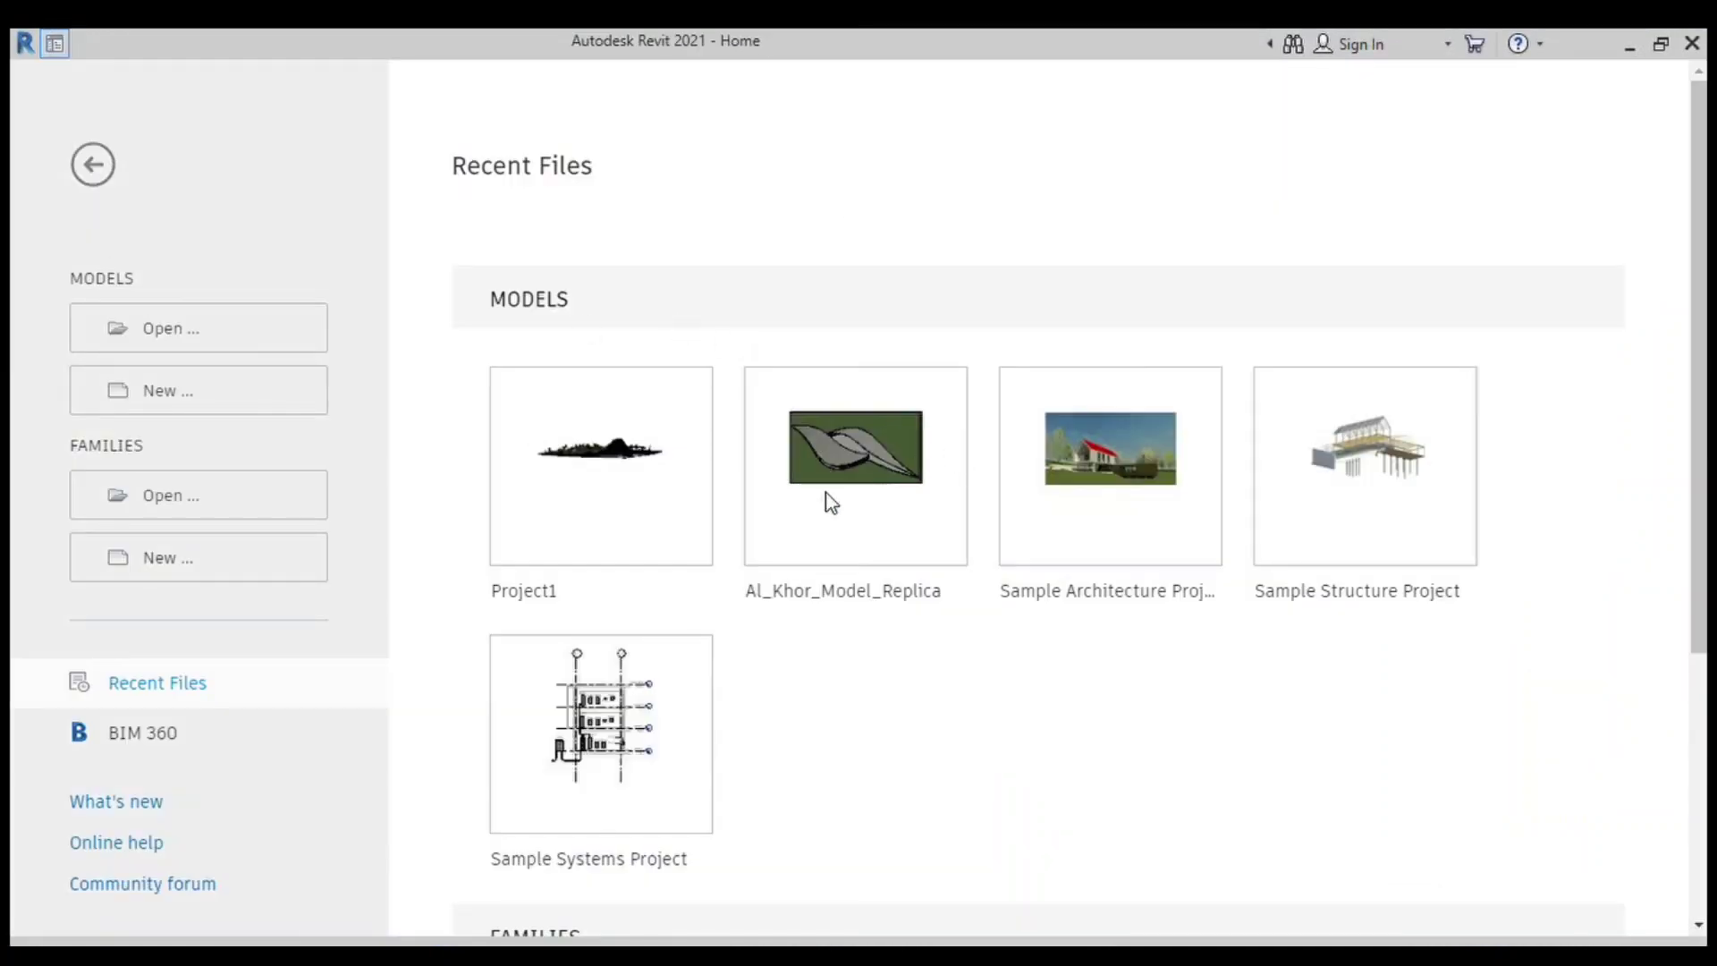
# Step: Open Project1 and display its South elevation showing Level 1 and Level 2
pyautogui.click(824, 494)
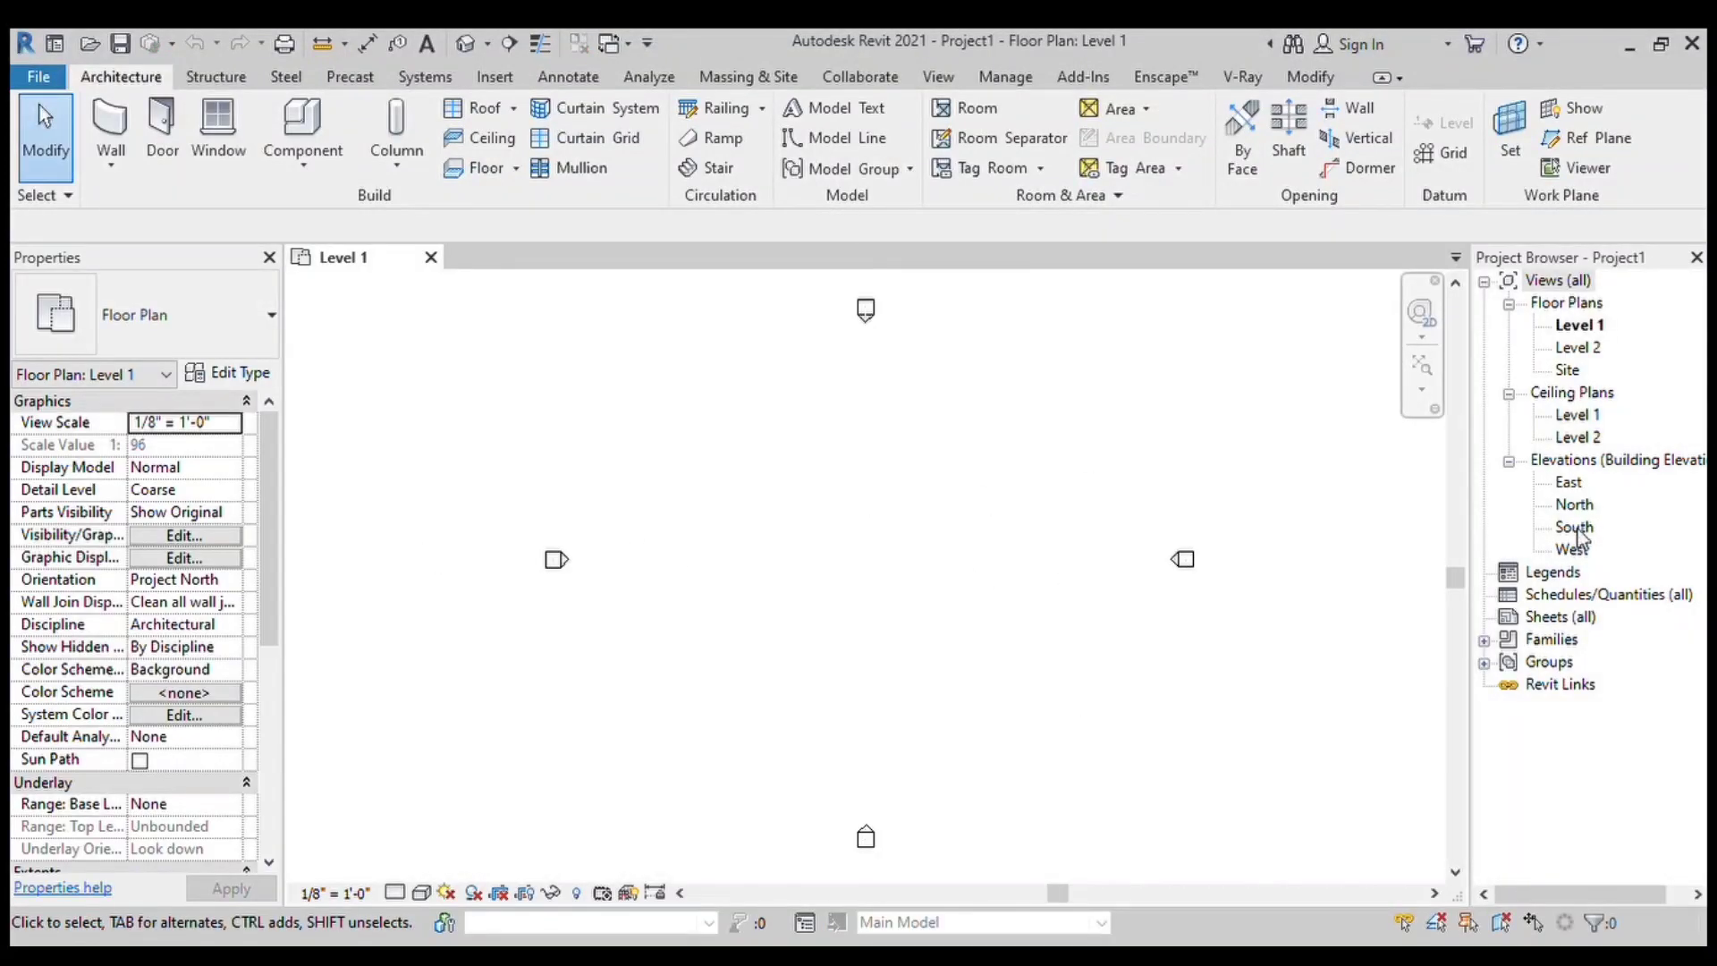
pyautogui.doubleClick(1575, 527)
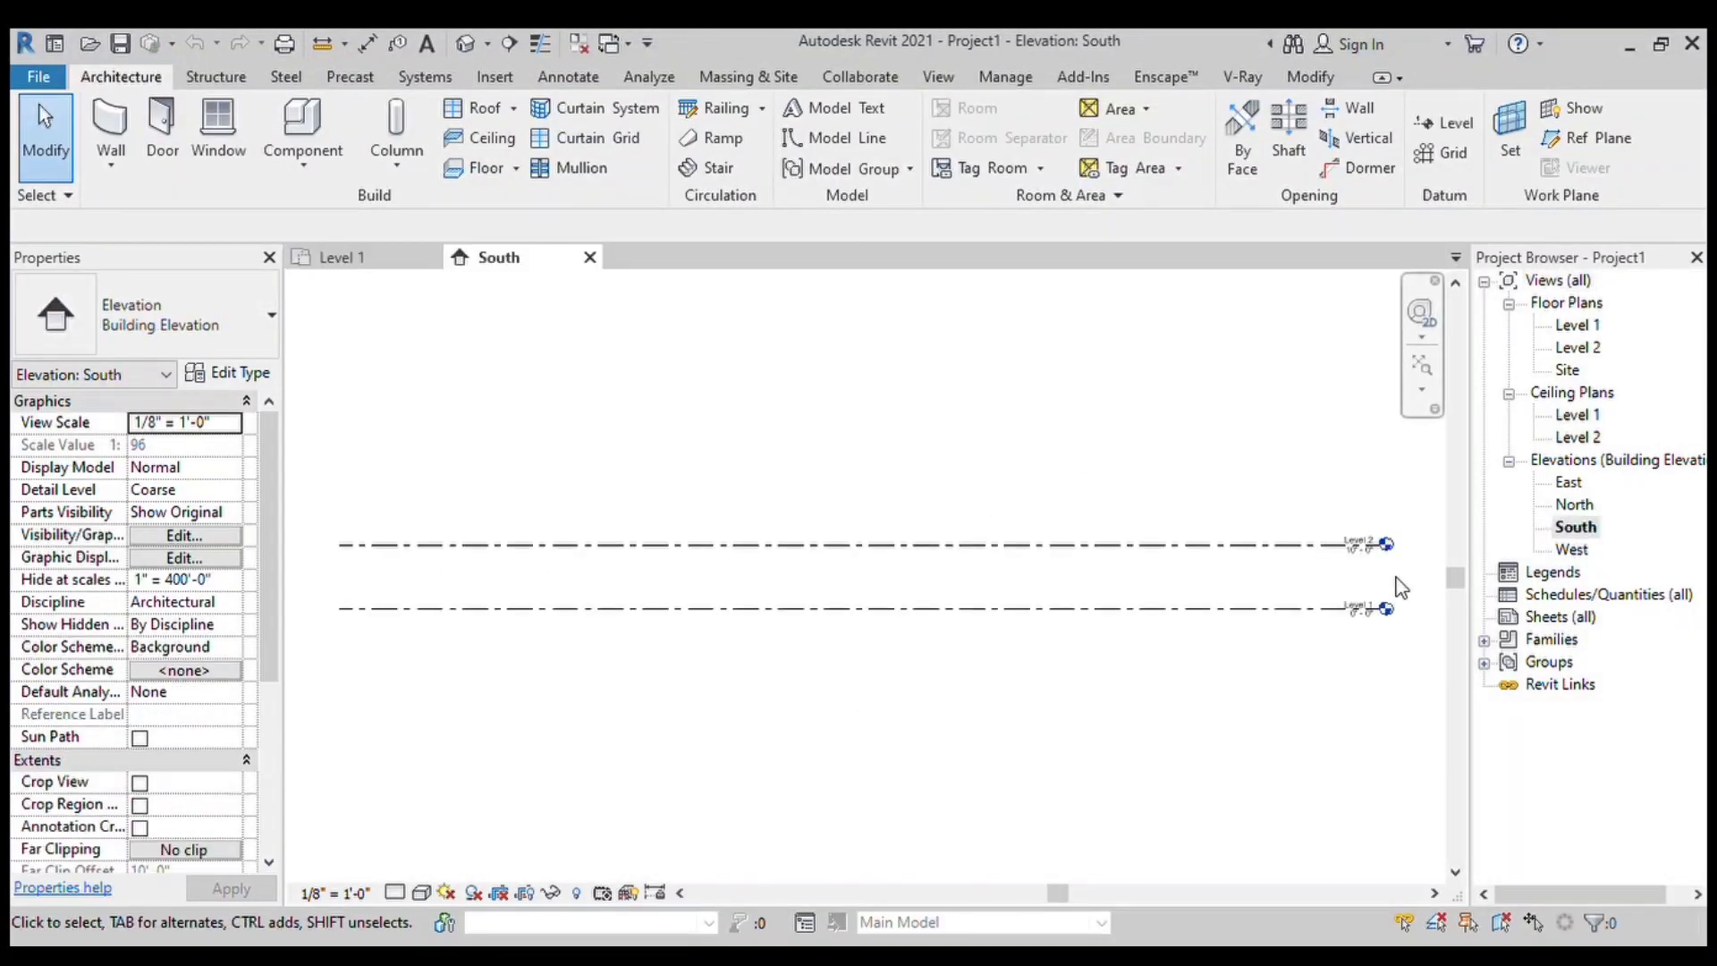
# Step: Draw a new Level 3 line across the South elevation
pyautogui.click(1446, 123)
pyautogui.scroll(-1, 1428, 608)
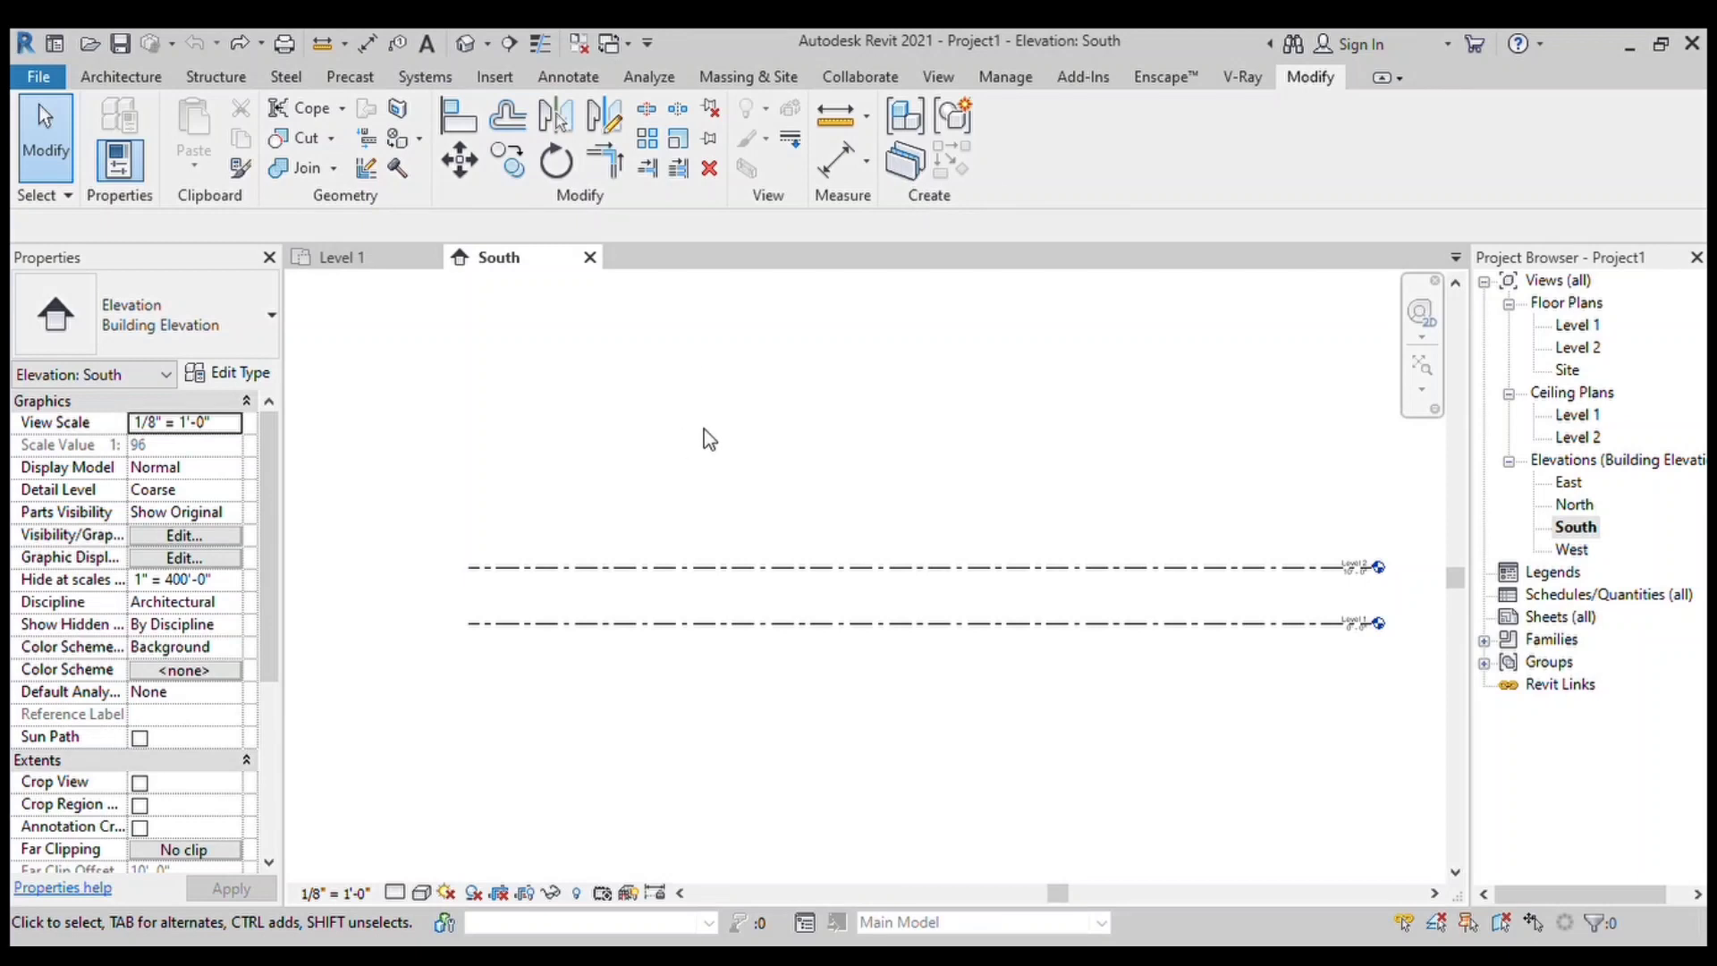
pyautogui.press('l')
pyautogui.press('l')
pyautogui.click(489, 526)
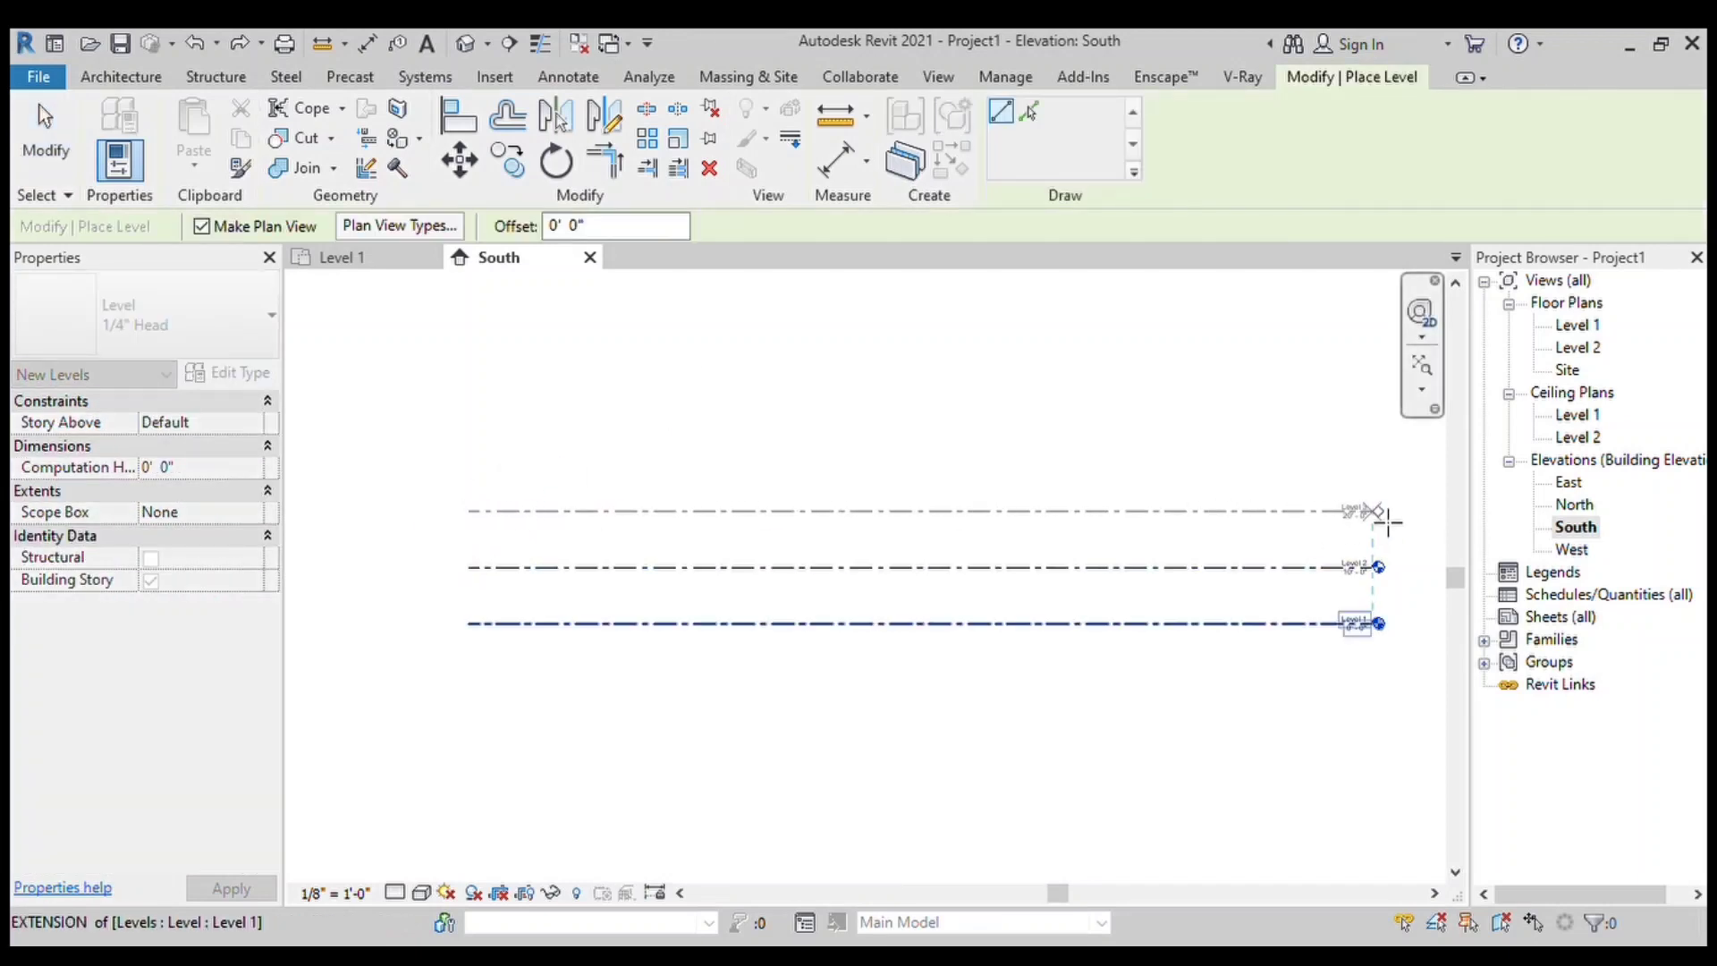
pyautogui.click(1387, 521)
pyautogui.press('Escape')
pyautogui.press('Escape')
# Step: Copy Level 3 upward at 10' spacing to seven levels and create their floor plans
pyautogui.click(524, 170)
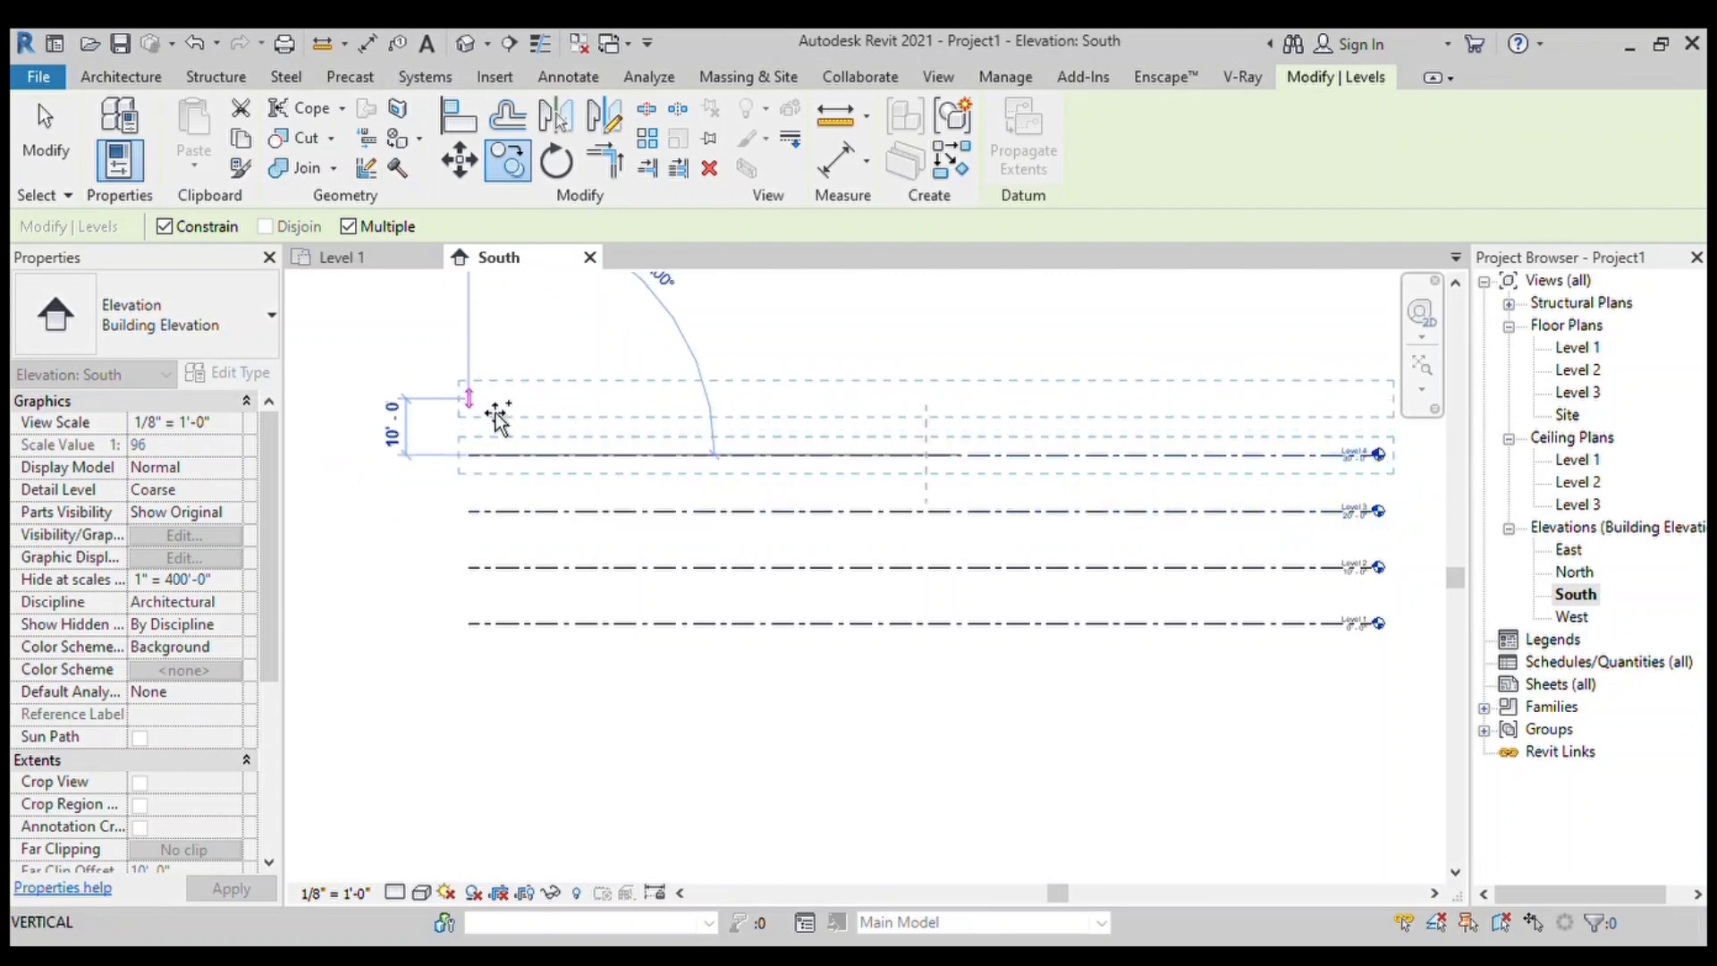
pyautogui.scroll(-1, 464, 547)
pyautogui.write('10')
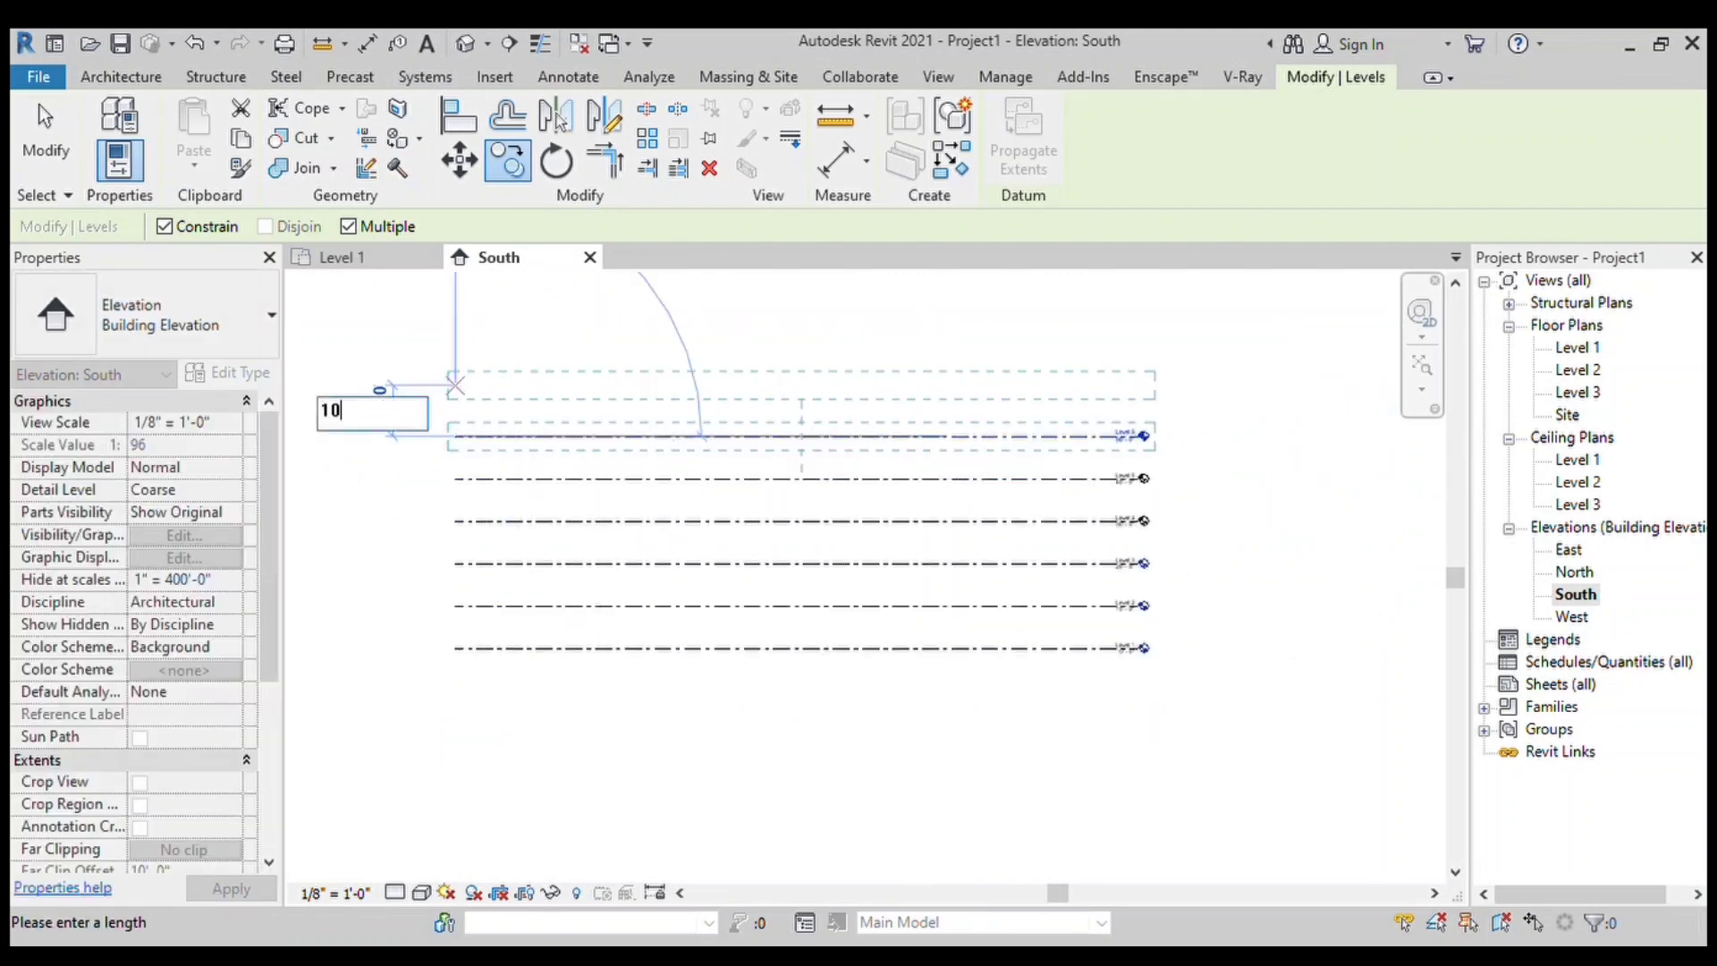
pyautogui.press('Return')
pyautogui.press('Escape')
pyautogui.press('Escape')
pyautogui.press('z')
pyautogui.press('f')
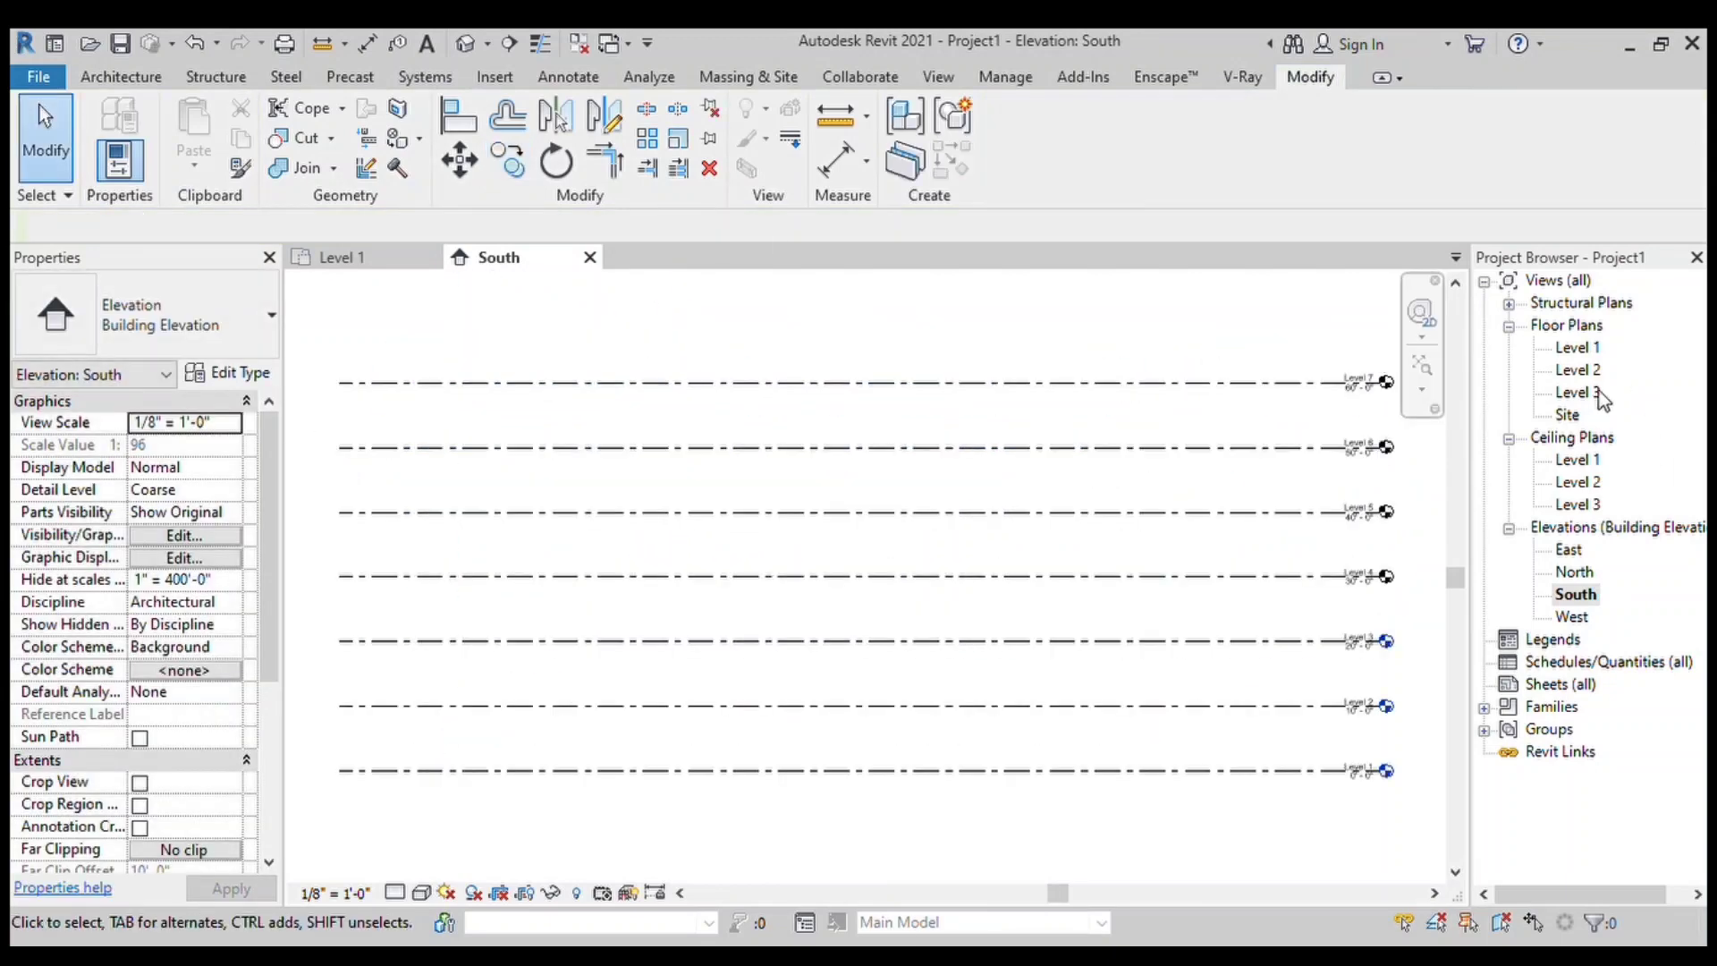
pyautogui.click(938, 76)
pyautogui.click(987, 115)
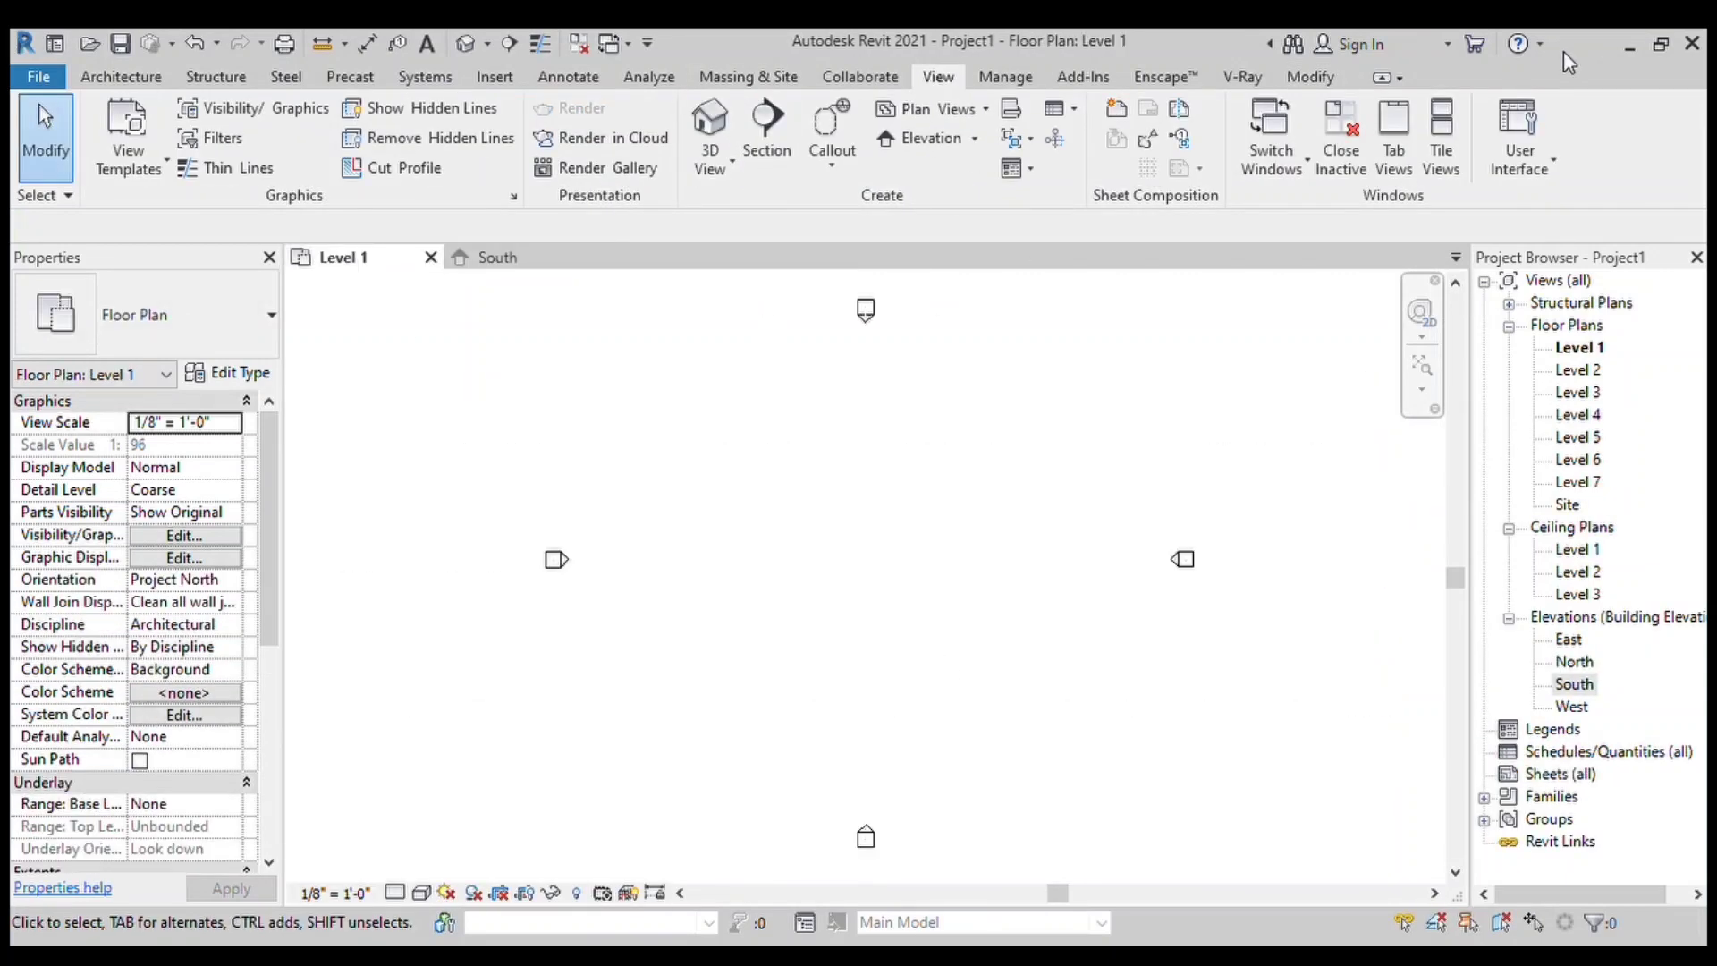
# Step: Draw a rectangle of Storefront 2 curtain walls on Level 1
pyautogui.click(111, 143)
pyautogui.click(269, 314)
pyautogui.click(135, 501)
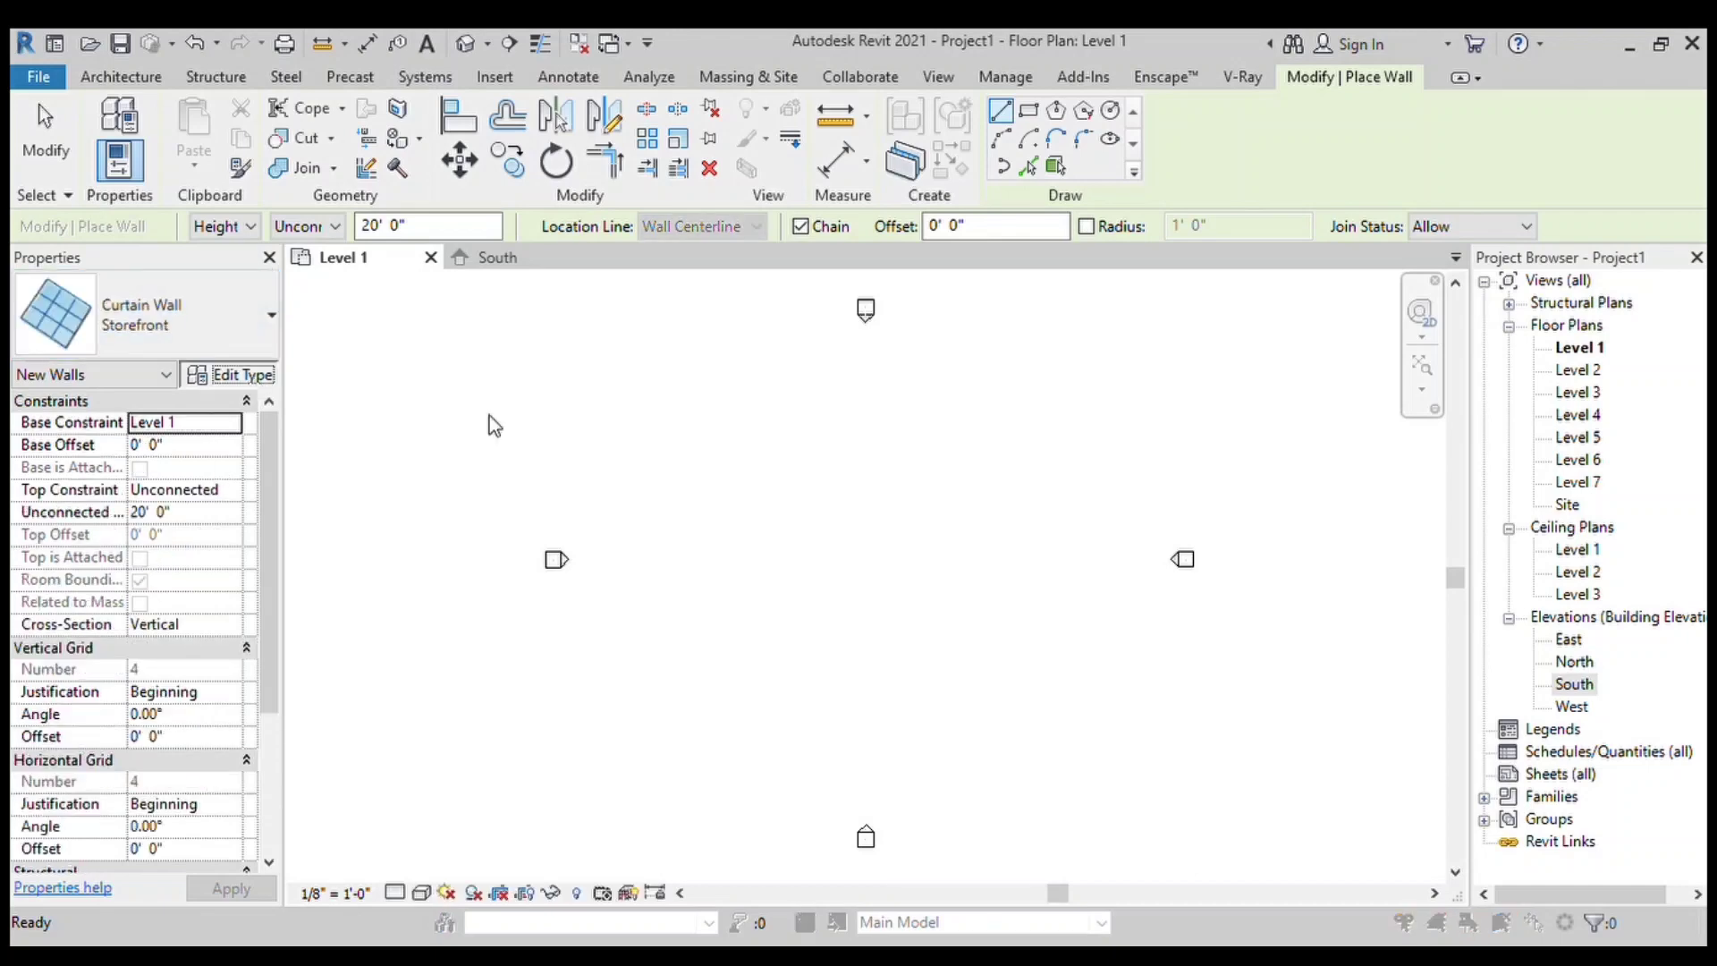
pyautogui.click(1029, 111)
pyautogui.click(761, 501)
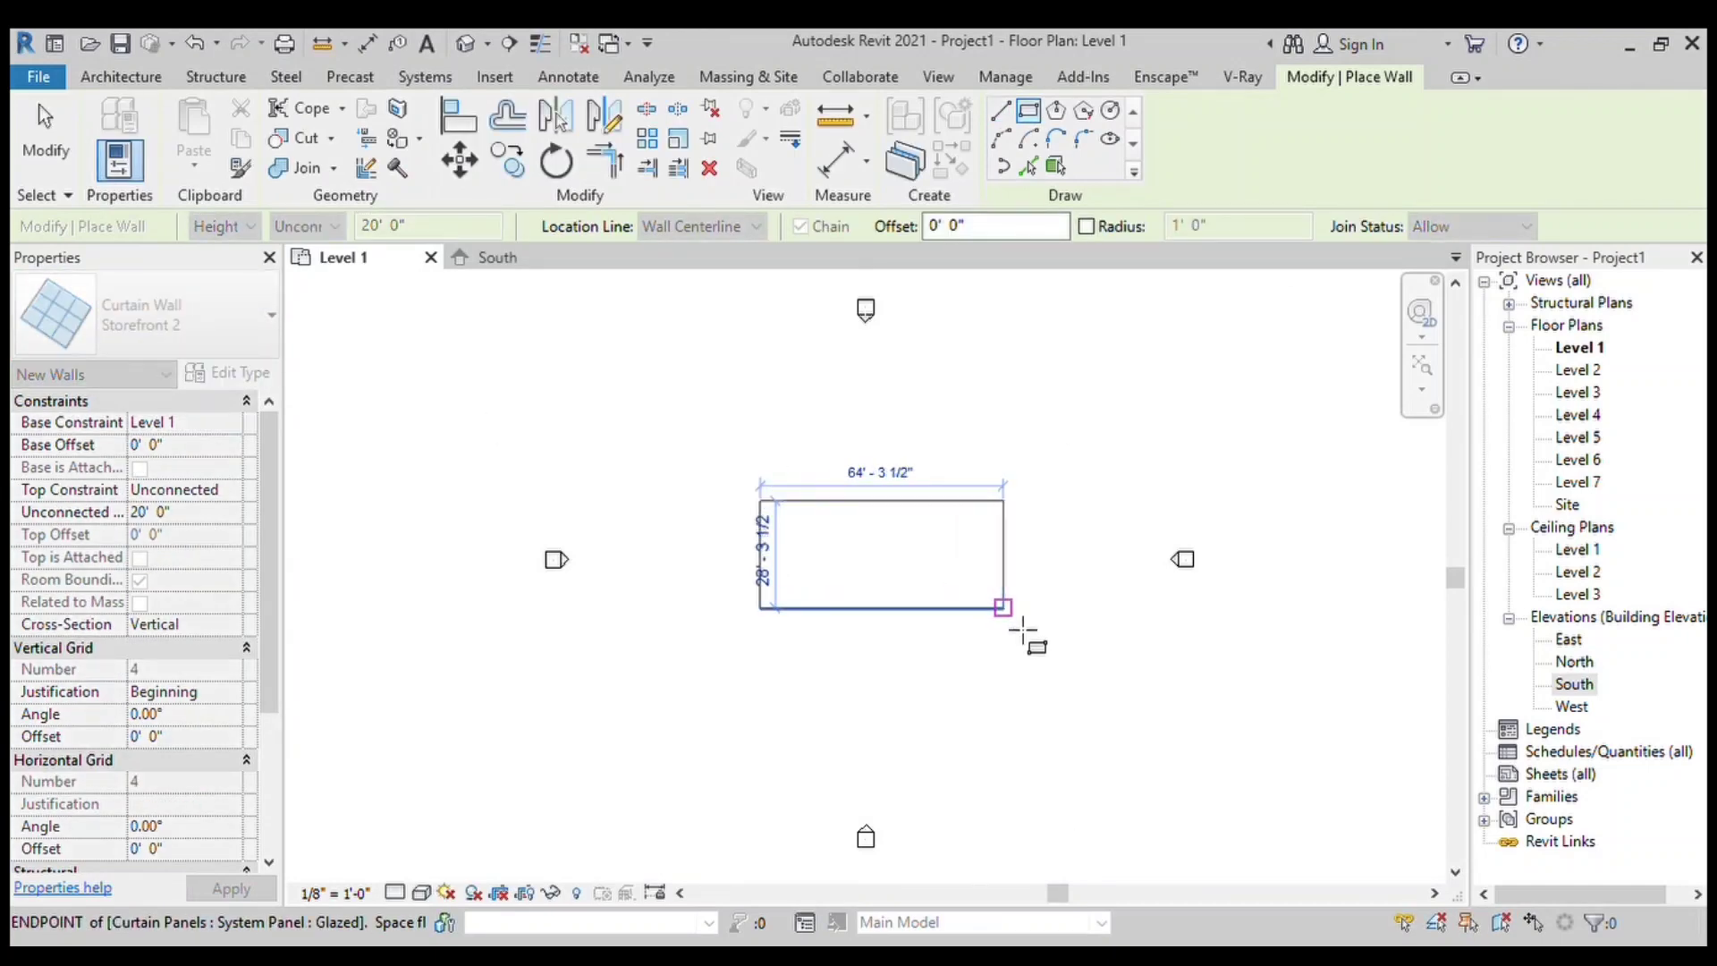
pyautogui.press('Escape')
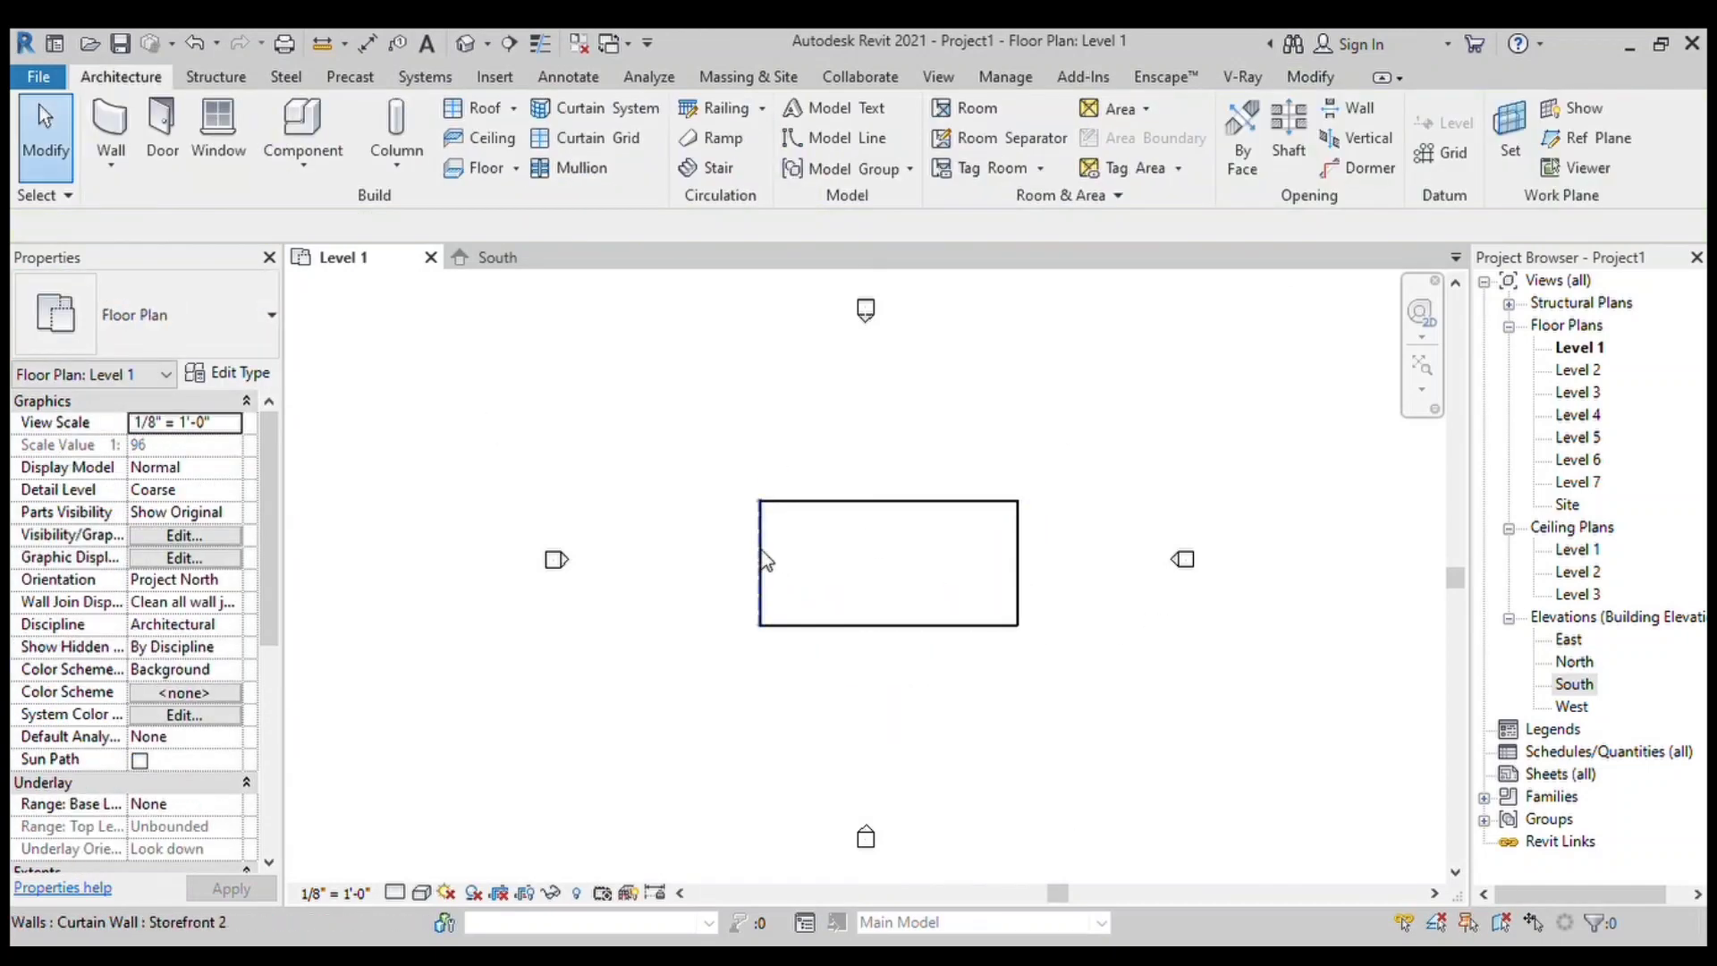
# Step: Change the rectangle's width dimension to 65'
pyautogui.click(659, 581)
pyautogui.scroll(2, 1085, 460)
pyautogui.click(728, 376)
pyautogui.write('65')
pyautogui.press('Return')
pyautogui.click(707, 718)
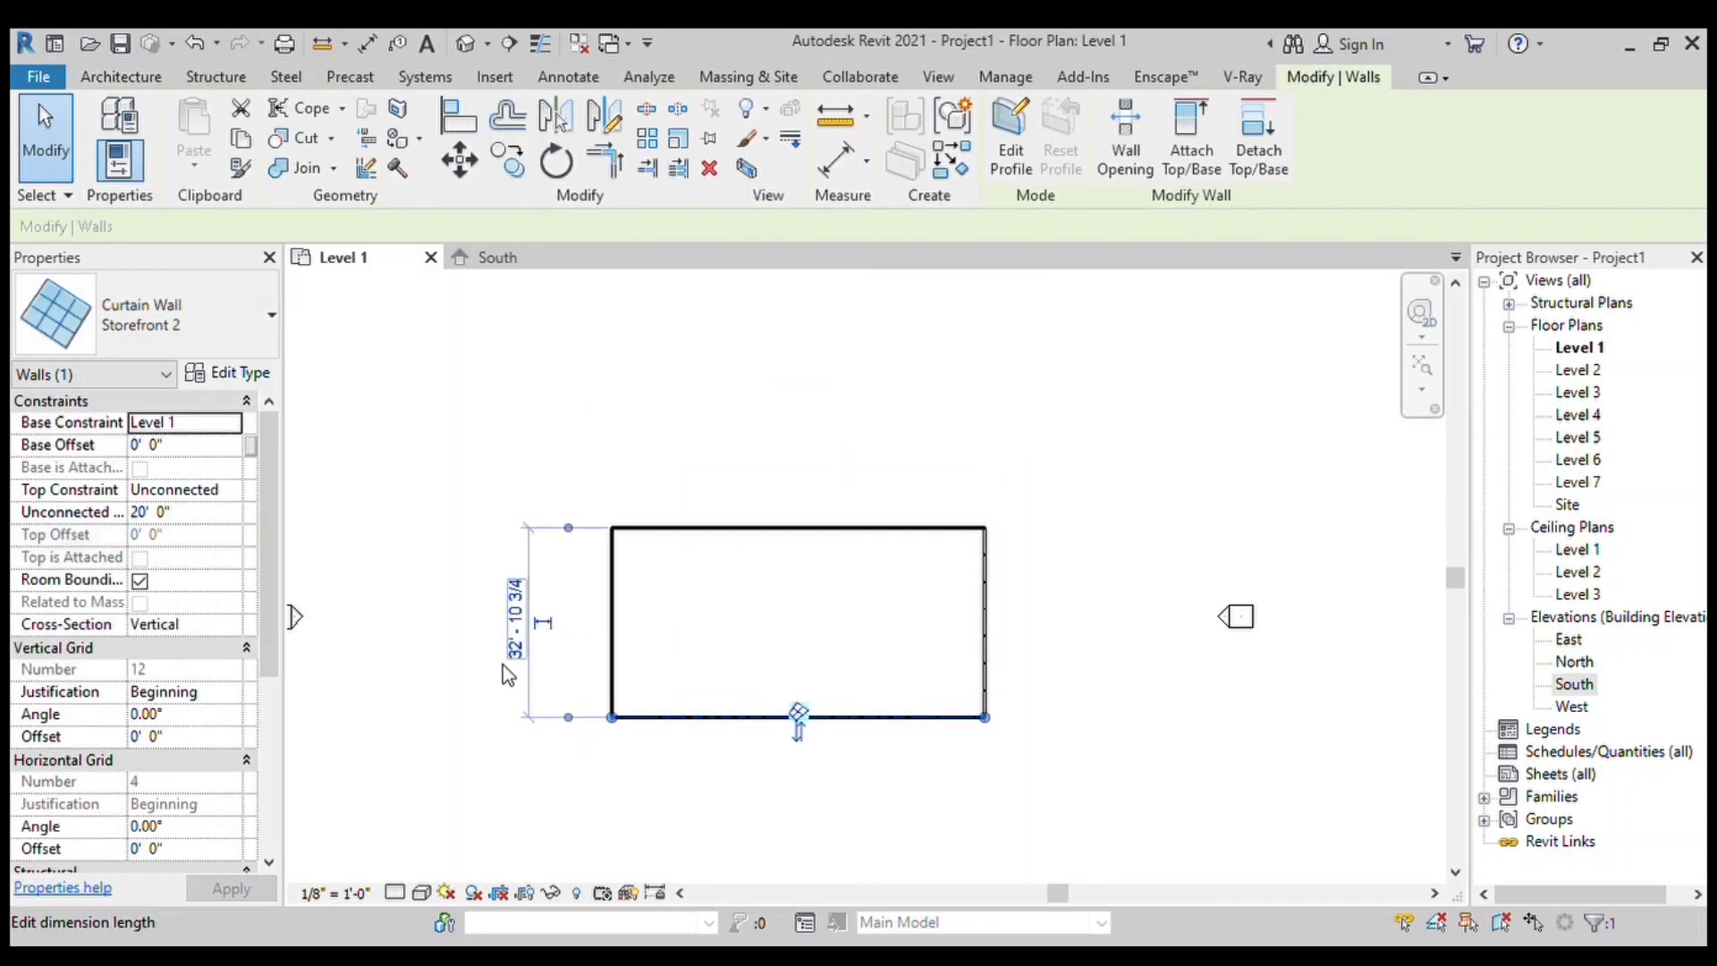
pyautogui.press('Escape')
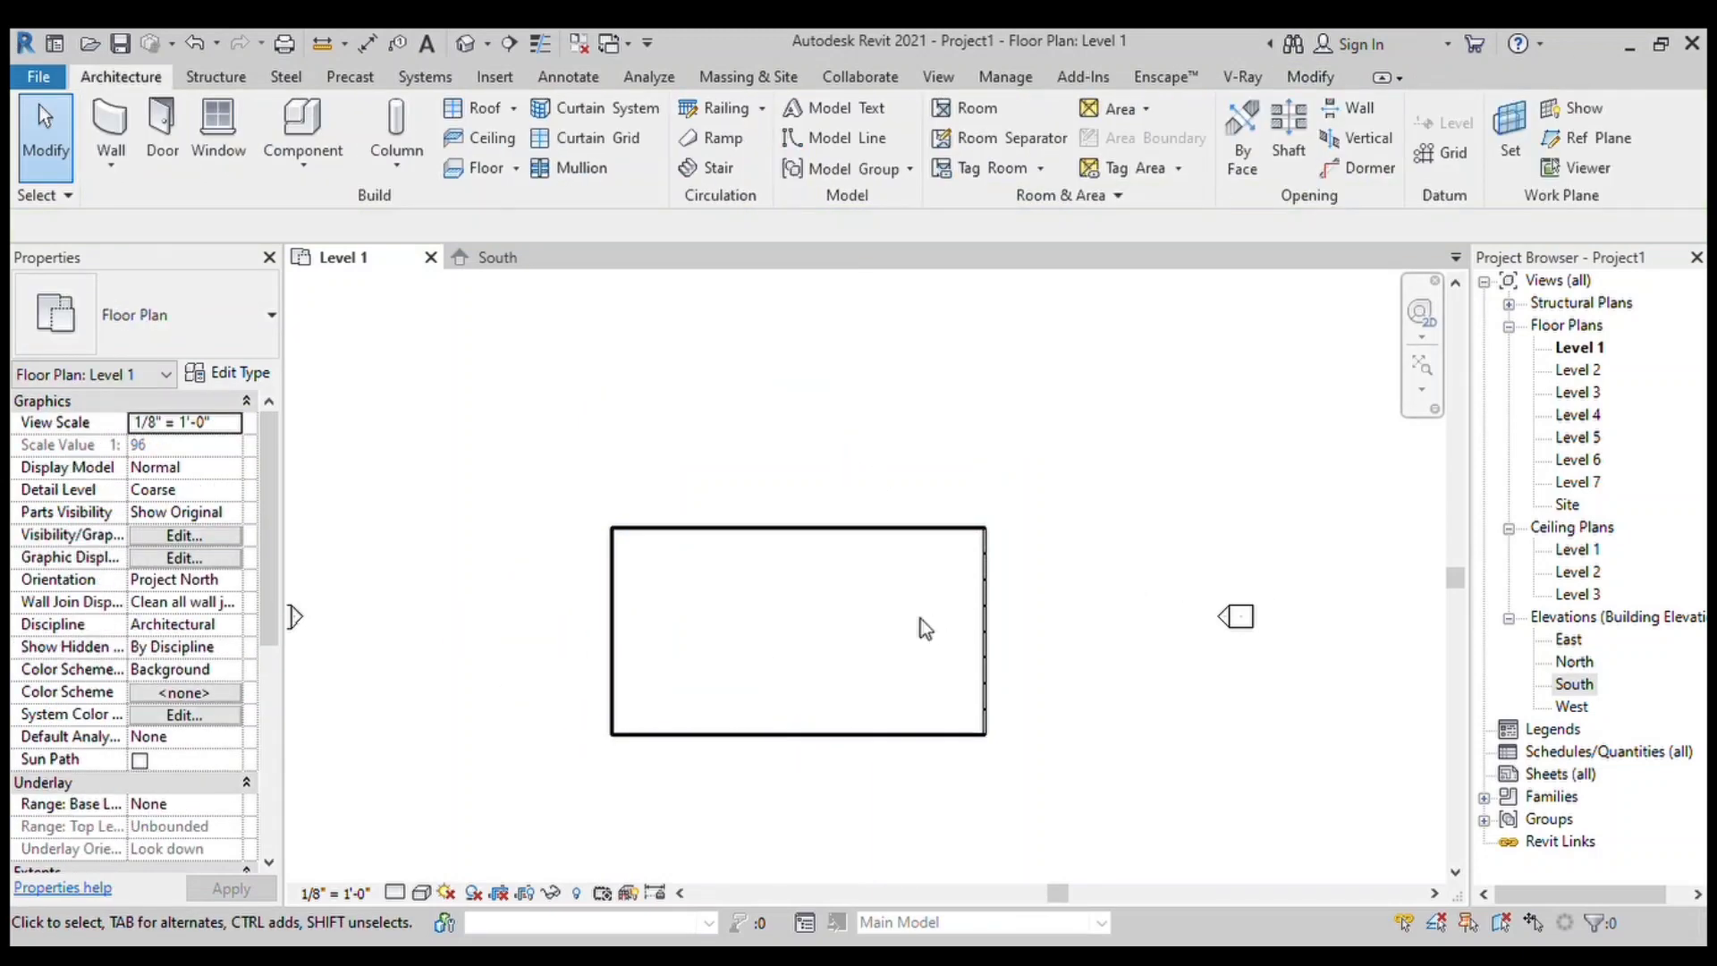
# Step: Set the rectangle's depth to 36', give the walls 10' height, and view them in 3D
pyautogui.moveTo(1101, 769); pyautogui.dragTo(391, 537)
pyautogui.click(111, 79)
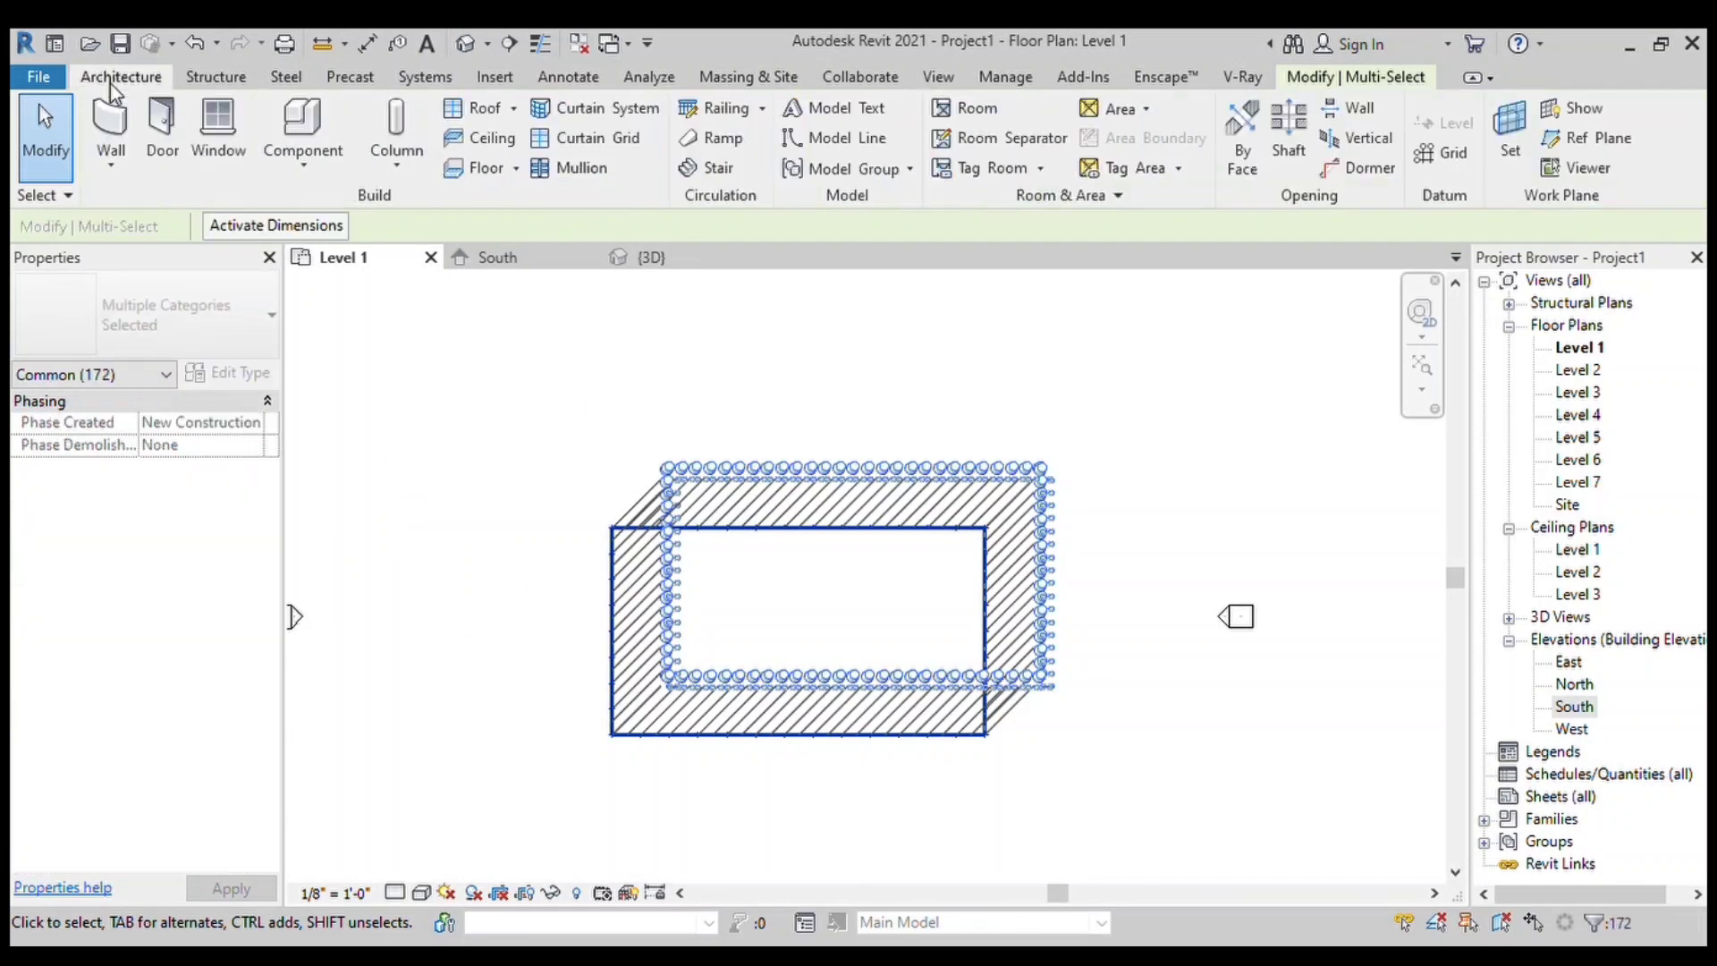
pyautogui.press('Delete')
pyautogui.click(684, 531)
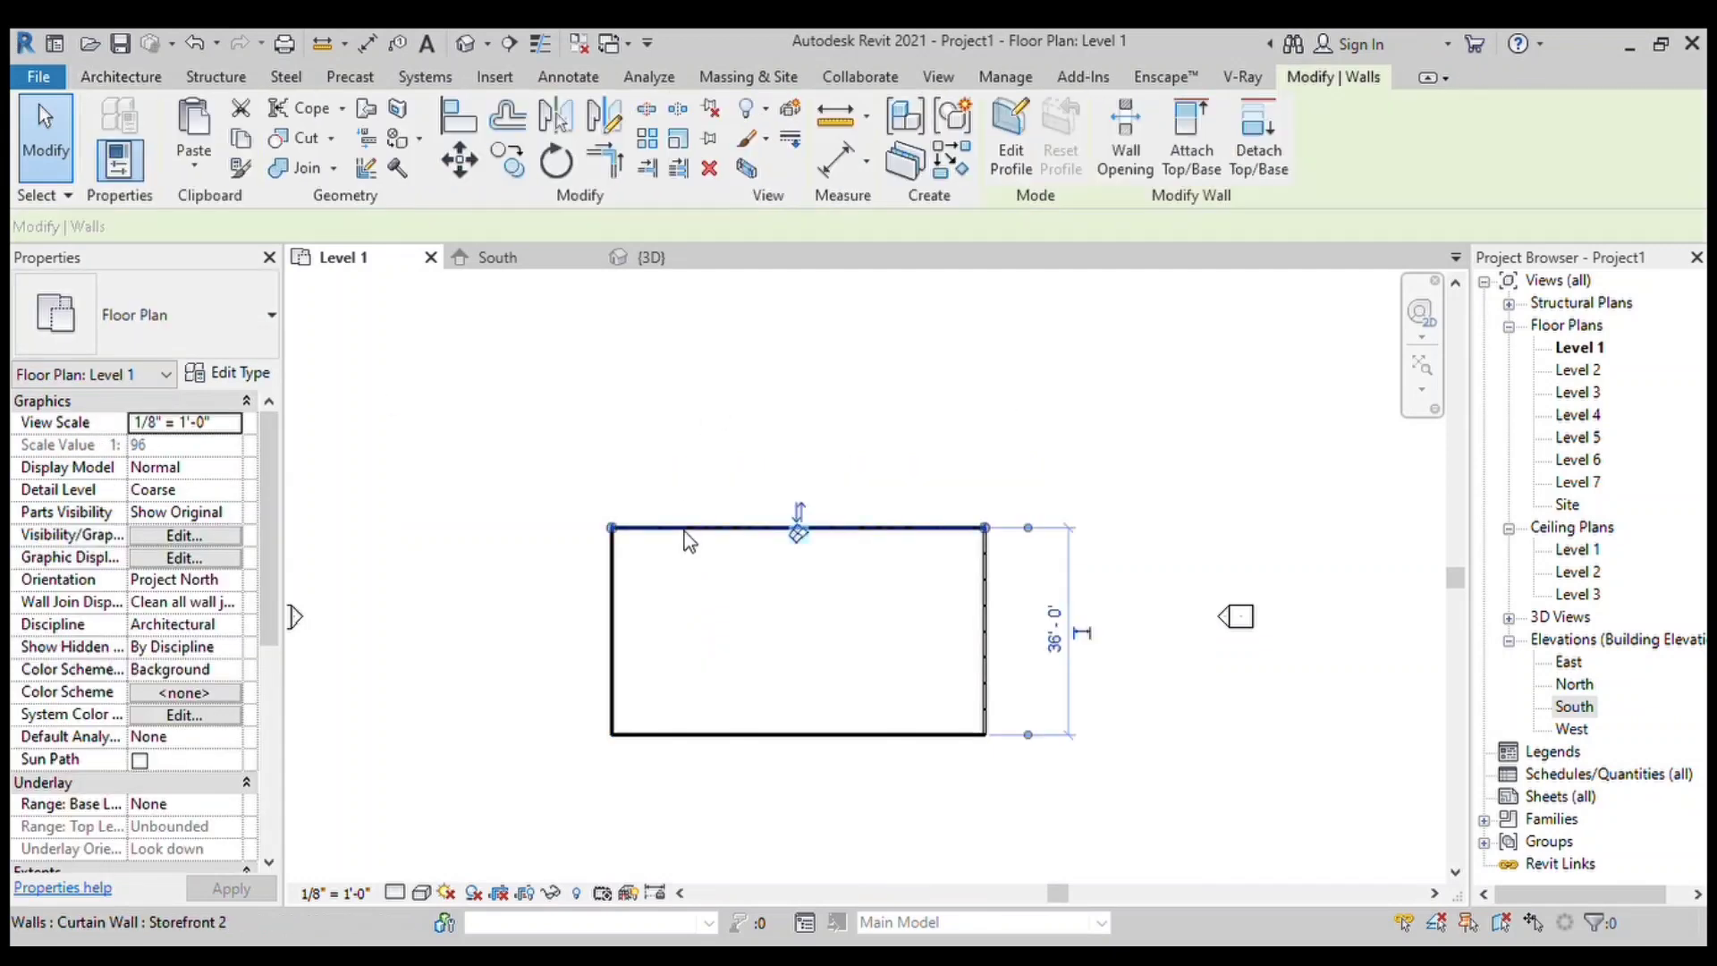
pyautogui.click(733, 449)
pyautogui.click(713, 536)
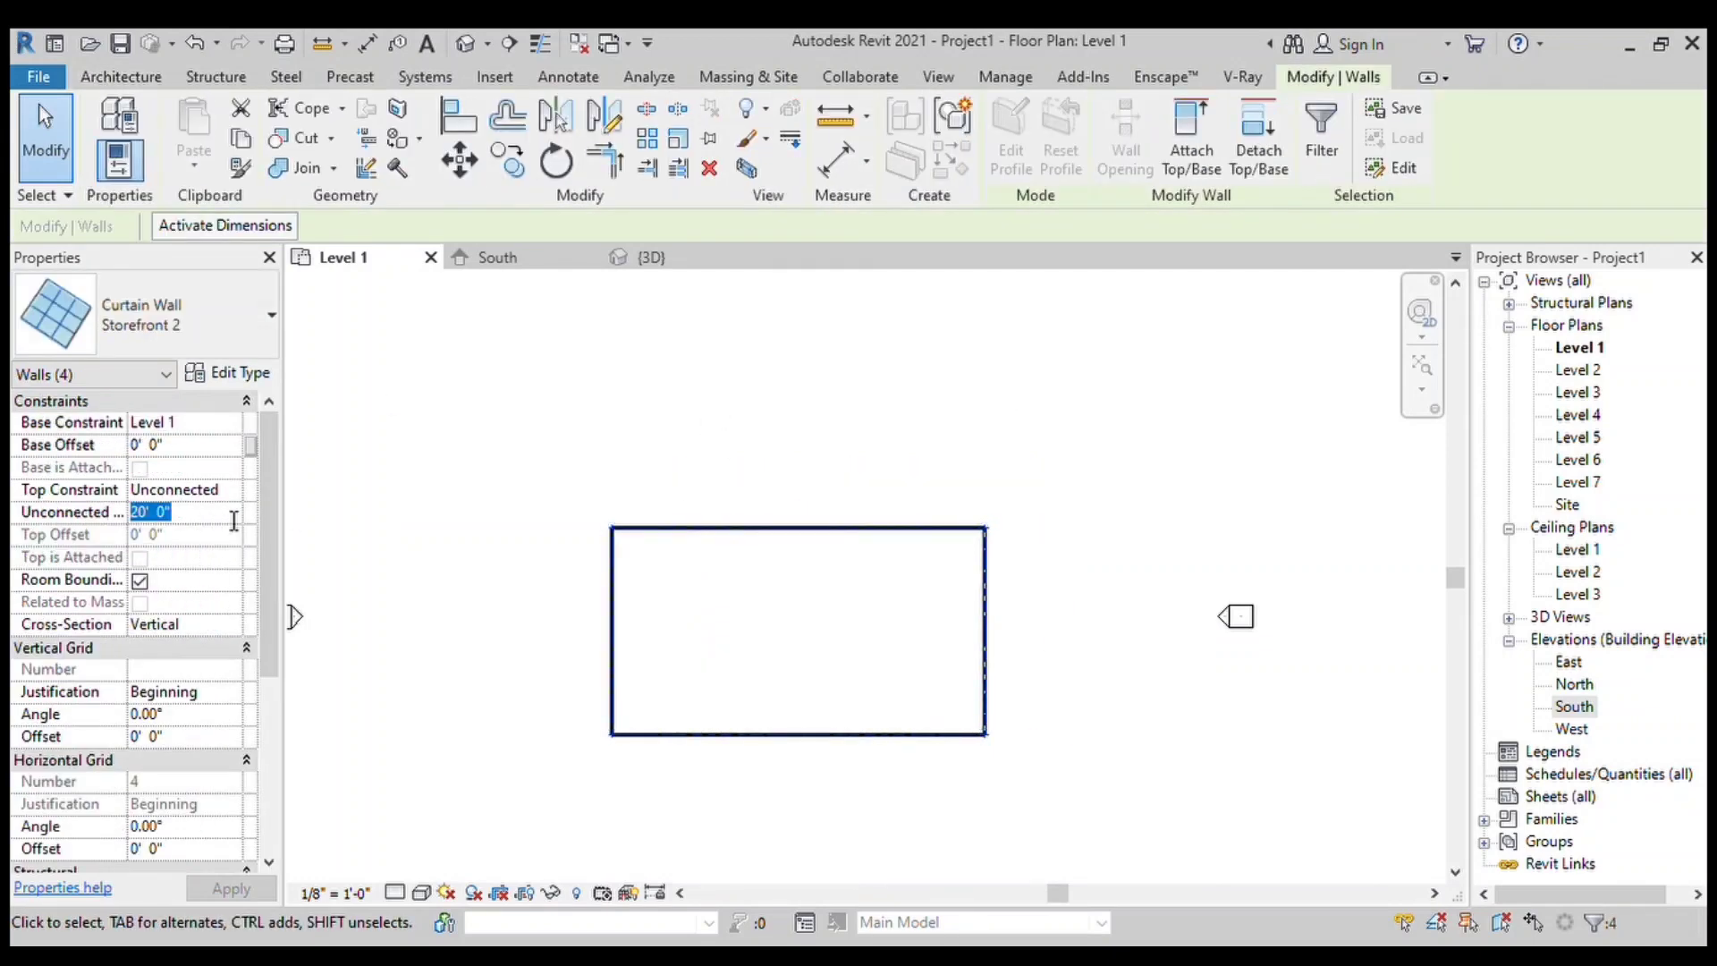
pyautogui.click(651, 258)
pyautogui.scroll(2, 671, 471)
# Step: Change the first corner mullion to Quad Corner Mullion 5" x 5"
pyautogui.scroll(5, 824, 479)
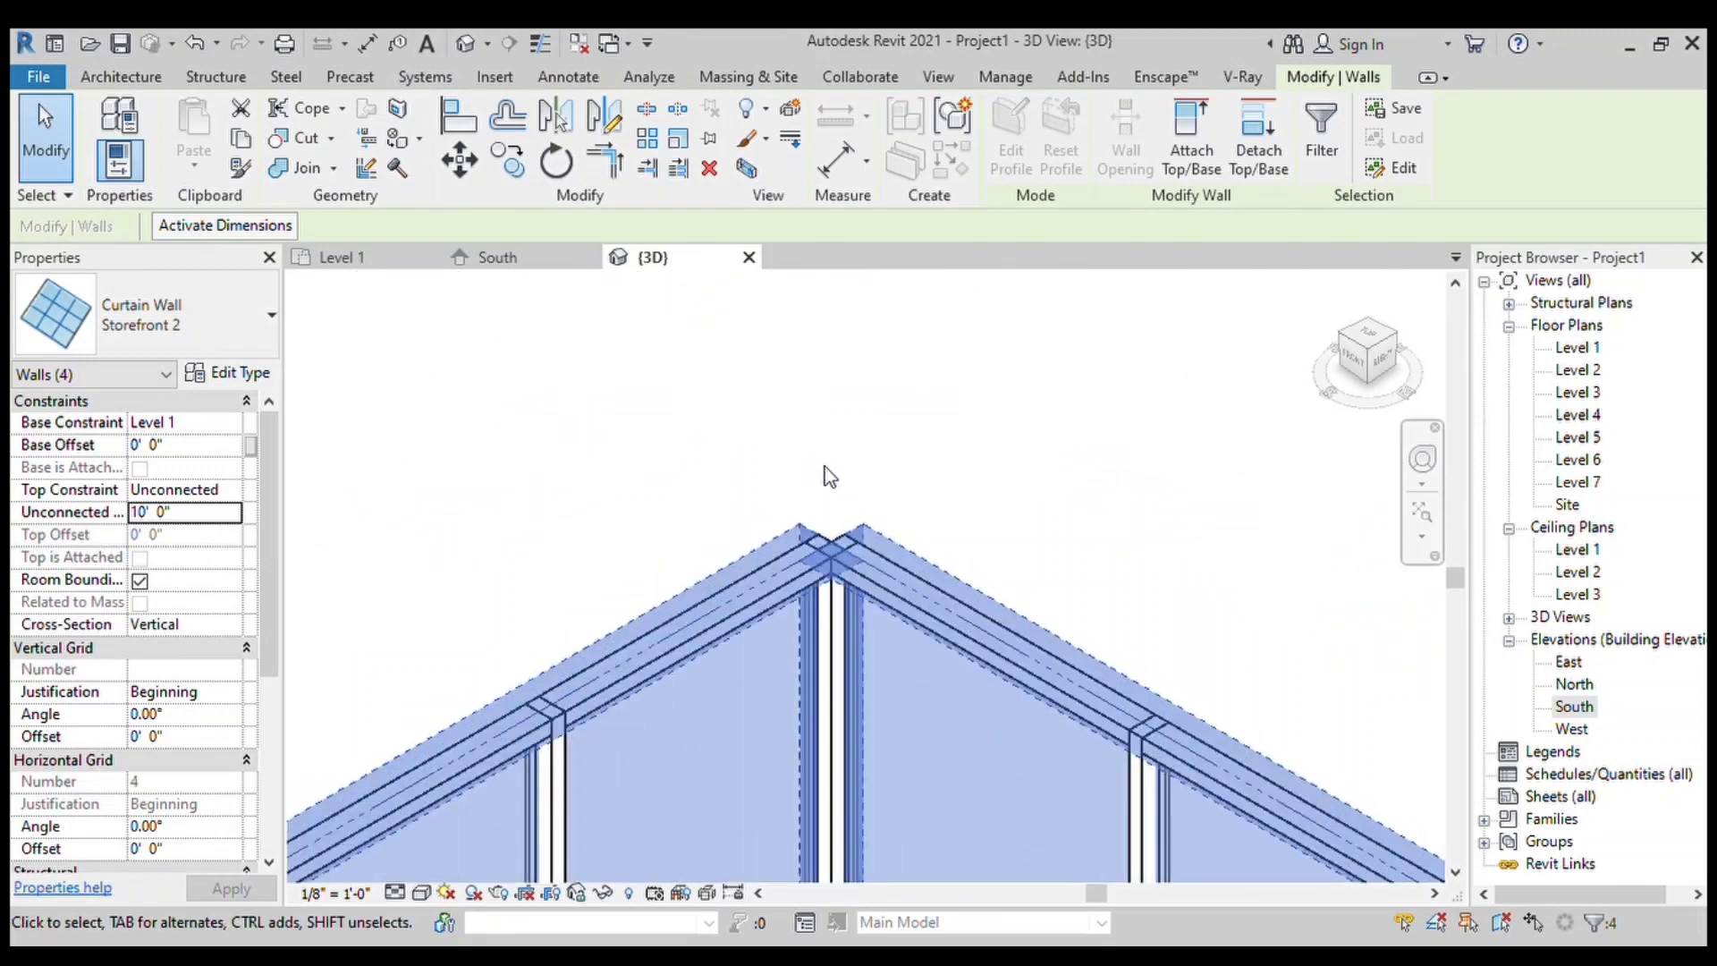
pyautogui.press('Escape')
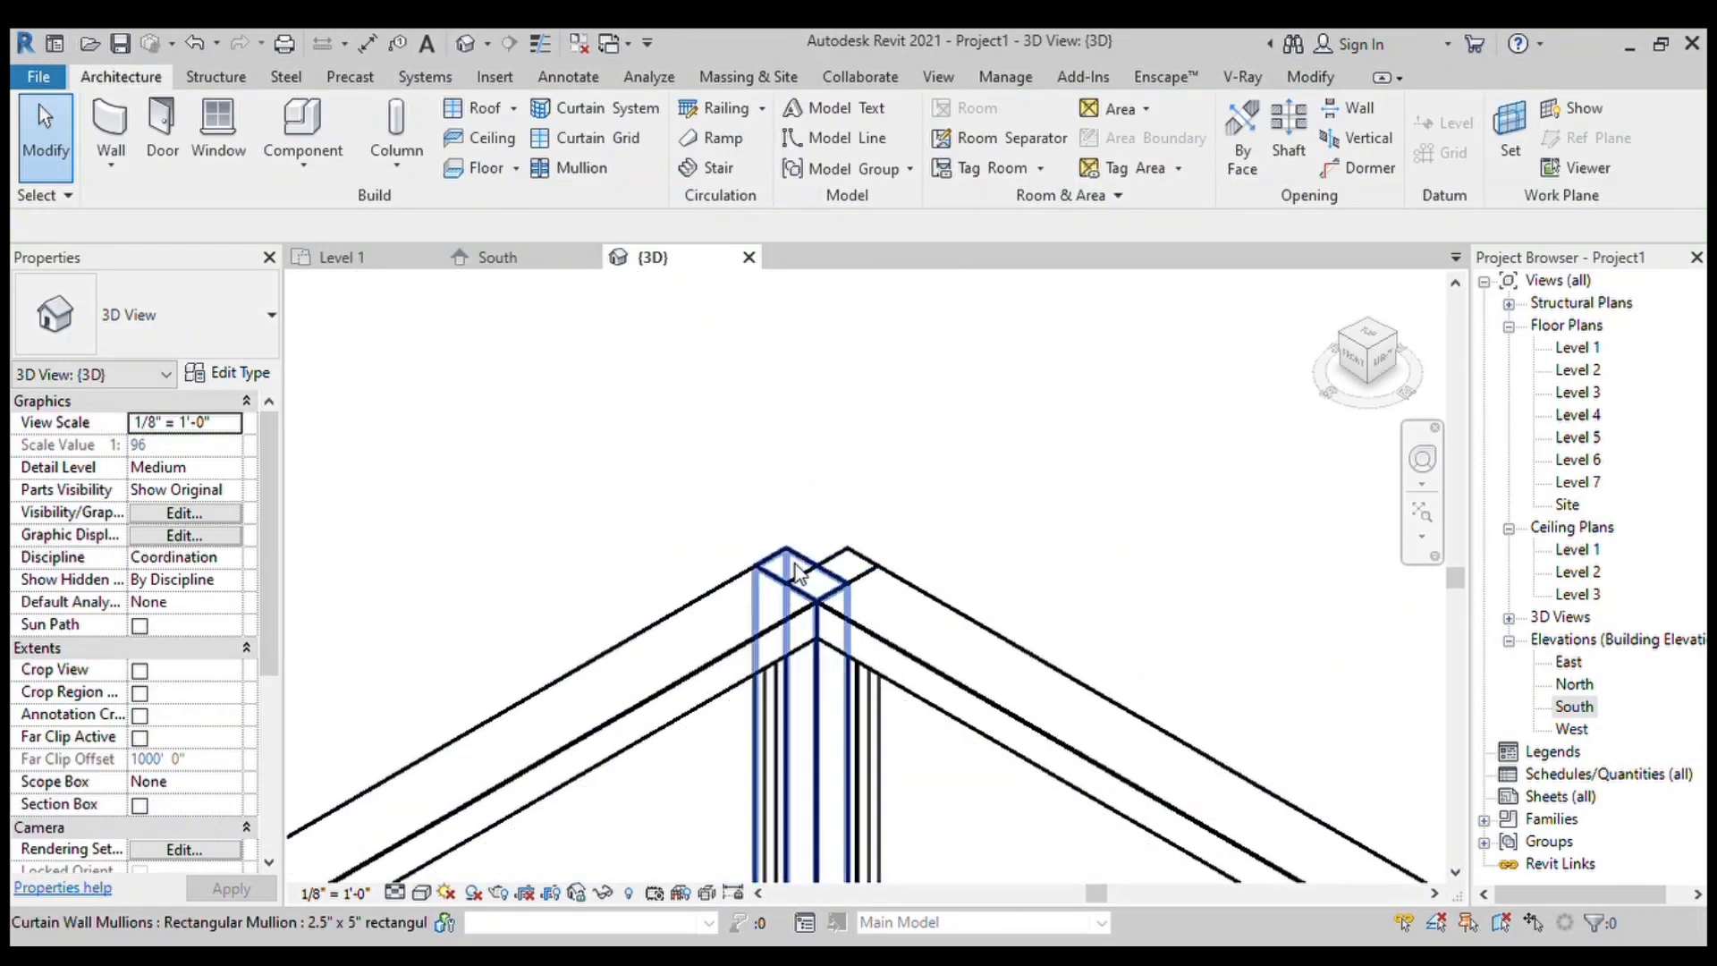
pyautogui.click(799, 572)
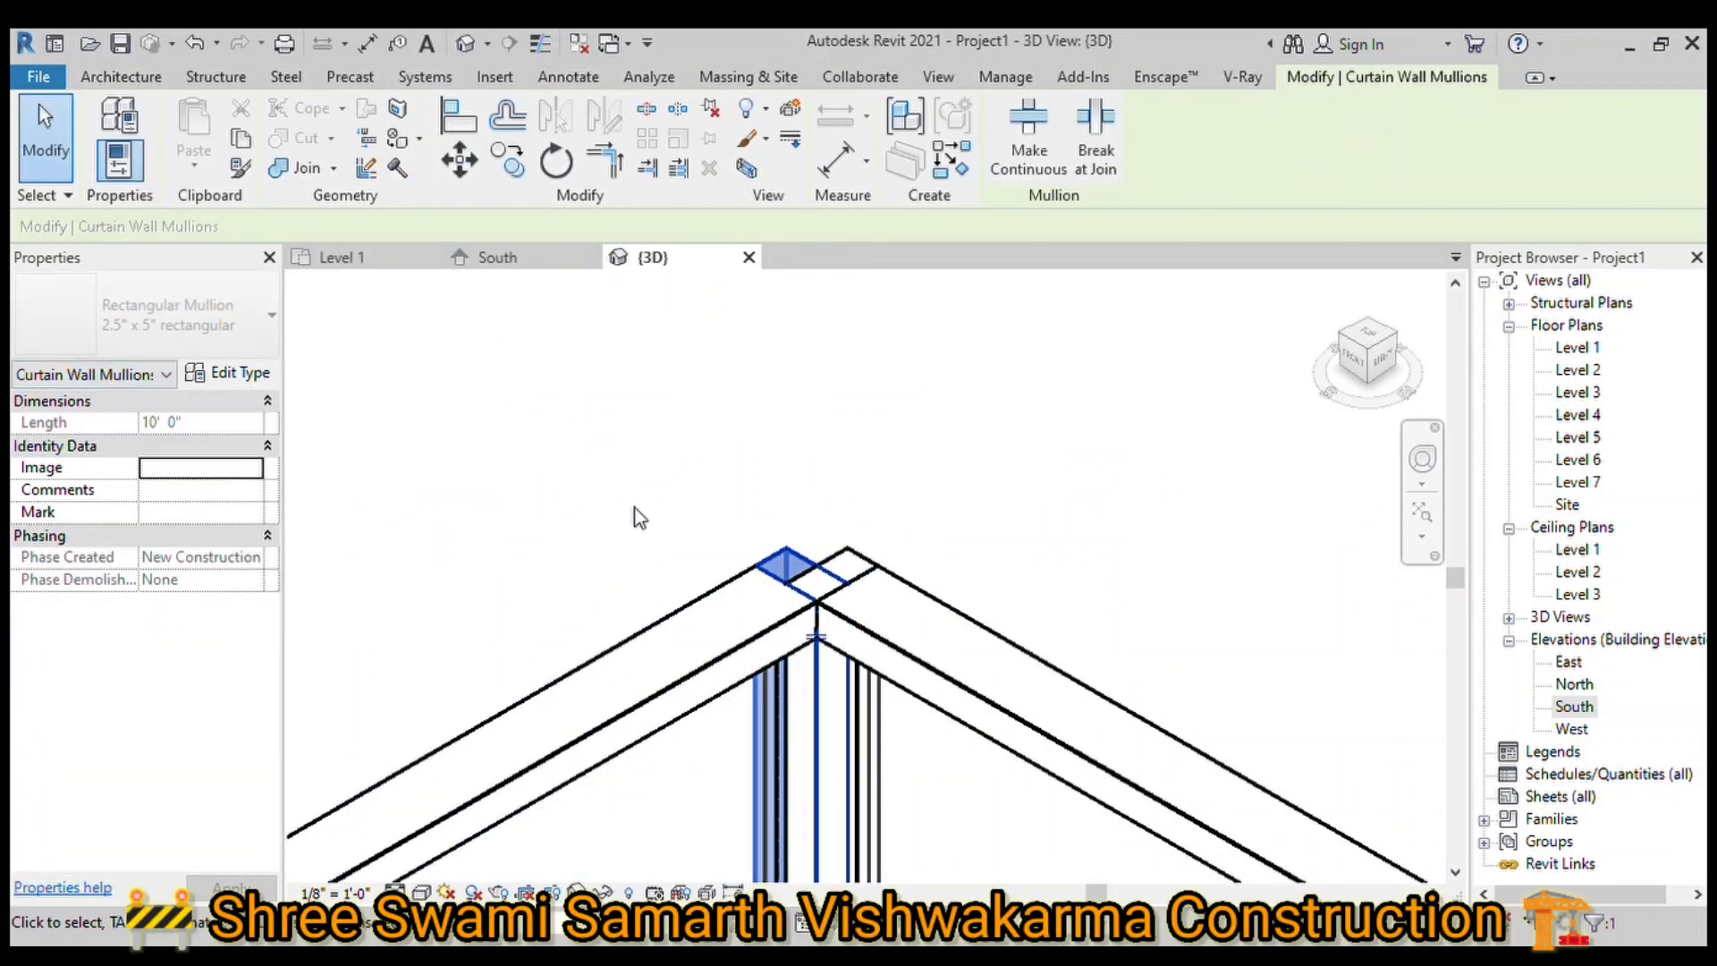
pyautogui.click(179, 315)
pyautogui.click(224, 565)
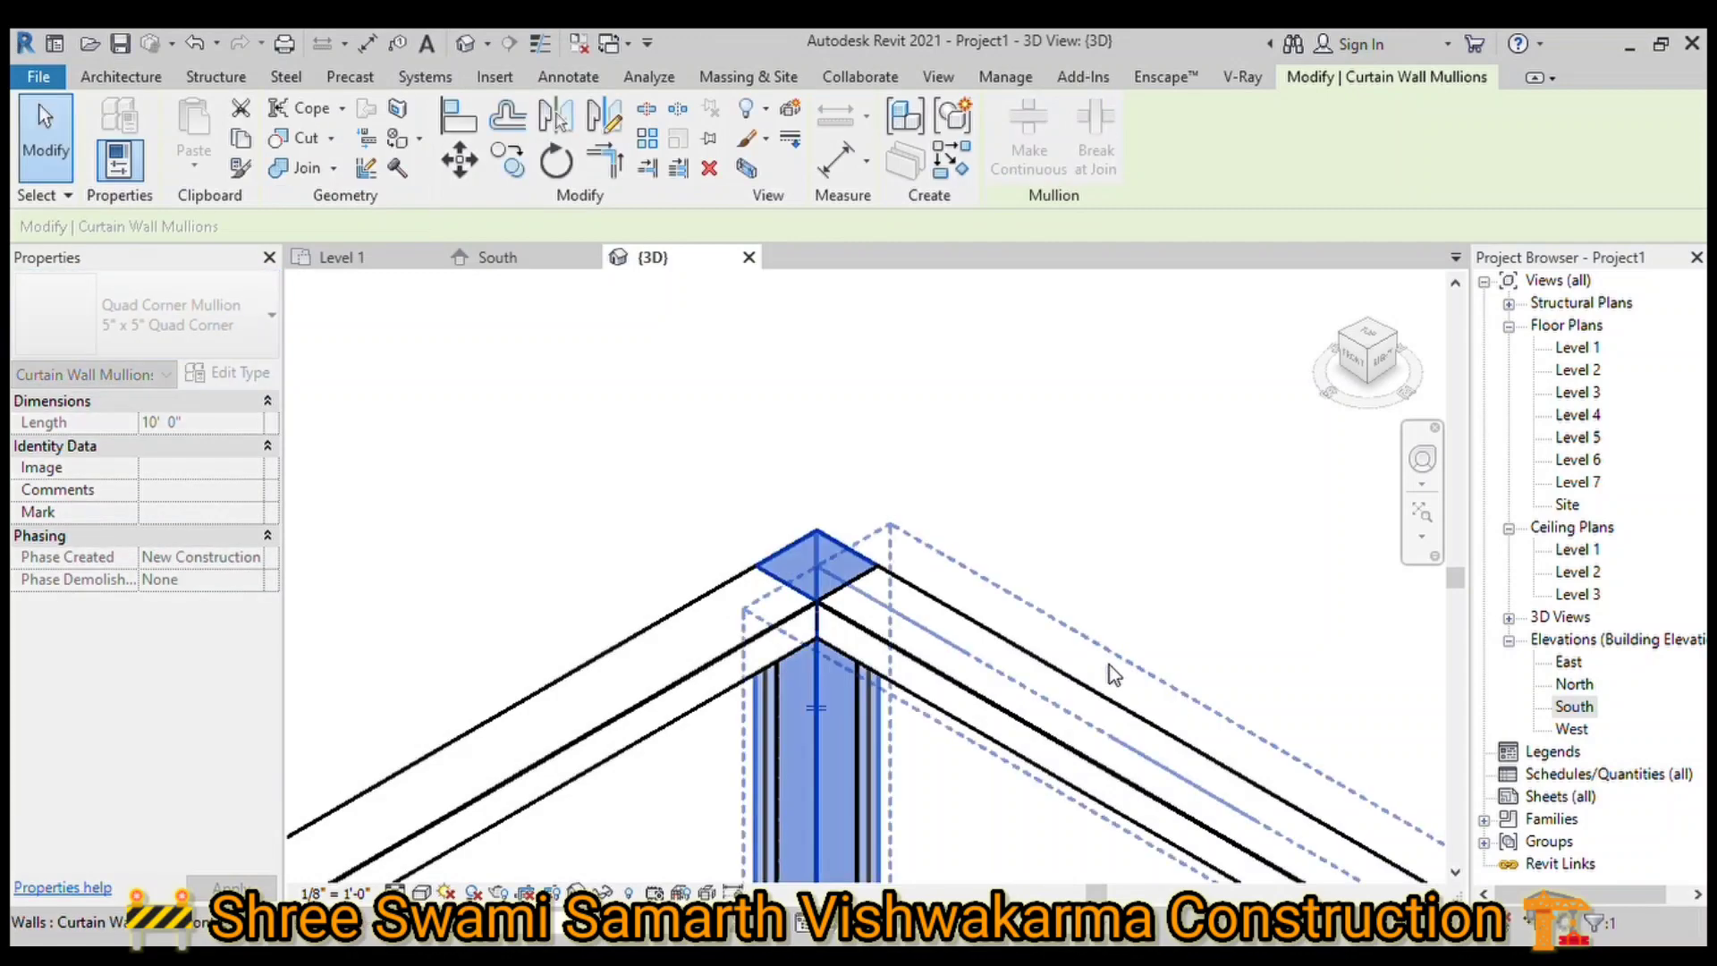
pyautogui.scroll(-5, 814, 458)
pyautogui.scroll(5, 412, 590)
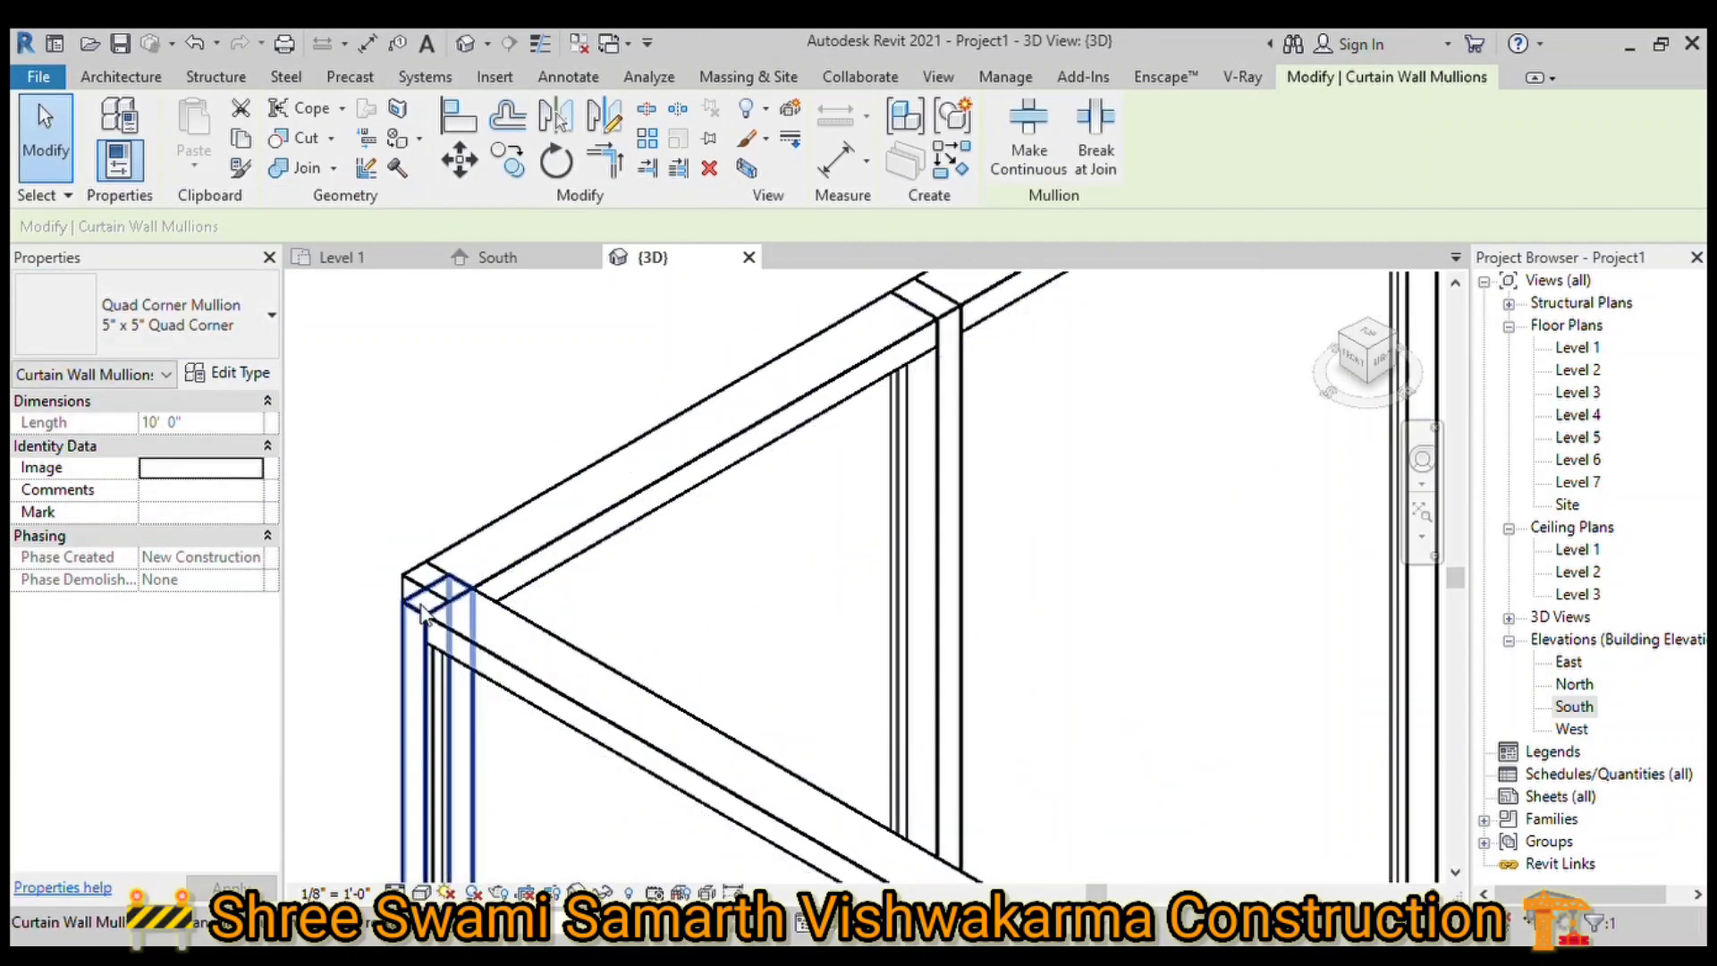
# Step: Convert the next corner mullions to the 5" x 5" quad corner type as well
pyautogui.click(420, 644)
pyautogui.click(179, 315)
pyautogui.click(224, 565)
pyautogui.scroll(-5, 407, 483)
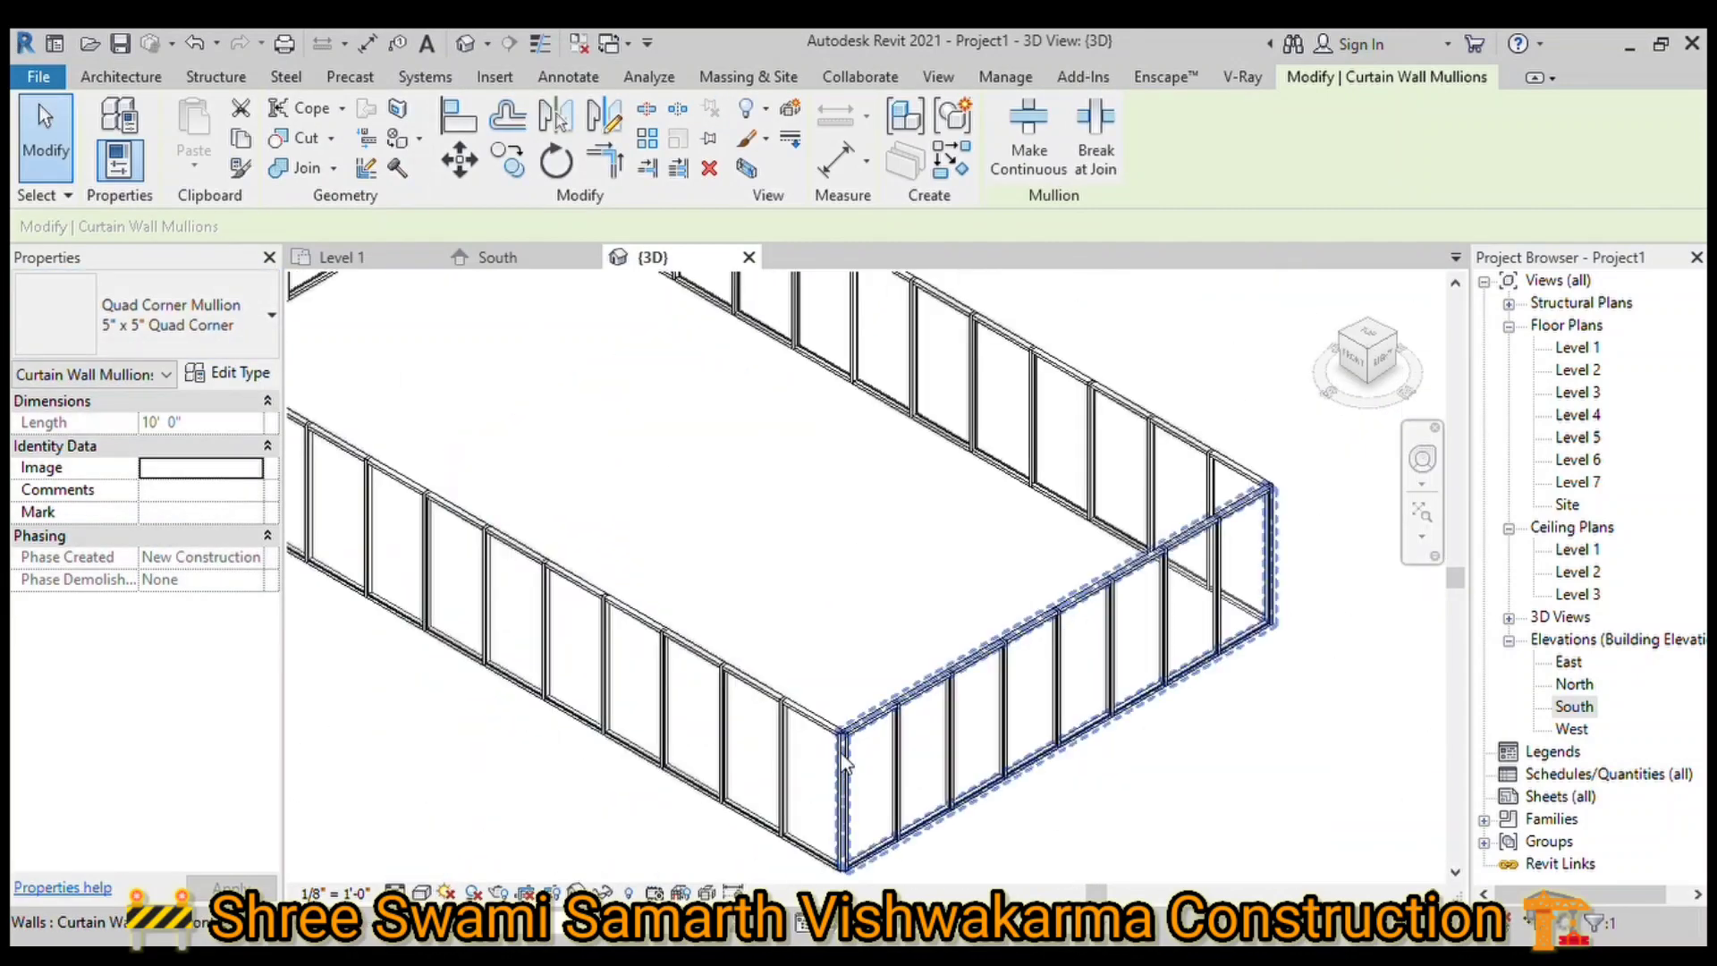
pyautogui.scroll(5, 850, 707)
pyautogui.click(876, 689)
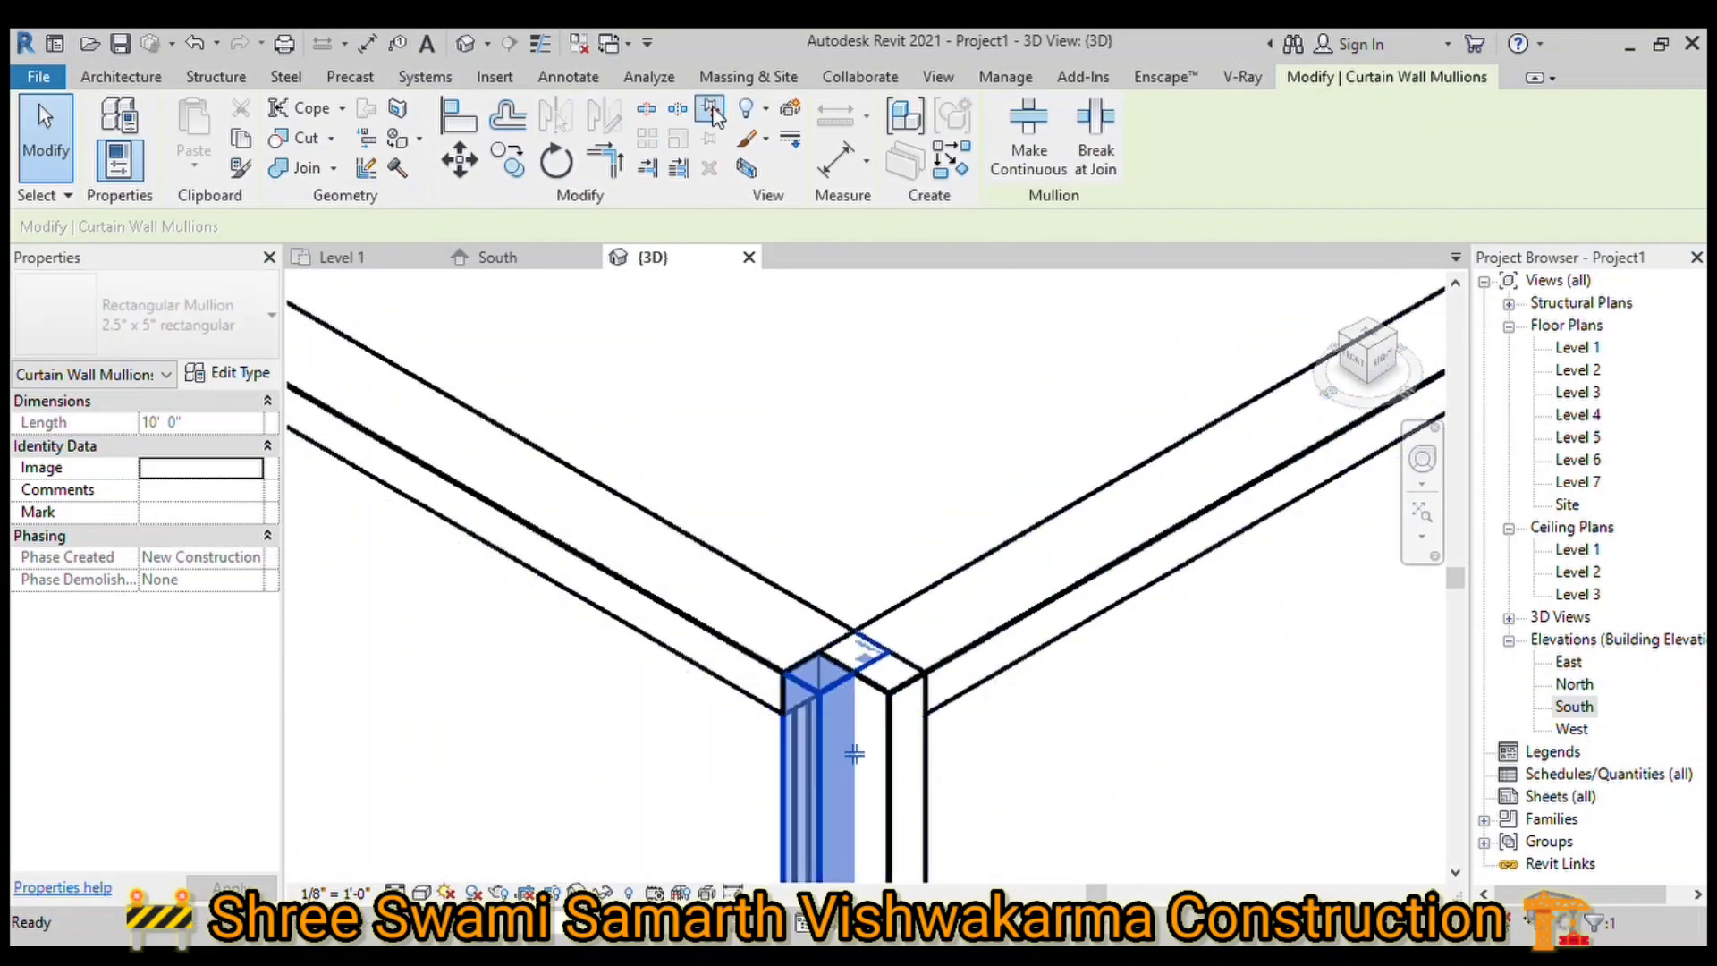
pyautogui.scroll(-5, 718, 702)
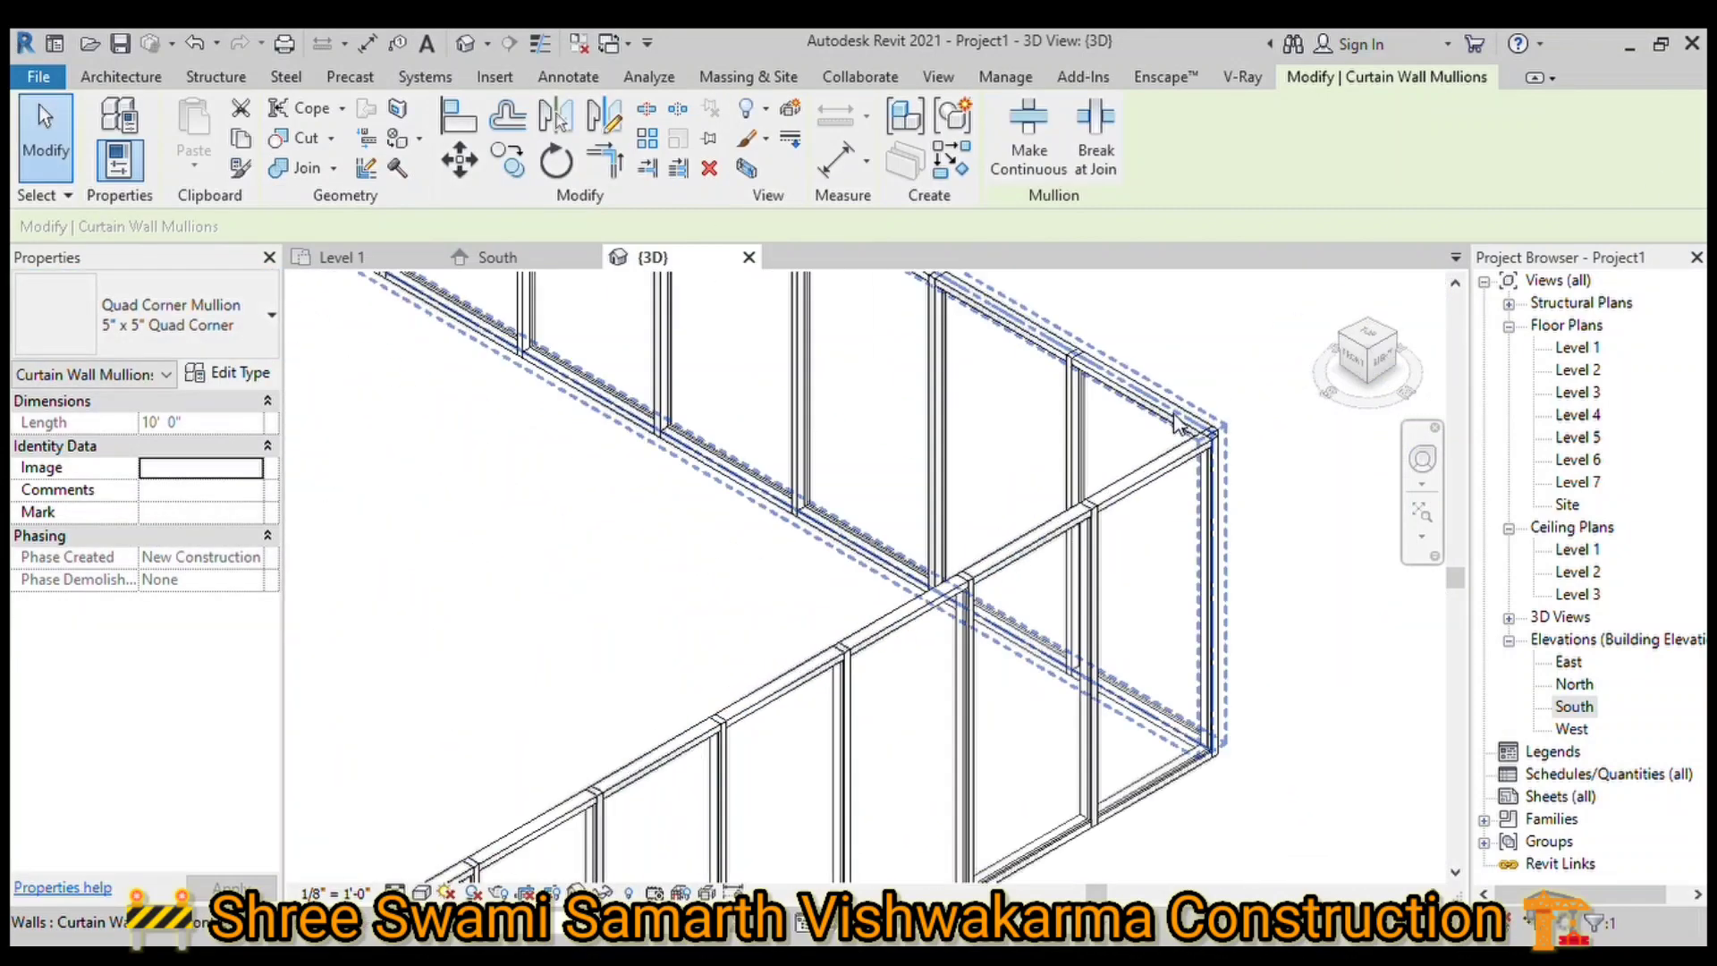
pyautogui.scroll(5, 1009, 595)
# Step: Make the last rectangular corner mullion a 5" x 5" Quad Corner Mullion
pyautogui.click(1167, 680)
pyautogui.click(265, 315)
pyautogui.click(223, 566)
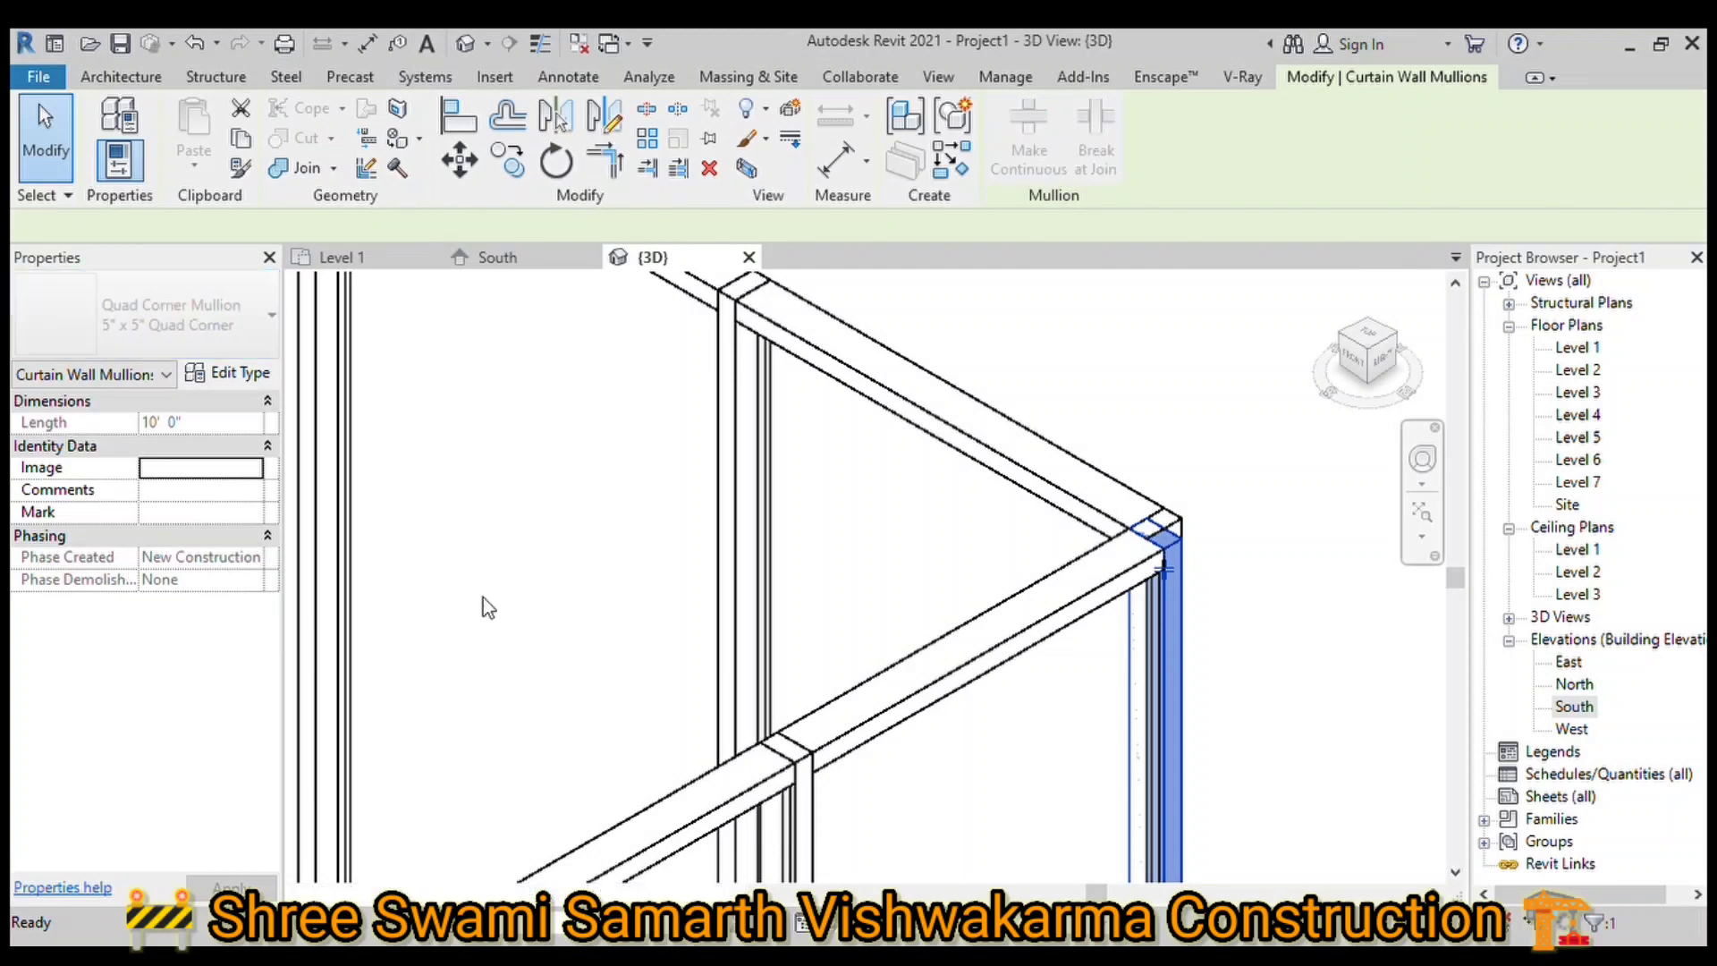
pyautogui.scroll(-4, 1304, 694)
pyautogui.scroll(-2, 895, 669)
pyautogui.scroll(2, 895, 669)
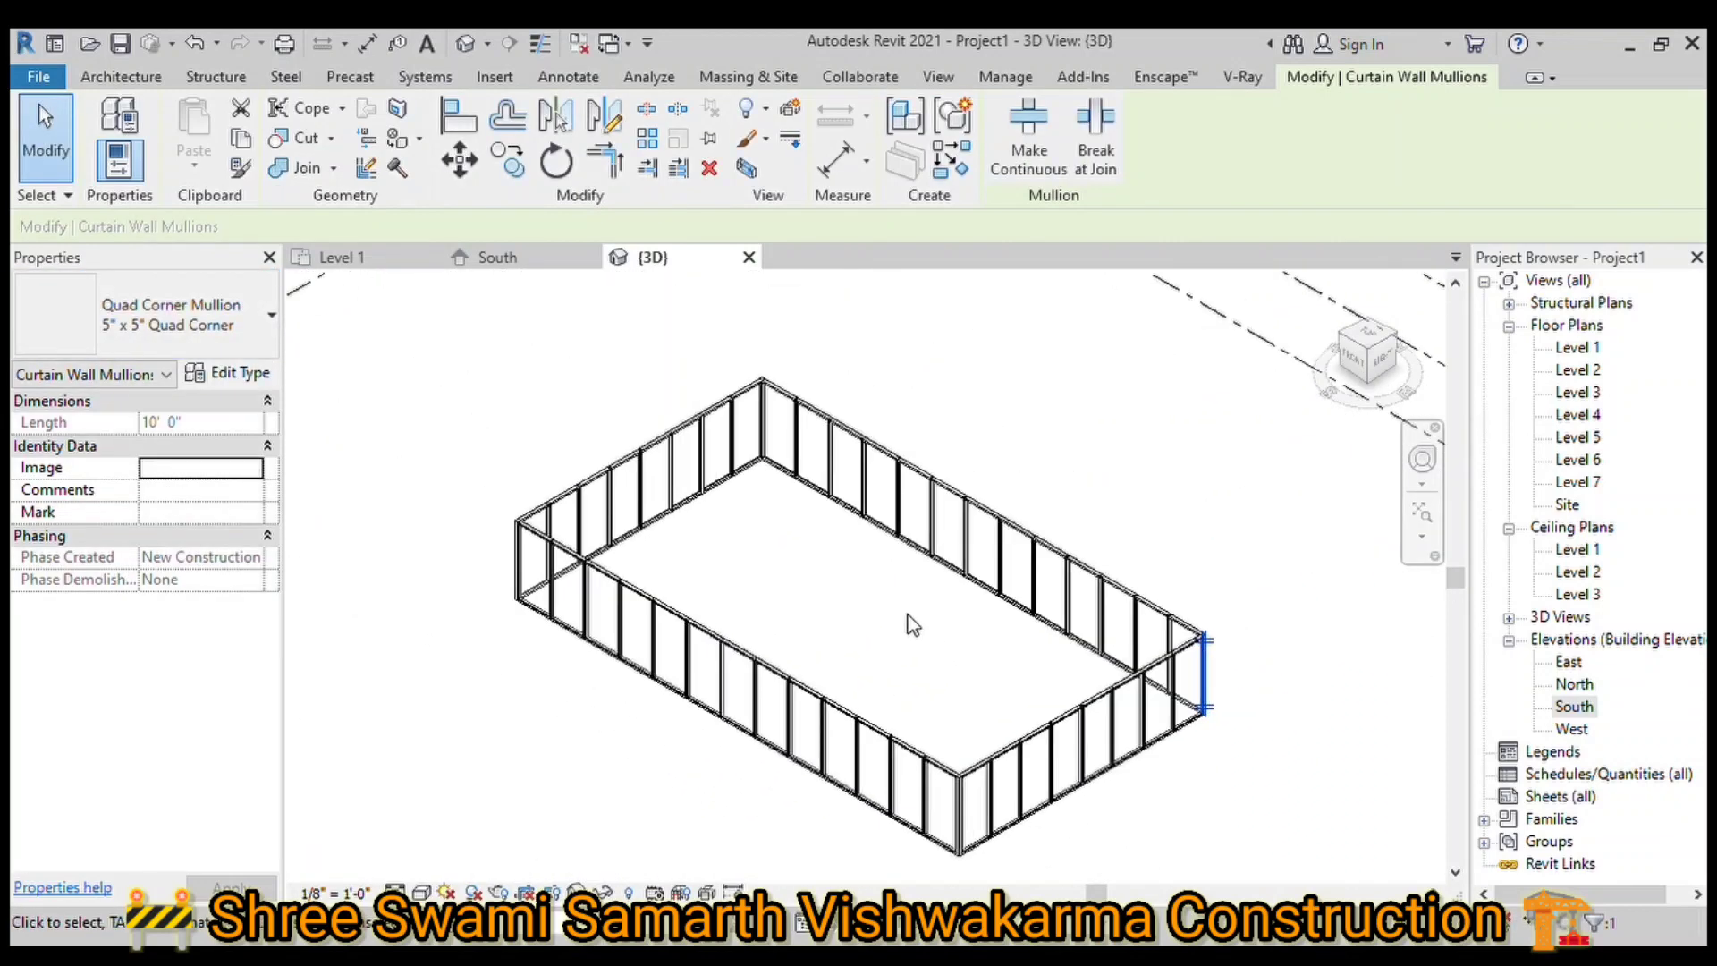
# Step: Begin a Generic - 12" floor sketch on the Level 1 plan
pyautogui.press('Escape')
pyautogui.click(338, 257)
pyautogui.click(519, 172)
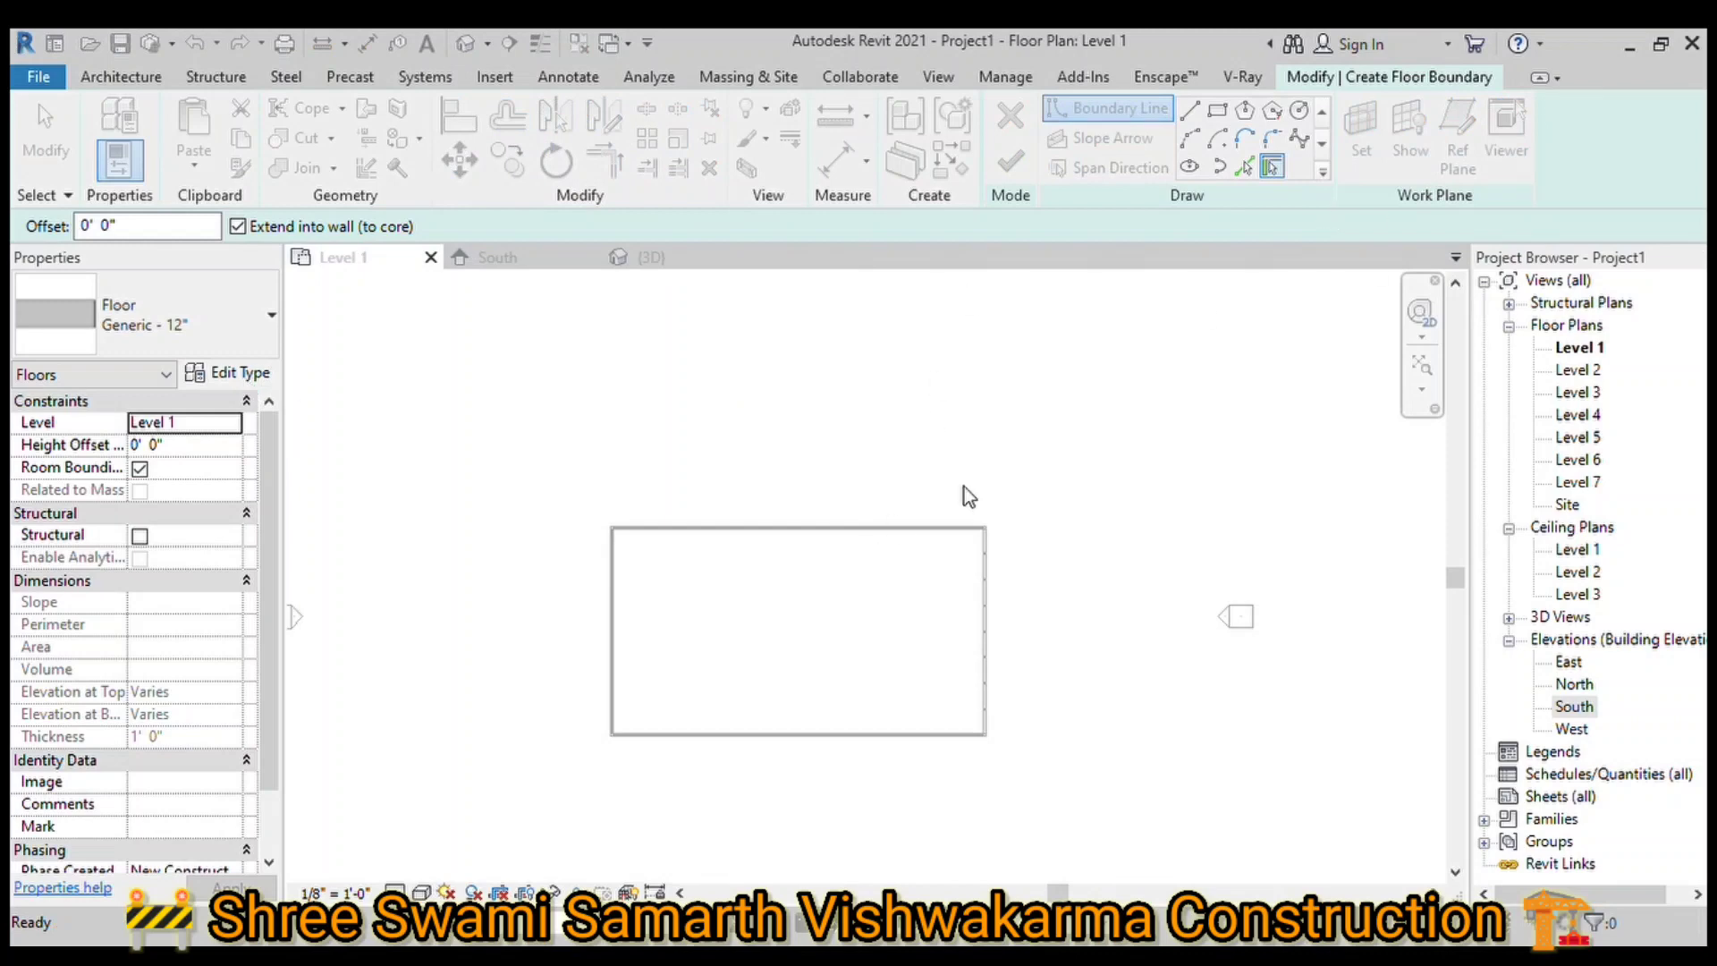
# Step: Finish the Level 1 floor sketch into a 2382.26 SF Generic - 12" slab
pyautogui.scroll(3, 689, 706)
pyautogui.scroll(3, 1306, 376)
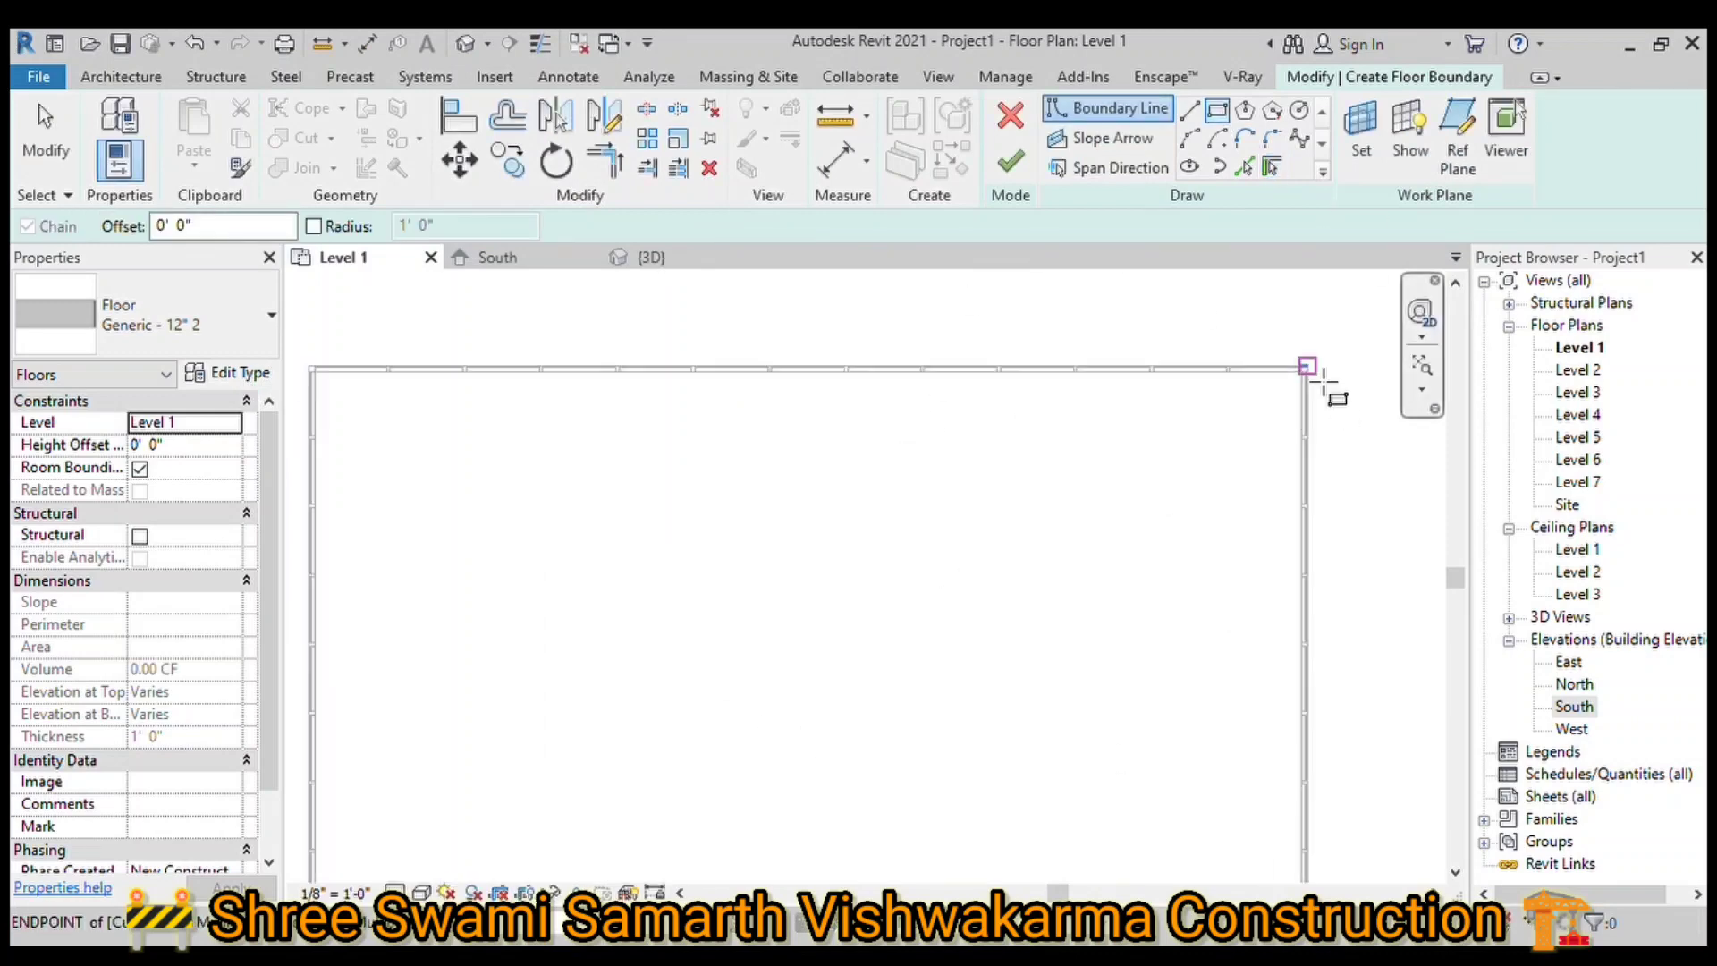
pyautogui.scroll(3, 1310, 376)
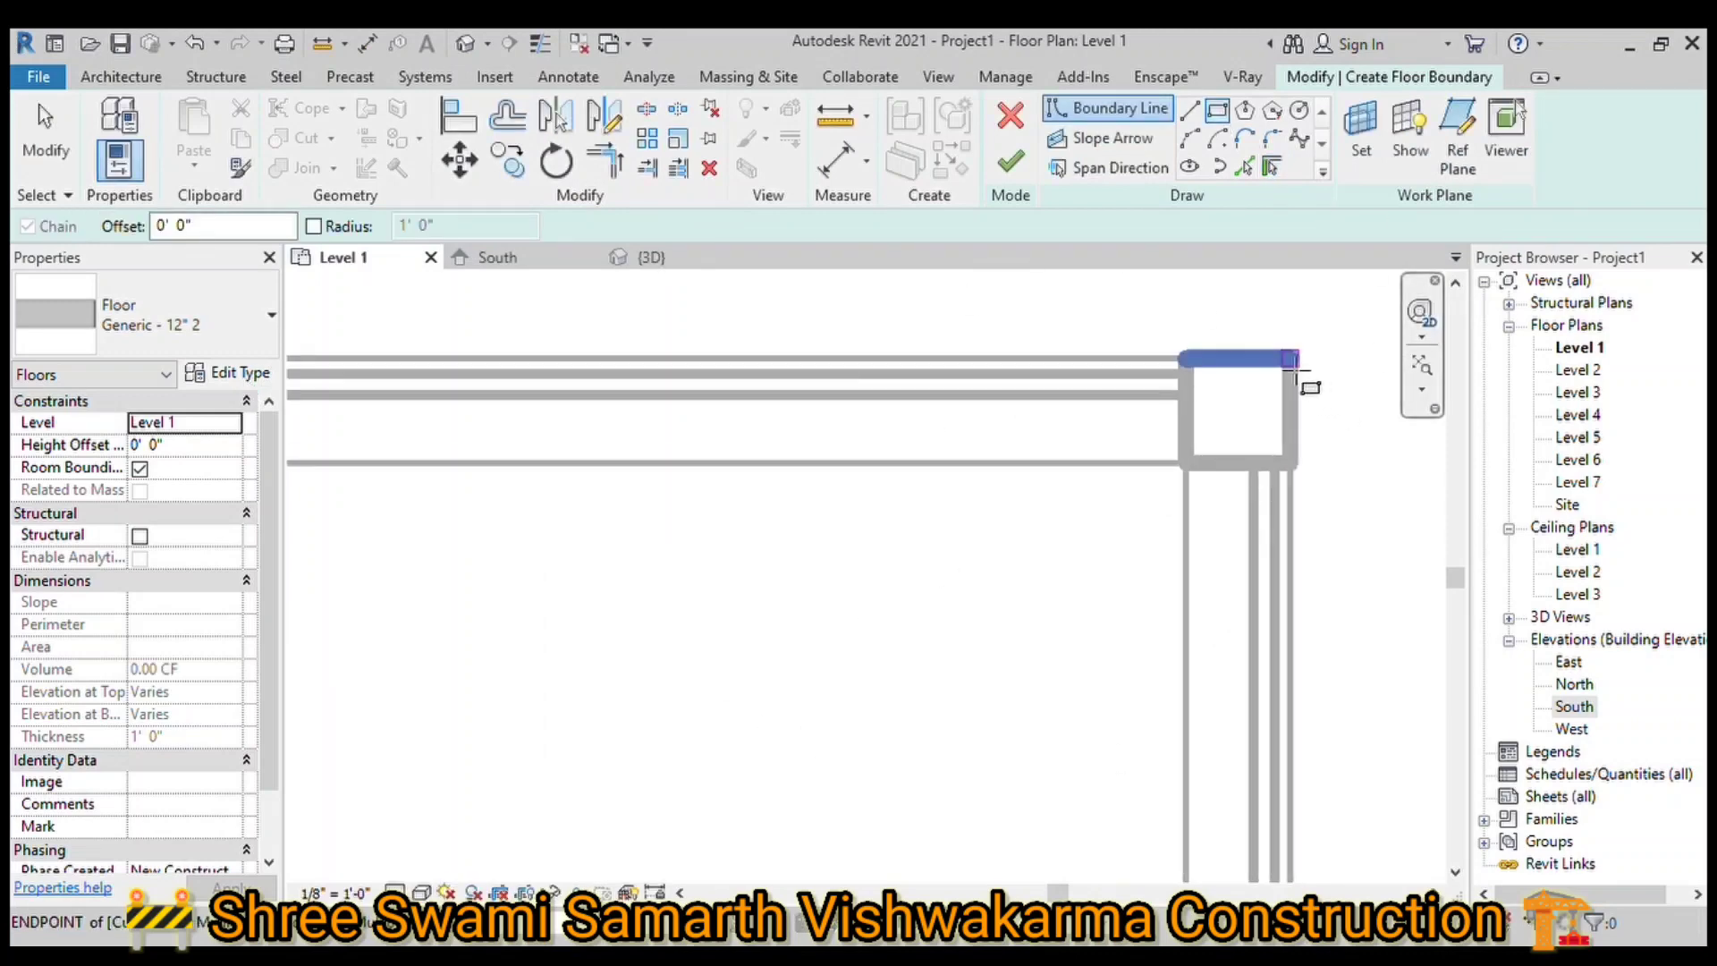
pyautogui.click(539, 45)
pyautogui.scroll(2, 1302, 372)
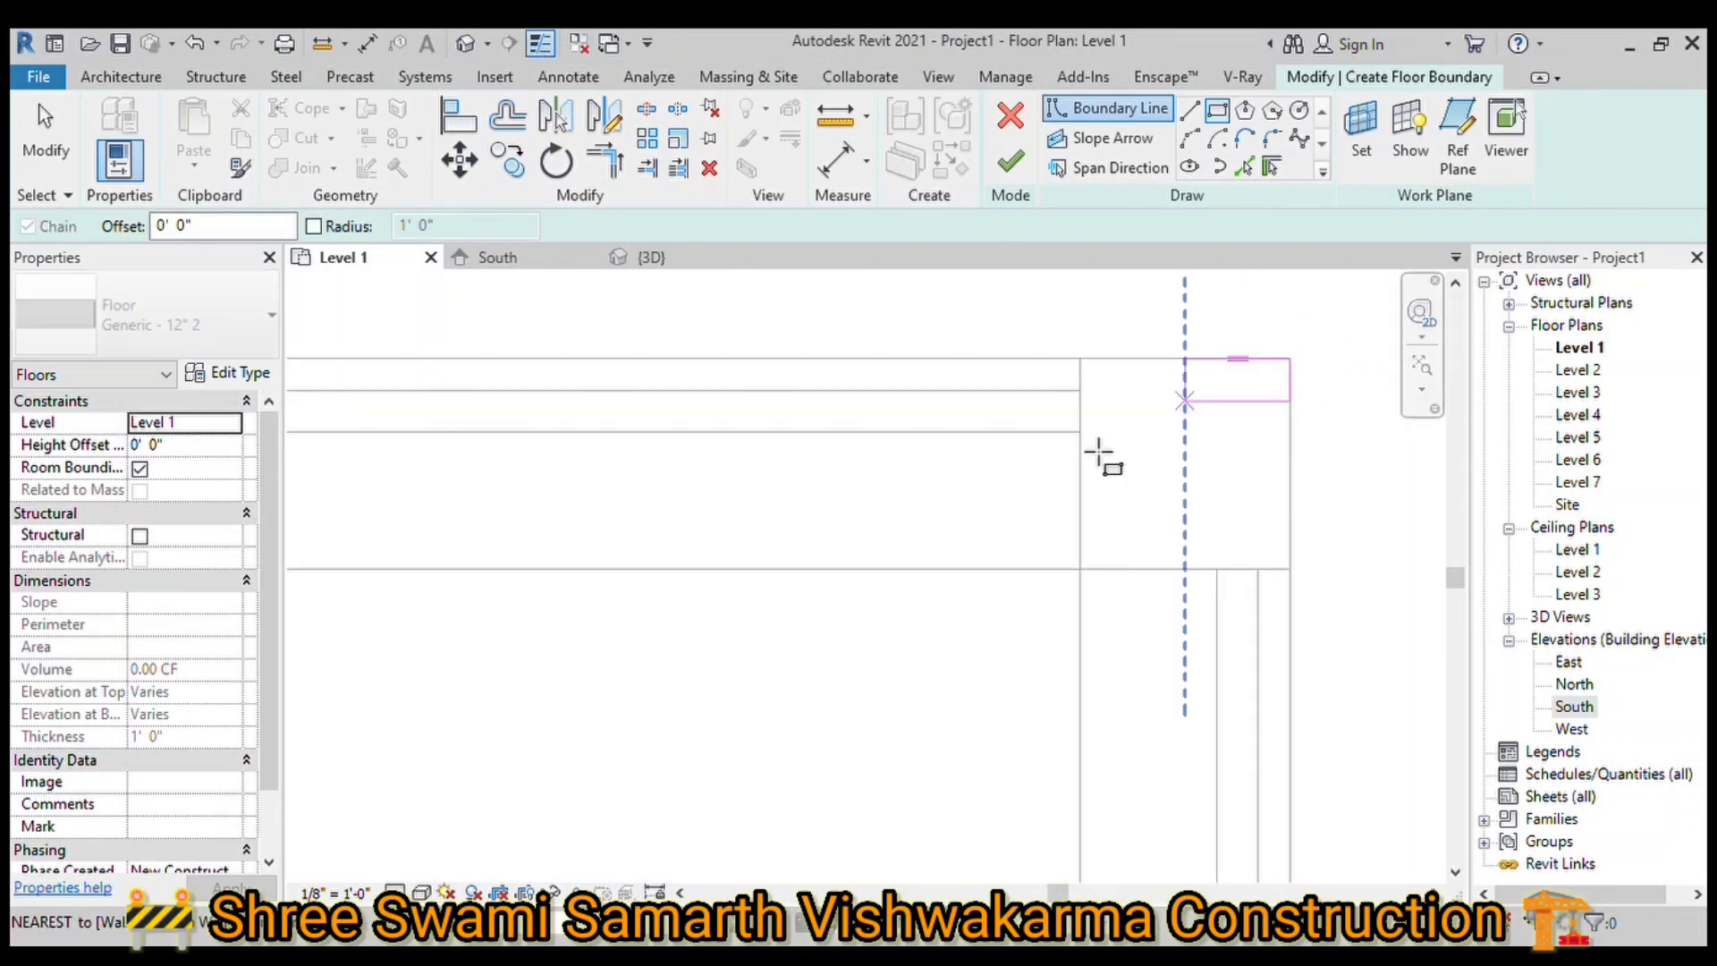
pyautogui.scroll(-5, 1315, 452)
pyautogui.scroll(4, 739, 660)
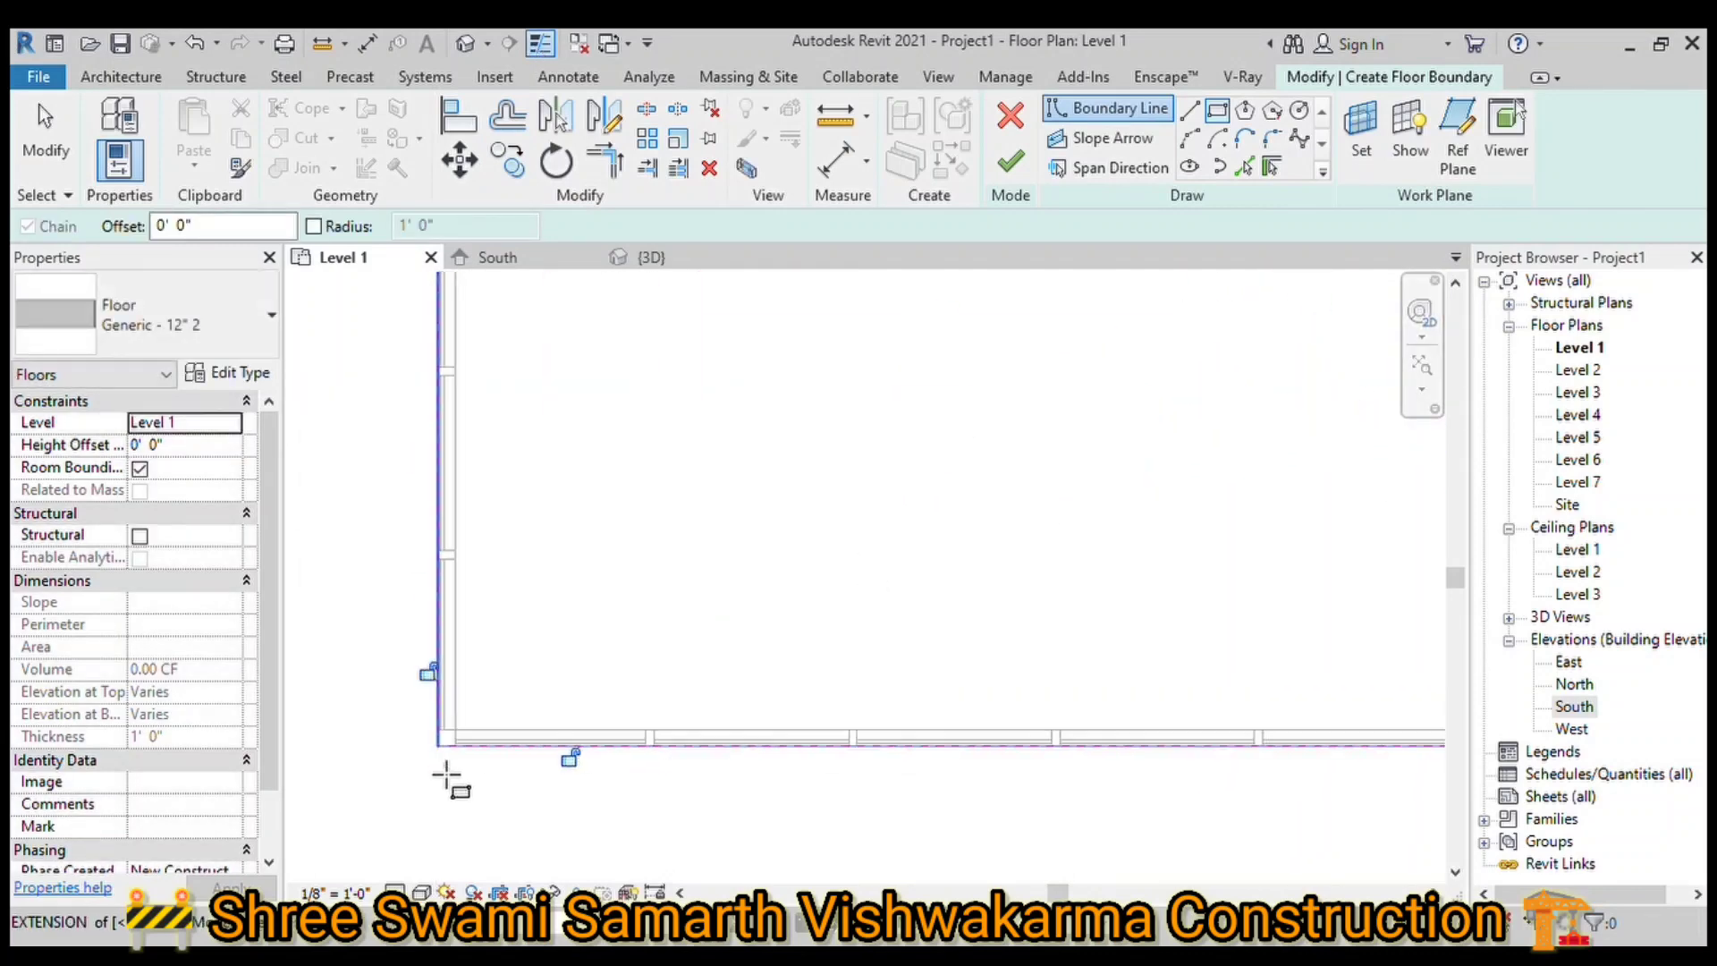
pyautogui.scroll(-3, 446, 778)
pyautogui.scroll(1, 375, 713)
pyautogui.click(651, 256)
# Step: In 3D, attach the tops of all four curtain walls to the floor slab
pyautogui.click(1011, 162)
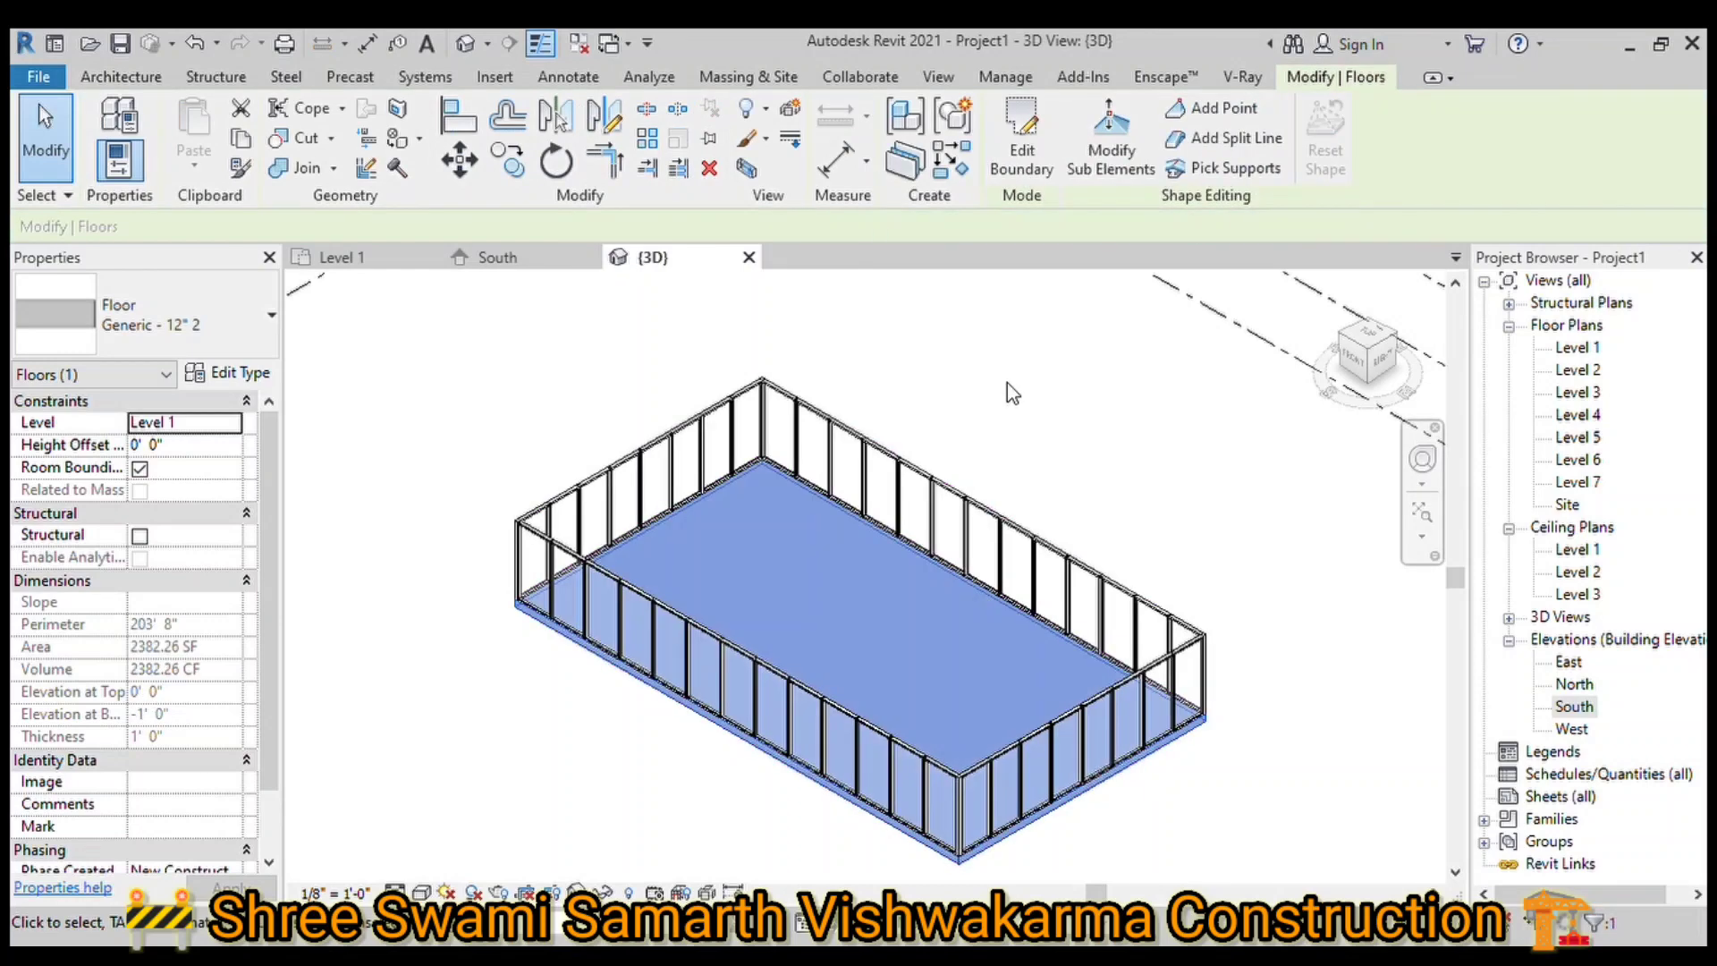
pyautogui.scroll(-1, 1118, 474)
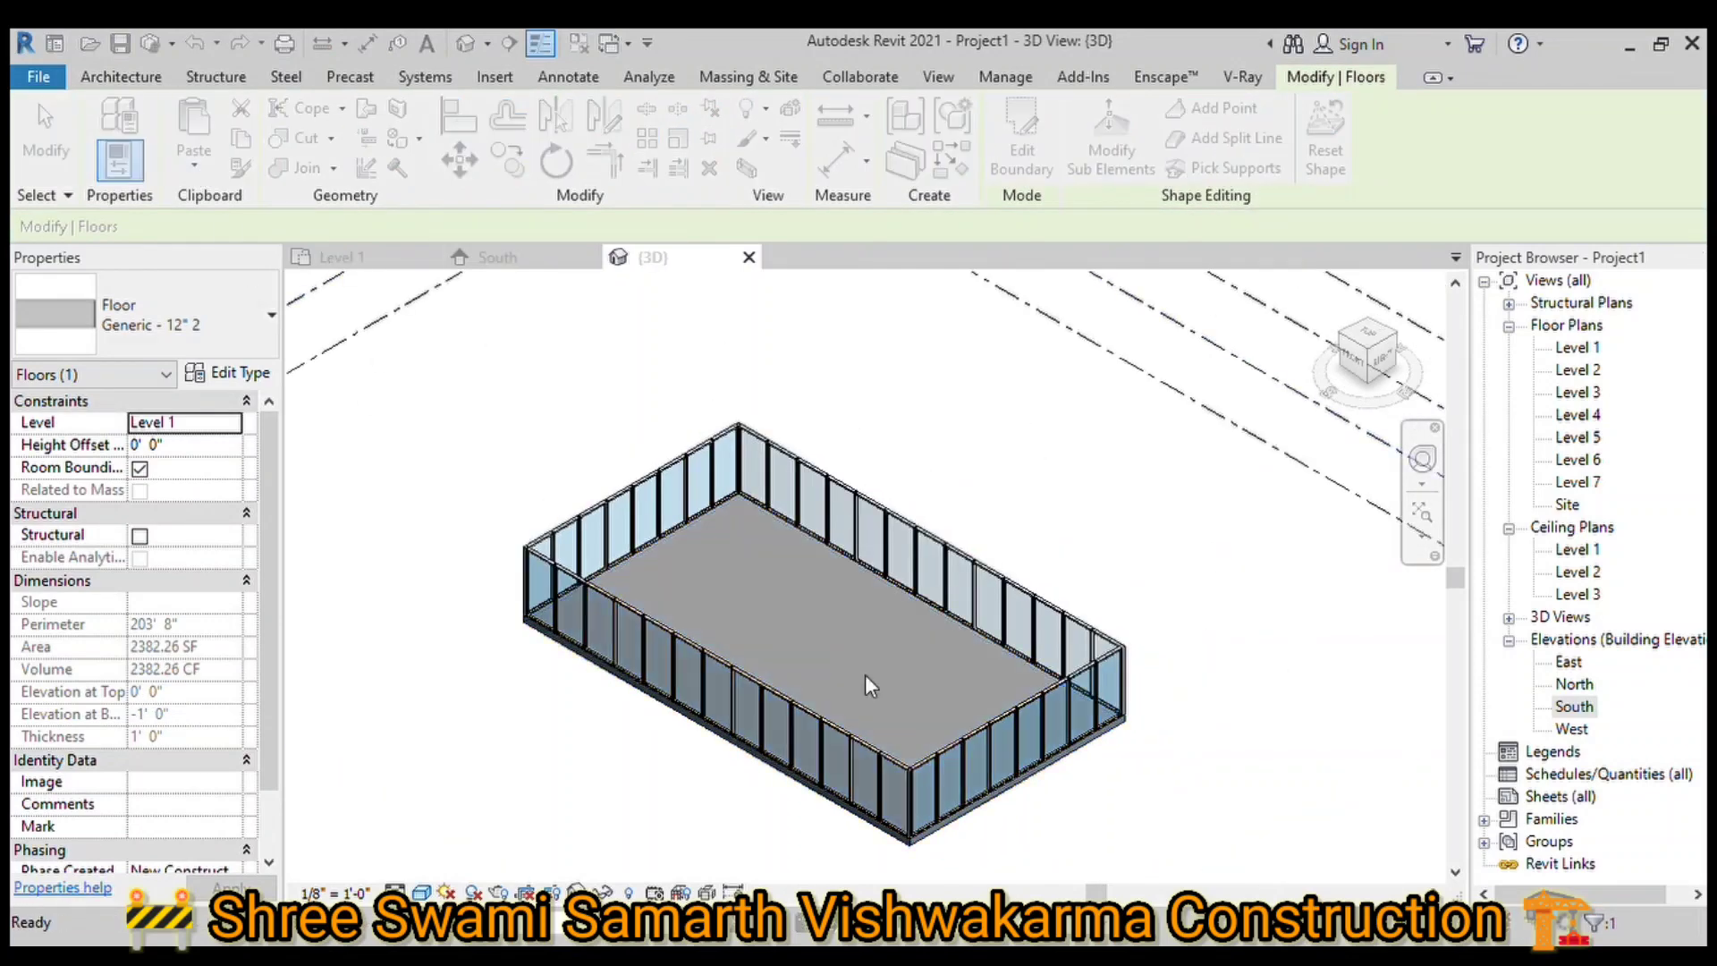
pyautogui.scroll(2, 1109, 787)
pyautogui.click(984, 698)
pyautogui.click(1175, 168)
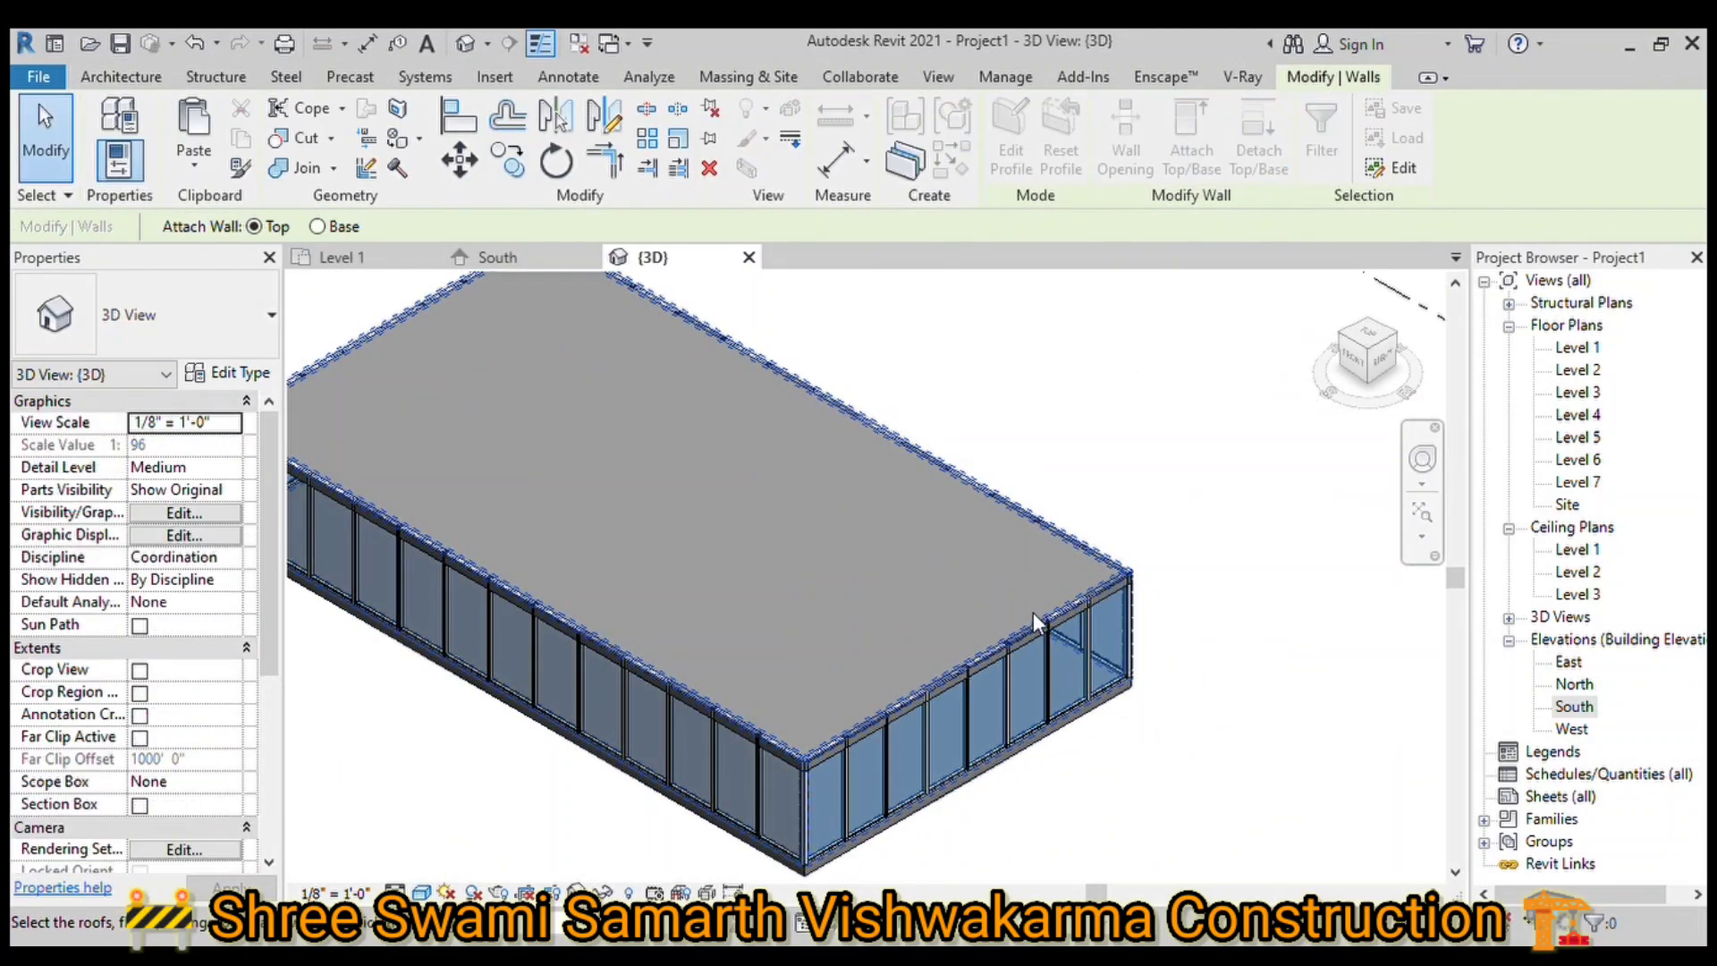
pyautogui.click(1100, 592)
pyautogui.scroll(-1, 1236, 586)
pyautogui.moveTo(1253, 721)
pyautogui.keyDown('shift'); pyautogui.mouseDown(button='middle')
pyautogui.moveTo(919, 683)
pyautogui.moveTo(951, 501)
pyautogui.moveTo(984, 848)
pyautogui.moveTo(1331, 750)
pyautogui.mouseUp(button='middle'); pyautogui.keyUp('shift')
pyautogui.click(984, 846)
pyautogui.hotkey('ctrl', 'Tab')
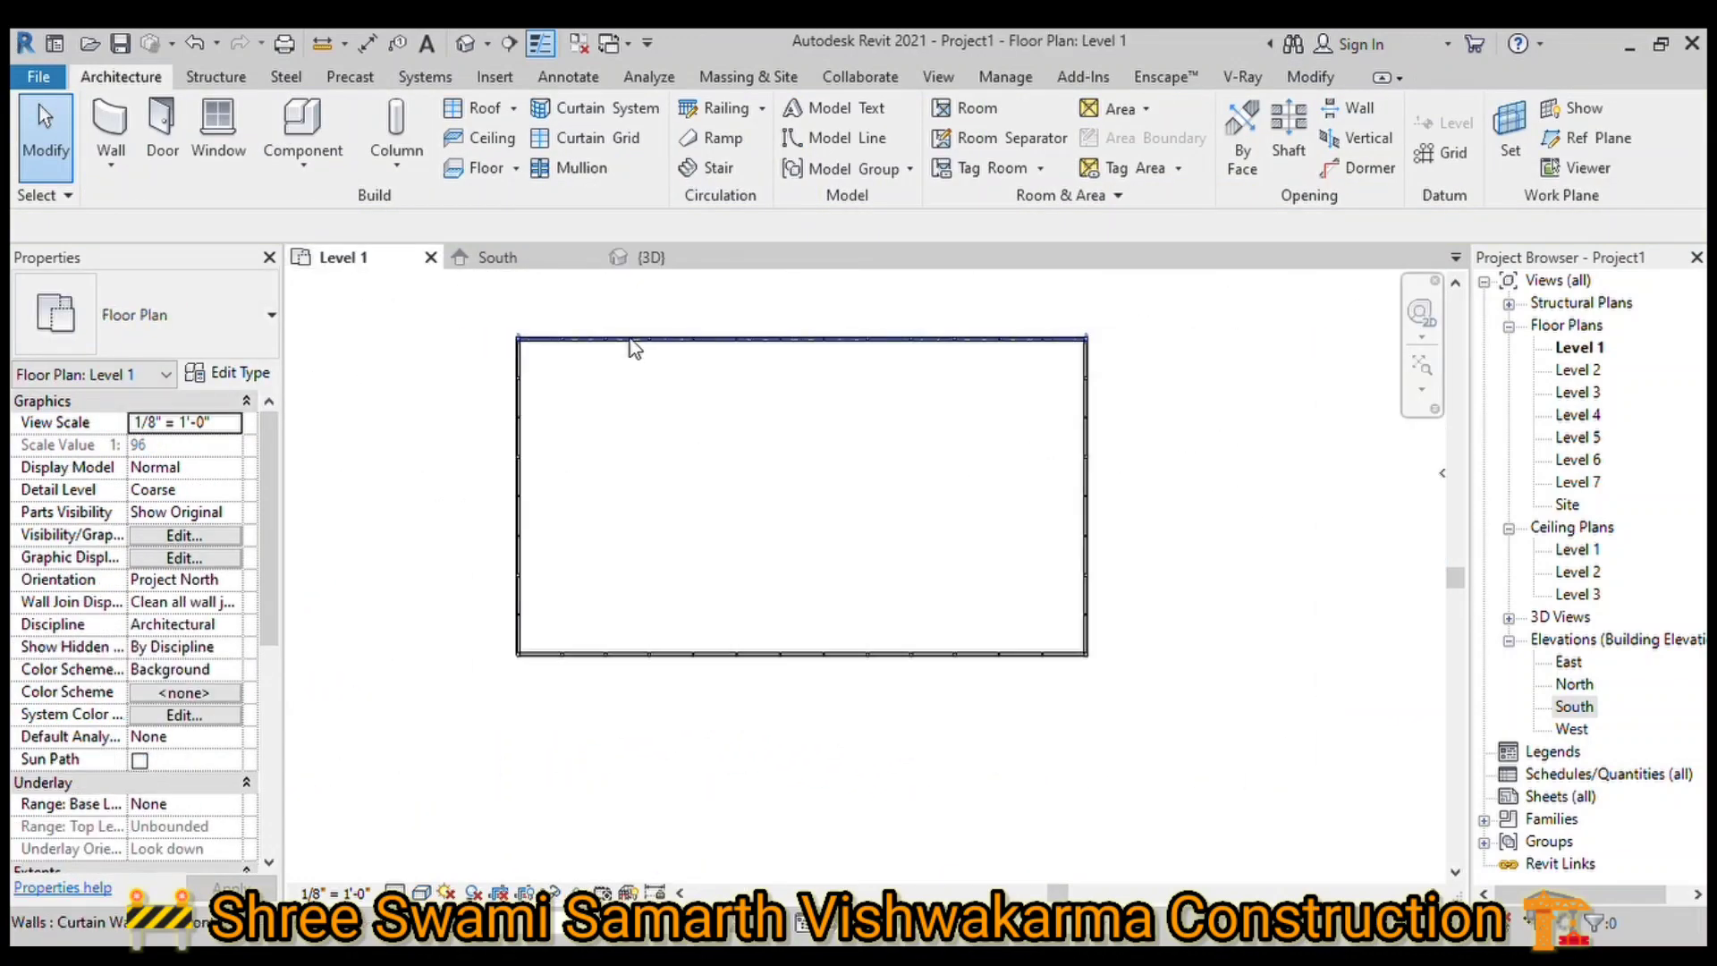
# Step: Sketch an 18-riser cast-in-place stair run on the Level 1 plan
pyautogui.click(718, 168)
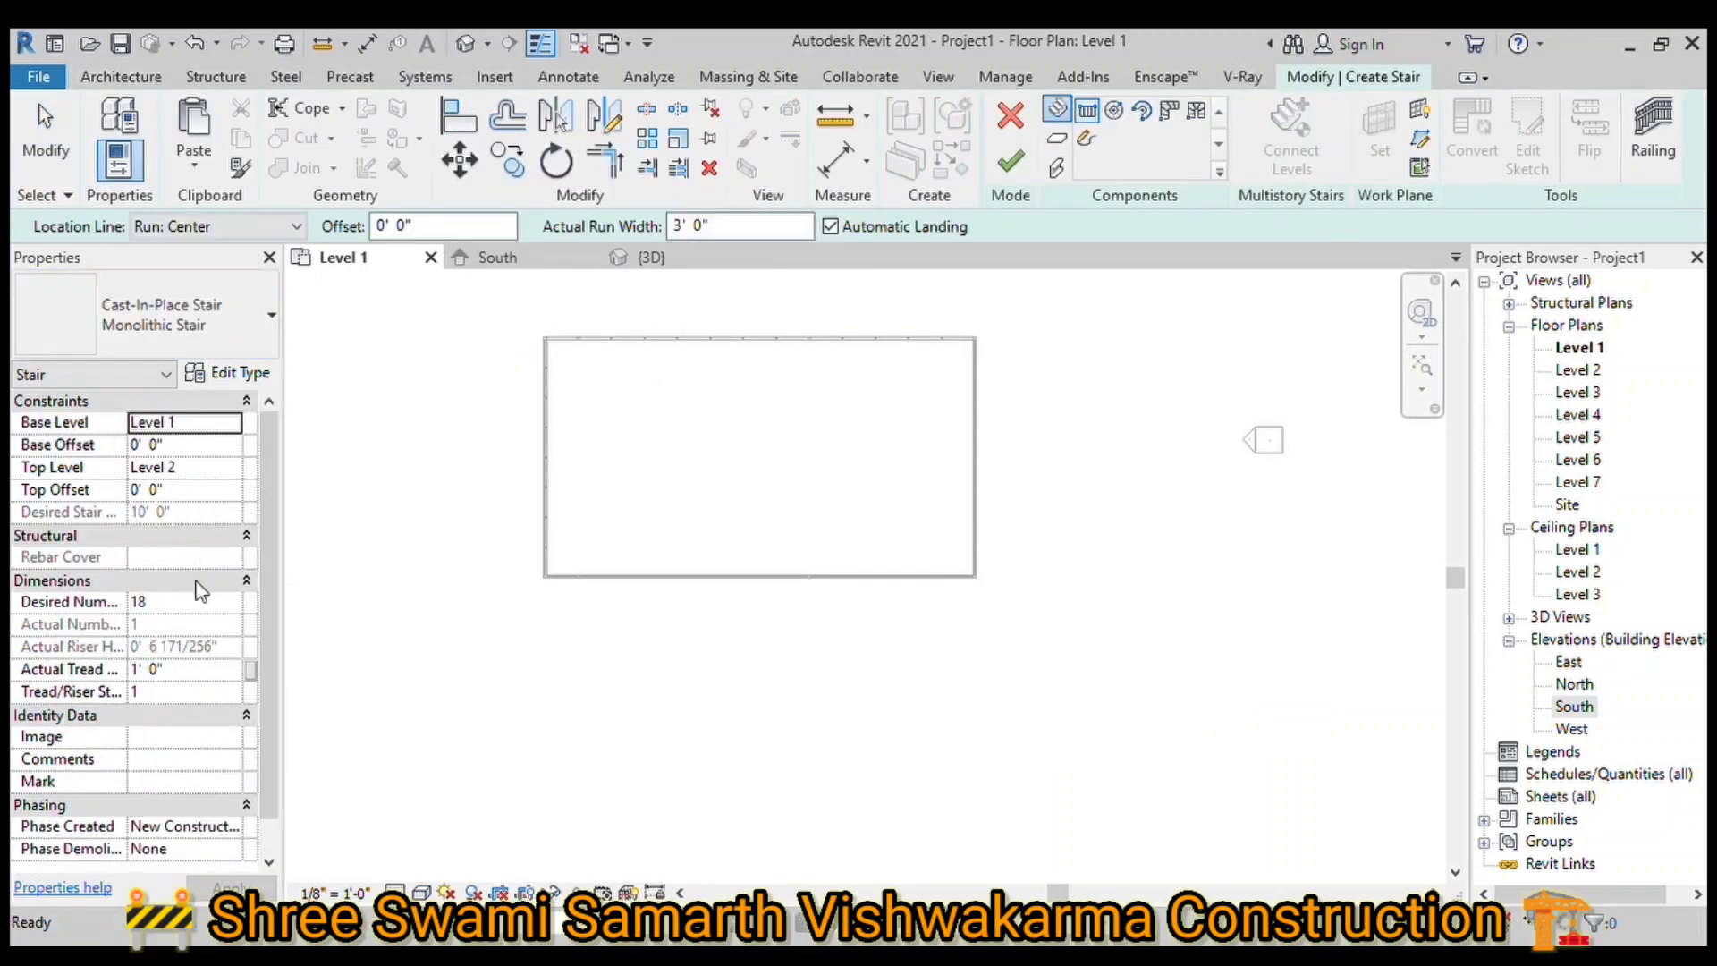
pyautogui.click(855, 795)
pyautogui.click(849, 691)
pyautogui.press('Escape')
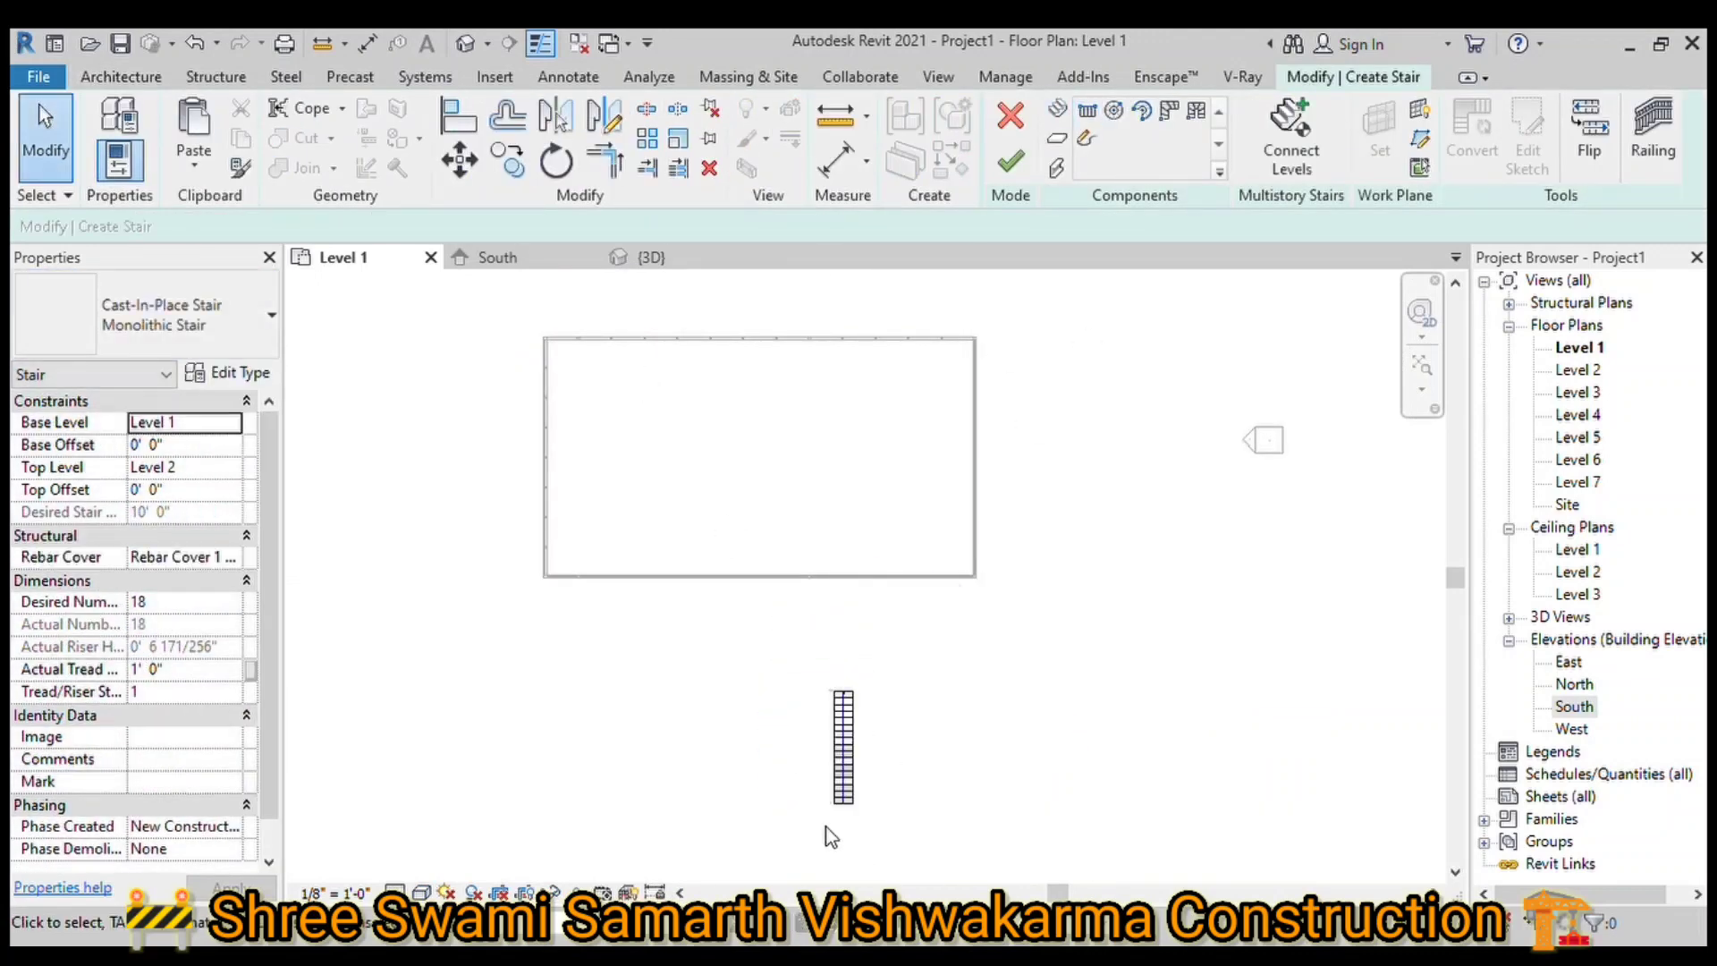
pyautogui.scroll(1, 829, 833)
pyautogui.scroll(-1, 1050, 590)
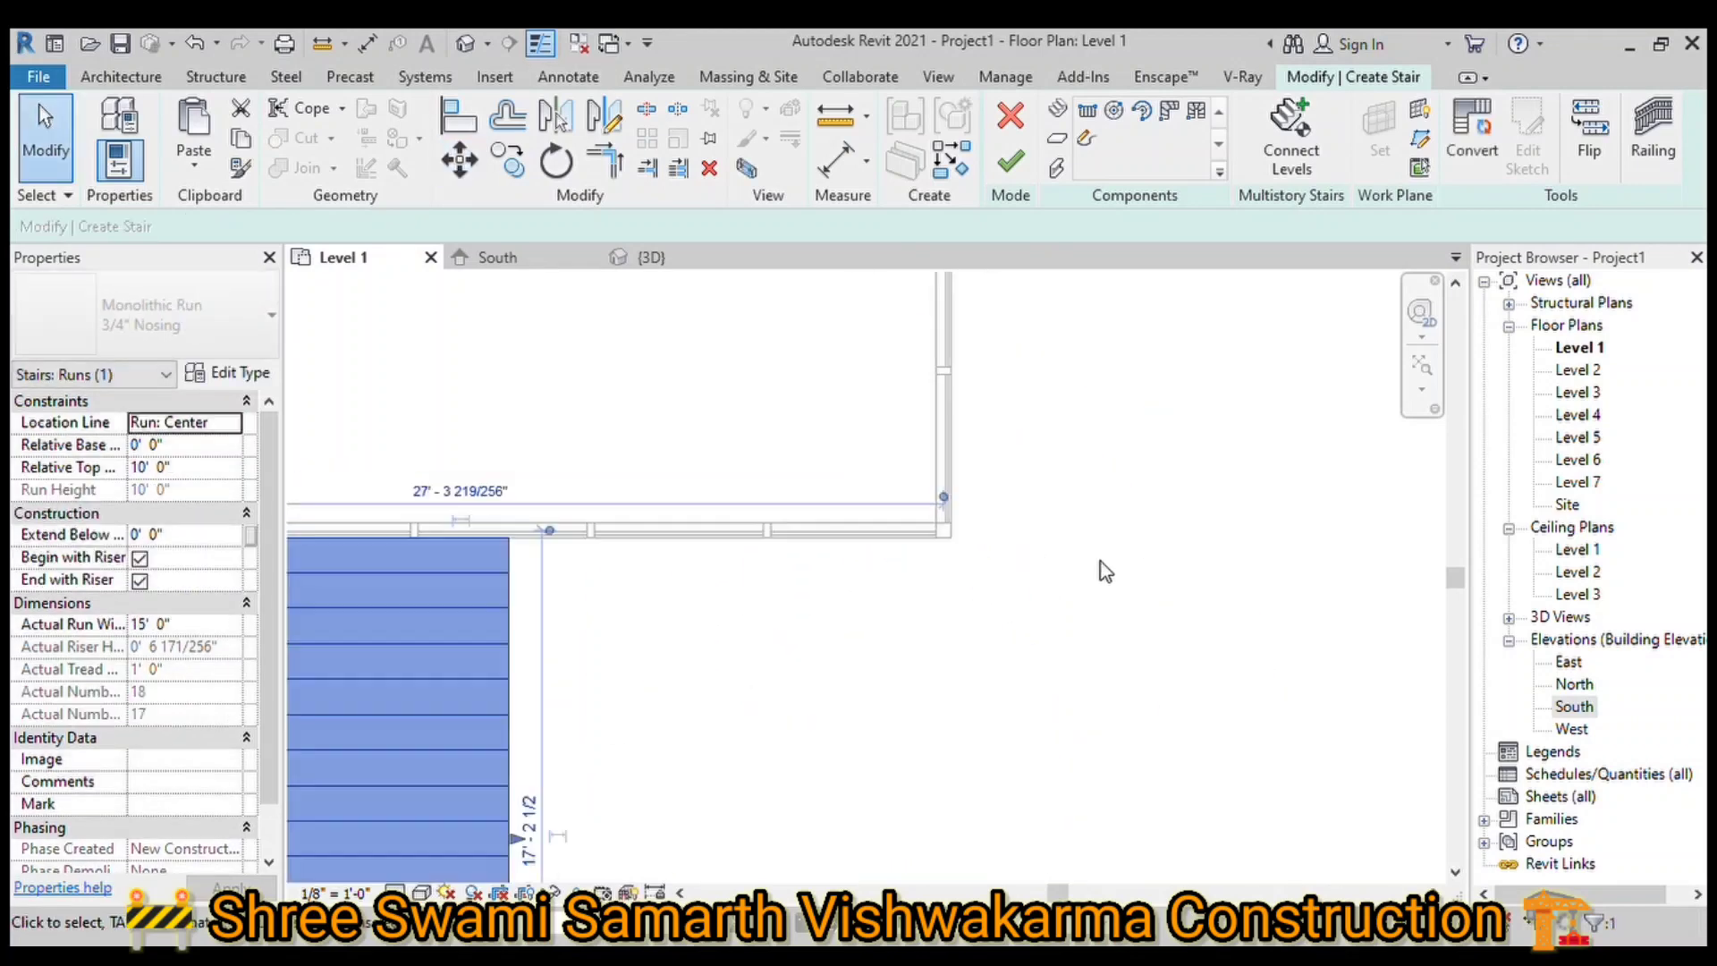
# Step: Move the stair run so its edge sits against the building's wall corner
pyautogui.click(786, 583)
pyautogui.press('m')
pyautogui.press('v')
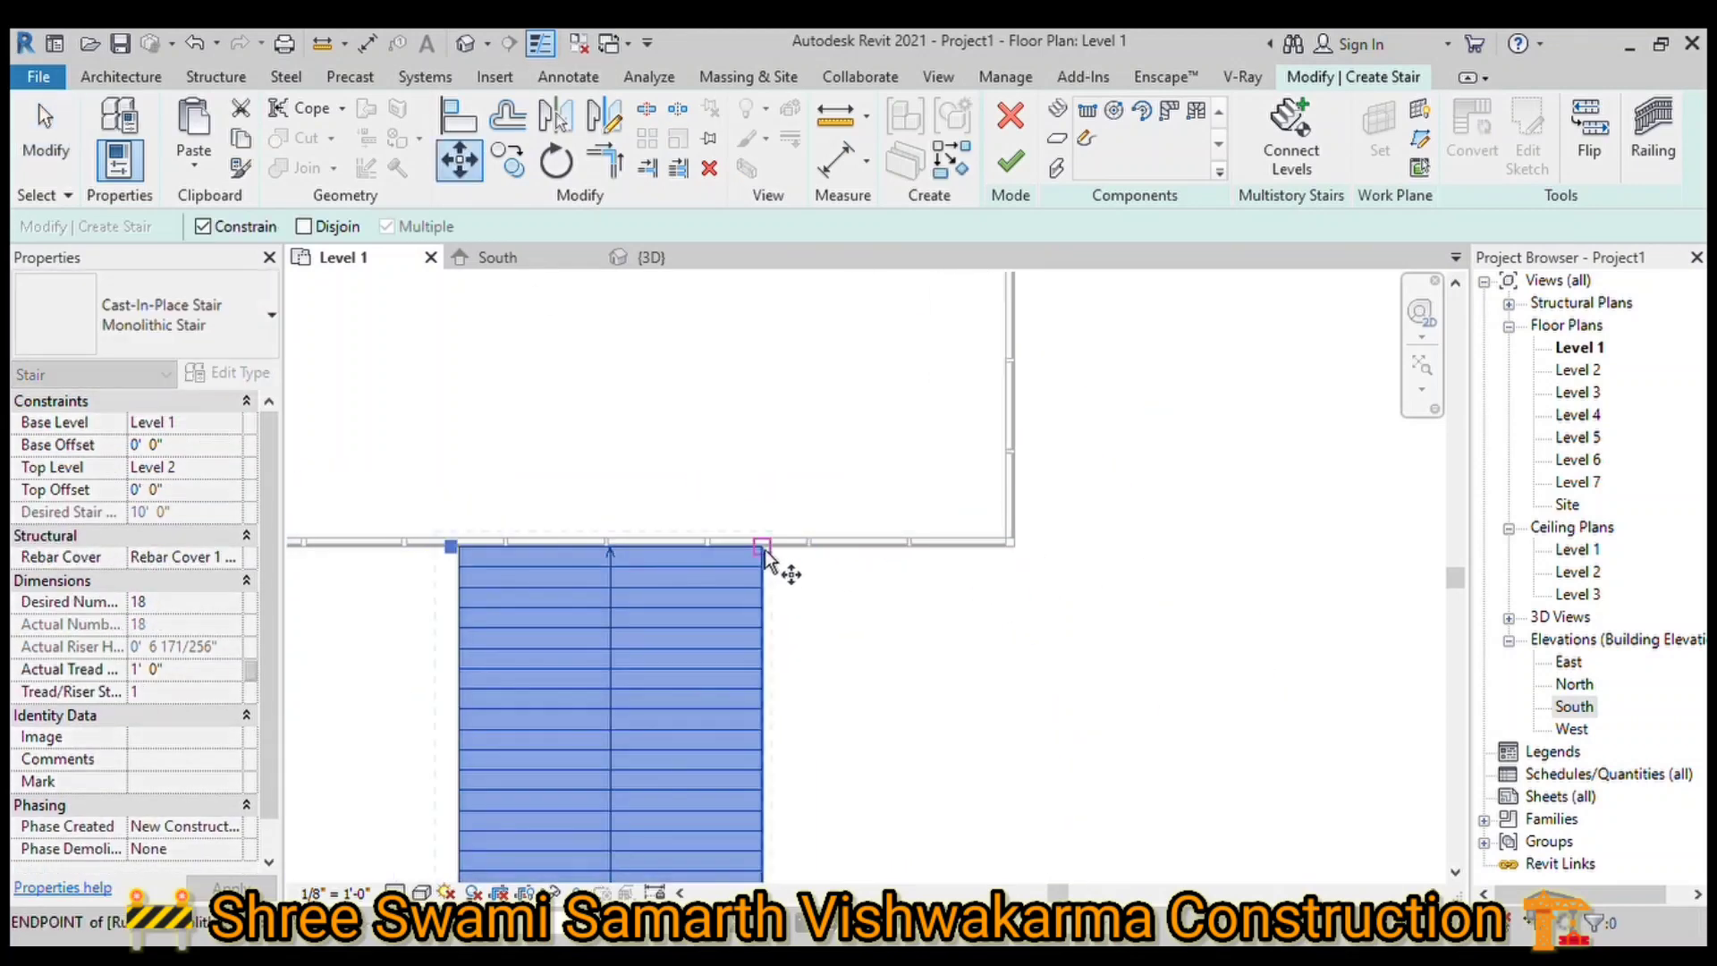
pyautogui.click(785, 566)
pyautogui.click(1102, 561)
pyautogui.scroll(2, 1102, 561)
pyautogui.scroll(-4, 823, 574)
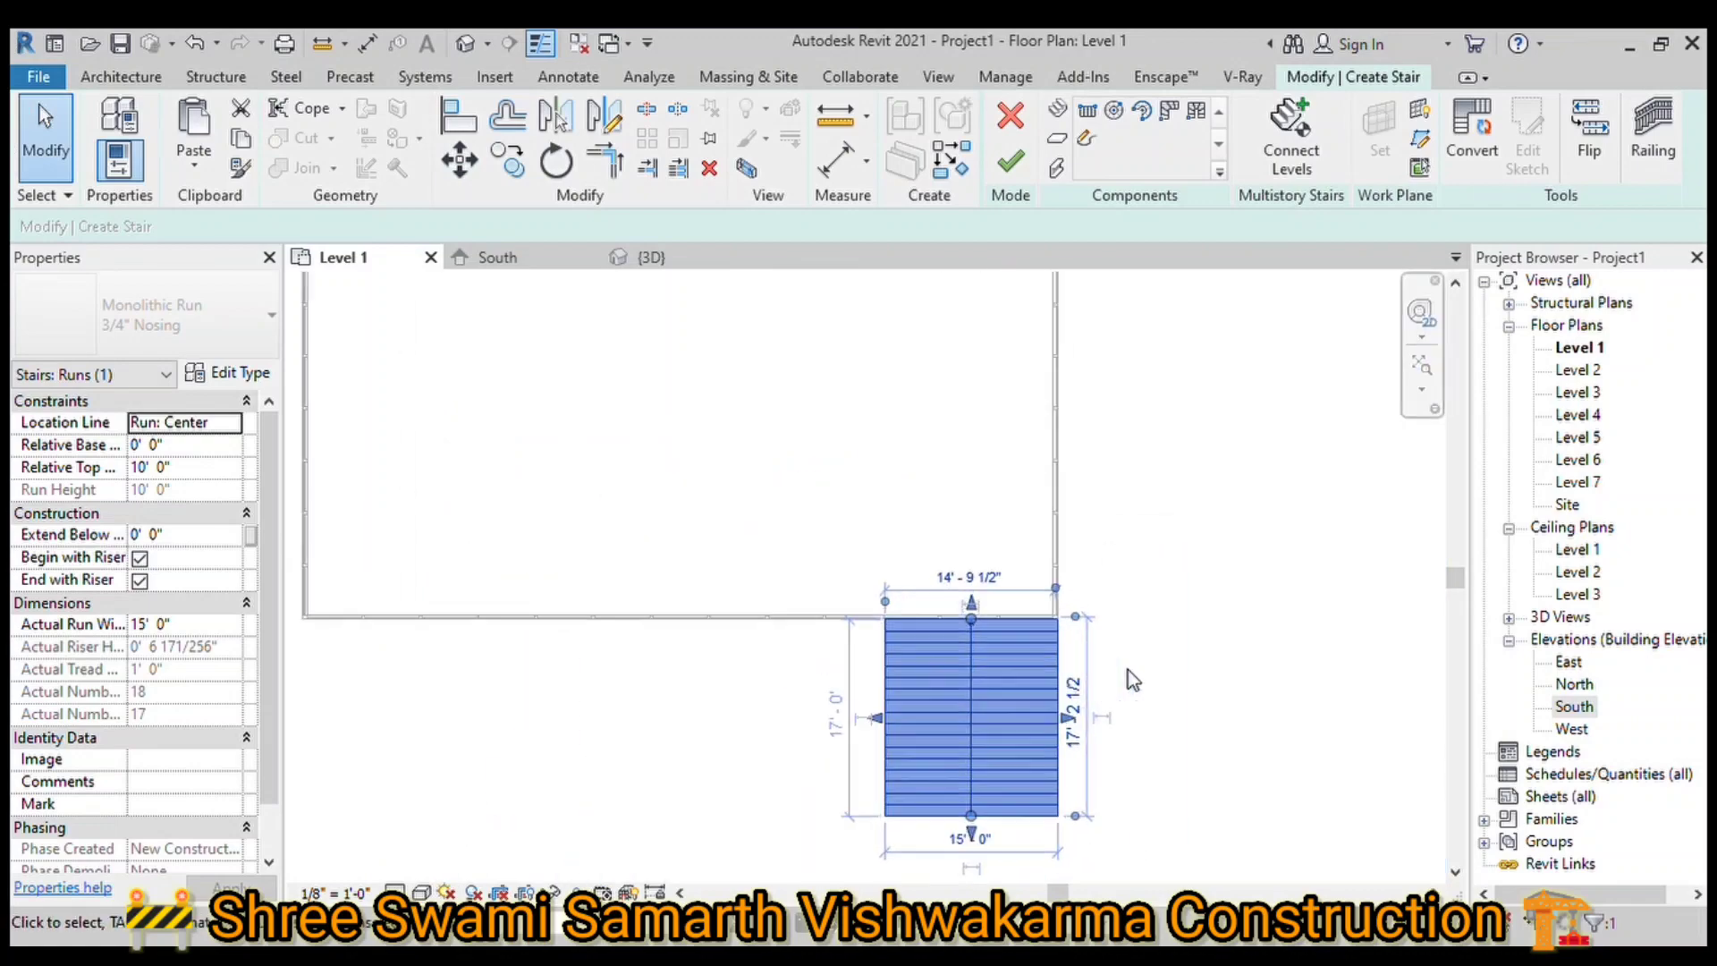
# Step: Finish the stair and inspect it with its railings in 3D
pyautogui.click(1011, 161)
pyautogui.click(673, 260)
pyautogui.click(908, 711)
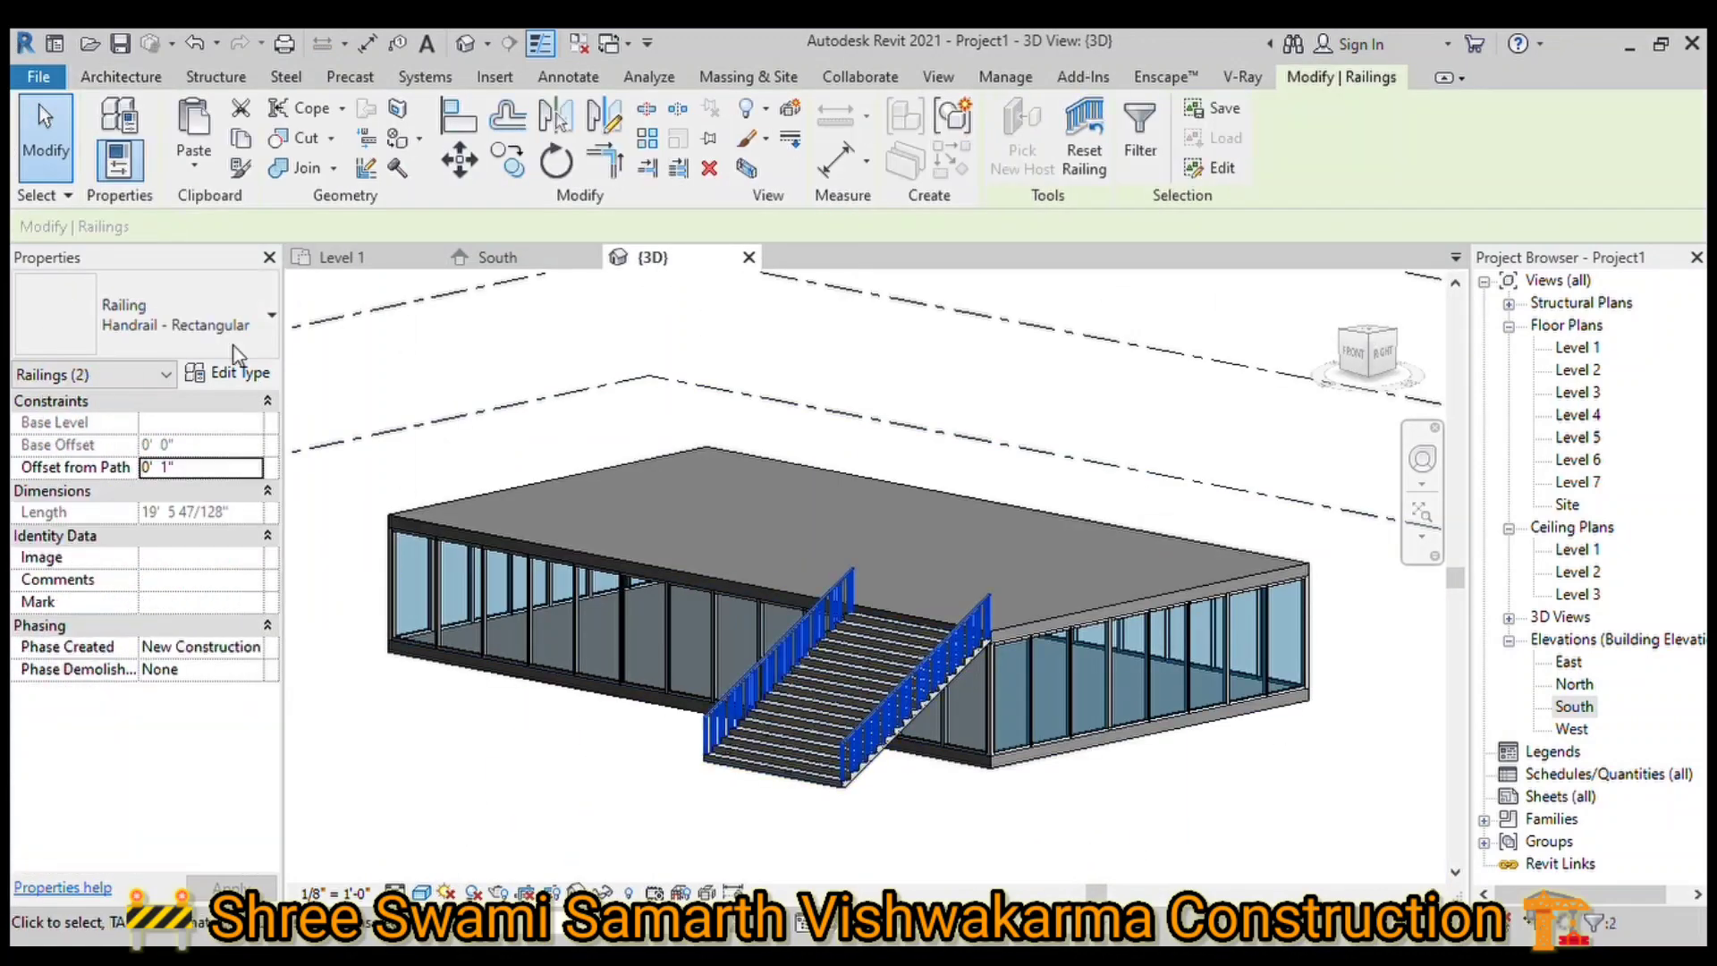
pyautogui.click(1221, 786)
pyautogui.scroll(4, 816, 812)
# Step: Select the front curtain wall beside the stair and enter Edit Profile
pyautogui.scroll(1, 815, 812)
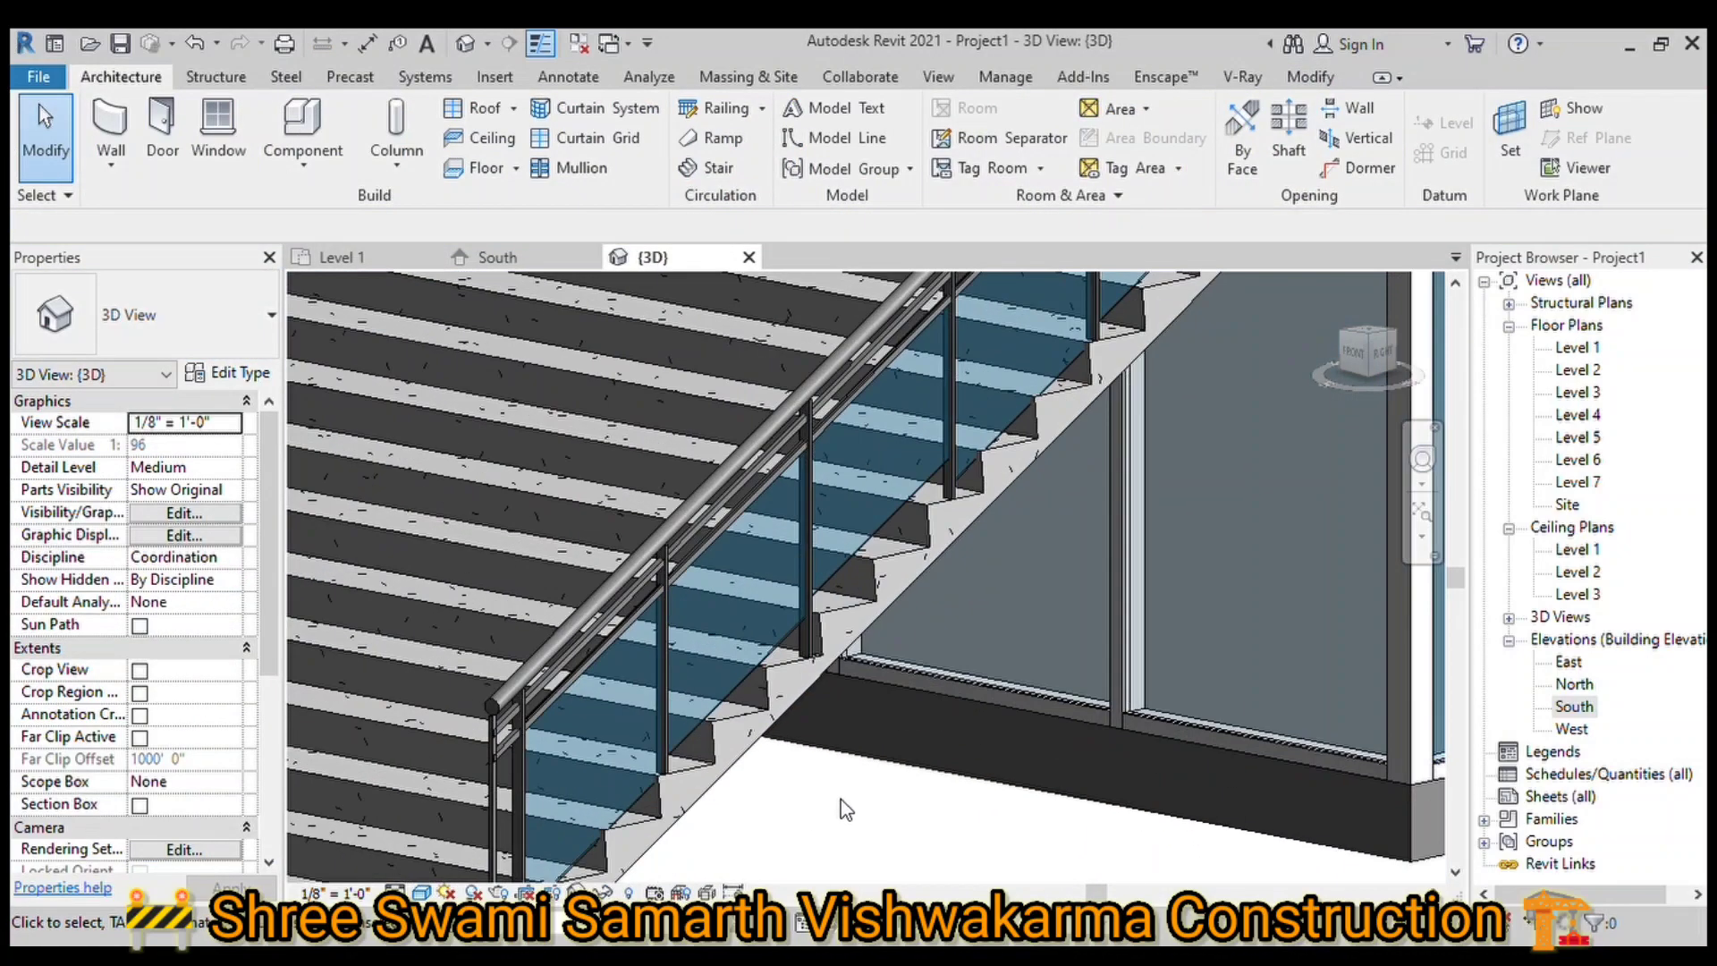
pyautogui.scroll(-3, 837, 805)
pyautogui.scroll(-2, 836, 805)
pyautogui.scroll(-2, 1129, 821)
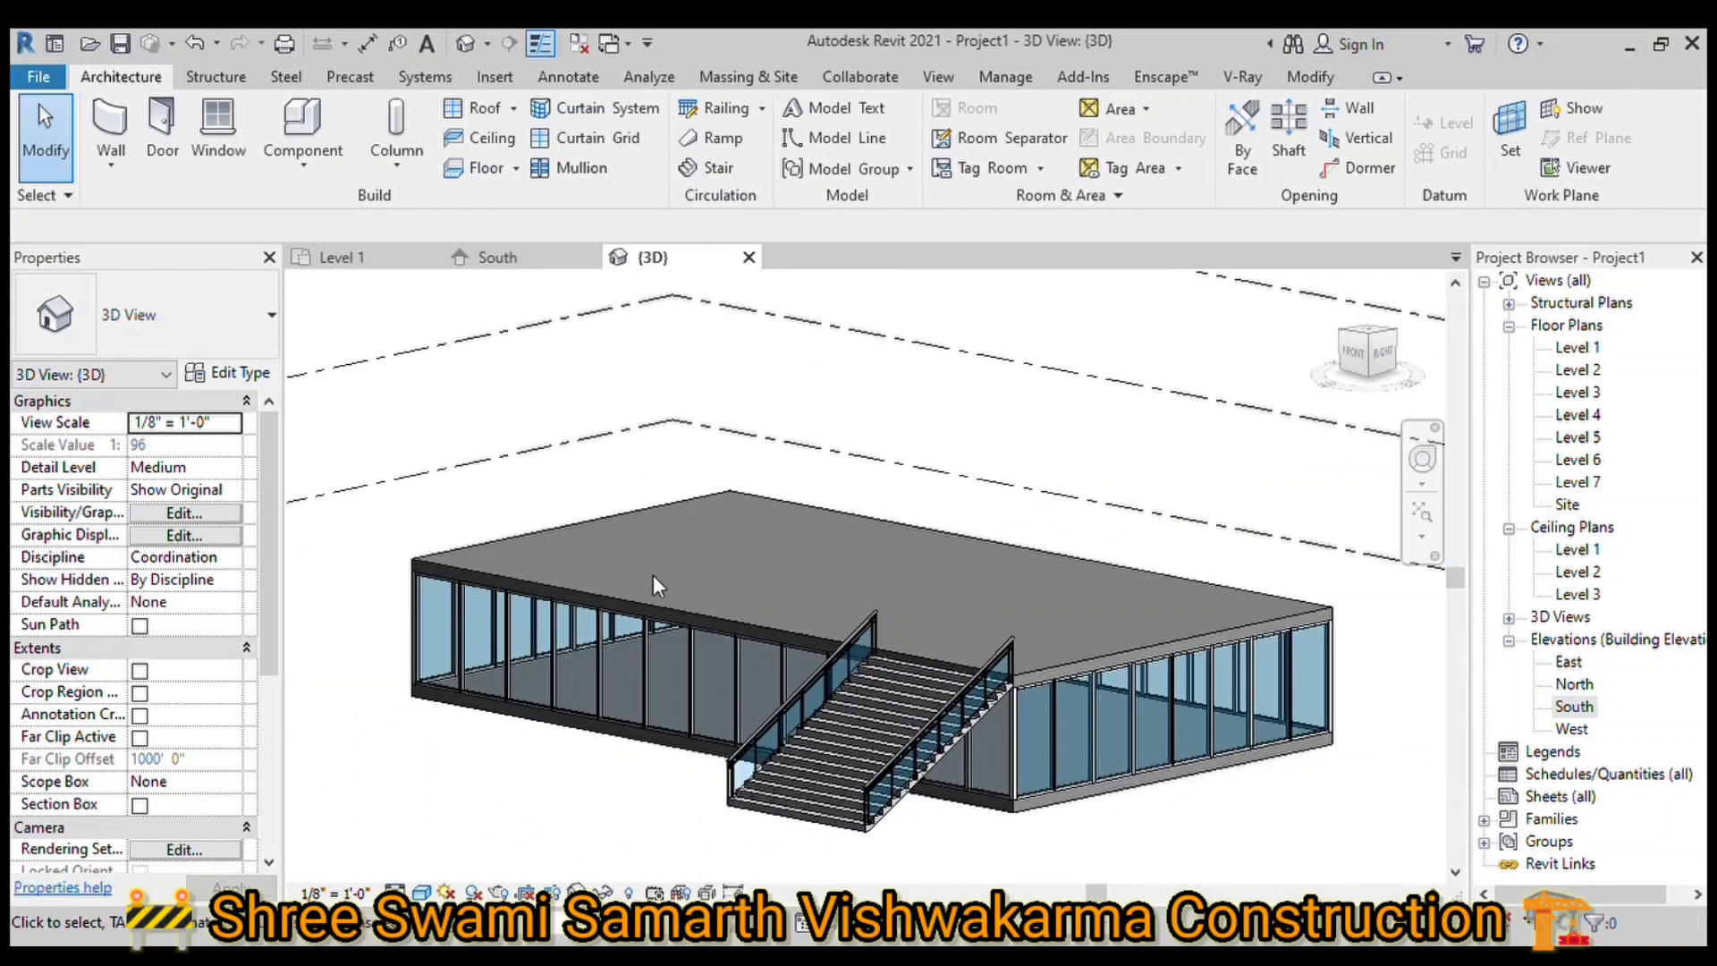
pyautogui.scroll(2, 1040, 696)
pyautogui.scroll(1, 981, 611)
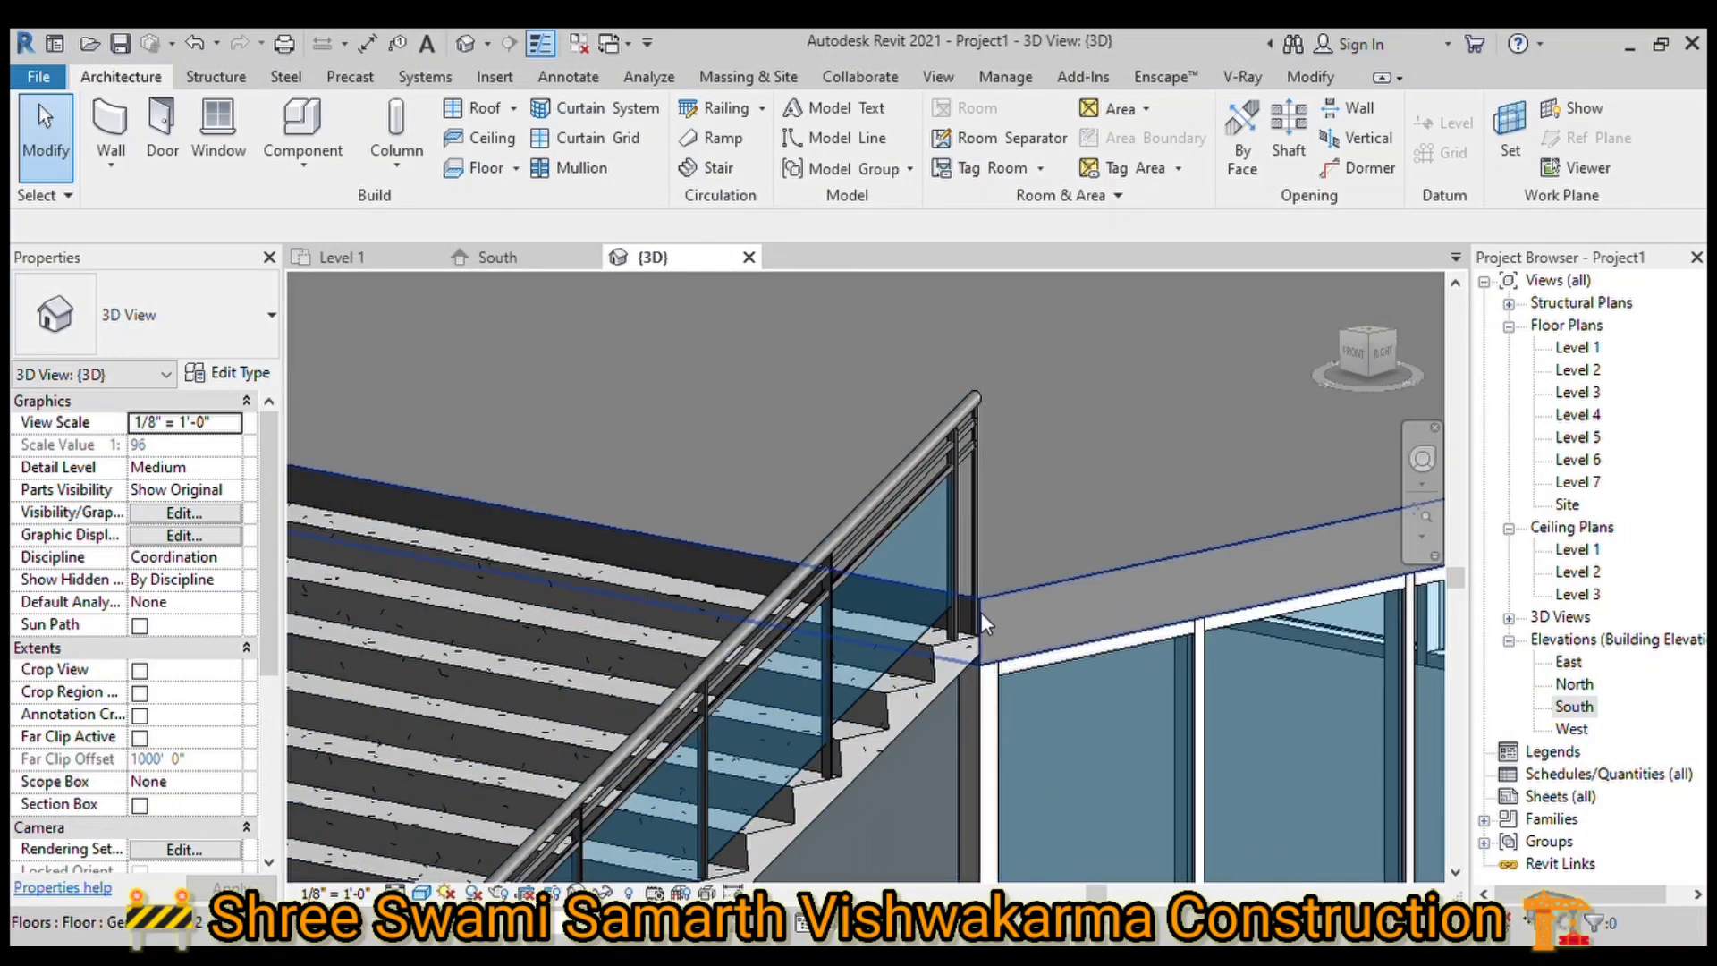
pyautogui.scroll(-2, 981, 612)
pyautogui.scroll(-1, 944, 726)
pyautogui.click(986, 689)
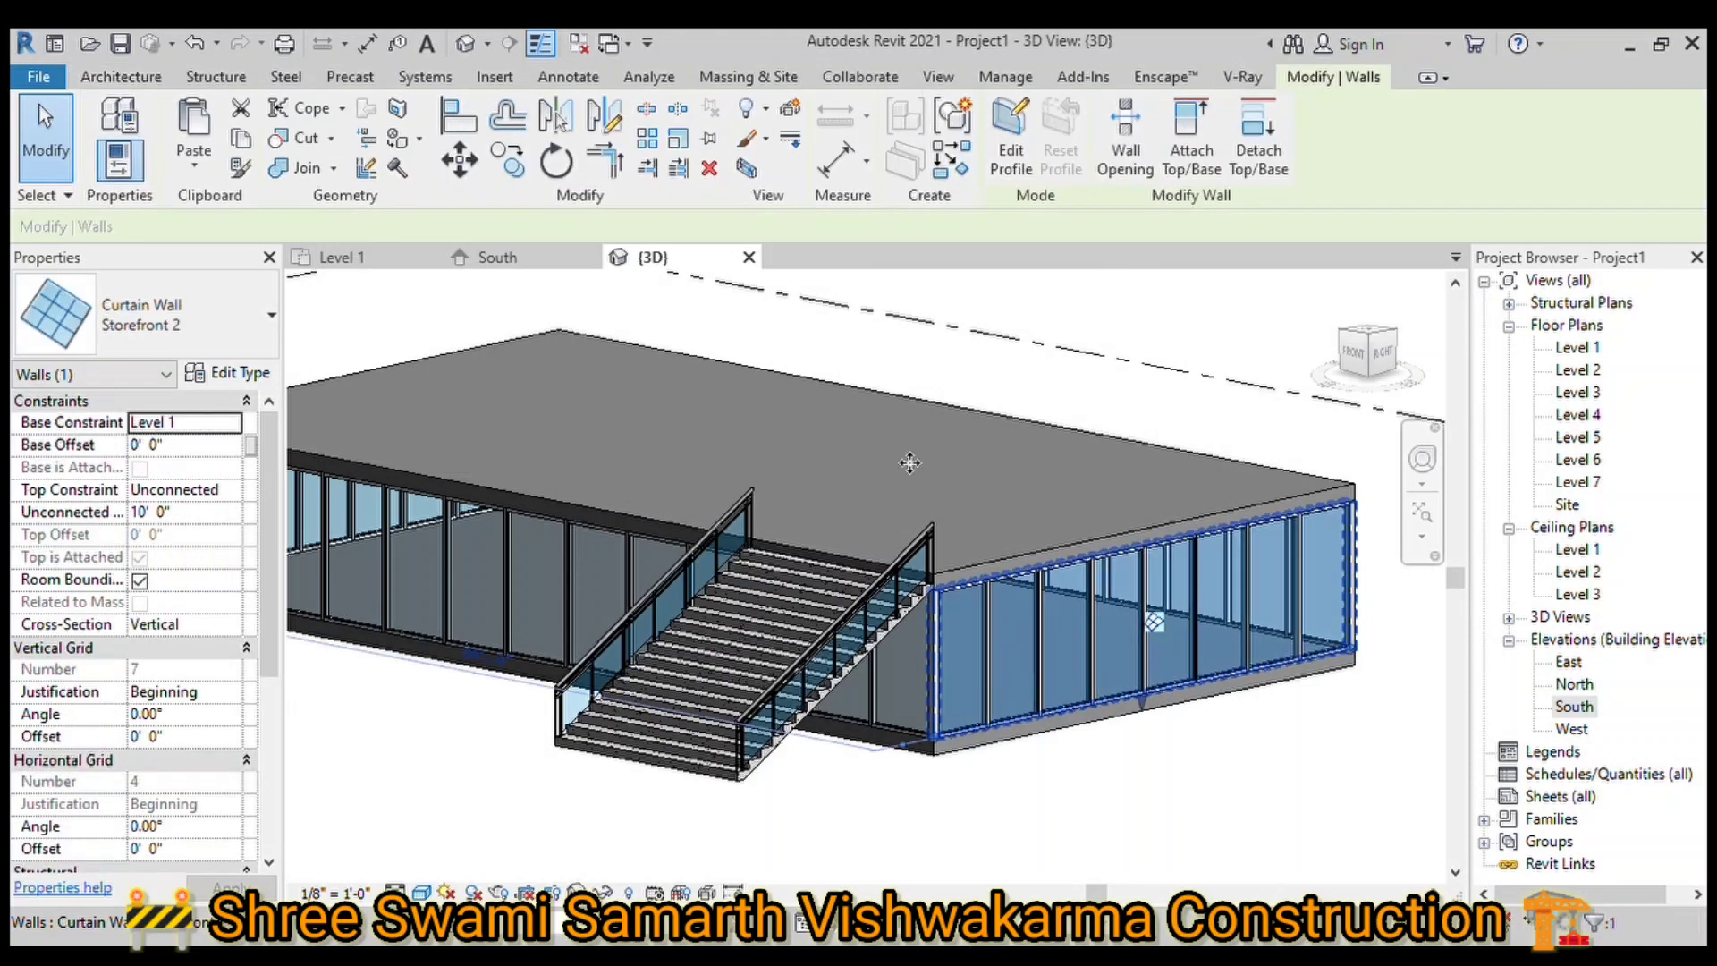
pyautogui.click(1012, 134)
# Step: Start aligning the curtain wall outline to the stair with Align (AL)
pyautogui.scroll(3, 791, 658)
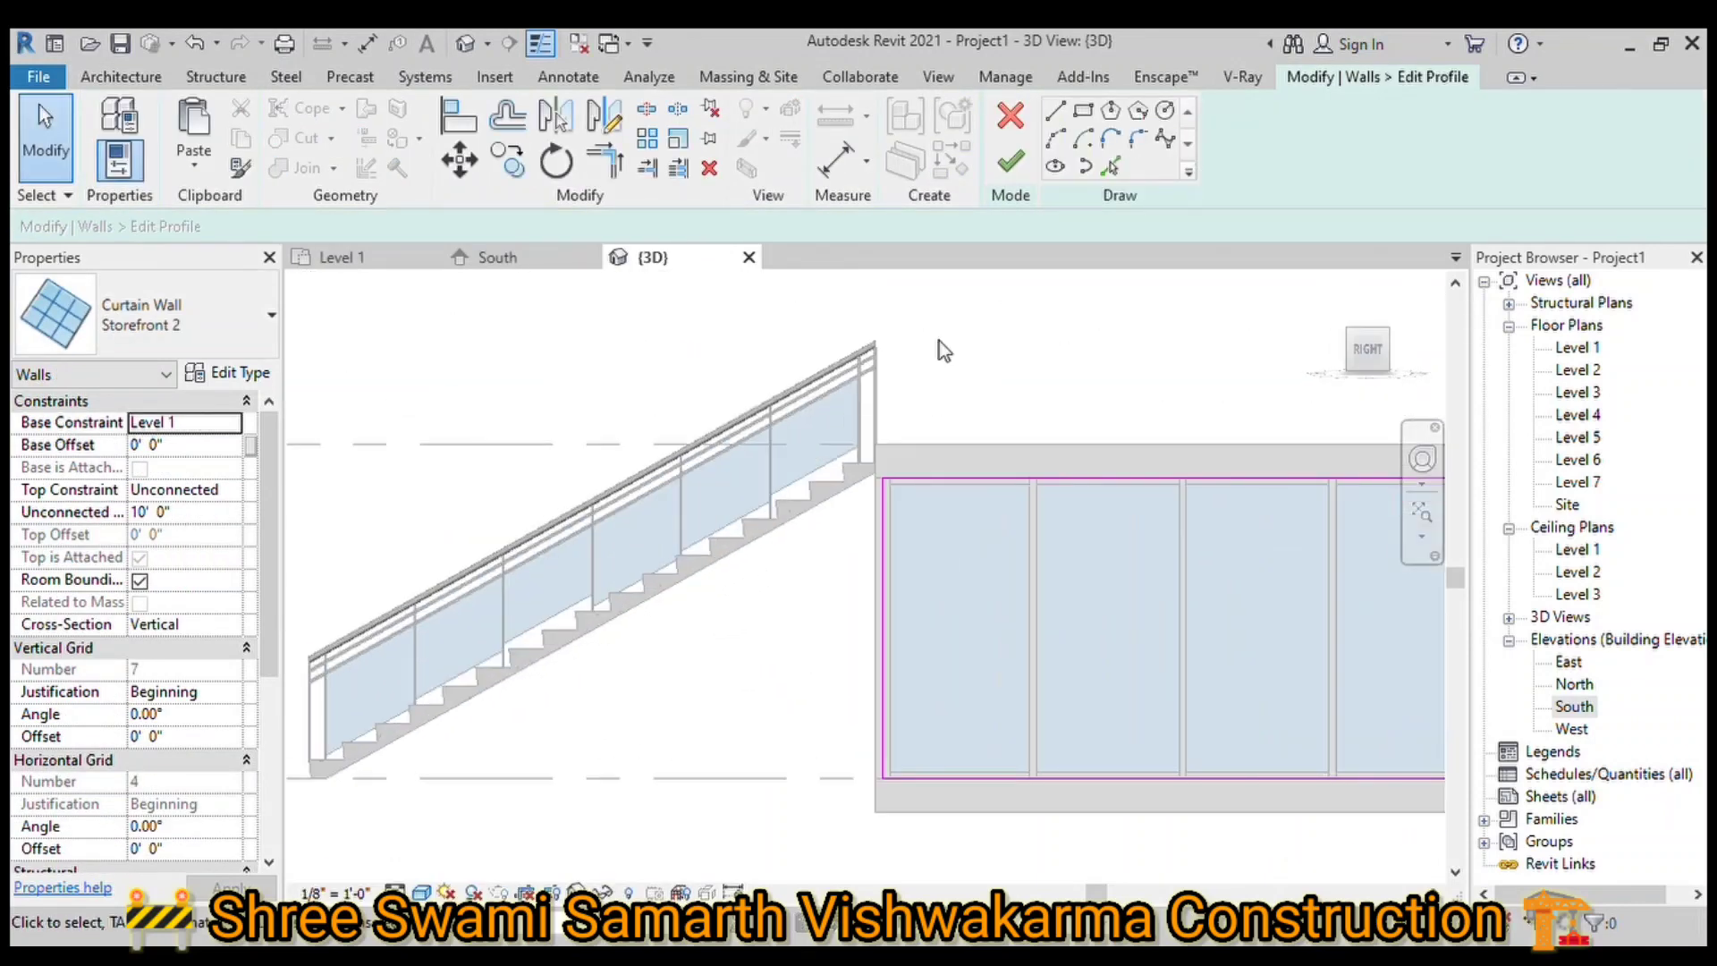
pyautogui.scroll(2, 898, 493)
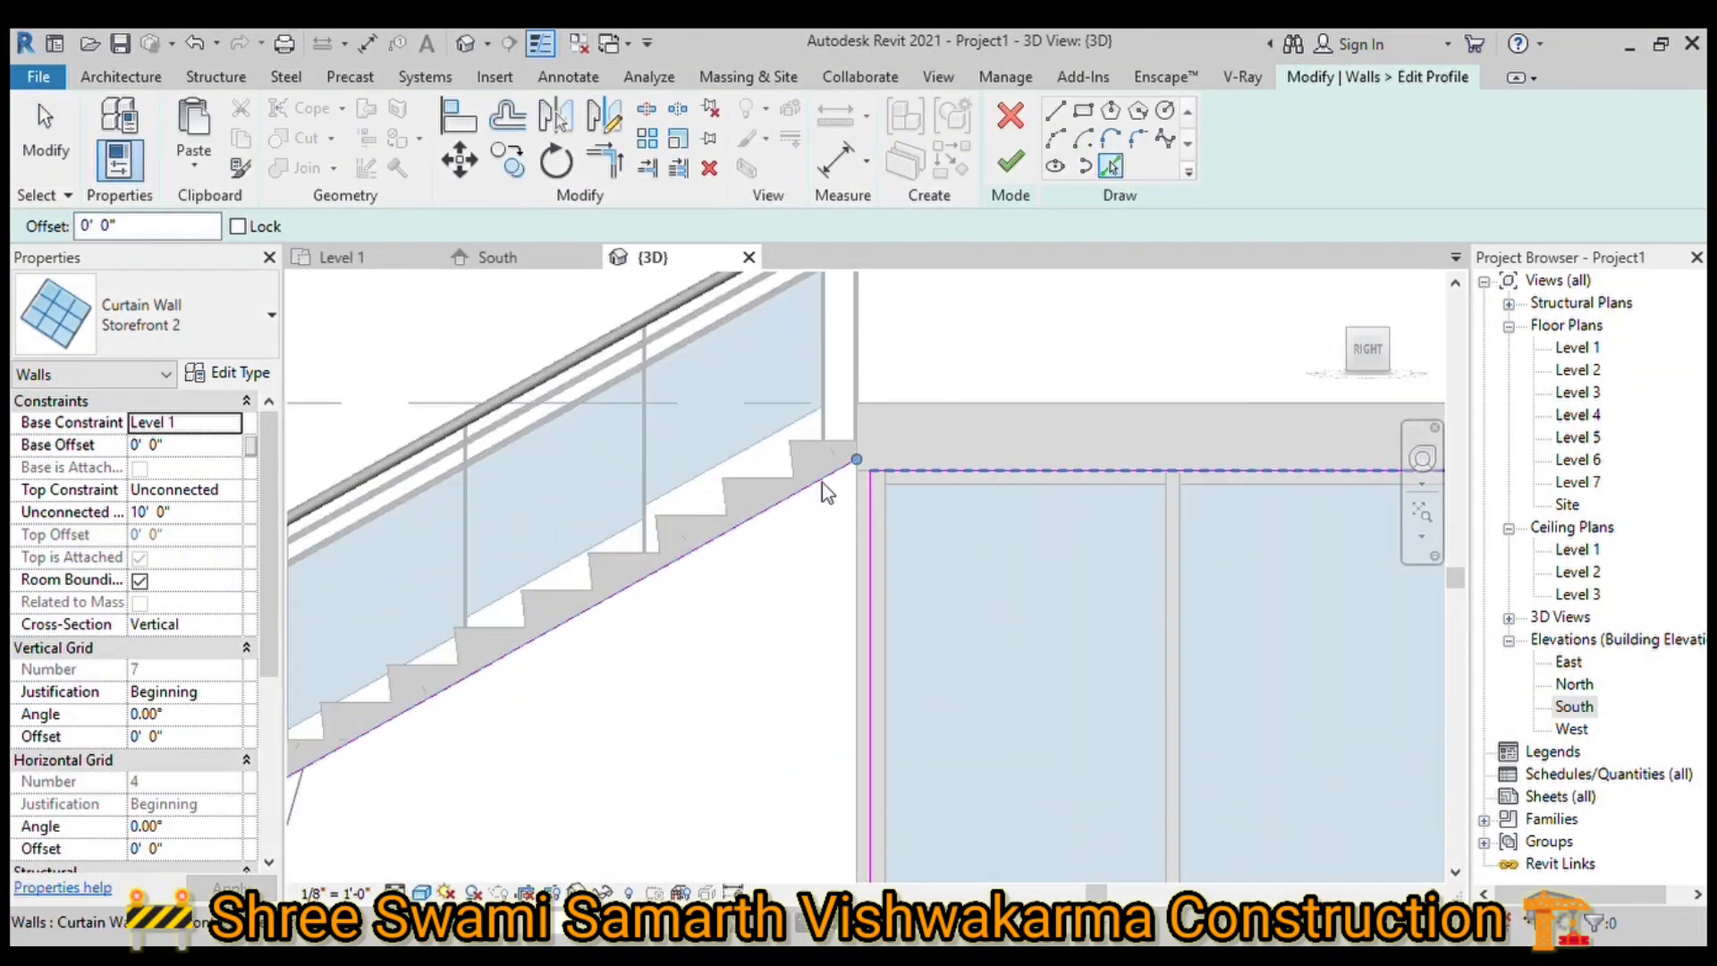
pyautogui.scroll(-3, 823, 482)
pyautogui.press('a')
pyautogui.press('l')
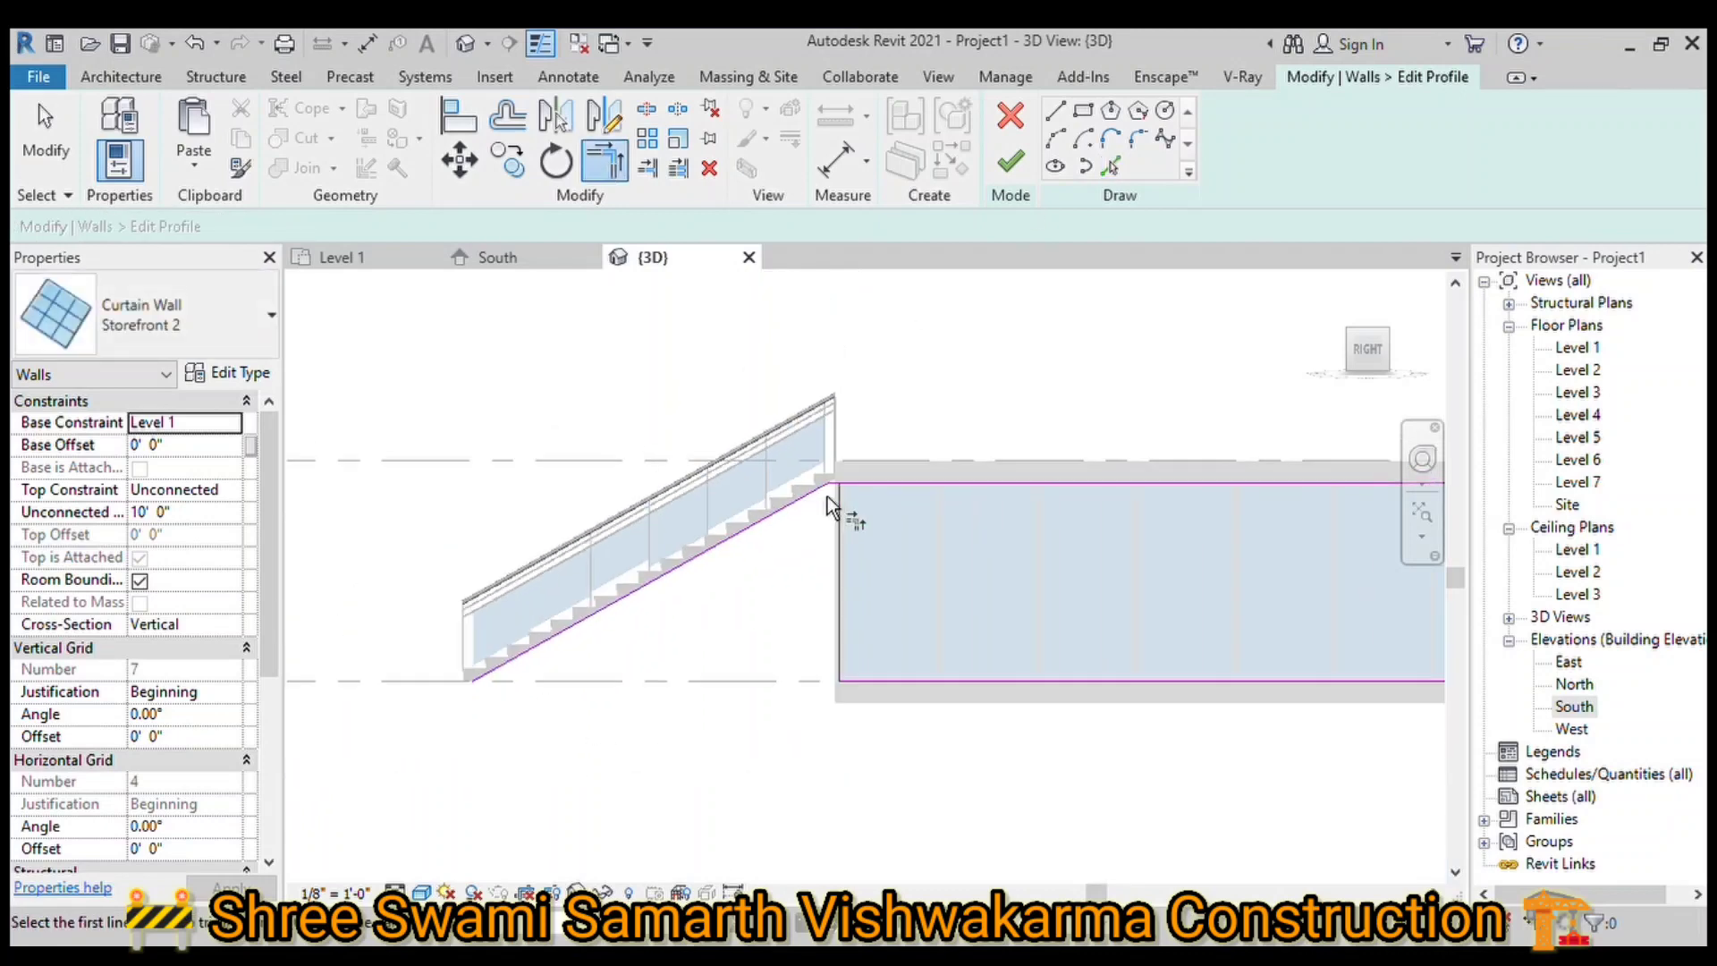
pyautogui.scroll(4, 828, 496)
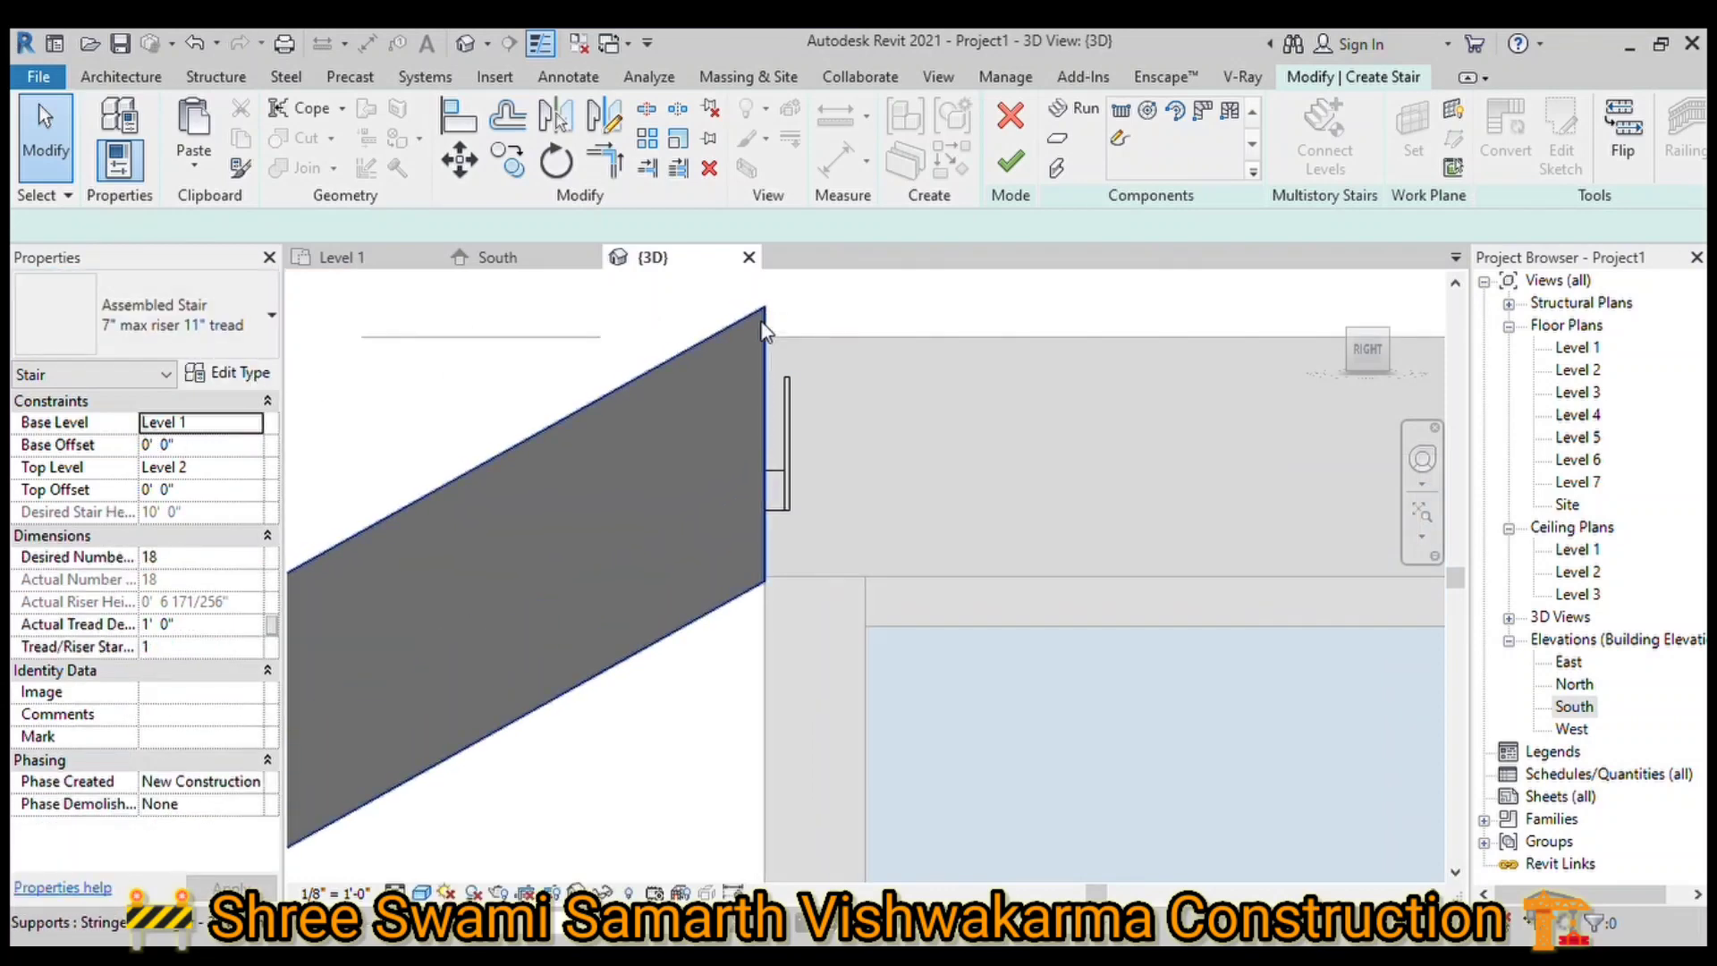
# Step: Give the stair's side stringer Vertical Cut lower and upper ends, then finish the stair
pyautogui.click(763, 329)
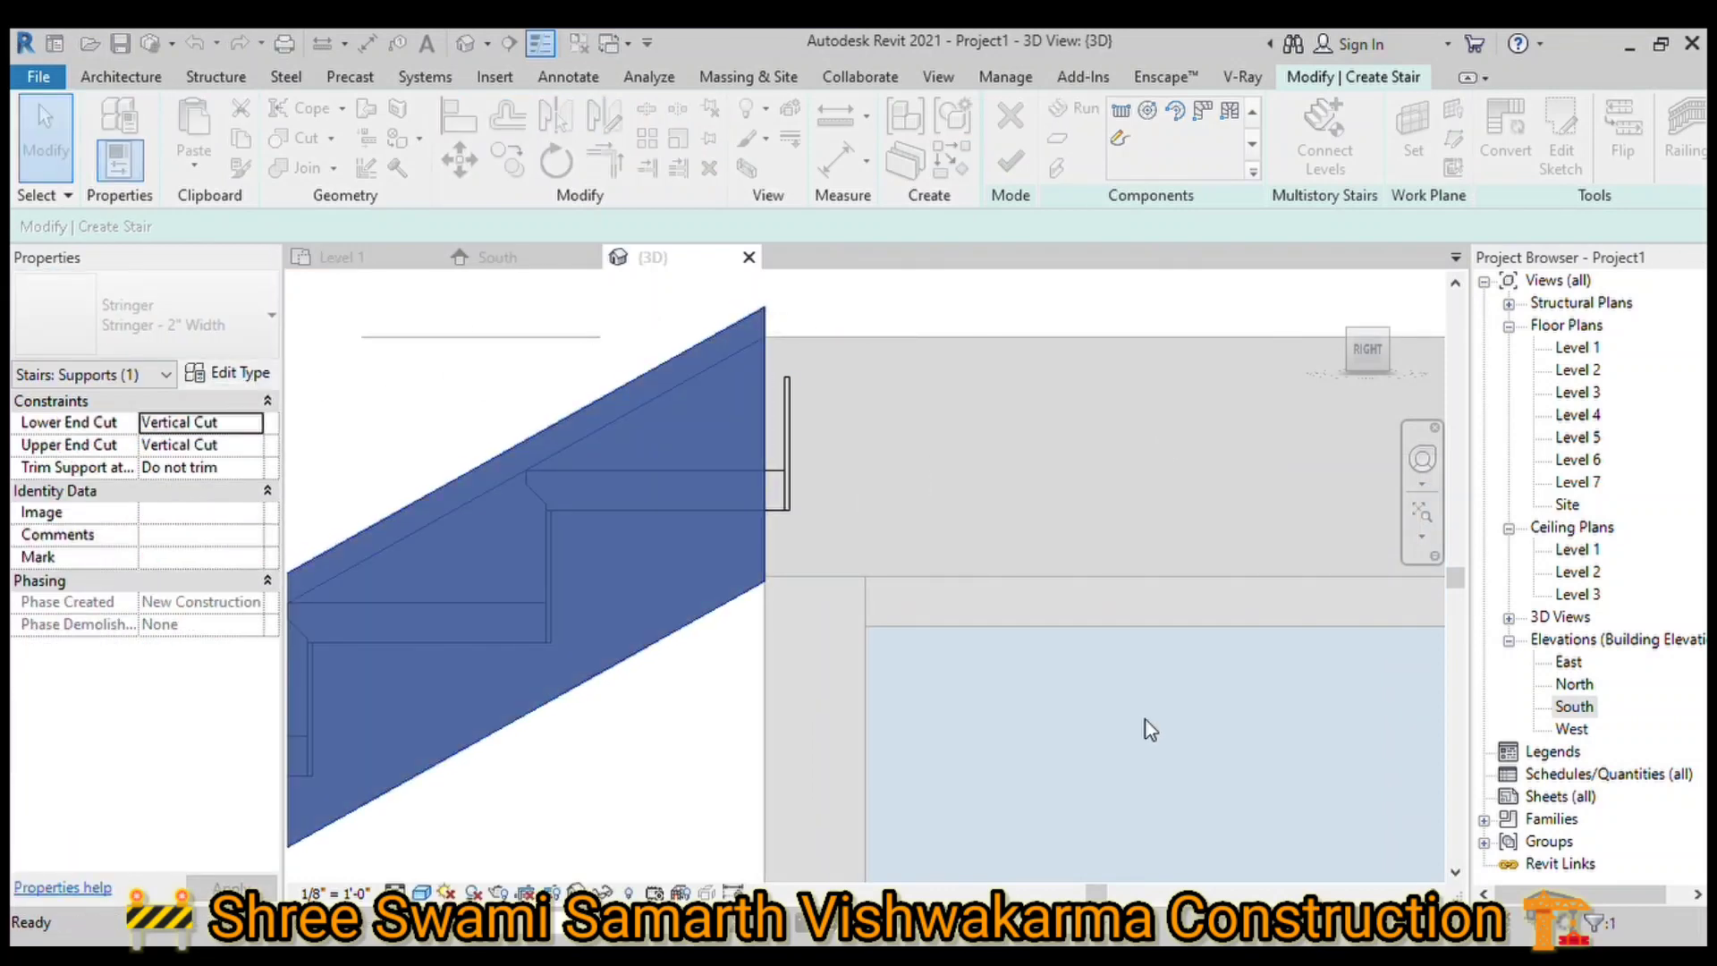
pyautogui.click(725, 702)
pyautogui.scroll(3, 805, 465)
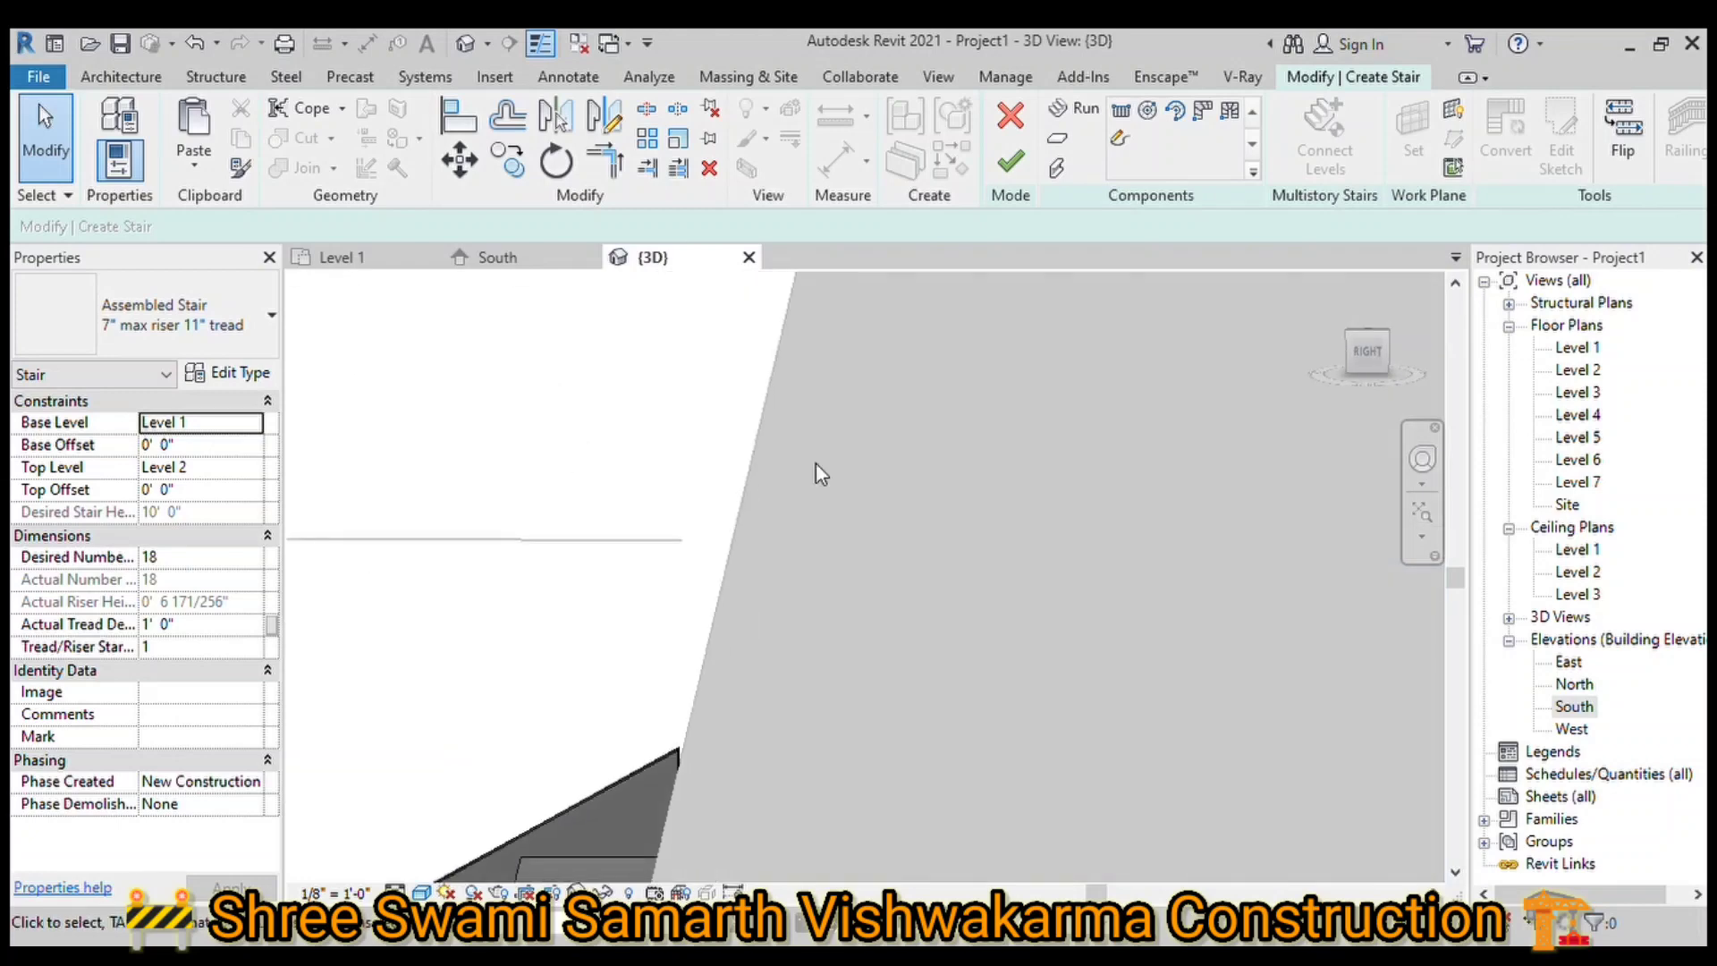
pyautogui.scroll(-3, 787, 620)
pyautogui.scroll(3, 802, 501)
pyautogui.click(805, 500)
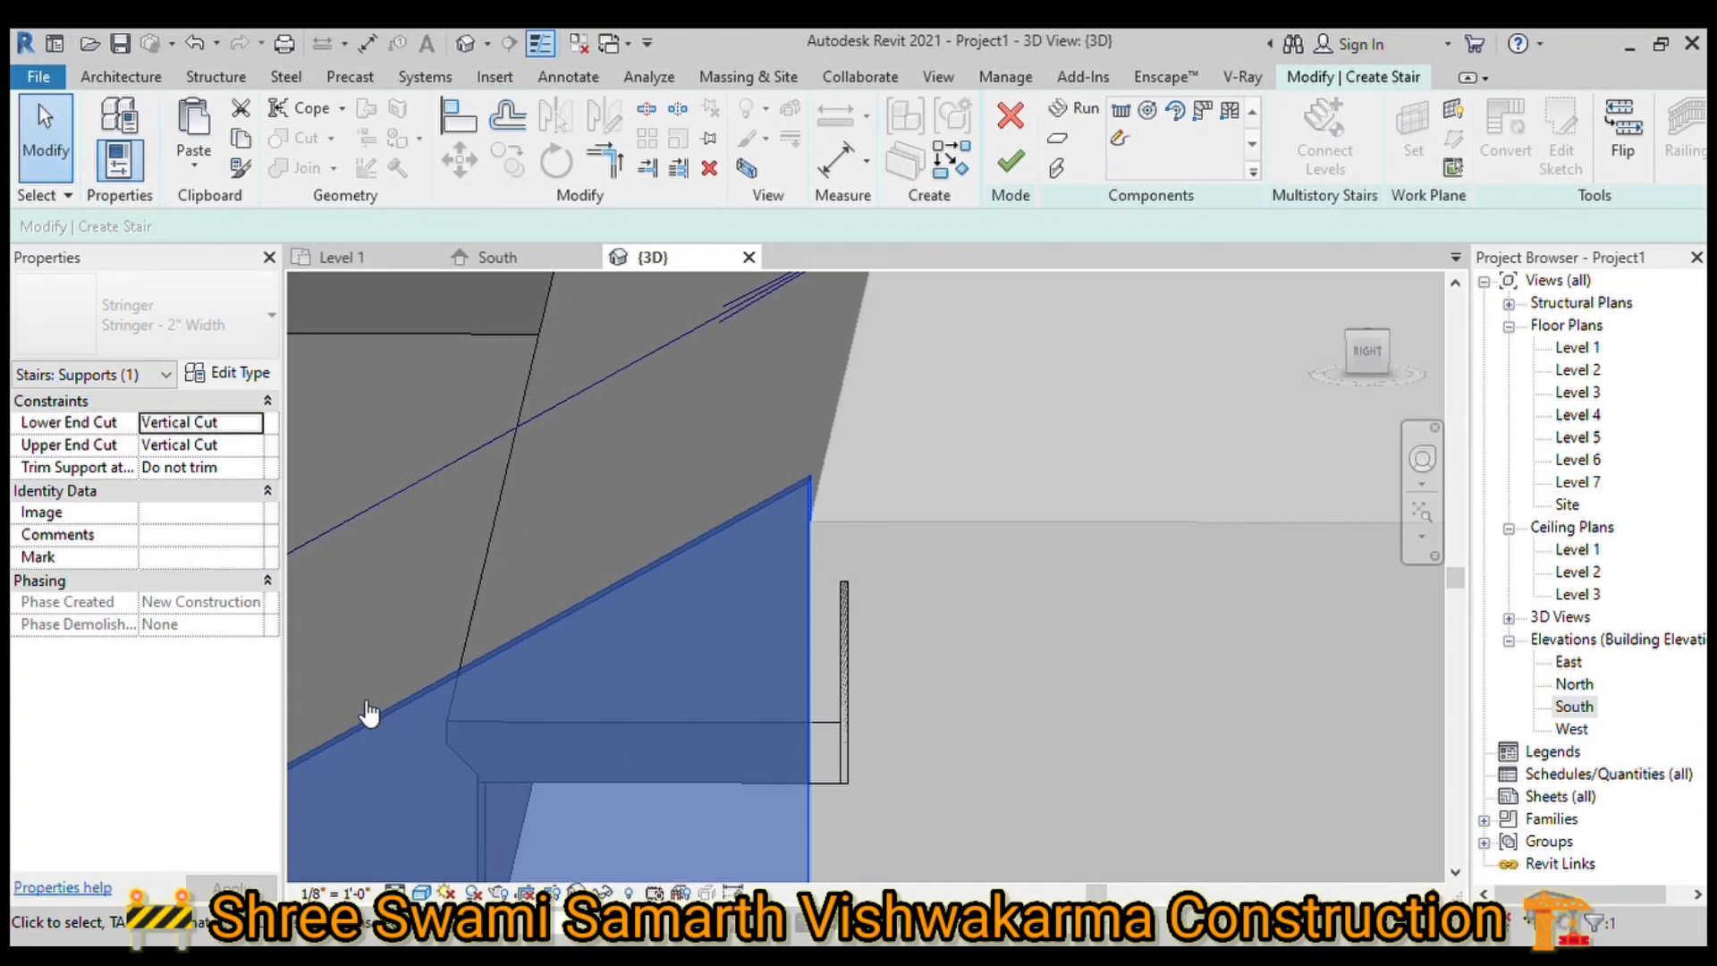
pyautogui.scroll(-2, 665, 550)
pyautogui.scroll(-1, 706, 456)
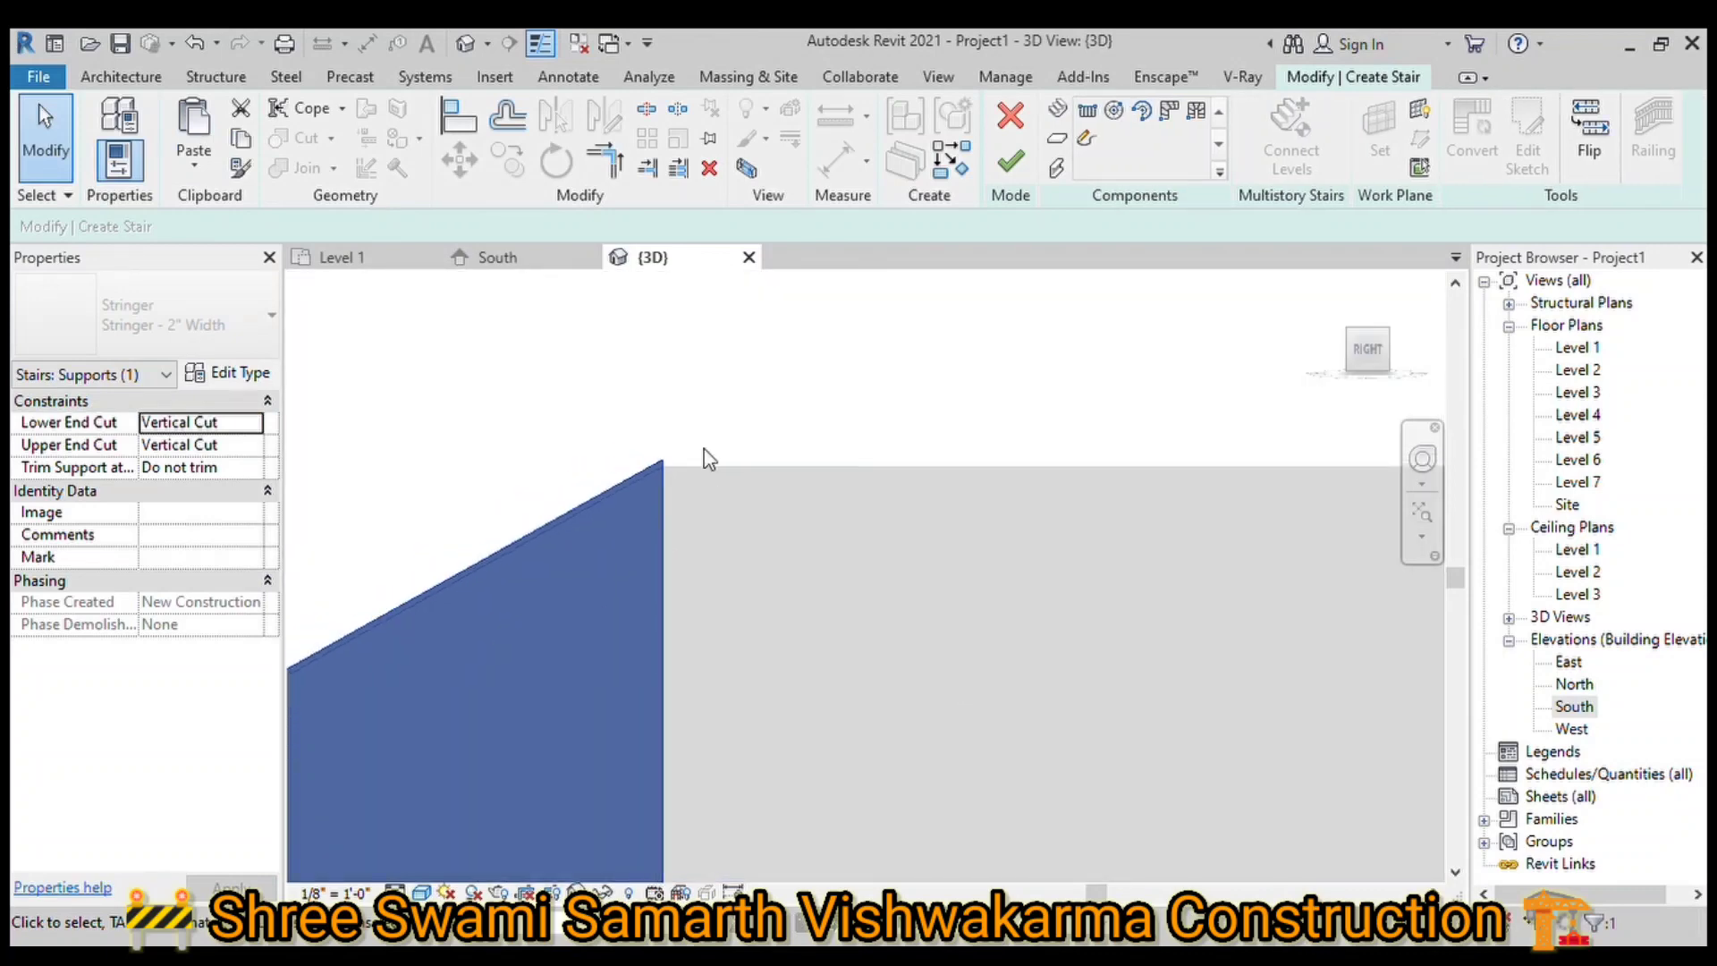
pyautogui.scroll(-2, 767, 406)
pyautogui.scroll(-2, 767, 407)
pyautogui.click(1012, 161)
# Step: Open the front curtain wall's profile and pick the stair underside as outline lines (PL)
pyautogui.click(773, 528)
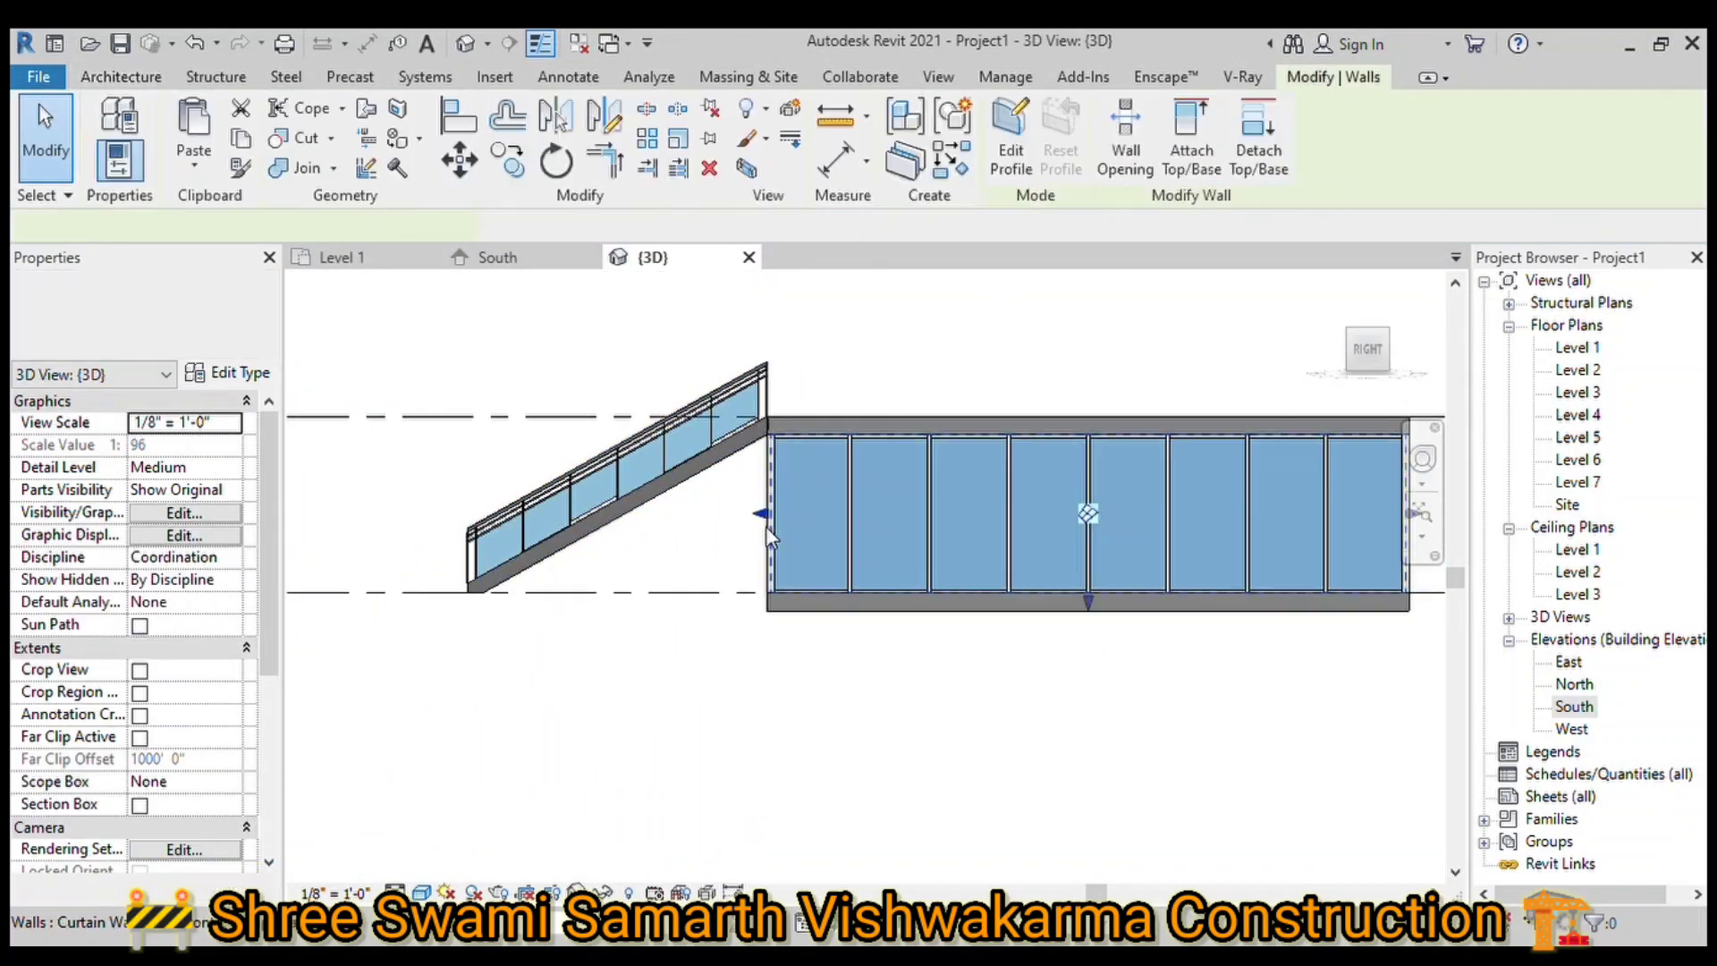
pyautogui.doubleClick(1023, 519)
pyautogui.scroll(3, 816, 523)
pyautogui.scroll(3, 1134, 460)
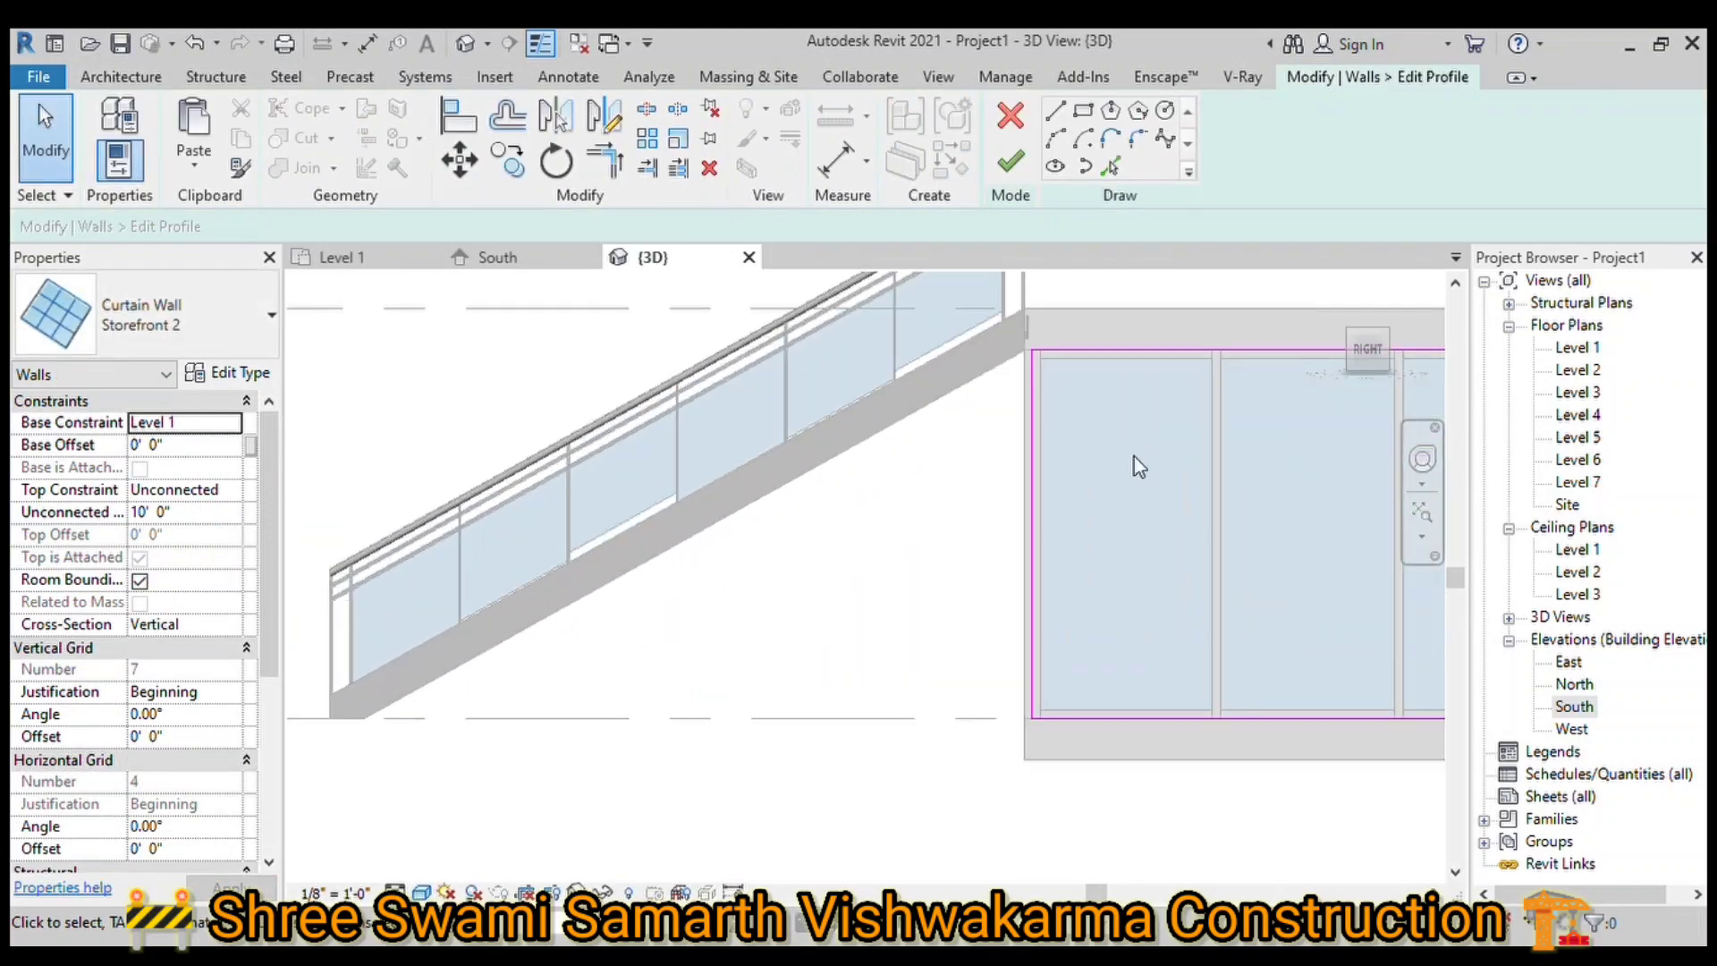
pyautogui.press('p')
pyautogui.press('l')
# Step: Trim the profile lines to a corner and finish the curtain wall profile edit
pyautogui.click(615, 170)
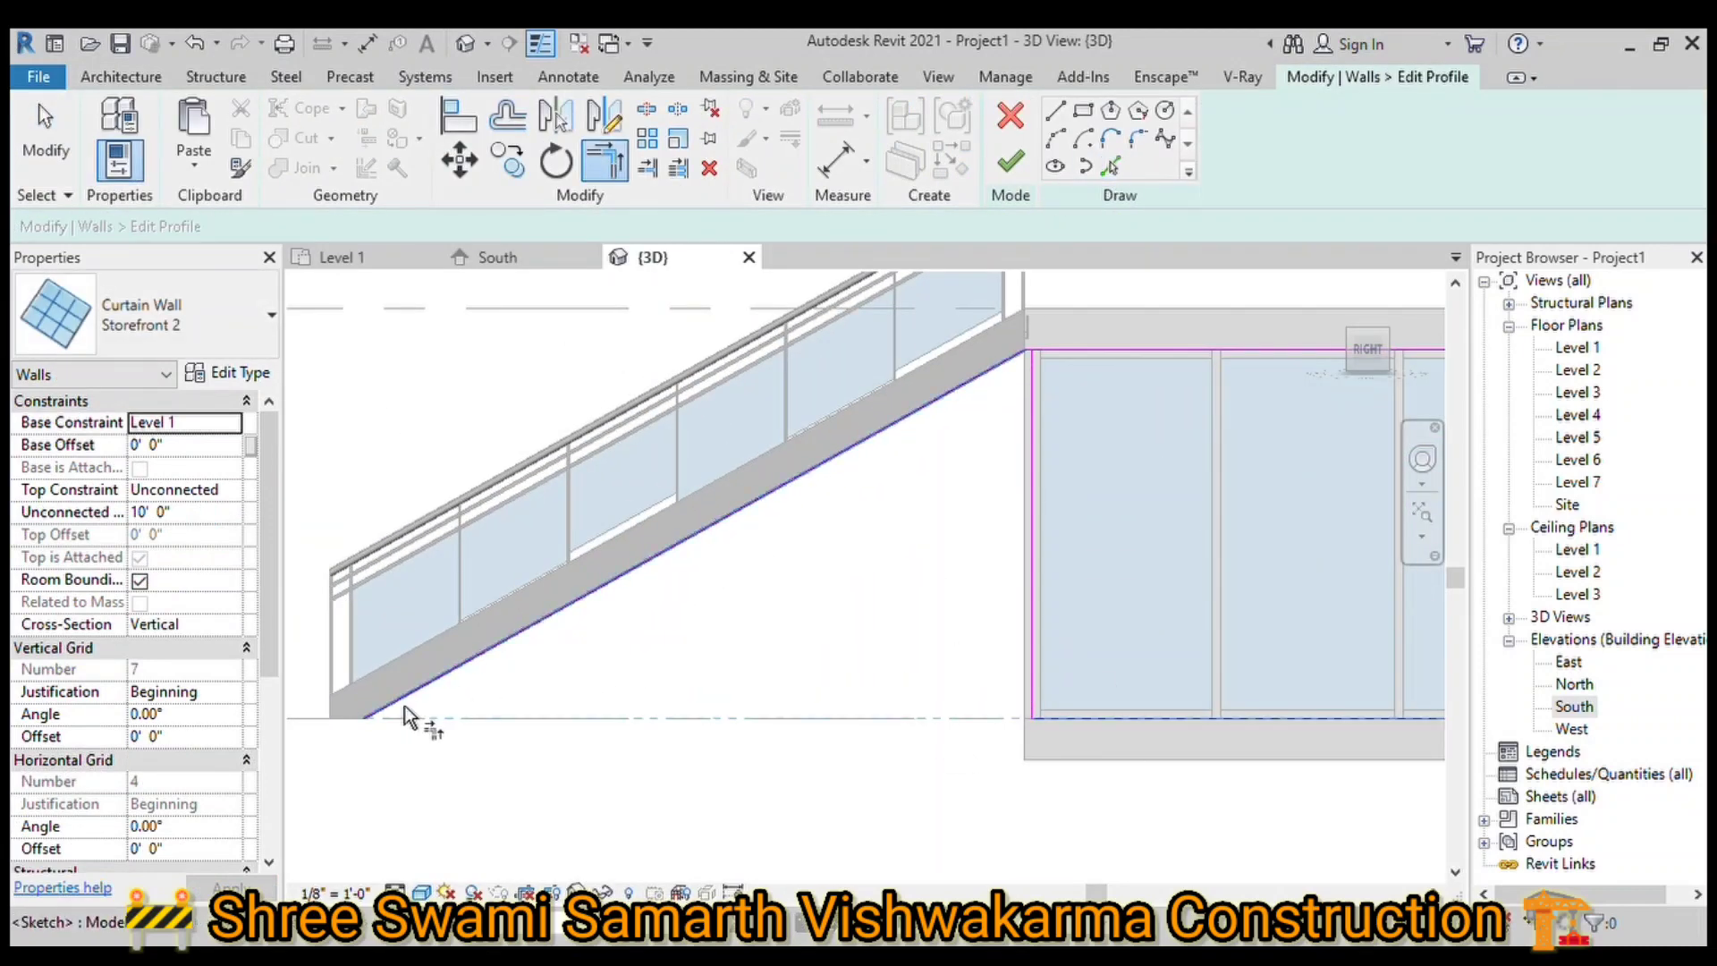
pyautogui.click(1012, 161)
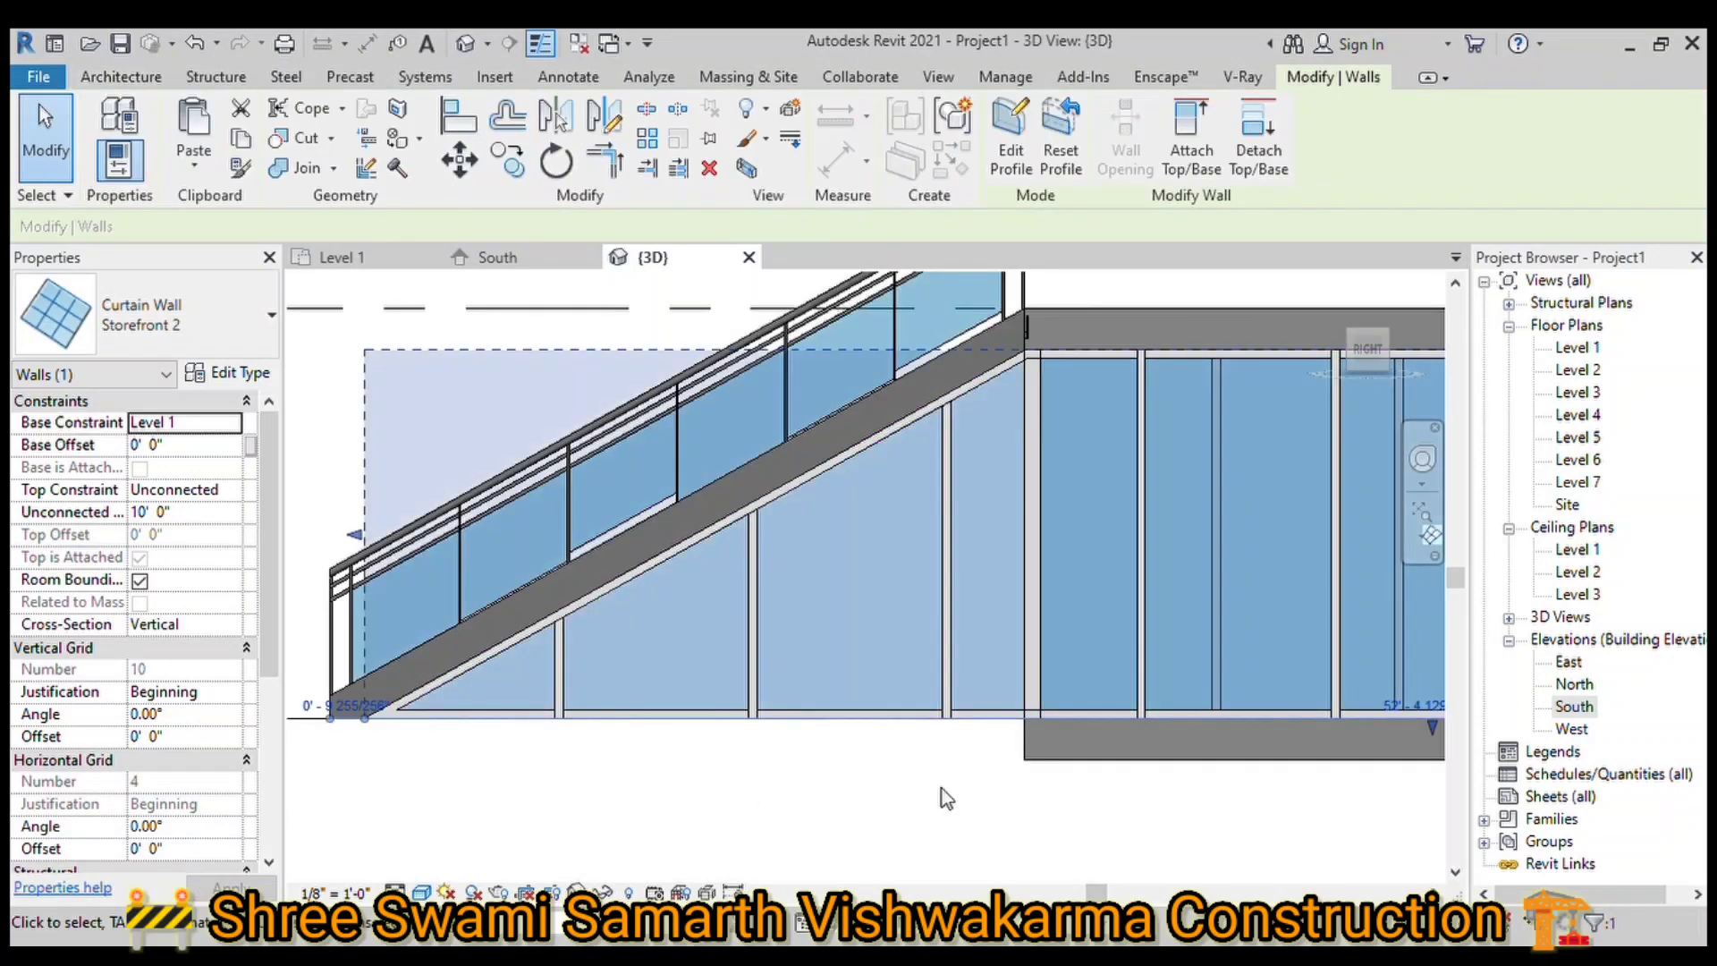
pyautogui.click(467, 739)
pyautogui.scroll(-5, 467, 739)
pyautogui.keyDown('shift'); pyautogui.moveTo(680, 662); pyautogui.dragTo(895, 671, button='middle'); pyautogui.keyUp('shift')
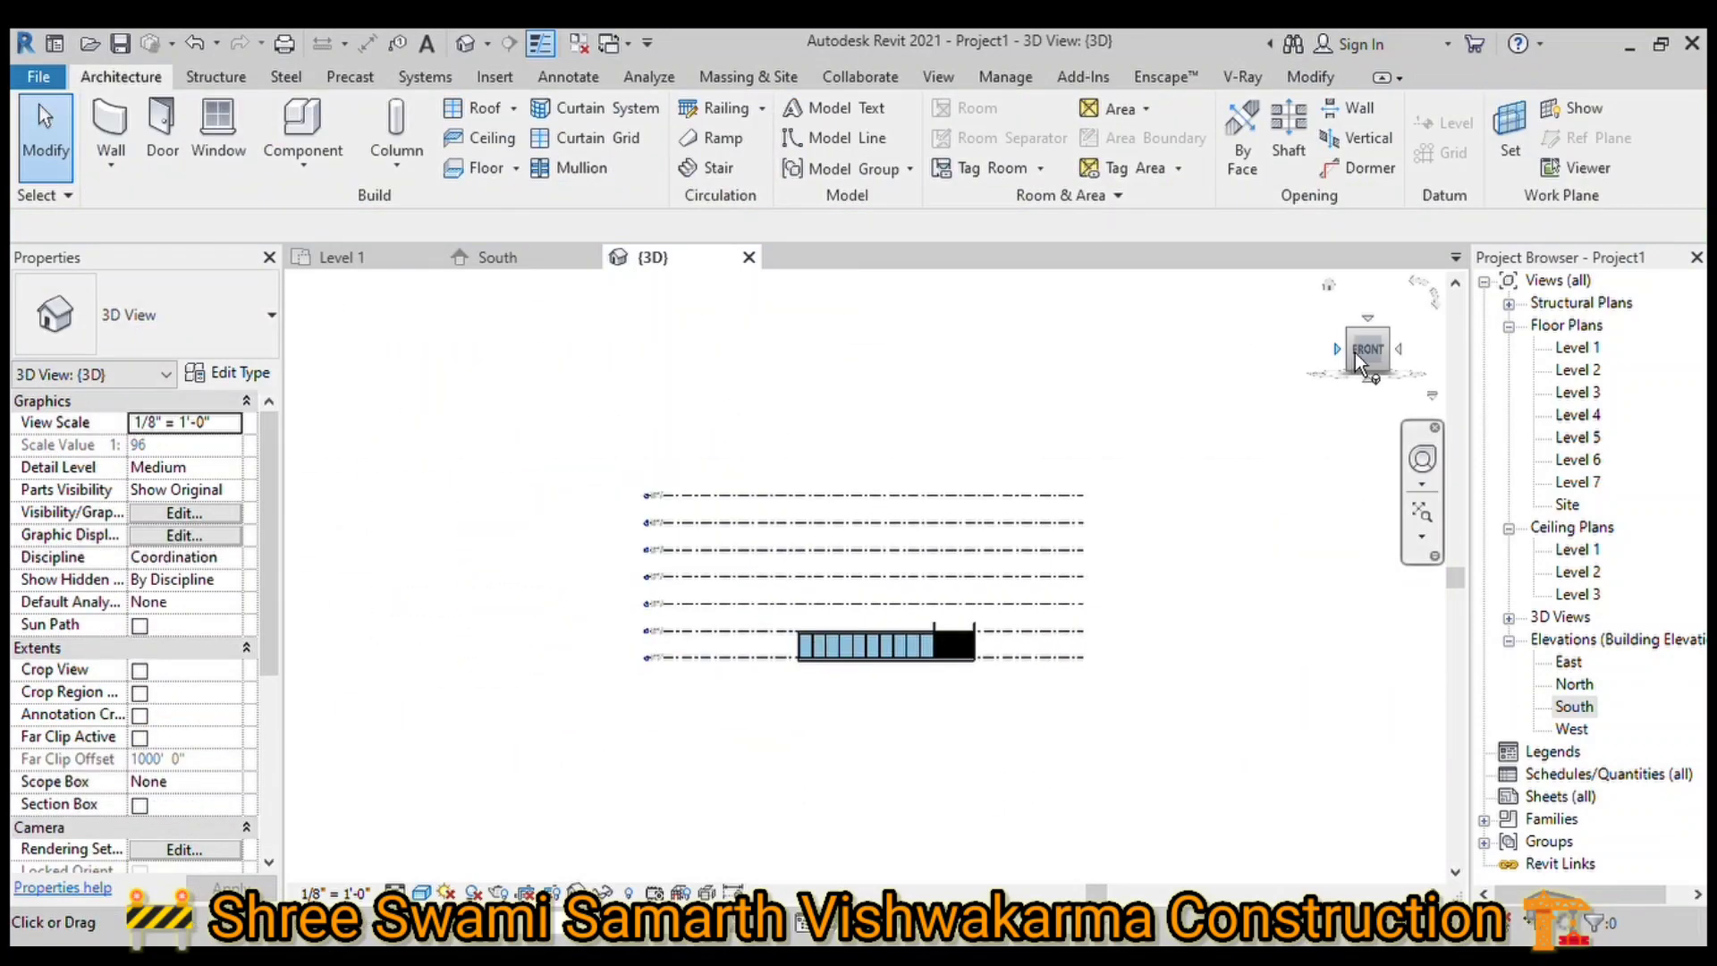
pyautogui.scroll(3, 964, 679)
# Step: Position the curtain wall along the stair's side in the Level 1 plan
pyautogui.scroll(3, 964, 680)
pyautogui.click(340, 257)
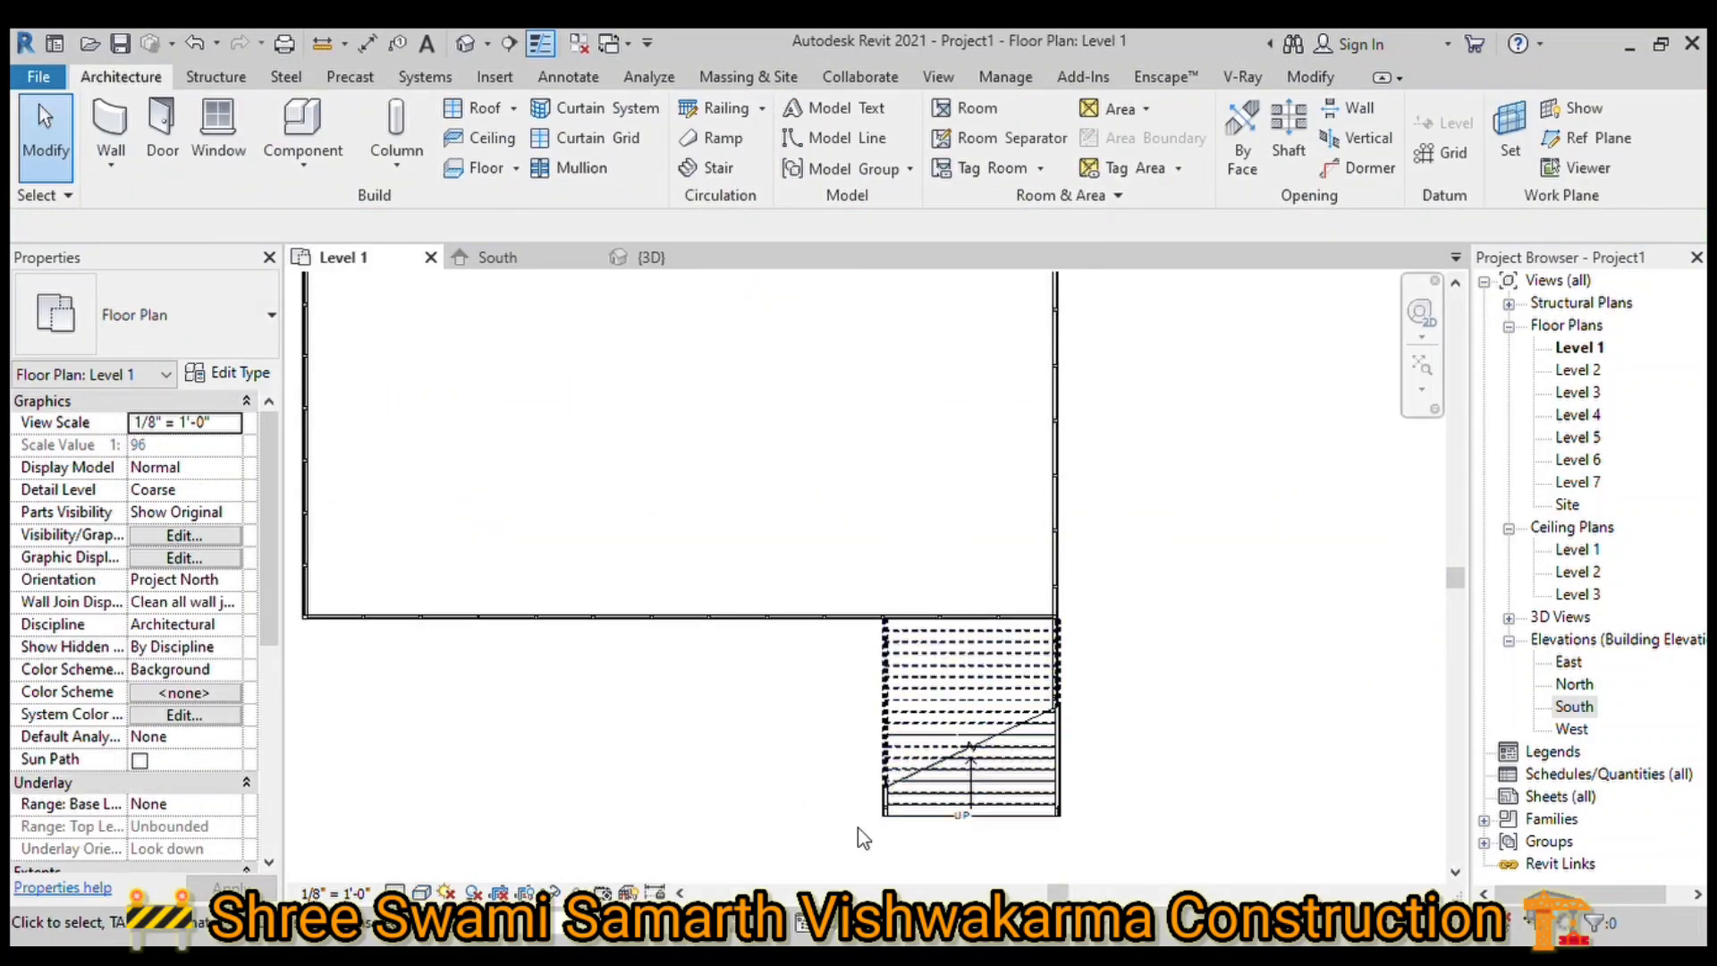
pyautogui.click(111, 134)
pyautogui.scroll(-2, 895, 715)
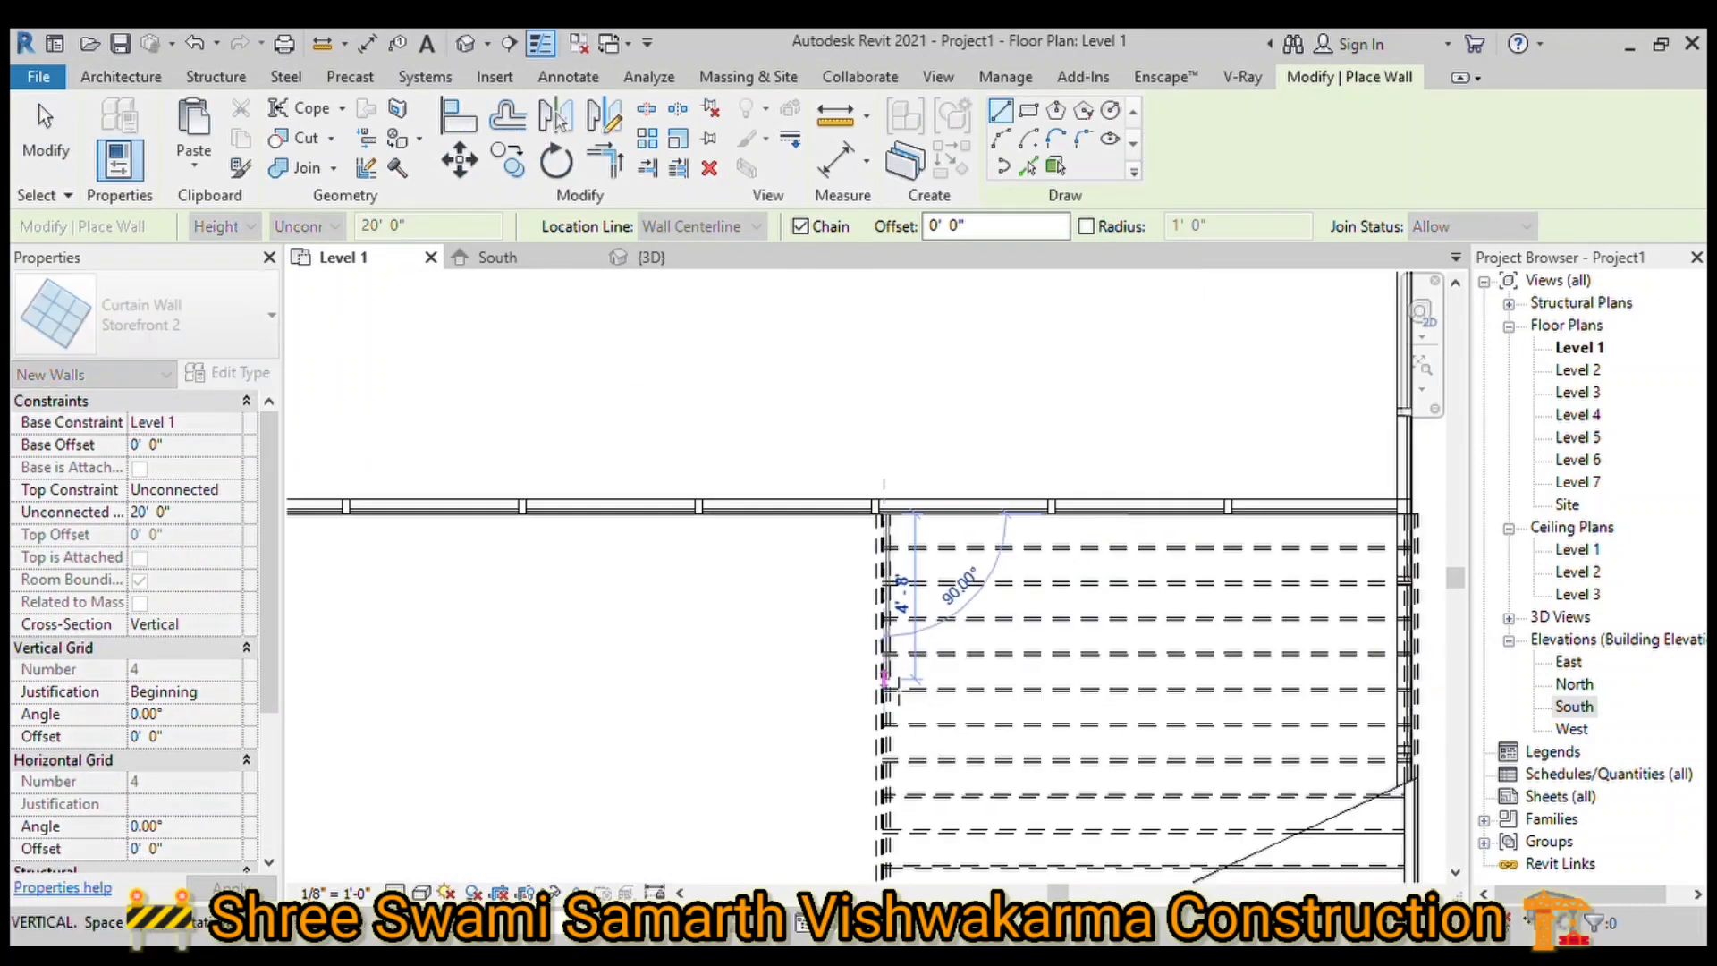
pyautogui.scroll(-1, 895, 716)
pyautogui.scroll(3, 895, 716)
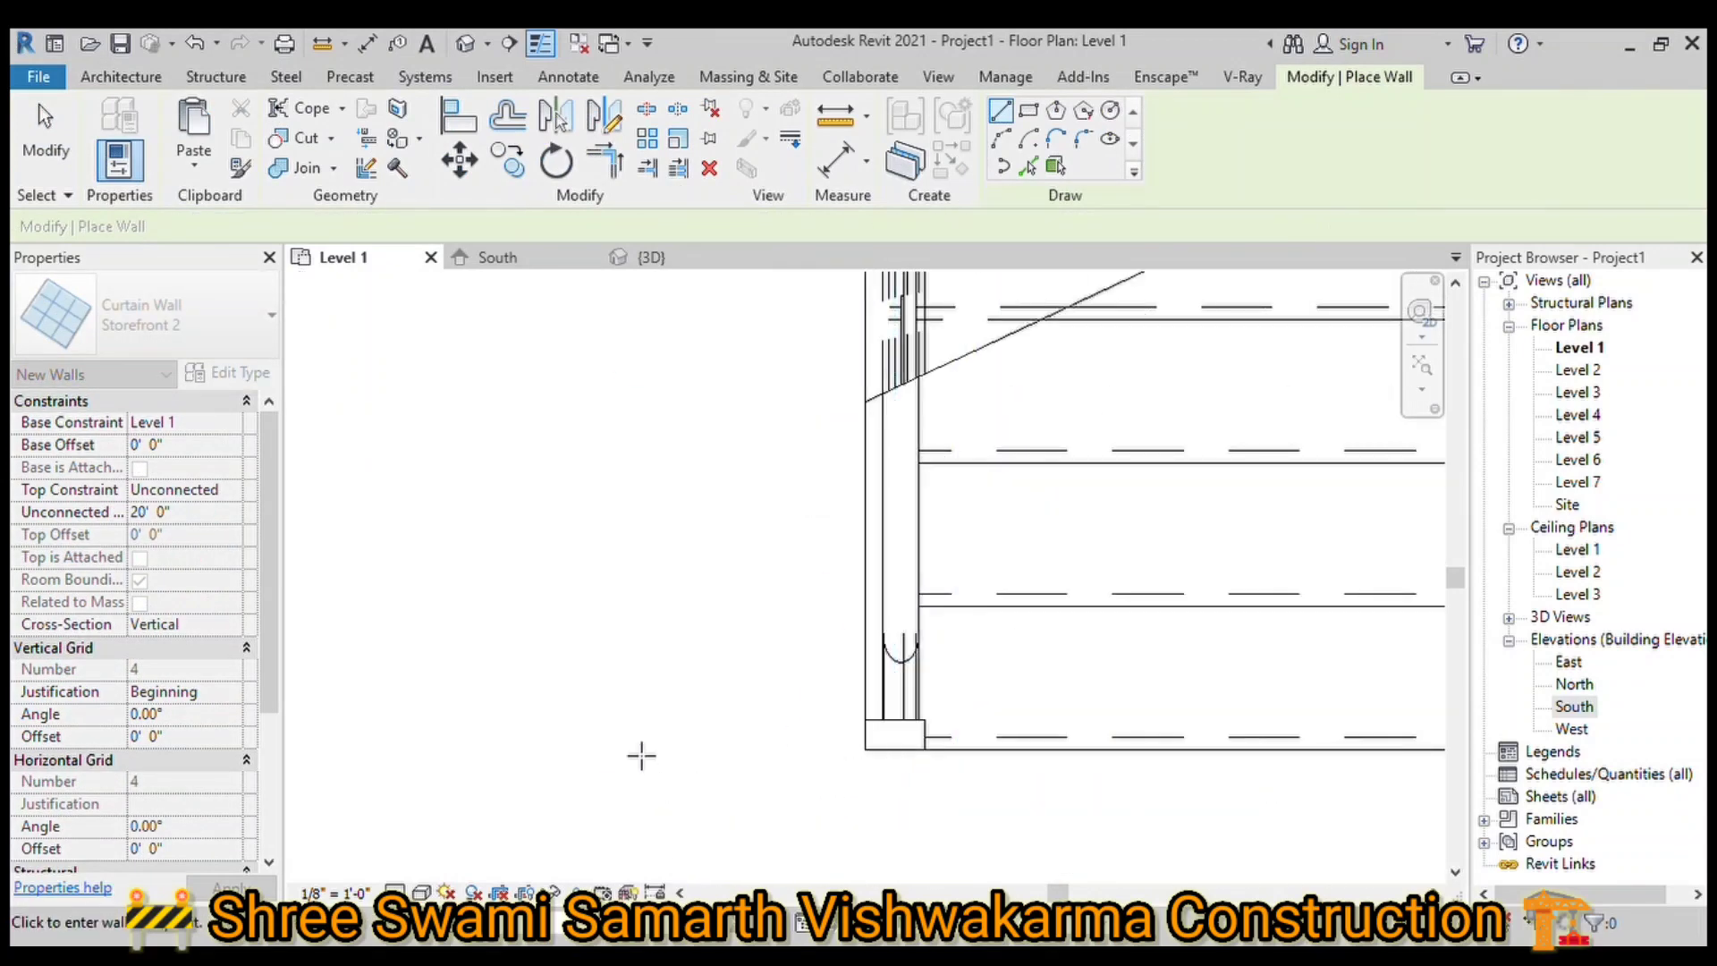
pyautogui.click(650, 259)
# Step: Set the stair-side curtain wall's Unconnected Height to 10', viewed flat from the left
pyautogui.click(930, 384)
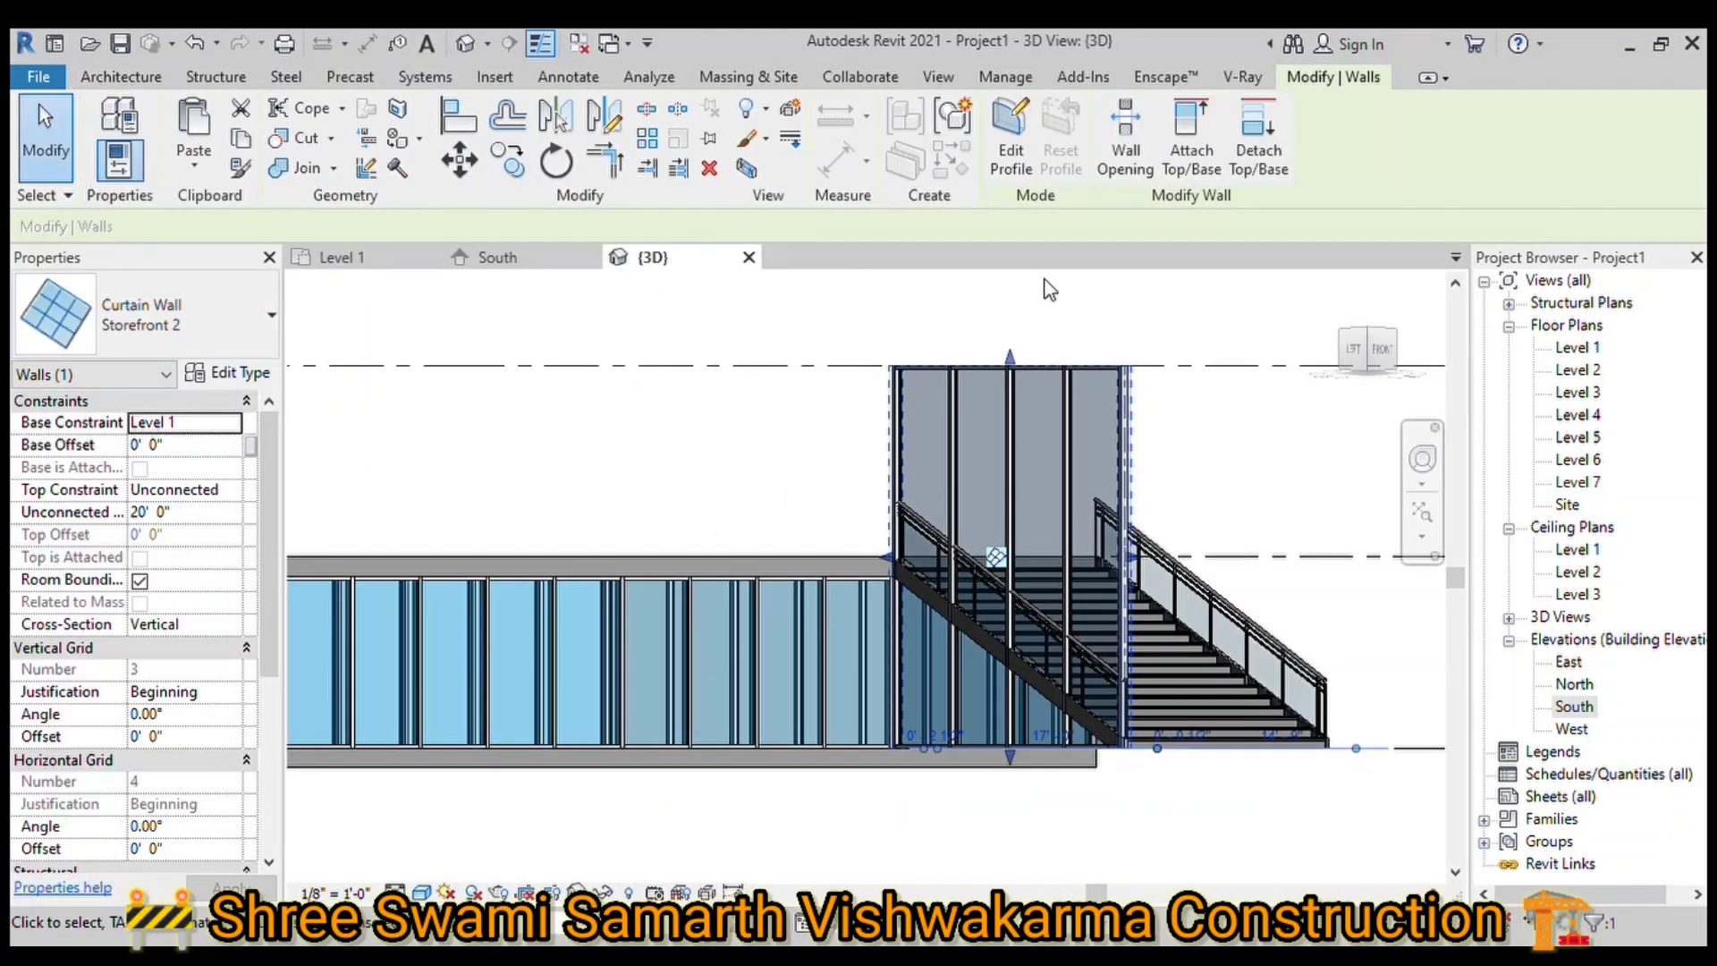
pyautogui.click(1011, 134)
pyautogui.click(1360, 349)
pyautogui.click(195, 513)
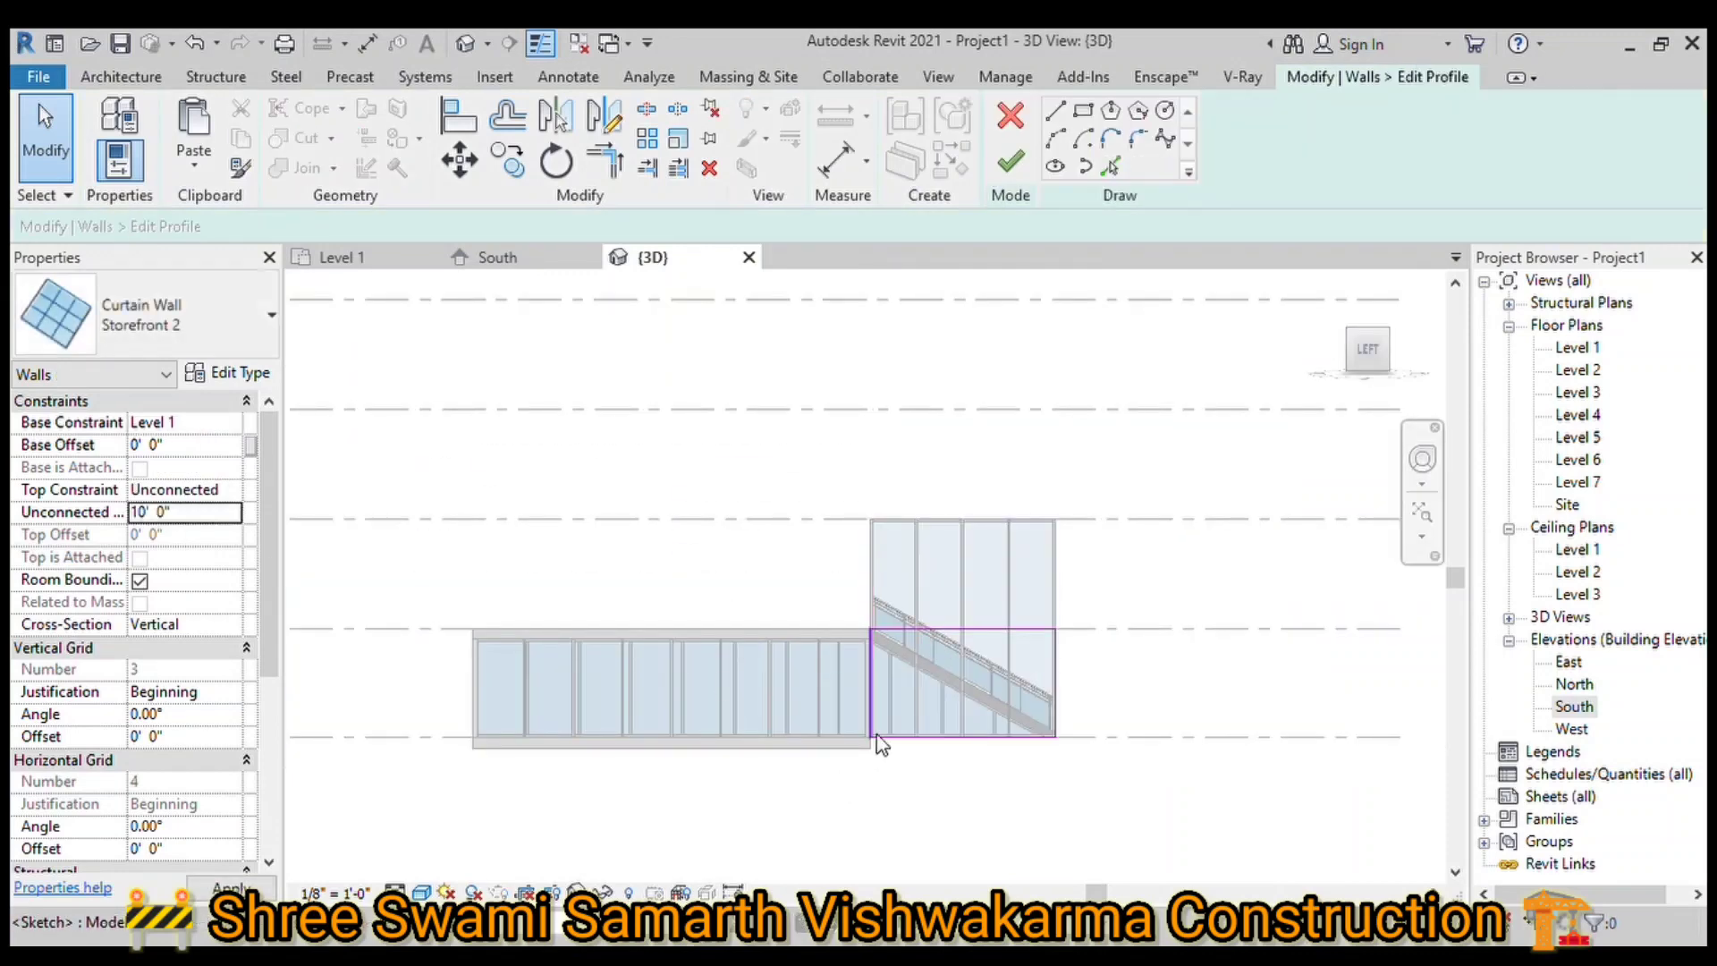
pyautogui.scroll(4, 939, 752)
# Step: Trim the wall profile to the stair's sloping underside with Pick Lines, then finish
pyautogui.click(1111, 166)
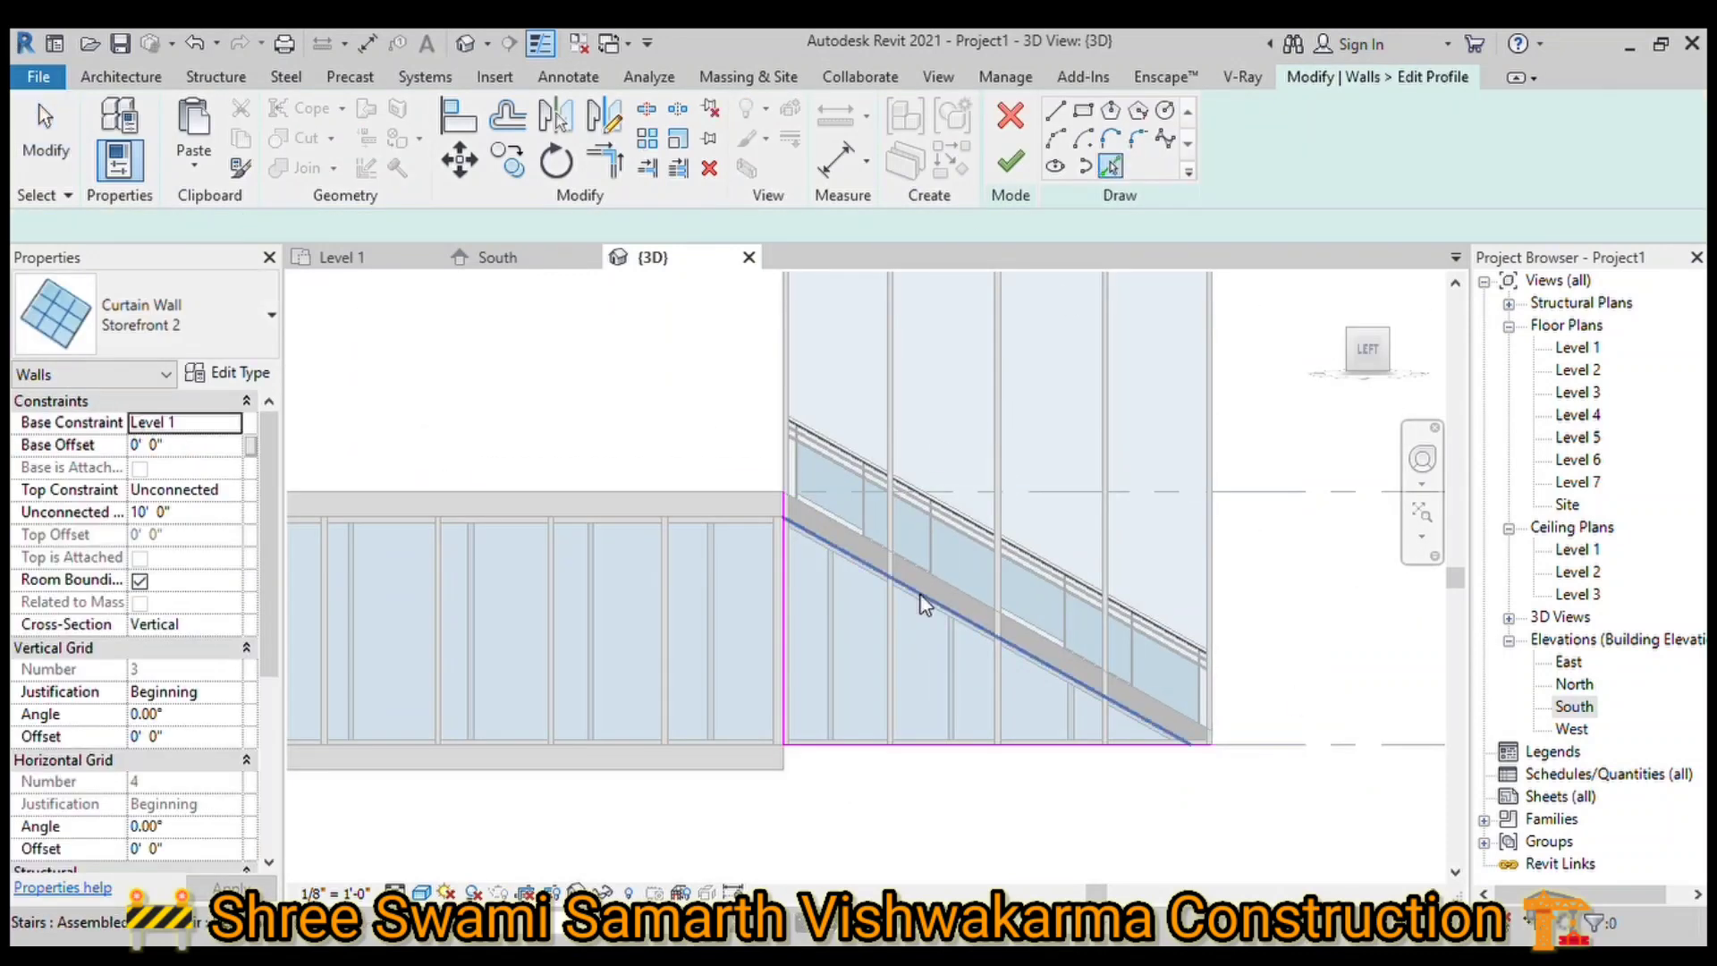
pyautogui.scroll(5, 911, 607)
pyautogui.click(483, 576)
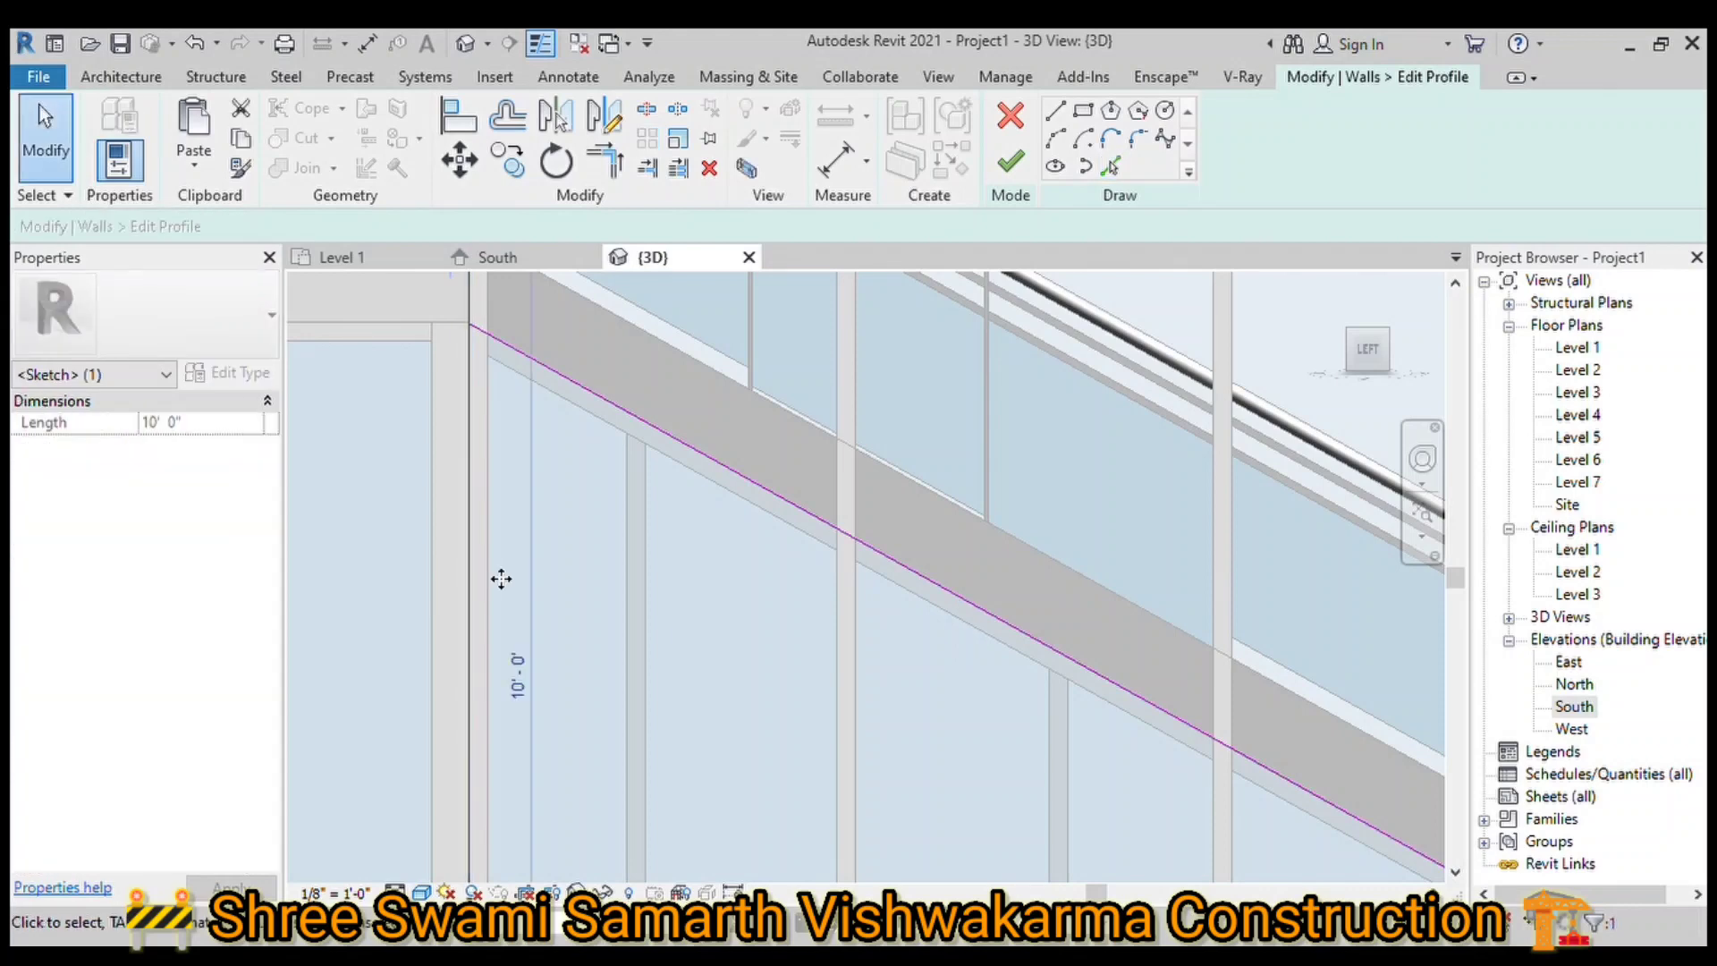
pyautogui.scroll(-3, 577, 570)
pyautogui.scroll(-2, 486, 476)
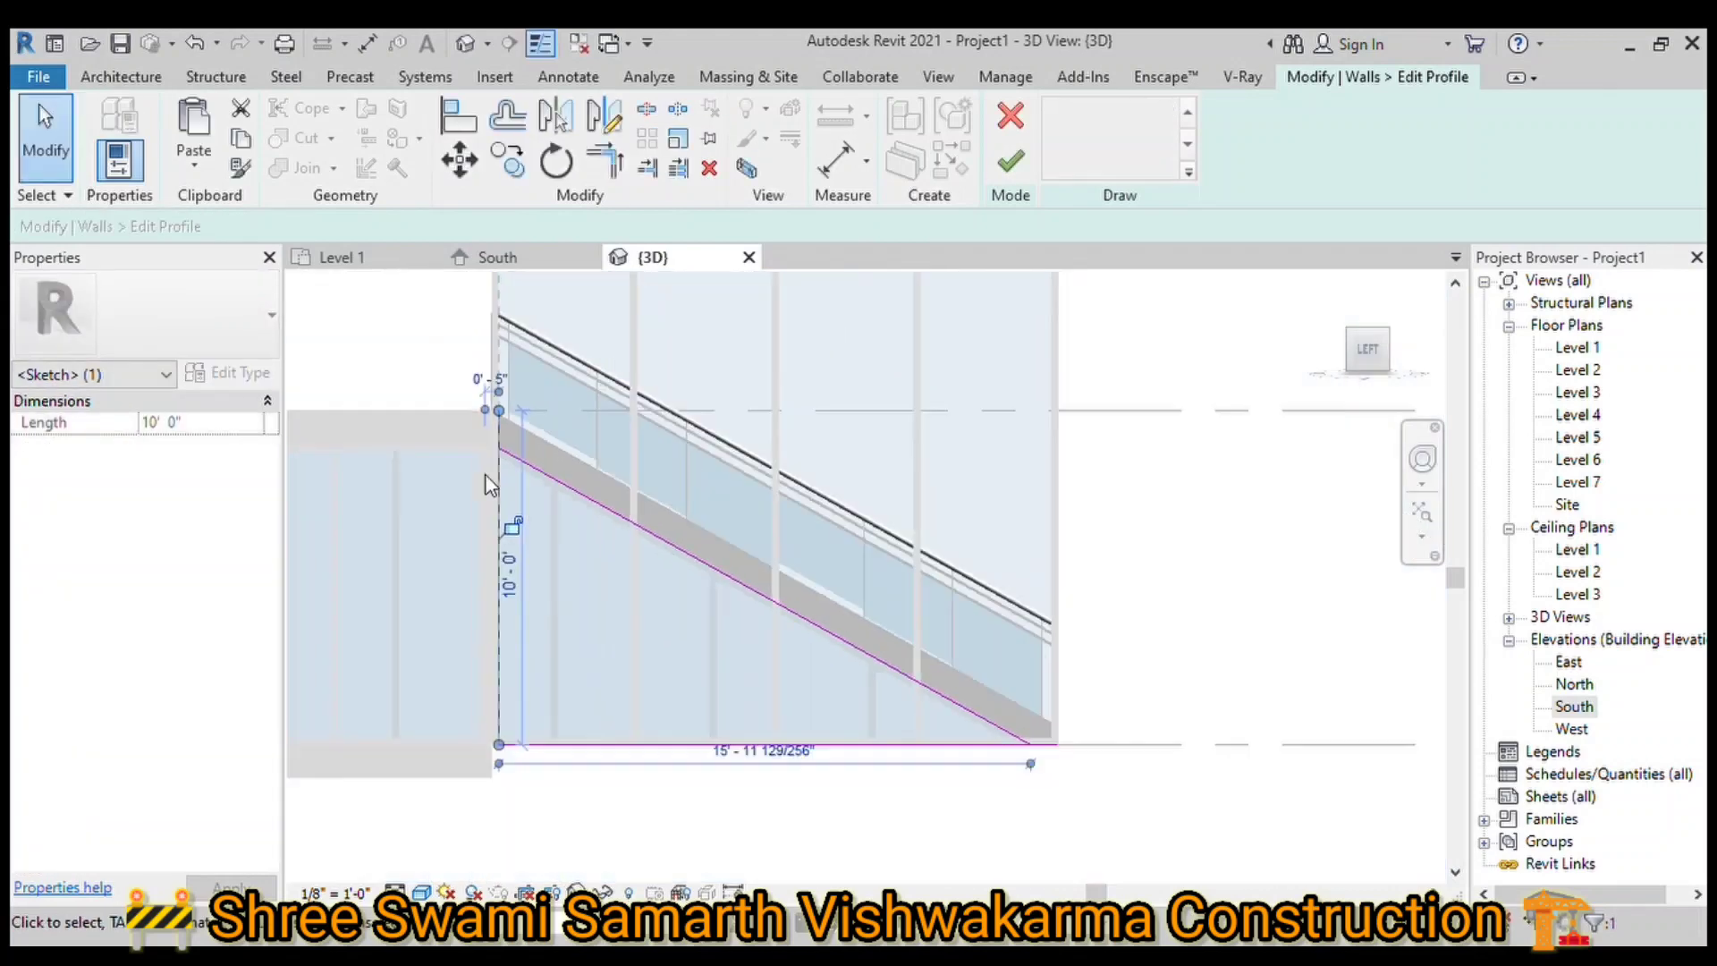
pyautogui.scroll(1, 1059, 697)
pyautogui.scroll(-3, 1113, 747)
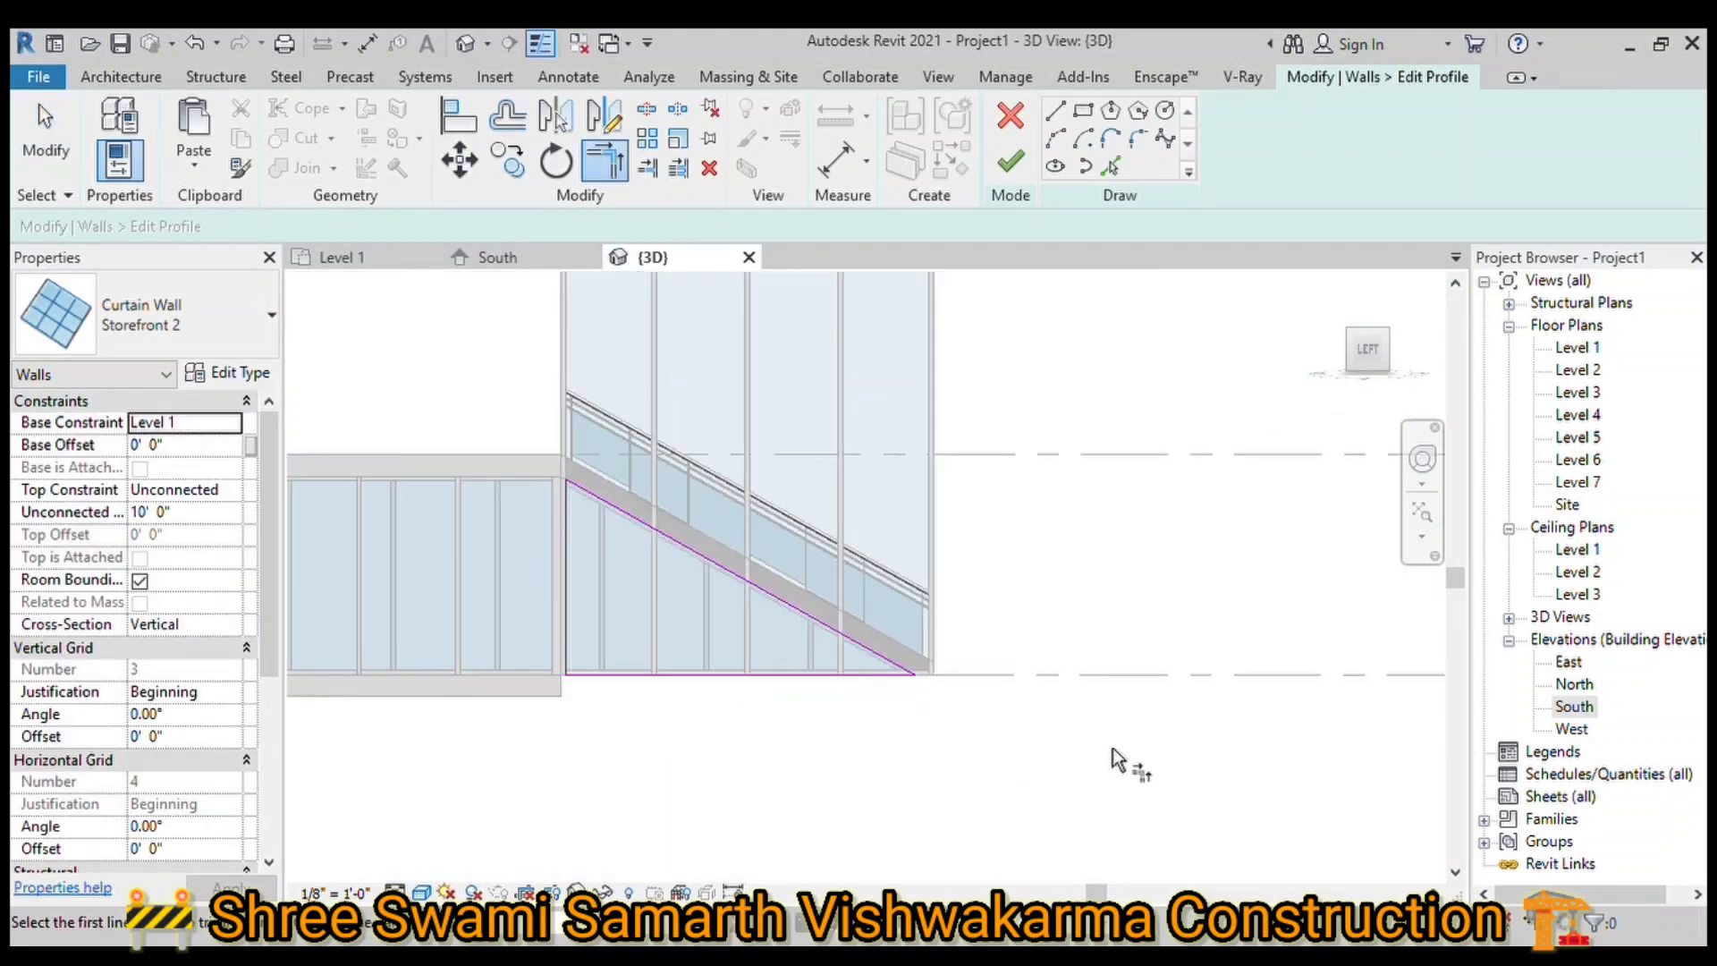
pyautogui.click(1011, 162)
pyautogui.click(1360, 336)
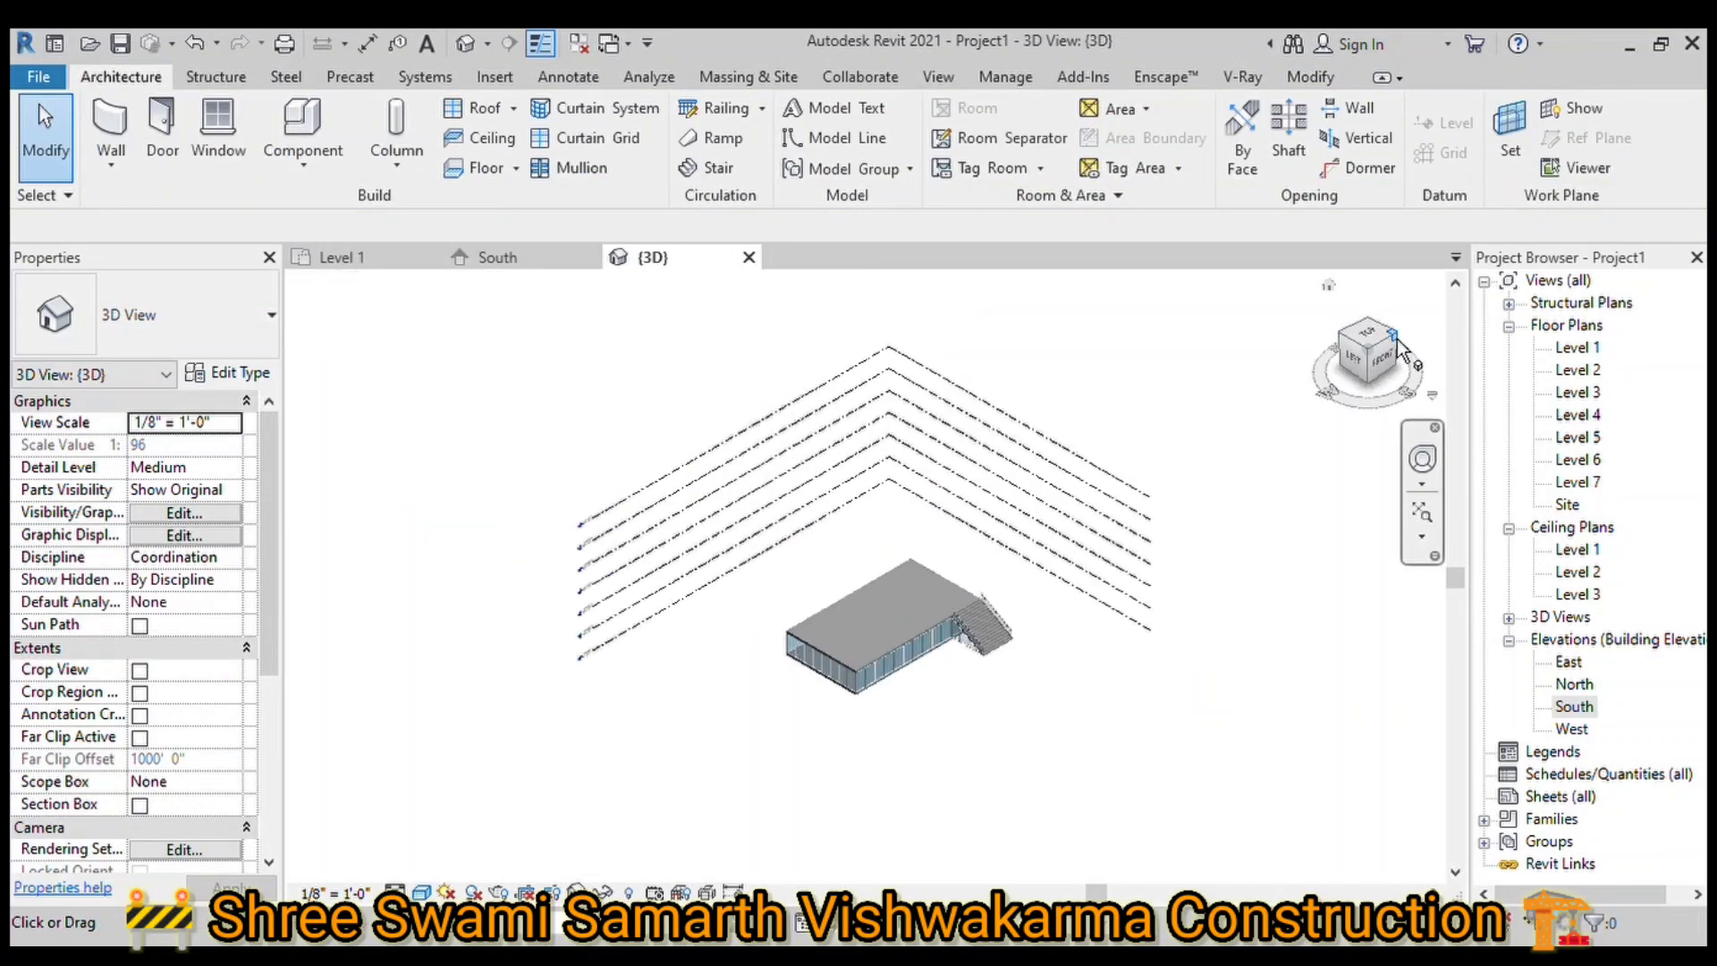
# Step: Open the Level 1 floor boundary sketch and start a boundary line at the stair corner
pyautogui.scroll(2, 923, 695)
pyautogui.scroll(3, 986, 755)
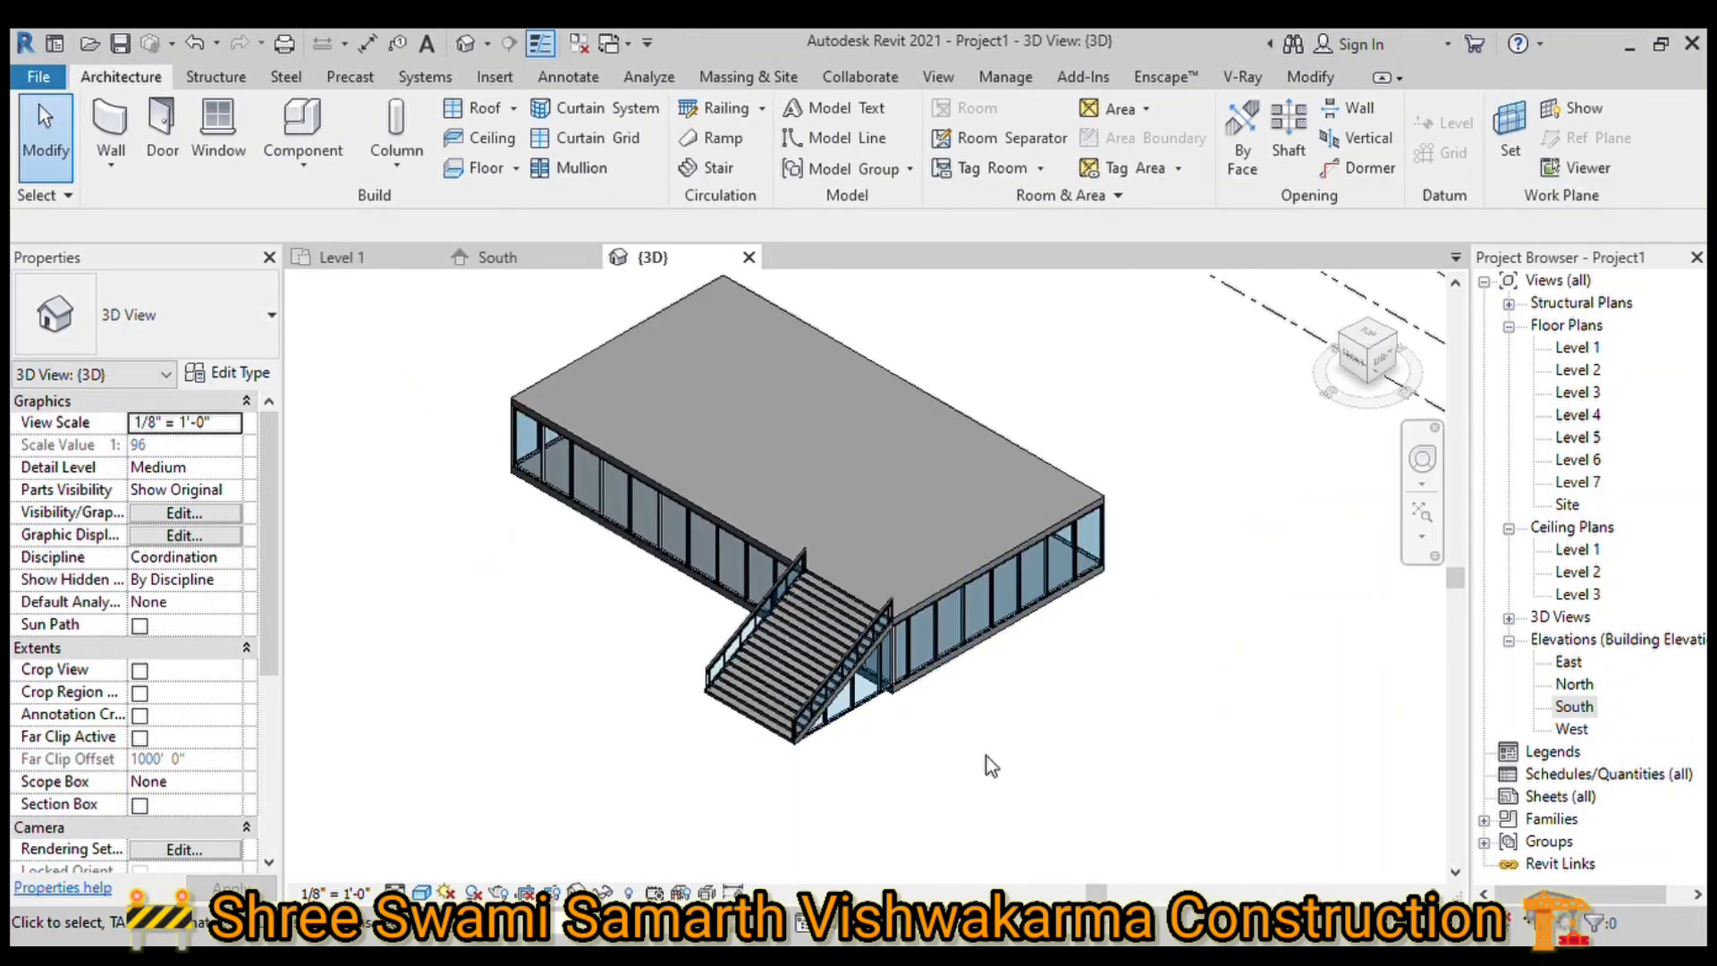
pyautogui.doubleClick(699, 599)
pyautogui.click(1190, 111)
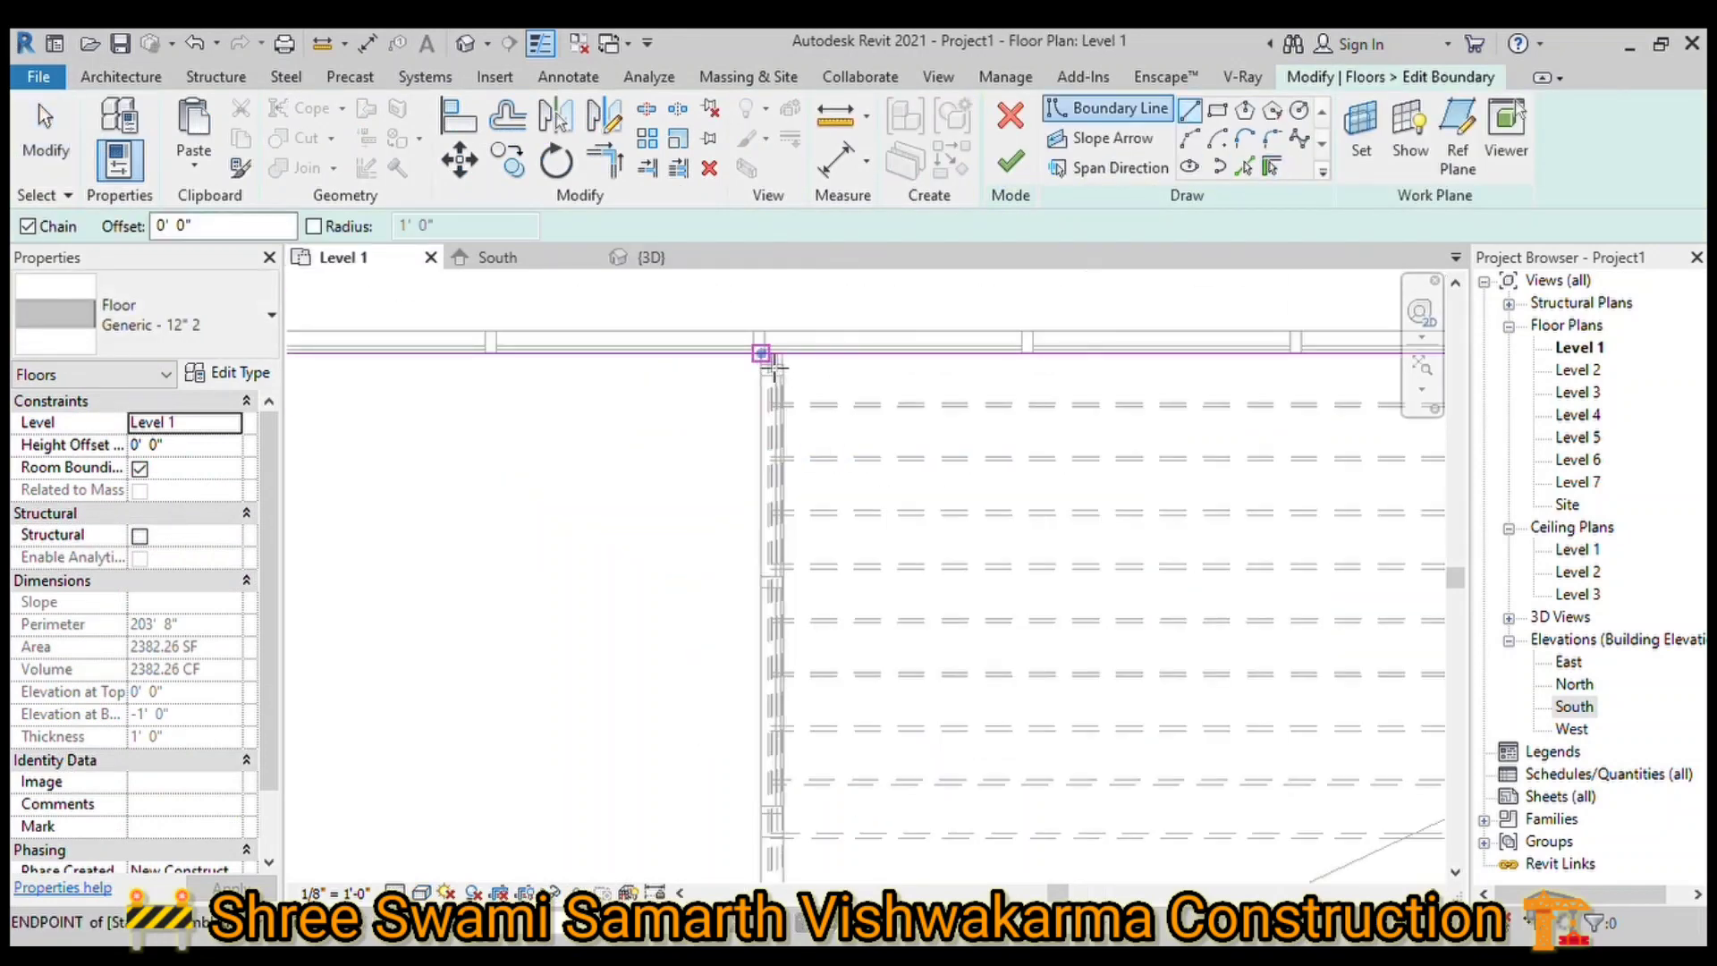
pyautogui.click(1177, 735)
pyautogui.scroll(2, 1222, 561)
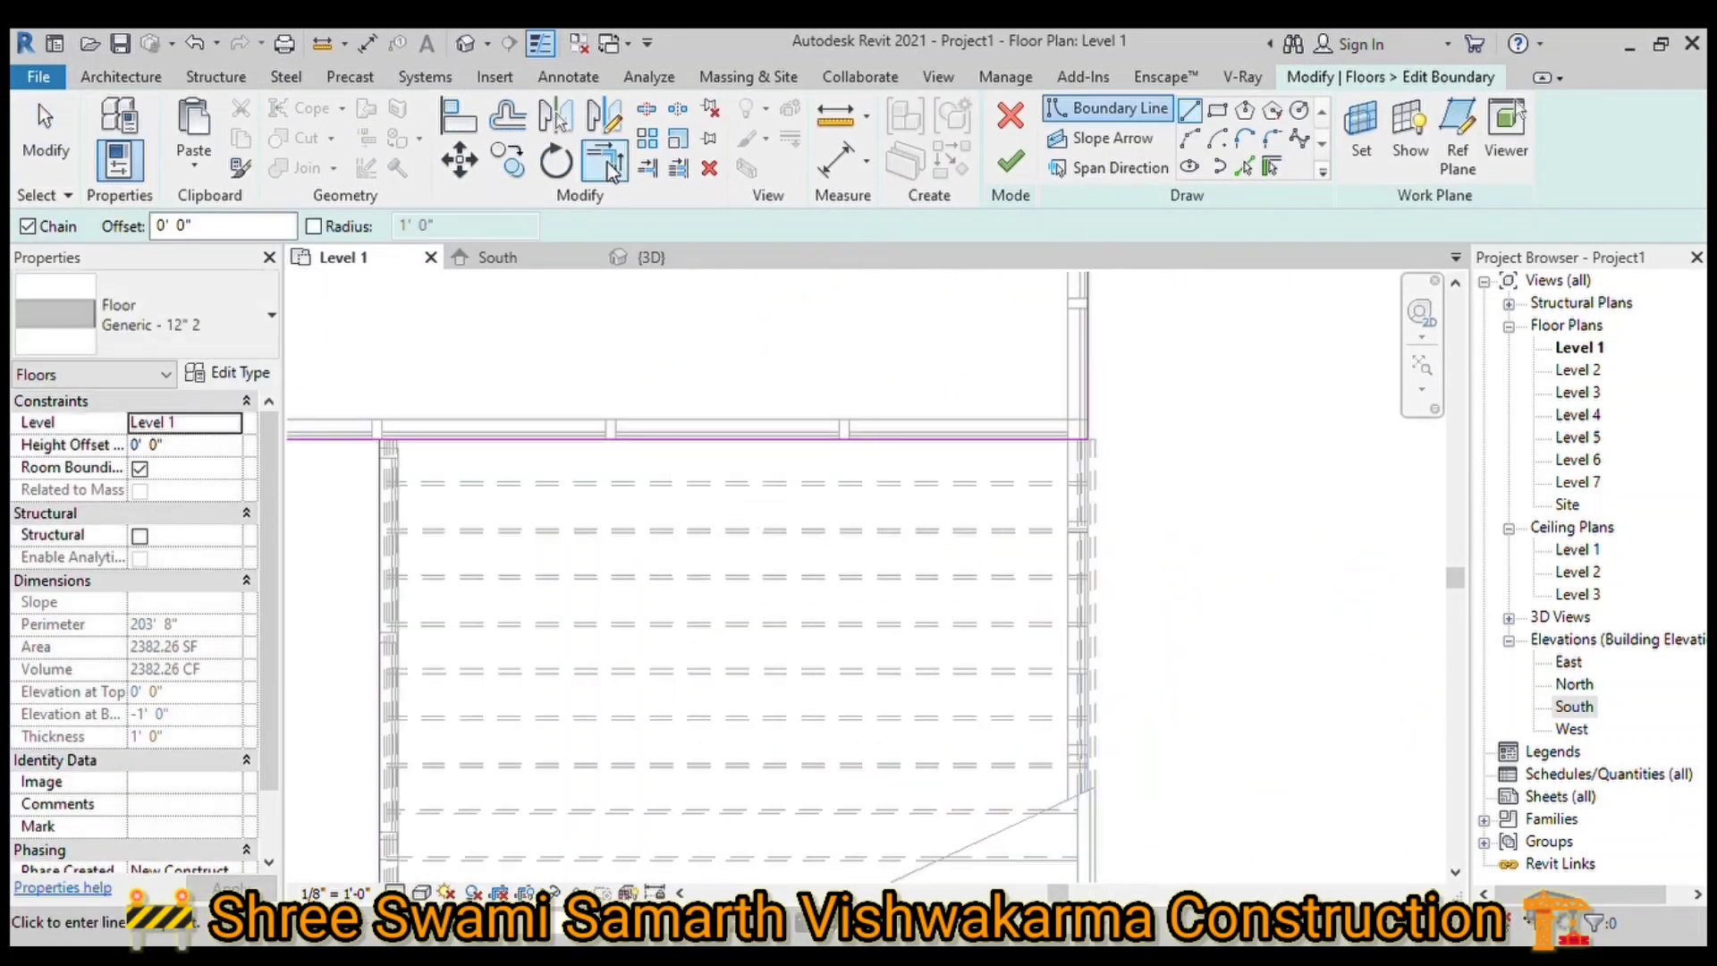
pyautogui.press('t')
# Step: Trim and extend the boundary lines to run along the stair's bottom edge
pyautogui.press('r')
pyautogui.click(787, 412)
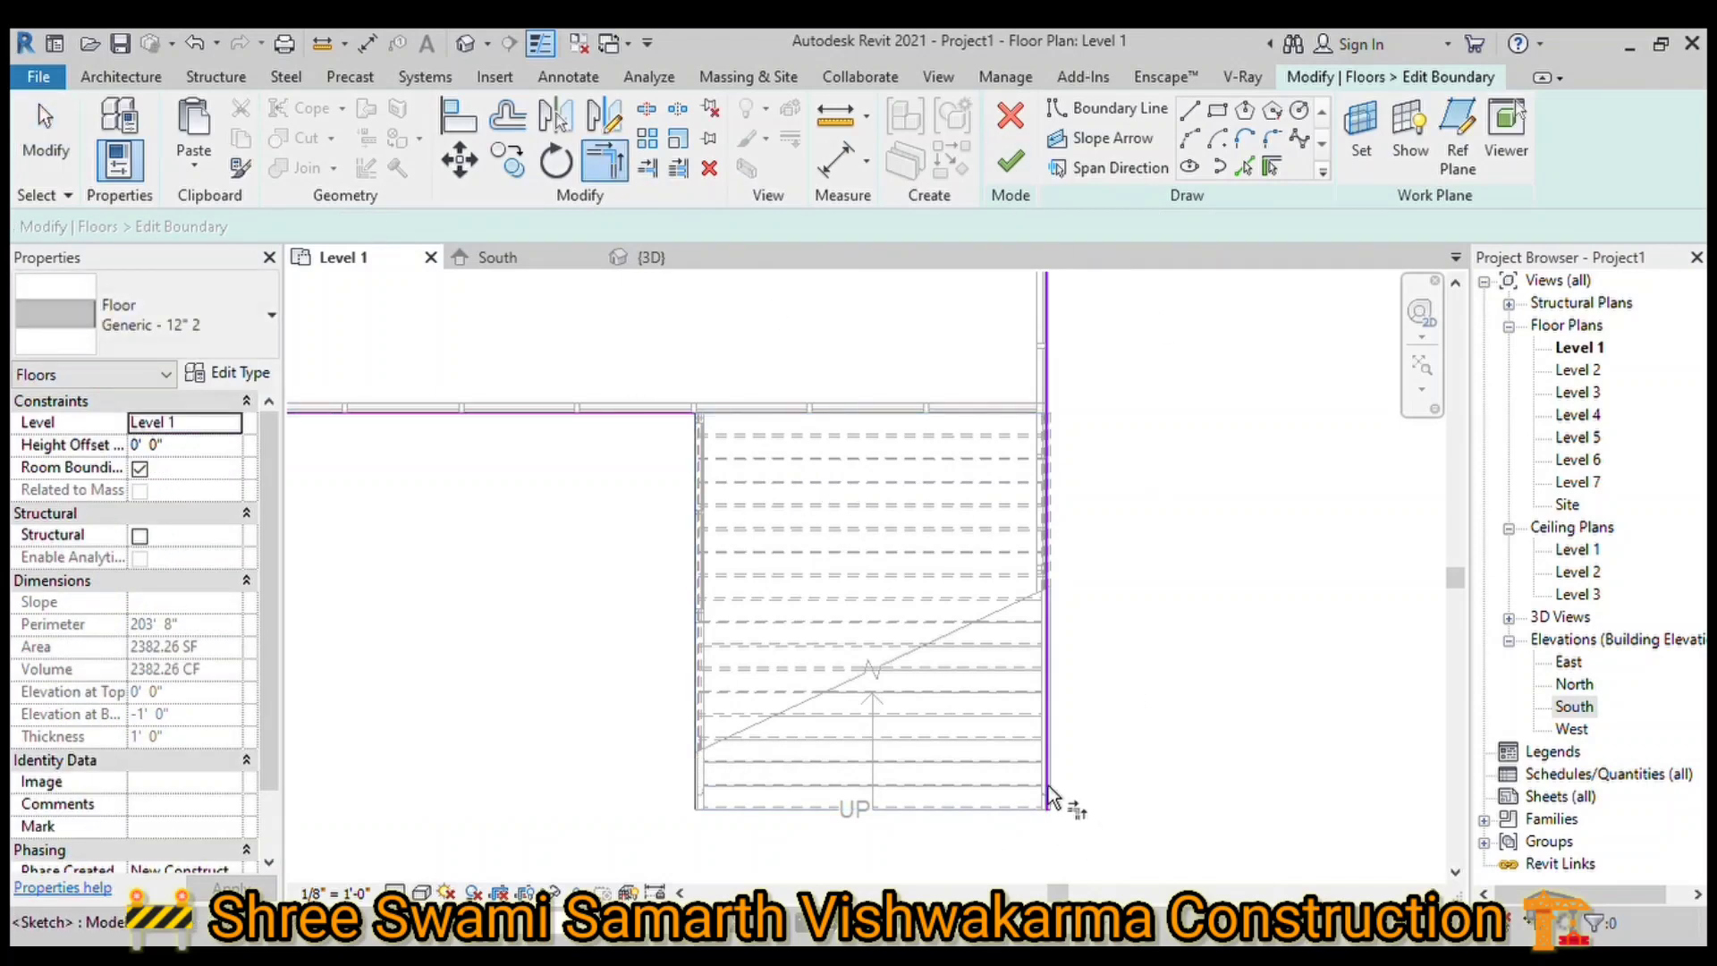
pyautogui.click(694, 810)
pyautogui.click(1047, 810)
pyautogui.press('t')
pyautogui.press('r')
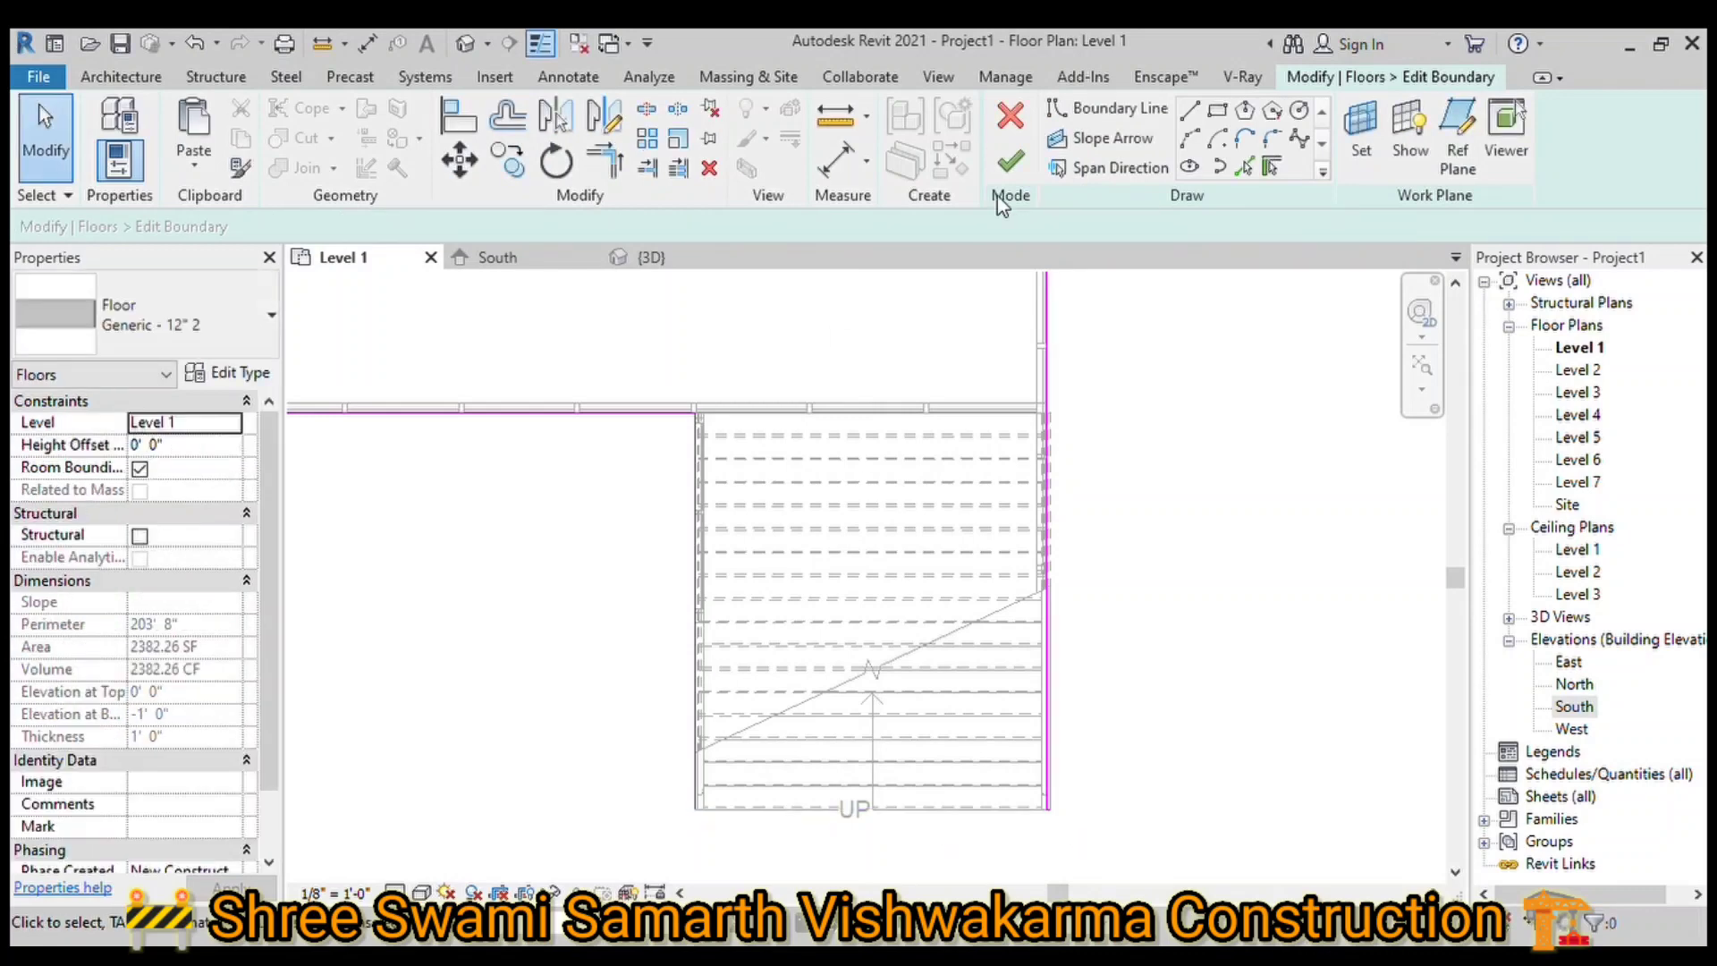
pyautogui.click(1009, 165)
# Step: Close the floor boundary at the stair's bottom corner and return to the 3D view
pyautogui.press('t')
pyautogui.press('r')
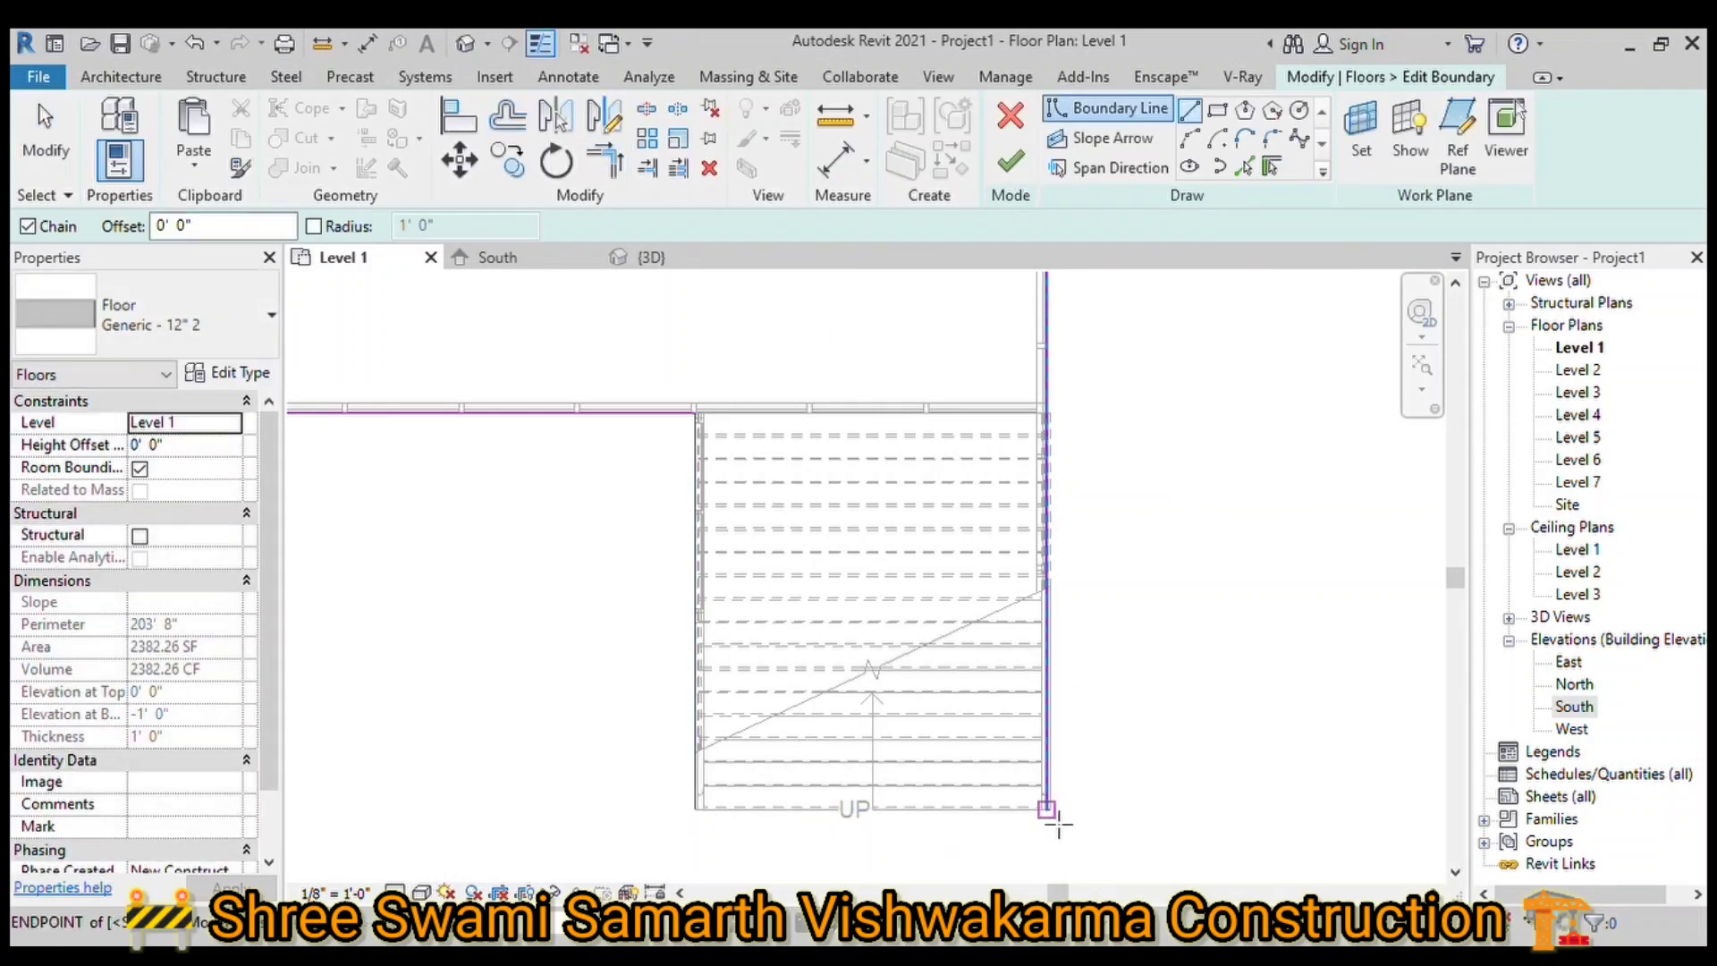
pyautogui.click(1058, 825)
pyautogui.scroll(5, 728, 835)
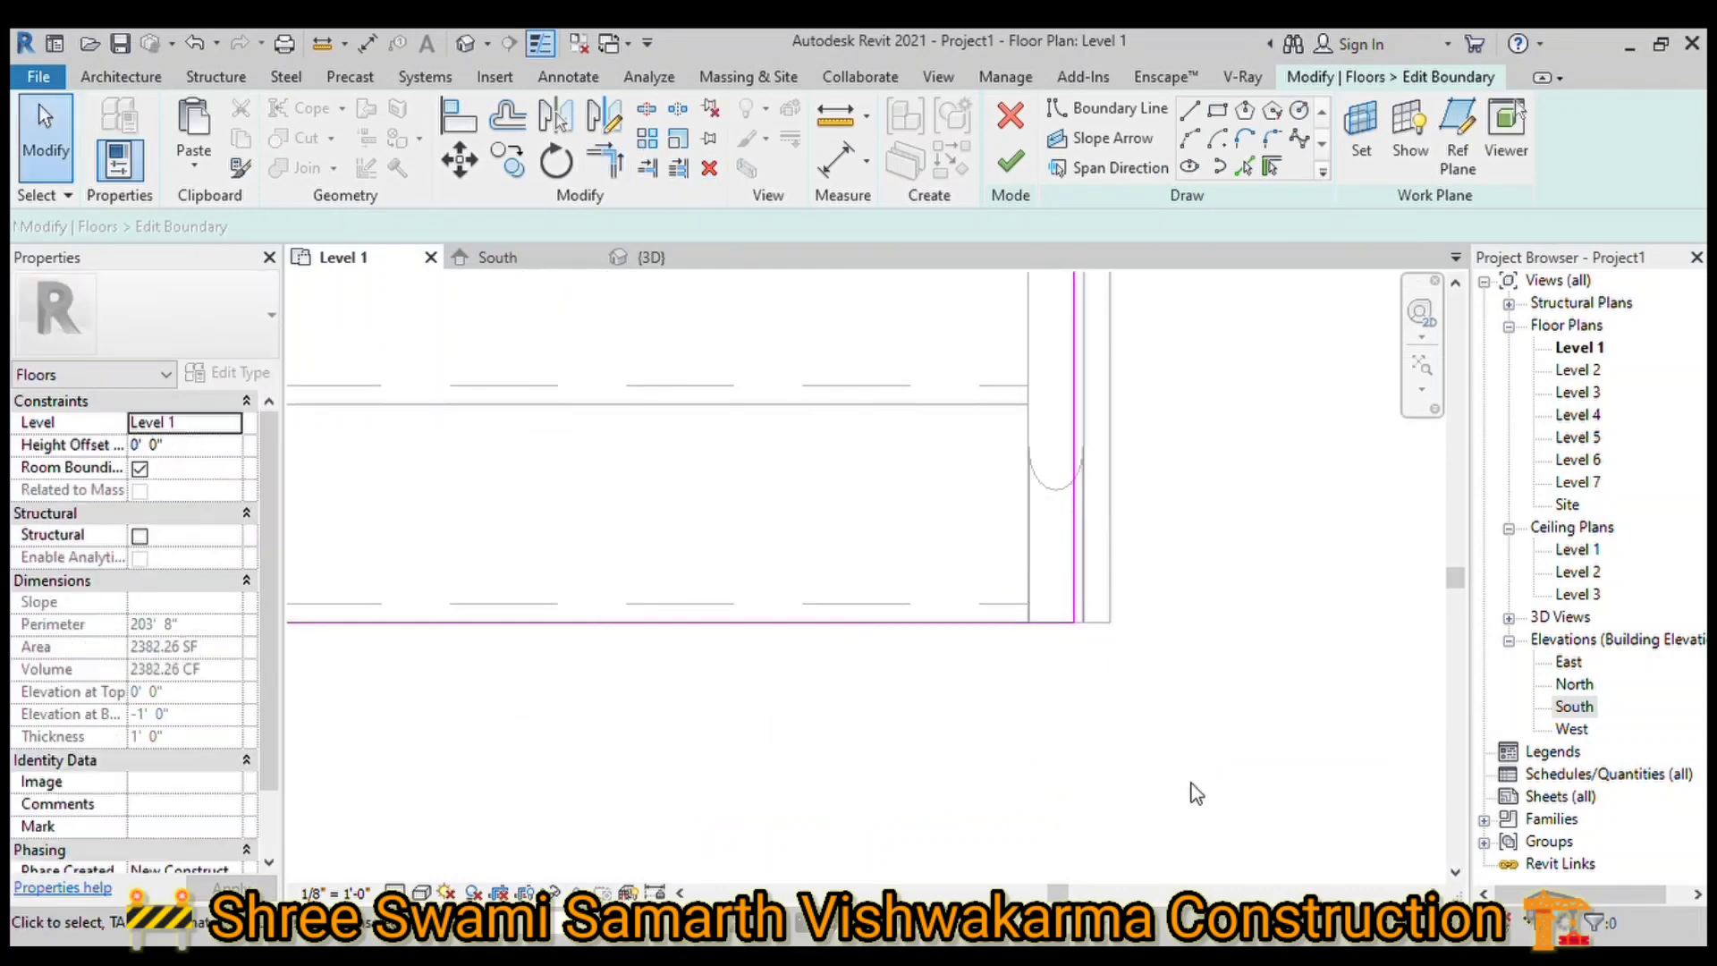
pyautogui.click(963, 449)
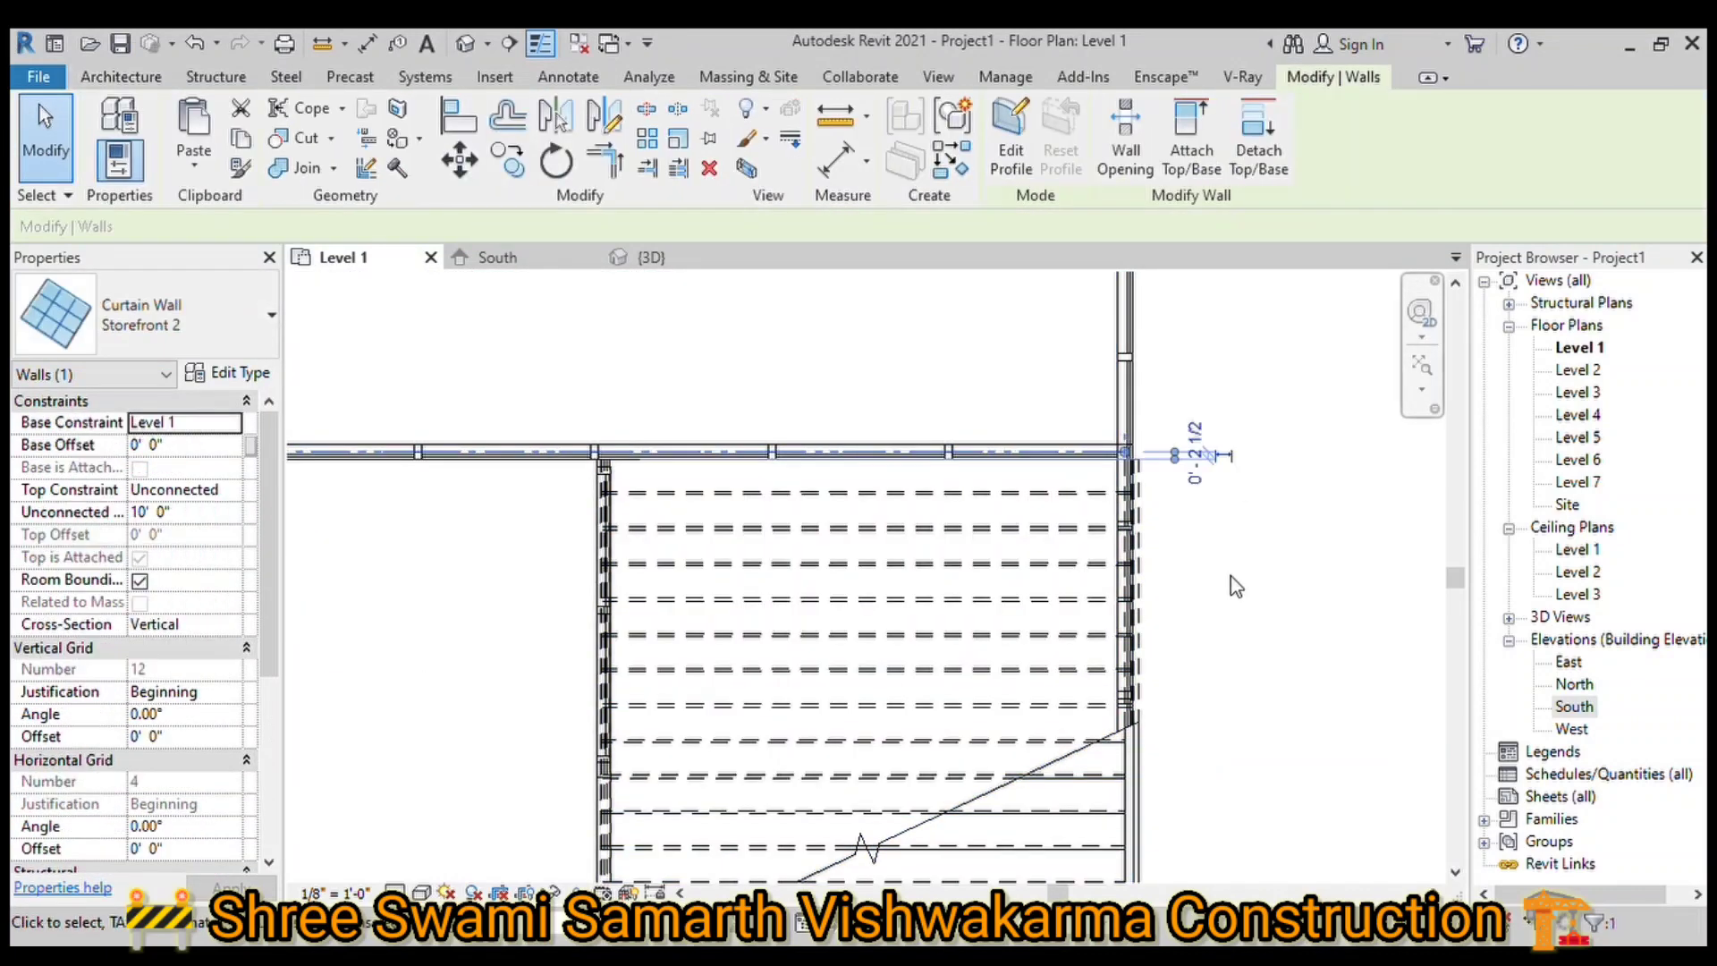
pyautogui.click(651, 256)
pyautogui.click(365, 259)
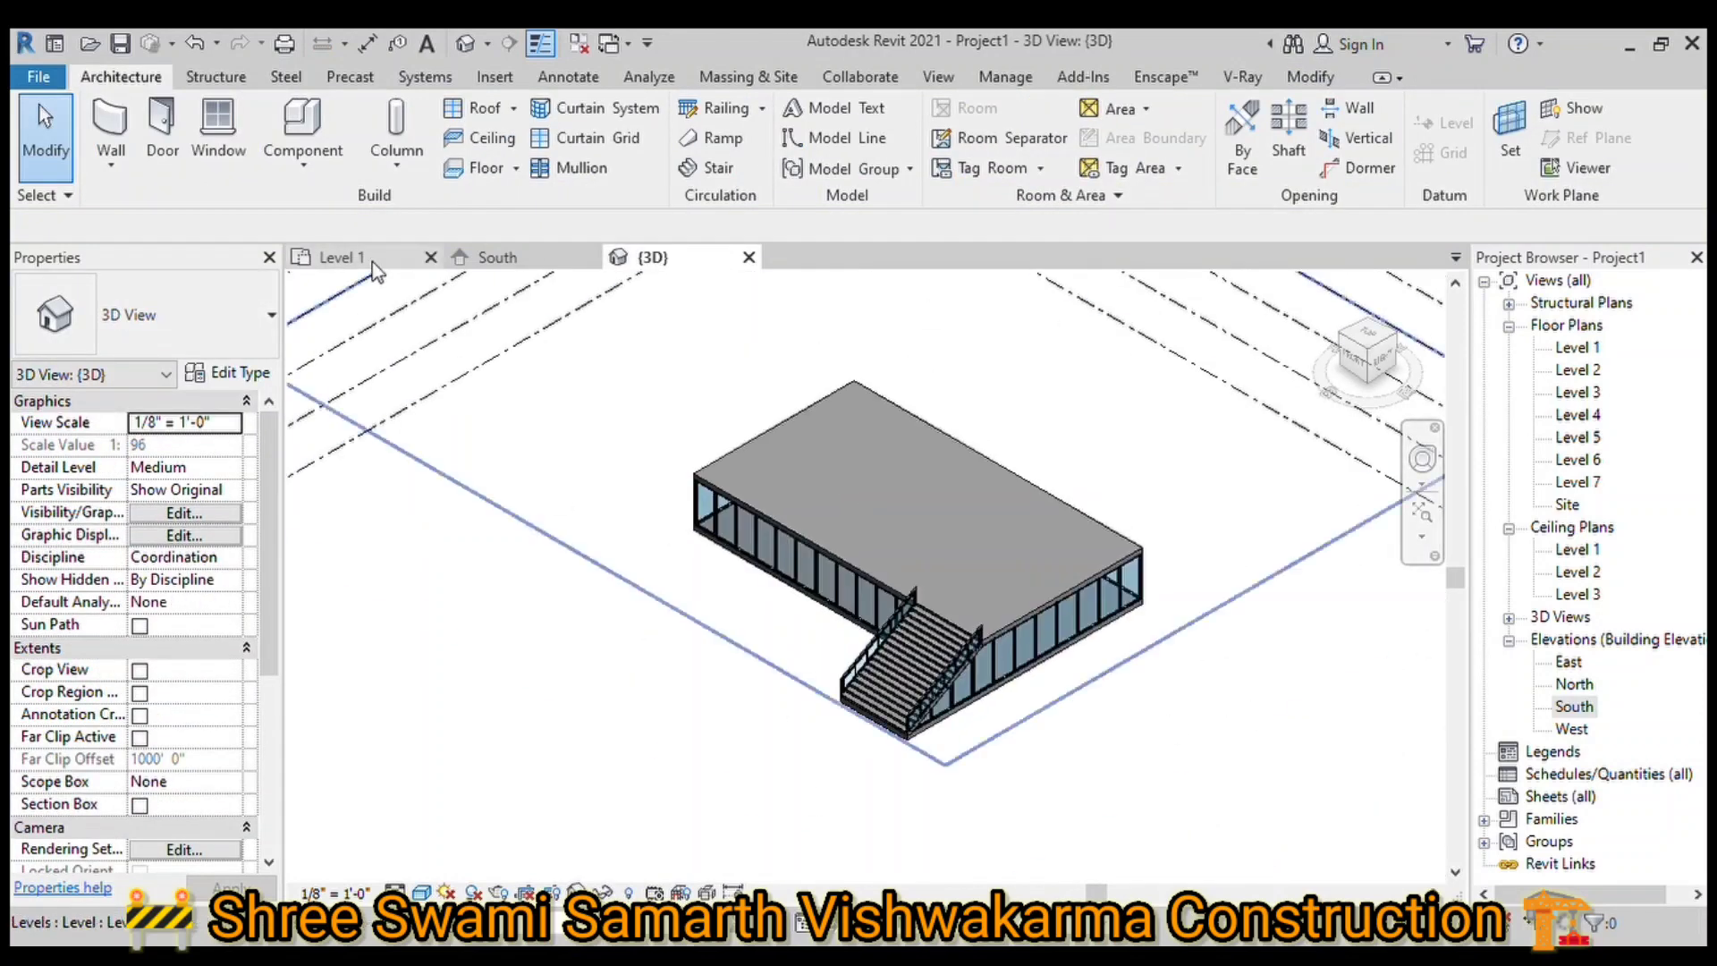
# Step: Draw a rectangle of Storefront 2 curtain walls on Level 2, 10' high at 6' offset
pyautogui.click(202, 517)
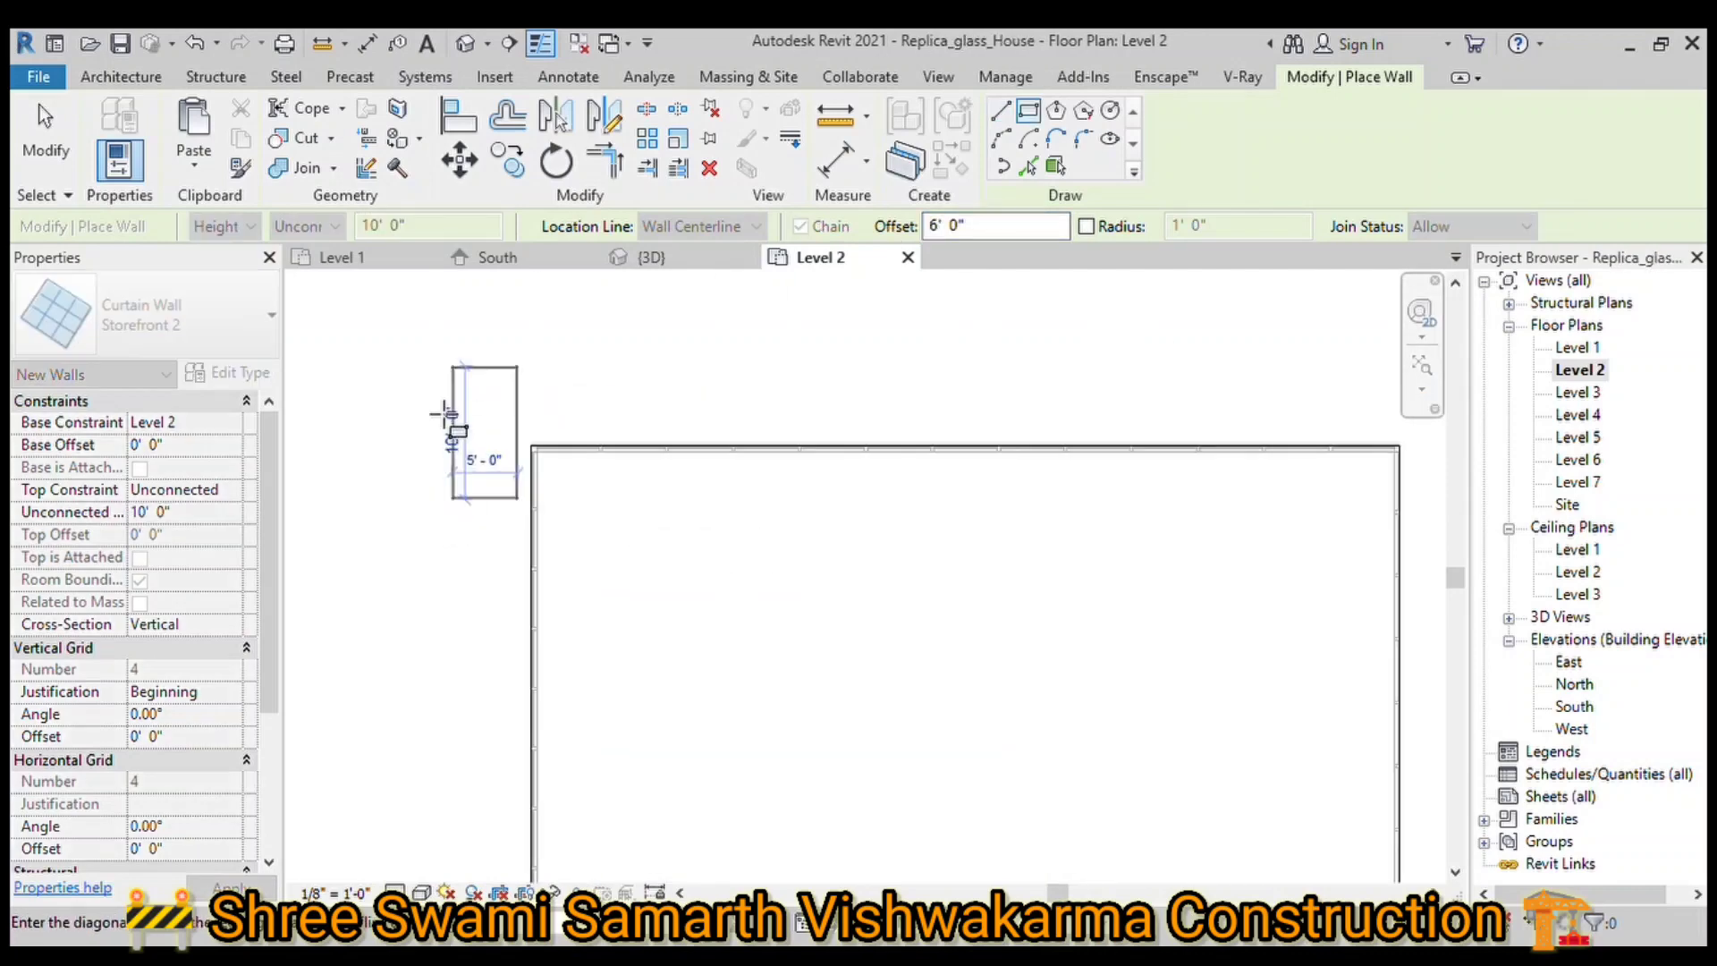
pyautogui.scroll(3, 1080, 767)
pyautogui.scroll(1, 1064, 761)
pyautogui.scroll(-1, 1029, 751)
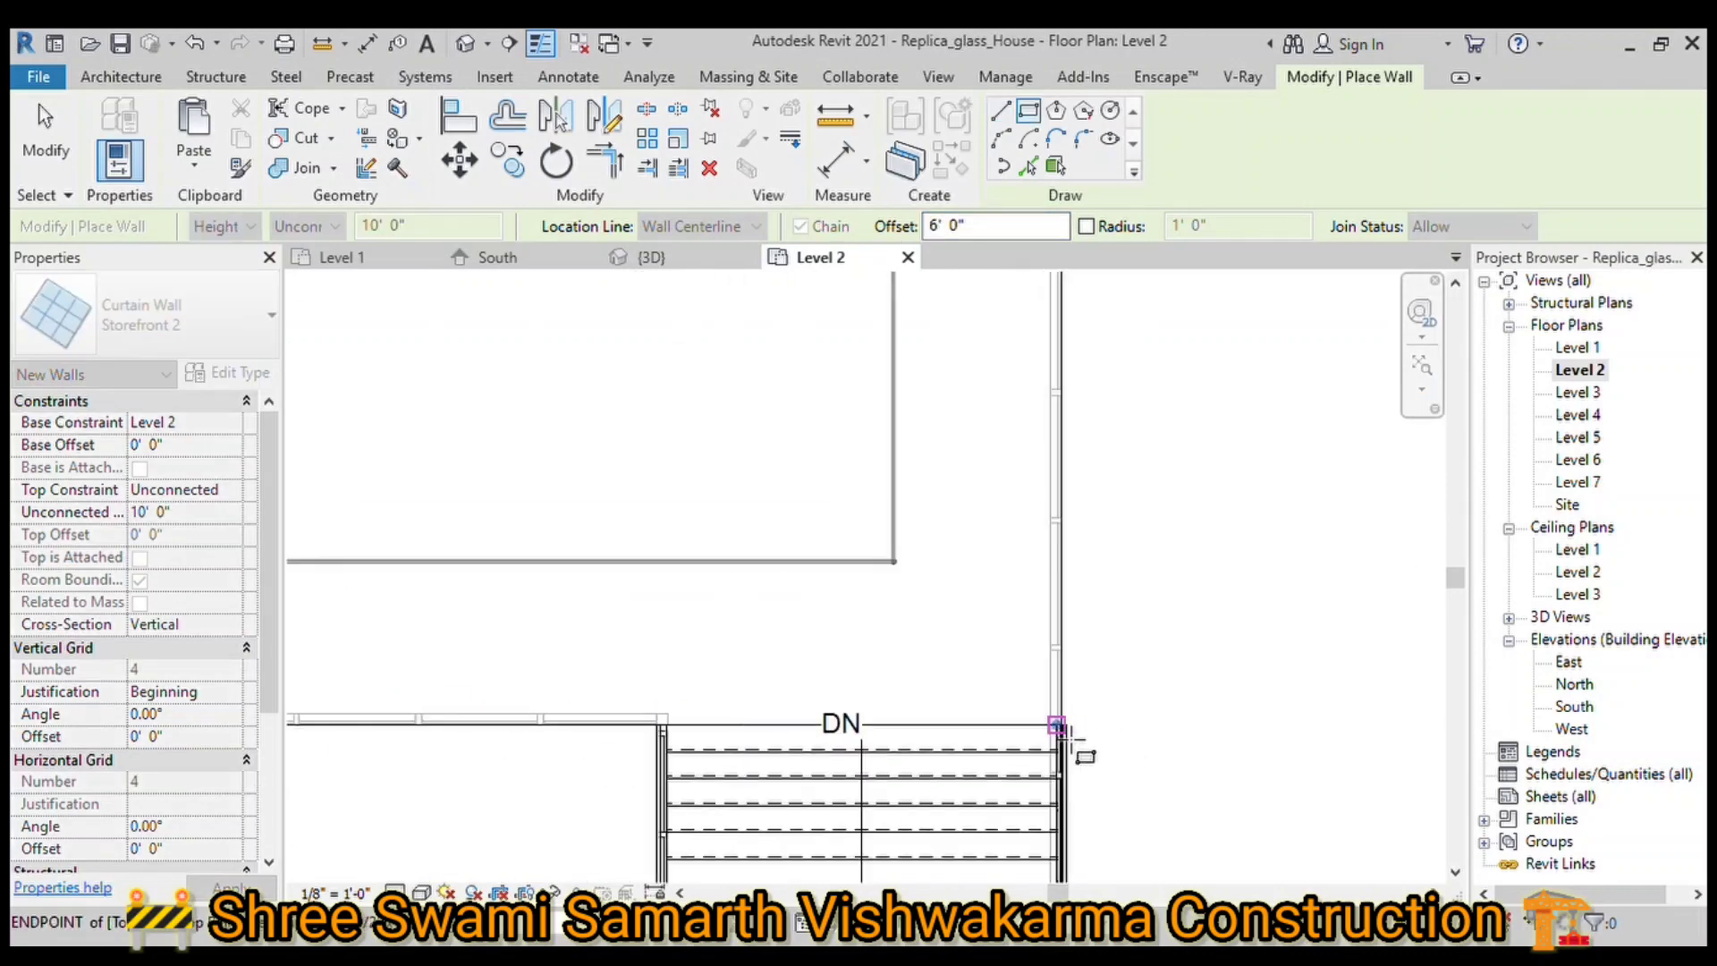
pyautogui.scroll(2, 1016, 743)
pyautogui.scroll(-3, 1019, 711)
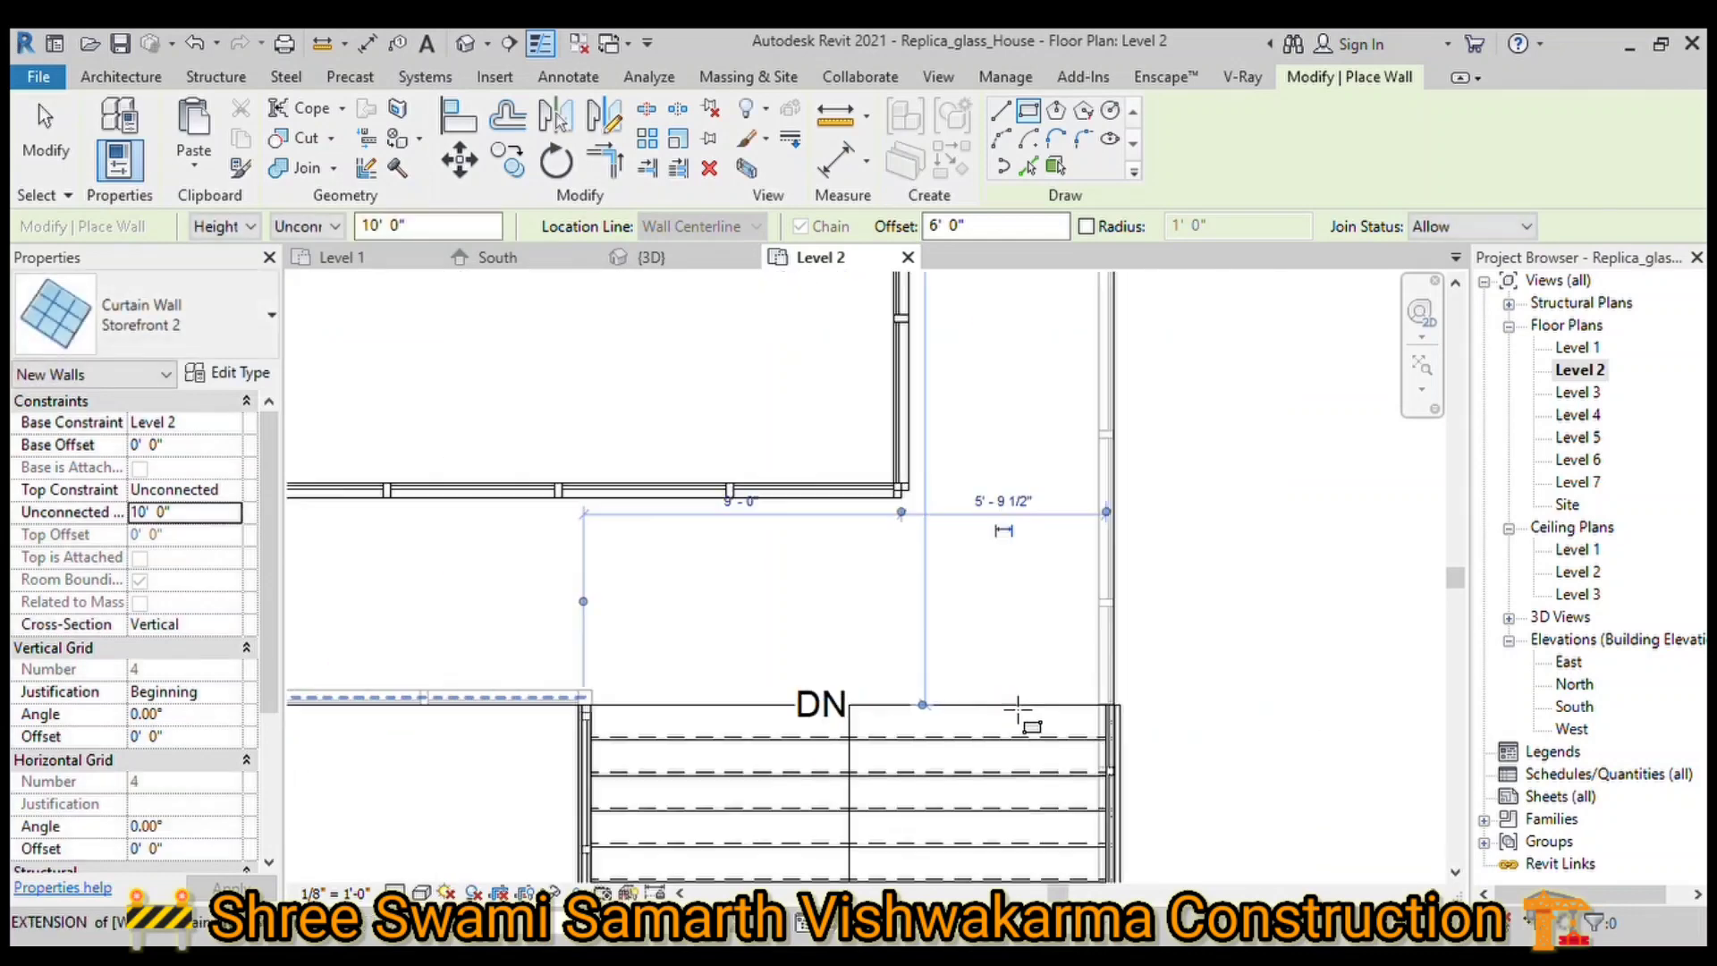
# Step: Review the rooftop walls in 3D, then open the second stair-side wall's profile in East elevation
pyautogui.click(651, 257)
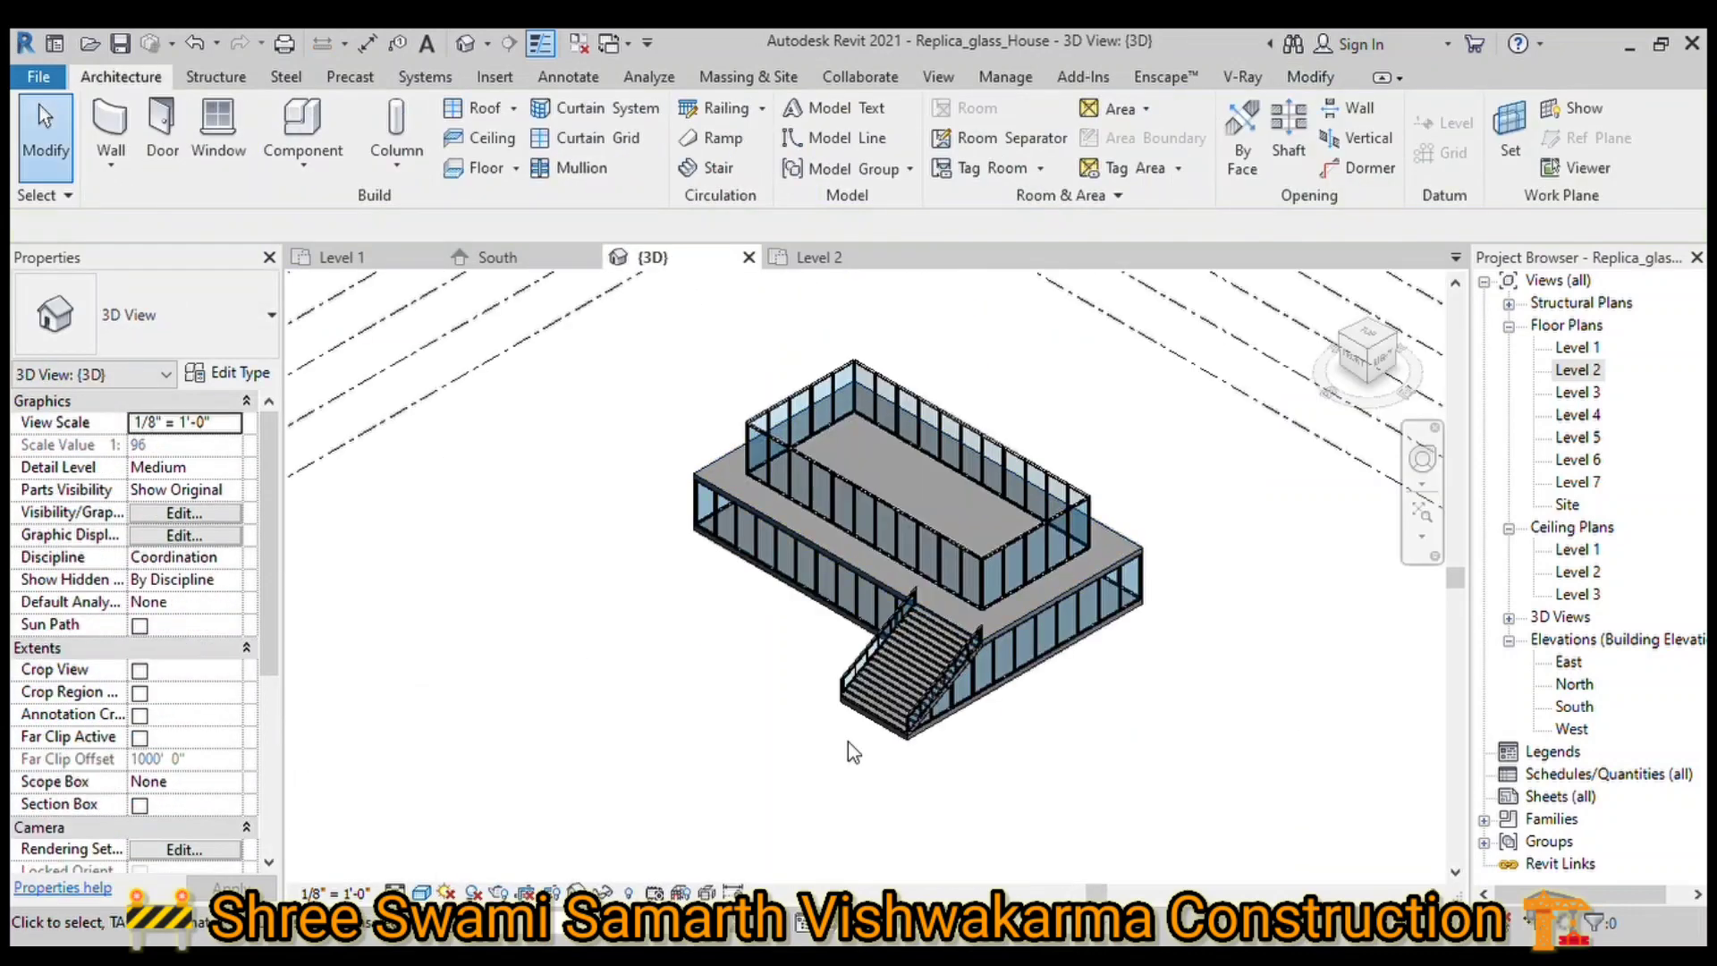
pyautogui.scroll(5, 968, 657)
pyautogui.scroll(2, 969, 657)
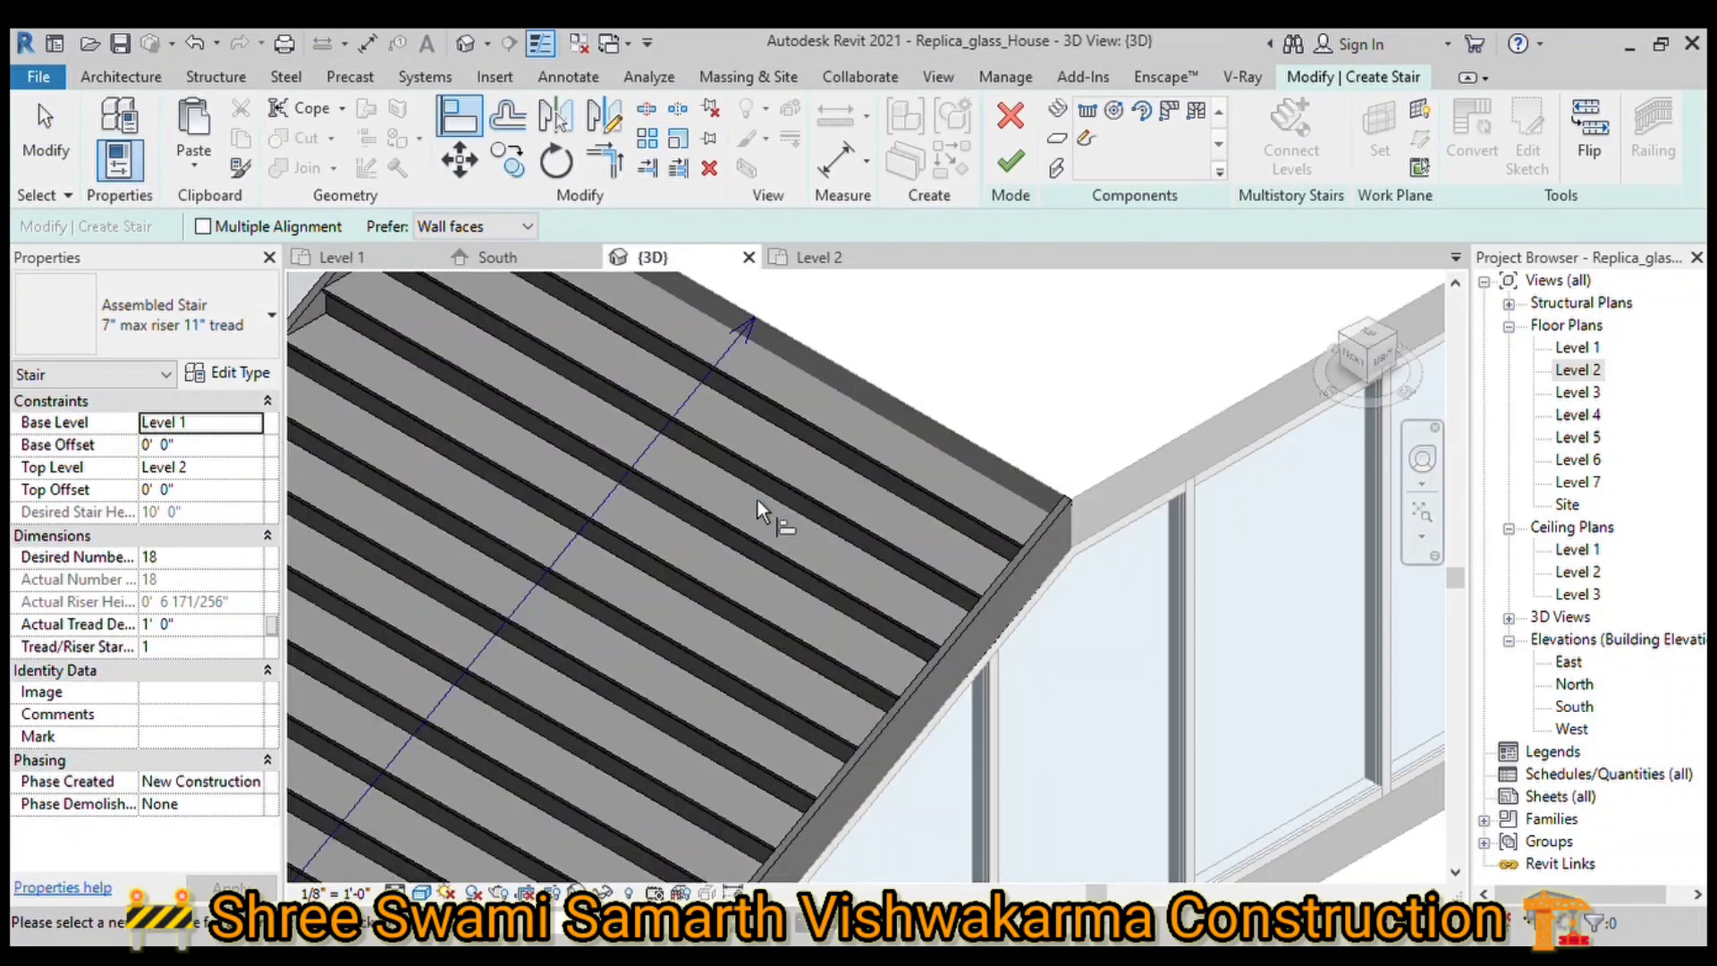
pyautogui.scroll(-3, 759, 501)
pyautogui.scroll(3, 402, 510)
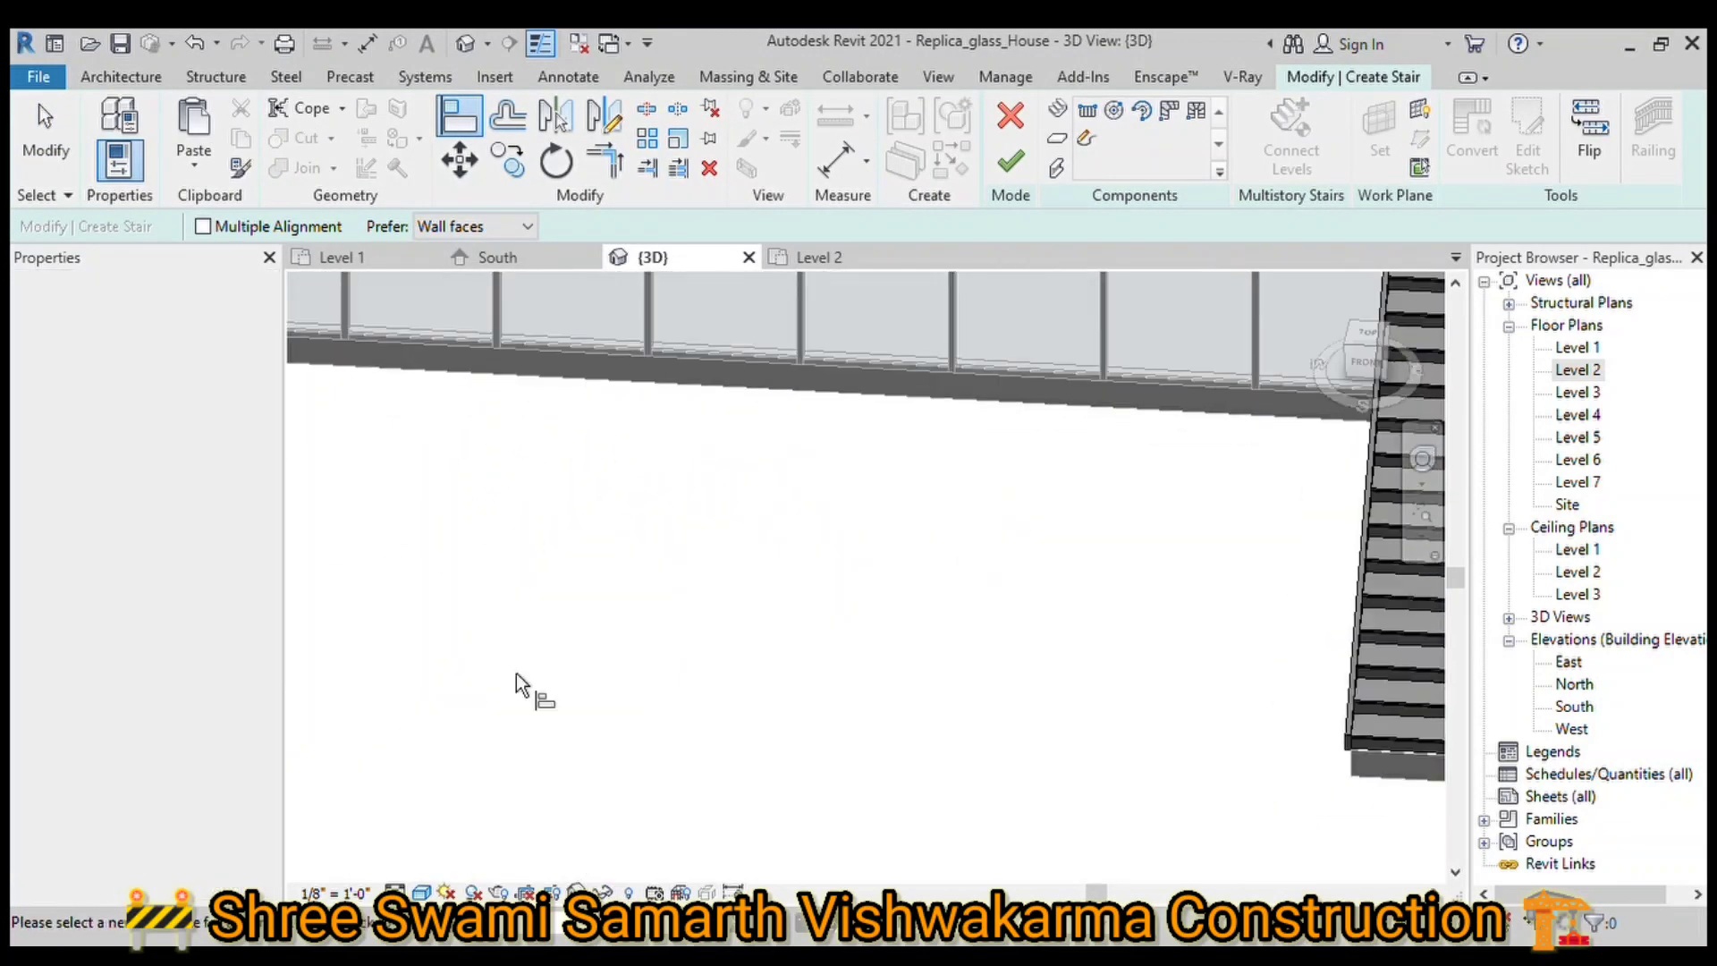
pyautogui.scroll(-2, 517, 673)
pyautogui.scroll(2, 1039, 295)
pyautogui.scroll(2, 1039, 295)
pyautogui.scroll(2, 873, 518)
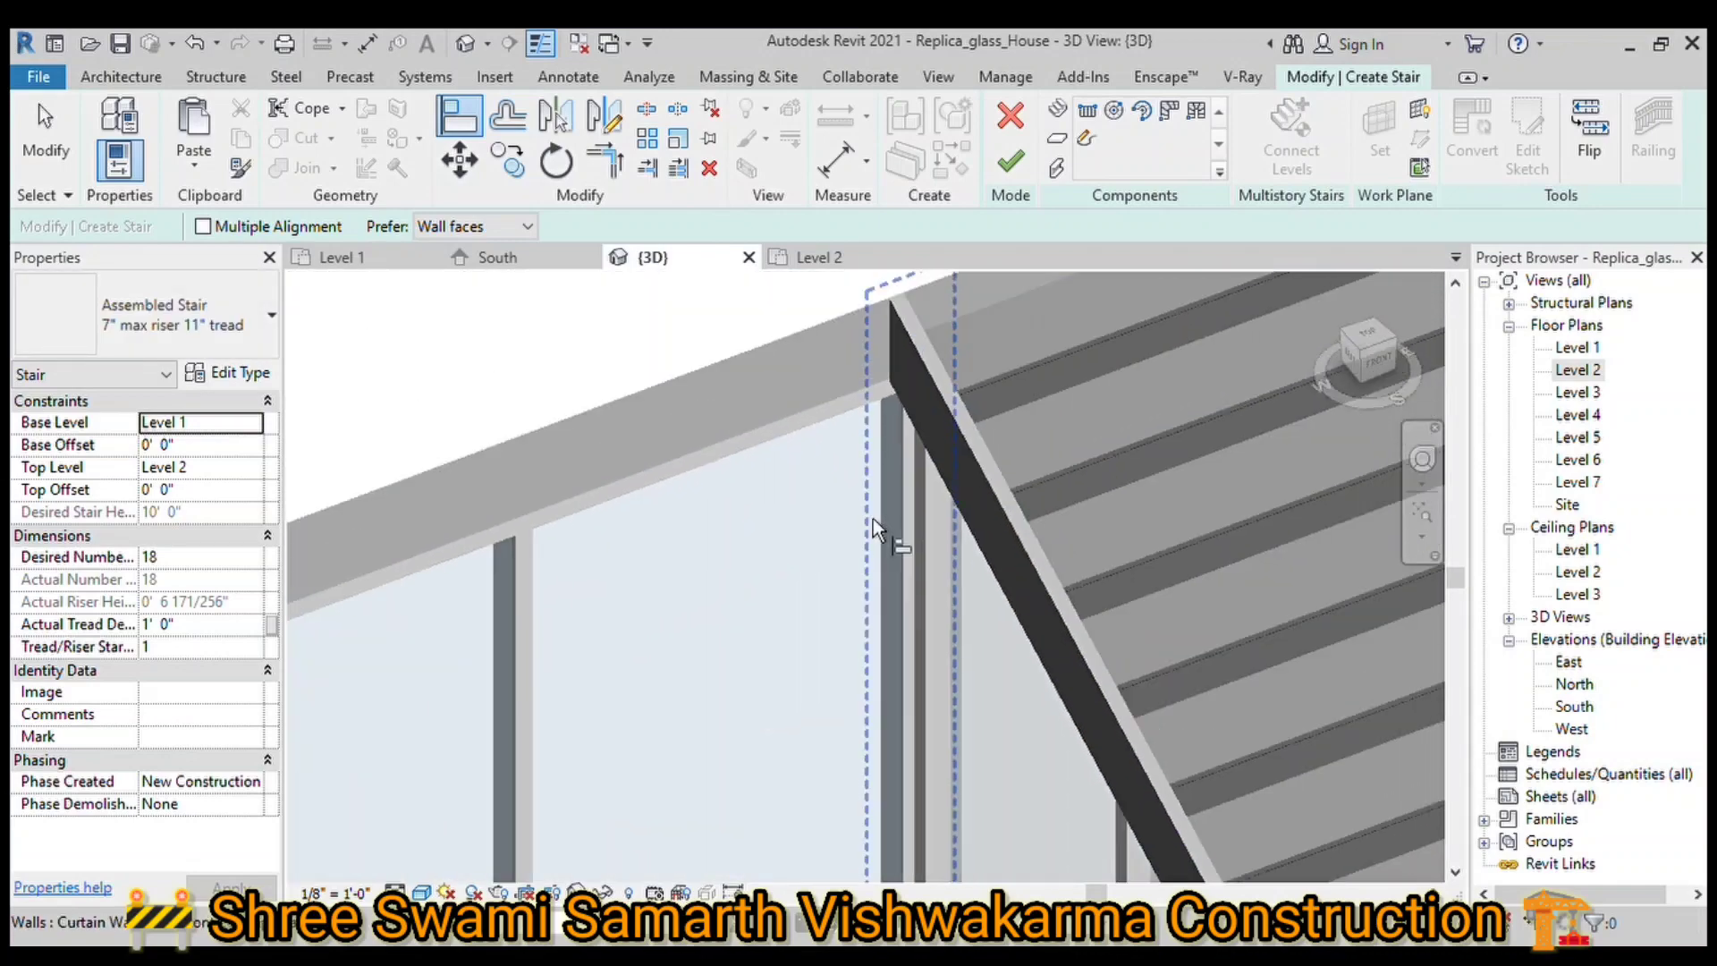
pyautogui.scroll(3, 528, 608)
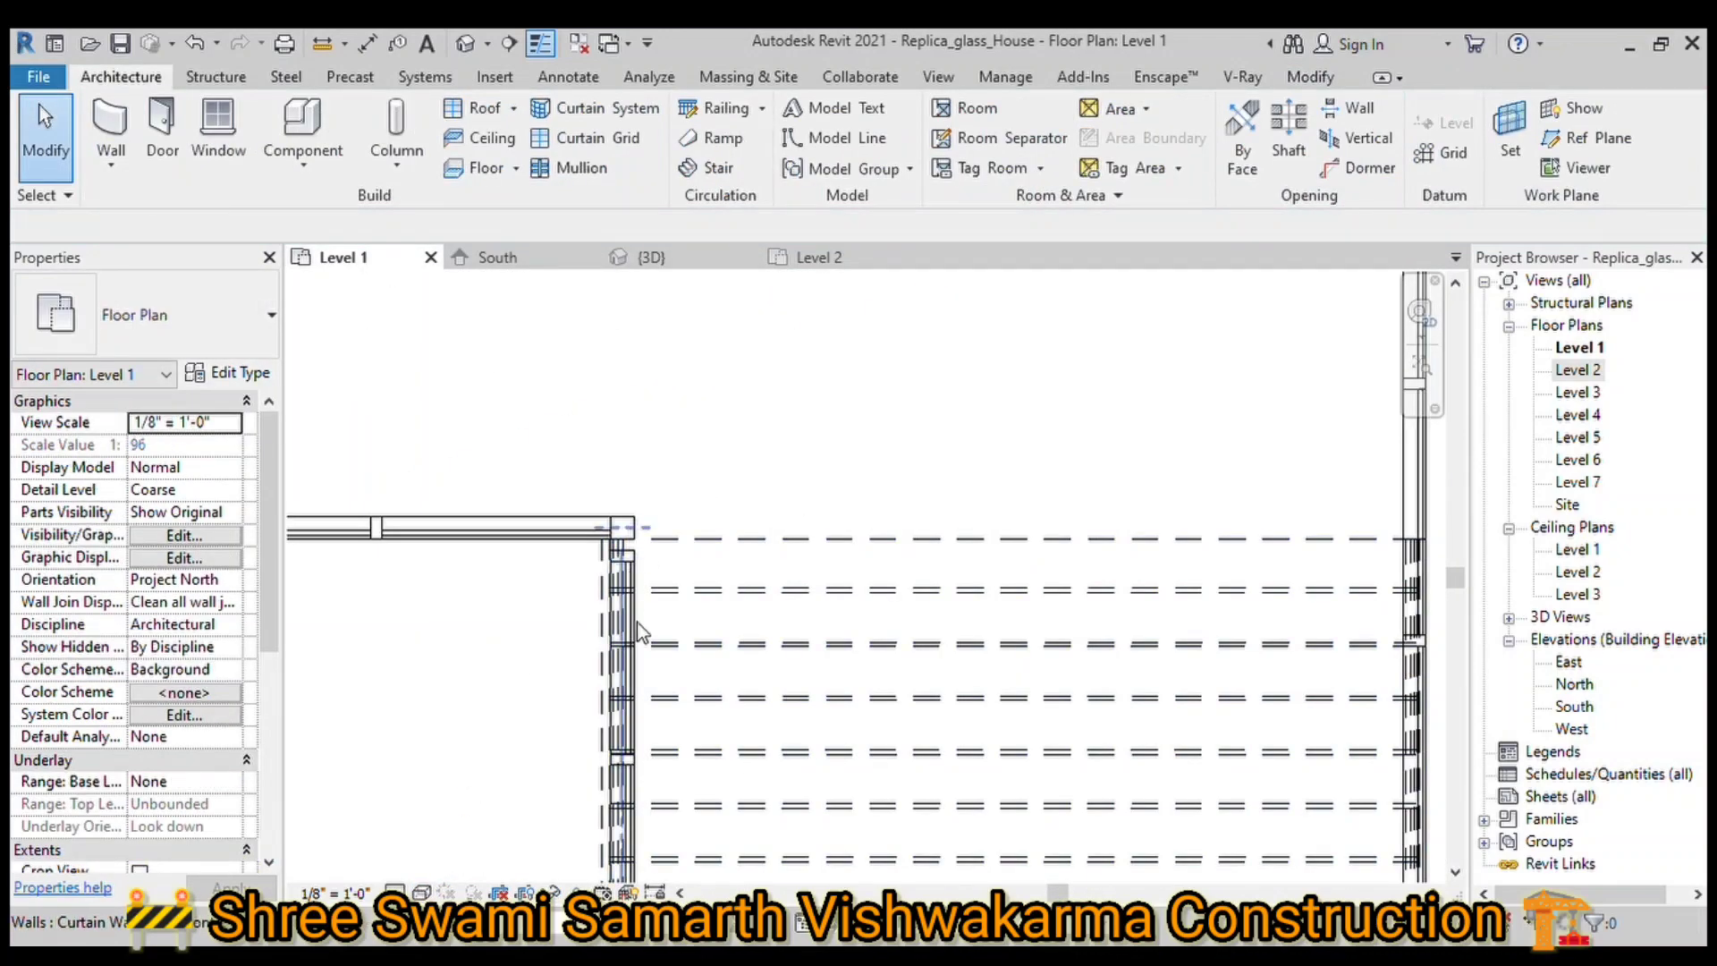
pyautogui.doubleClick(637, 621)
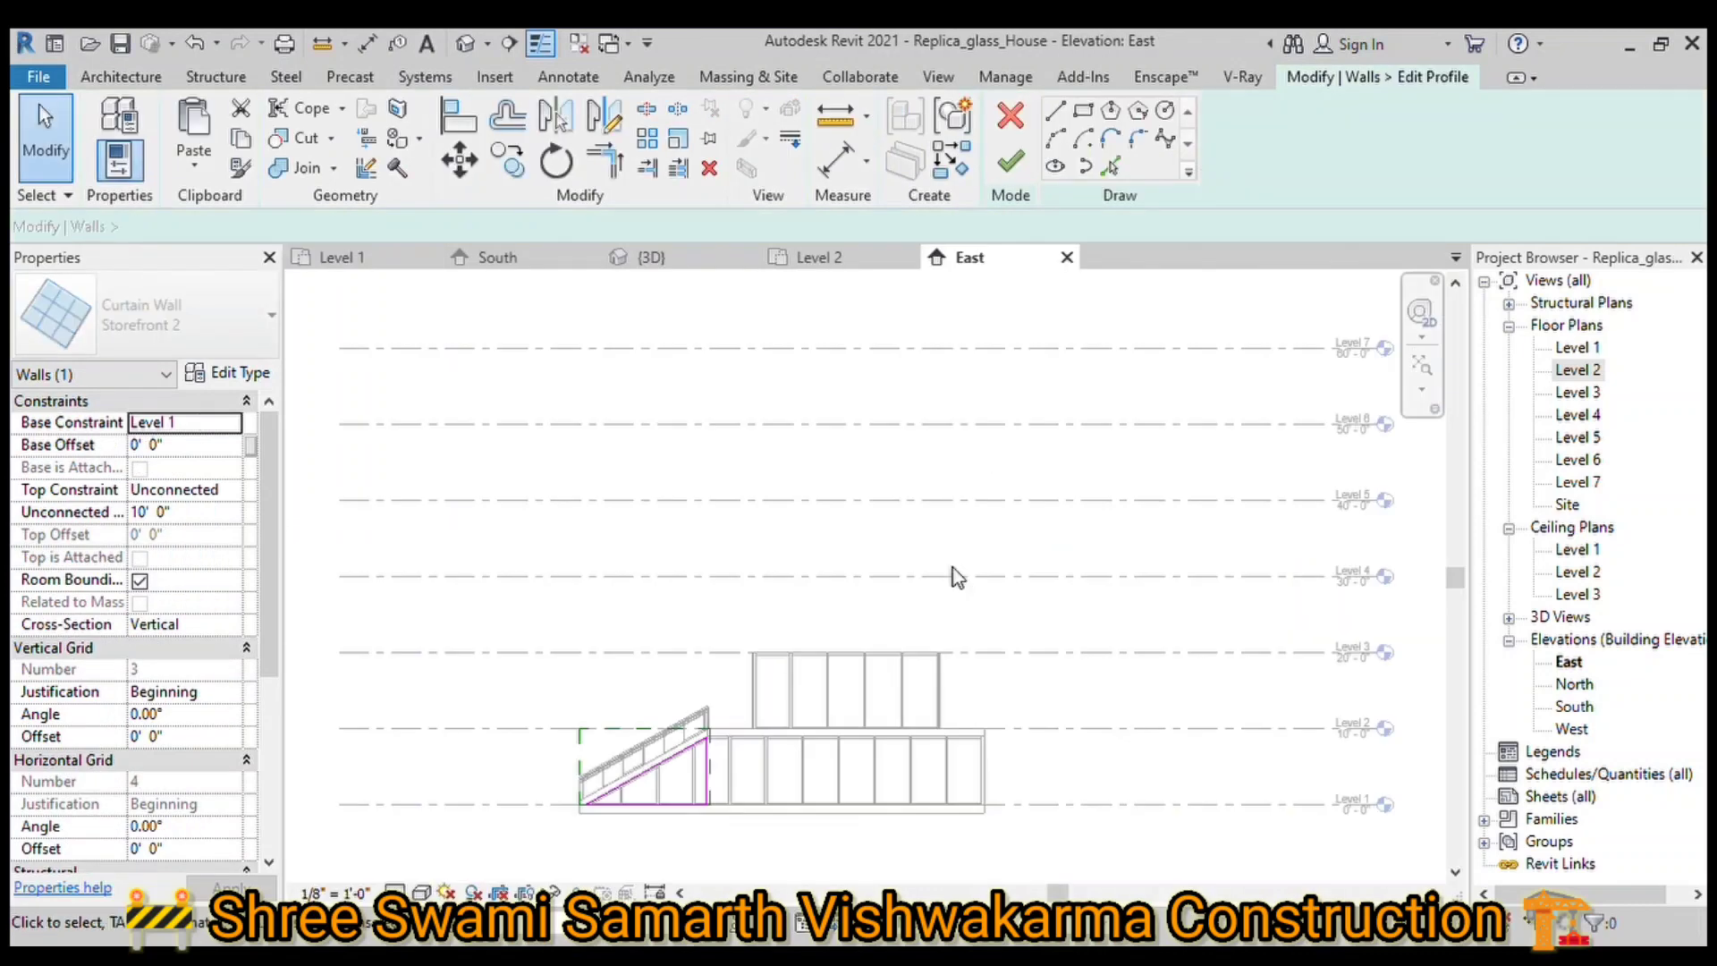
# Step: Align the wall's profile sketch line with the stair and view it squarely from the left
pyautogui.hotkey('ctrl', 'Tab')
pyautogui.hotkey('ctrl', 'Tab')
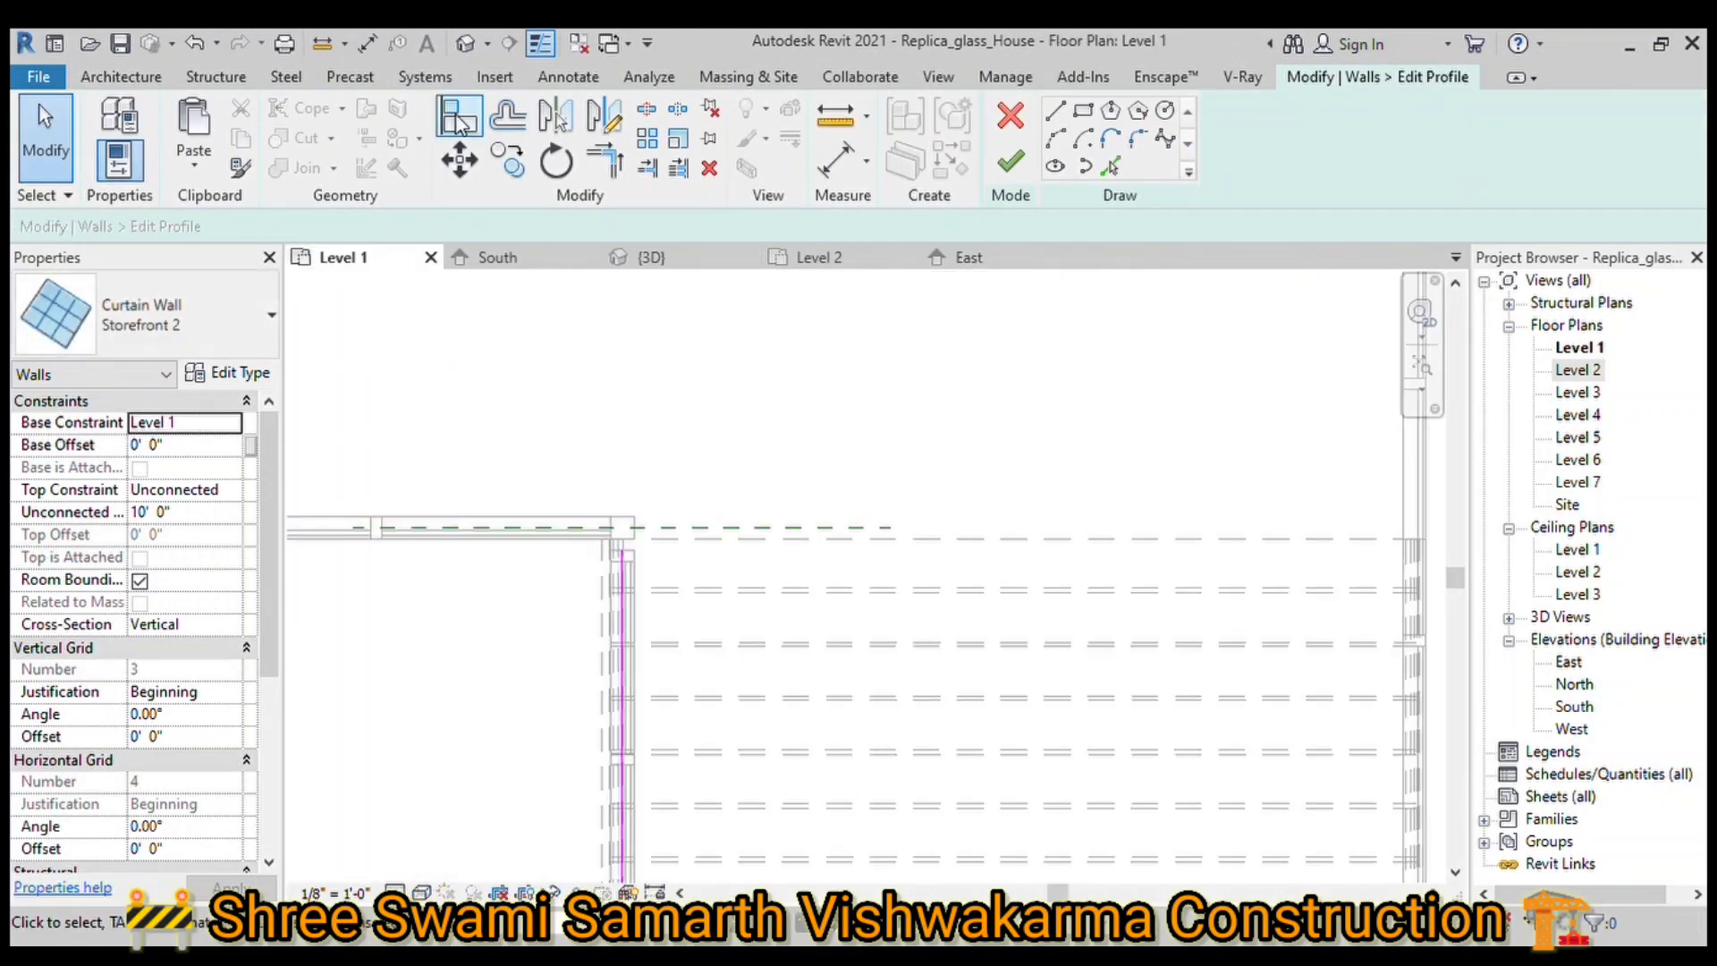
pyautogui.click(460, 121)
pyautogui.click(621, 745)
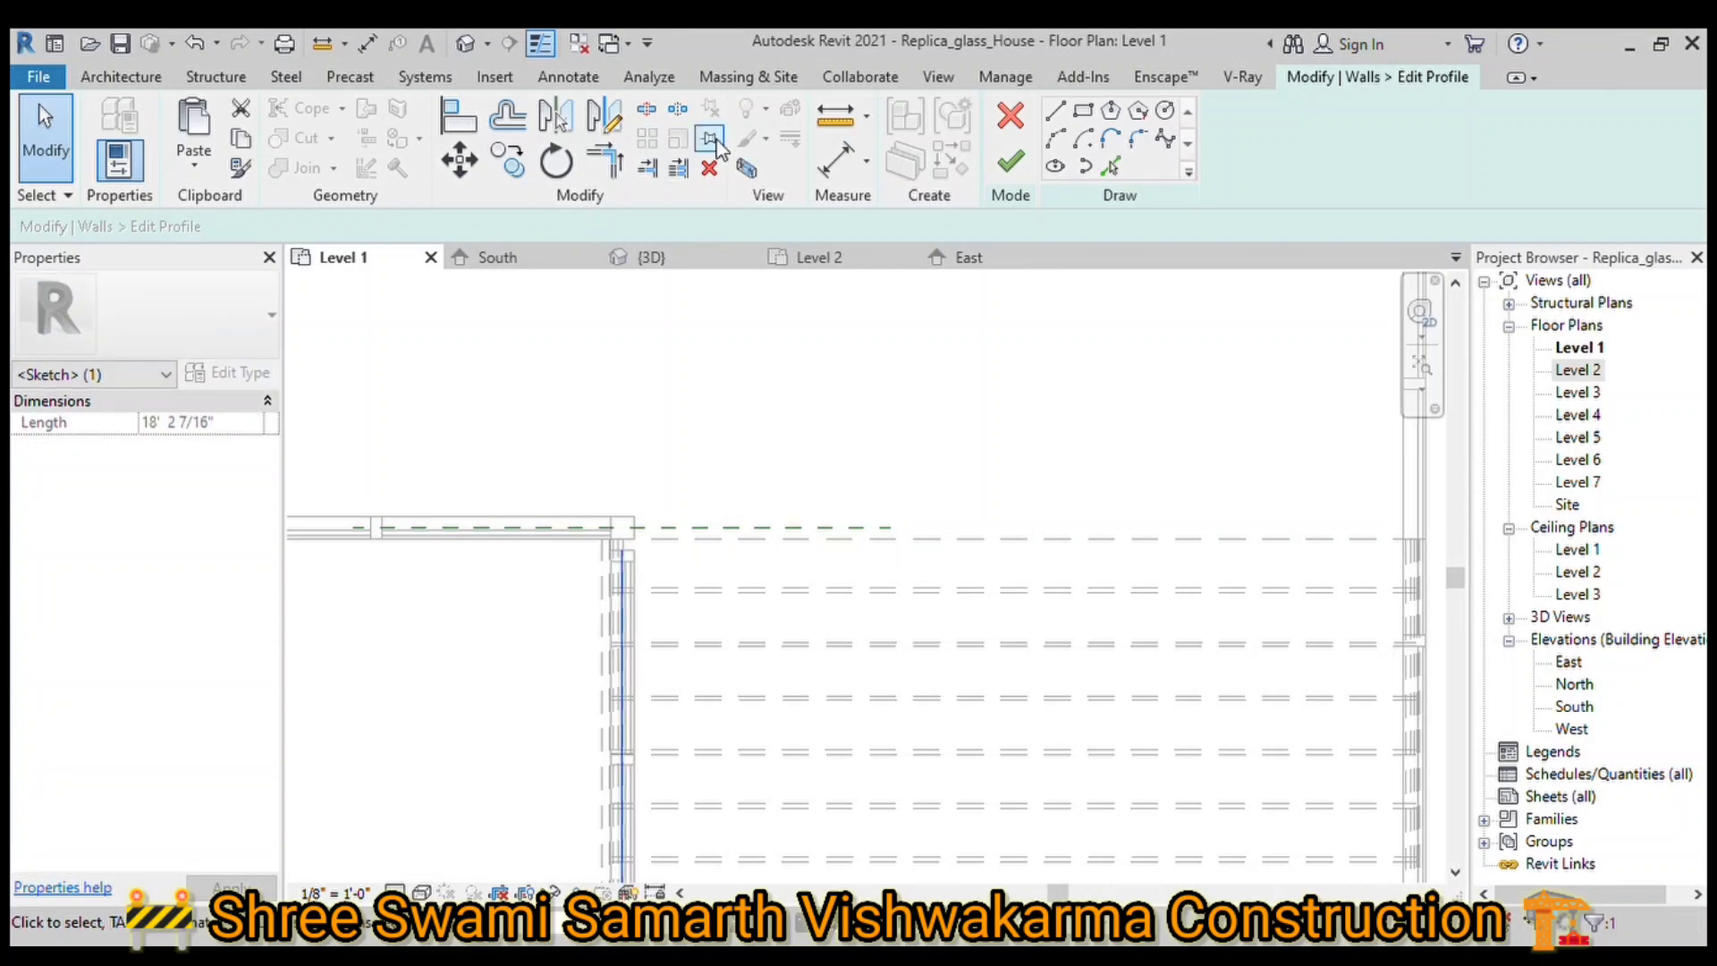
pyautogui.click(698, 259)
pyautogui.click(1356, 370)
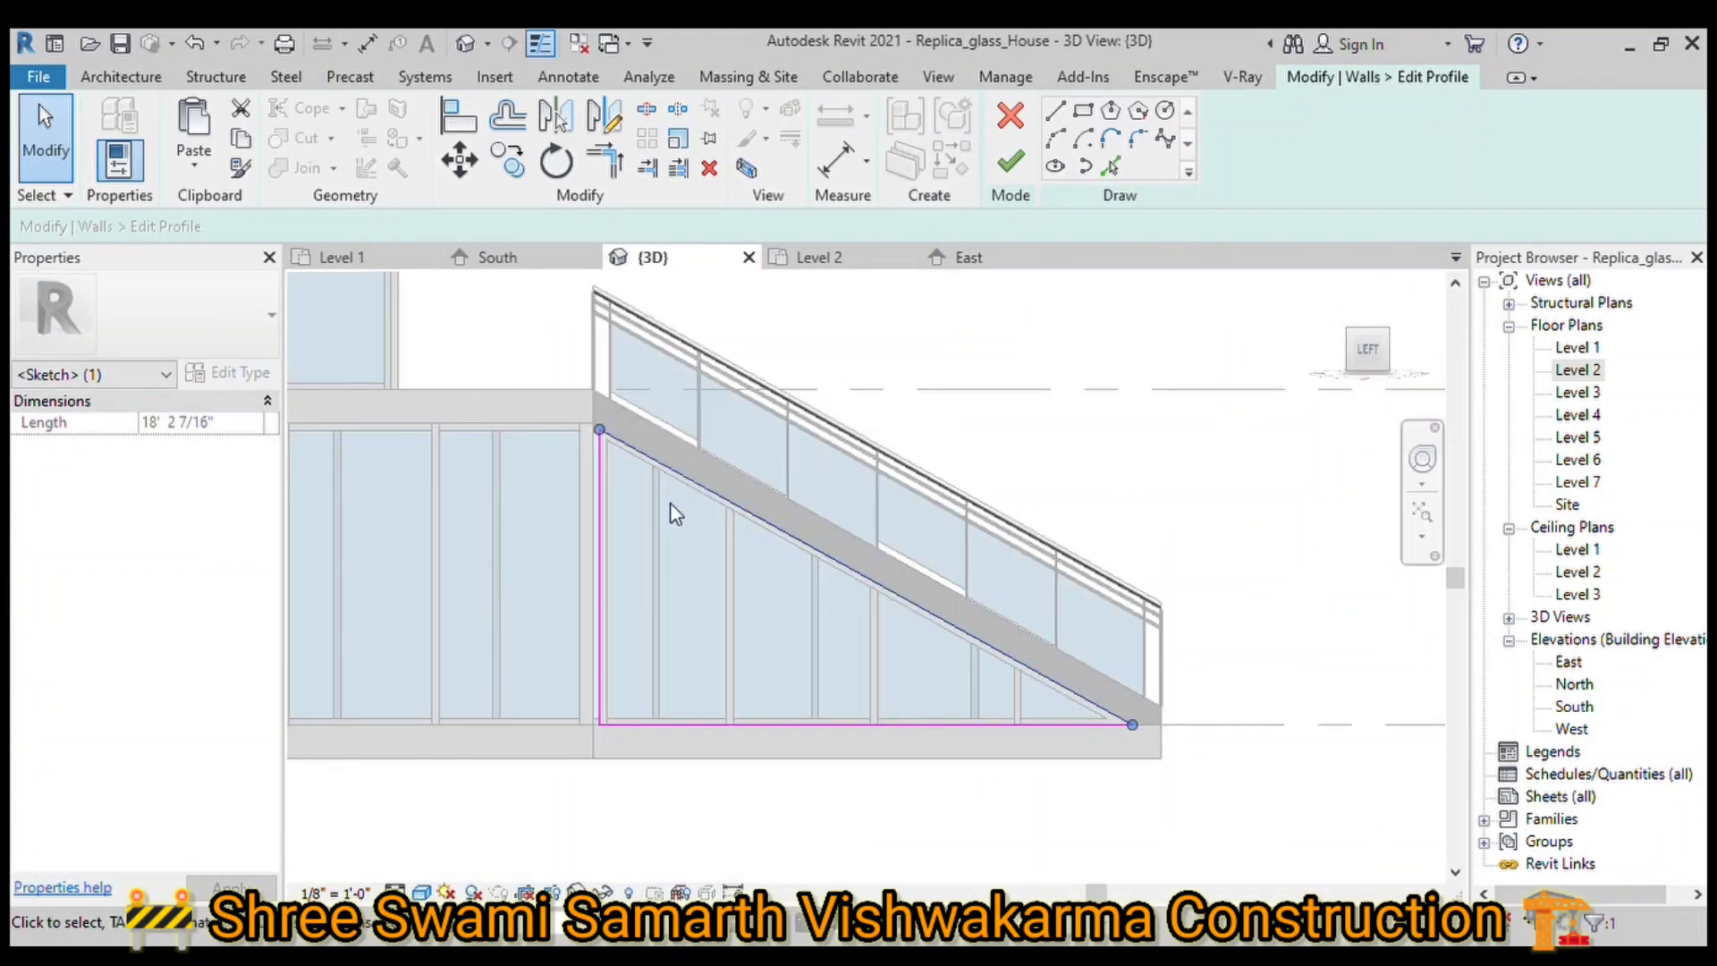
pyautogui.scroll(2, 653, 519)
pyautogui.scroll(2, 661, 517)
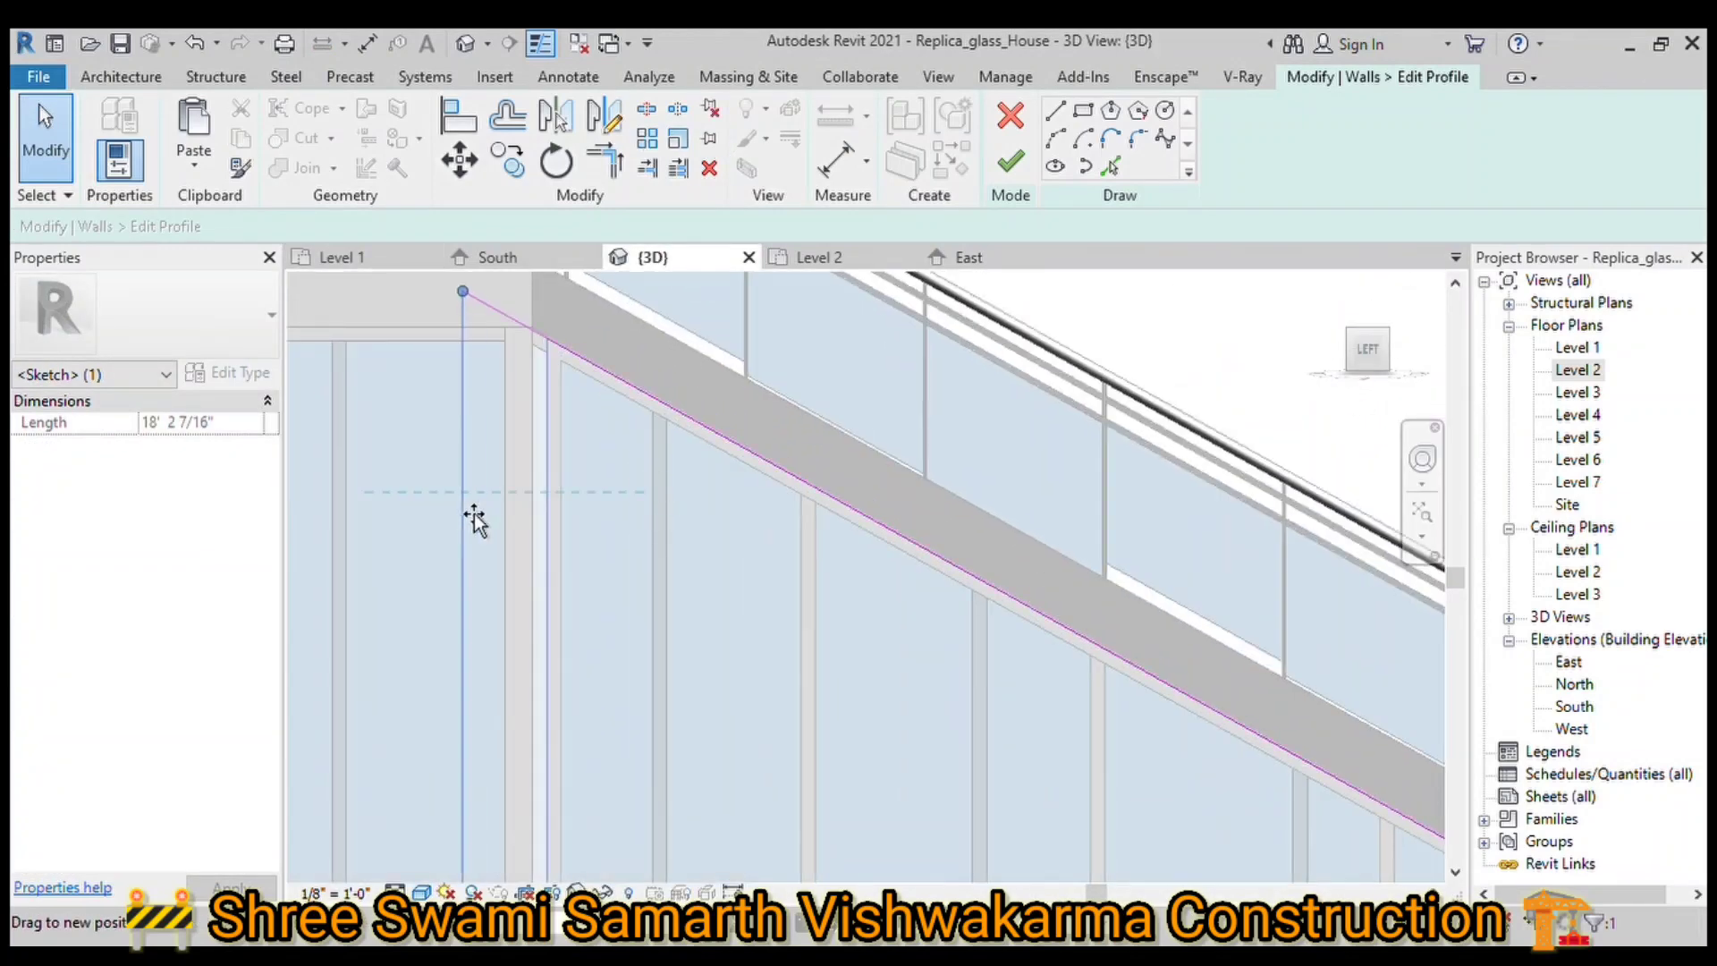
# Step: Drag the profile's vertical edge to where the stair starts and finish the triangular profile
pyautogui.moveTo(474, 519); pyautogui.dragTo(556, 529)
pyautogui.scroll(-2, 556, 529)
pyautogui.scroll(-1, 690, 540)
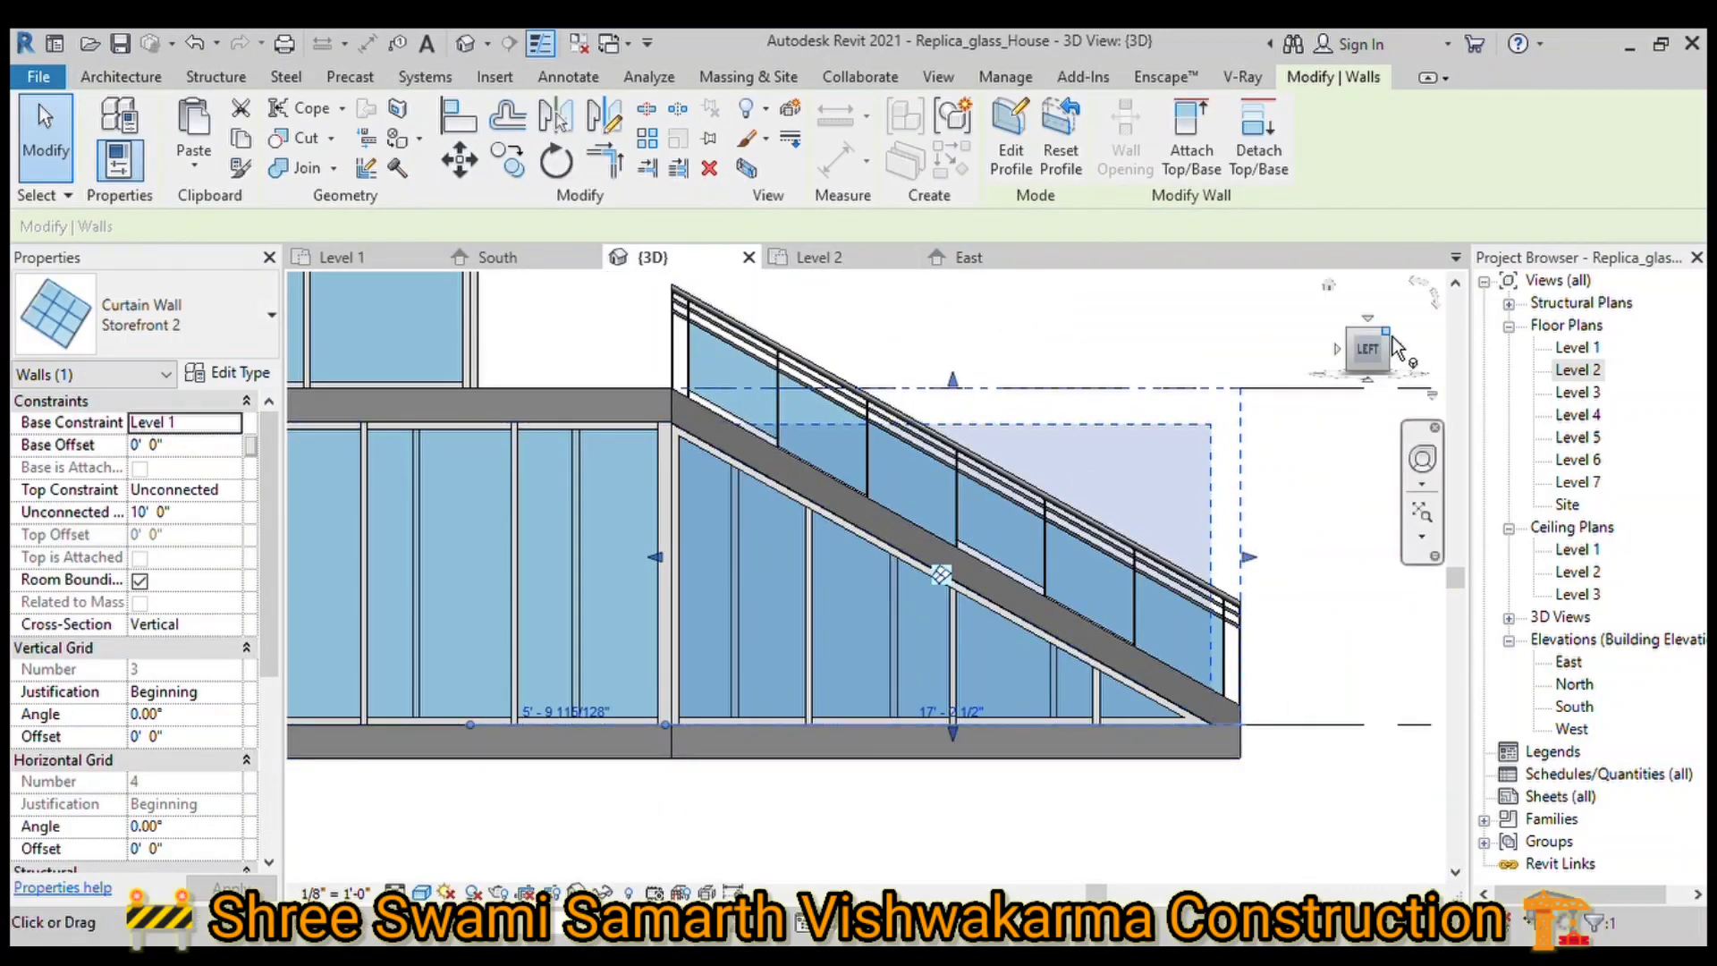
pyautogui.click(1393, 336)
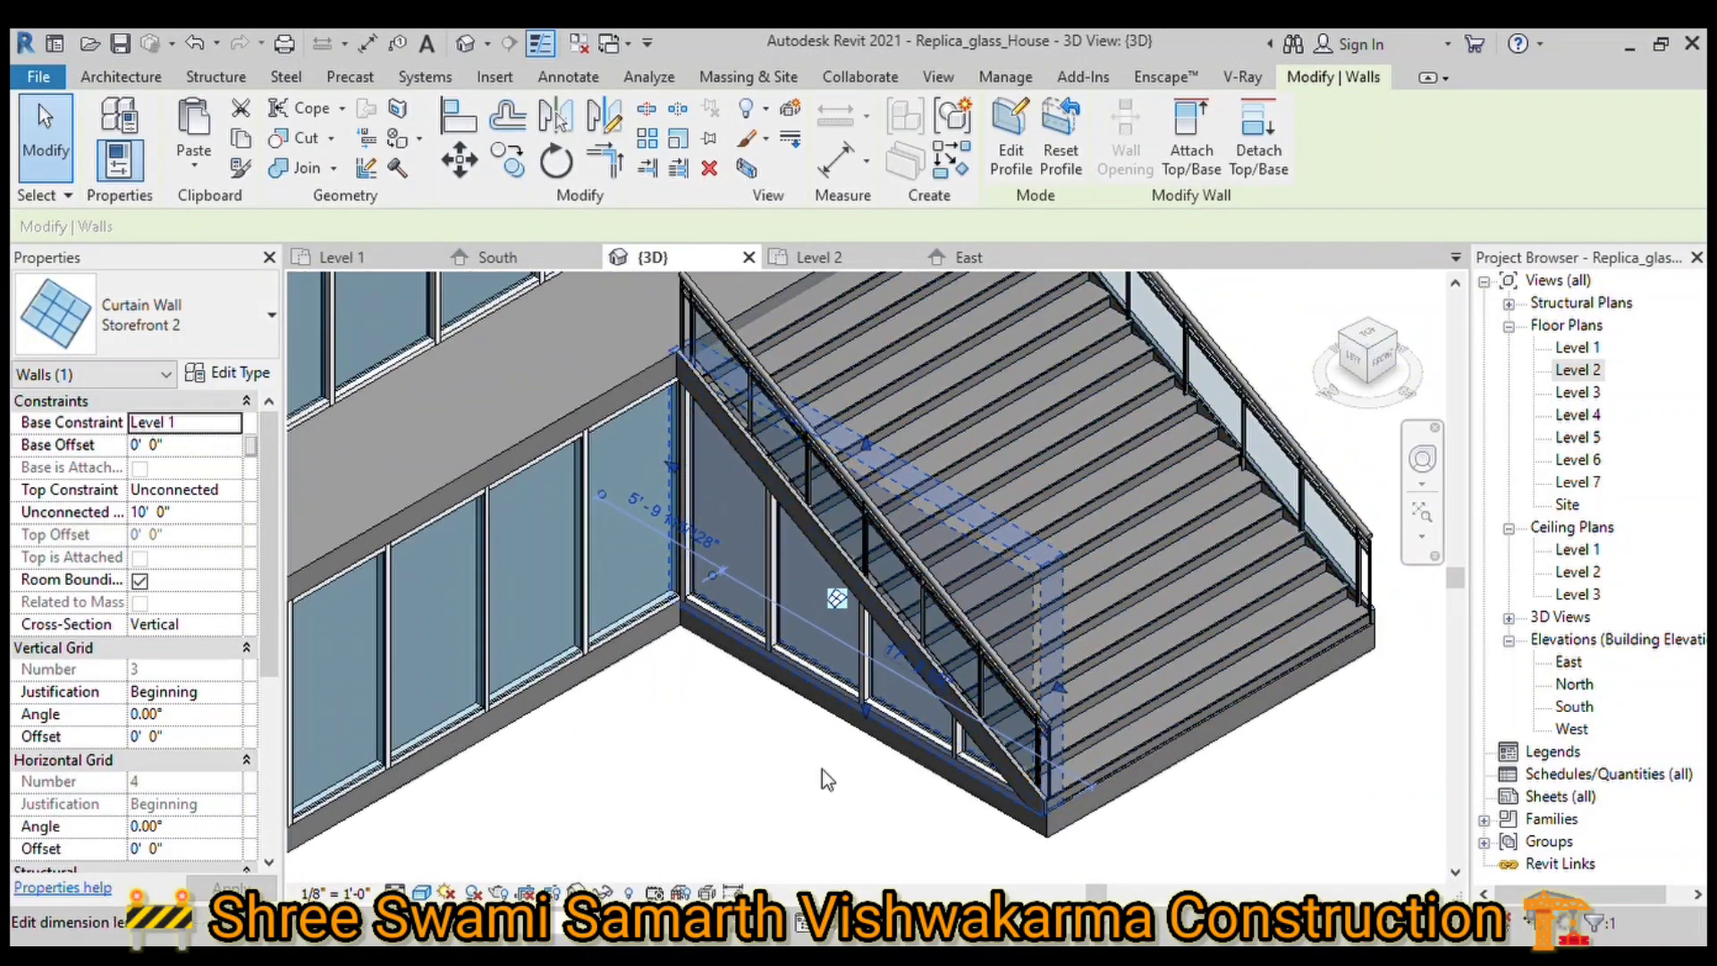
pyautogui.press('Escape')
pyautogui.scroll(2, 817, 517)
pyautogui.scroll(1, 812, 764)
pyautogui.scroll(1, 809, 751)
# Step: Review the stair and stair-side wall in Level 1, then return to the Level 2 plan
pyautogui.click(342, 257)
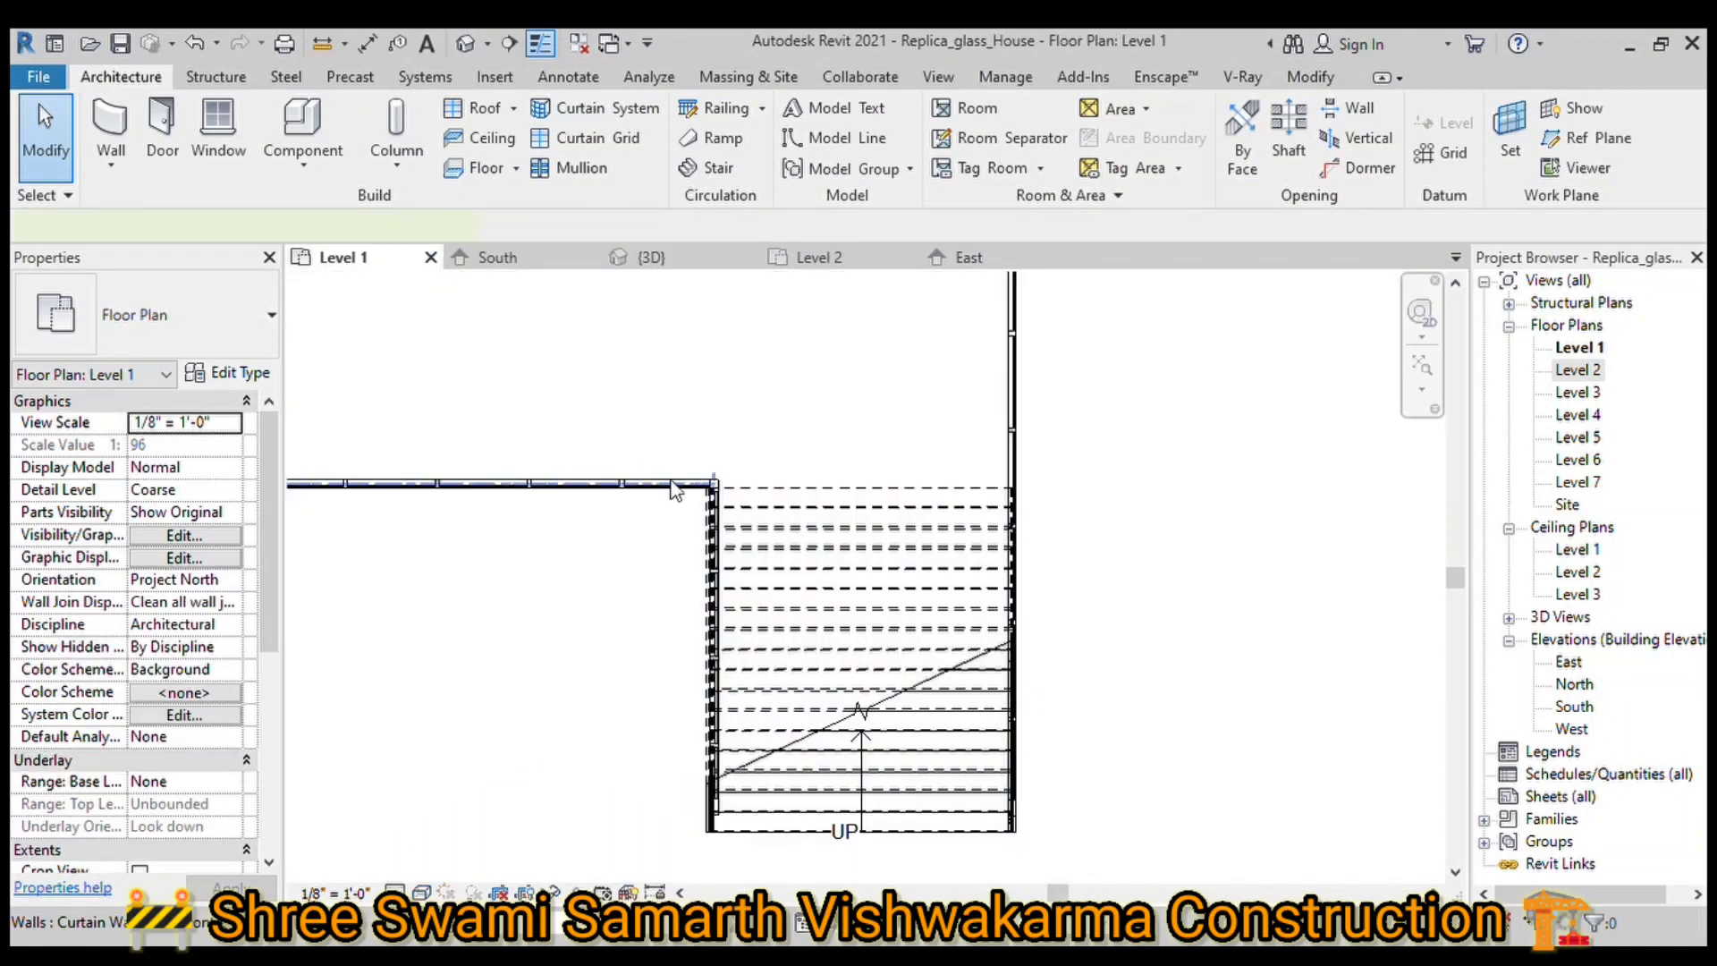
pyautogui.scroll(3, 732, 502)
pyautogui.click(690, 501)
pyautogui.click(666, 465)
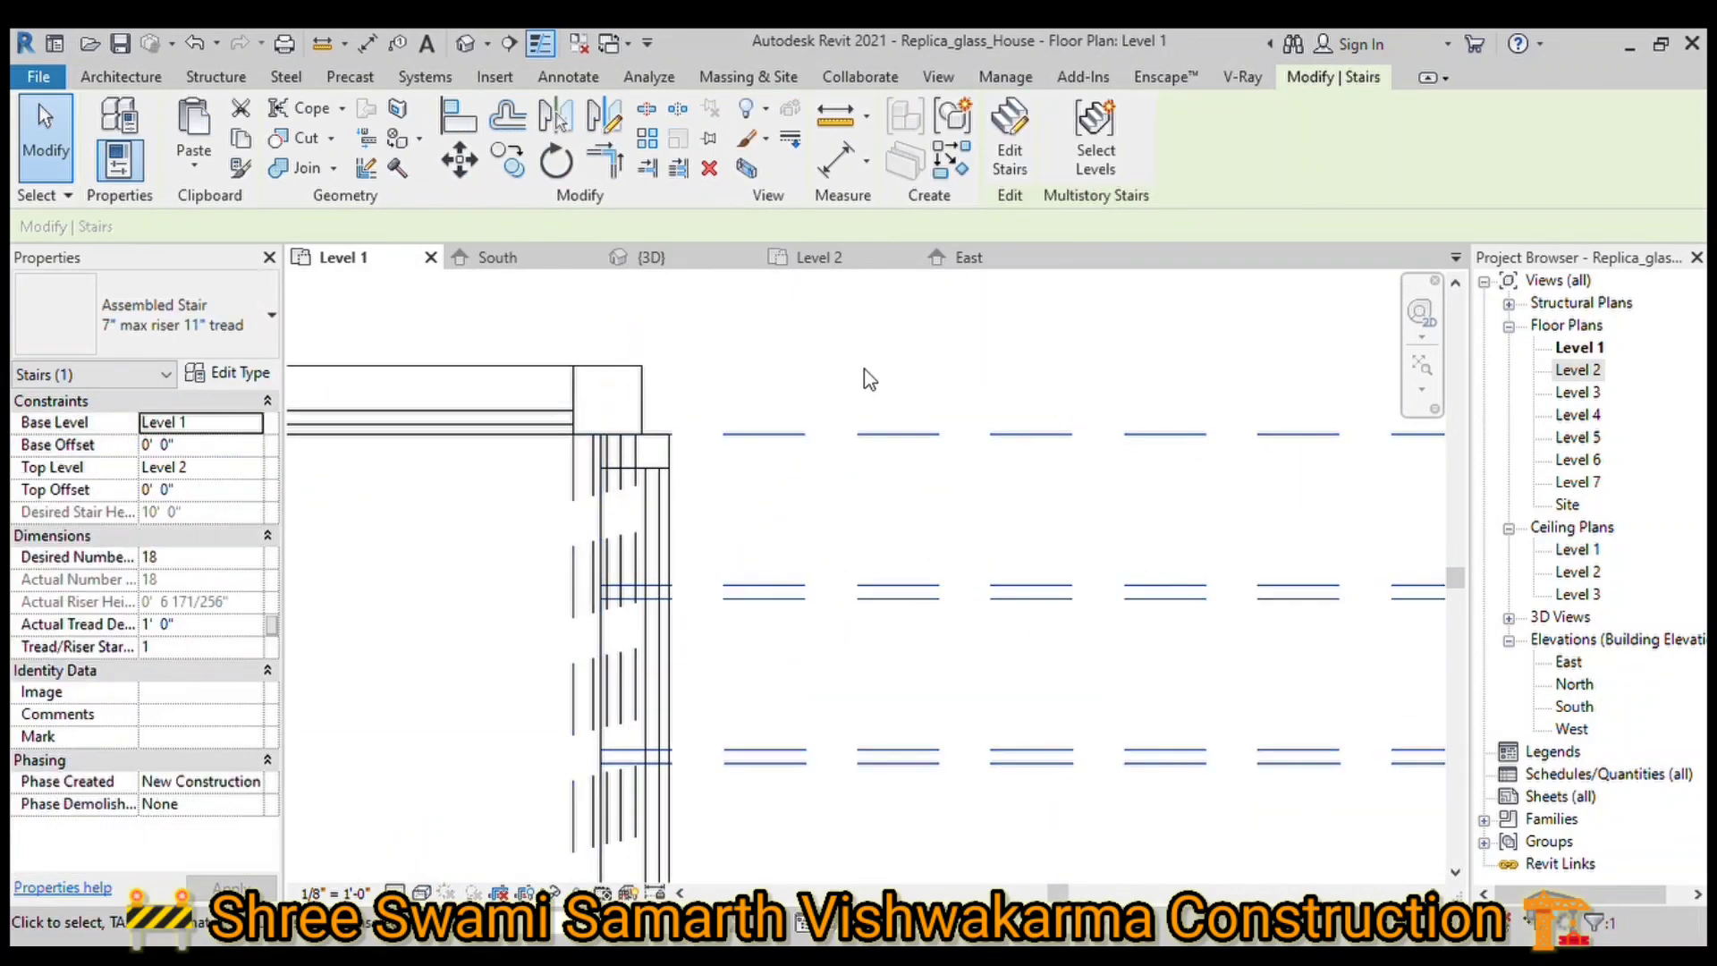
pyautogui.press('Escape')
pyautogui.press('z')
pyautogui.press('f')
pyautogui.click(430, 257)
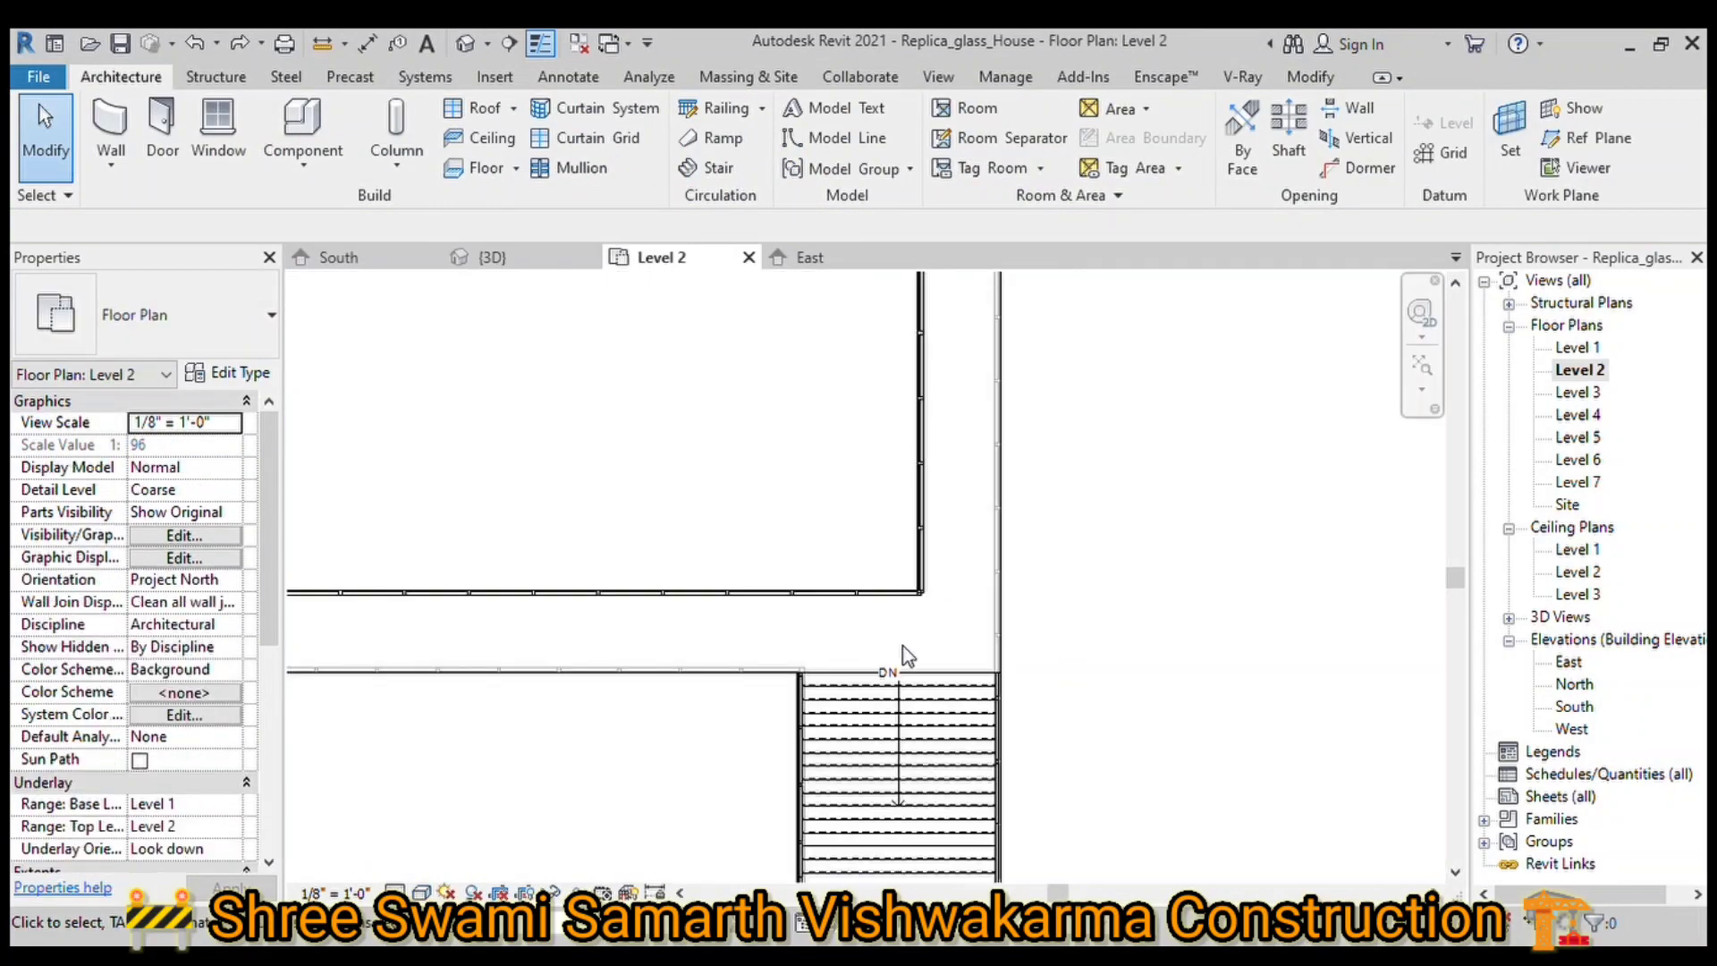
# Step: Edit the stair railing's path, adding a line from the stair corner to the floor's far corner
pyautogui.moveTo(429, 653); pyautogui.dragTo(850, 689, button='middle')
pyautogui.click(1226, 698)
pyautogui.doubleClick(1230, 675)
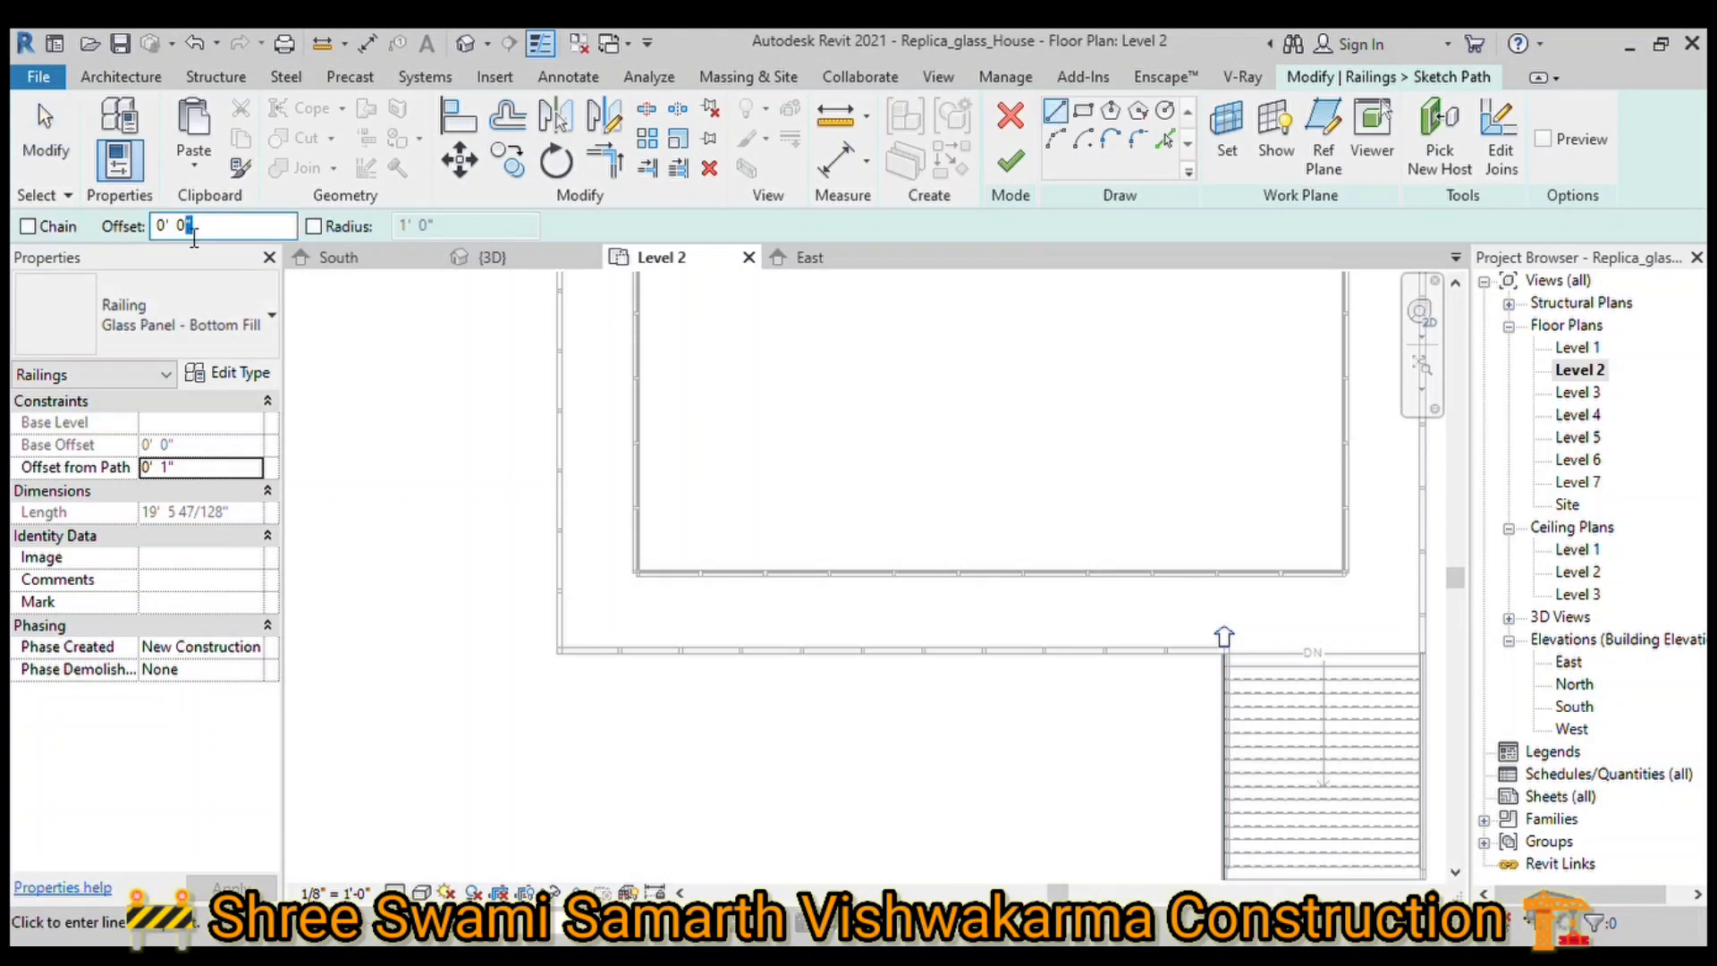
pyautogui.scroll(3, 1242, 684)
pyautogui.click(1218, 631)
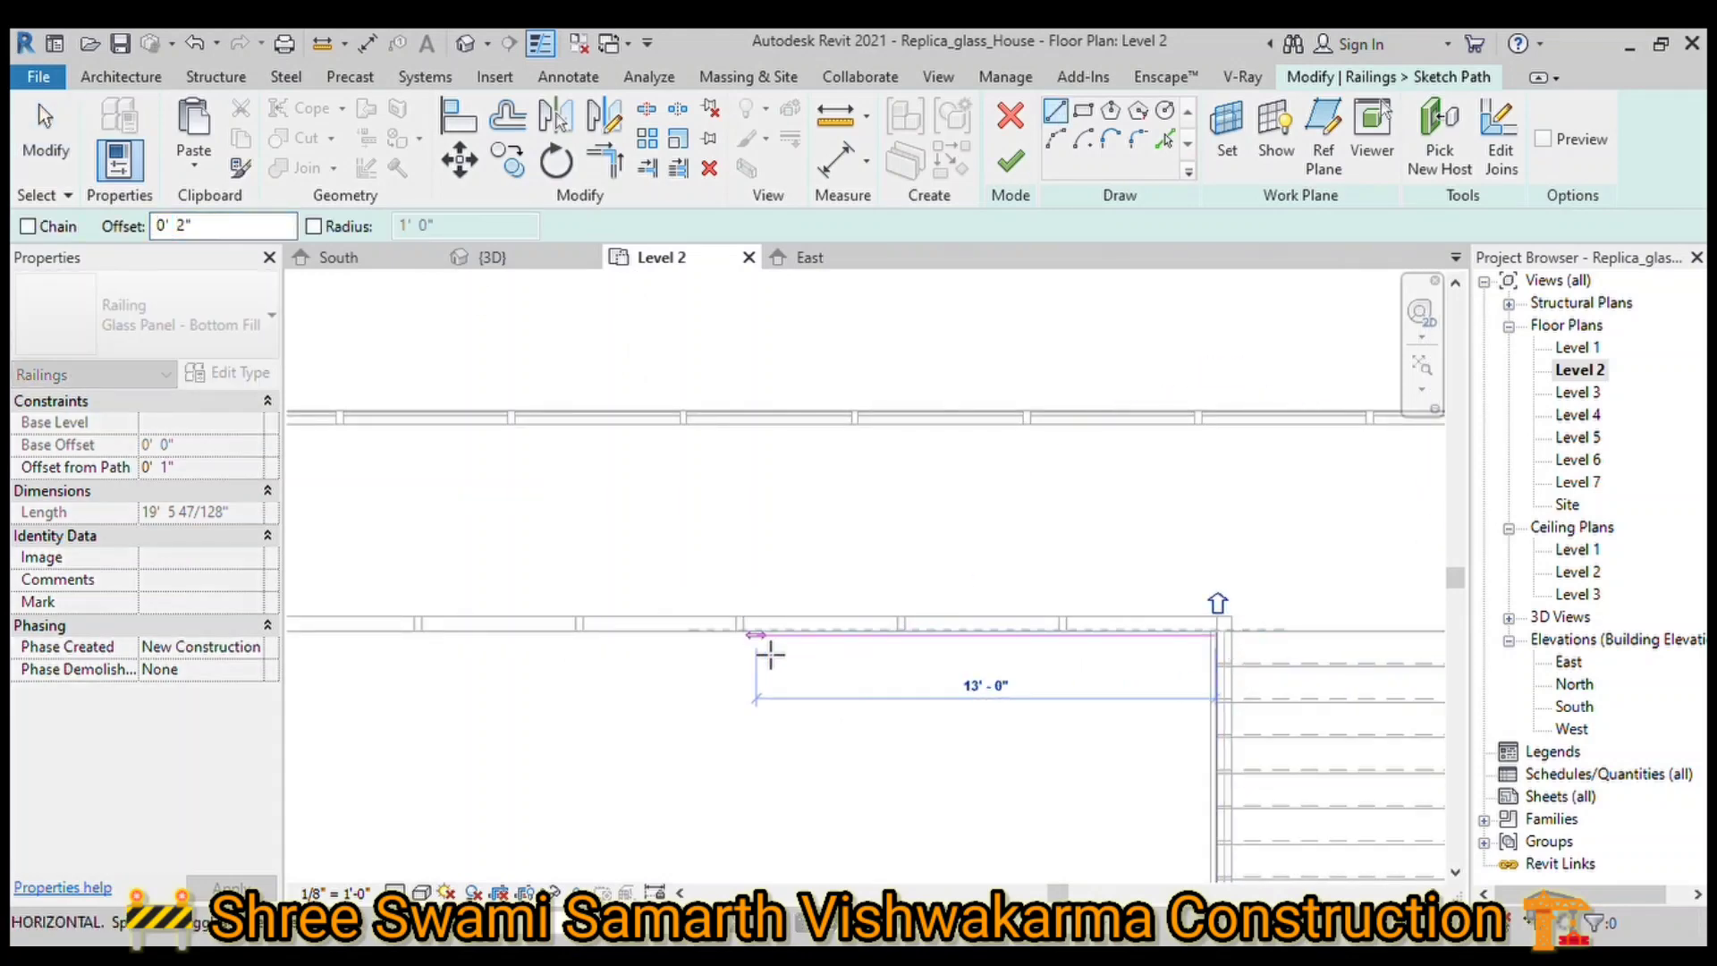
pyautogui.moveTo(1307, 555); pyautogui.dragTo(526, 591, button='middle')
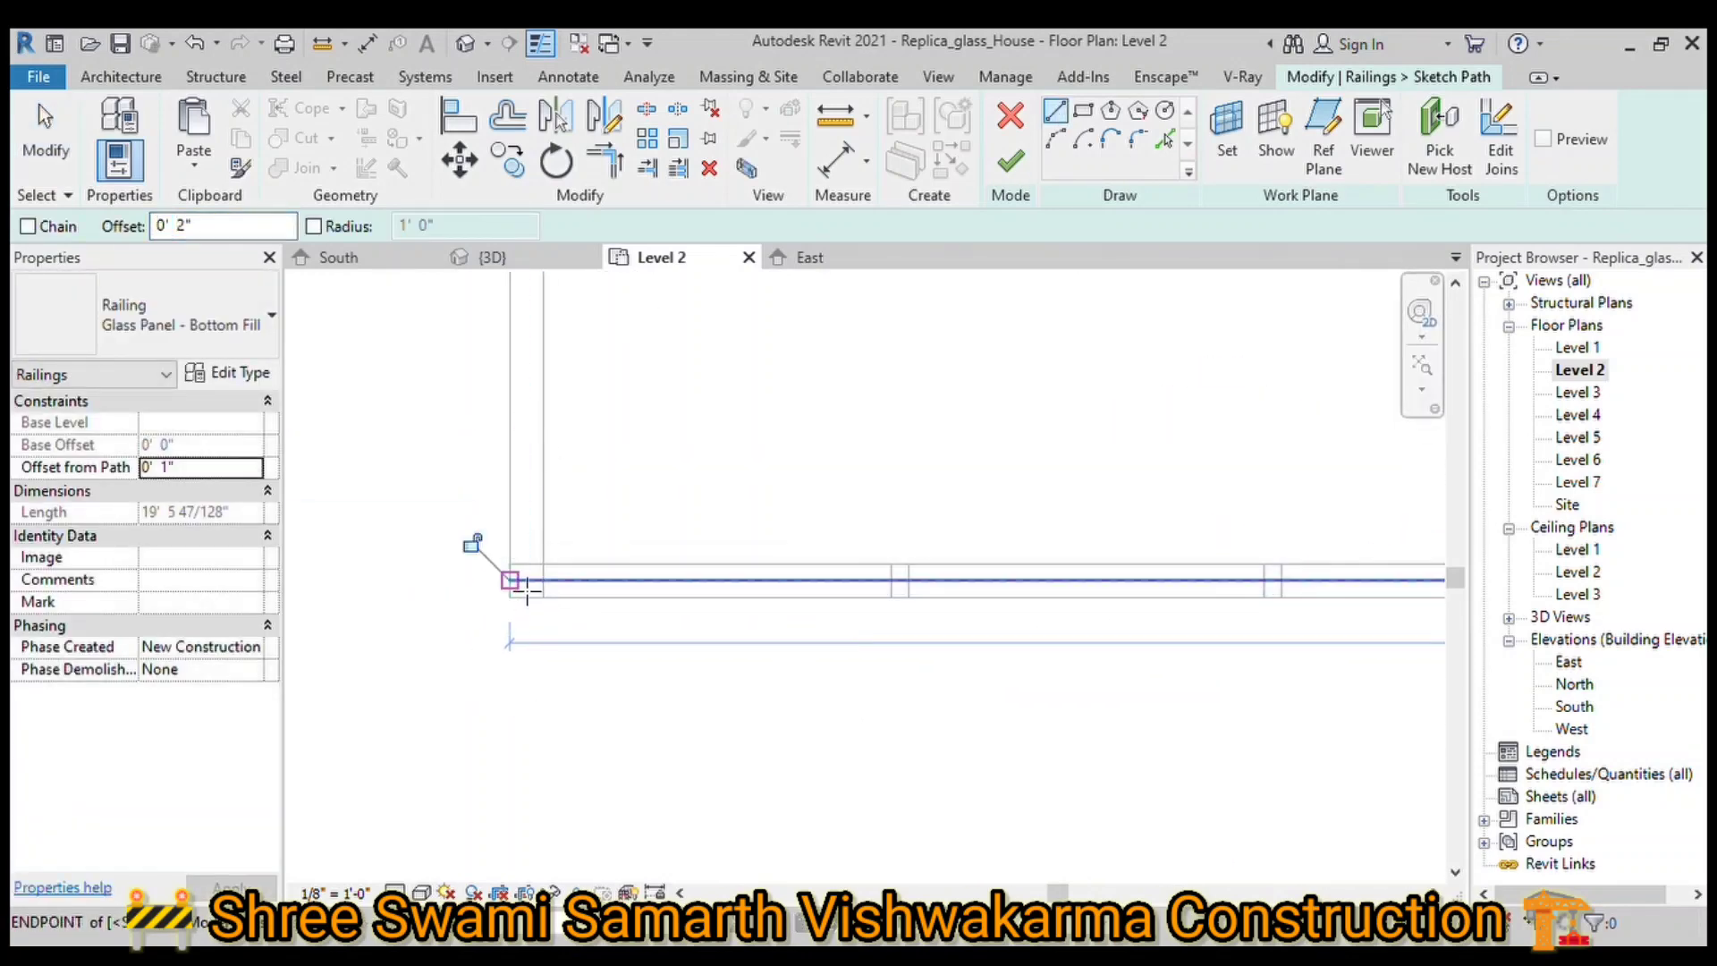
pyautogui.click(510, 580)
# Step: Continue the railing with another segment to the next floor corner
pyautogui.scroll(-3, 537, 697)
pyautogui.scroll(-4, 555, 710)
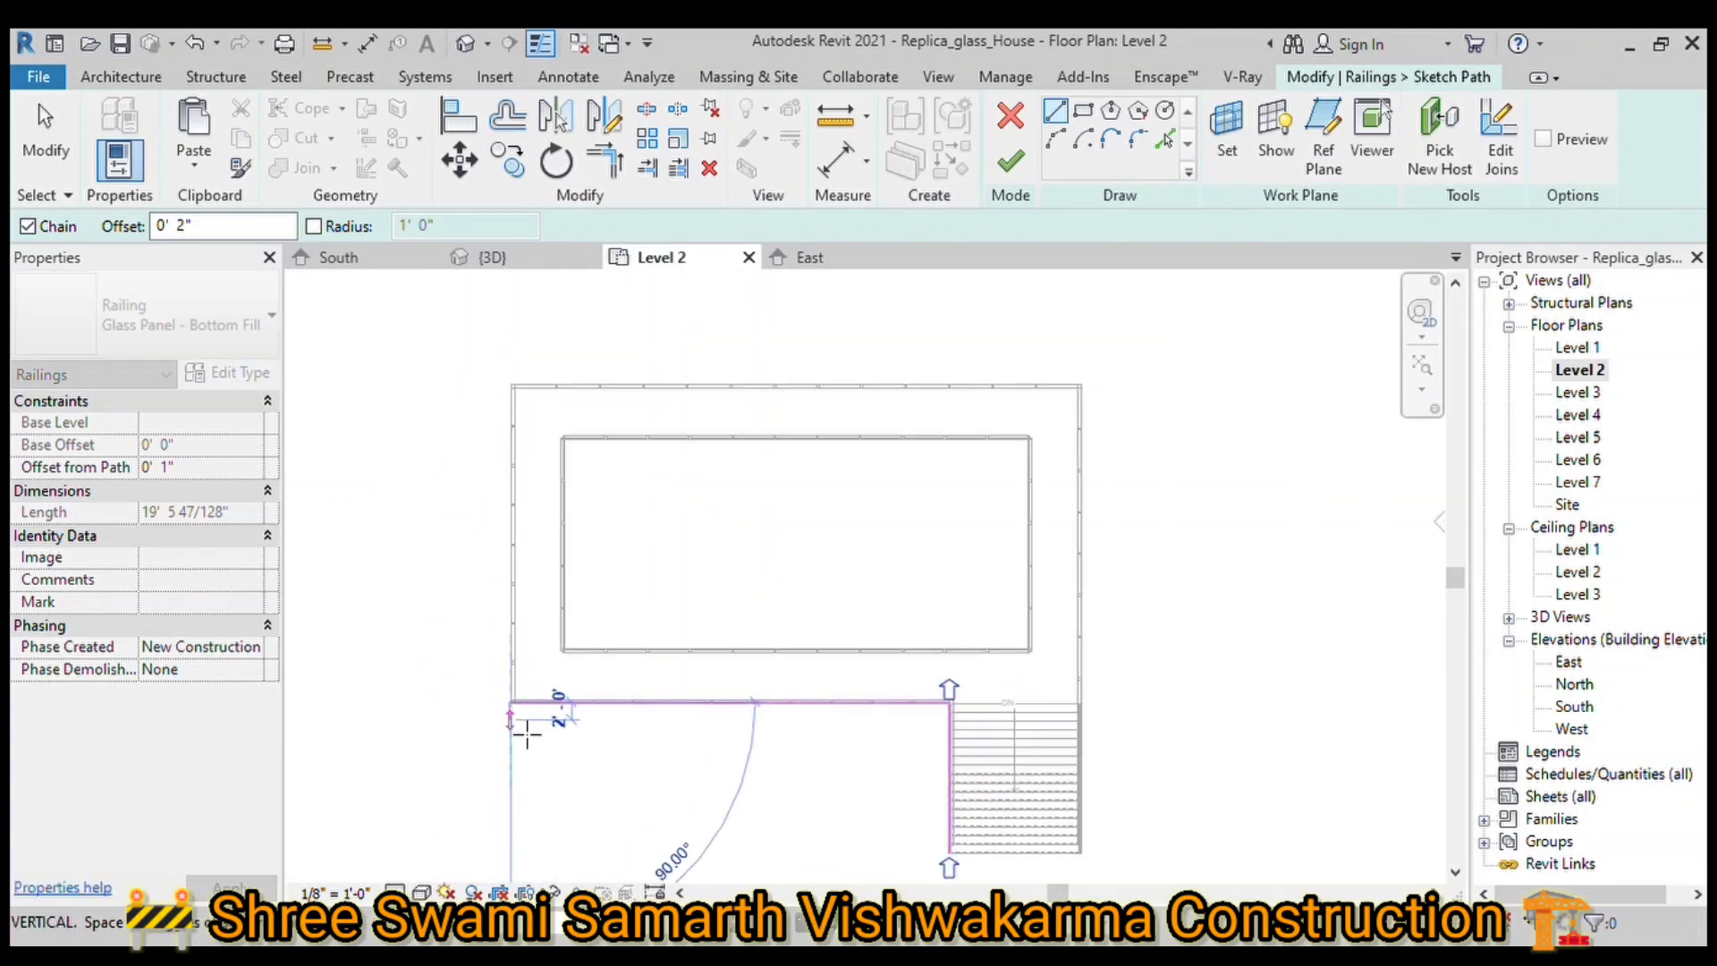
pyautogui.scroll(6, 535, 532)
pyautogui.scroll(-3, 641, 538)
pyautogui.scroll(3, 1264, 525)
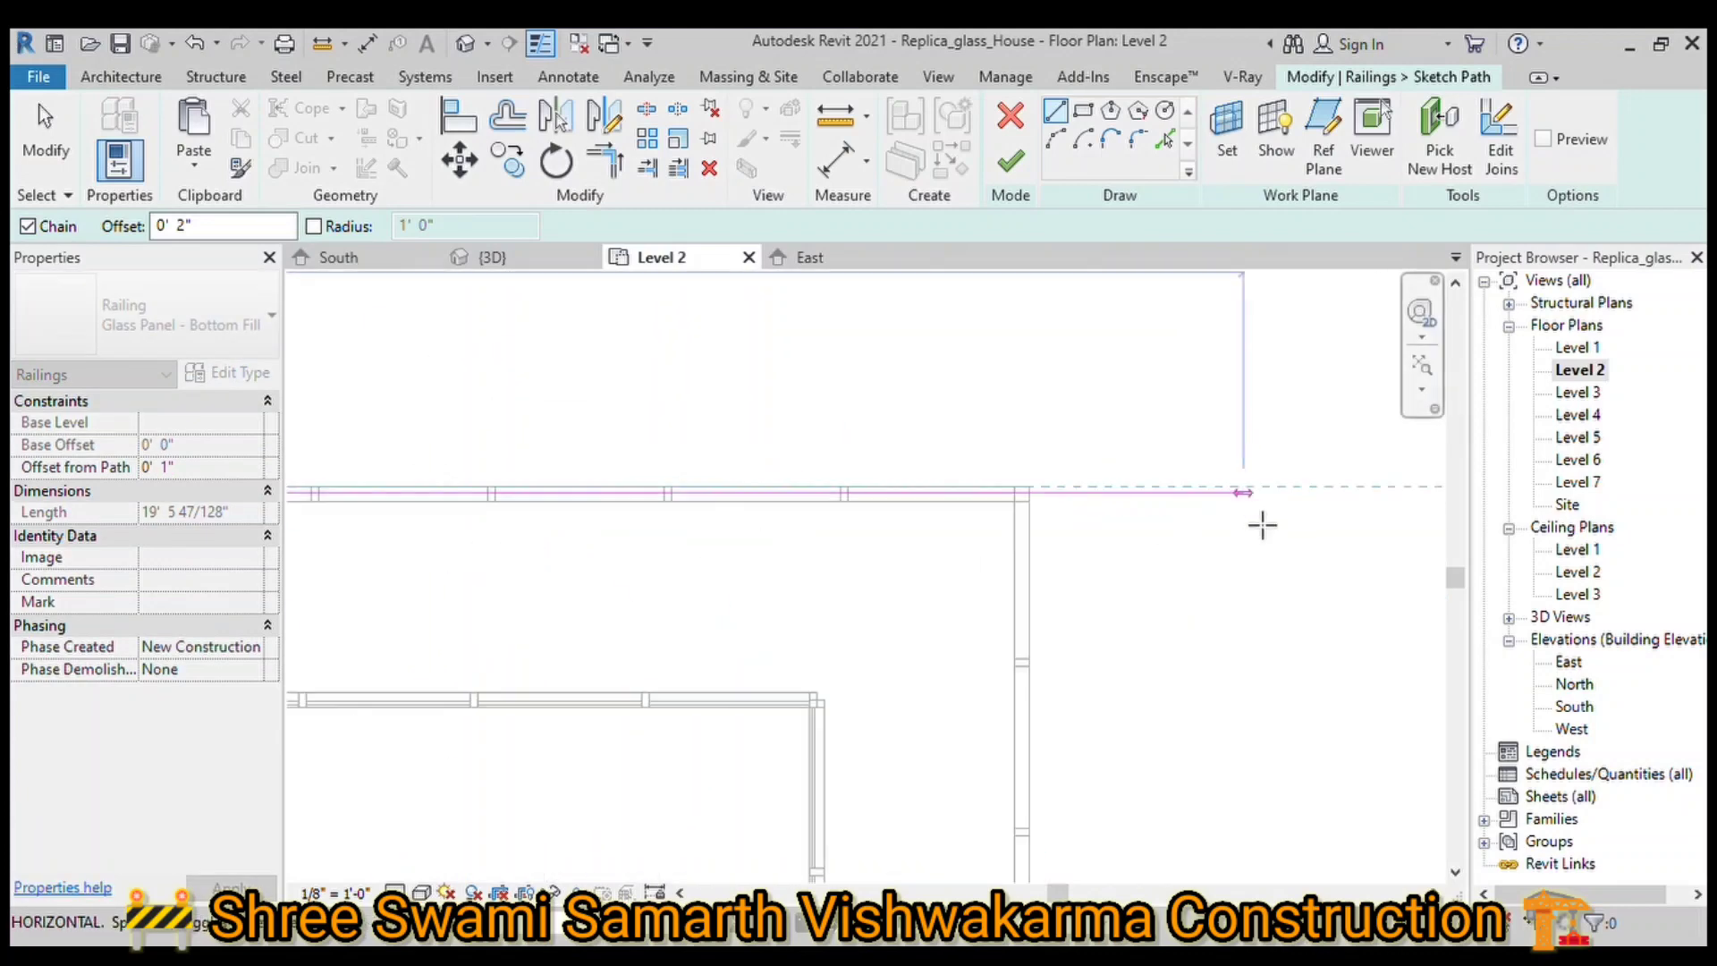
pyautogui.scroll(2, 1139, 506)
pyautogui.click(1013, 484)
pyautogui.scroll(-3, 1034, 732)
pyautogui.scroll(3, 1023, 374)
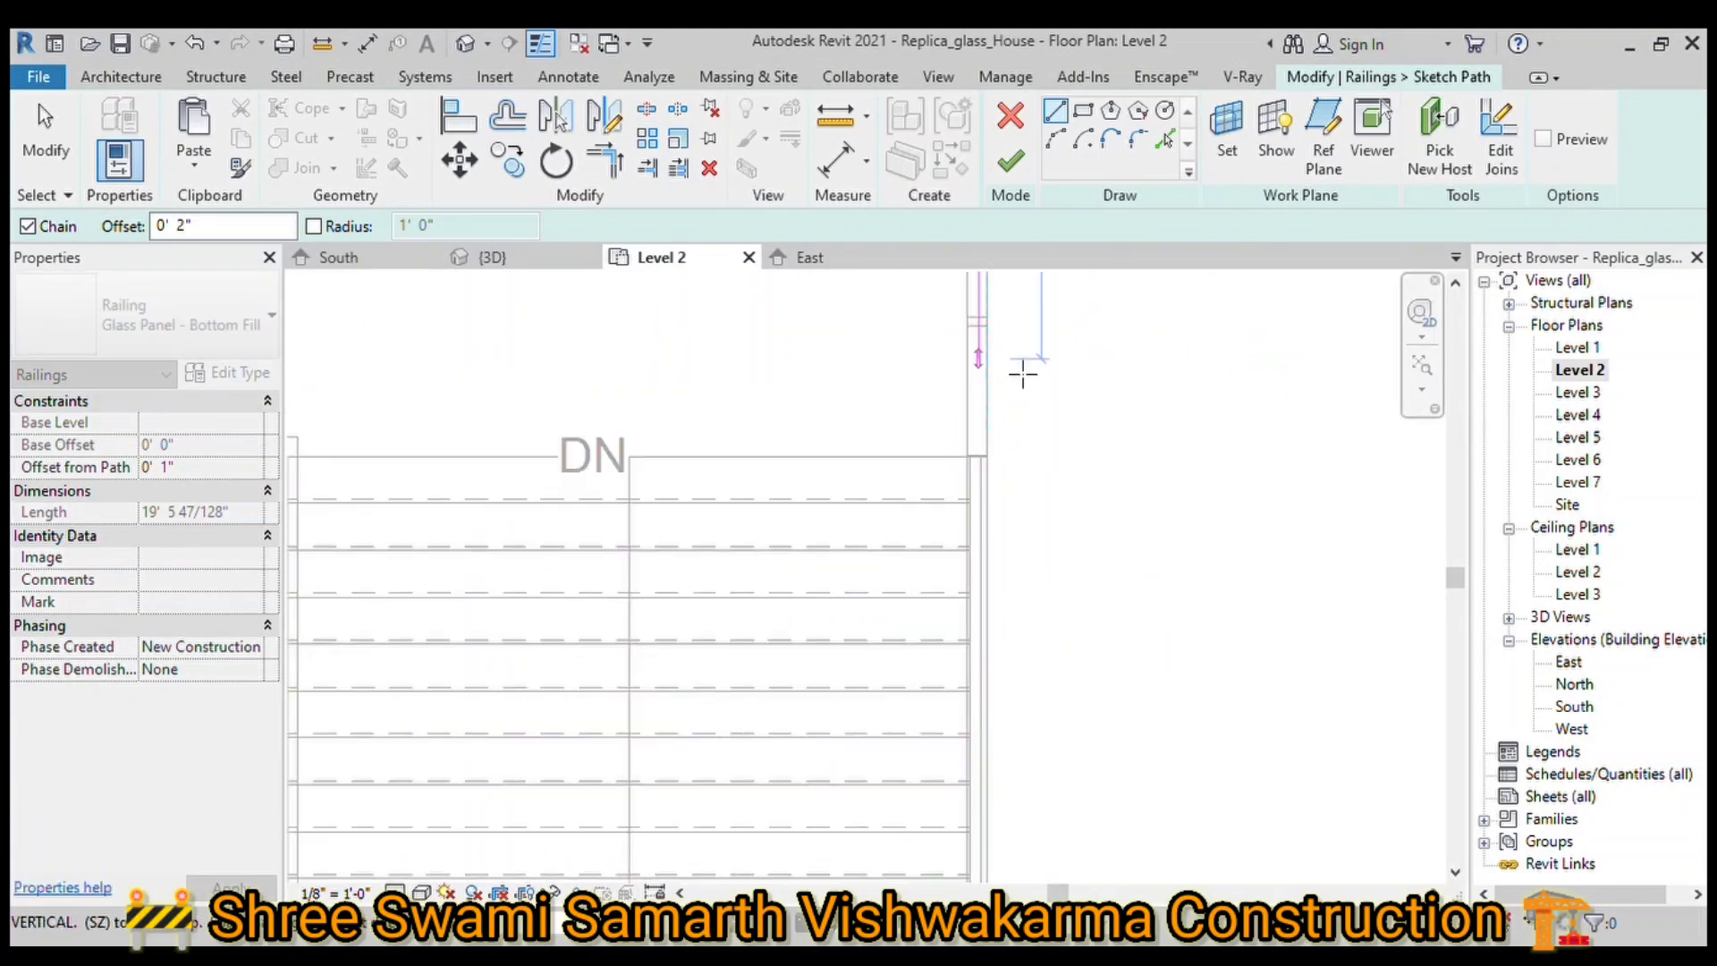
pyautogui.press('Escape')
pyautogui.press('Escape')
# Step: Trim the railing lines, finish the path, and view the Level 2 railing in 3D
pyautogui.scroll(-1, 1220, 491)
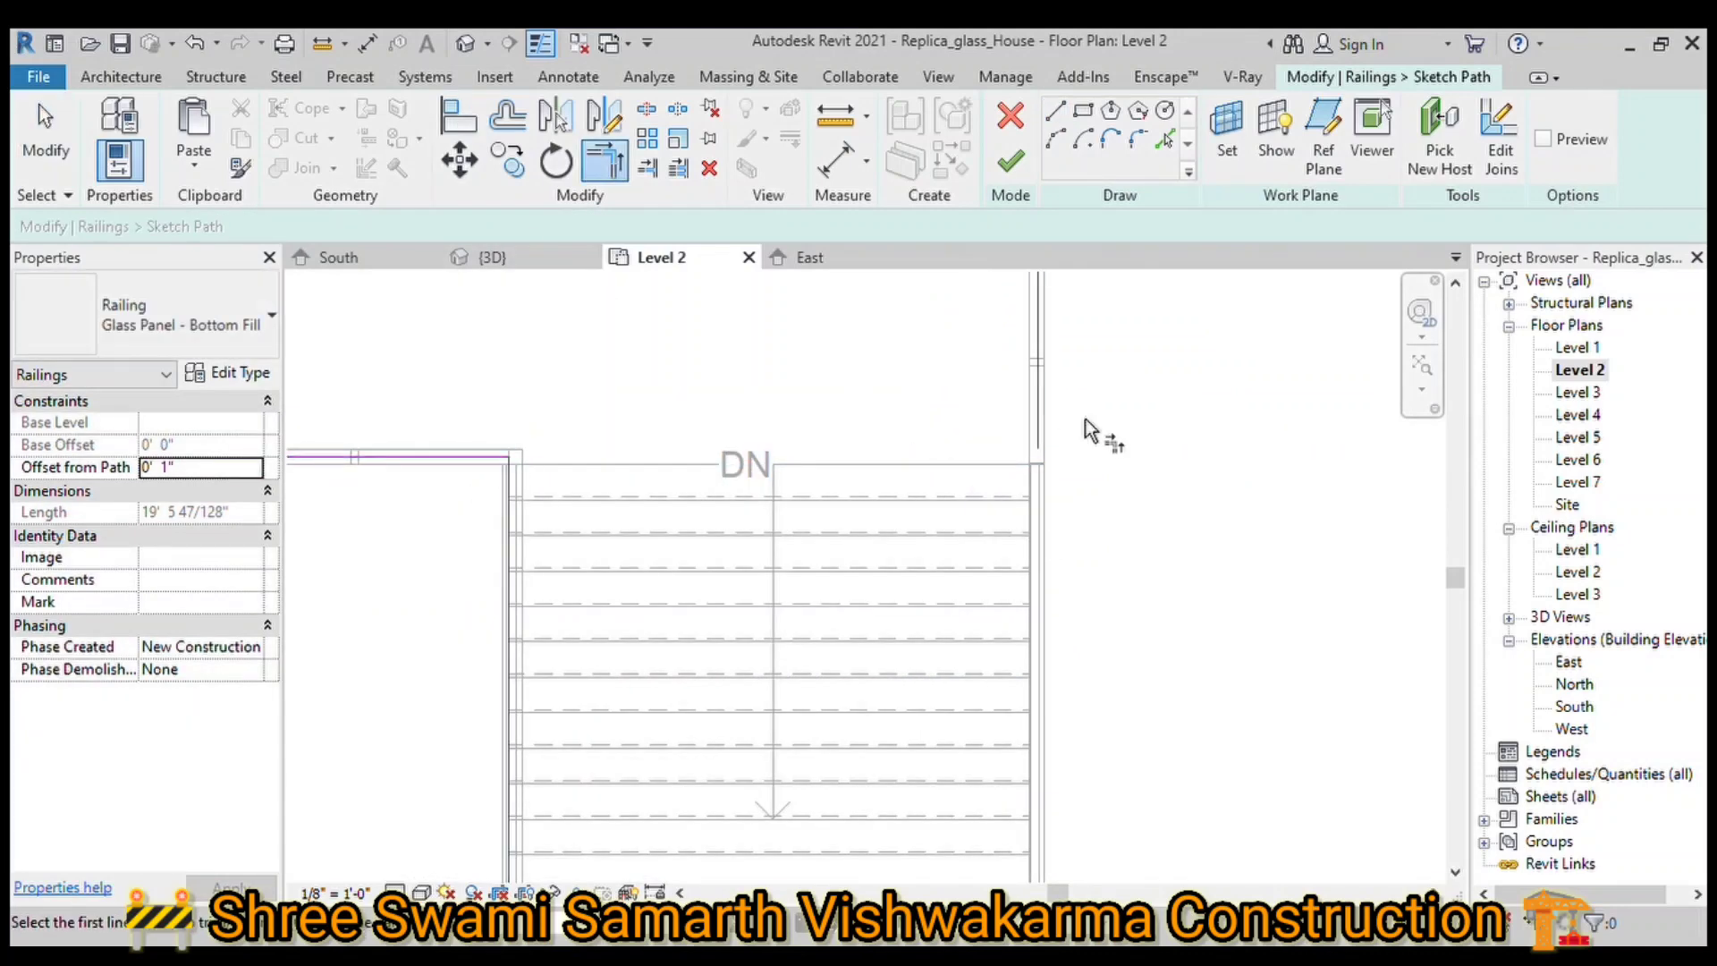
pyautogui.scroll(-3, 1303, 582)
pyautogui.scroll(3, 613, 644)
pyautogui.scroll(-2, 632, 353)
pyautogui.click(622, 358)
pyautogui.scroll(3, 1174, 293)
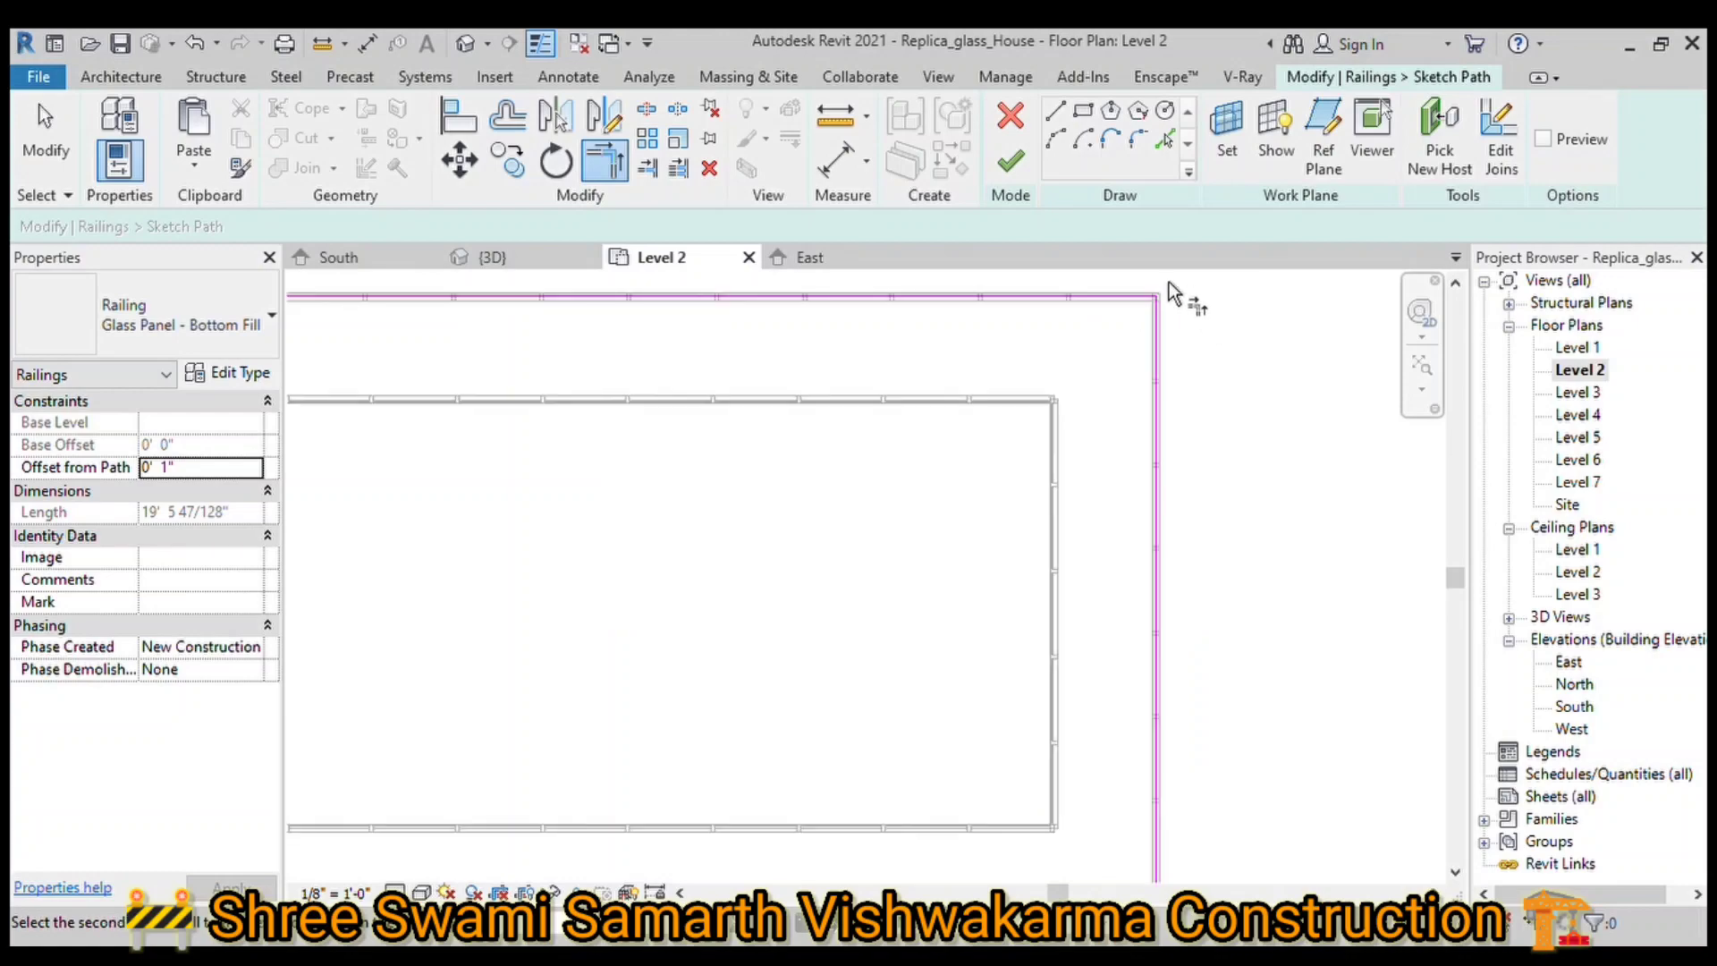
pyautogui.press('Escape')
pyautogui.scroll(-3, 1112, 682)
pyautogui.scroll(4, 965, 469)
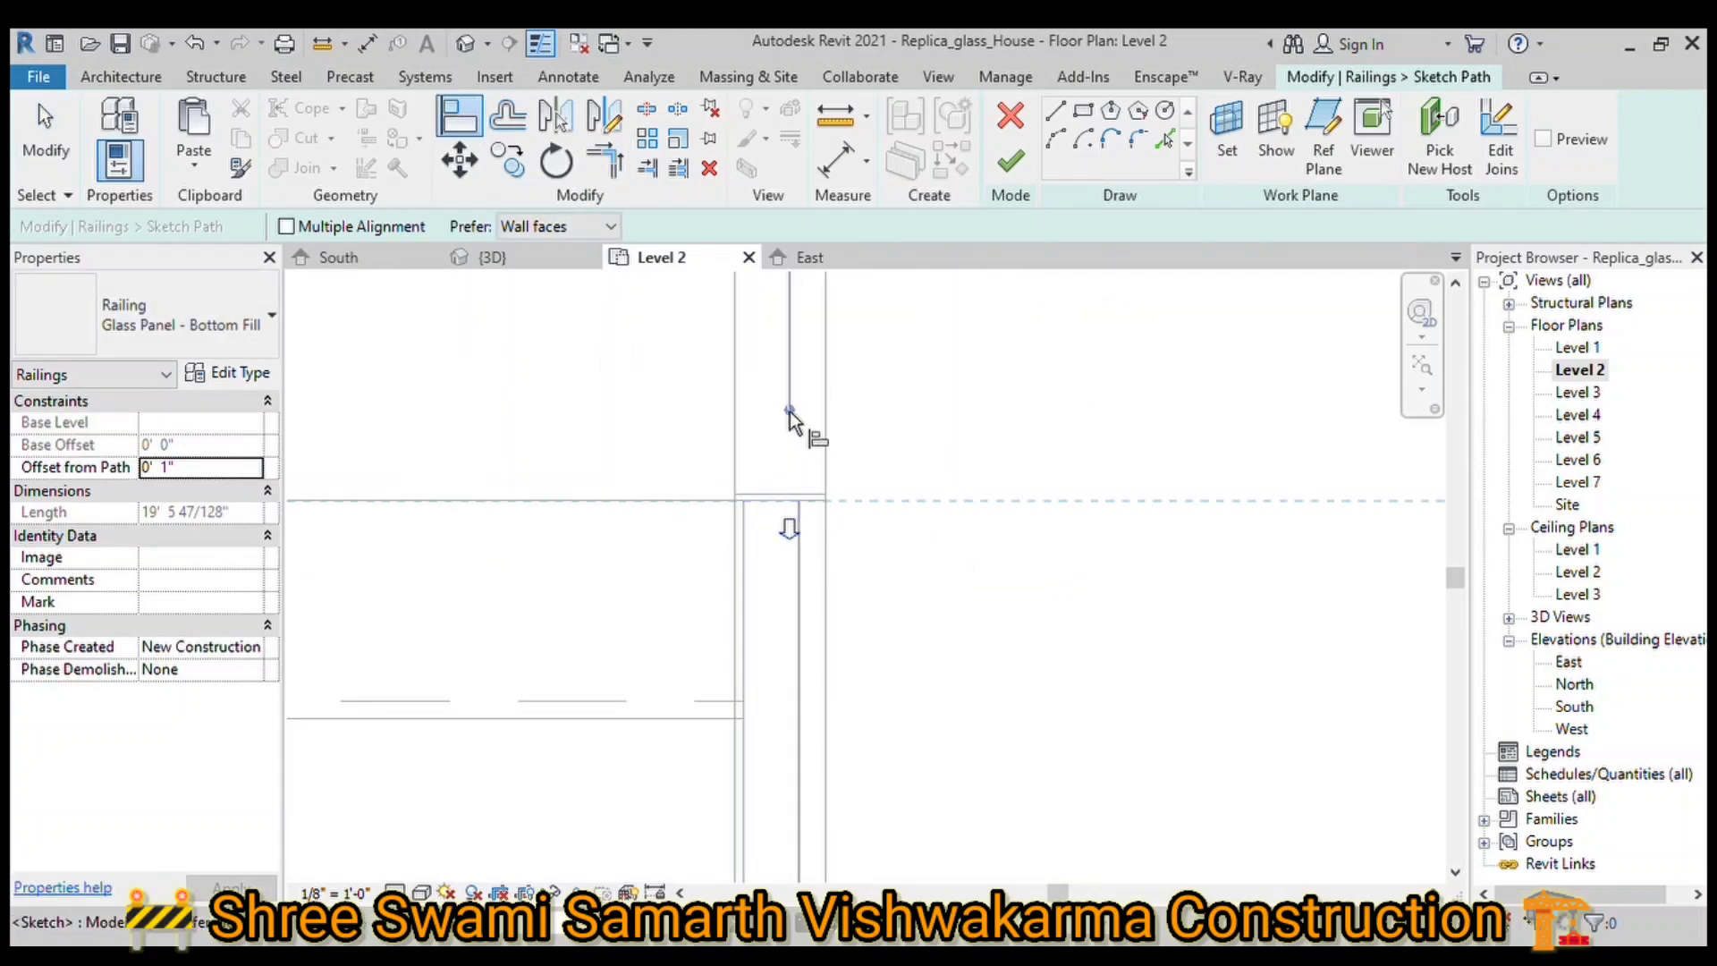
pyautogui.scroll(-2, 790, 421)
pyautogui.click(1010, 162)
pyautogui.click(492, 256)
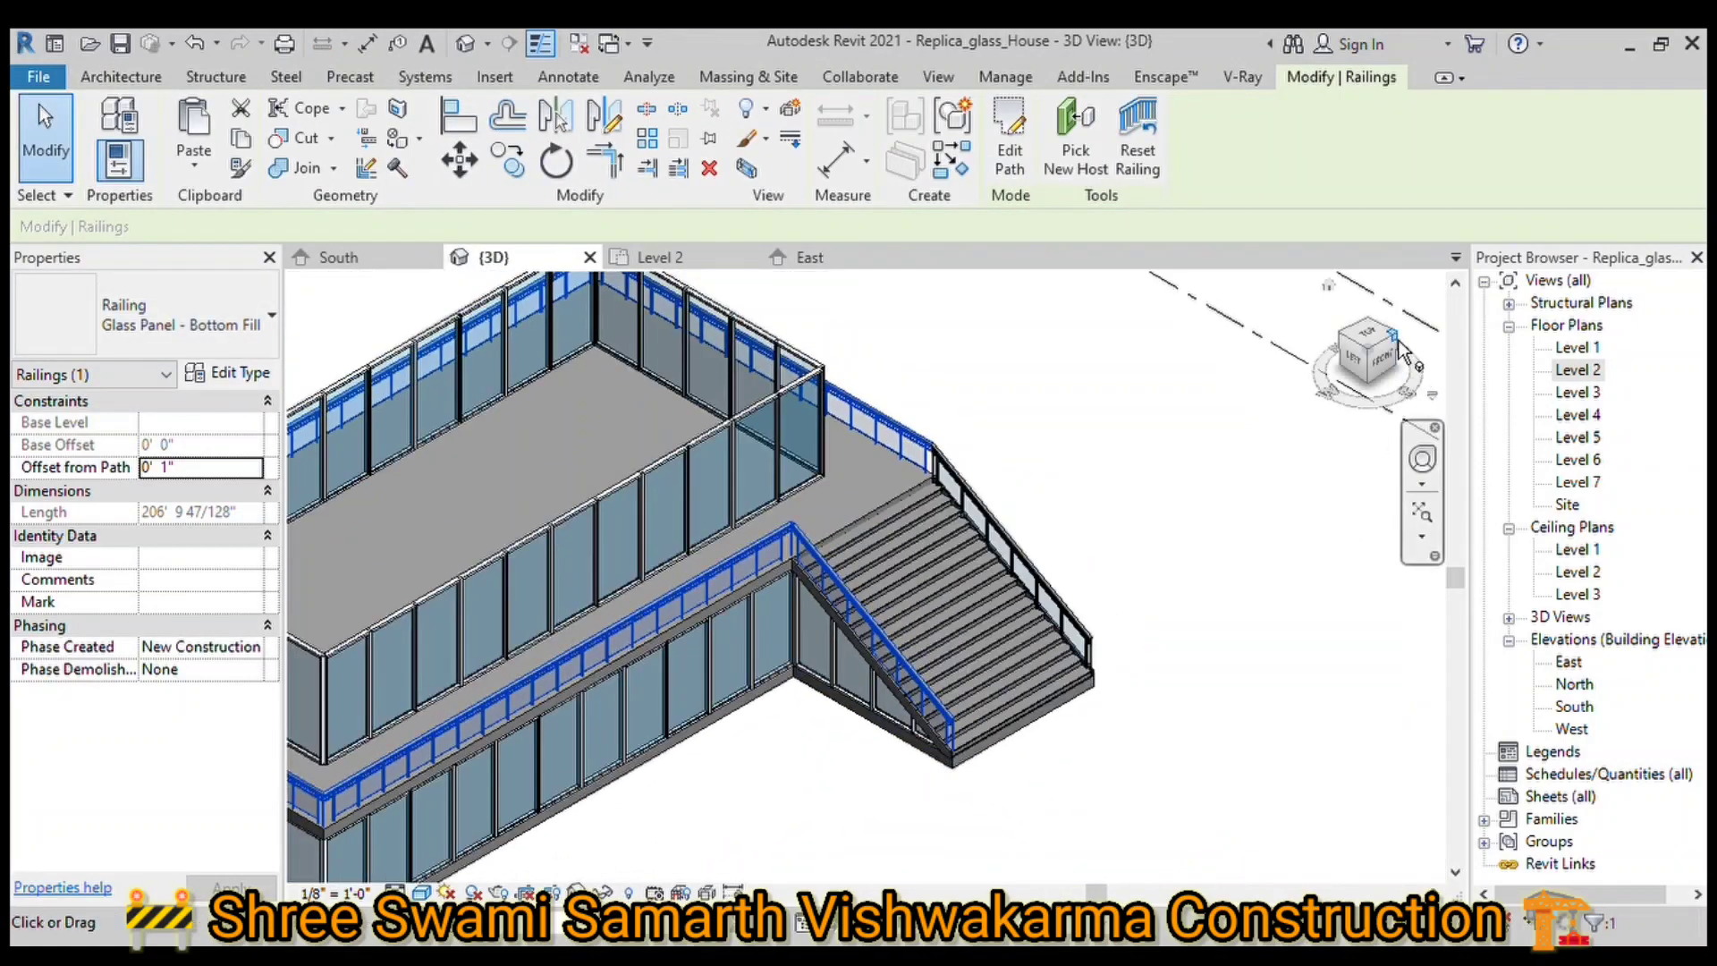
# Step: Change the first rooftop corner mullion to Quad Corner Mullion 5" x 5"
pyautogui.scroll(-3, 894, 537)
pyautogui.press('Escape')
pyautogui.scroll(4, 950, 580)
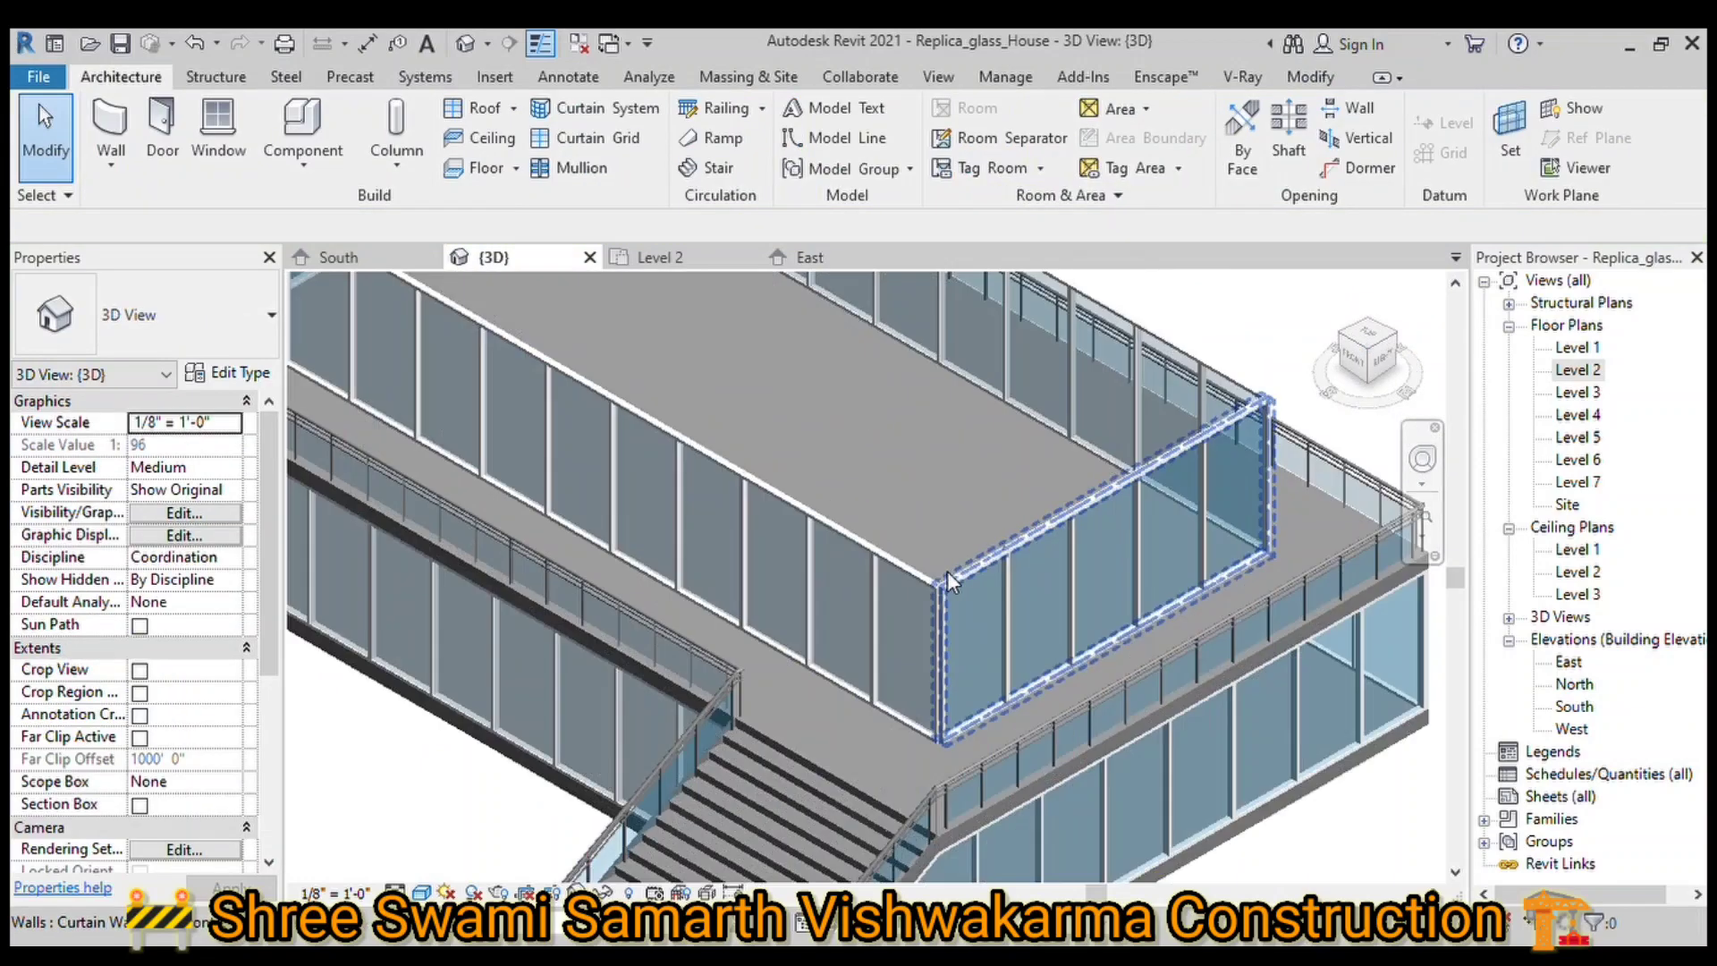
pyautogui.scroll(3, 947, 571)
pyautogui.click(930, 626)
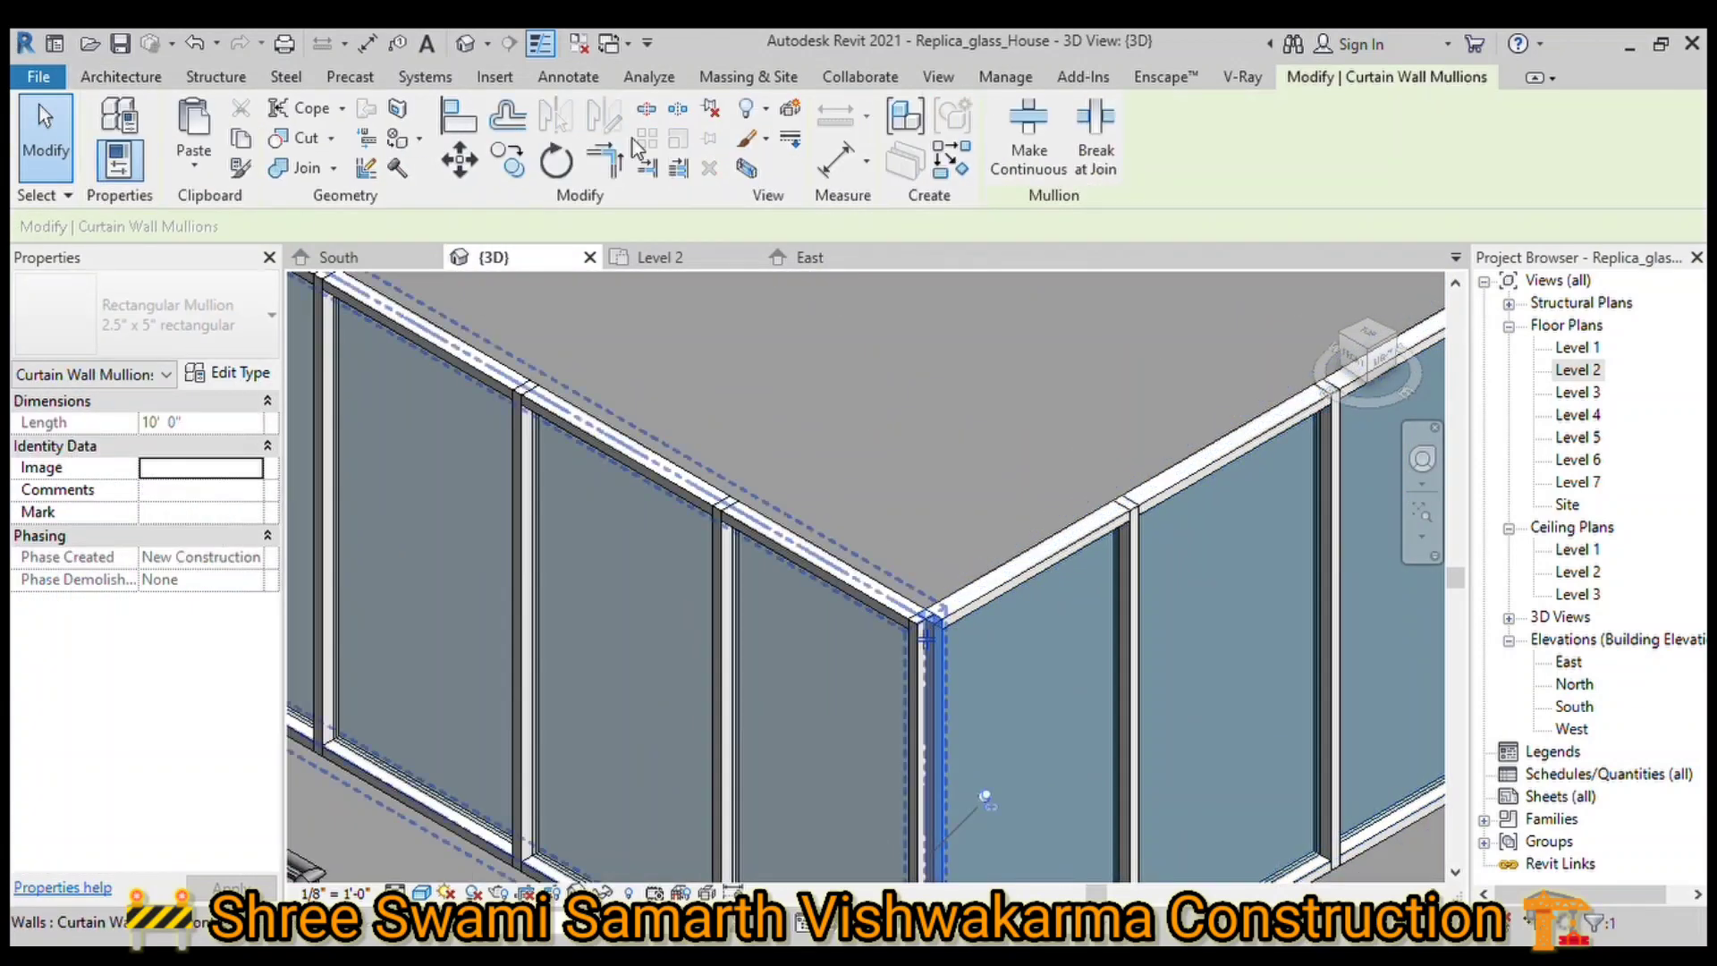
pyautogui.click(260, 315)
pyautogui.click(143, 403)
pyautogui.scroll(-3, 929, 688)
pyautogui.scroll(4, 1225, 475)
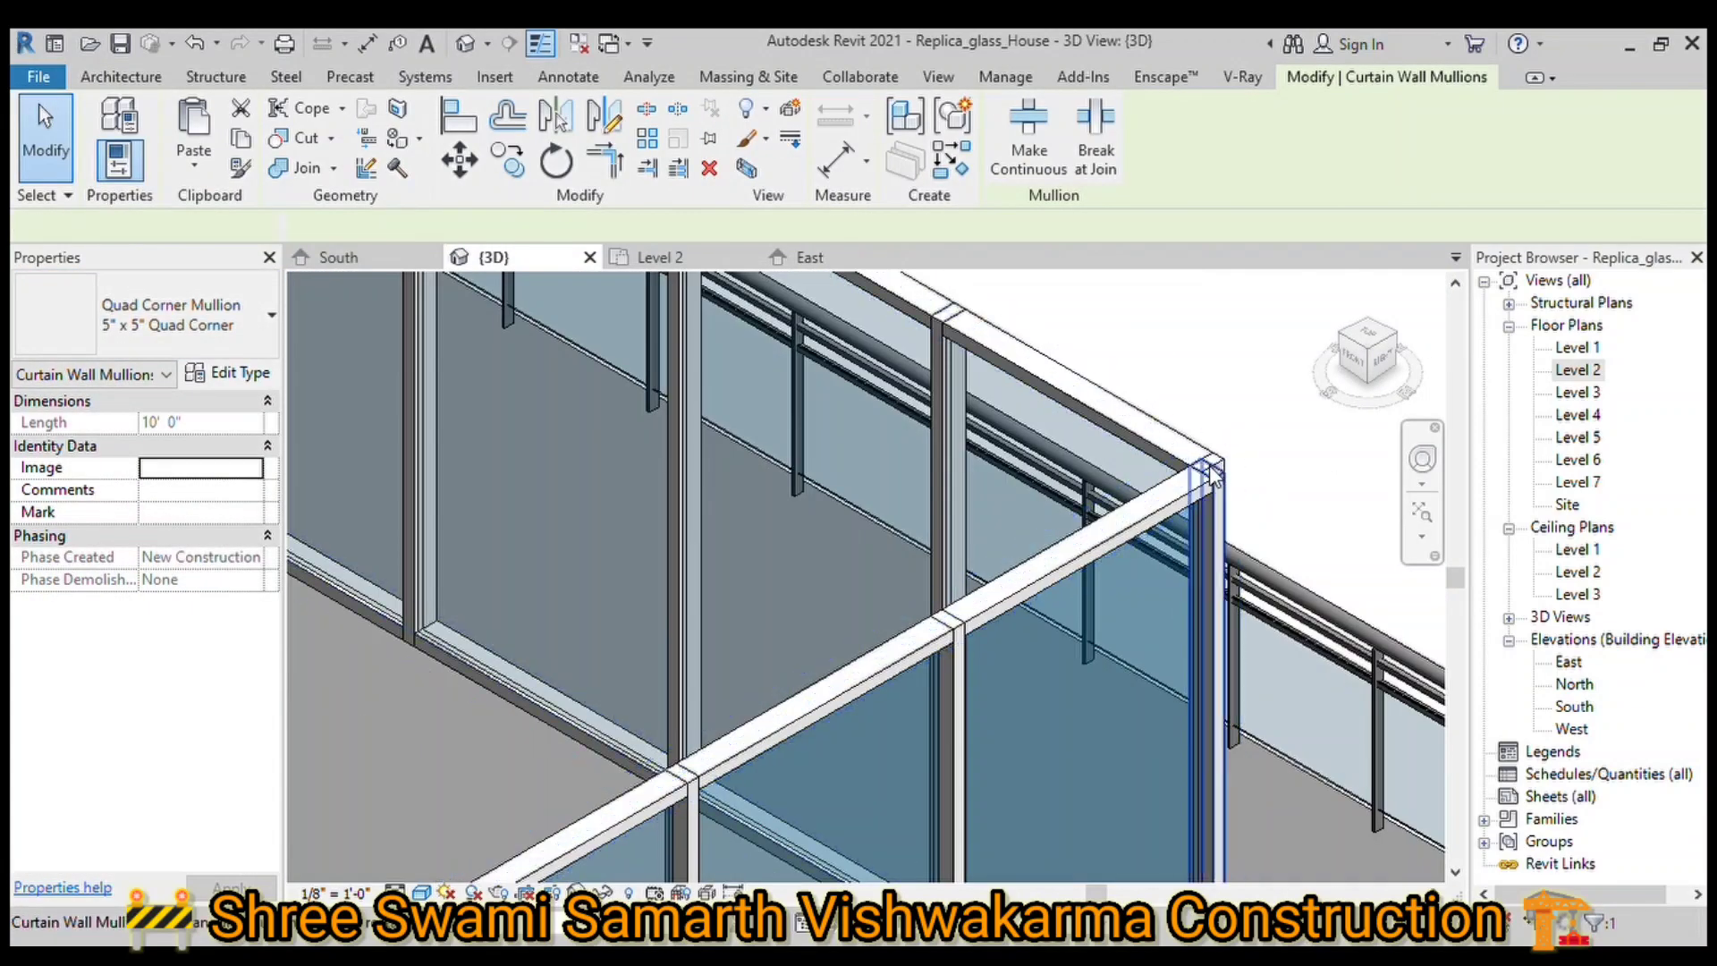
pyautogui.scroll(-4, 1212, 474)
pyautogui.scroll(4, 561, 524)
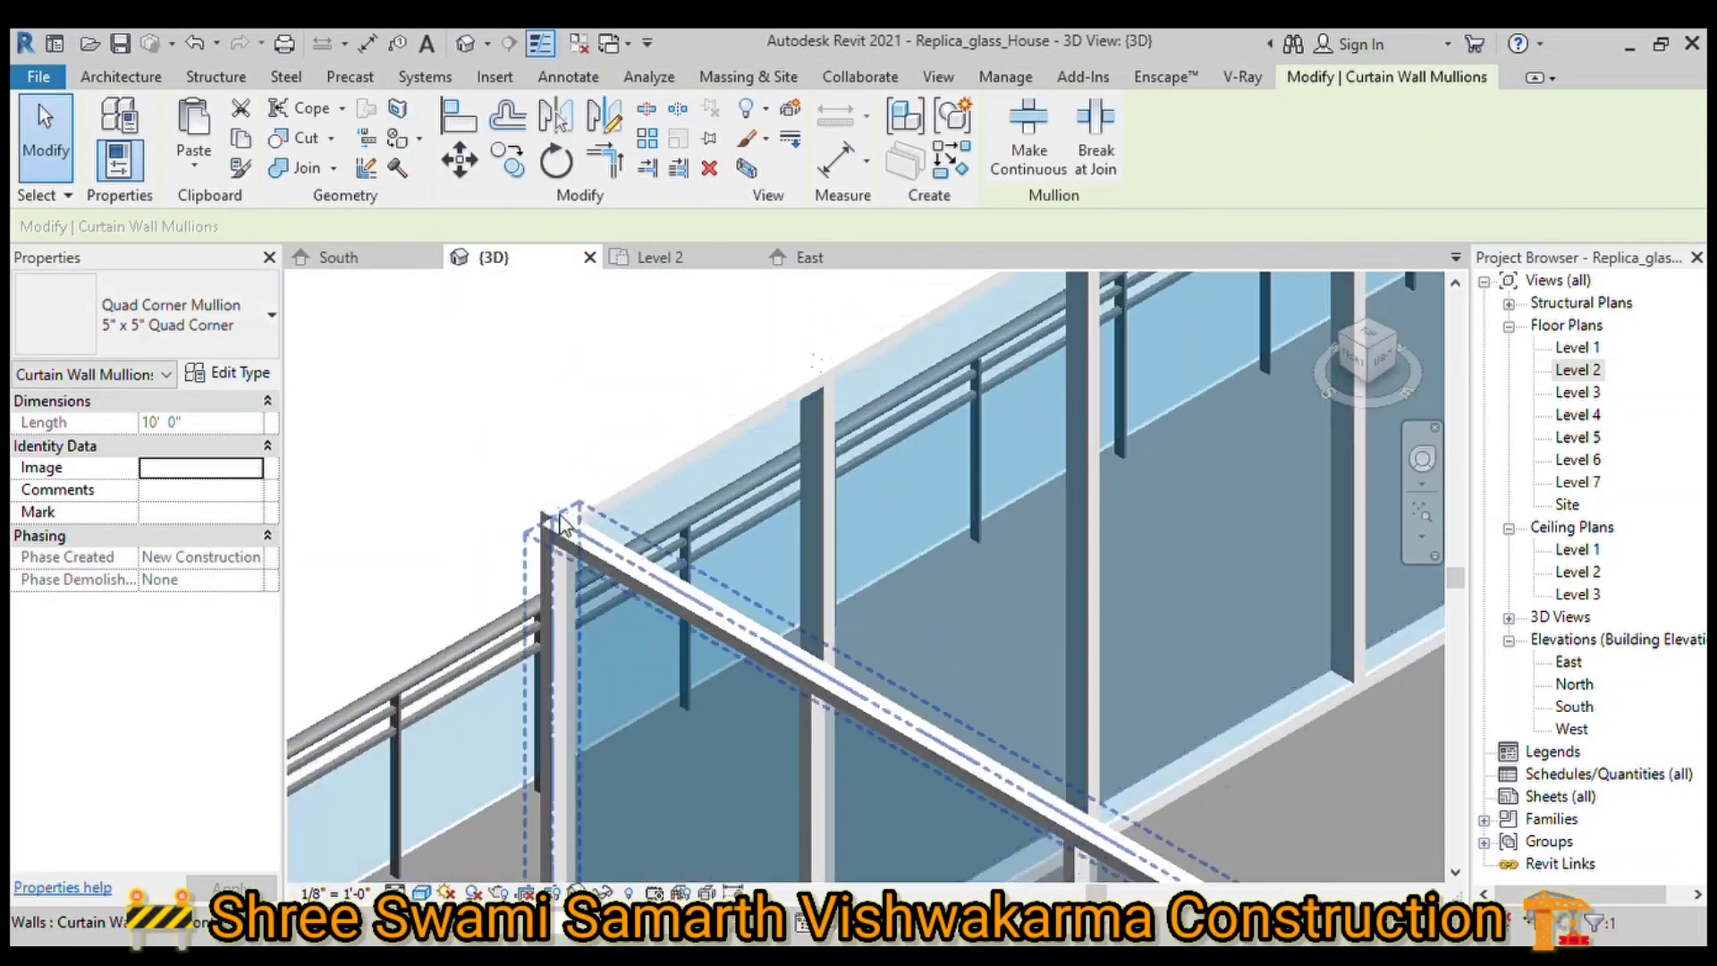
# Step: Make the mullion at another glass-wall corner a Quad Corner Mullion too
pyautogui.click(575, 617)
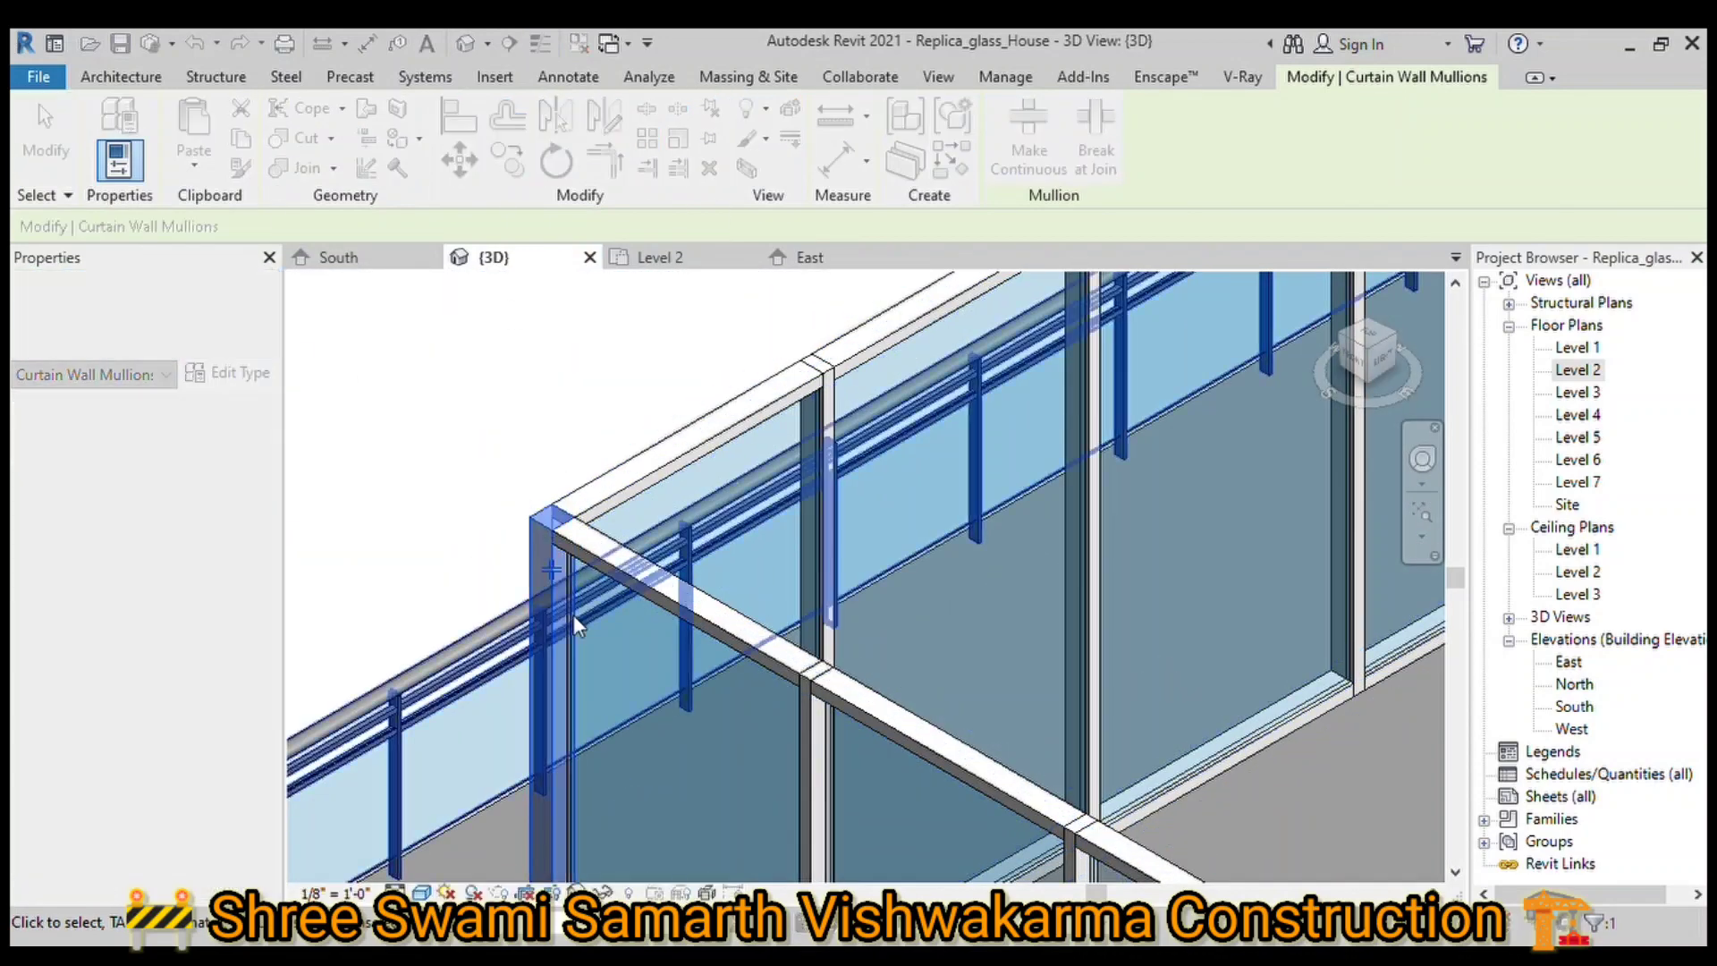
pyautogui.scroll(-3, 573, 615)
pyautogui.scroll(2, 573, 536)
pyautogui.click(144, 313)
pyautogui.click(152, 582)
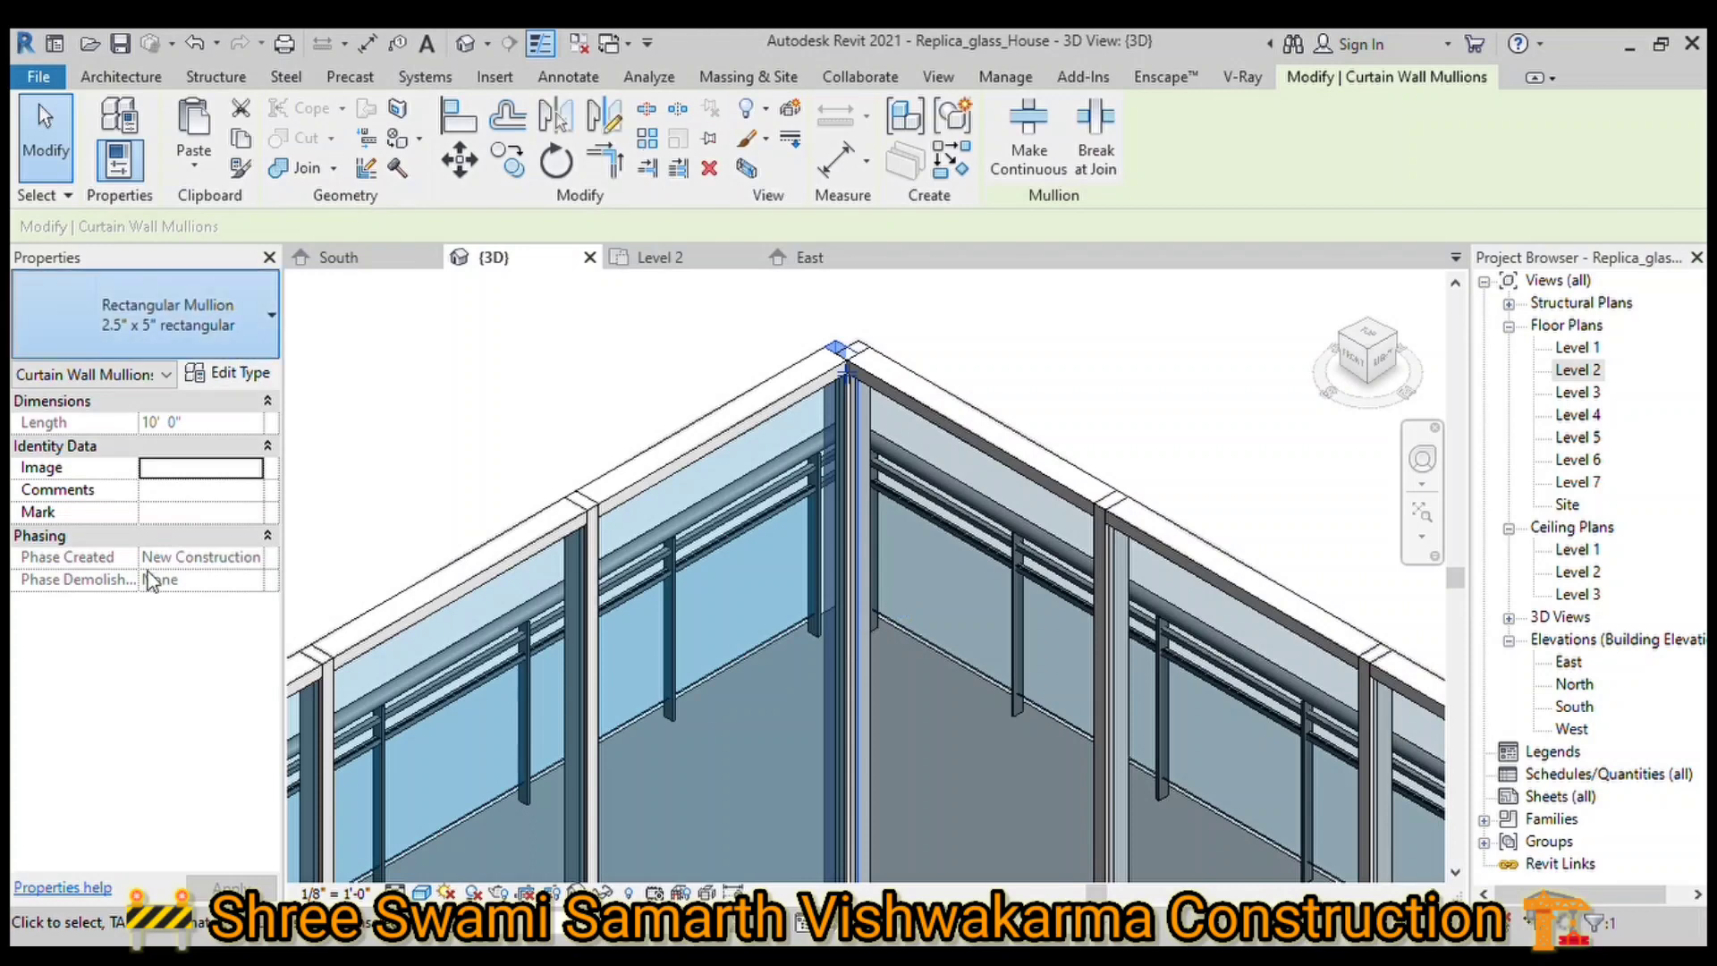
pyautogui.scroll(-5, 473, 535)
pyautogui.click(472, 534)
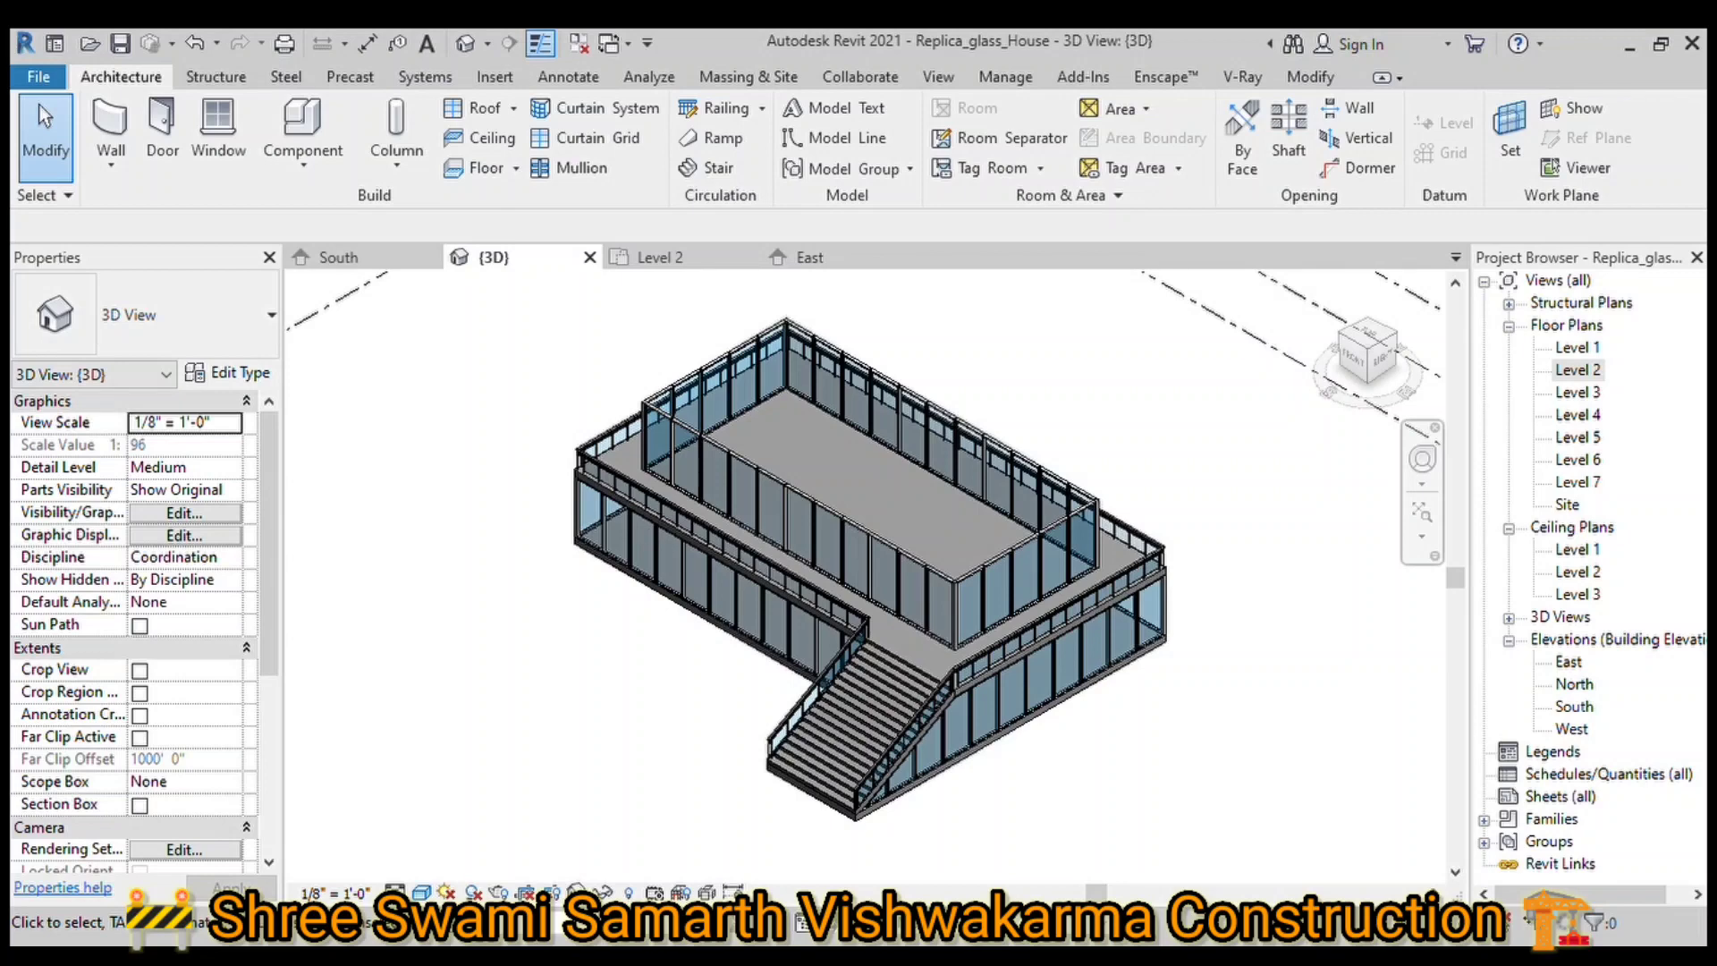
# Step: On the Level 3 plan, place a rectangle of storefront curtain walls 25' wide
pyautogui.doubleClick(1578, 392)
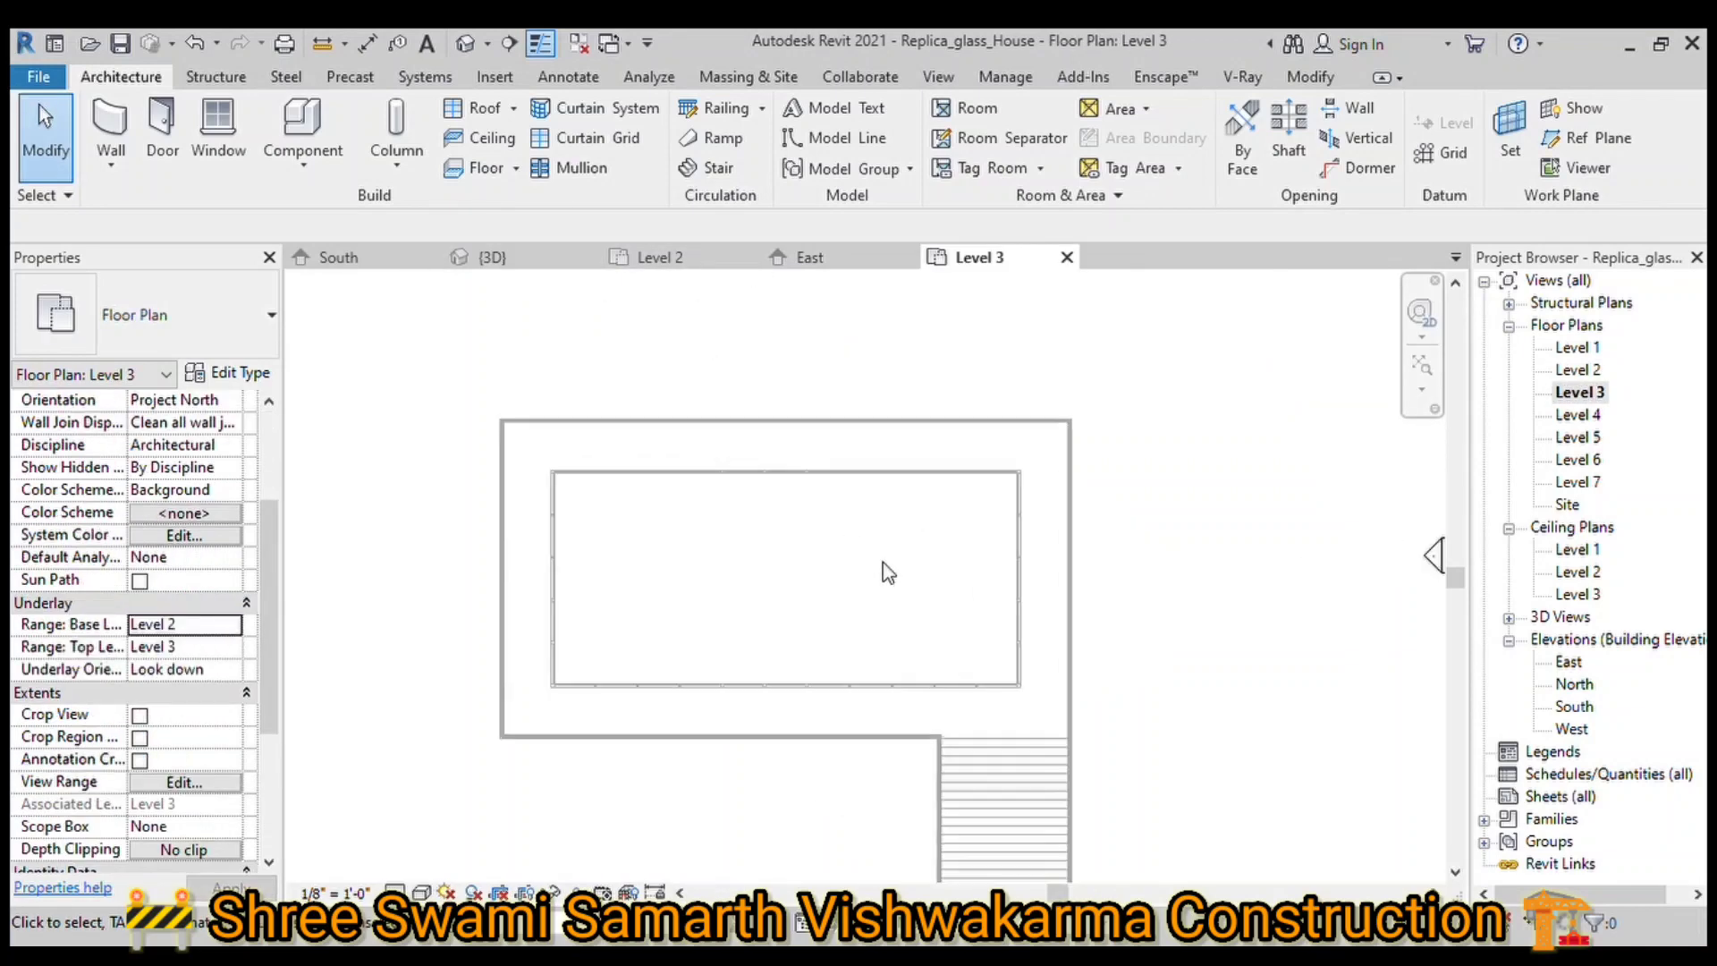
pyautogui.click(111, 125)
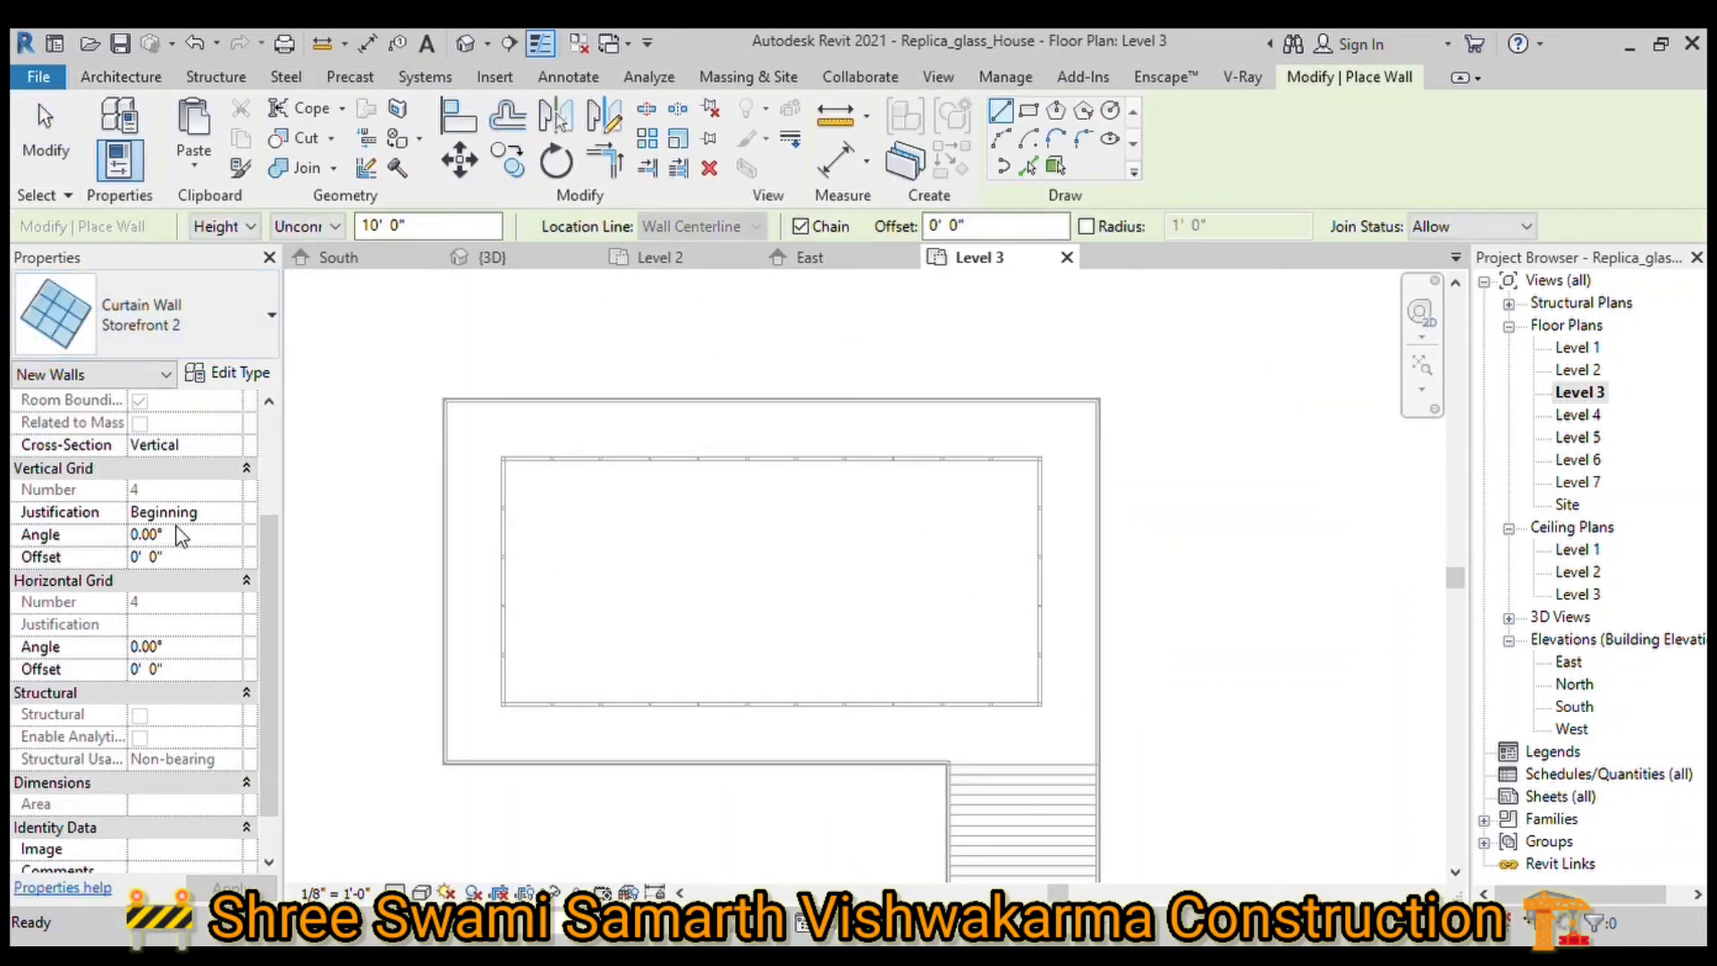
pyautogui.click(1040, 459)
pyautogui.click(795, 706)
pyautogui.click(917, 776)
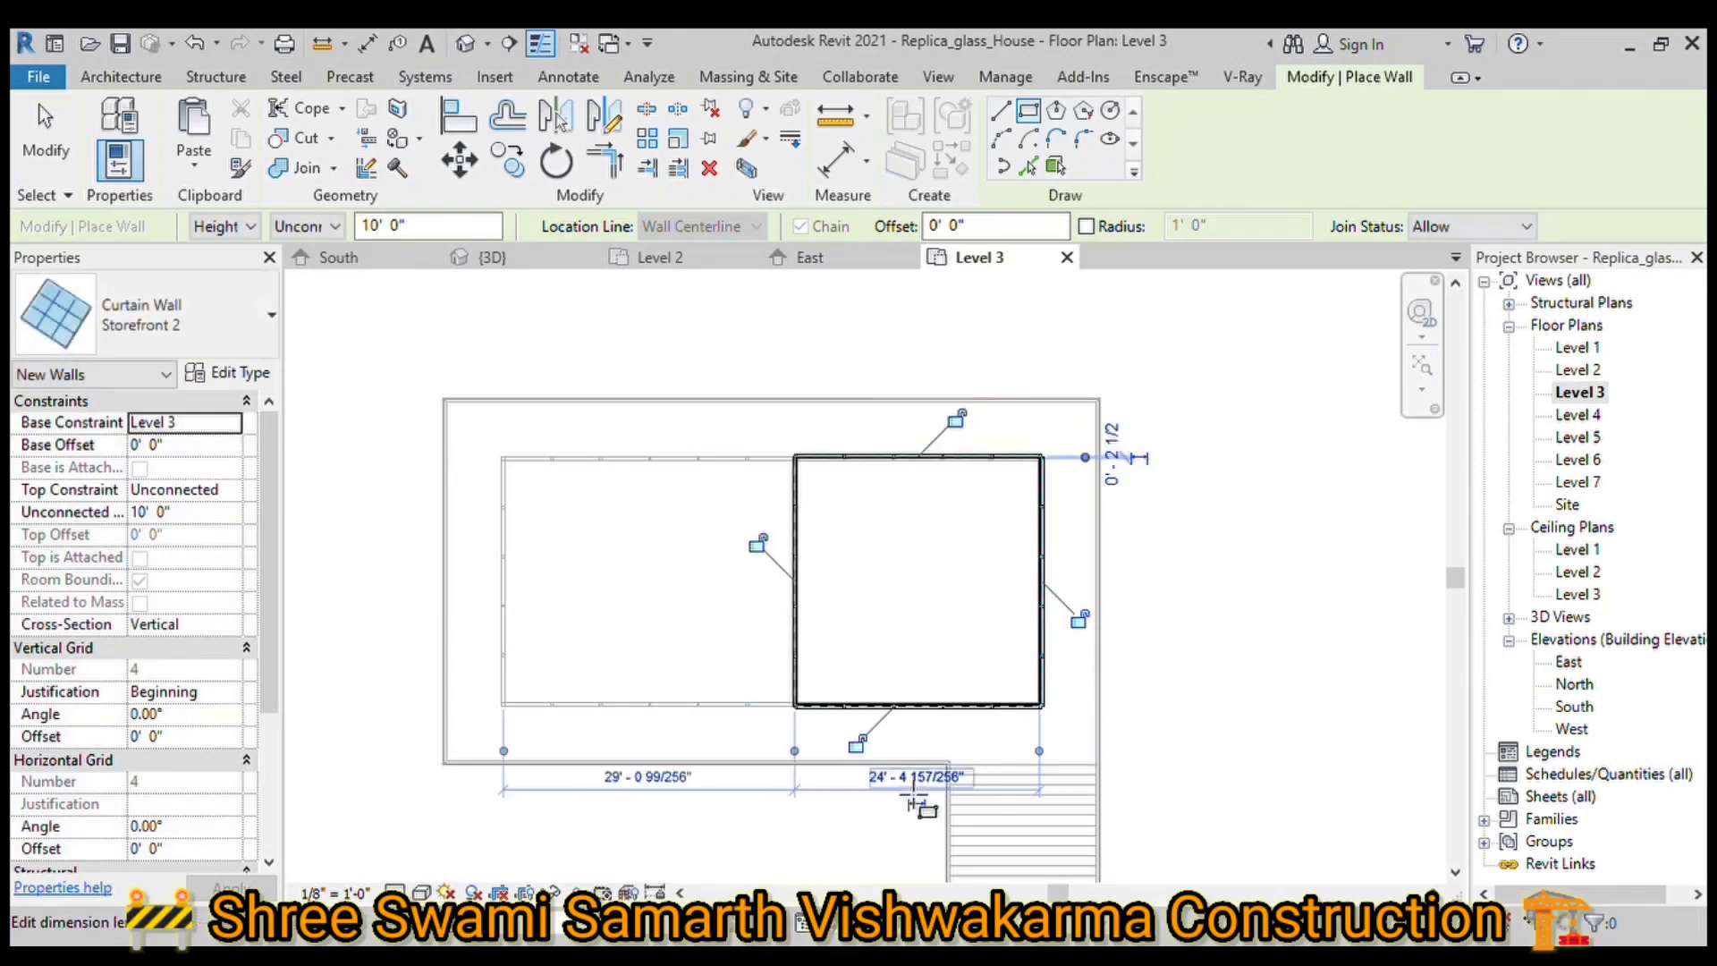
pyautogui.write('25')
pyautogui.press('Return')
# Step: Start an Align (AL) on the curtain wall box, then cancel it
pyautogui.scroll(3, 936, 722)
pyautogui.scroll(3, 952, 581)
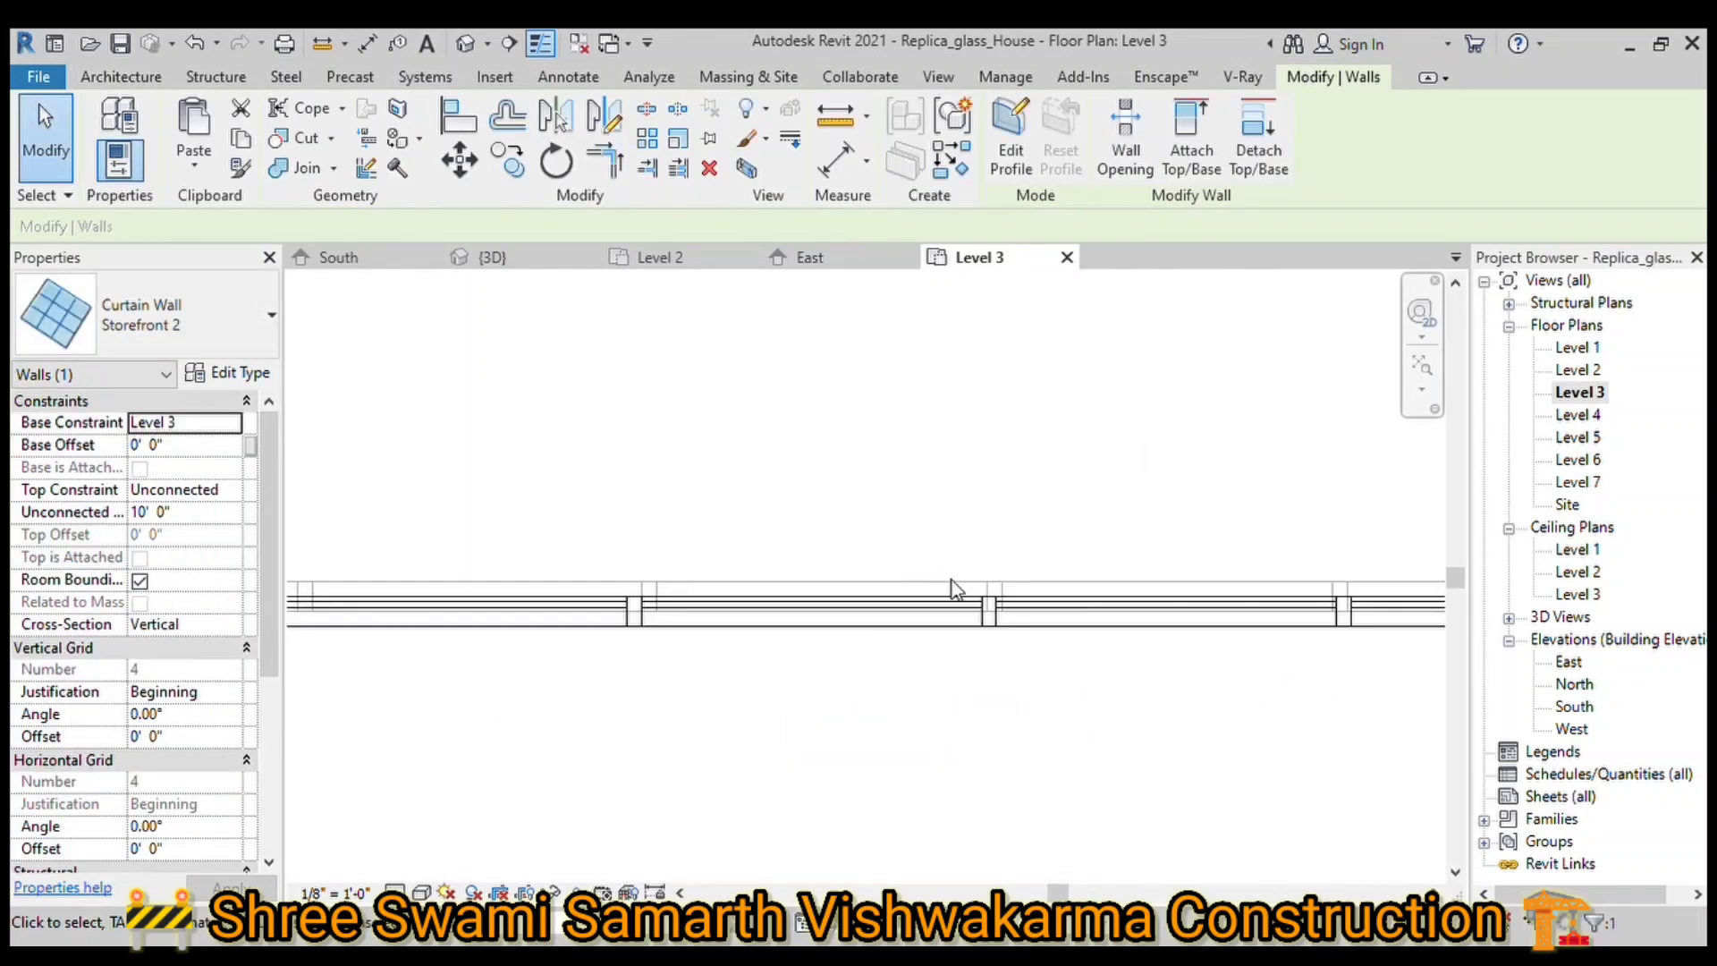
pyautogui.press('a')
pyautogui.press('l')
pyautogui.scroll(1, 890, 606)
pyautogui.press('Escape')
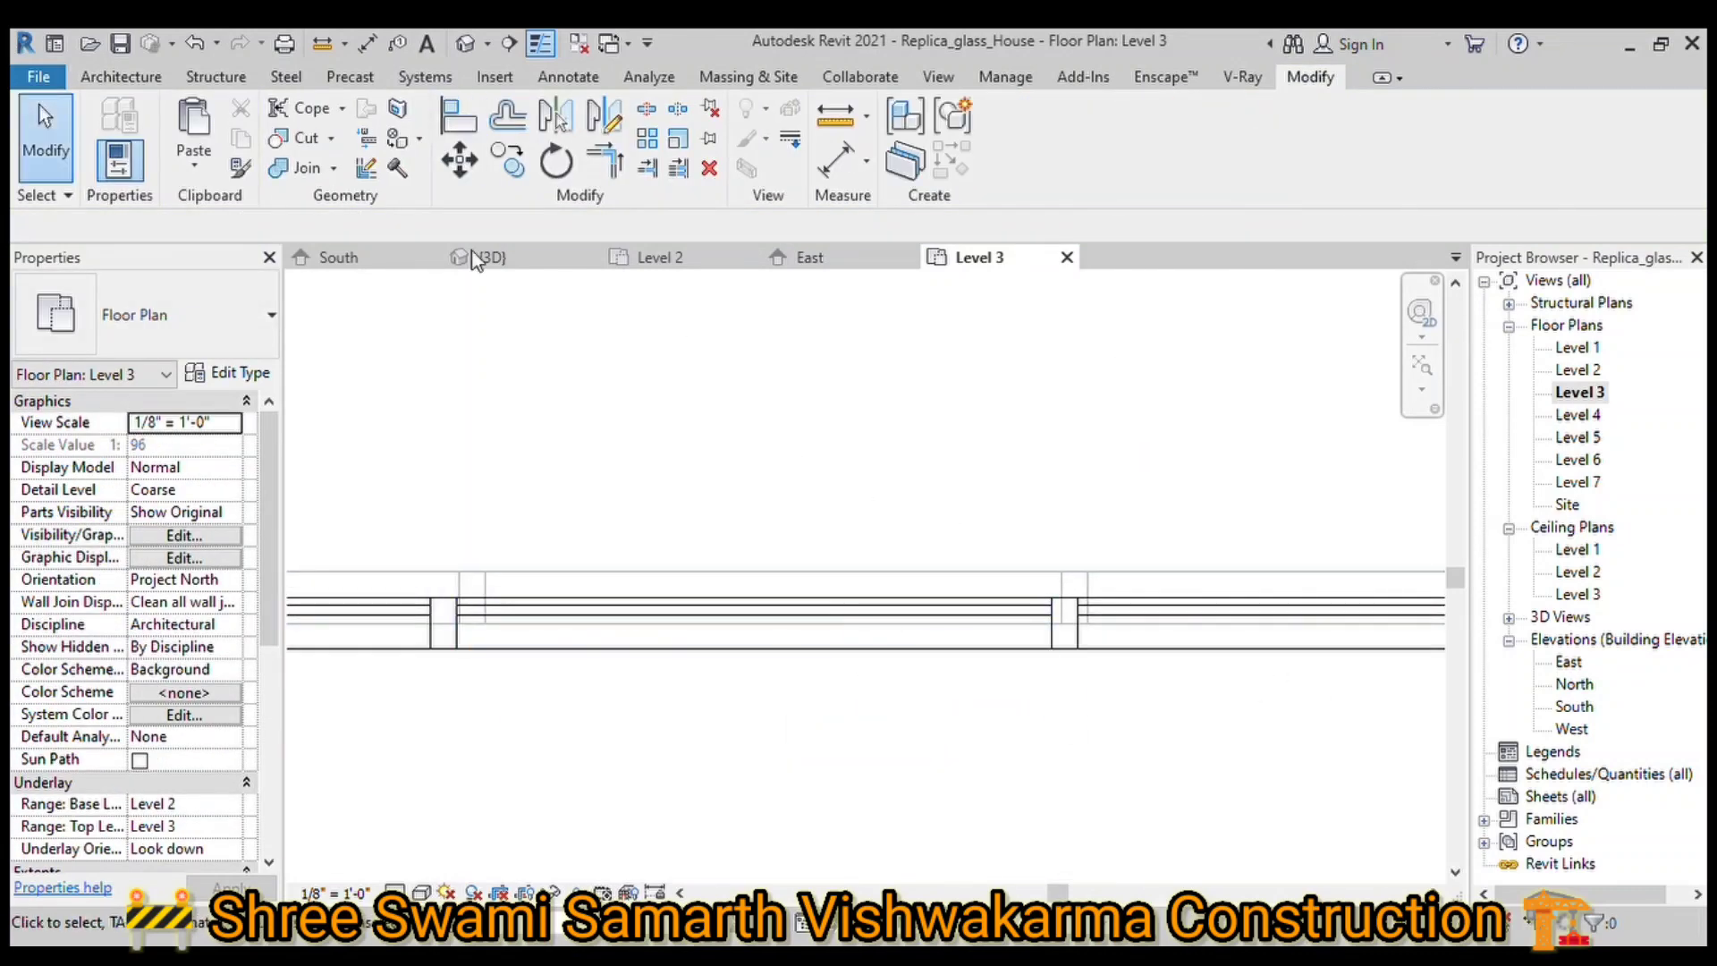
pyautogui.press('Escape')
# Step: Flip the new curtain wall's orientation and select the chain of four connected curtain walls
pyautogui.click(808, 571)
pyautogui.press('Escape')
pyautogui.scroll(-1, 904, 534)
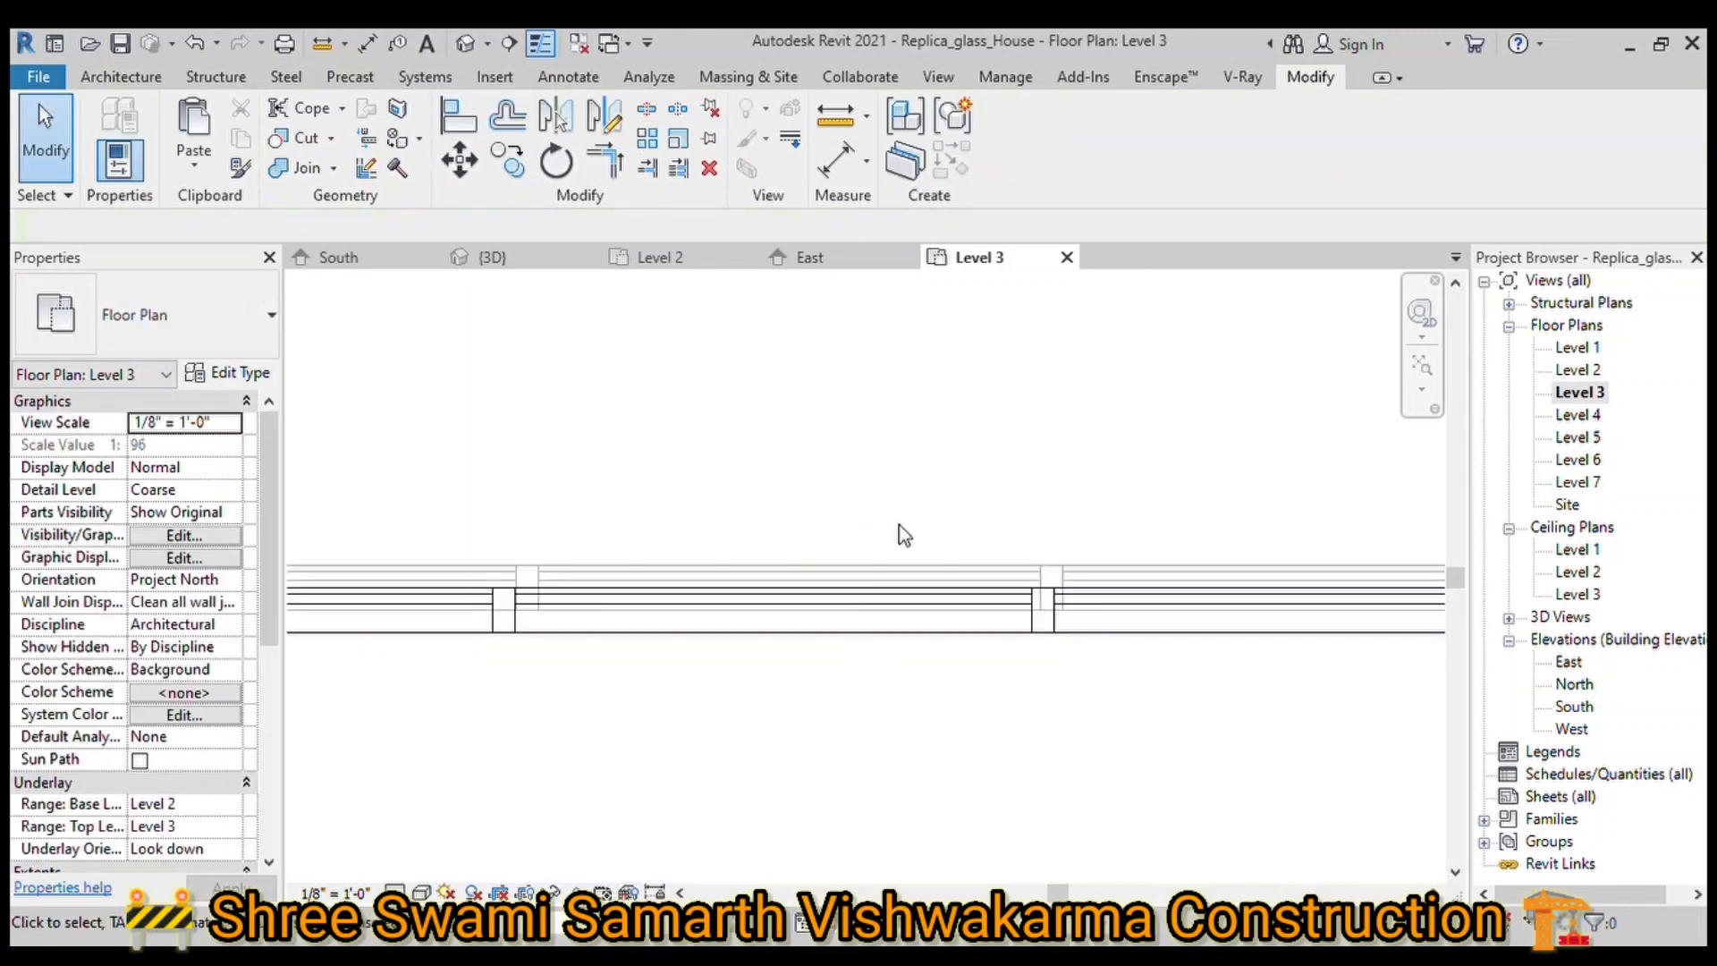
pyautogui.click(911, 633)
pyautogui.click(771, 623)
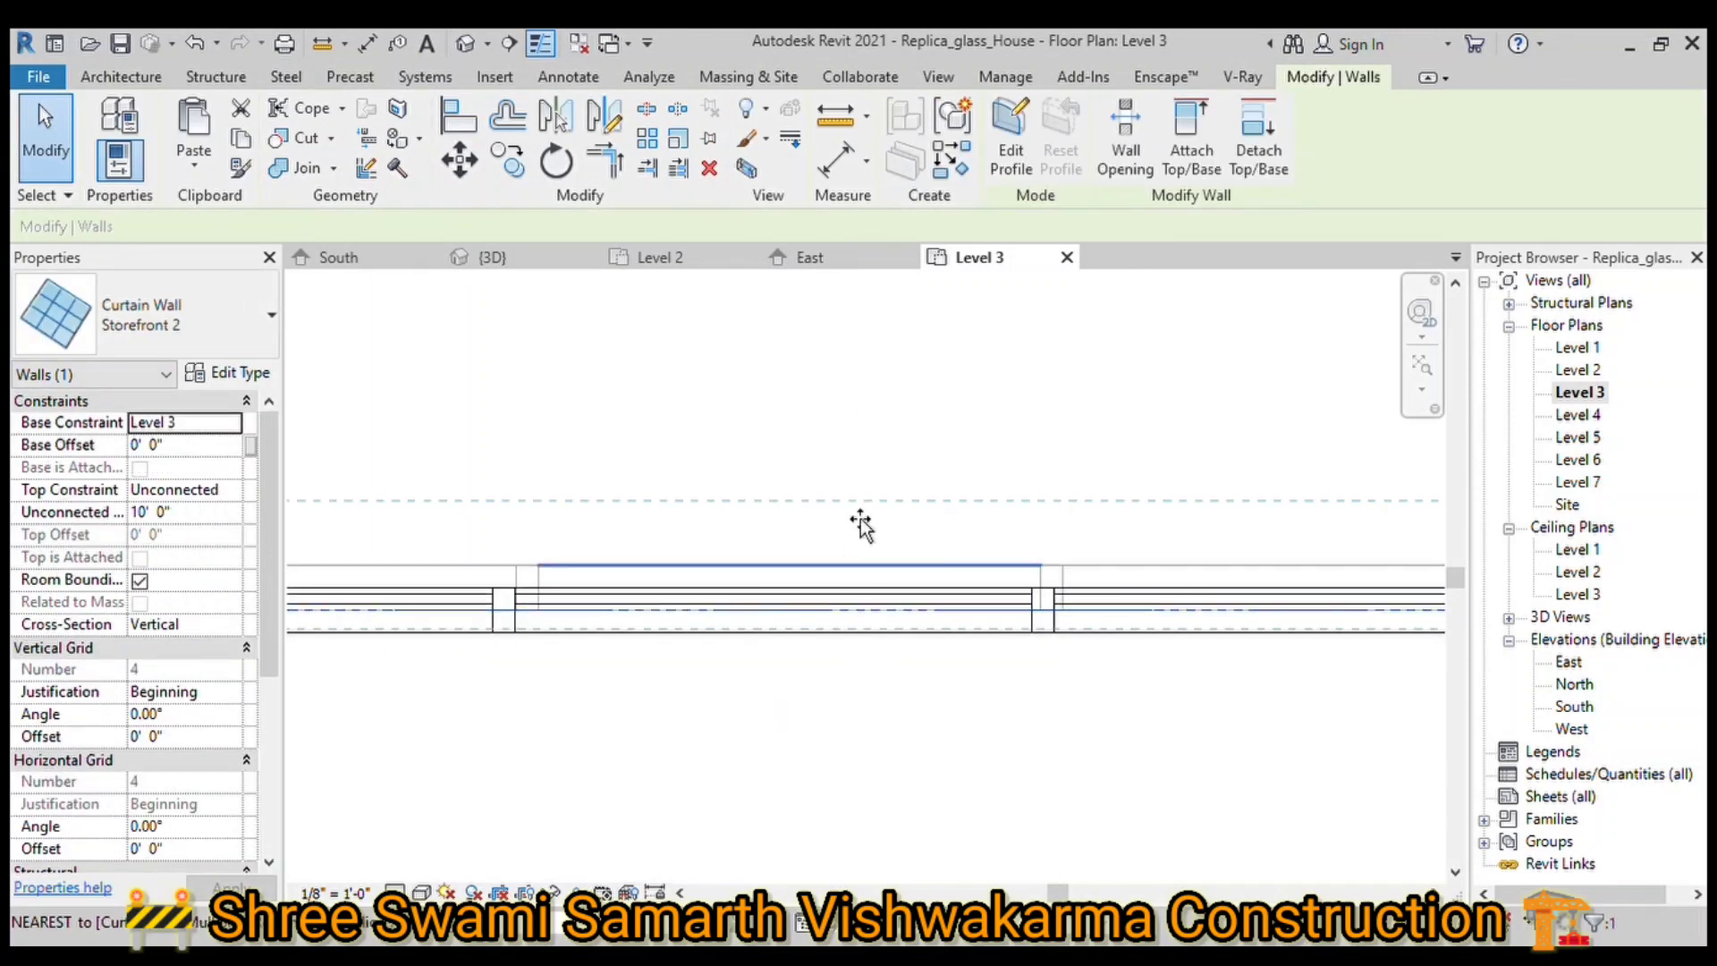
pyautogui.moveTo(864, 701); pyautogui.dragTo(1265, 414, button='middle')
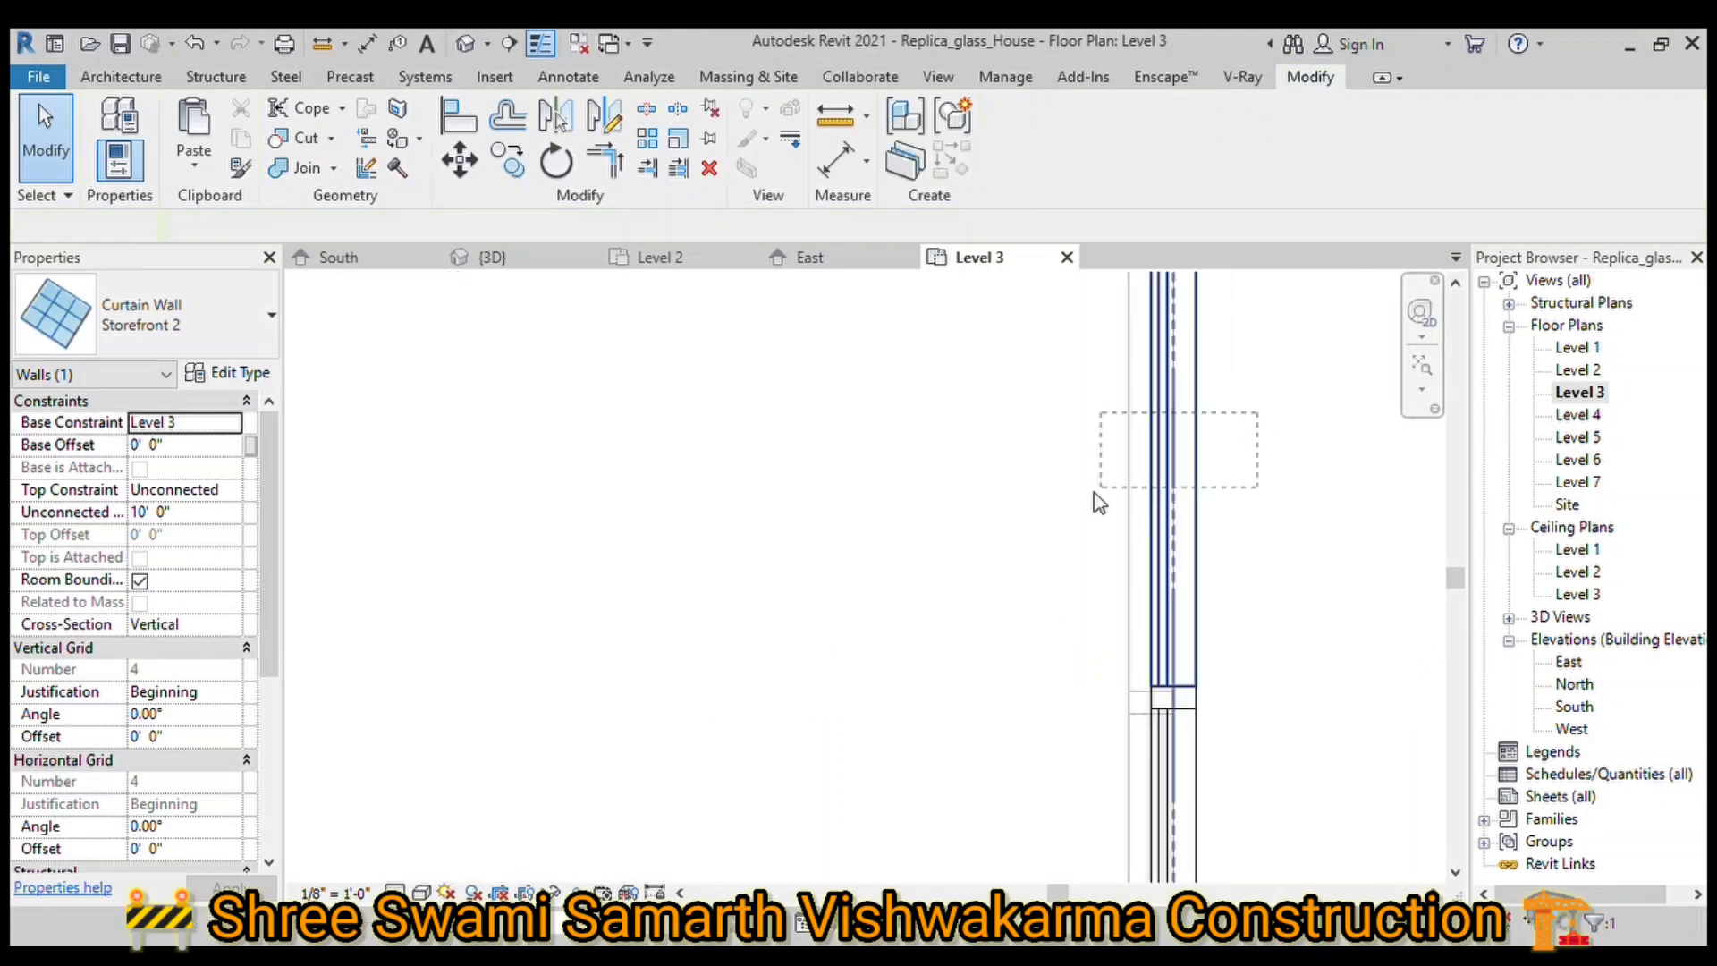
pyautogui.moveTo(1266, 414); pyautogui.dragTo(1094, 492)
pyautogui.press('Escape')
pyautogui.click(1189, 544)
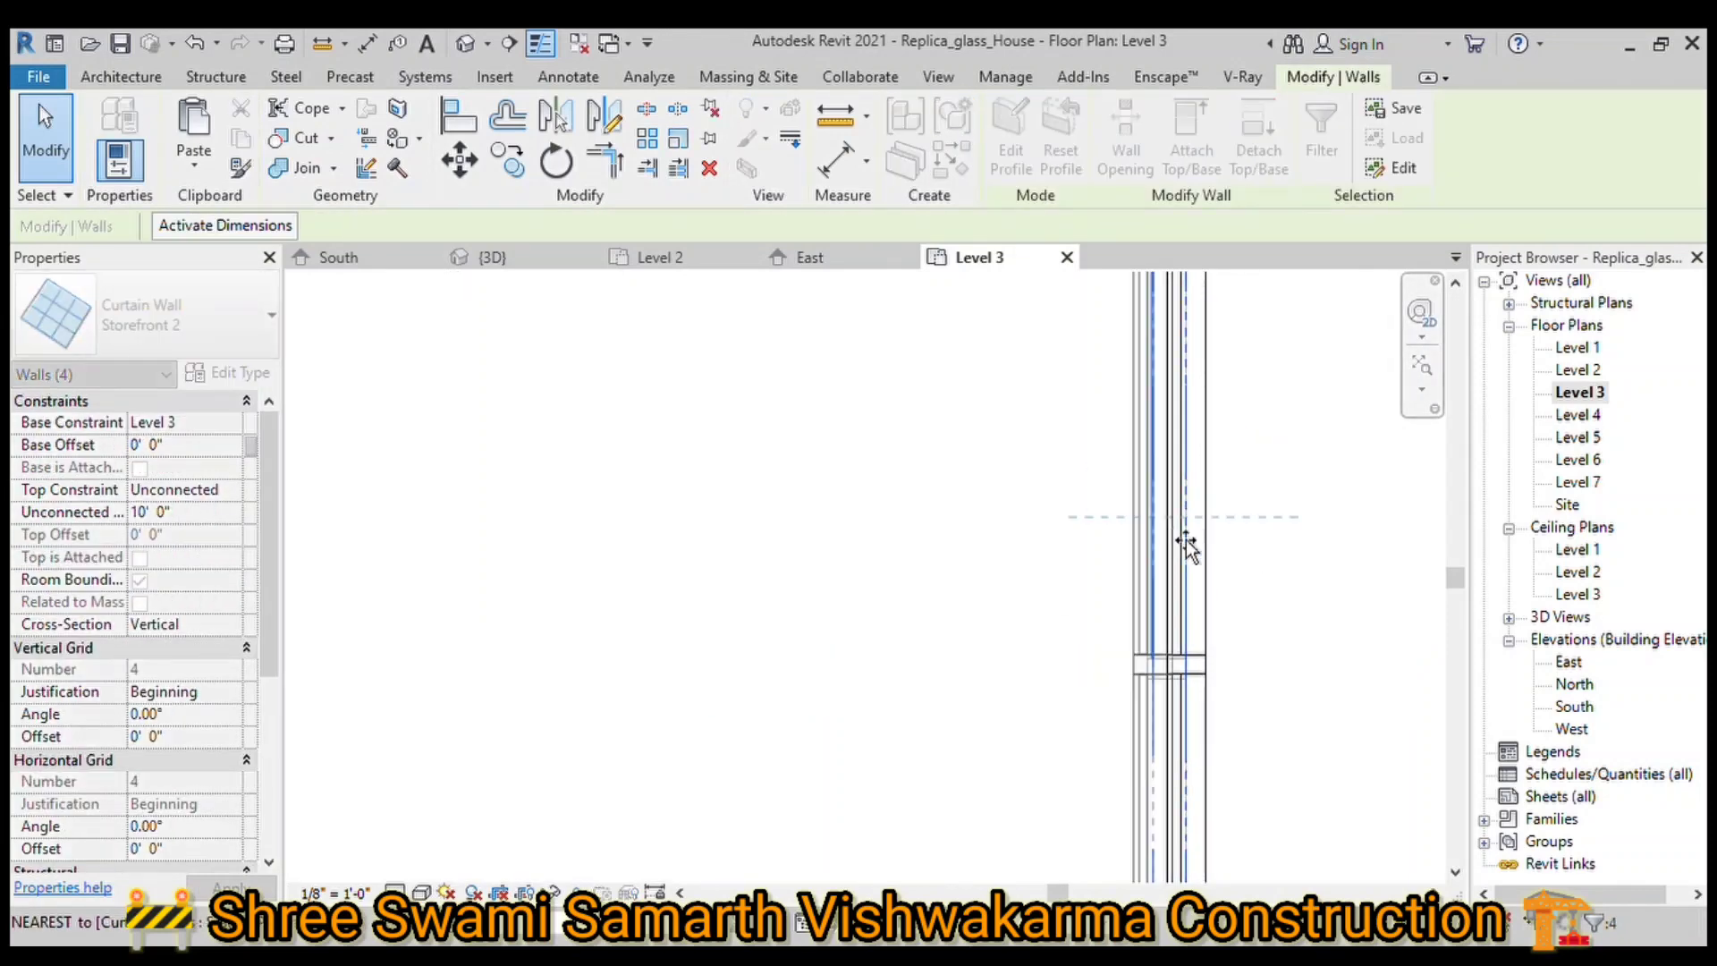
# Step: Select the lower curtain wall, then pick the upper corner mullion in the 3D view
pyautogui.scroll(-3, 1283, 534)
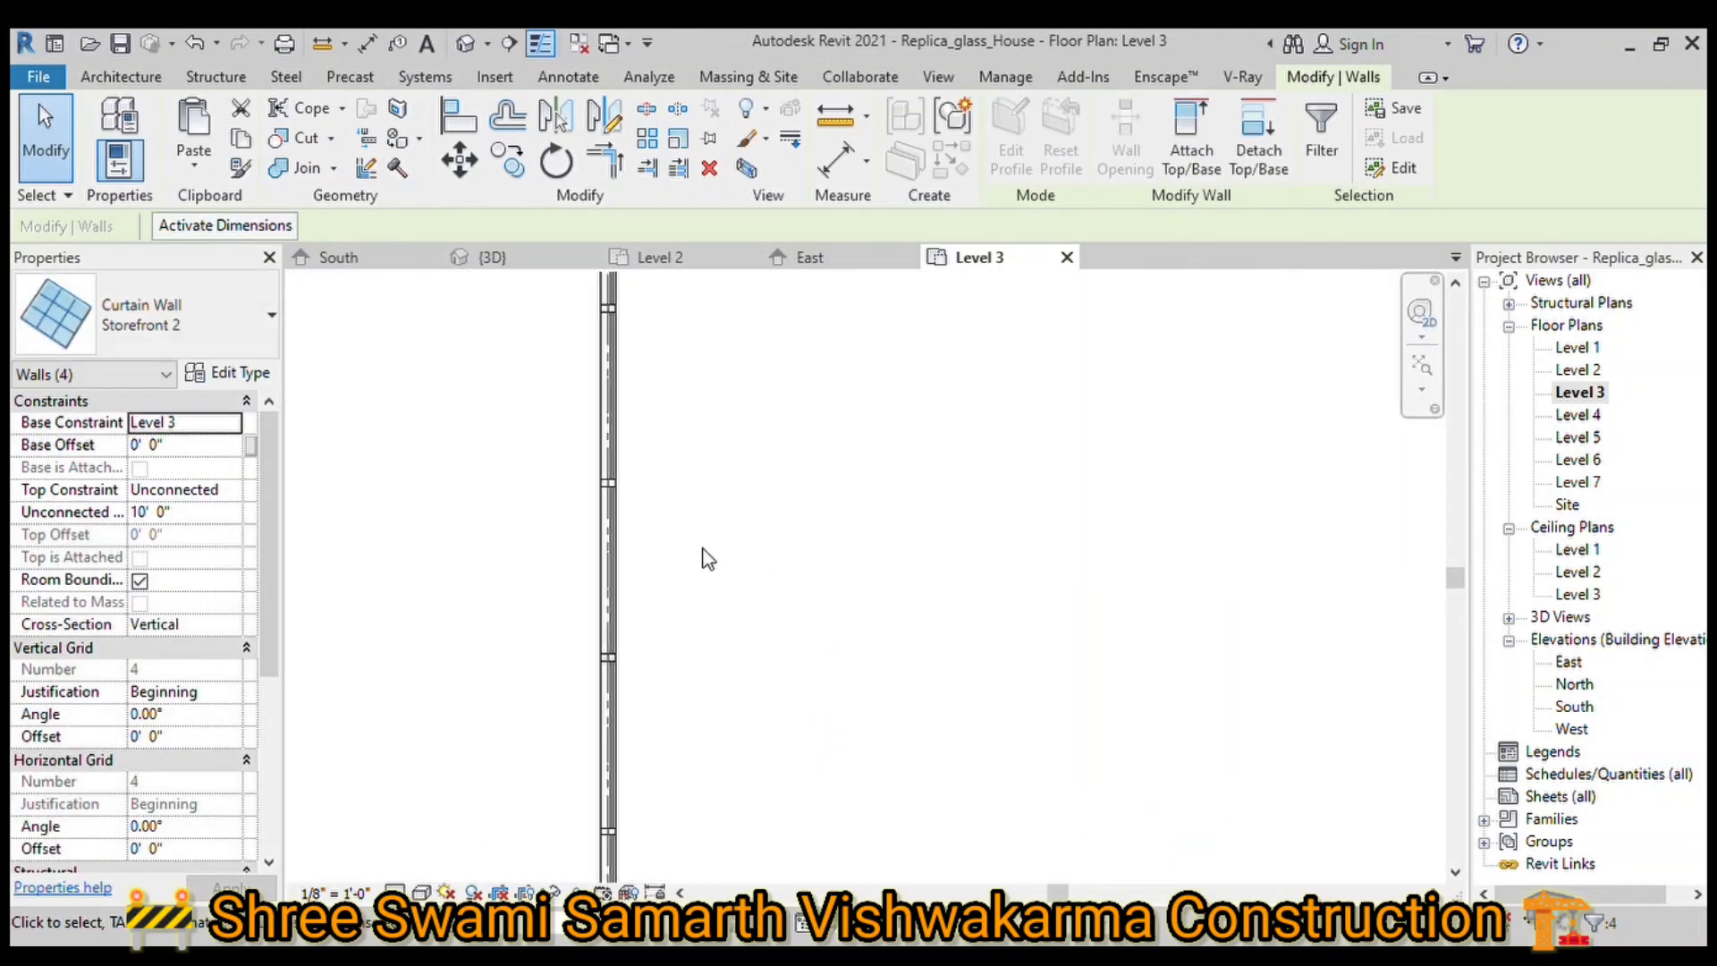
pyautogui.scroll(-2, 747, 512)
pyautogui.scroll(2, 752, 512)
pyautogui.click(905, 573)
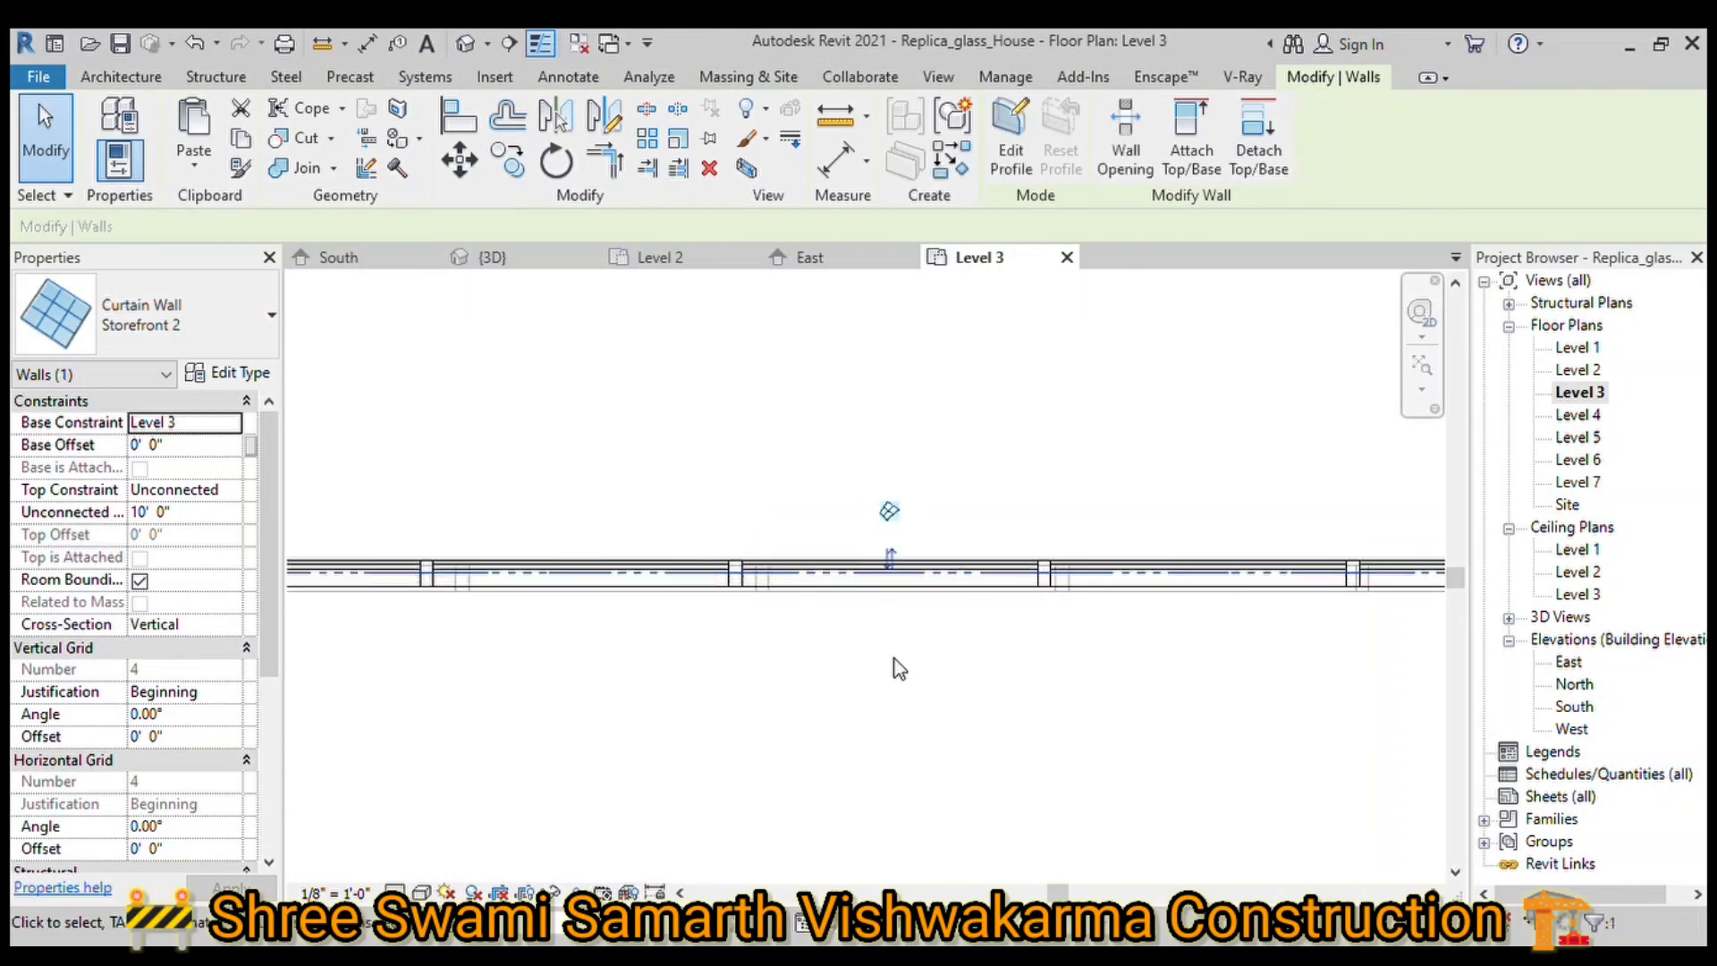
pyautogui.scroll(2, 925, 718)
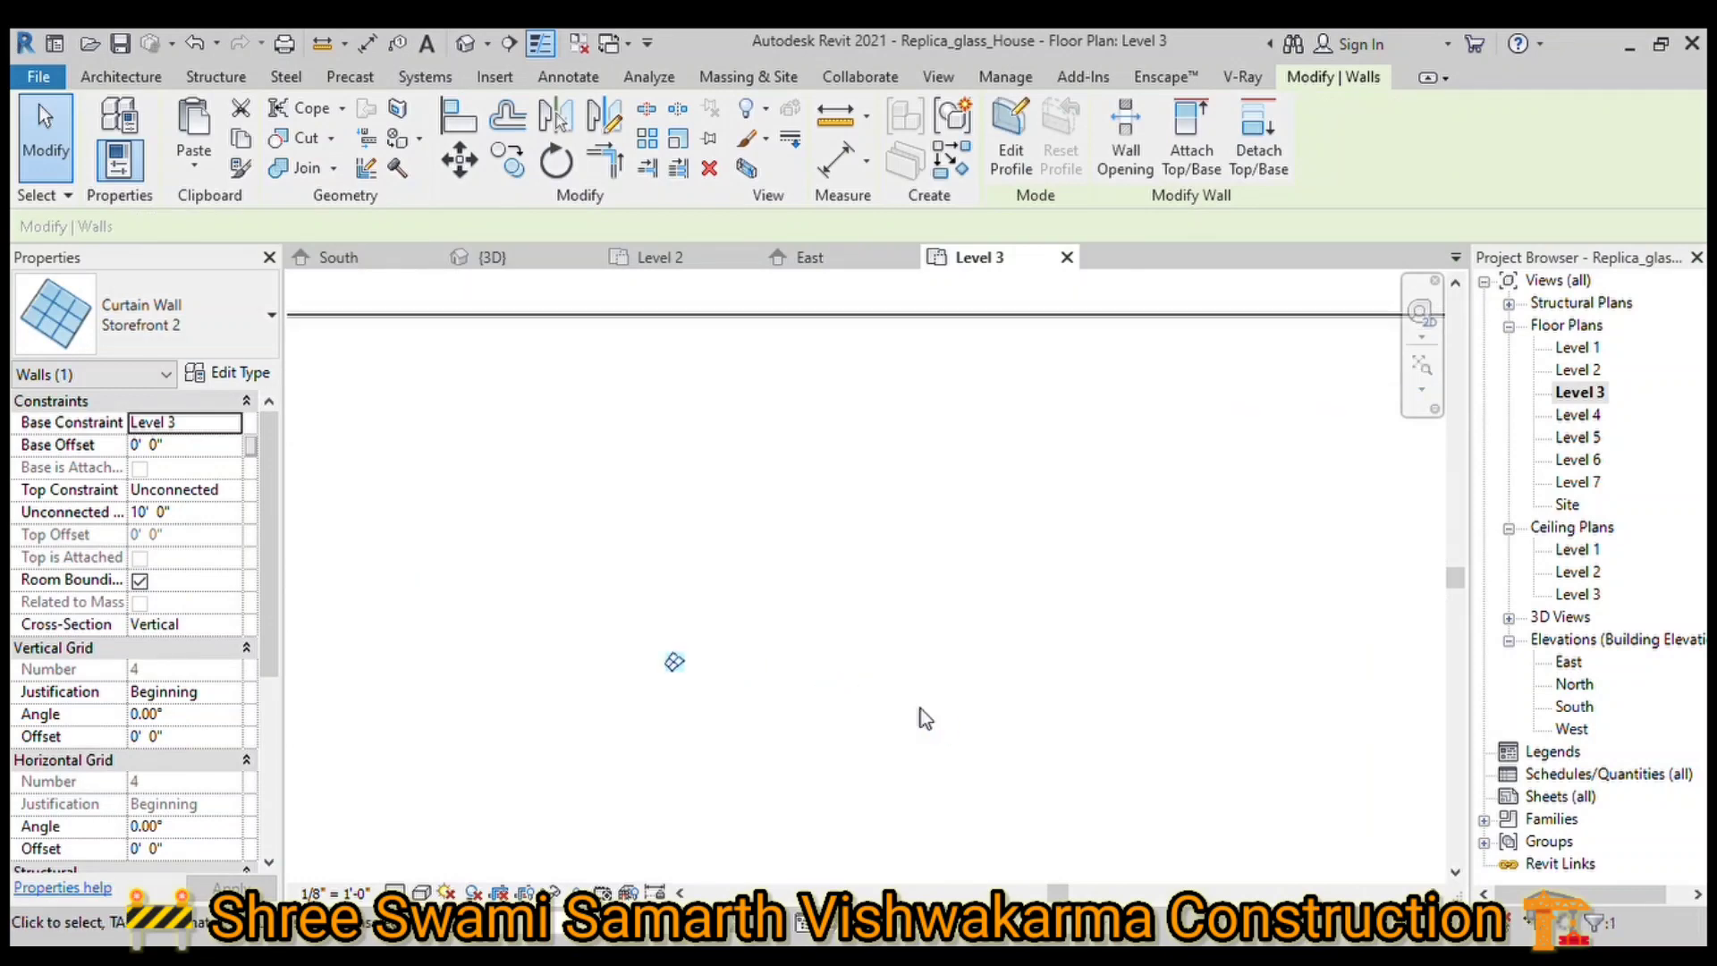
pyautogui.scroll(-3, 921, 713)
pyautogui.click(514, 259)
pyautogui.scroll(5, 940, 537)
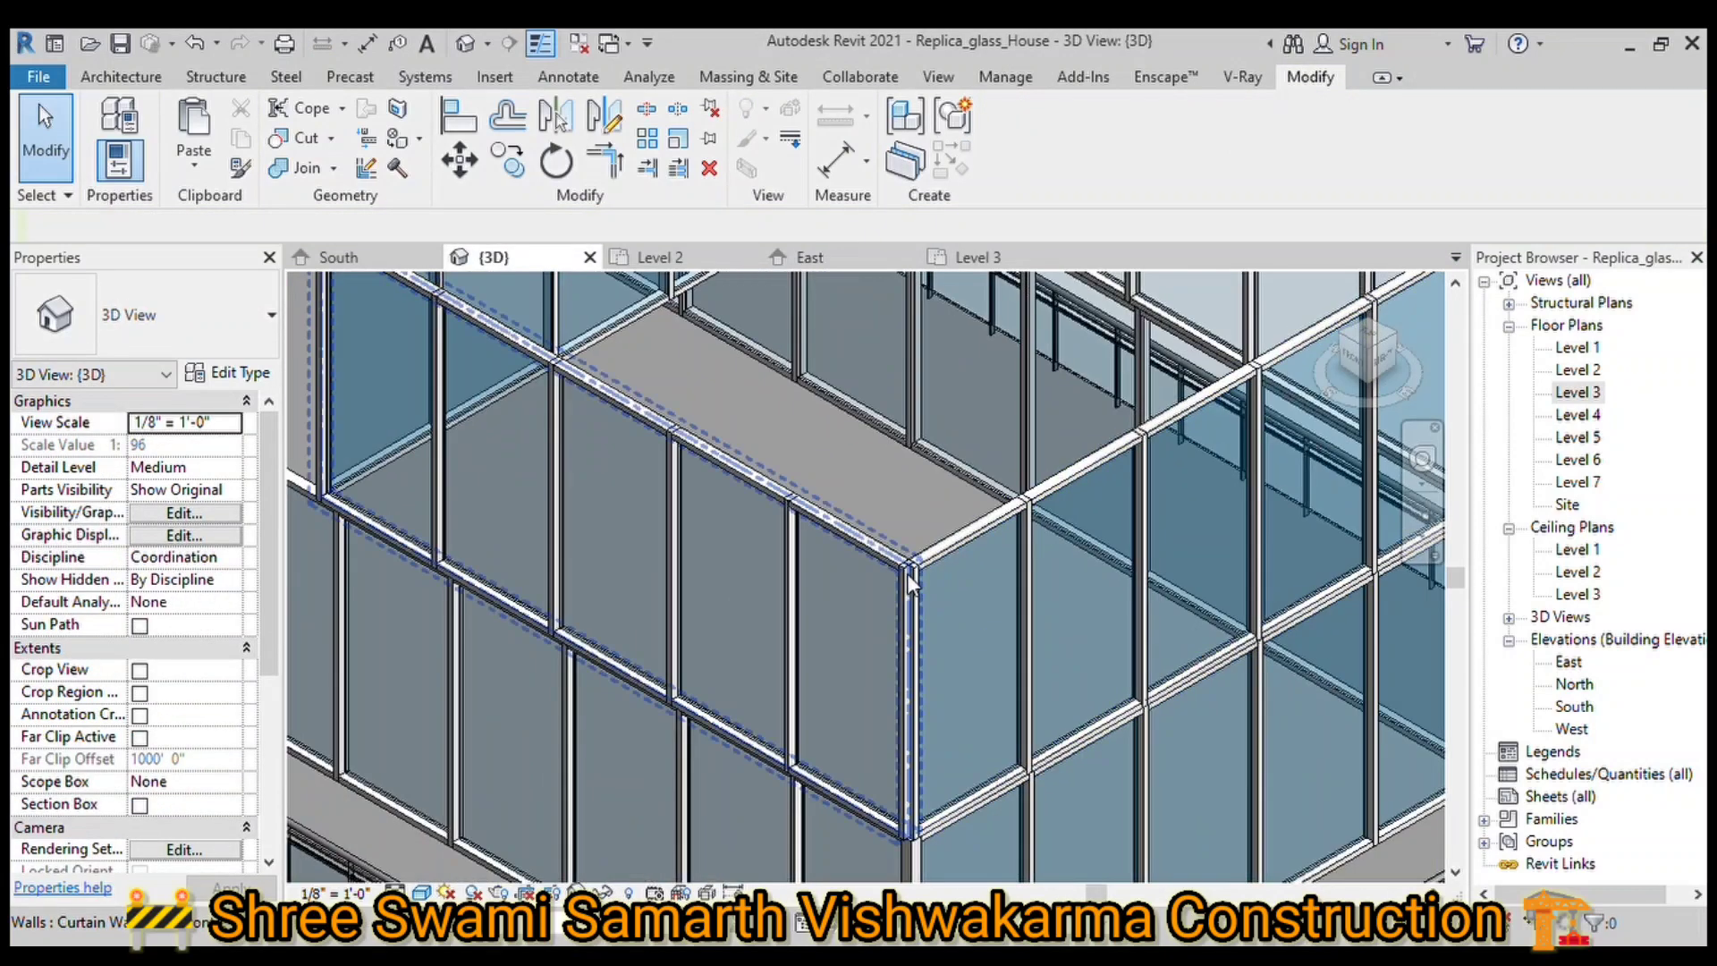
pyautogui.scroll(3, 907, 572)
pyautogui.click(899, 644)
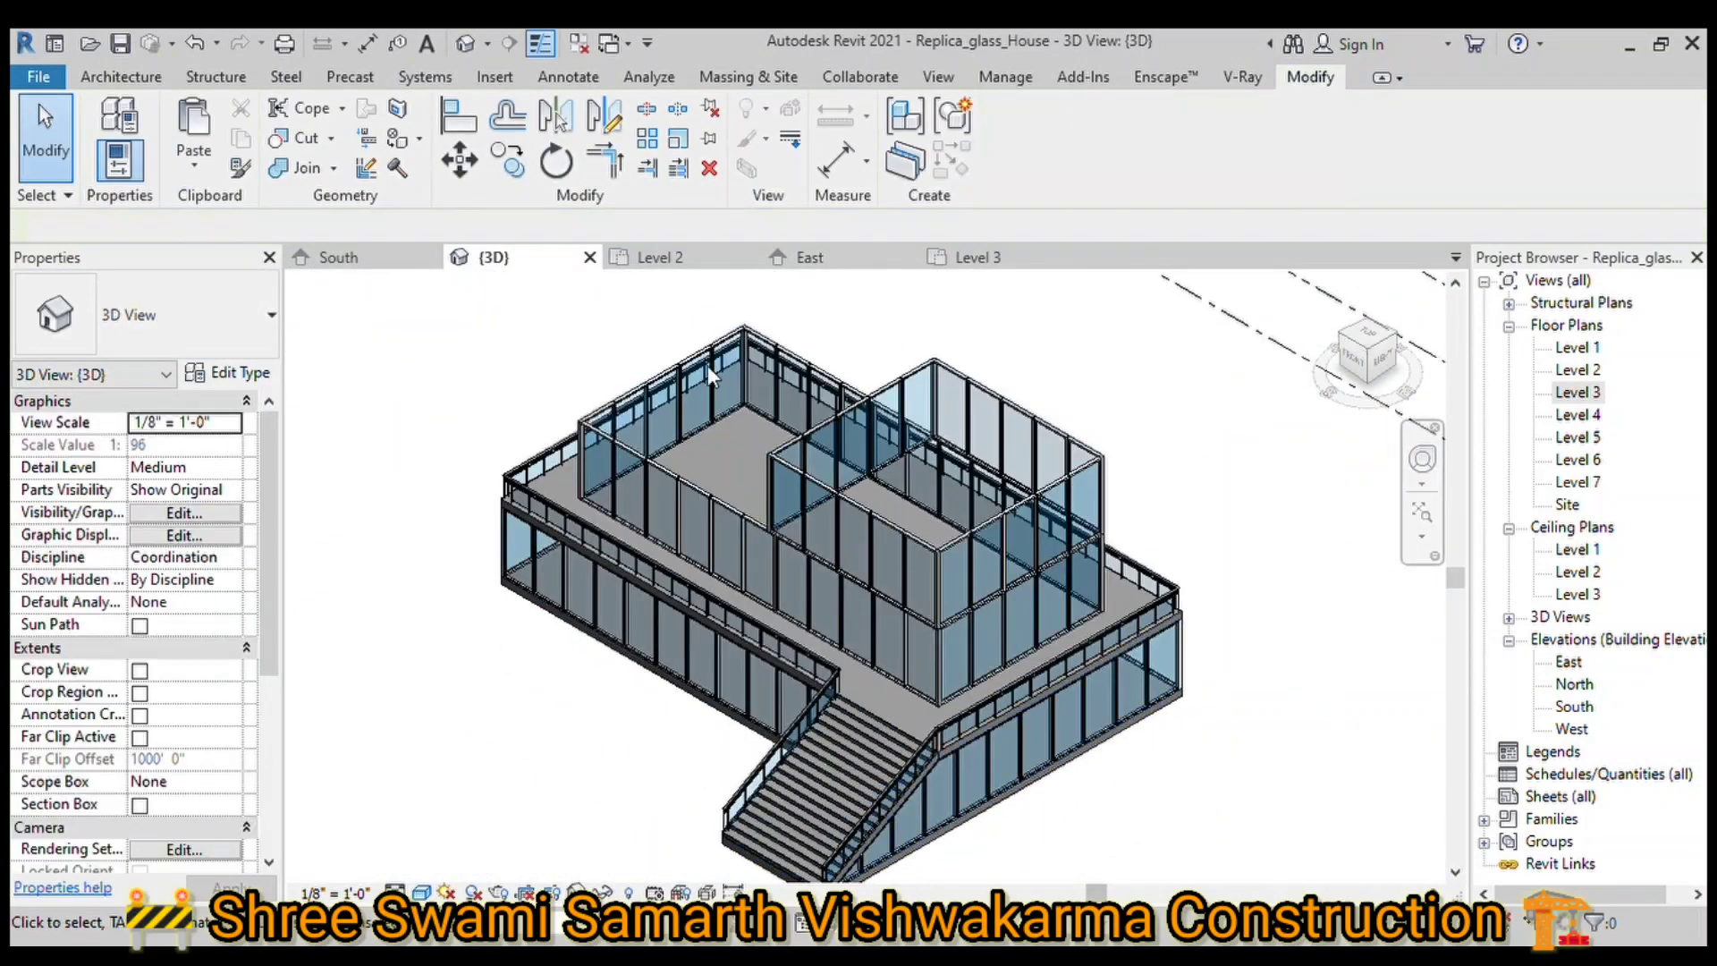
# Step: Move the square room's lower curtain wall with MV and check its distance to the slab edge
pyautogui.click(1146, 718)
pyautogui.press('m')
pyautogui.press('v')
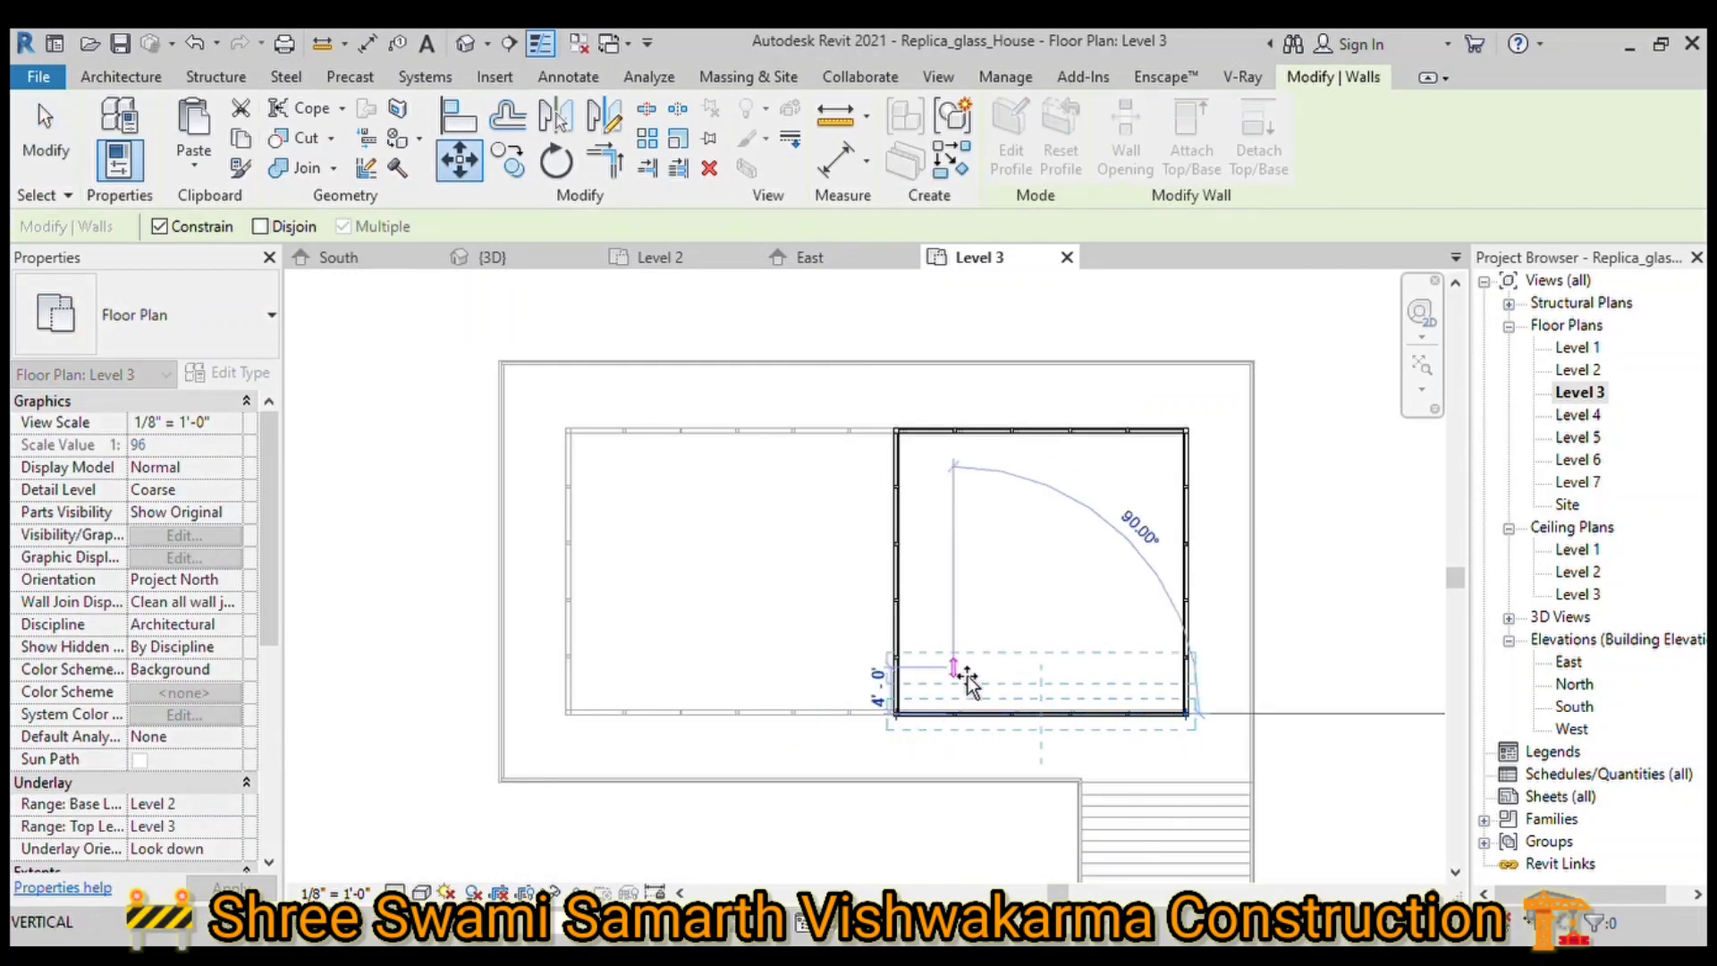
pyautogui.write("3'")
pyautogui.press('Return')
pyautogui.scroll(3, 1088, 730)
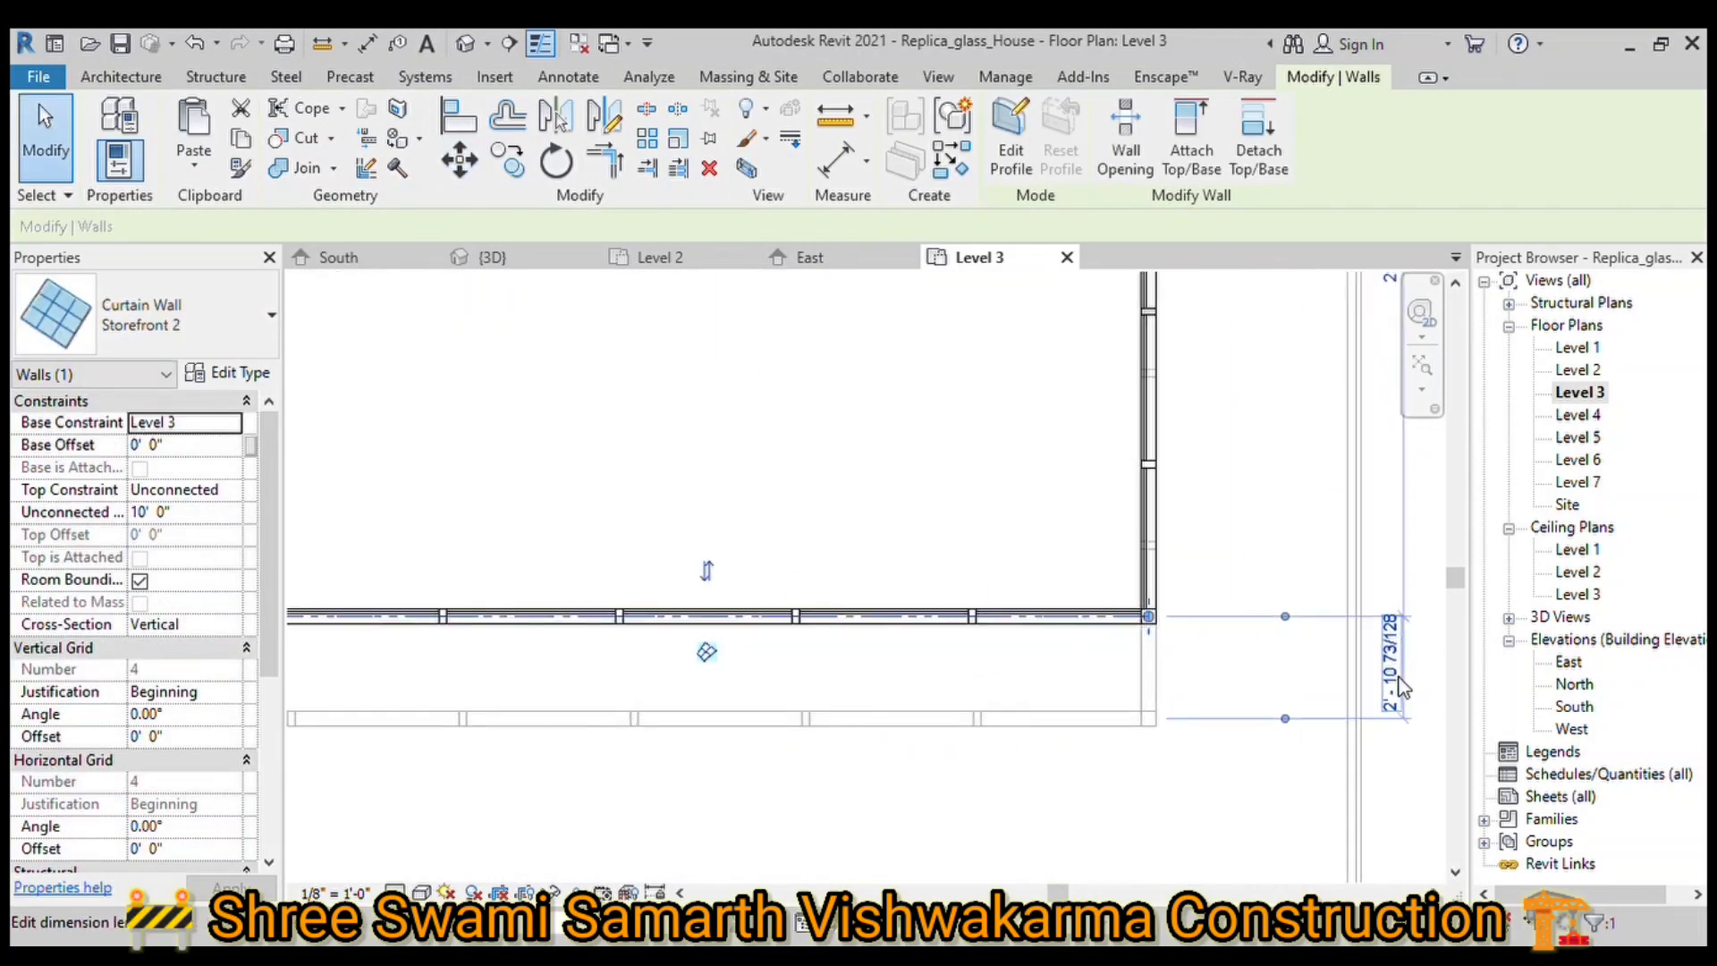
pyautogui.scroll(2, 1270, 733)
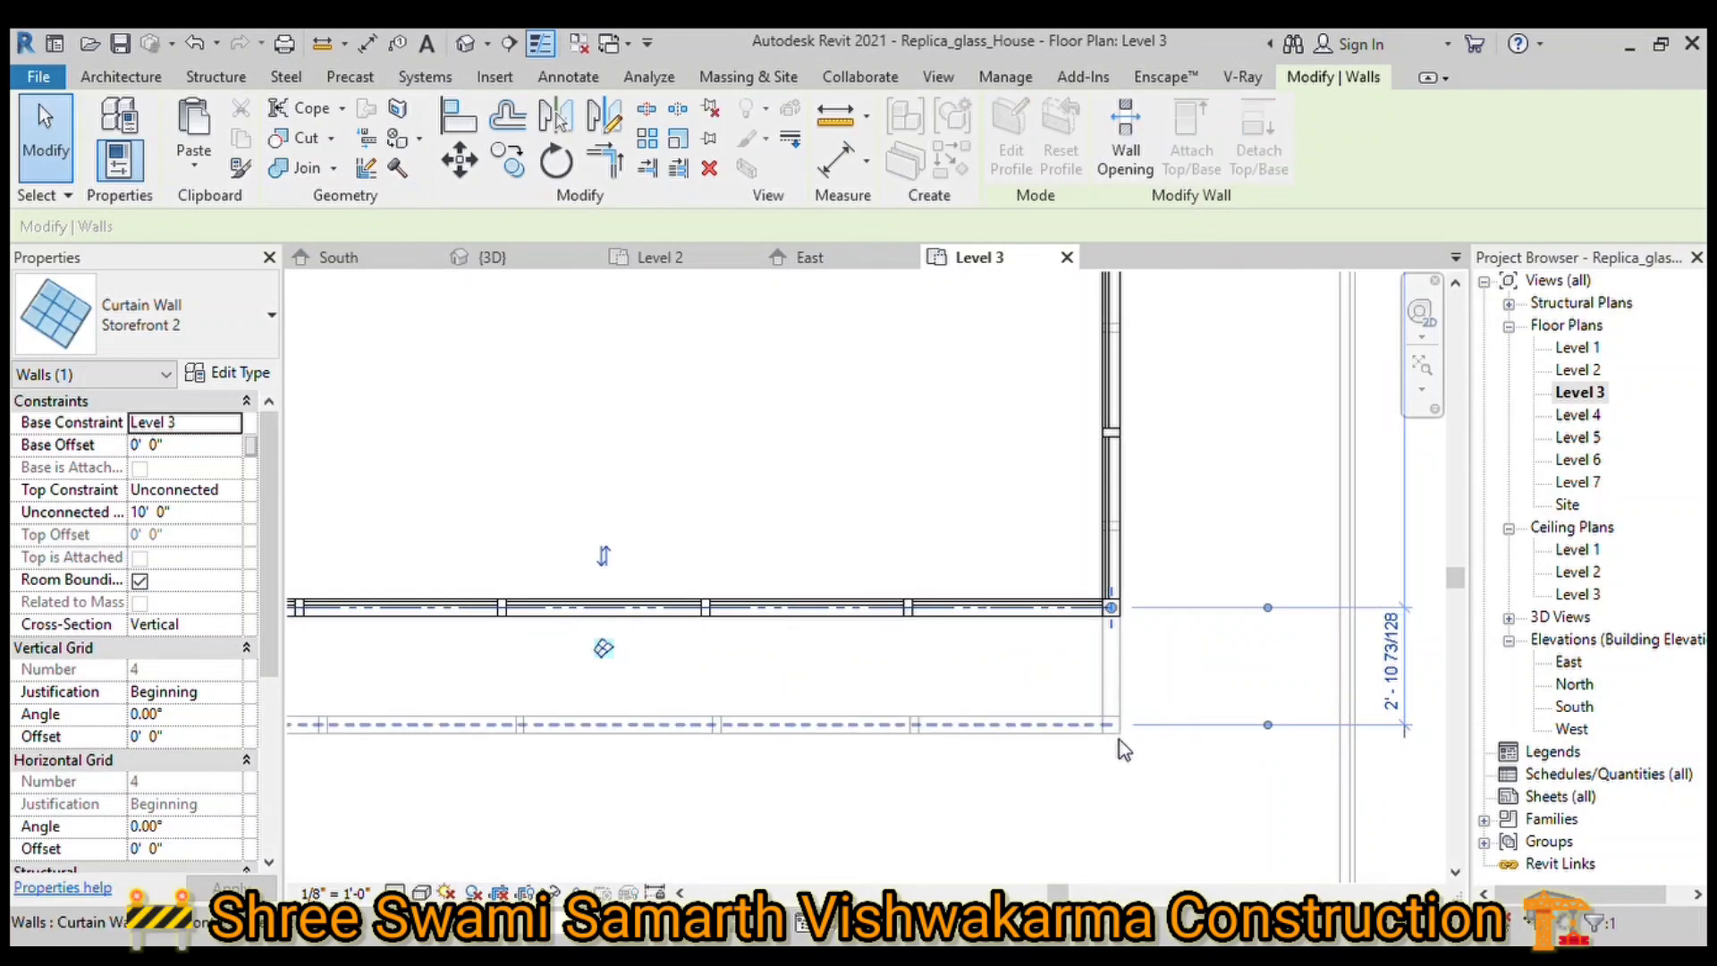
pyautogui.scroll(2, 1242, 721)
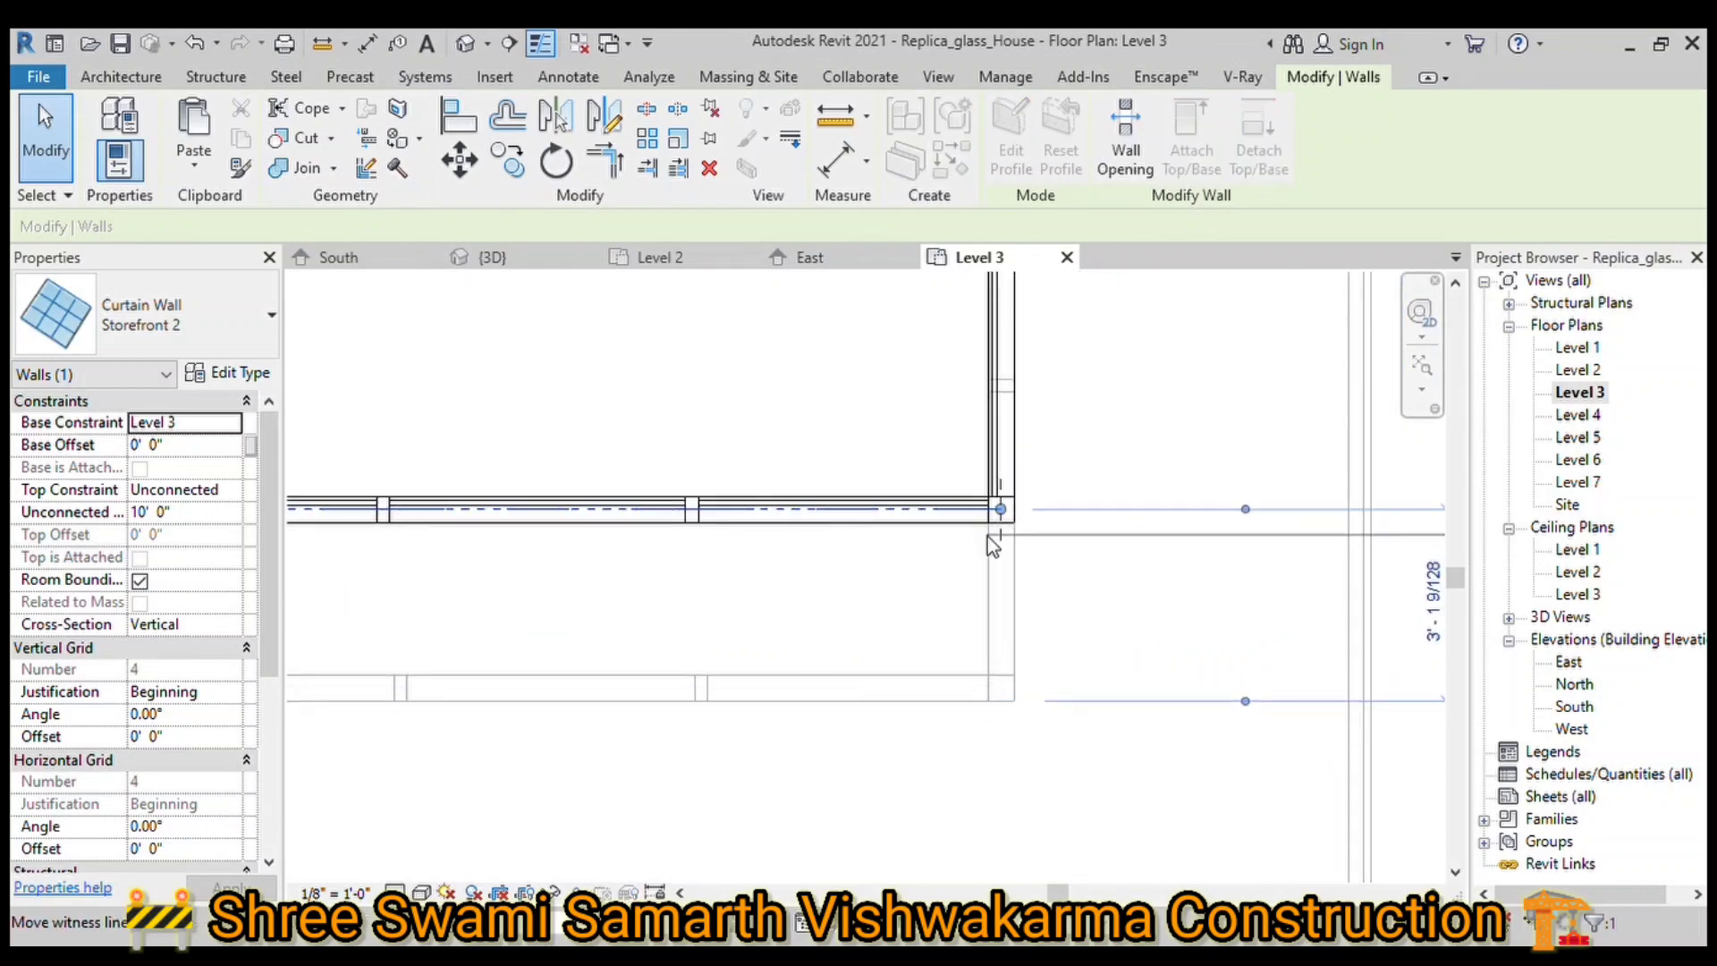
pyautogui.press('Escape')
pyautogui.scroll(-3, 975, 535)
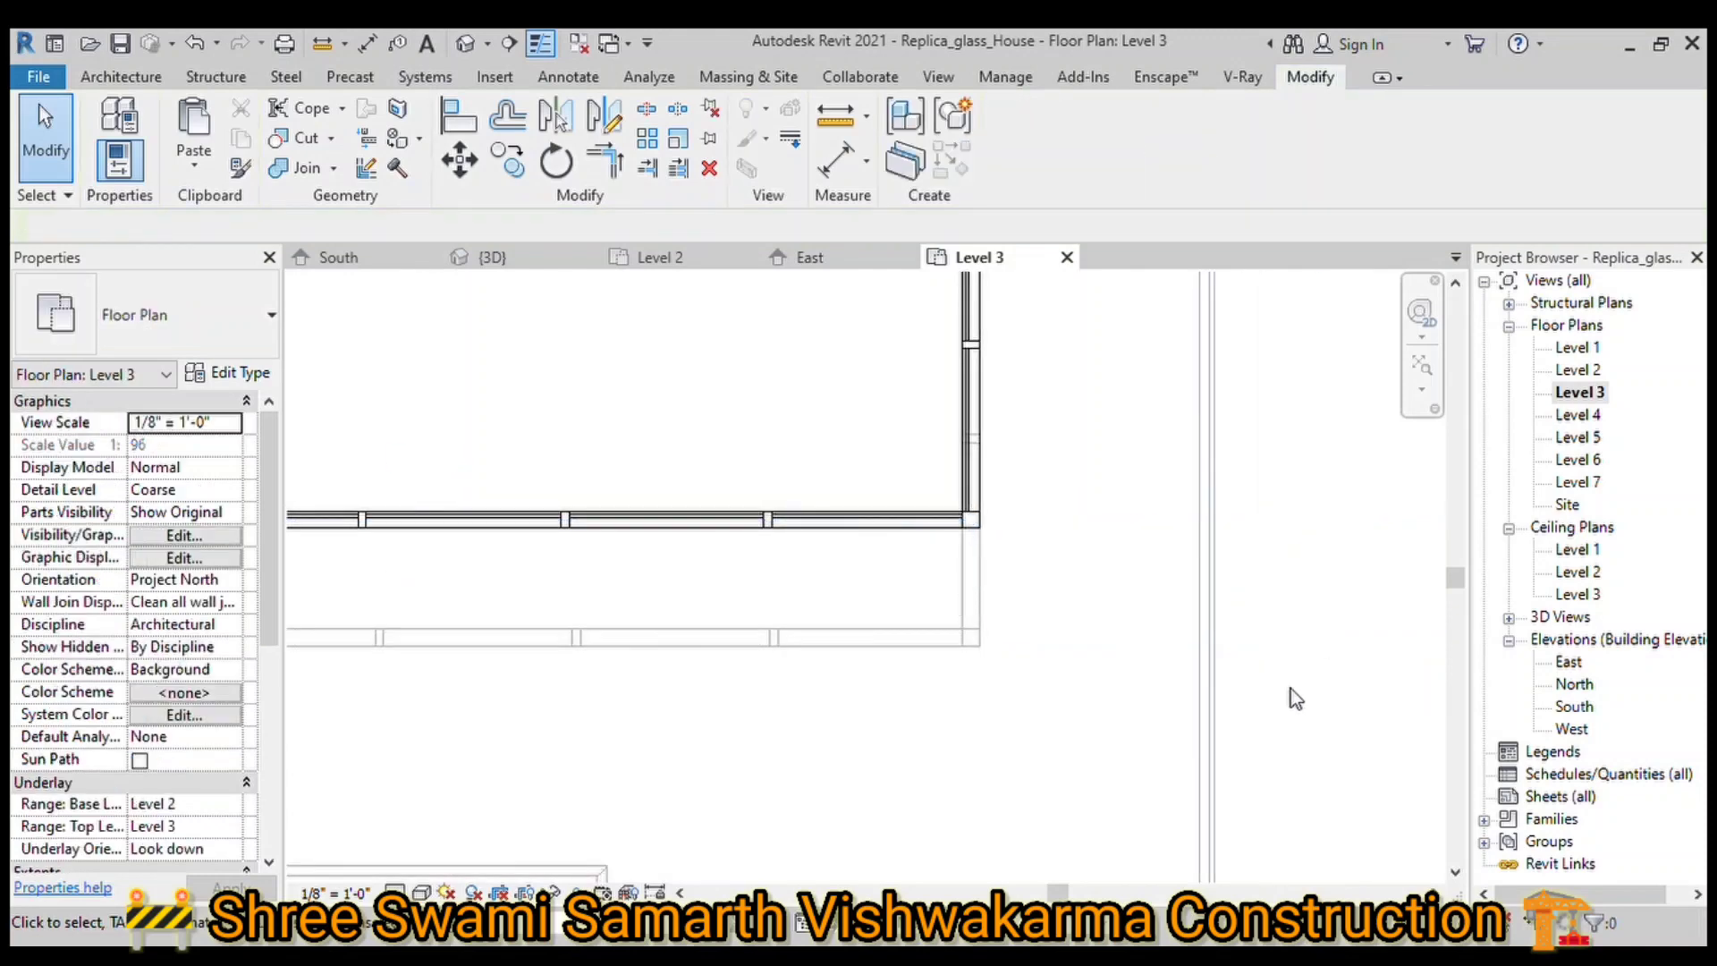
pyautogui.scroll(-2, 1185, 698)
# Step: Create Similar Storefront 2 curtain walls along the top, left and bottom of a second room
pyautogui.click(888, 475)
pyautogui.click(905, 165)
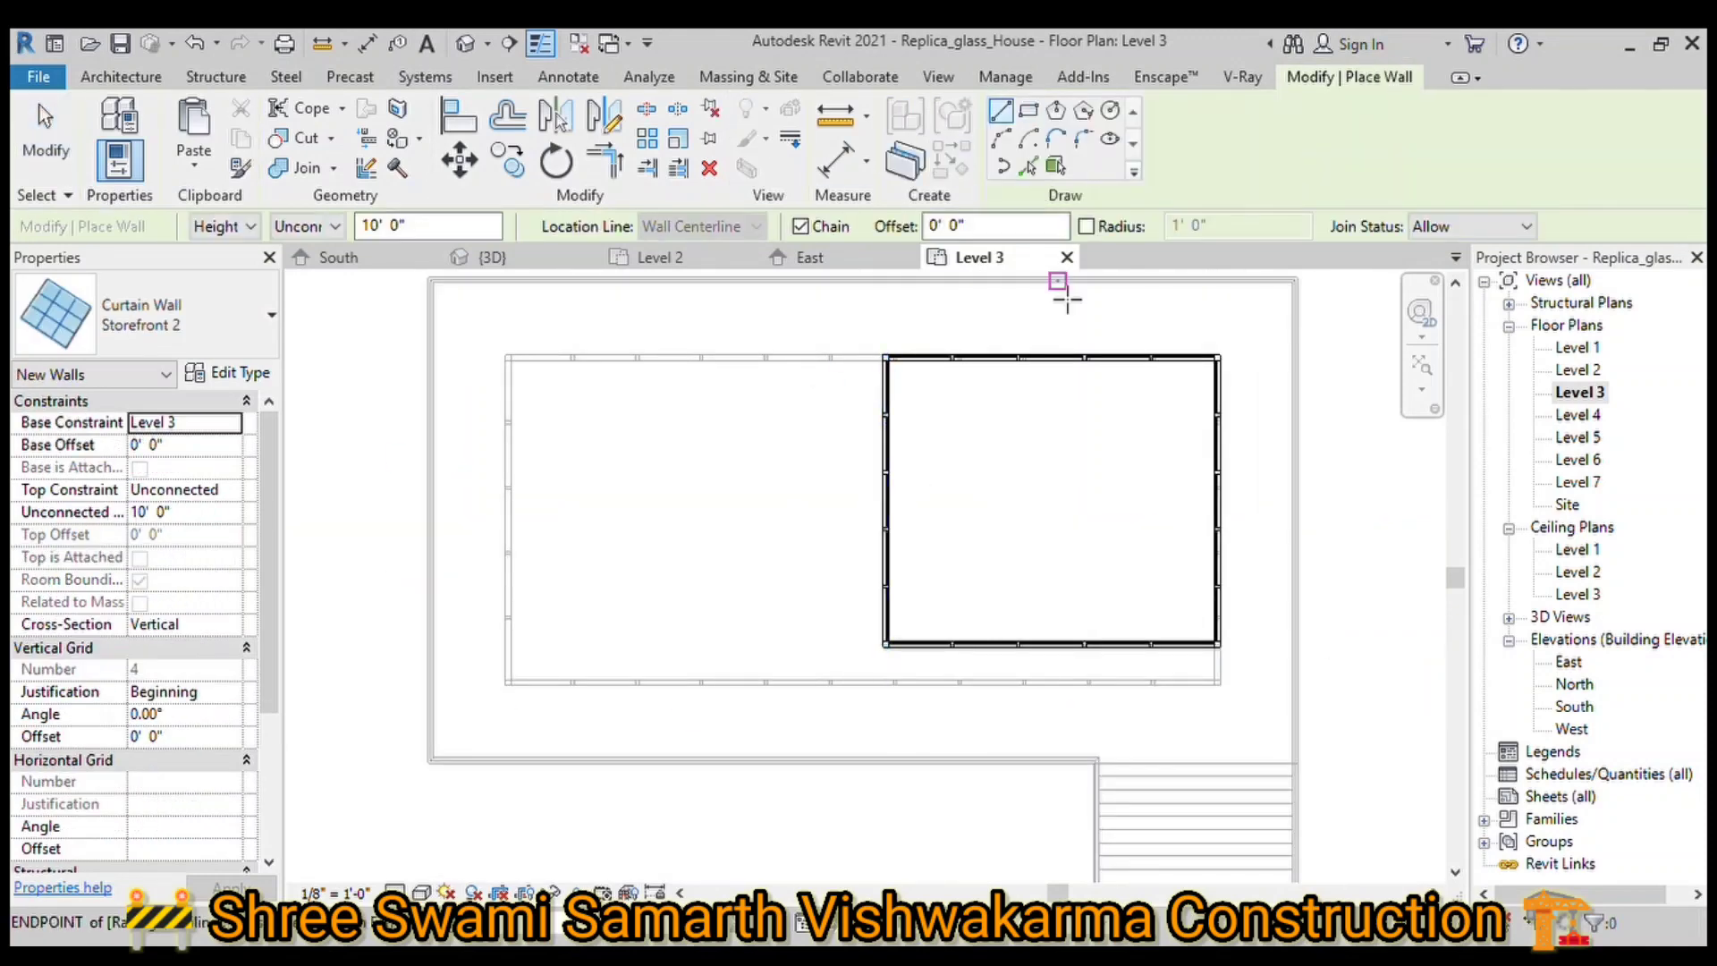
pyautogui.click(863, 373)
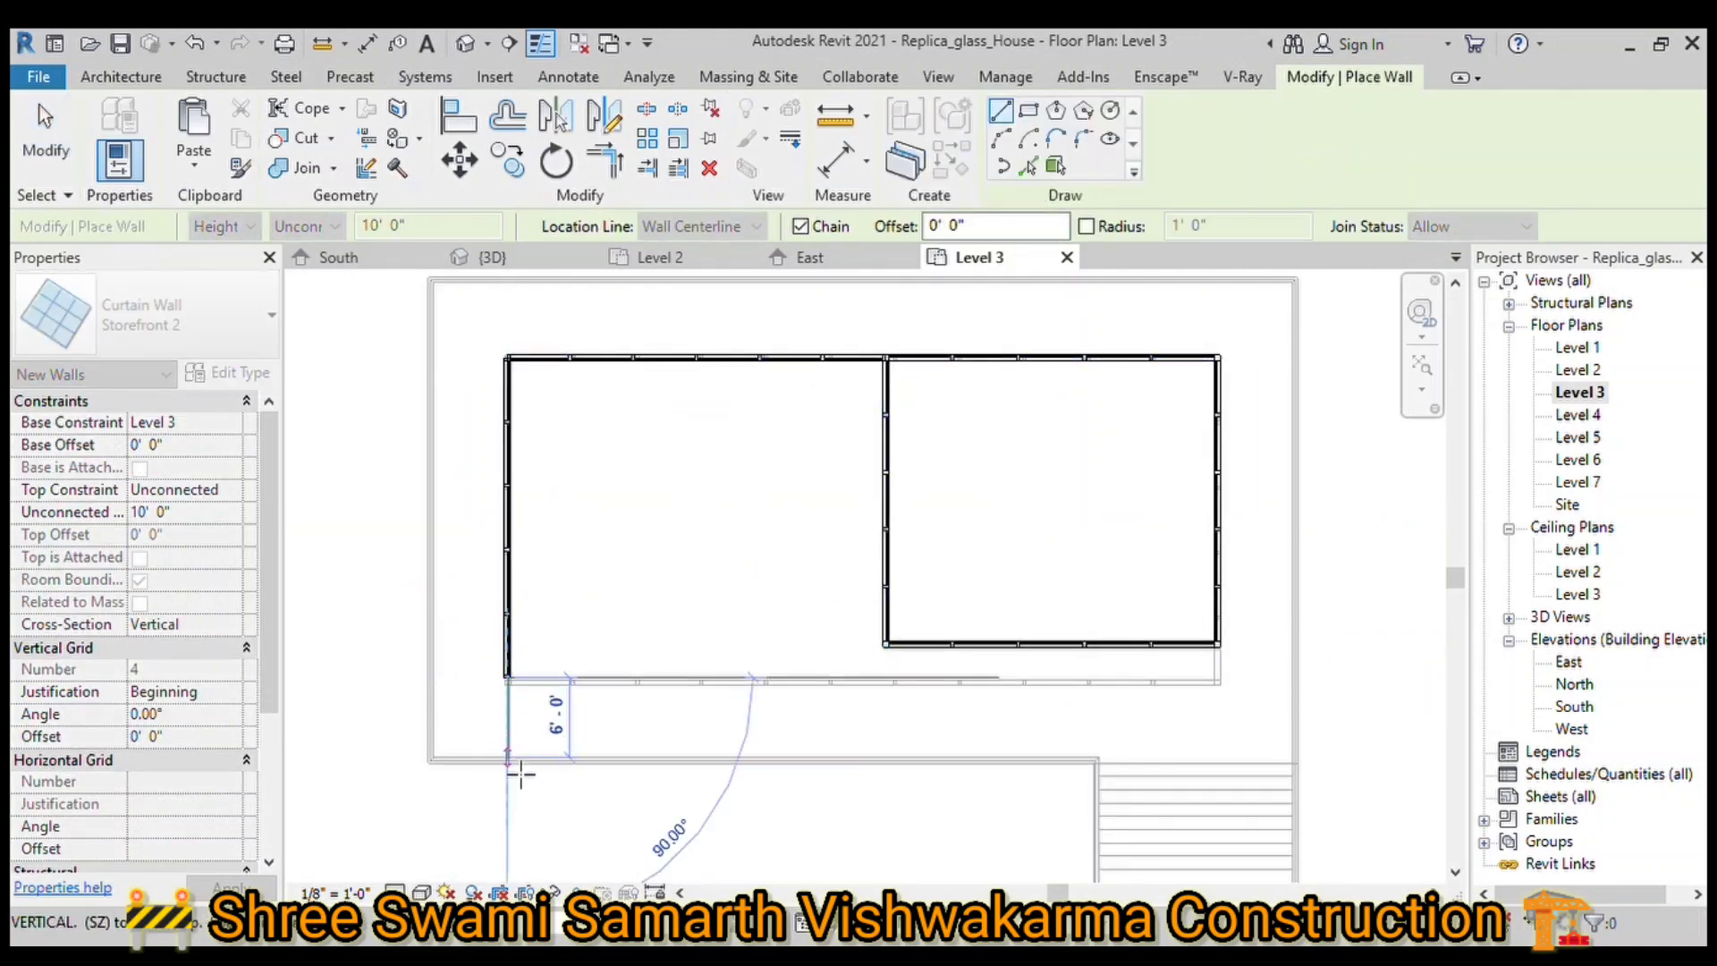
pyautogui.press('Escape')
pyautogui.click(517, 689)
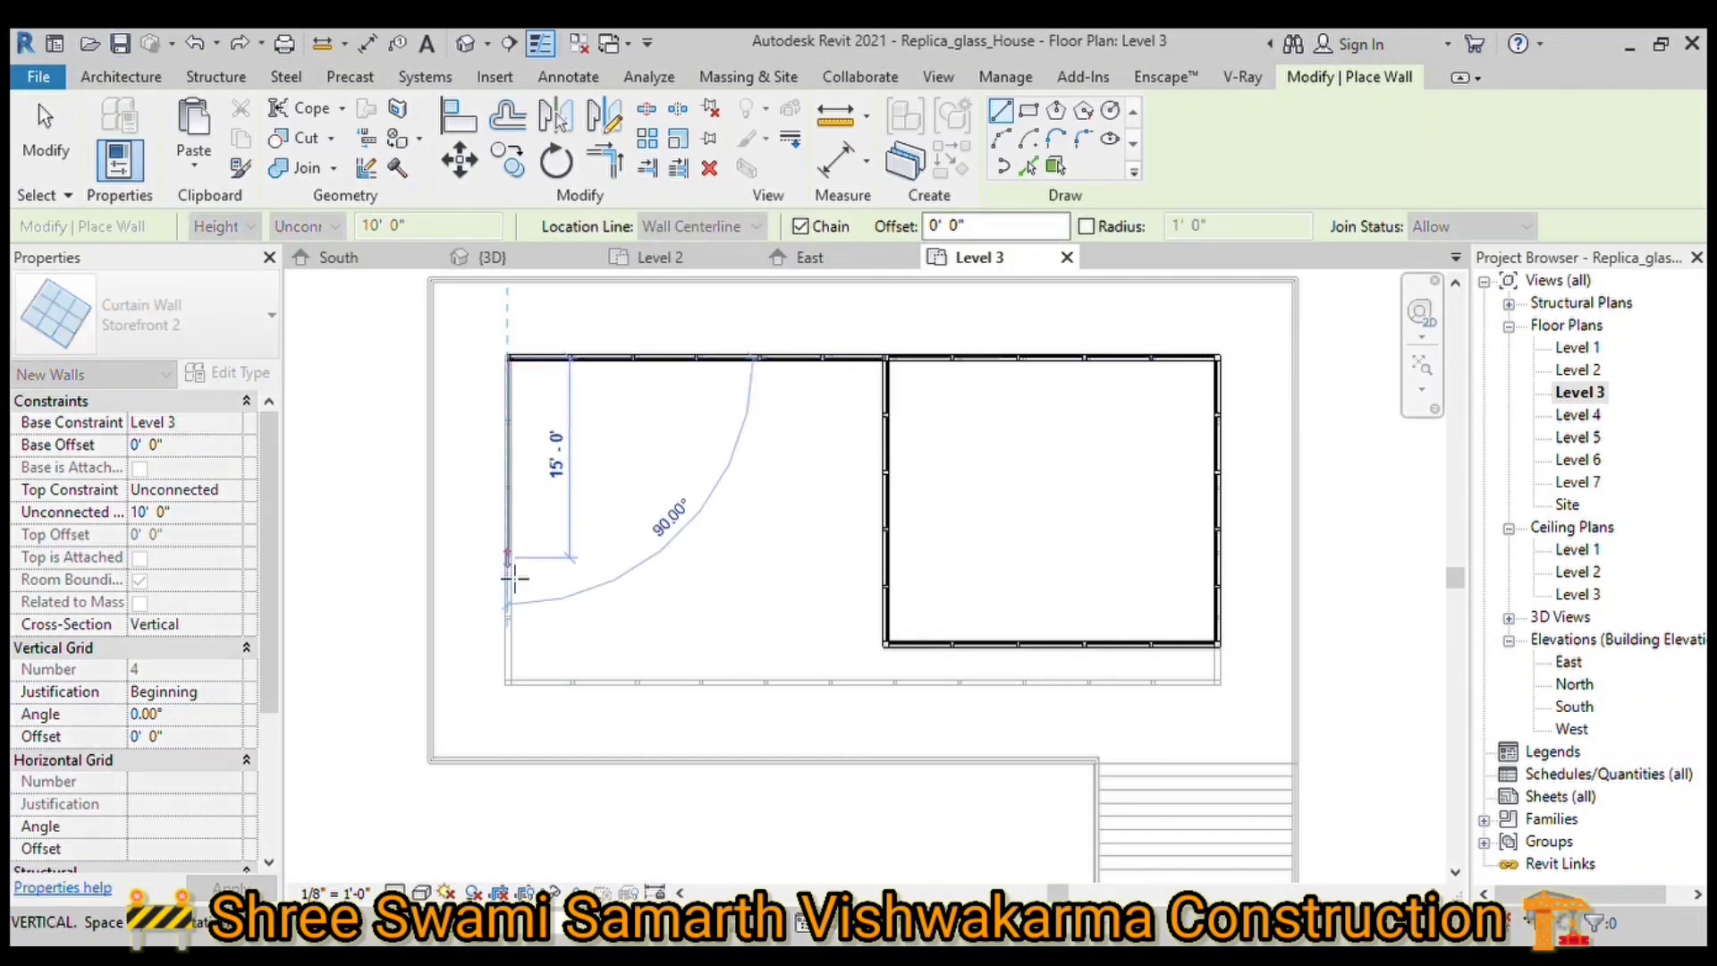
pyautogui.scroll(2, 513, 769)
pyautogui.click(1416, 741)
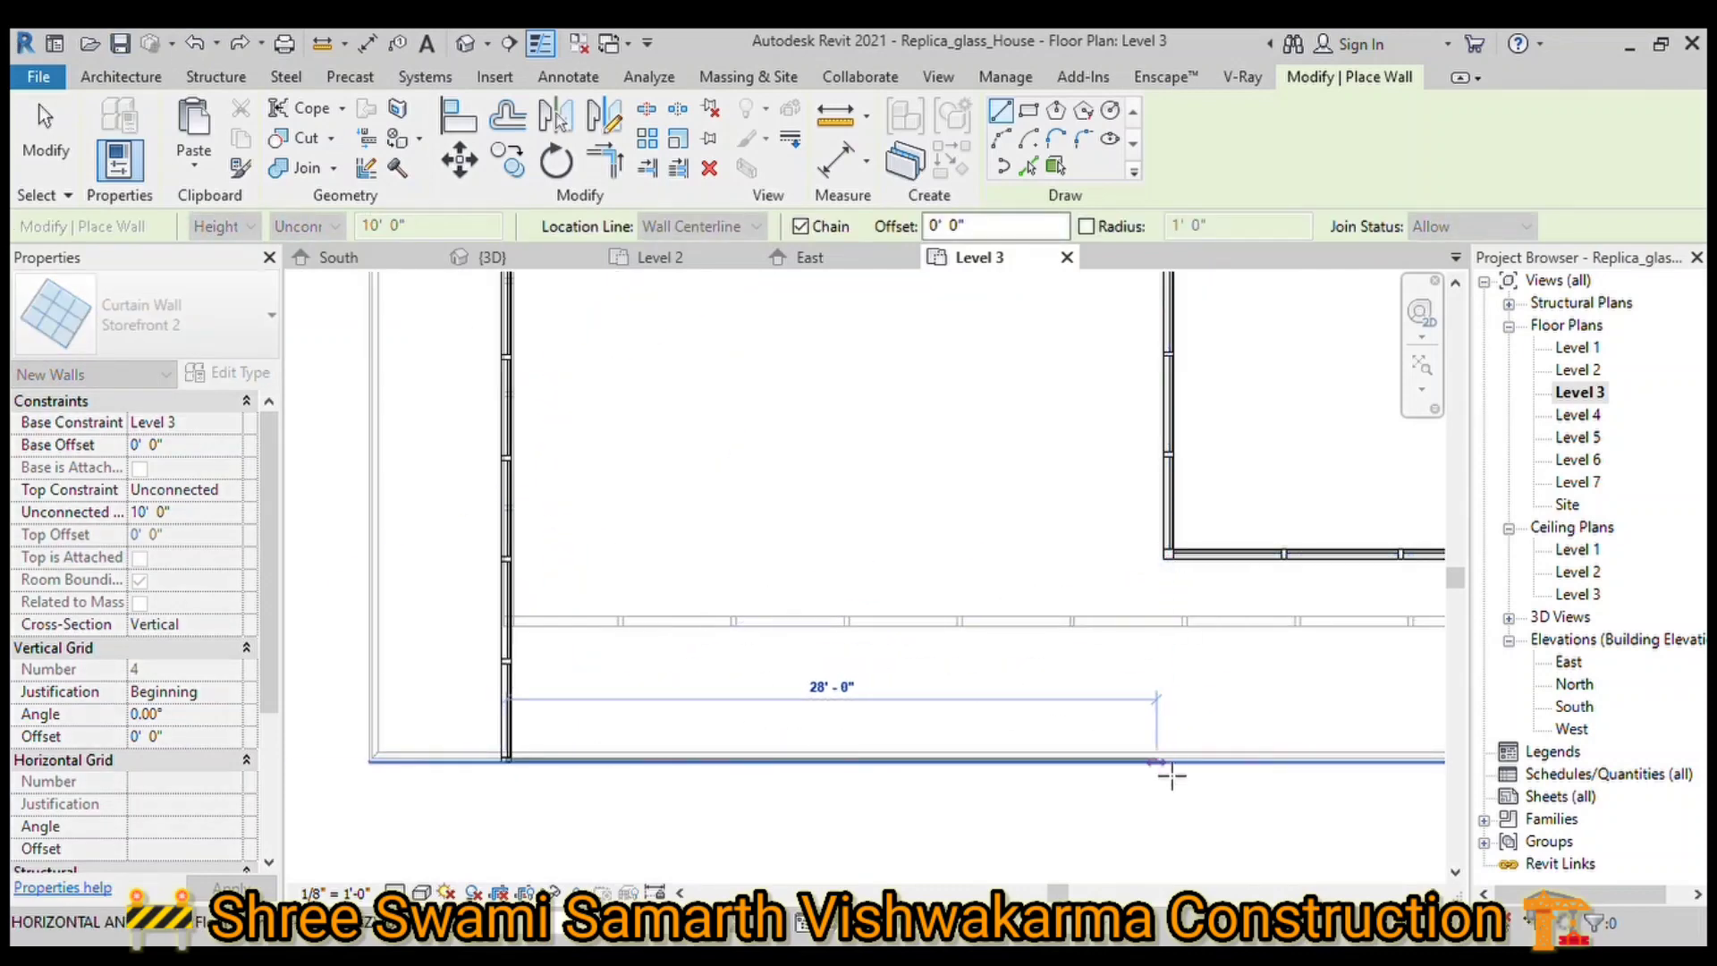
pyautogui.press('Escape')
pyautogui.press('Escape')
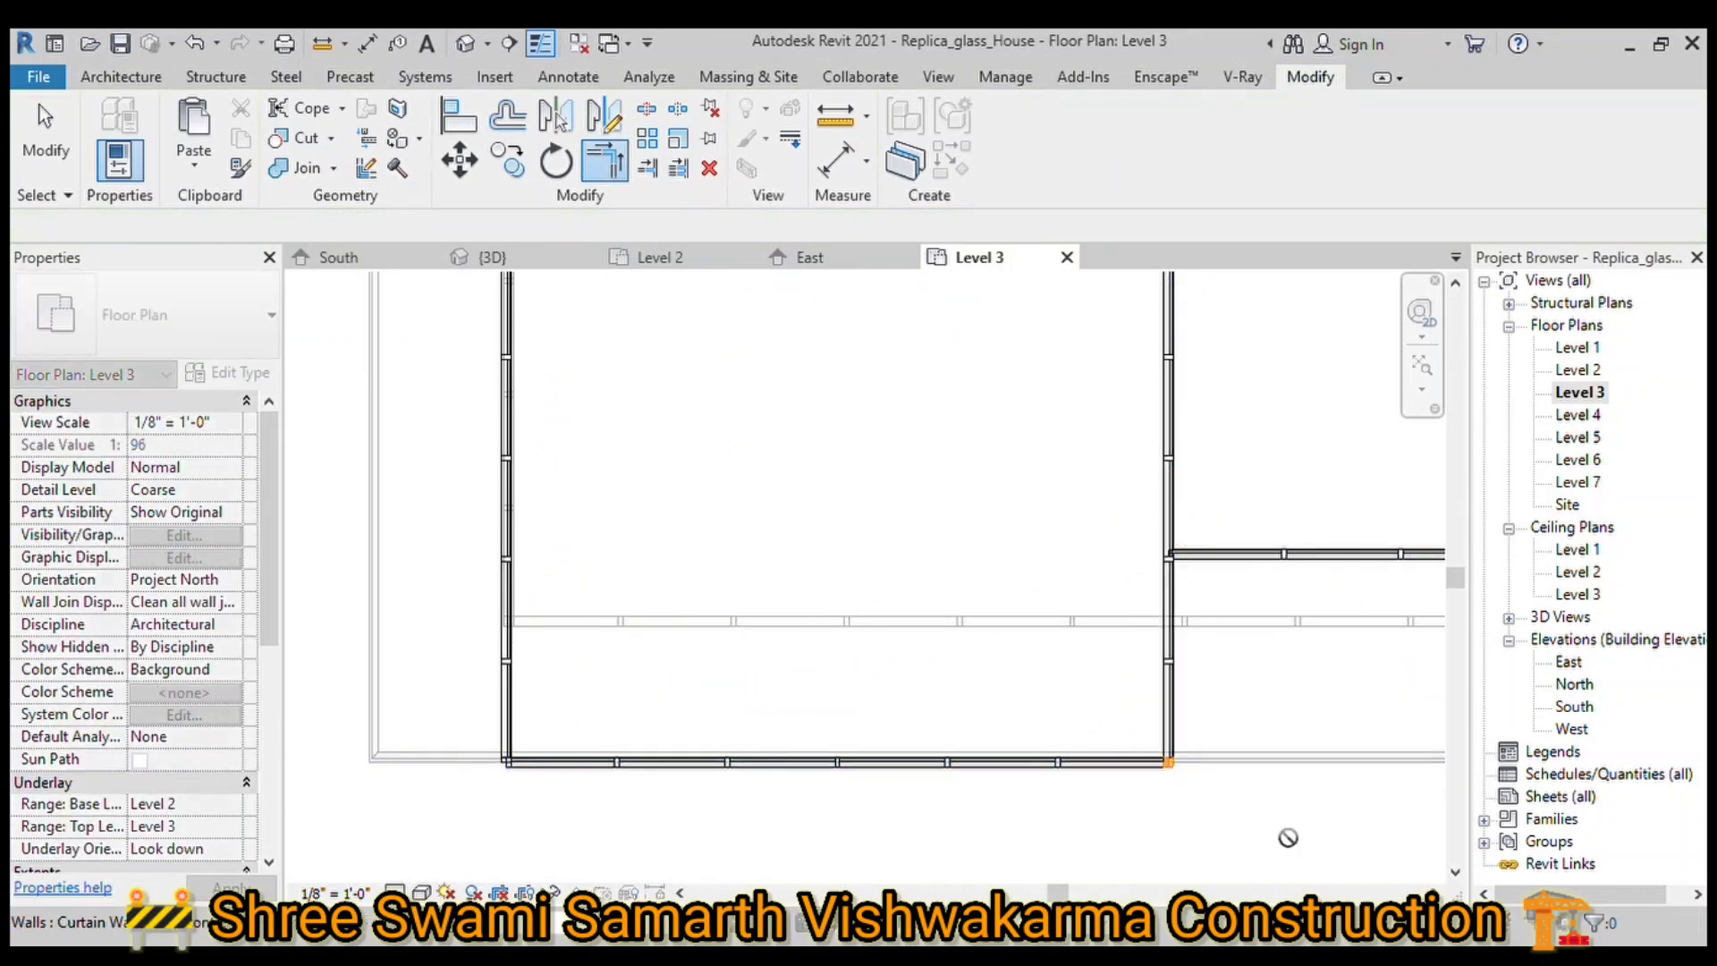
# Step: Move the new horizontal curtain wall with MV and check where its end meets the room
pyautogui.scroll(-1, 742, 734)
pyautogui.scroll(-2, 767, 633)
pyautogui.scroll(5, 1112, 737)
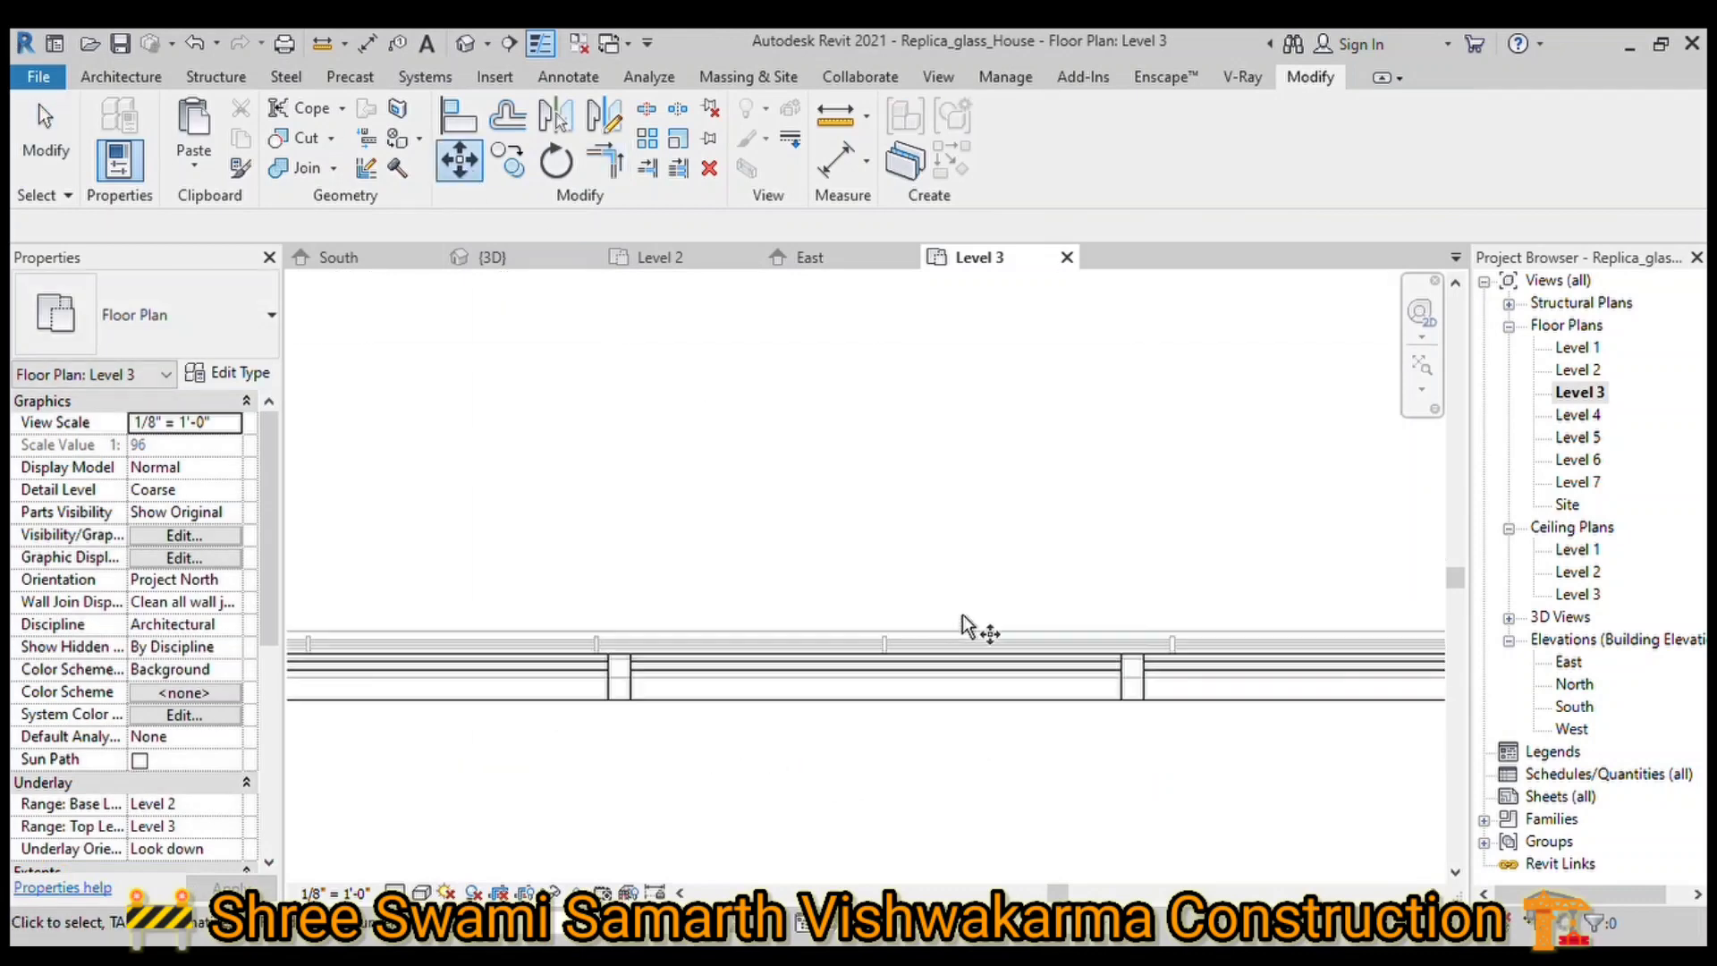
pyautogui.click(885, 702)
pyautogui.press('m')
pyautogui.press('v')
pyautogui.scroll(-1, 880, 689)
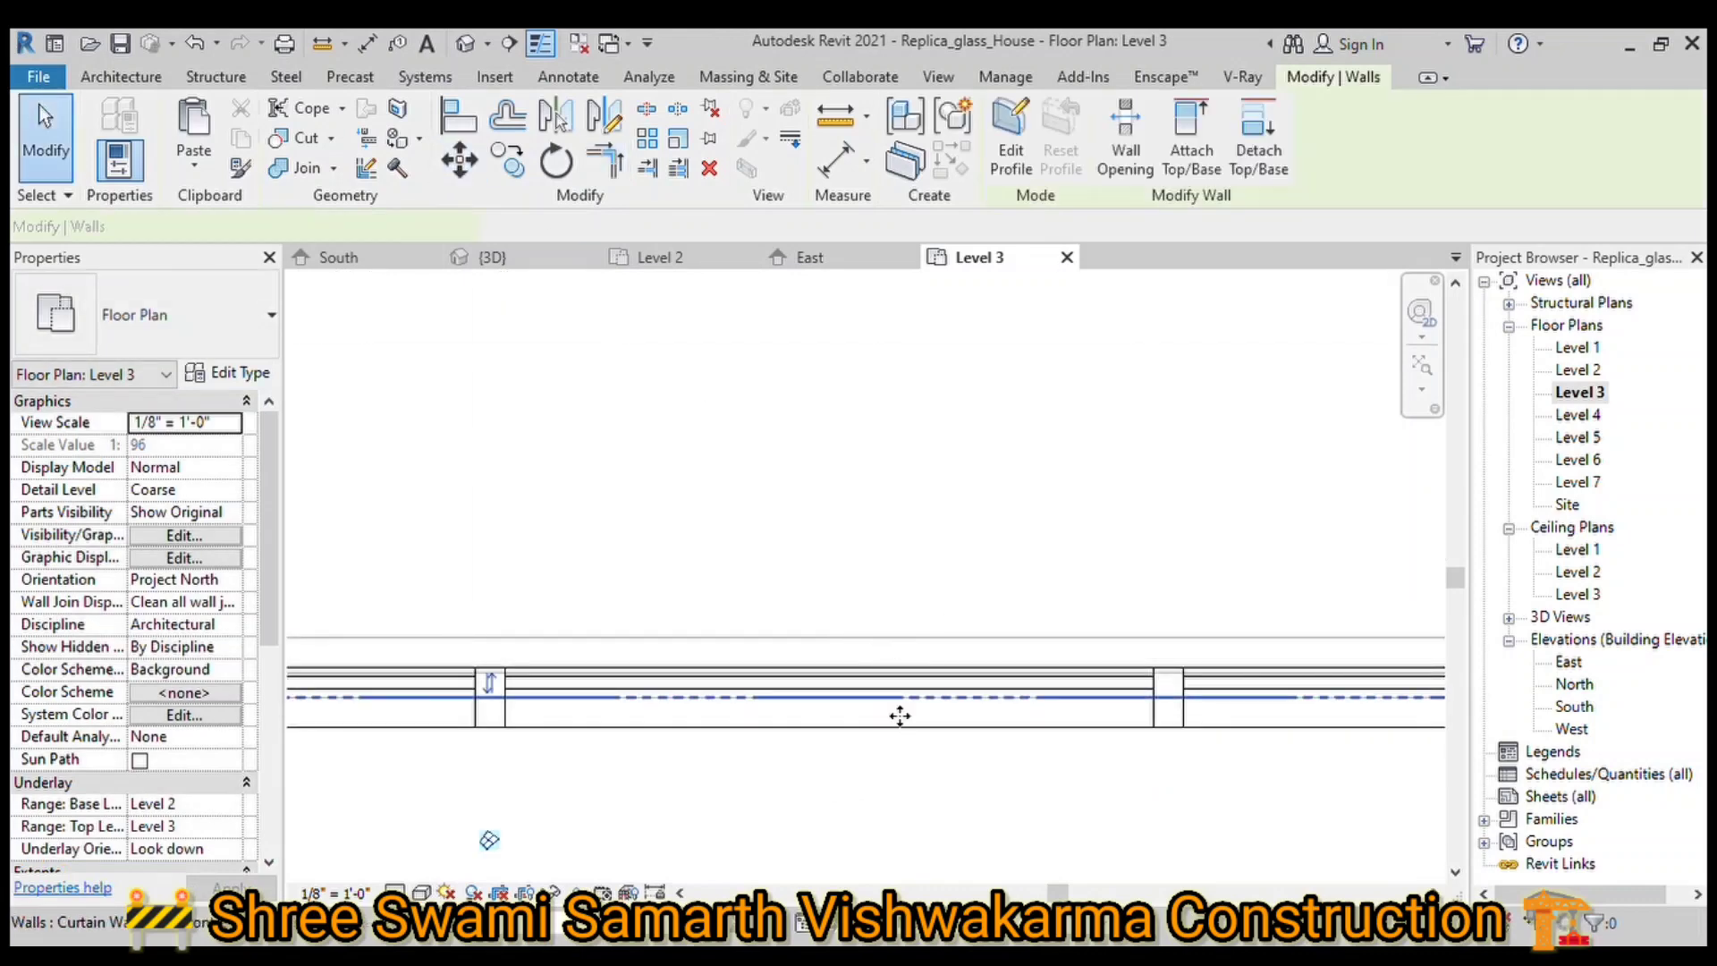
pyautogui.click(874, 687)
pyautogui.scroll(3, 919, 775)
pyautogui.scroll(3, 601, 439)
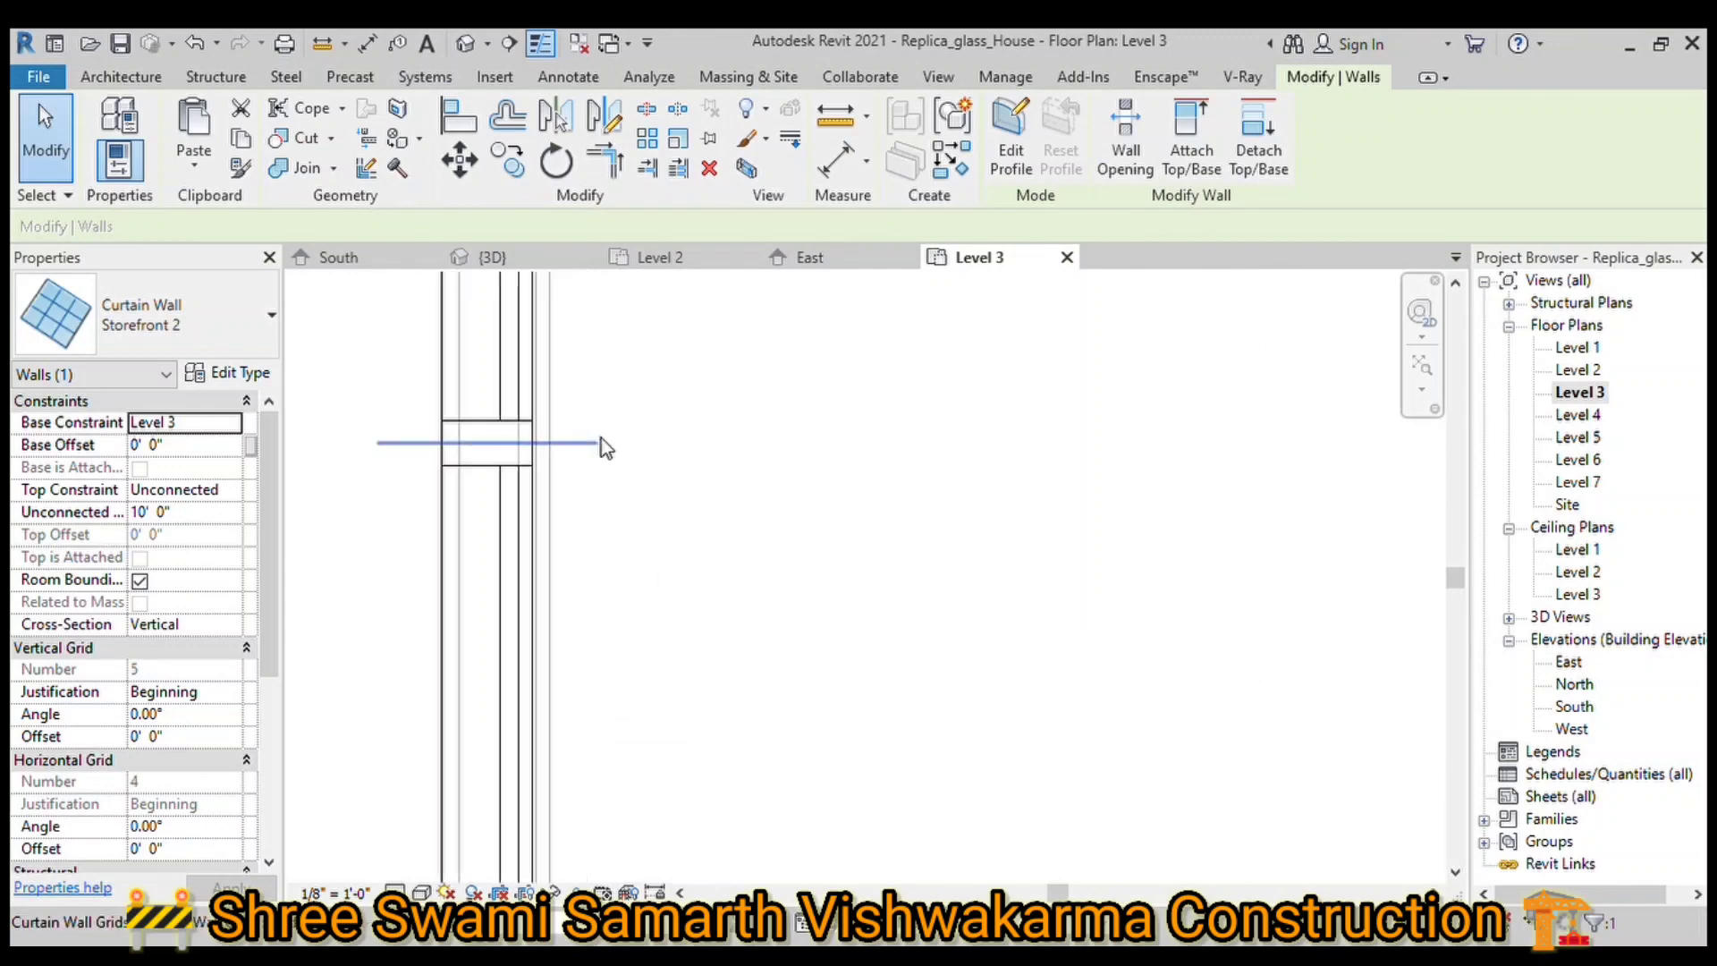
pyautogui.scroll(-4, 736, 633)
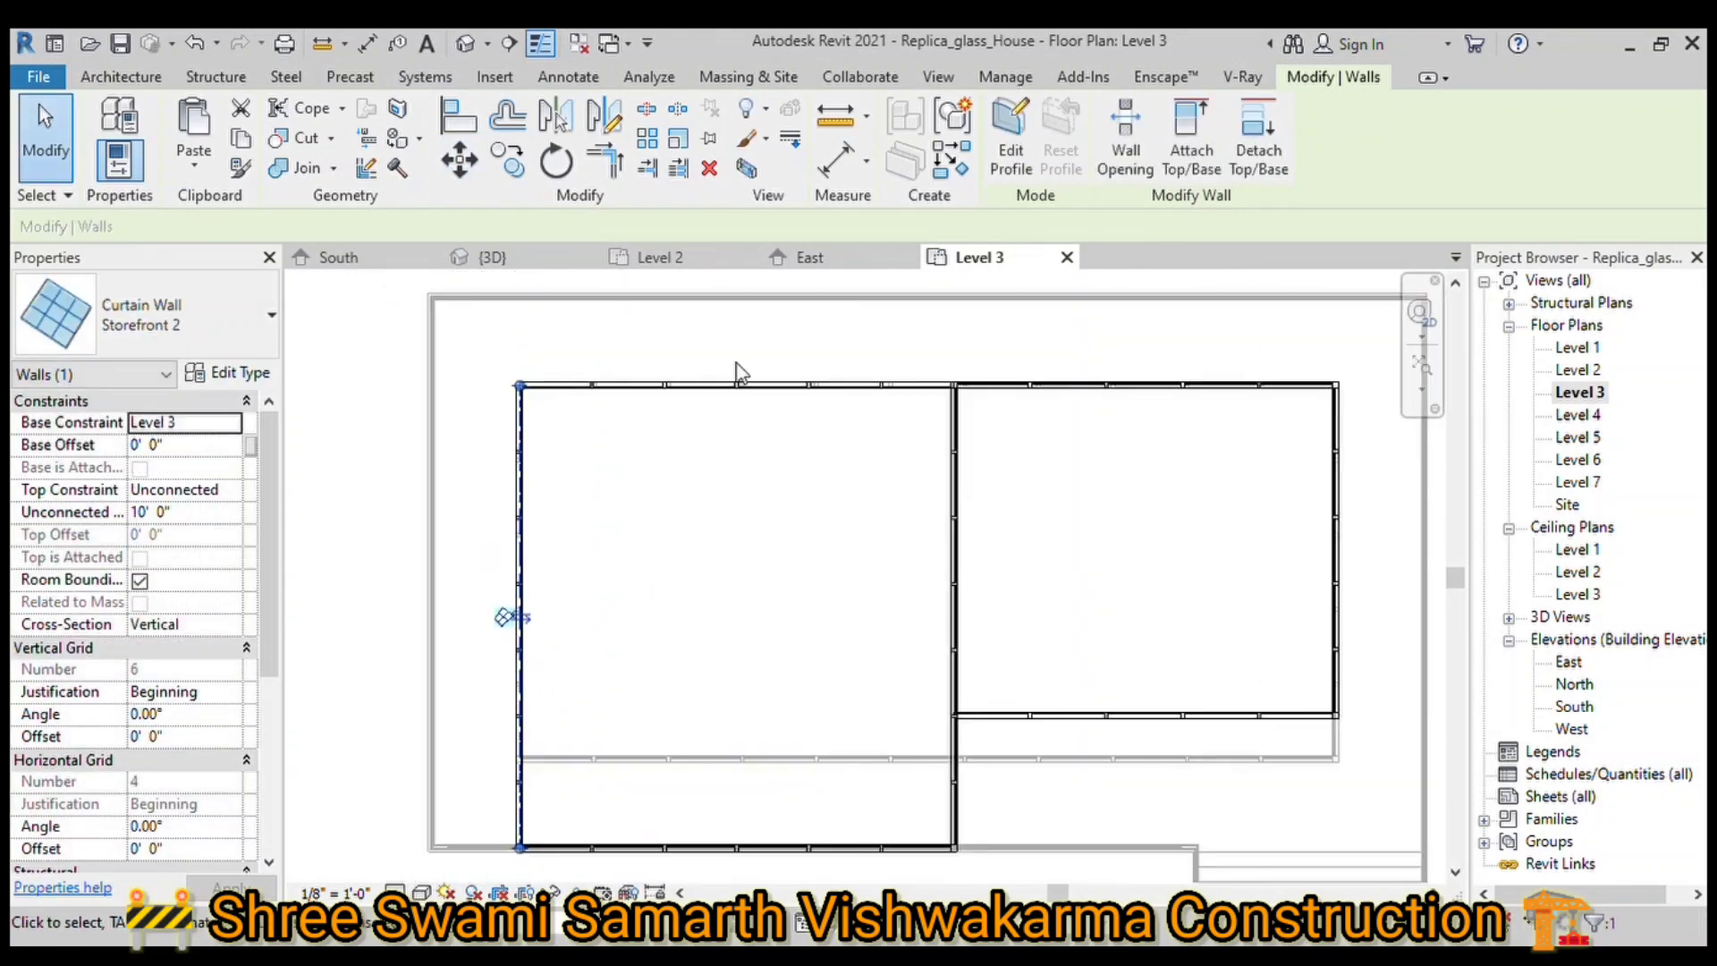
pyautogui.scroll(3, 736, 367)
pyautogui.scroll(-4, 814, 590)
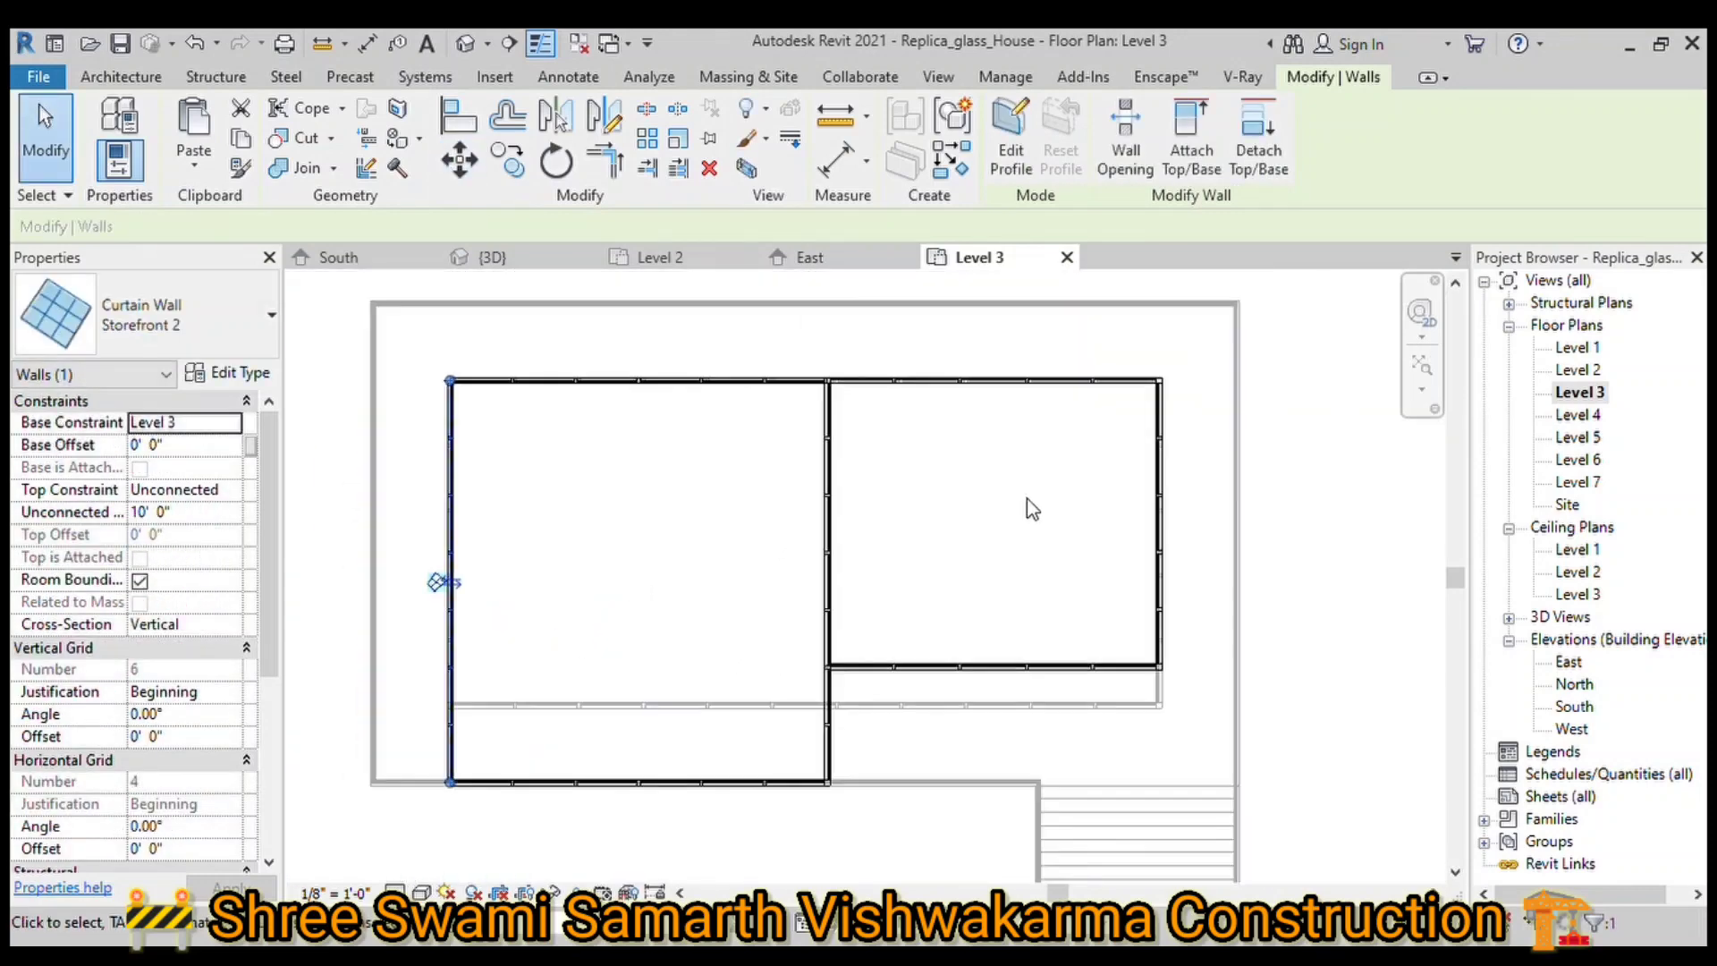
# Step: Select mullions on the glass wall, including the quad corner and top-corner mullions
pyautogui.scroll(3, 708, 469)
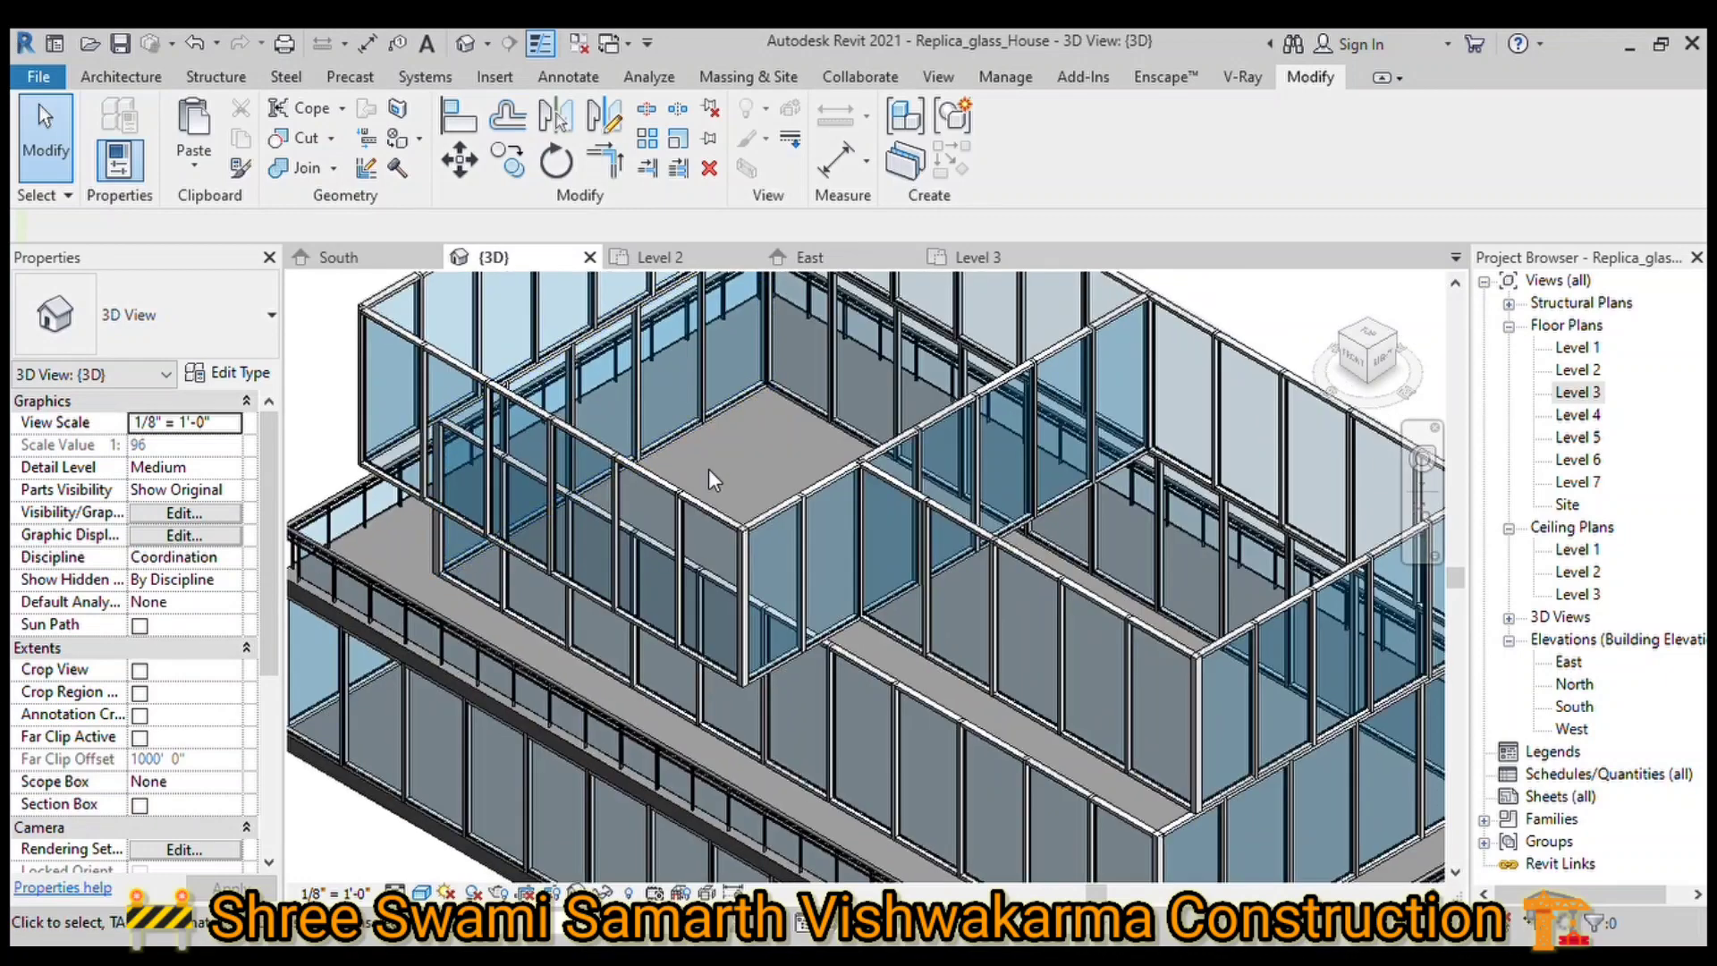
pyautogui.scroll(2, 546, 449)
pyautogui.click(528, 499)
pyautogui.click(523, 627)
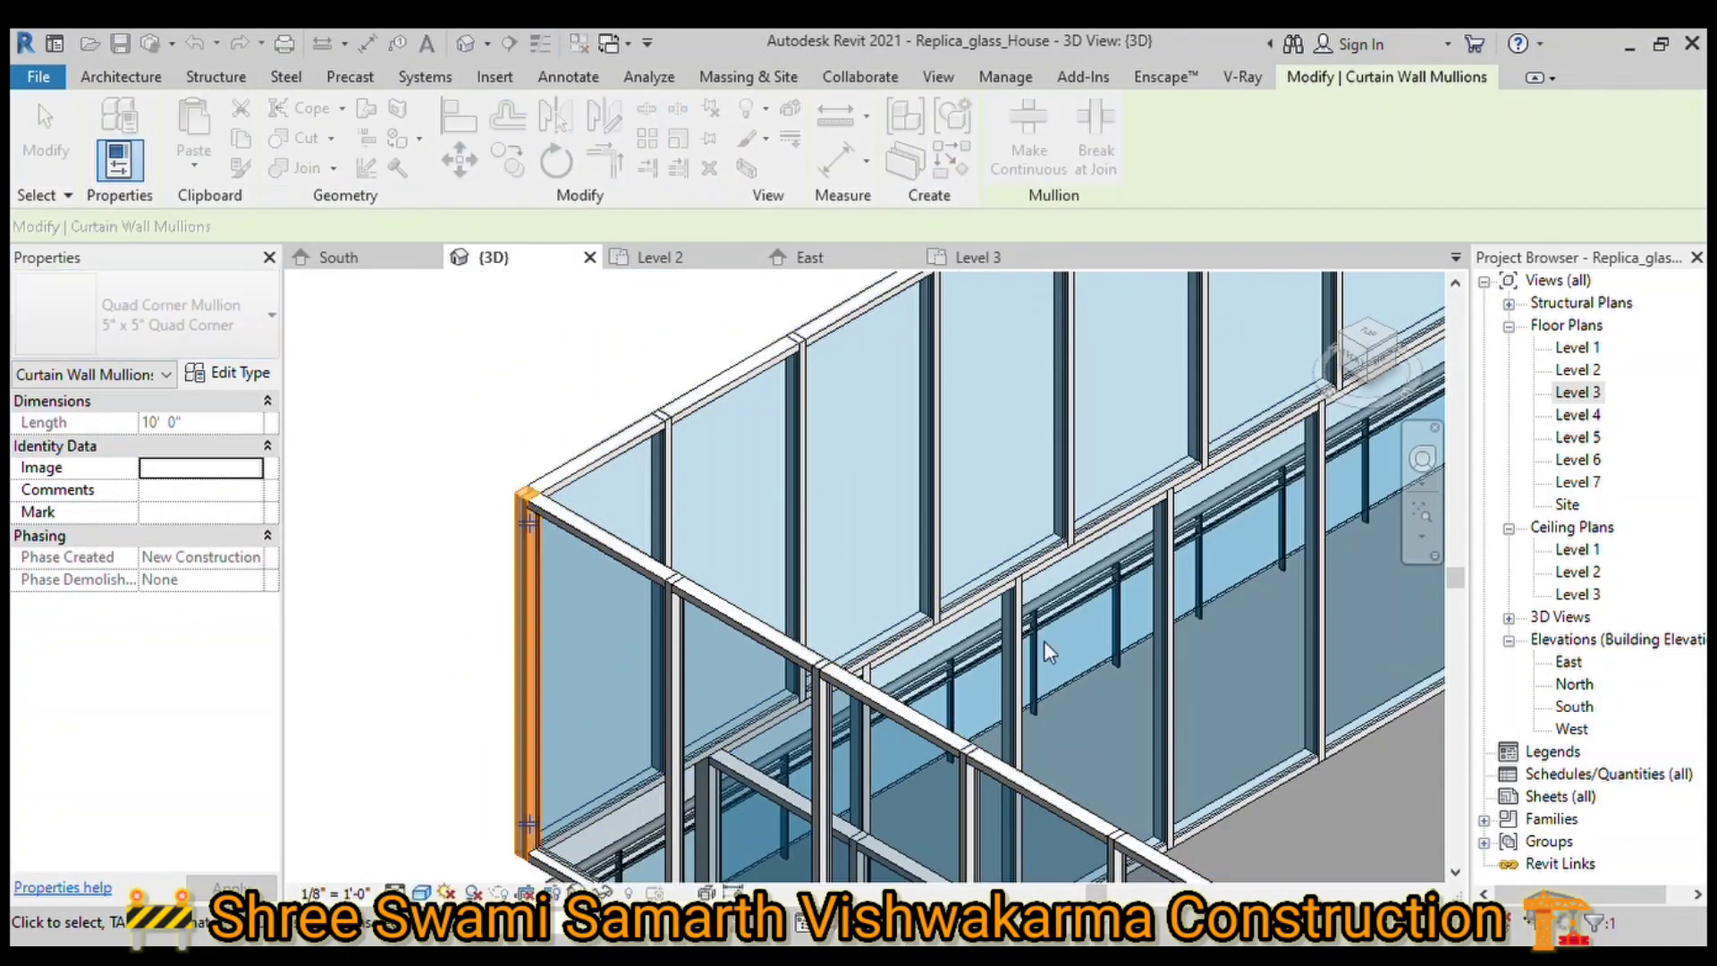
pyautogui.scroll(-3, 528, 537)
pyautogui.scroll(4, 866, 325)
pyautogui.scroll(-3, 866, 325)
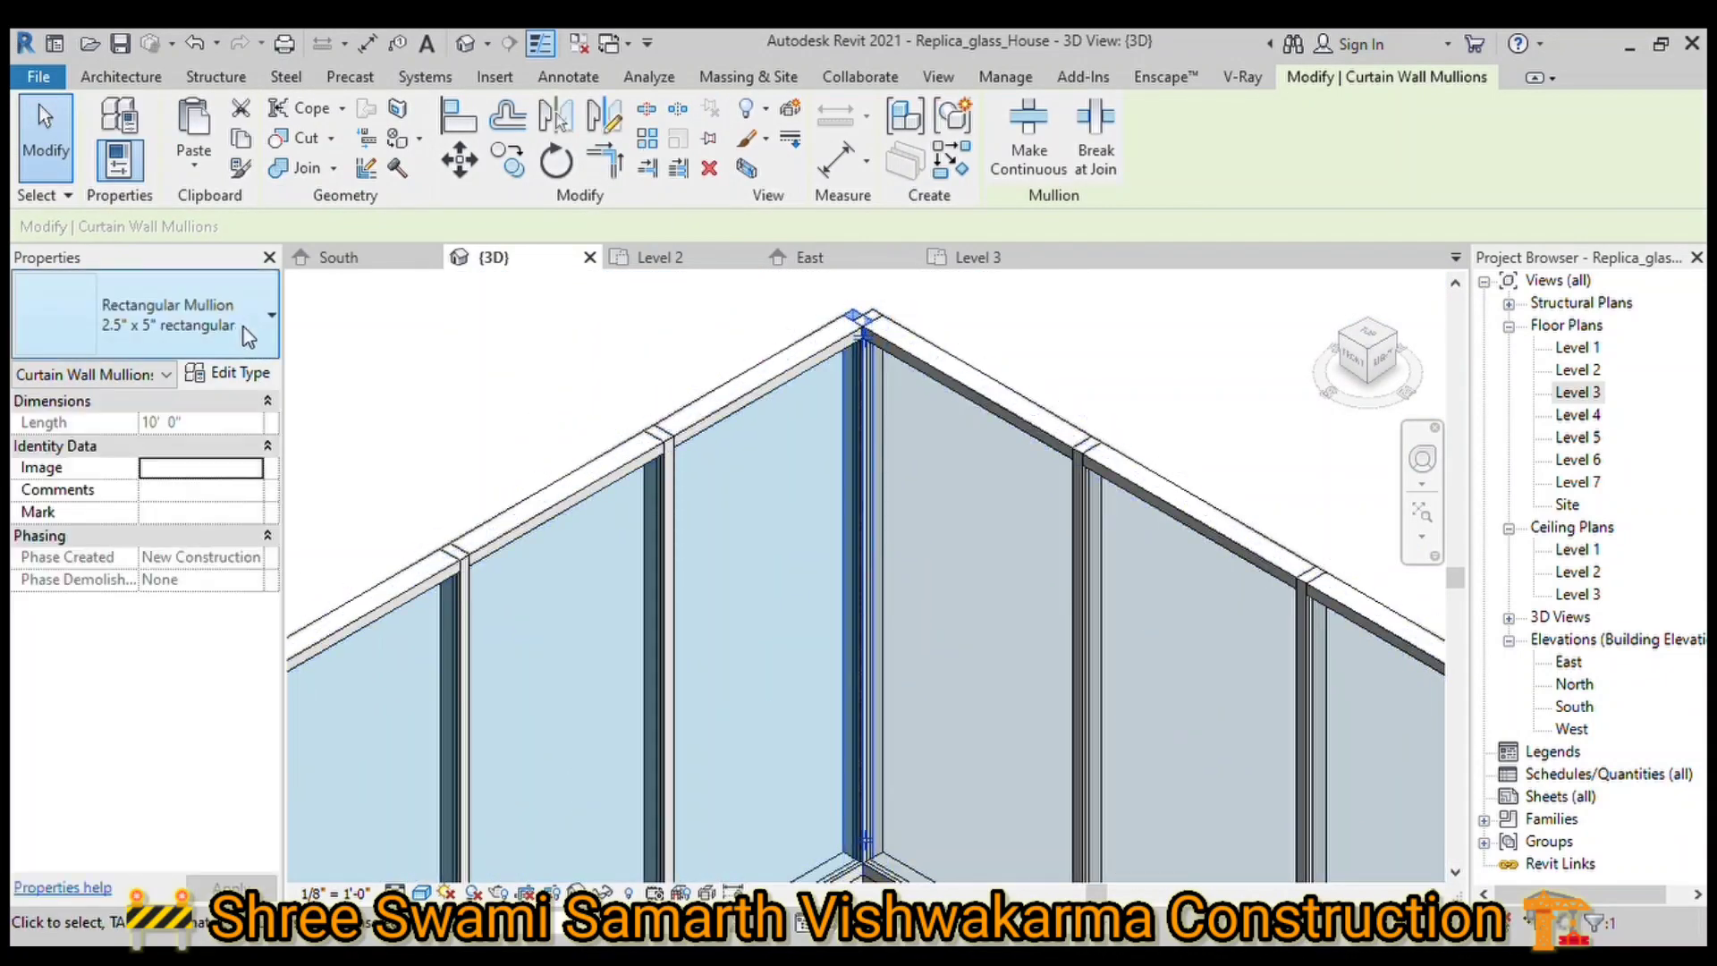
pyautogui.click(839, 360)
pyautogui.scroll(-4, 805, 447)
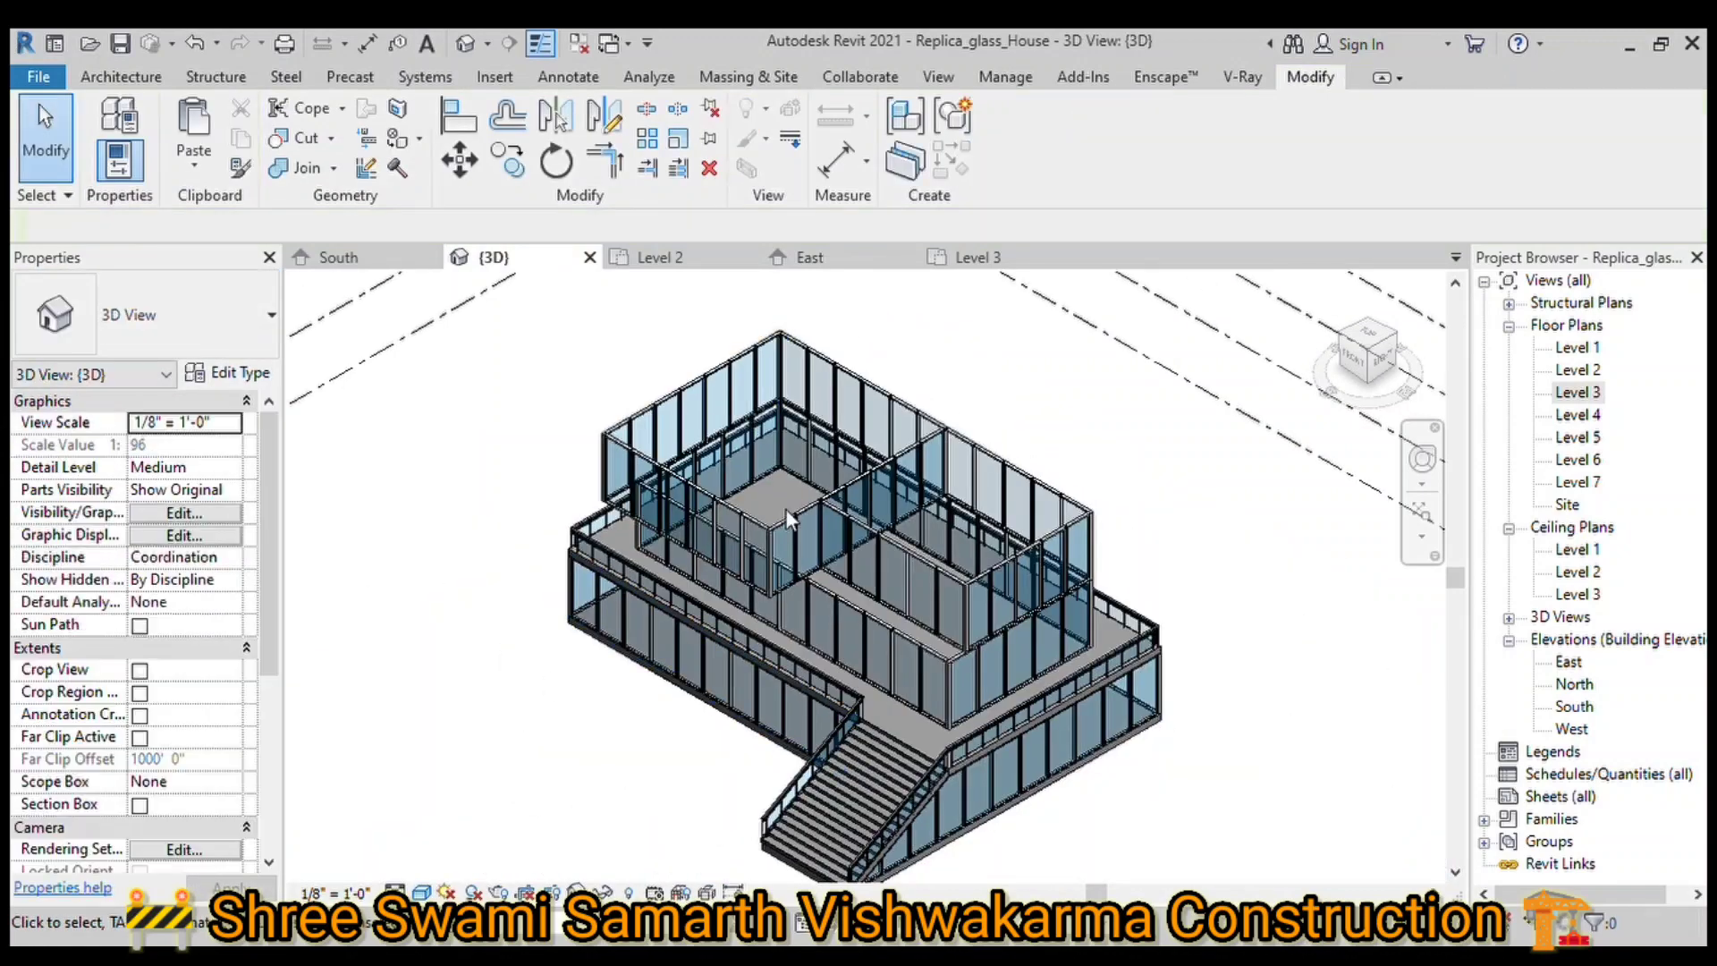
# Step: Copy both rooms' curtain wall chains and Paste Aligned to the upper levels, up through Level 5
pyautogui.press('Tab')
pyautogui.click(969, 619)
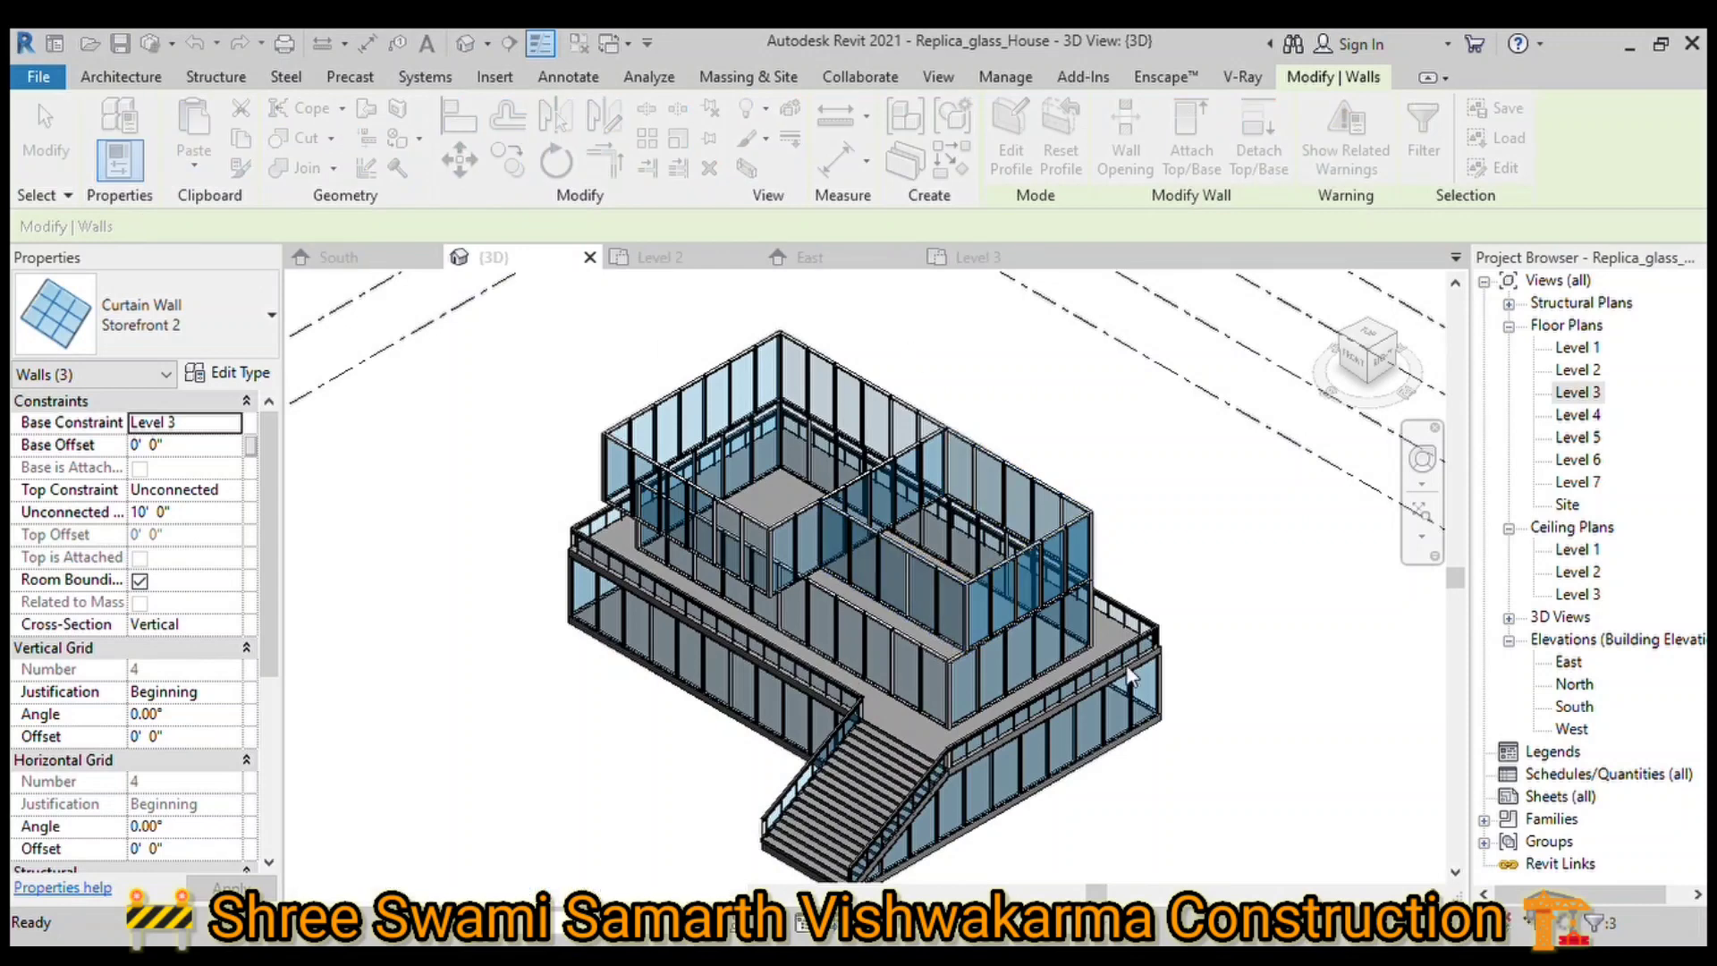
pyautogui.press('Escape')
pyautogui.press('Tab')
pyautogui.click(709, 391)
pyautogui.click(199, 161)
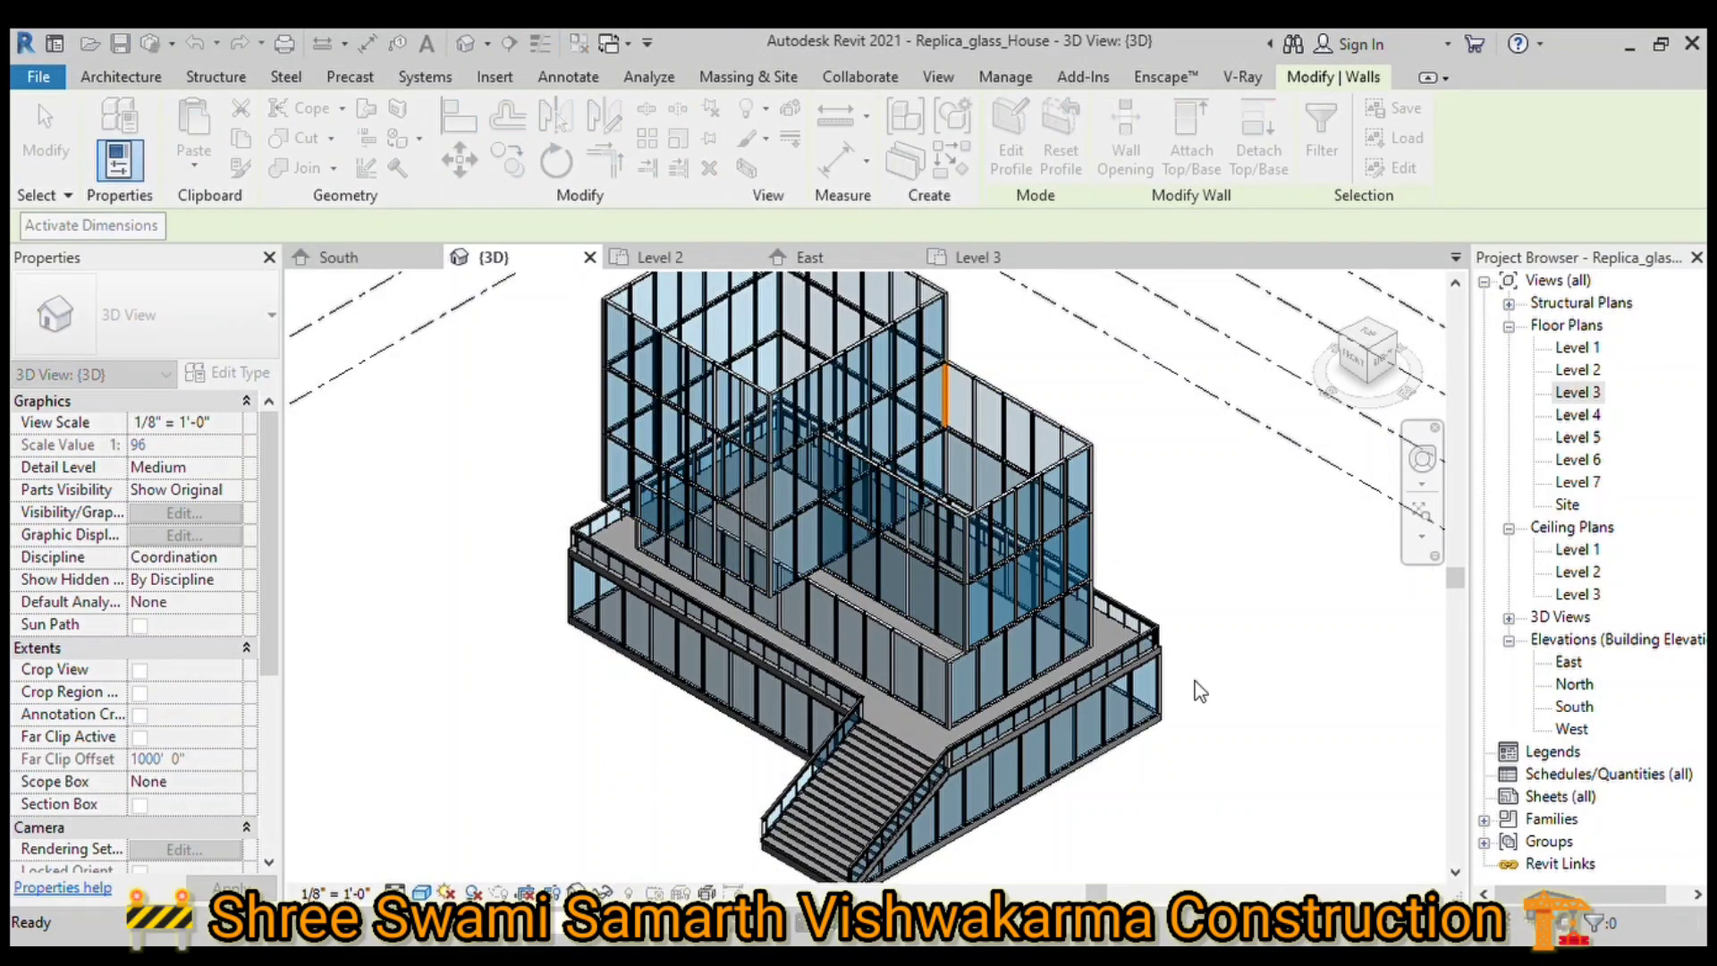
pyautogui.keyDown('shift'); pyautogui.moveTo(1174, 778); pyautogui.dragTo(1179, 635, button='middle'); pyautogui.keyUp('shift')
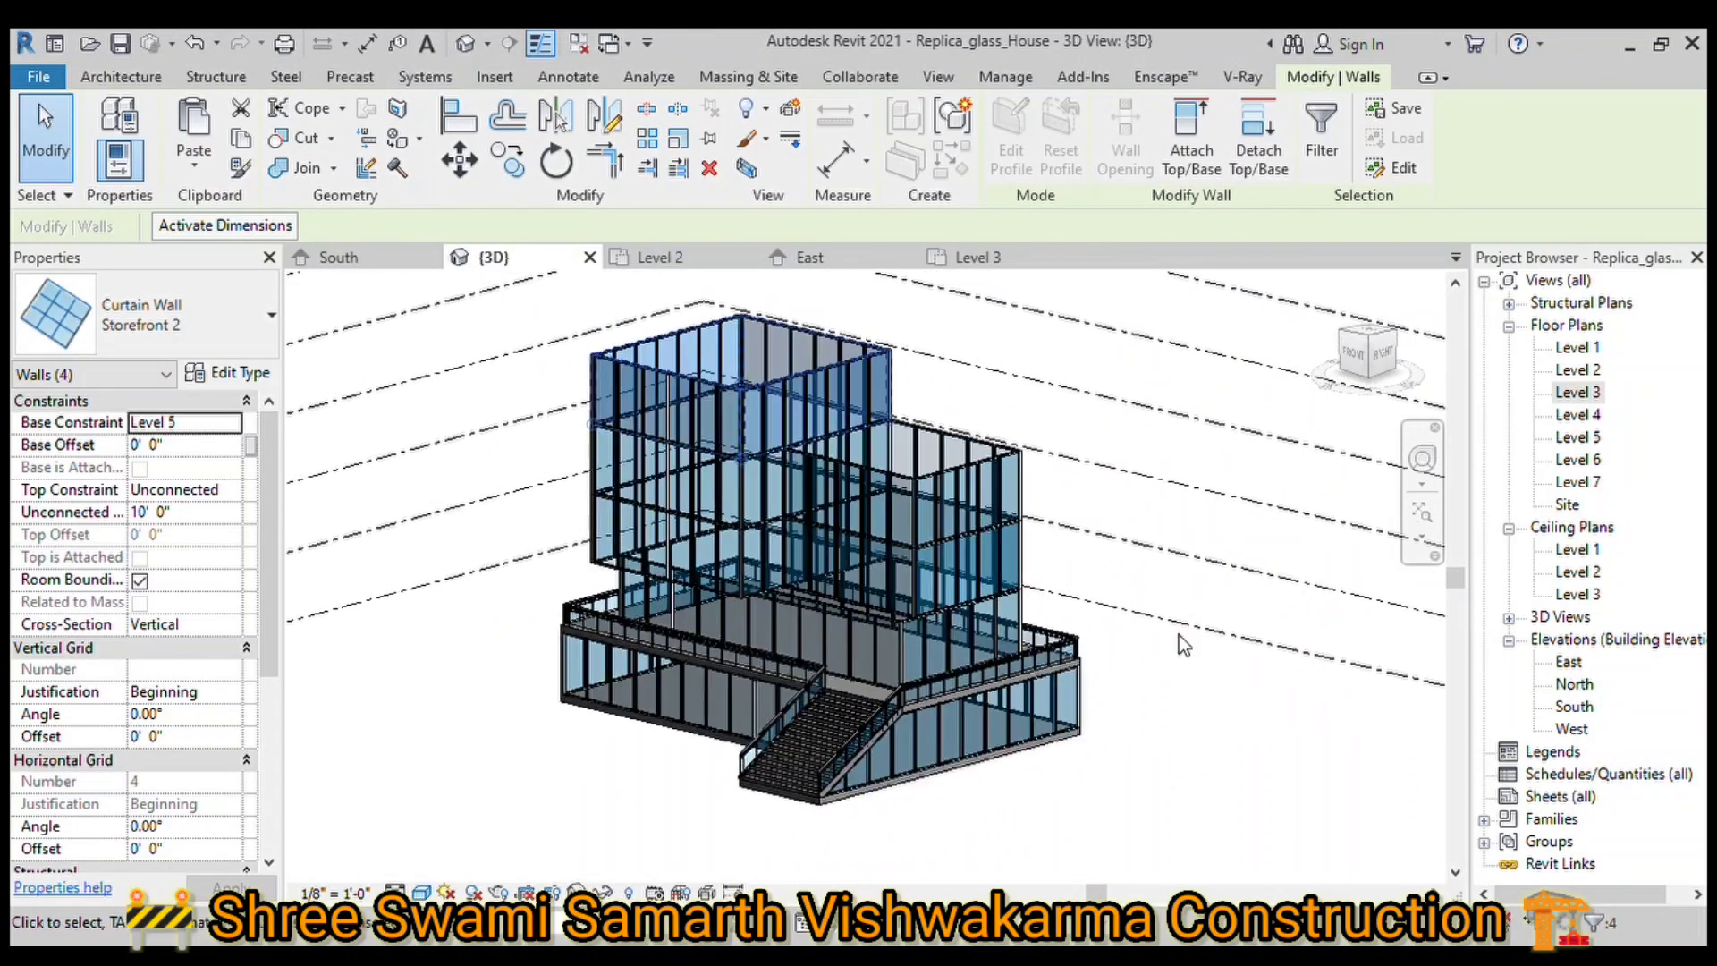
pyautogui.press('Escape')
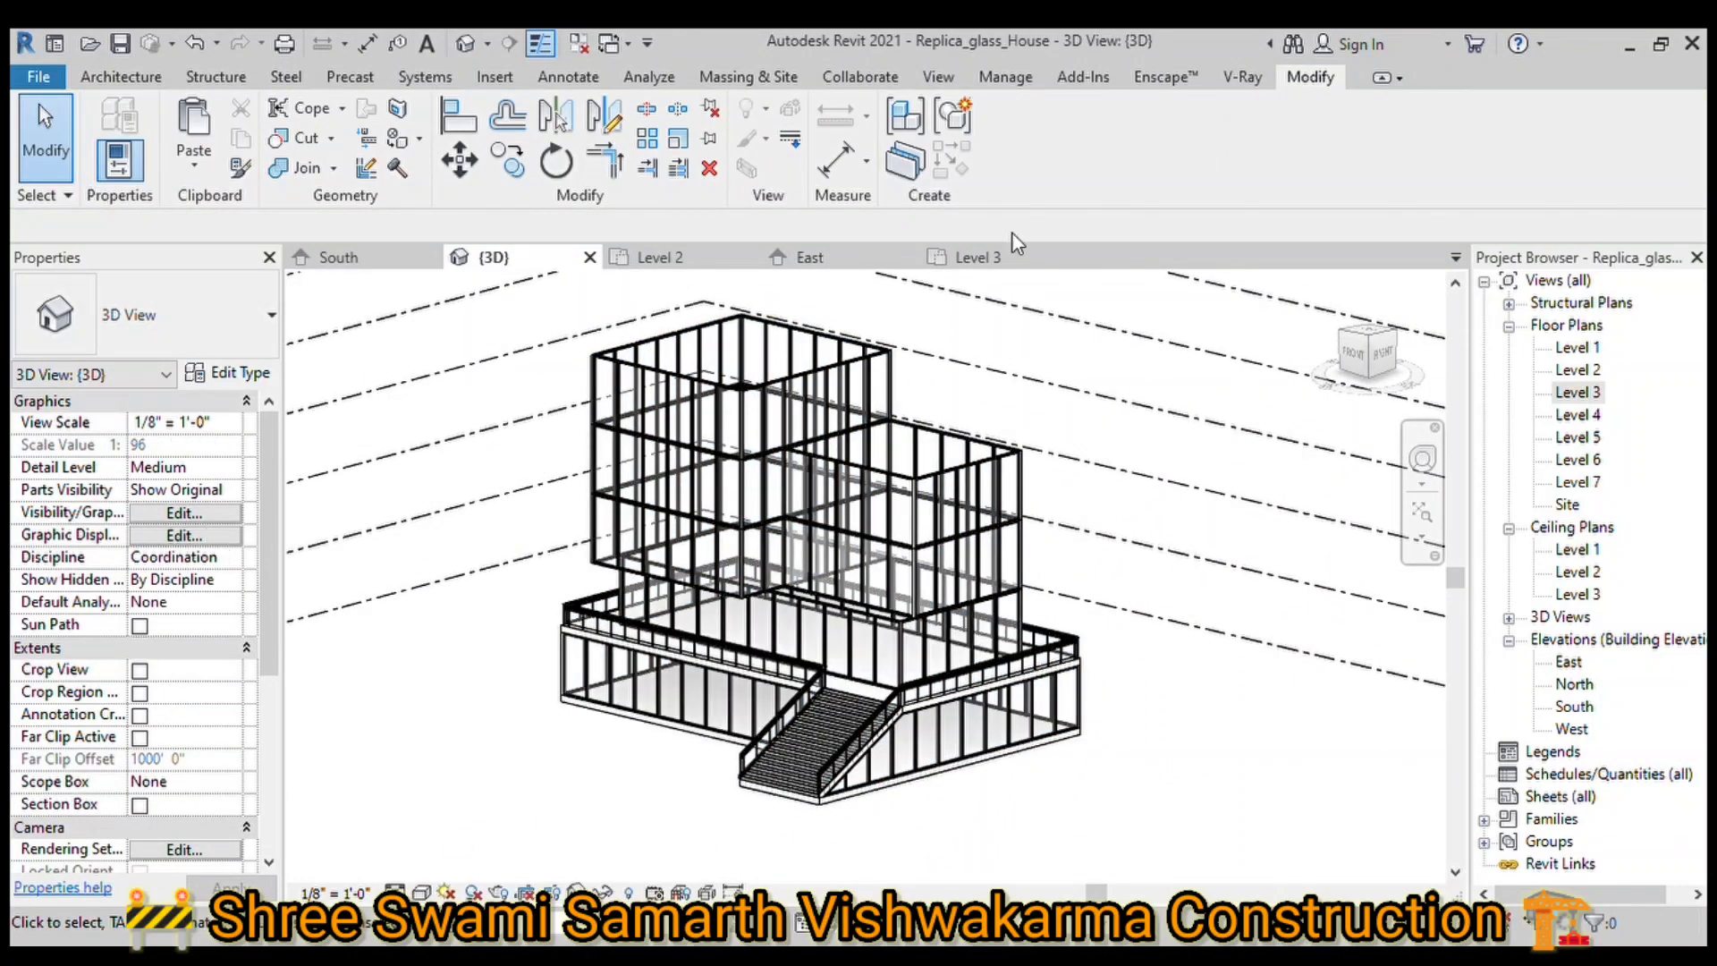
pyautogui.click(980, 257)
# Step: Set the Level 3 underlay to None and sketch a rectangular floor boundary
pyautogui.click(234, 809)
pyautogui.click(150, 80)
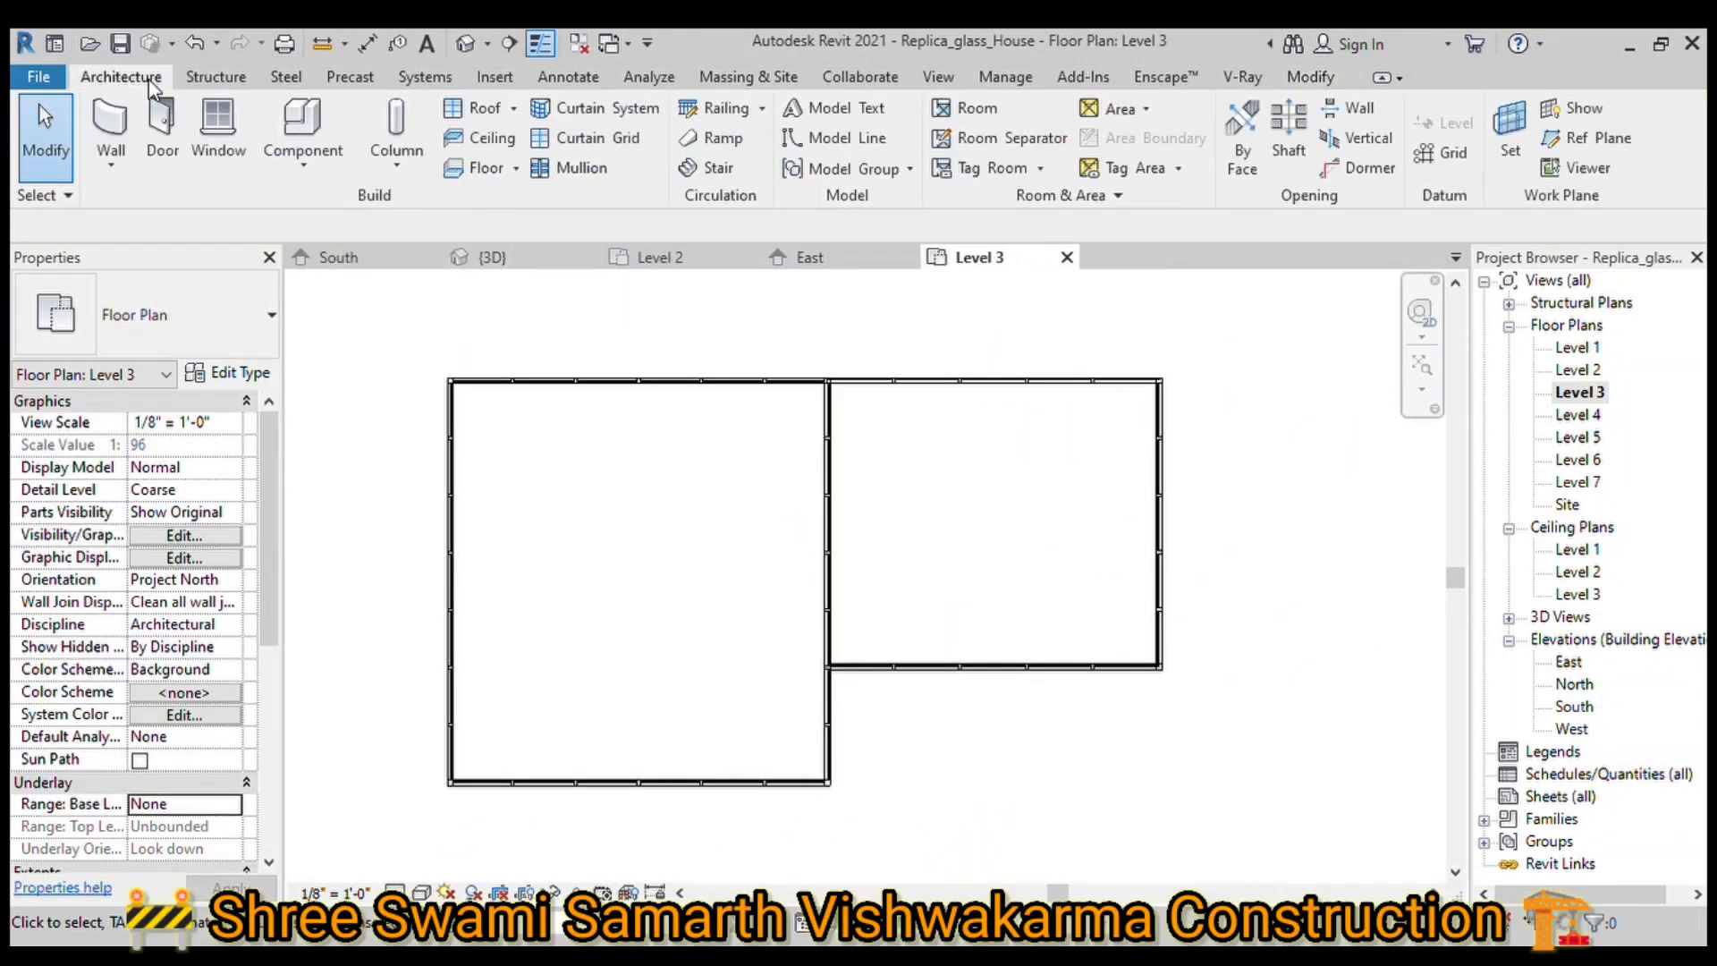
pyautogui.click(1218, 112)
pyautogui.scroll(1, 453, 670)
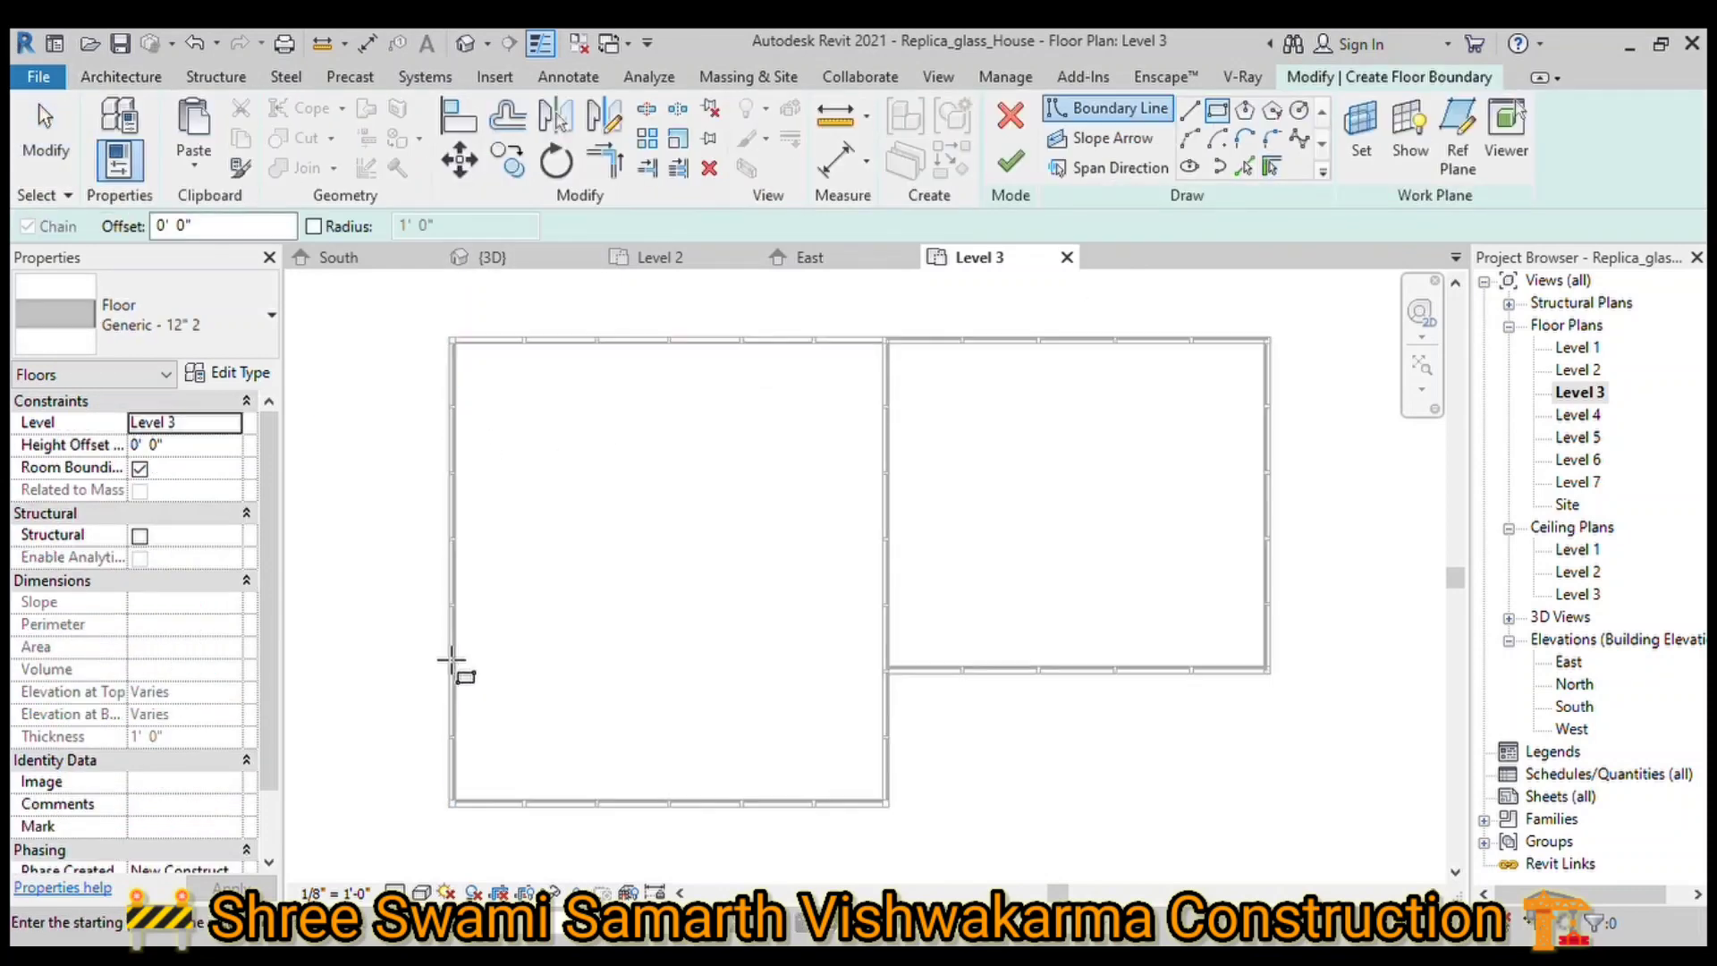
pyautogui.scroll(1, 453, 671)
pyautogui.click(454, 293)
pyautogui.scroll(2, 1414, 845)
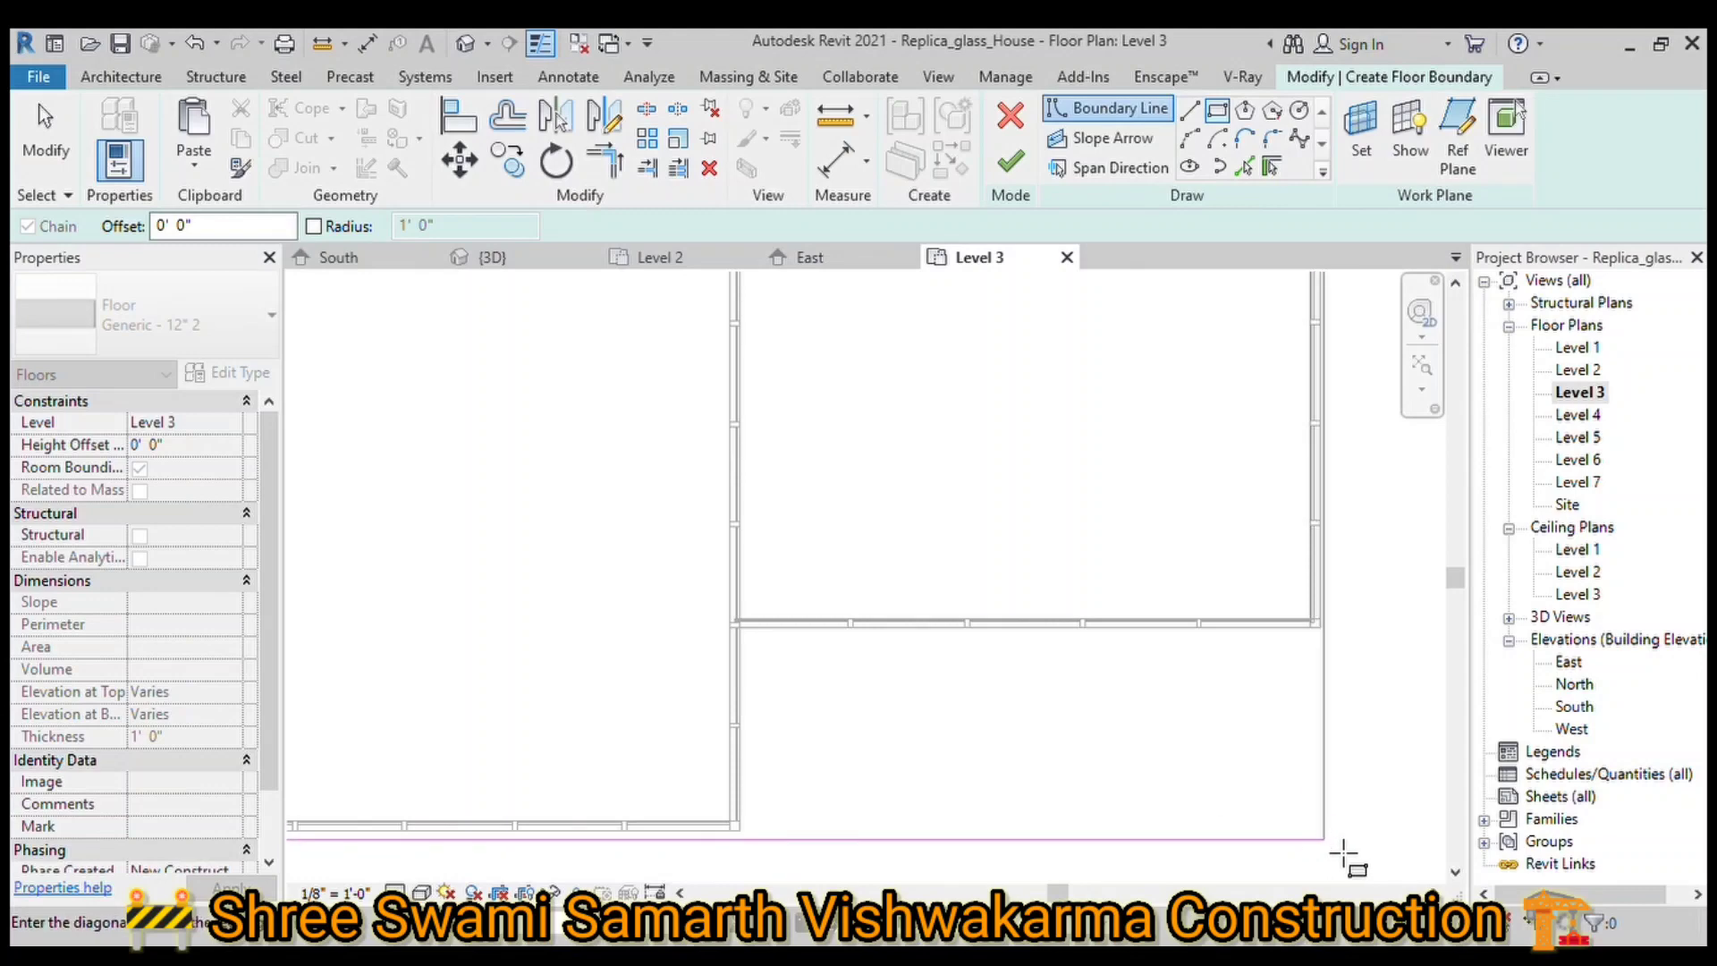
# Step: Align the floor boundary edges to the walls and finish the 1648.08 SF 12" floor
pyautogui.press('Escape')
pyautogui.press('a')
pyautogui.press('l')
pyautogui.scroll(4, 1240, 606)
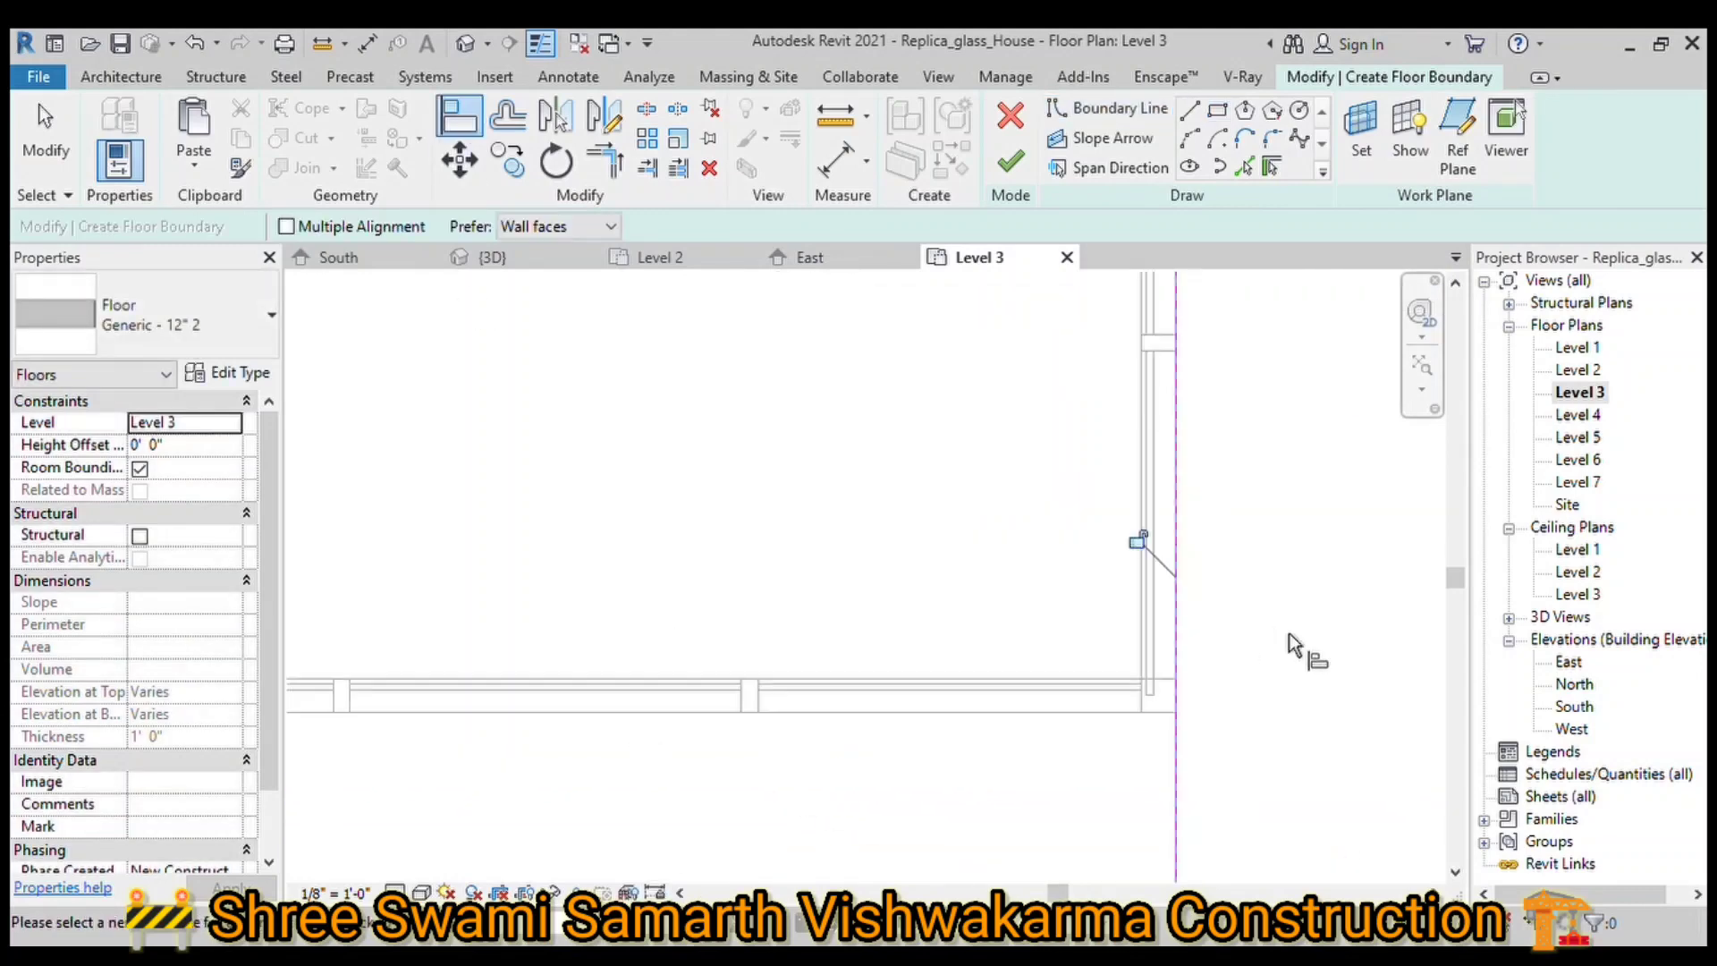
pyautogui.moveTo(1294, 644); pyautogui.dragTo(582, 644, button='middle')
pyautogui.scroll(-3, 602, 444)
pyautogui.scroll(-1, 793, 395)
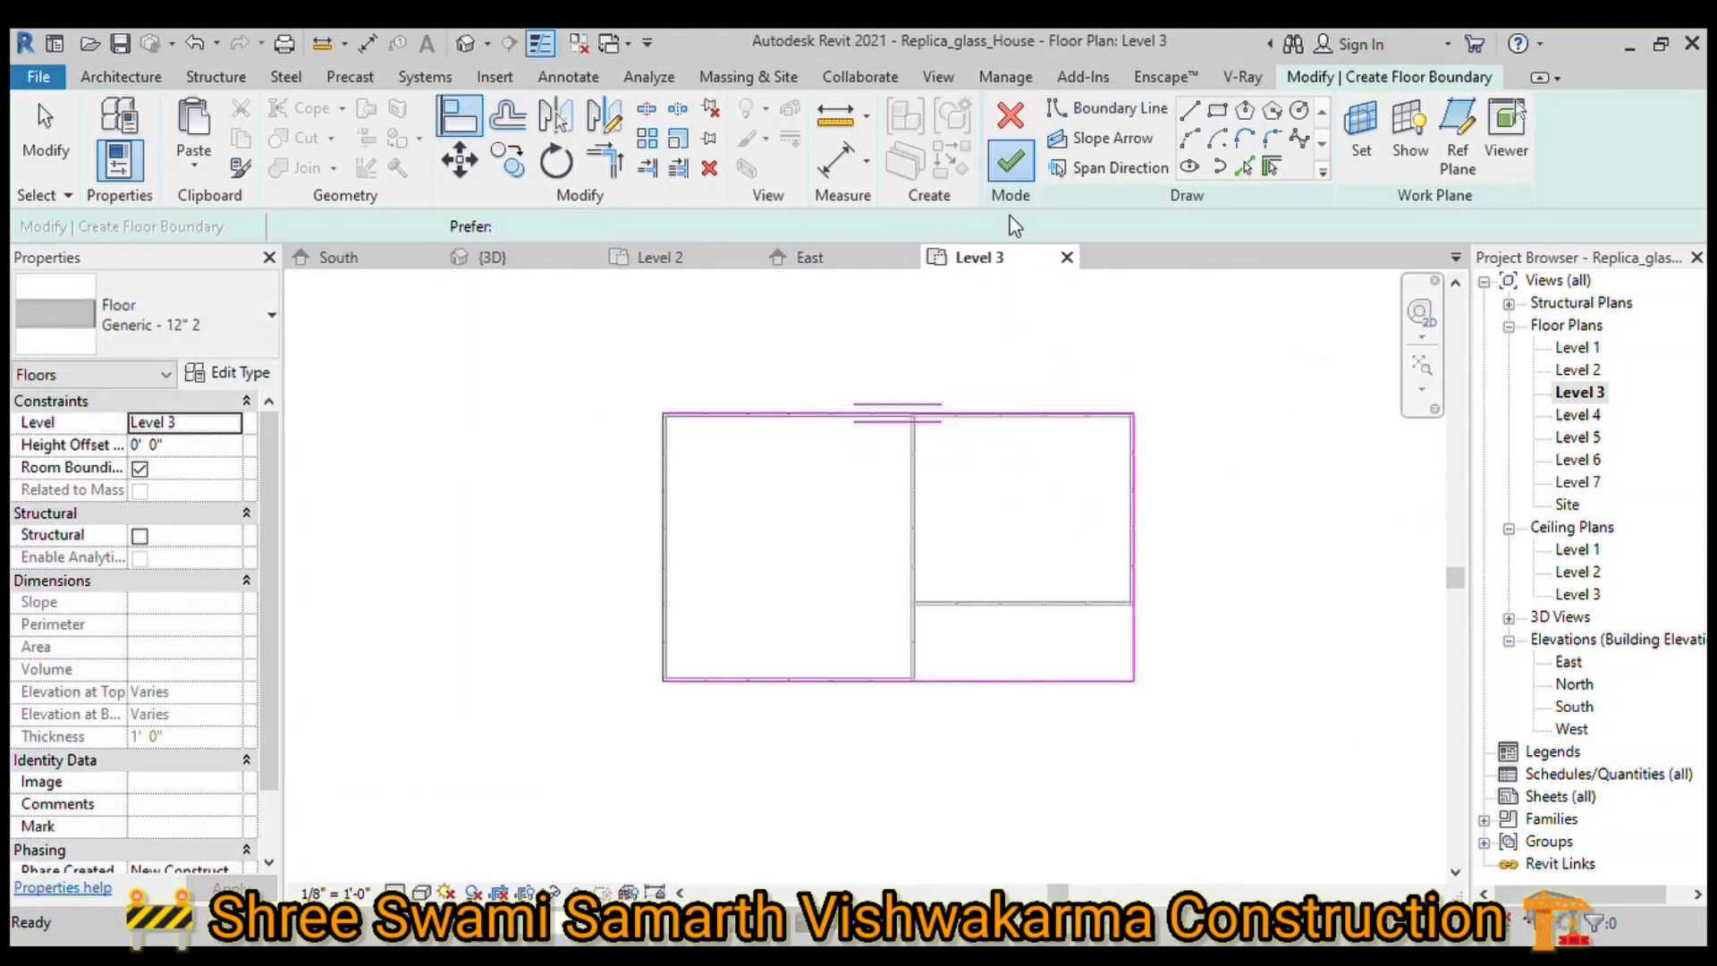
pyautogui.click(1011, 161)
# Step: View the new floor slab in the 3D view with Shaded display
pyautogui.click(492, 257)
pyautogui.press('s')
pyautogui.press('d')
pyautogui.scroll(-3, 1198, 675)
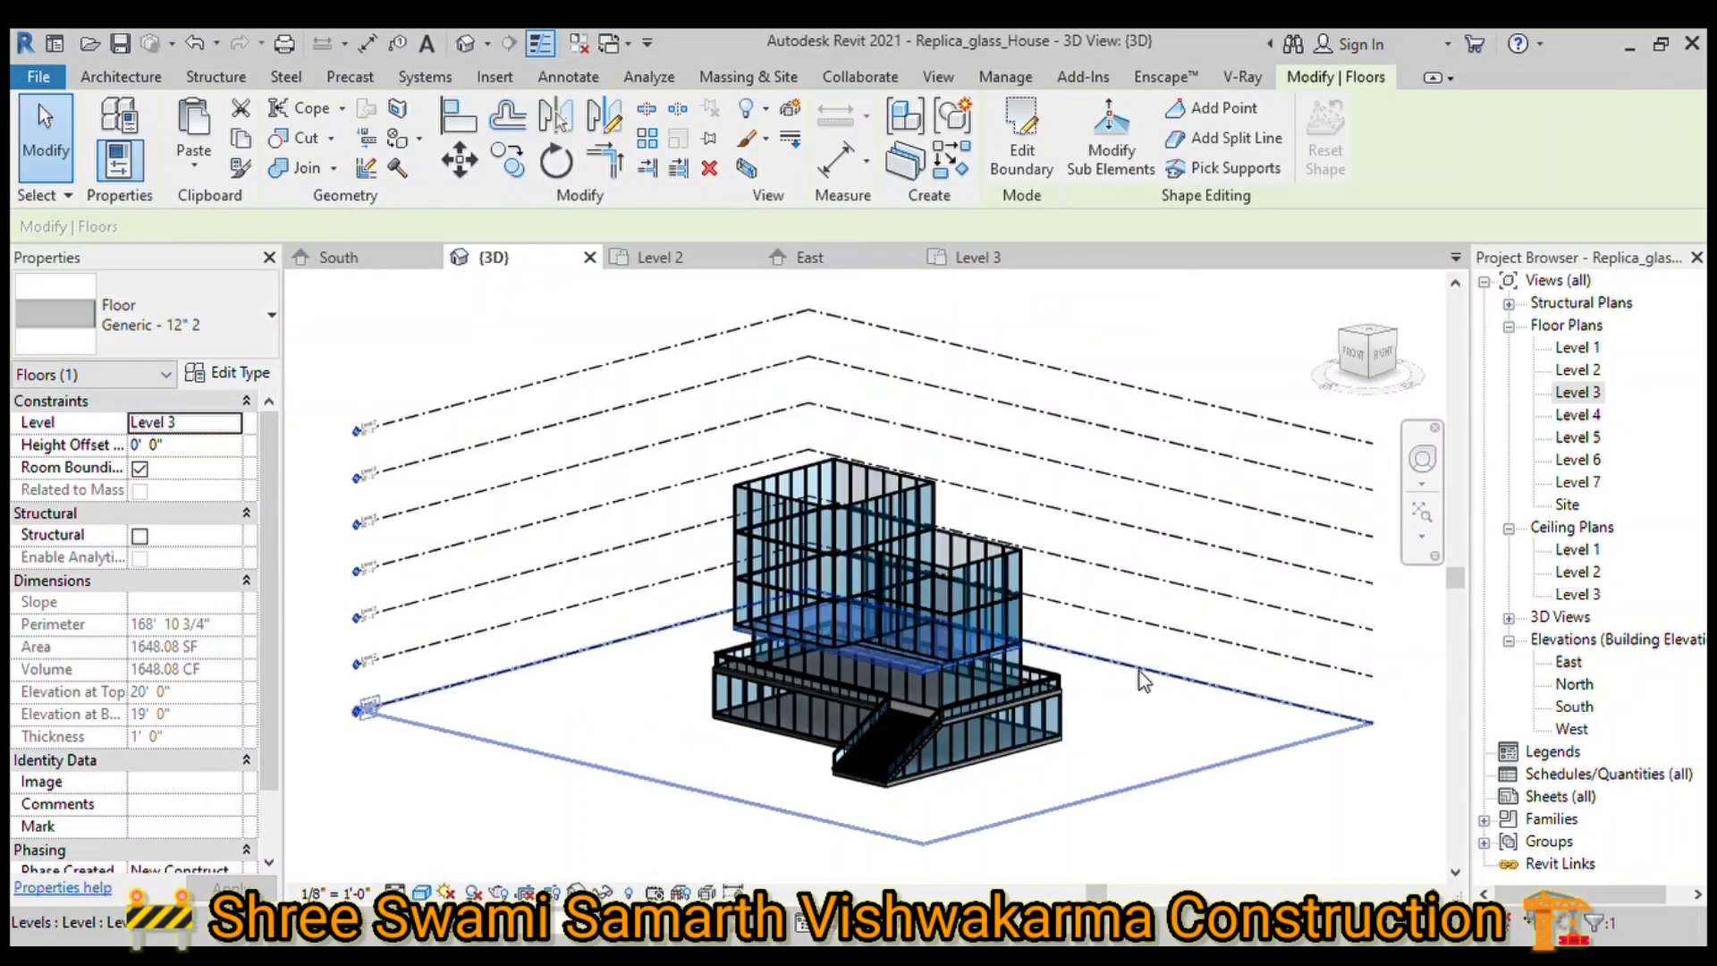
pyautogui.keyDown('shift'); pyautogui.moveTo(1198, 676); pyautogui.dragTo(1154, 662, button='middle'); pyautogui.keyUp('shift')
pyautogui.scroll(4, 1145, 660)
# Step: Paste the floor up to Level 4 and redraw its boundary with lines to trim it
pyautogui.click(249, 145)
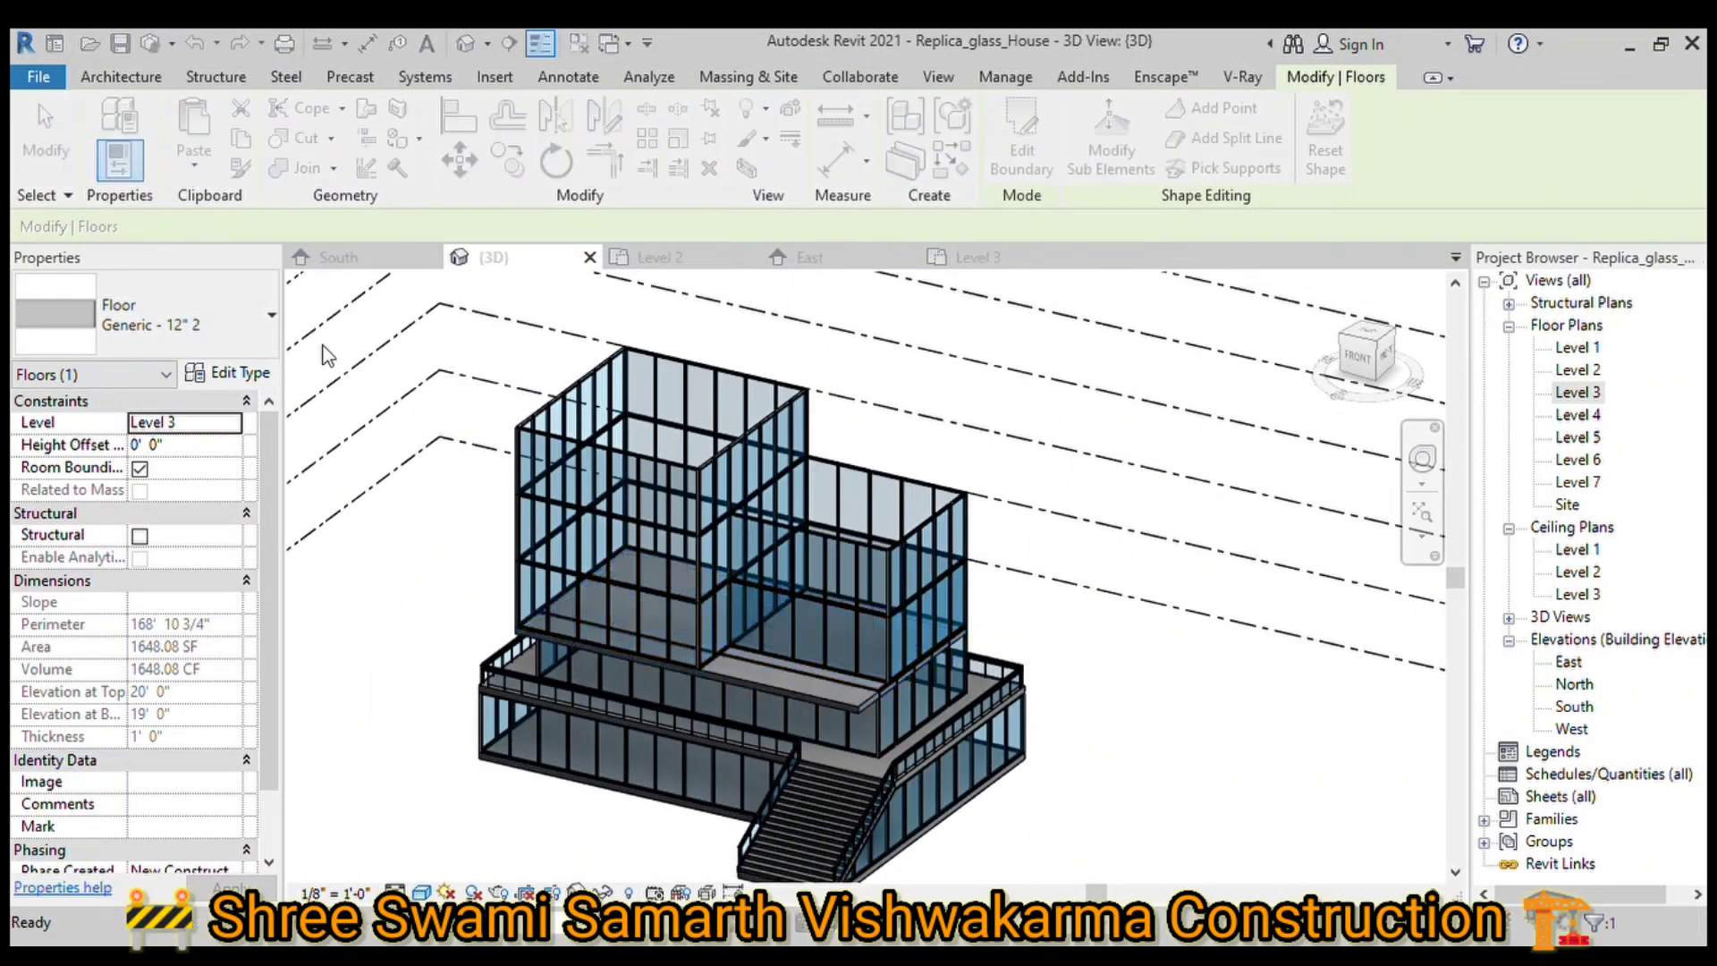
pyautogui.doubleClick(805, 662)
pyautogui.press('l')
pyautogui.press('i')
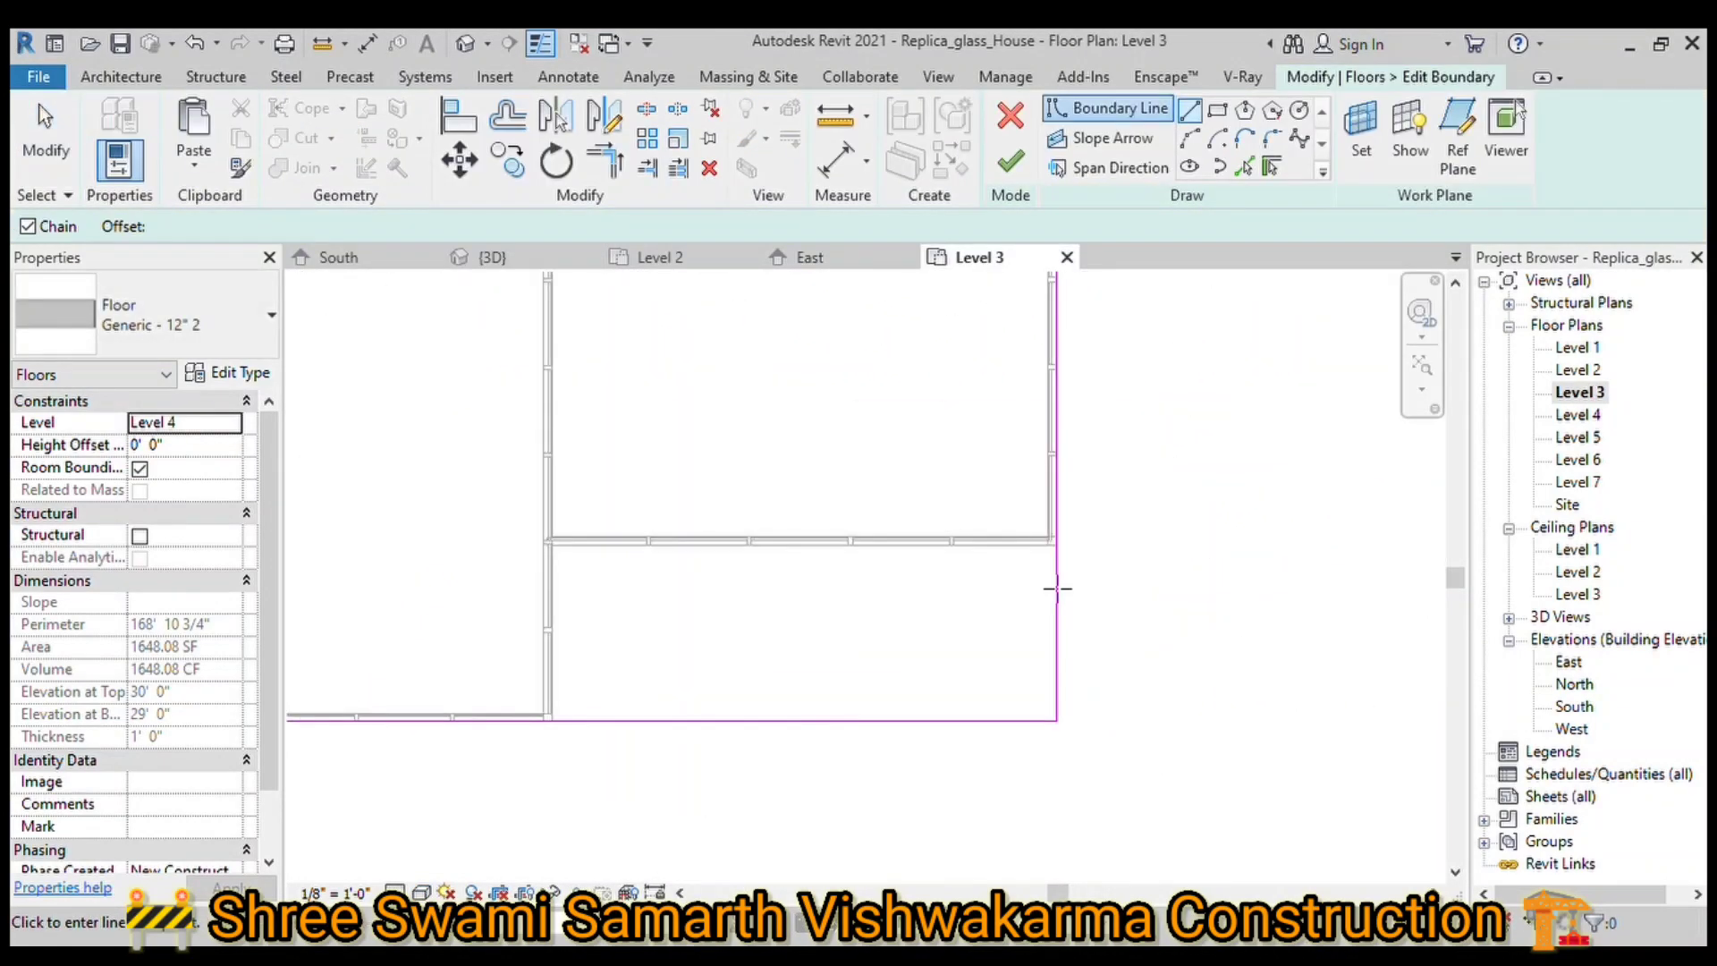
pyautogui.scroll(3, 1097, 564)
pyautogui.scroll(3, 878, 594)
pyautogui.scroll(-2, 675, 629)
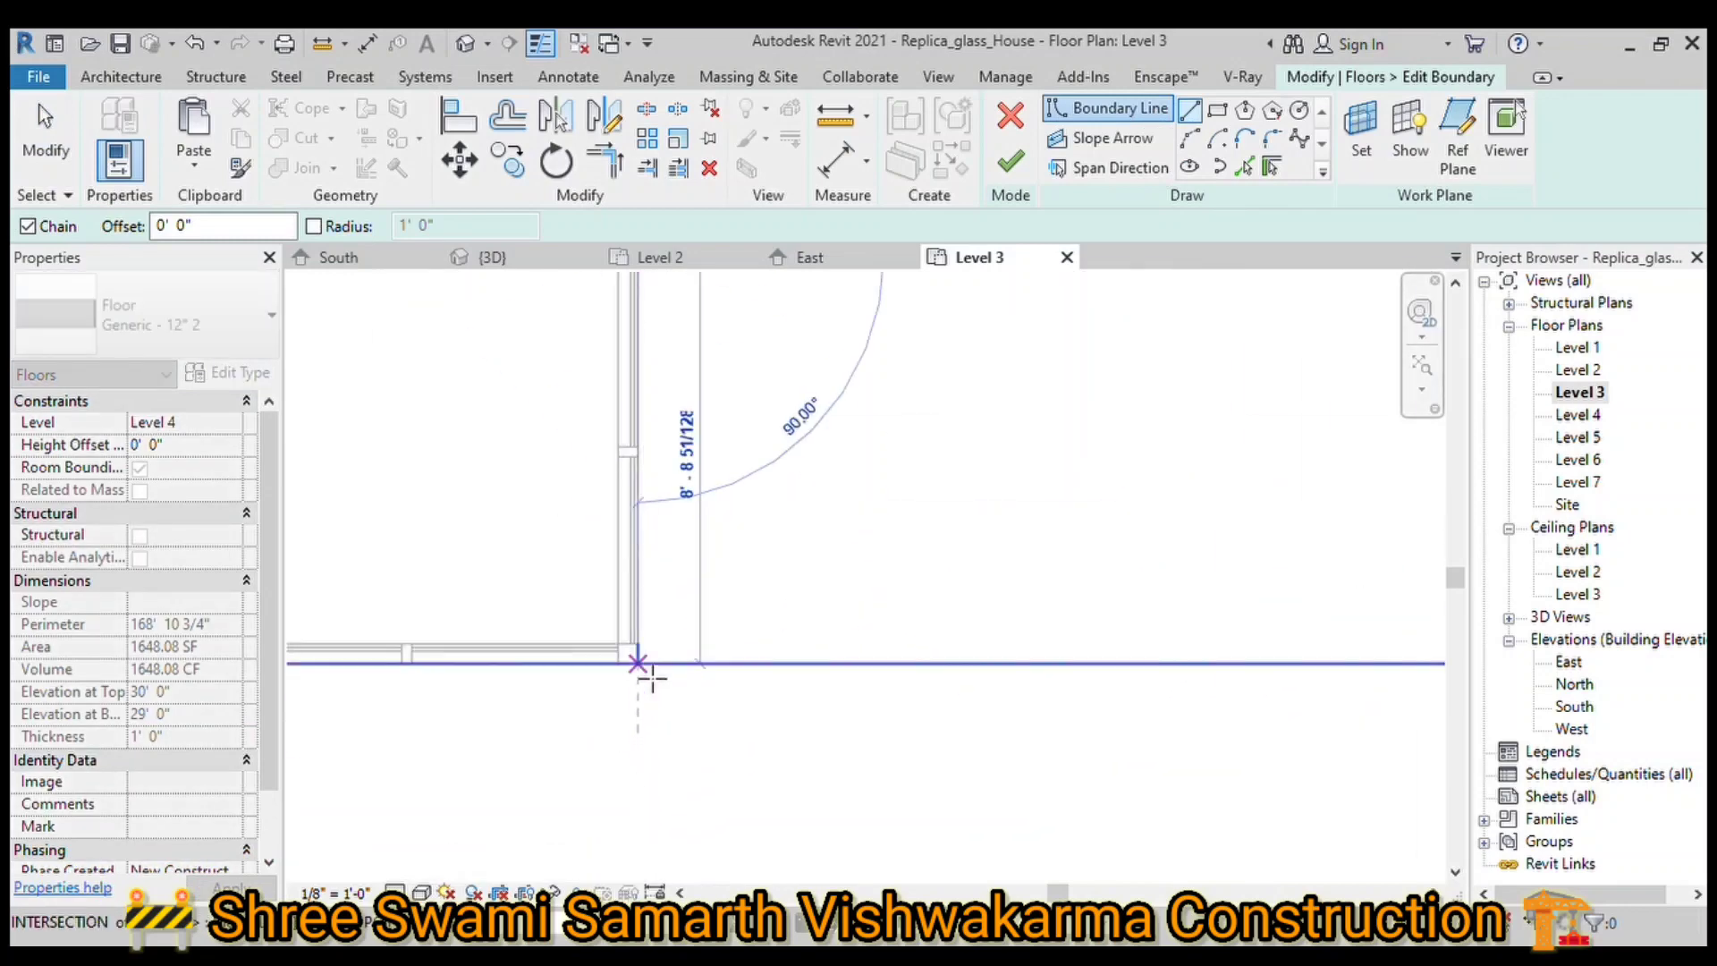
pyautogui.press('Escape')
pyautogui.press('Escape')
pyautogui.scroll(-2, 663, 620)
pyautogui.scroll(-2, 1150, 448)
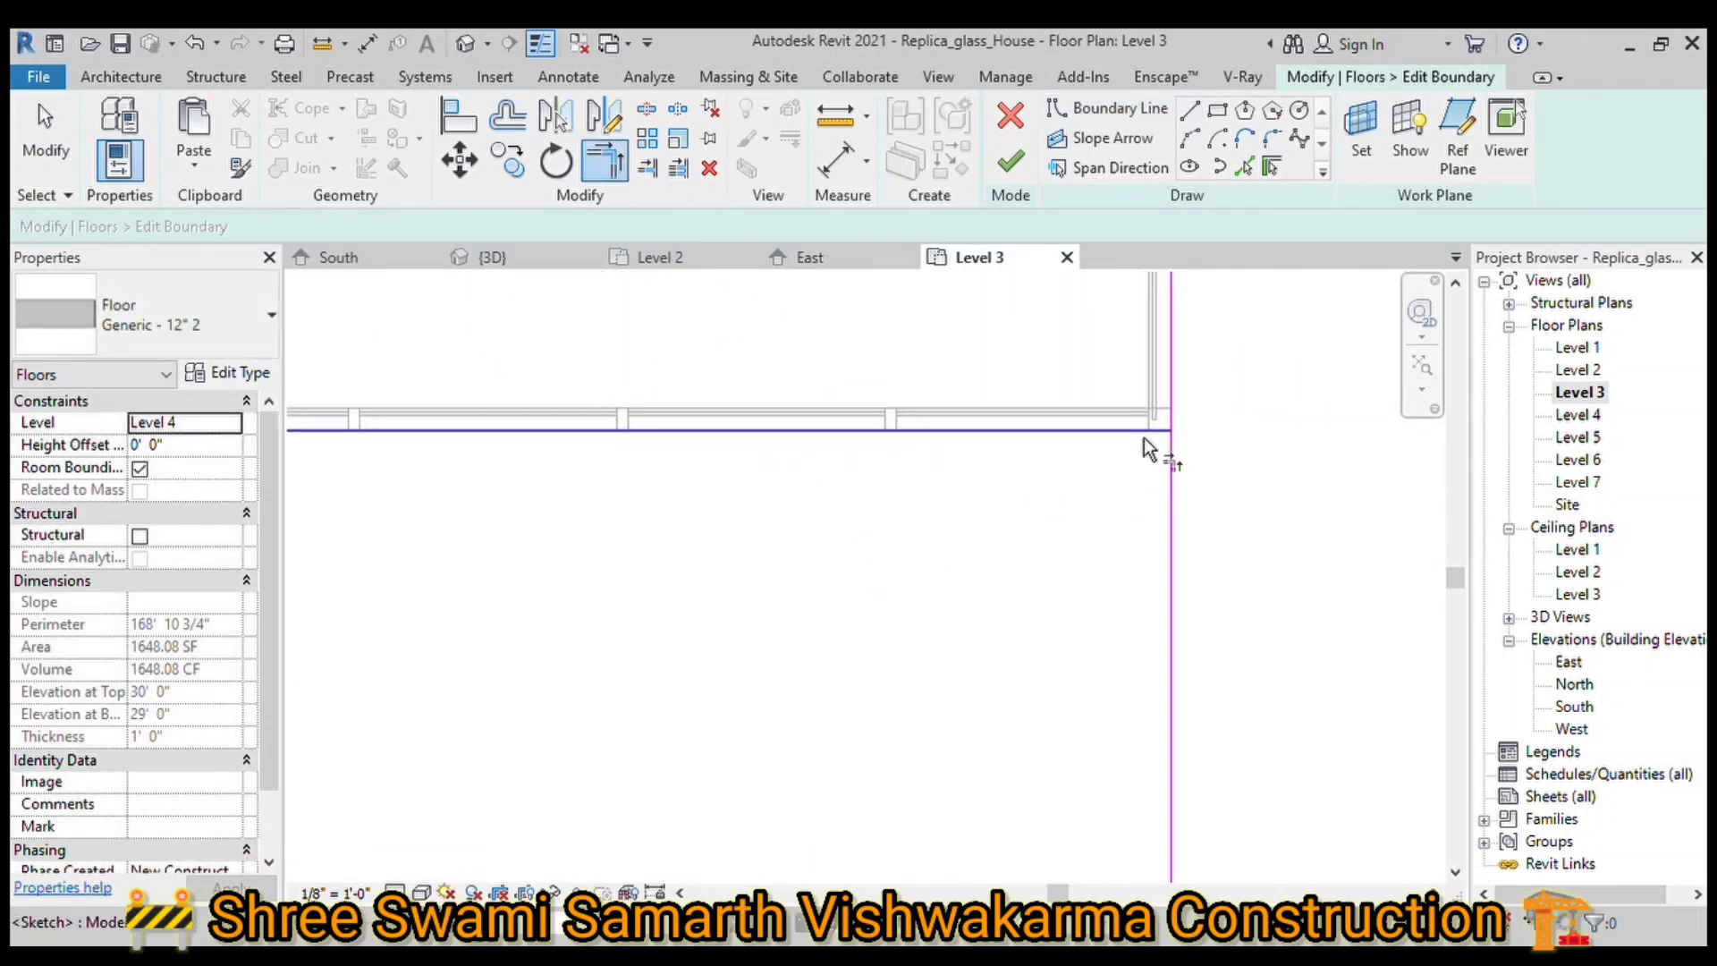
pyautogui.scroll(-2, 958, 767)
pyautogui.scroll(-2, 958, 767)
pyautogui.click(1011, 162)
# Step: Edit and finish the top floor slab's boundary from the 3D view
pyautogui.click(492, 257)
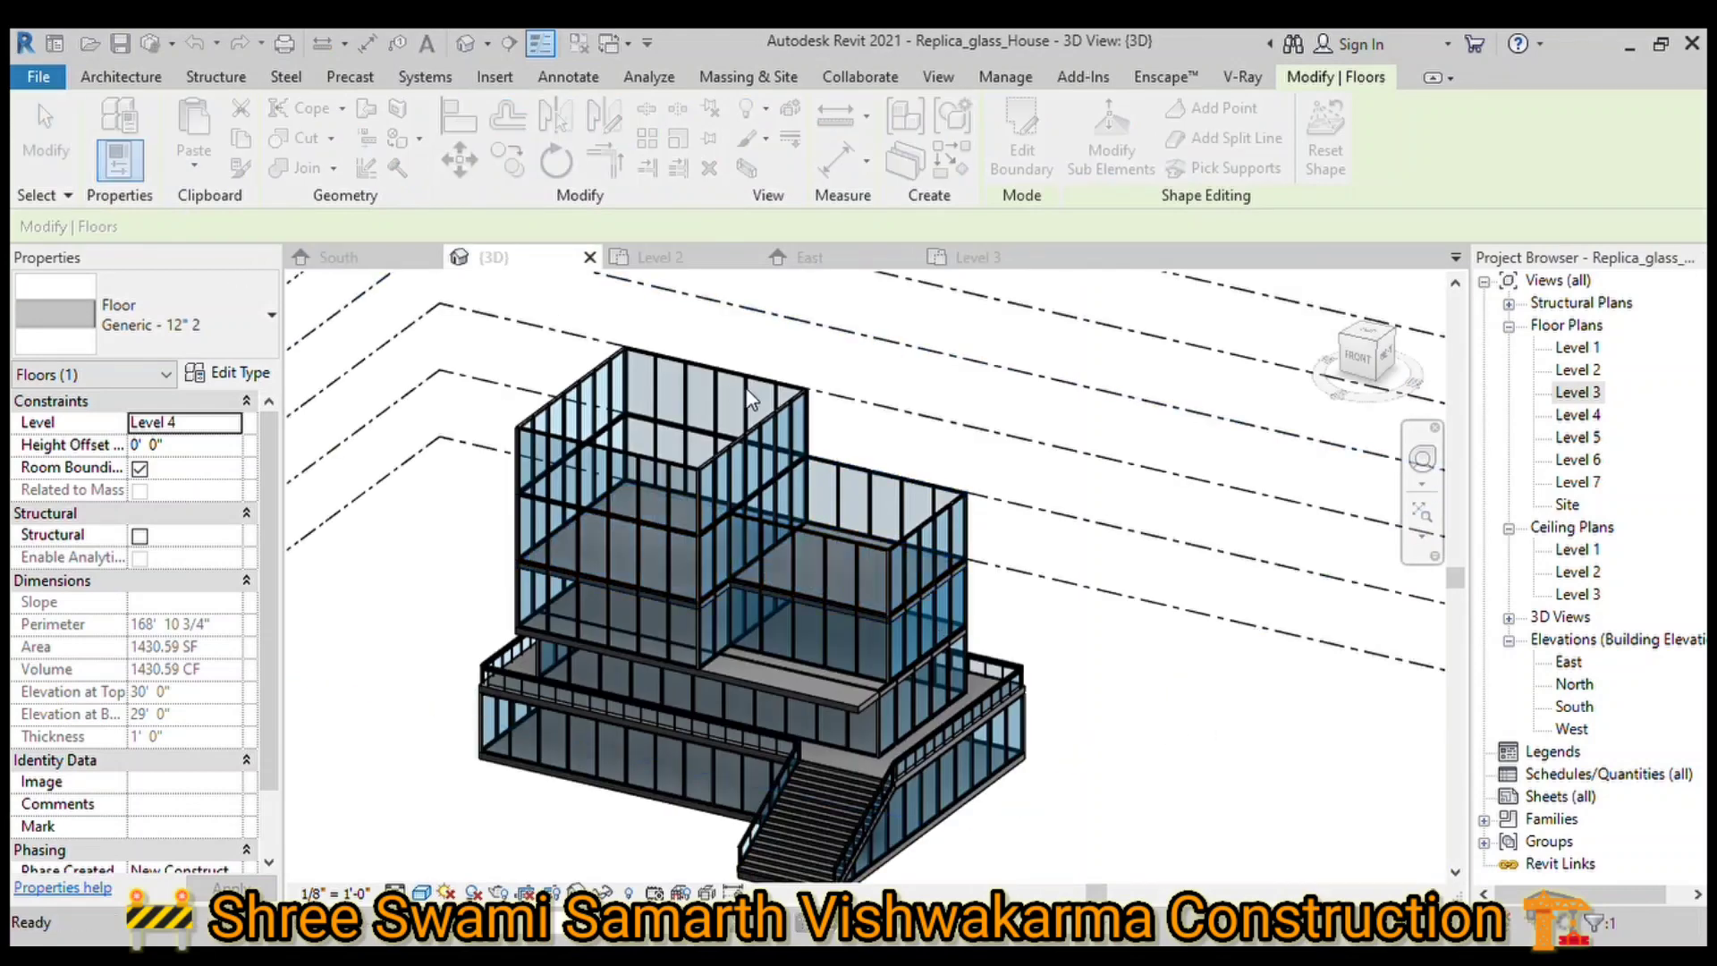
pyautogui.click(1021, 143)
pyautogui.scroll(4, 667, 524)
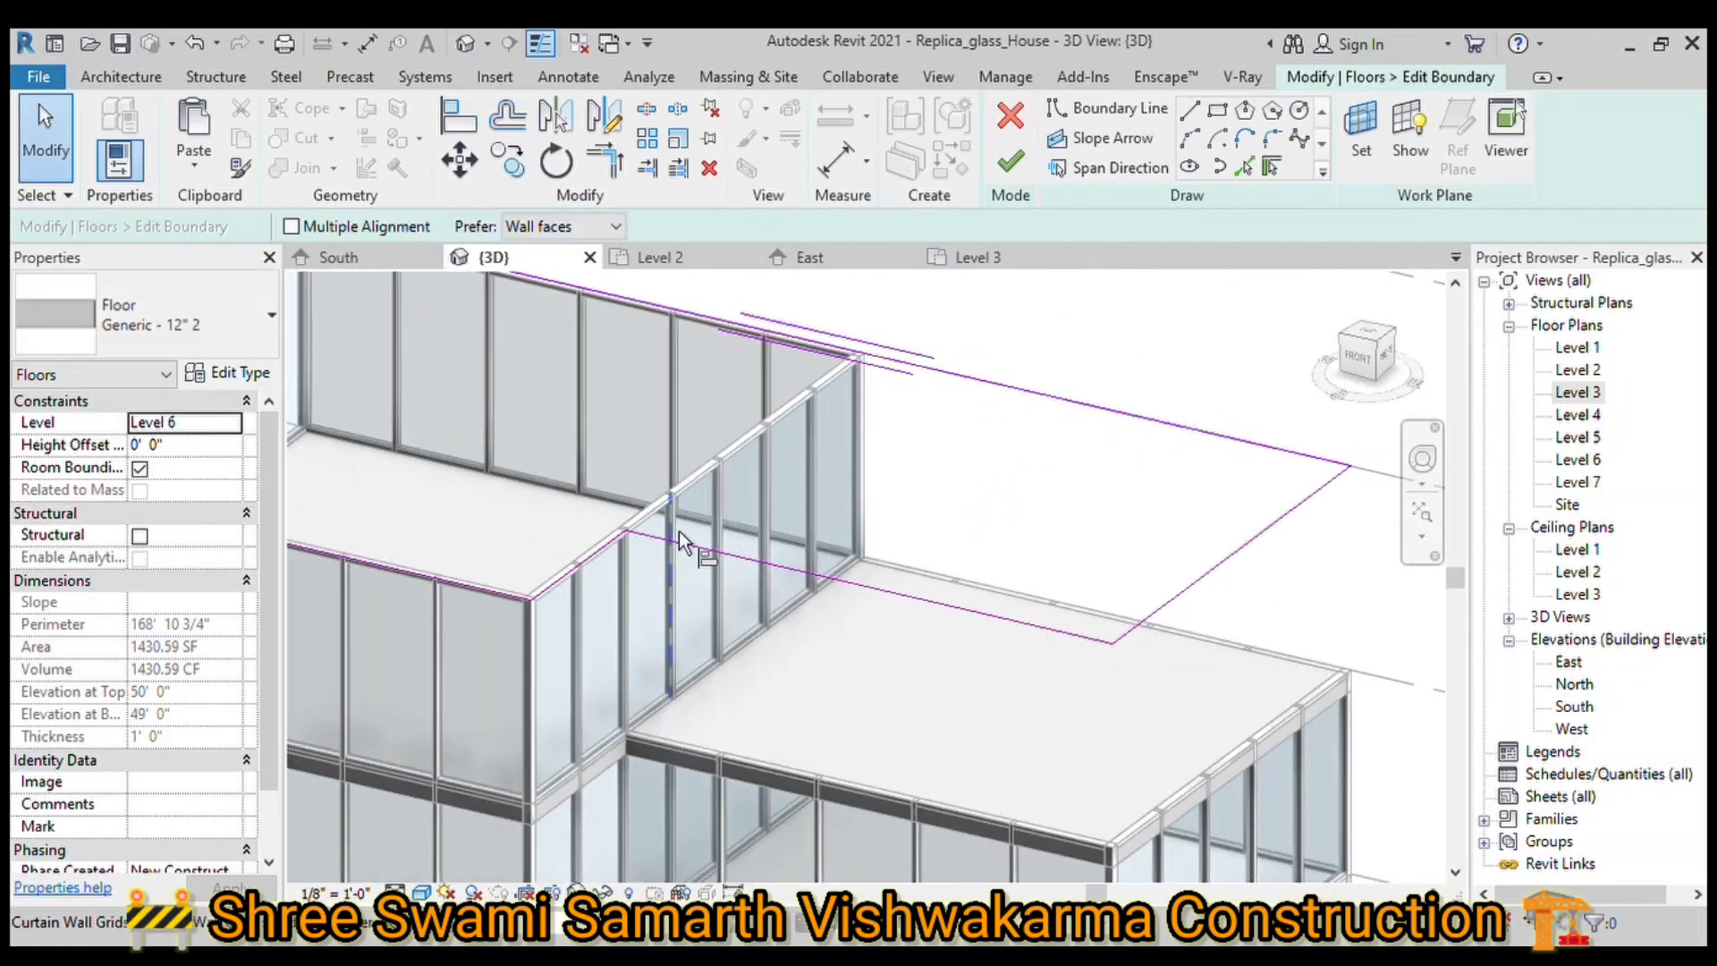
pyautogui.scroll(2, 666, 523)
pyautogui.scroll(-5, 666, 514)
pyautogui.scroll(-3, 1246, 587)
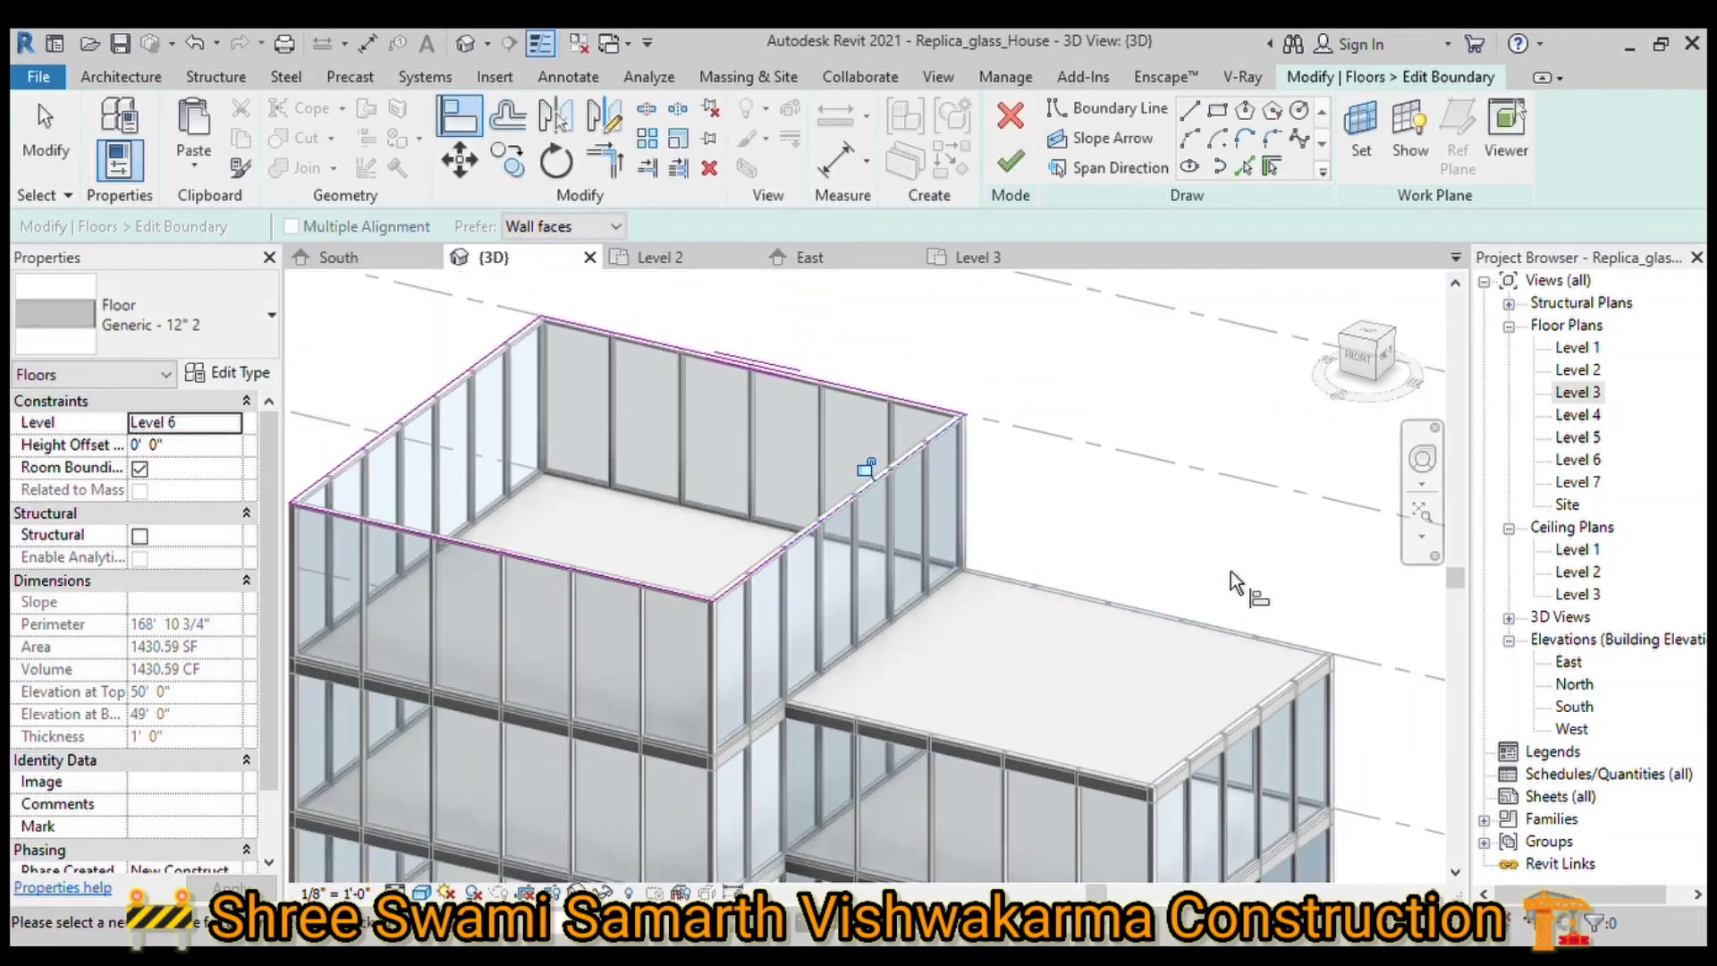
pyautogui.click(1011, 161)
pyautogui.click(941, 422)
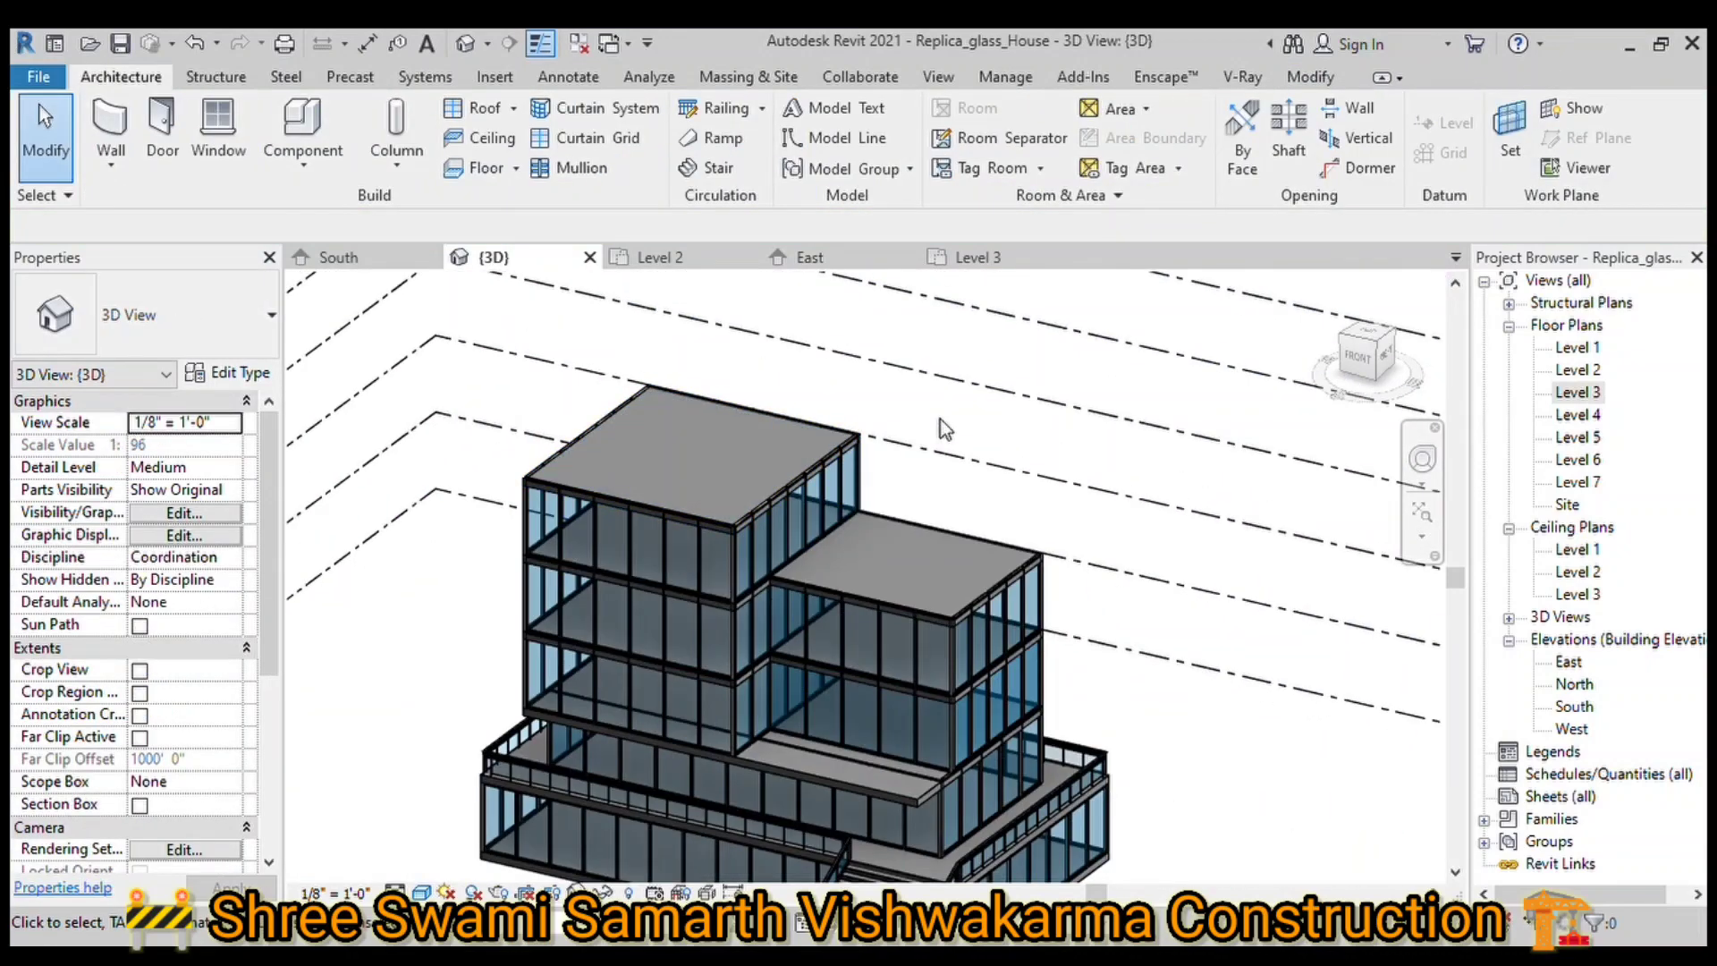
# Step: Attach the lower storeys' curtain wall tops to the floor slabs above them
pyautogui.click(945, 814)
pyautogui.click(1191, 152)
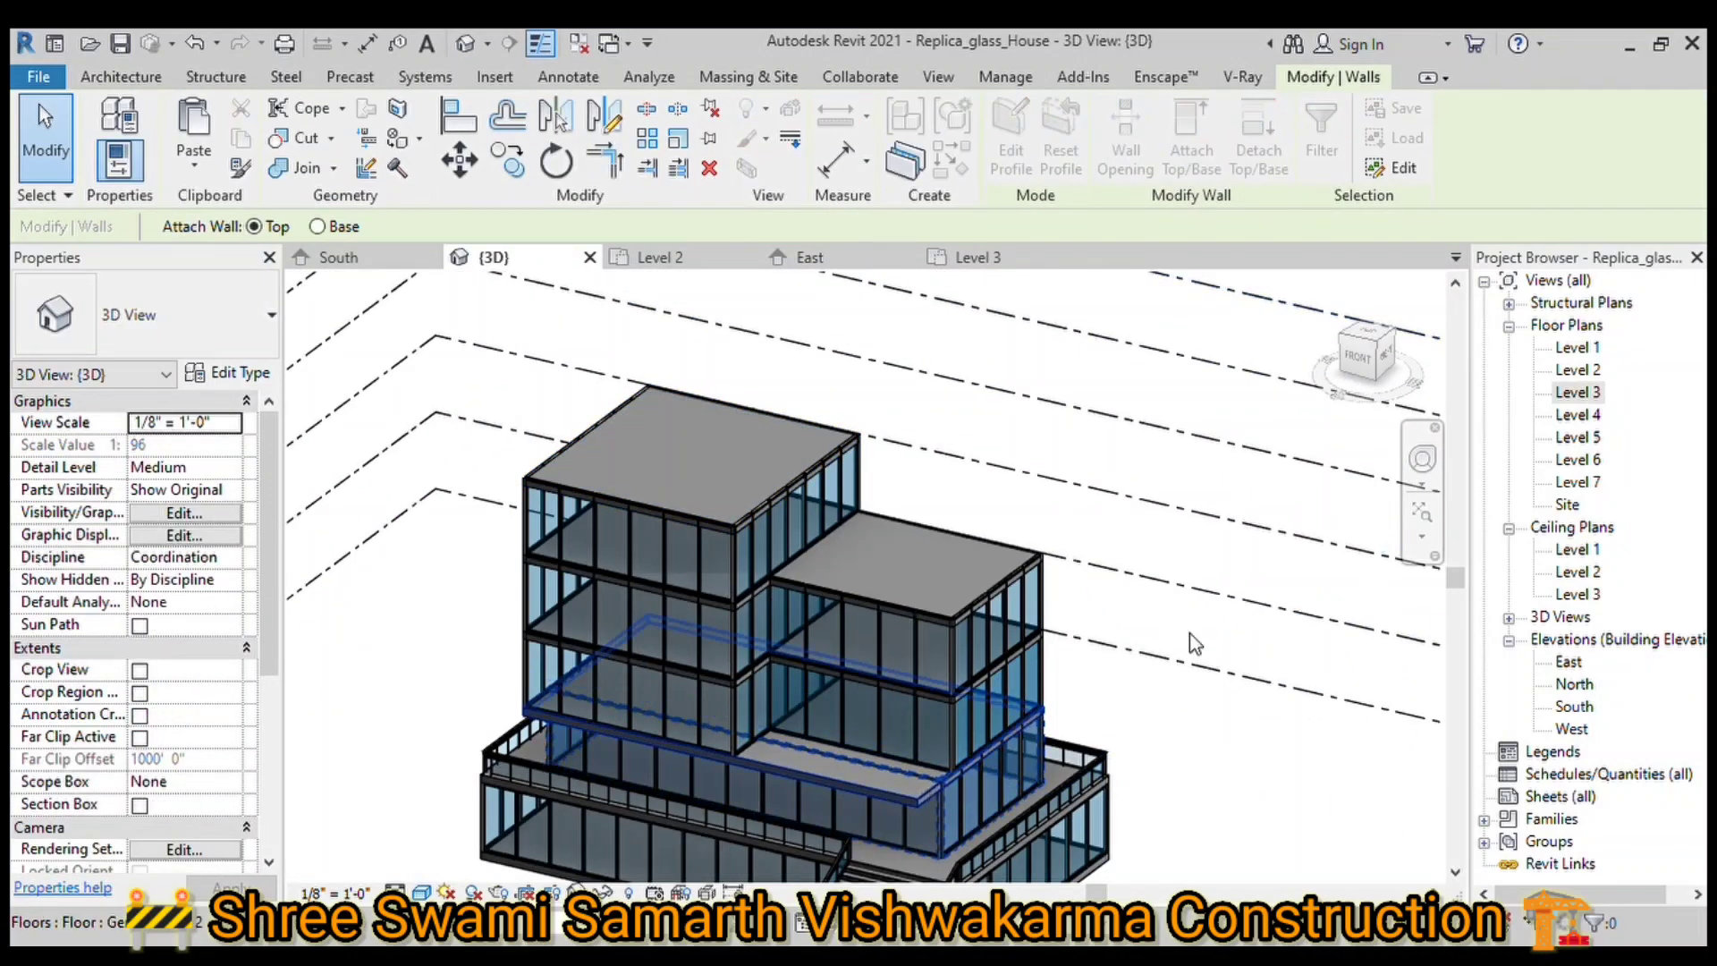
pyautogui.click(1029, 734)
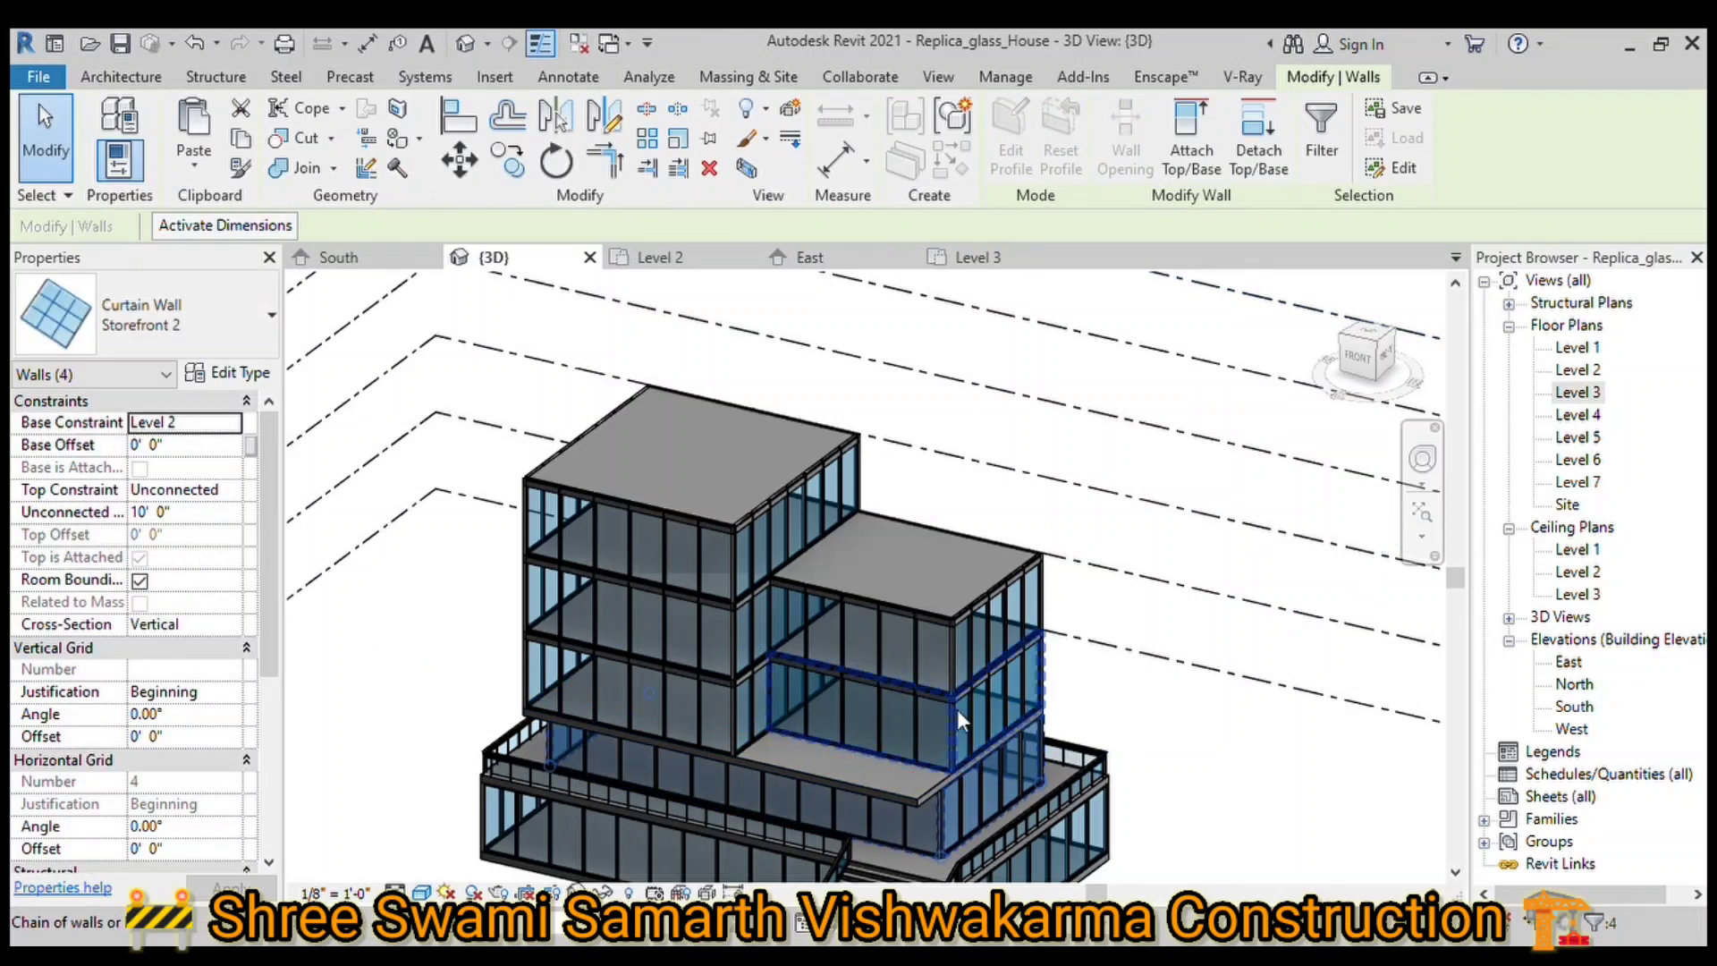
pyautogui.click(1192, 152)
pyautogui.click(979, 680)
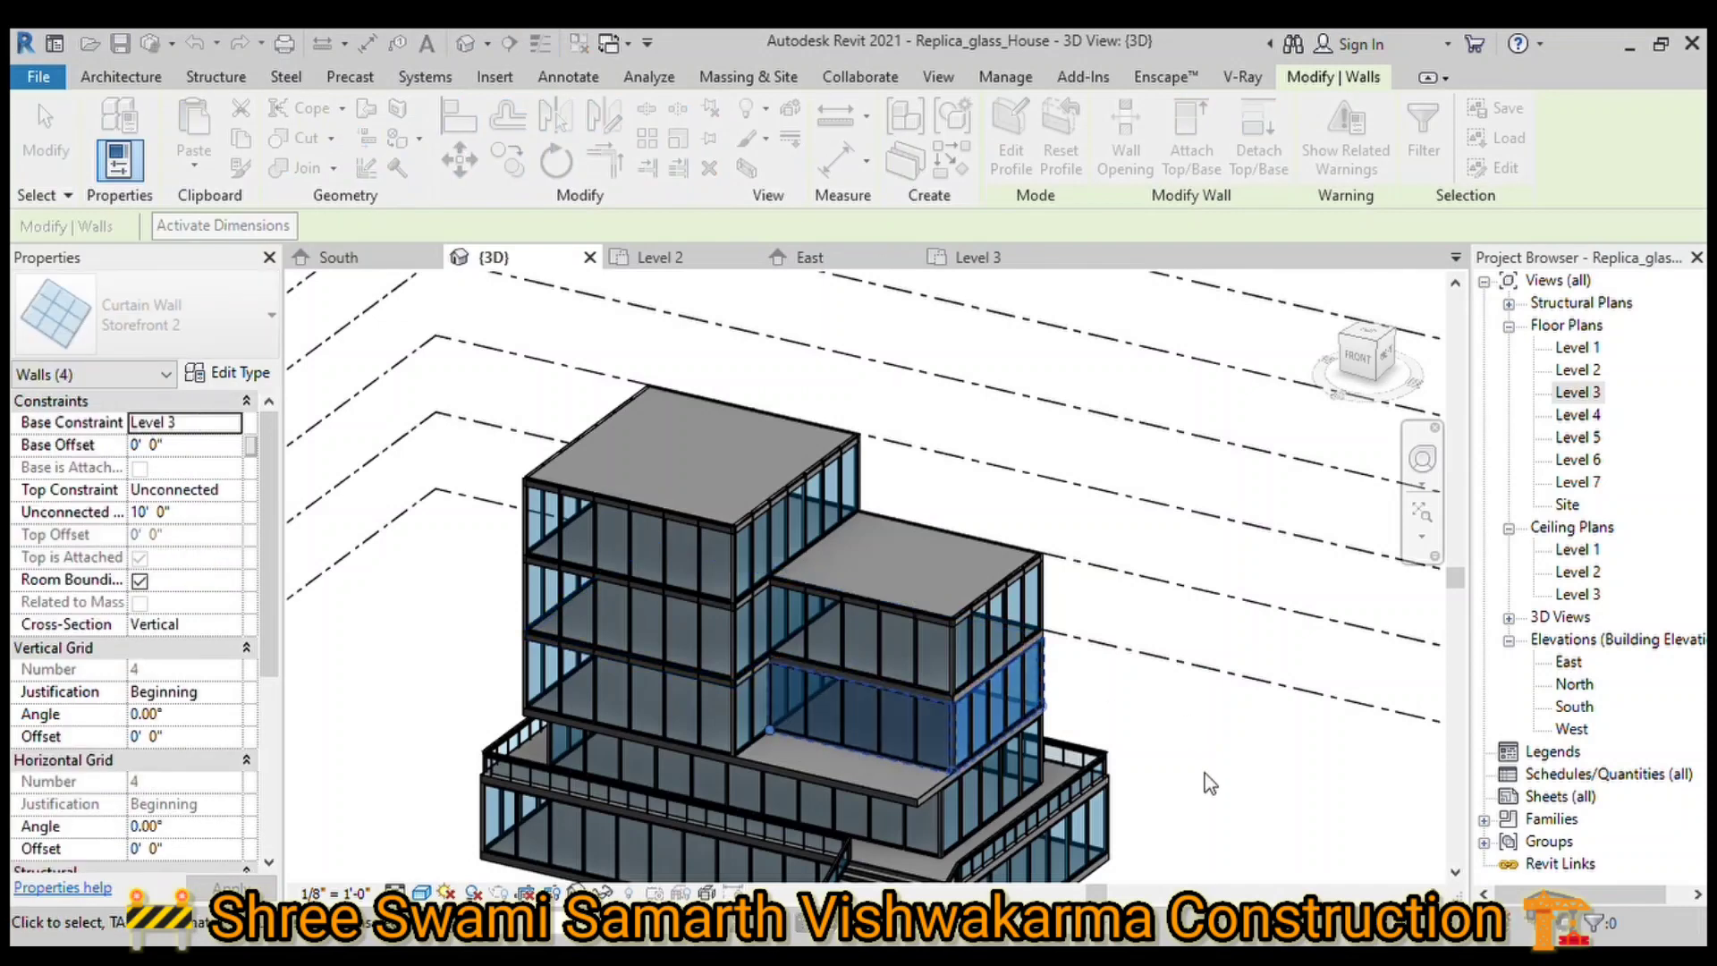
pyautogui.press('Escape')
# Step: Inspect the Level 4 and Level 5 curtain walls, orbiting the stacked glass storeys
pyautogui.click(667, 659)
pyautogui.click(1093, 678)
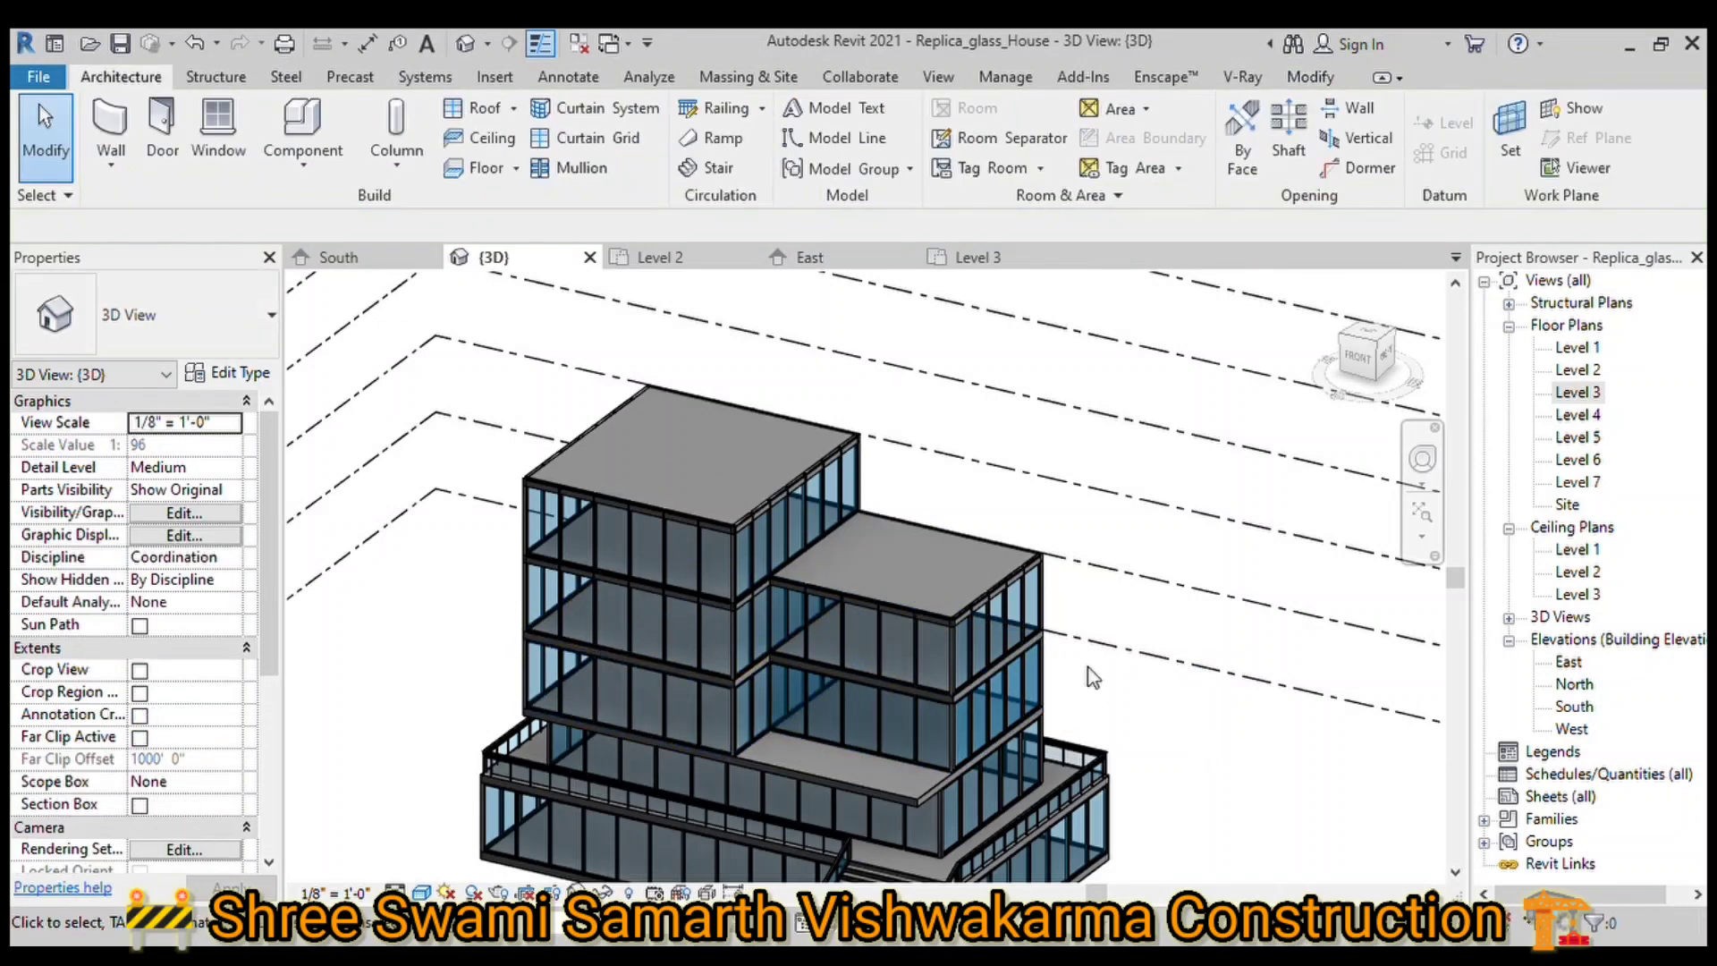
pyautogui.click(957, 657)
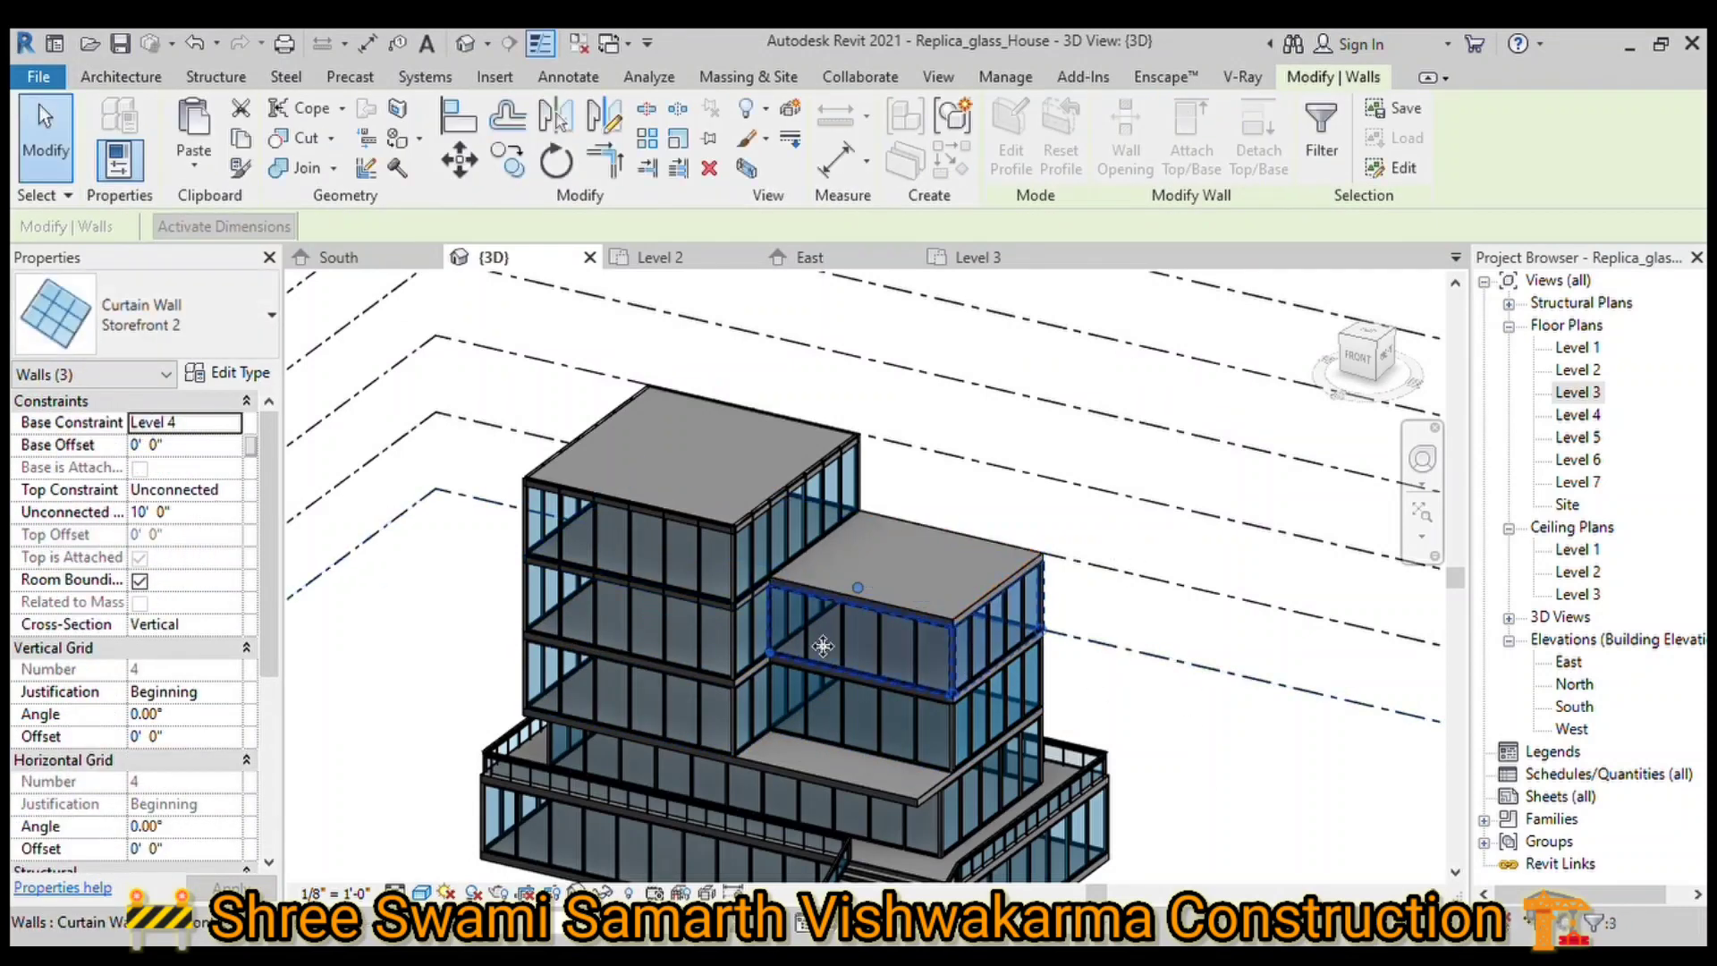
pyautogui.click(1190, 721)
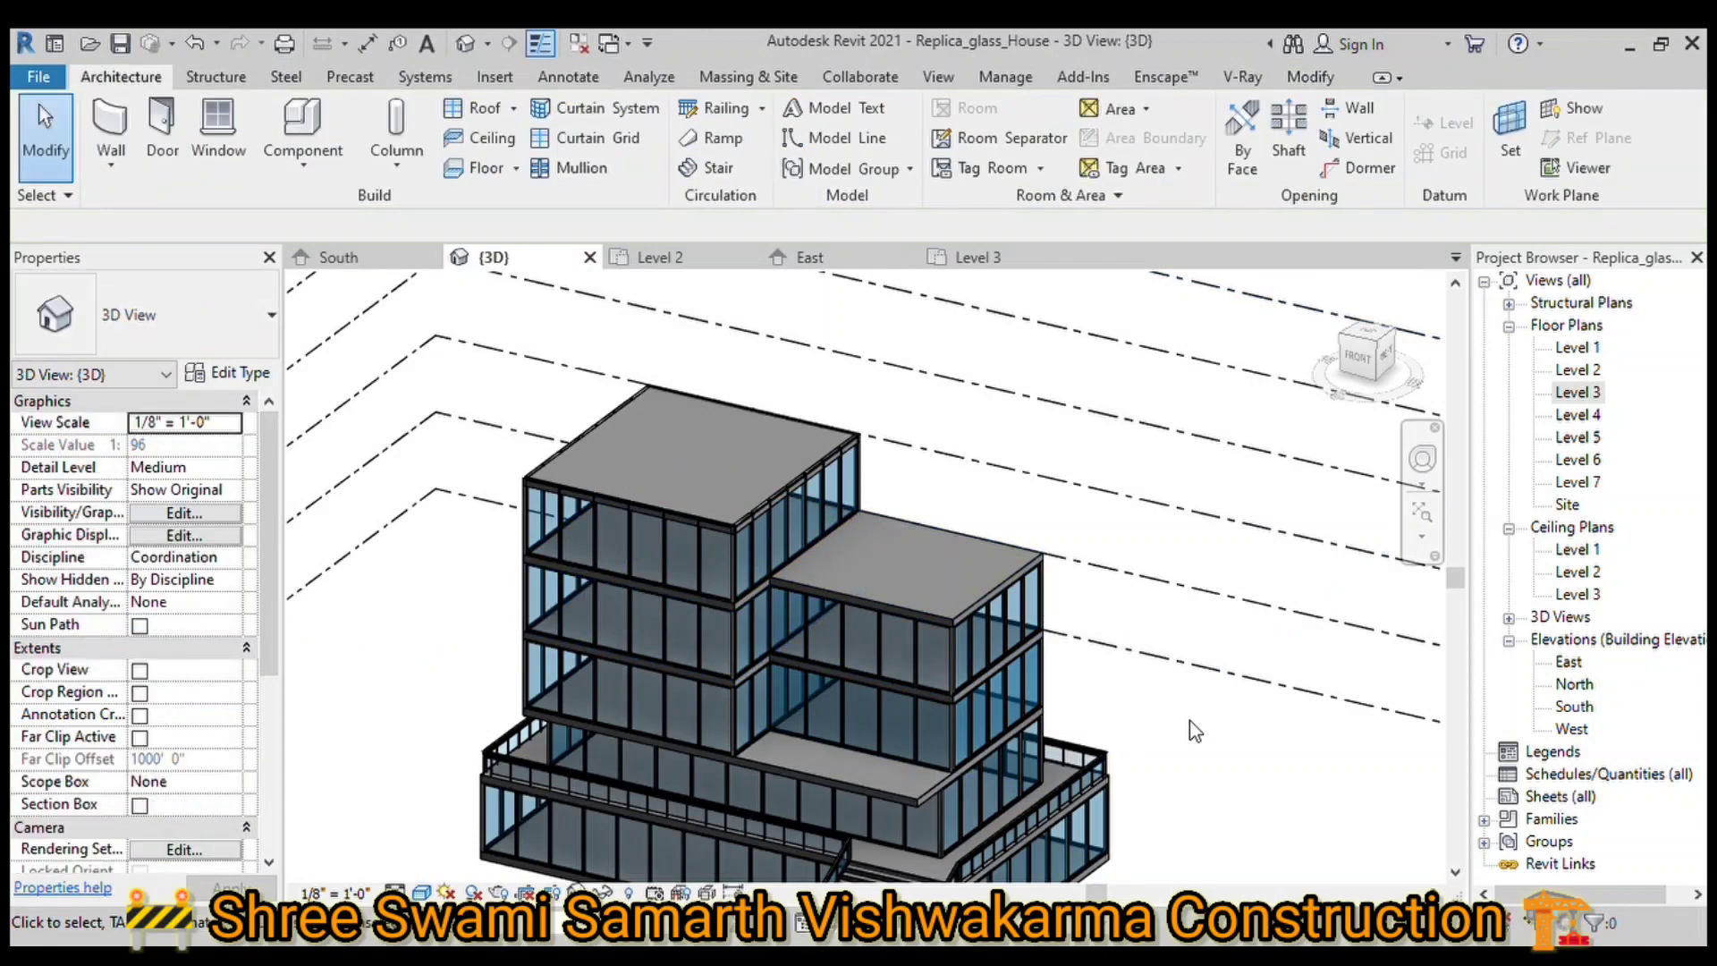
pyautogui.click(760, 564)
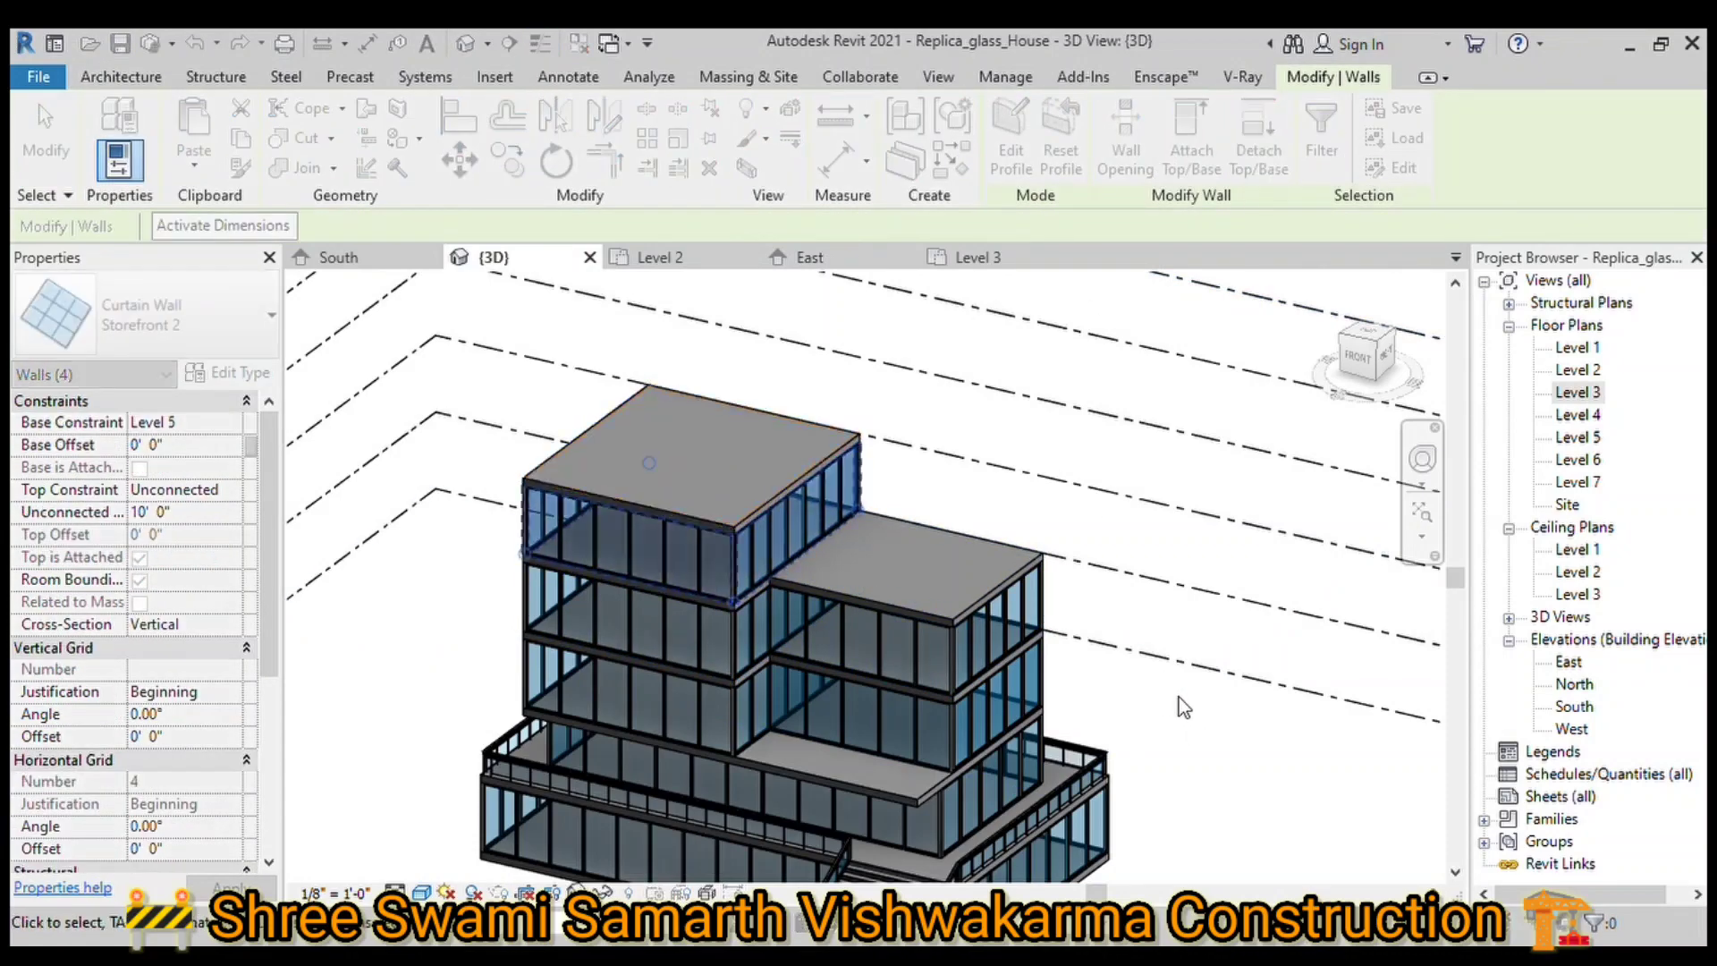
pyautogui.moveTo(1179, 698)
pyautogui.keyDown('shift'); pyautogui.mouseDown(button='middle')
pyautogui.moveTo(1144, 631)
pyautogui.moveTo(1264, 694)
pyautogui.mouseUp(button='middle'); pyautogui.keyUp('shift')
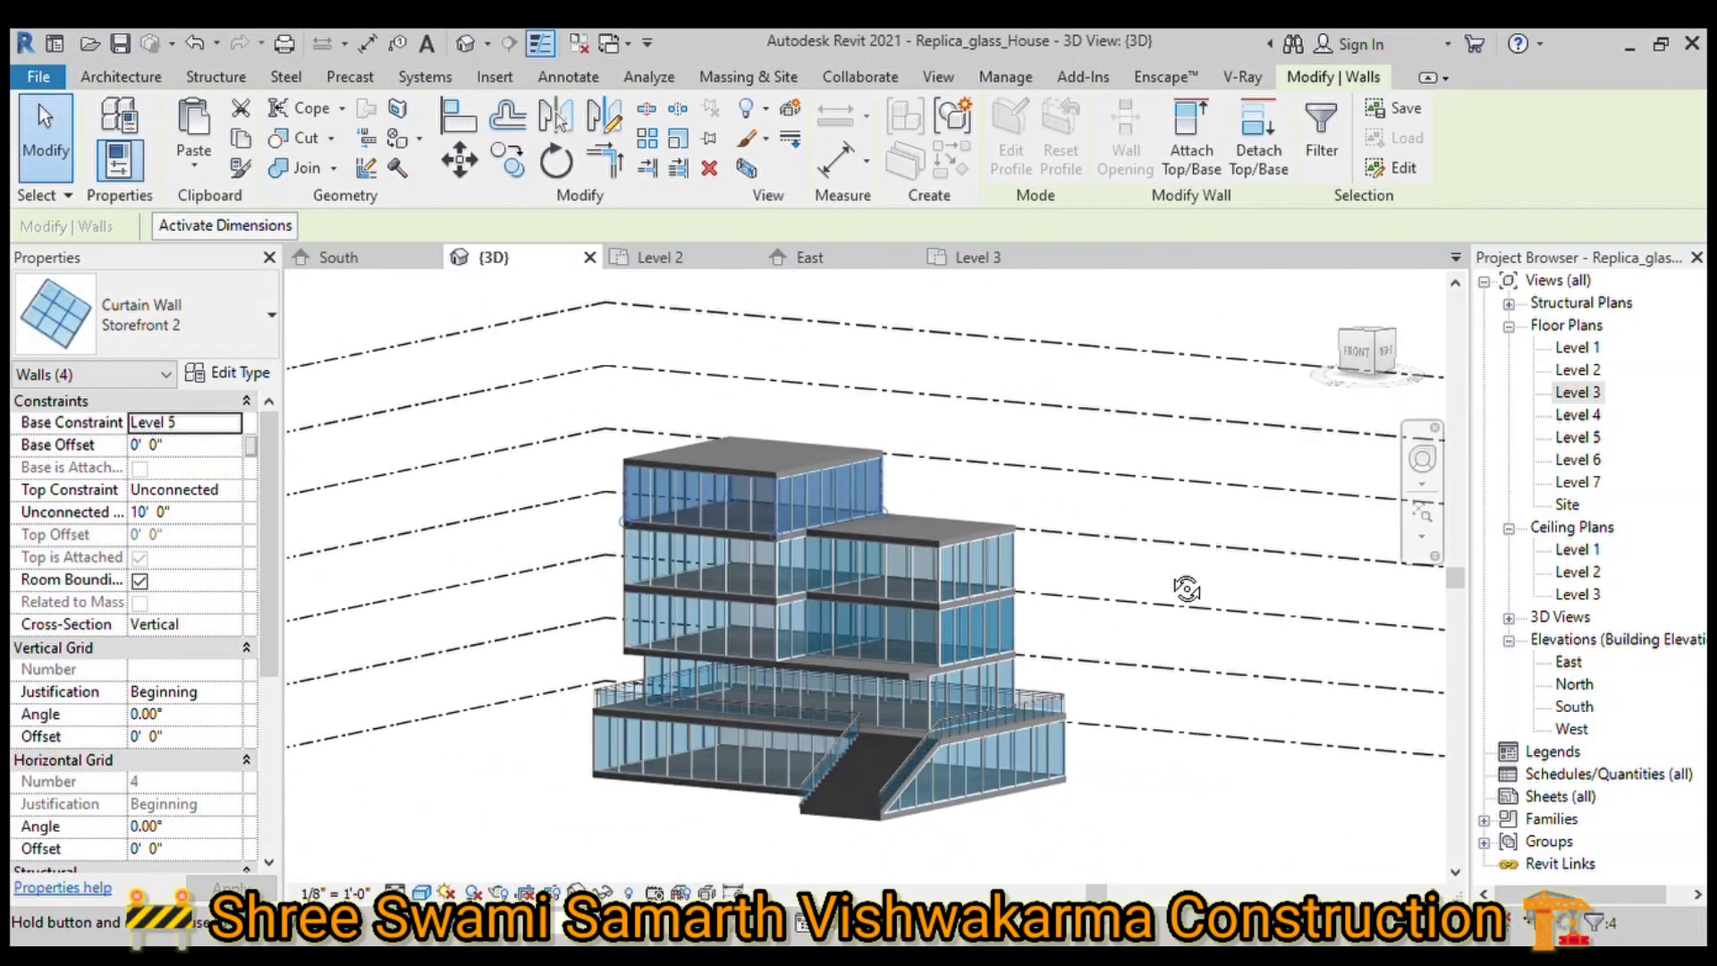
pyautogui.click(1263, 805)
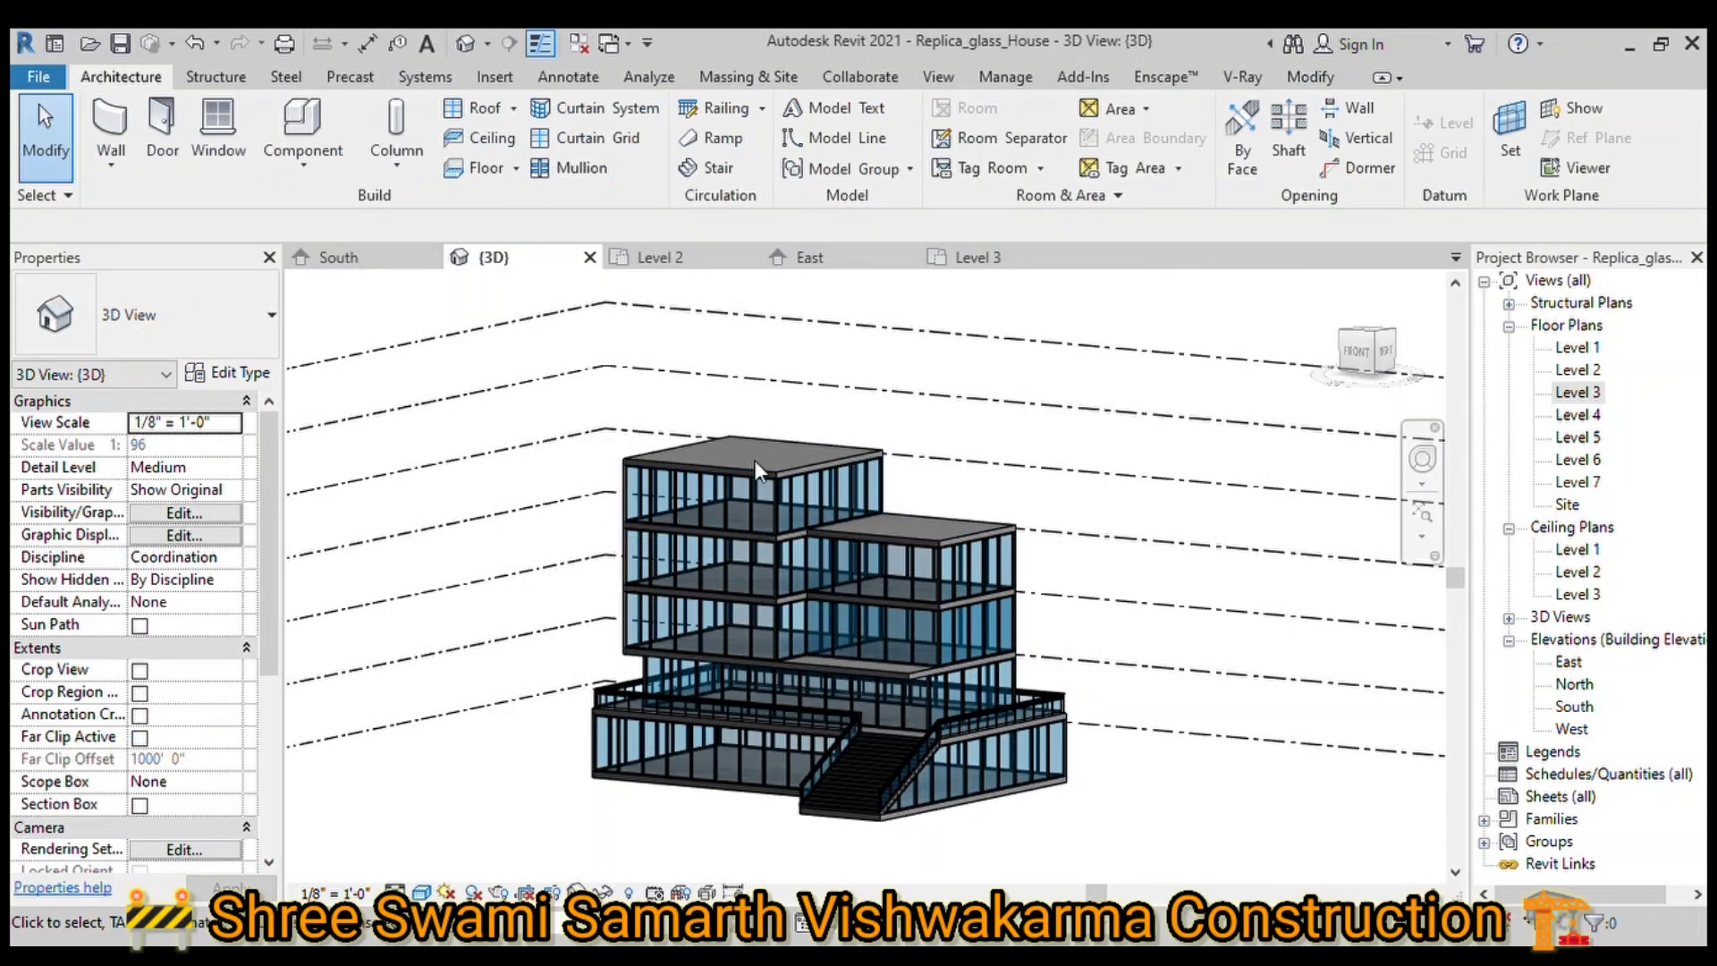
# Step: On Level 3, sketch a railing path by picking the terrace slab edges
pyautogui.click(978, 256)
pyautogui.click(725, 107)
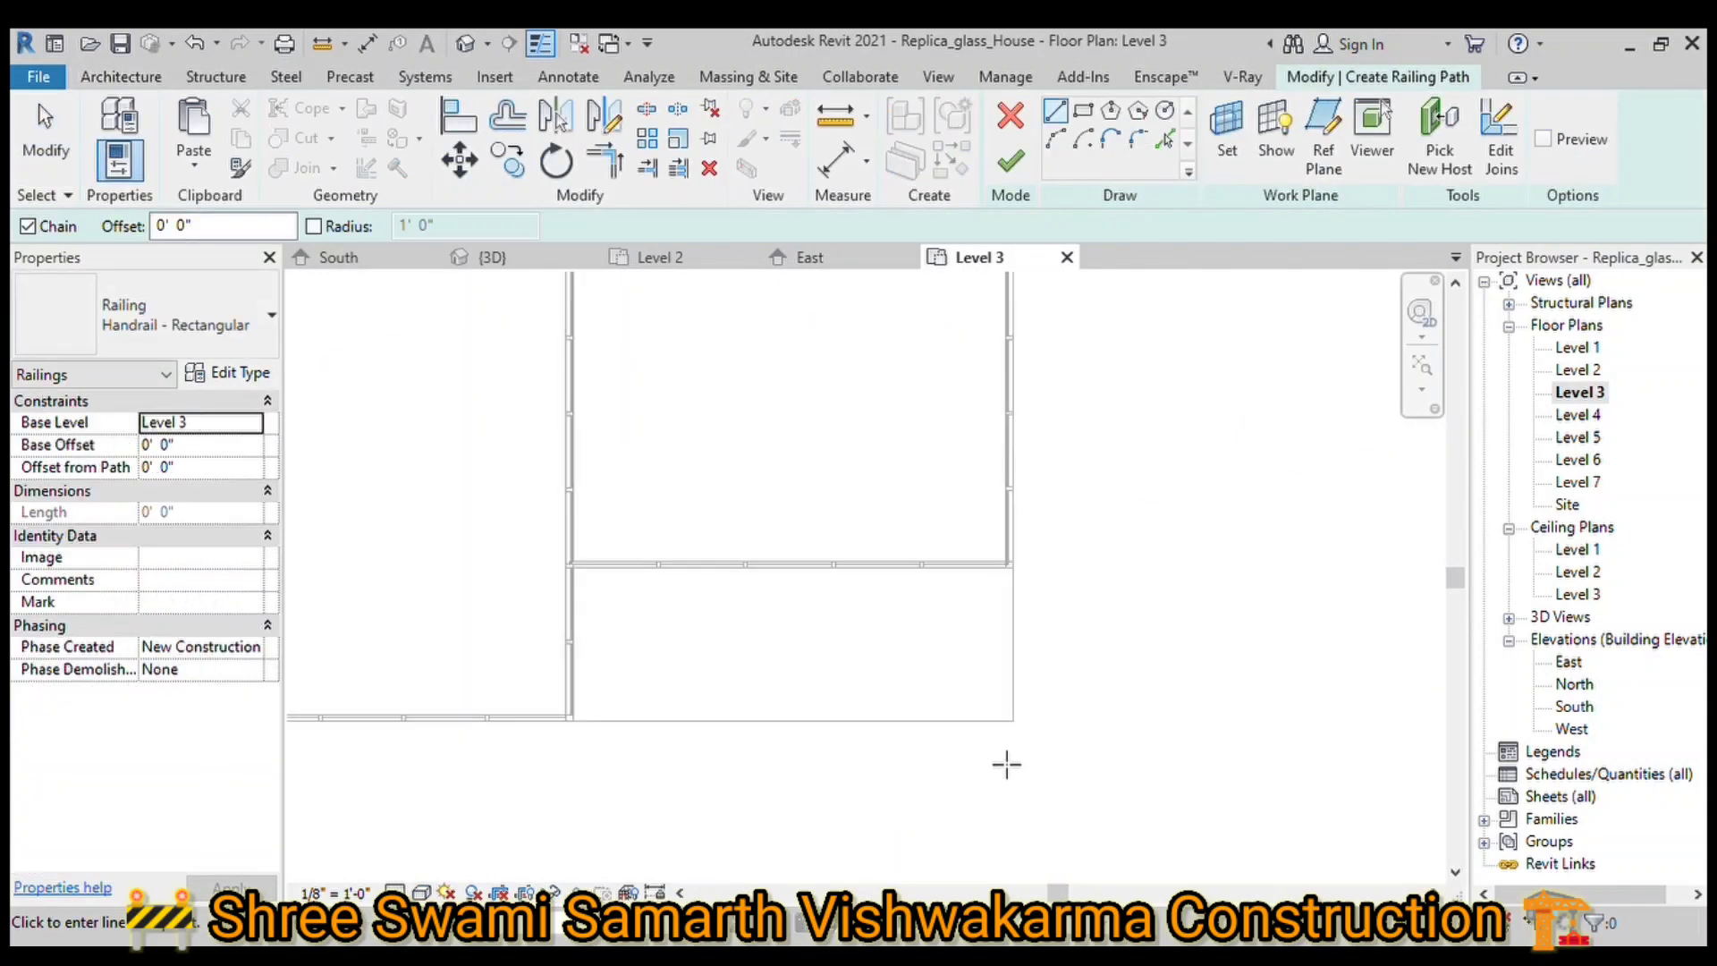
pyautogui.scroll(1, 1006, 765)
pyautogui.press('p')
pyautogui.press('l')
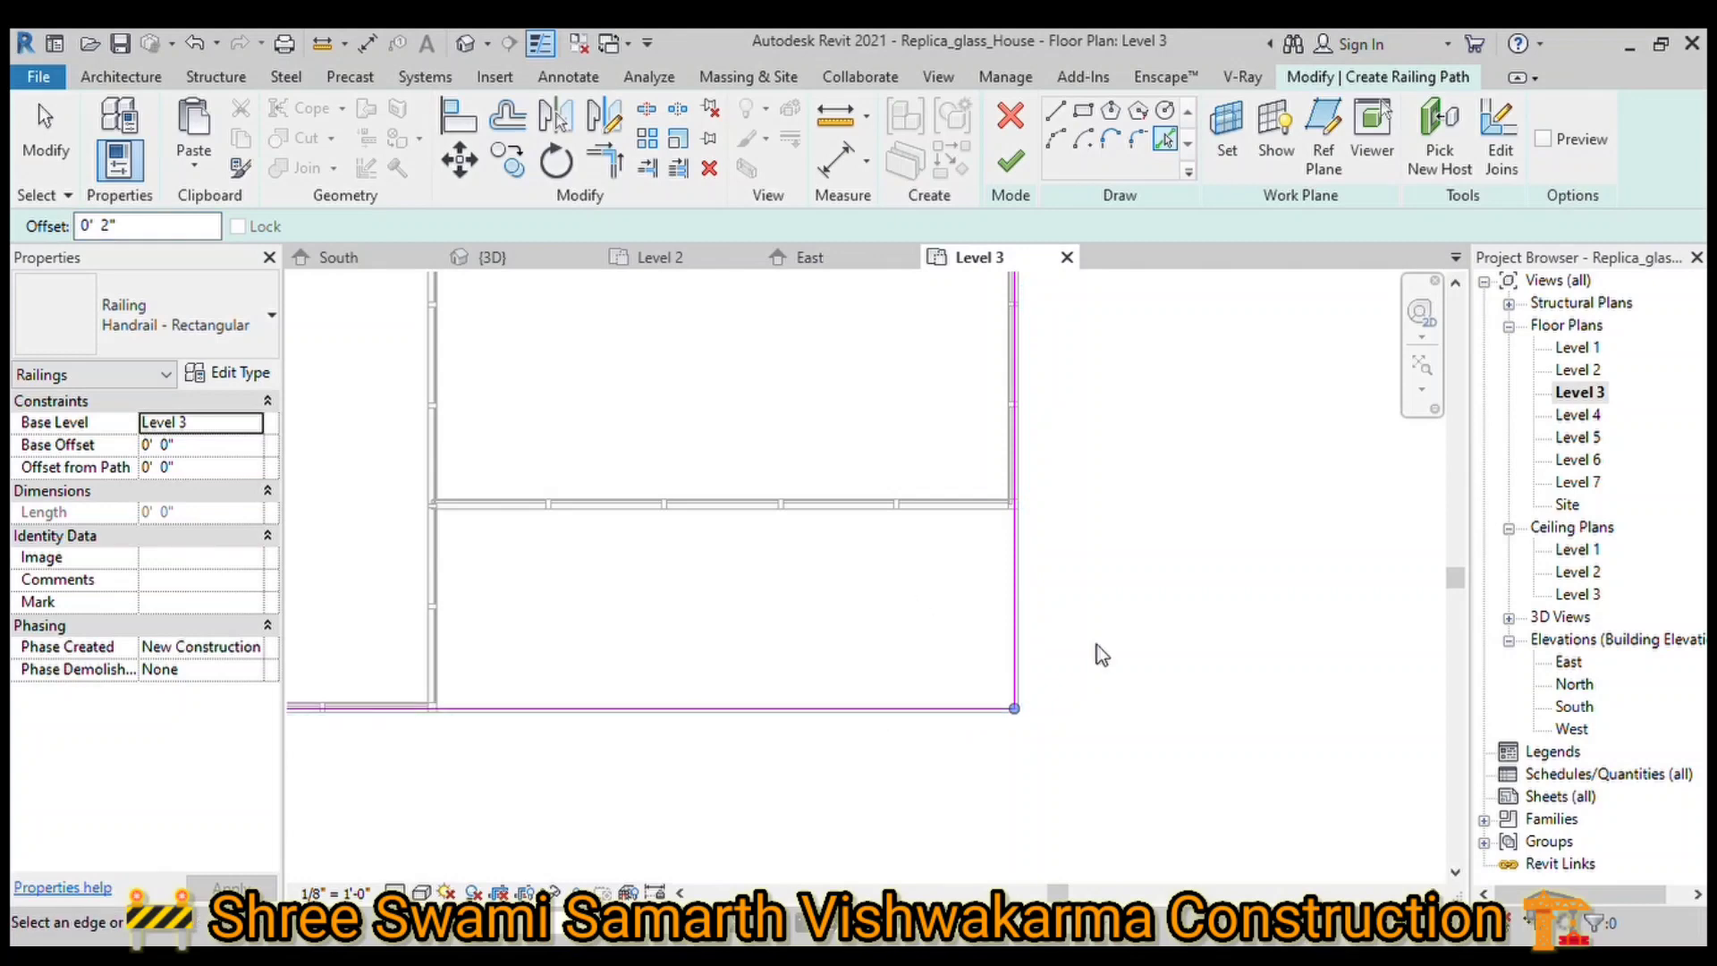
pyautogui.scroll(-2, 1009, 349)
pyautogui.press('Escape')
pyautogui.scroll(5, 993, 353)
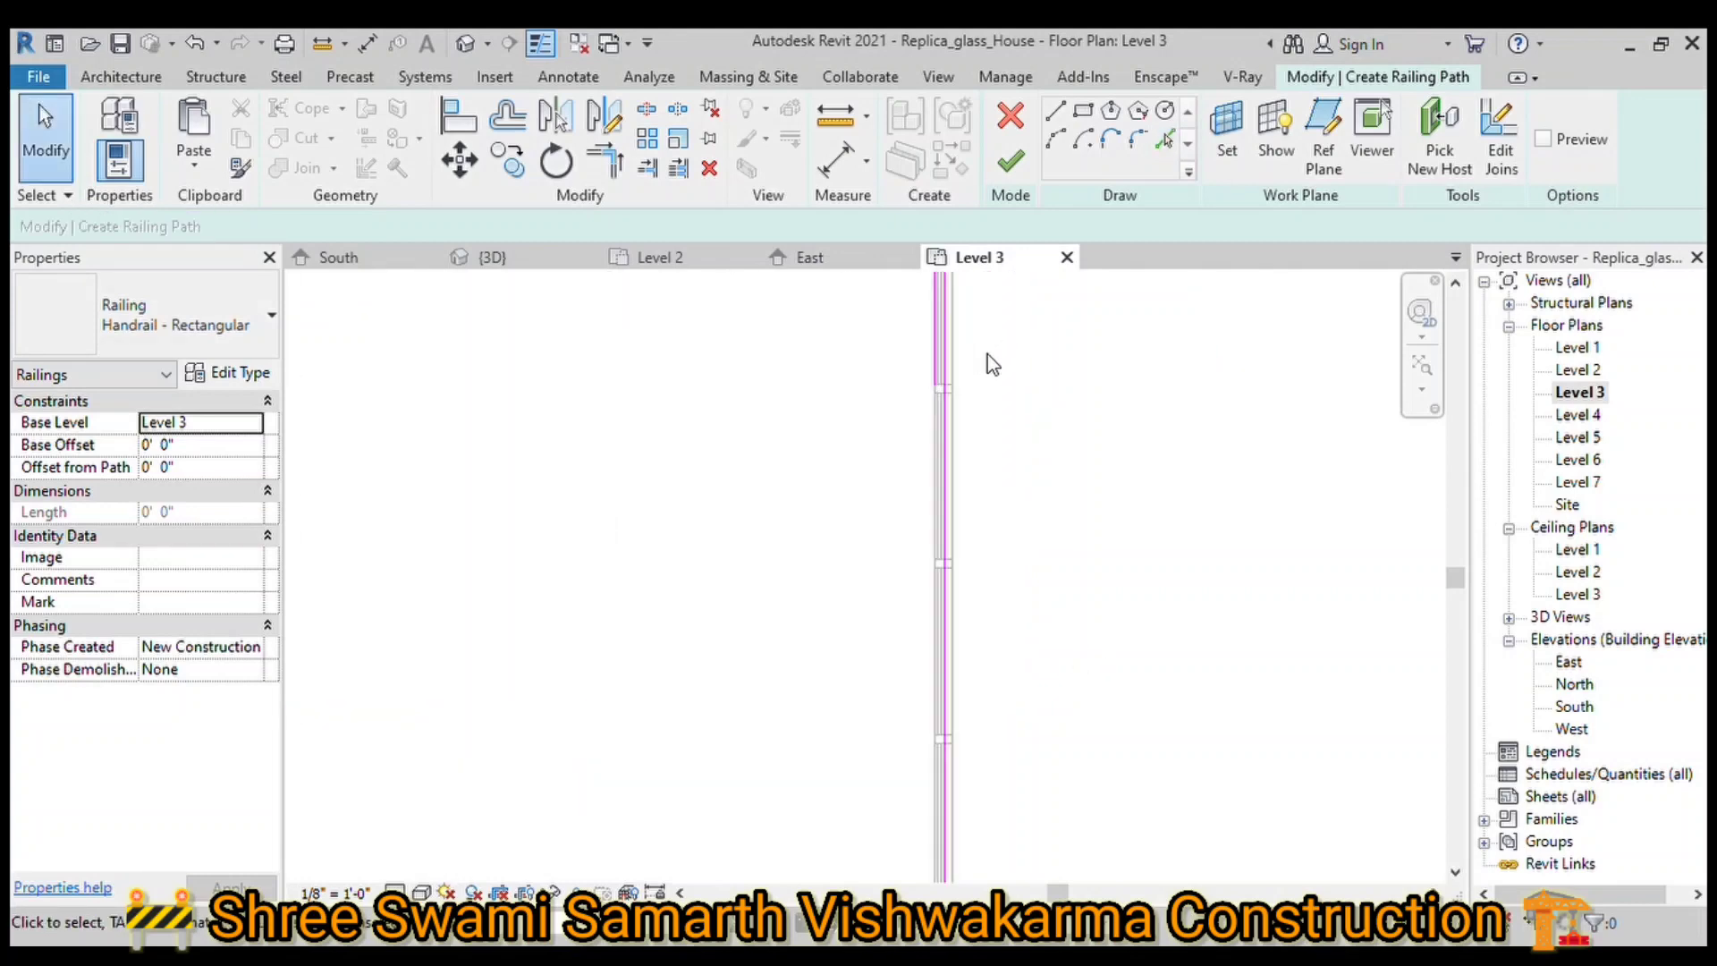
pyautogui.click(939, 365)
# Step: Align the path to the wall faces and finish the 33-foot Glass Panel - Bottom Fill railing
pyautogui.scroll(-2, 955, 442)
pyautogui.scroll(-1, 962, 421)
pyautogui.scroll(2, 976, 395)
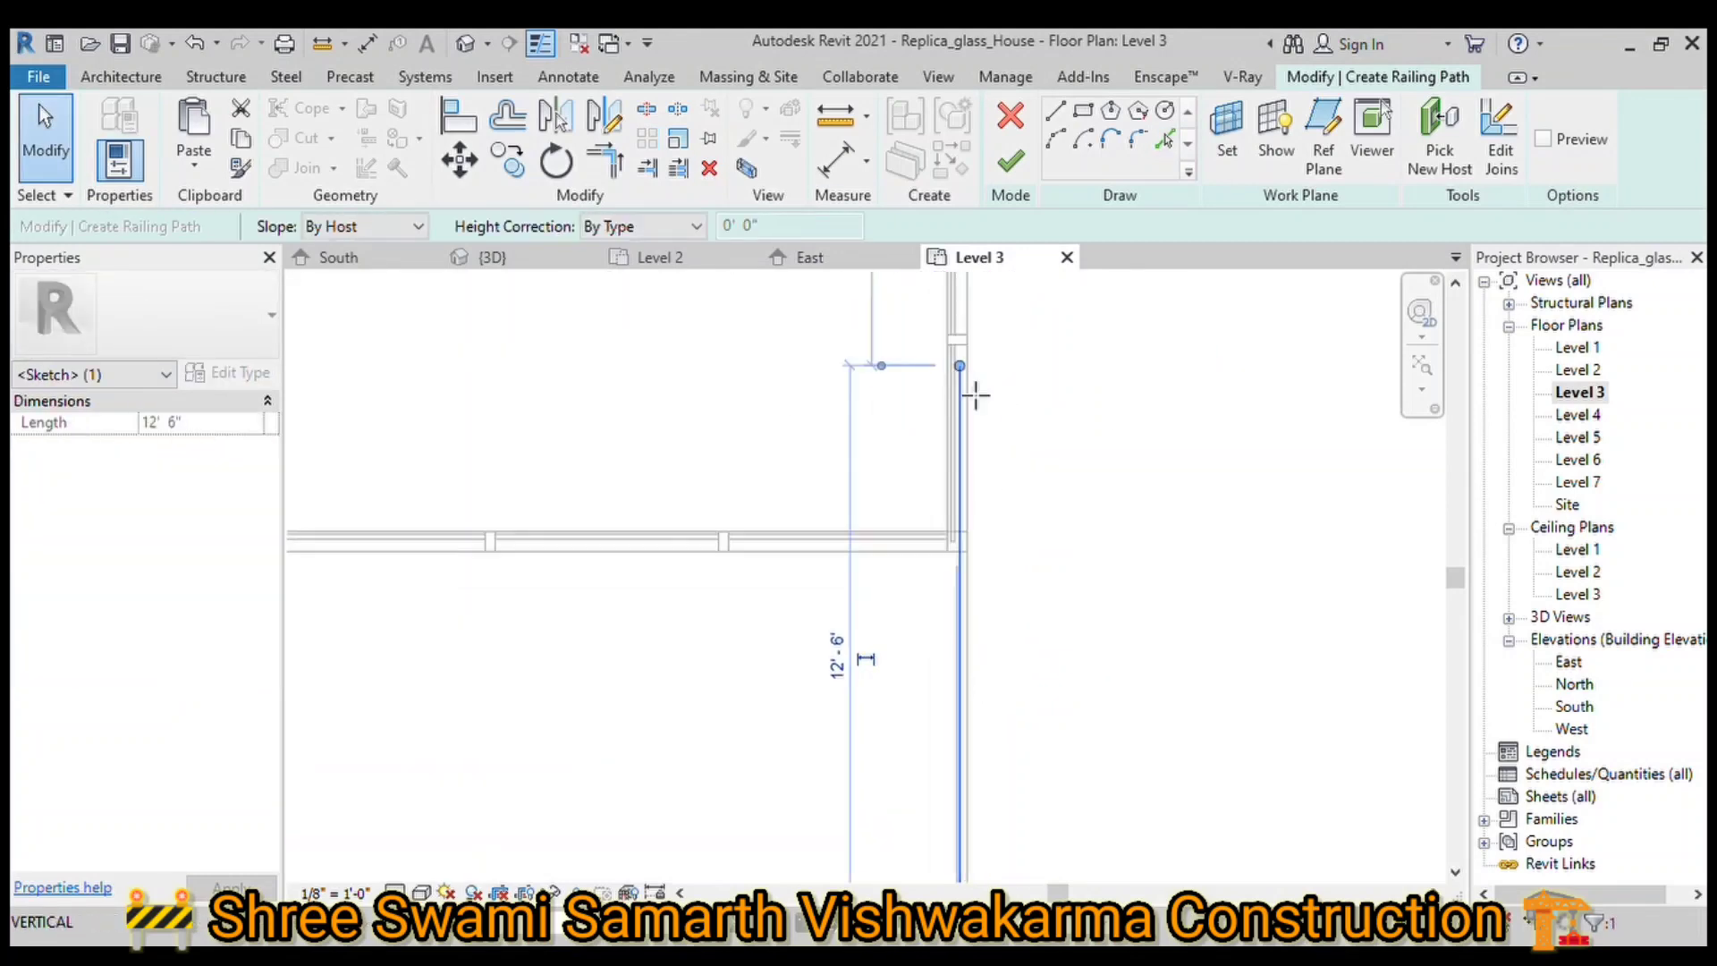
pyautogui.scroll(-2, 976, 395)
pyautogui.press('a')
pyautogui.press('l')
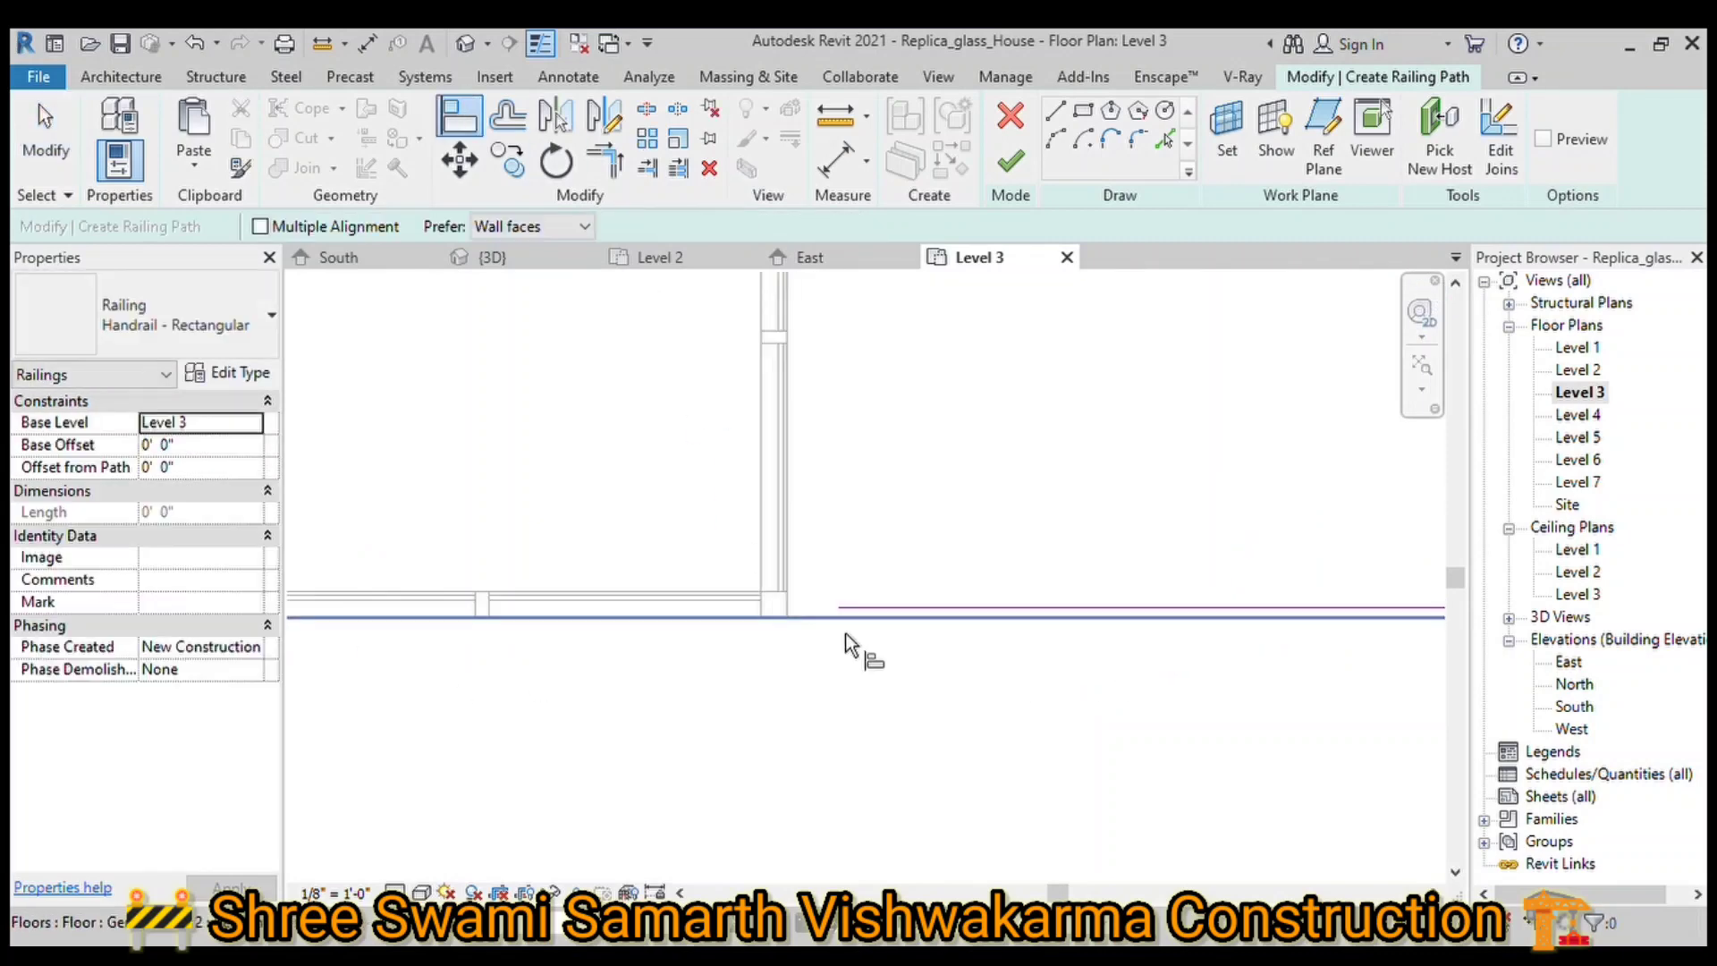
pyautogui.scroll(1, 848, 644)
pyautogui.moveTo(832, 595); pyautogui.dragTo(1302, 437, button='middle')
pyautogui.scroll(1, 1302, 436)
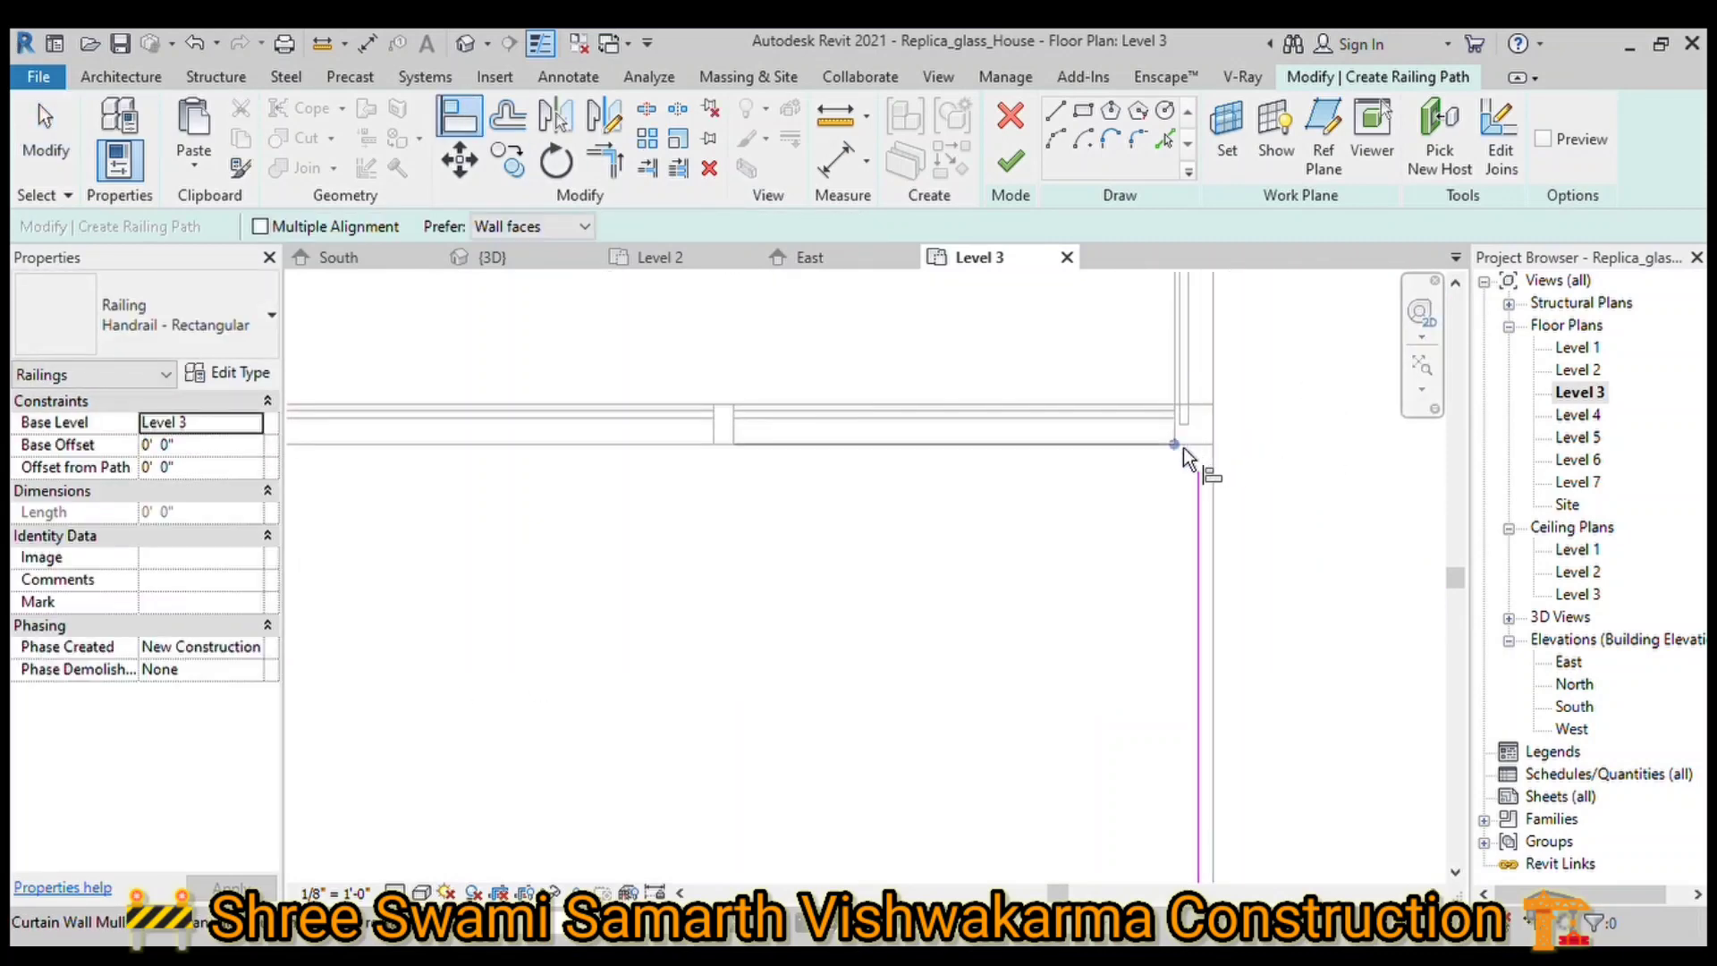
pyautogui.scroll(-2, 1234, 483)
pyautogui.click(1011, 162)
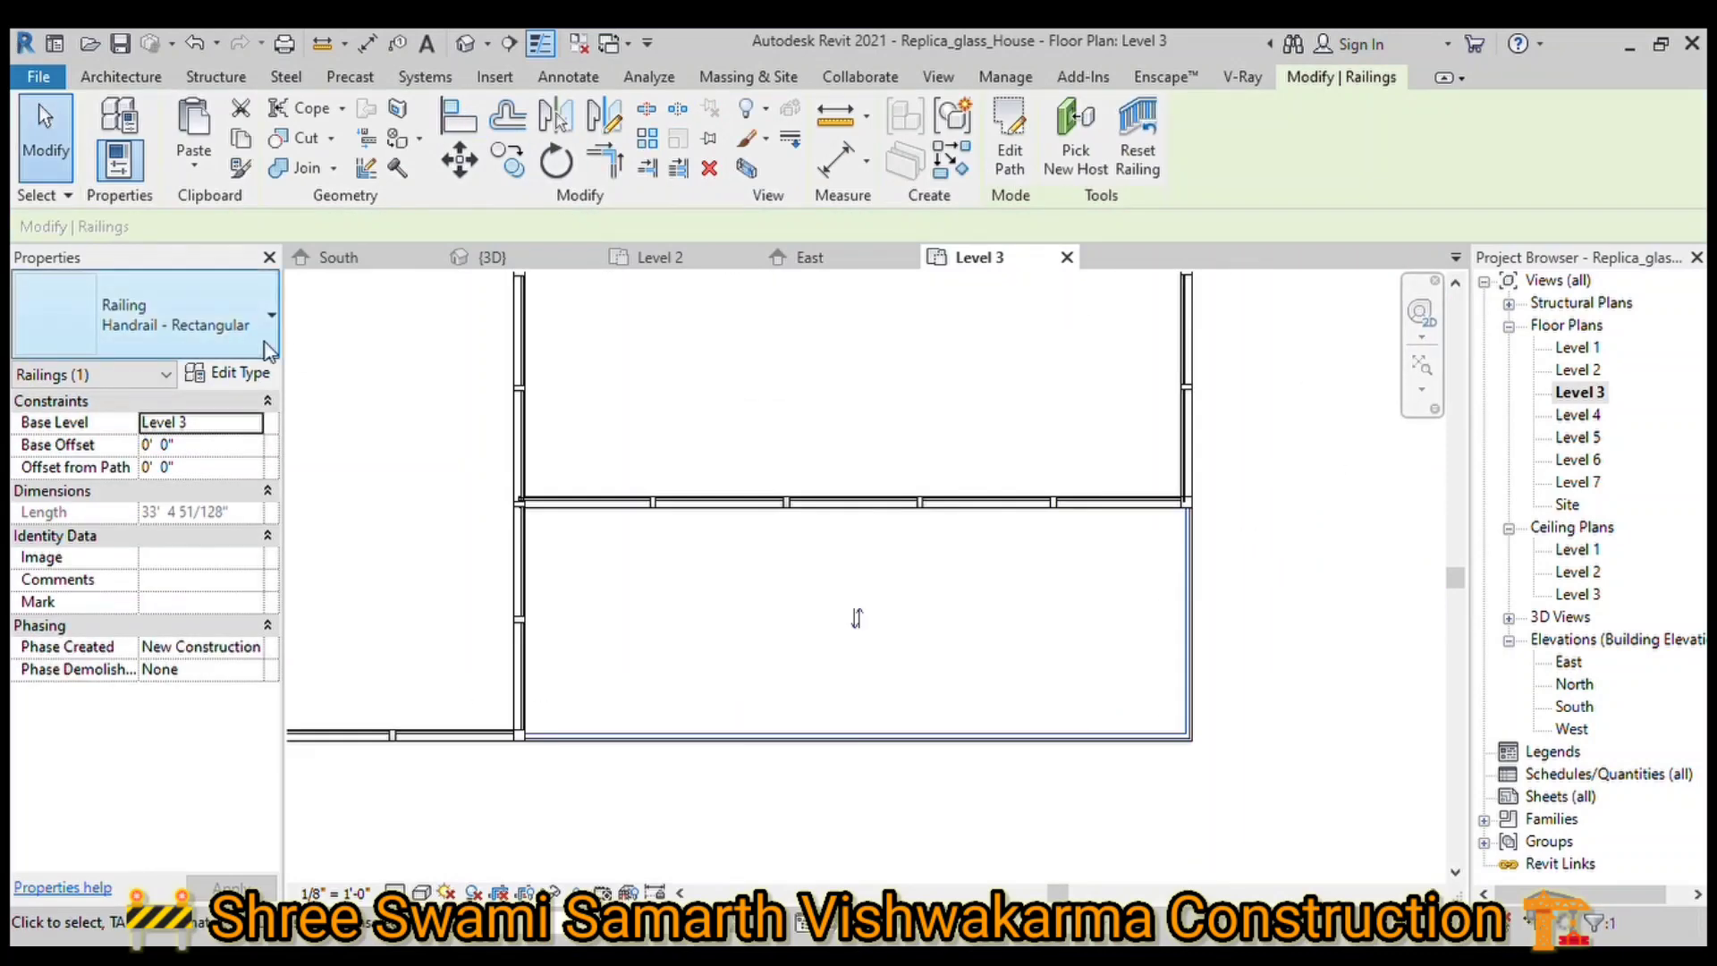
pyautogui.click(508, 262)
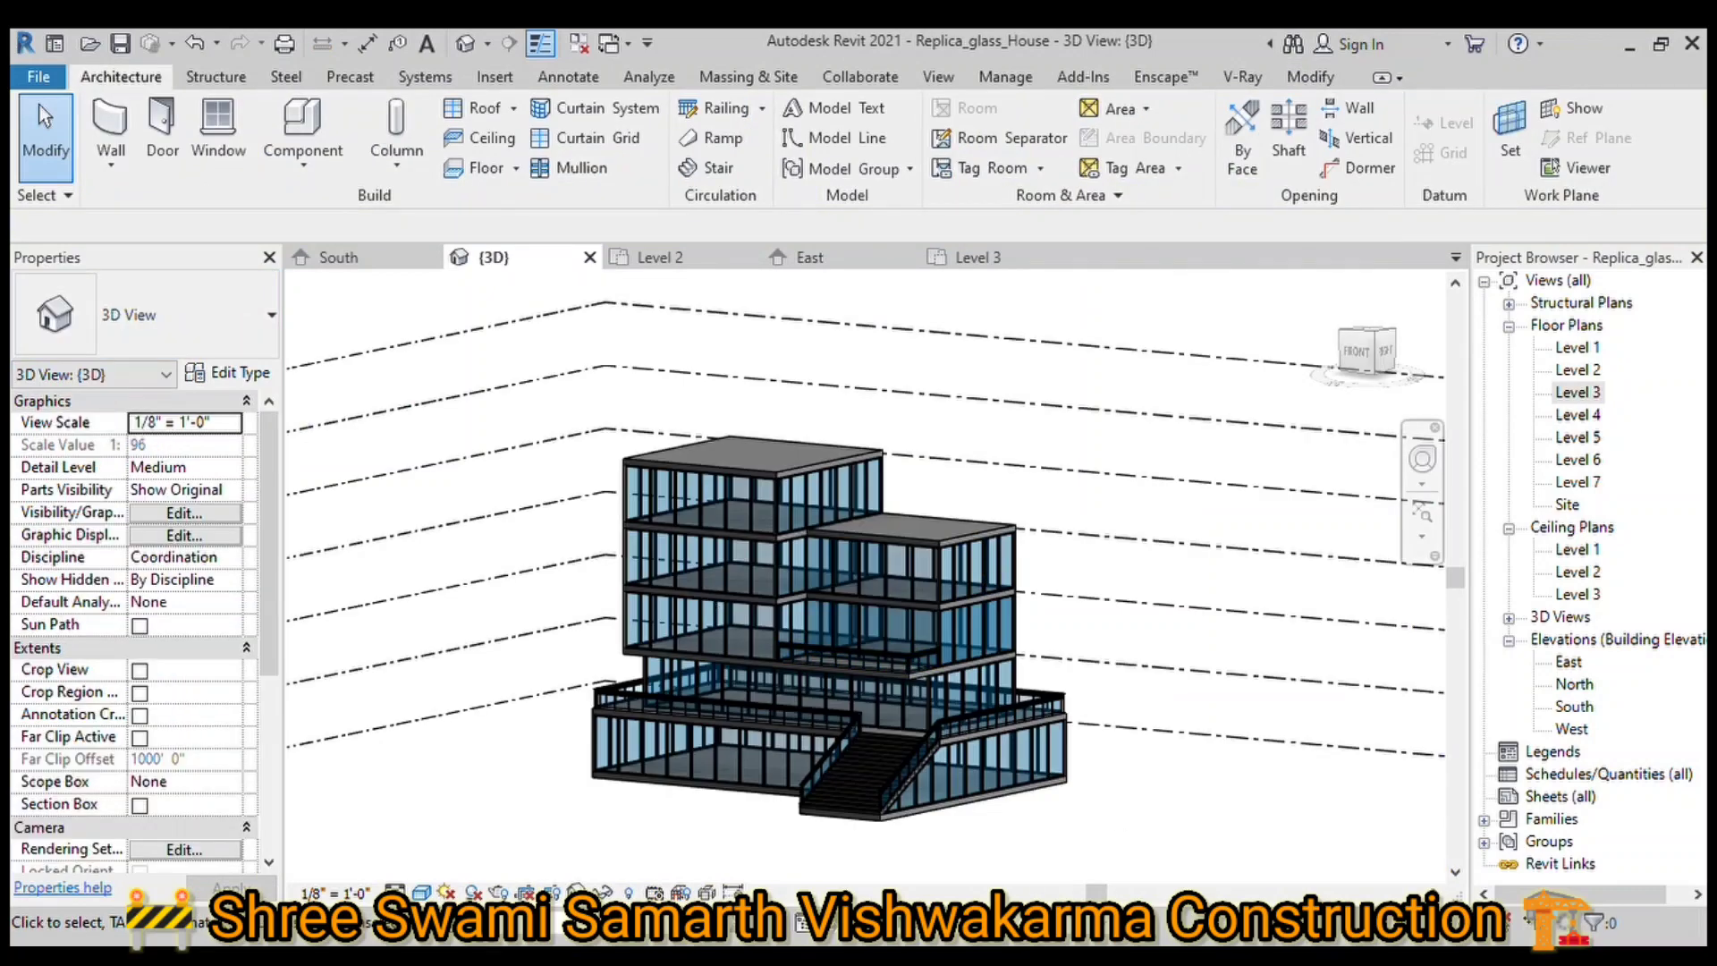
# Step: Turn the 3D view to face the building front in Hidden Line style
pyautogui.click(1357, 351)
pyautogui.scroll(3, 662, 605)
pyautogui.scroll(2, 662, 605)
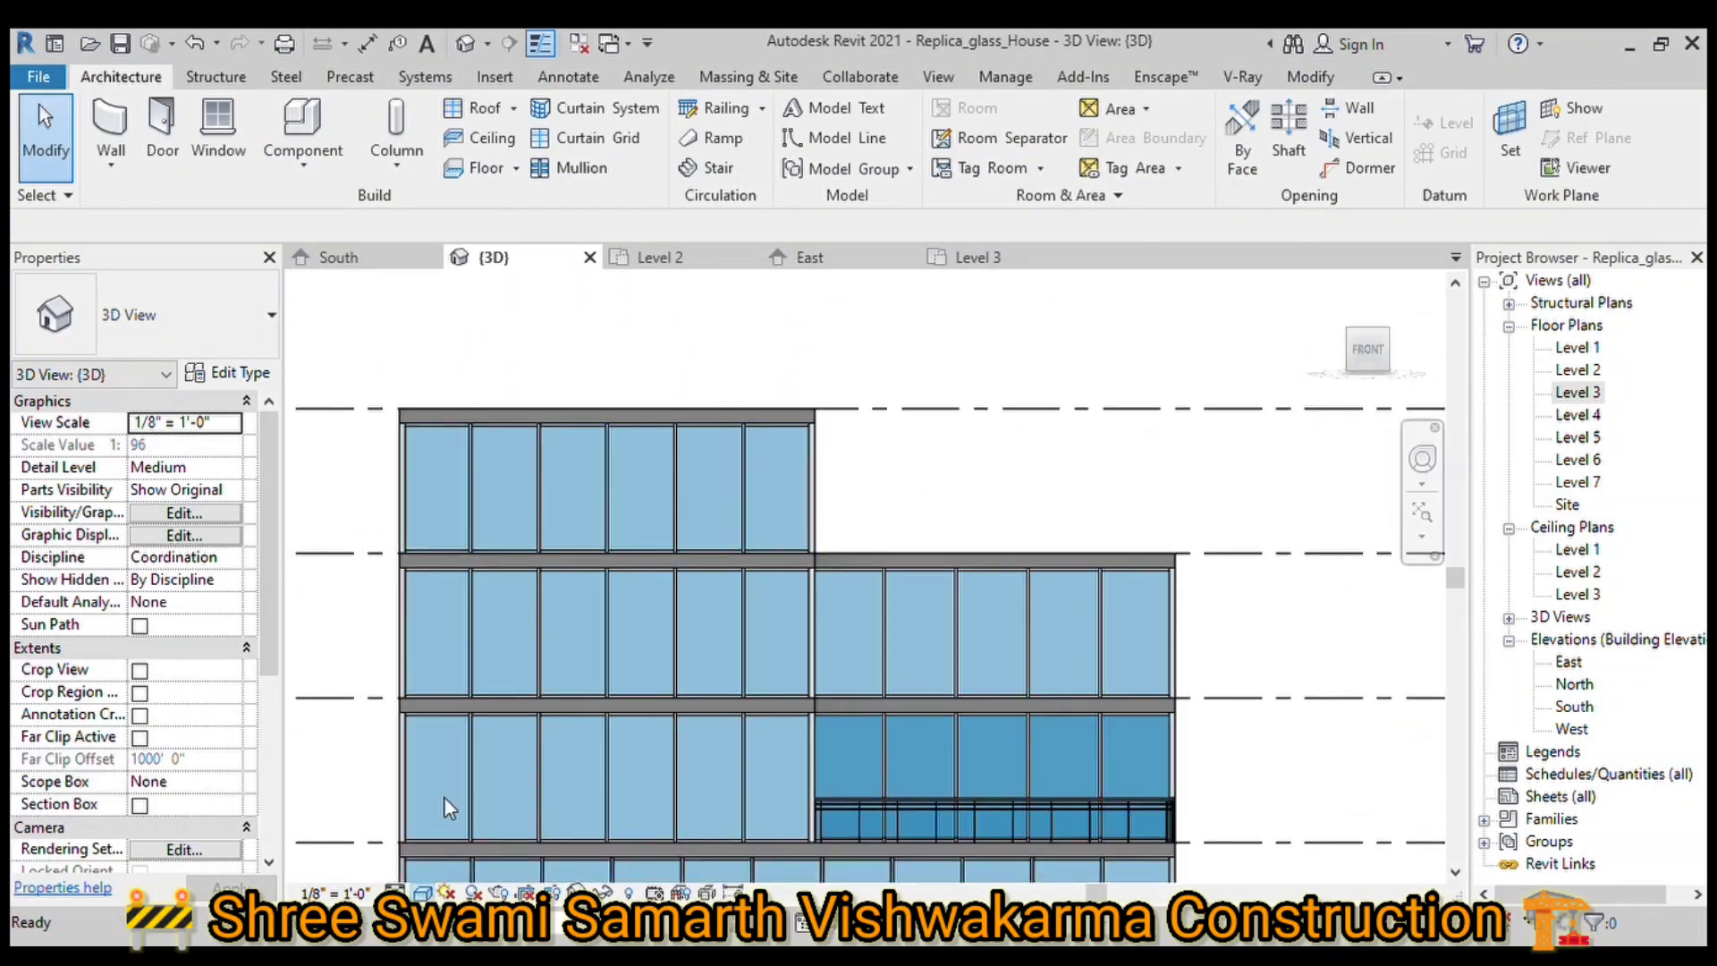
pyautogui.press('h')
pyautogui.press('l')
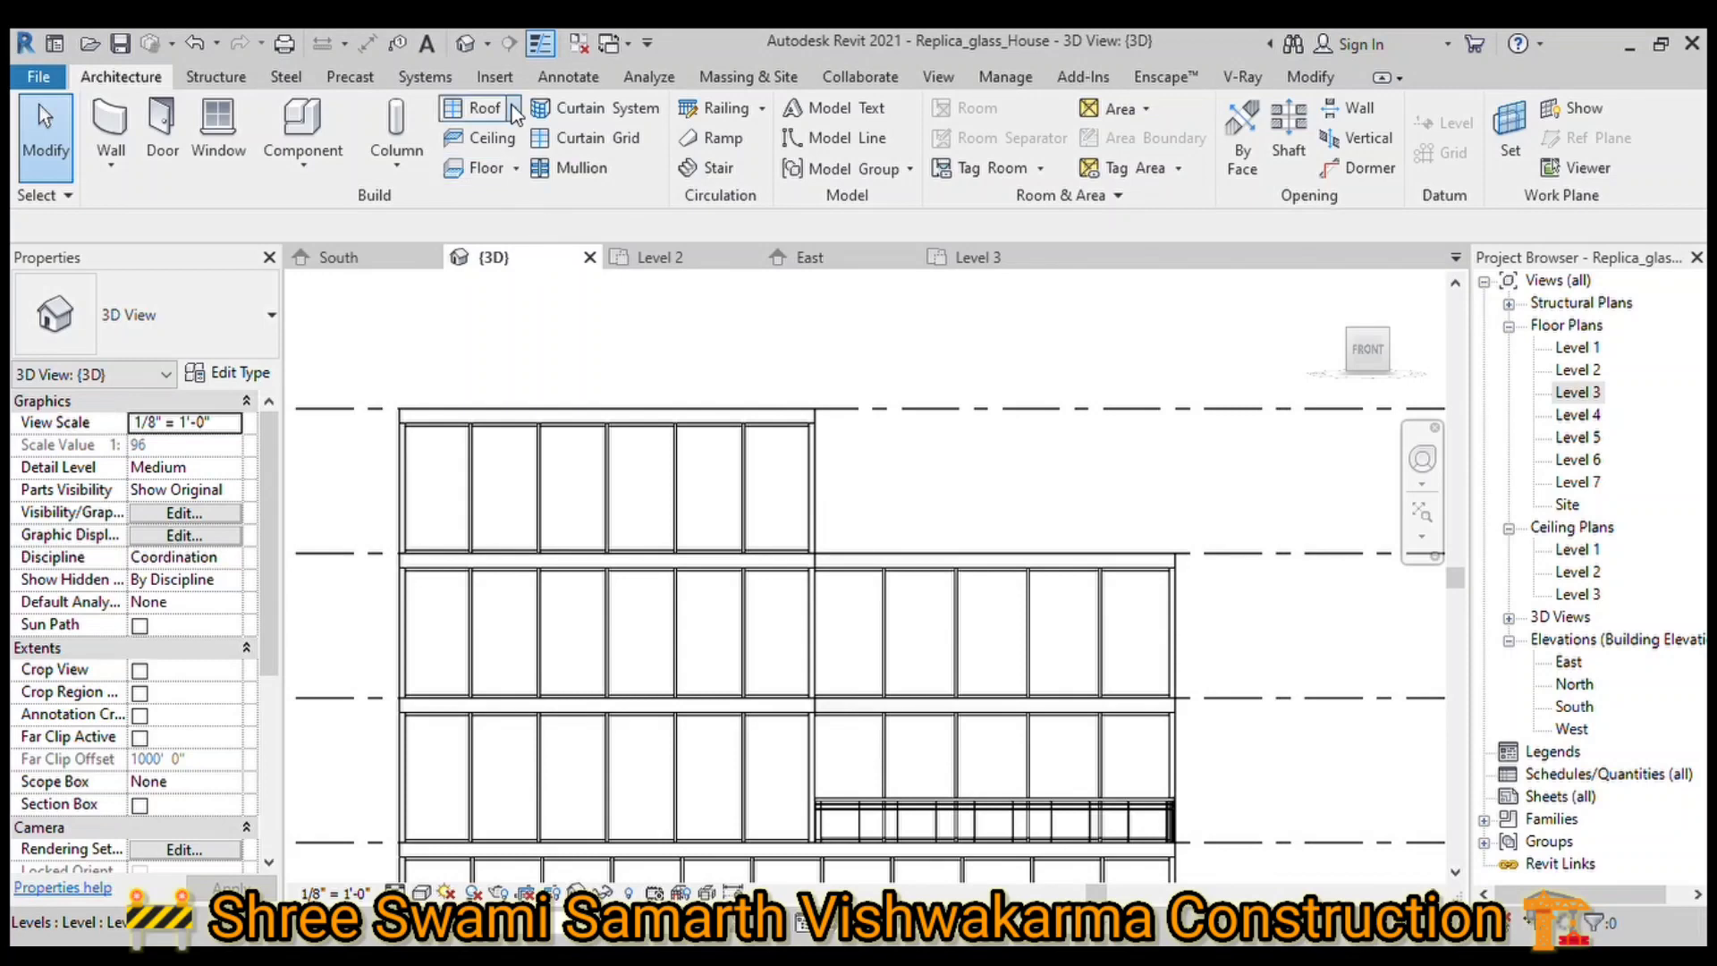
# Step: Sketch a folded roof-by-extrusion profile from the building corner up to the top level
pyautogui.click(515, 113)
pyautogui.click(554, 195)
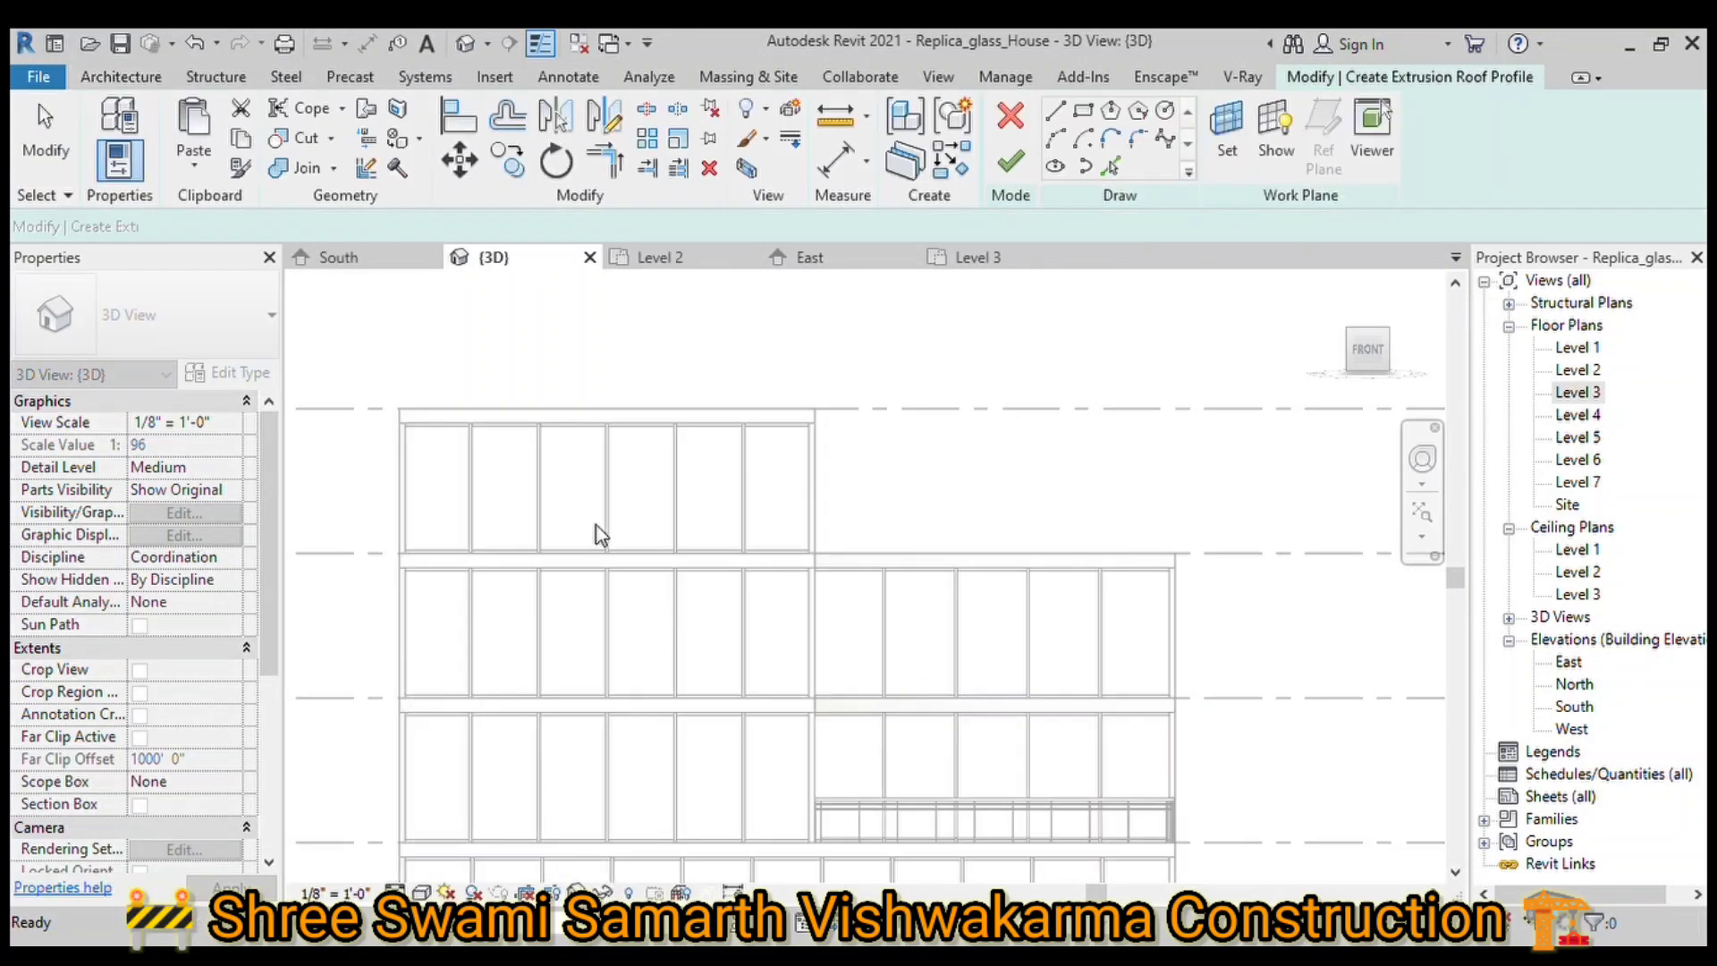
pyautogui.scroll(4, 1112, 810)
pyautogui.click(1081, 798)
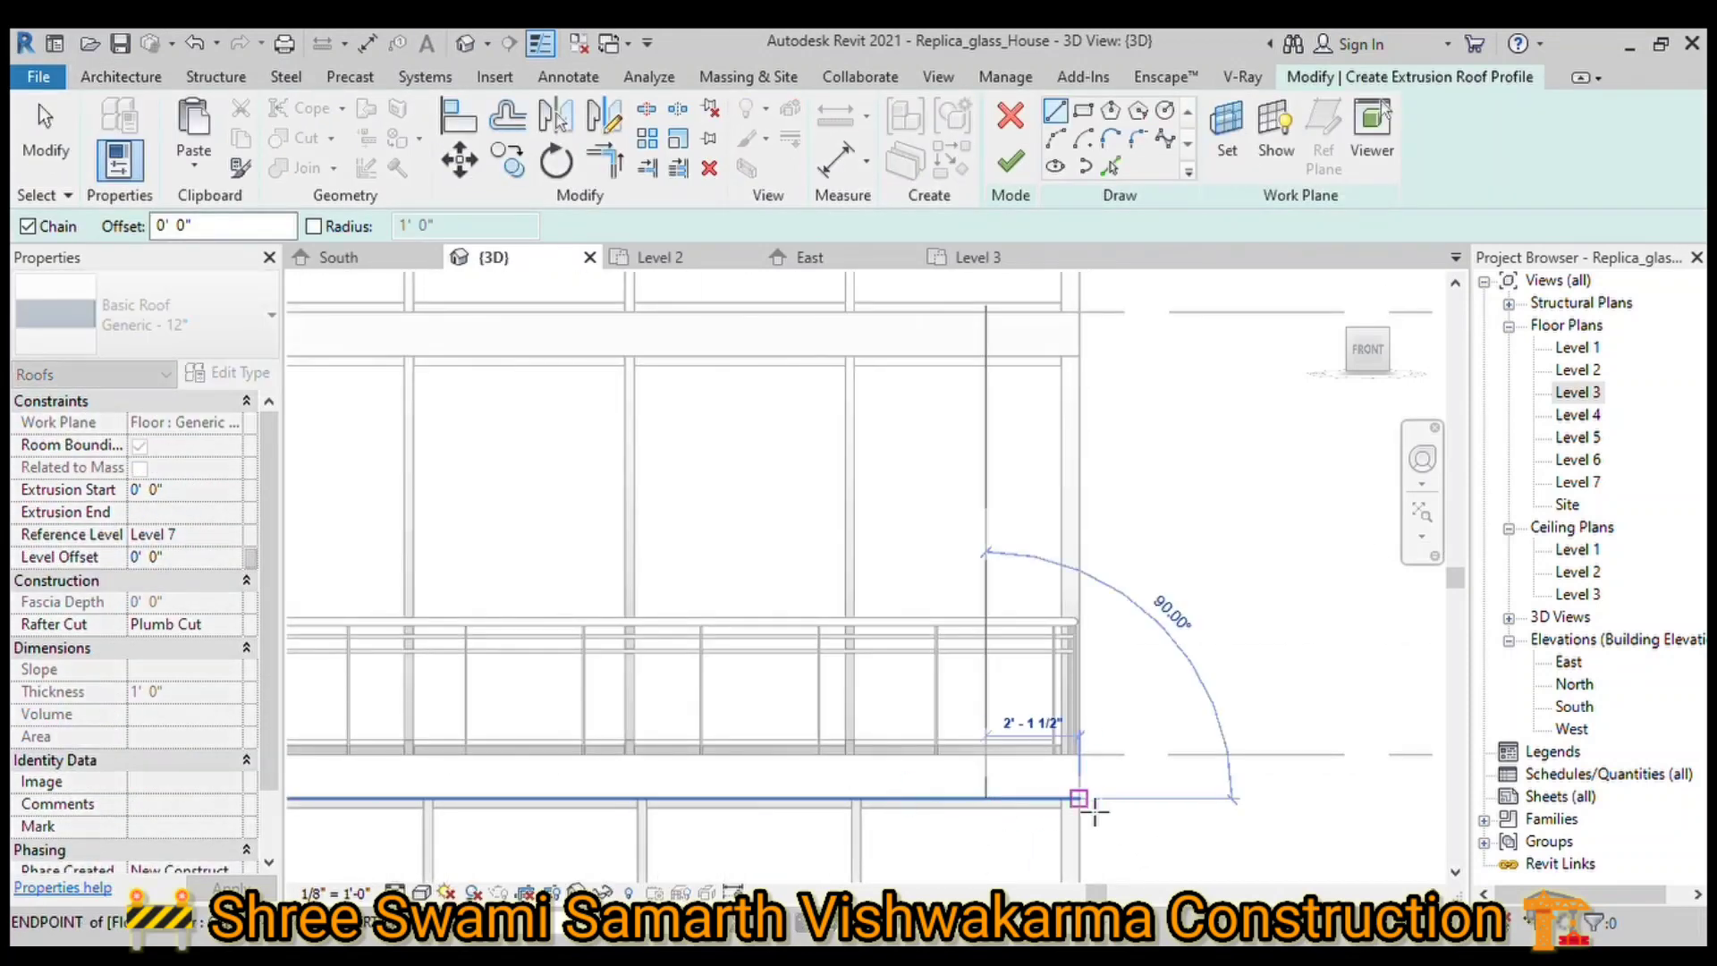
pyautogui.scroll(-2, 1085, 800)
pyautogui.scroll(-2, 984, 818)
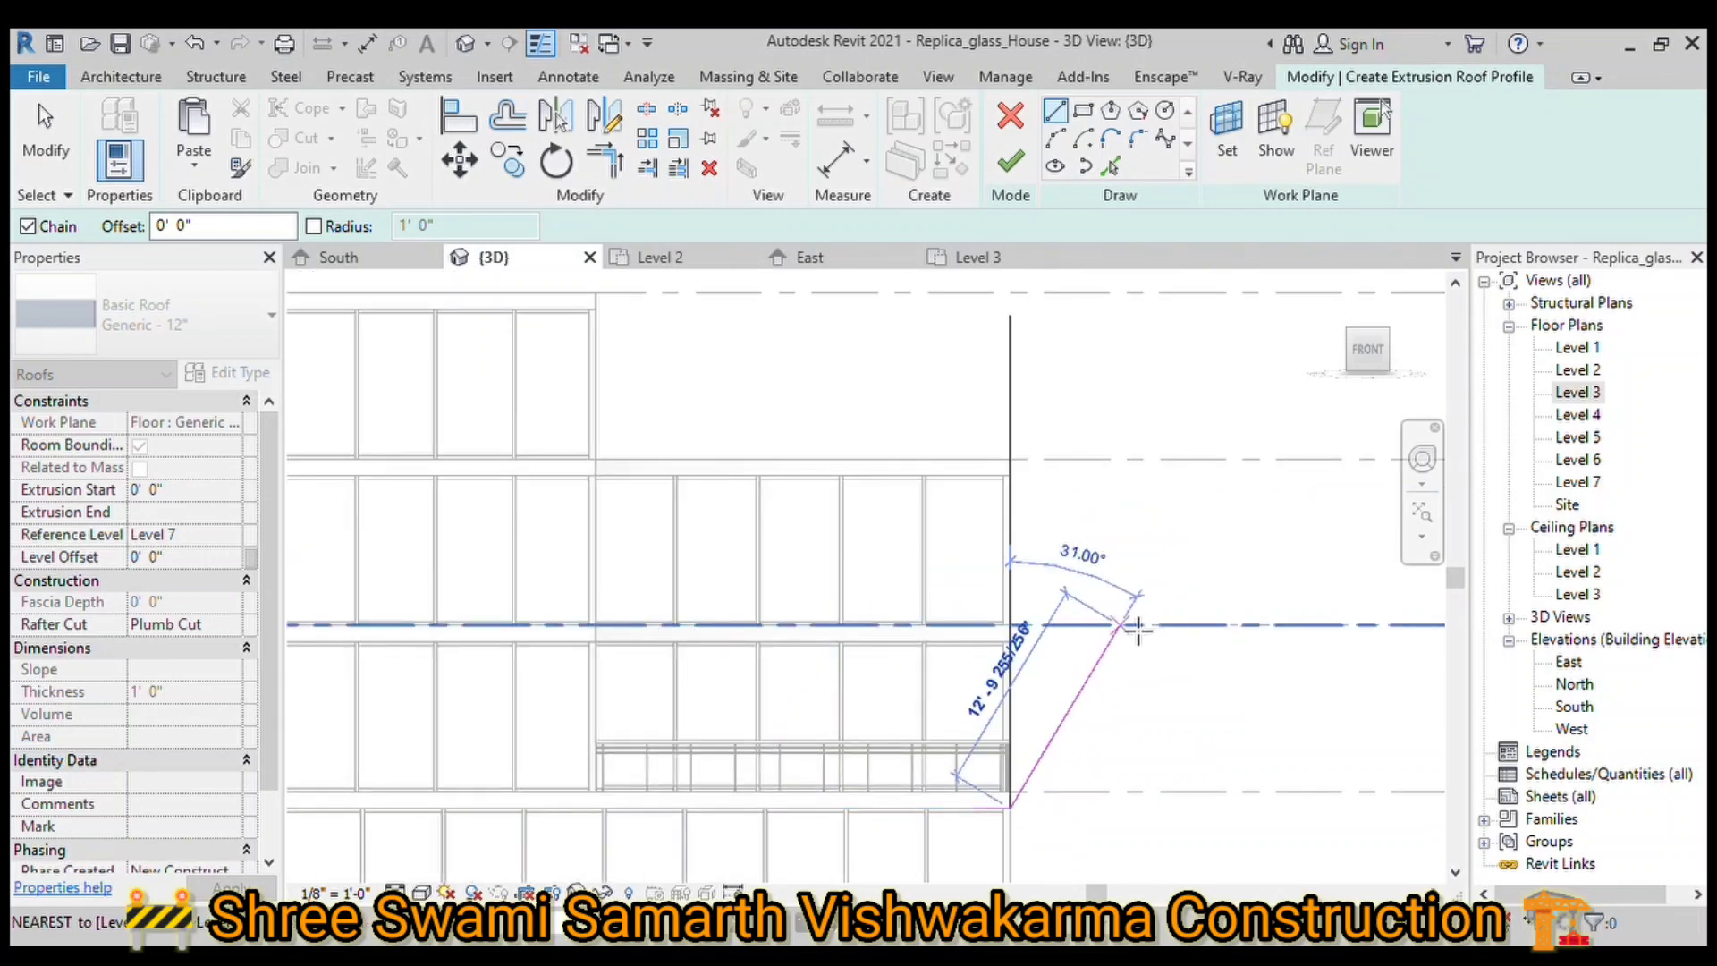
pyautogui.write("15'")
pyautogui.press('Return')
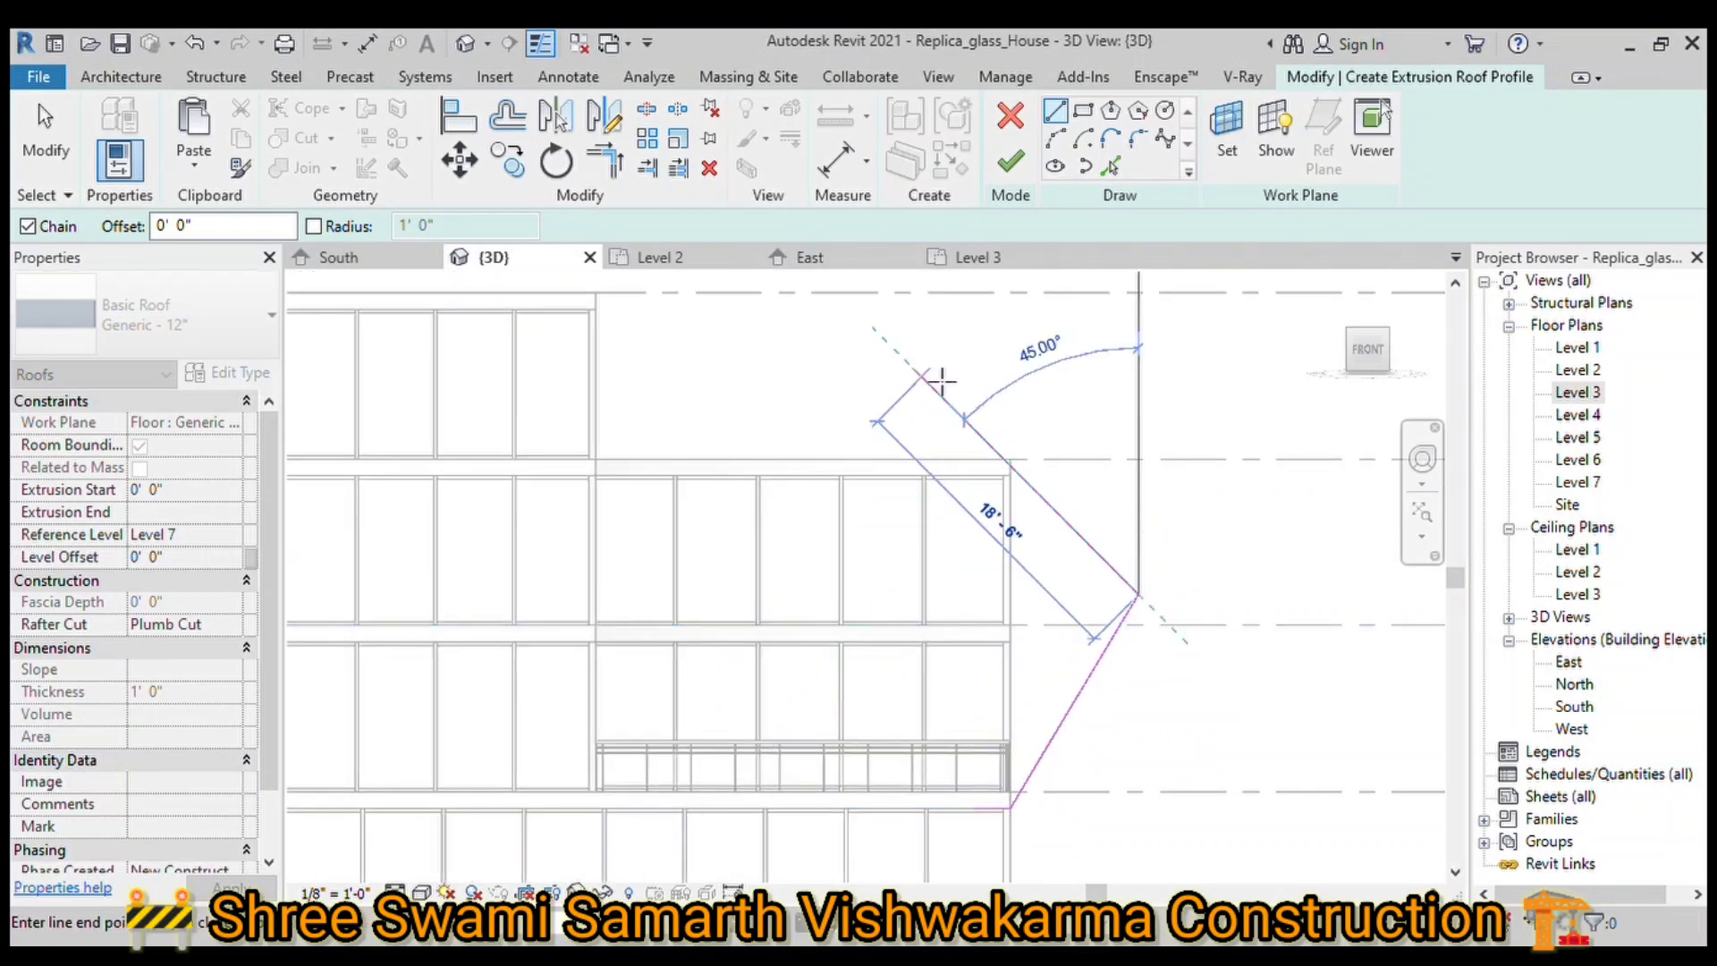
pyautogui.scroll(-2, 957, 671)
pyautogui.scroll(2, 837, 370)
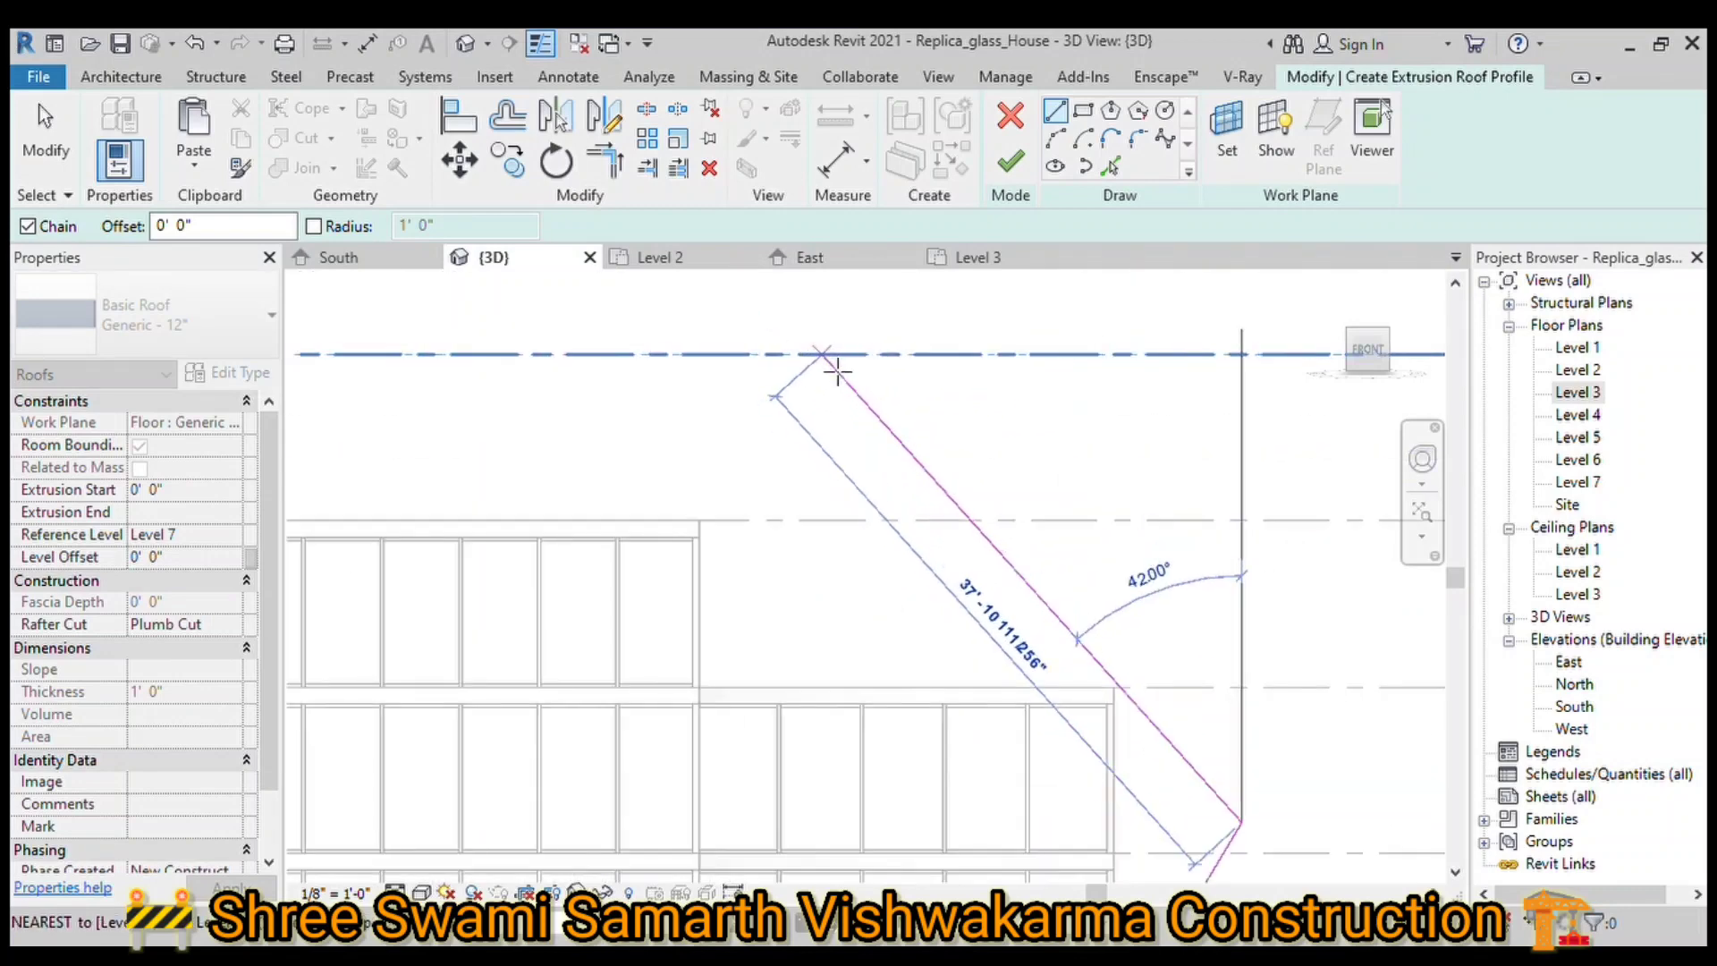
pyautogui.click(809, 356)
pyautogui.scroll(-2, 626, 384)
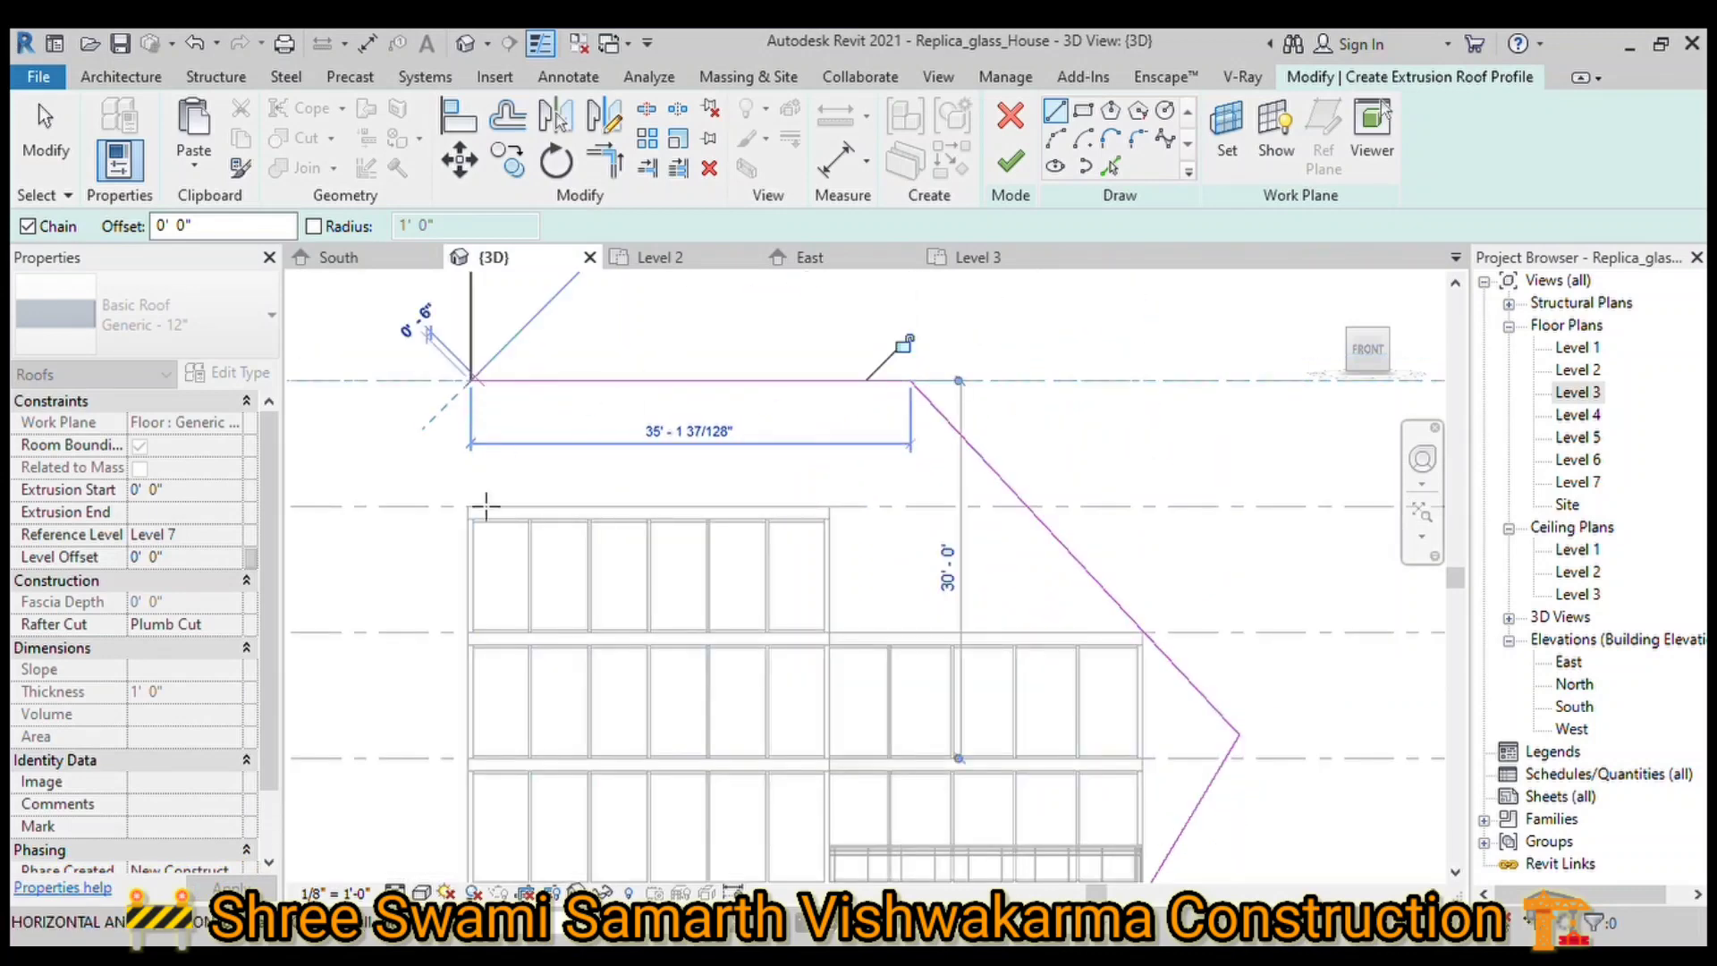
pyautogui.press('Escape')
pyautogui.press('Escape')
# Step: Finish the sketch to create the 2546.01 SF Generic - 12" folded extrusion roof
pyautogui.scroll(2, 465, 524)
pyautogui.scroll(-2, 470, 306)
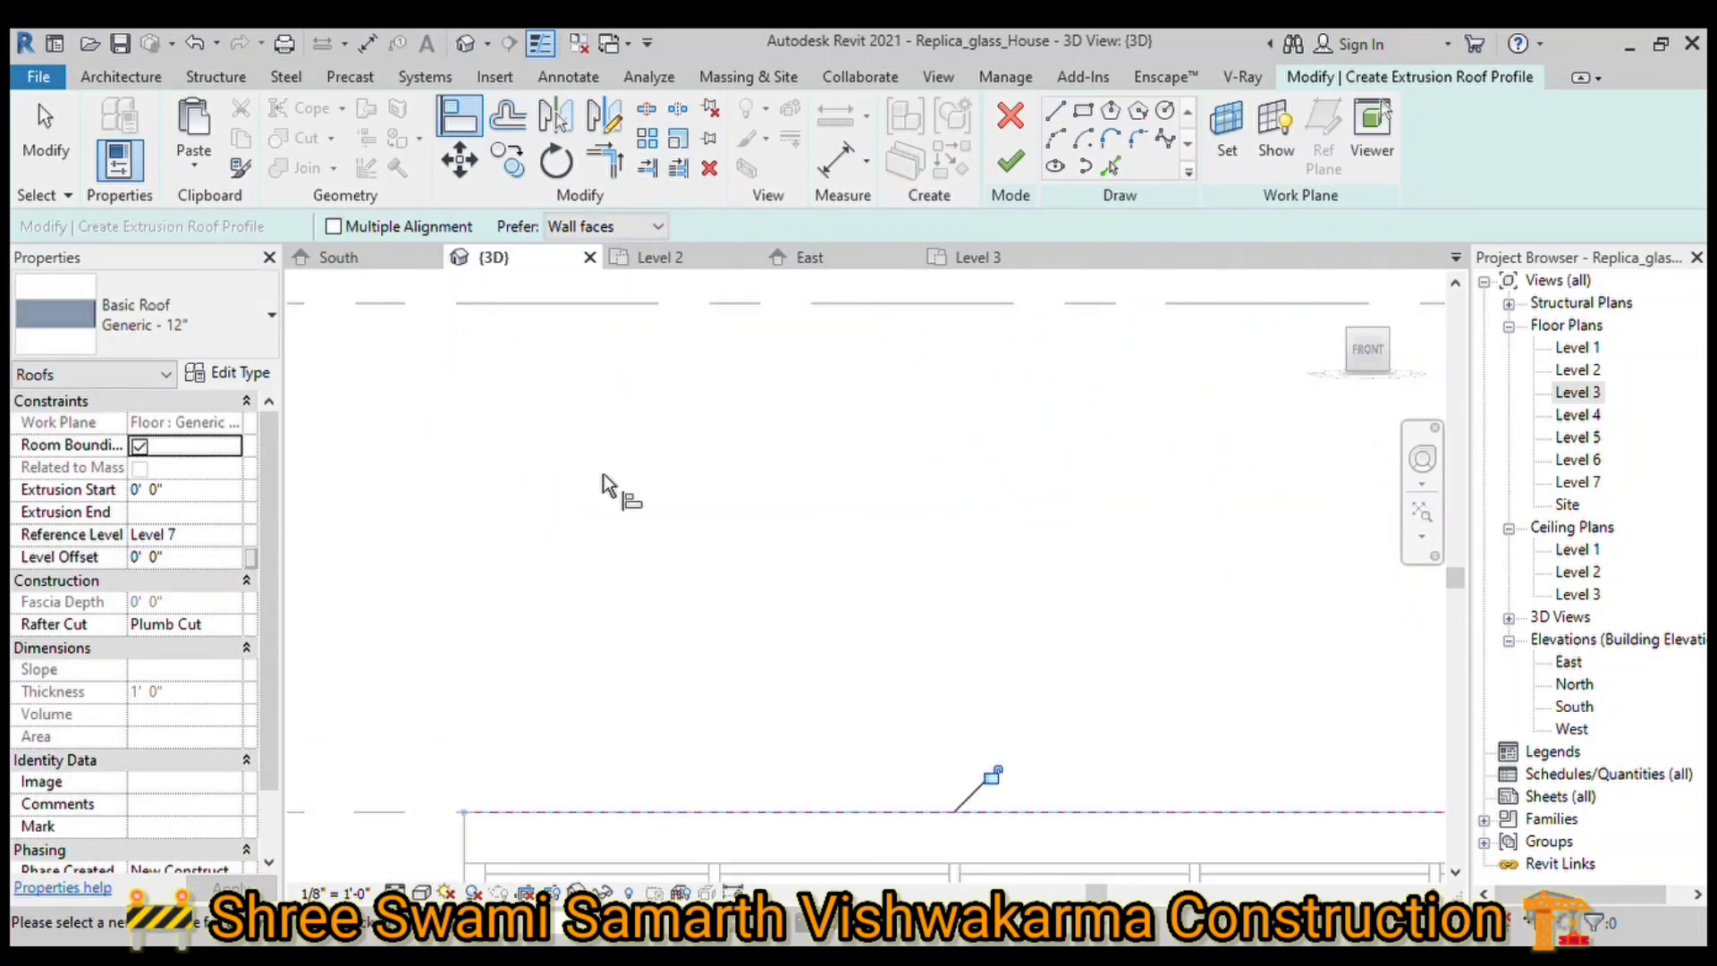
pyautogui.scroll(1, 581, 478)
pyautogui.scroll(2, 554, 469)
pyautogui.scroll(-1, 464, 459)
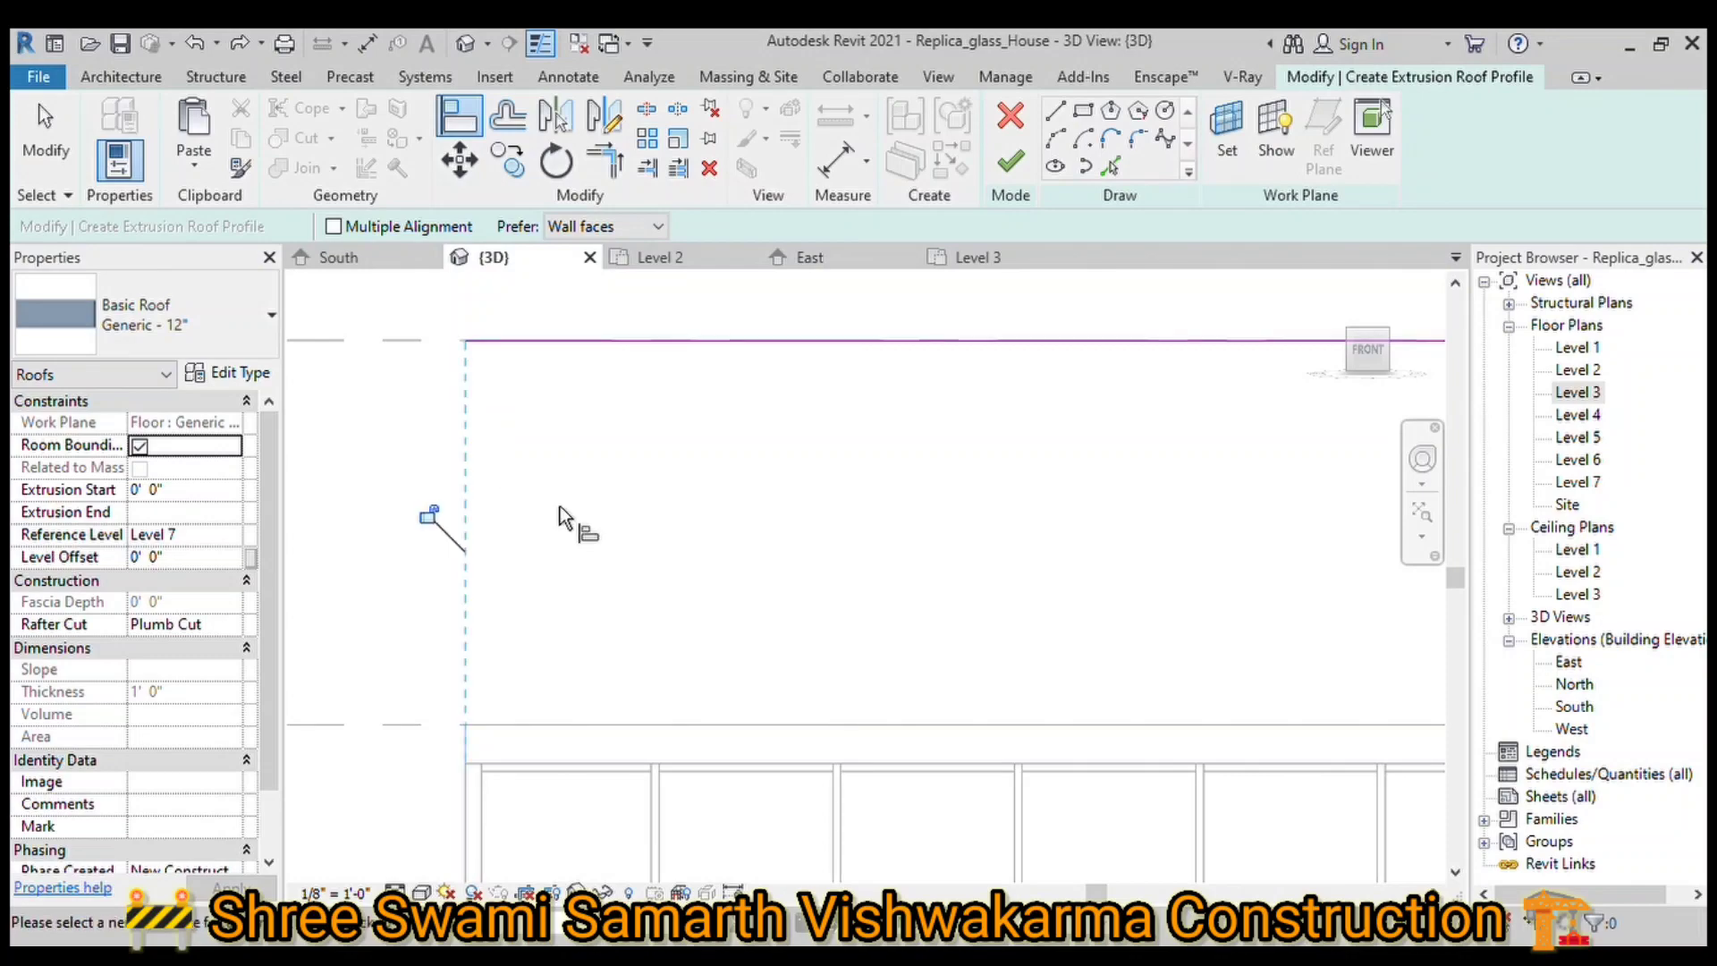
pyautogui.scroll(-3, 560, 506)
pyautogui.scroll(-1, 824, 502)
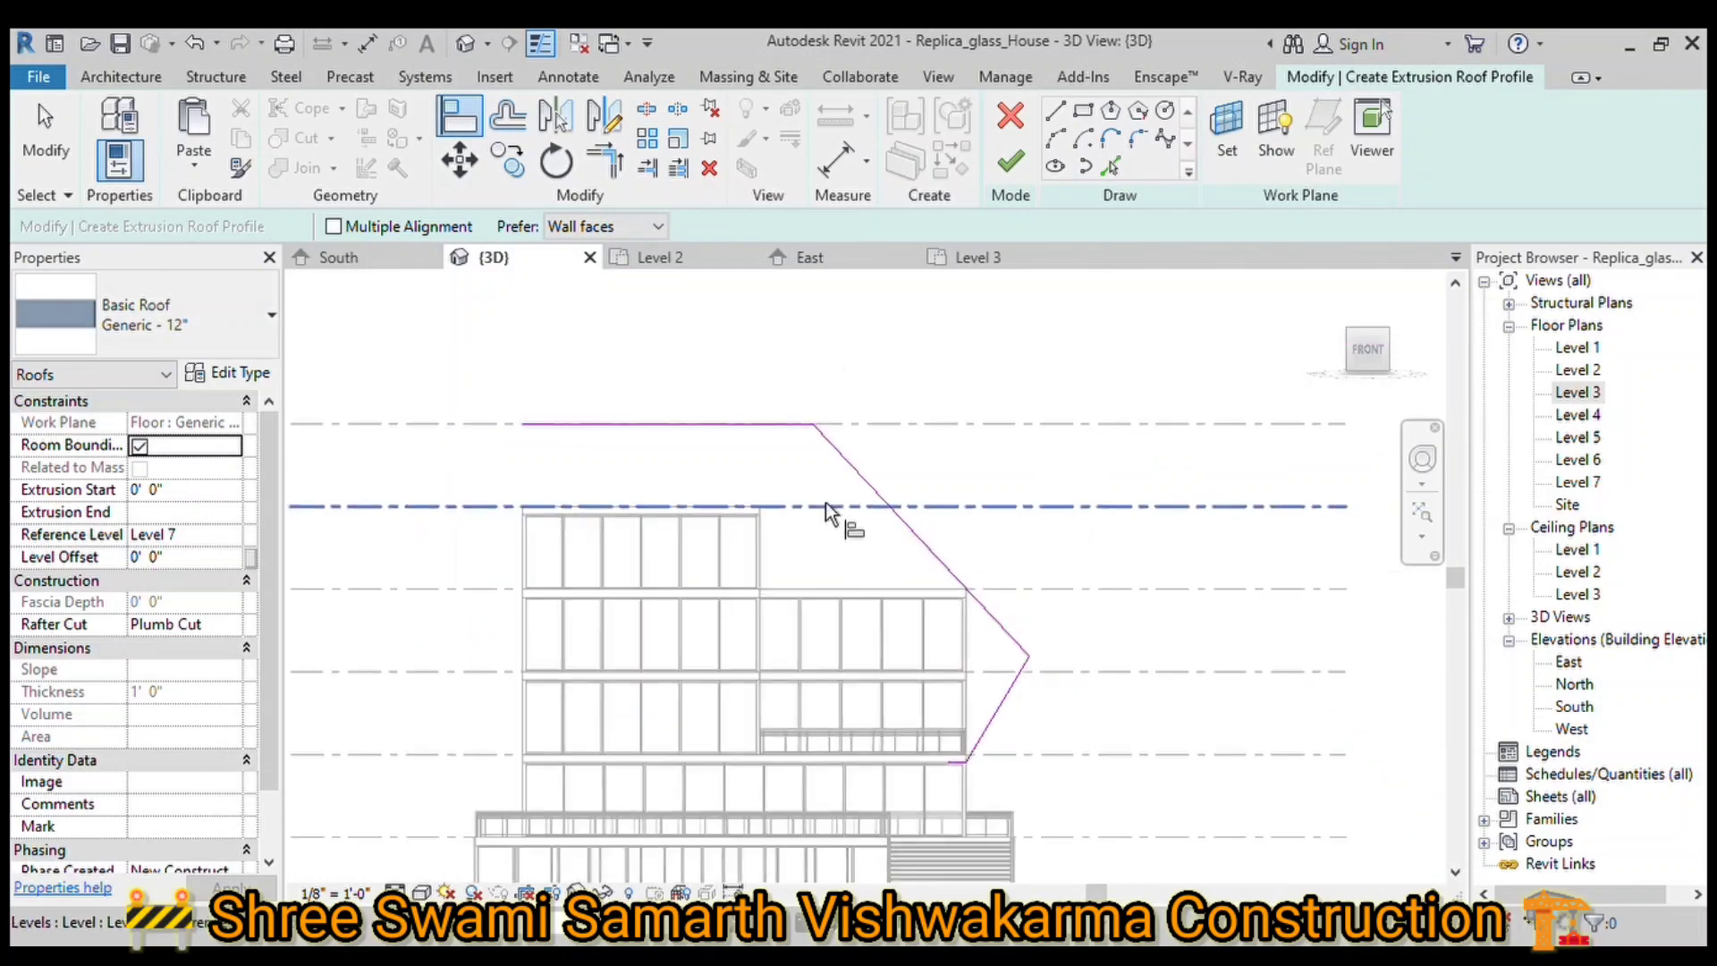
pyautogui.click(1011, 161)
pyautogui.moveTo(1185, 361)
pyautogui.keyDown('shift'); pyautogui.mouseDown(button='middle')
pyautogui.moveTo(1116, 448)
pyautogui.moveTo(674, 523)
pyautogui.moveTo(602, 368)
pyautogui.moveTo(1085, 433)
pyautogui.moveTo(1066, 533)
pyautogui.mouseUp(button='middle'); pyautogui.keyUp('shift')
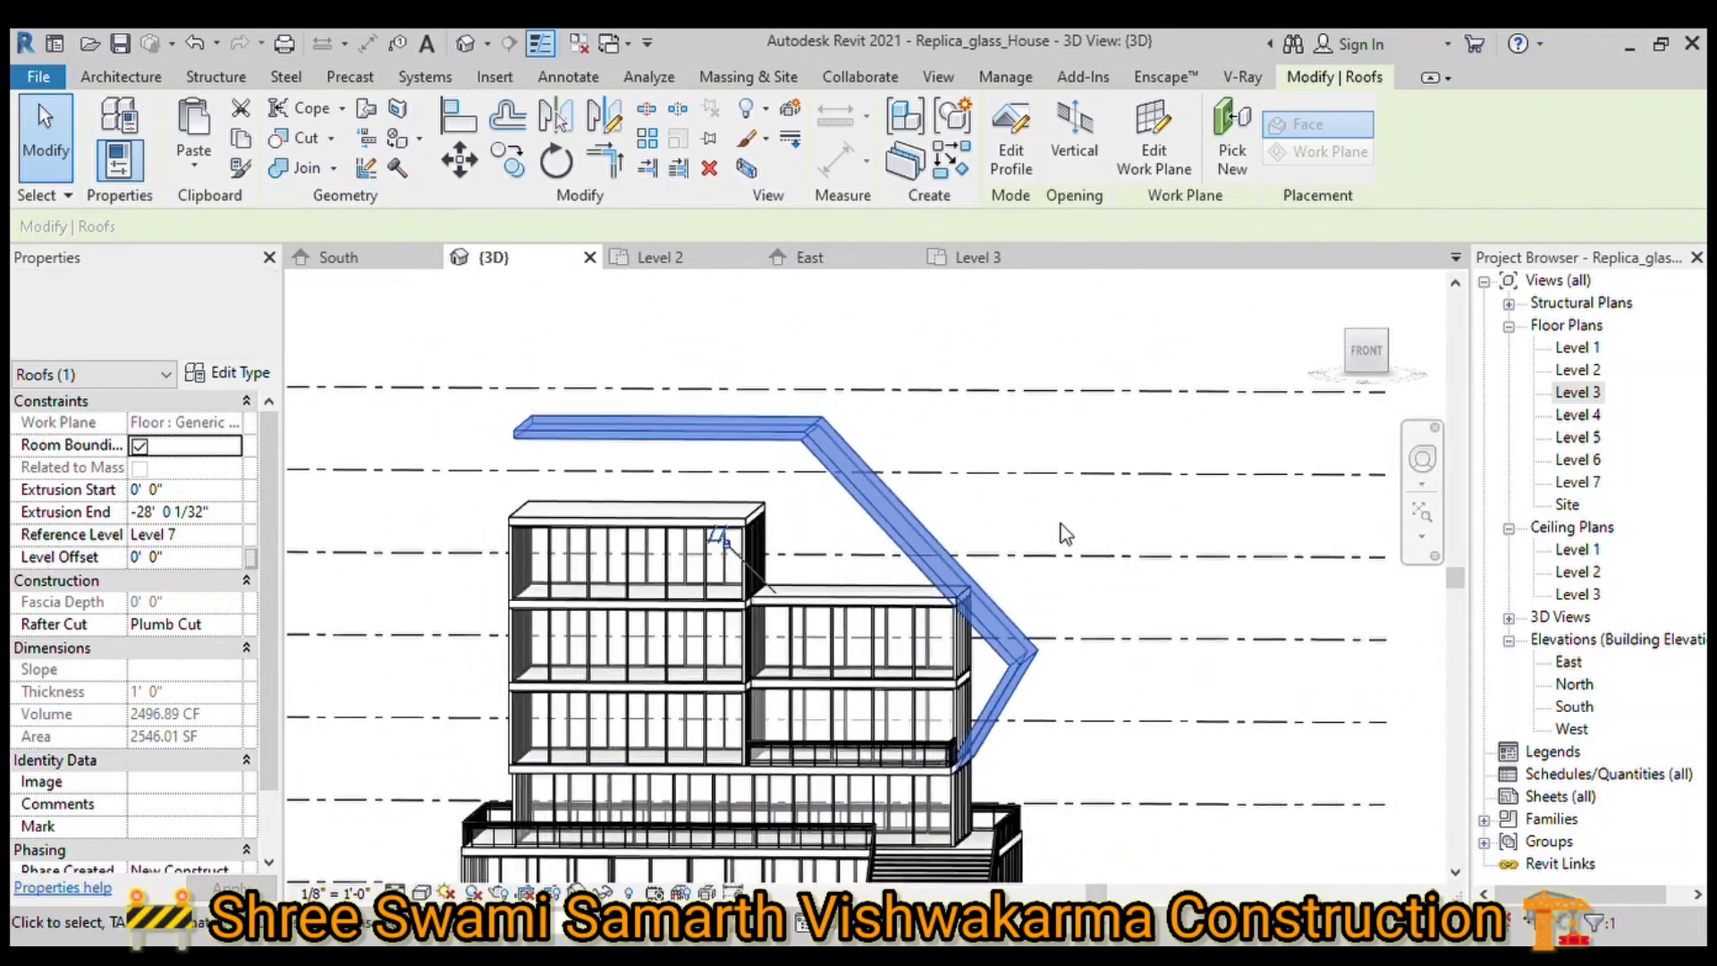
# Step: Reopen the roof profile and shorten its top edge
pyautogui.scroll(3, 1257, 579)
pyautogui.keyDown('shift'); pyautogui.moveTo(1257, 579); pyautogui.dragTo(1275, 570, button='middle'); pyautogui.keyUp('shift')
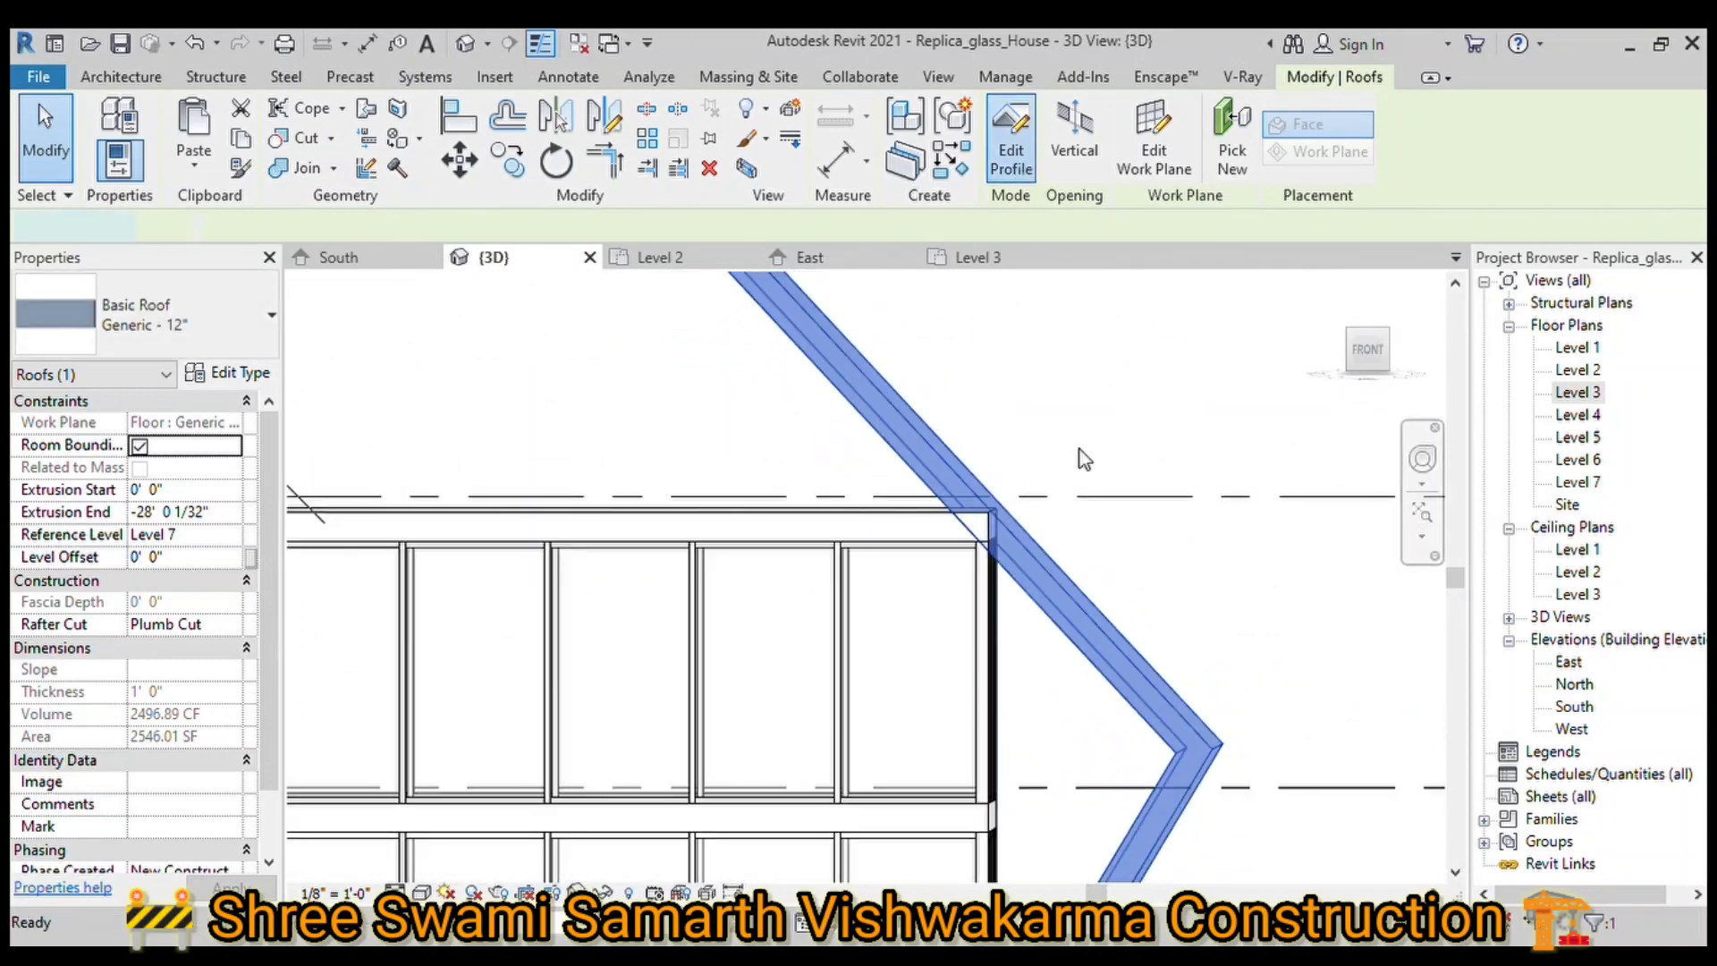
pyautogui.doubleClick(955, 459)
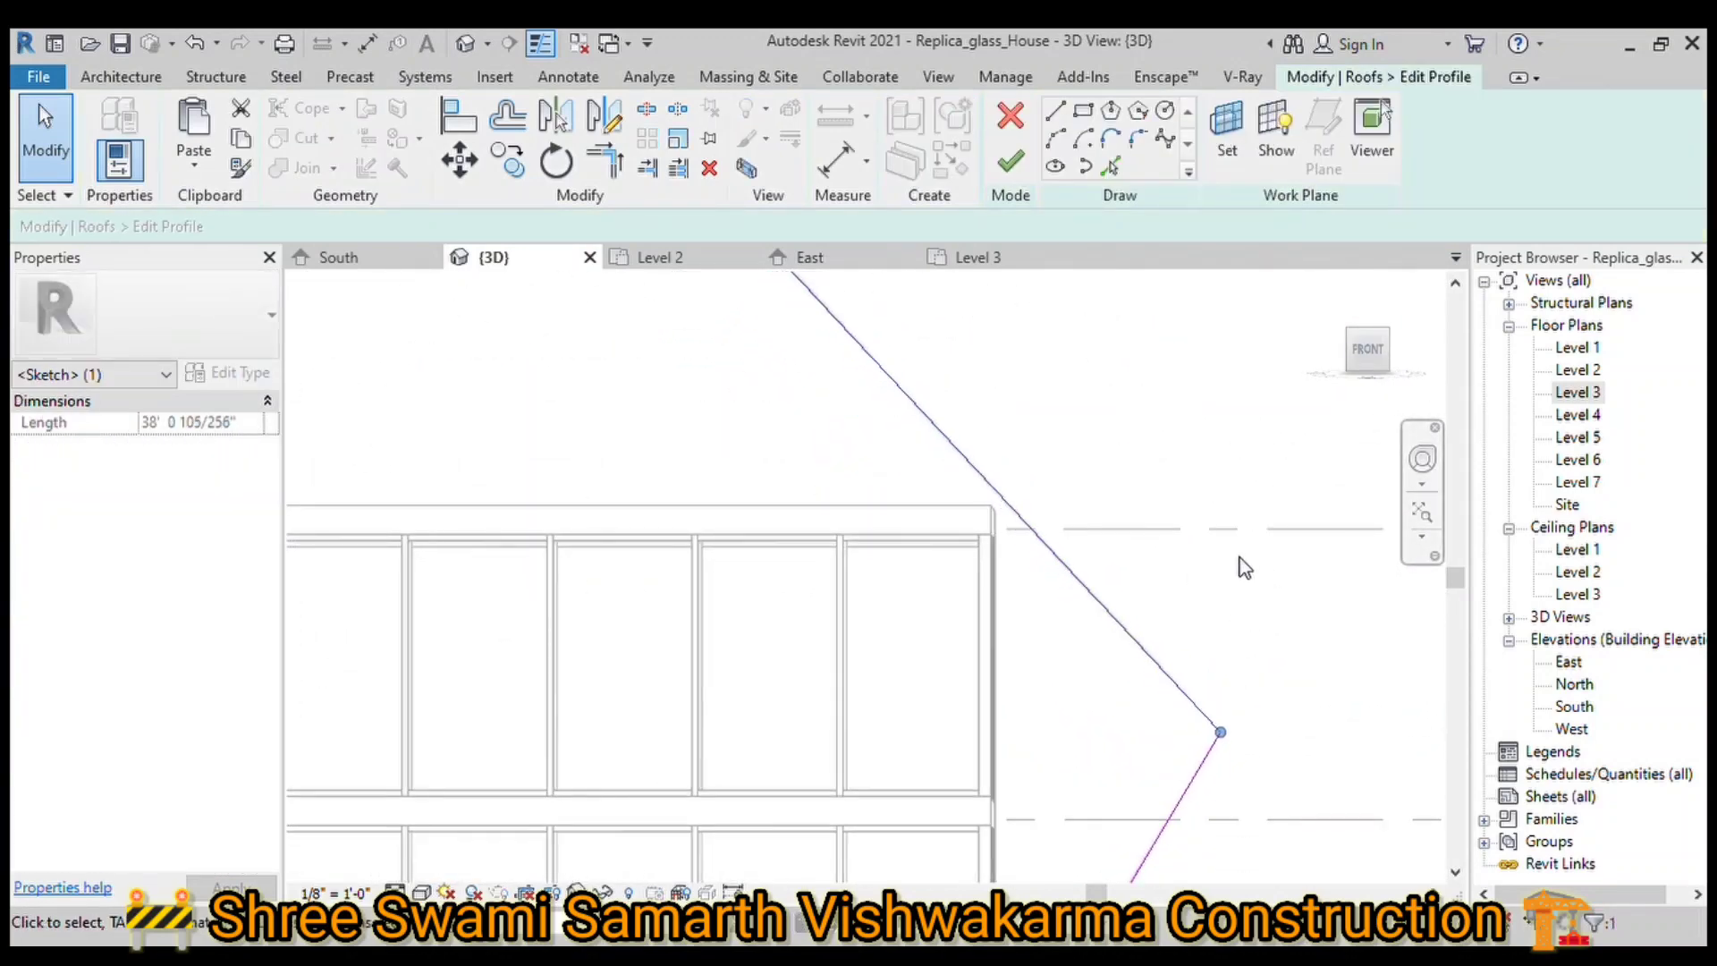
pyautogui.scroll(-3, 1073, 566)
pyautogui.click(690, 440)
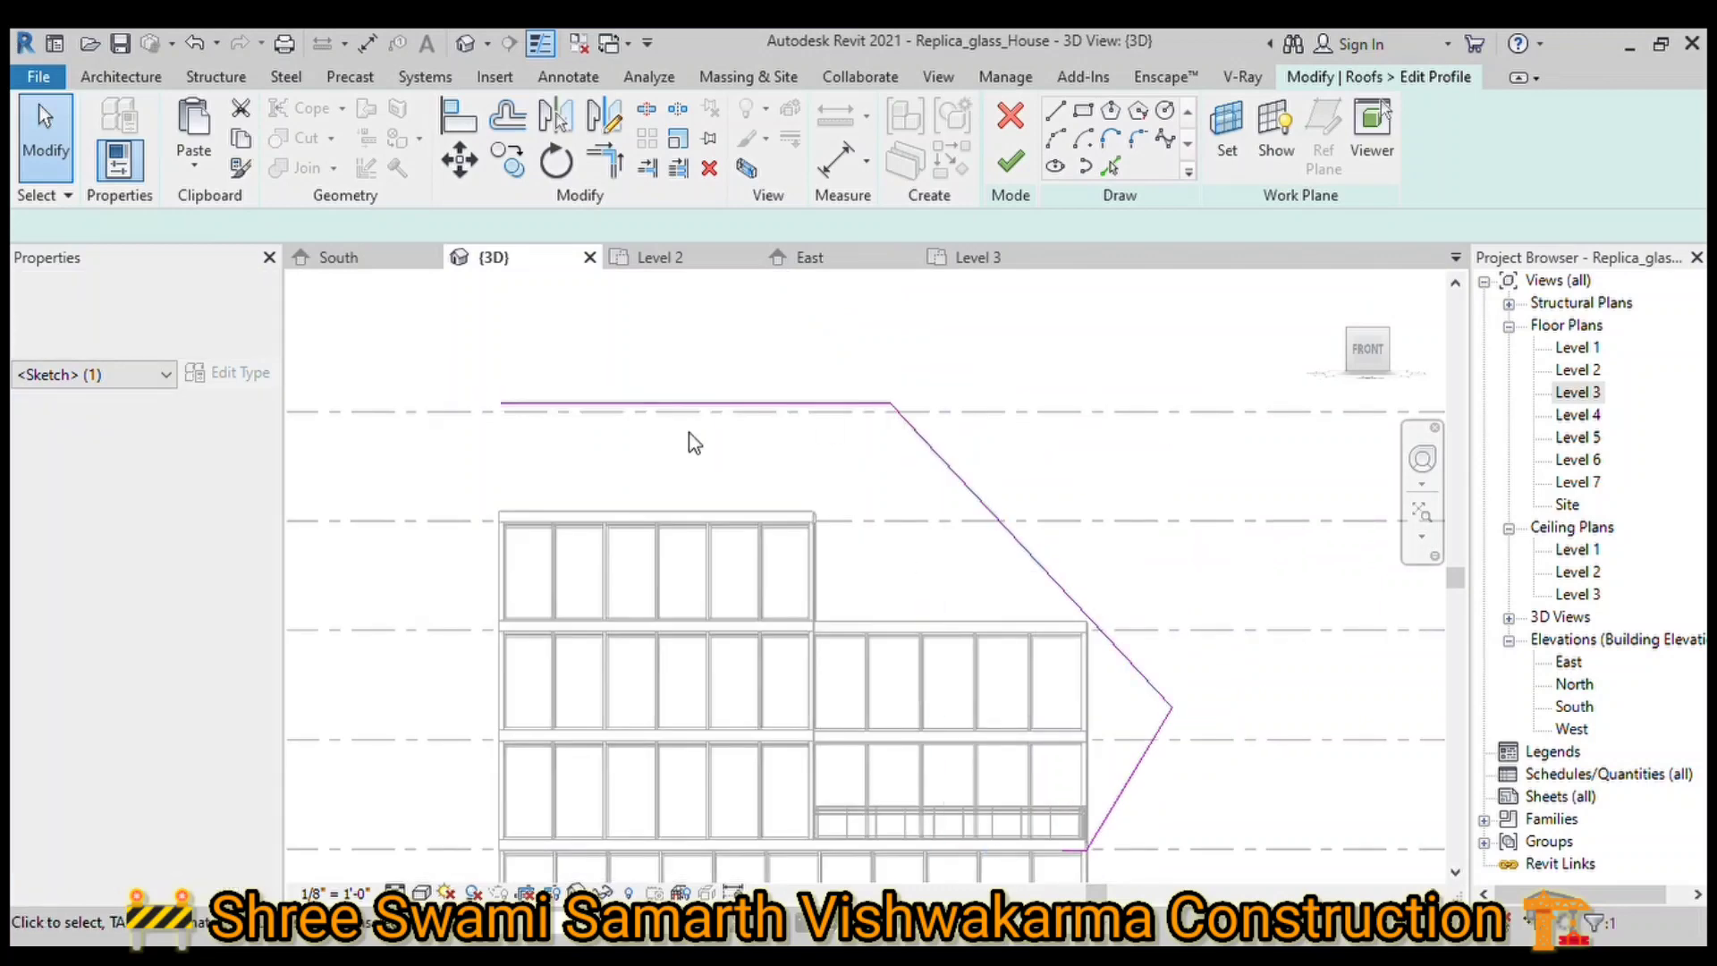
pyautogui.click(818, 404)
pyautogui.scroll(3, 741, 445)
pyautogui.scroll(-3, 740, 444)
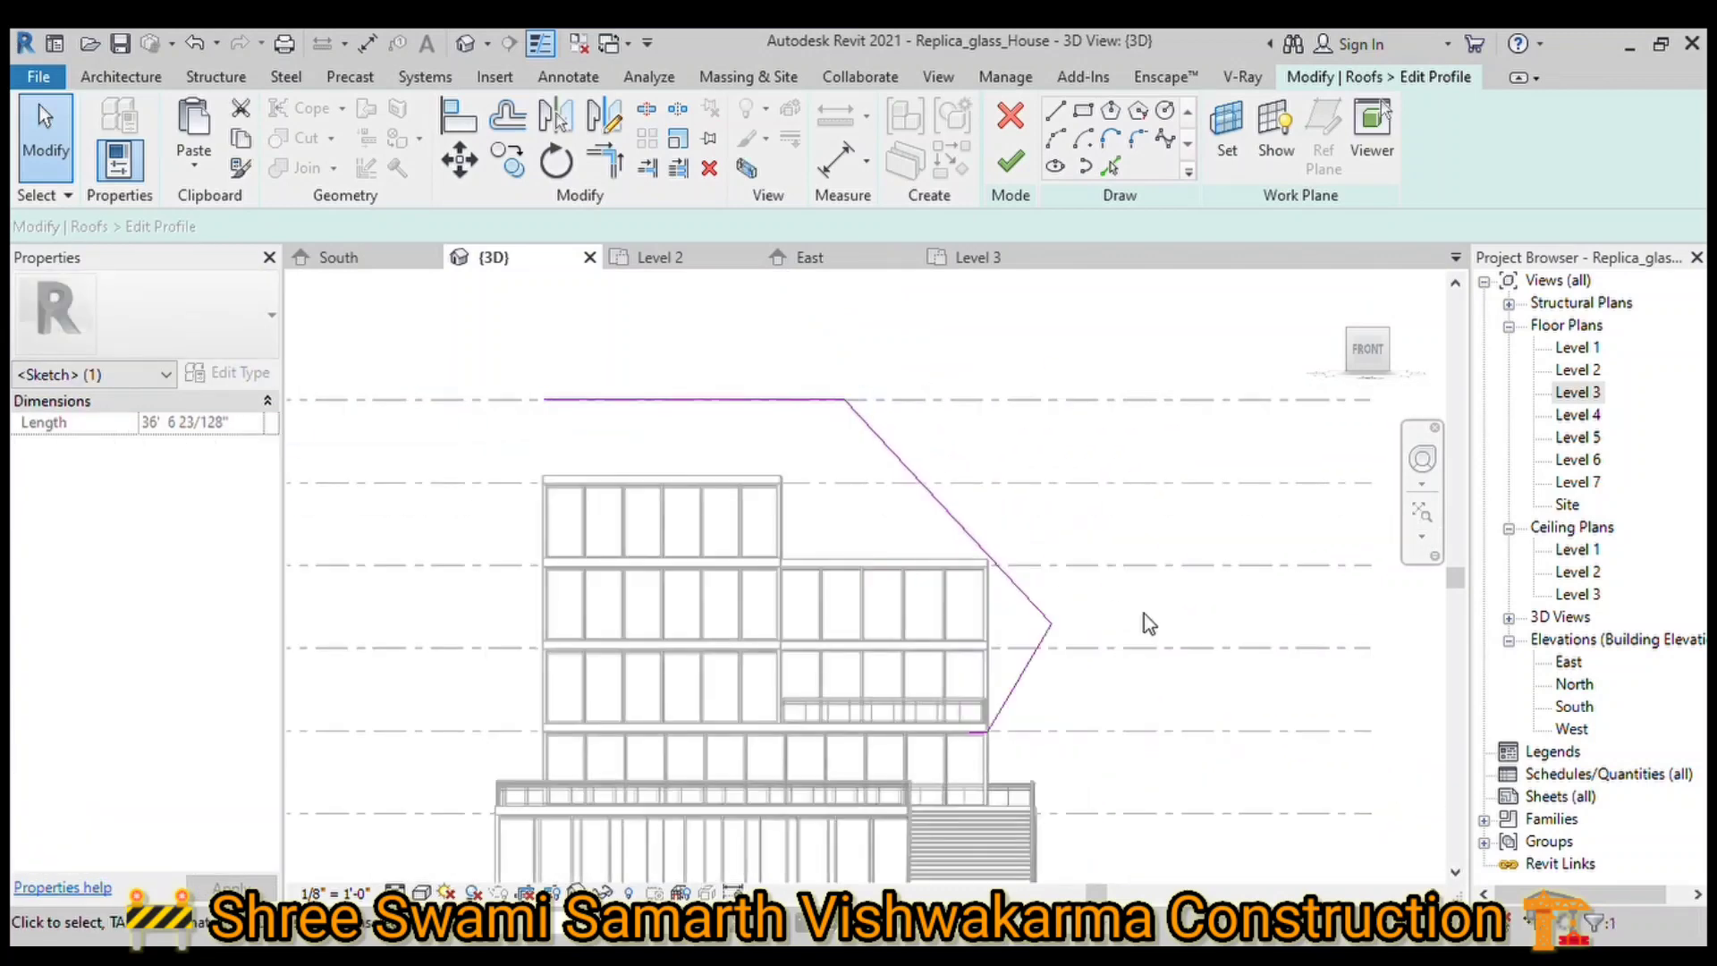
pyautogui.press('Return')
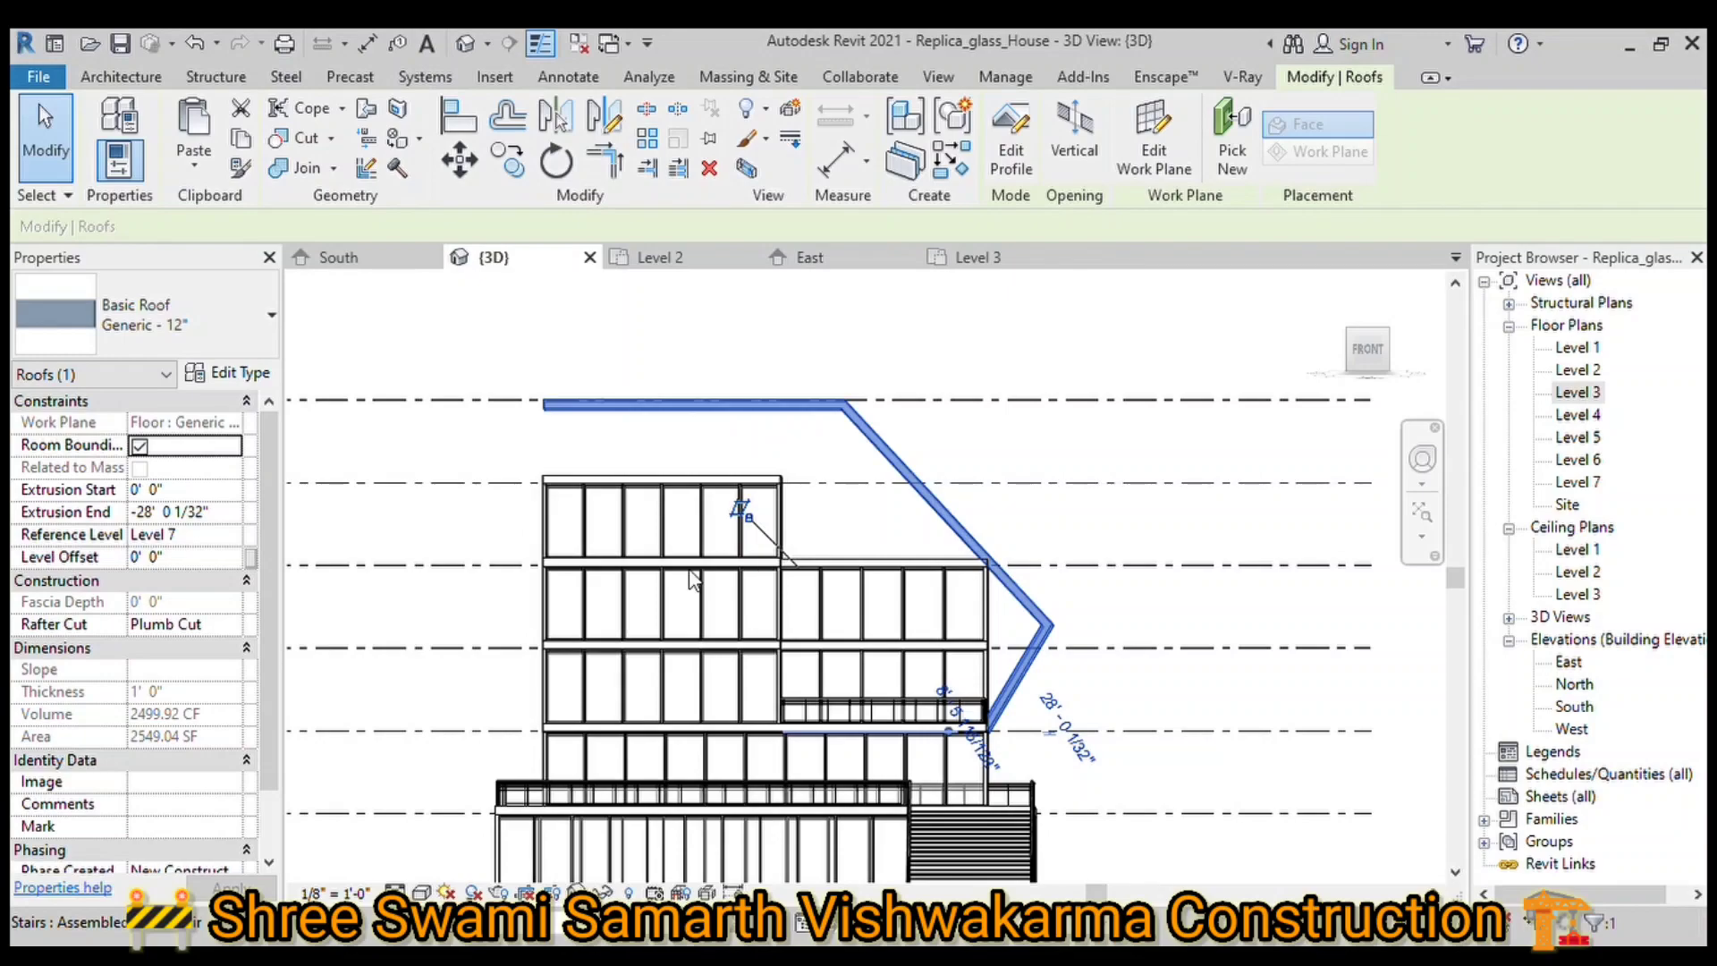
pyautogui.keyDown('shift'); pyautogui.moveTo(1158, 539); pyautogui.dragTo(1133, 558, button='middle'); pyautogui.keyUp('shift')
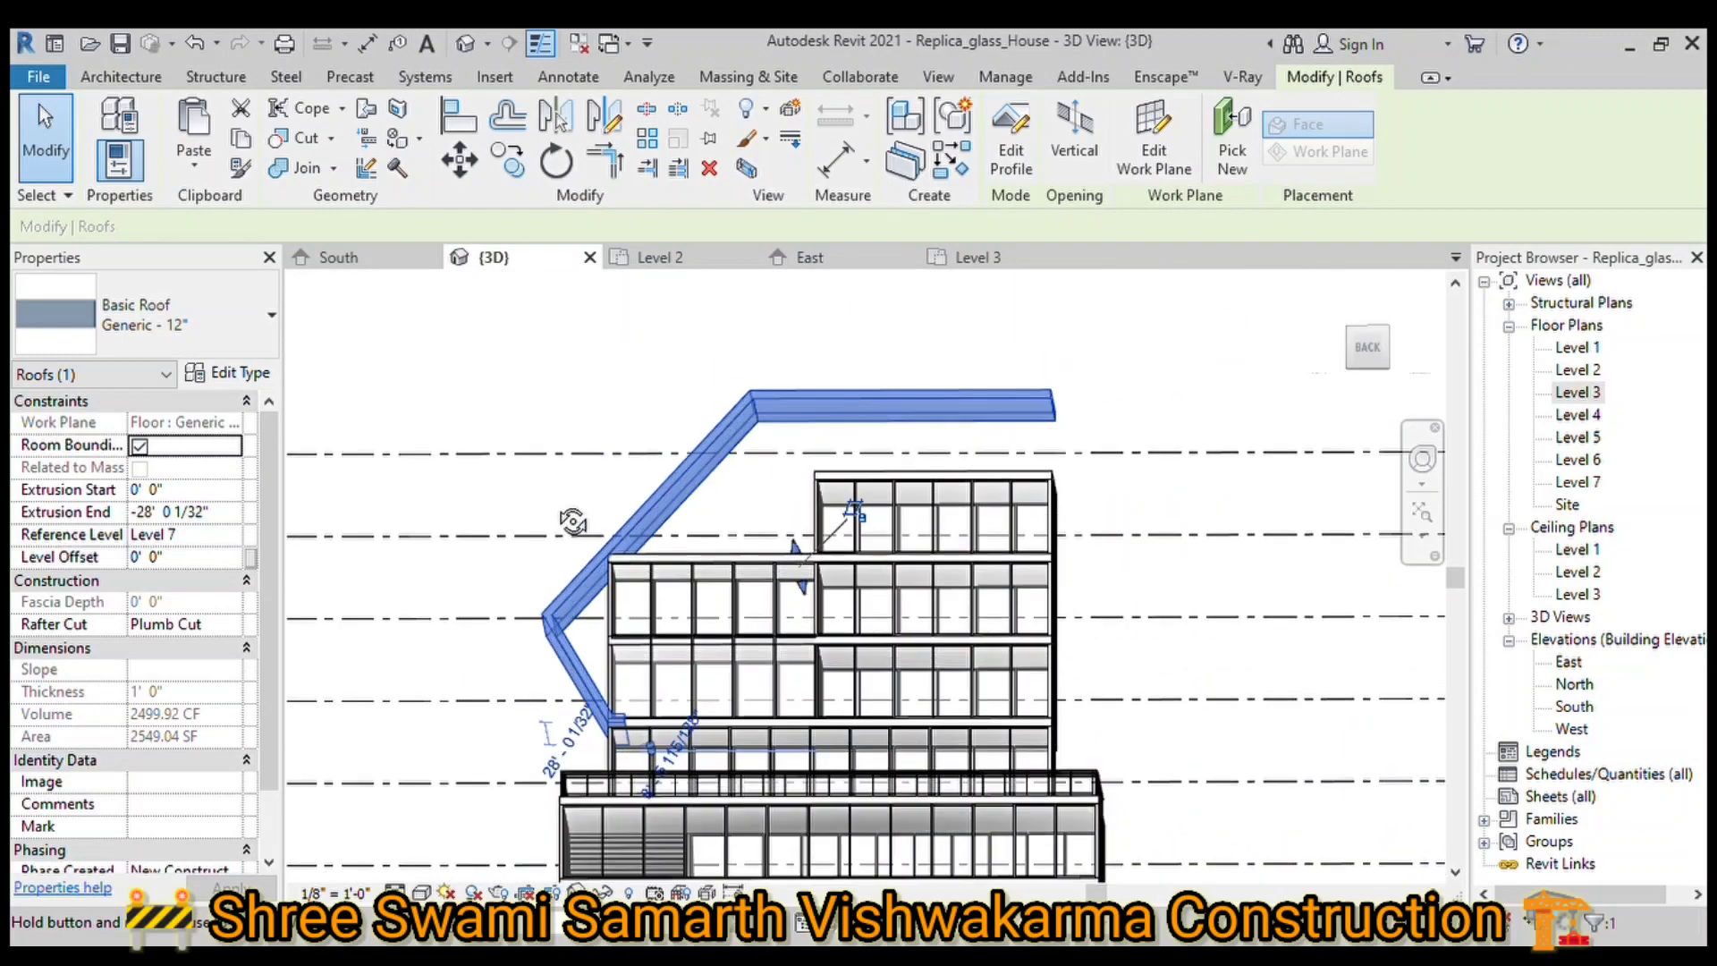
pyautogui.click(1135, 567)
pyautogui.scroll(5, 1135, 567)
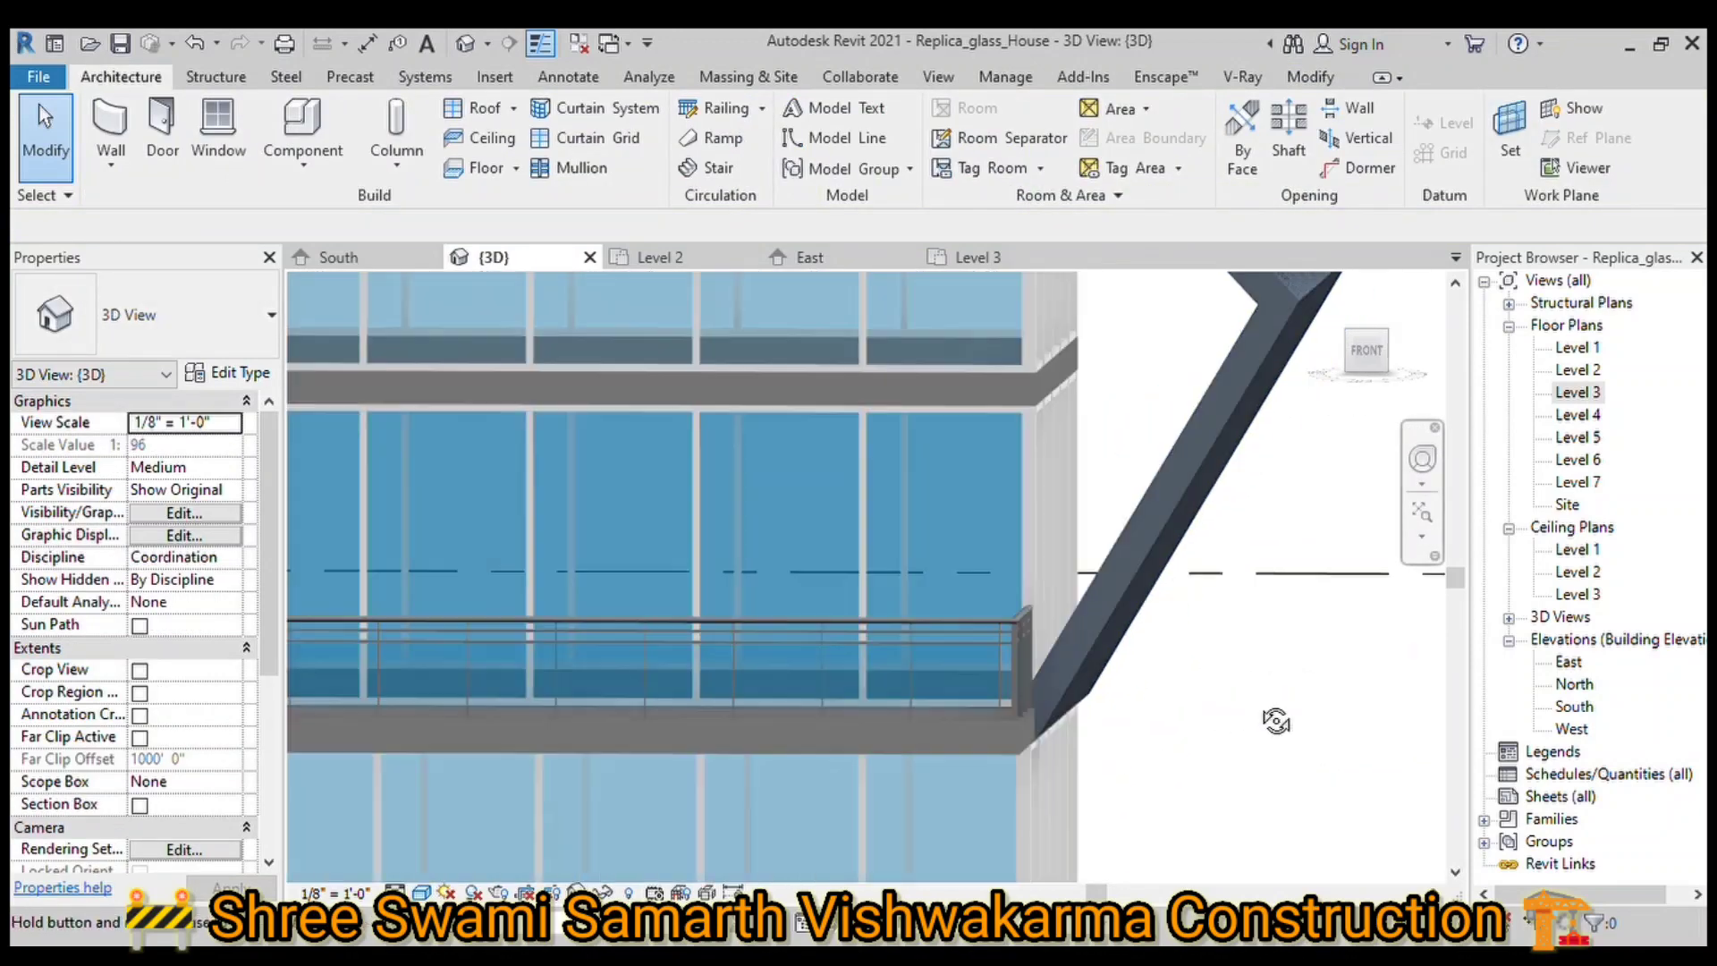
# Step: From the right view, pull the roof's extrusion end in to -21' 10 125/128"
pyautogui.click(1394, 358)
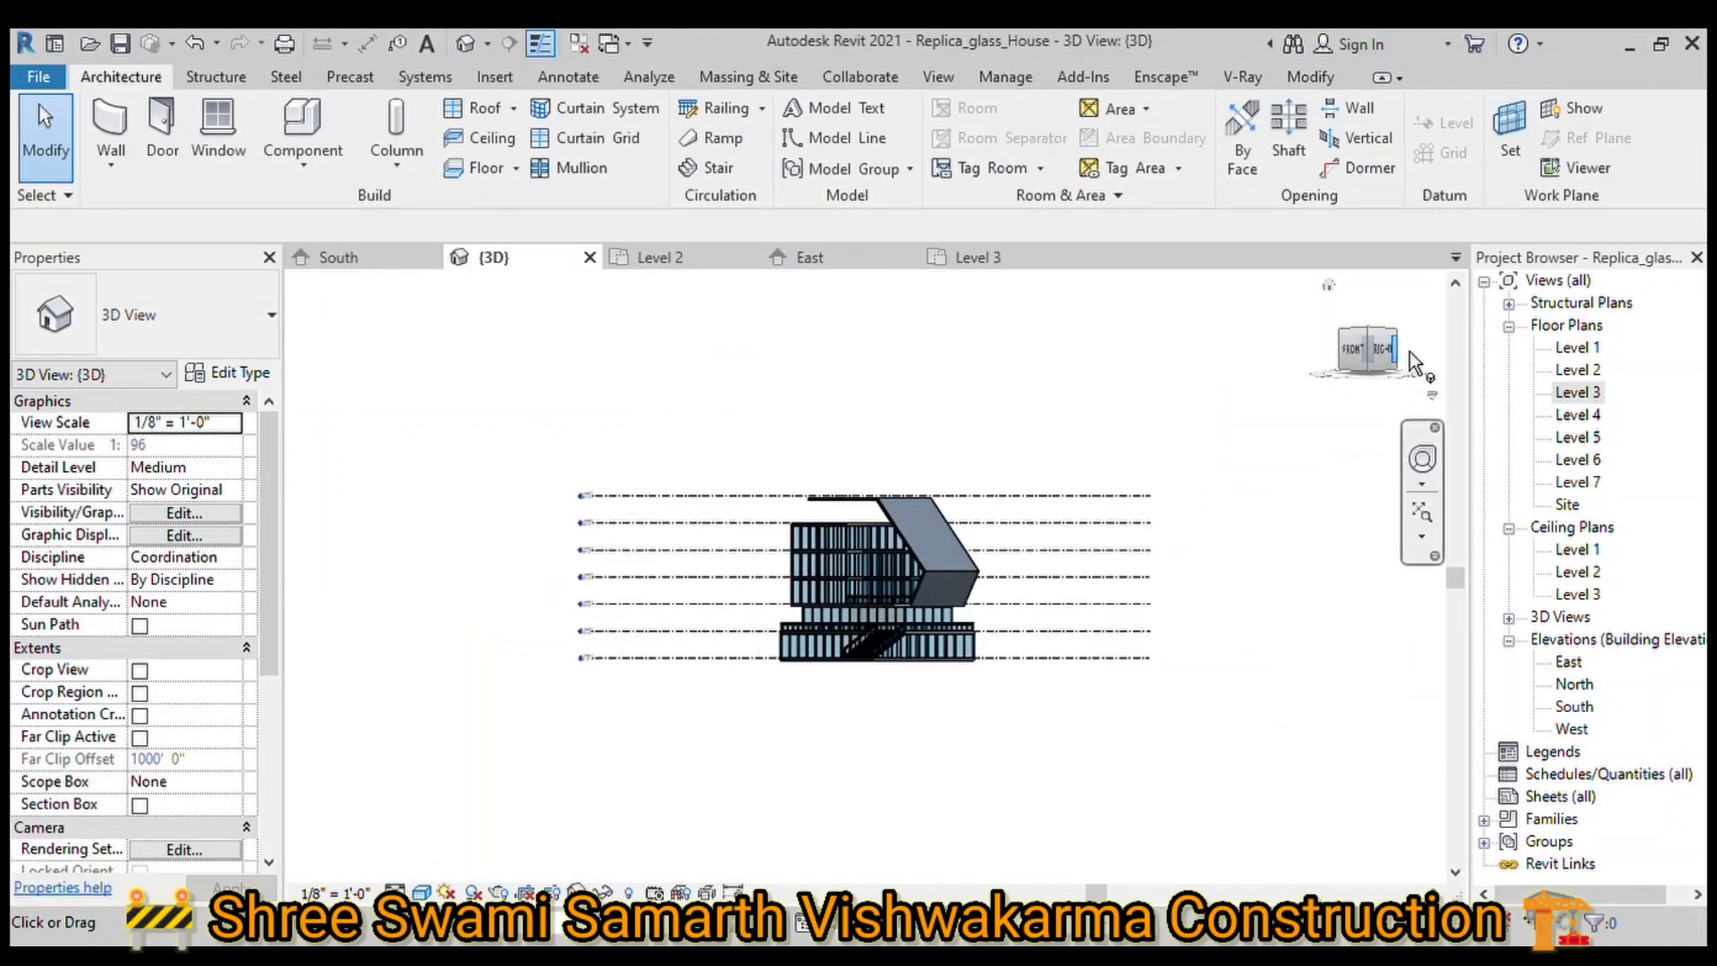
pyautogui.click(898, 501)
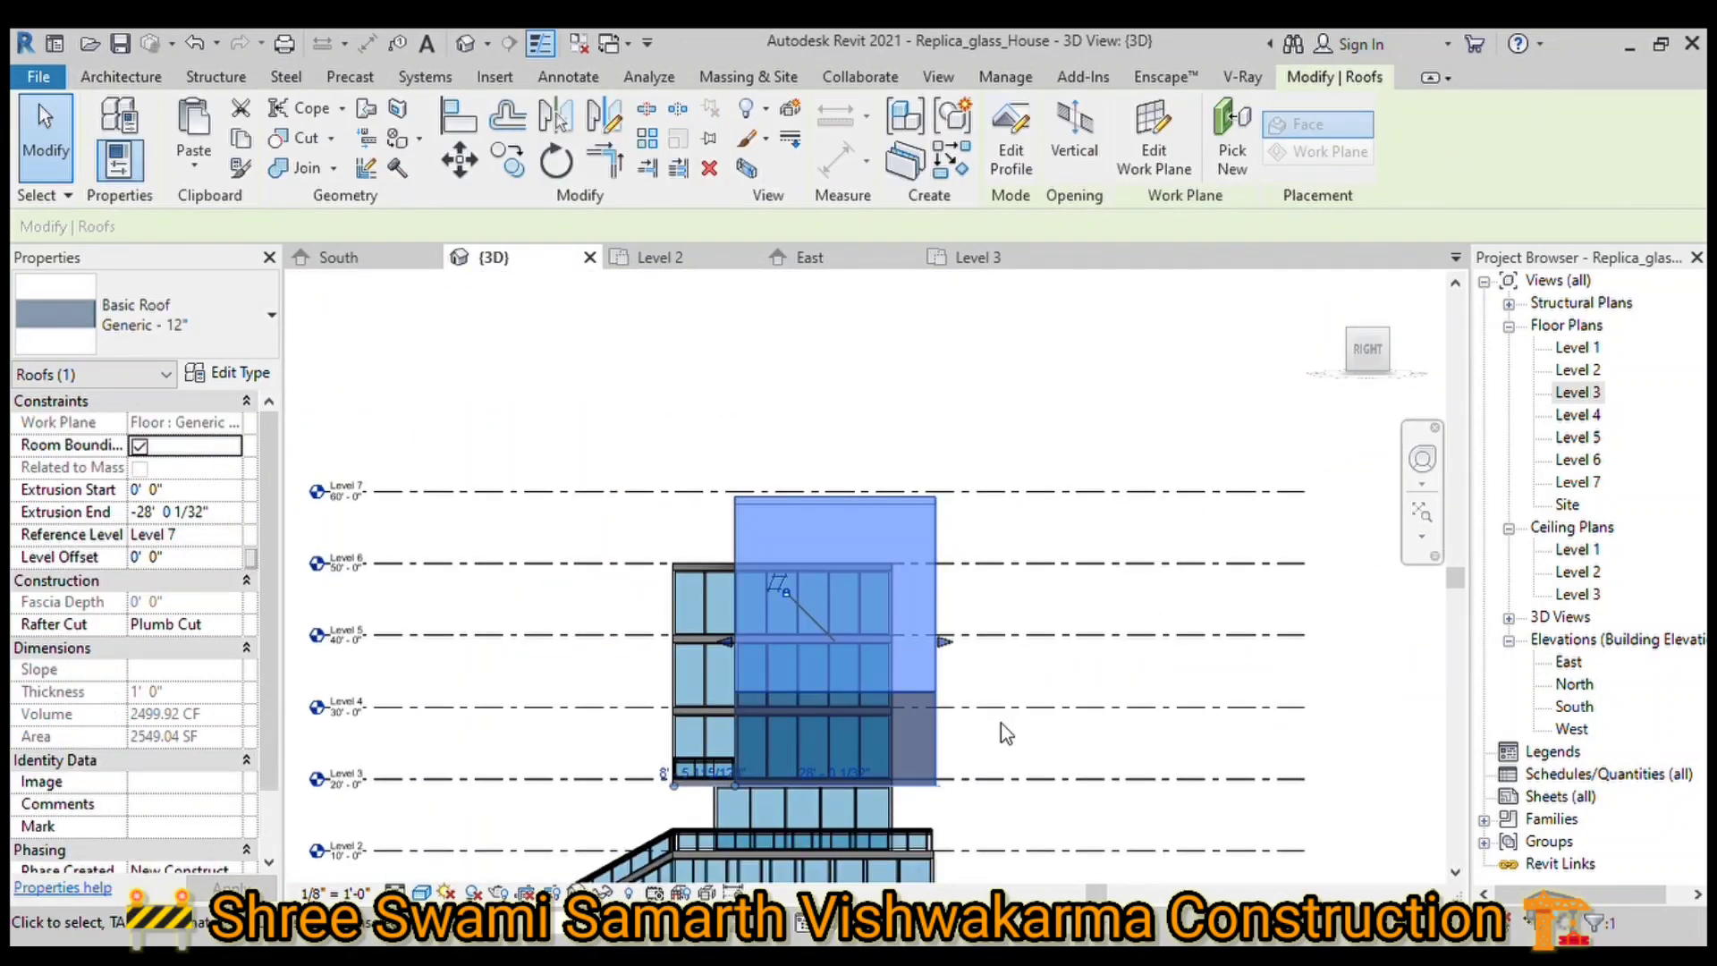
pyautogui.scroll(3, 1001, 723)
pyautogui.moveTo(1001, 566); pyautogui.dragTo(922, 573)
pyautogui.scroll(5, 942, 594)
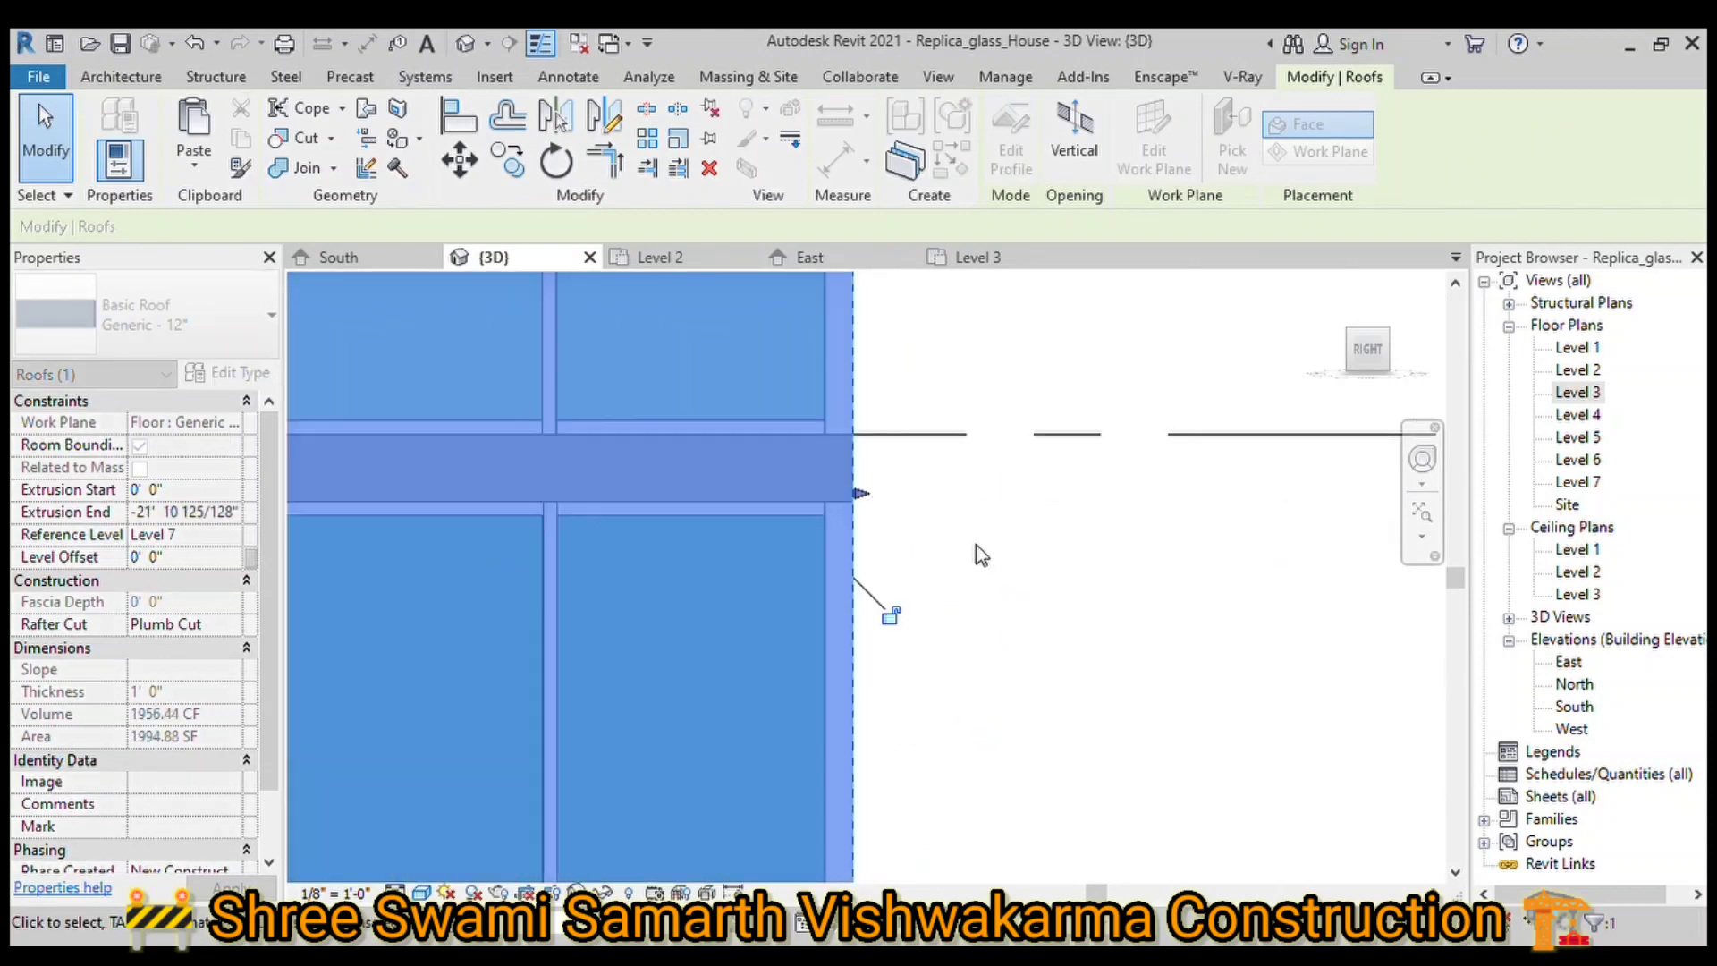
pyautogui.scroll(-3, 977, 555)
pyautogui.click(1361, 345)
pyautogui.scroll(3, 1095, 748)
pyautogui.click(931, 678)
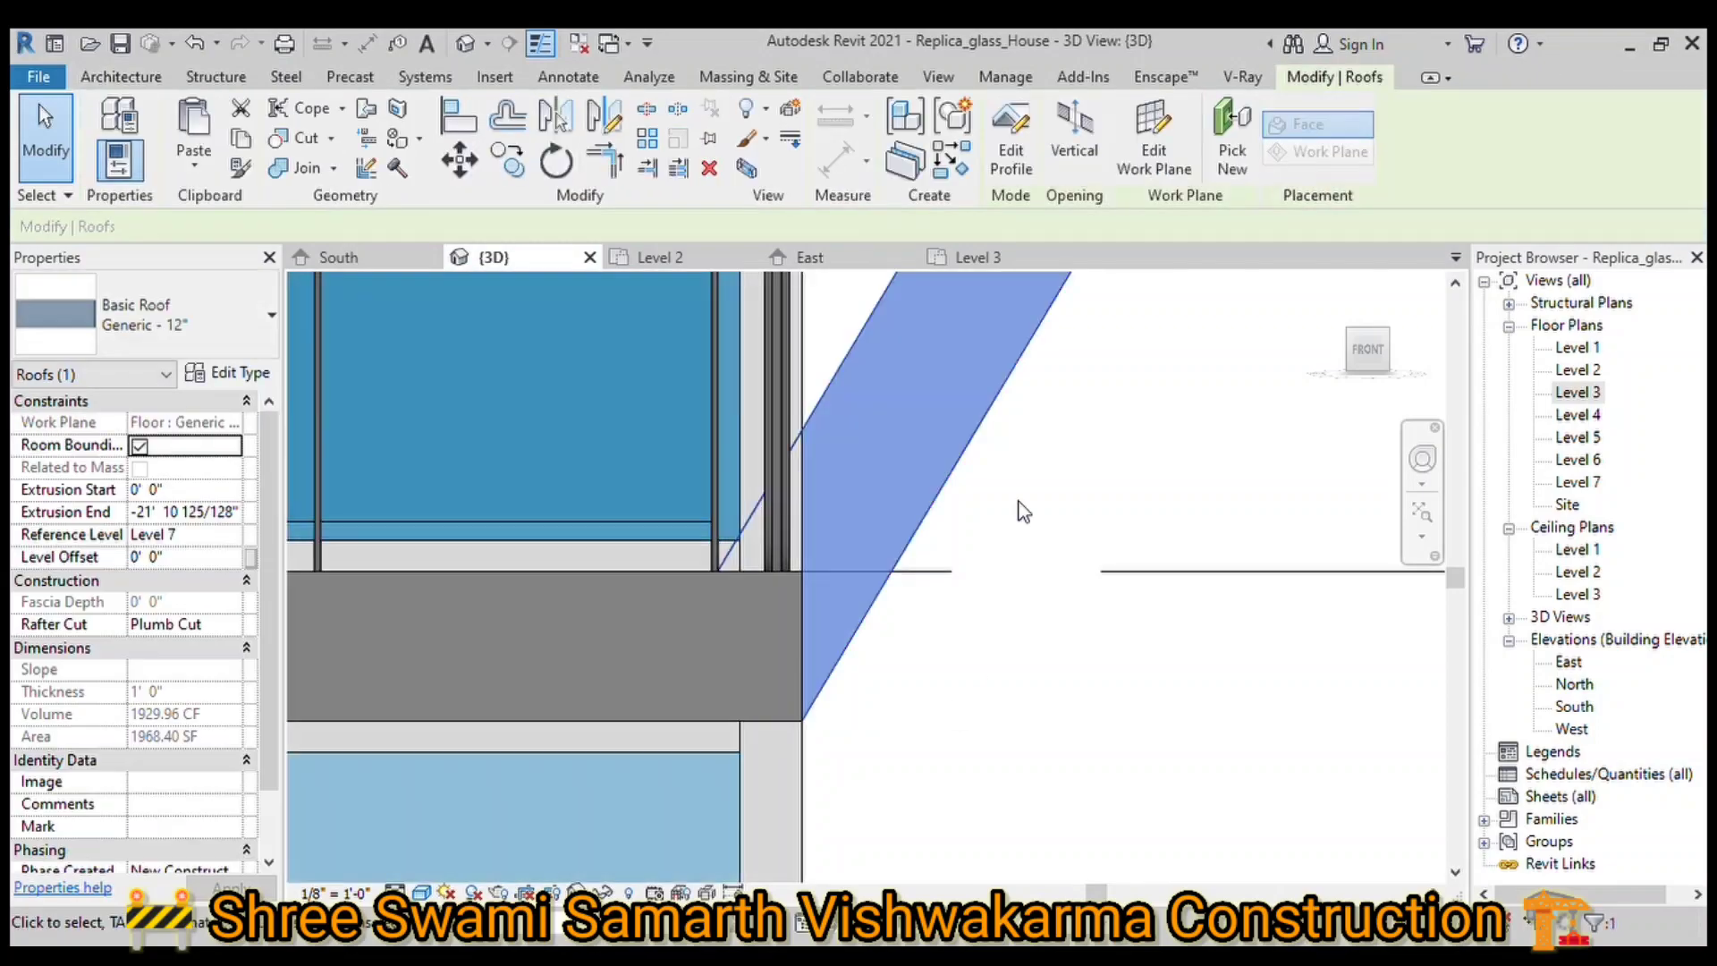
pyautogui.scroll(-3, 715, 596)
pyautogui.press('Escape')
pyautogui.scroll(-5, 716, 596)
pyautogui.scroll(-3, 715, 596)
pyautogui.moveTo(1082, 462)
pyautogui.keyDown('shift'); pyautogui.mouseDown(button='middle')
pyautogui.moveTo(1018, 638)
pyautogui.moveTo(1172, 781)
pyautogui.mouseUp(button='middle'); pyautogui.keyUp('shift')
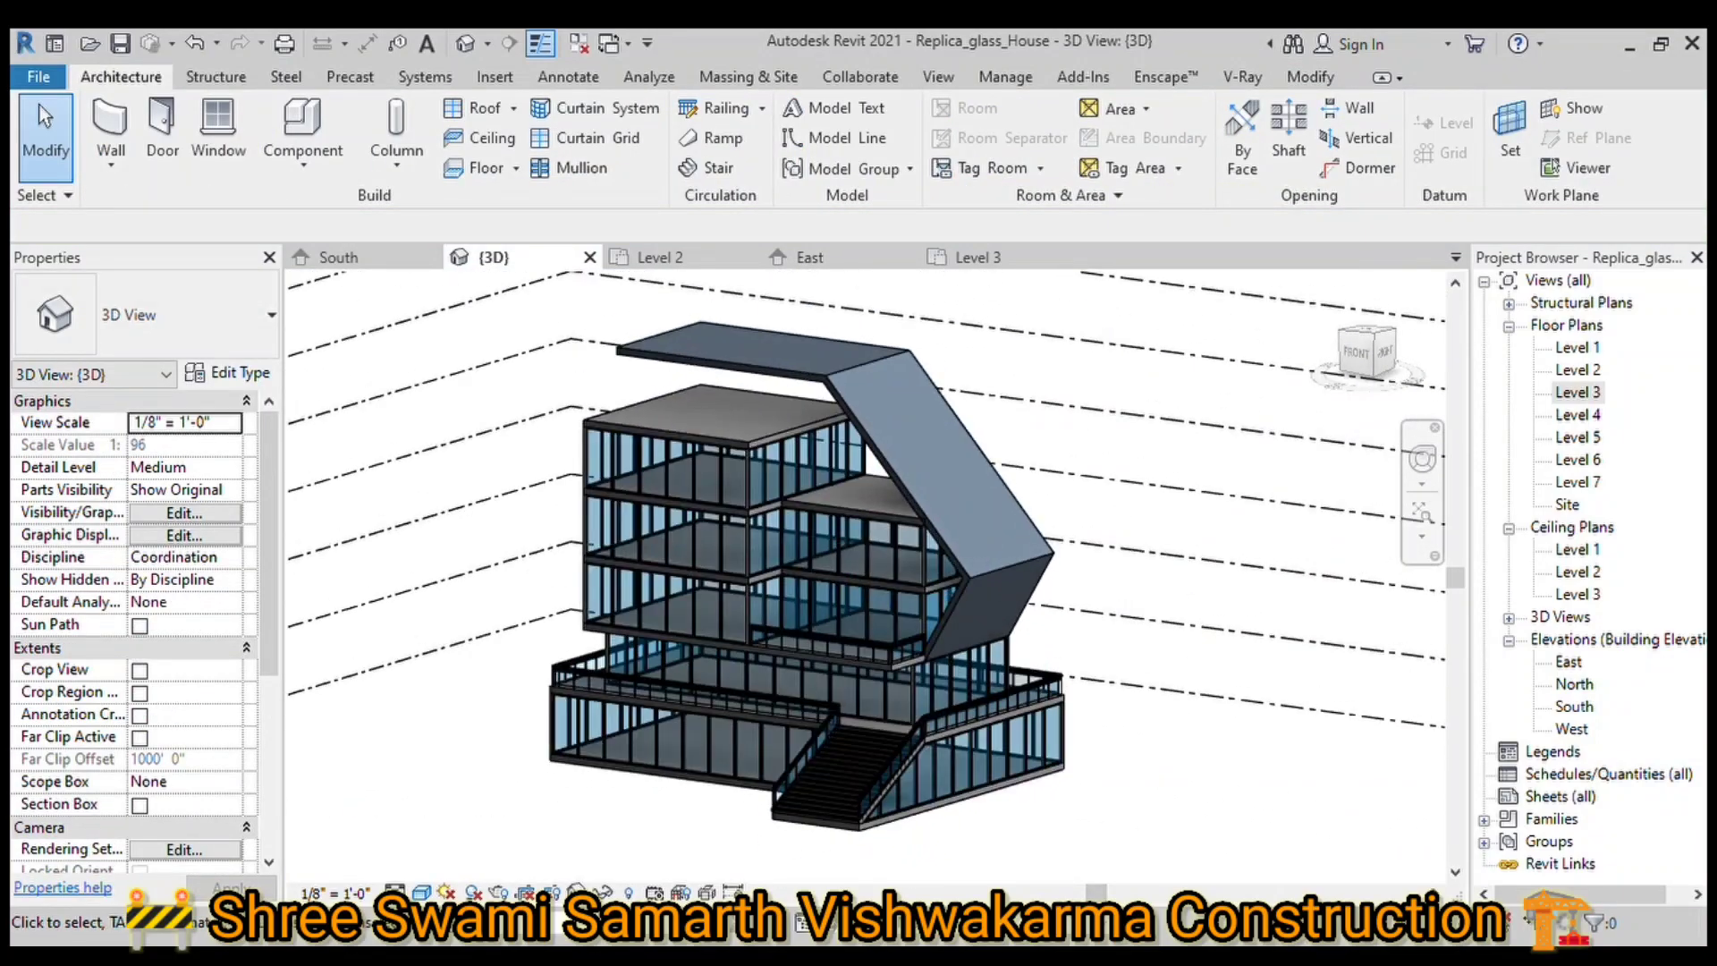
# Step: From the left side, sketch and finish a second roof by extrusion
pyautogui.keyDown('shift'); pyautogui.moveTo(1082, 584); pyautogui.dragTo(989, 555, button='middle'); pyautogui.keyUp('shift')
pyautogui.scroll(3, 945, 552)
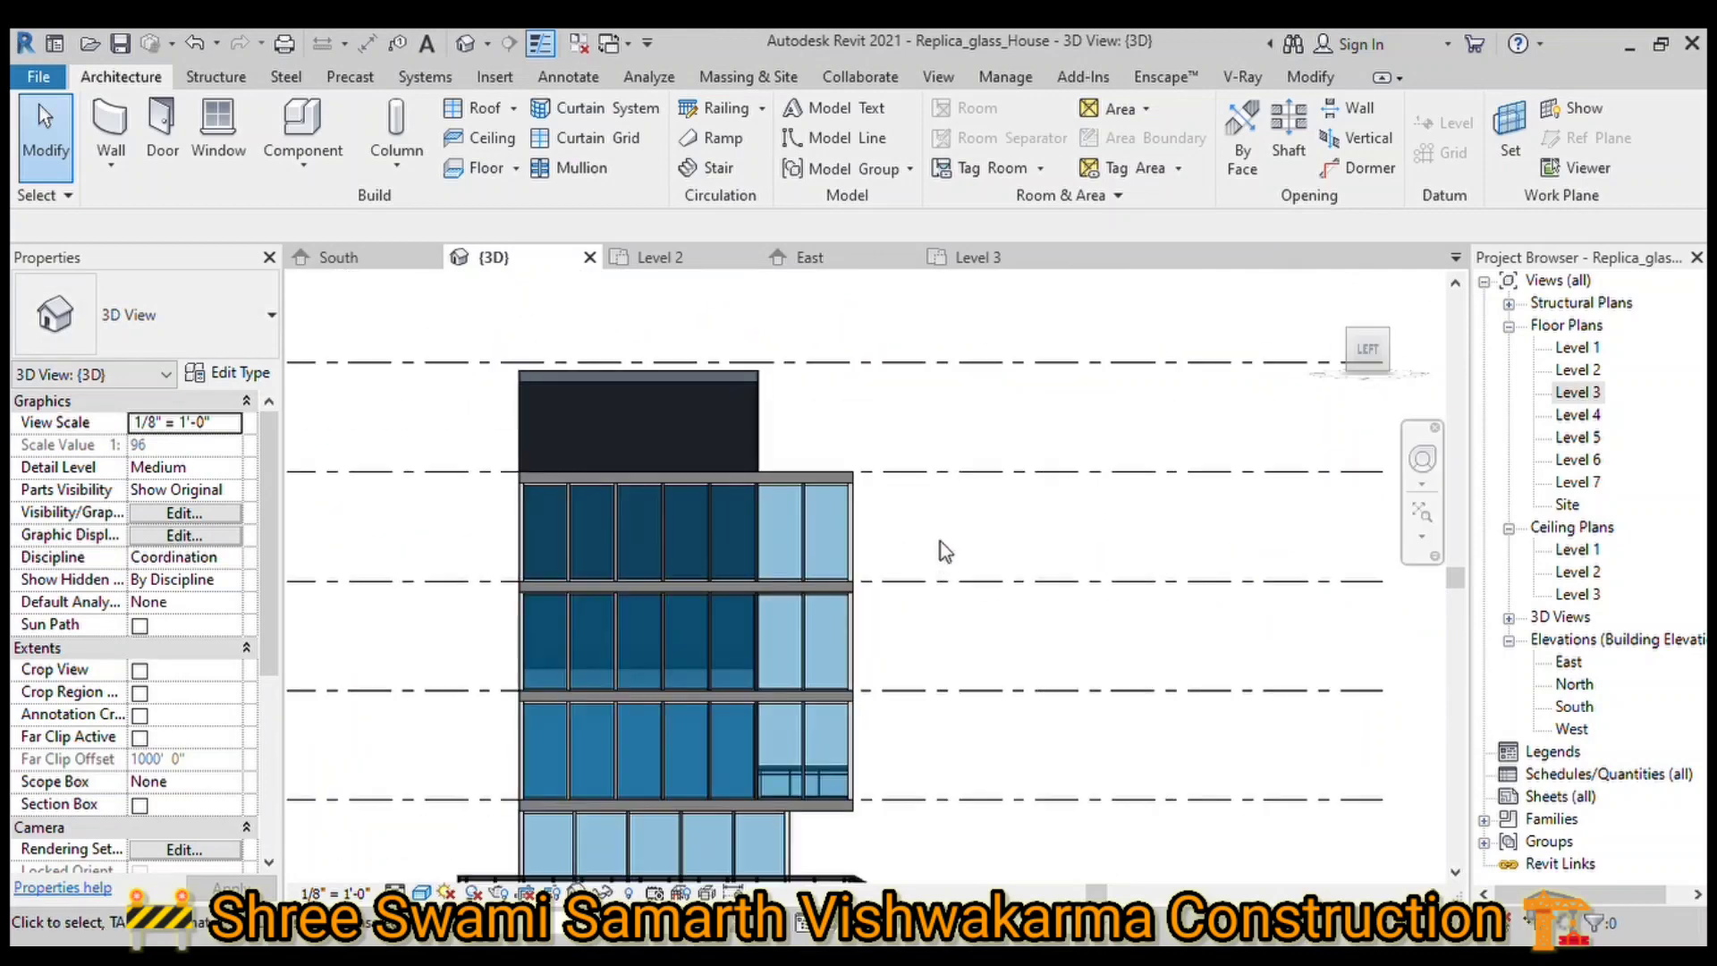
pyautogui.click(486, 108)
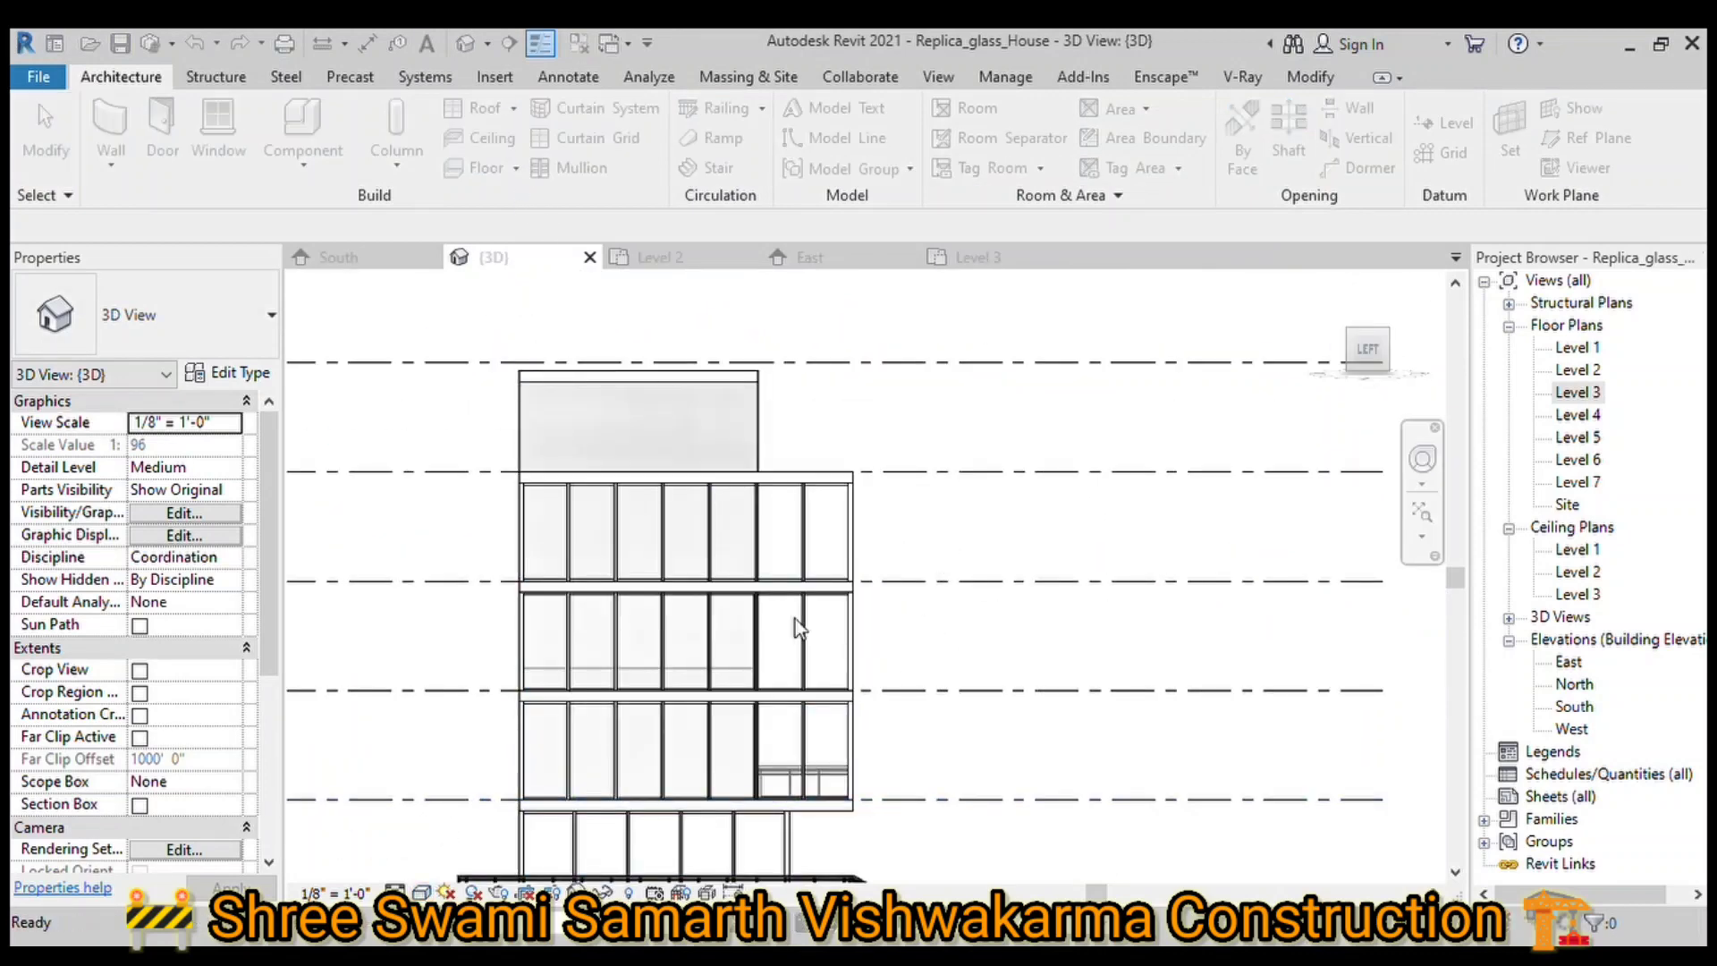
pyautogui.click(821, 701)
pyautogui.scroll(5, 579, 822)
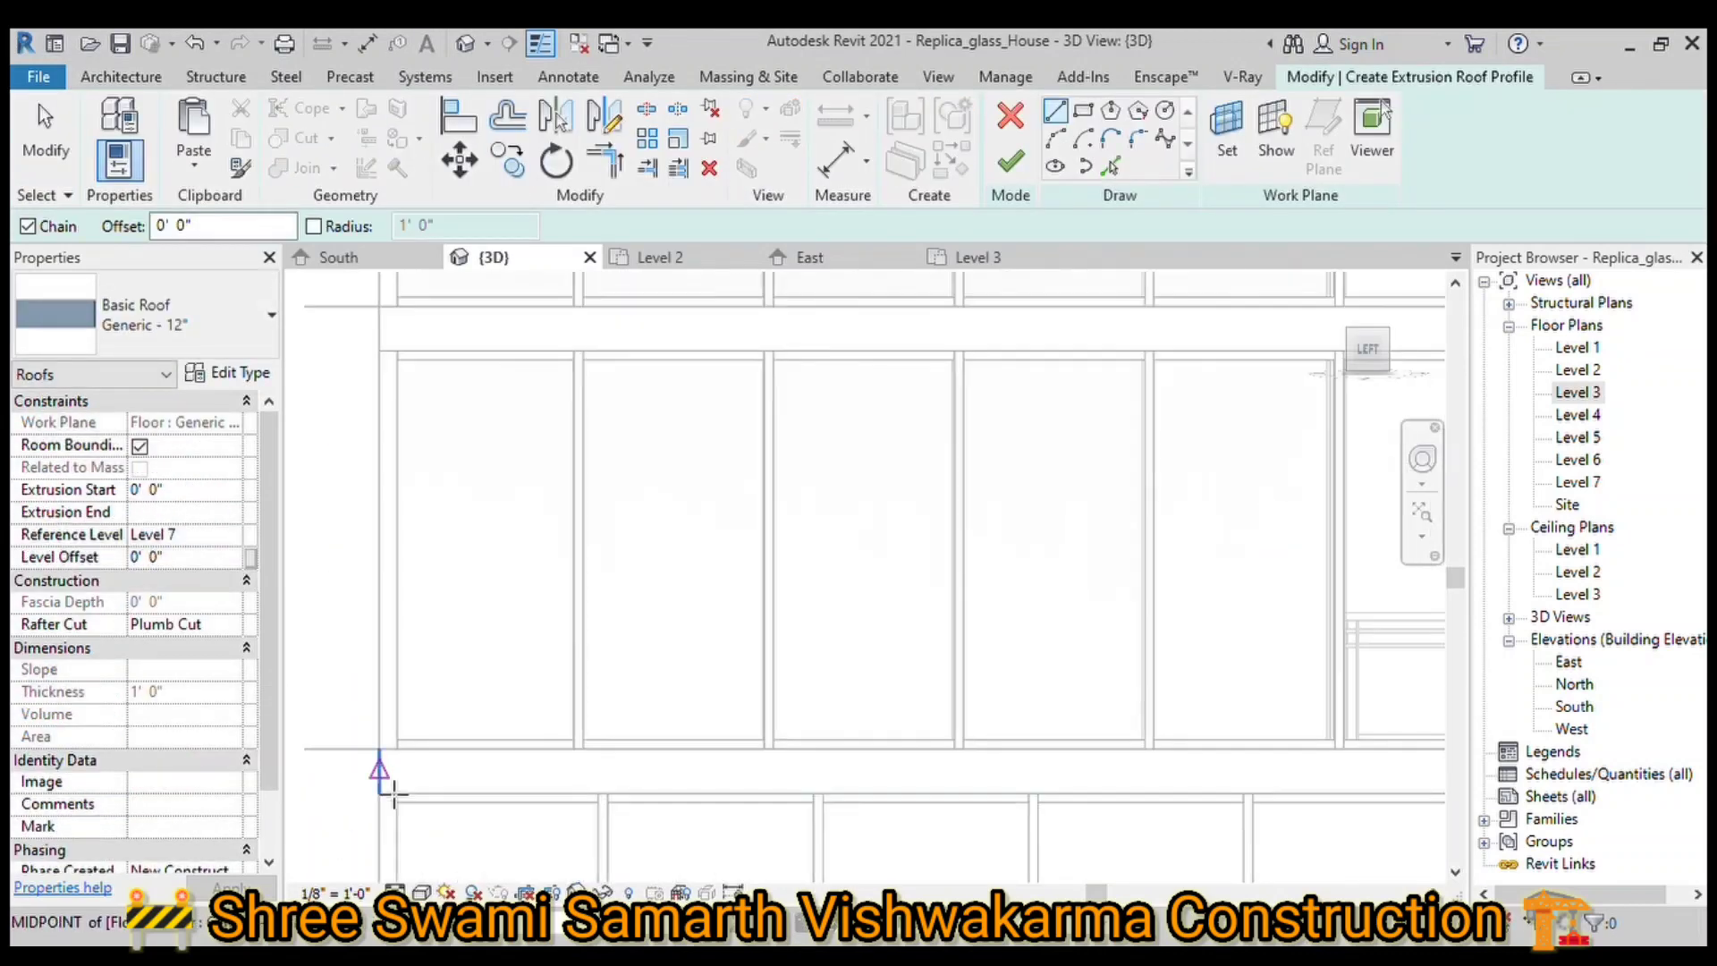
pyautogui.scroll(-3, 329, 738)
pyautogui.scroll(-2, 1243, 778)
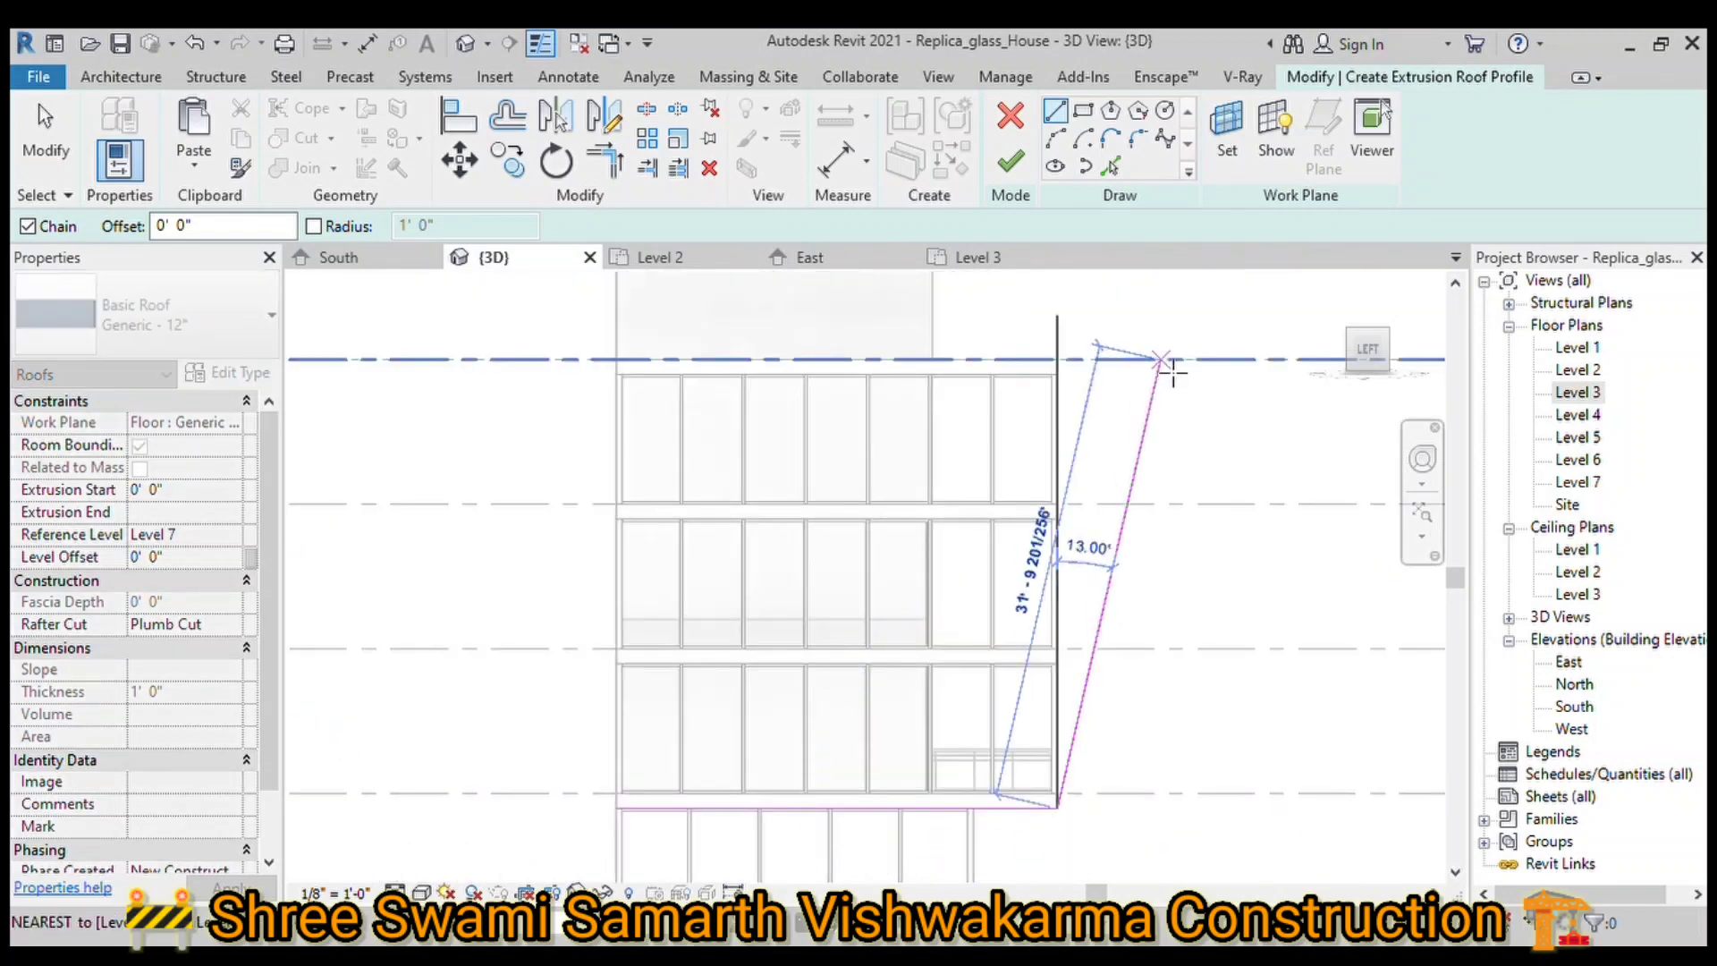
pyautogui.scroll(-4, 826, 455)
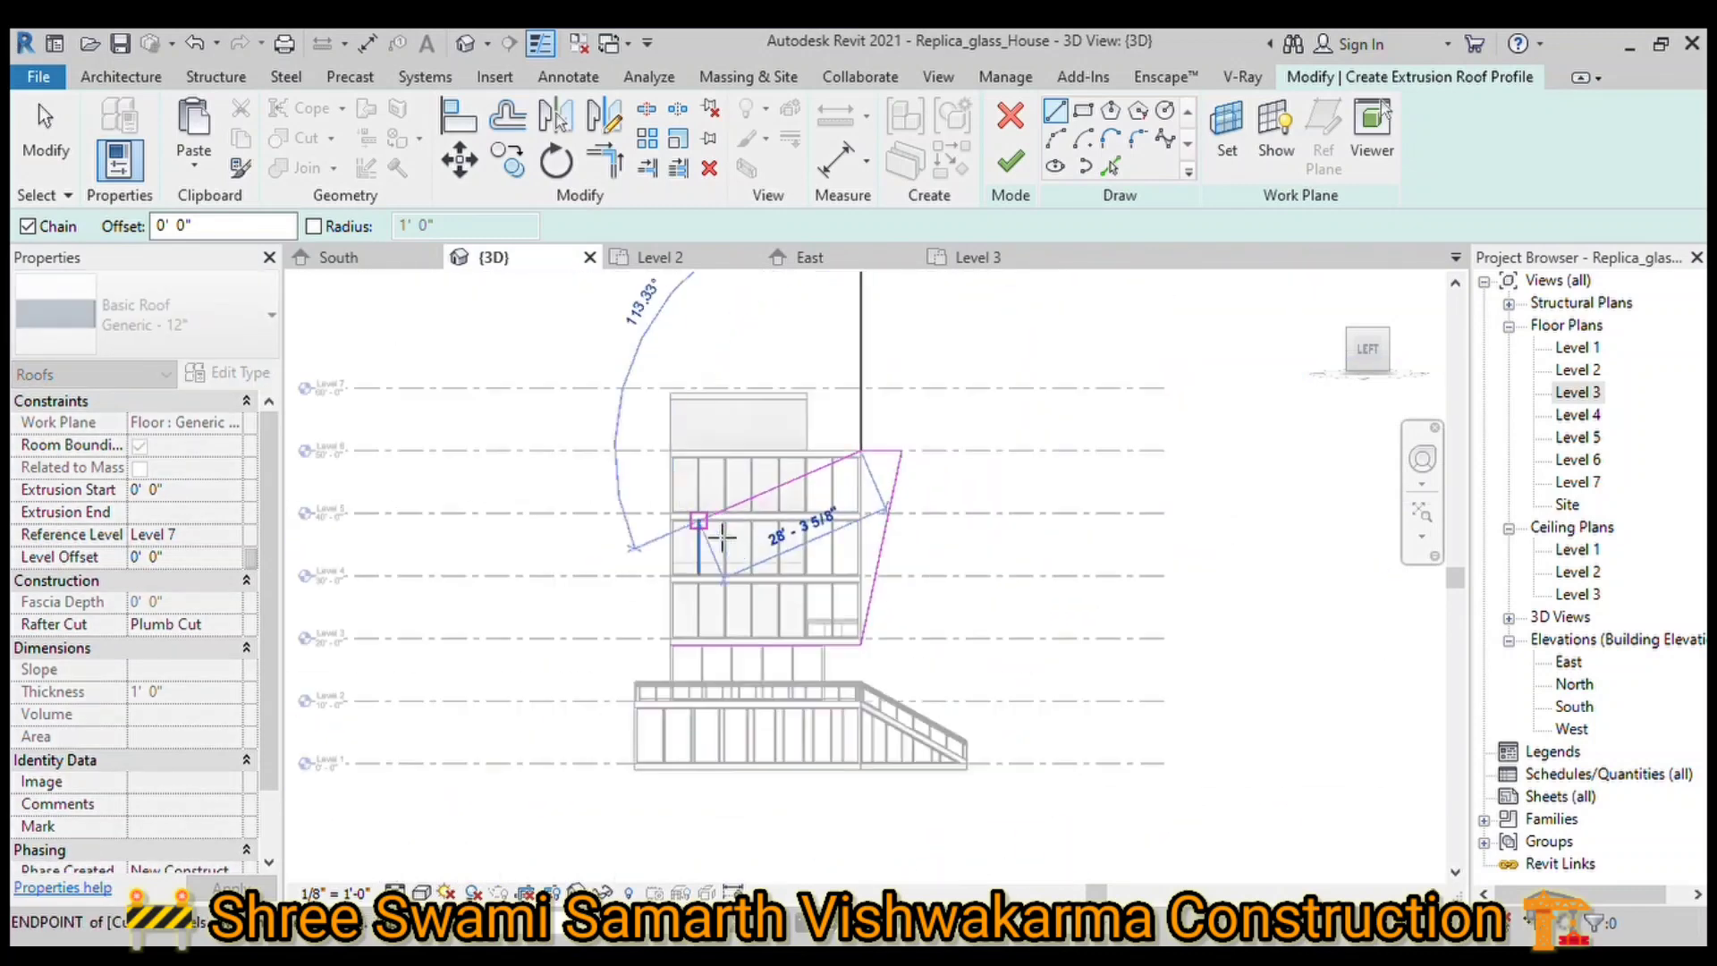
pyautogui.click(1014, 164)
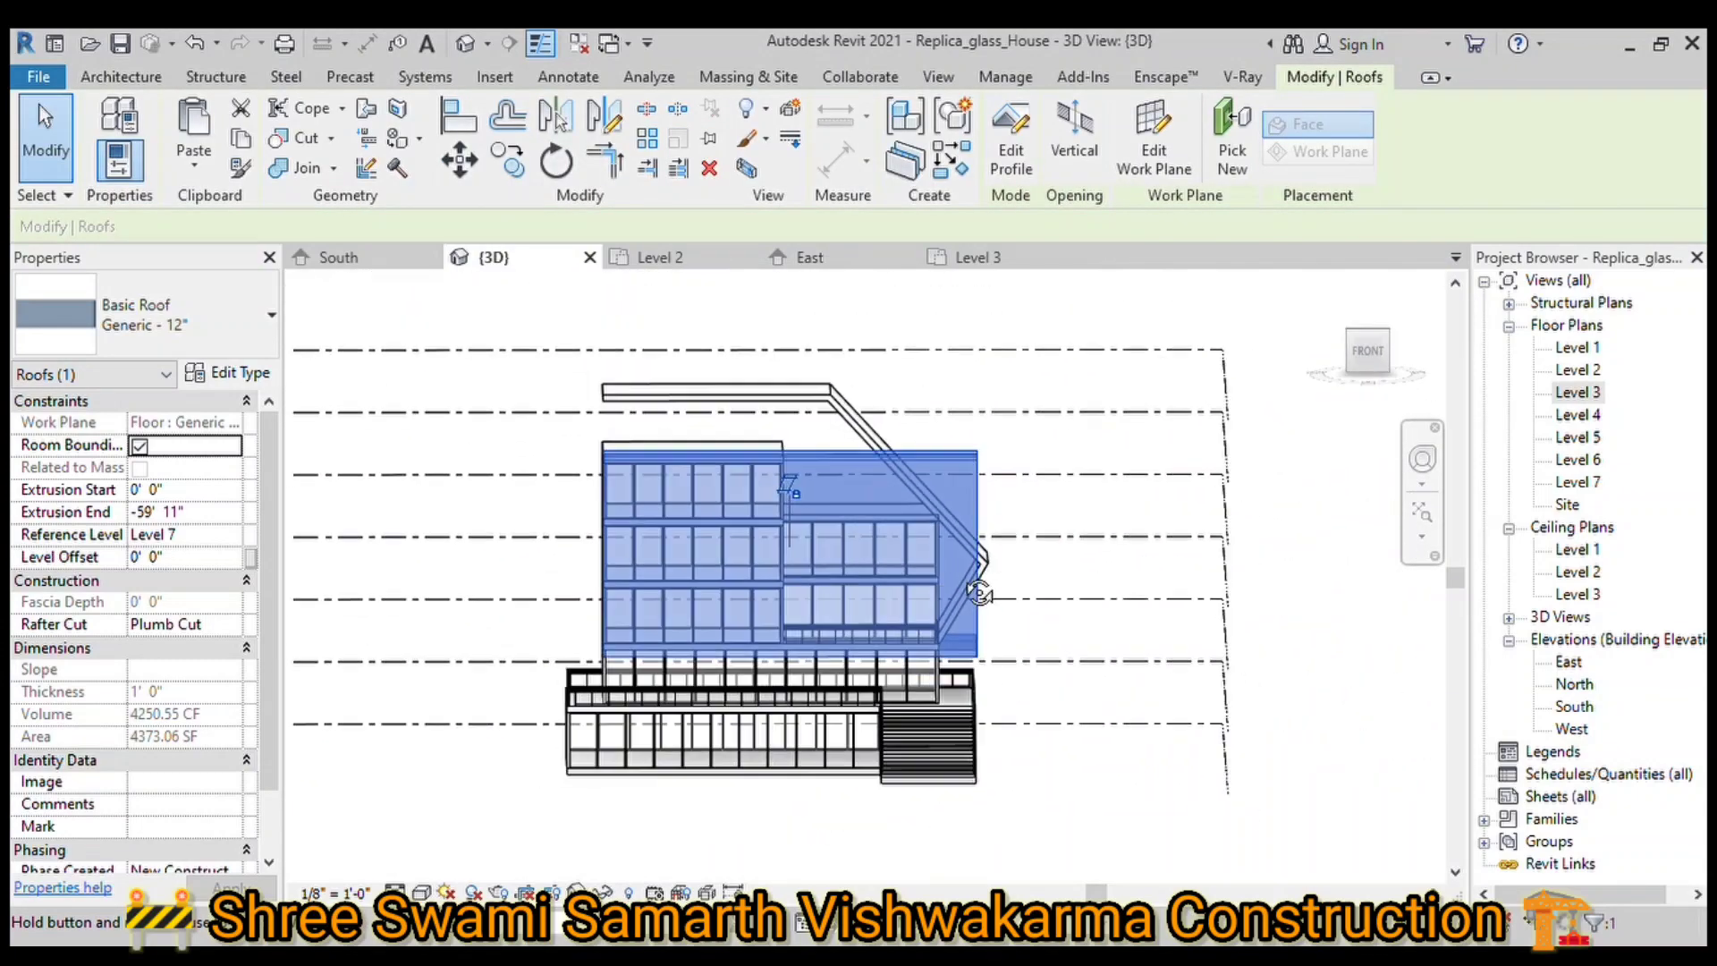
# Step: Drag the canopy's extrusion end back to the glass wall, ending at -28' 10"
pyautogui.scroll(5, 802, 503)
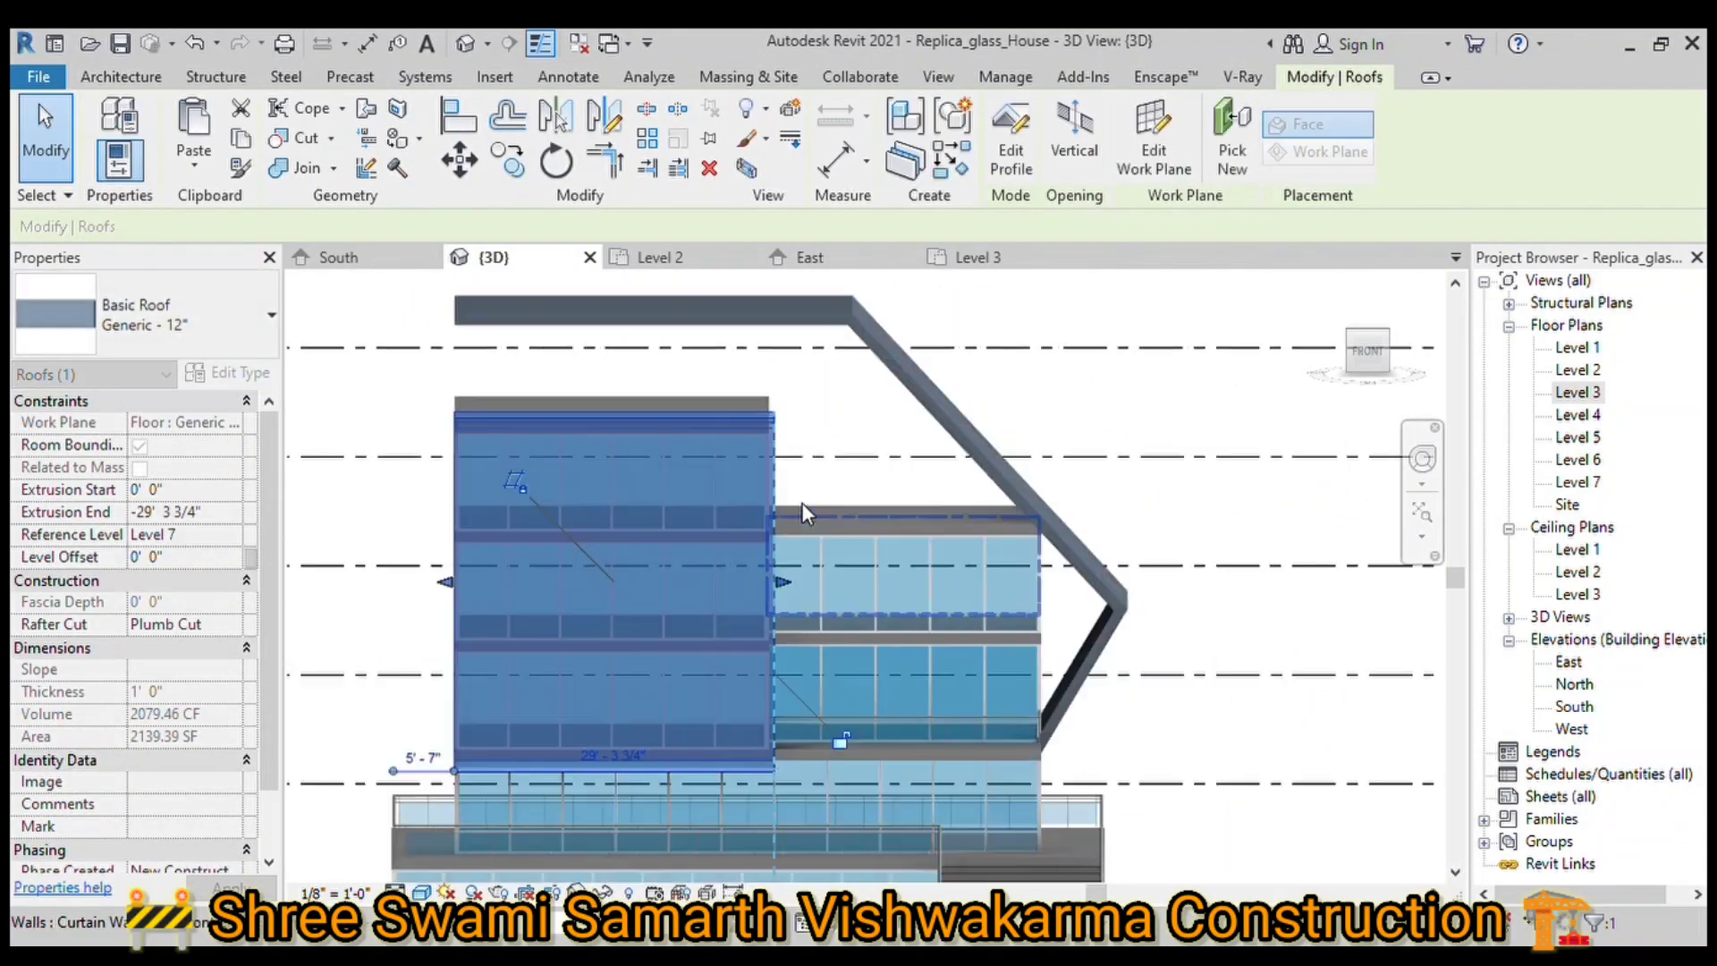
pyautogui.click(1371, 353)
pyautogui.moveTo(809, 502); pyautogui.dragTo(867, 540)
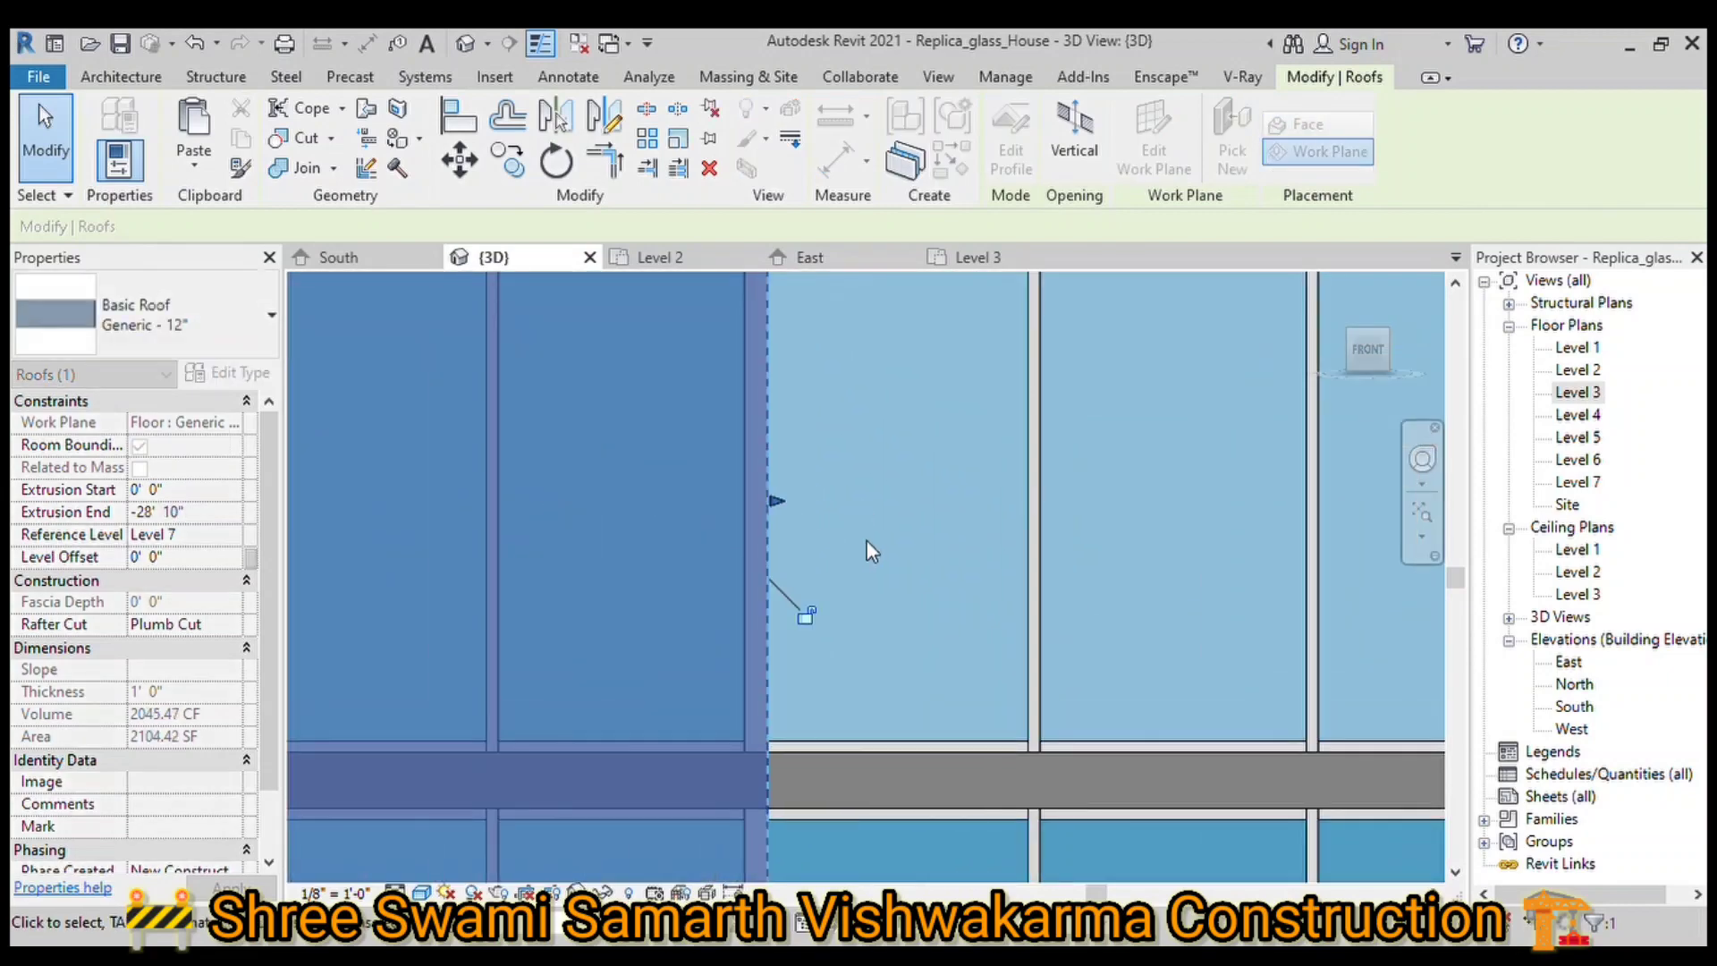
pyautogui.scroll(-3, 1074, 581)
pyautogui.scroll(3, 770, 738)
pyautogui.click(1344, 356)
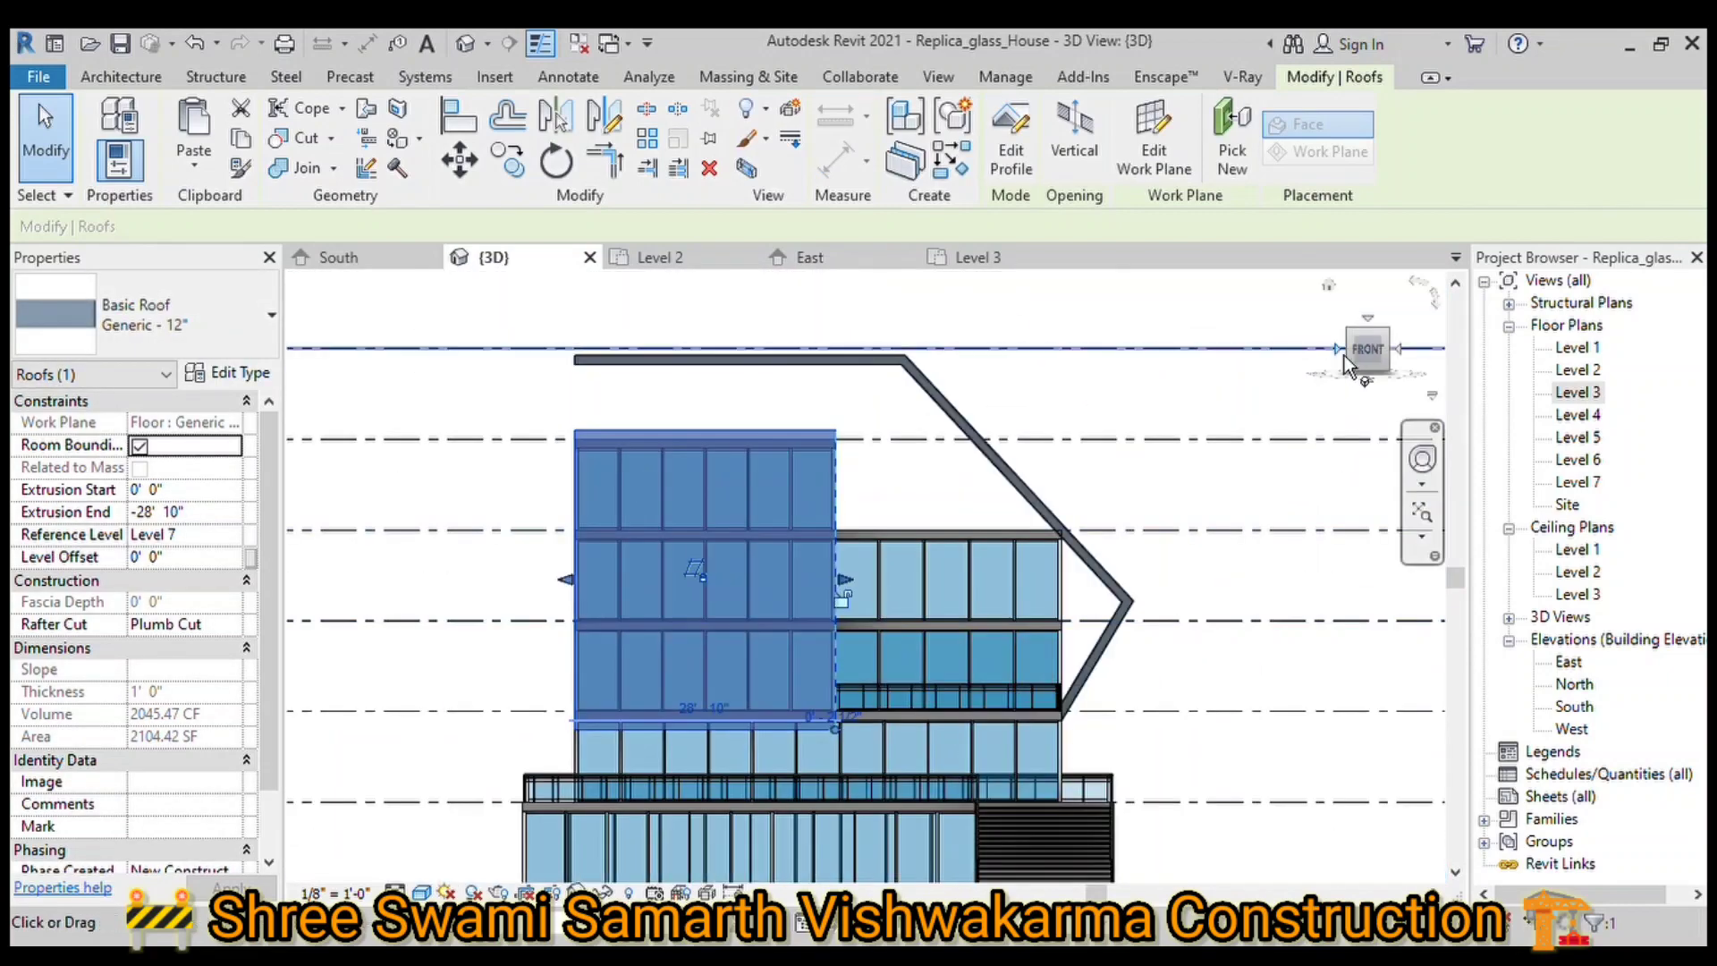
pyautogui.scroll(4, 955, 755)
pyautogui.scroll(-1, 1257, 730)
pyautogui.click(1010, 152)
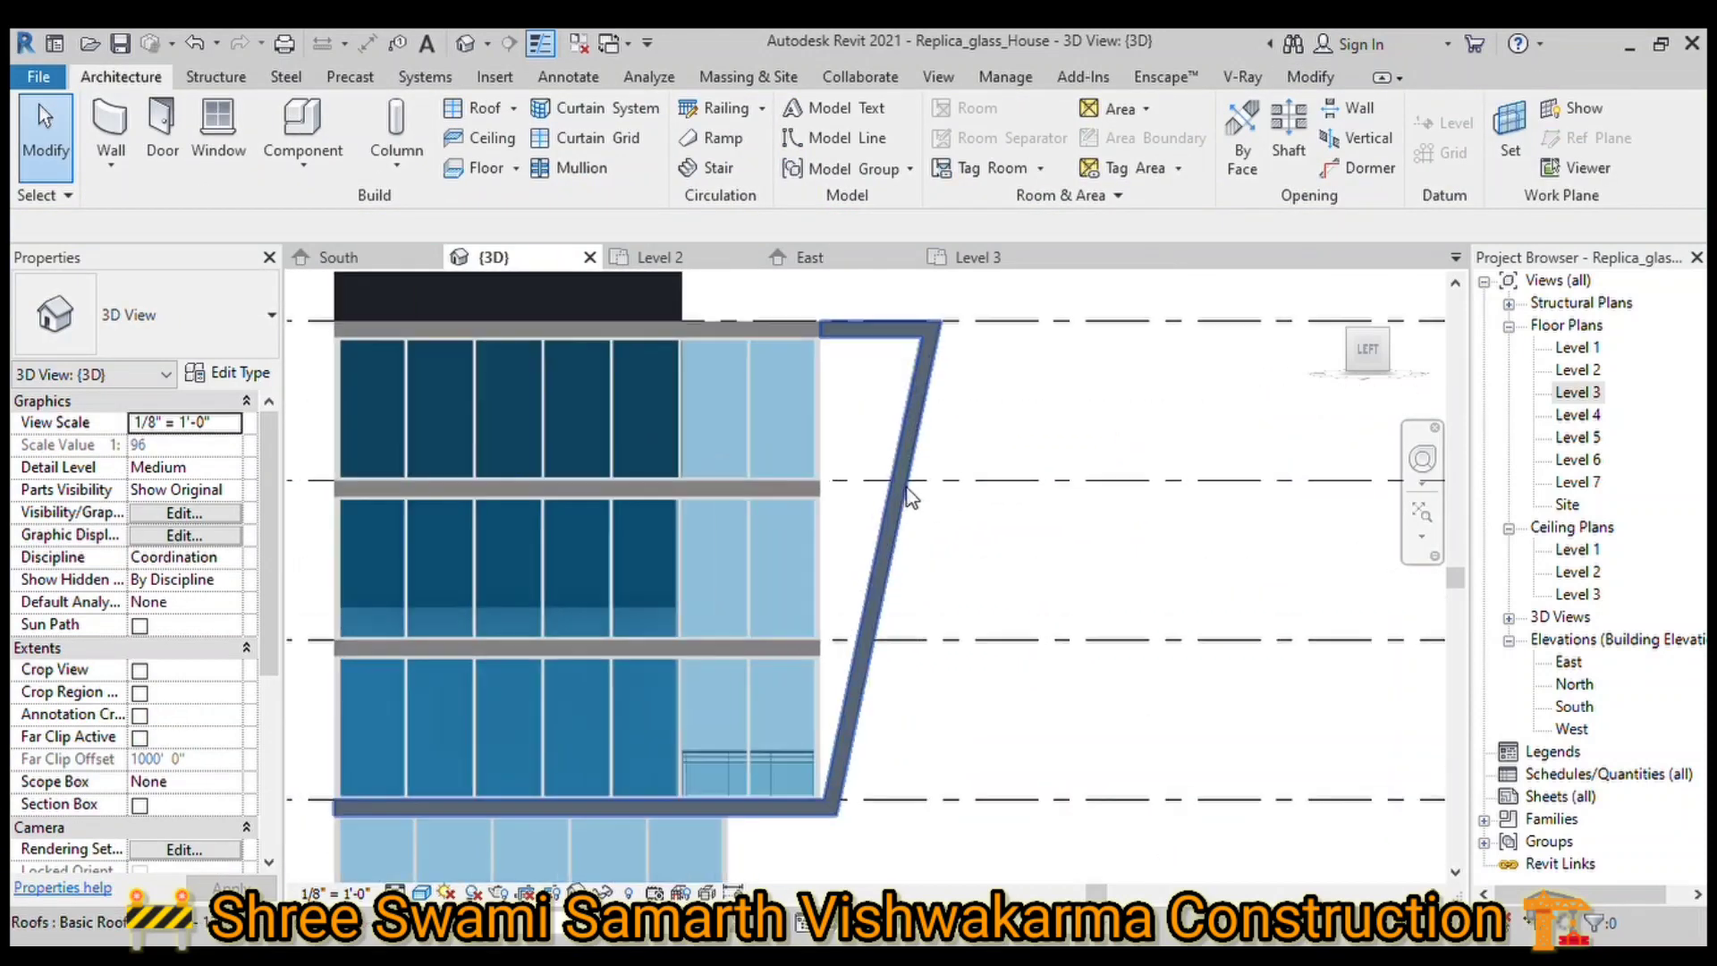
# Step: Edit the upper and lower left-side curtain wall profiles to follow the slanted canopy edge
pyautogui.doubleClick(990, 439)
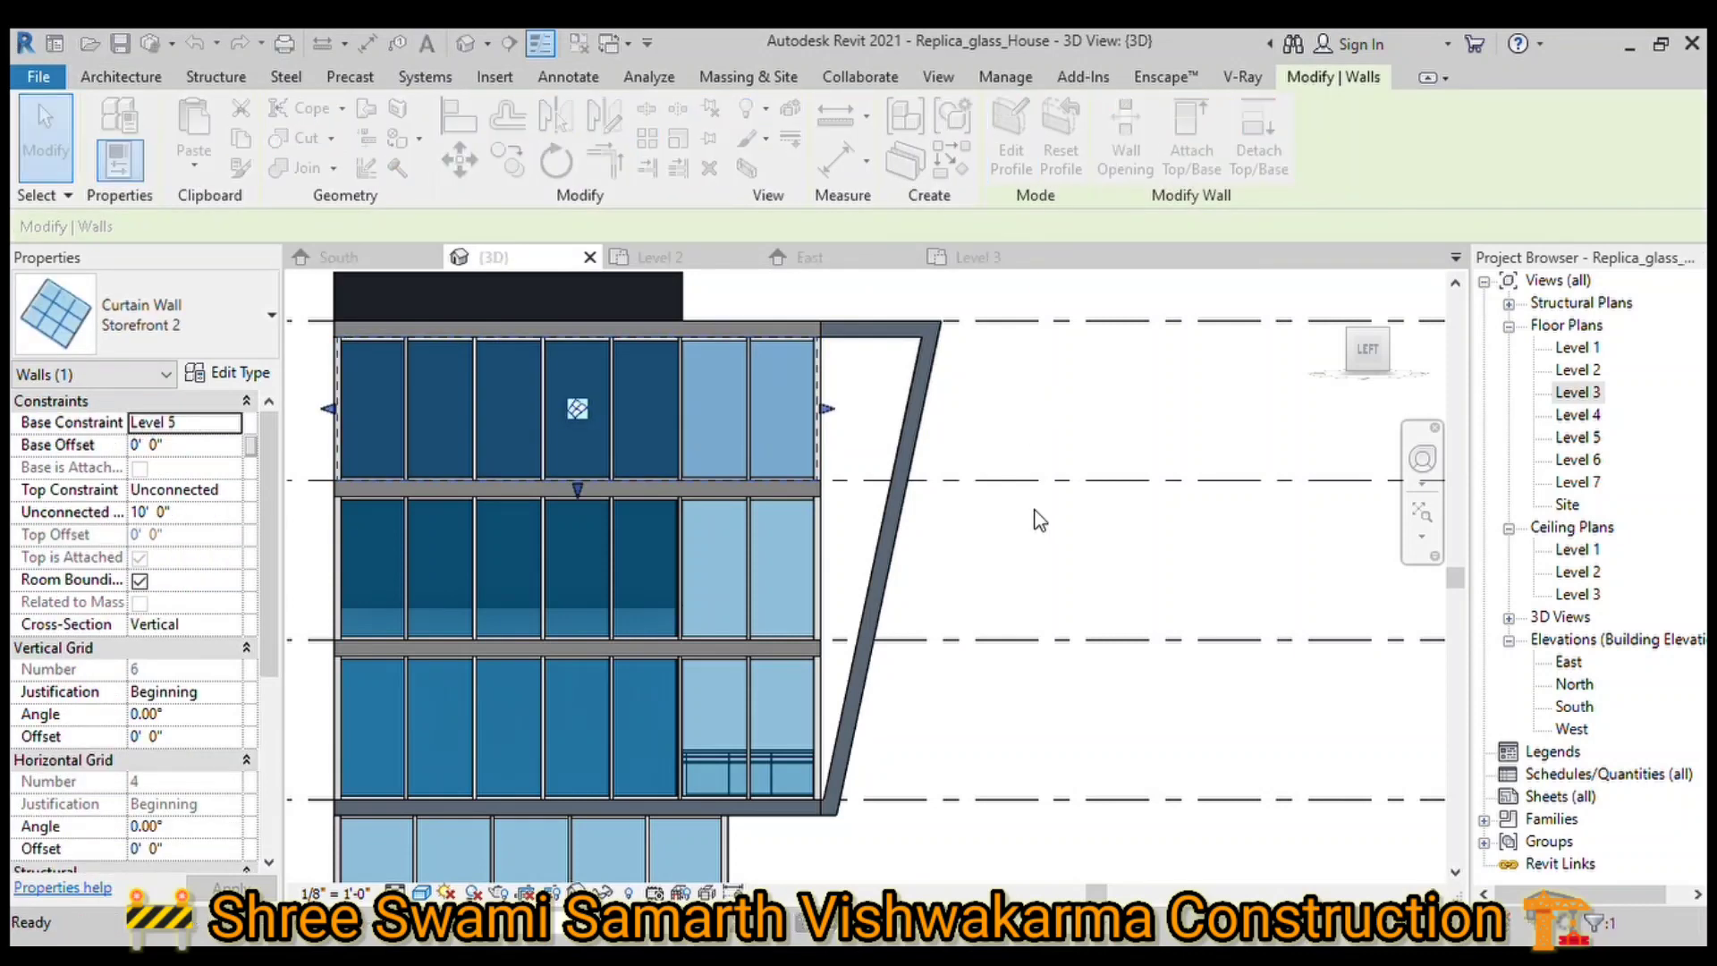
pyautogui.click(1110, 166)
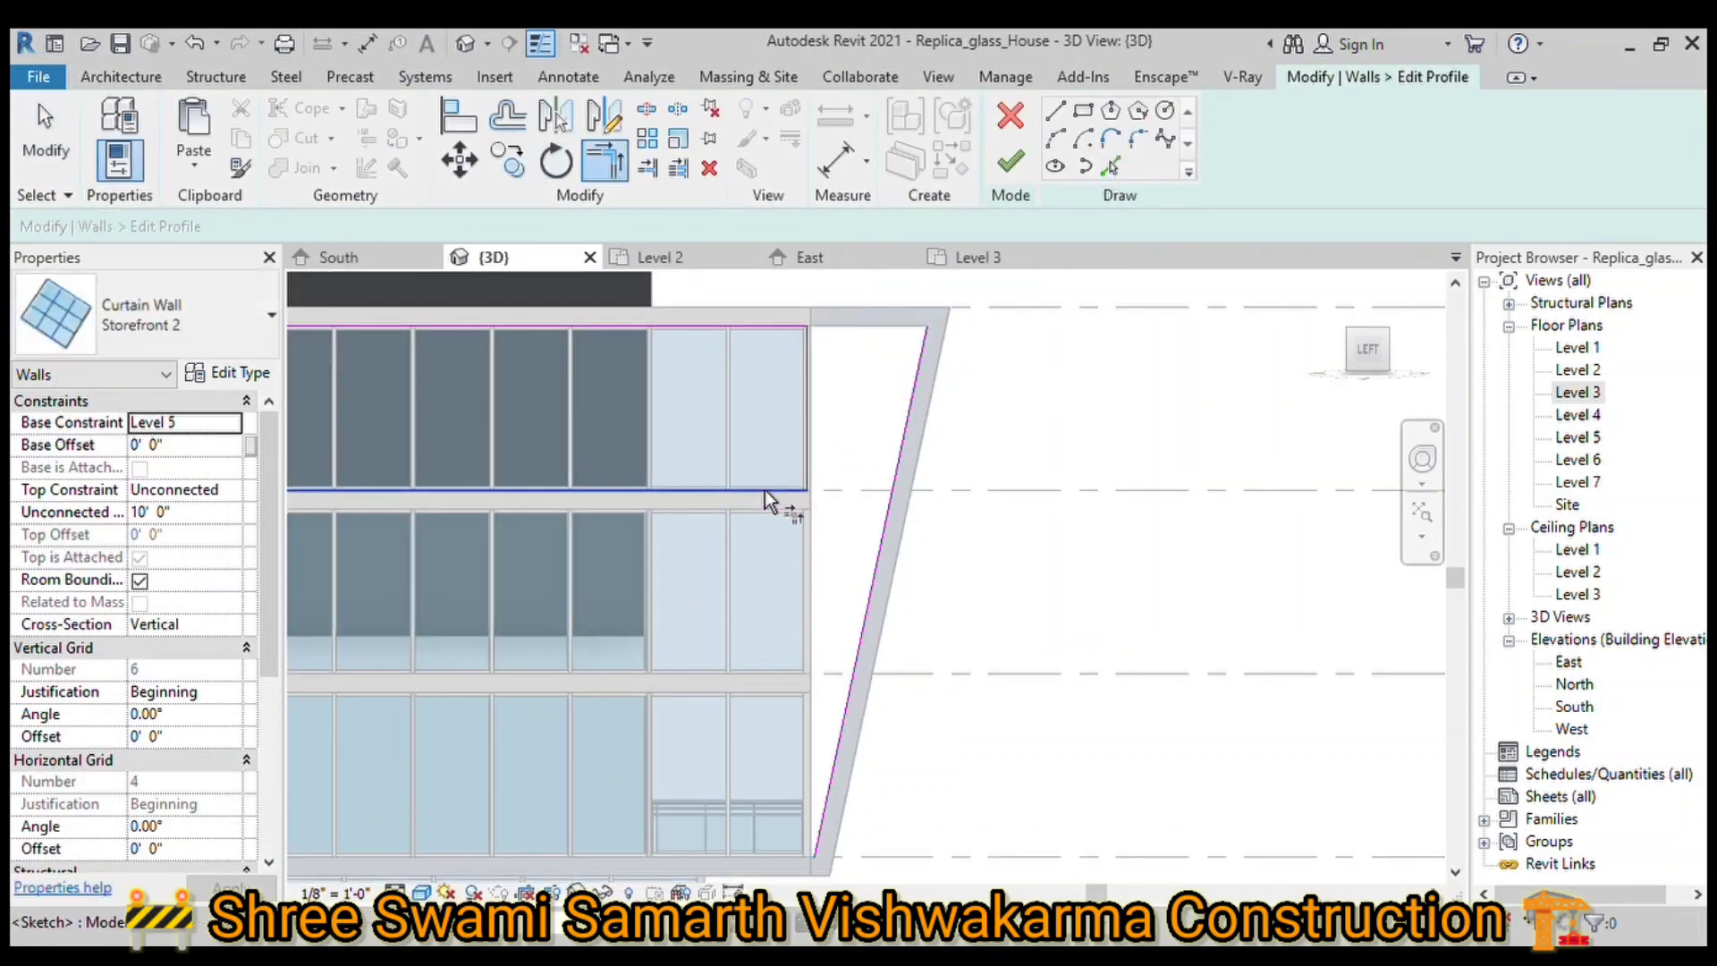
pyautogui.click(1011, 161)
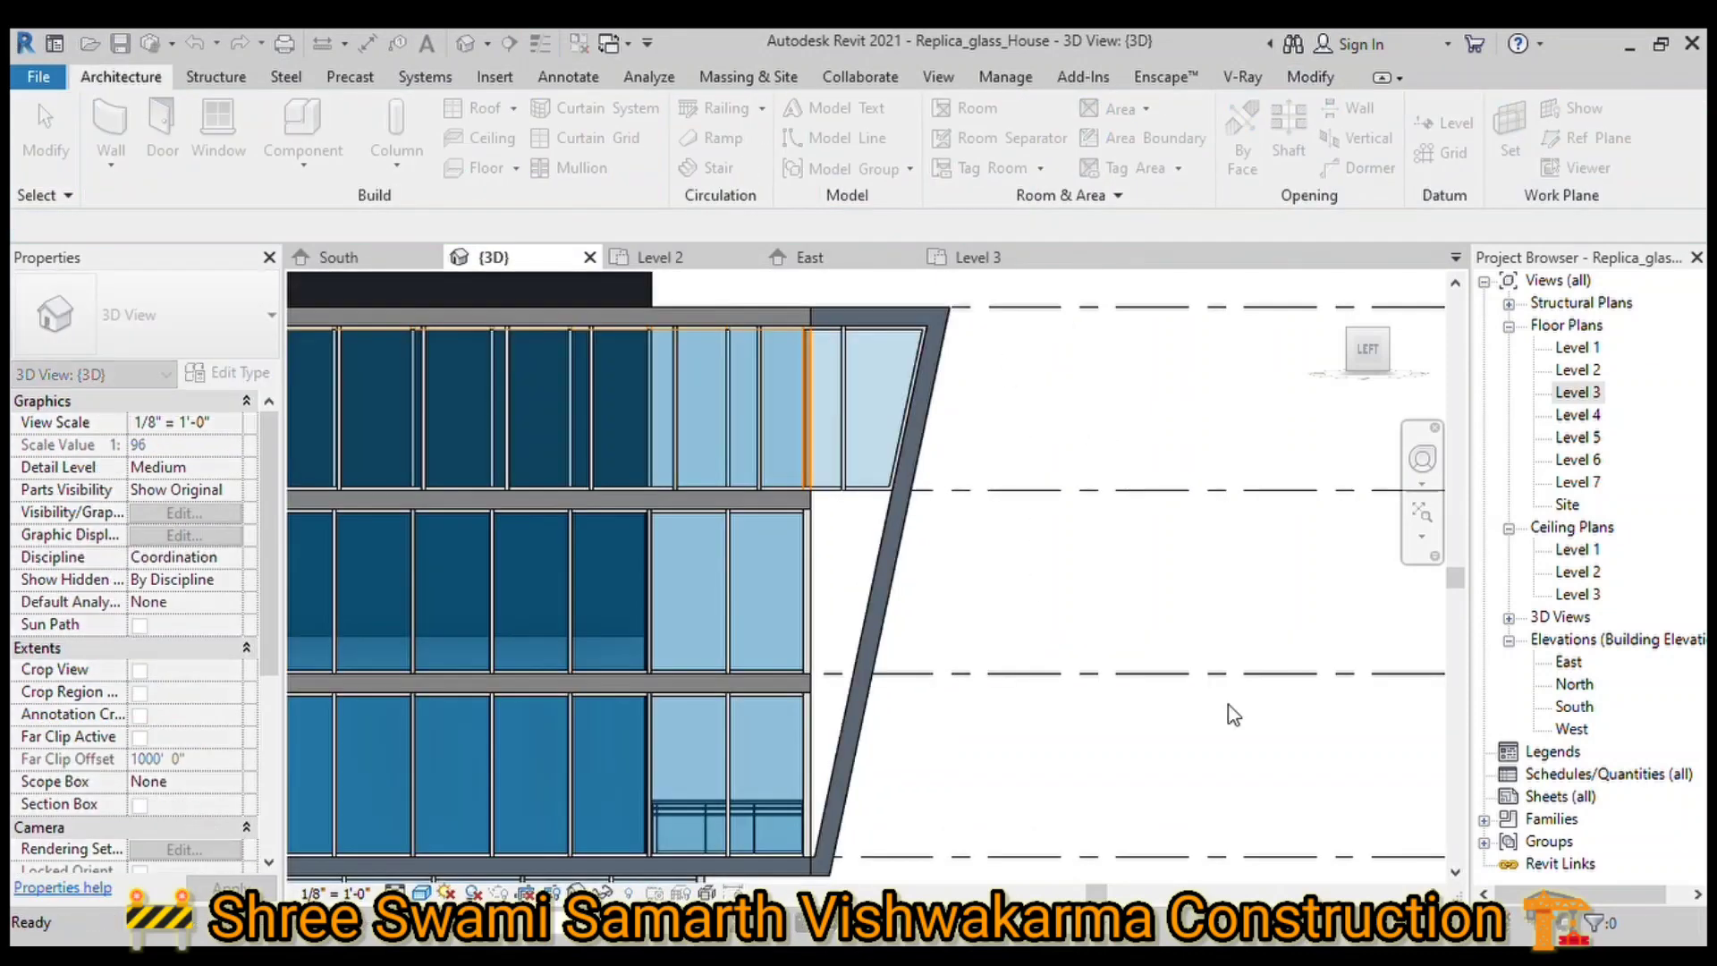
pyautogui.click(810, 597)
pyautogui.click(1011, 134)
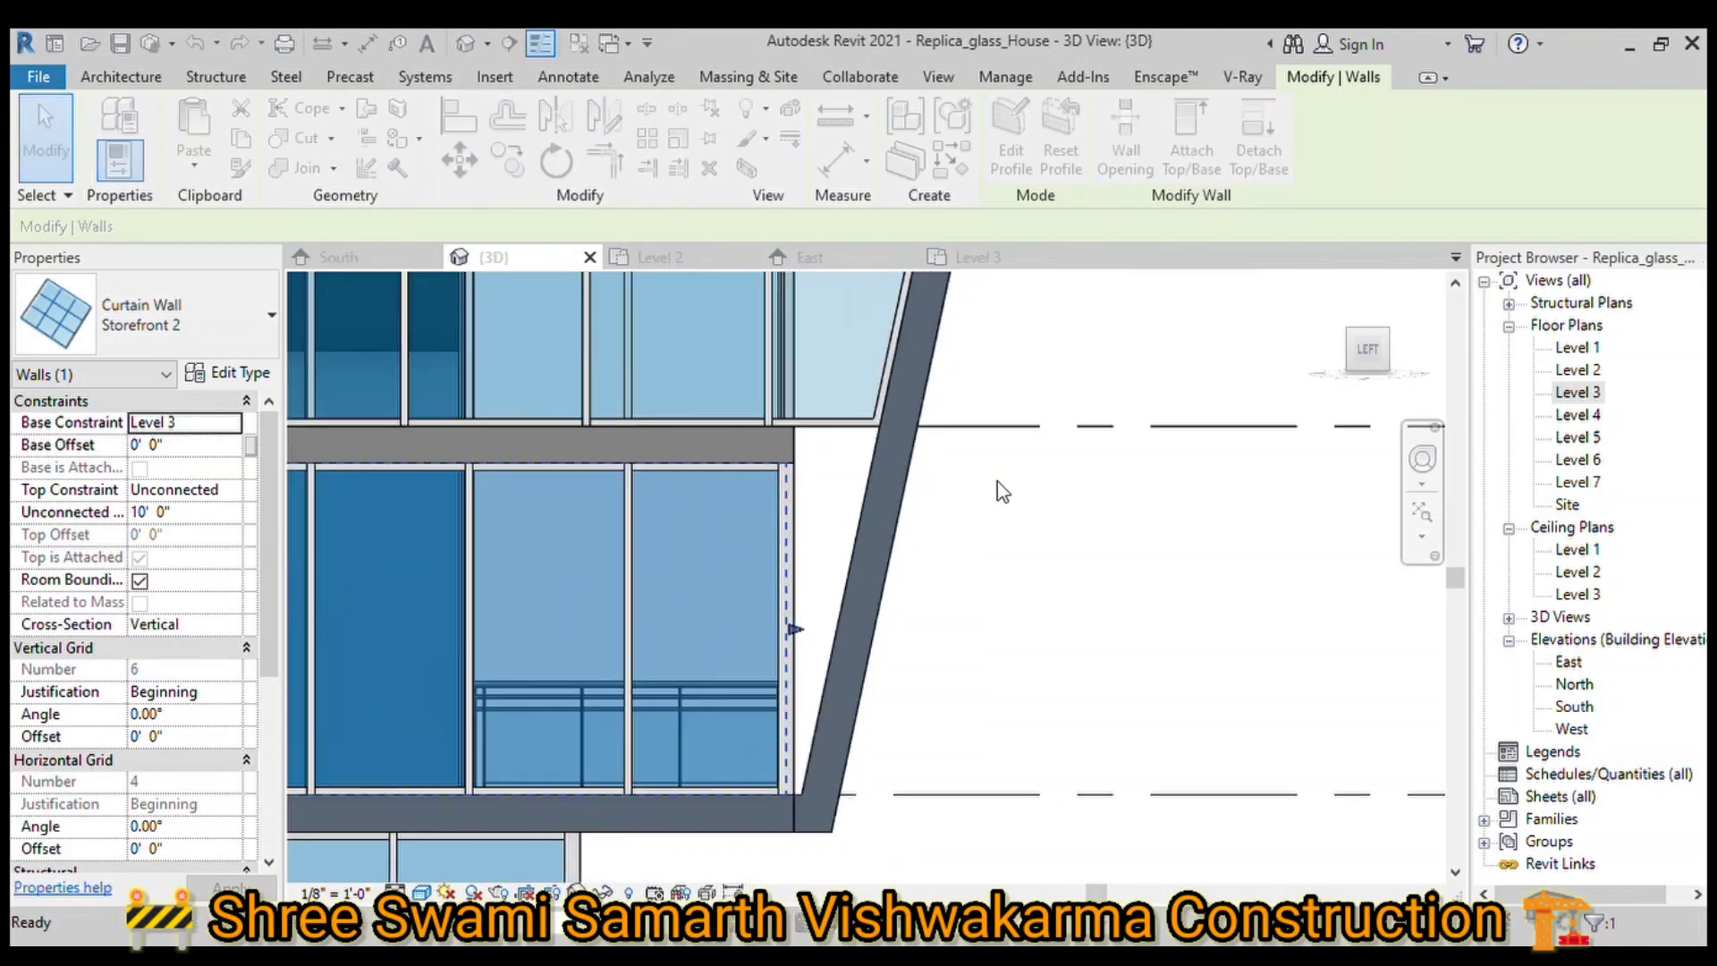
pyautogui.click(1011, 143)
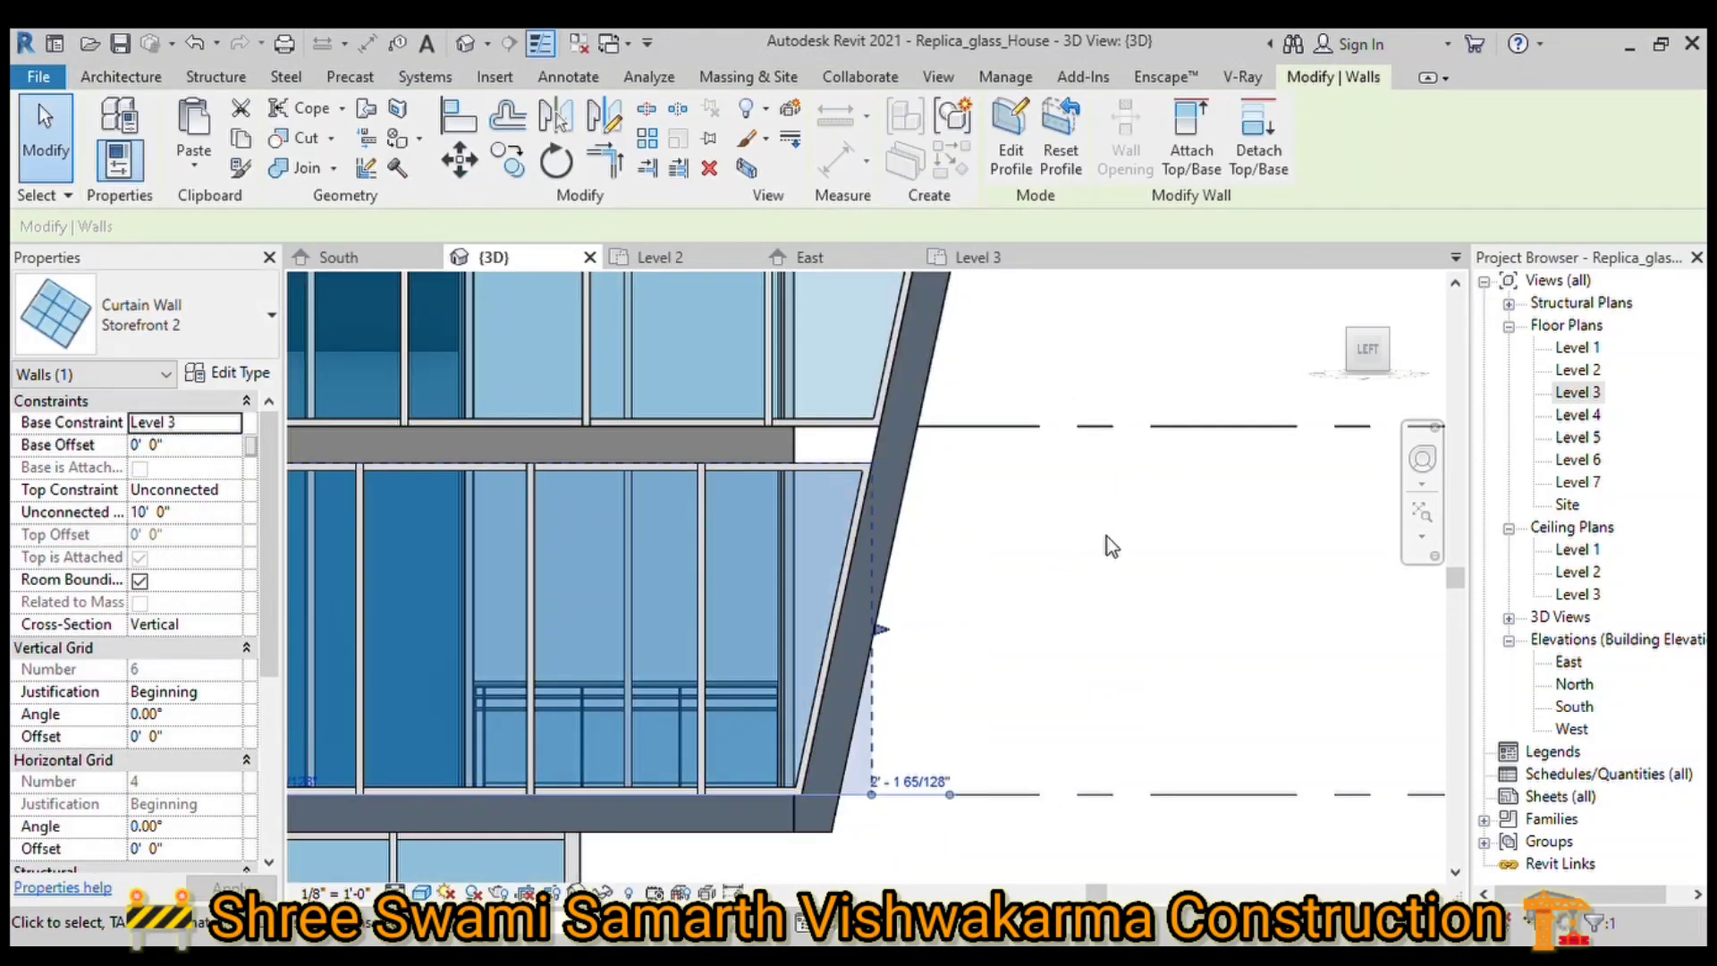
pyautogui.click(1107, 536)
pyautogui.scroll(-3, 1021, 546)
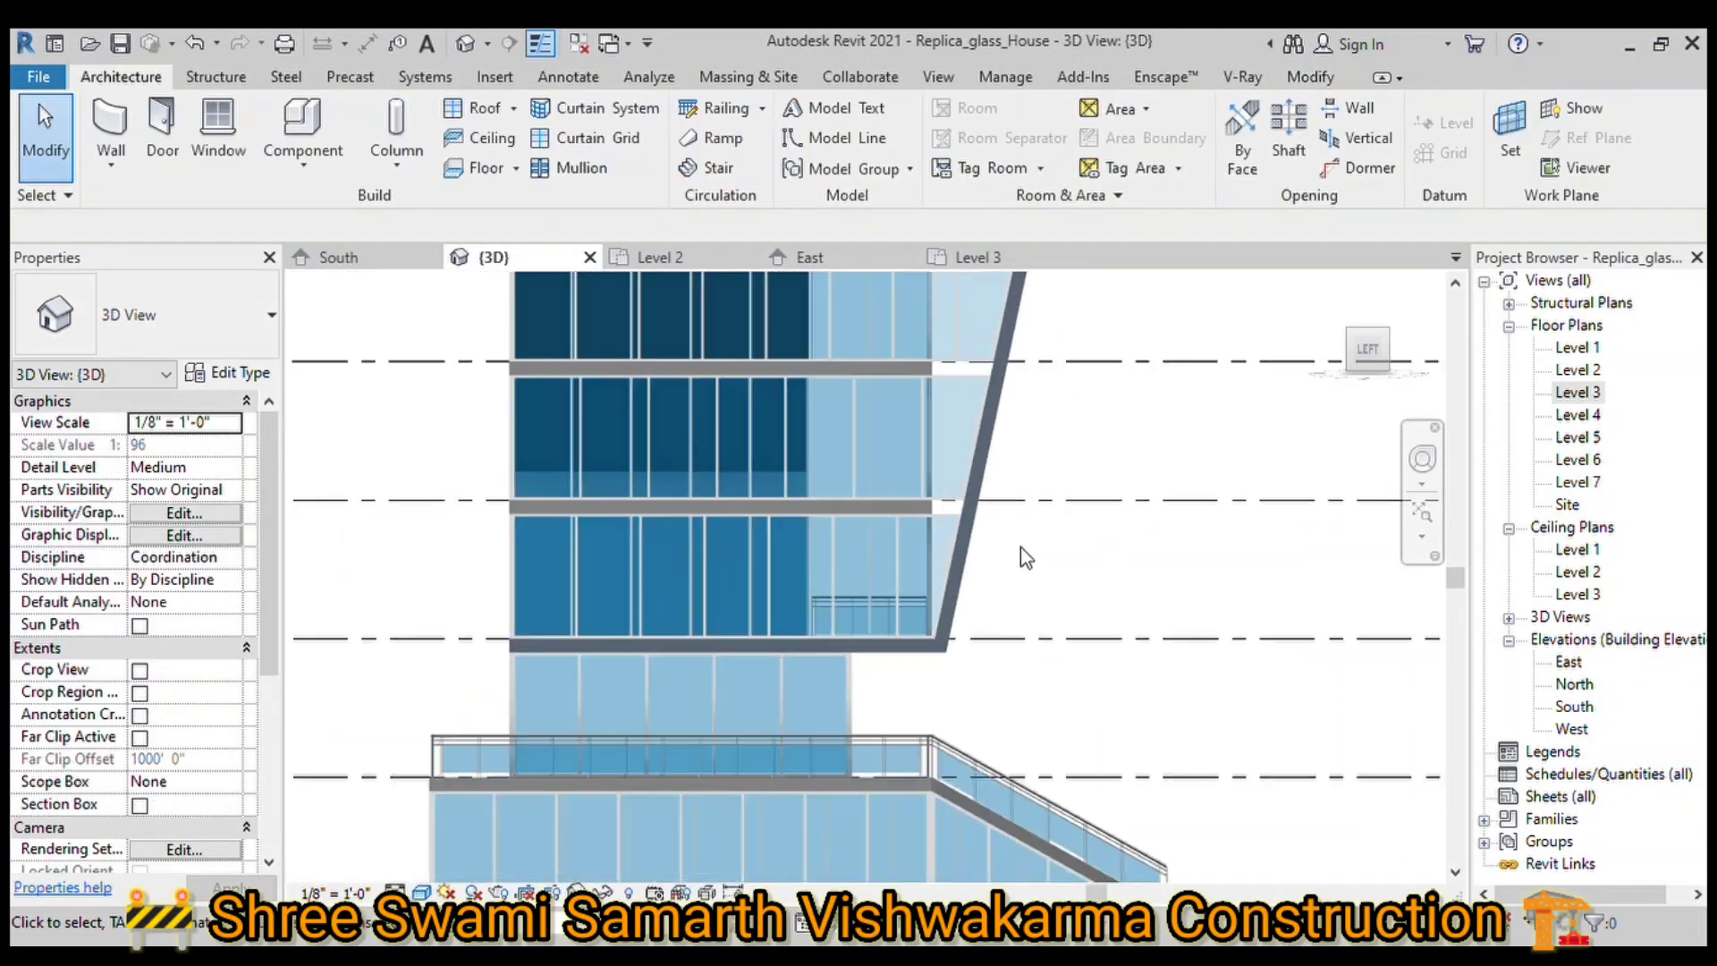
pyautogui.moveTo(1162, 475)
pyautogui.keyDown('shift'); pyautogui.mouseDown(button='middle')
pyautogui.moveTo(610, 530)
pyautogui.moveTo(818, 548)
pyautogui.mouseUp(button='middle'); pyautogui.keyUp('shift')
# Step: Align the Level 5 right-side curtain wall profile to the canopy and delete the extra vertical line
pyautogui.scroll(-3, 818, 547)
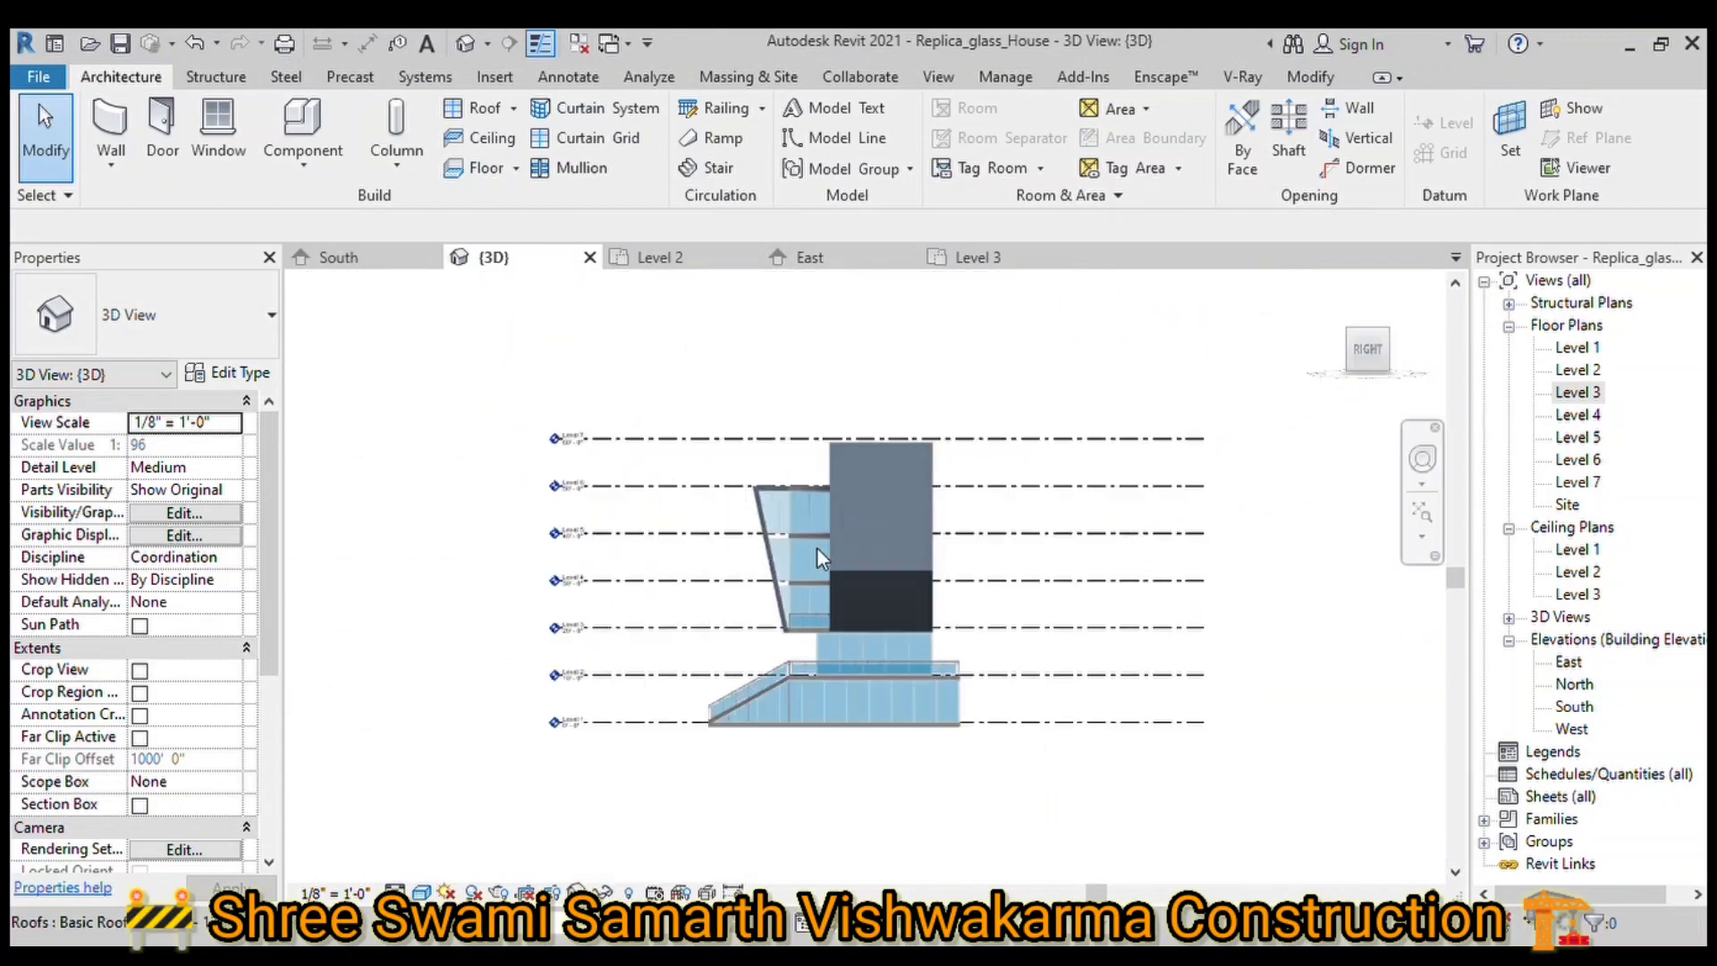
pyautogui.scroll(4, 805, 403)
pyautogui.click(792, 402)
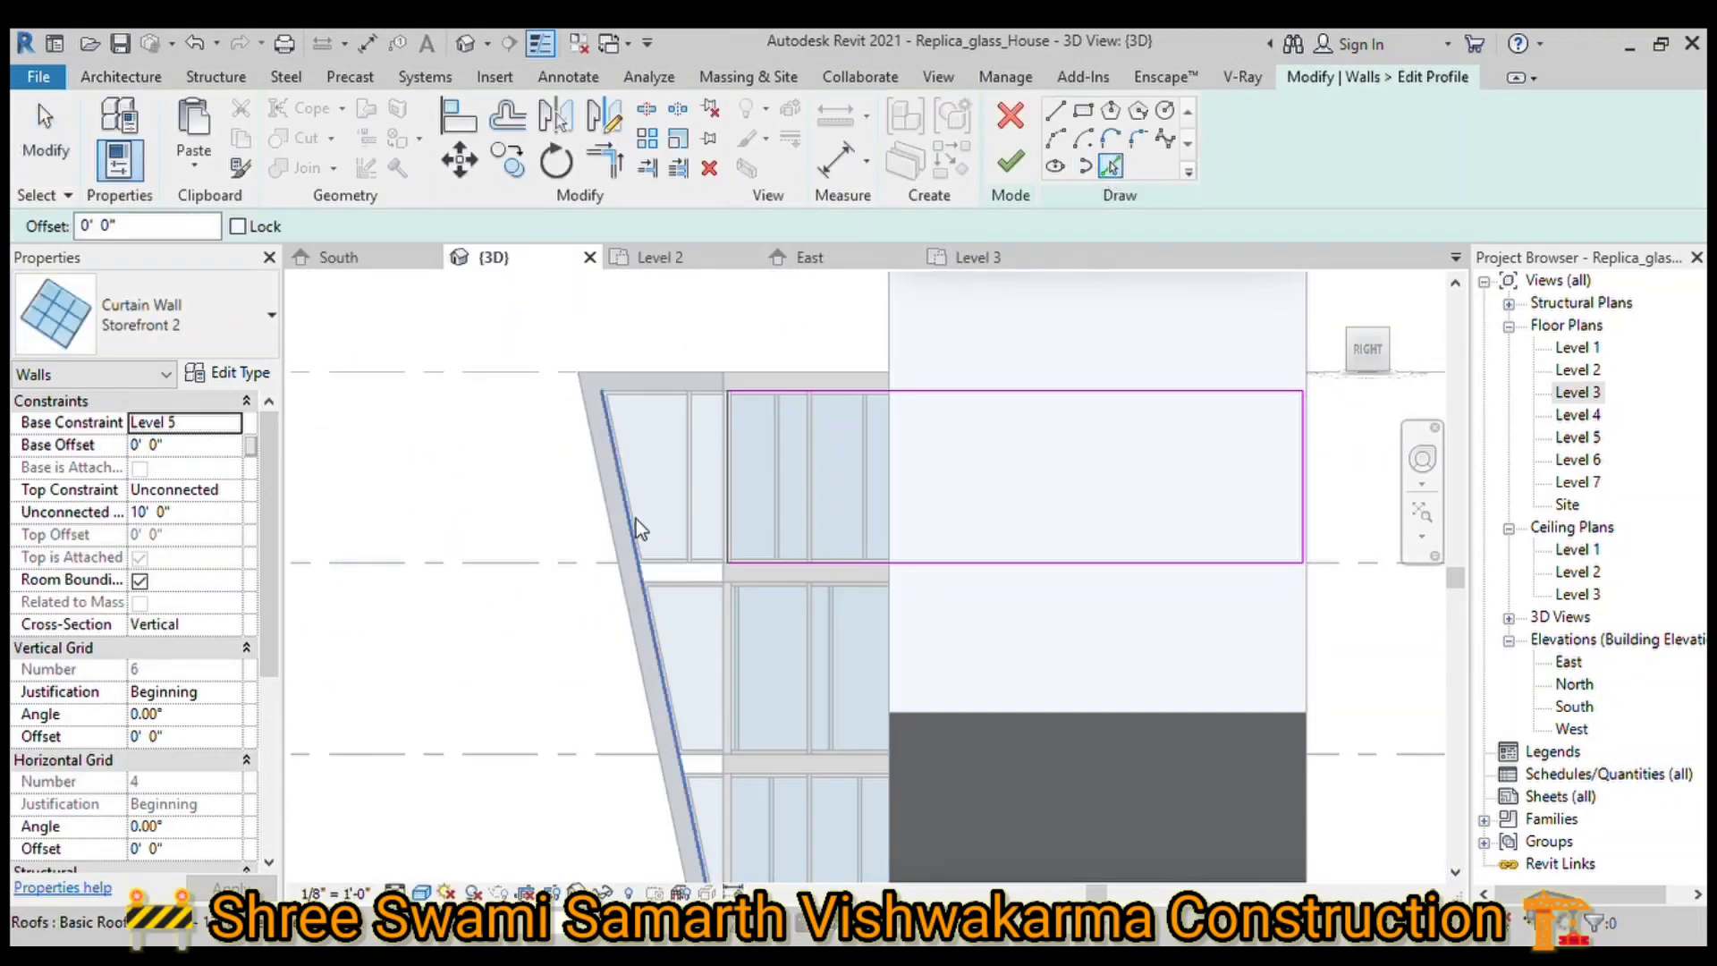
pyautogui.scroll(2, 638, 526)
pyautogui.press('a')
pyautogui.press('l')
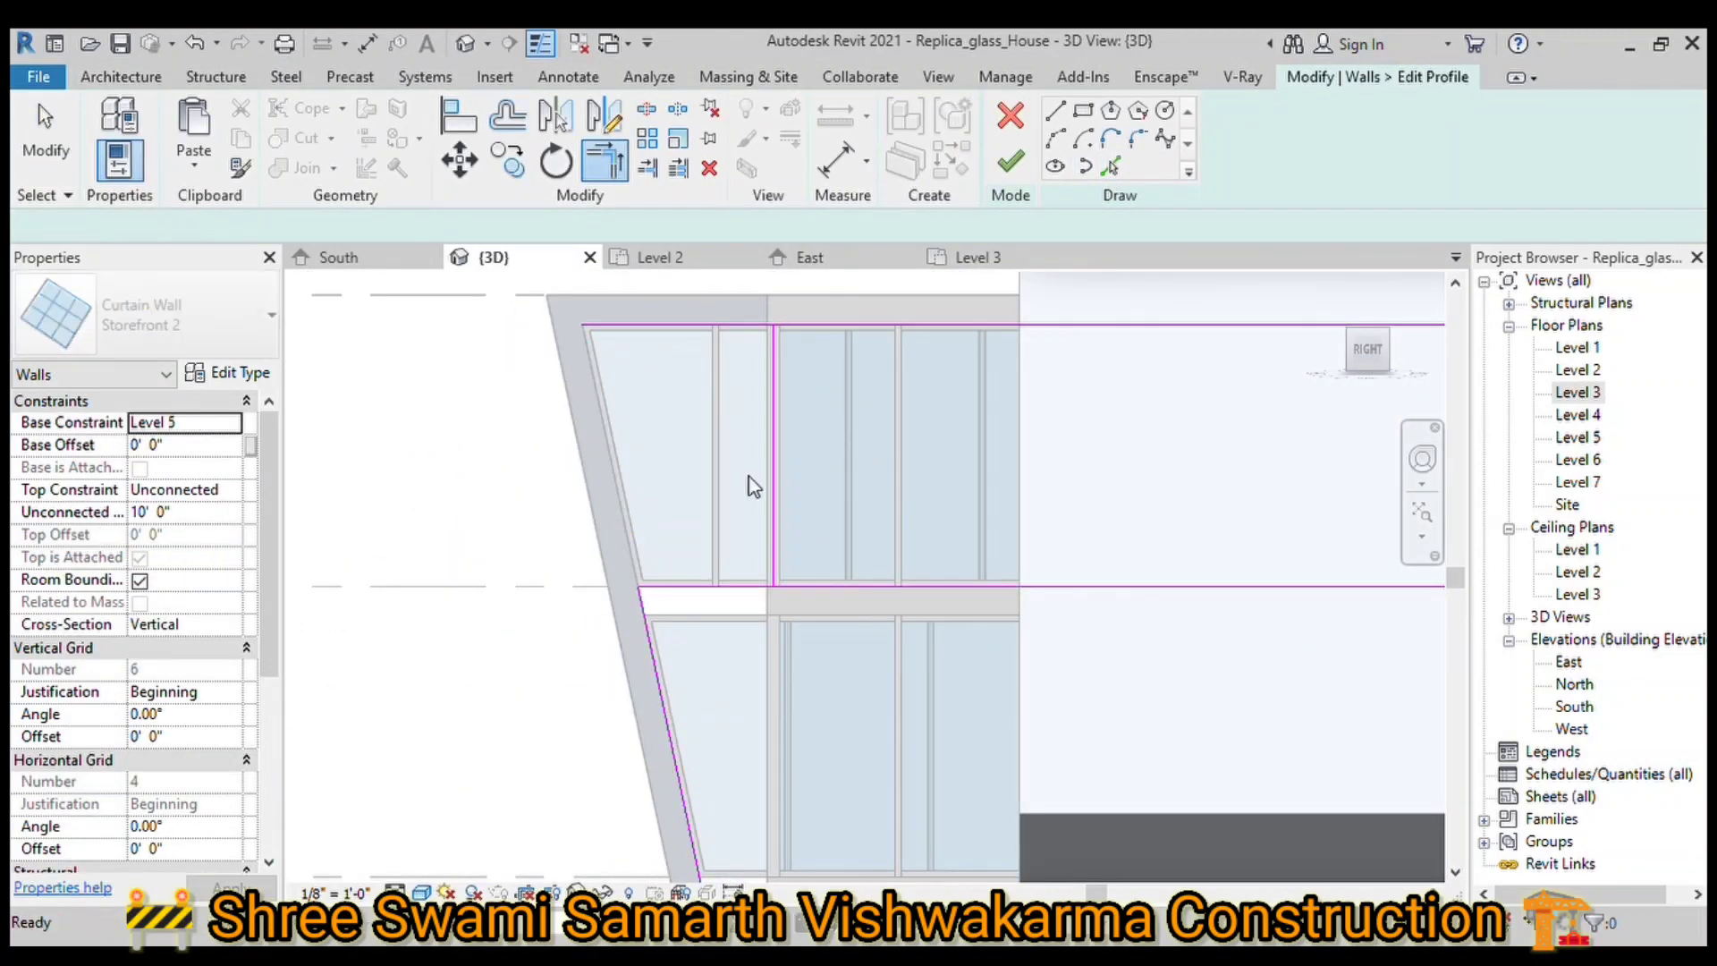
pyautogui.press('Escape')
pyautogui.click(771, 491)
pyautogui.press('Delete')
pyautogui.press('a')
pyautogui.press('l')
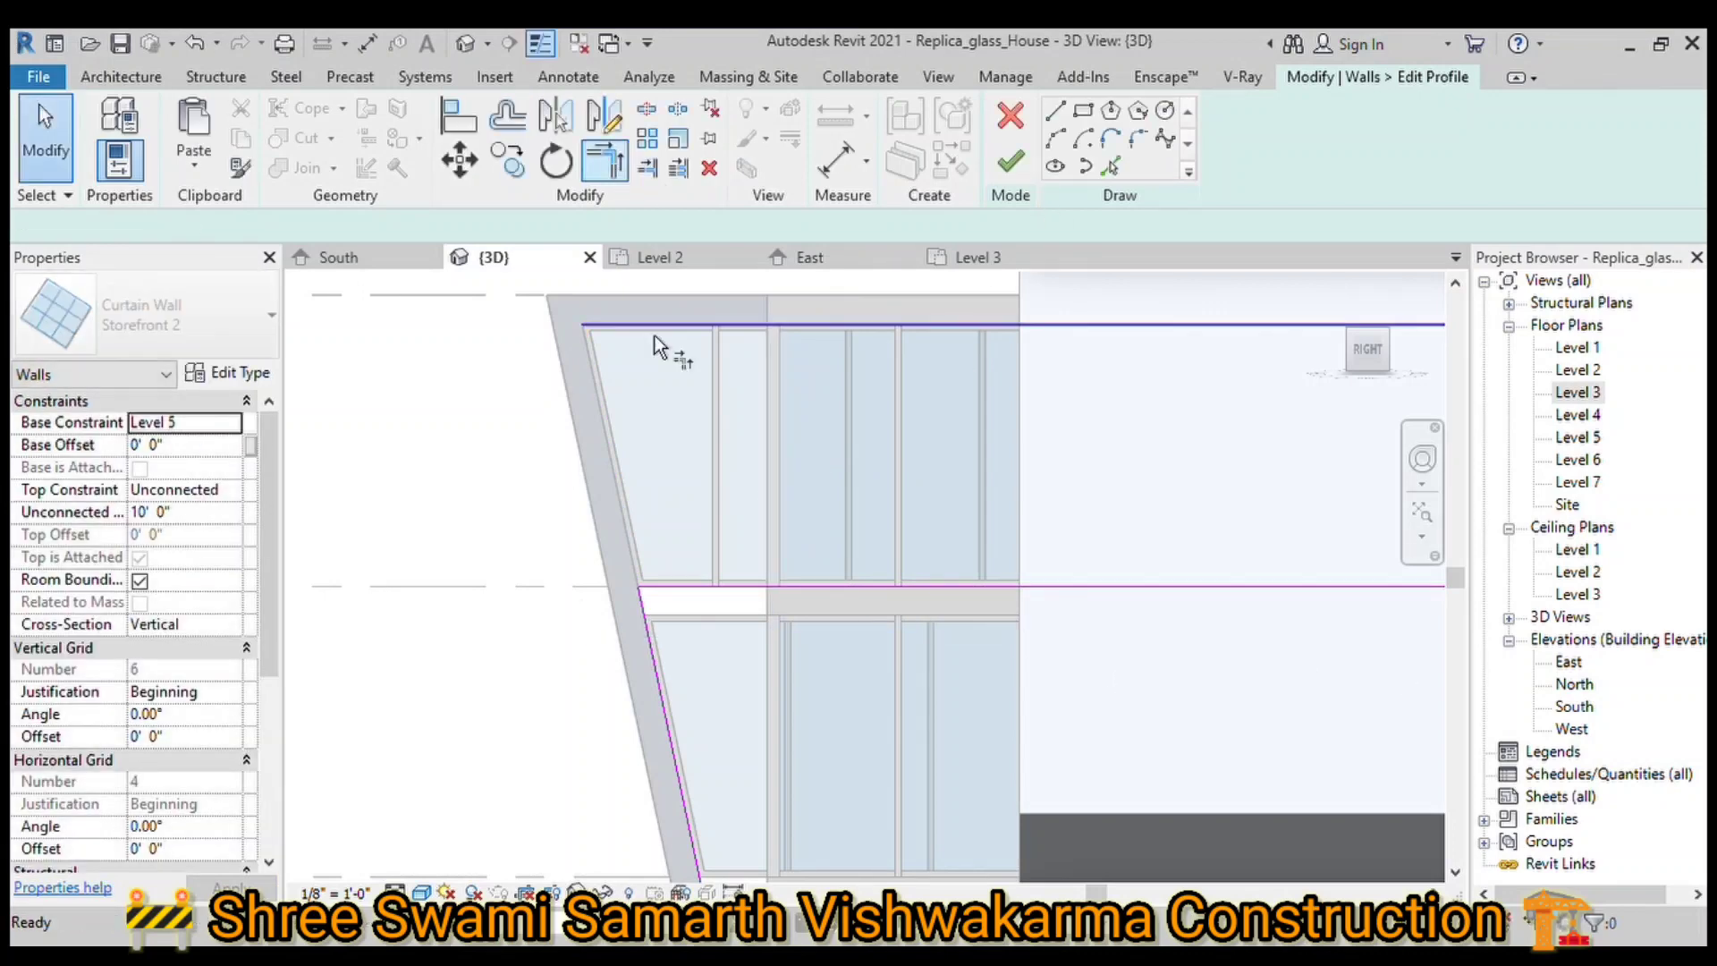
pyautogui.click(1011, 161)
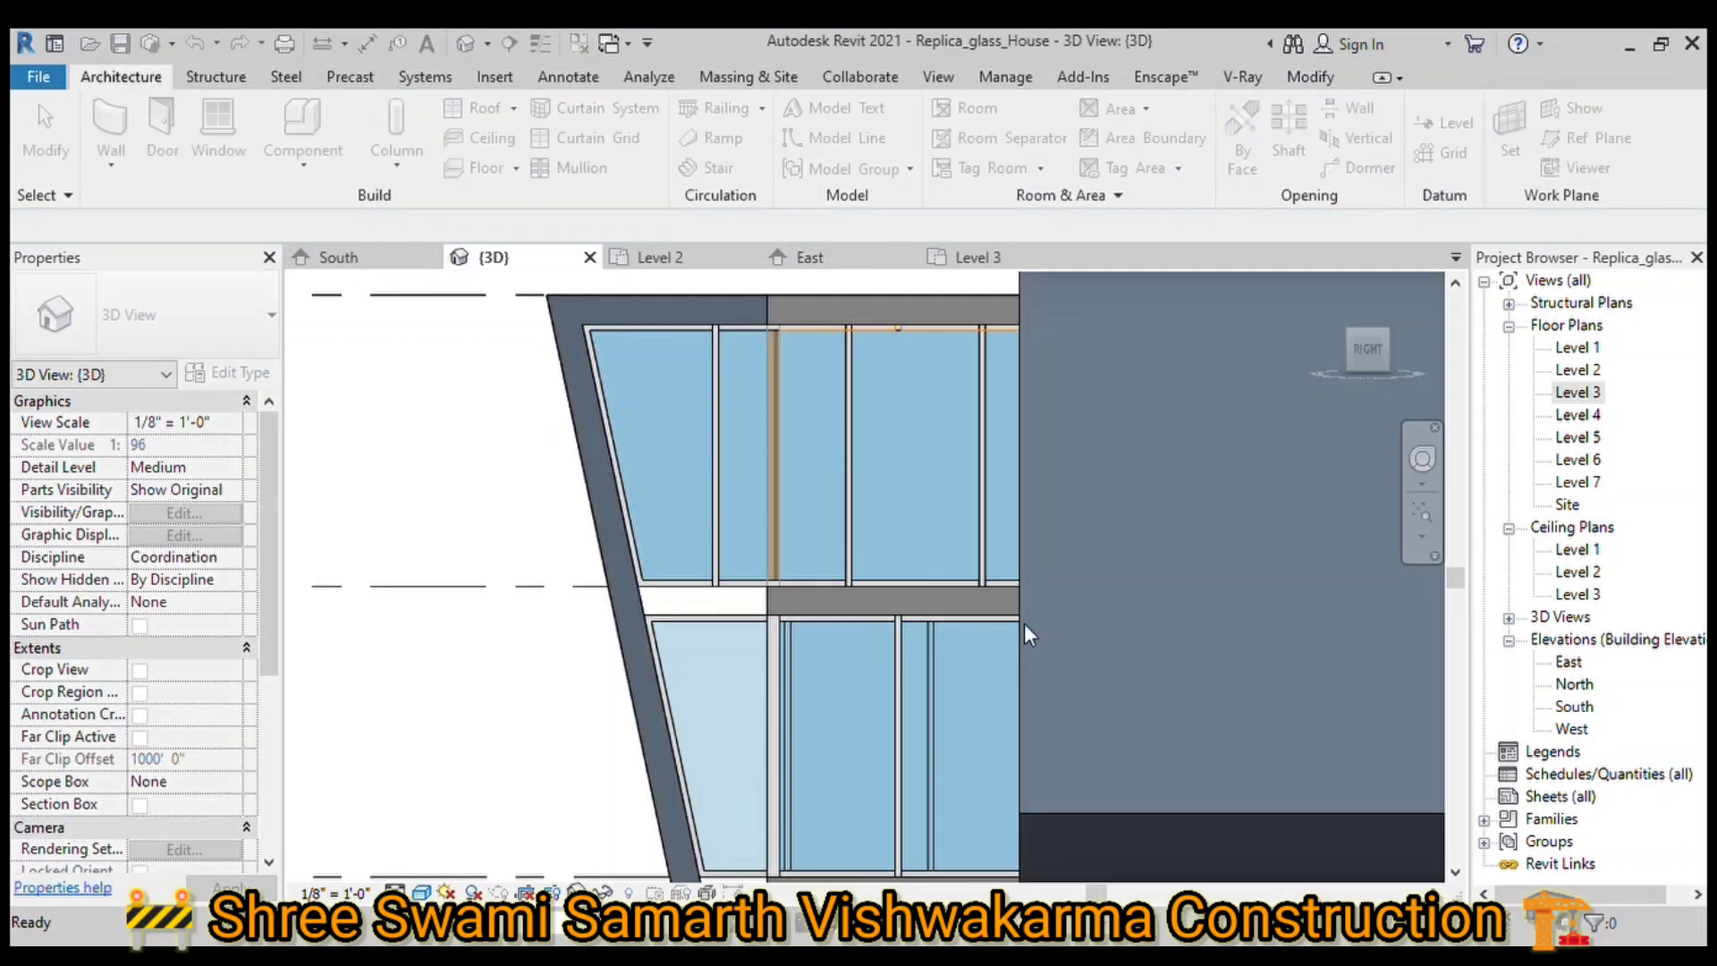
# Step: Trim the Level 4 and Level 3 curtain wall profiles to the slanted roof edge
pyautogui.click(656, 559)
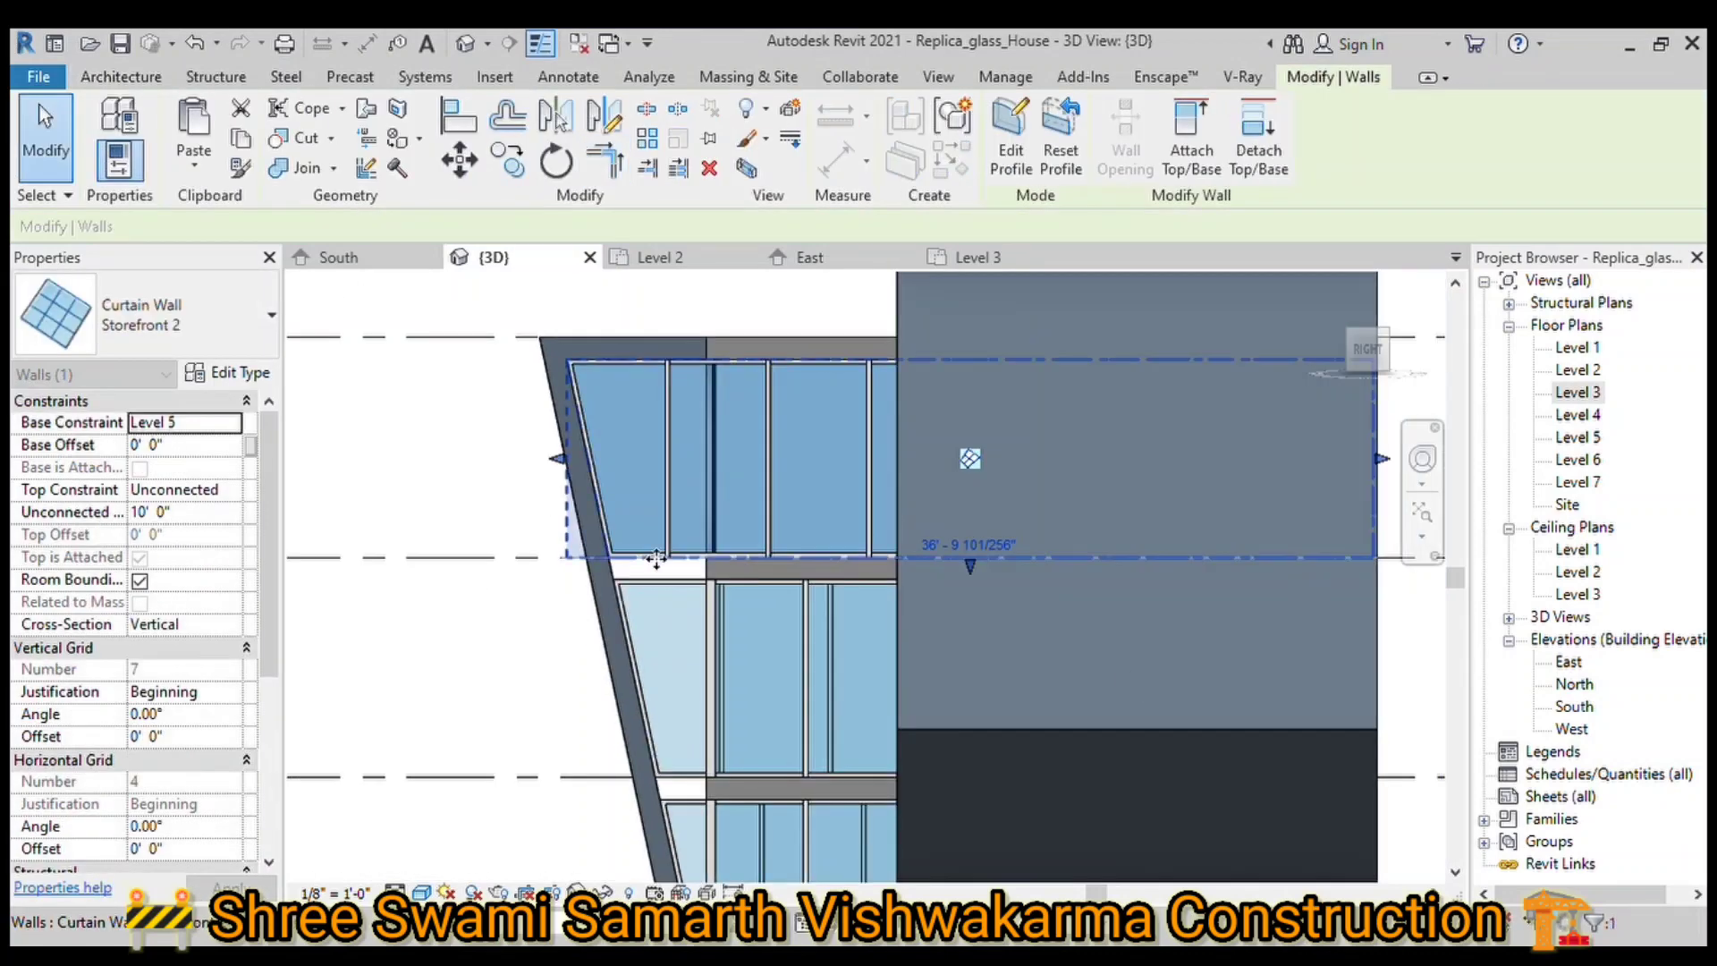
pyautogui.click(720, 703)
pyautogui.click(1011, 143)
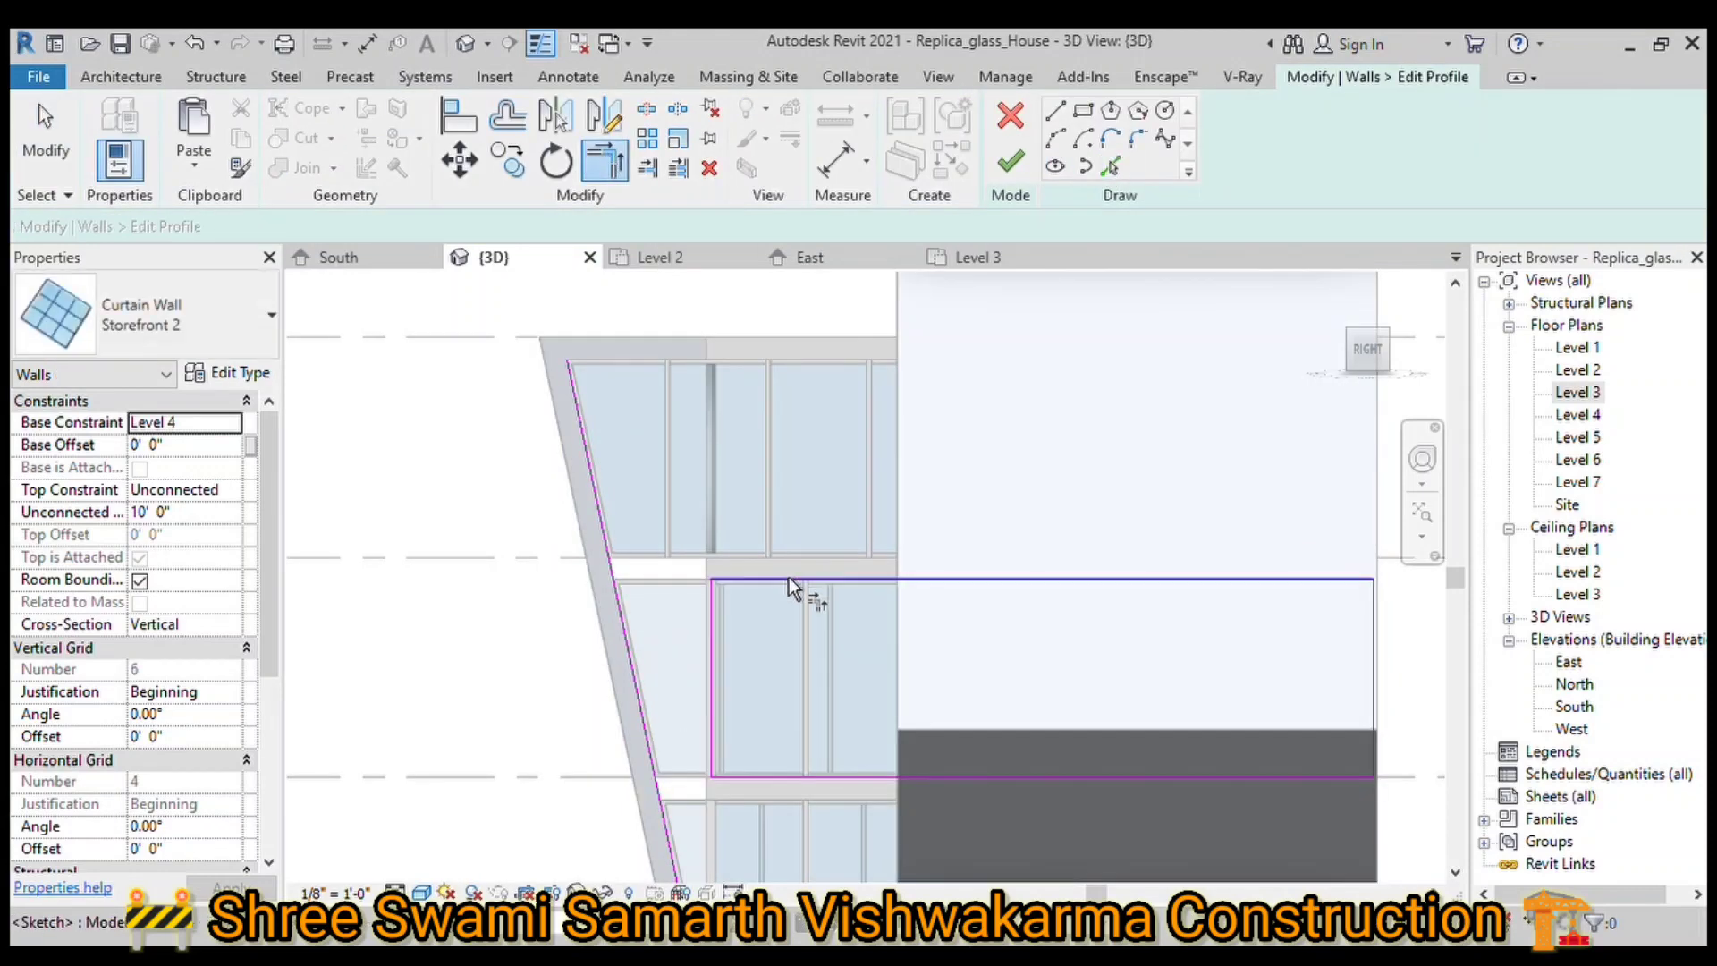
pyautogui.click(1011, 161)
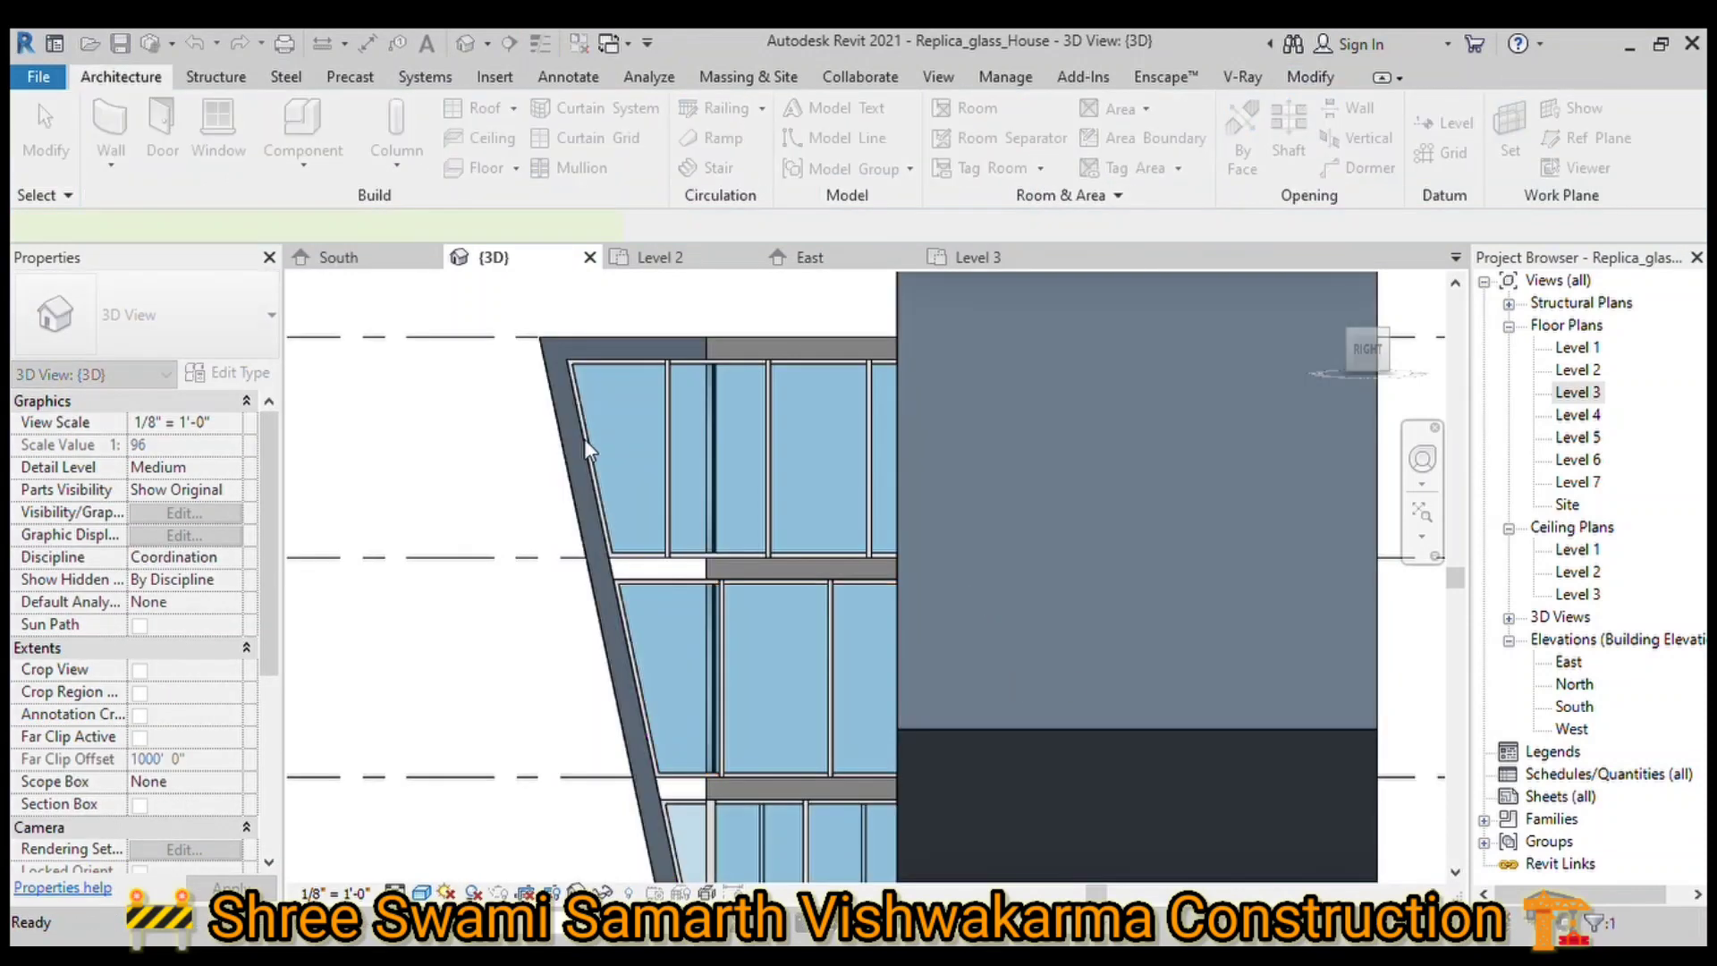
pyautogui.scroll(3, 583, 439)
pyautogui.click(850, 475)
pyautogui.click(1009, 152)
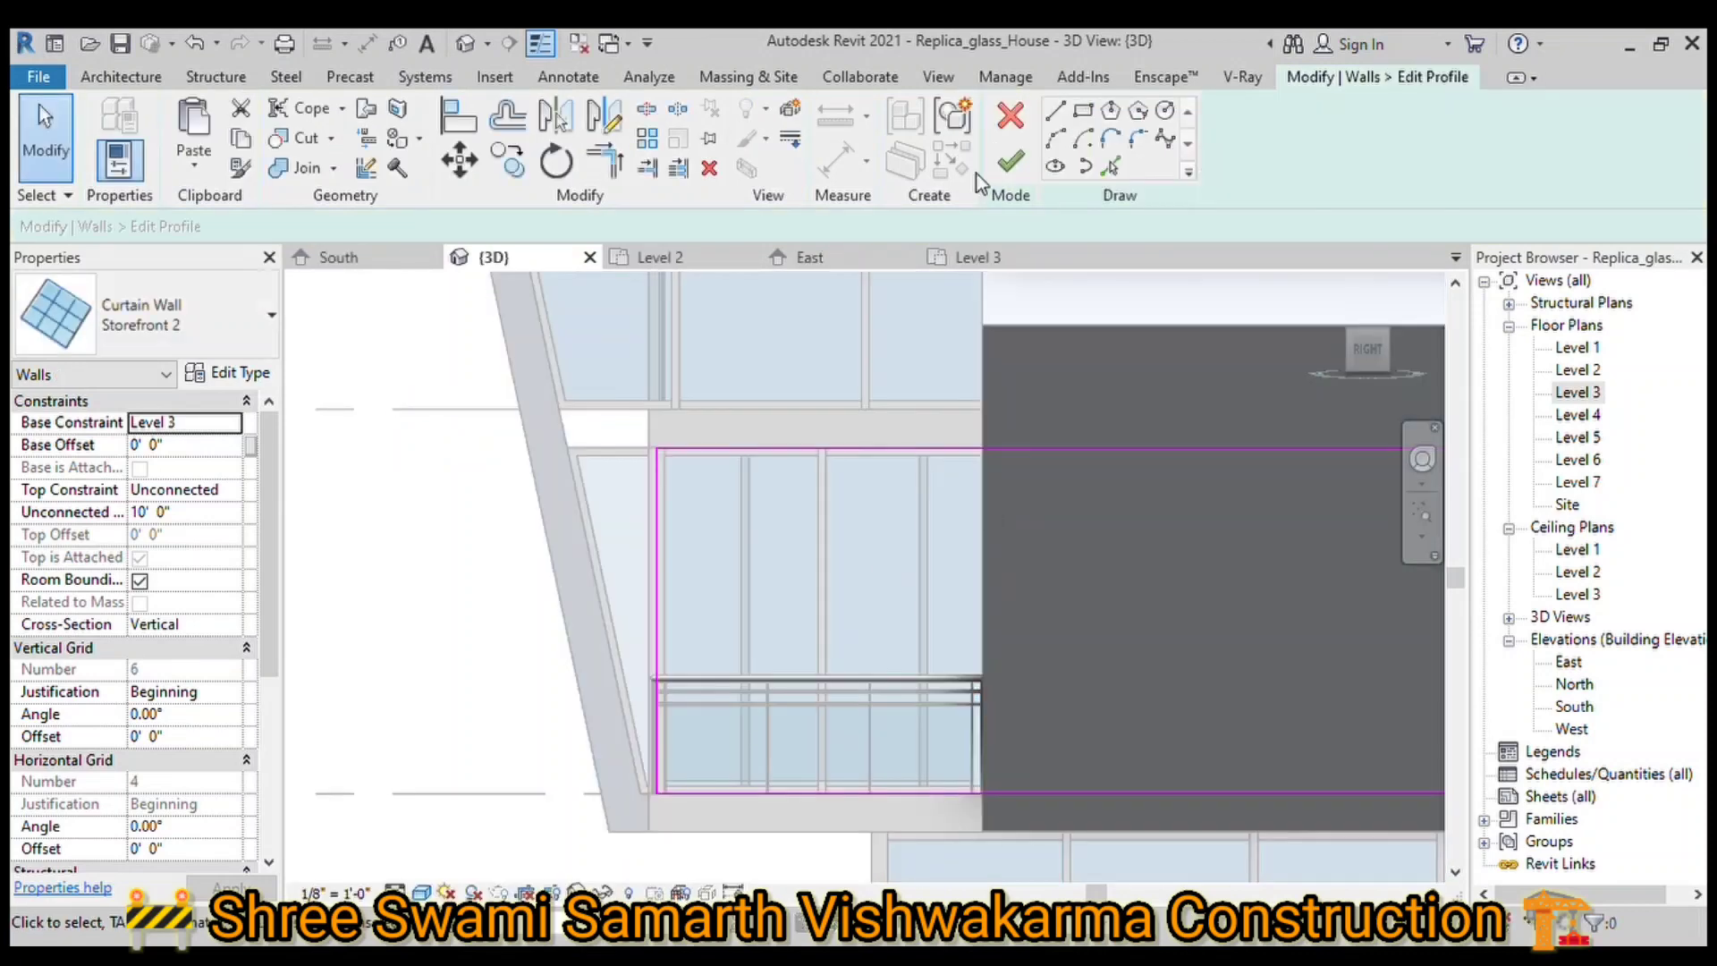
pyautogui.press('t')
pyautogui.press('r')
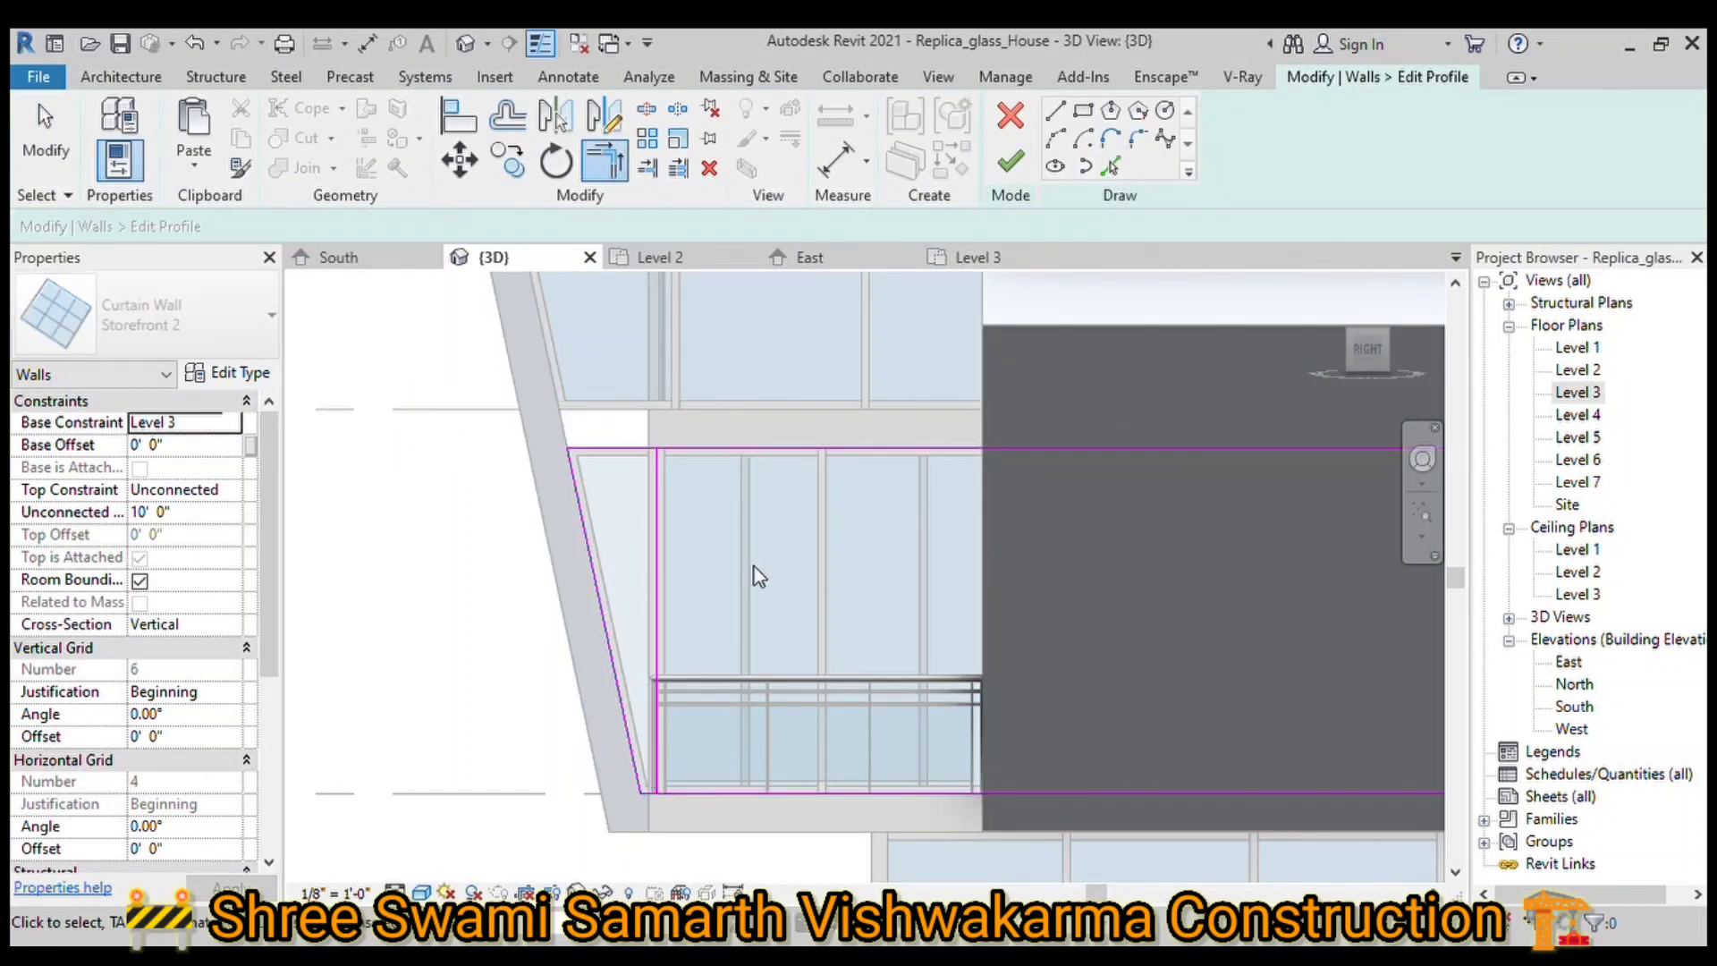
pyautogui.click(1011, 161)
pyautogui.scroll(-5, 1136, 680)
# Step: Select the floor slab behind the glass and open its boundary sketch for editing
pyautogui.scroll(6, 611, 557)
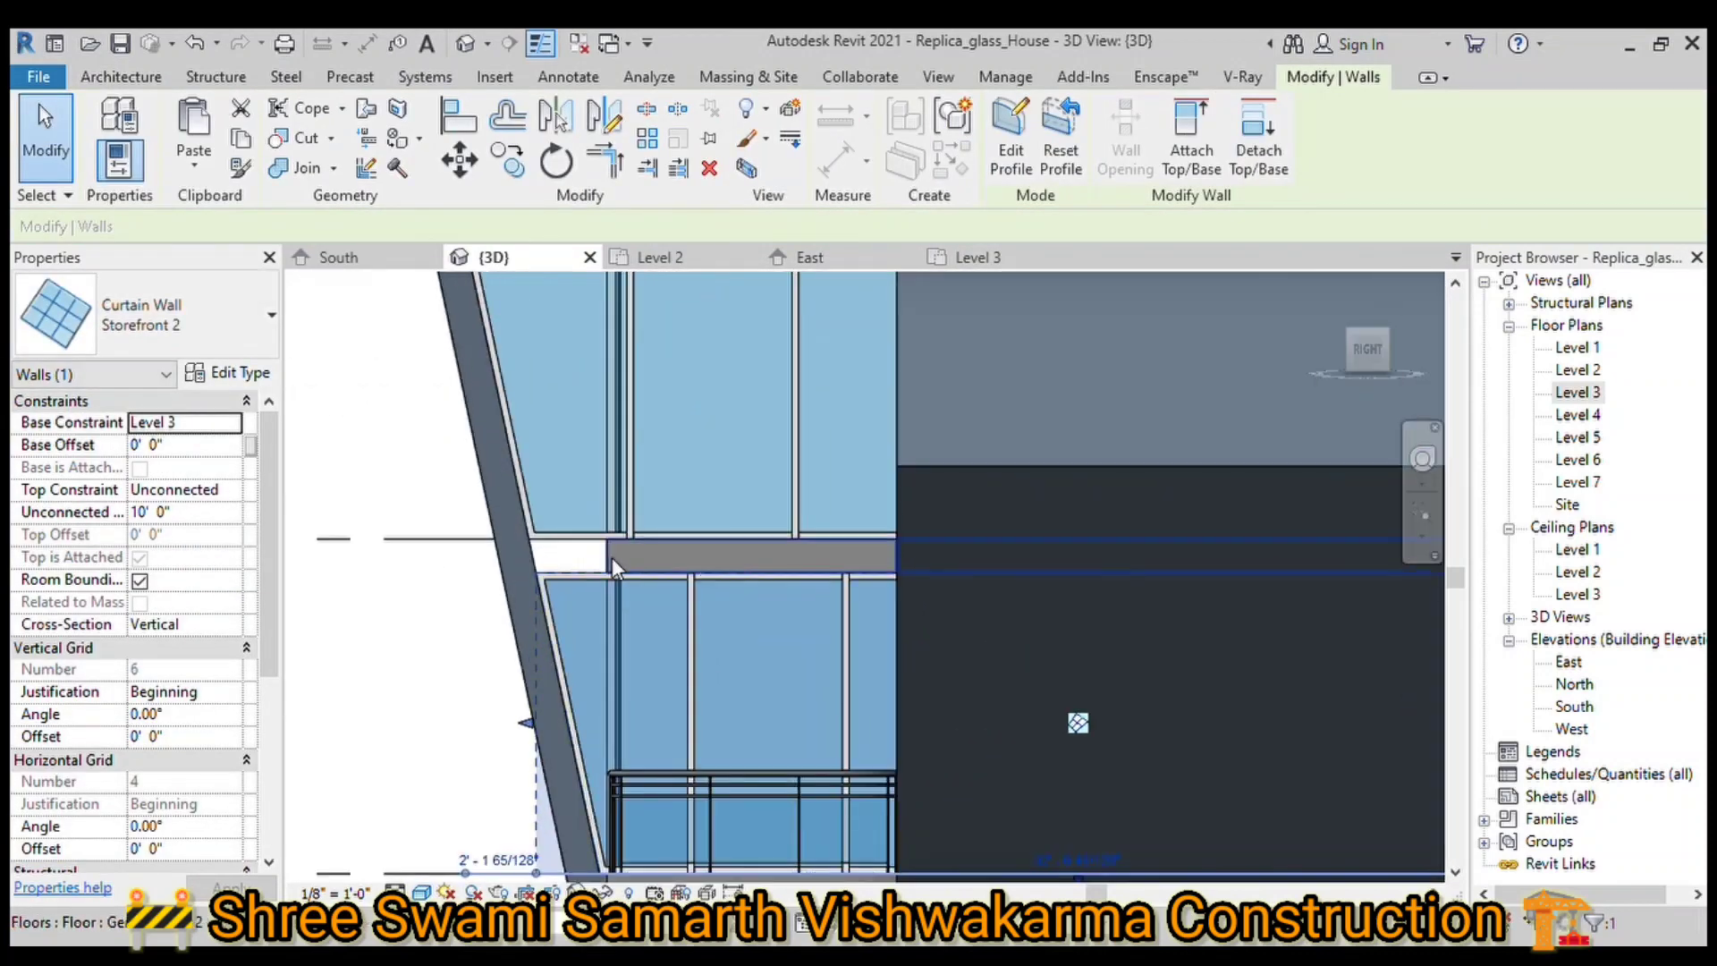
pyautogui.click(612, 557)
pyautogui.click(1011, 152)
pyautogui.scroll(3, 691, 547)
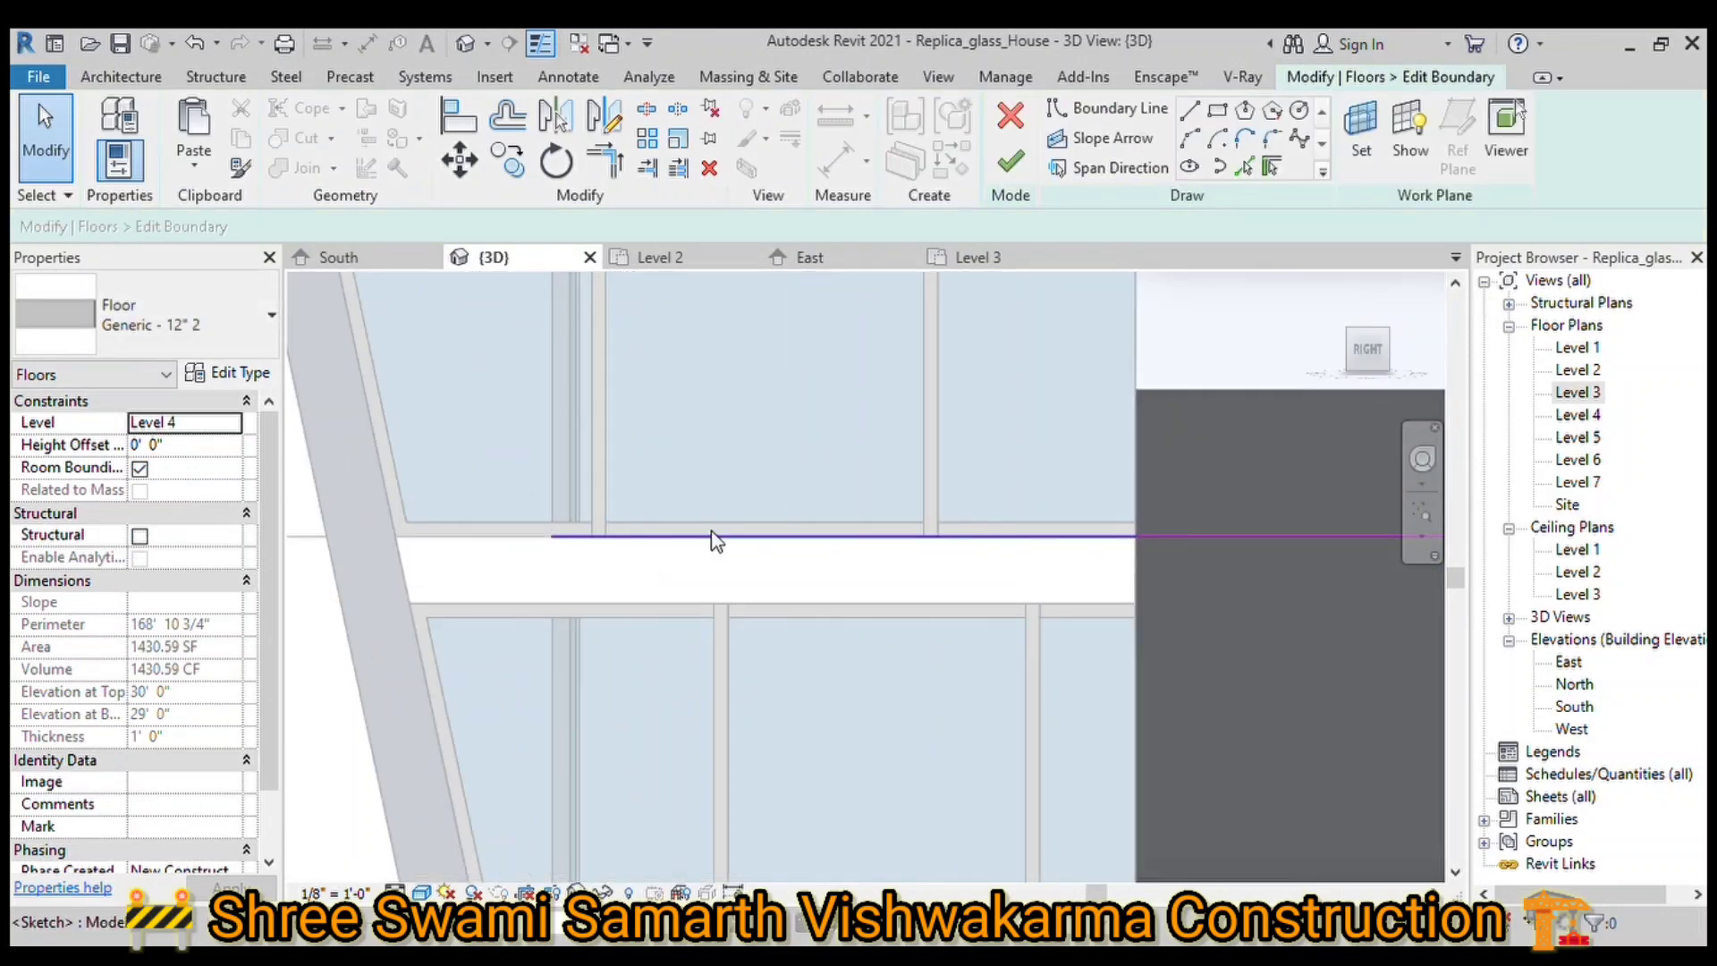
pyautogui.press('a')
pyautogui.press('l')
pyautogui.scroll(2, 545, 548)
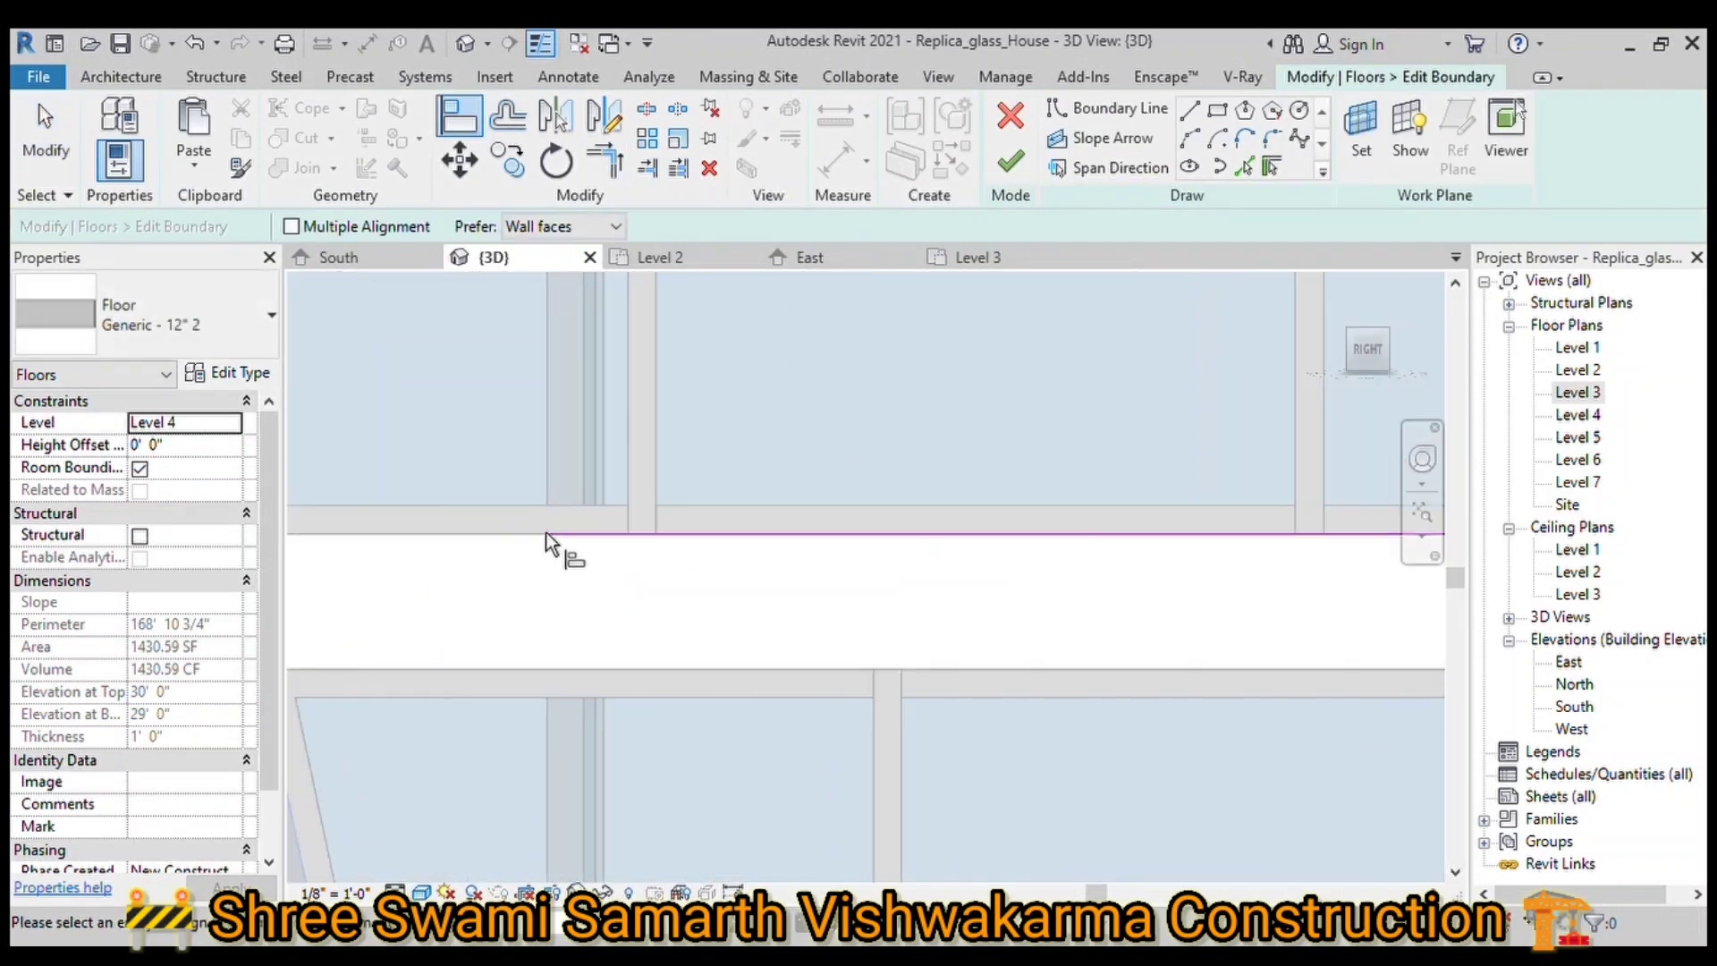
pyautogui.press('Escape')
# Step: Make the slab's boundary edge follow the slanted canopy and finish the sketch
pyautogui.click(592, 542)
pyautogui.scroll(-2, 494, 443)
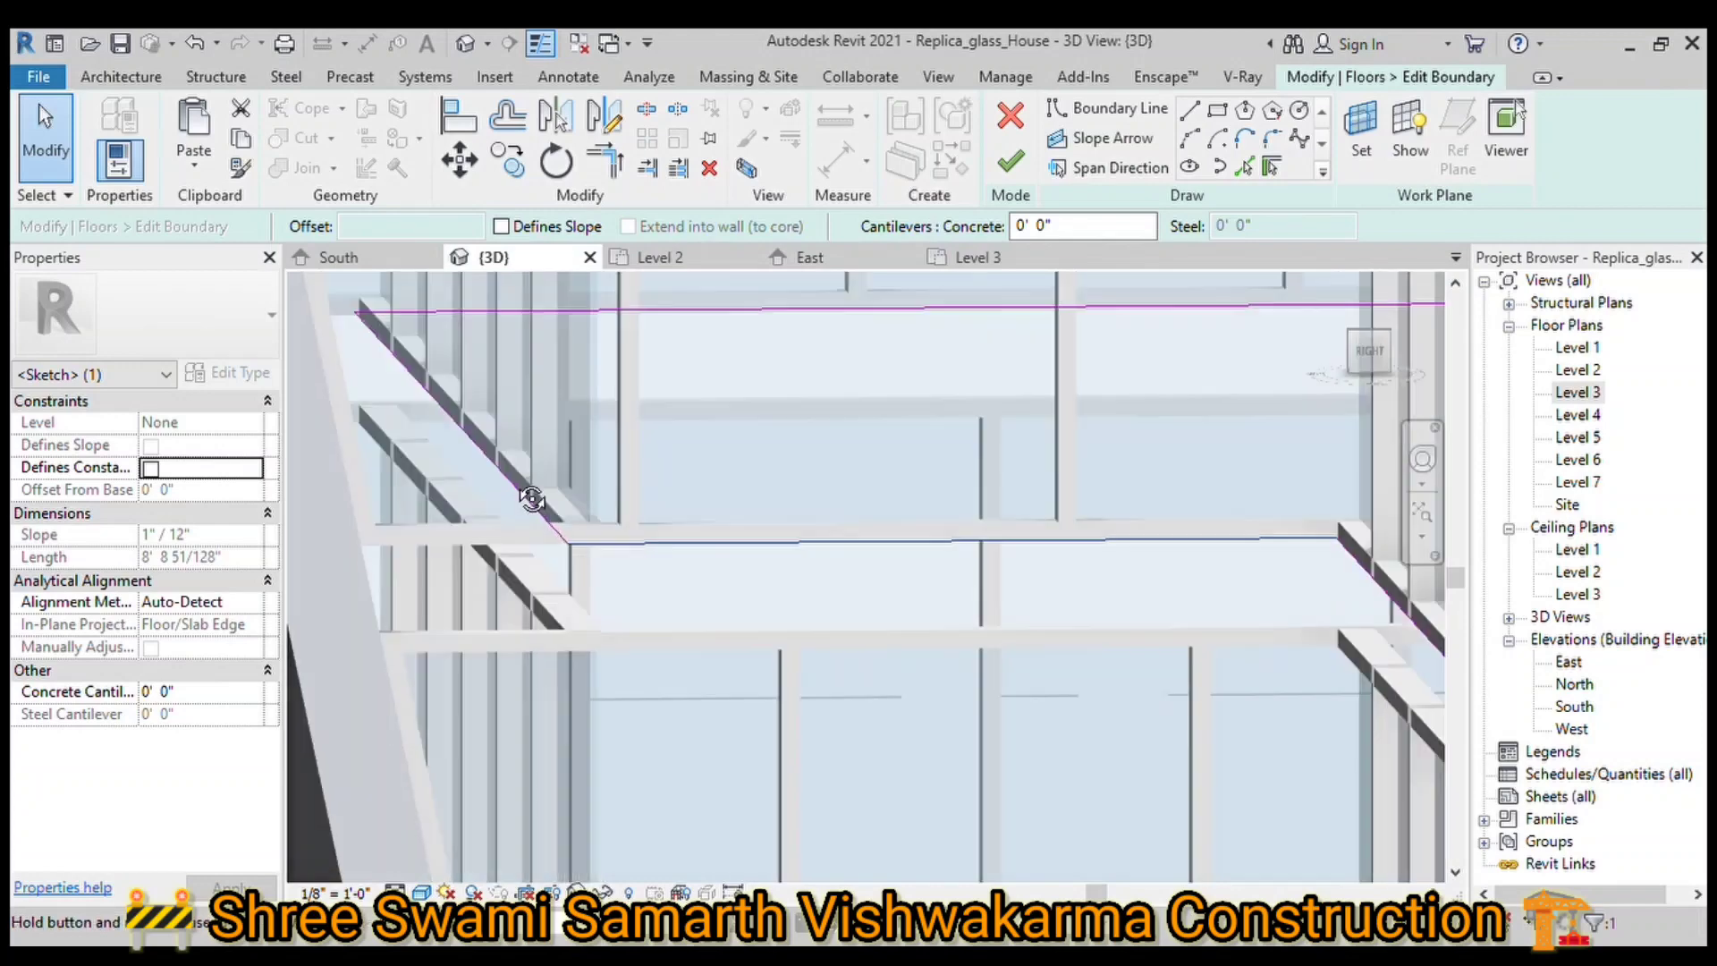
pyautogui.moveTo(1135, 536)
pyautogui.keyDown('shift'); pyautogui.mouseDown(button='middle')
pyautogui.moveTo(1035, 598)
pyautogui.moveTo(459, 579)
pyautogui.mouseUp(button='middle'); pyautogui.keyUp('shift')
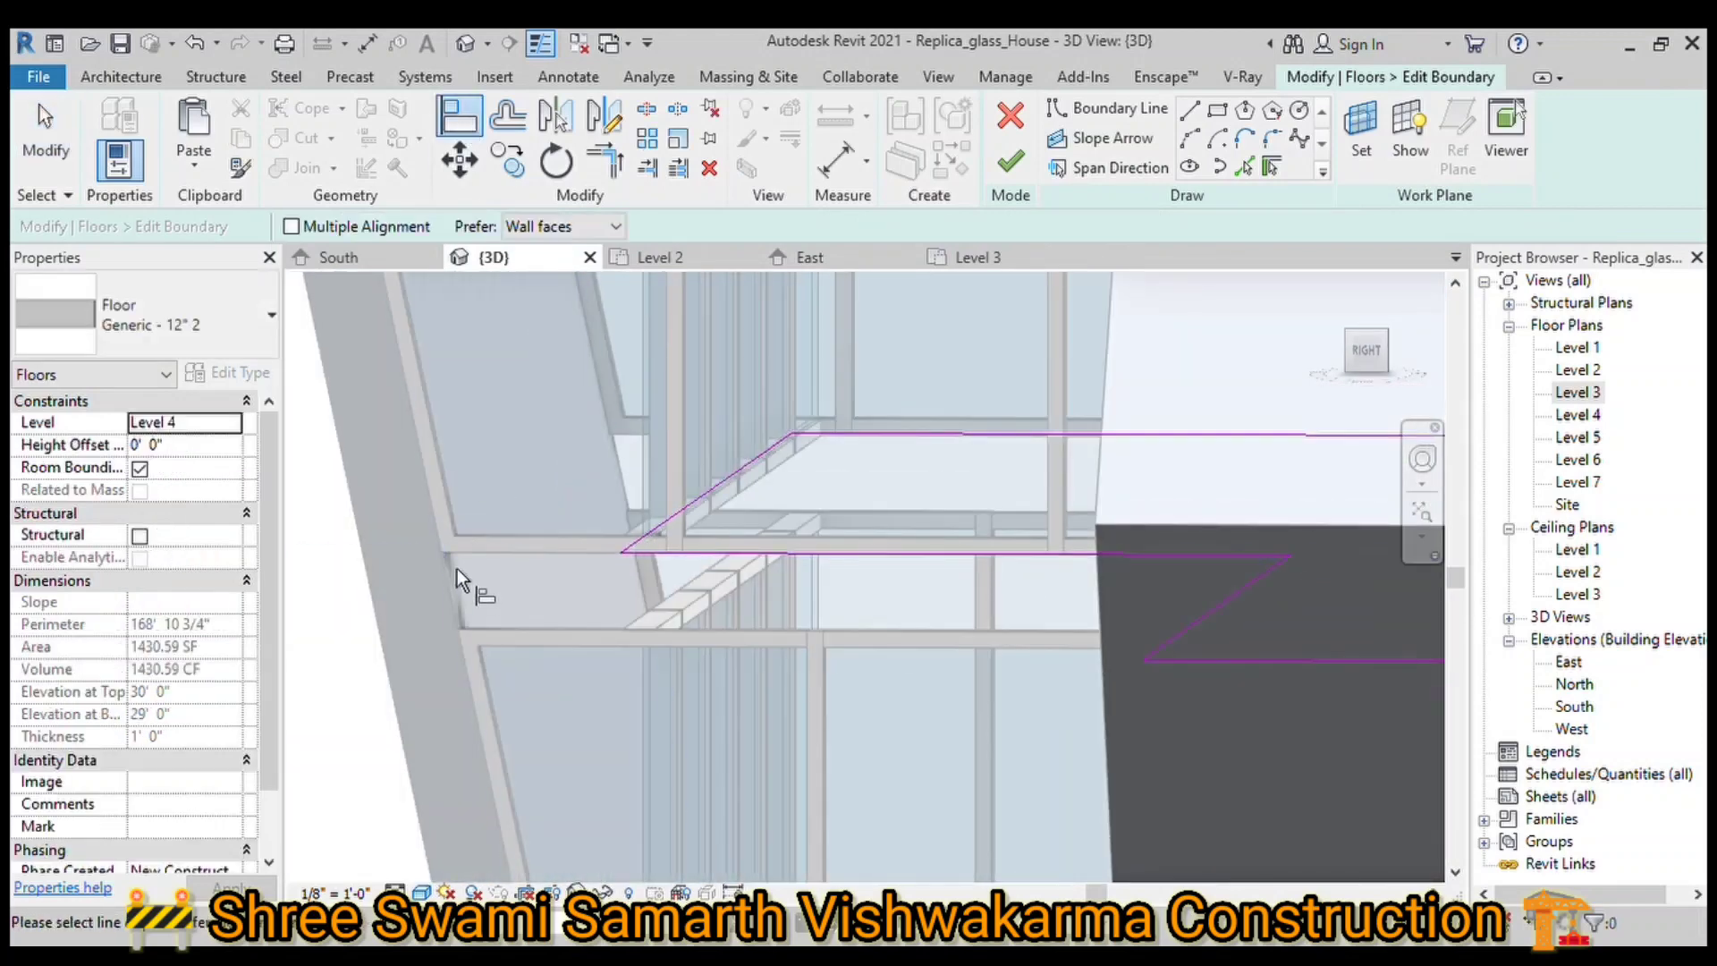
pyautogui.click(464, 514)
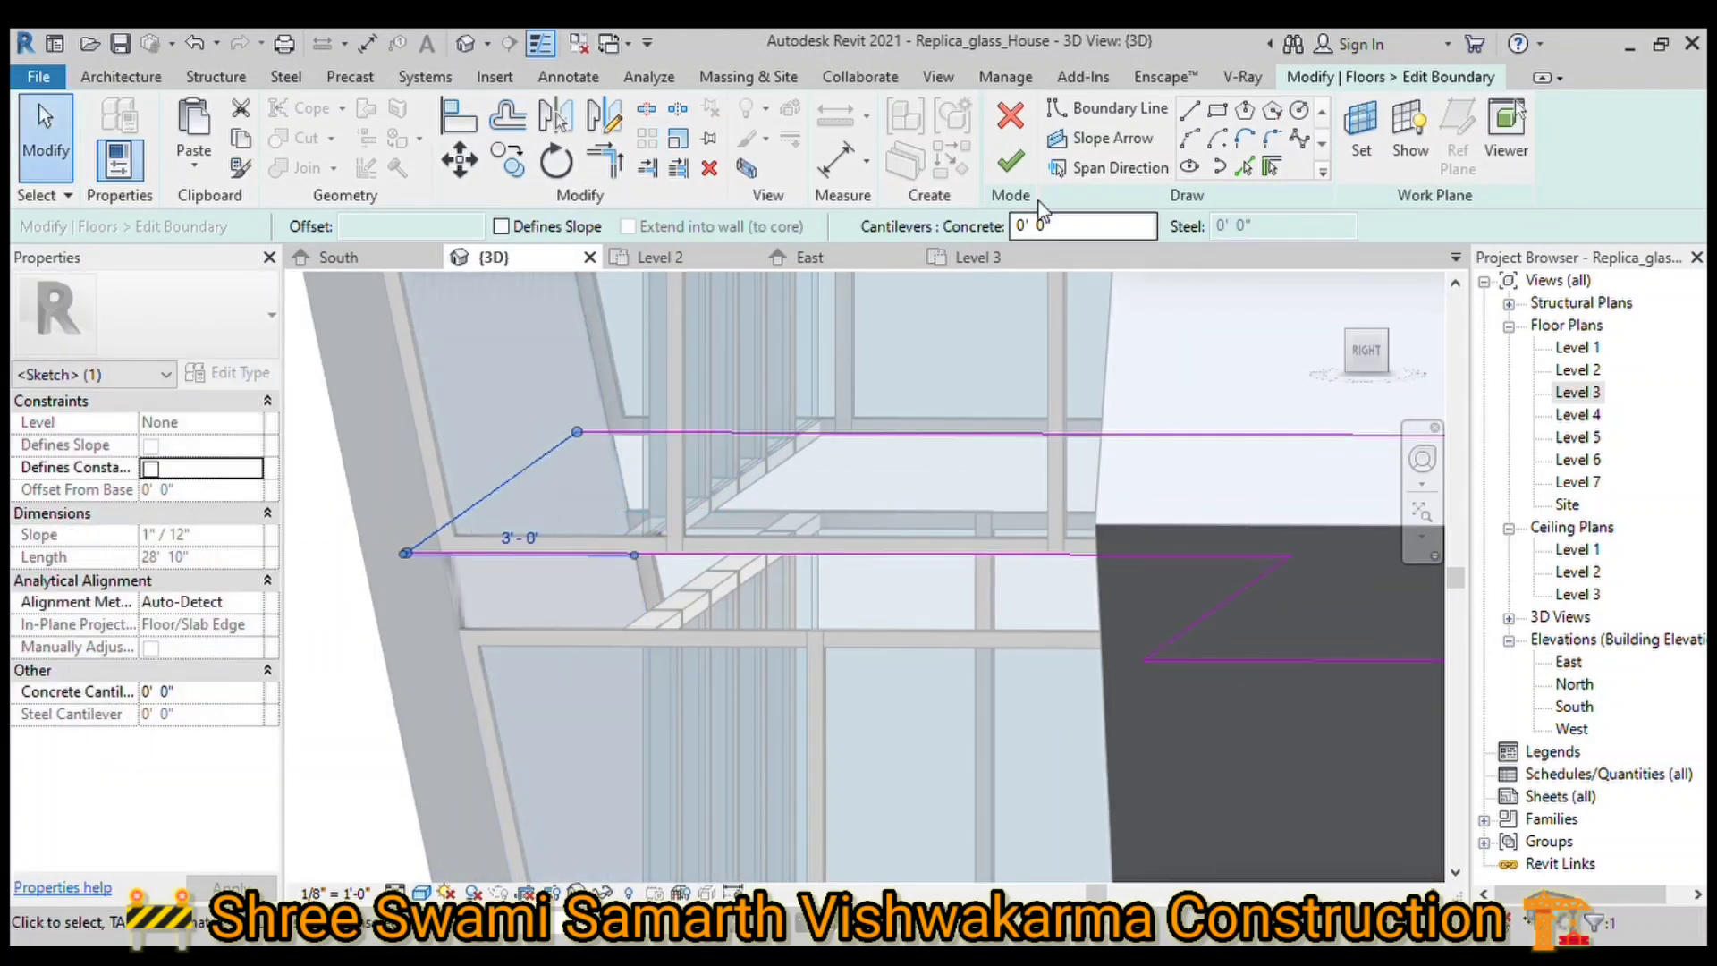
pyautogui.click(1011, 162)
# Step: Inspect the trimmed floor slab edge from an orbited view, then clear the selection
pyautogui.click(778, 590)
pyautogui.keyDown('shift'); pyautogui.moveTo(778, 626); pyautogui.dragTo(487, 613, button='middle'); pyautogui.keyUp('shift')
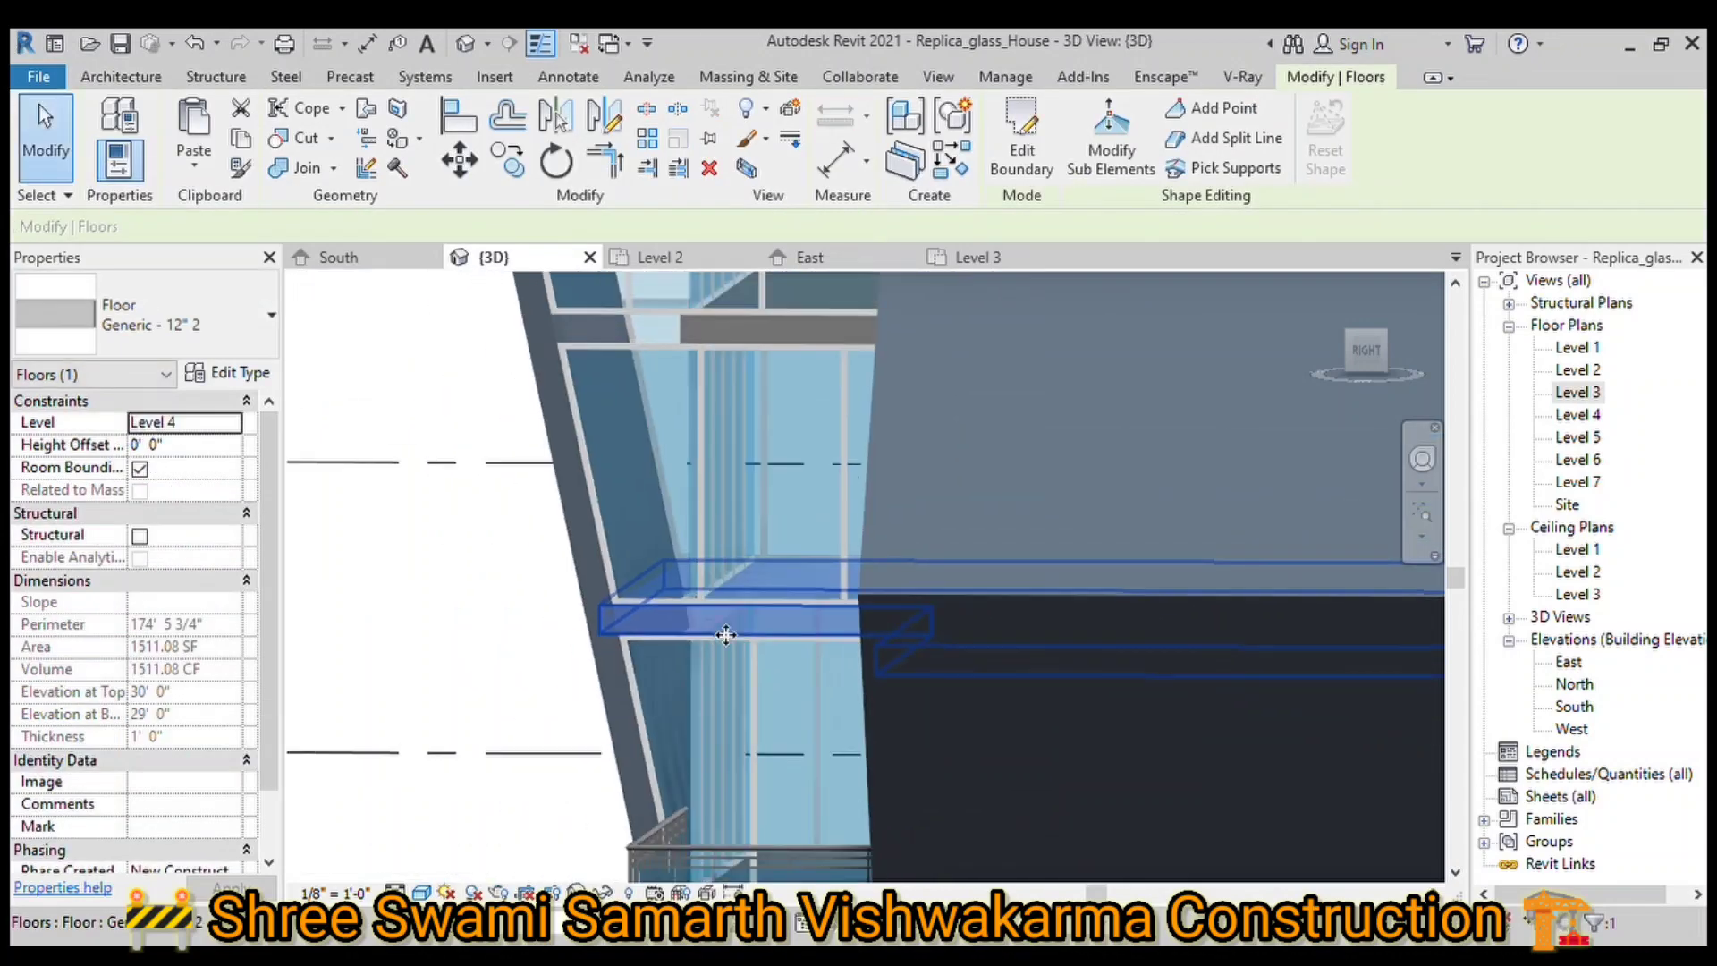
pyautogui.click(488, 613)
pyautogui.click(394, 273)
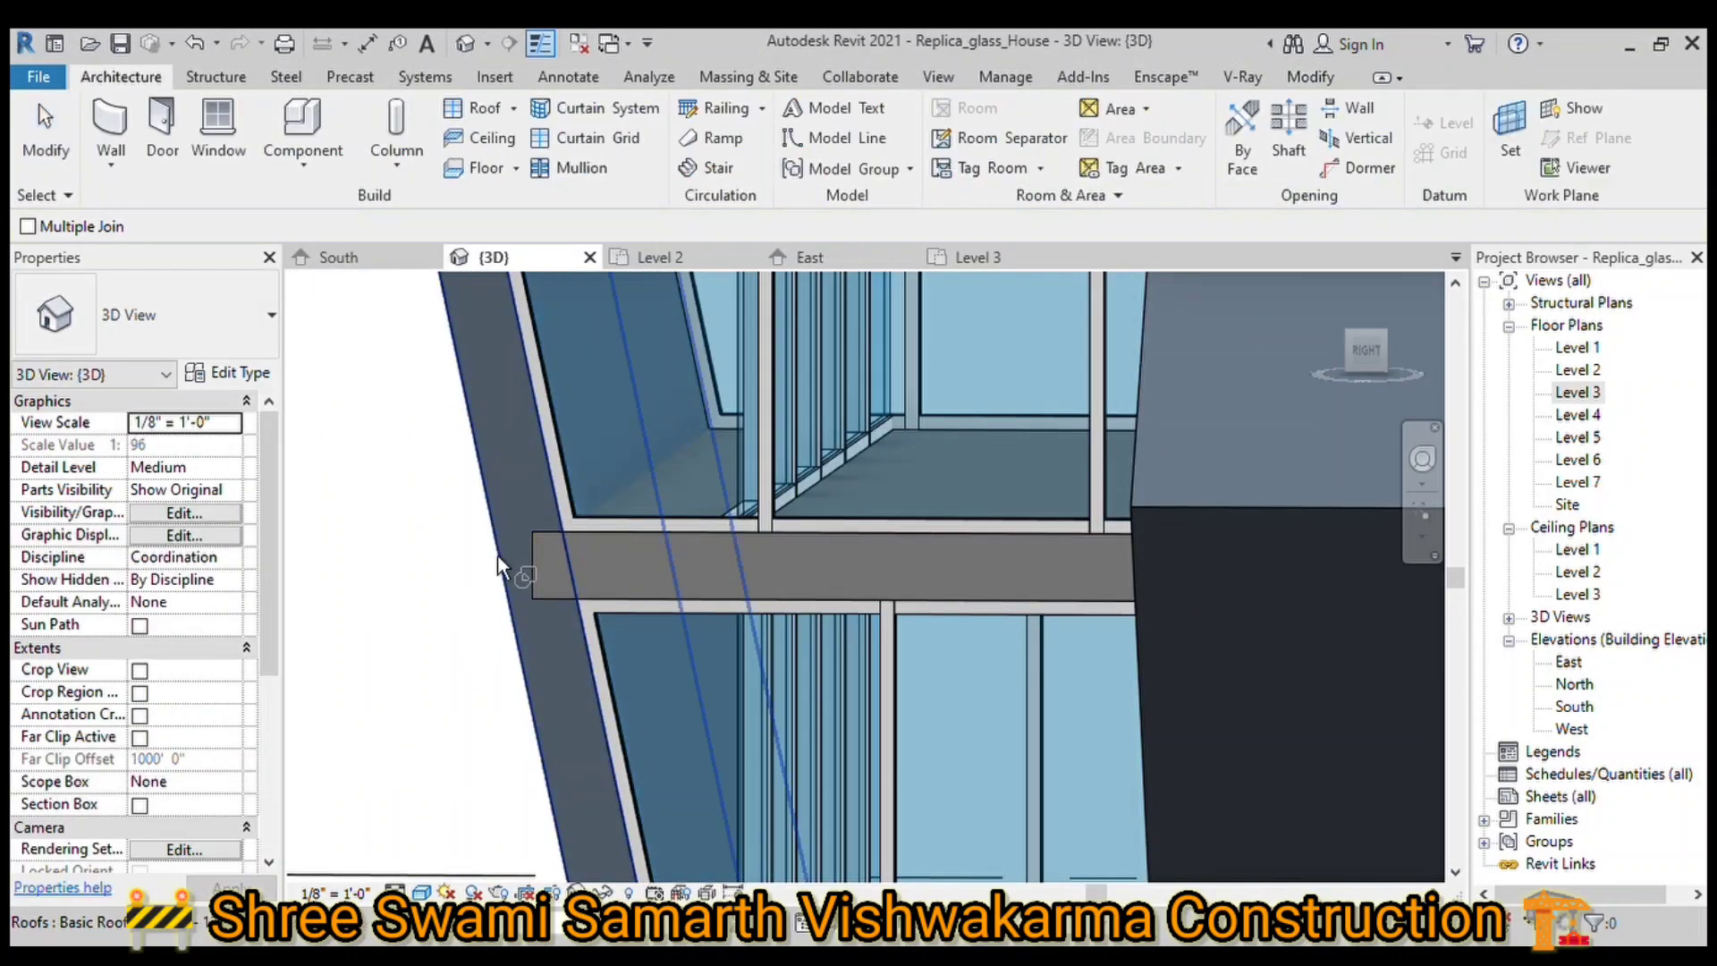
pyautogui.scroll(-3, 445, 600)
pyautogui.scroll(3, 701, 501)
# Step: Reopen and finish the Level 5 floor boundary so it regenerates, then deselect
pyautogui.doubleClick(701, 511)
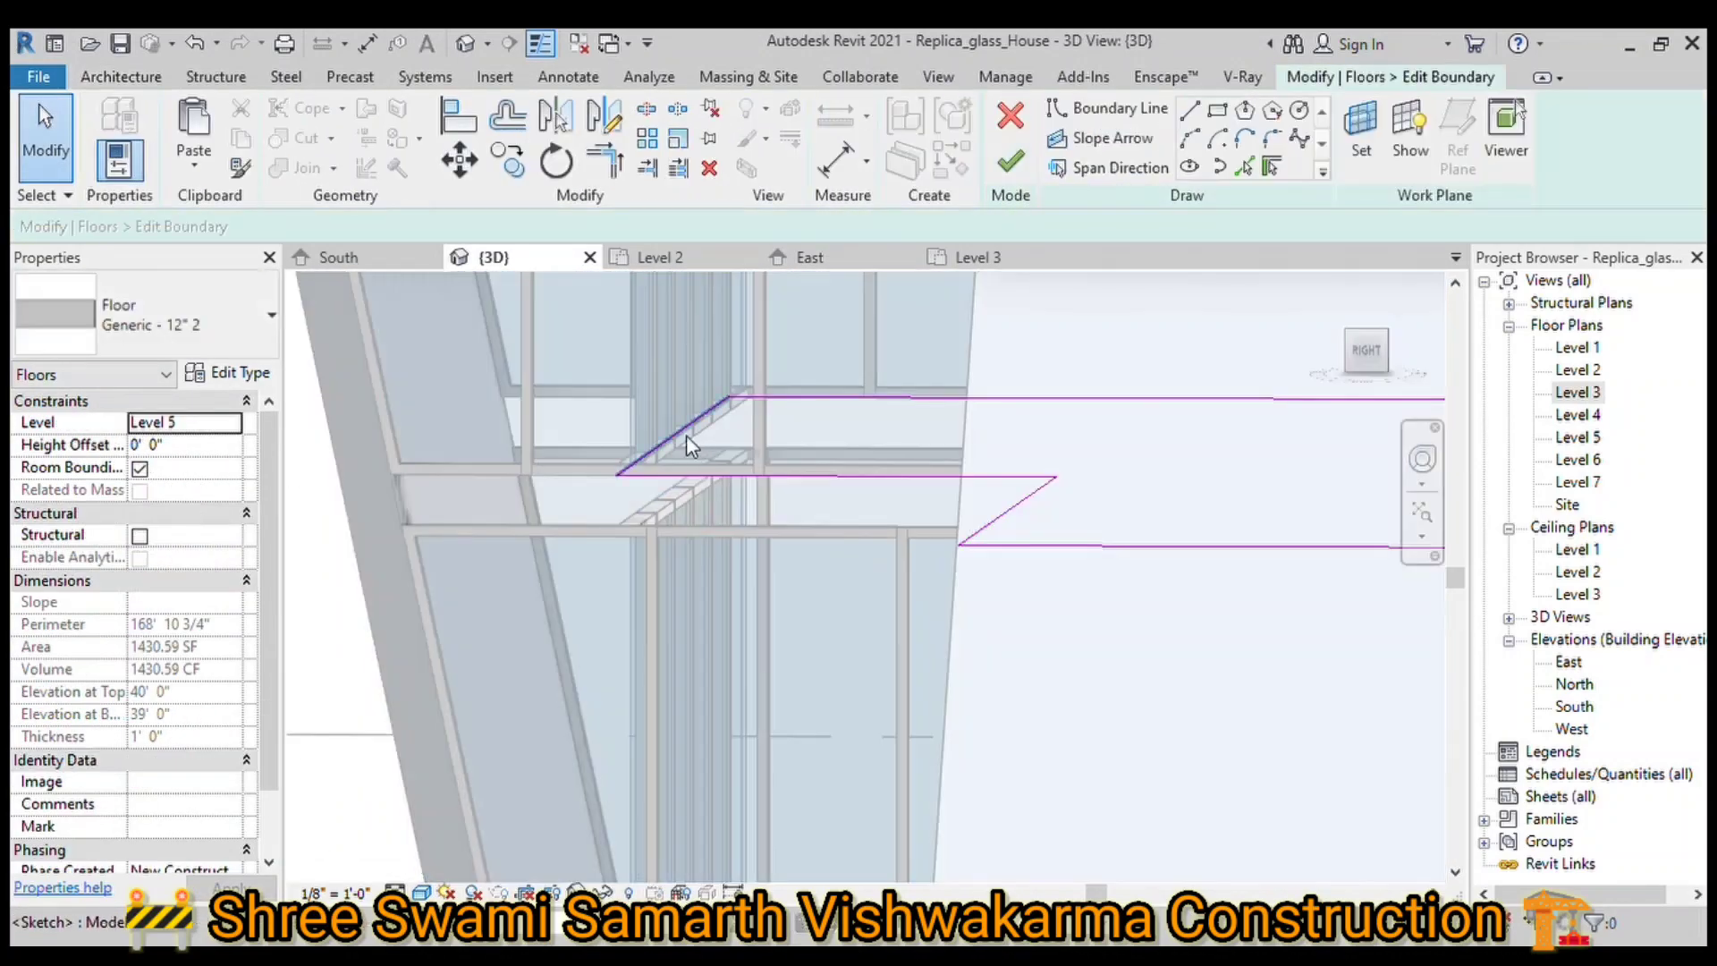
pyautogui.press('Escape')
pyautogui.click(371, 568)
pyautogui.press('Escape')
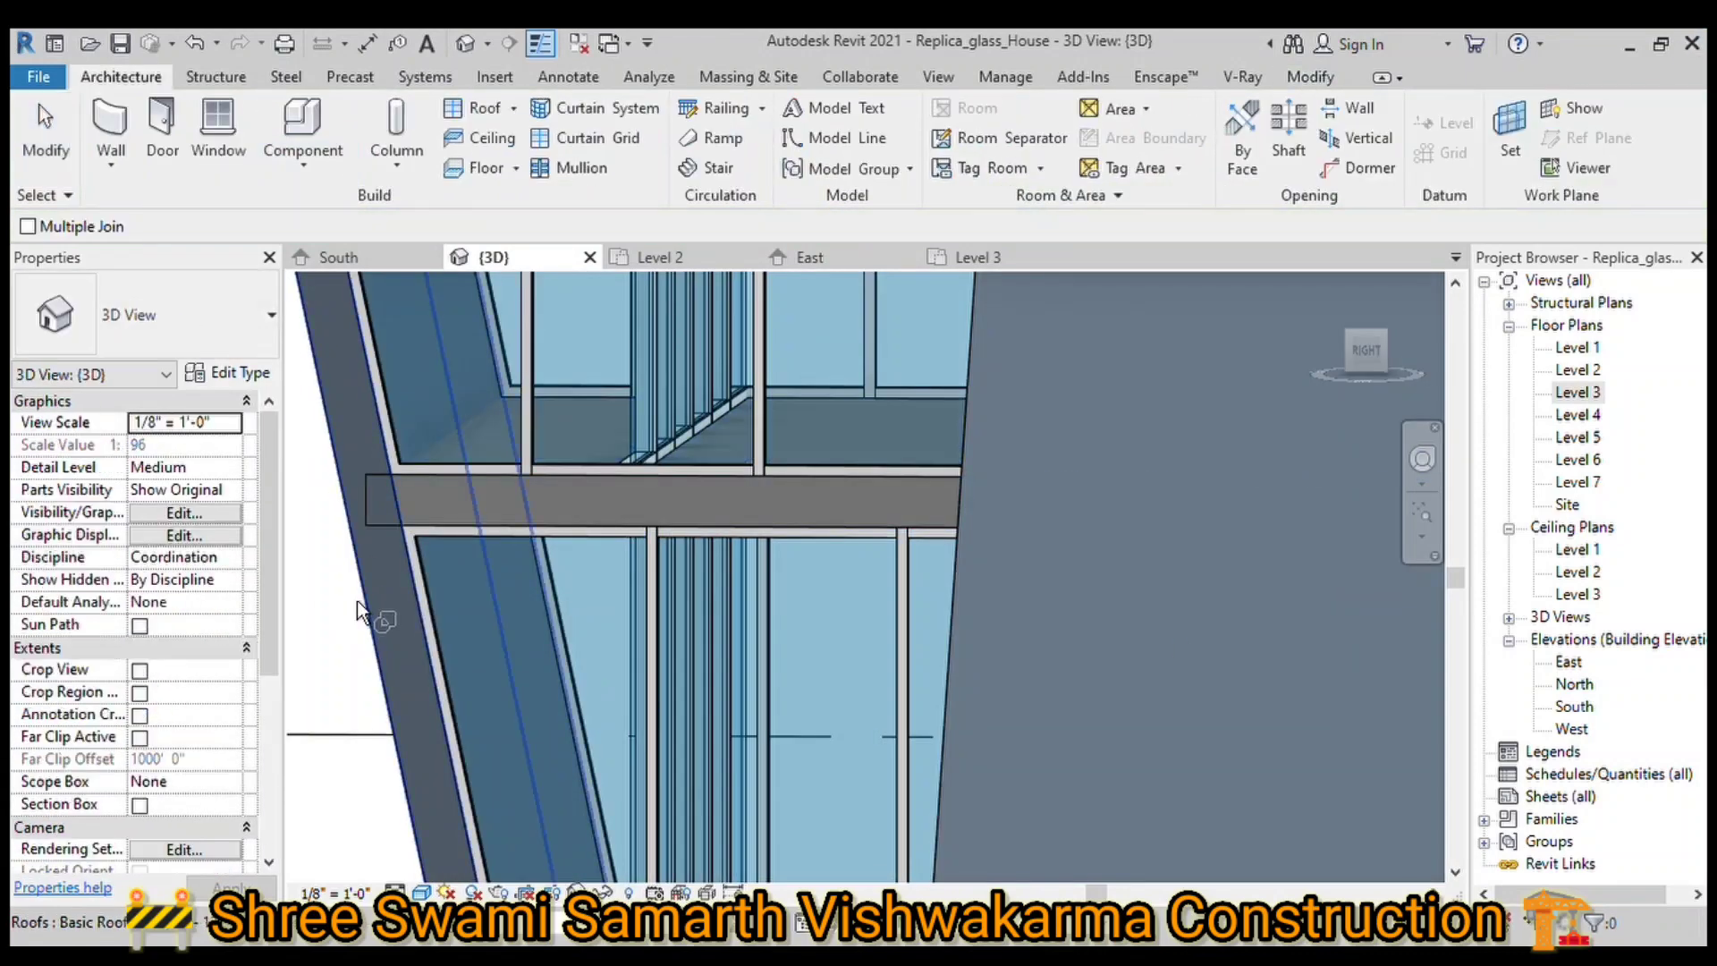
pyautogui.scroll(-3, 518, 428)
pyautogui.scroll(3, 501, 442)
pyautogui.scroll(-5, 501, 442)
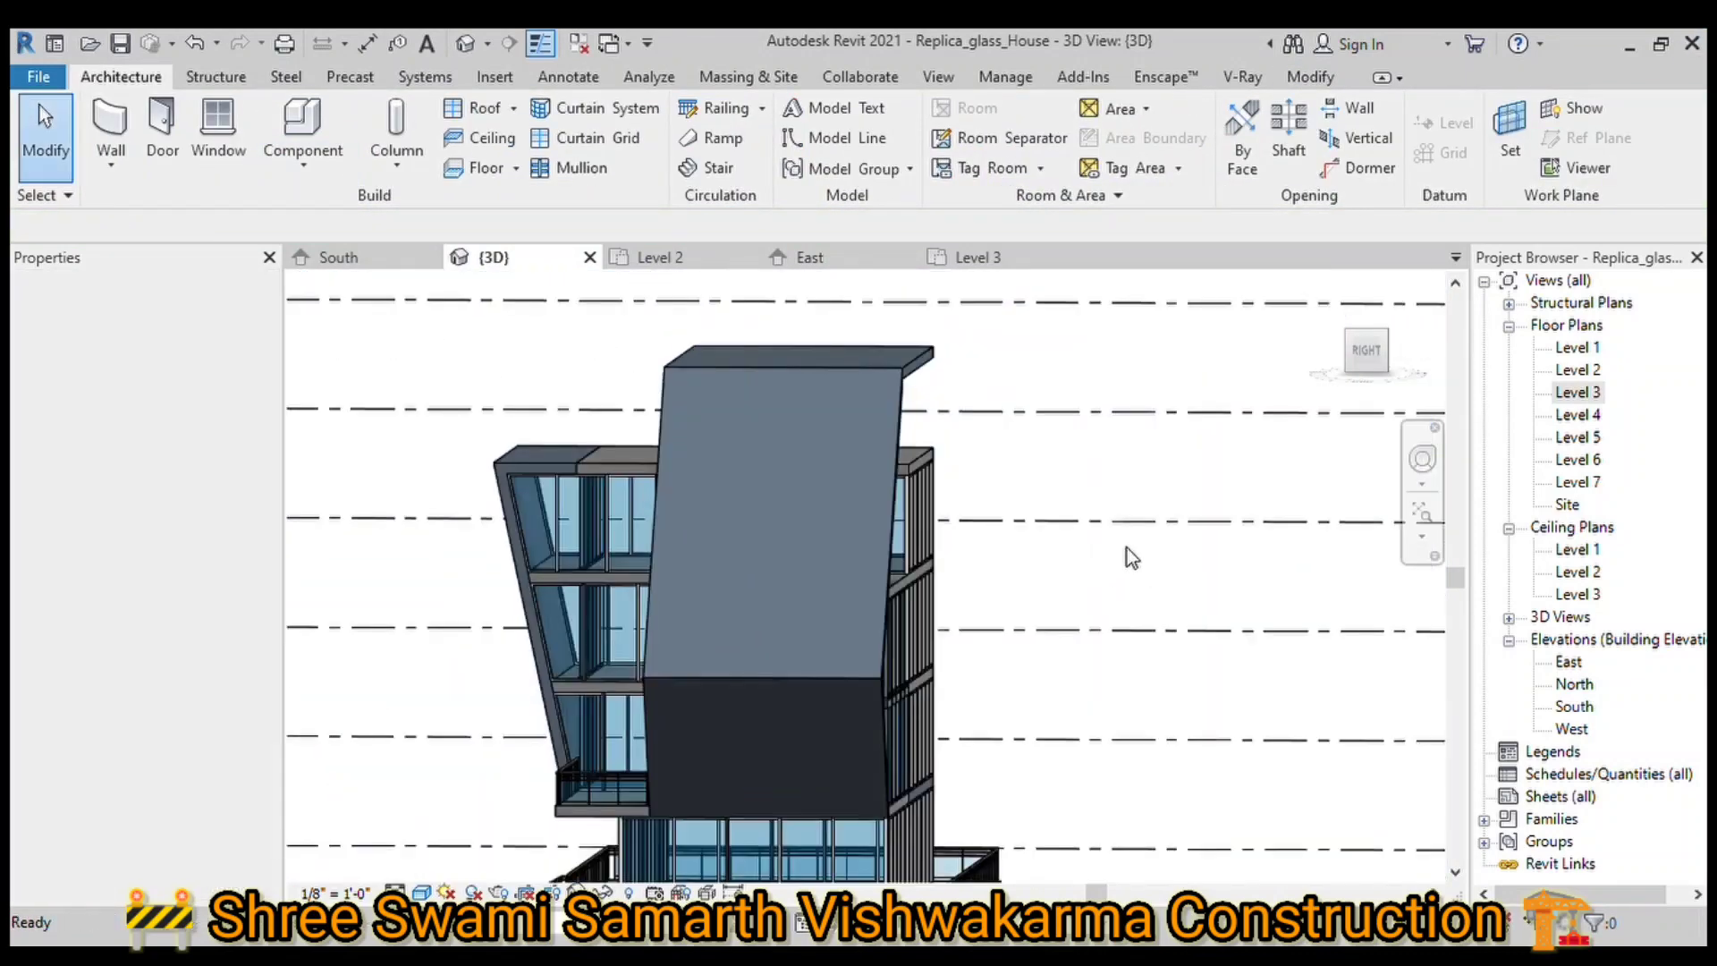
# Step: Turn the view to the front and open the lower front curtain wall's profile
pyautogui.moveTo(1178, 480)
pyautogui.keyDown('shift'); pyautogui.mouseDown(button='middle')
pyautogui.moveTo(540, 604)
pyautogui.moveTo(725, 503)
pyautogui.moveTo(1086, 575)
pyautogui.moveTo(1061, 583)
pyautogui.mouseUp(button='middle'); pyautogui.keyUp('shift')
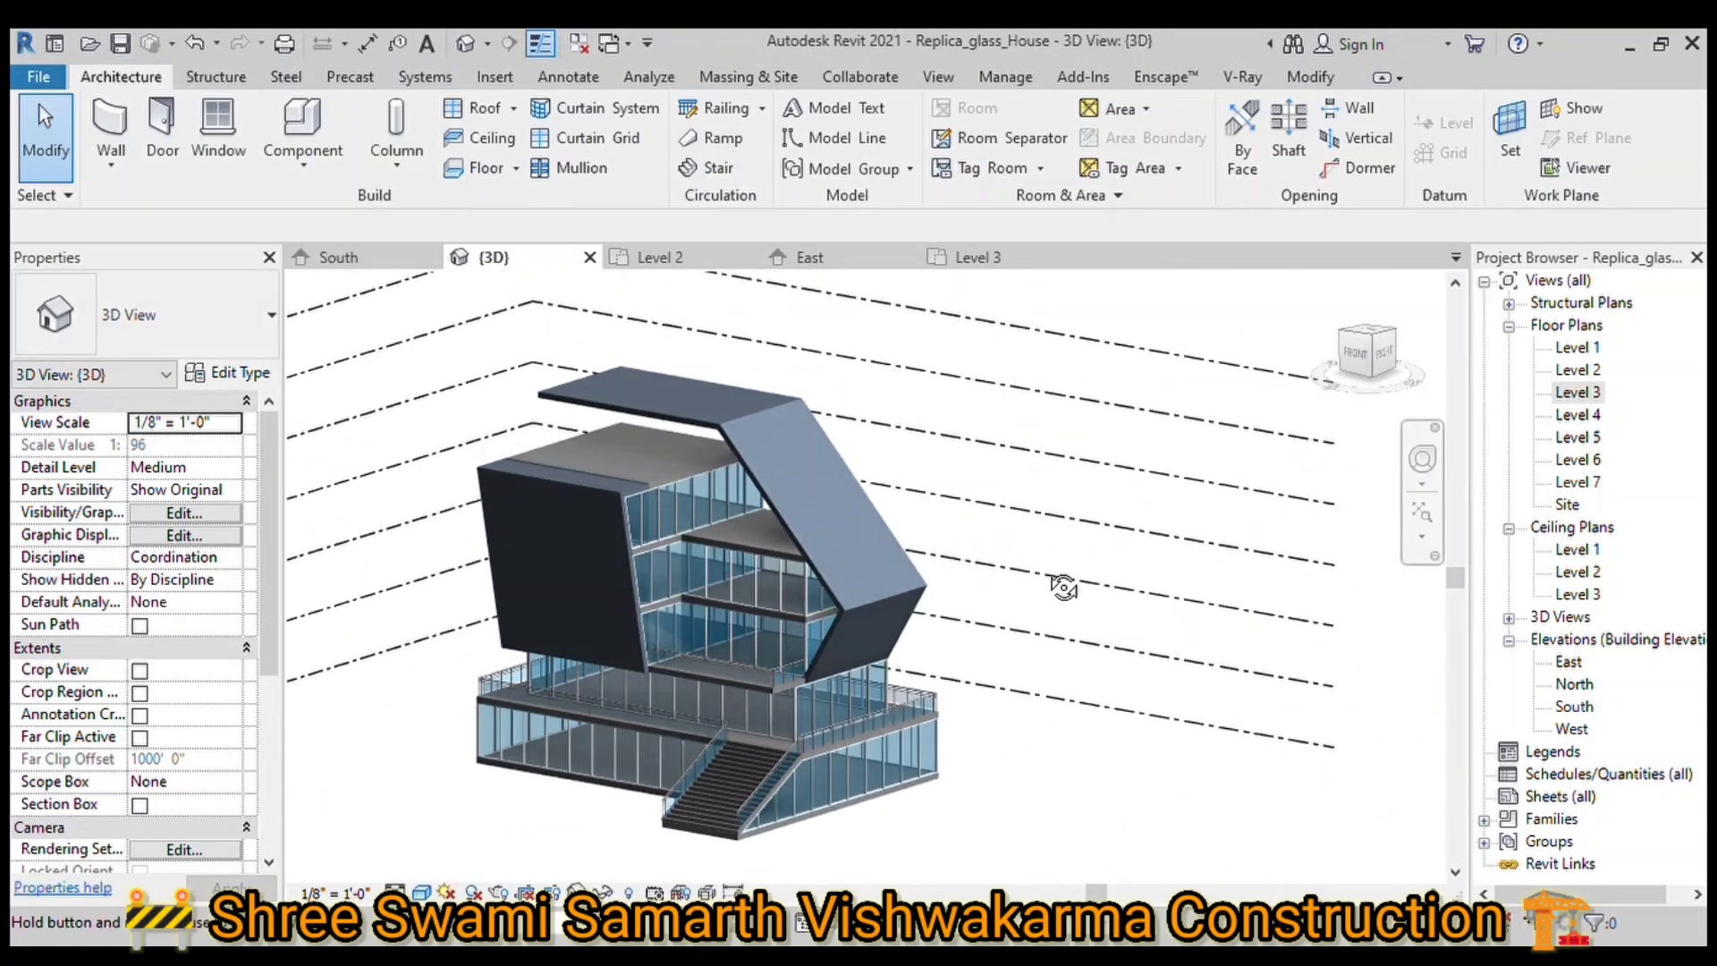
pyautogui.click(1365, 358)
pyautogui.scroll(3, 971, 801)
pyautogui.scroll(2, 971, 802)
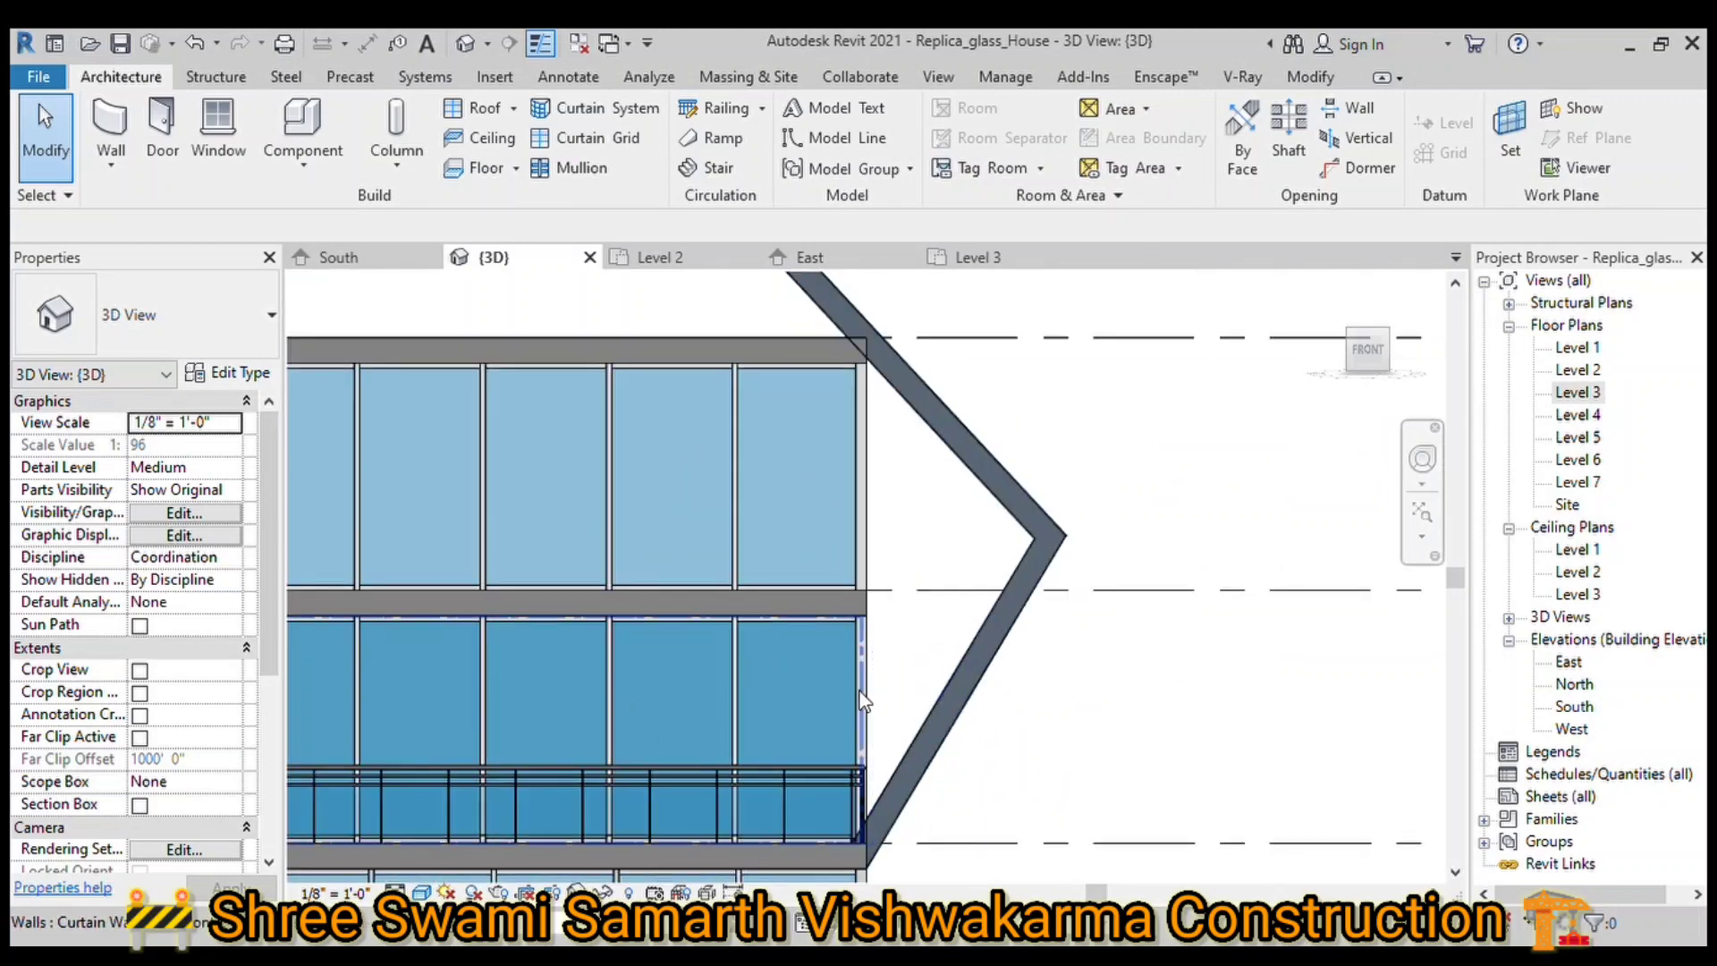
pyautogui.click(545, 721)
pyautogui.click(1011, 135)
# Step: Trim the profile's diagonal sketch line to a corner with the vertical line (TR)
pyautogui.press('t')
pyautogui.press('r')
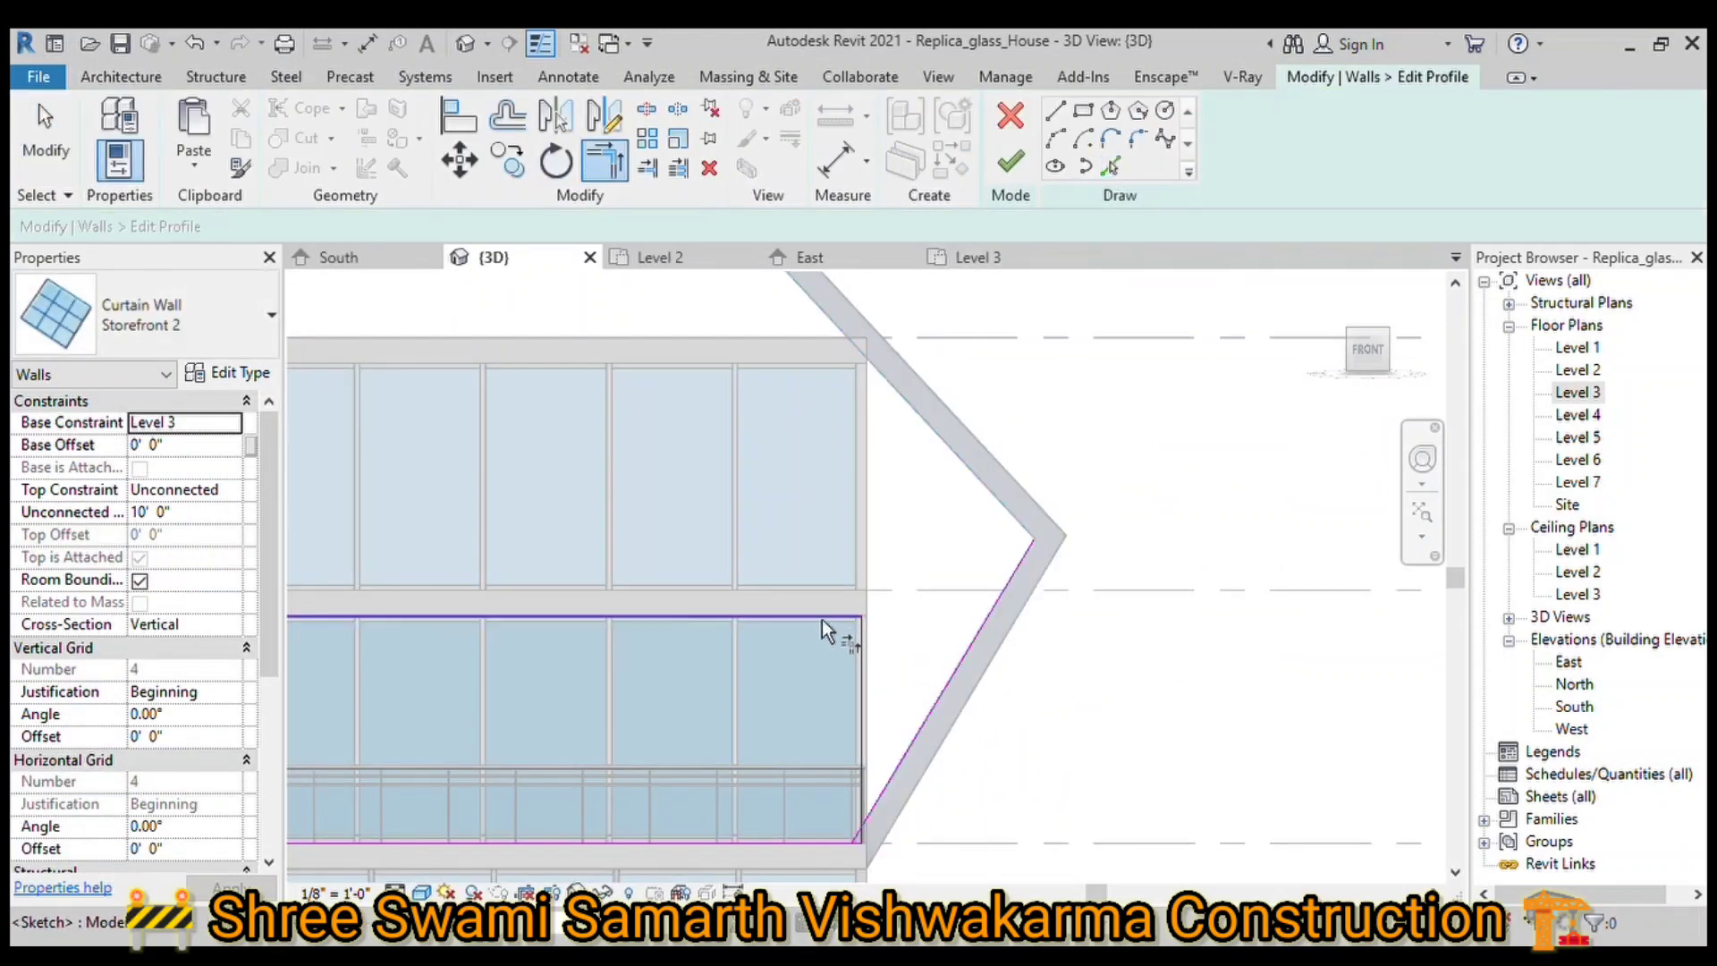
pyautogui.scroll(2, 1011, 811)
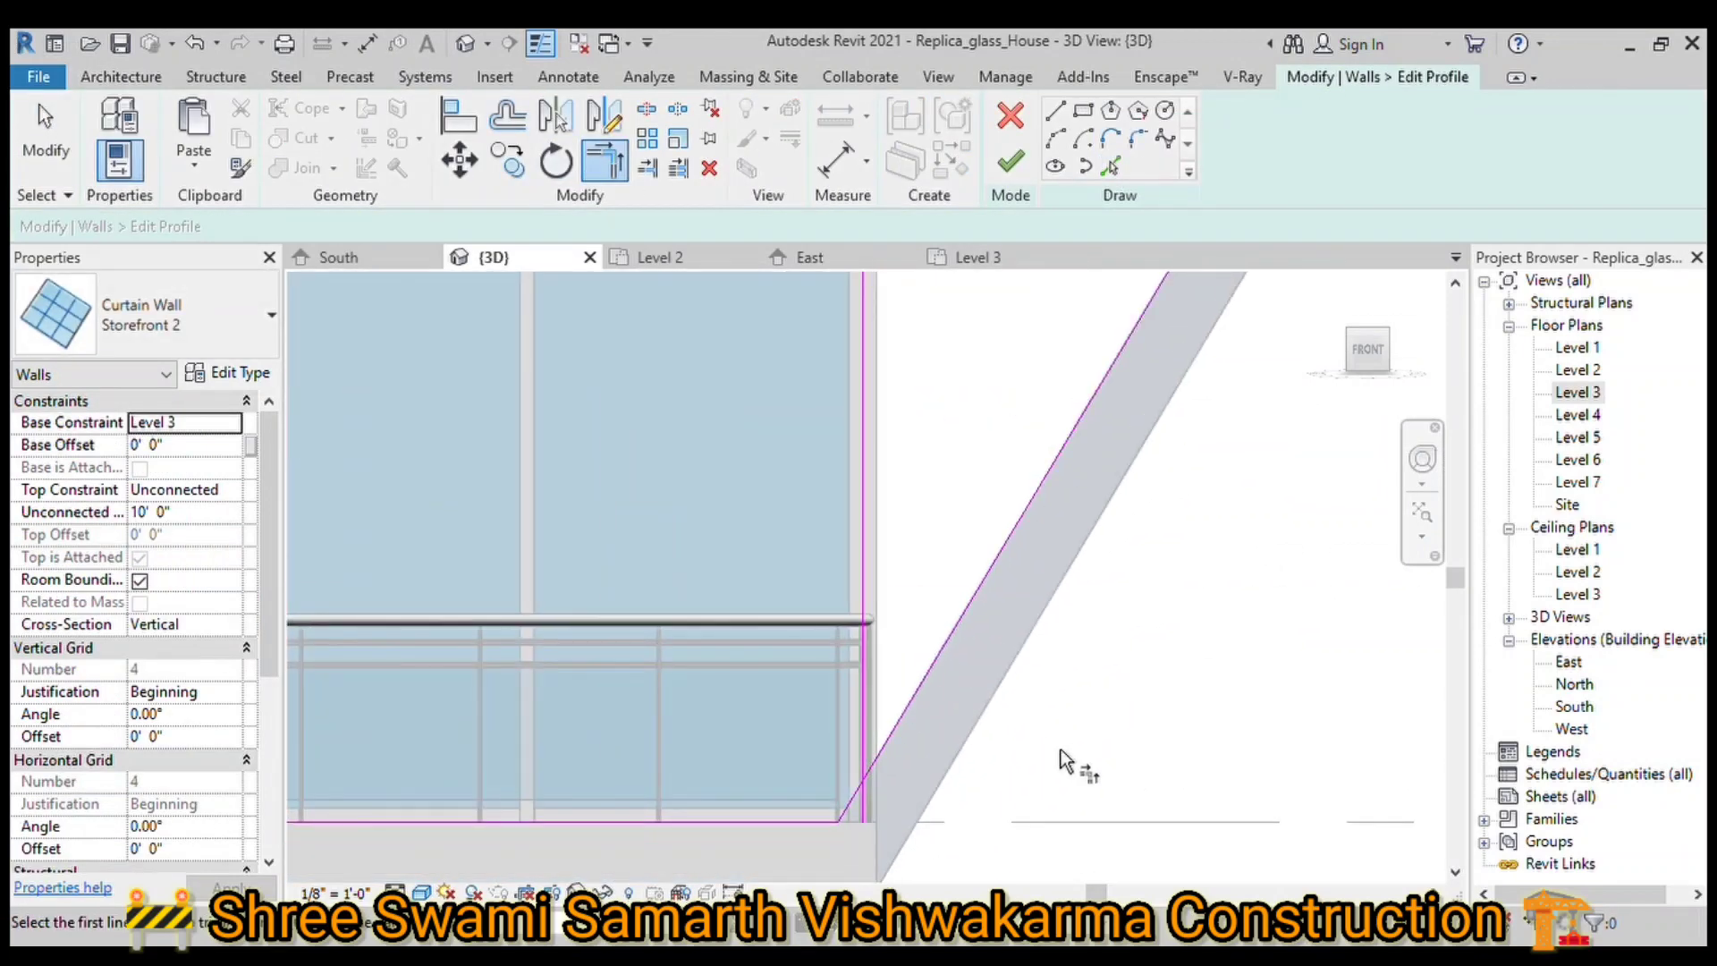
pyautogui.scroll(2, 854, 836)
pyautogui.click(828, 805)
pyautogui.click(878, 742)
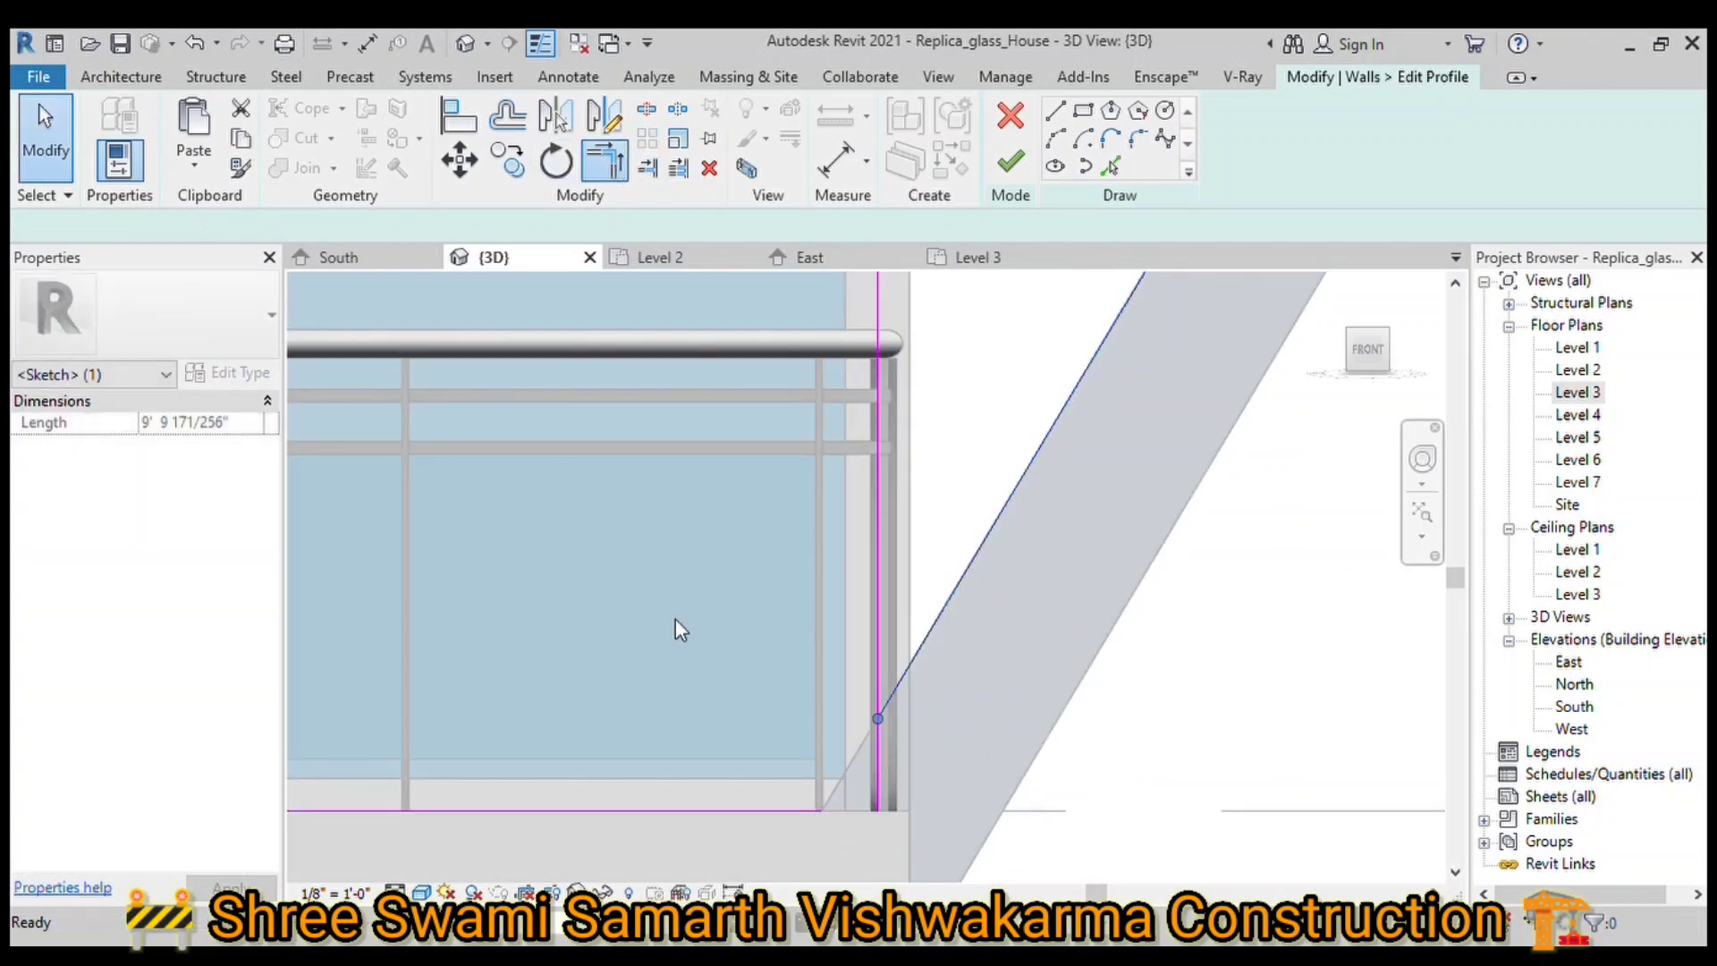
pyautogui.click(877, 811)
pyautogui.scroll(-3, 886, 809)
pyautogui.press('Escape')
pyautogui.press('Escape')
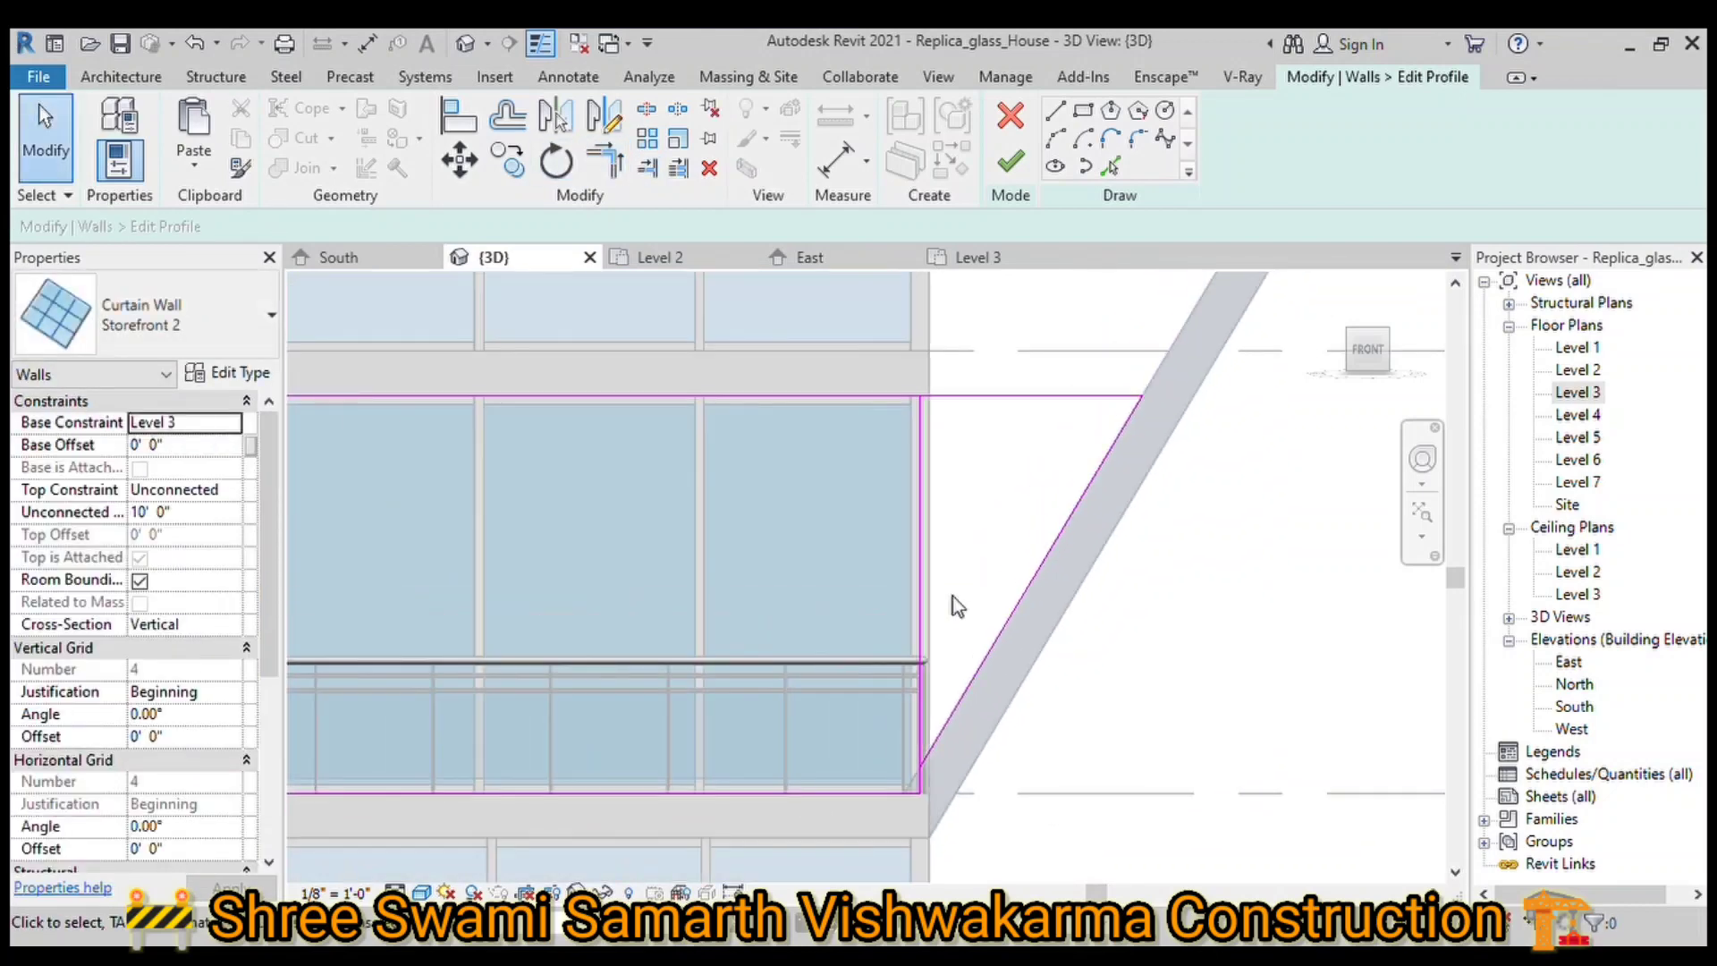
# Step: Trim the diagonal and second sketch line to a corner again (TR)
pyautogui.click(921, 752)
pyautogui.click(990, 552)
pyautogui.scroll(4, 926, 803)
pyautogui.press('t')
pyautogui.press('r')
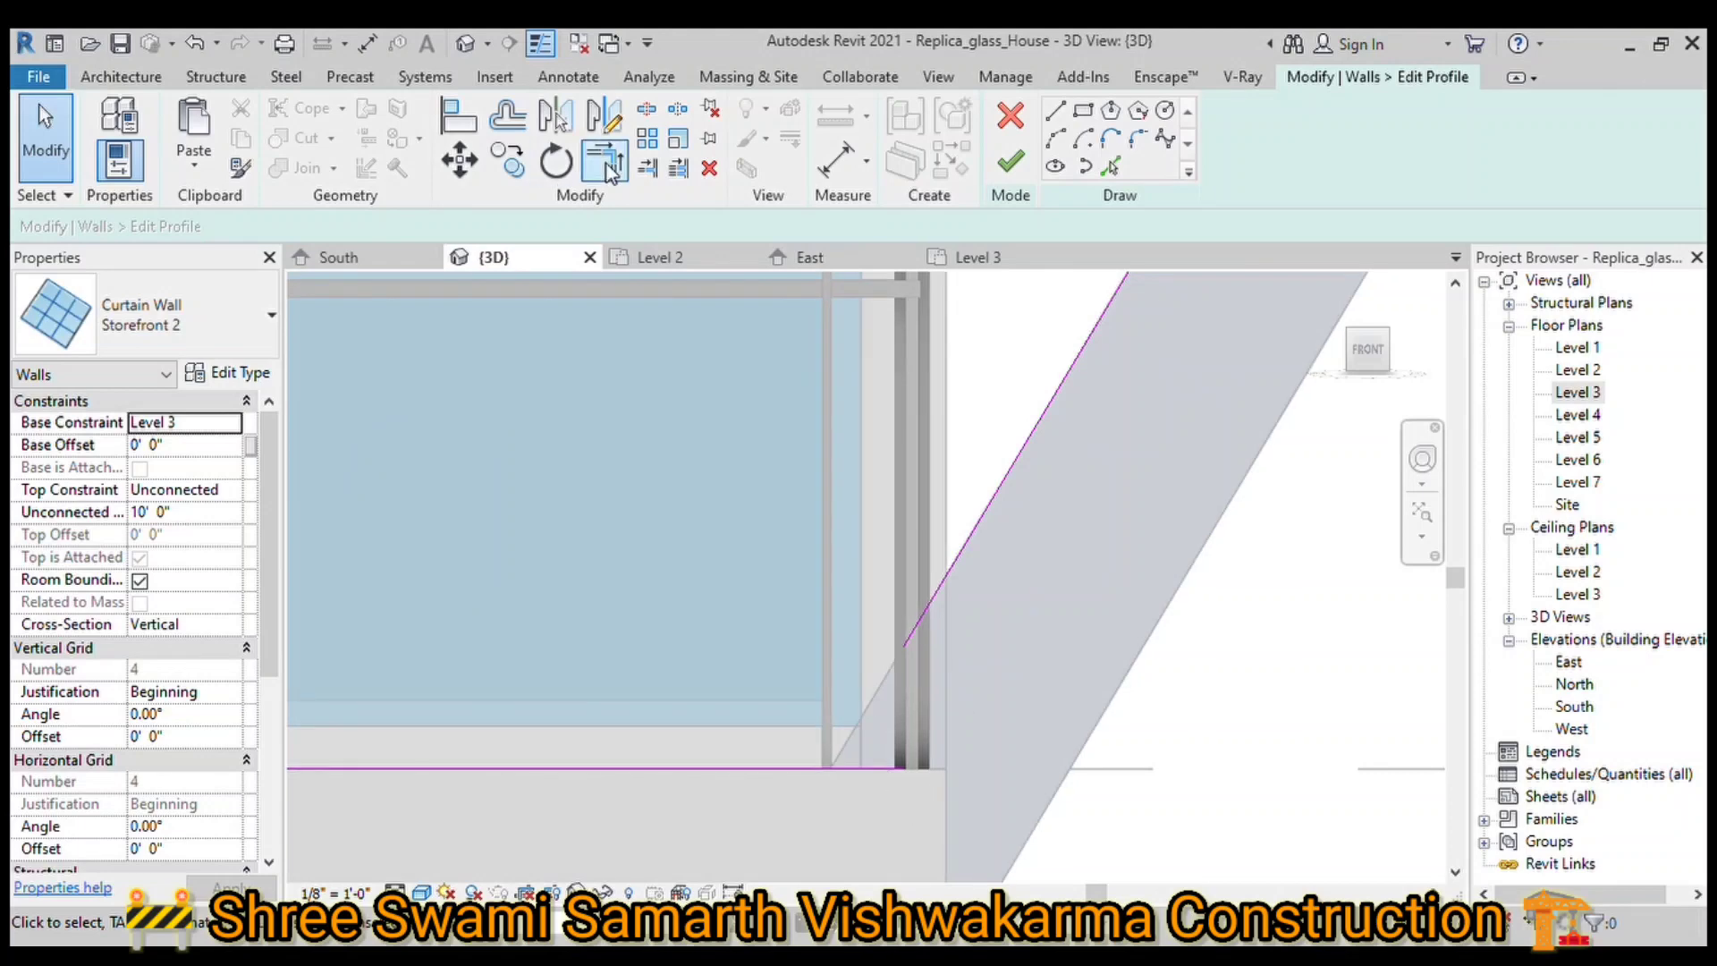
pyautogui.click(930, 599)
pyautogui.click(902, 690)
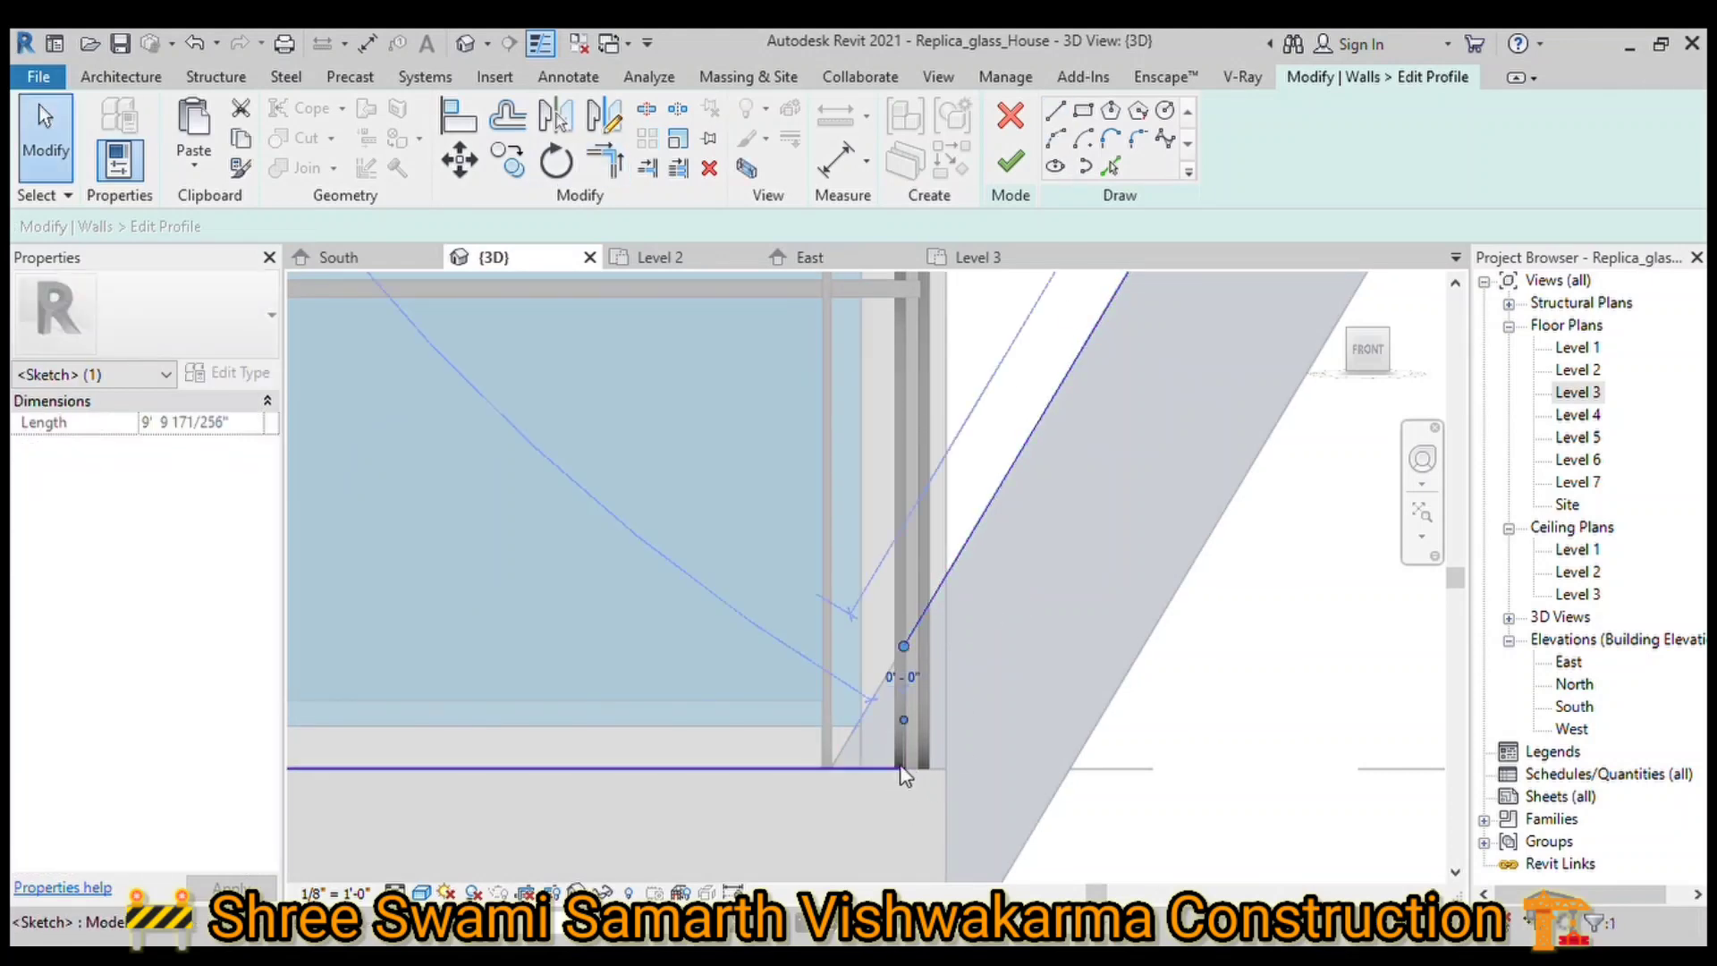
# Step: Draw a new vertical sketch line (LI) down from the diagonal's end
pyautogui.press('l')
pyautogui.press('i')
pyautogui.click(931, 693)
pyautogui.click(930, 764)
pyautogui.scroll(-3, 891, 828)
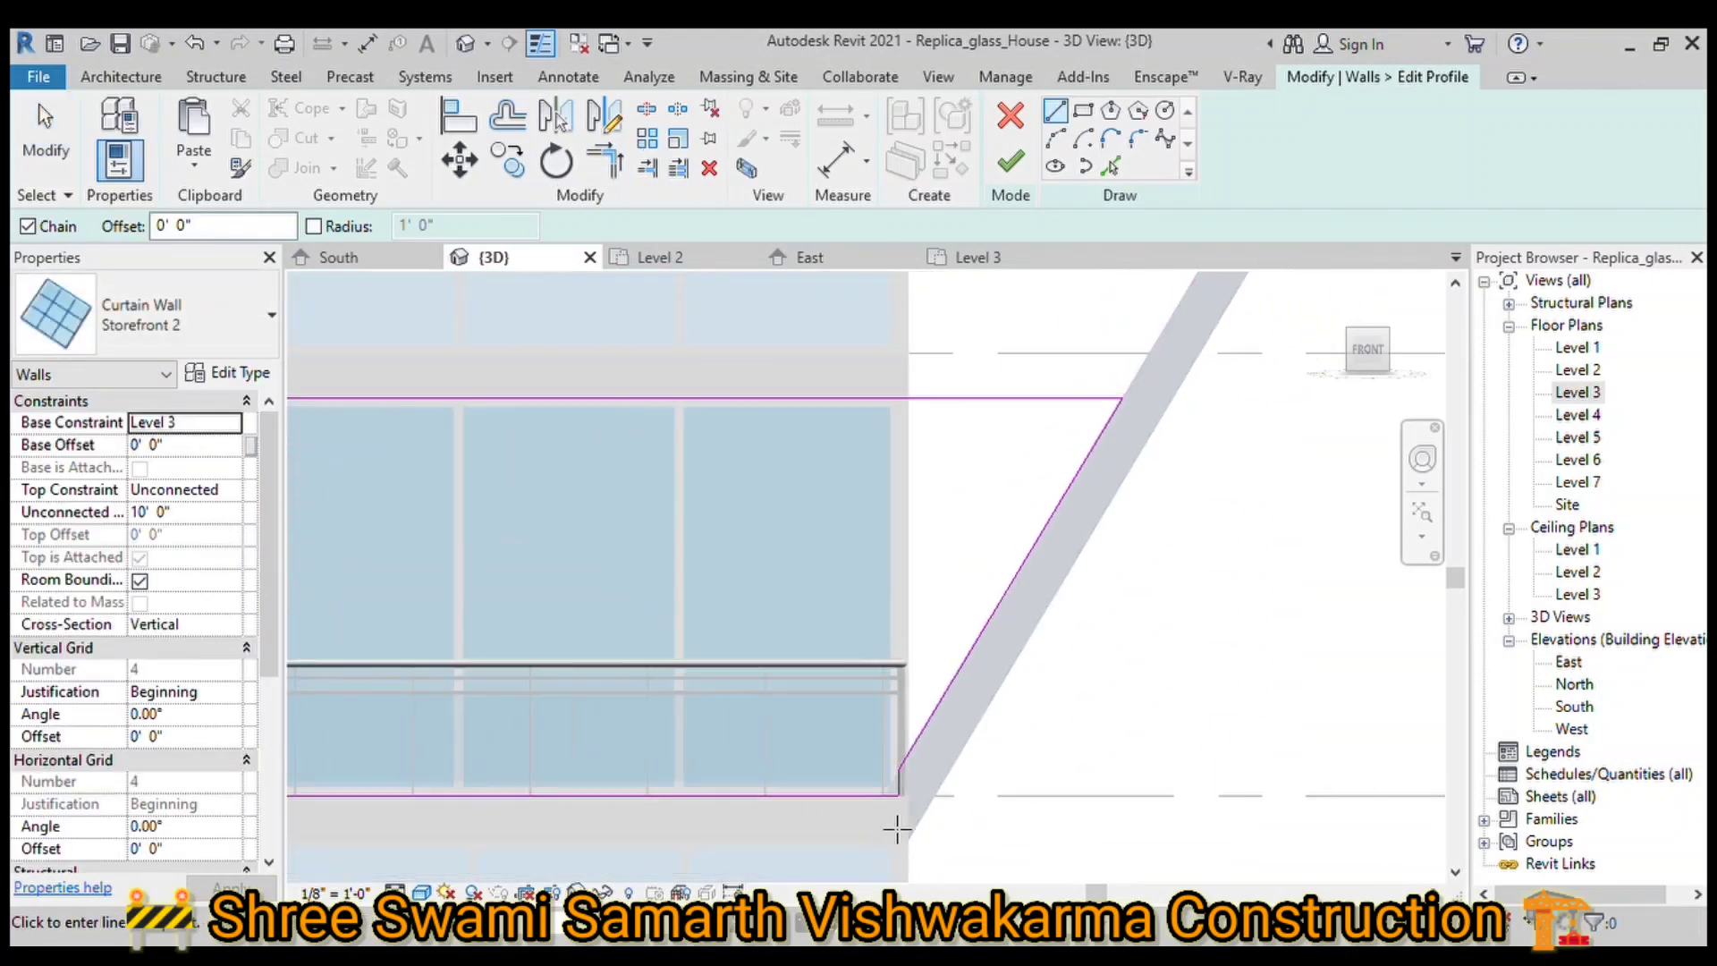
pyautogui.scroll(3, 890, 805)
pyautogui.press('Escape')
pyautogui.press('Escape')
# Step: Finish the lower curtain wall profile and check the reshaped wall
pyautogui.press('a')
pyautogui.press('l')
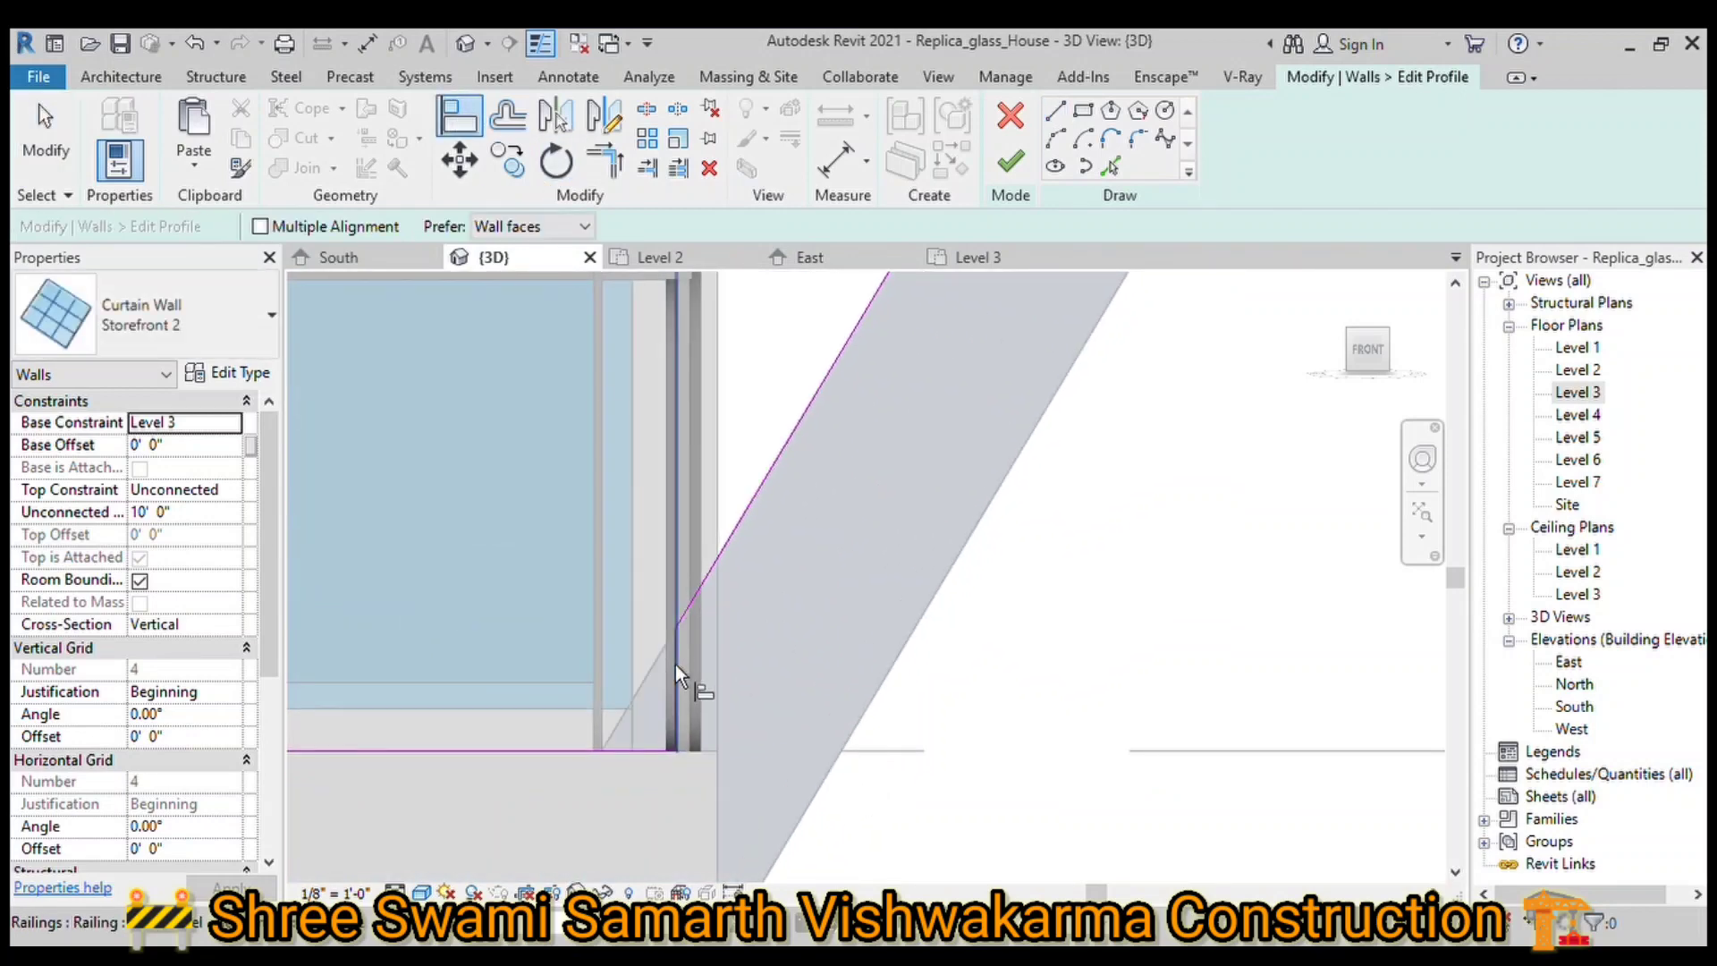
pyautogui.scroll(-2, 769, 688)
pyautogui.scroll(-2, 862, 696)
pyautogui.click(1011, 162)
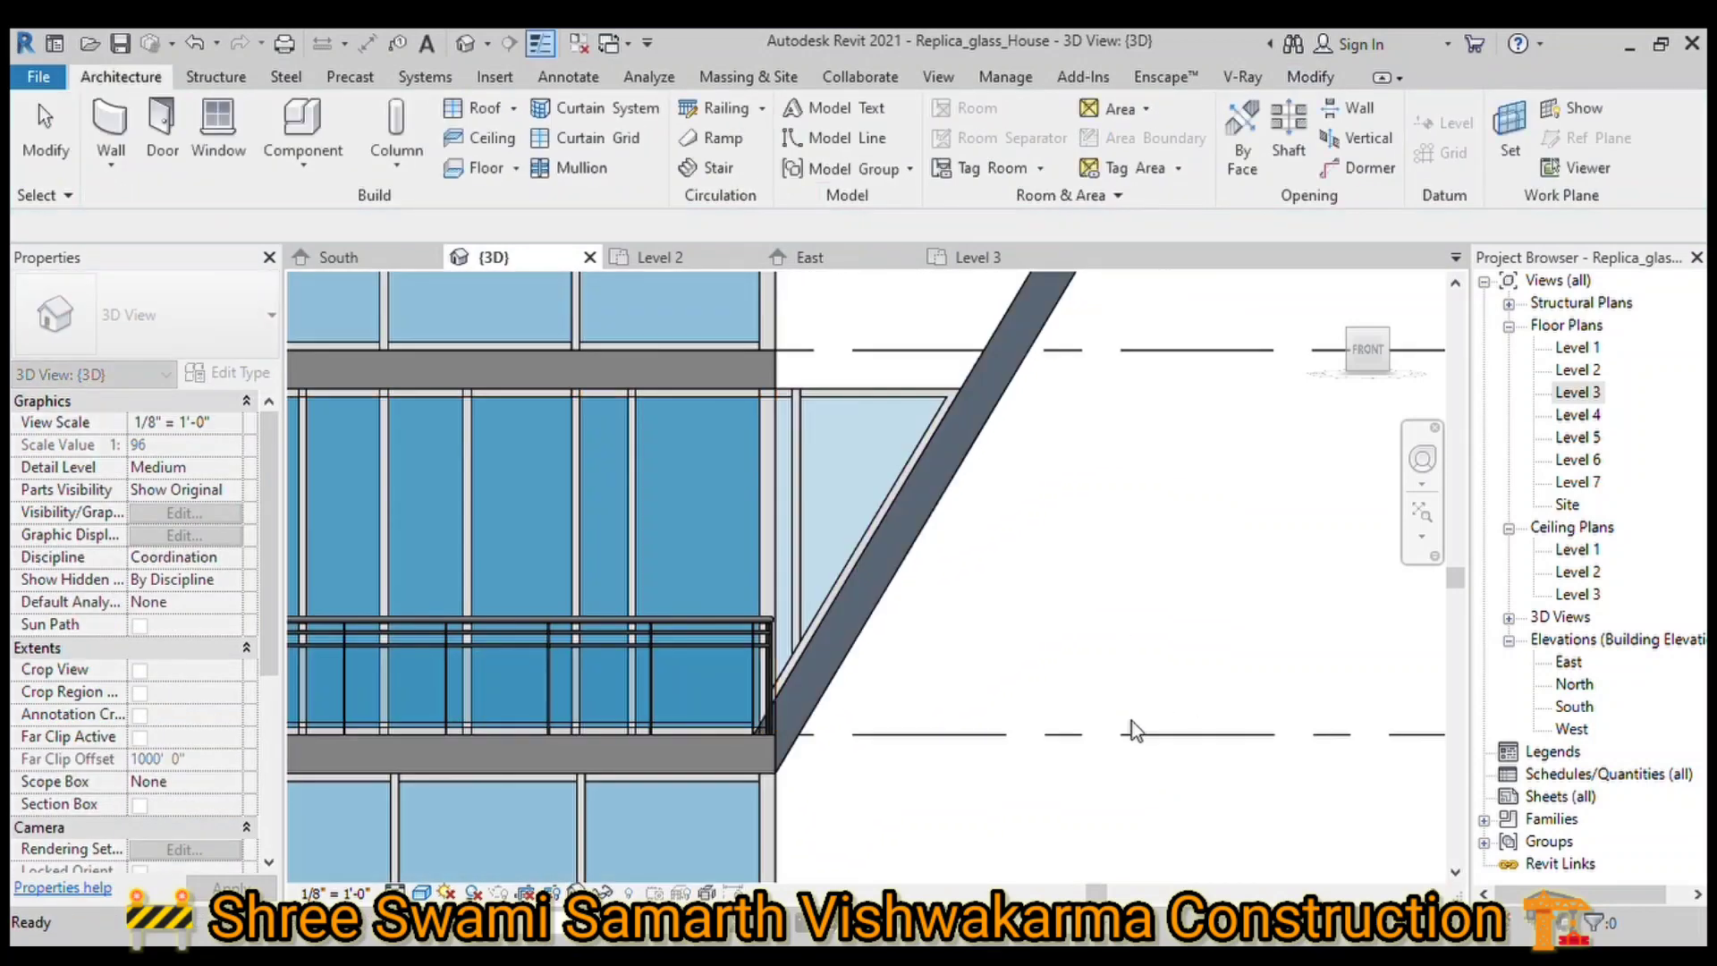
pyautogui.click(1042, 631)
pyautogui.press('Escape')
pyautogui.scroll(-3, 999, 650)
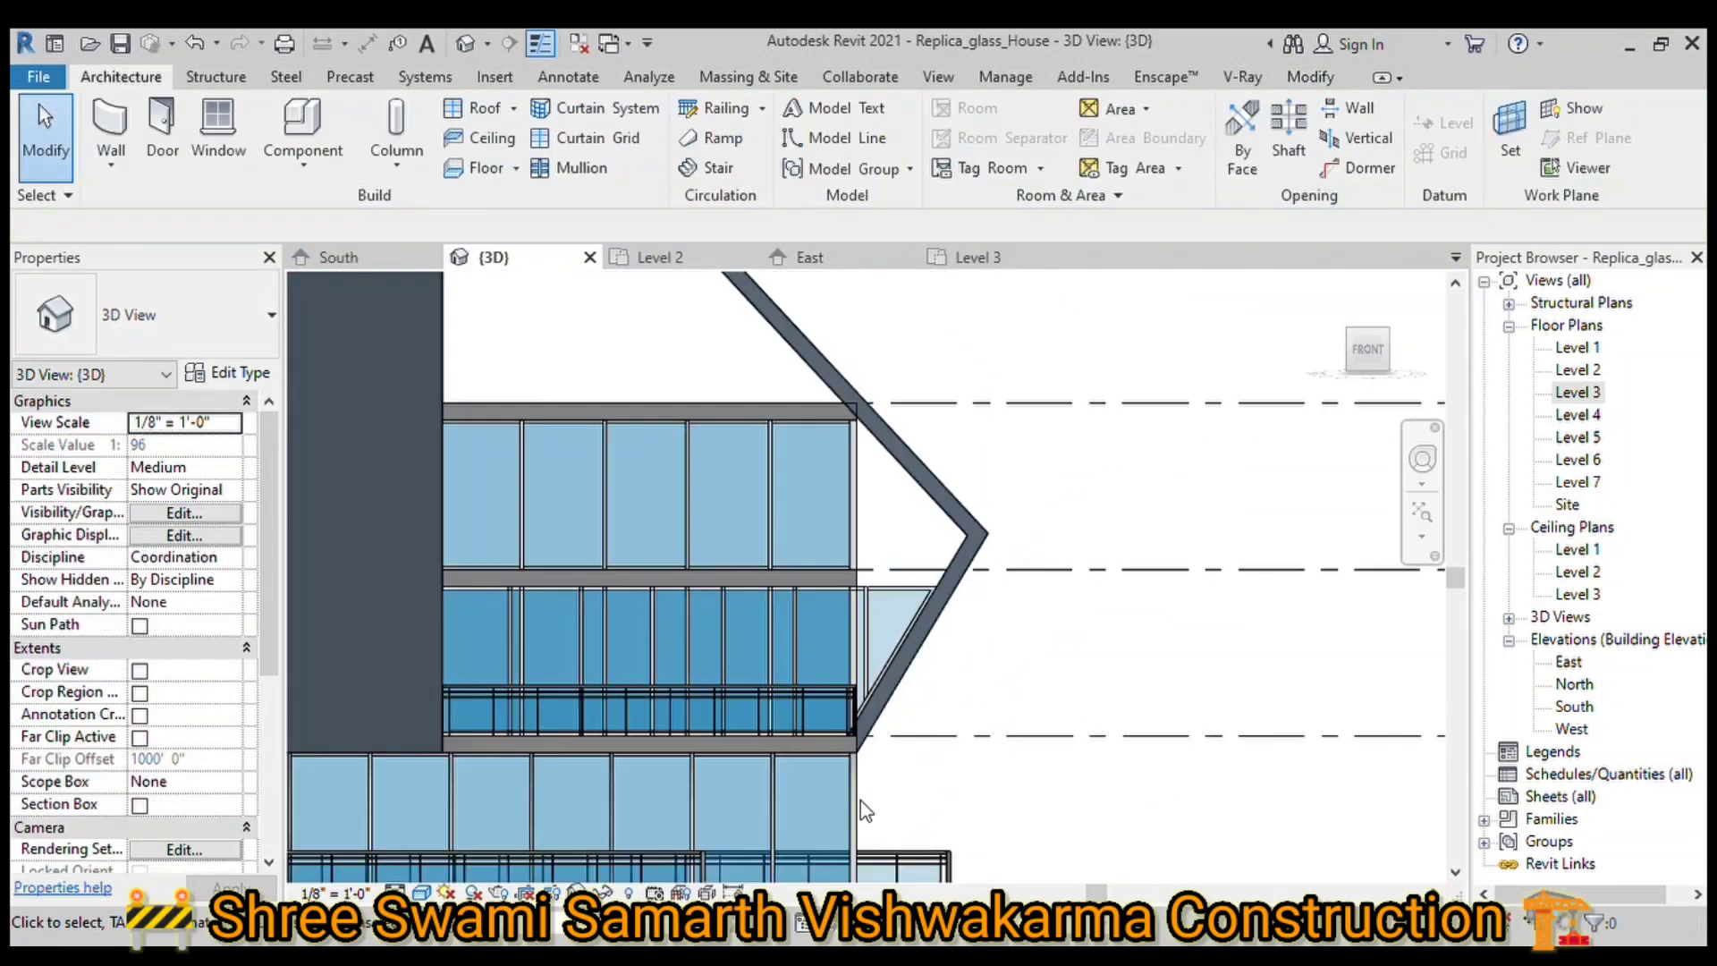
# Step: Open the upper front curtain wall's profile and extend its upper diagonal to the horizontal line
pyautogui.click(613, 453)
pyautogui.scroll(3, 1016, 372)
pyautogui.click(1010, 134)
pyautogui.click(895, 451)
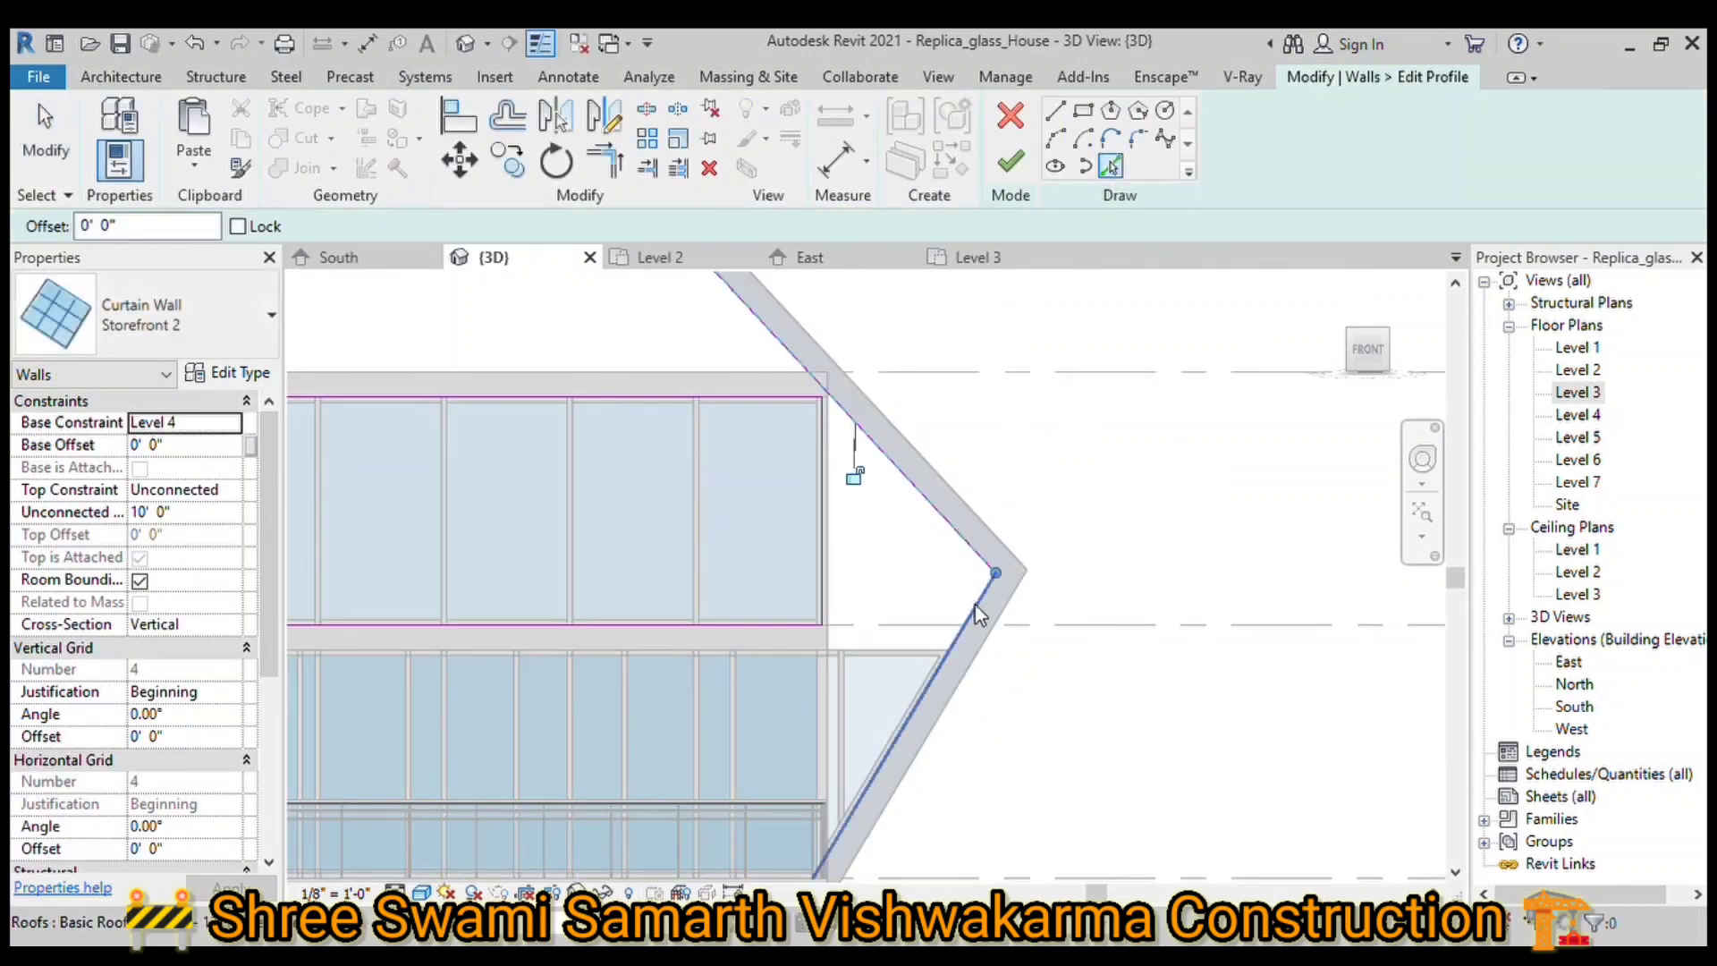
pyautogui.click(604, 161)
pyautogui.click(963, 624)
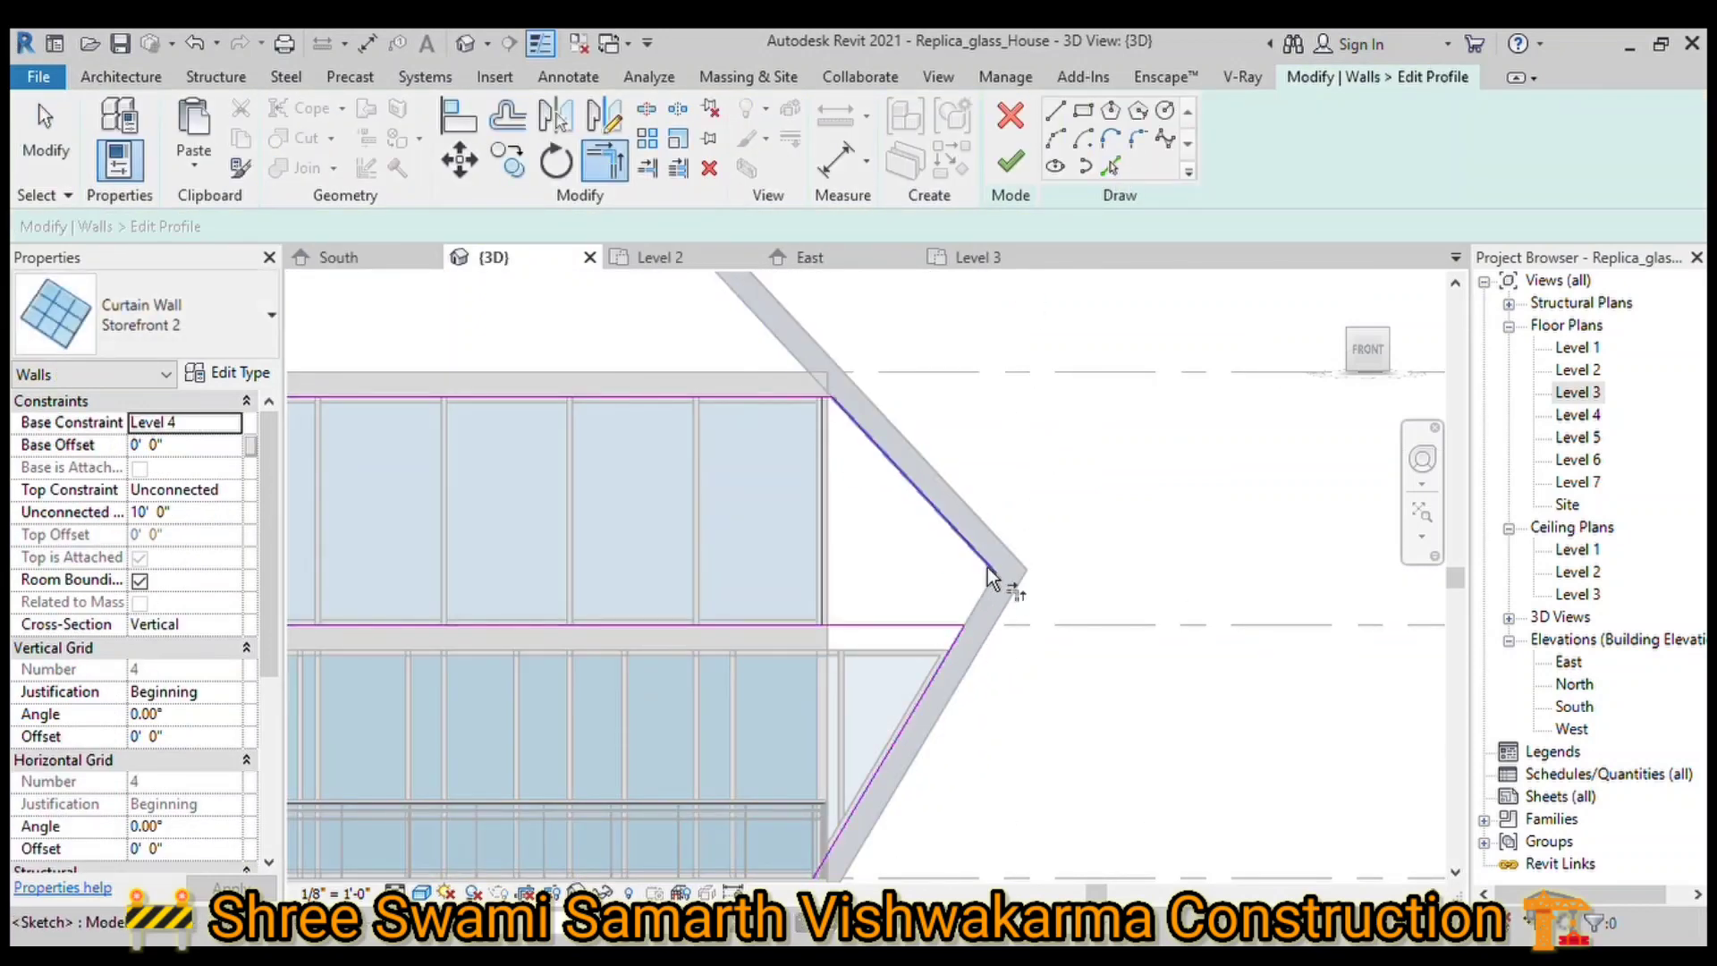
pyautogui.click(988, 567)
pyautogui.scroll(2, 1098, 612)
pyautogui.press('Escape')
# Step: Shorten the upper wall's lower diagonal to the horizontal line and finish the profile
pyautogui.scroll(-2, 667, 560)
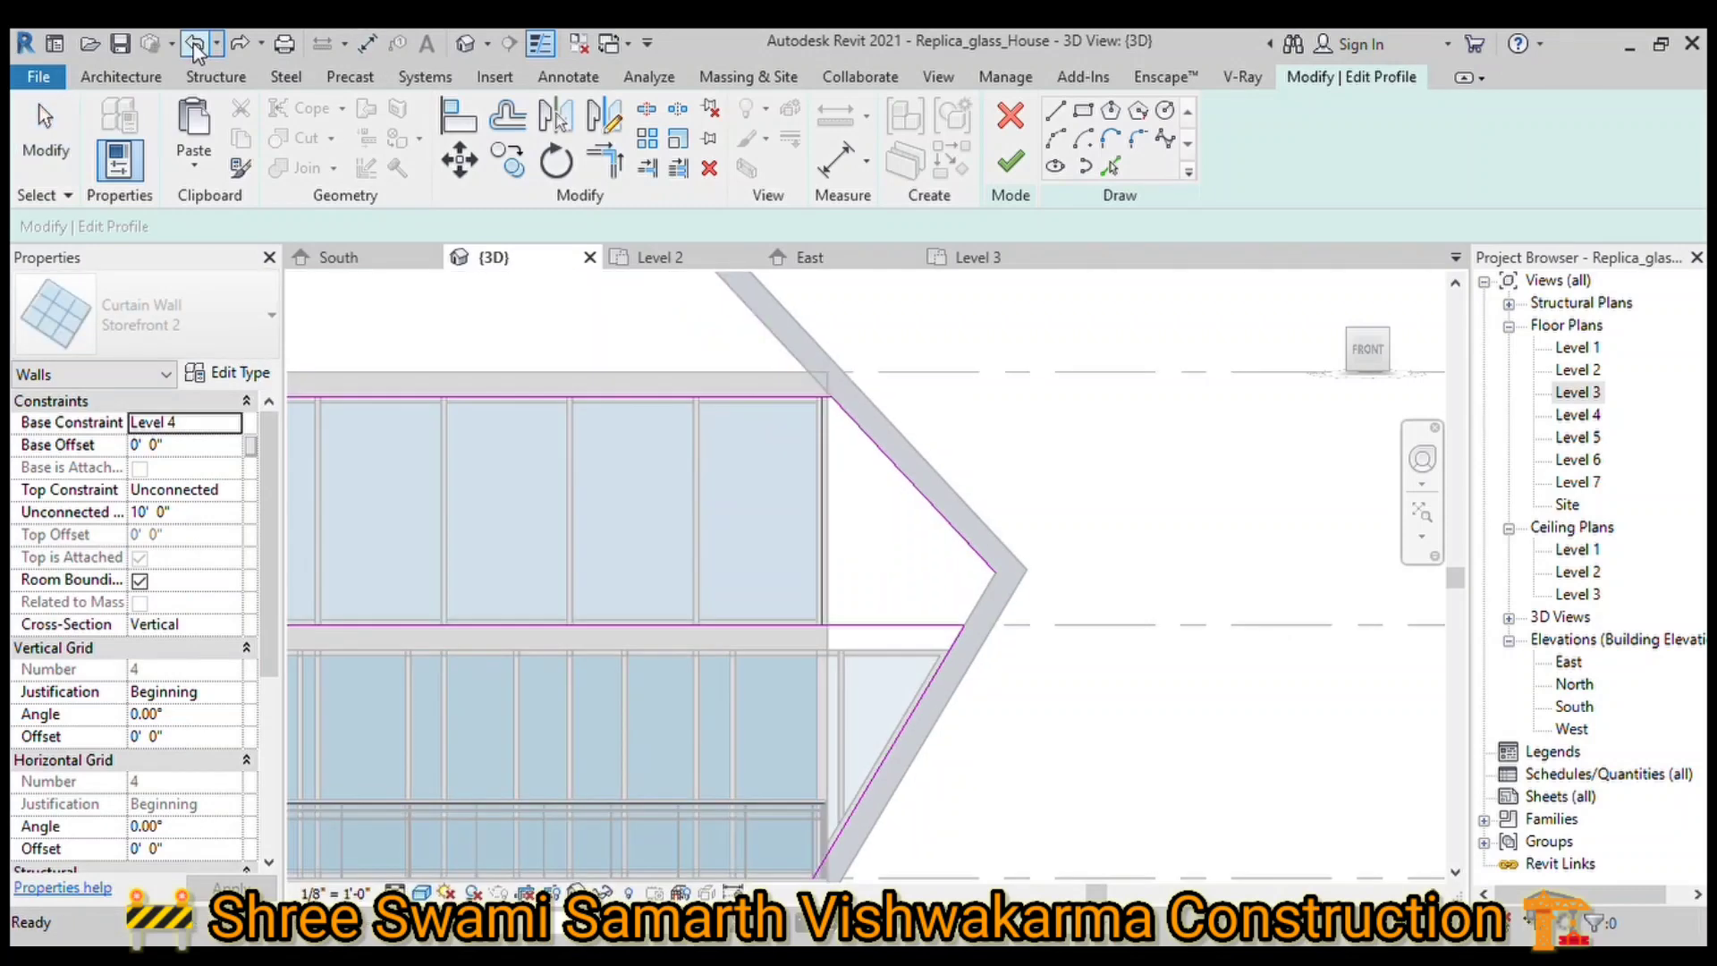
pyautogui.scroll(2, 916, 604)
pyautogui.click(921, 609)
pyautogui.moveTo(832, 768); pyautogui.dragTo(933, 593)
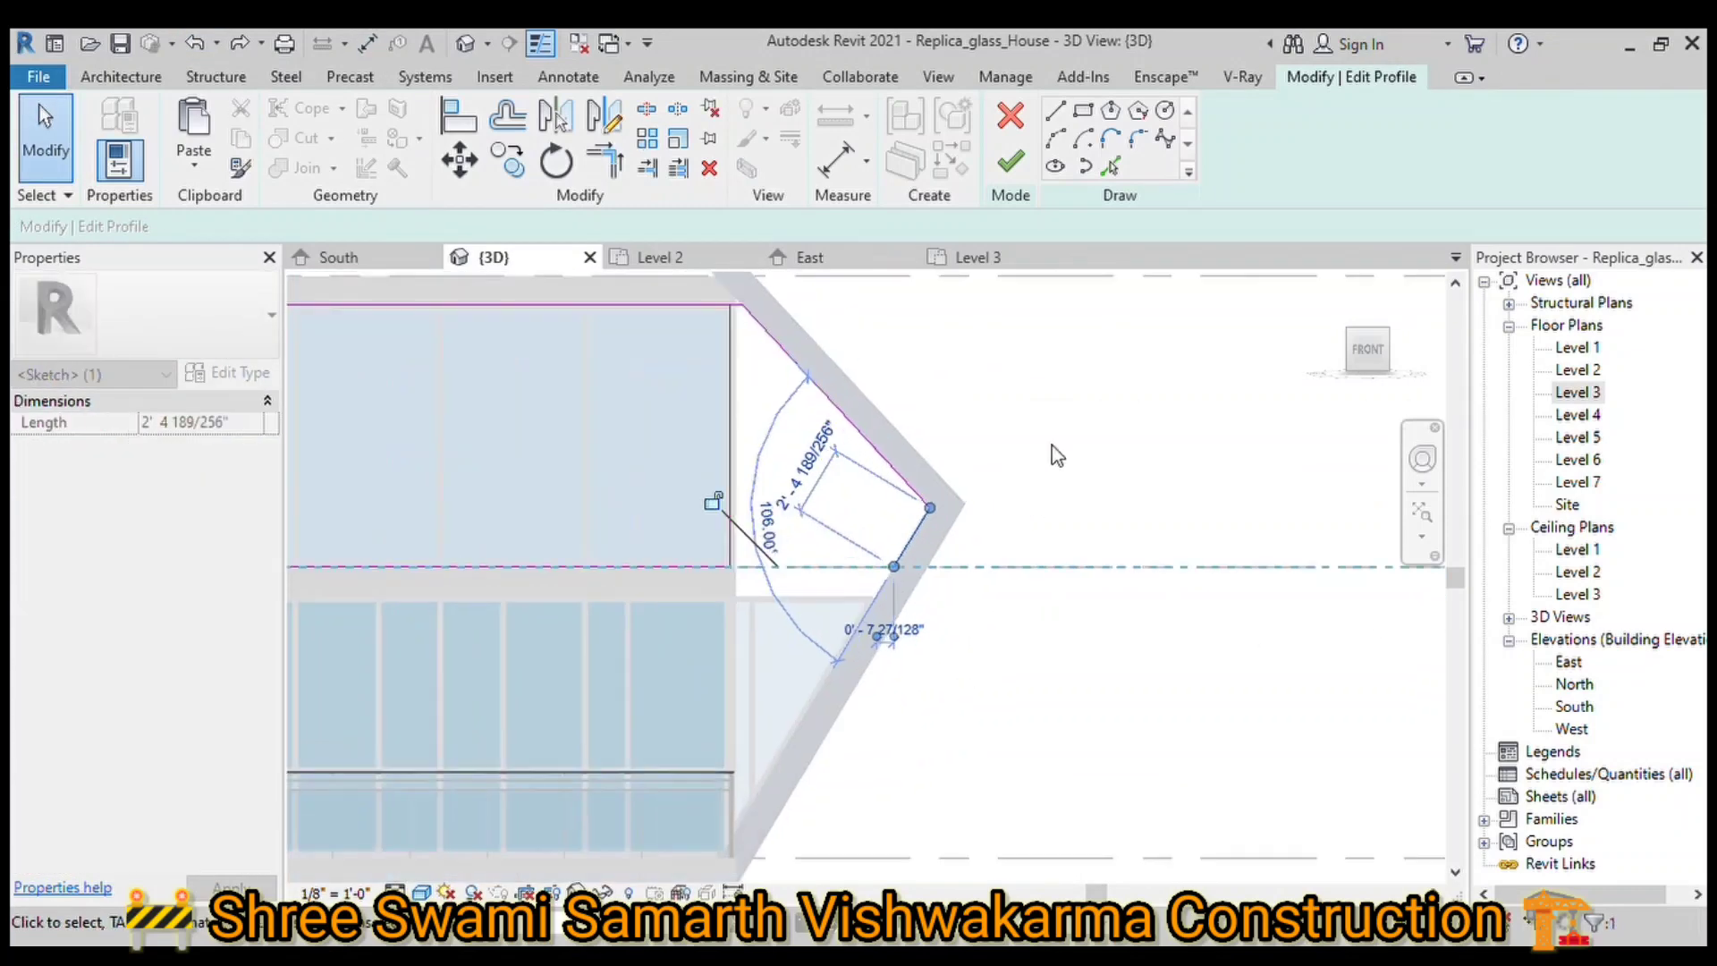
pyautogui.scroll(2, 1054, 453)
pyautogui.press('t')
pyautogui.press('r')
pyautogui.press('Escape')
pyautogui.click(756, 528)
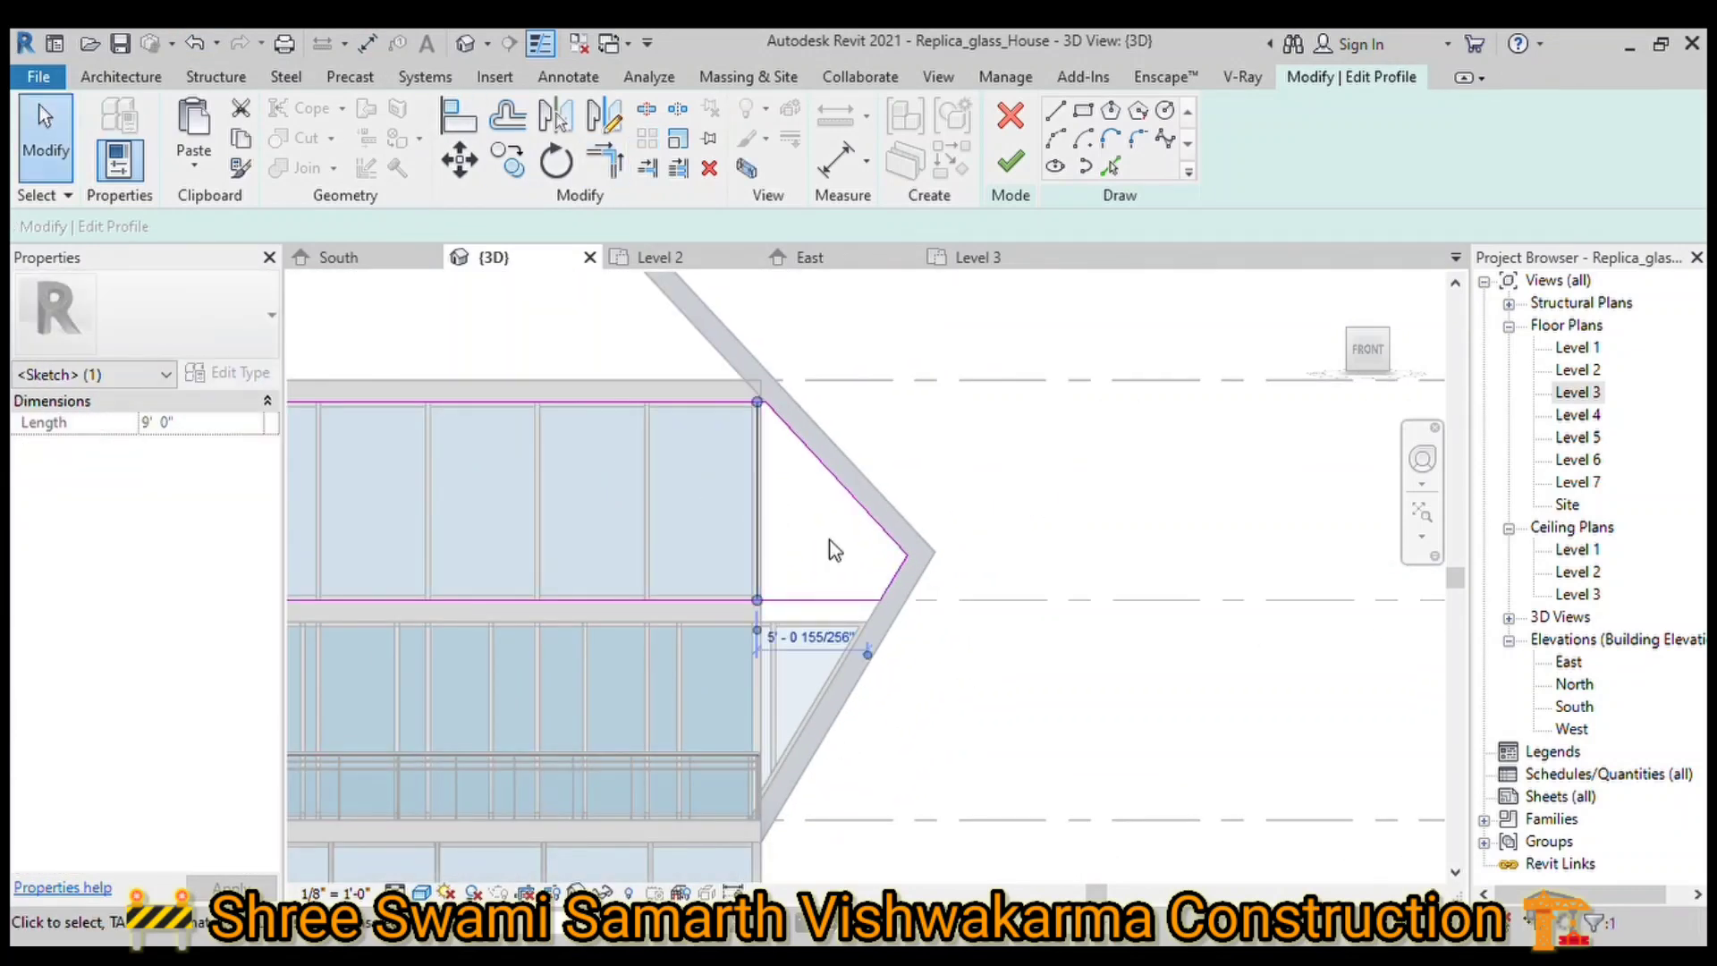
pyautogui.scroll(2, 797, 488)
# Step: Open the Level 4 floor's boundary, select its diagonal edge, and finish the edit
pyautogui.press('Escape')
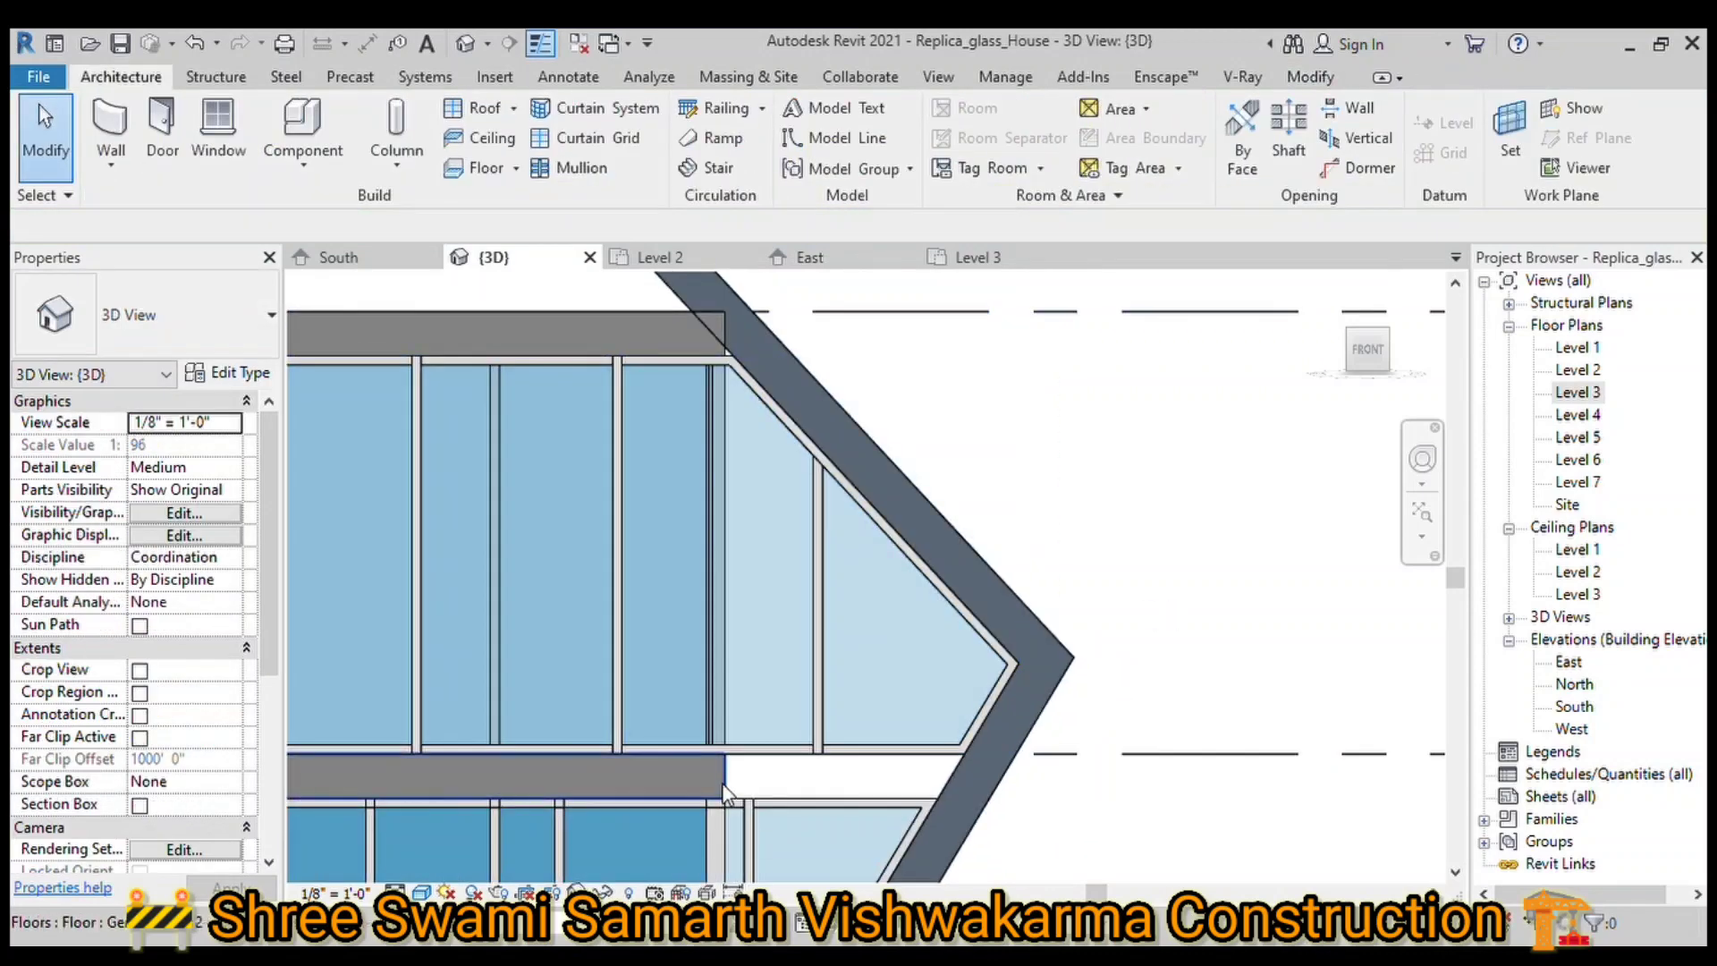
pyautogui.doubleClick(971, 555)
pyautogui.scroll(-1, 725, 582)
pyautogui.click(890, 777)
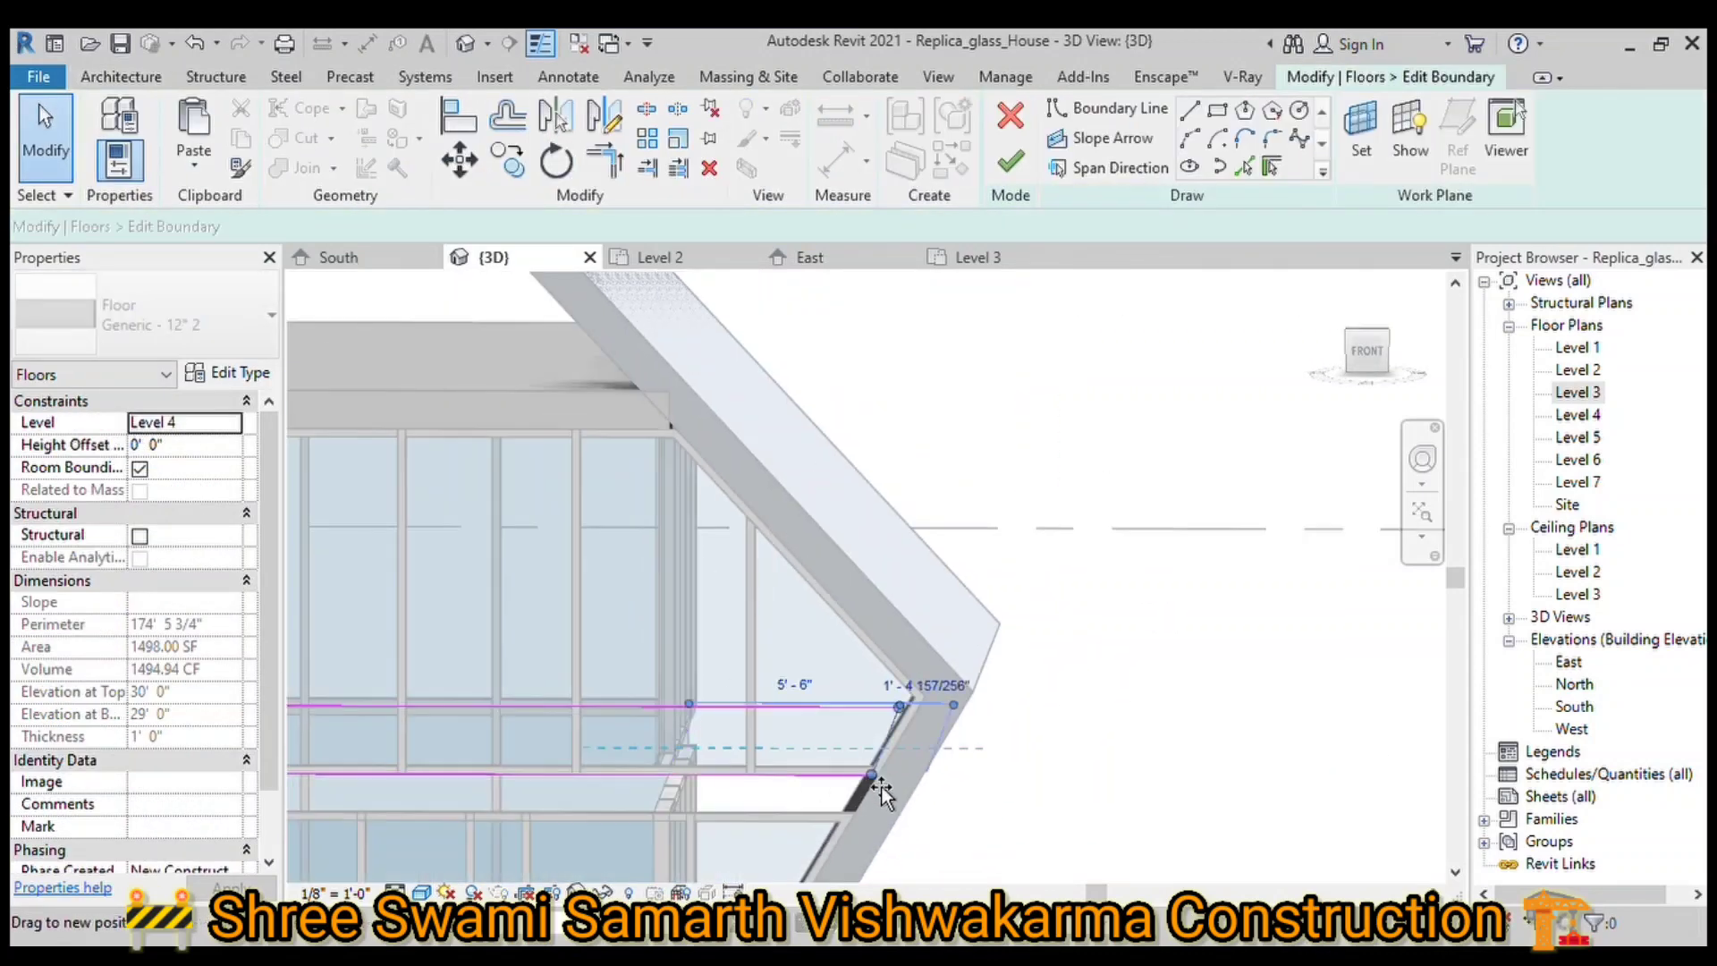
pyautogui.click(1056, 782)
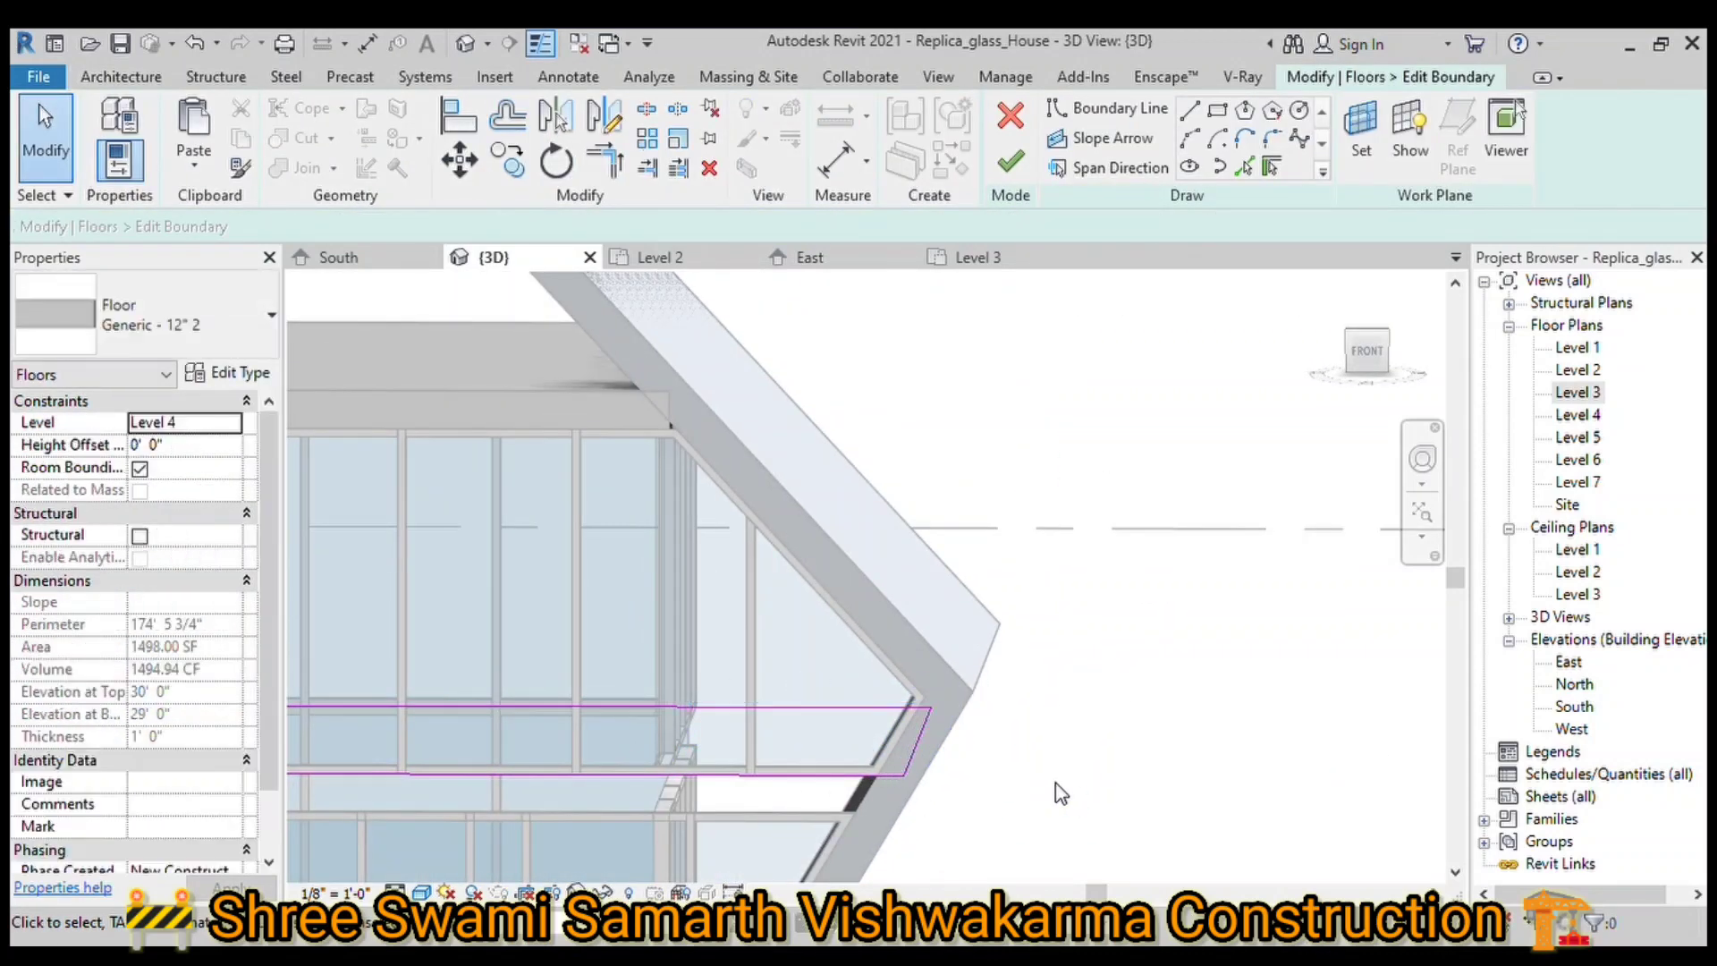
pyautogui.click(1011, 161)
# Step: Reopen the Level 4 floor sketch, nudge its right boundary line inward, and finish
pyautogui.scroll(2, 910, 841)
pyautogui.doubleClick(904, 776)
pyautogui.click(953, 717)
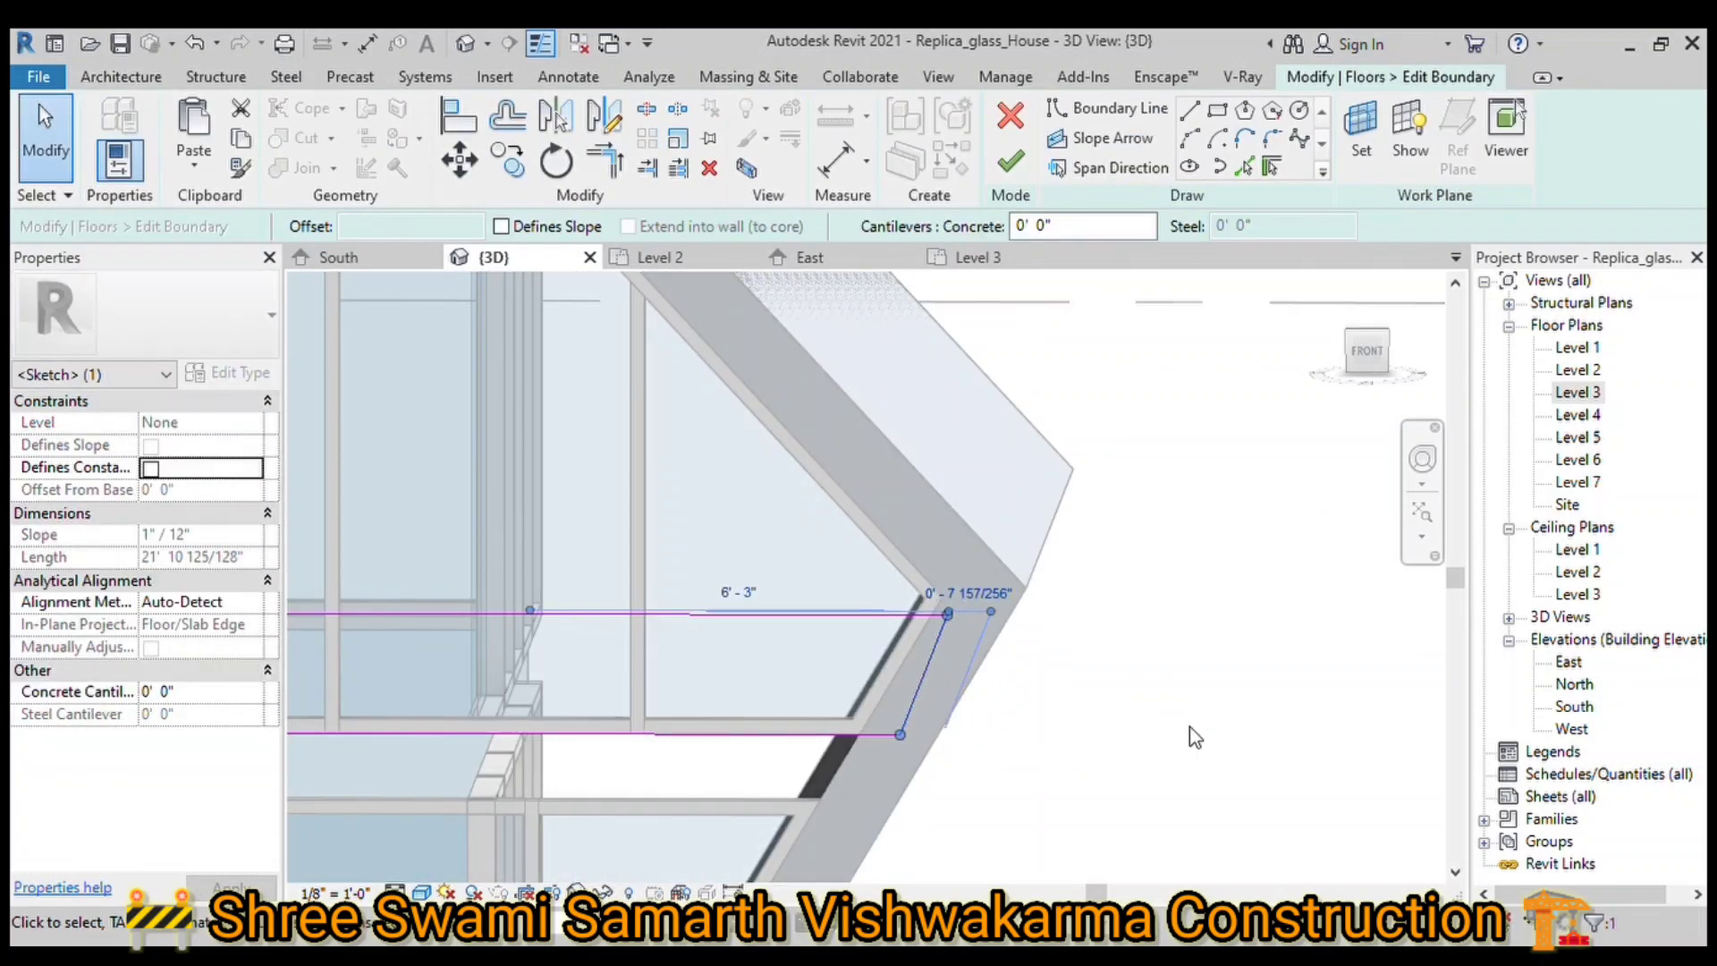
pyautogui.press('Left')
pyautogui.click(1015, 152)
pyautogui.click(1125, 689)
# Step: Start the Join Geometry (JG) command for the overlapping elements
pyautogui.scroll(-2, 1125, 689)
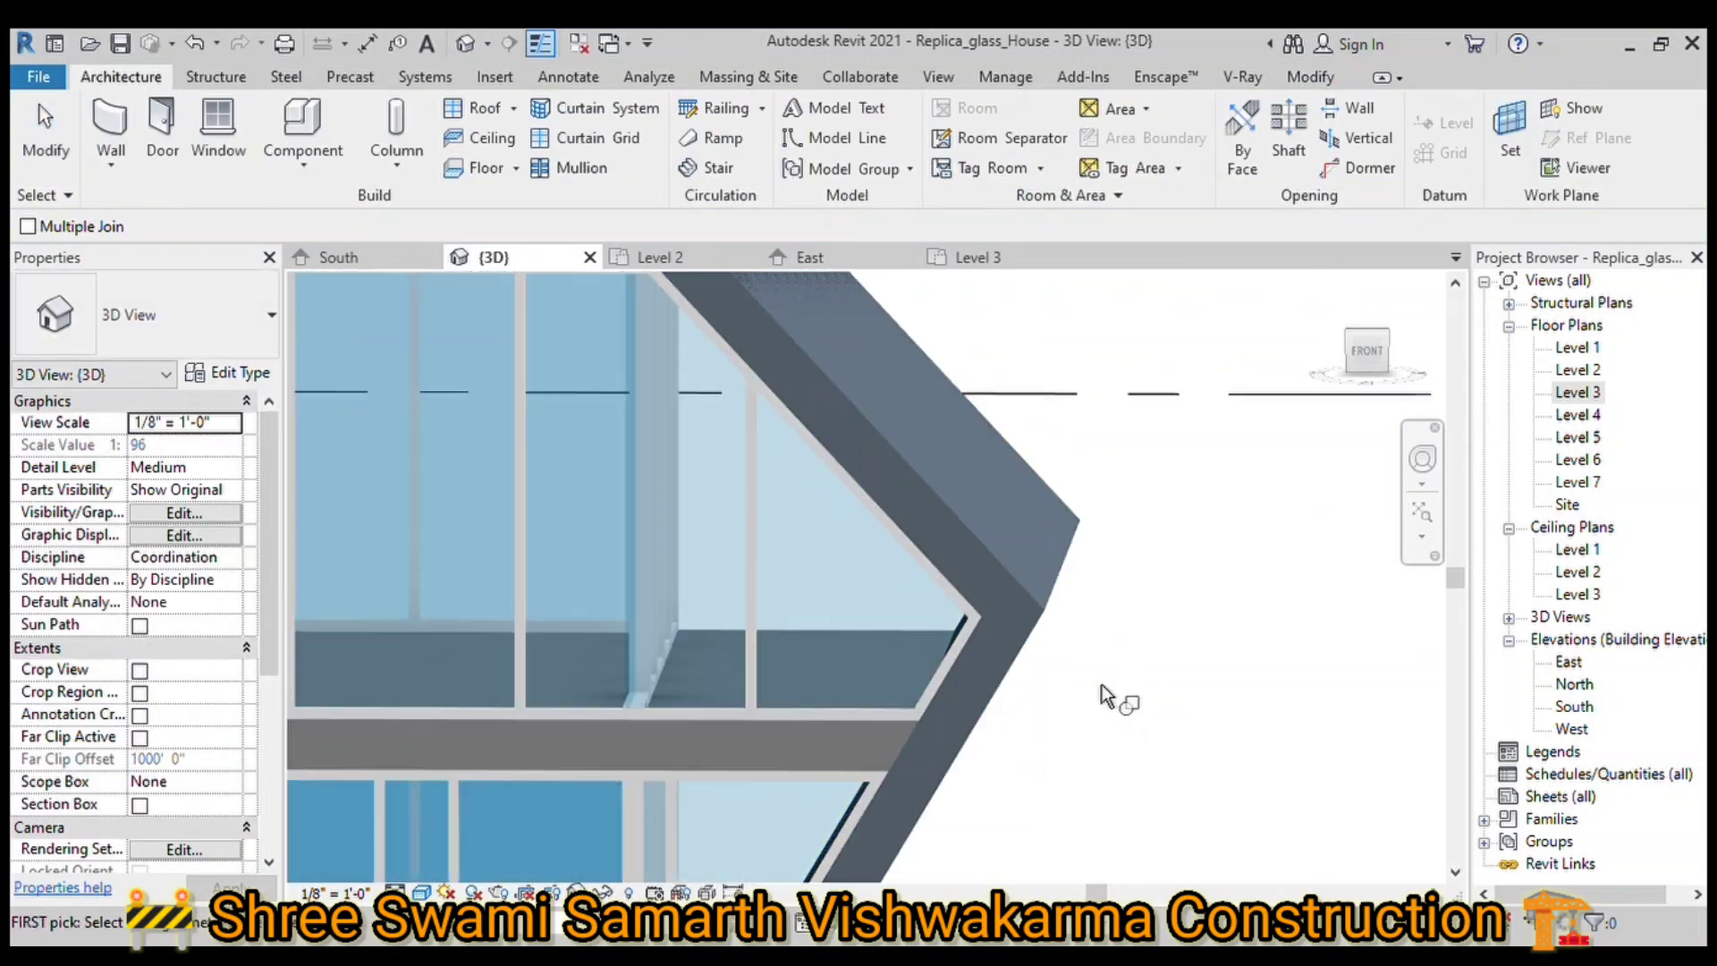
pyautogui.scroll(-2, 1102, 684)
pyautogui.scroll(2, 963, 501)
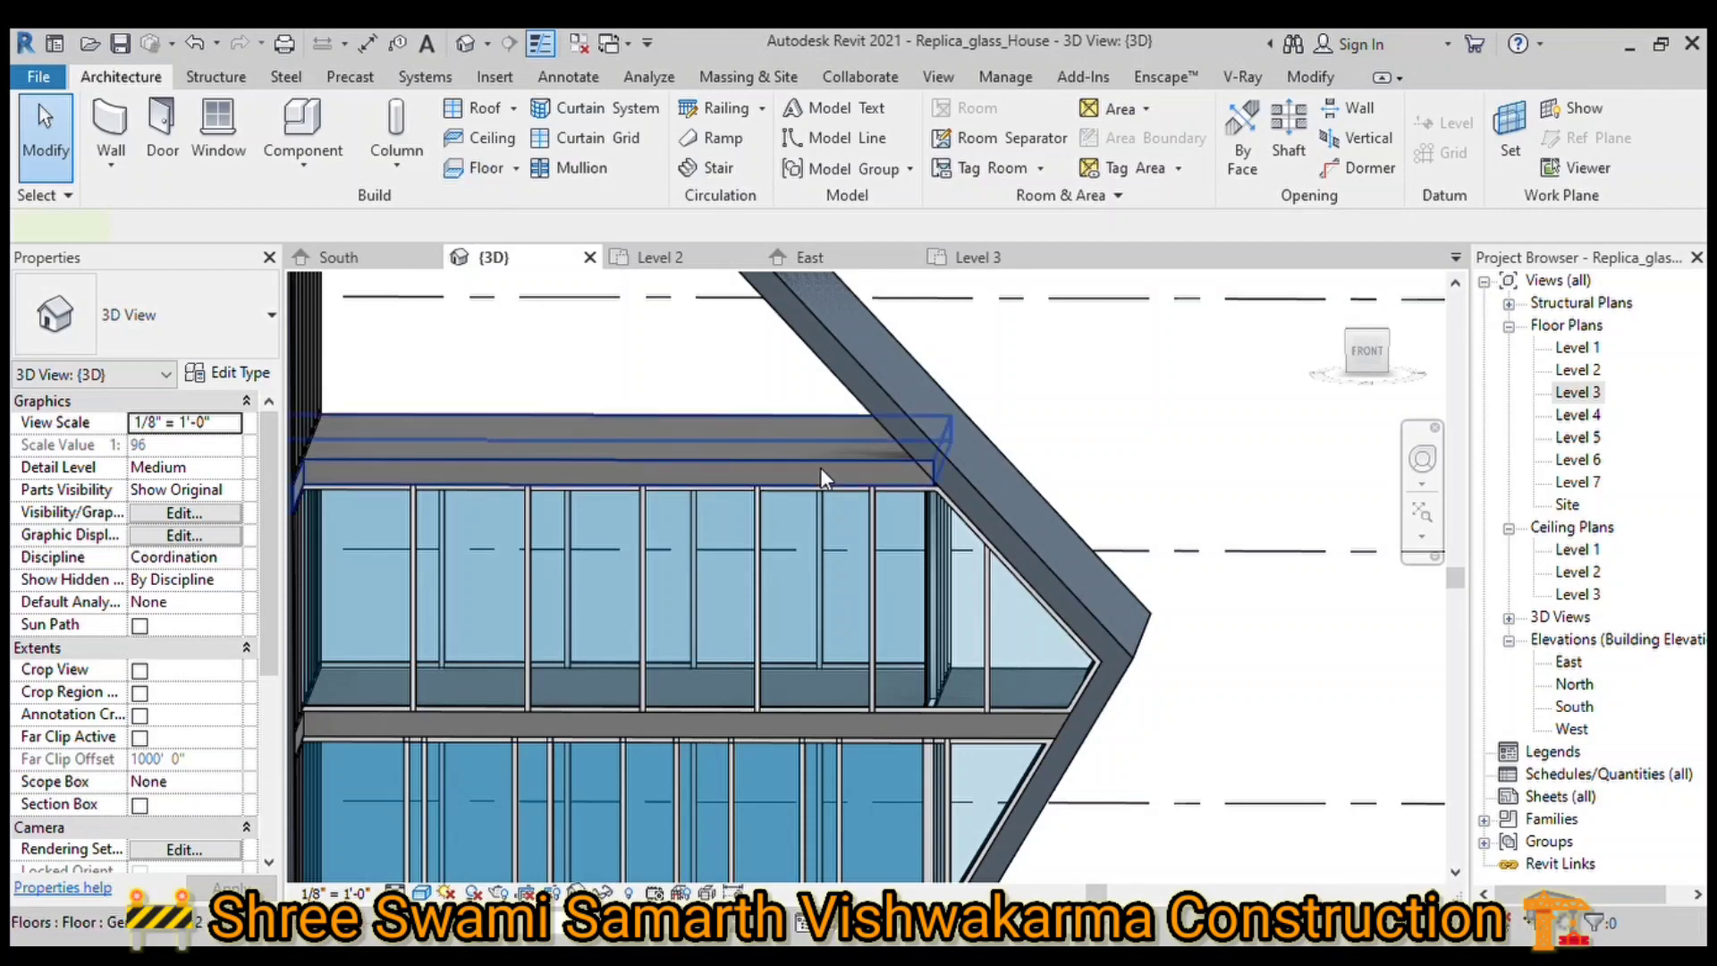
pyautogui.press('j')
pyautogui.press('g')
pyautogui.scroll(2, 792, 561)
pyautogui.scroll(2, 862, 823)
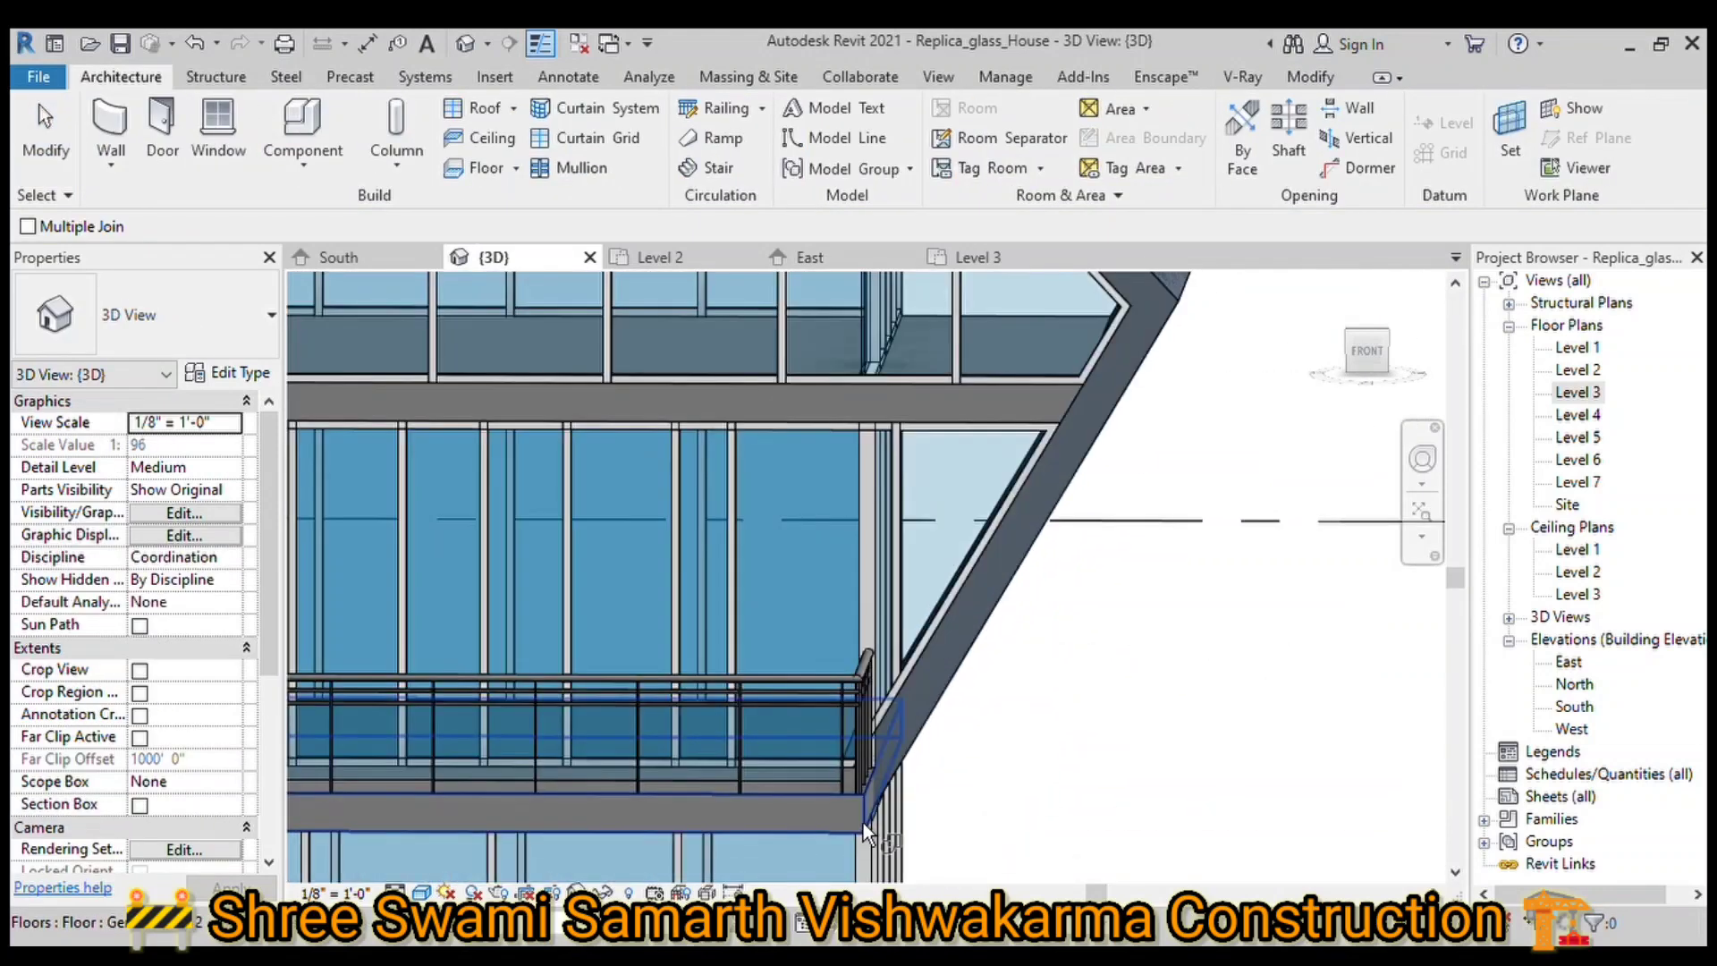
pyautogui.scroll(-2, 942, 706)
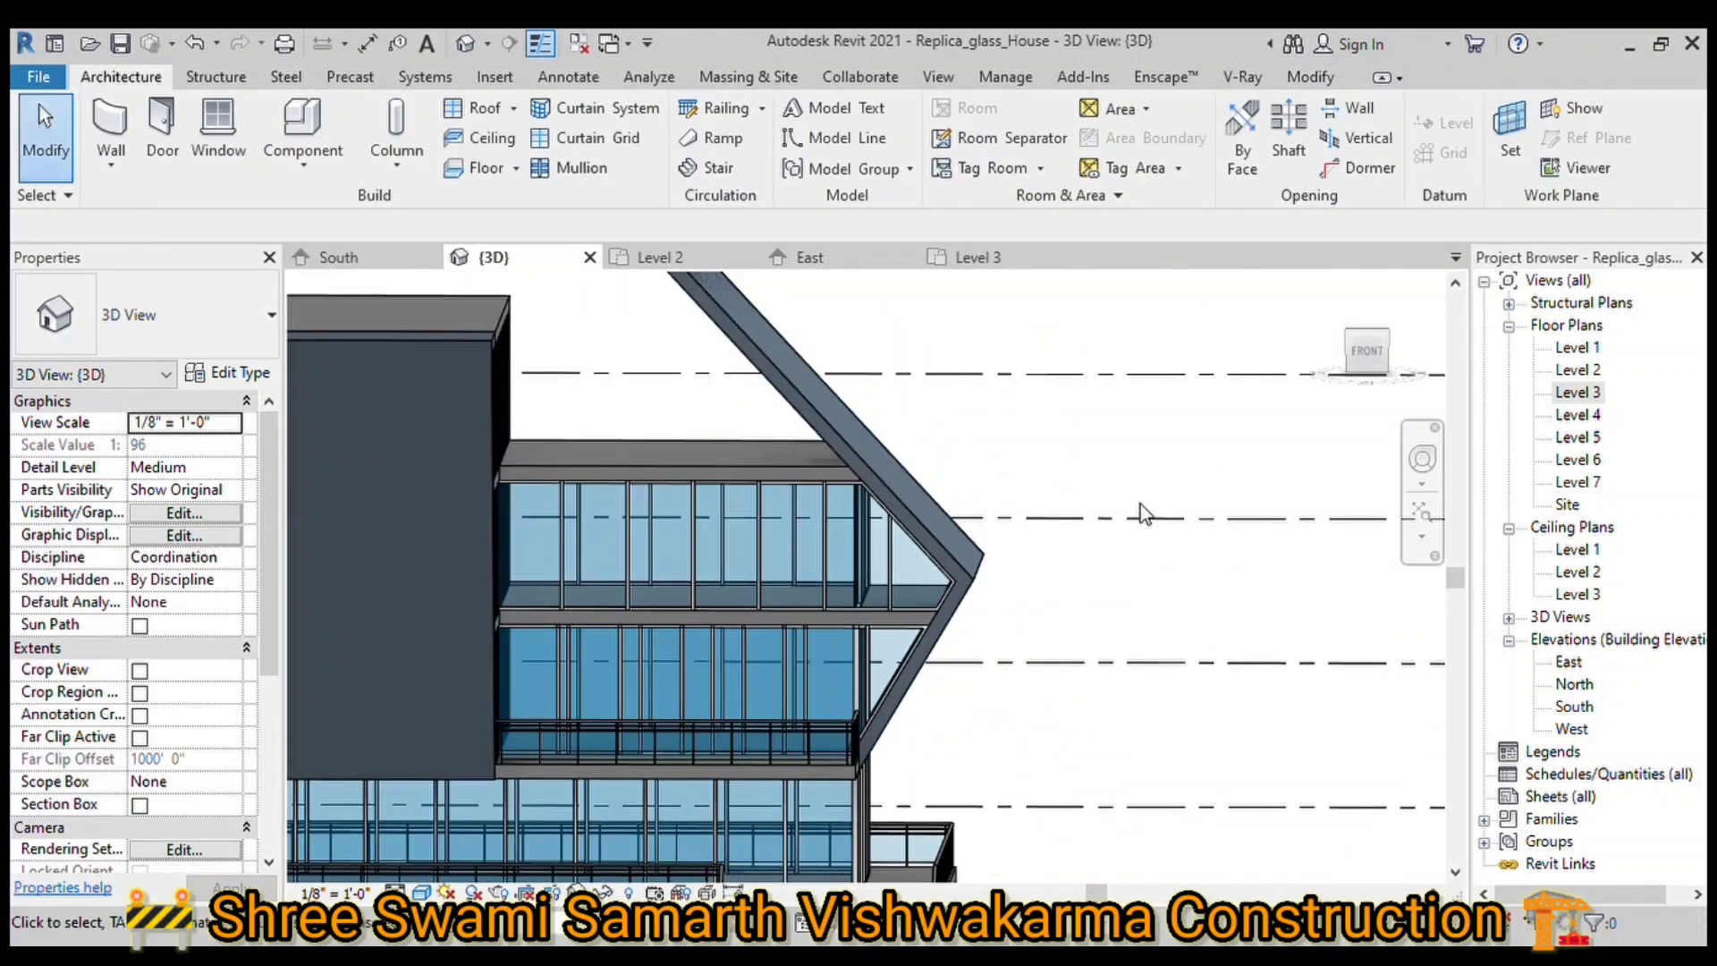
# Step: Orbit the model round to the BACK view and zoom in
pyautogui.moveTo(1182, 485)
pyautogui.keyDown('shift'); pyautogui.mouseDown(button='middle')
pyautogui.moveTo(813, 528)
pyautogui.moveTo(1131, 621)
pyautogui.moveTo(433, 604)
pyautogui.mouseUp(button='middle'); pyautogui.keyUp('shift')
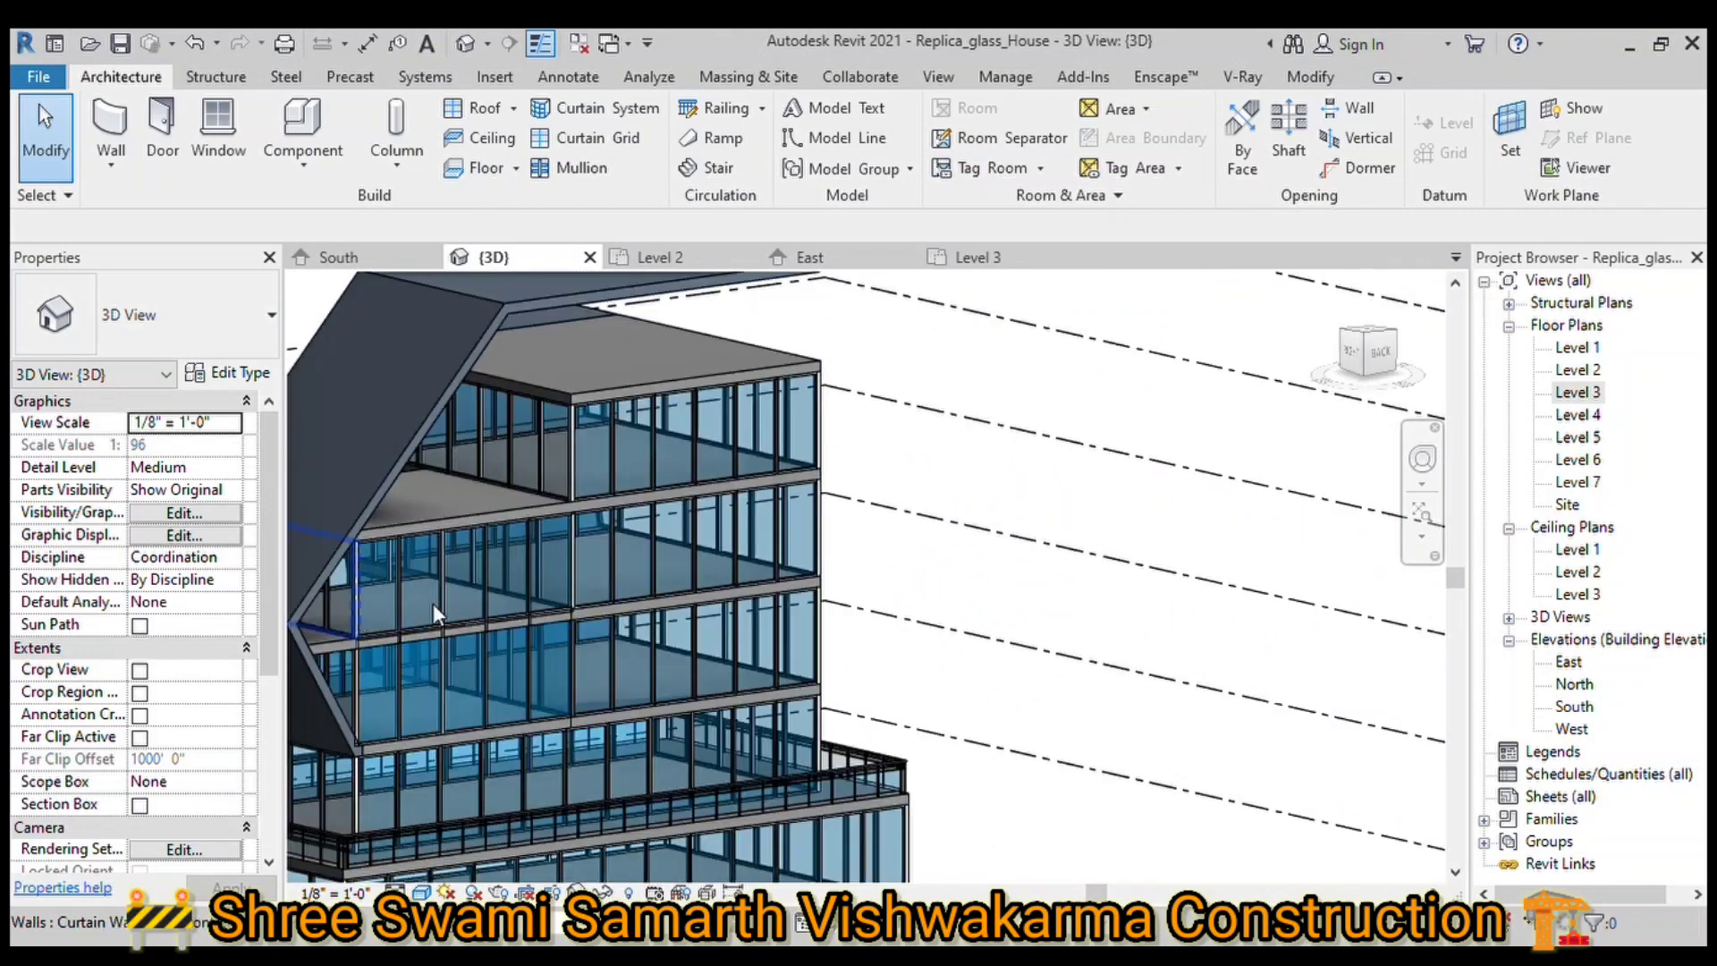
pyautogui.click(1371, 351)
pyautogui.scroll(5, 792, 567)
pyautogui.scroll(3, 658, 407)
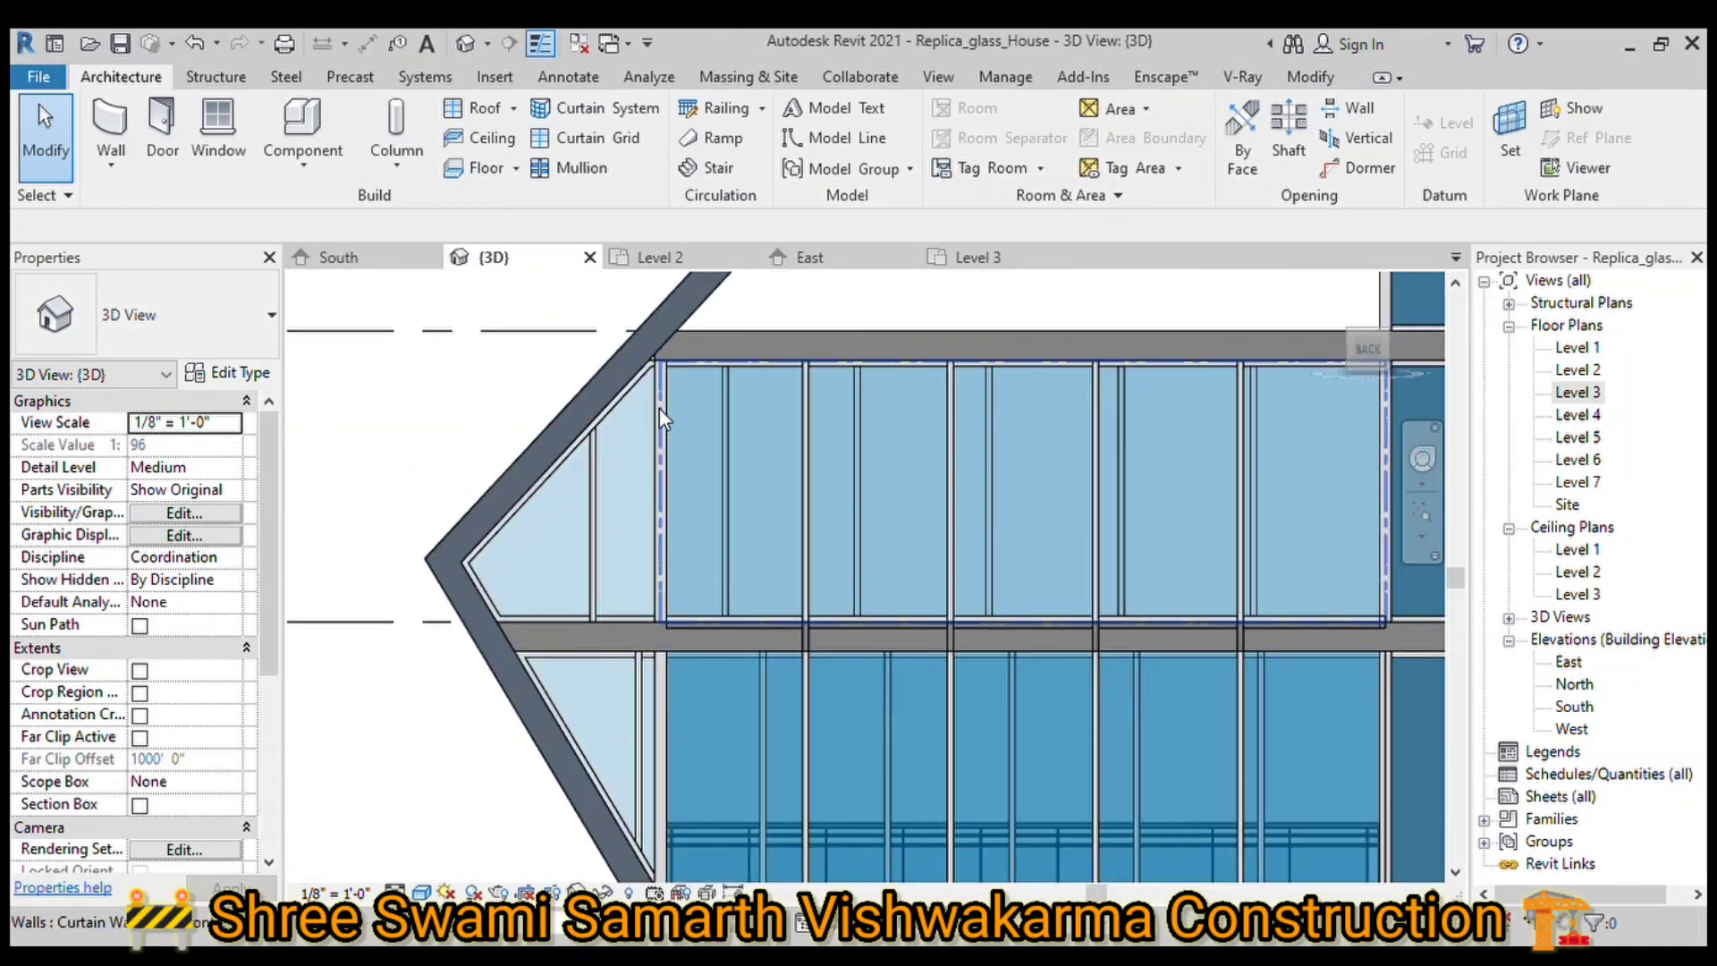
# Step: Trim the upper back curtain wall's profile corner so its sketch lines meet, then finish the edit
pyautogui.click(664, 513)
pyautogui.click(1011, 138)
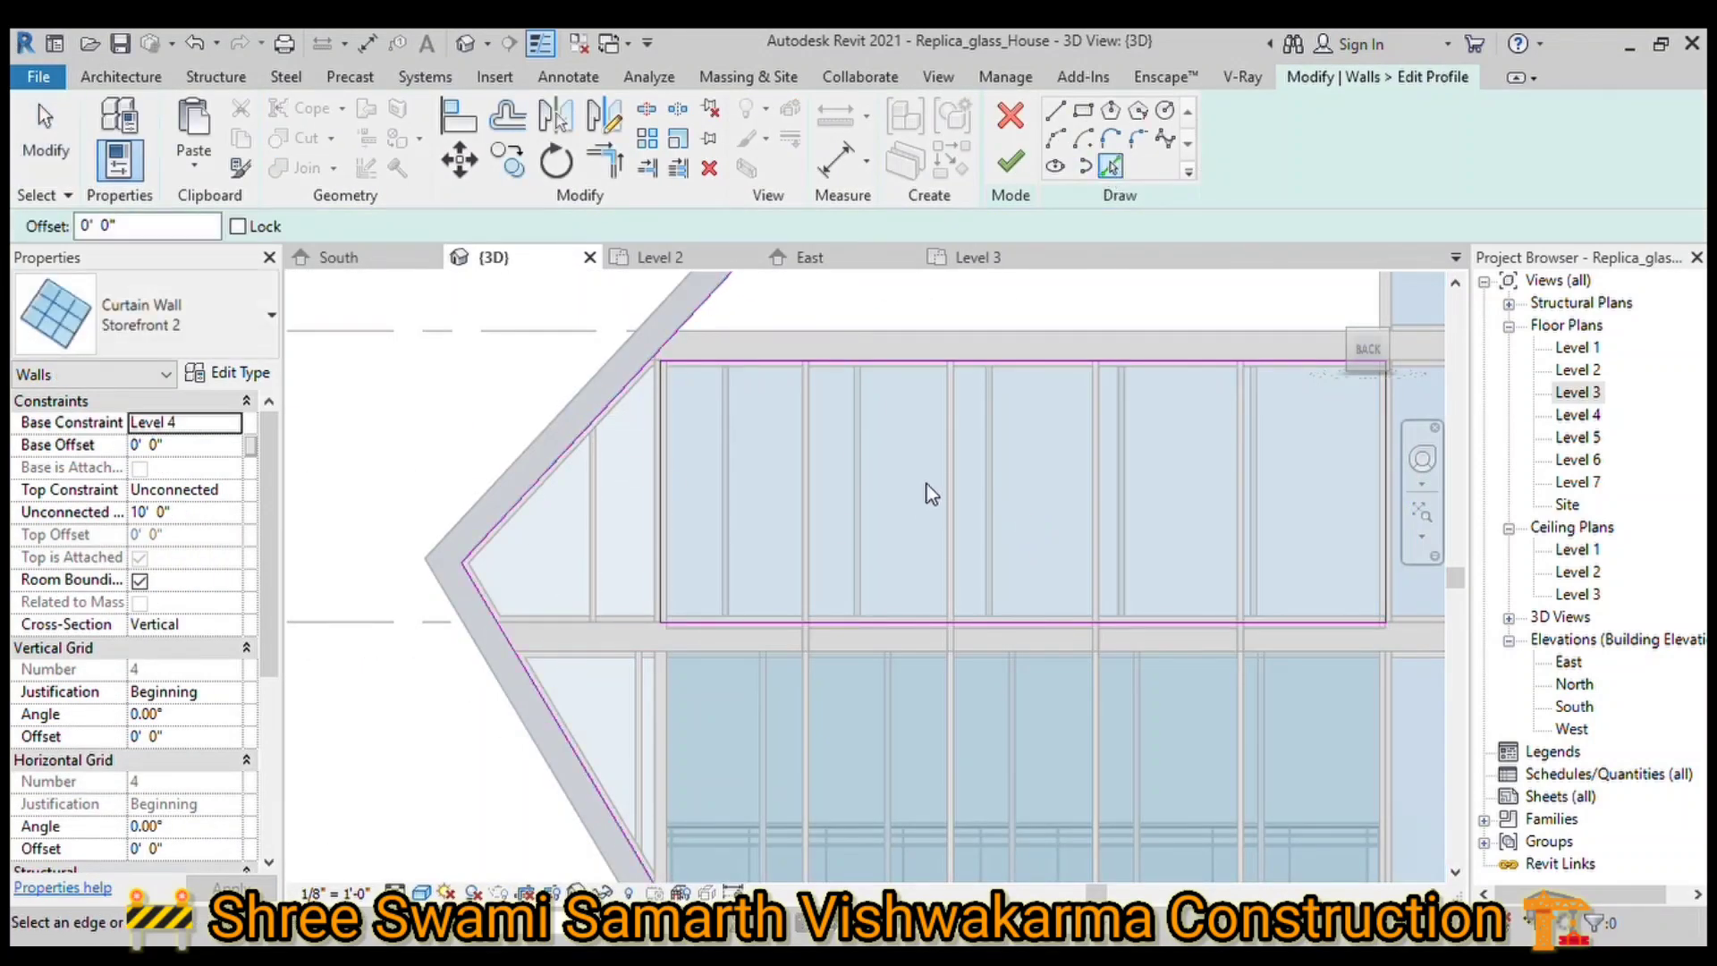
pyautogui.press('t')
pyautogui.press('r')
pyautogui.click(680, 620)
pyautogui.click(637, 391)
pyautogui.press('Escape')
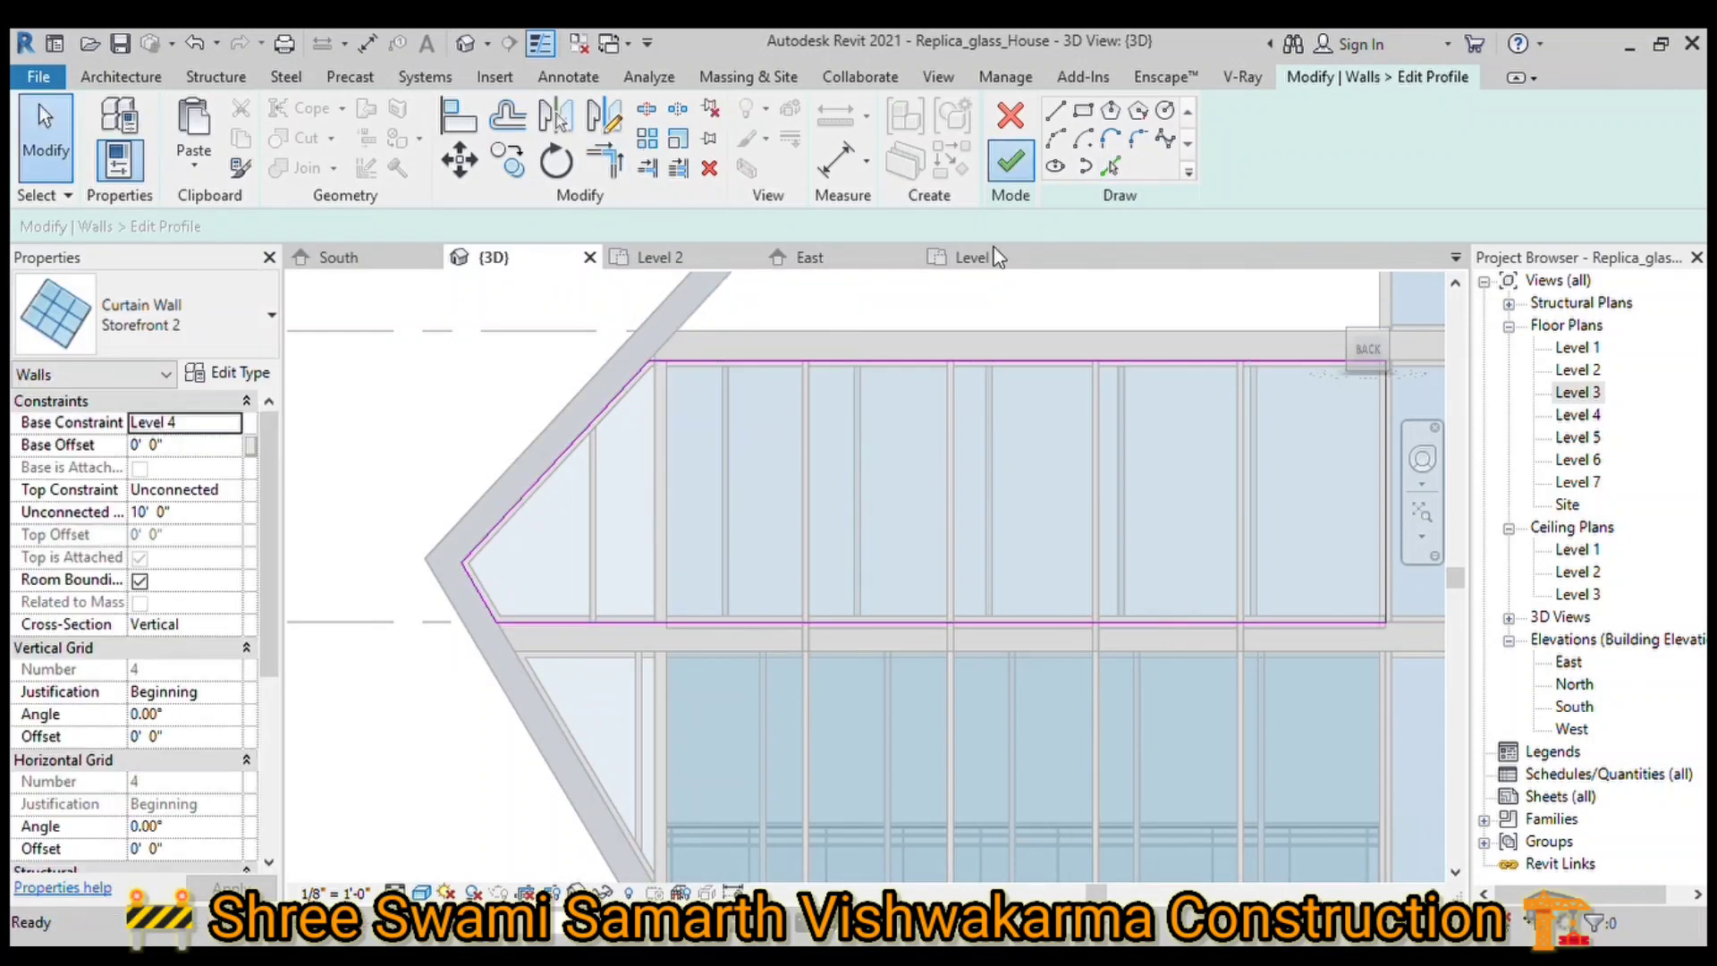
pyautogui.click(1011, 161)
# Step: Trim the Level 3 curtain wall profile's diagonal line to meet the bottom line
pyautogui.click(1011, 139)
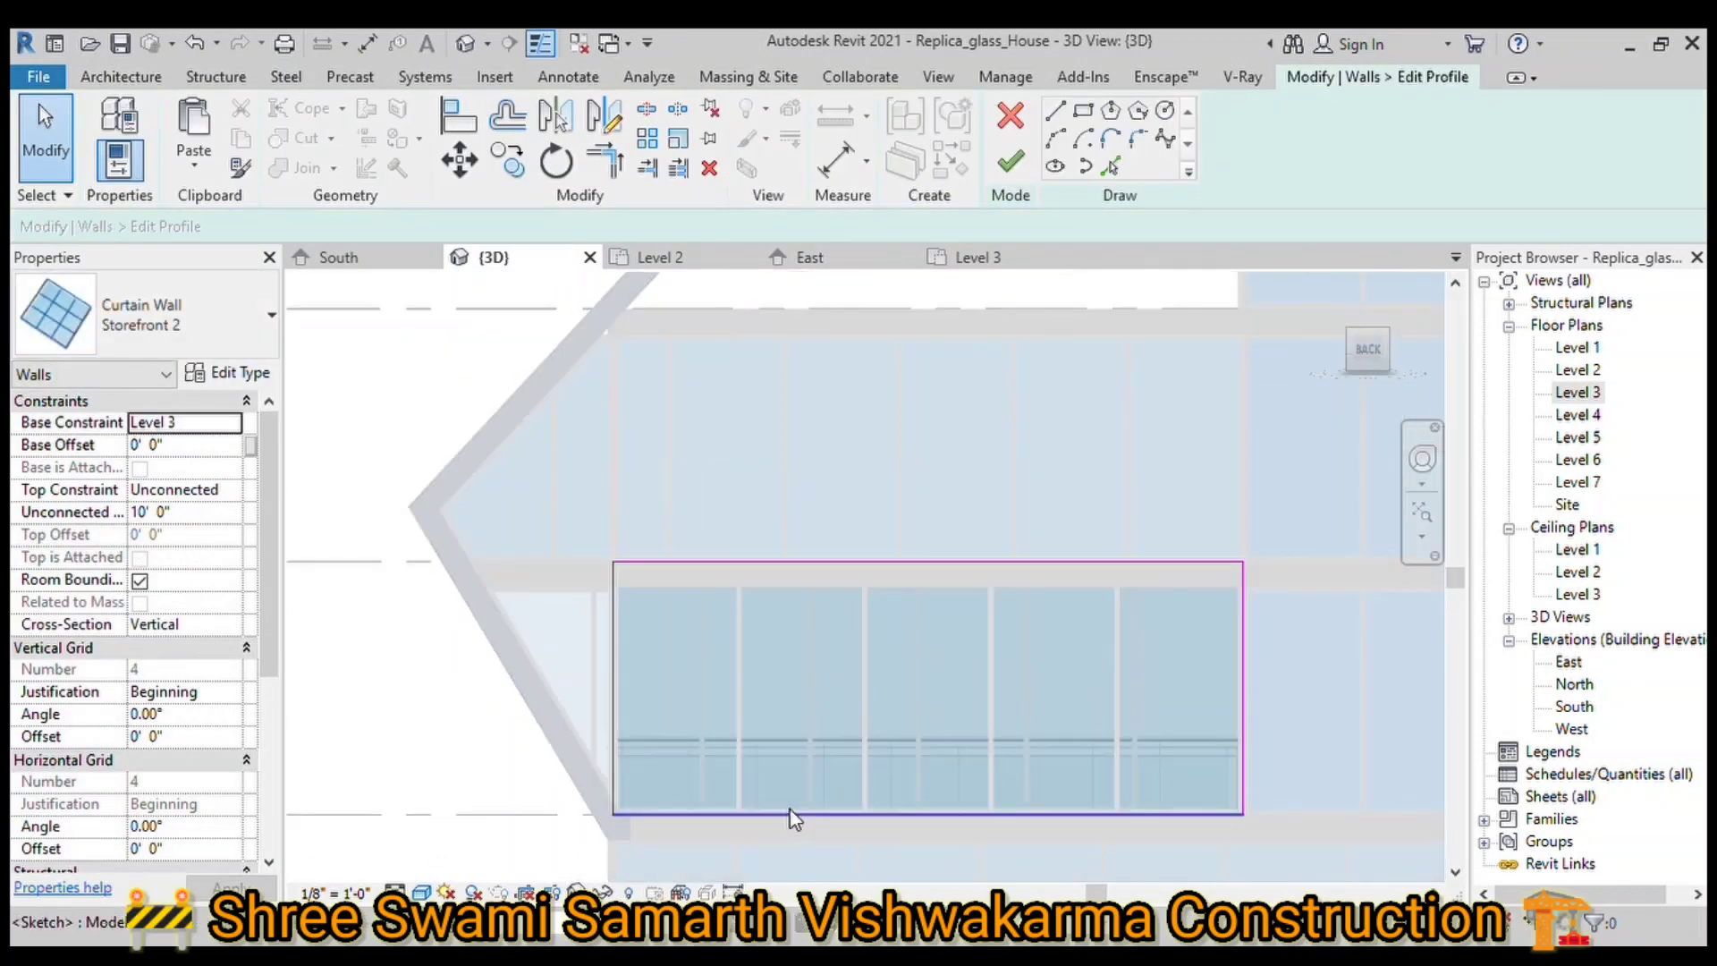
pyautogui.click(617, 170)
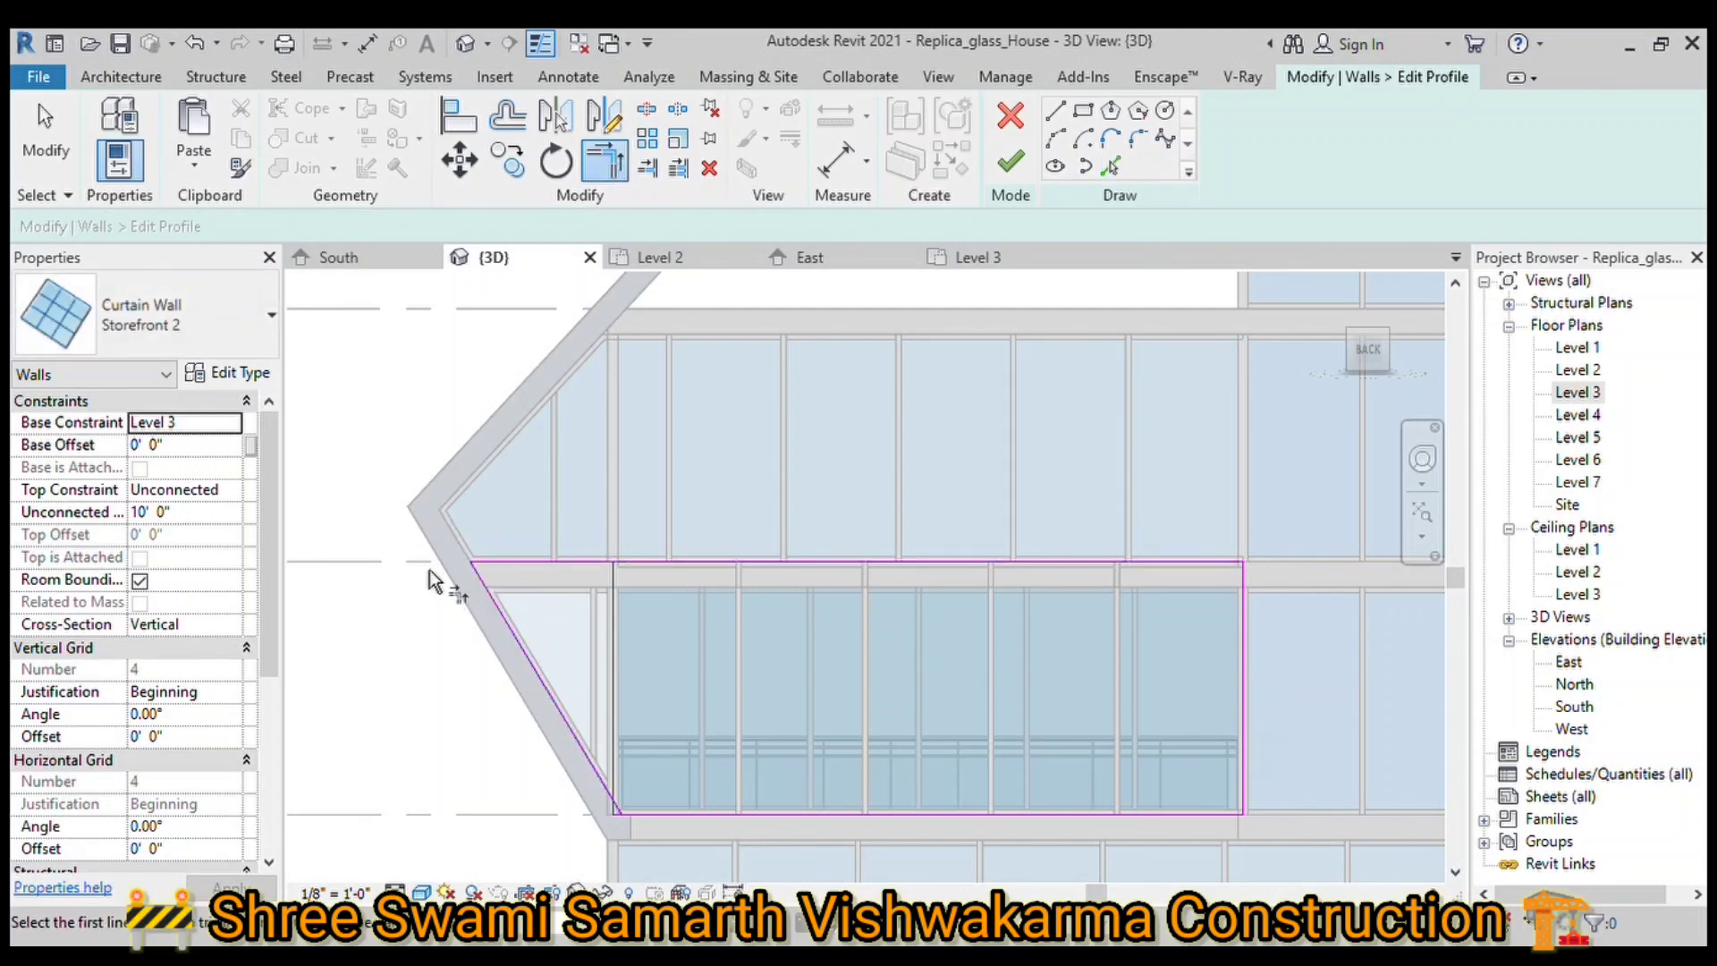
pyautogui.scroll(4, 604, 710)
pyautogui.scroll(2, 604, 710)
pyautogui.click(402, 512)
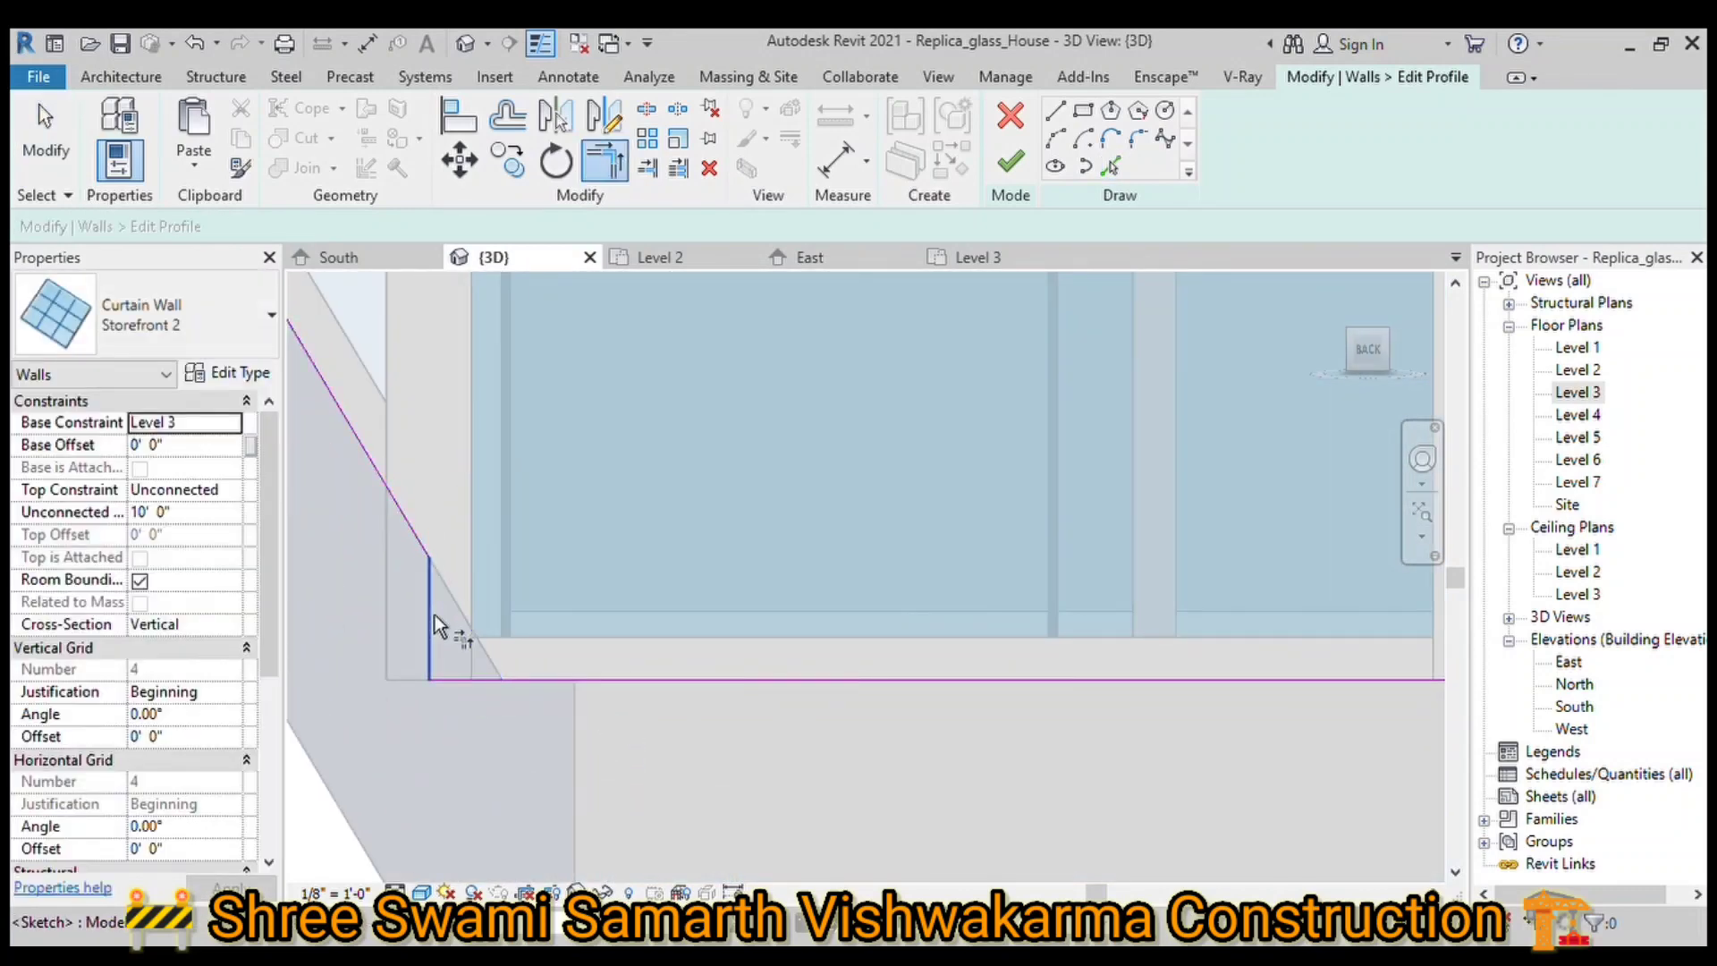
pyautogui.scroll(-2, 435, 615)
pyautogui.click(503, 773)
pyautogui.scroll(2, 464, 694)
pyautogui.press('a')
pyautogui.press('l')
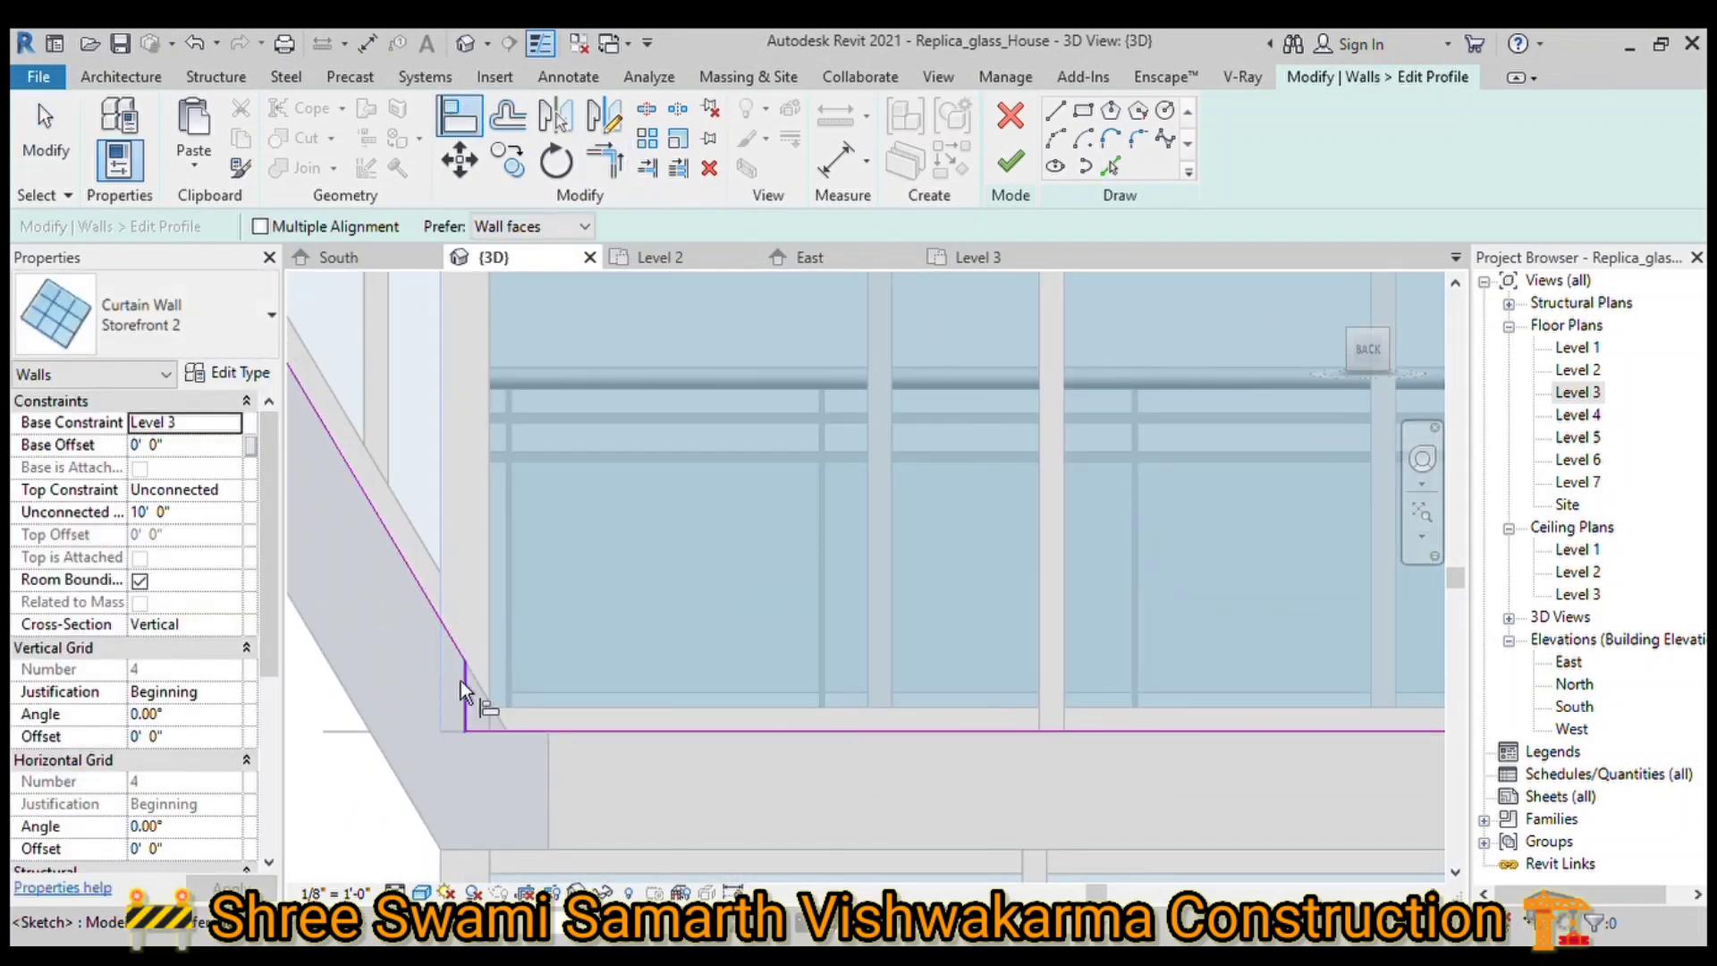
pyautogui.press('Escape')
pyautogui.scroll(-3, 556, 782)
pyautogui.scroll(3, 819, 803)
# Step: Select the Level 3 curtain wall to check its new diagonal profile
pyautogui.press('Escape')
pyautogui.scroll(-3, 842, 719)
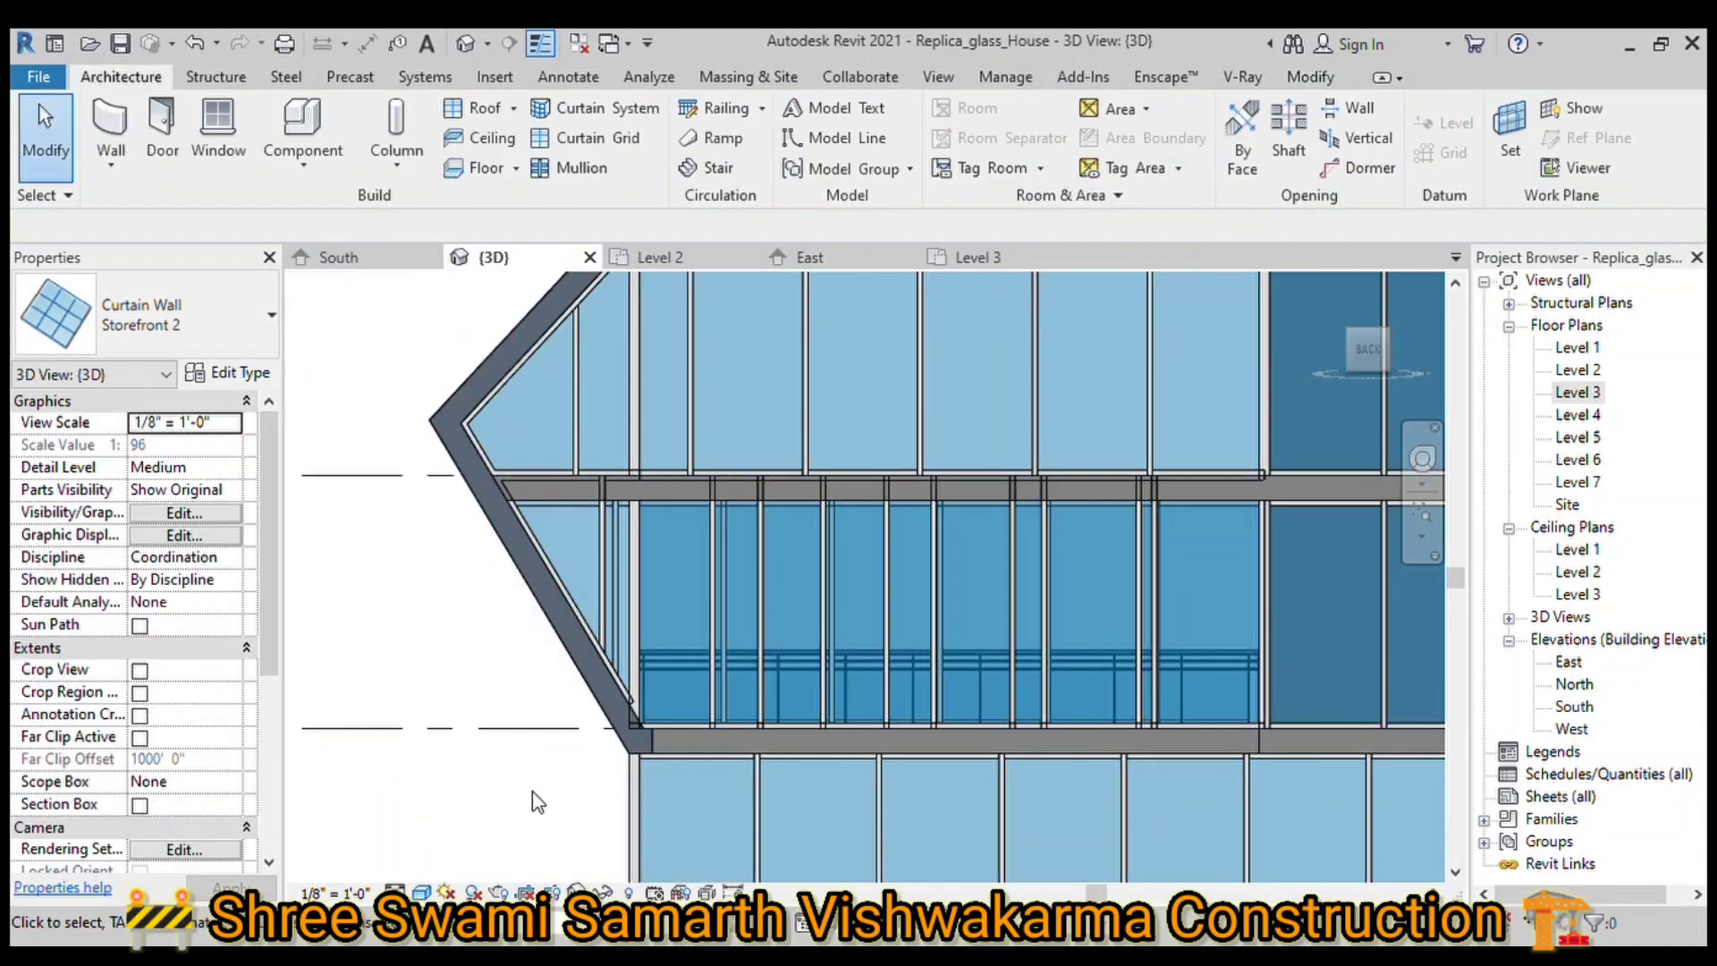
pyautogui.scroll(3, 561, 748)
pyautogui.click(558, 741)
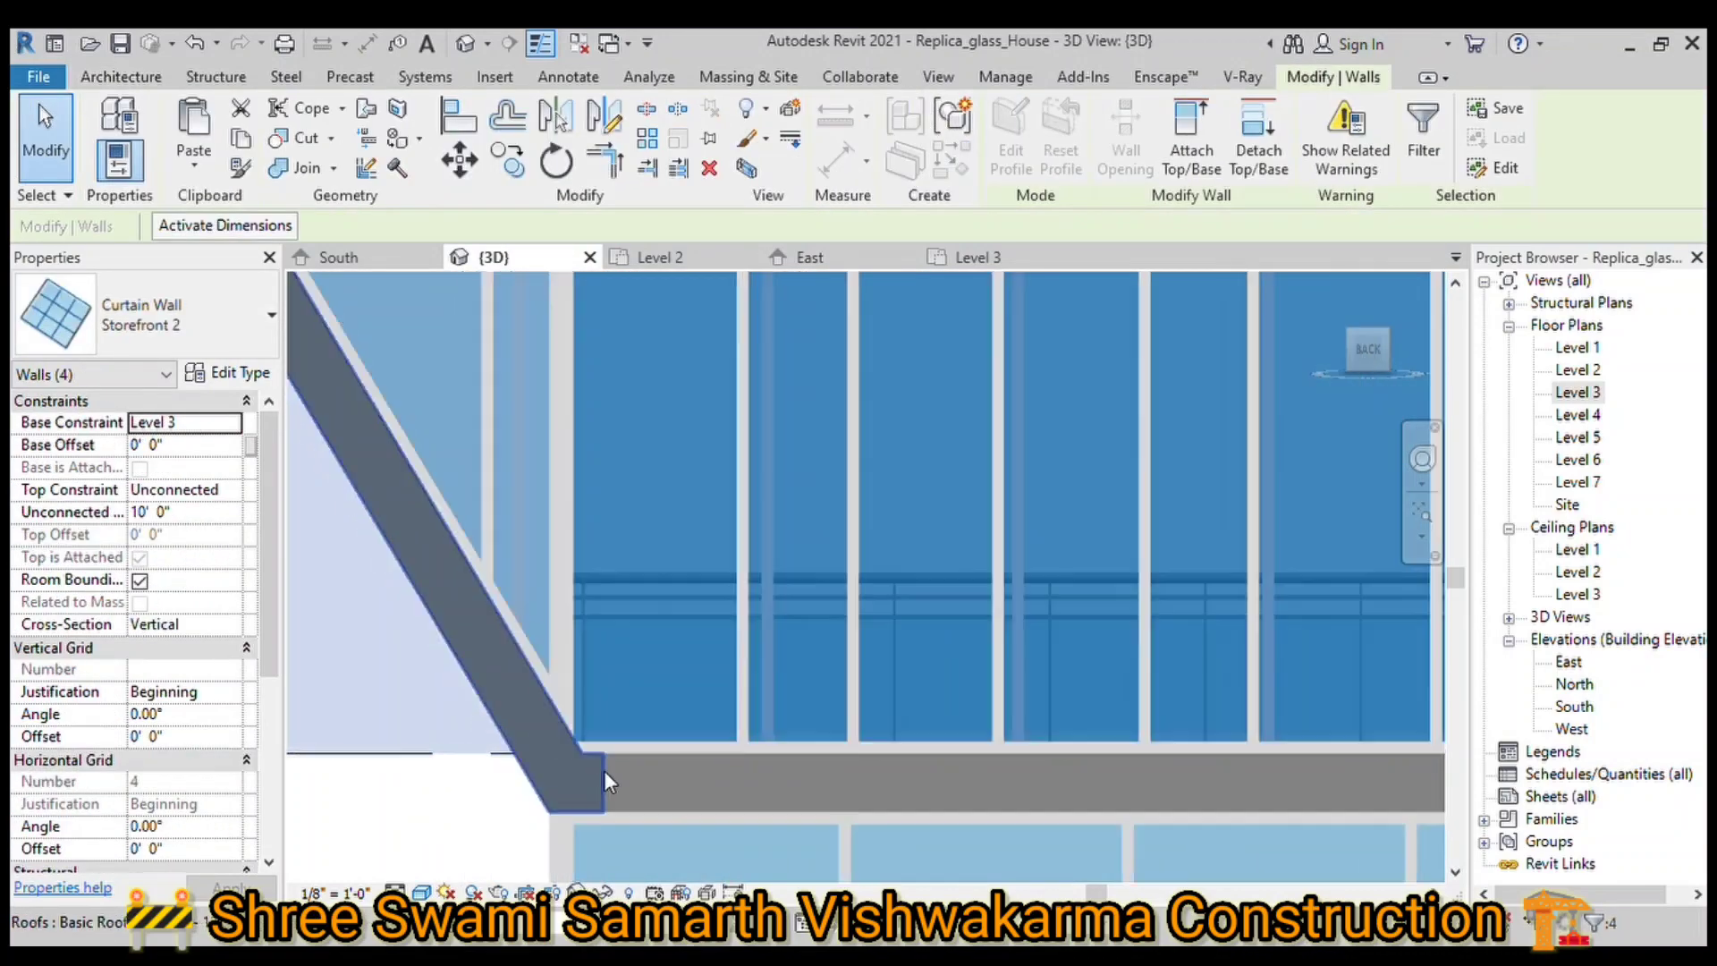
pyautogui.press('Escape')
pyautogui.scroll(-3, 582, 742)
pyautogui.scroll(3, 550, 690)
# Step: Join the sloped roof canopy's geometry with the walls and view the whole building
pyautogui.click(474, 644)
pyautogui.click(304, 168)
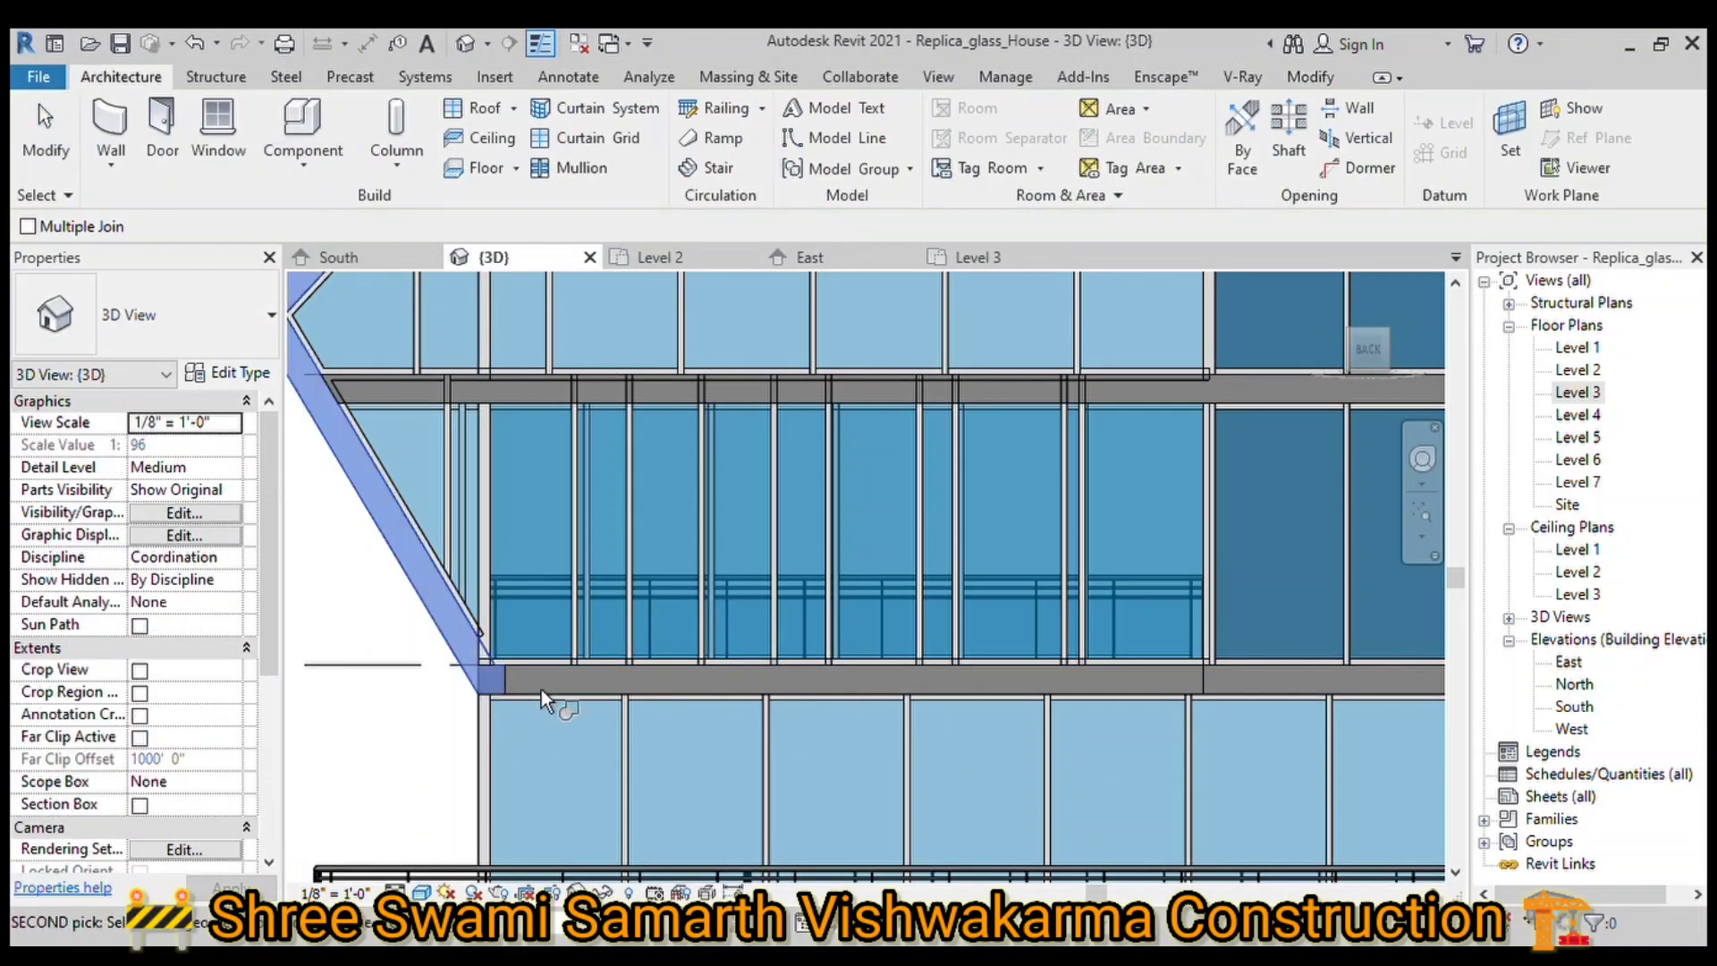
pyautogui.keyDown('shift'); pyautogui.moveTo(347, 611); pyautogui.dragTo(379, 695, button='middle'); pyautogui.keyUp('shift')
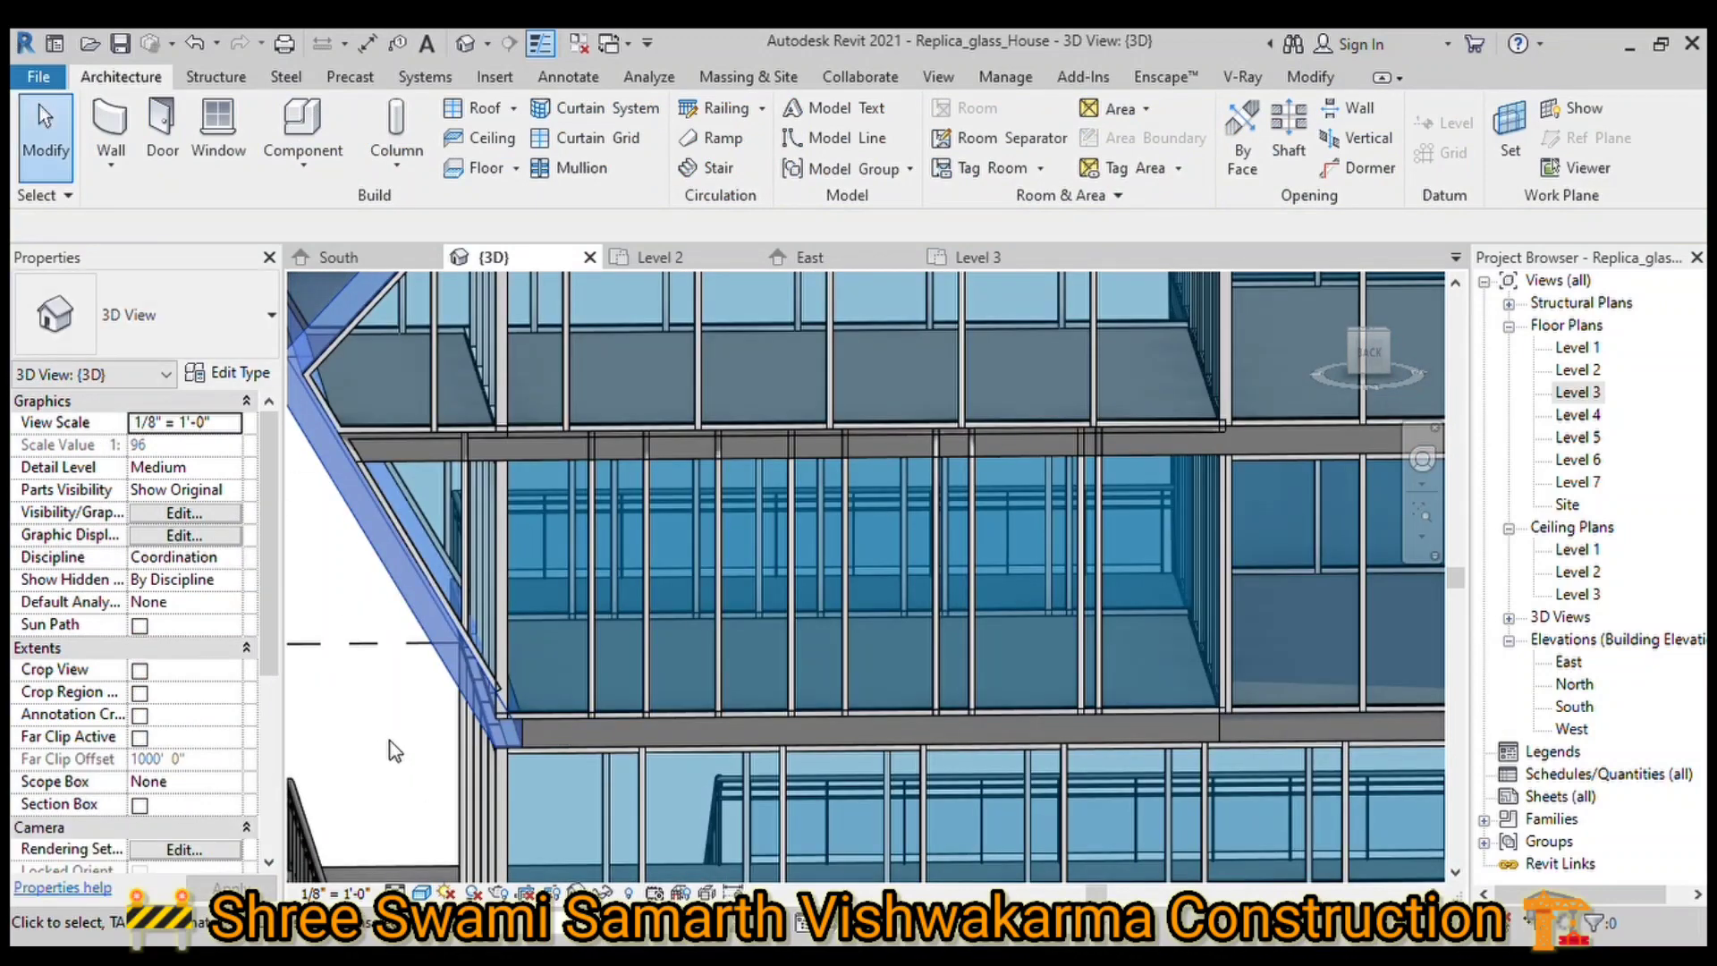
pyautogui.scroll(-3, 394, 749)
pyautogui.scroll(-3, 435, 439)
pyautogui.scroll(-2, 438, 436)
pyautogui.moveTo(516, 569)
pyautogui.keyDown('shift'); pyautogui.mouseDown(button='middle')
pyautogui.moveTo(914, 576)
pyautogui.moveTo(1329, 678)
pyautogui.mouseUp(button='middle'); pyautogui.keyUp('shift')
pyautogui.scroll(2, 1329, 678)
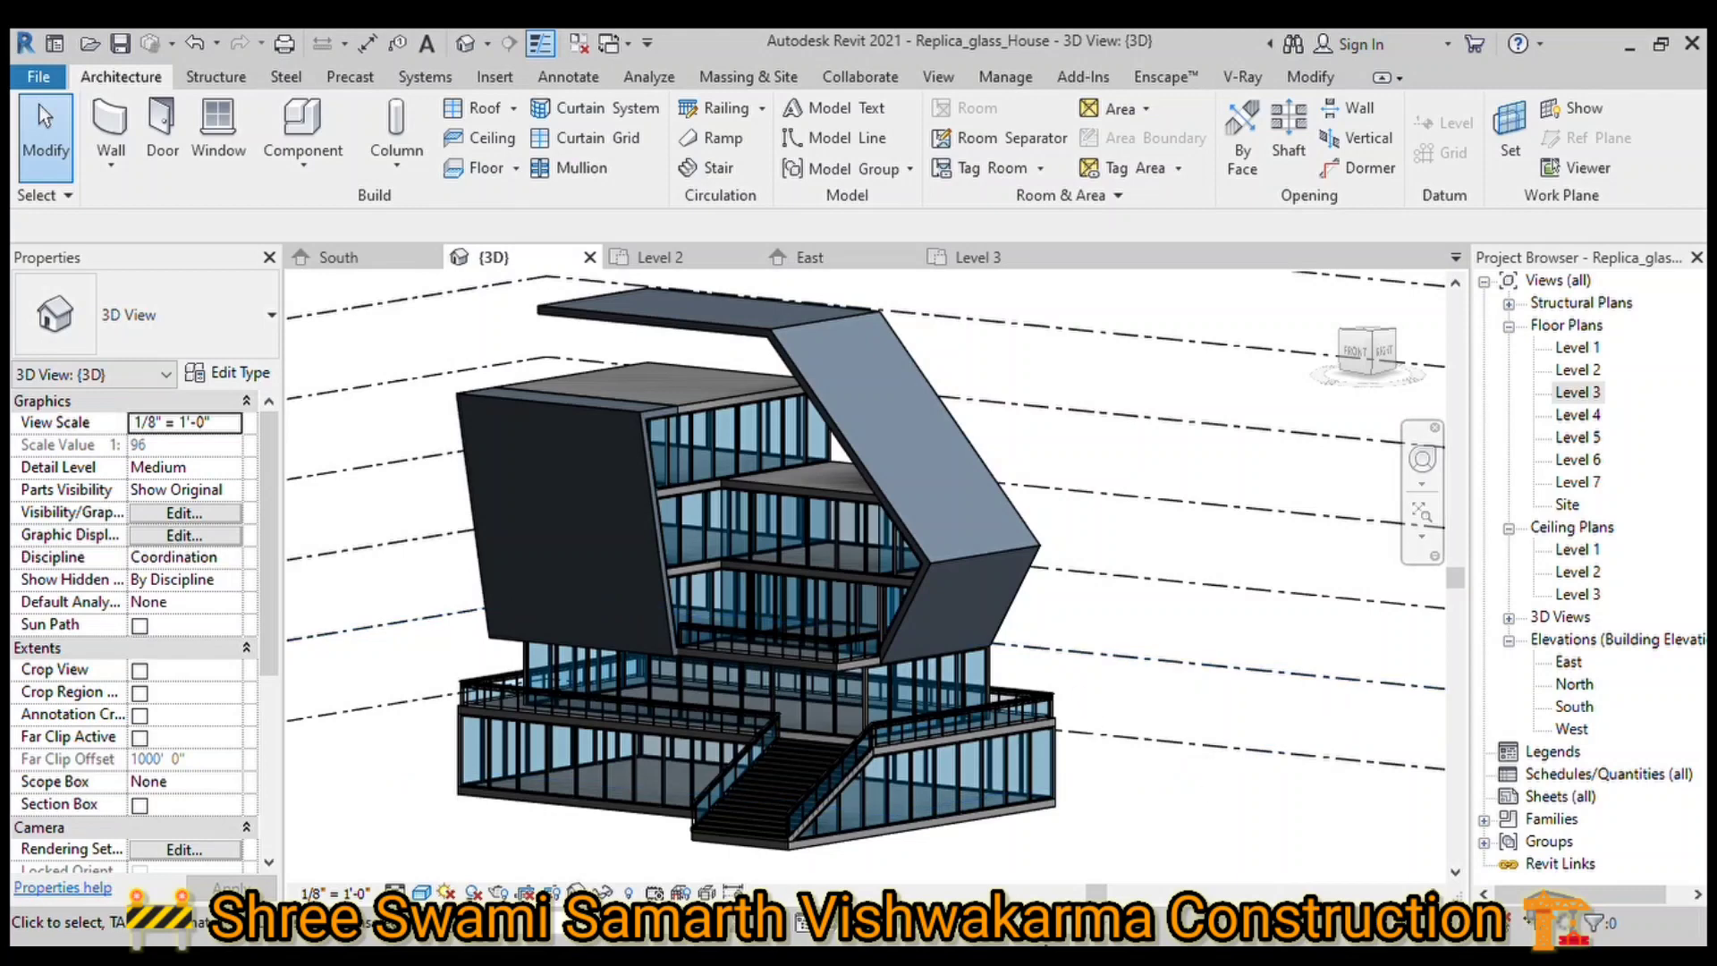
# Step: Close the unneeded views and open the Level 6 floor plan
pyautogui.click(750, 258)
pyautogui.click(909, 257)
pyautogui.click(750, 257)
pyautogui.doubleClick(1578, 460)
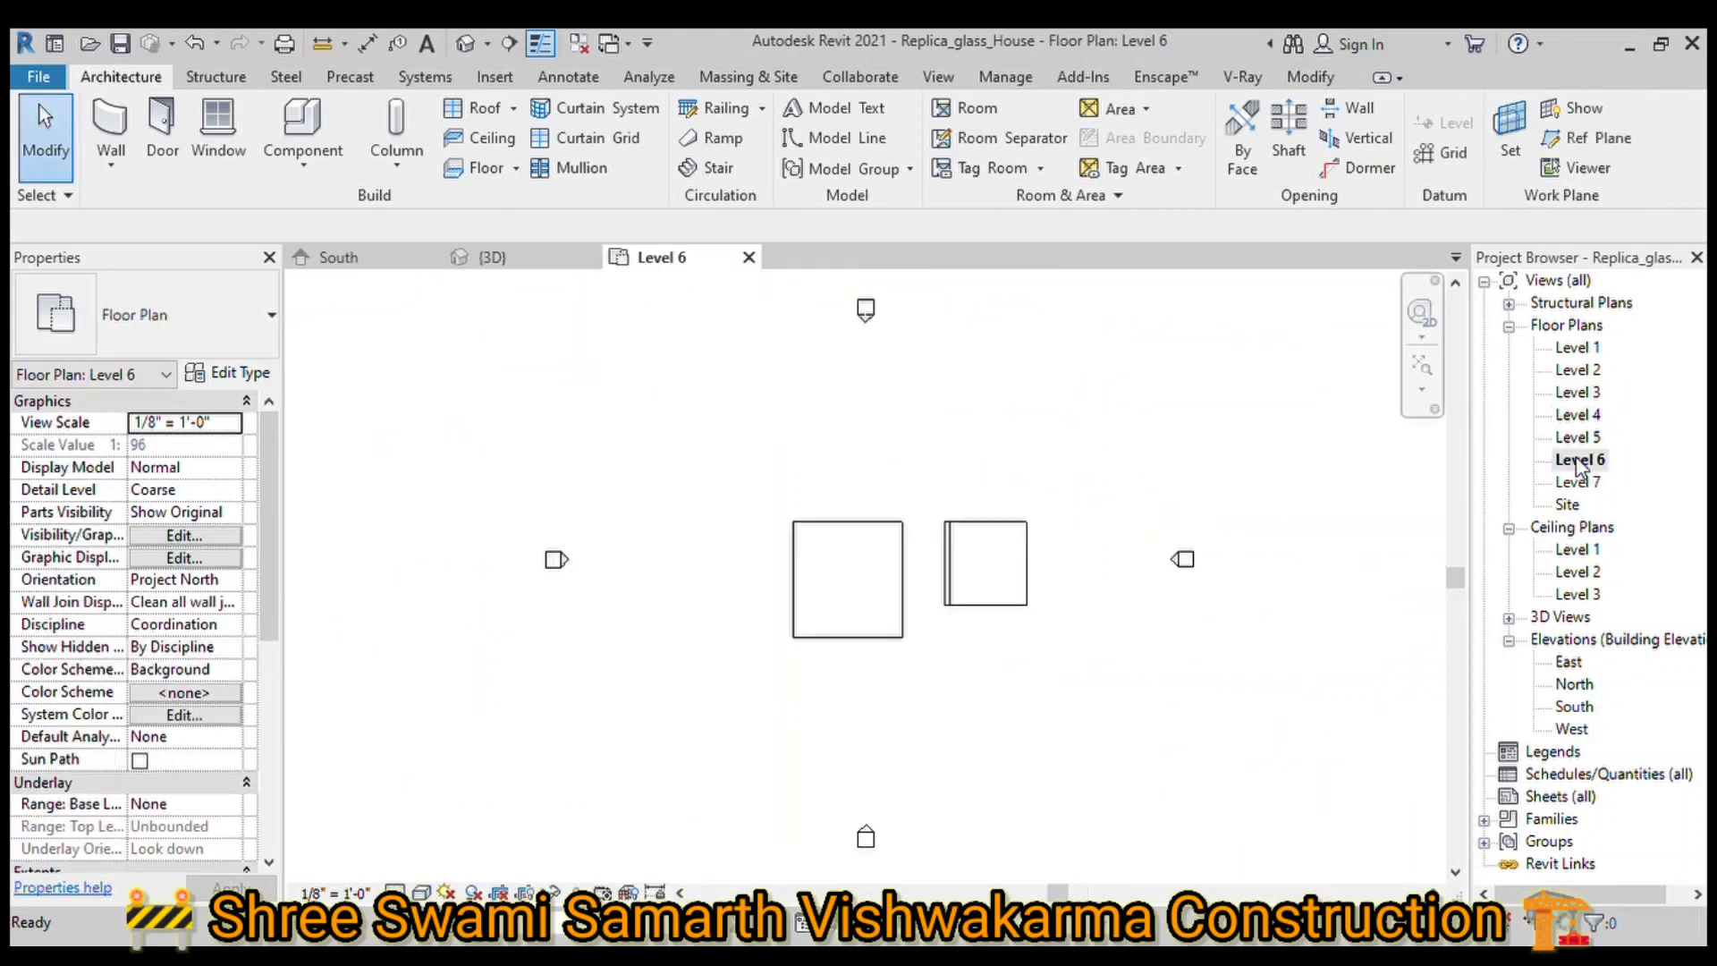
pyautogui.scroll(3, 713, 544)
# Step: Place a row of three 1' x 1' structural columns on Level 6
pyautogui.click(396, 121)
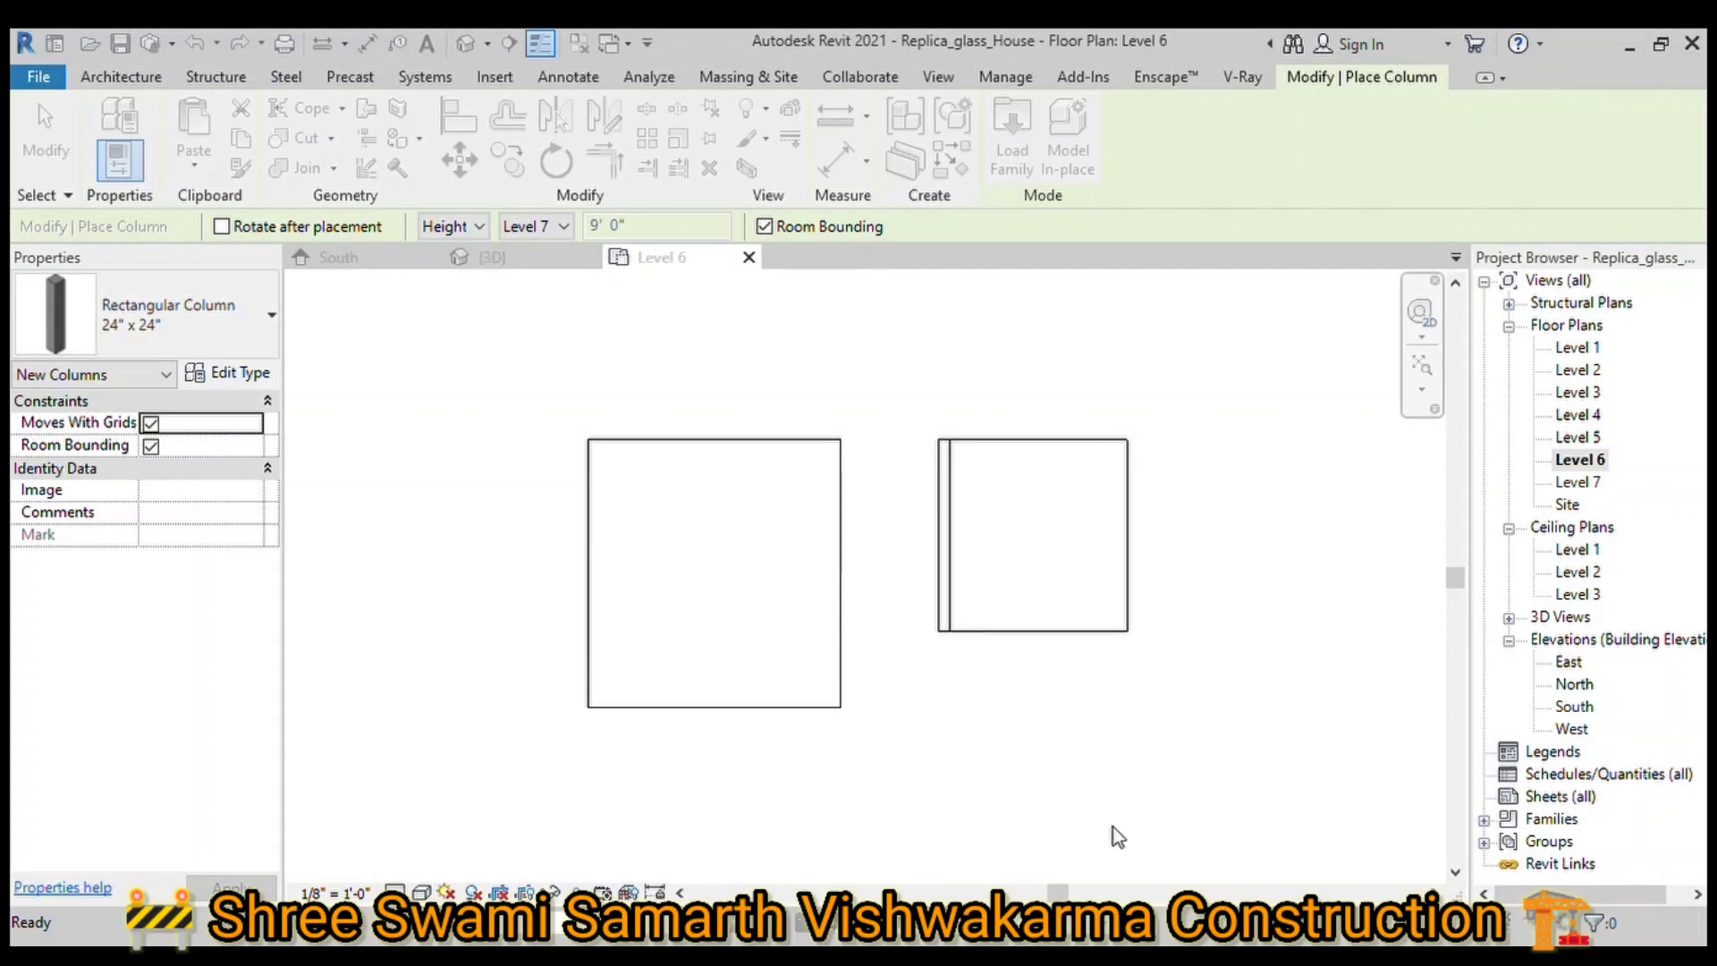
pyautogui.scroll(2, 628, 472)
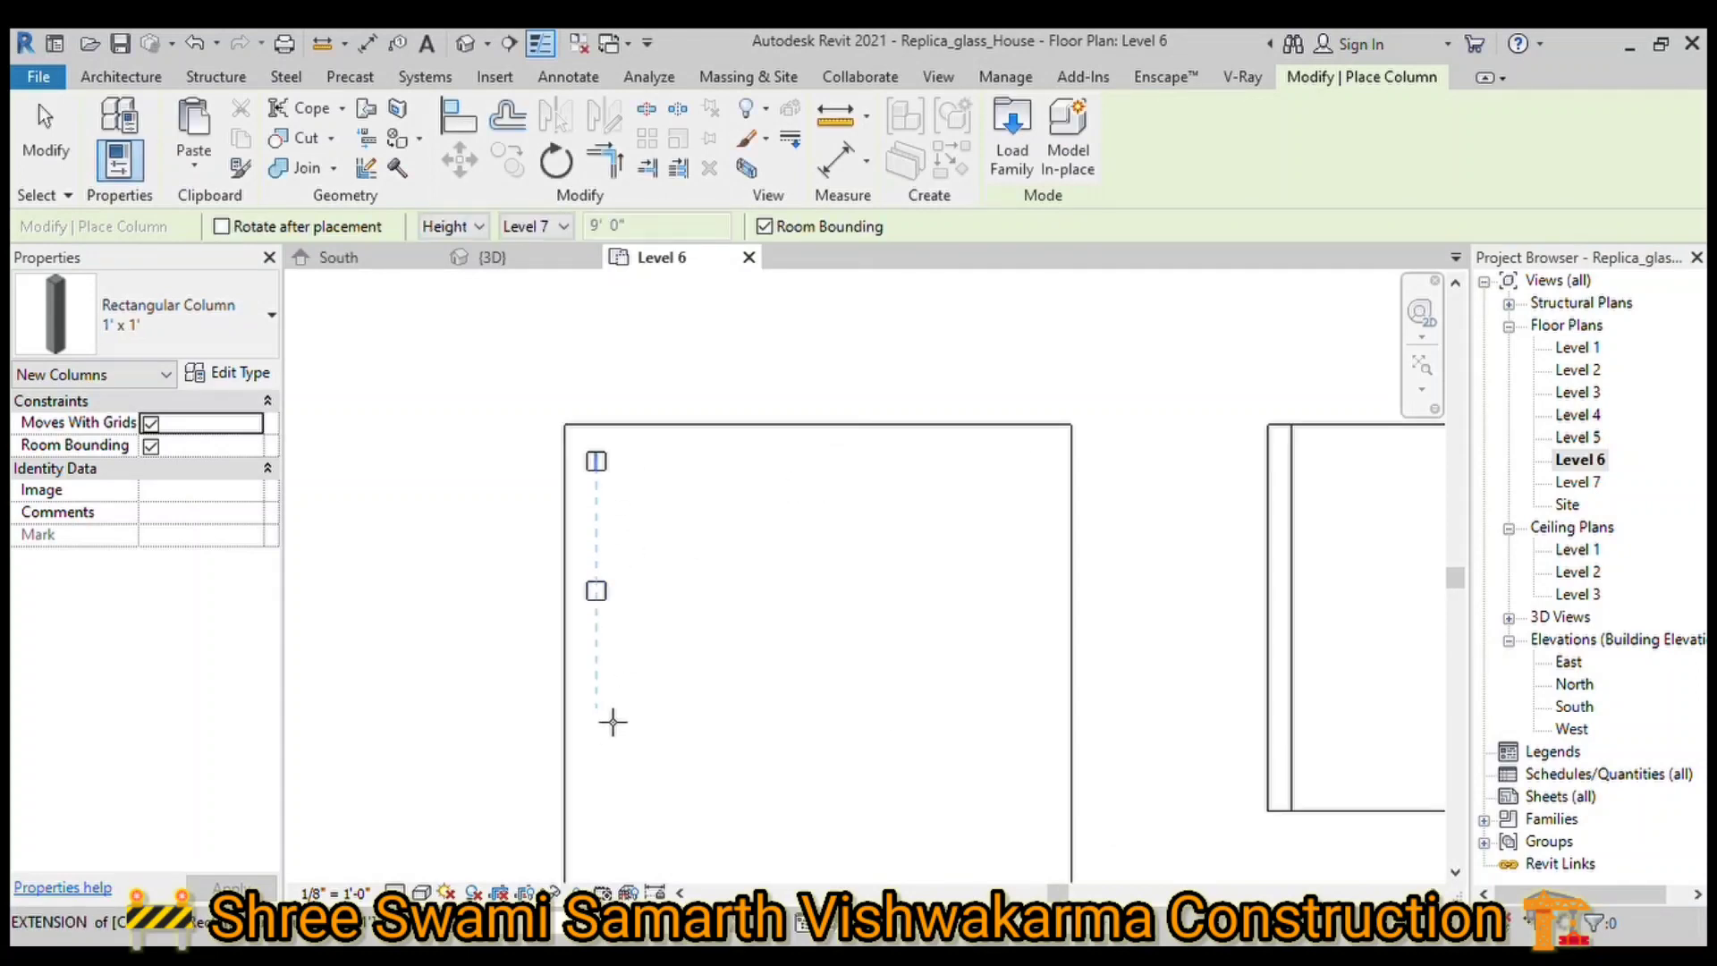
pyautogui.scroll(-1, 563, 498)
pyautogui.press('Escape')
pyautogui.scroll(2, 582, 468)
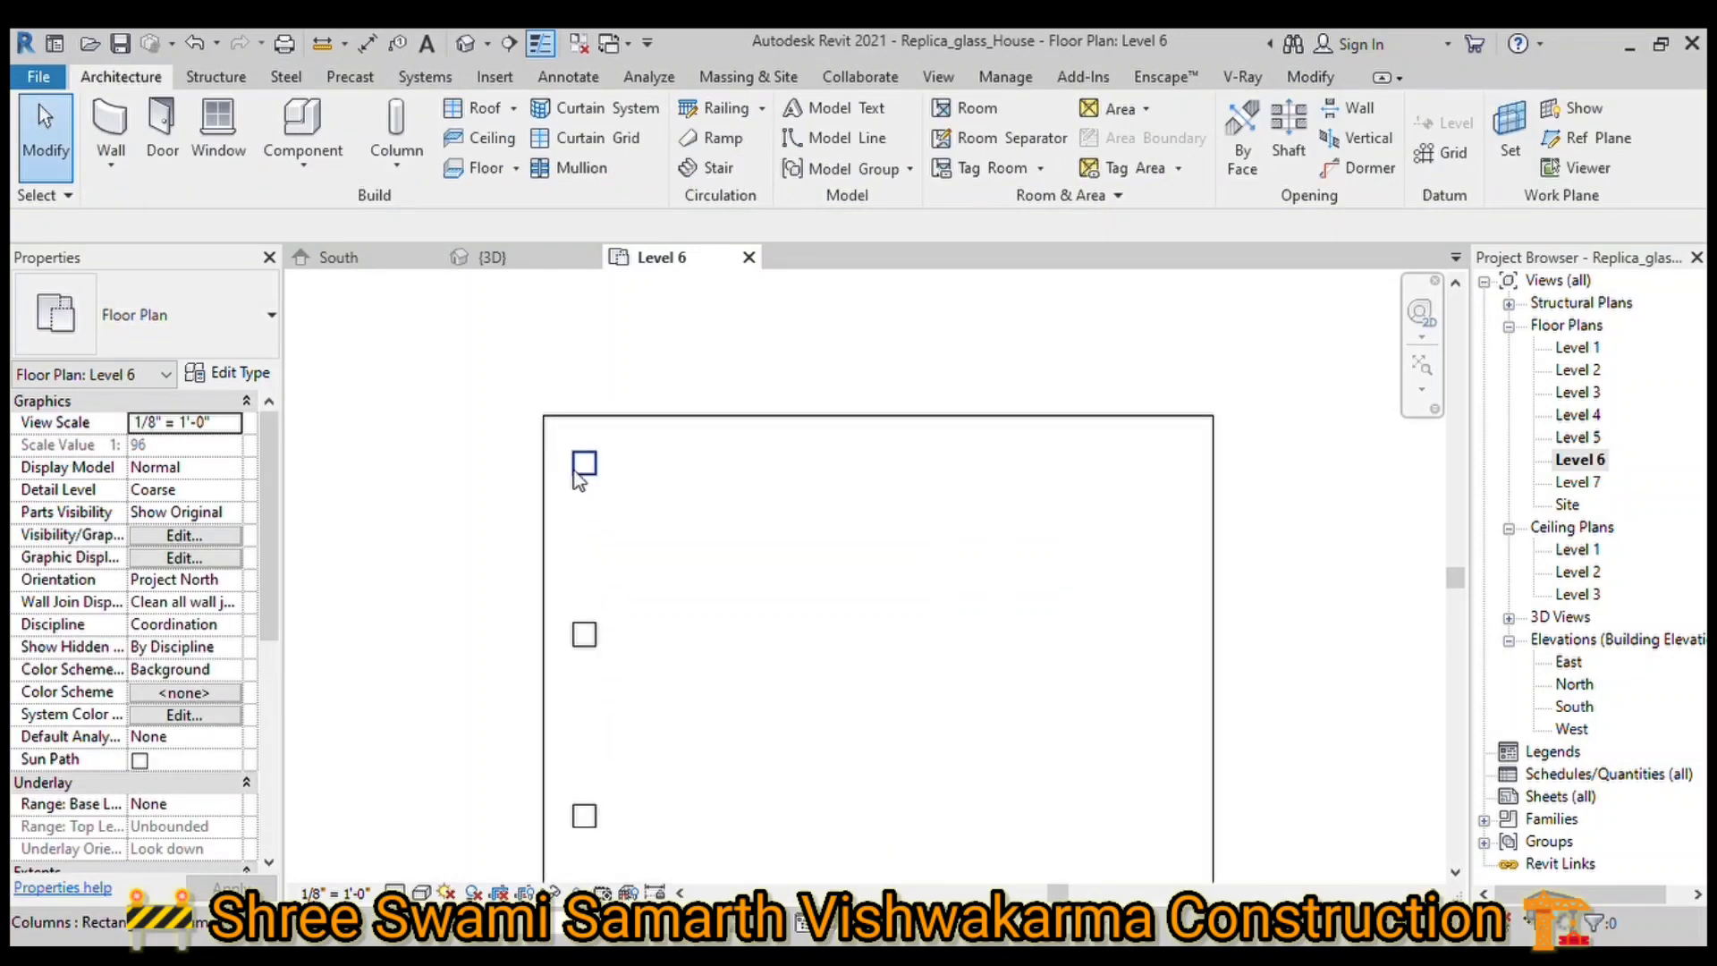
pyautogui.scroll(1, 590, 474)
# Step: Add an aligned dimension across the three column centres and set it to EQ
pyautogui.click(597, 479)
pyautogui.press('d')
pyautogui.press('i')
pyautogui.click(592, 462)
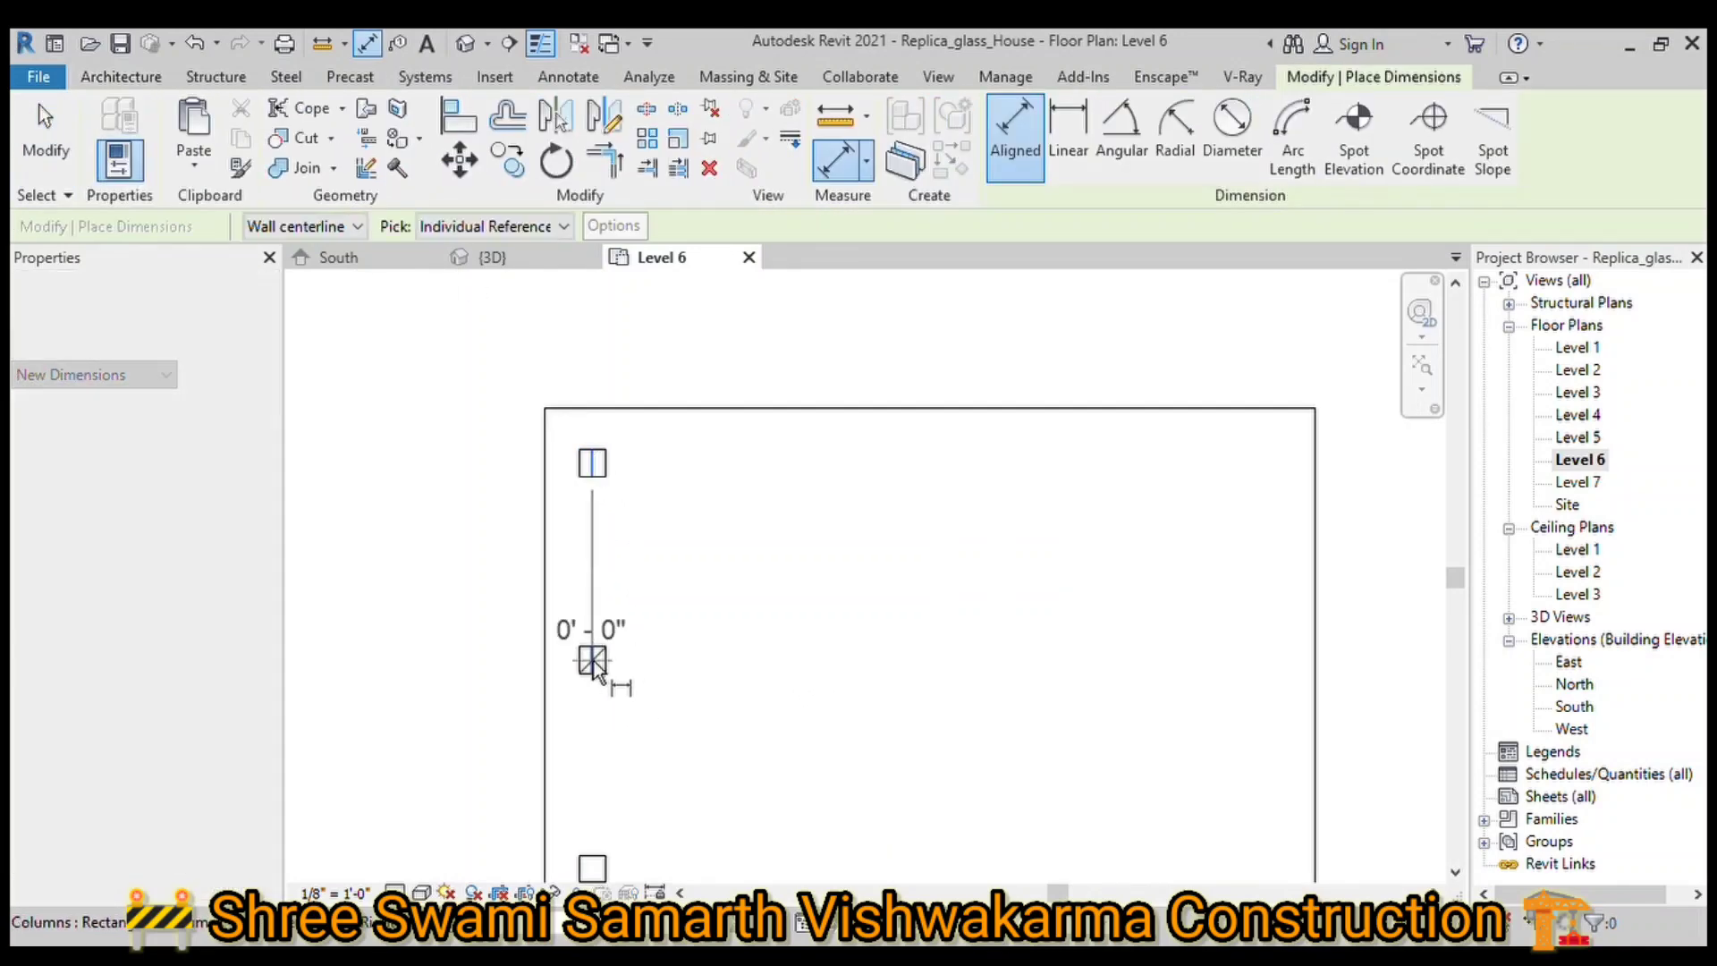
pyautogui.click(592, 660)
pyautogui.press('Escape')
pyautogui.click(592, 463)
pyautogui.click(592, 660)
pyautogui.click(593, 868)
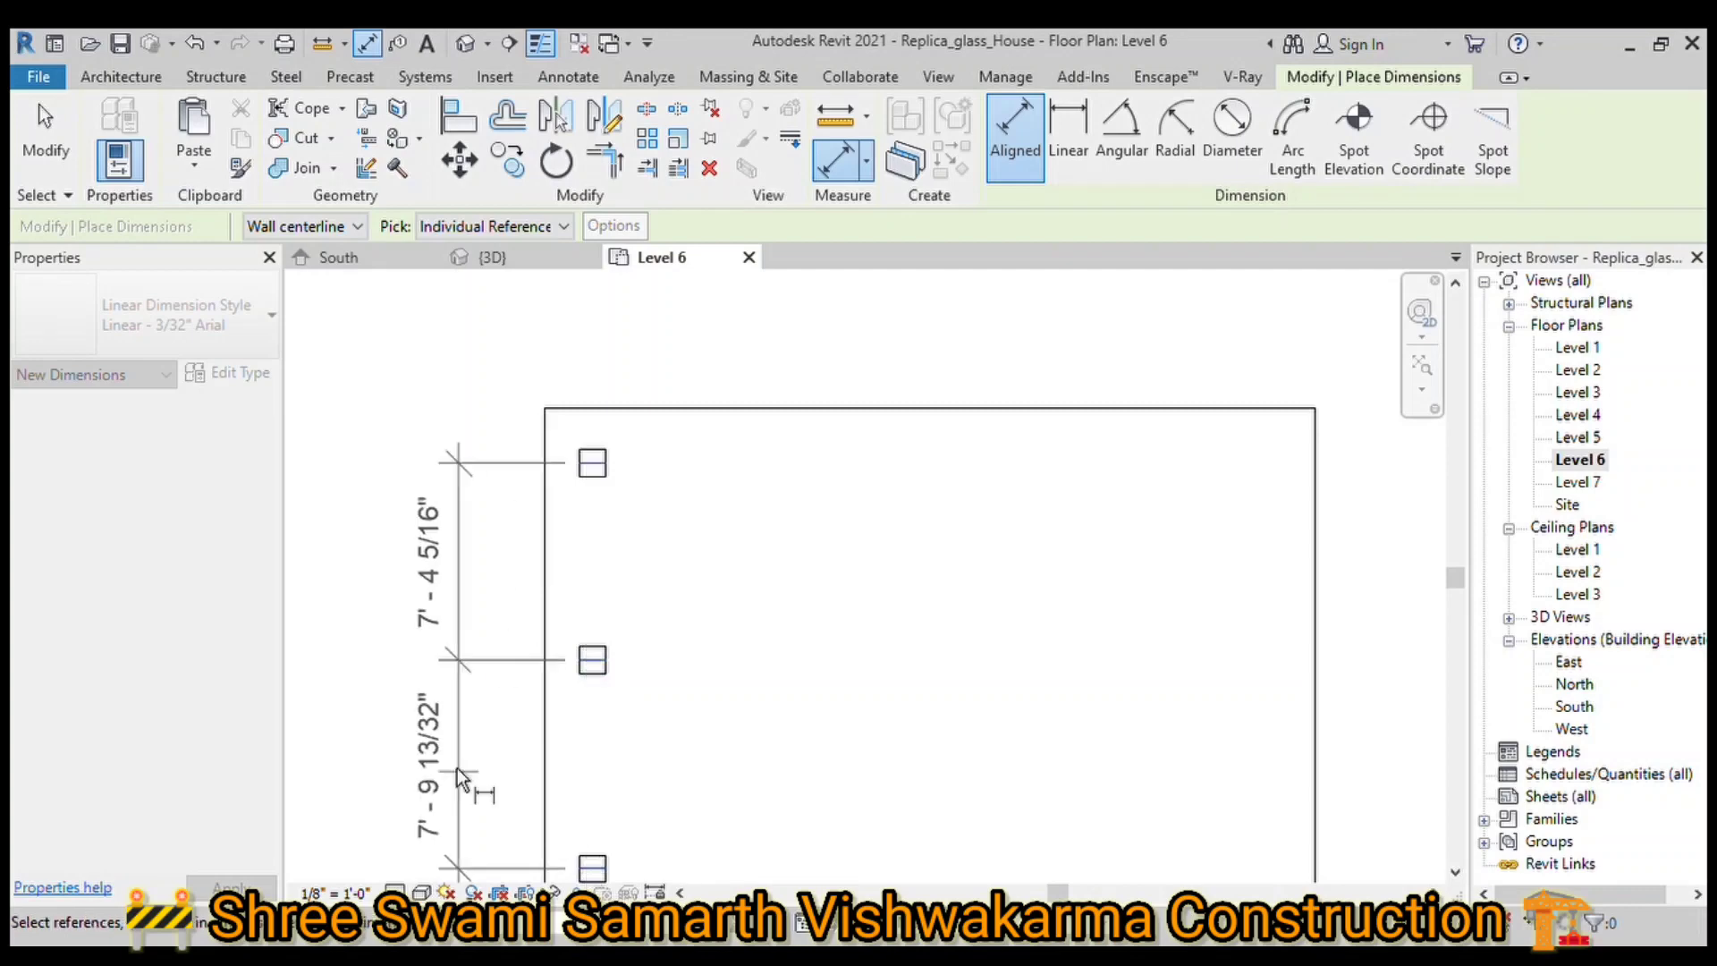
pyautogui.click(458, 769)
pyautogui.click(343, 665)
pyautogui.press('Escape')
pyautogui.press('Escape')
# Step: Copy the three columns 10'-6" to the right to form a second row
pyautogui.click(492, 257)
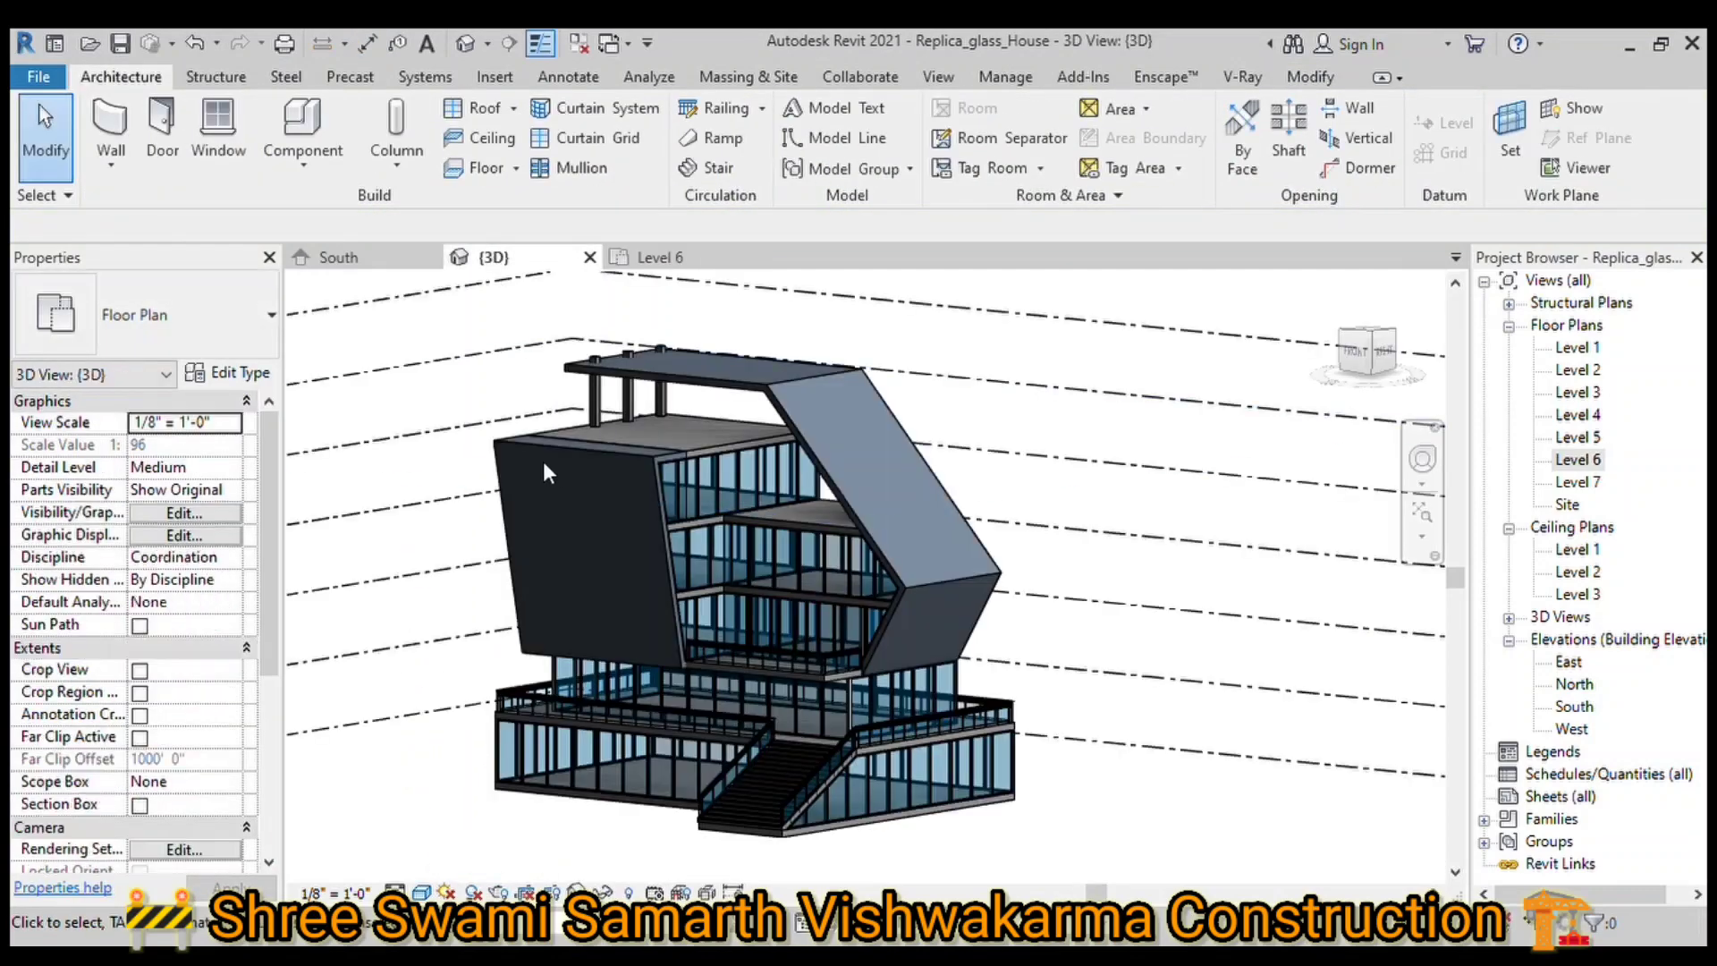
pyautogui.moveTo(548, 333); pyautogui.dragTo(689, 451)
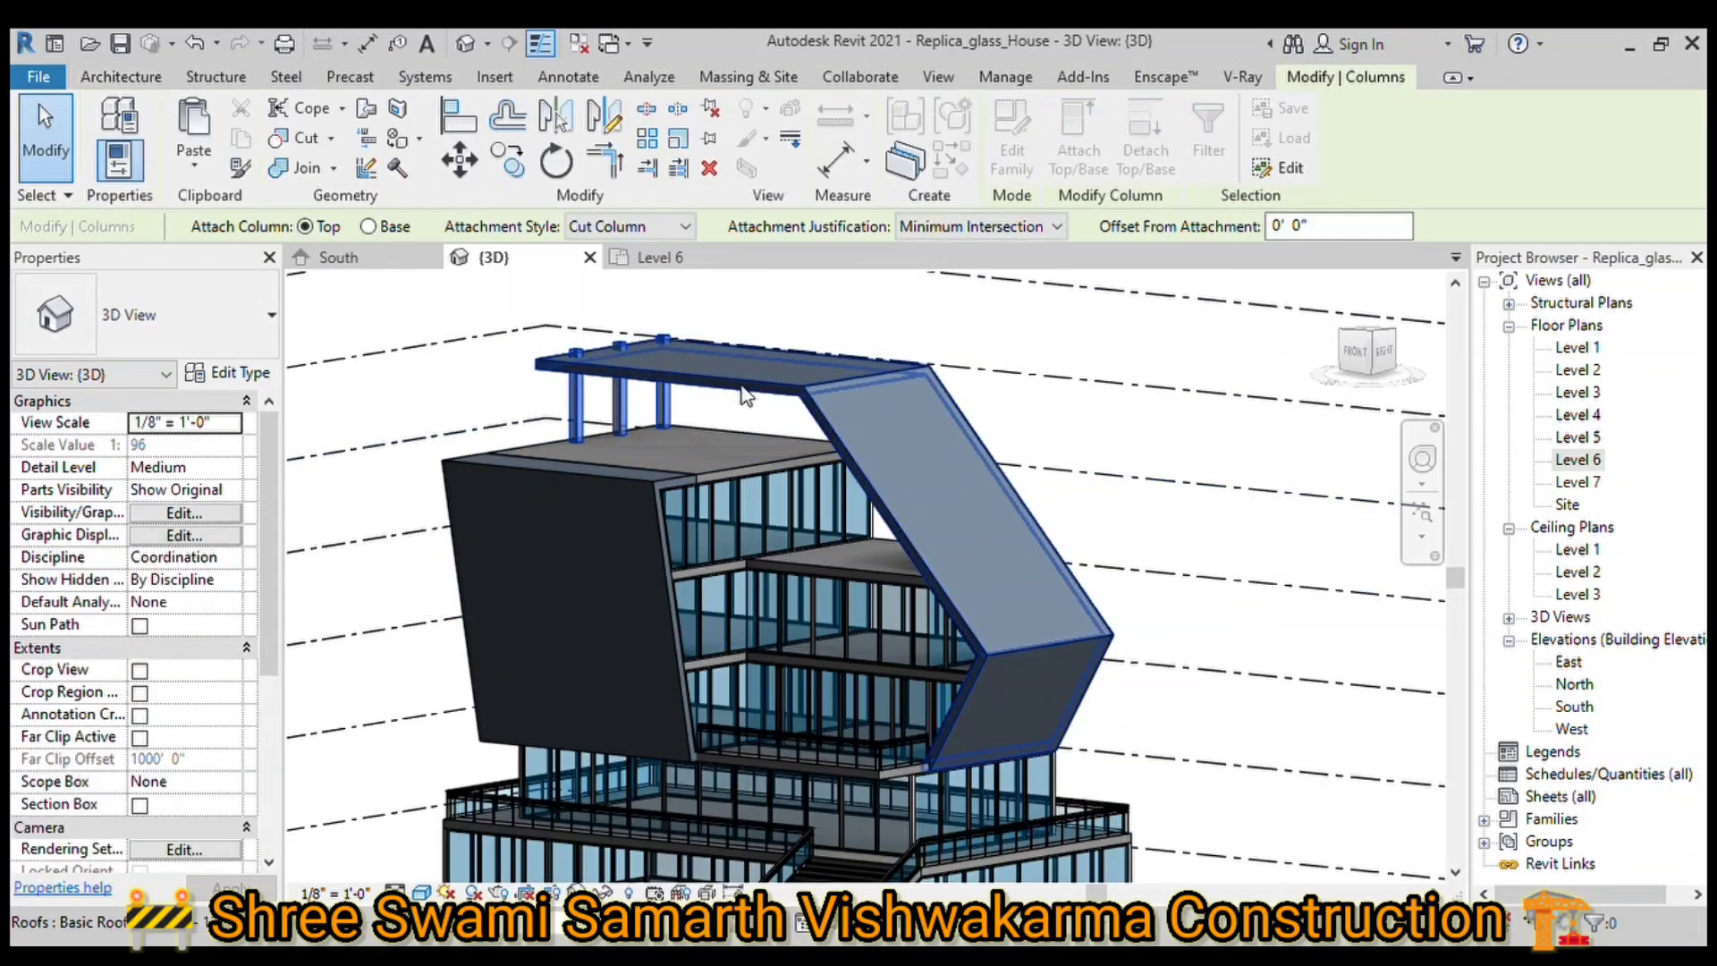
pyautogui.click(661, 257)
pyautogui.press('c')
pyautogui.press('c')
pyautogui.click(627, 452)
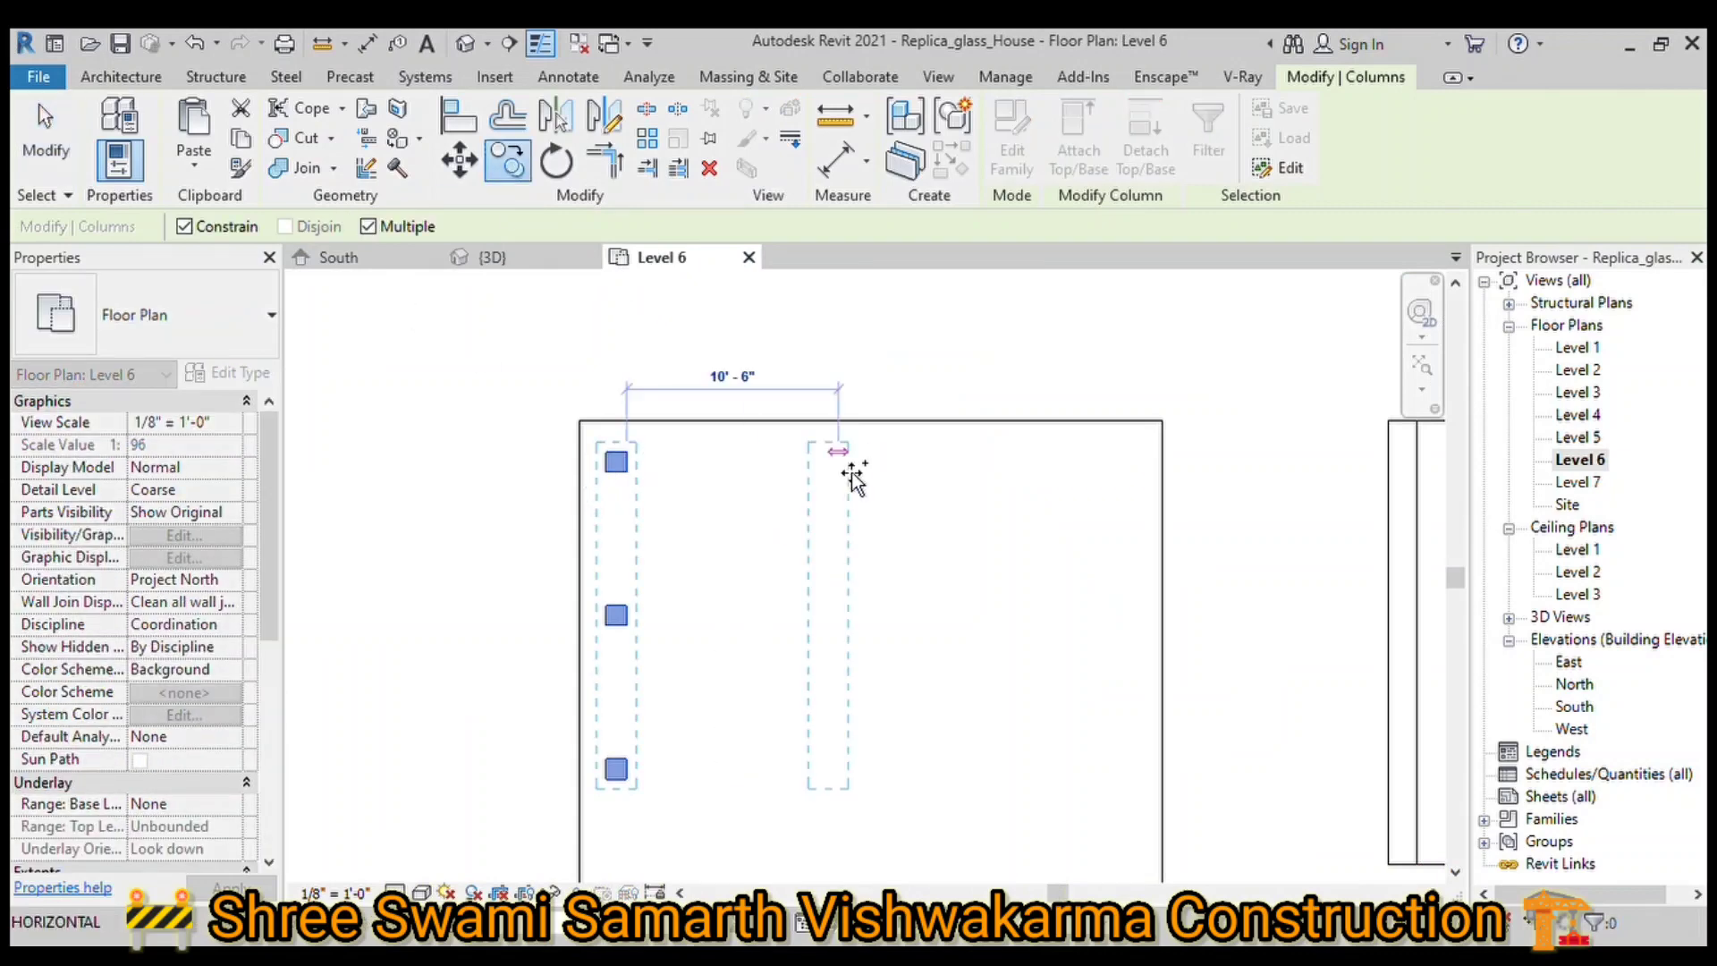
pyautogui.click(856, 481)
pyautogui.click(1007, 333)
# Step: Start a By Face opening on the rooftop slab and draw a 16'-6" by 4'-0" rectangle
pyautogui.click(494, 257)
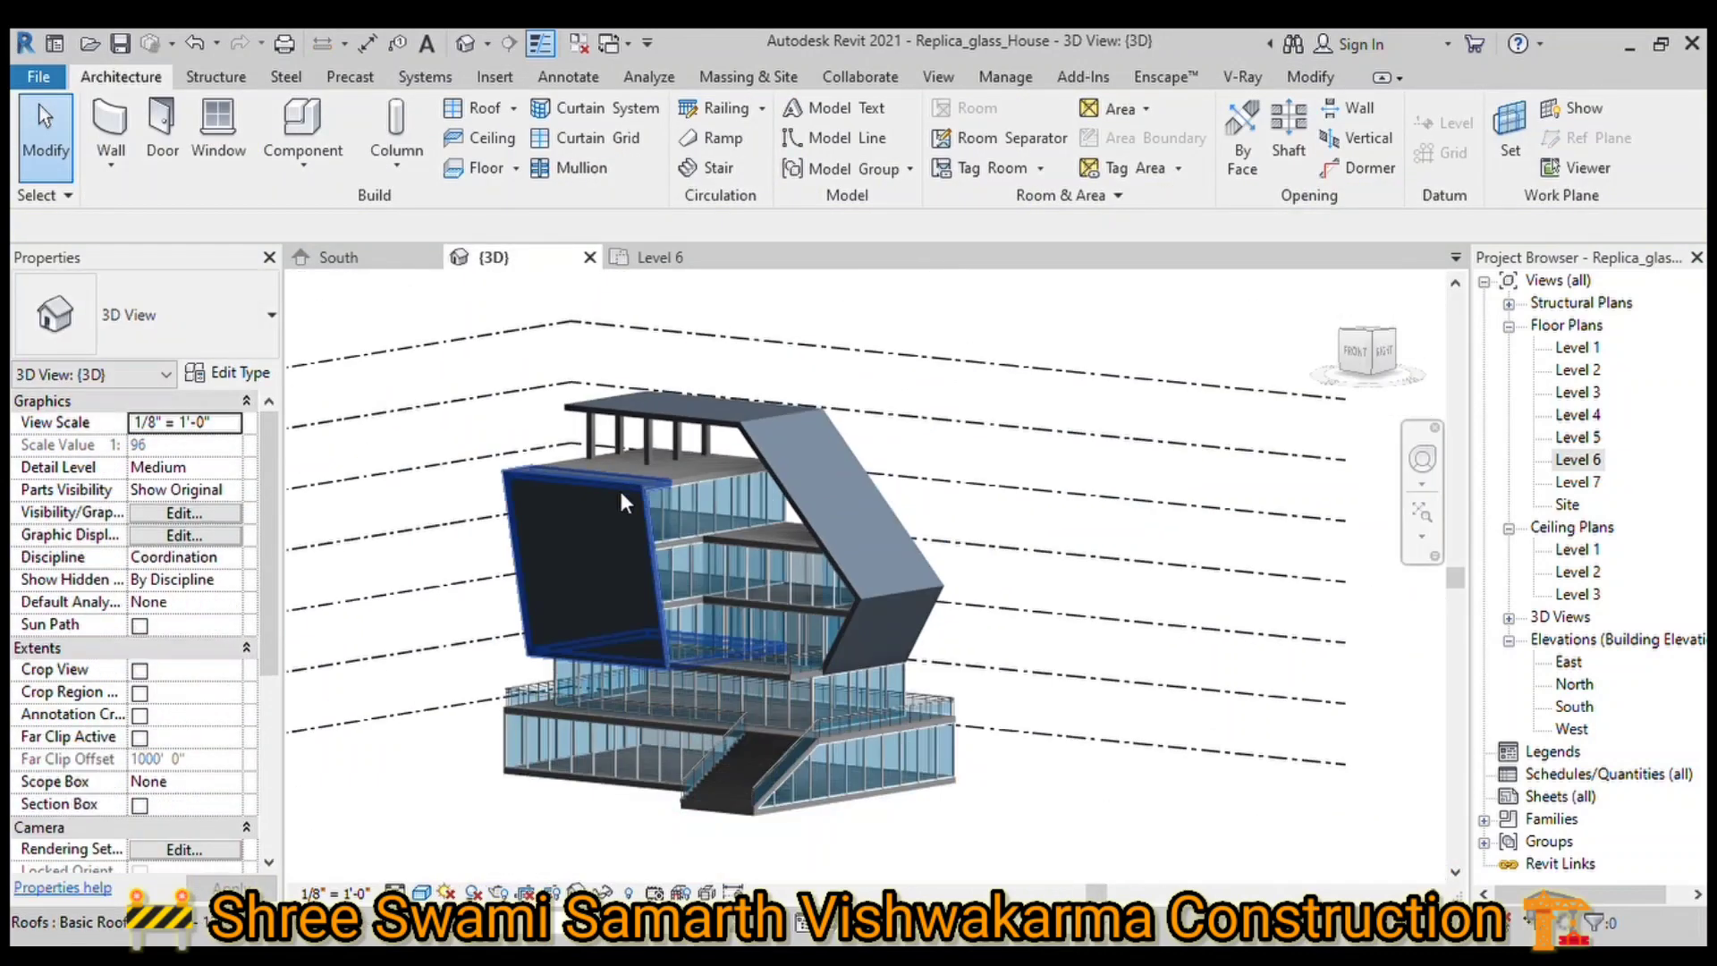
pyautogui.keyDown('shift'); pyautogui.moveTo(619, 486); pyautogui.dragTo(572, 376, button='middle'); pyautogui.keyUp('shift')
pyautogui.scroll(3, 555, 318)
pyautogui.scroll(3, 528, 366)
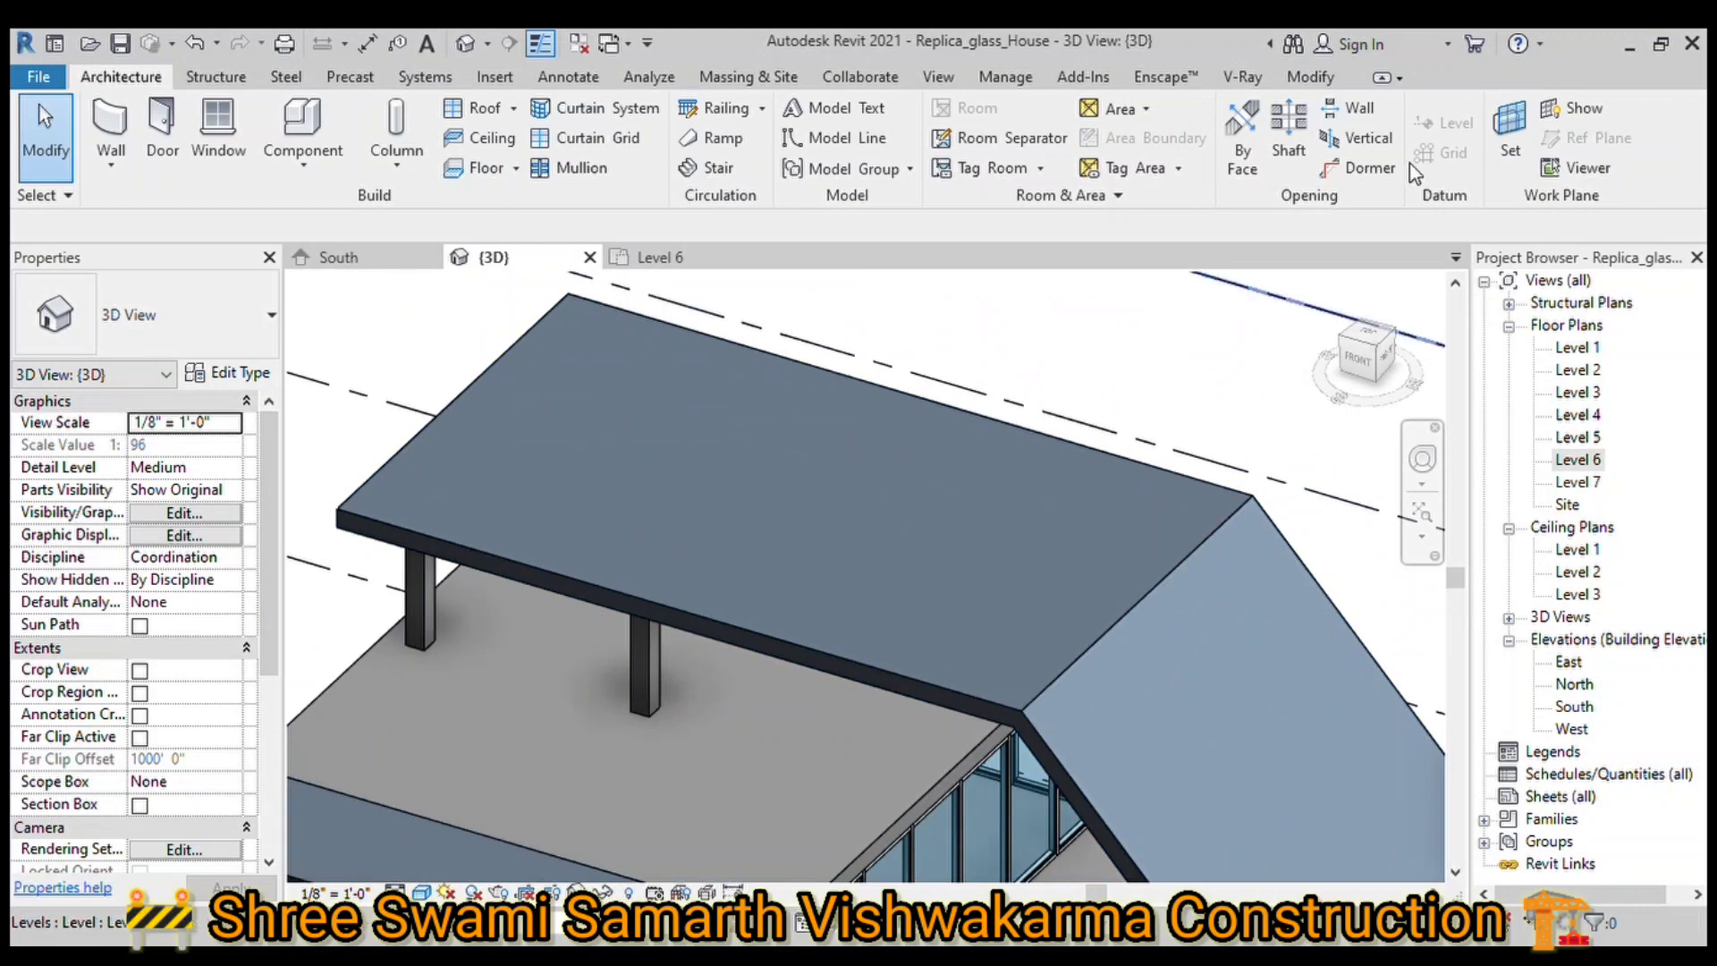
pyautogui.click(1243, 144)
pyautogui.click(859, 420)
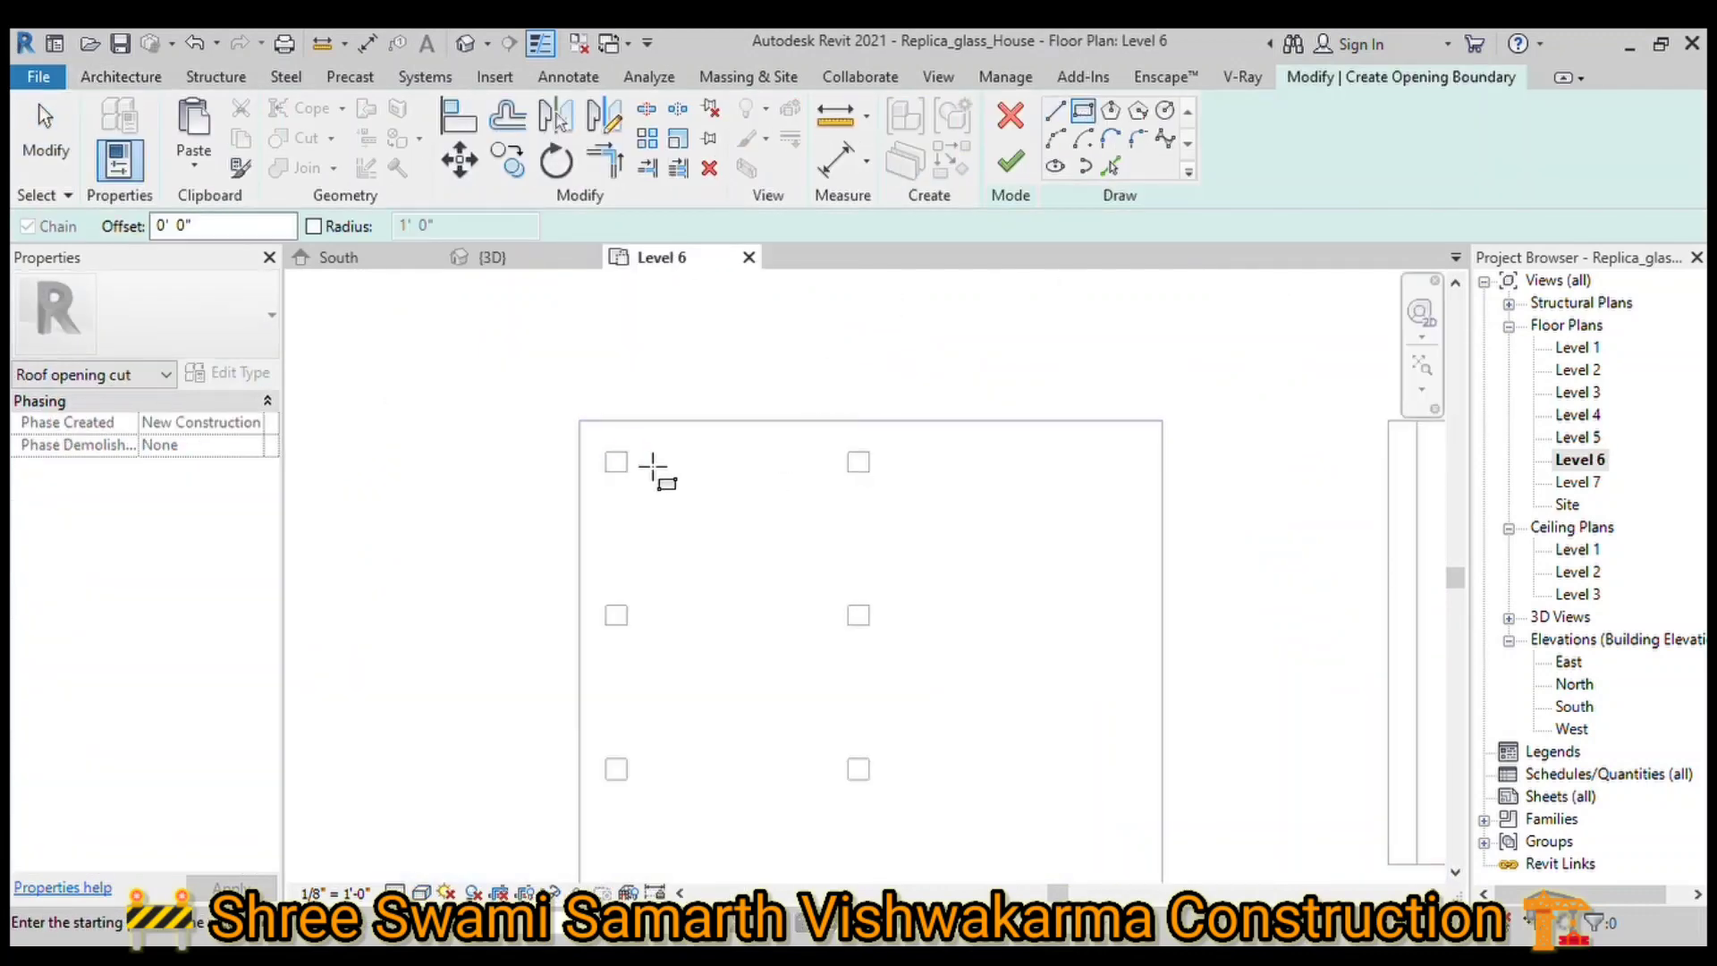
pyautogui.click(647, 452)
pyautogui.click(737, 785)
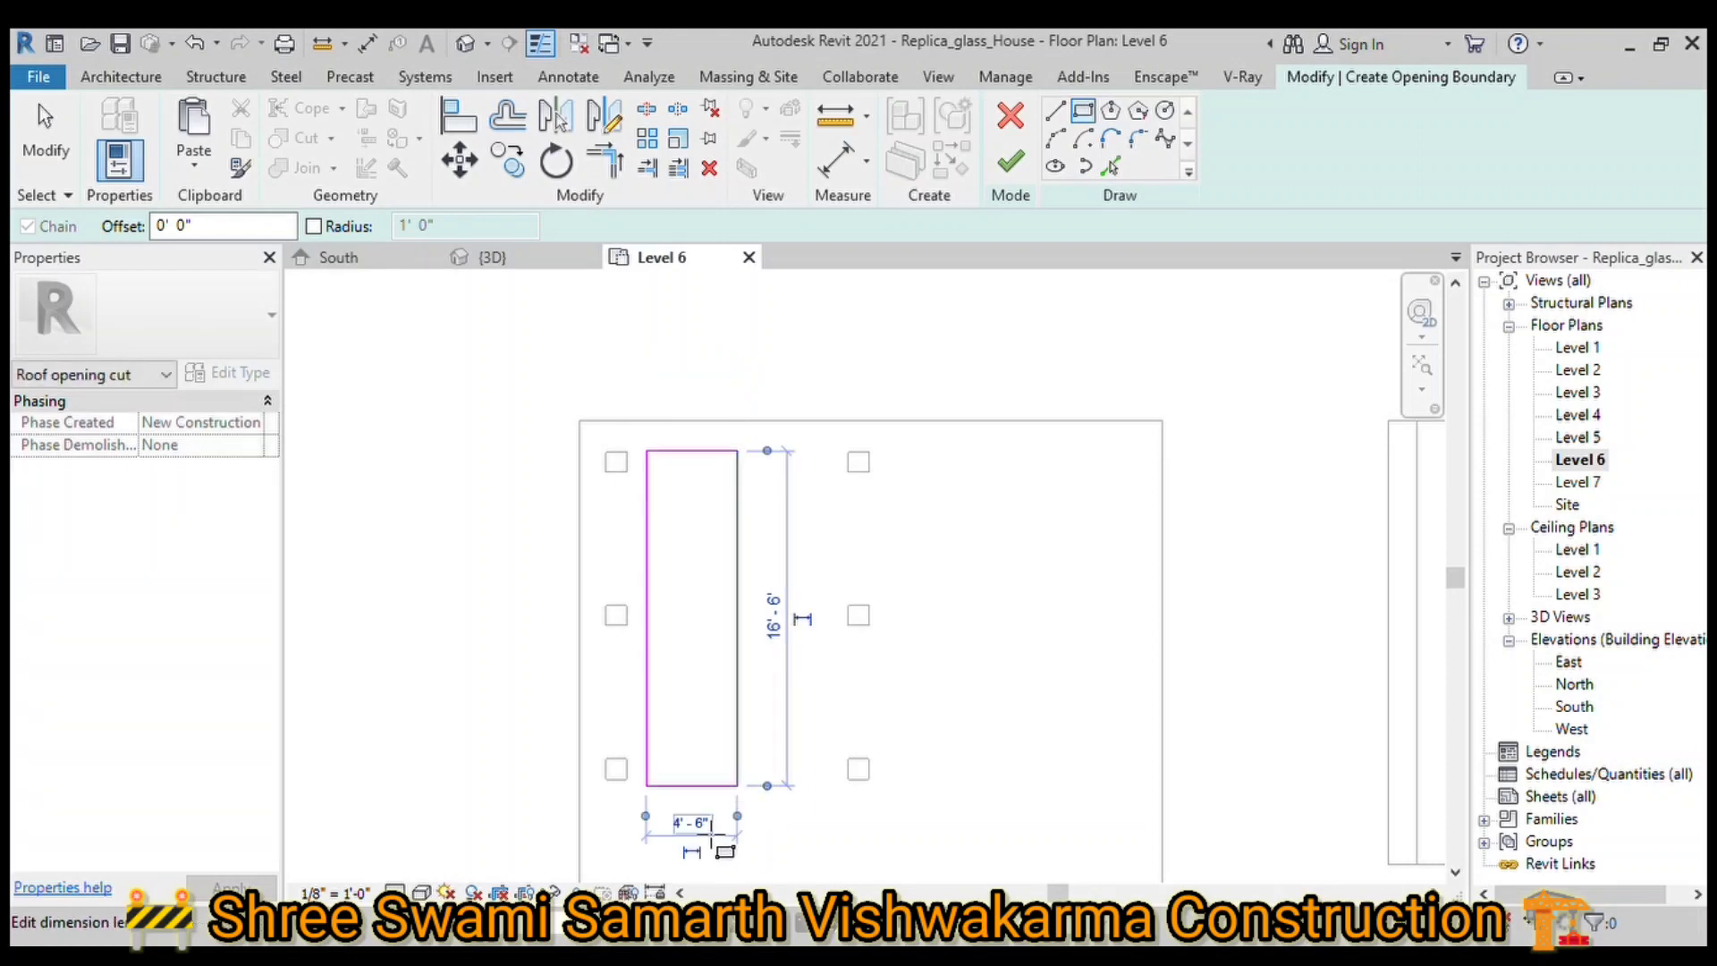
pyautogui.write('4')
pyautogui.press('Return')
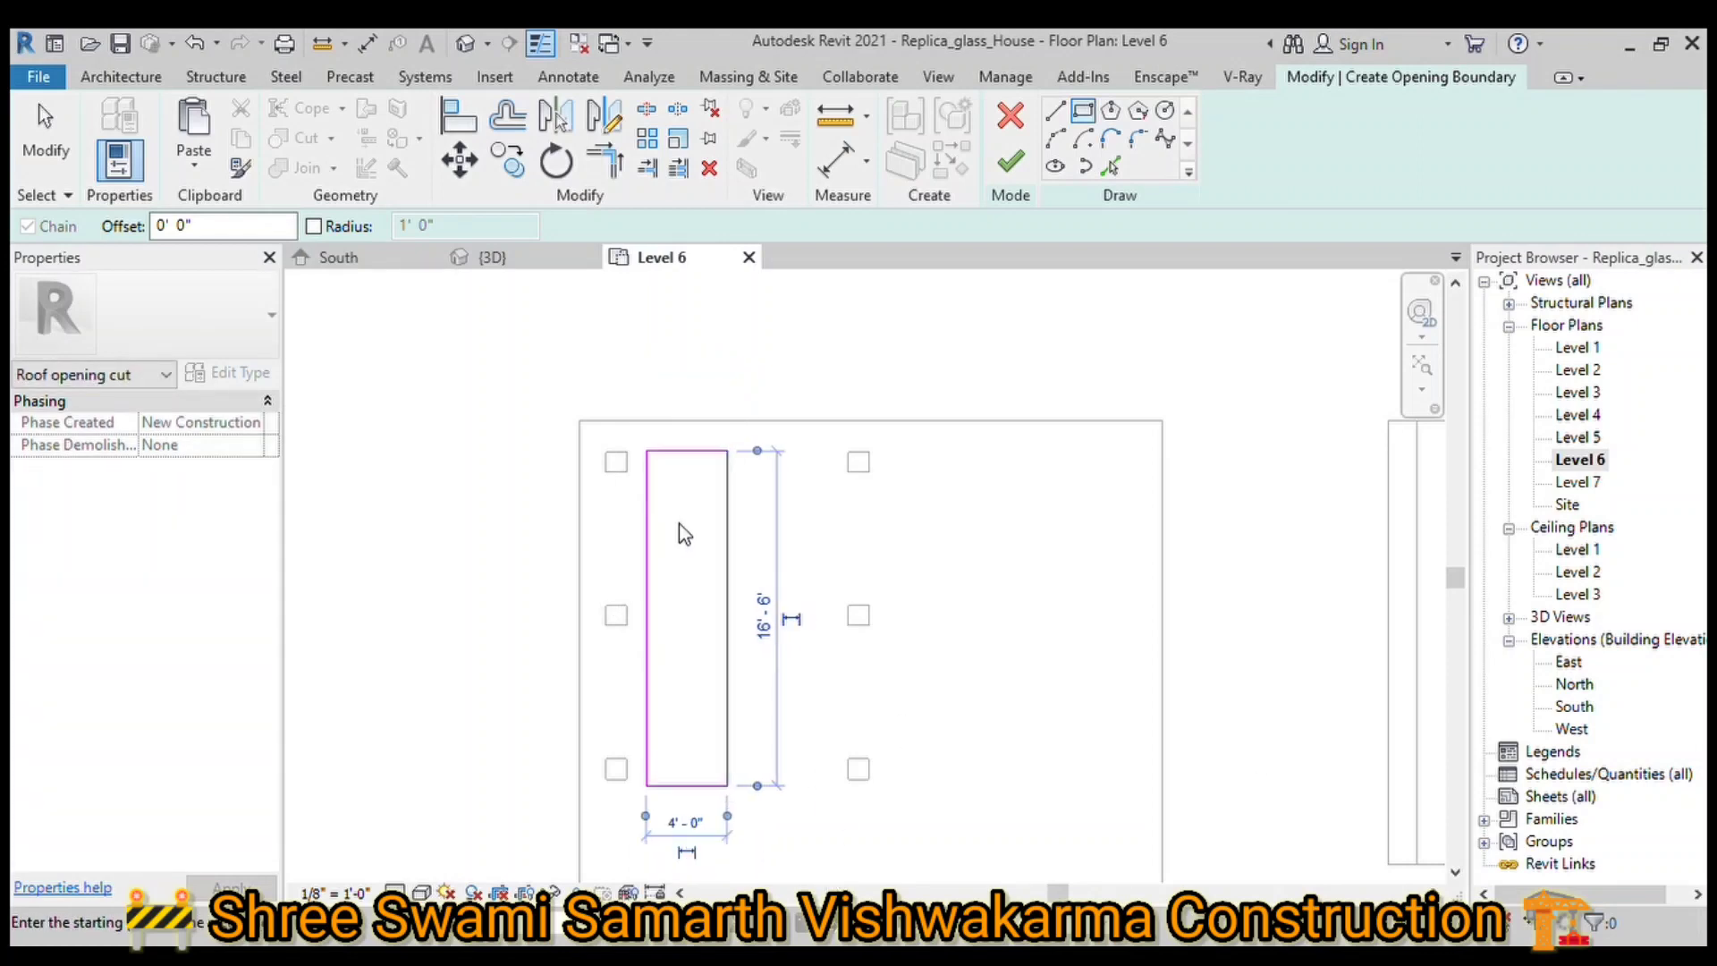
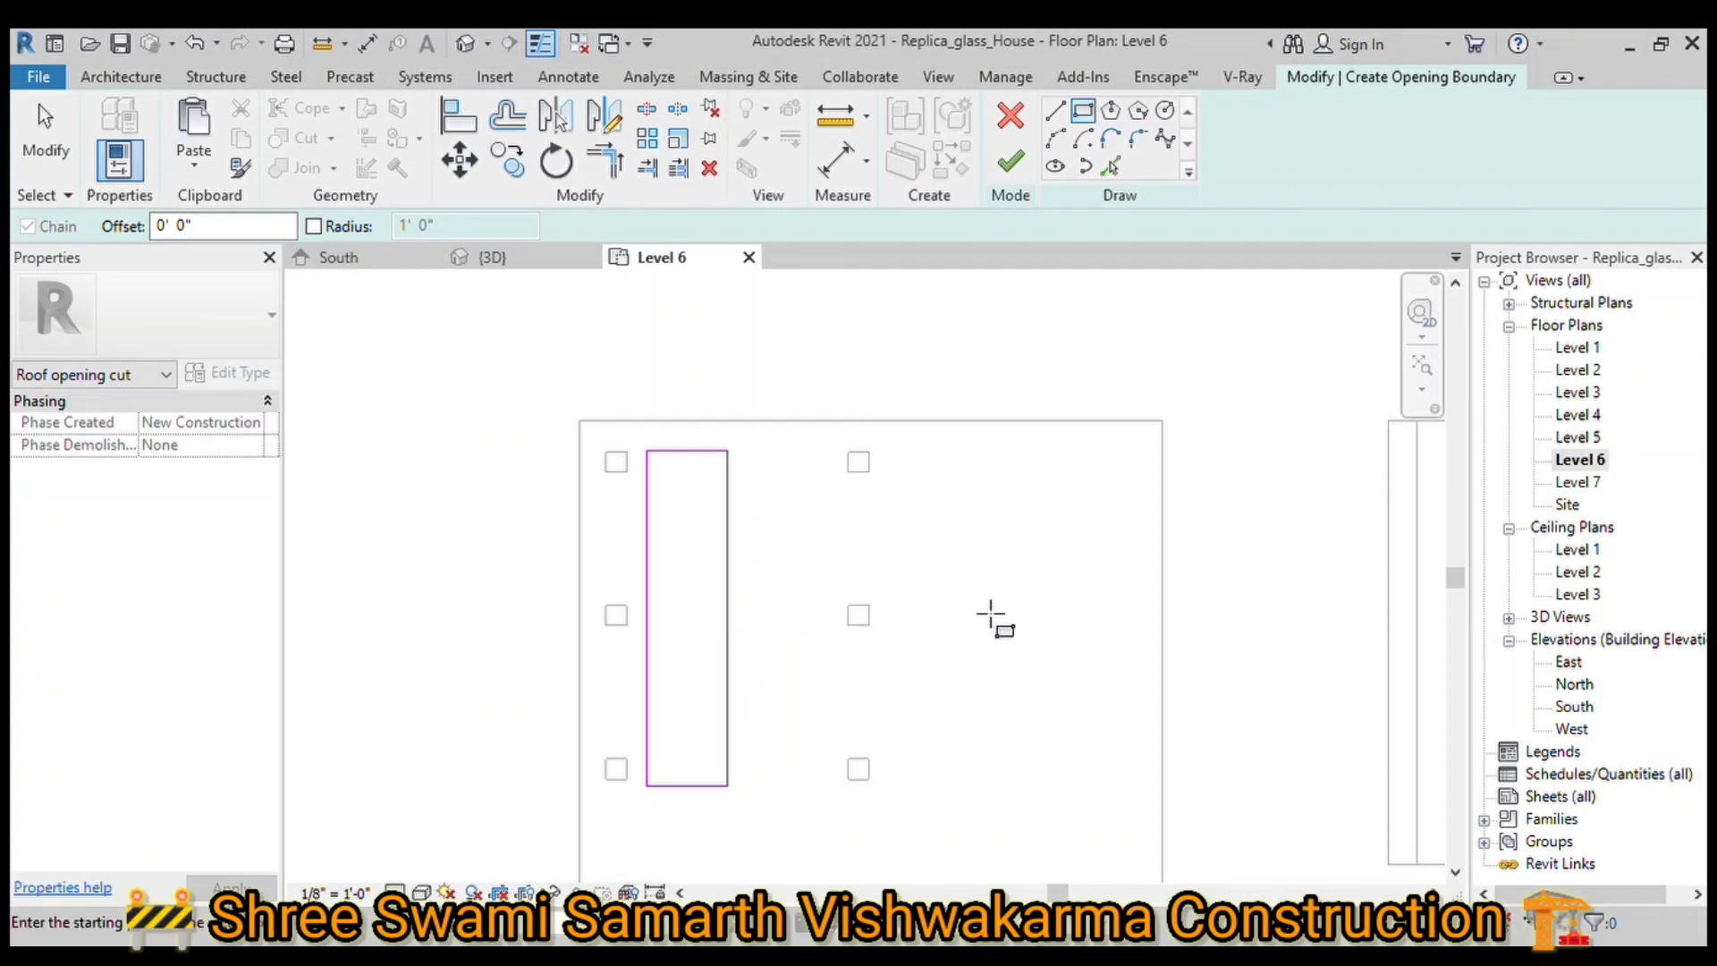
# Step: Sketch a horizontal boundary line extending from the first opening
pyautogui.click(568, 77)
pyautogui.click(1401, 77)
pyautogui.click(1055, 111)
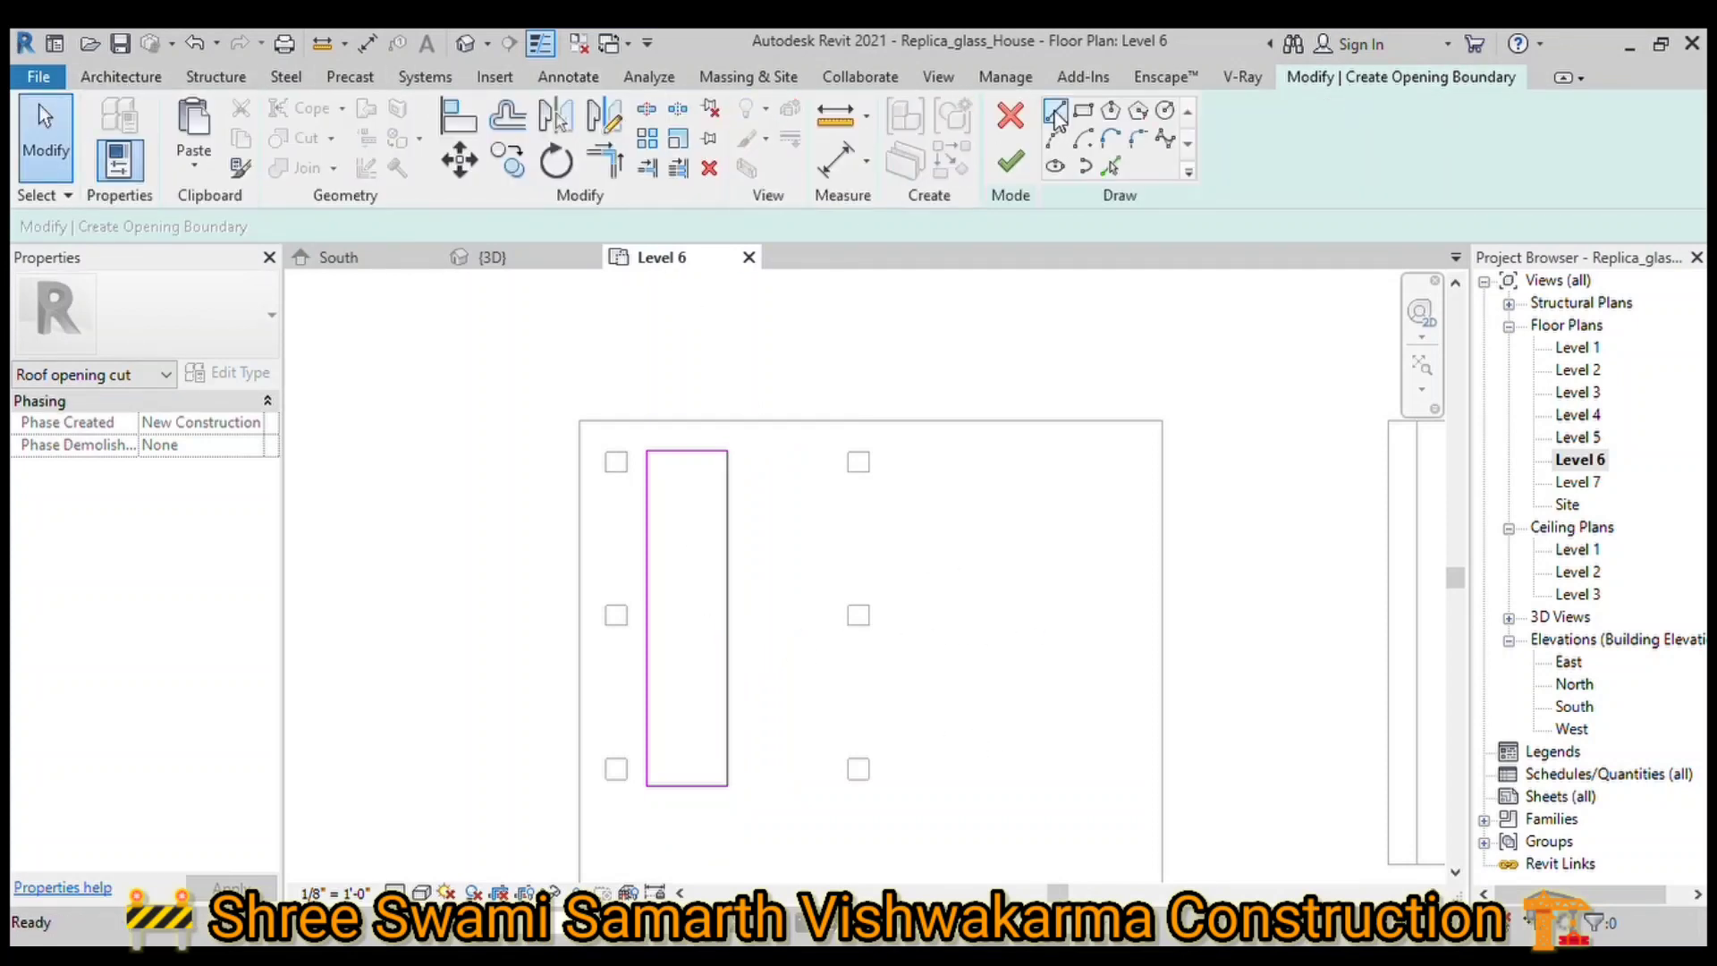
pyautogui.click(728, 617)
pyautogui.click(1118, 617)
pyautogui.press('Escape')
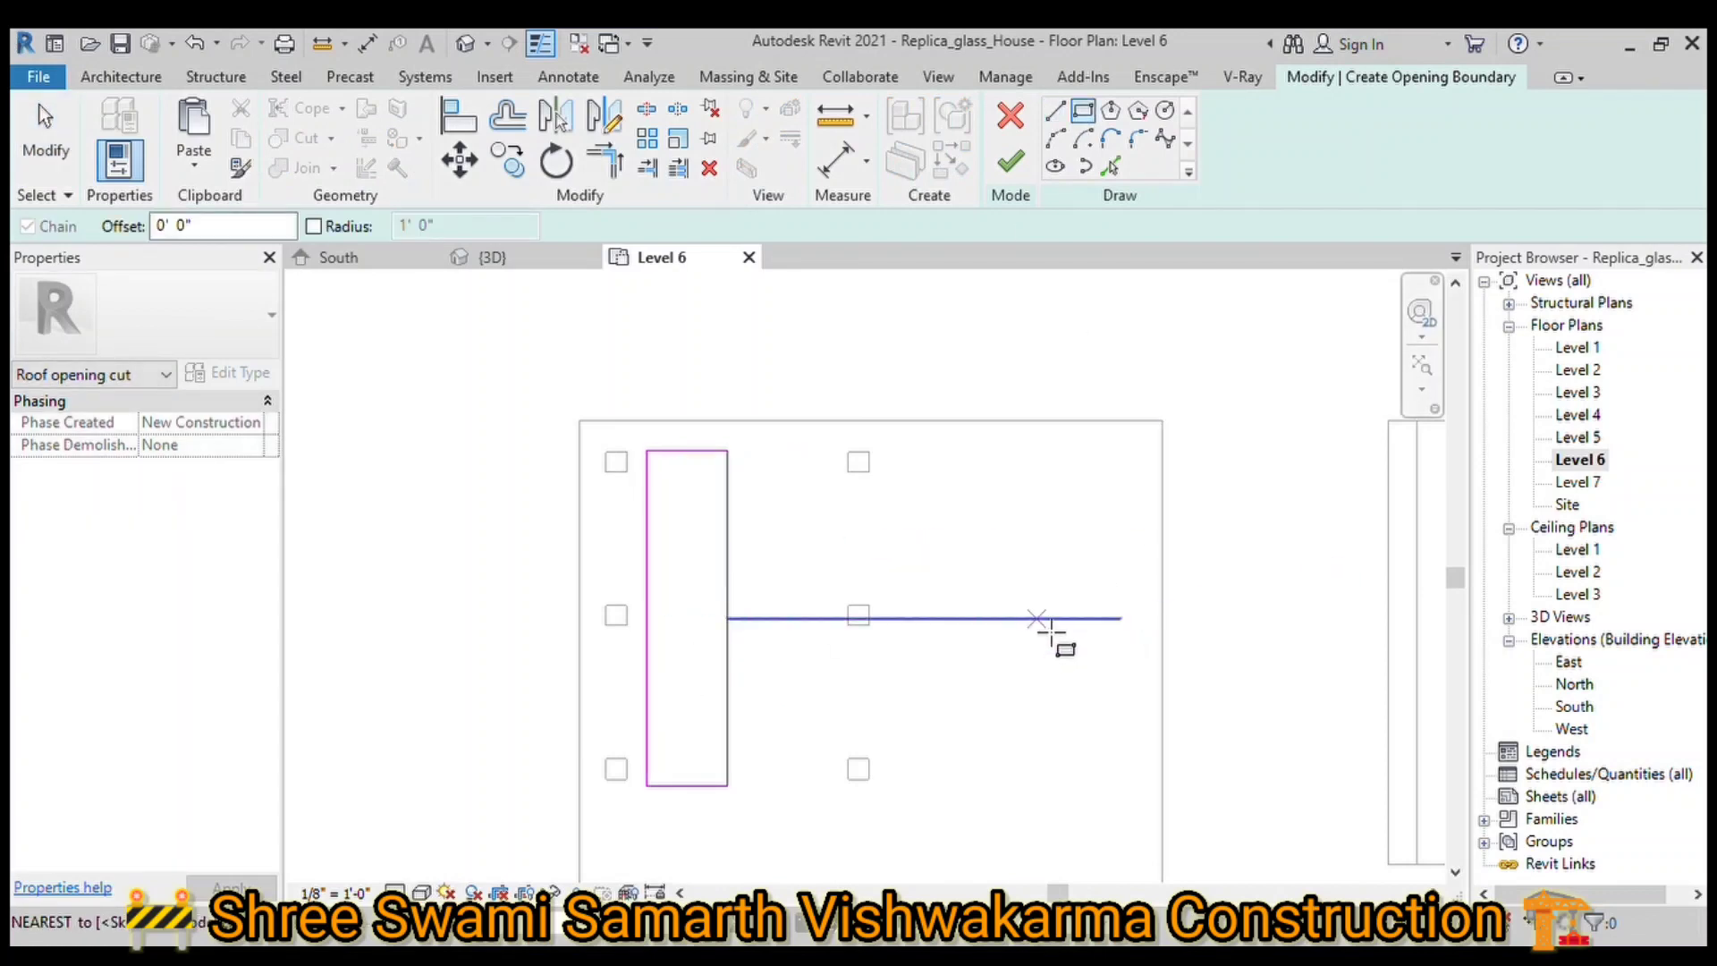
# Step: Draw the second opening's rectangle and nudge it upward
pyautogui.click(1004, 566)
pyautogui.click(1387, 699)
pyautogui.press('Escape')
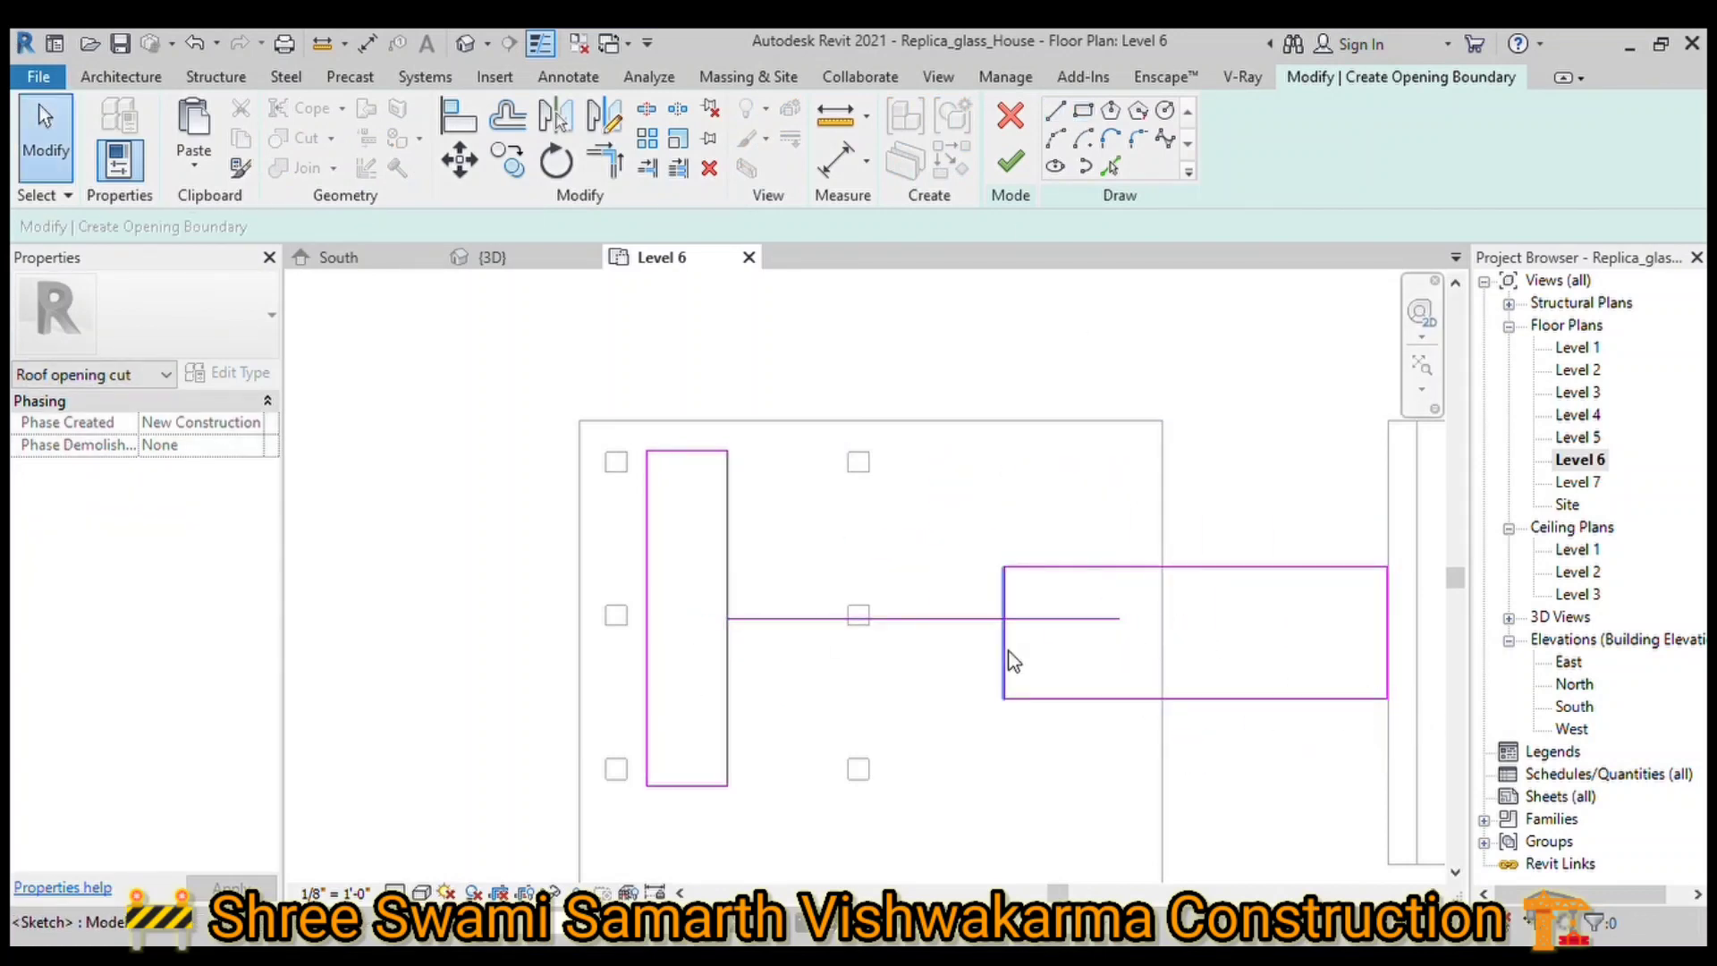
pyautogui.click(466, 136)
pyautogui.click(1032, 617)
pyautogui.press('Escape')
pyautogui.press('Escape')
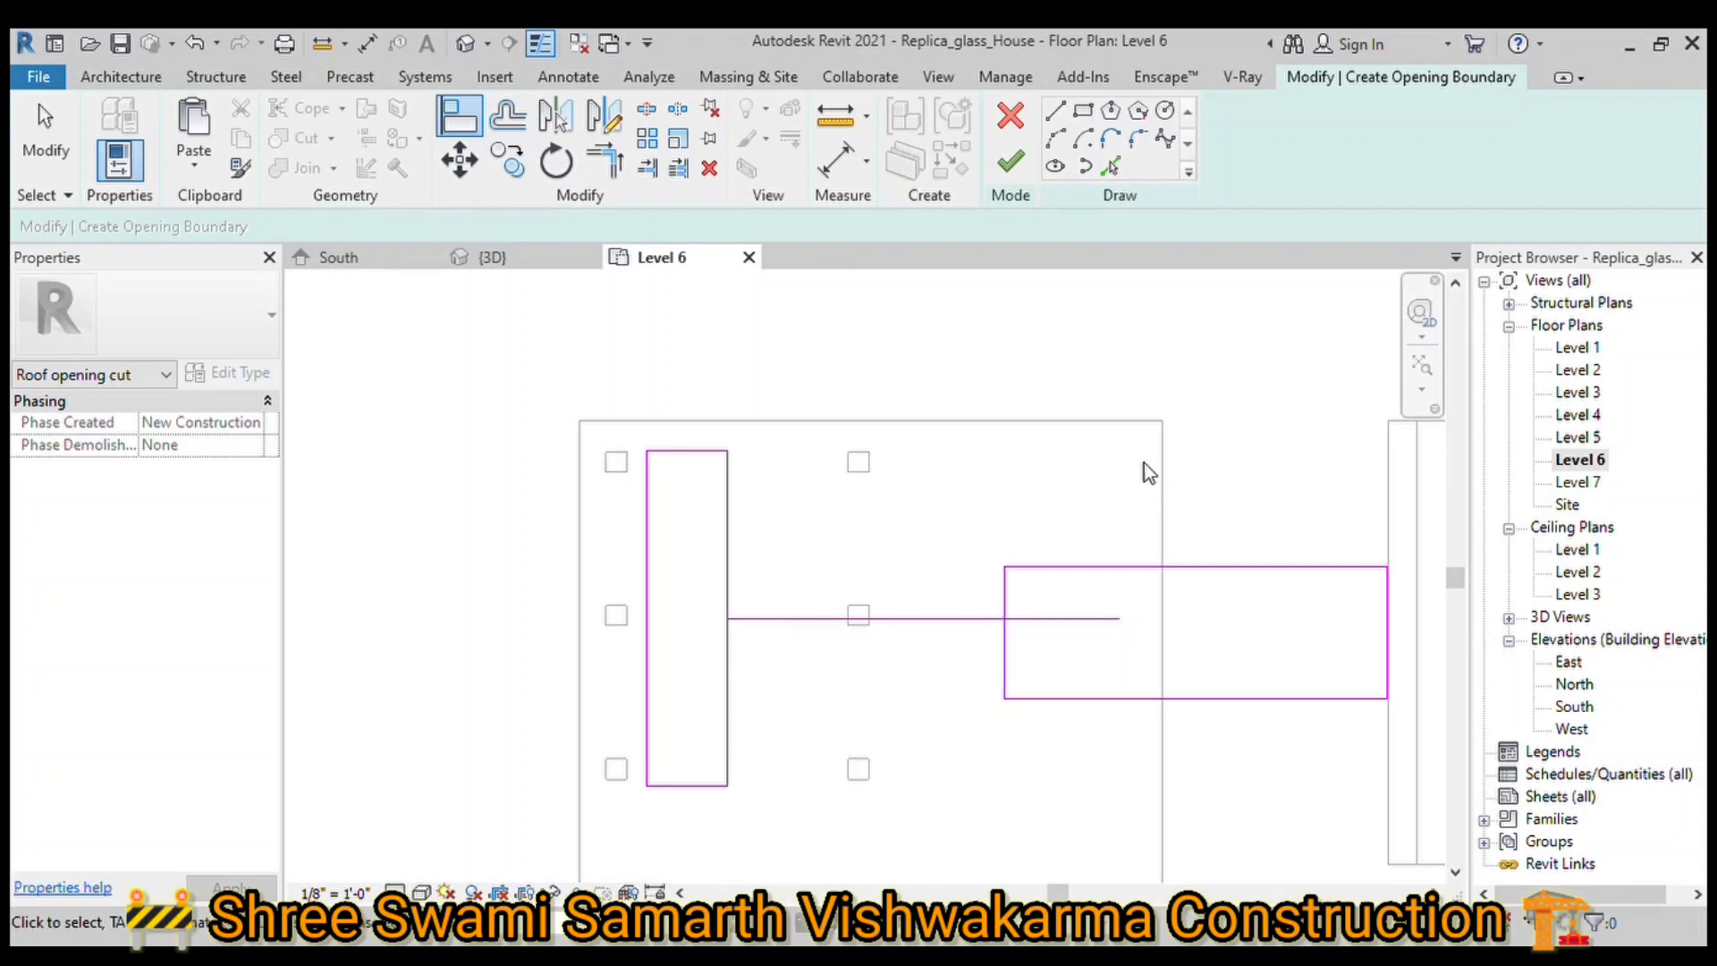
pyautogui.press('Tab')
pyautogui.click(1084, 699)
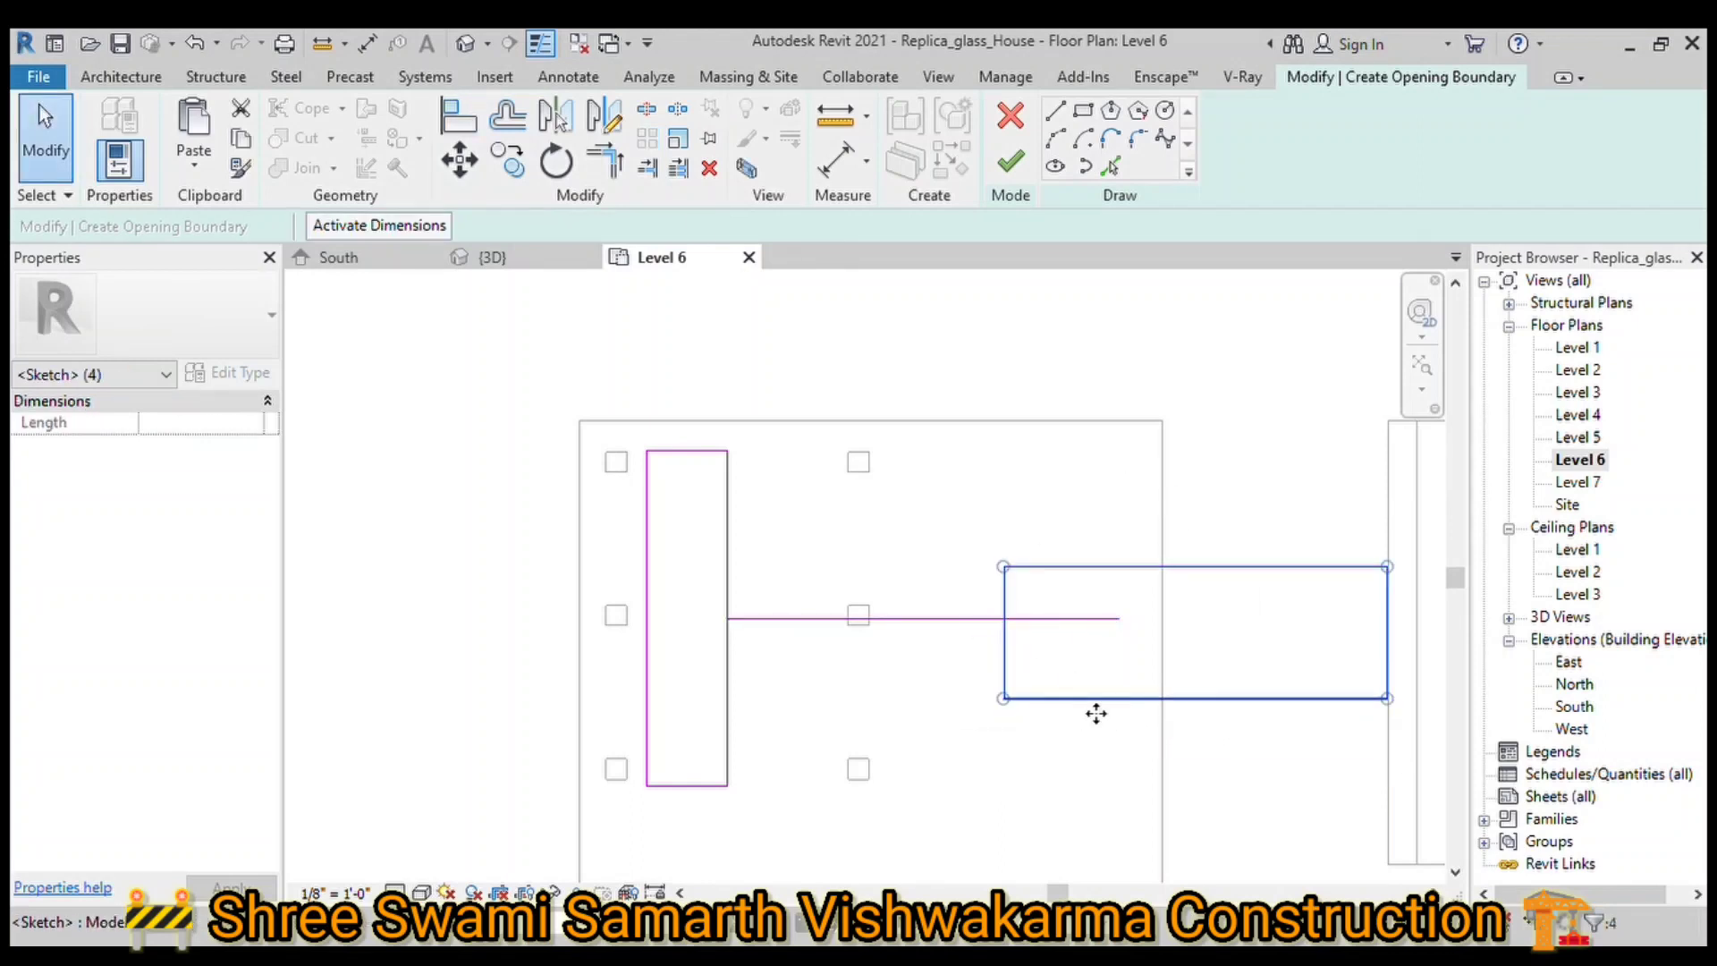
pyautogui.press('Up')
# Step: Dimension the rectangle and set its height to 5'
pyautogui.press('Escape')
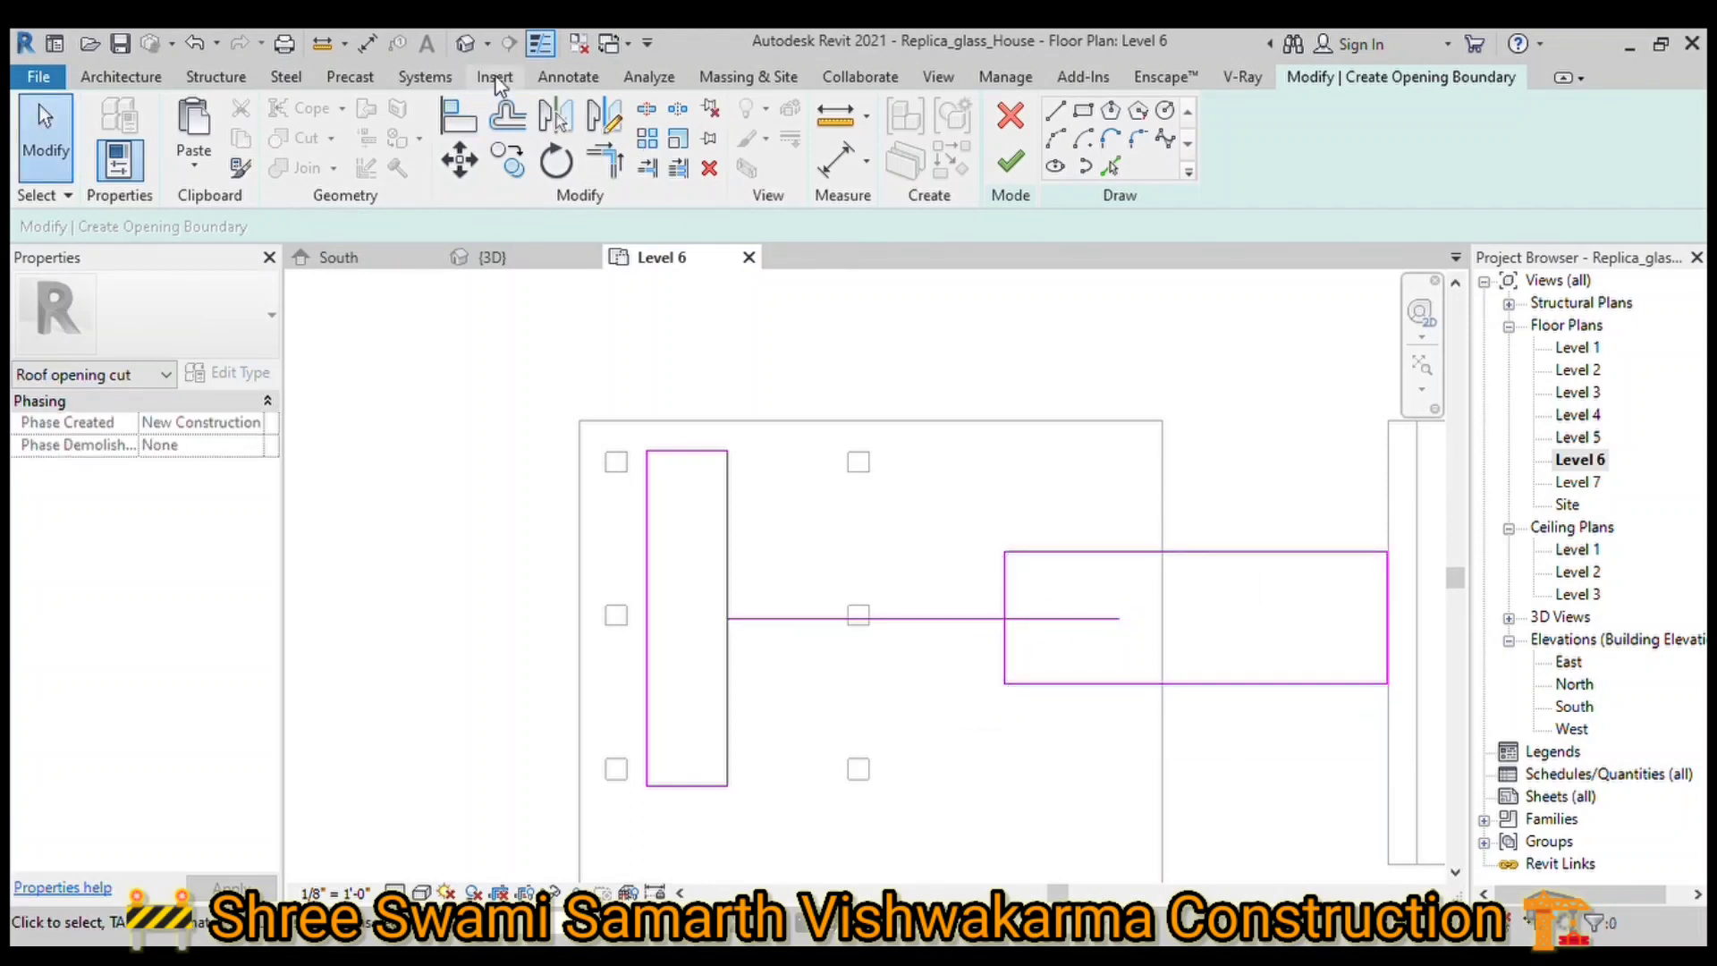
pyautogui.press('d')
pyautogui.press('i')
pyautogui.click(1004, 552)
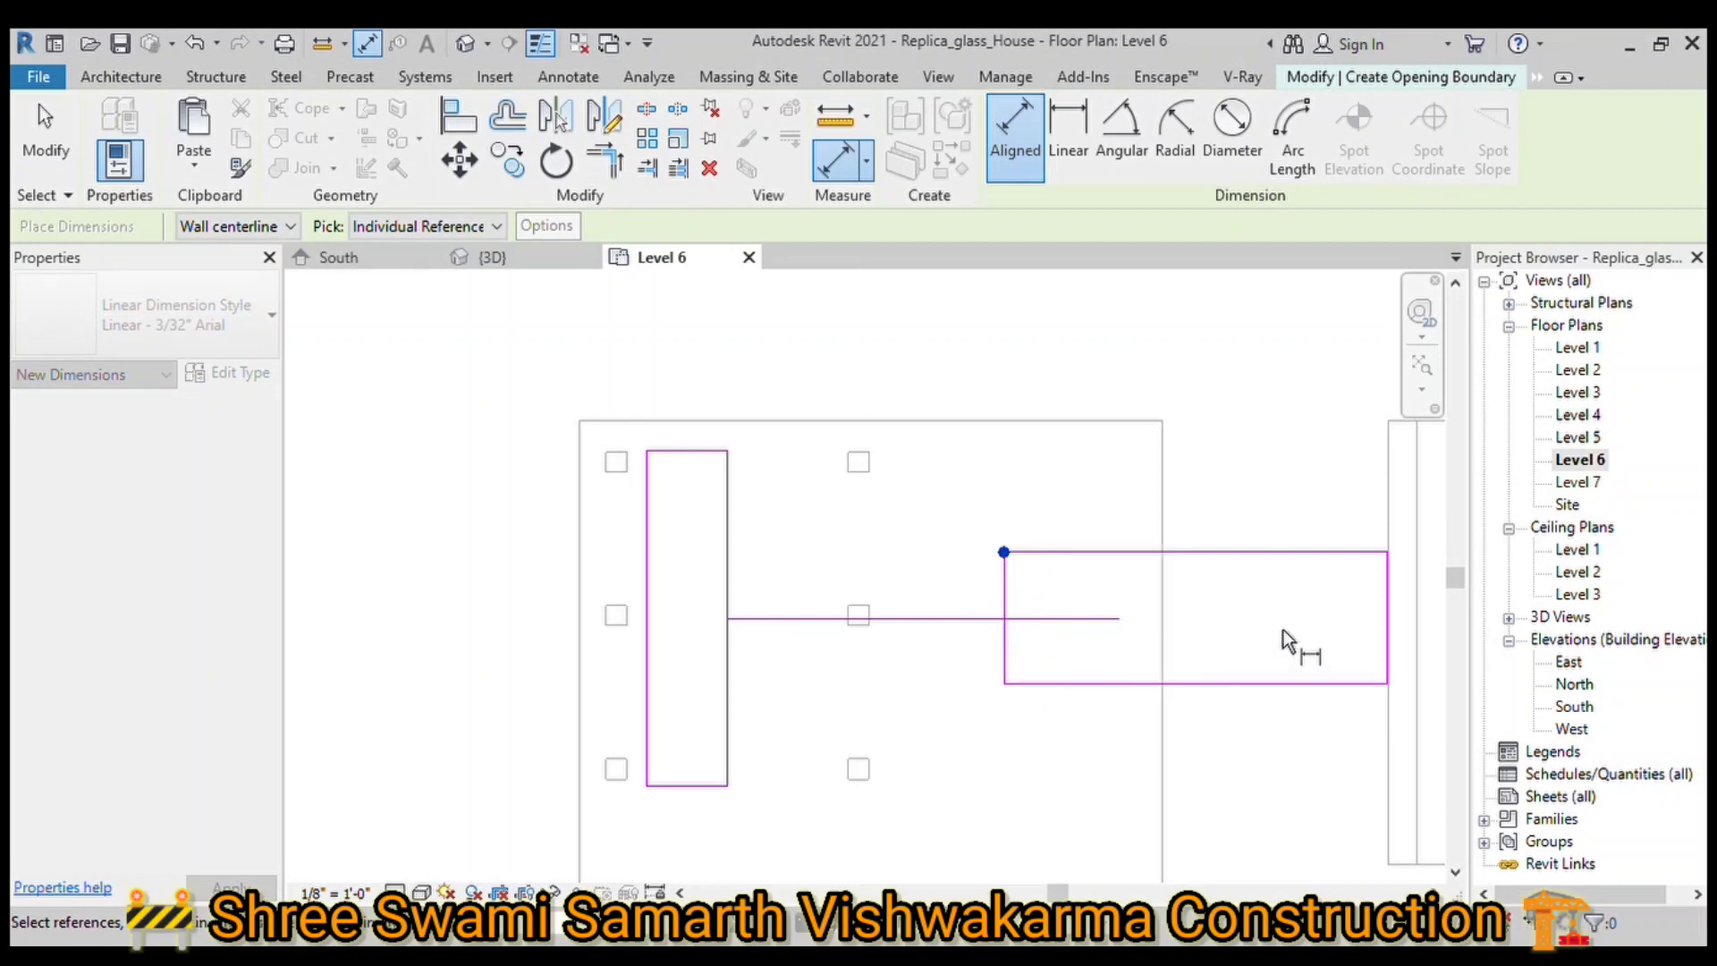
pyautogui.press('Escape')
pyautogui.click(1073, 552)
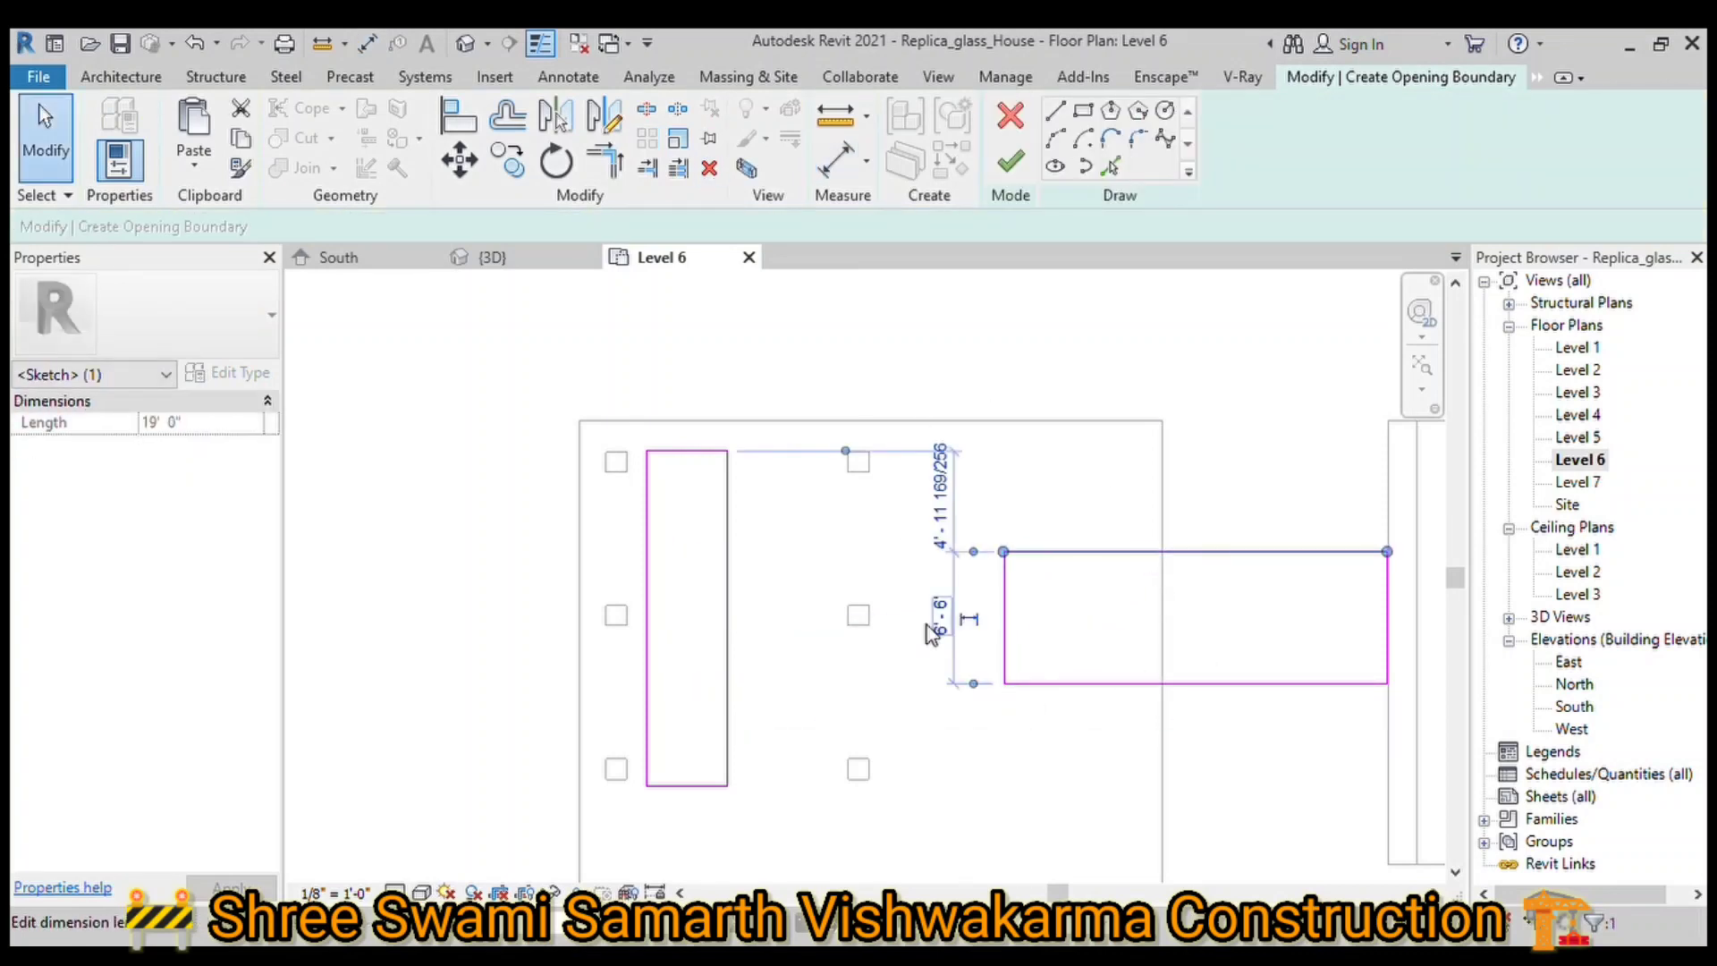
pyautogui.click(938, 615)
pyautogui.write('5')
pyautogui.press('Return')
pyautogui.press('Escape')
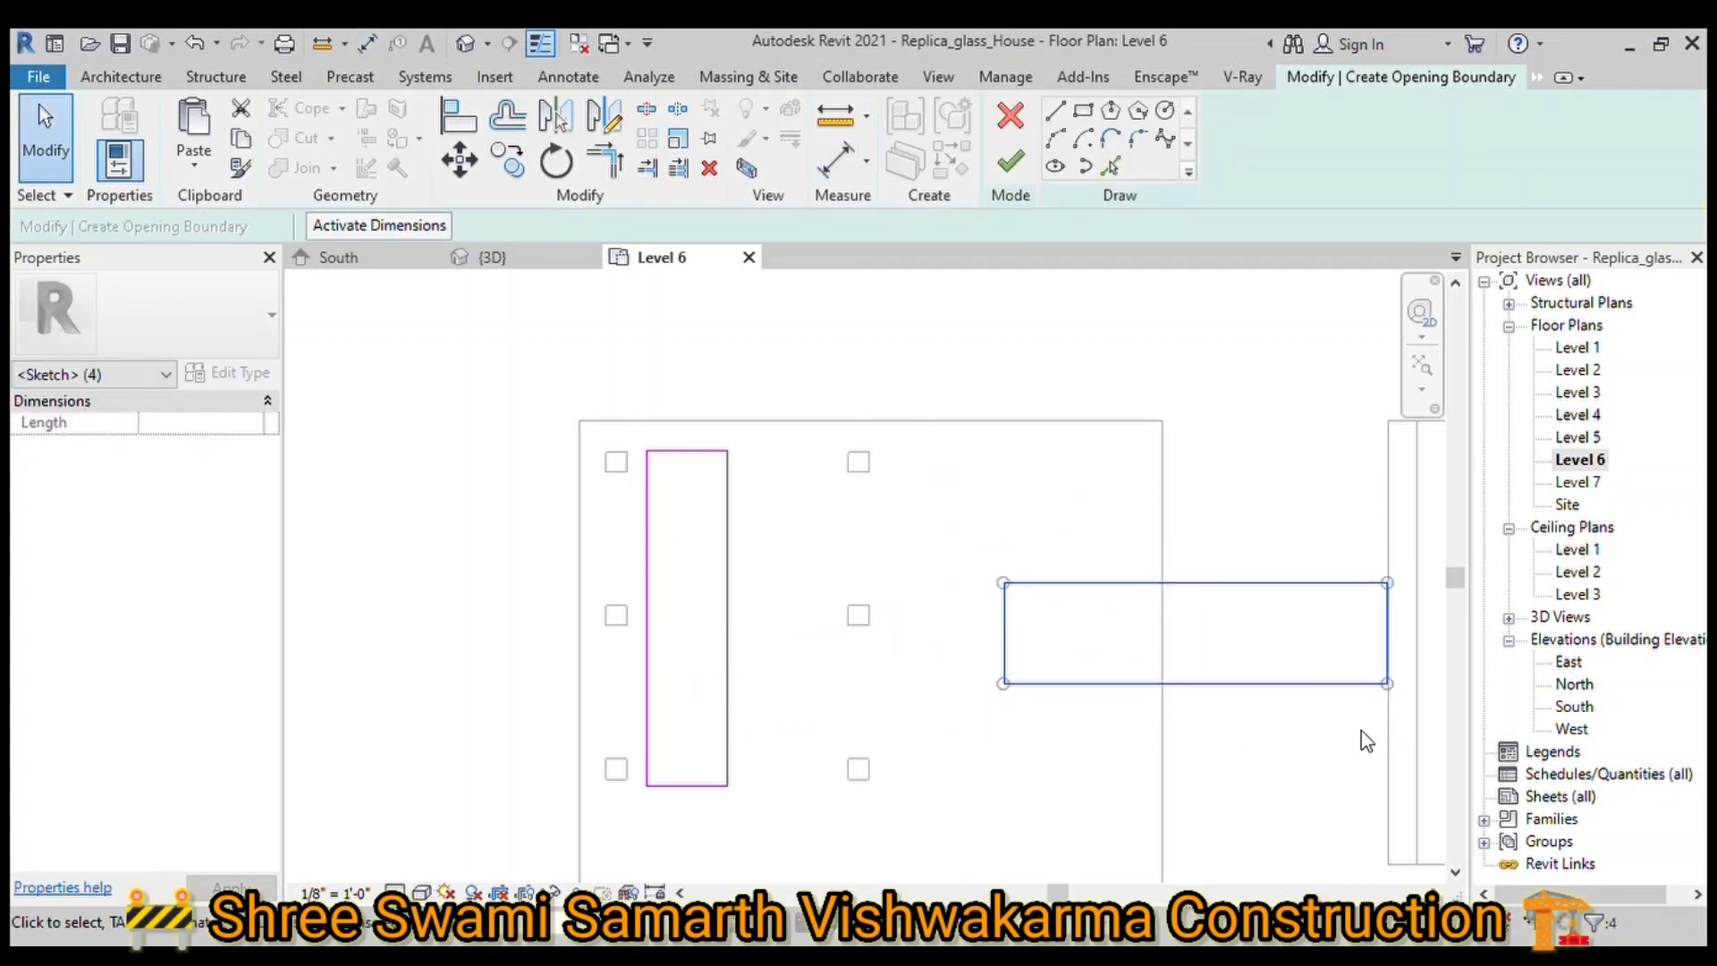
# Step: Nudge the rectangle up once more and finish the opening sketch
pyautogui.press('Up')
pyautogui.press('Up')
pyautogui.press('Up')
pyautogui.scroll(-2, 1150, 721)
pyautogui.press('Escape')
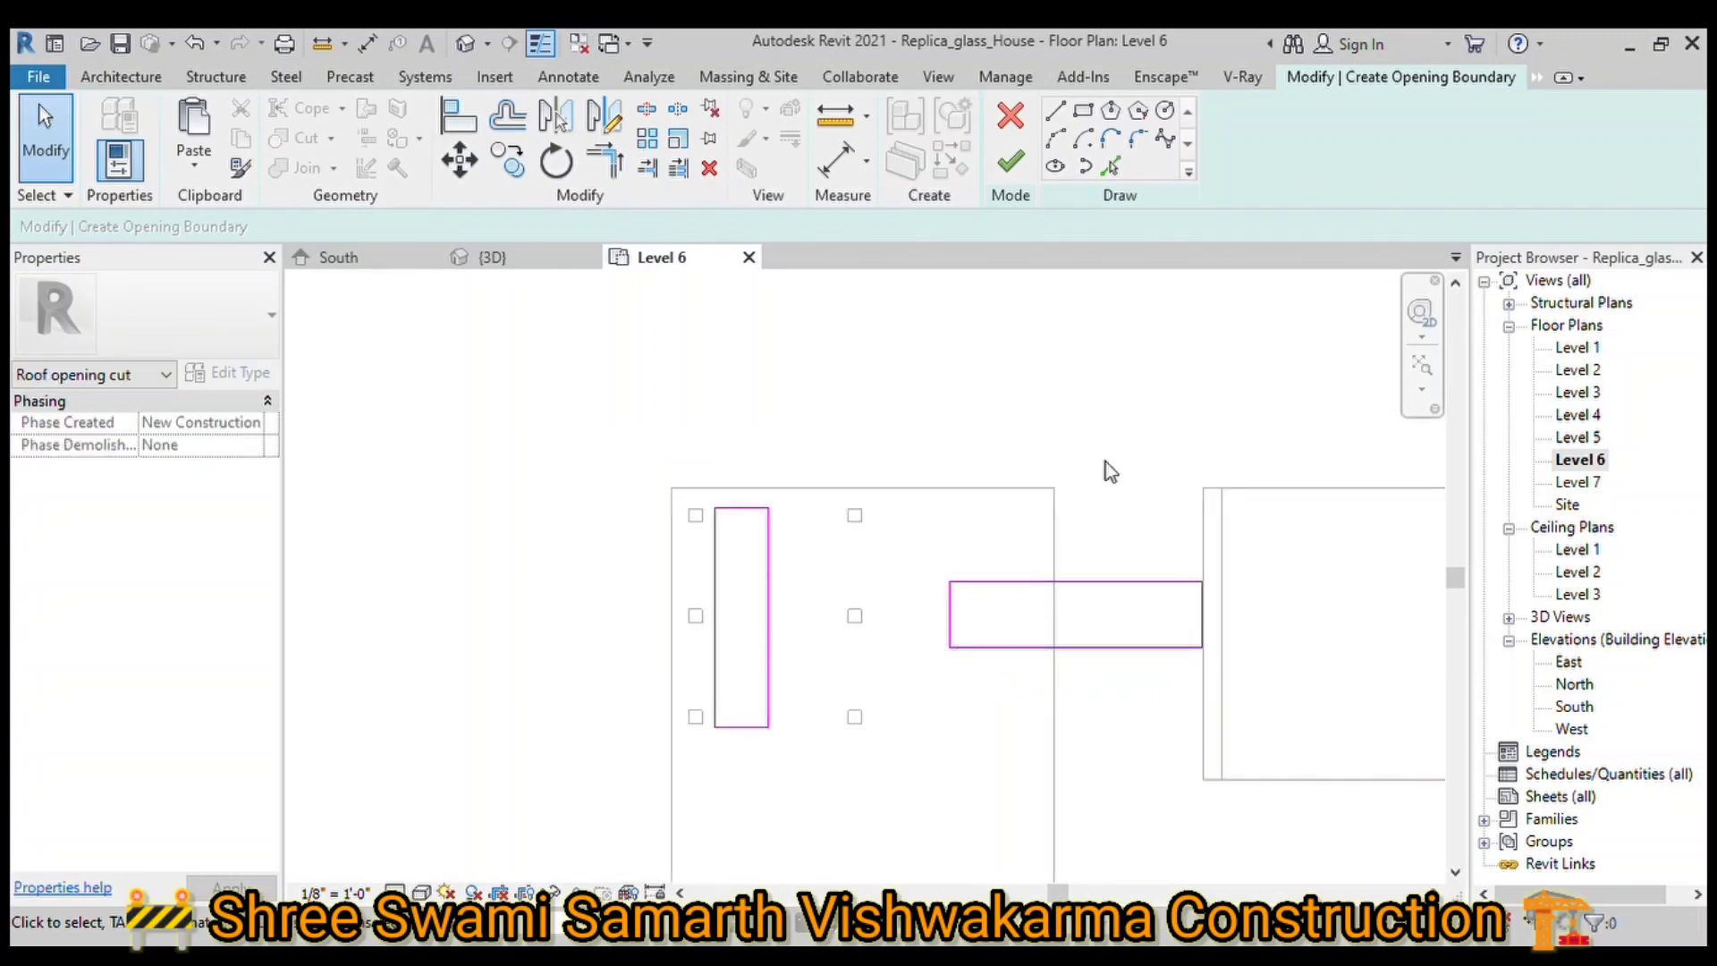
pyautogui.click(1011, 163)
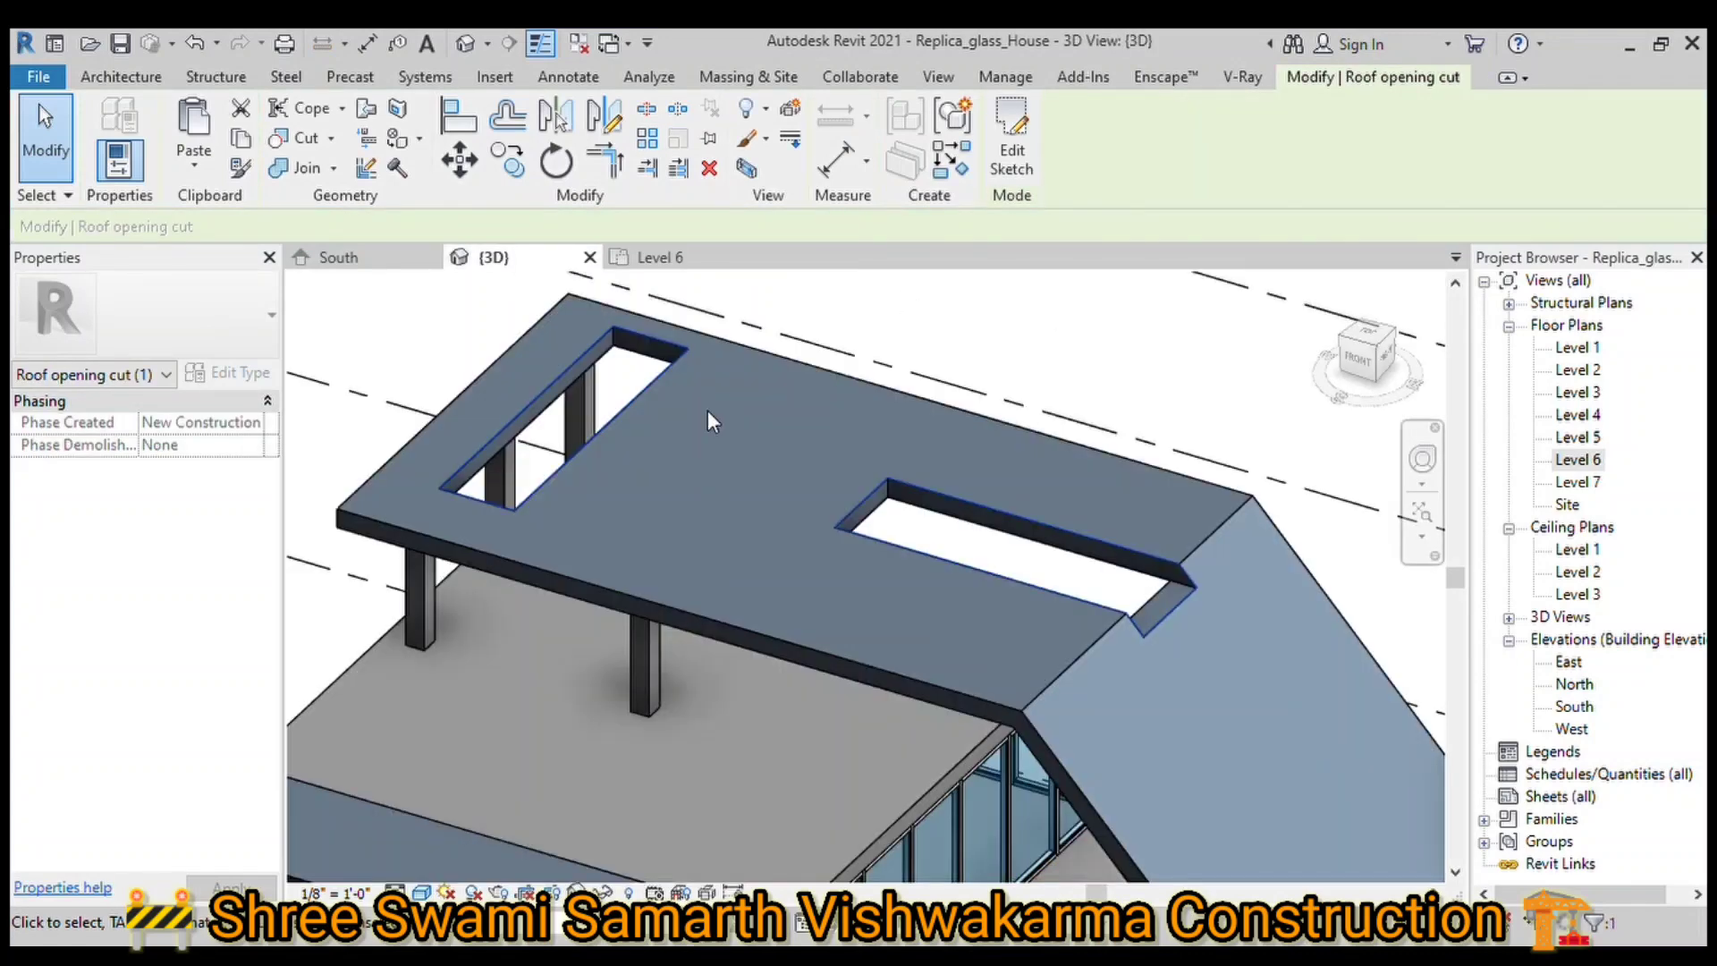
# Step: Start a By Face opening on the sloped roof and sketch its rectangle
pyautogui.scroll(-2, 707, 411)
pyautogui.press('Escape')
pyautogui.click(120, 76)
pyautogui.click(1243, 143)
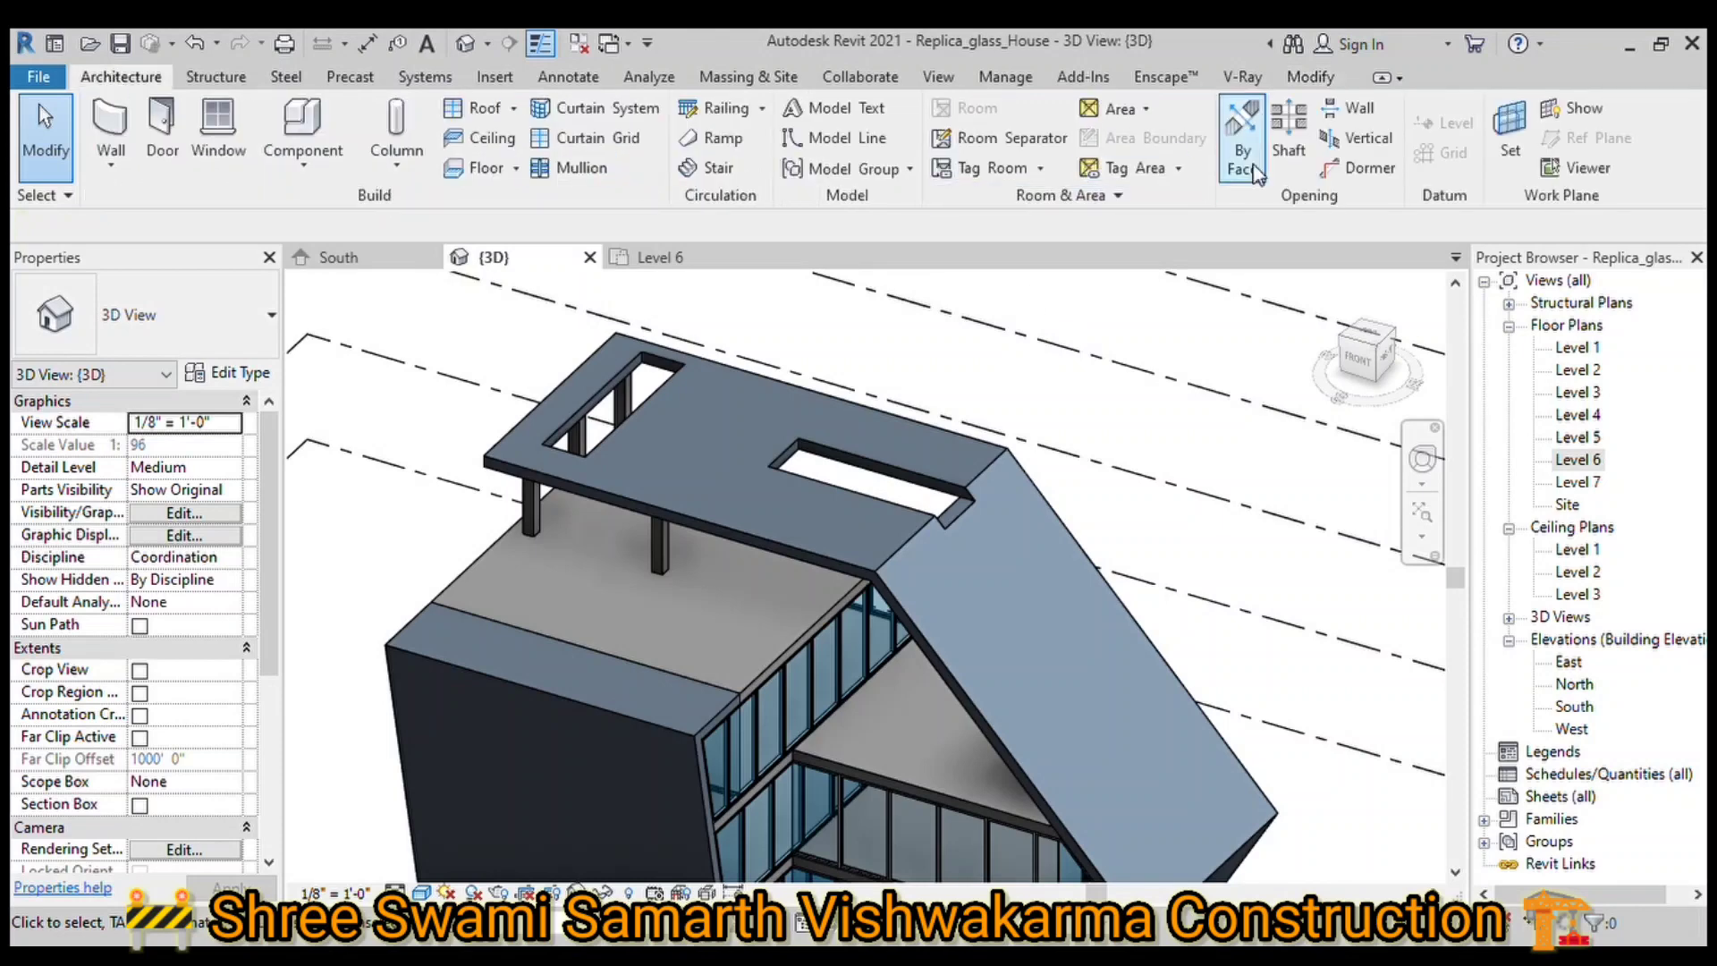
pyautogui.click(1092, 555)
pyautogui.scroll(2, 1078, 601)
pyautogui.click(1084, 110)
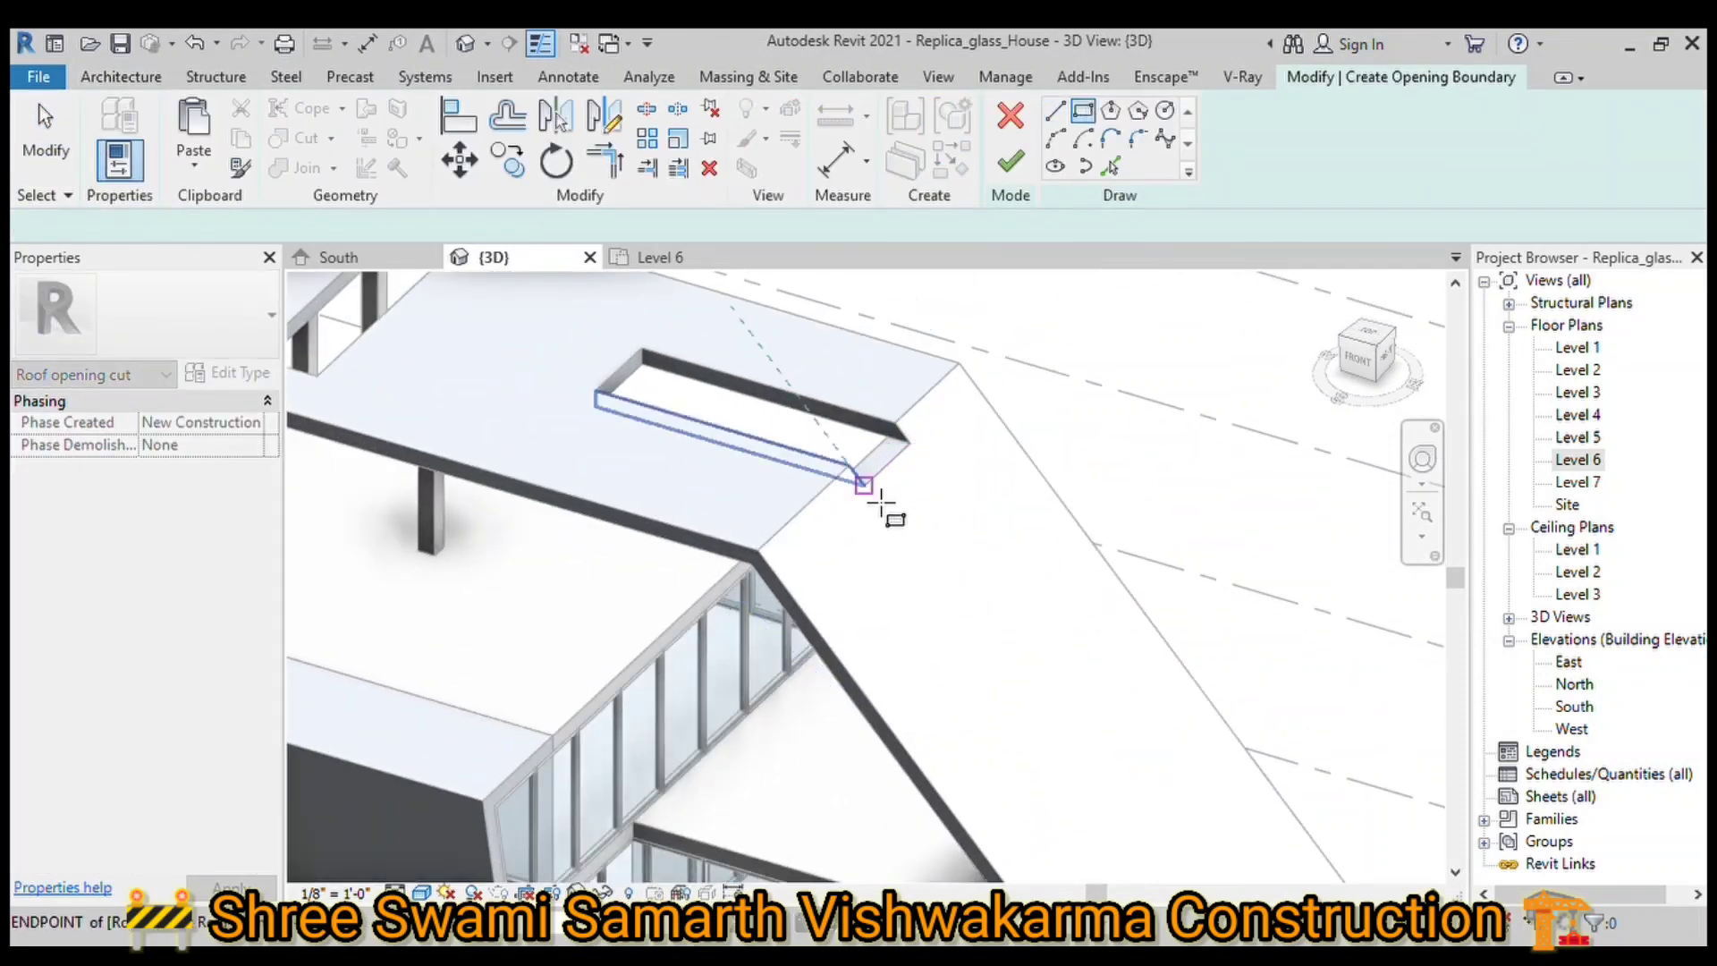
pyautogui.click(864, 488)
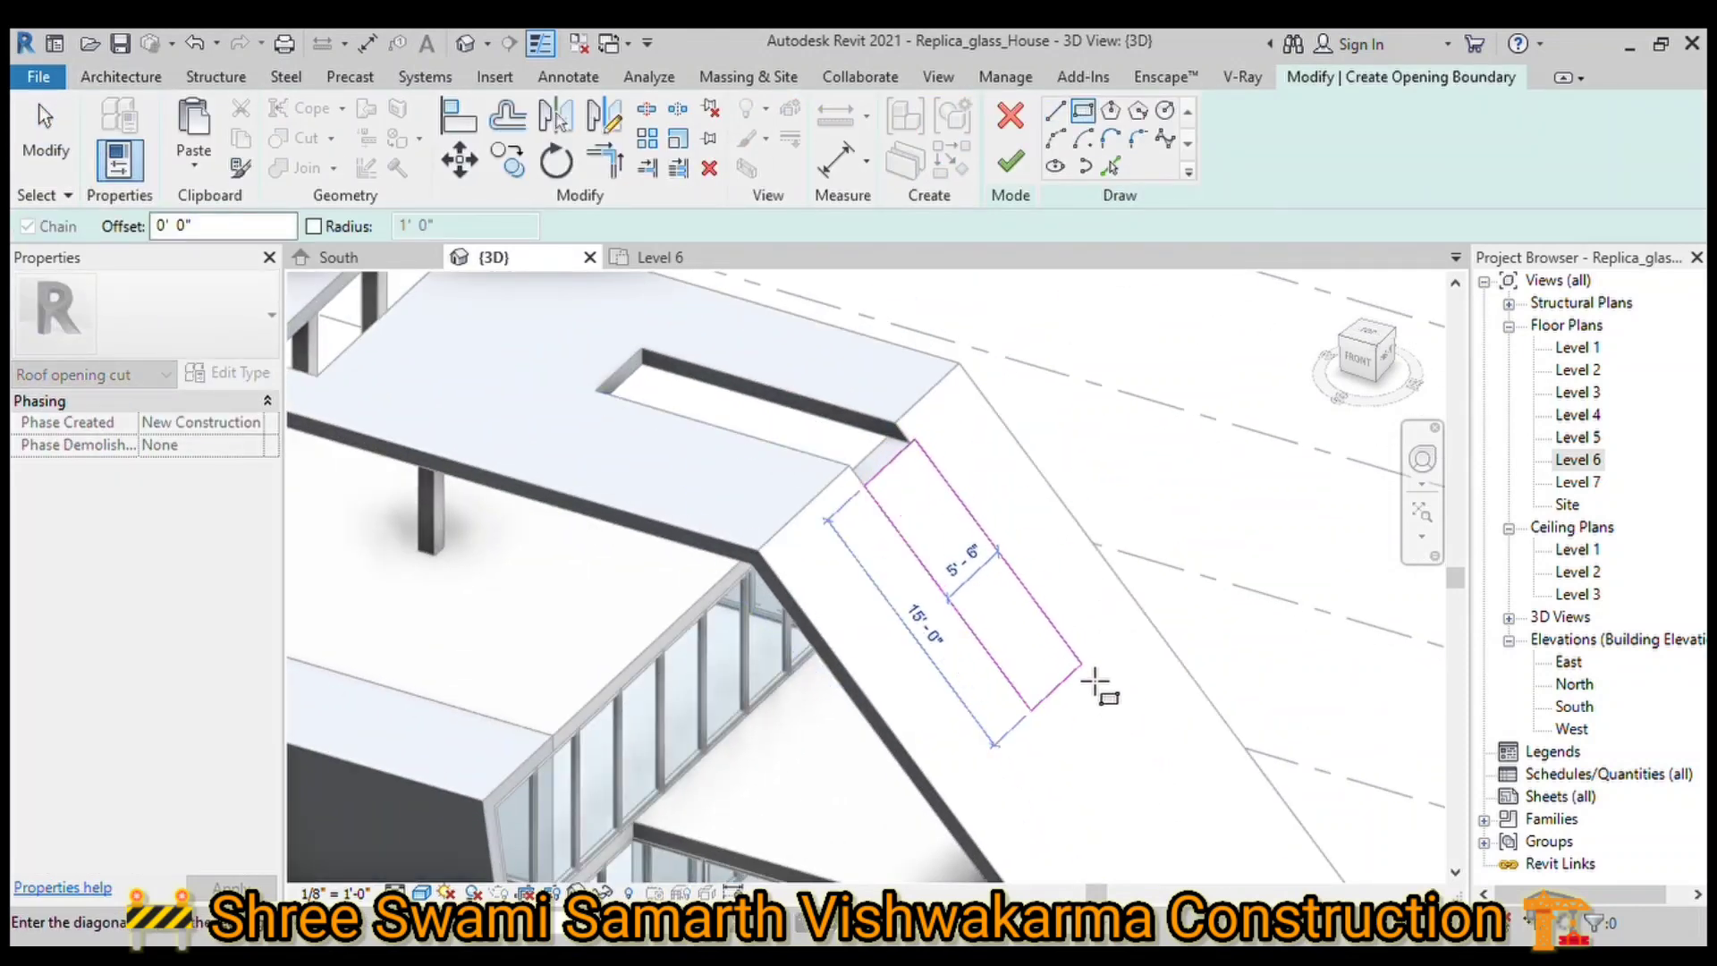
pyautogui.click(1095, 682)
# Step: View the roof from directly above and zoom in on the opening sketch
pyautogui.click(660, 257)
pyautogui.click(501, 256)
pyautogui.click(1368, 348)
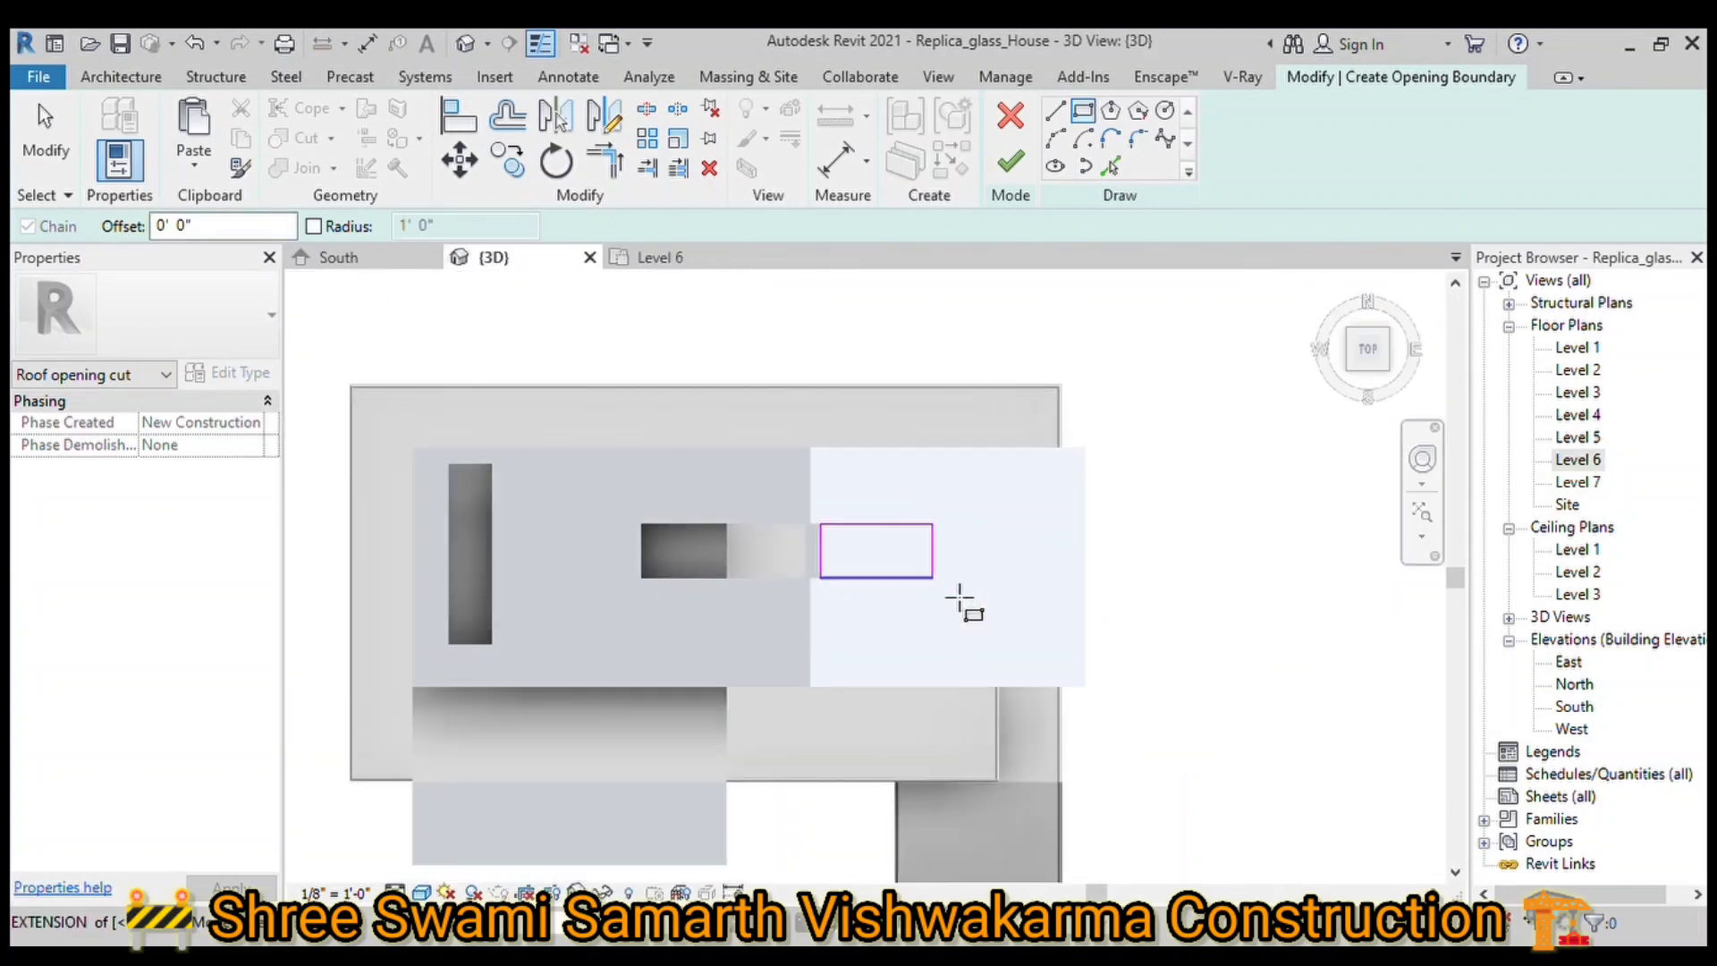
pyautogui.scroll(5, 877, 559)
pyautogui.scroll(2, 632, 487)
pyautogui.press('a')
pyautogui.press('l')
pyautogui.scroll(-1, 743, 808)
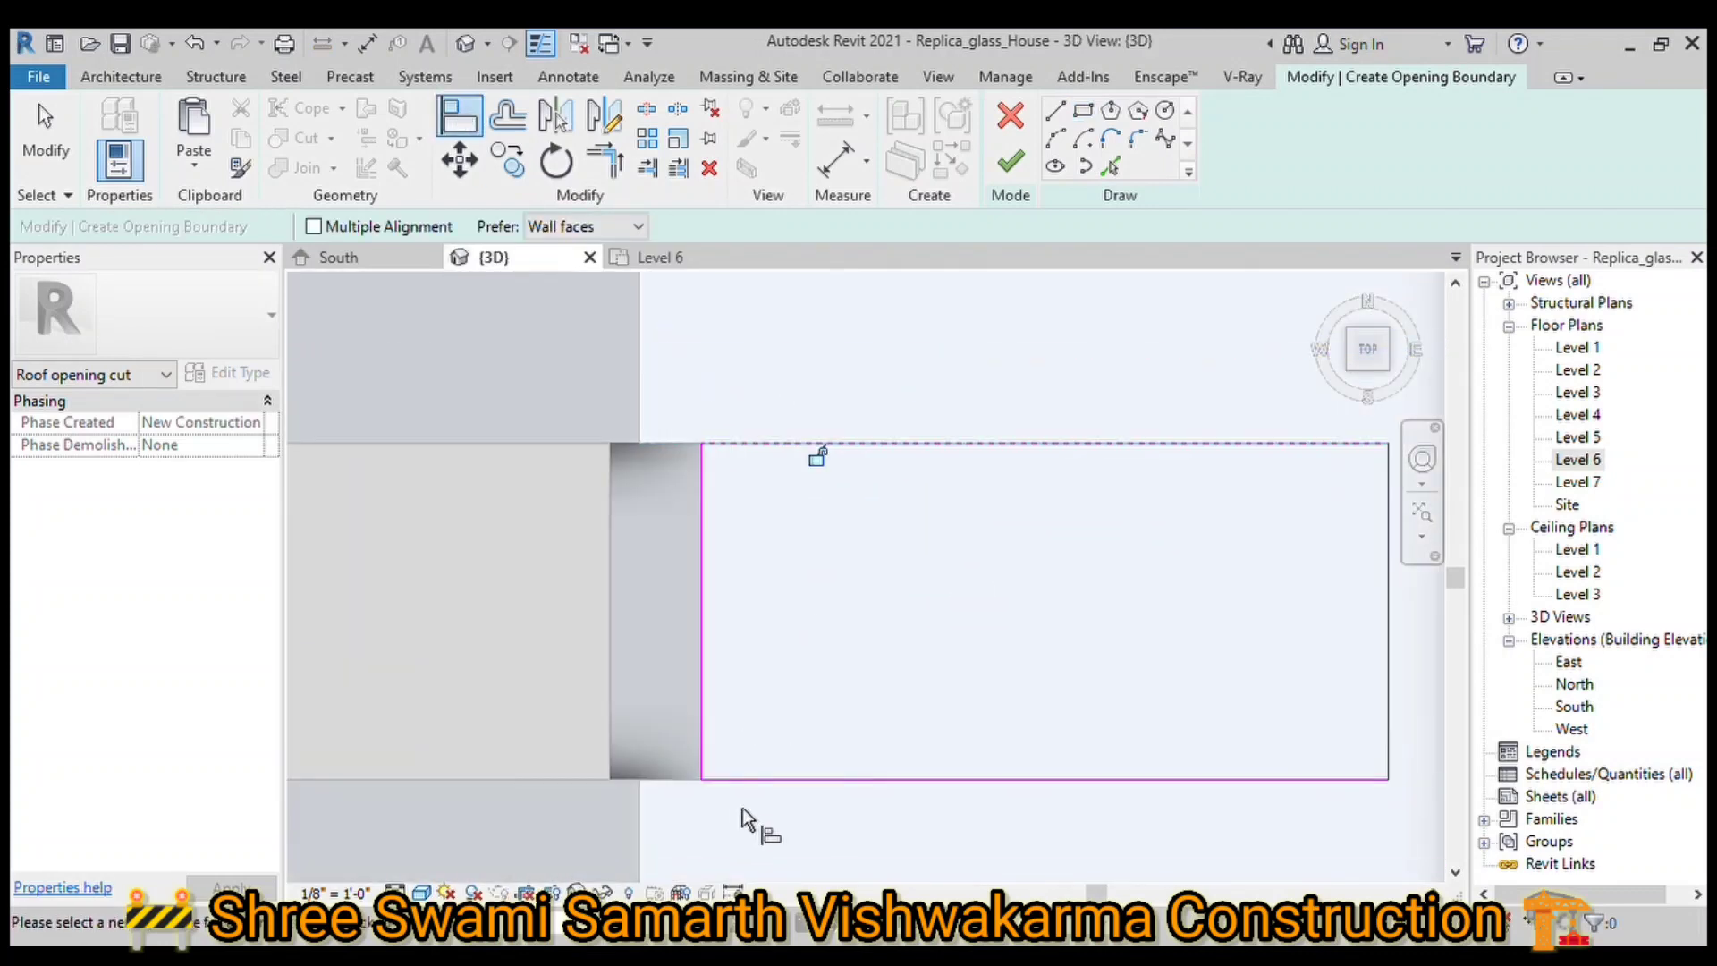
pyautogui.scroll(1, 743, 808)
pyautogui.scroll(-2, 706, 796)
pyautogui.press('Escape')
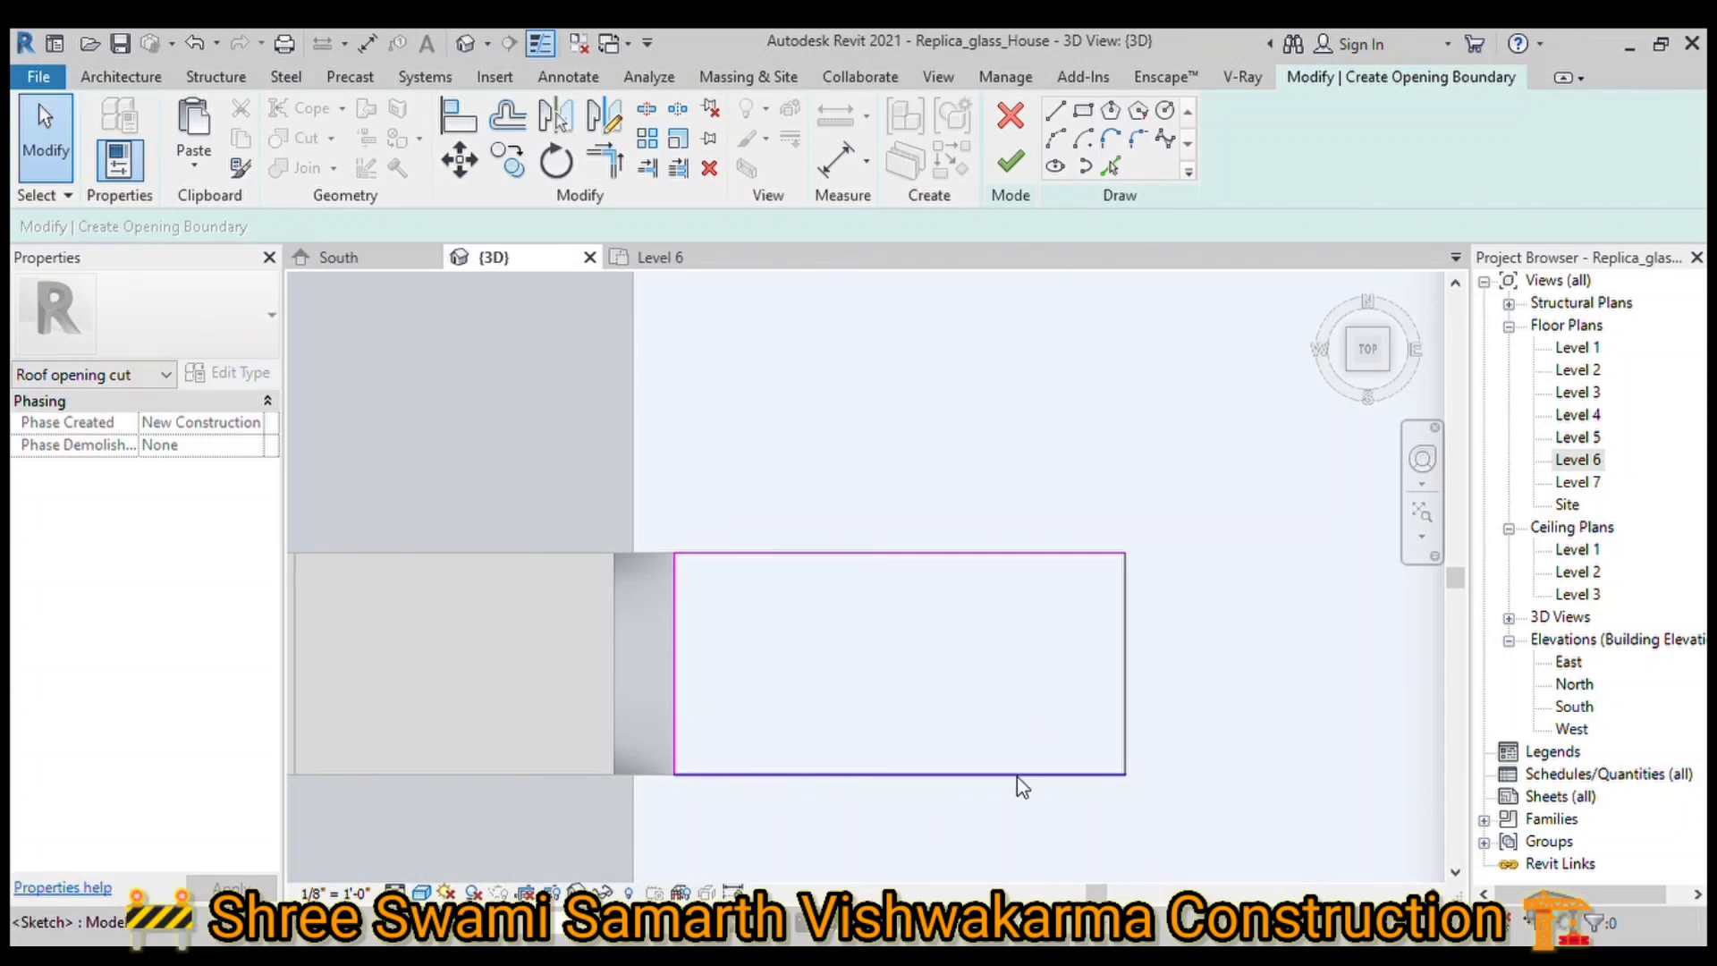
# Step: Set the opening's length to 18' and finish the sketch
pyautogui.click(1126, 737)
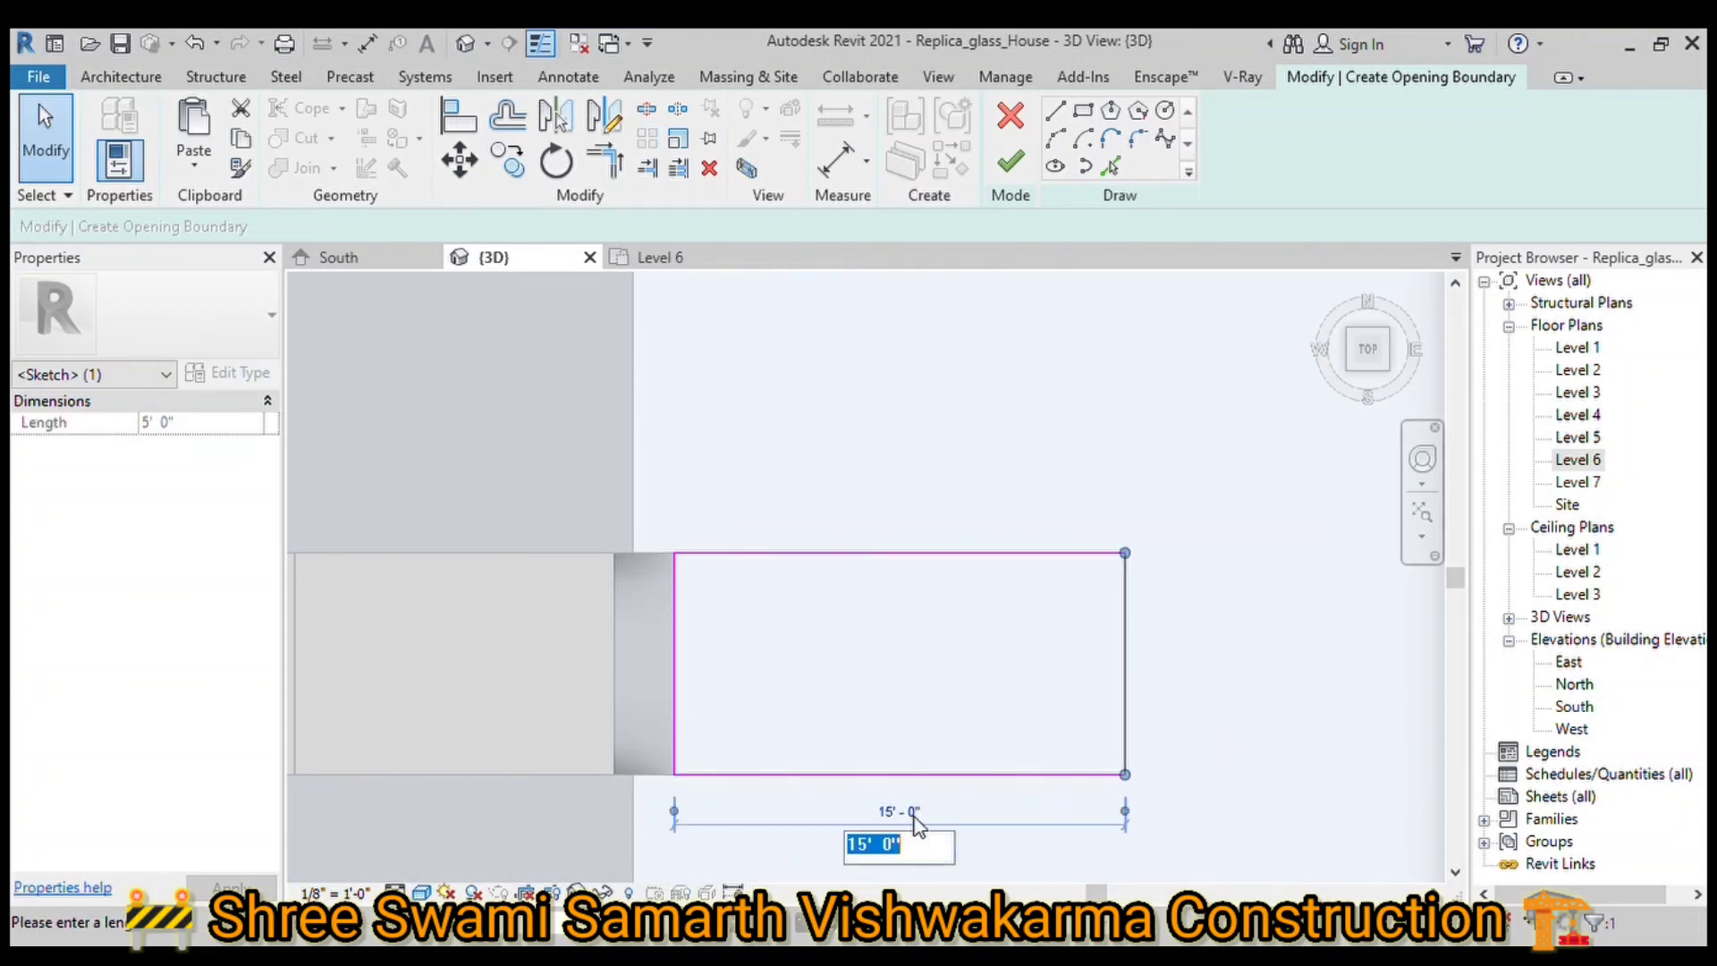
pyautogui.write('18')
pyautogui.press('Return')
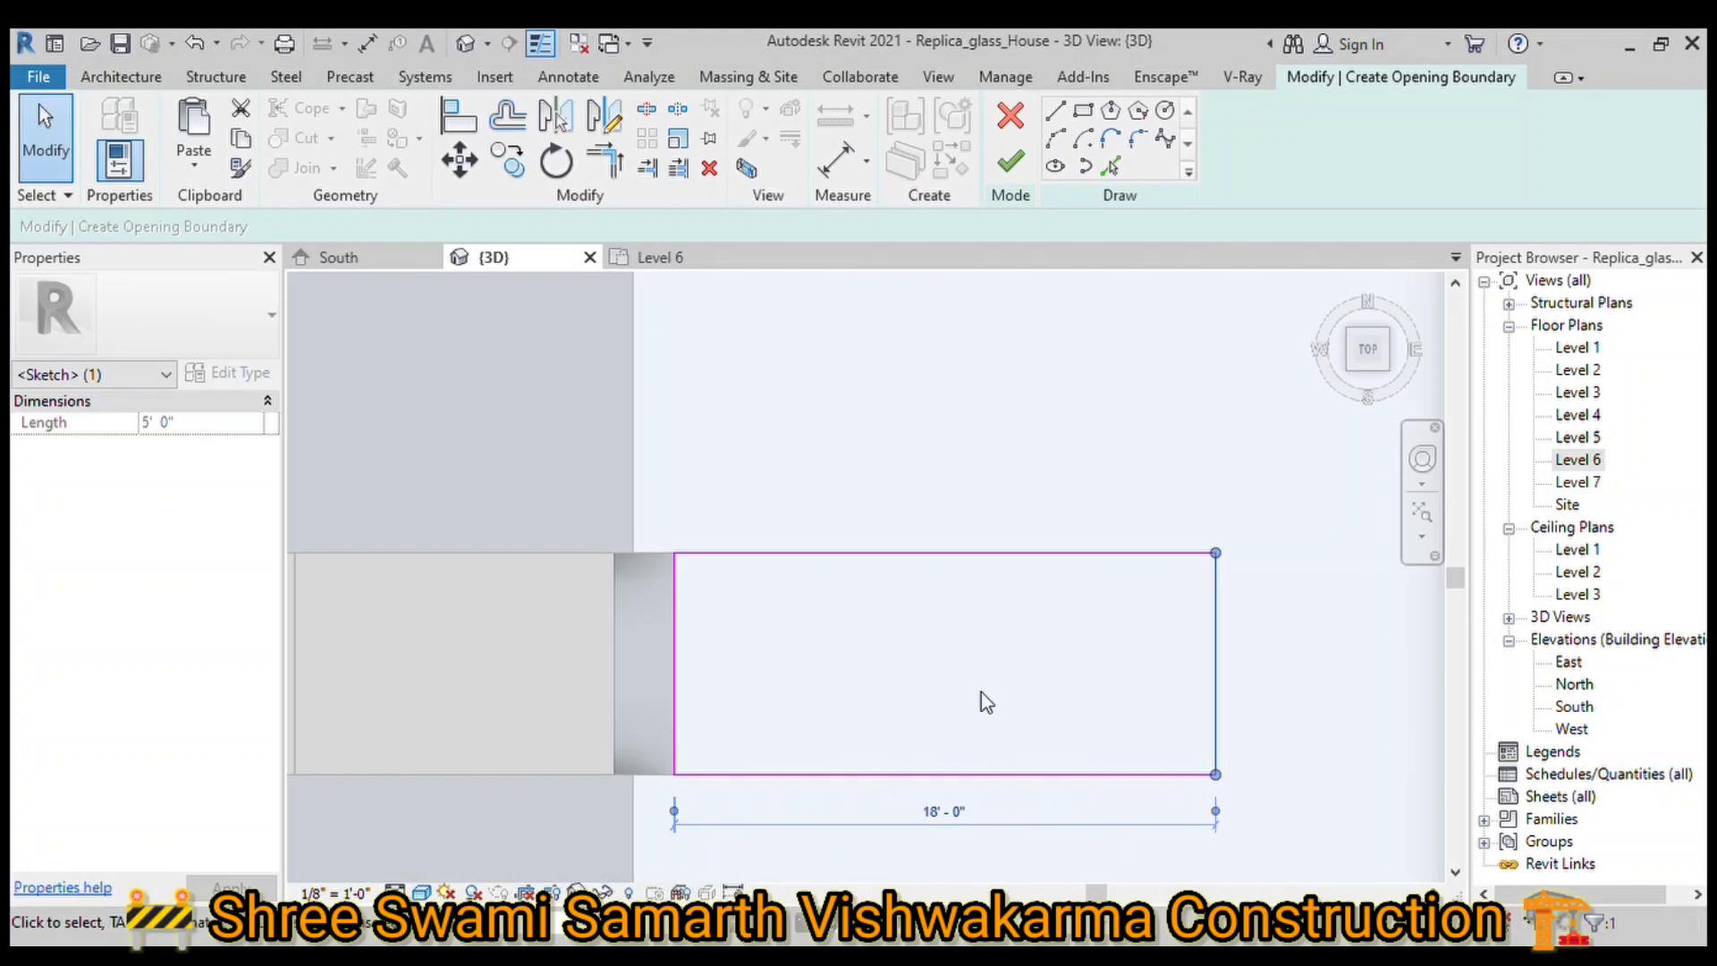
pyautogui.scroll(-1, 671, 520)
pyautogui.scroll(-1, 671, 519)
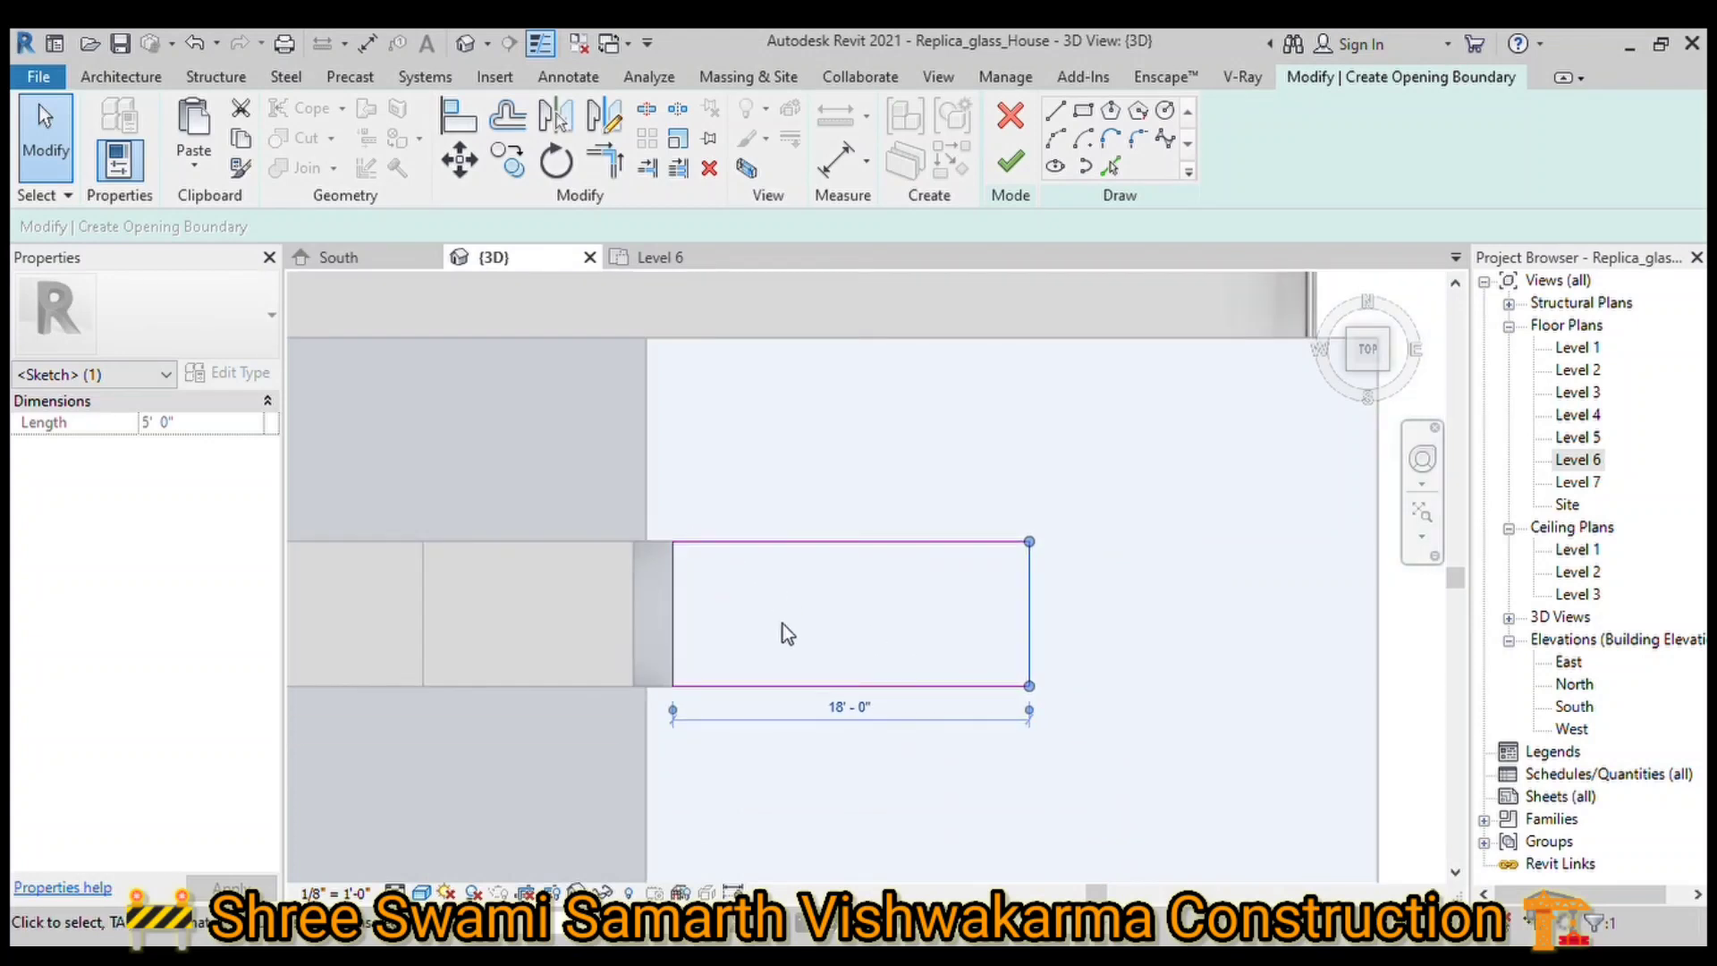
pyautogui.click(1013, 165)
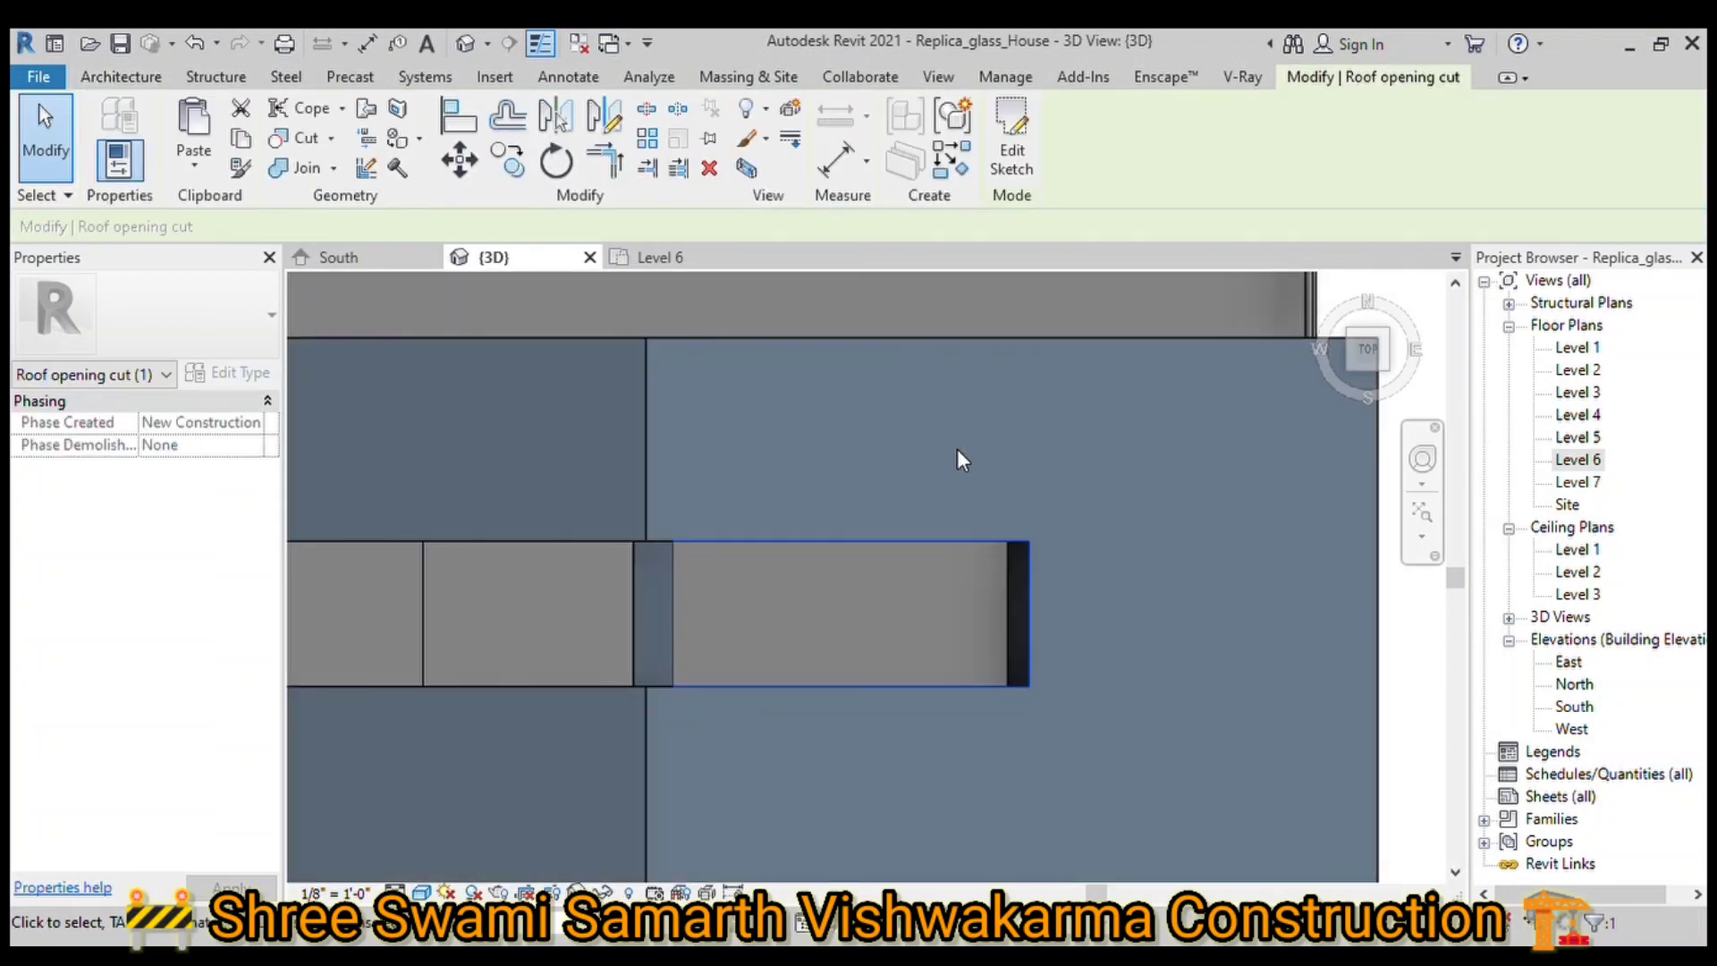
# Step: Extend the opening to 20' by dragging its left edge to the wall, then view it from a corner
pyautogui.click(1003, 156)
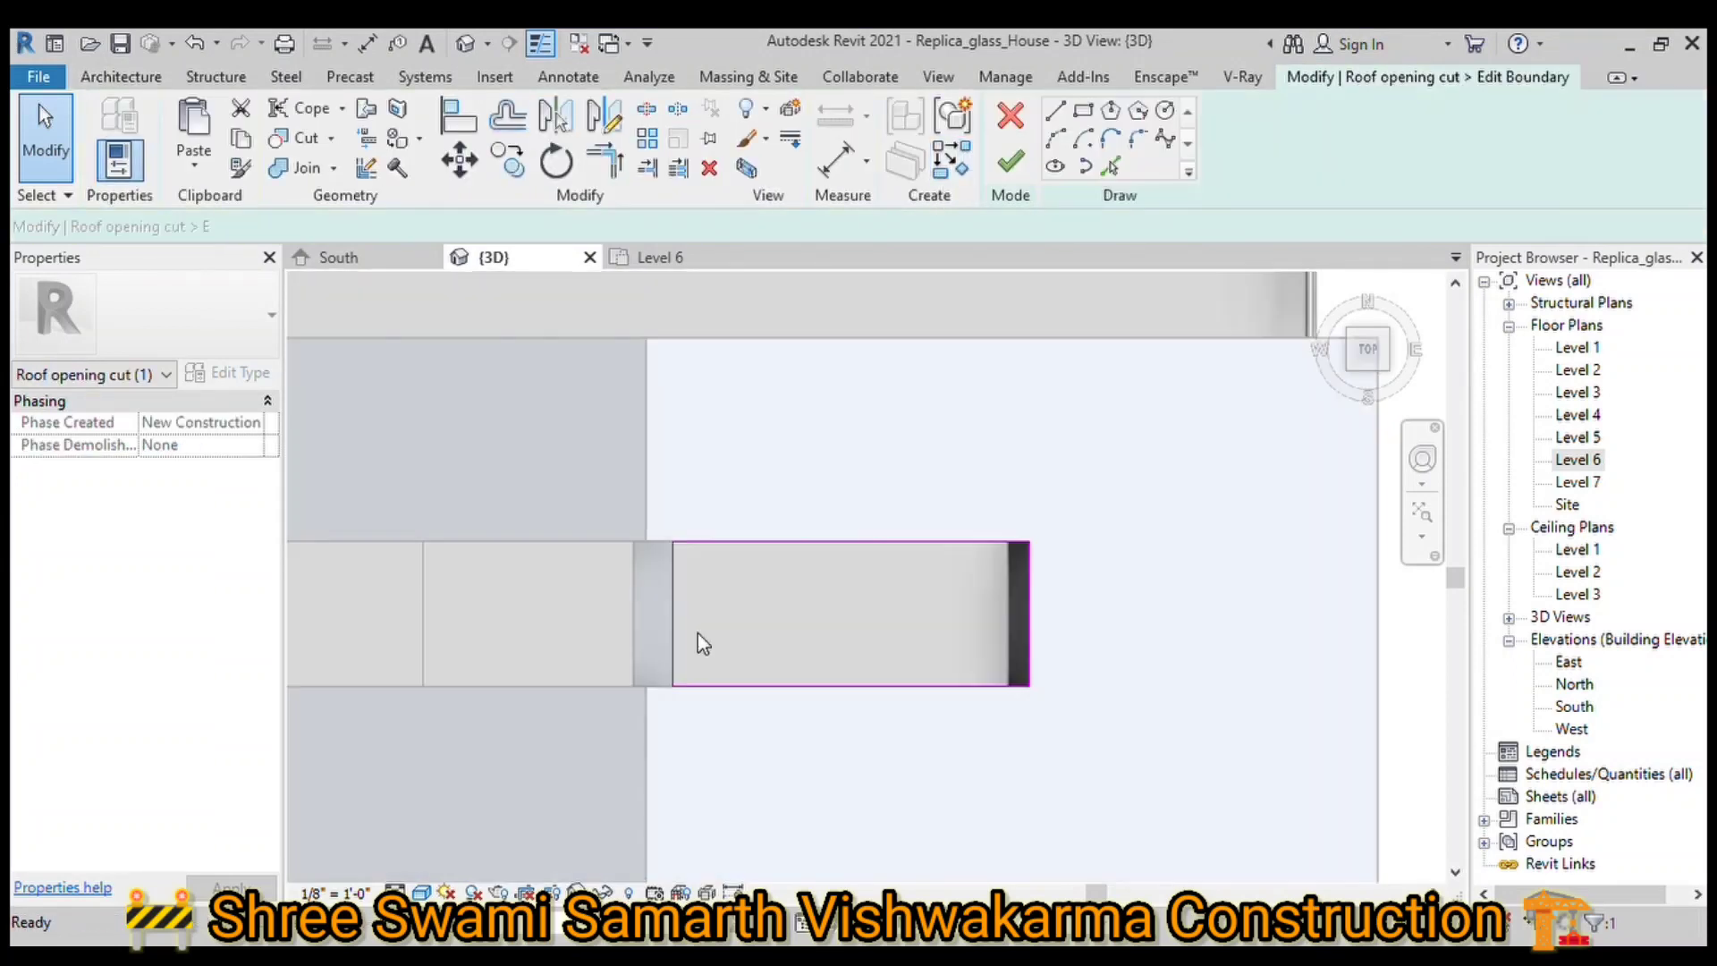
pyautogui.moveTo(675, 613); pyautogui.dragTo(637, 618)
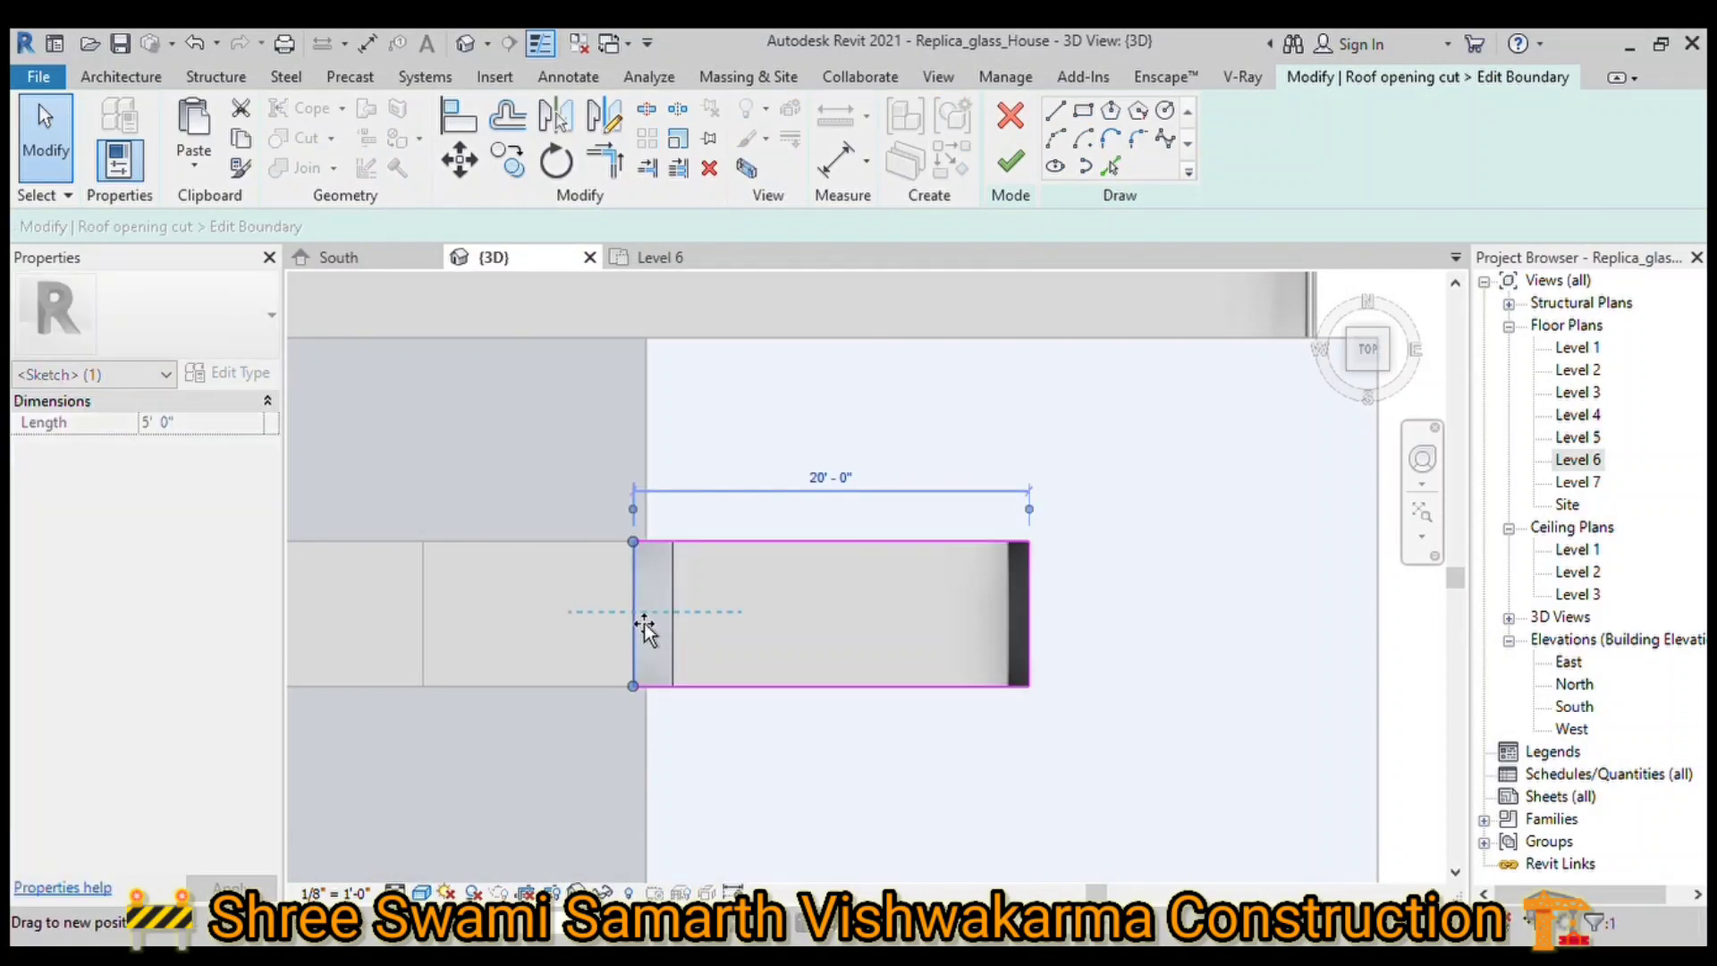
pyautogui.click(1014, 165)
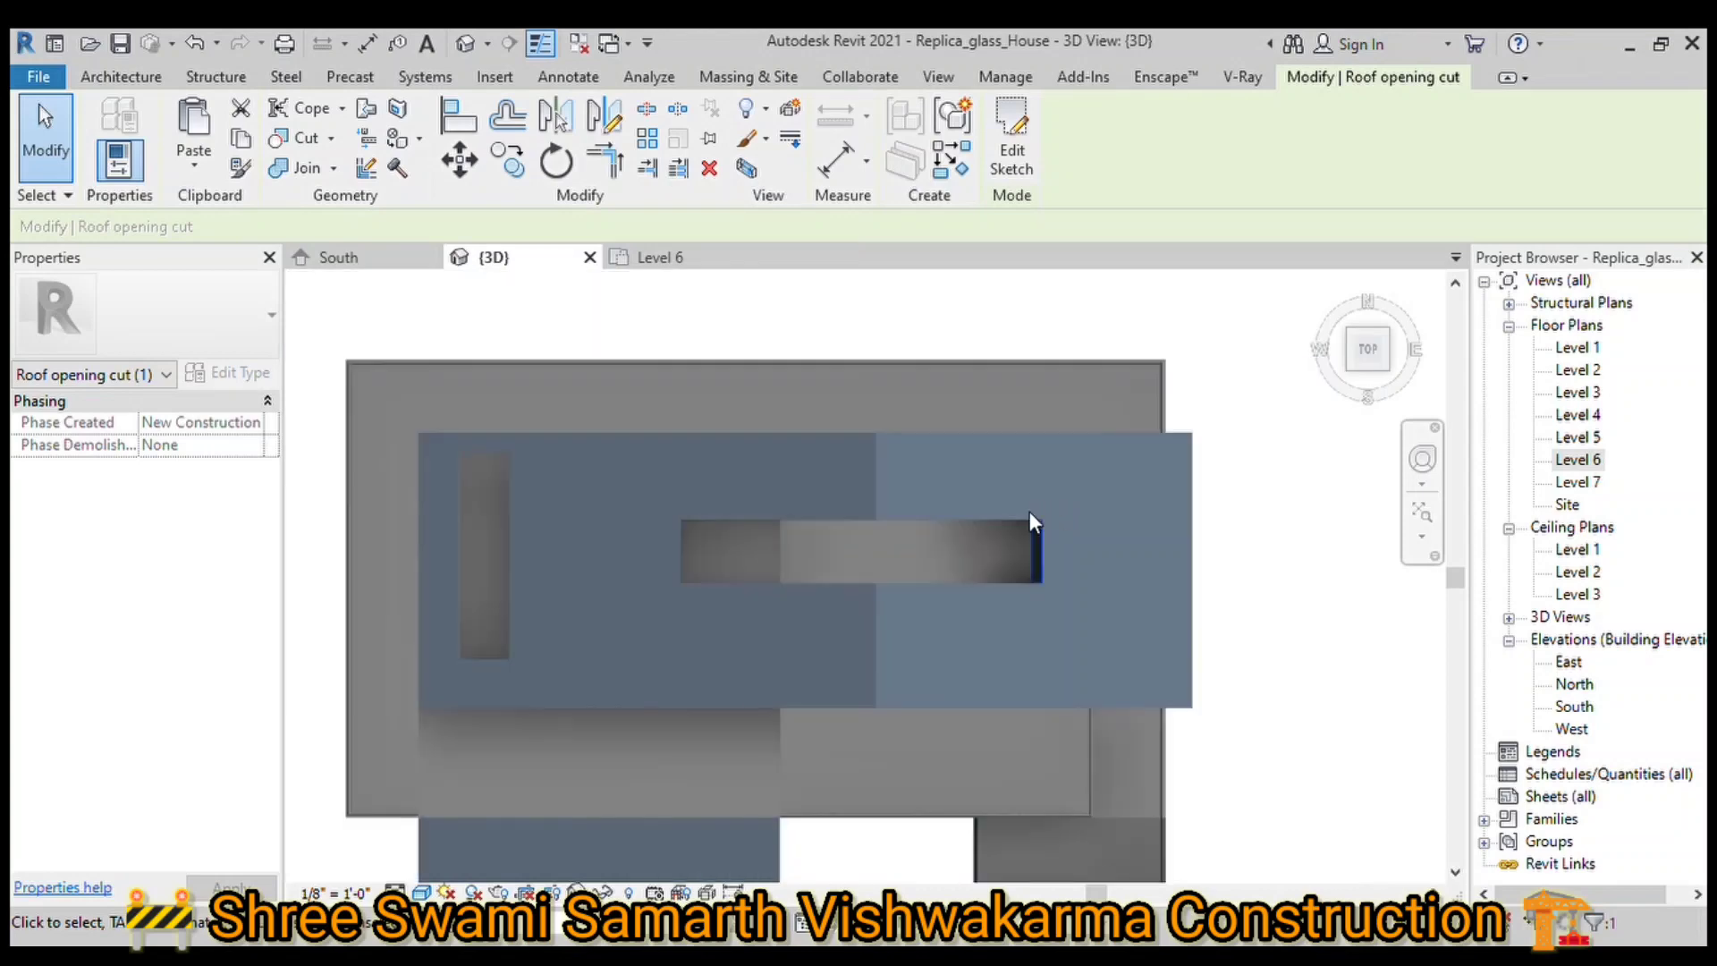
pyautogui.click(1395, 370)
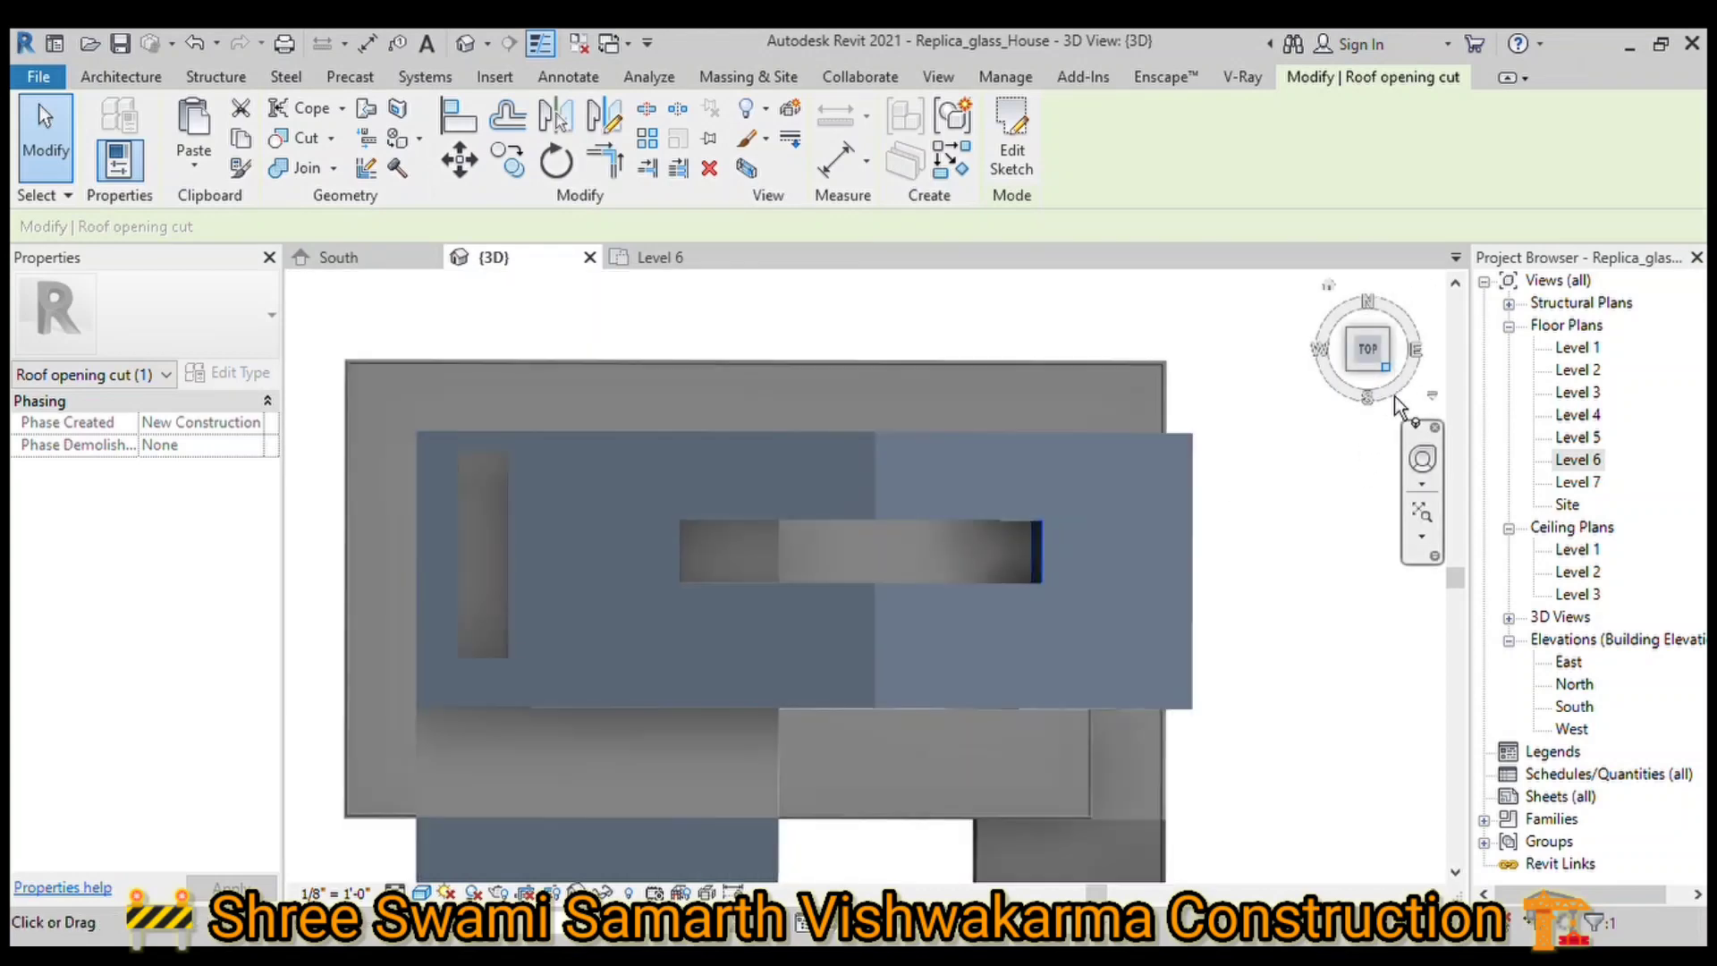
pyautogui.scroll(-2, 1017, 571)
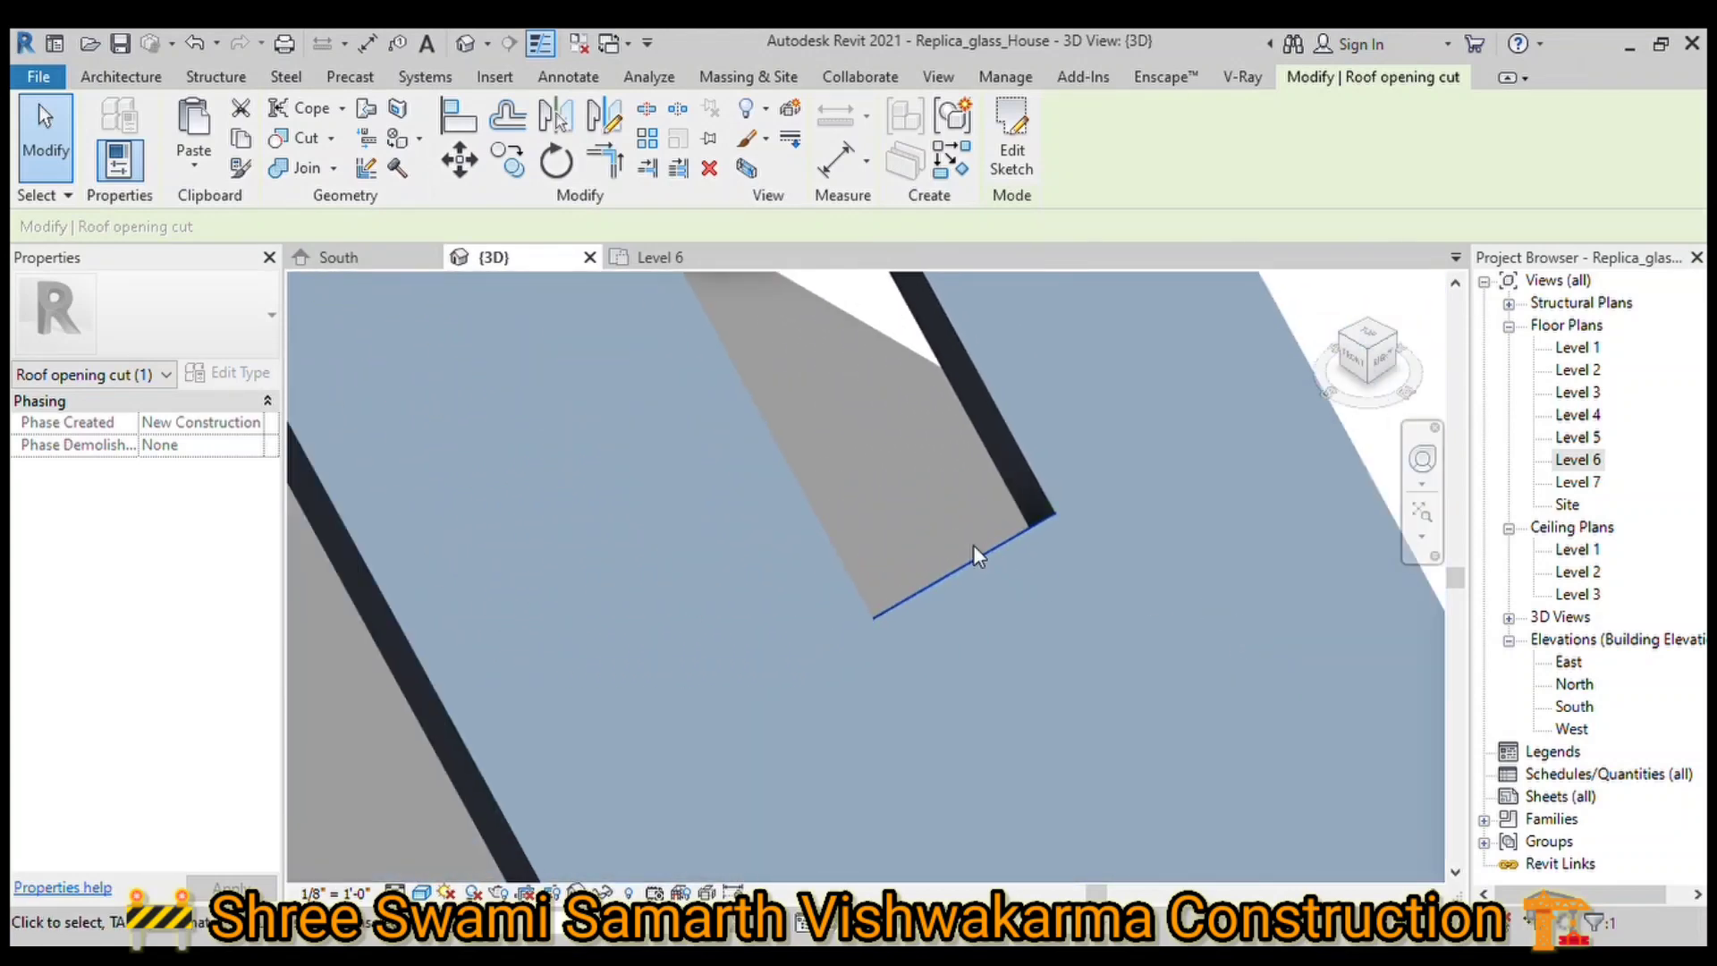
pyautogui.scroll(-3, 973, 545)
pyautogui.scroll(-3, 950, 540)
pyautogui.scroll(-2, 963, 553)
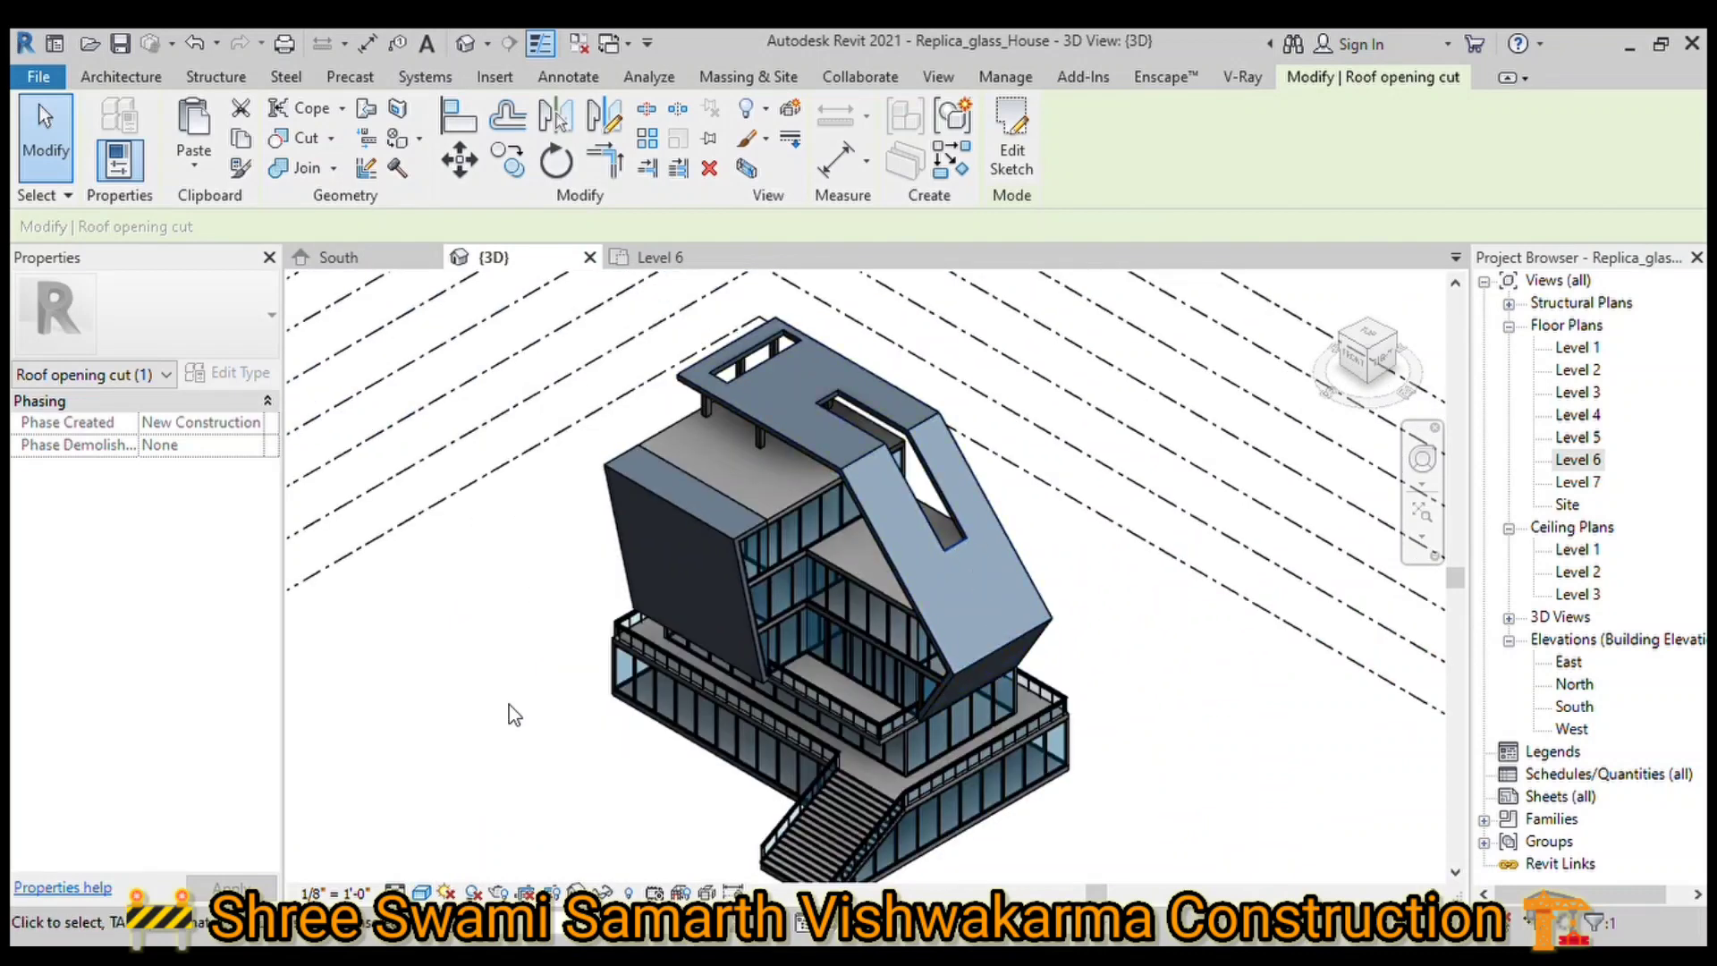
# Step: Deselect the opening, orbit the glass house, and zoom to fit the whole model
pyautogui.click(484, 701)
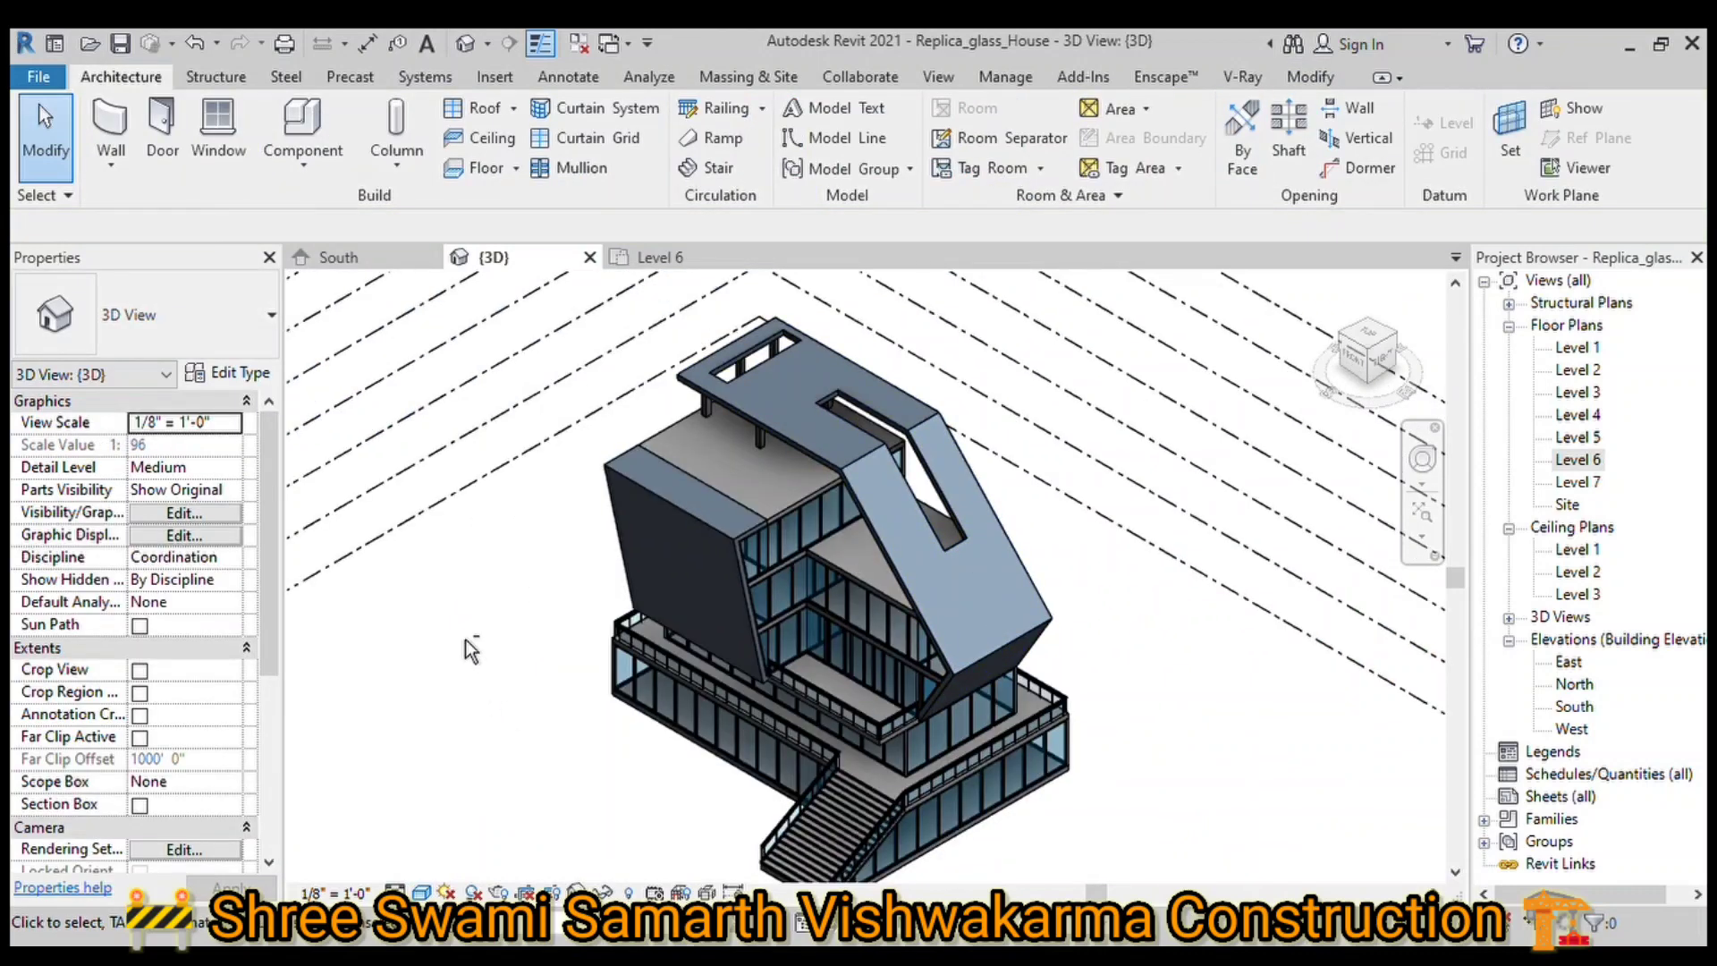
pyautogui.press('z')
pyautogui.press('f')
pyautogui.scroll(1, 920, 673)
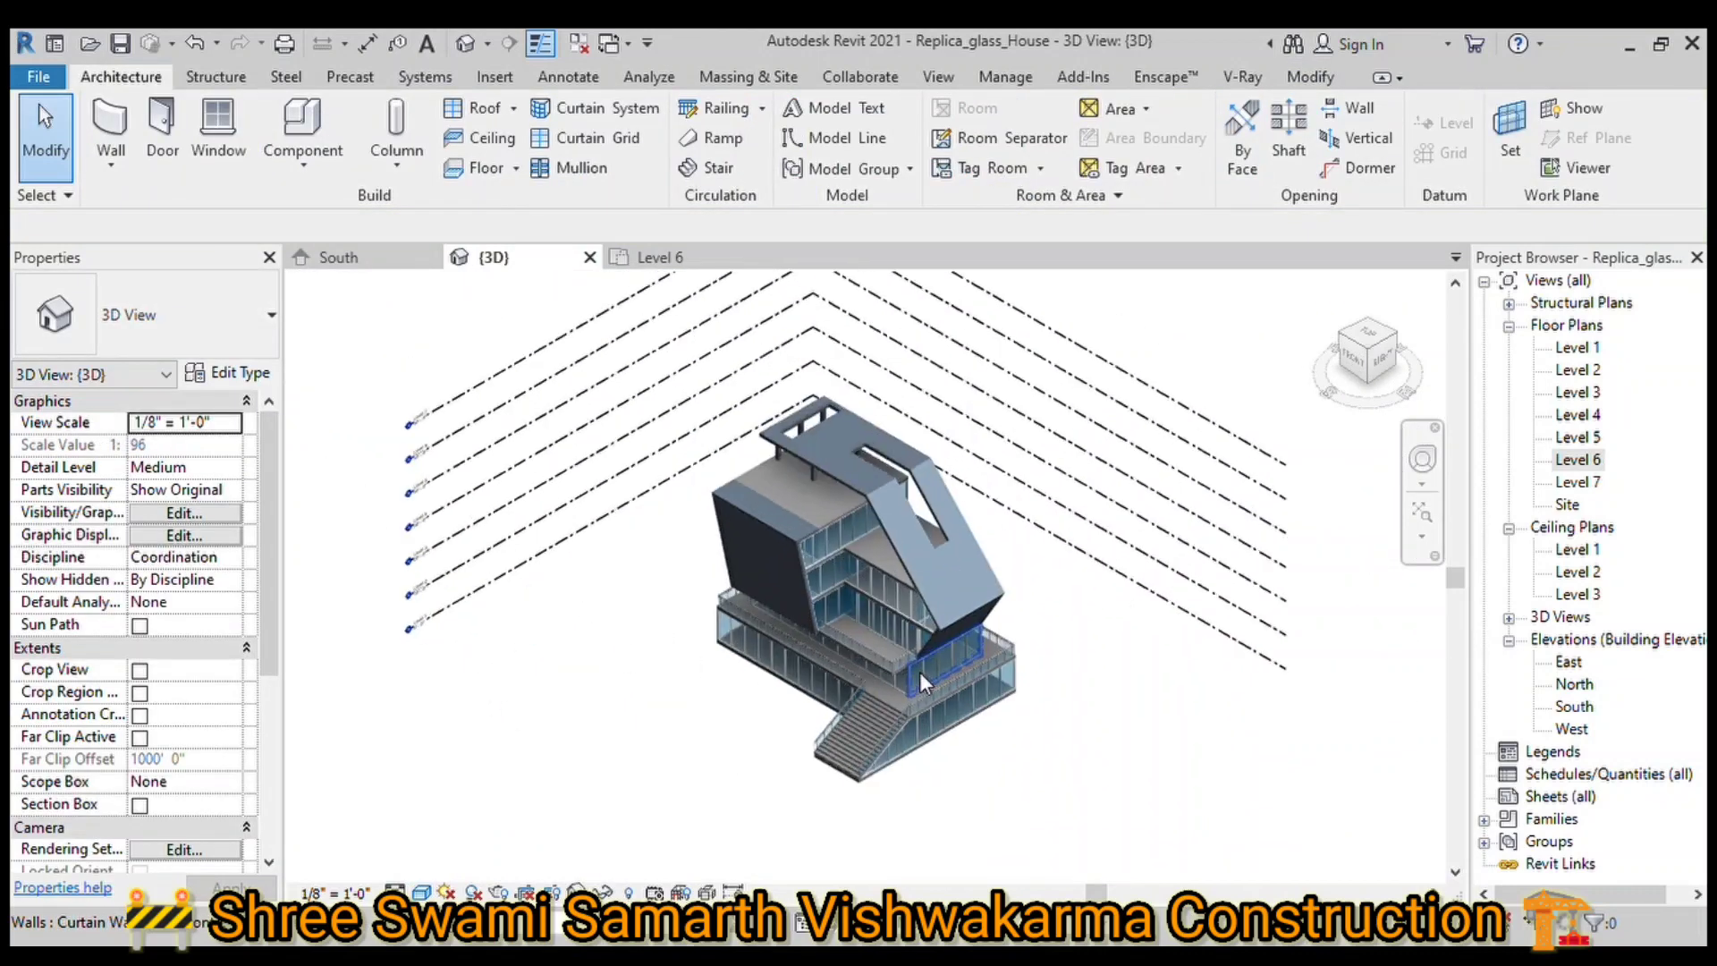
pyautogui.scroll(1, 920, 673)
pyautogui.moveTo(1137, 736)
pyautogui.keyDown('shift'); pyautogui.mouseDown(button='middle')
pyautogui.moveTo(737, 689)
pyautogui.moveTo(709, 617)
pyautogui.mouseUp(button='middle'); pyautogui.keyUp('shift')
pyautogui.moveTo(714, 624)
pyautogui.keyDown('shift'); pyautogui.mouseDown(button='middle')
pyautogui.moveTo(1186, 635)
pyautogui.moveTo(1186, 691)
pyautogui.moveTo(1170, 636)
pyautogui.mouseUp(button='middle'); pyautogui.keyUp('shift')
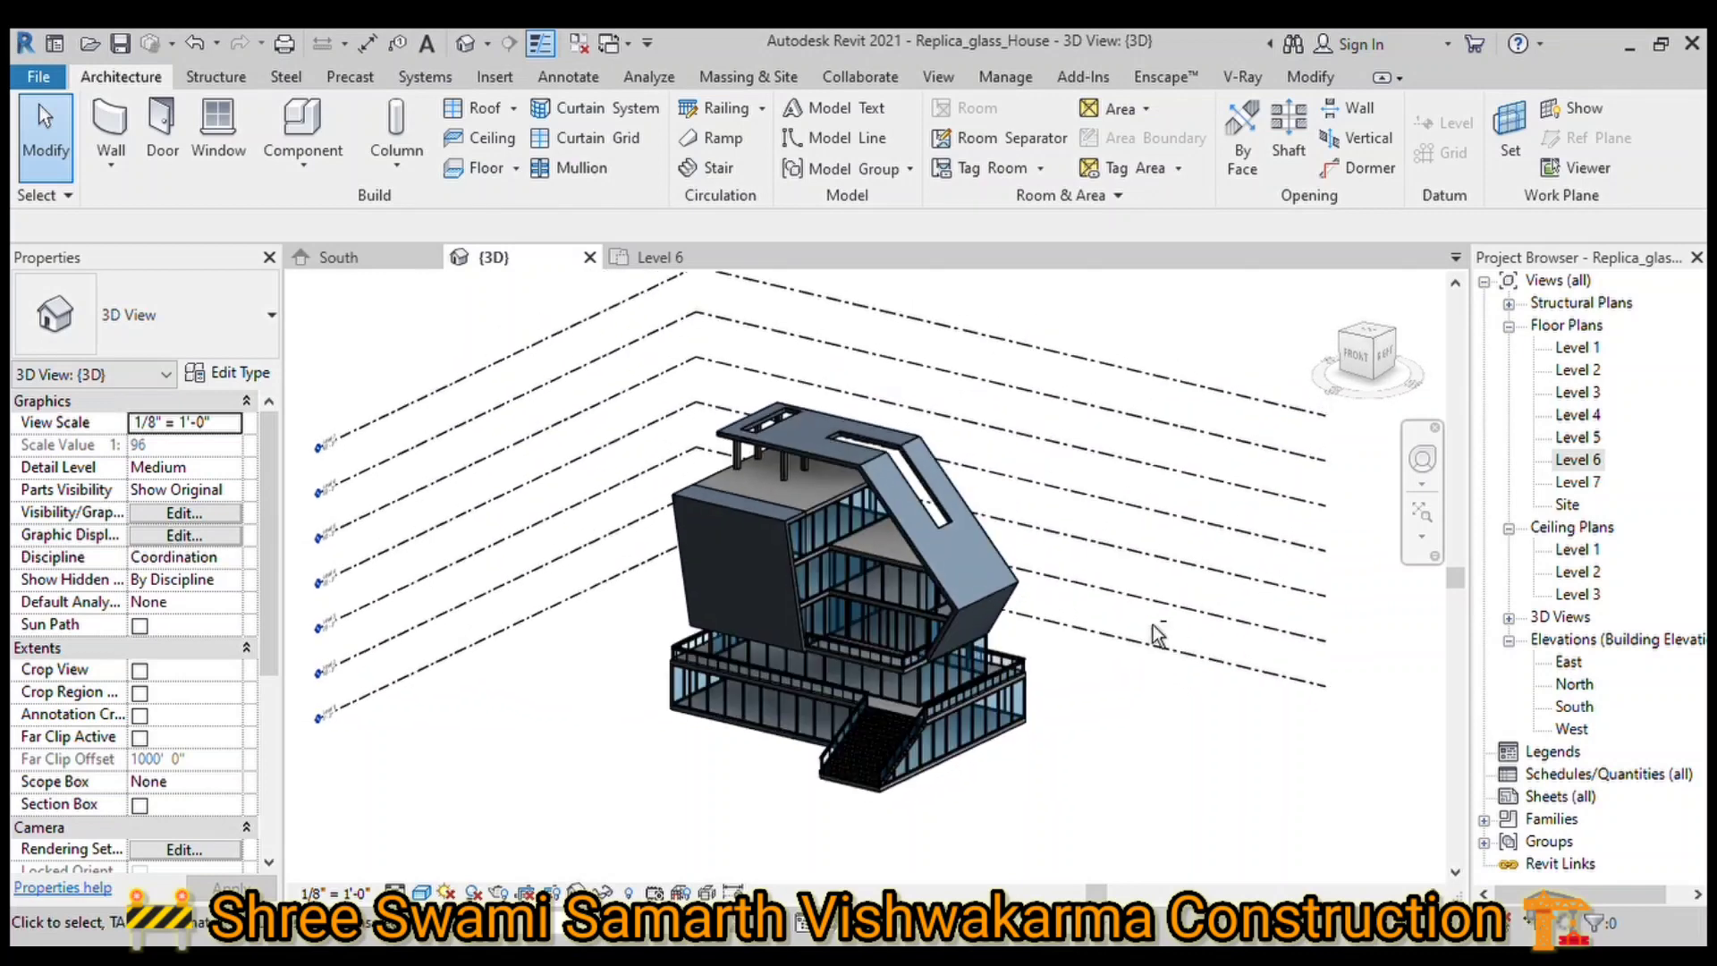
pyautogui.scroll(3, 1150, 629)
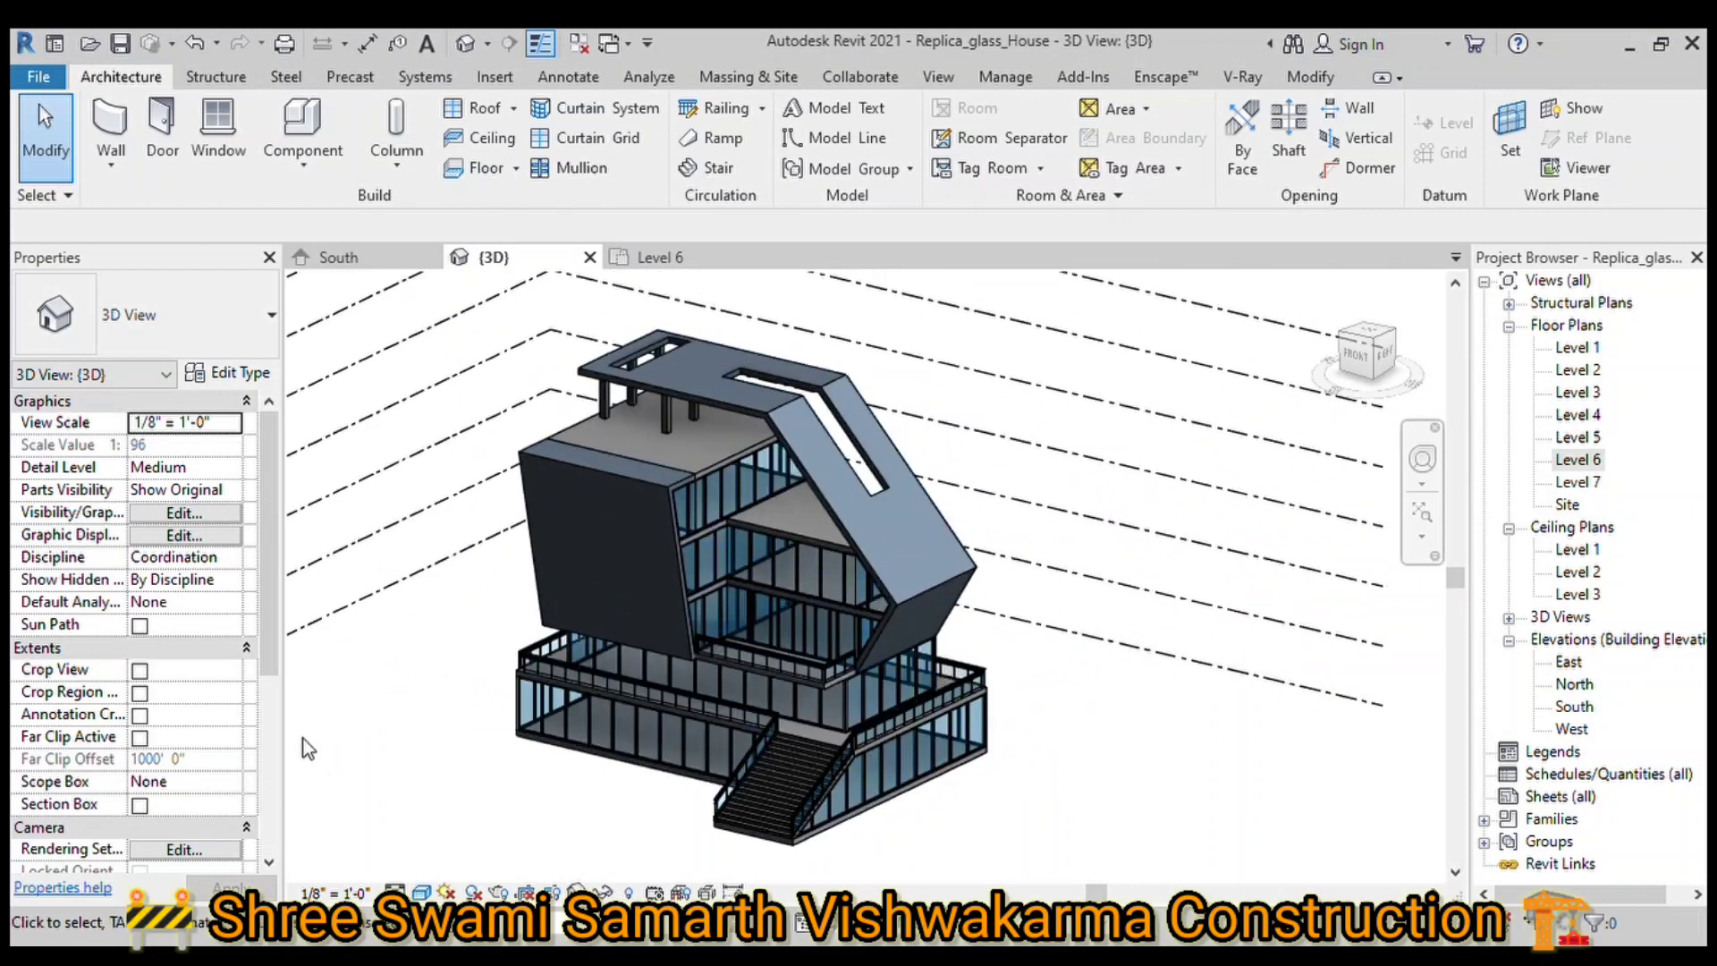
pyautogui.scroll(1, 386, 735)
pyautogui.scroll(1, 387, 736)
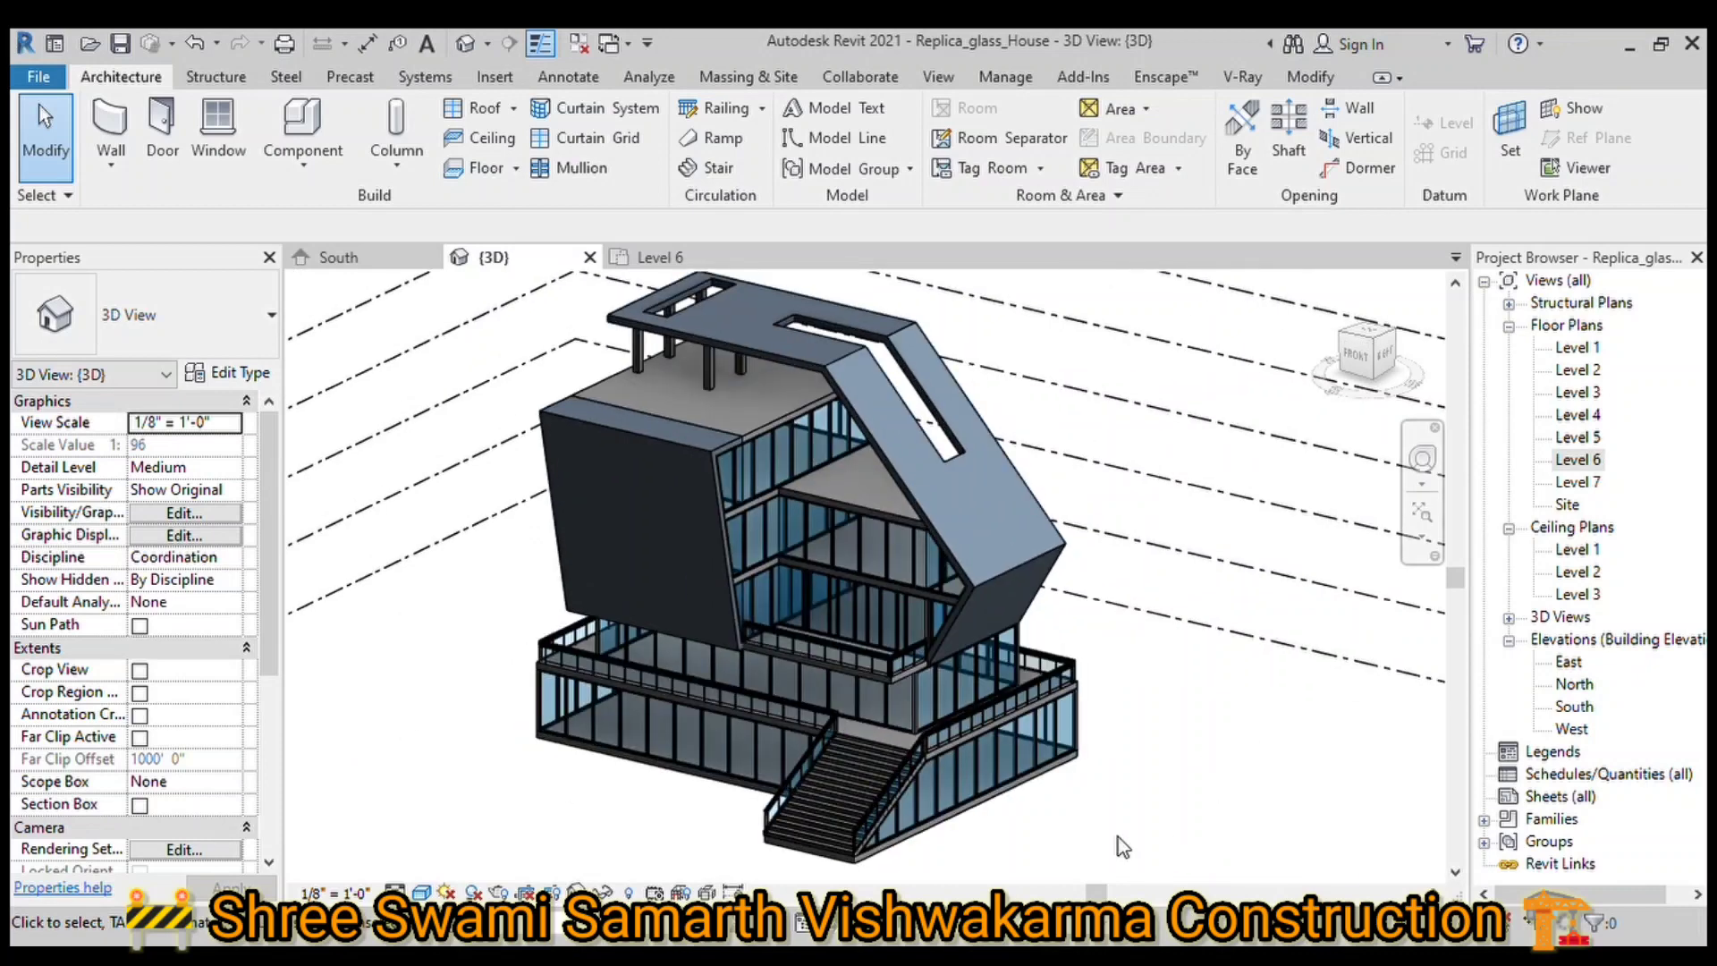
pyautogui.click(1422, 513)
# Step: Open the Level 1 plan and create a new 'Outdoor floor' type for the floor sketch
pyautogui.doubleClick(1580, 348)
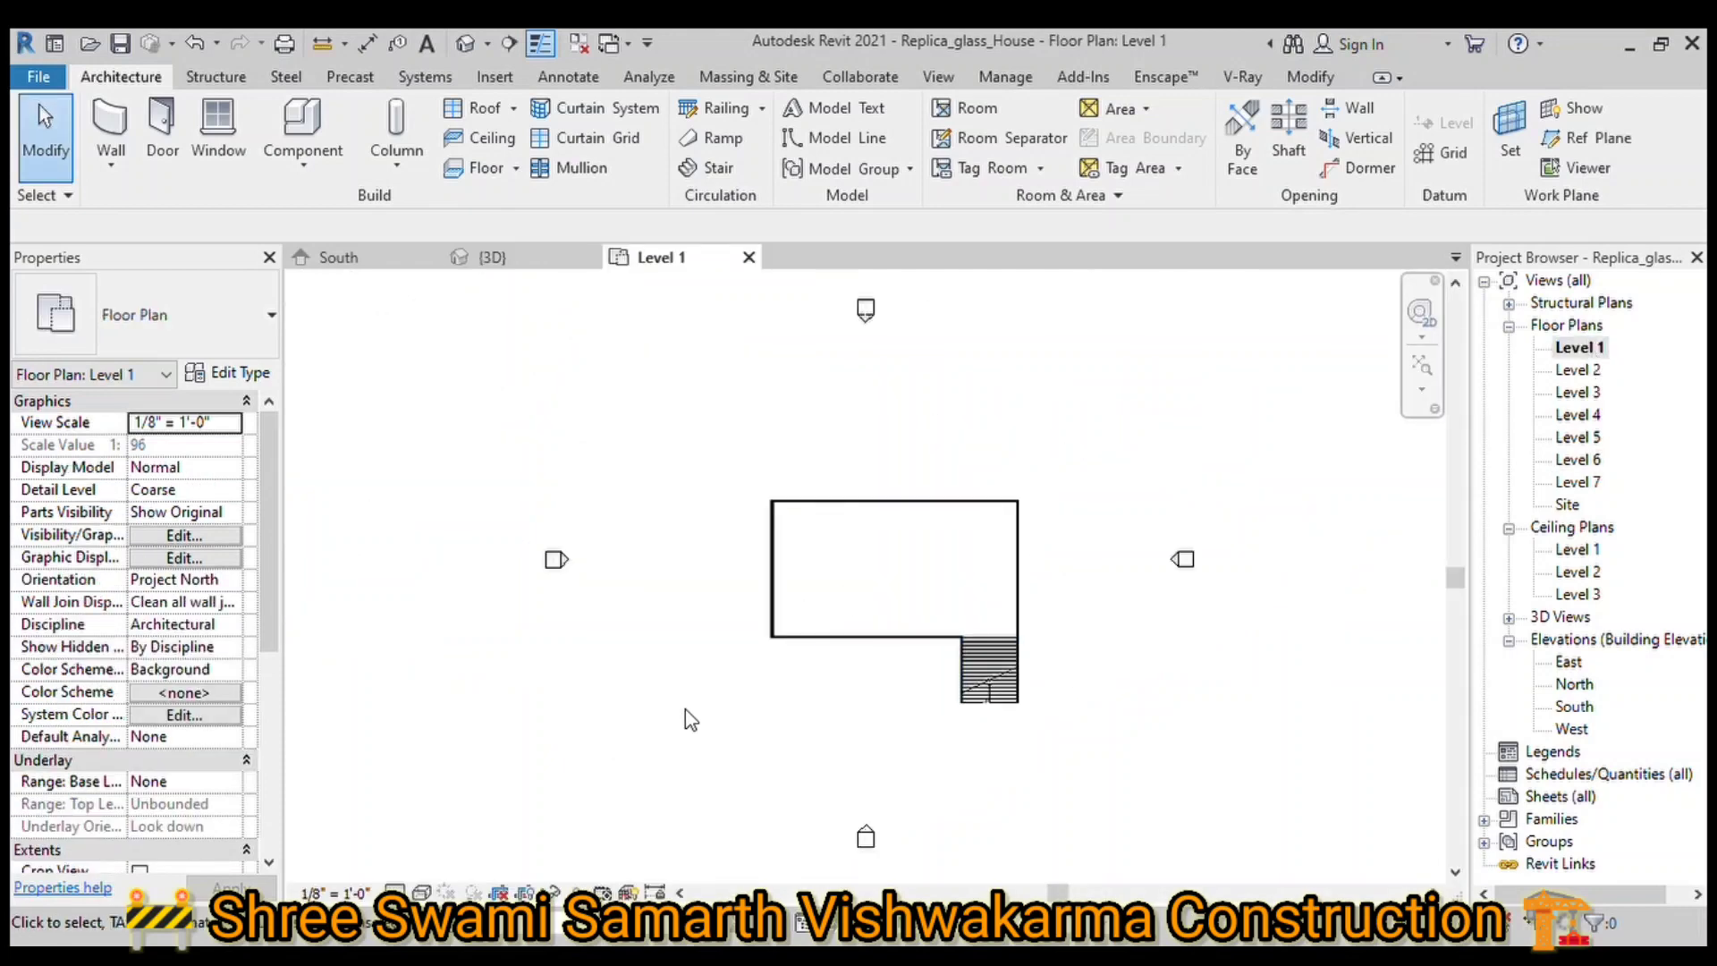
pyautogui.scroll(-1, 684, 709)
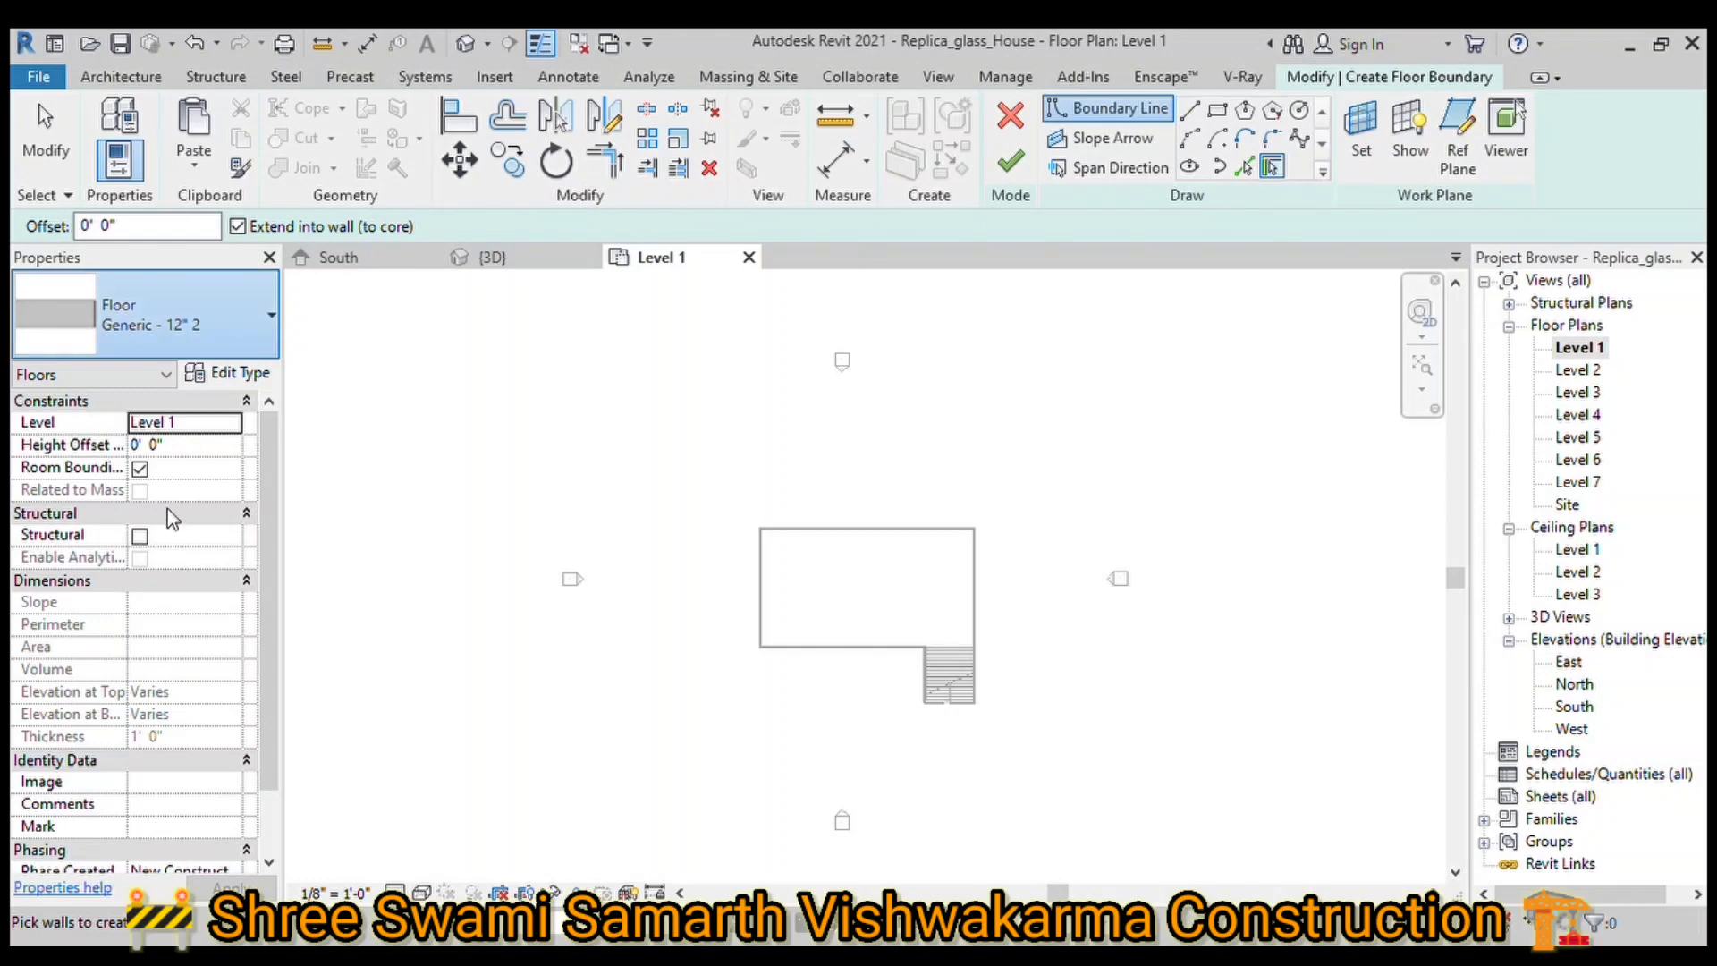
pyautogui.click(234, 375)
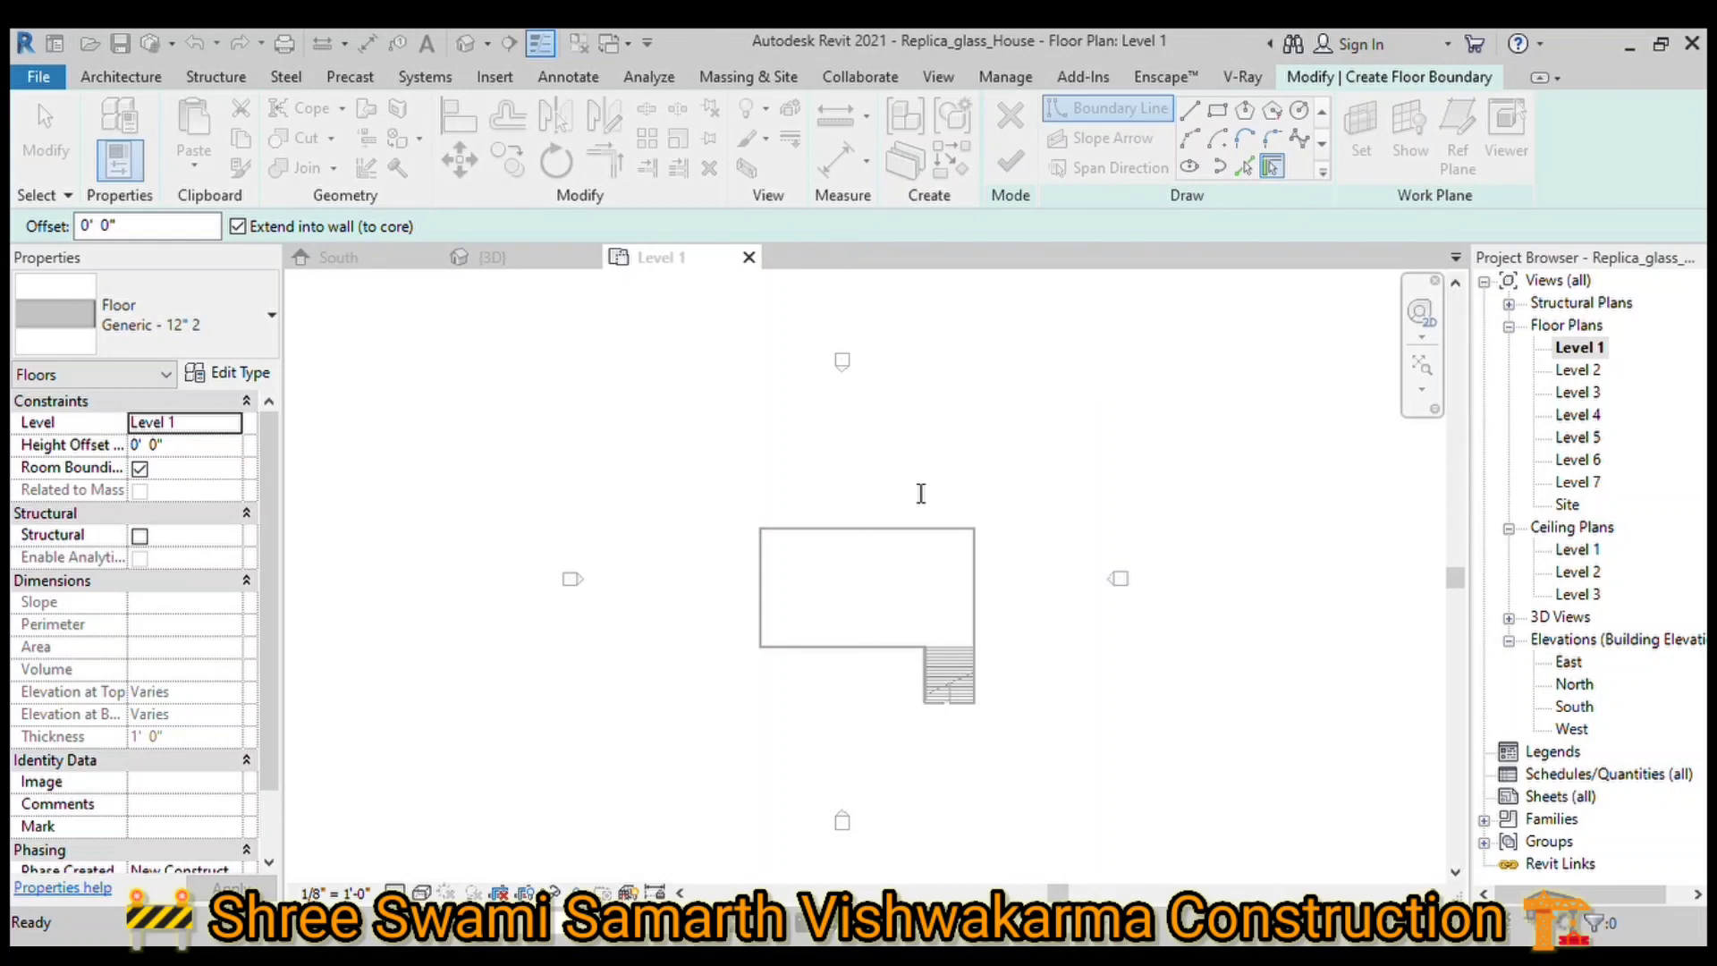
pyautogui.click(1093, 839)
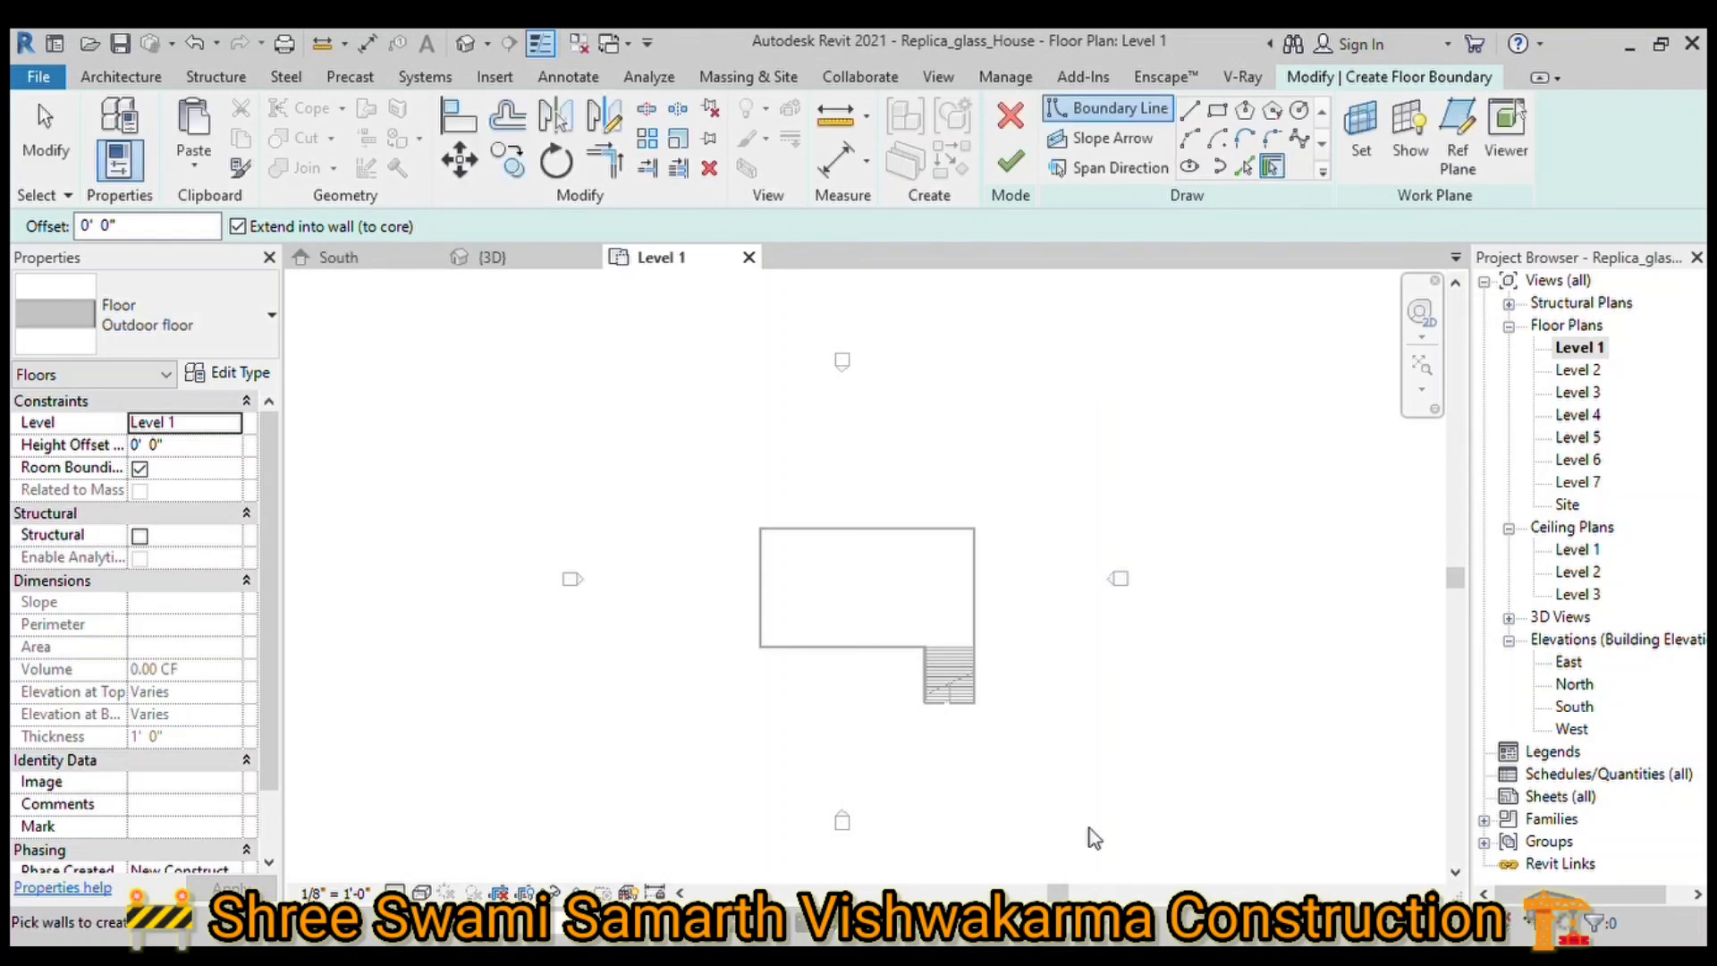
# Step: Pick the building edge with a 15' offset boundary line, then set the offset to 25'
pyautogui.click(1245, 167)
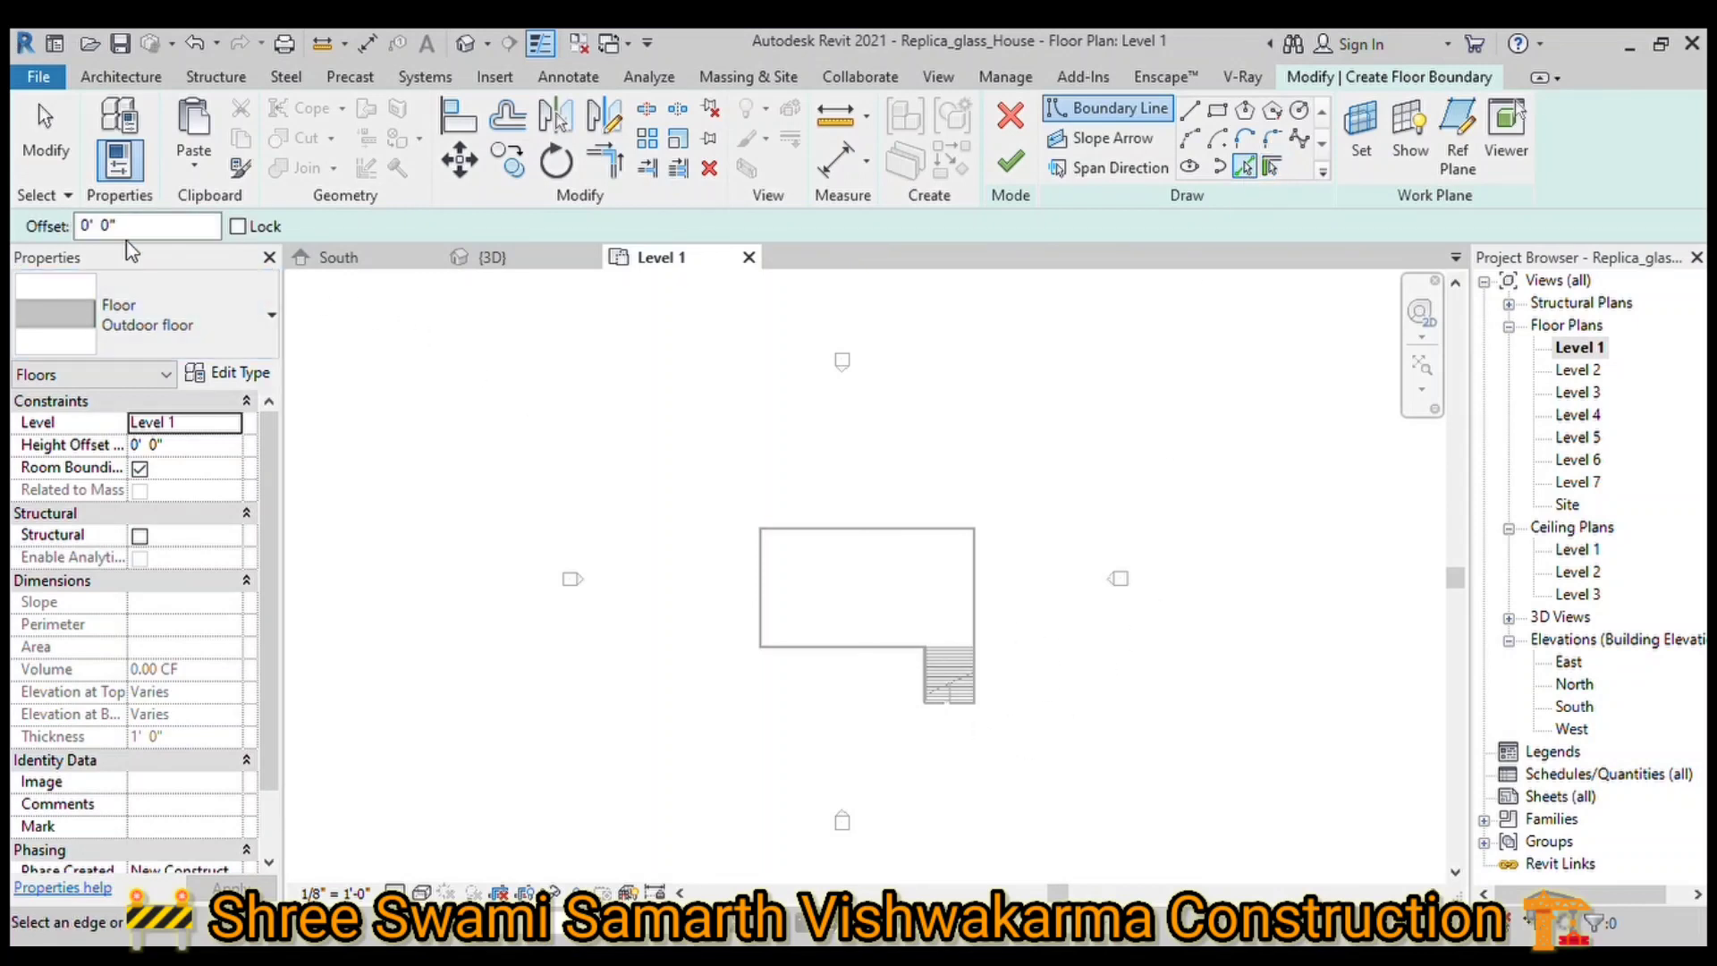
pyautogui.moveTo(139, 226); pyautogui.dragTo(82, 231)
pyautogui.write('15')
pyautogui.press('Return')
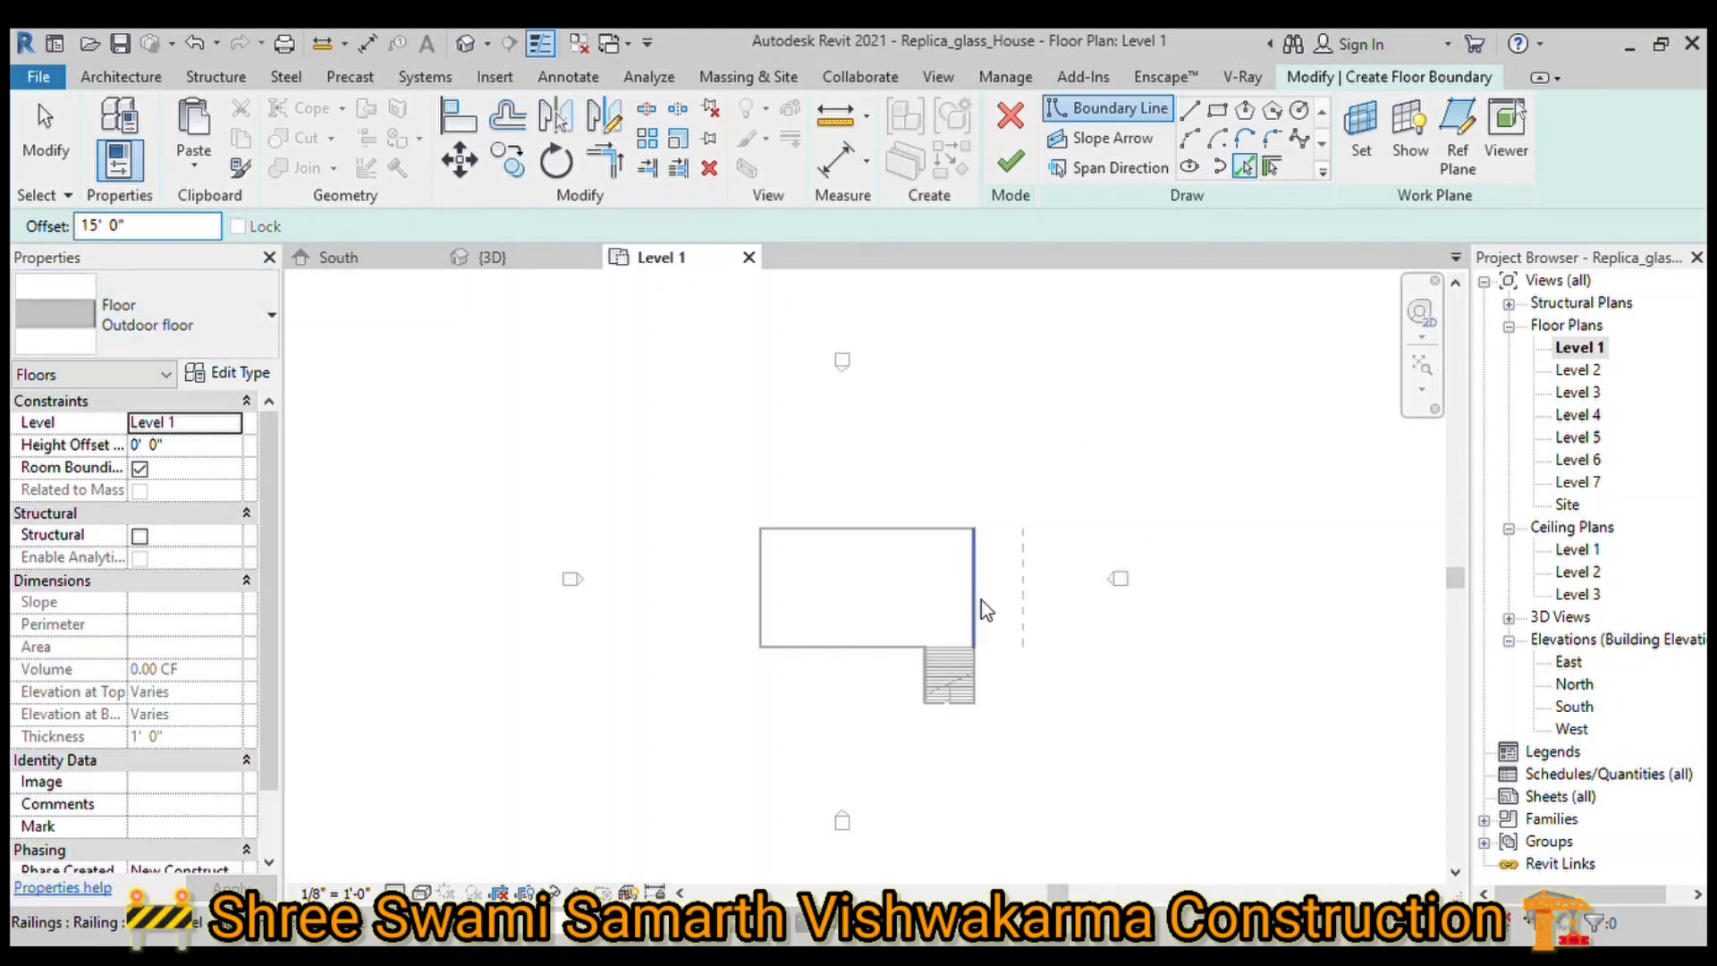
pyautogui.click(982, 599)
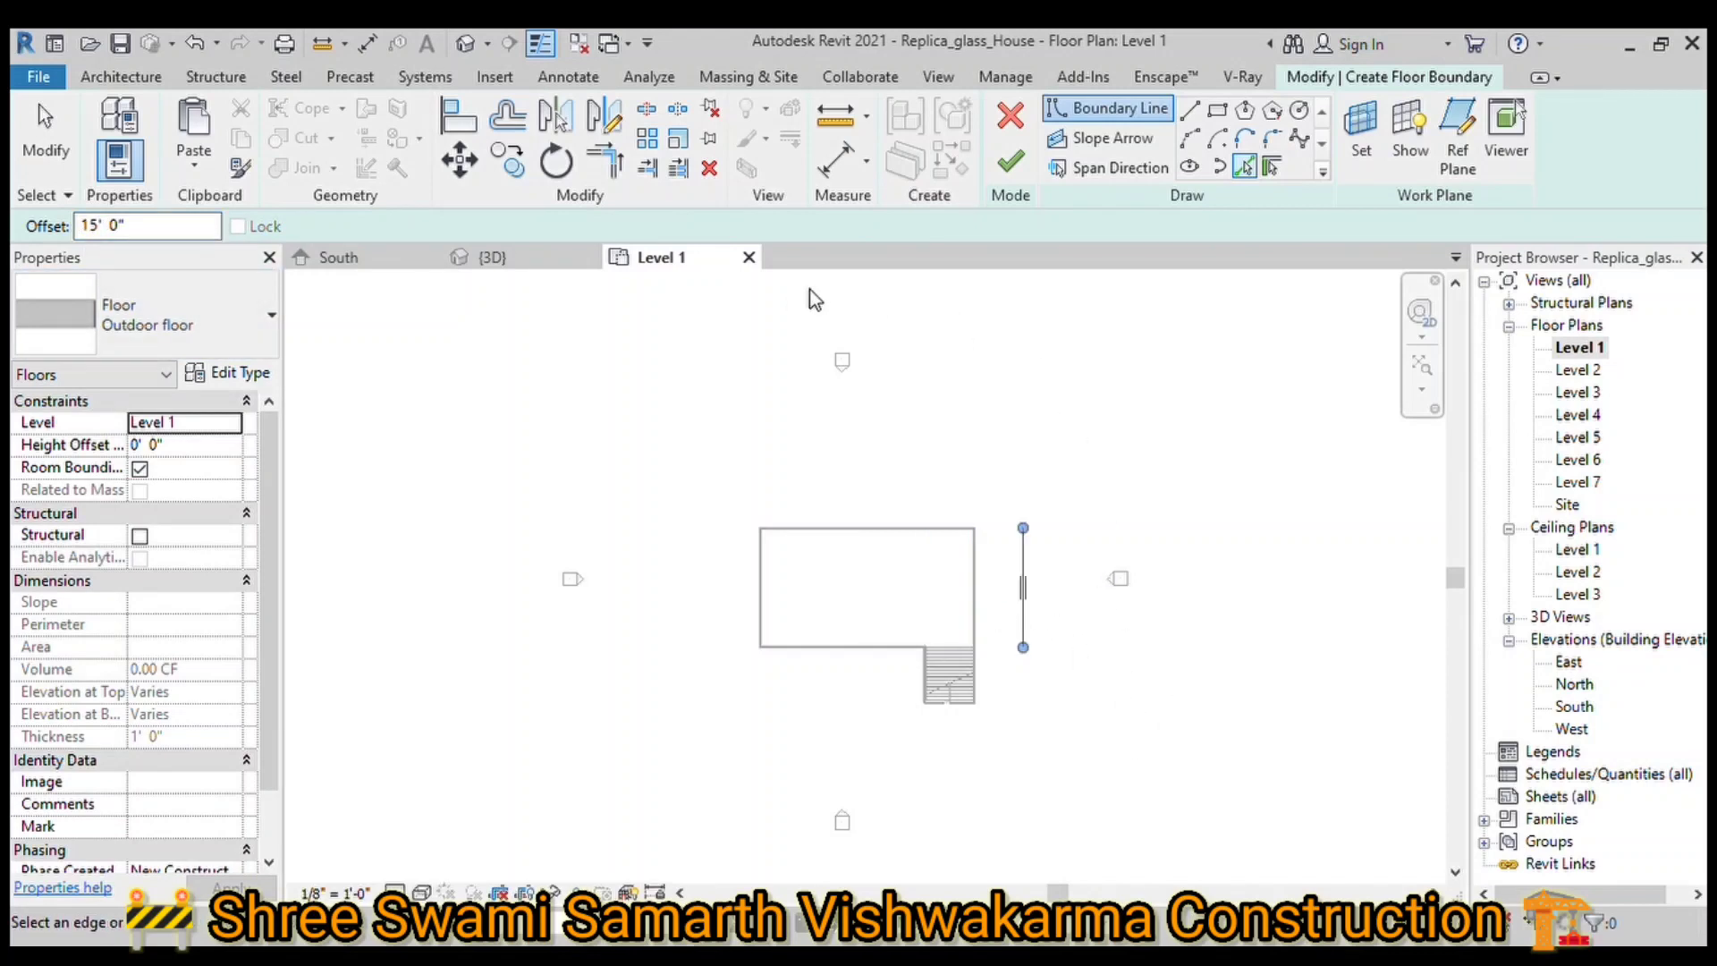
pyautogui.doubleClick(185, 227)
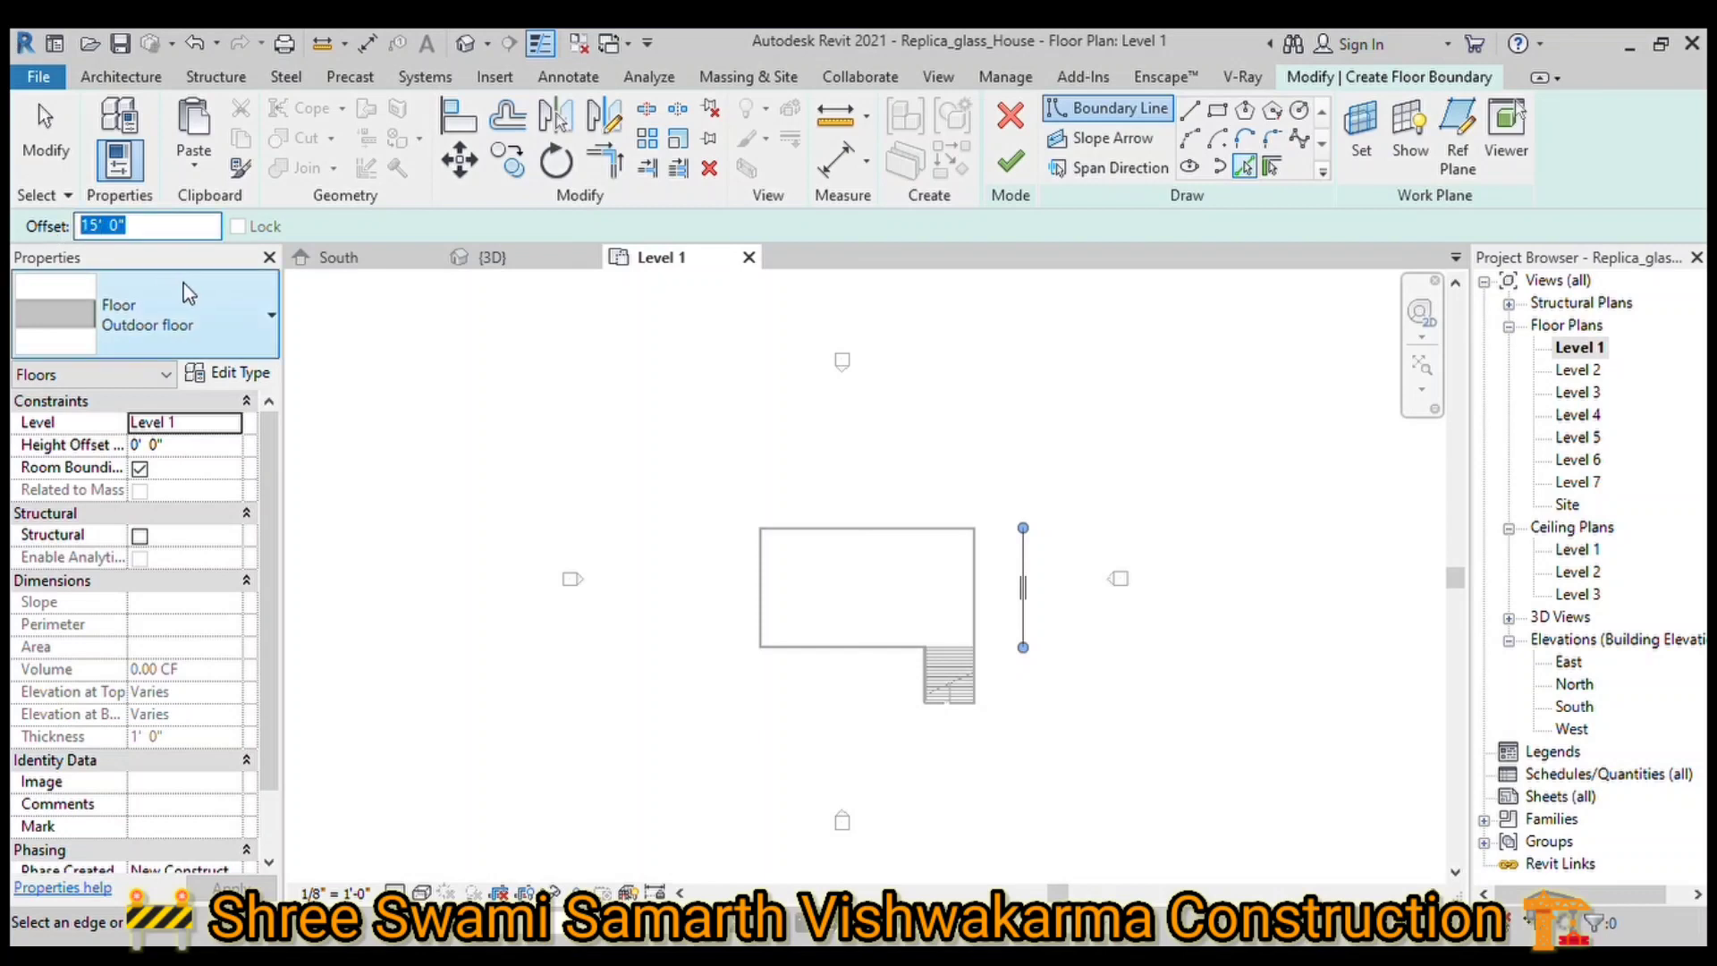
pyautogui.write('25')
pyautogui.press('Return')
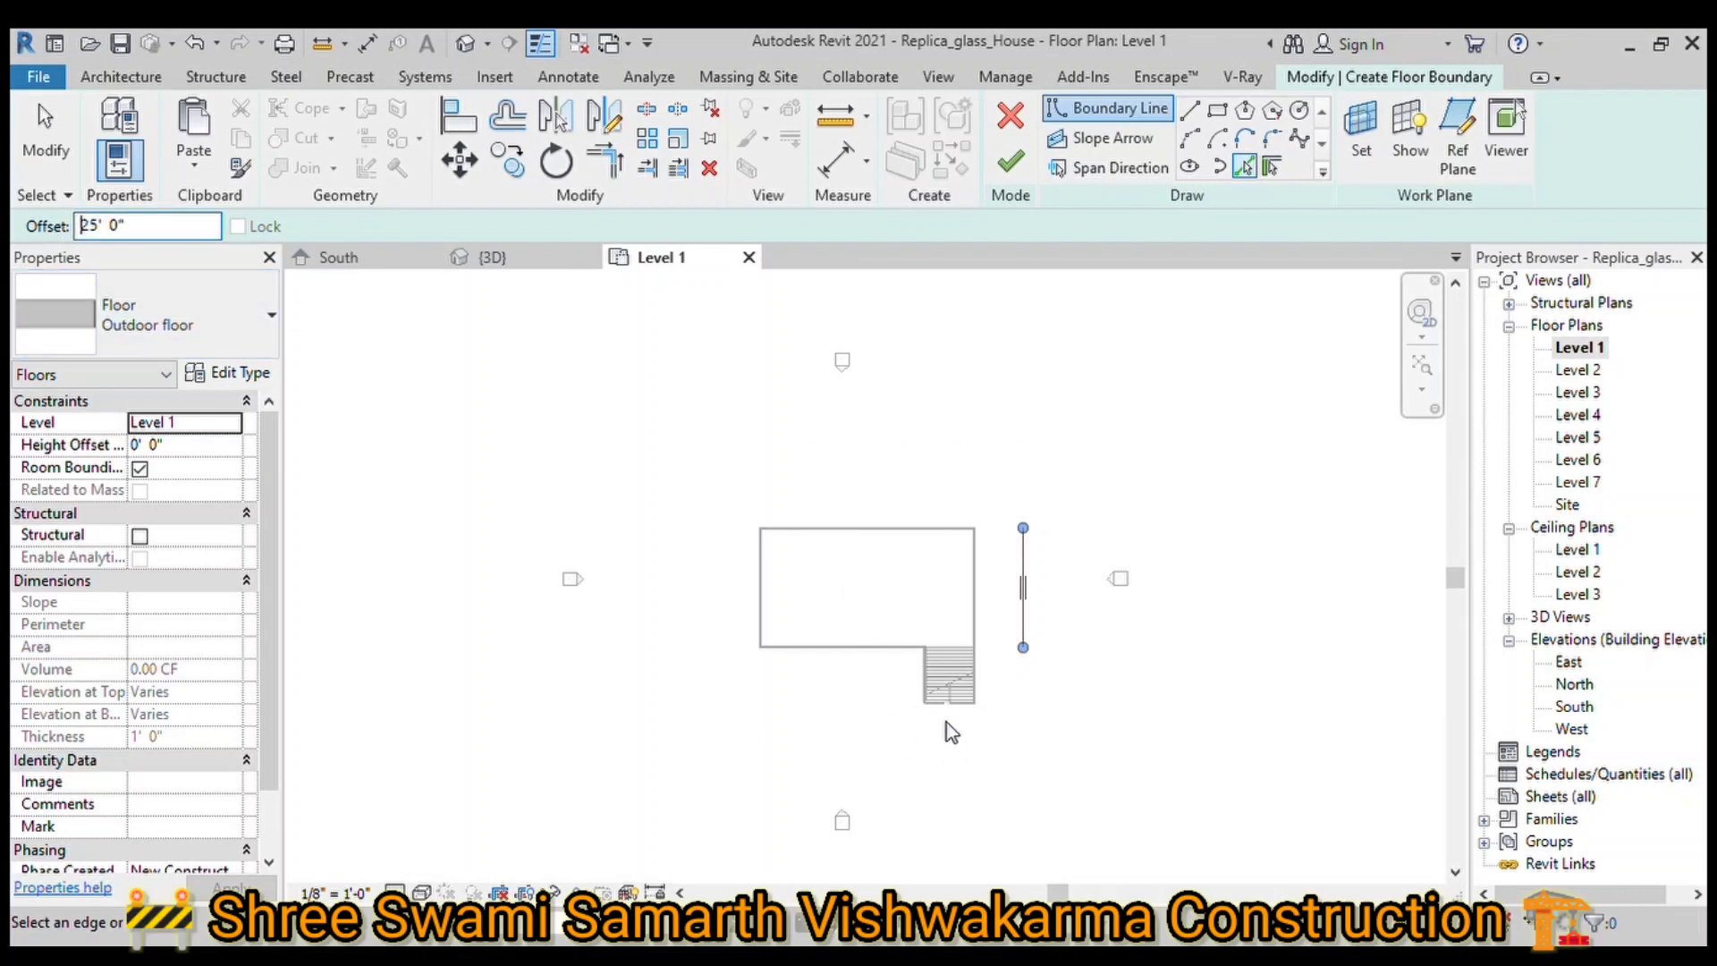
# Step: Draw a 60' vertical boundary line from the offset line, then undo it
pyautogui.scroll(1, 948, 721)
pyautogui.scroll(2, 948, 721)
pyautogui.scroll(4, 953, 718)
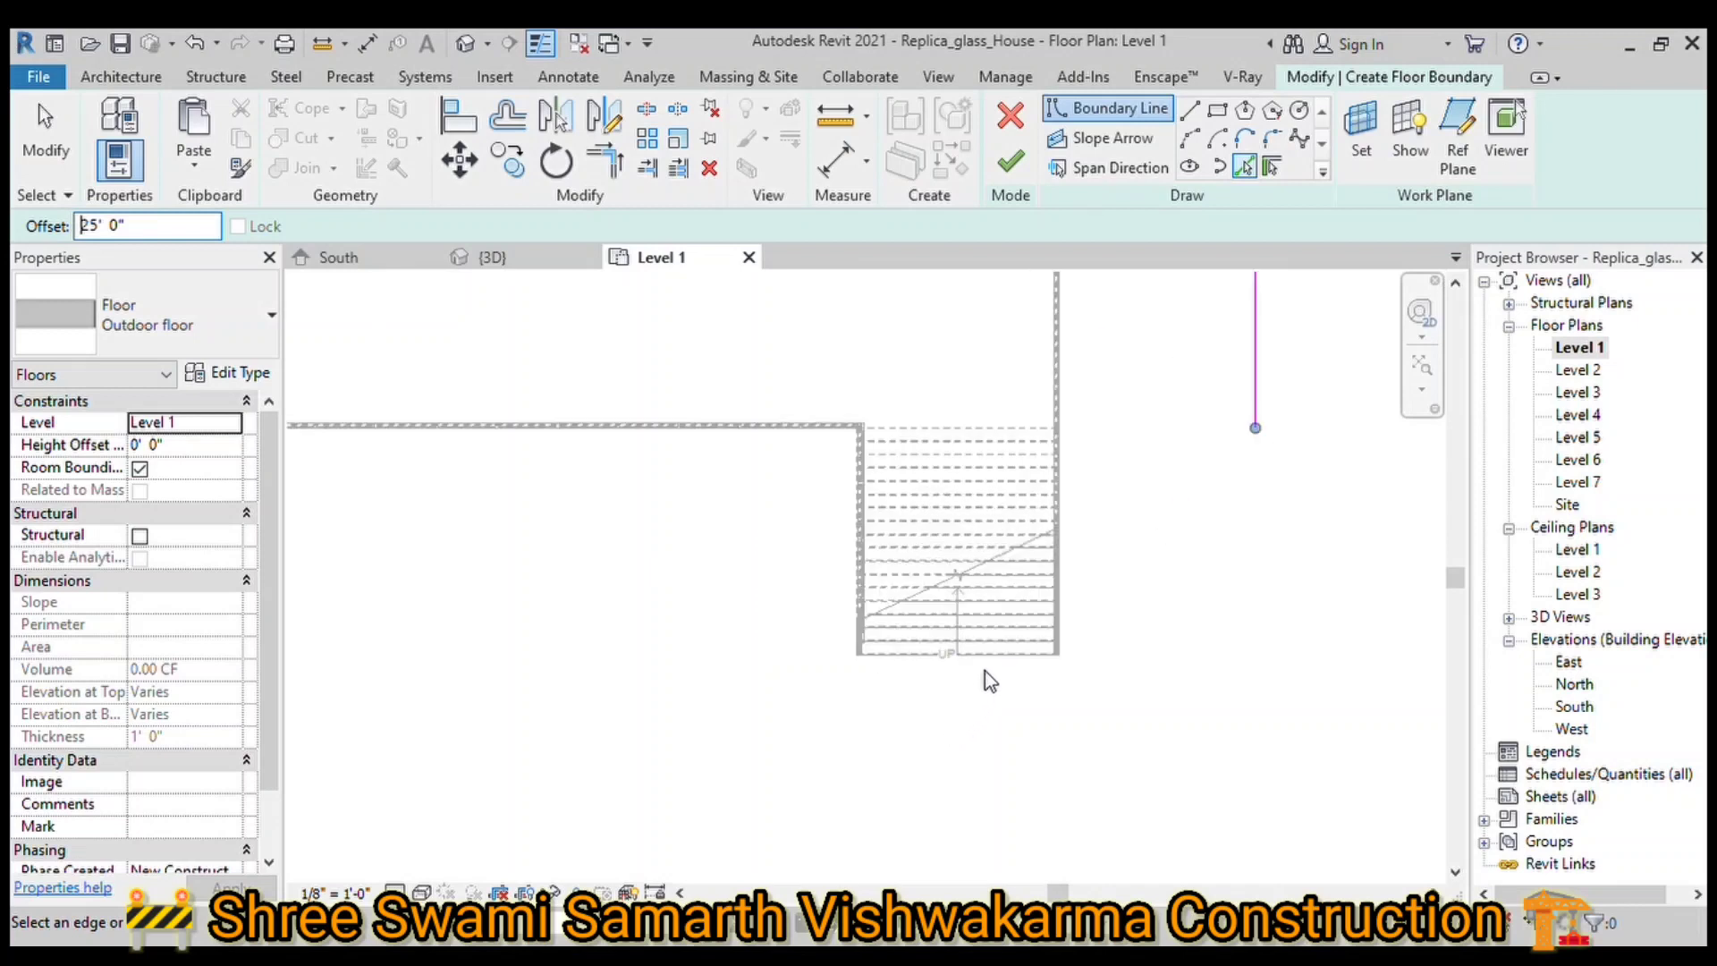
pyautogui.scroll(-4, 984, 680)
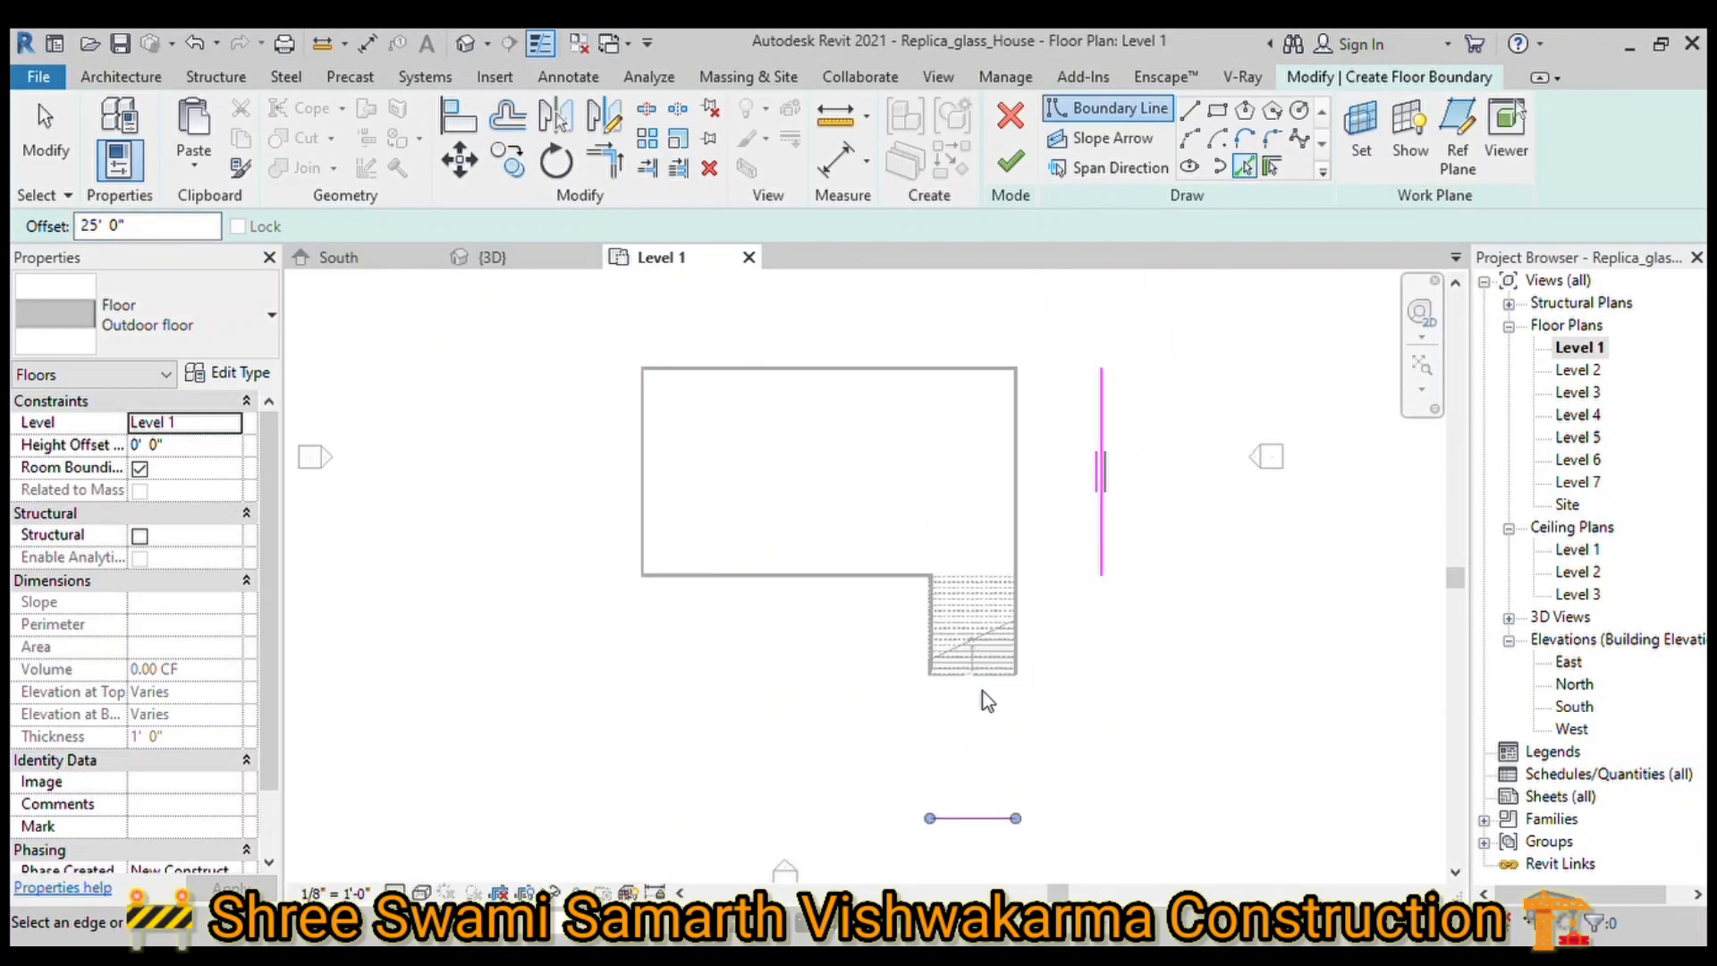
pyautogui.scroll(-2, 872, 767)
pyautogui.scroll(-1, 872, 767)
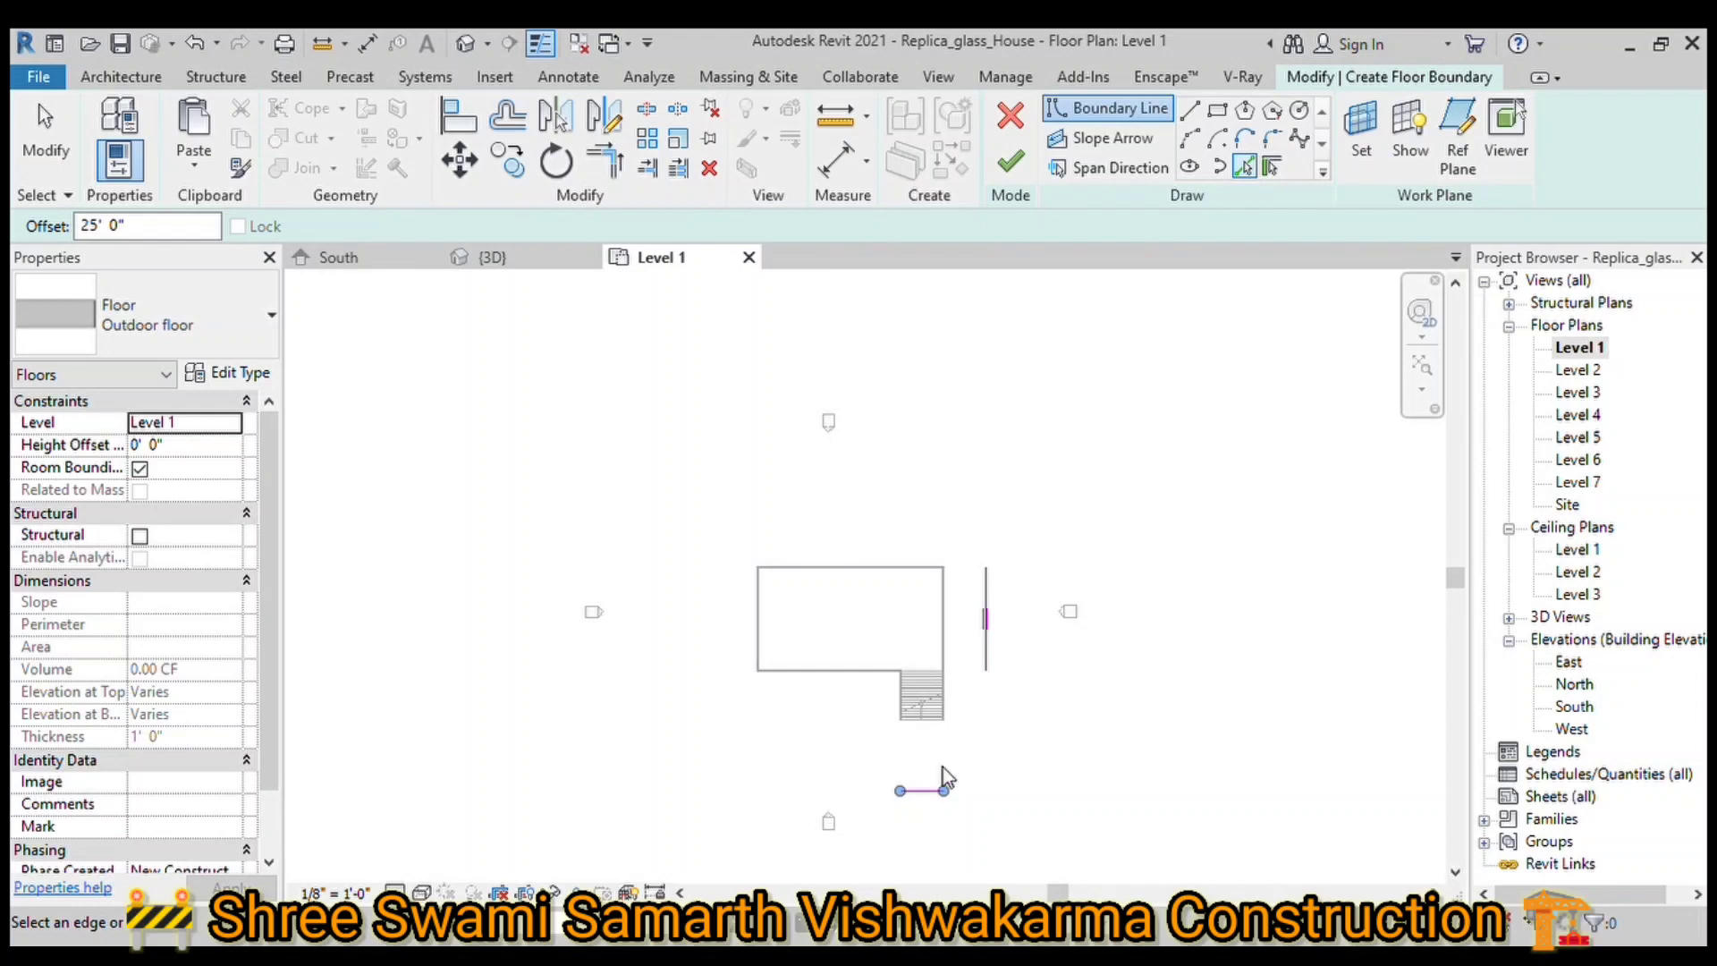
pyautogui.click(1190, 113)
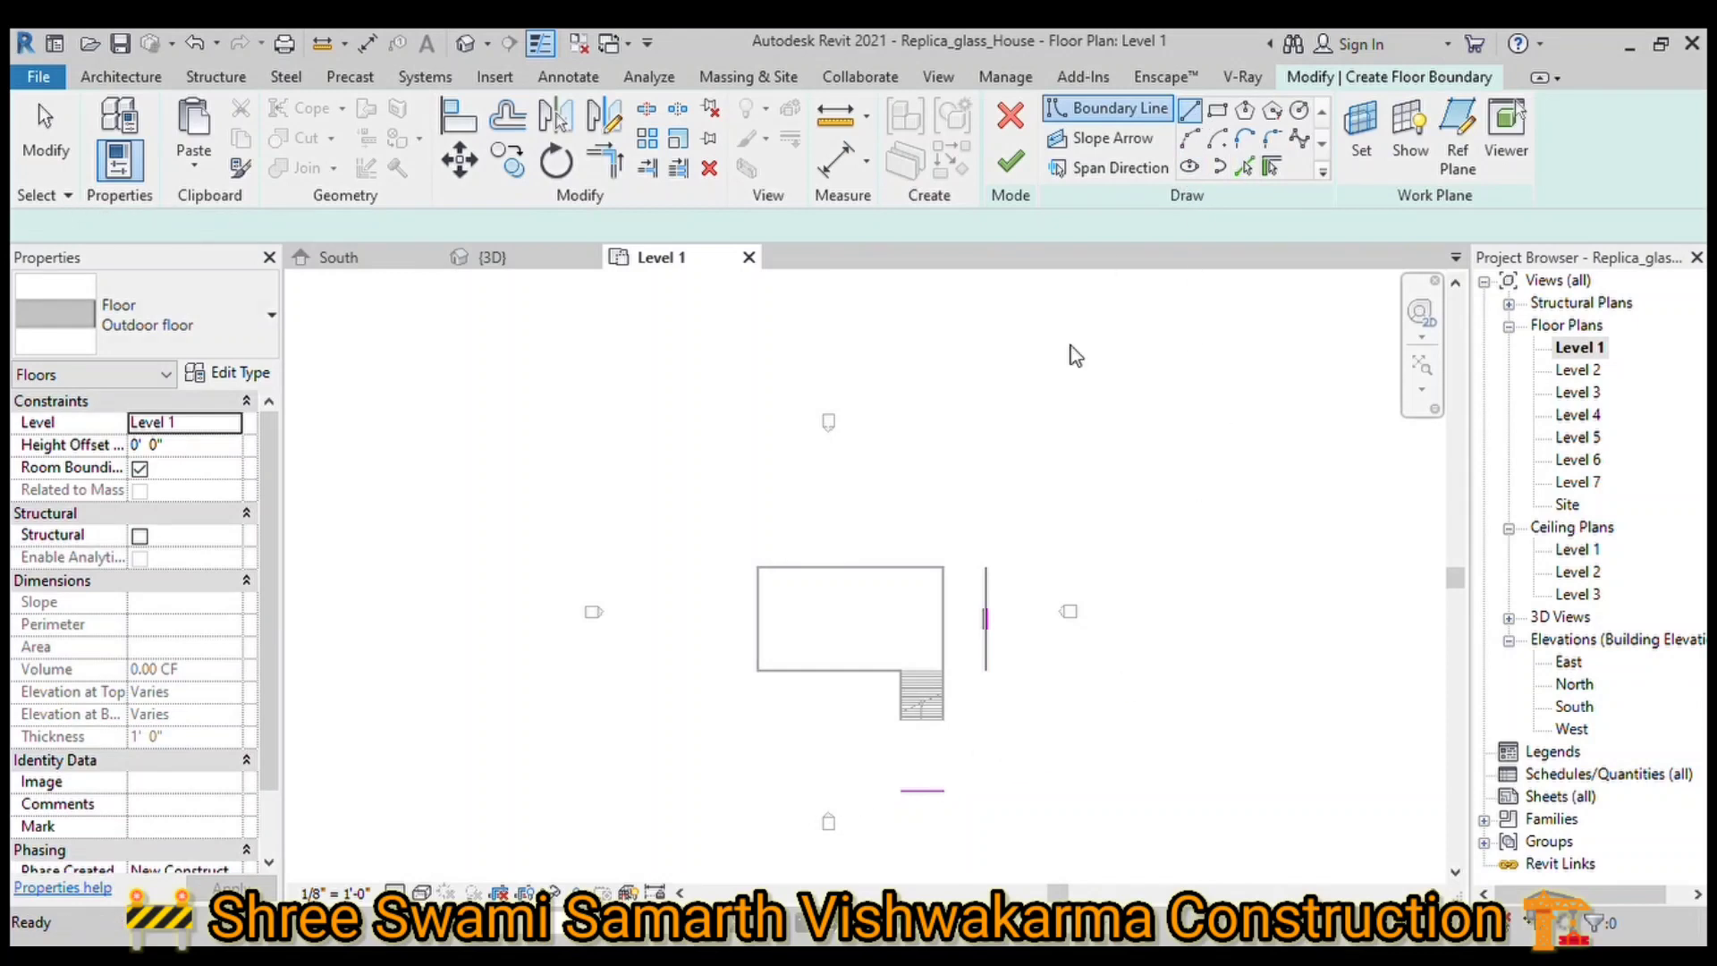
pyautogui.click(1000, 565)
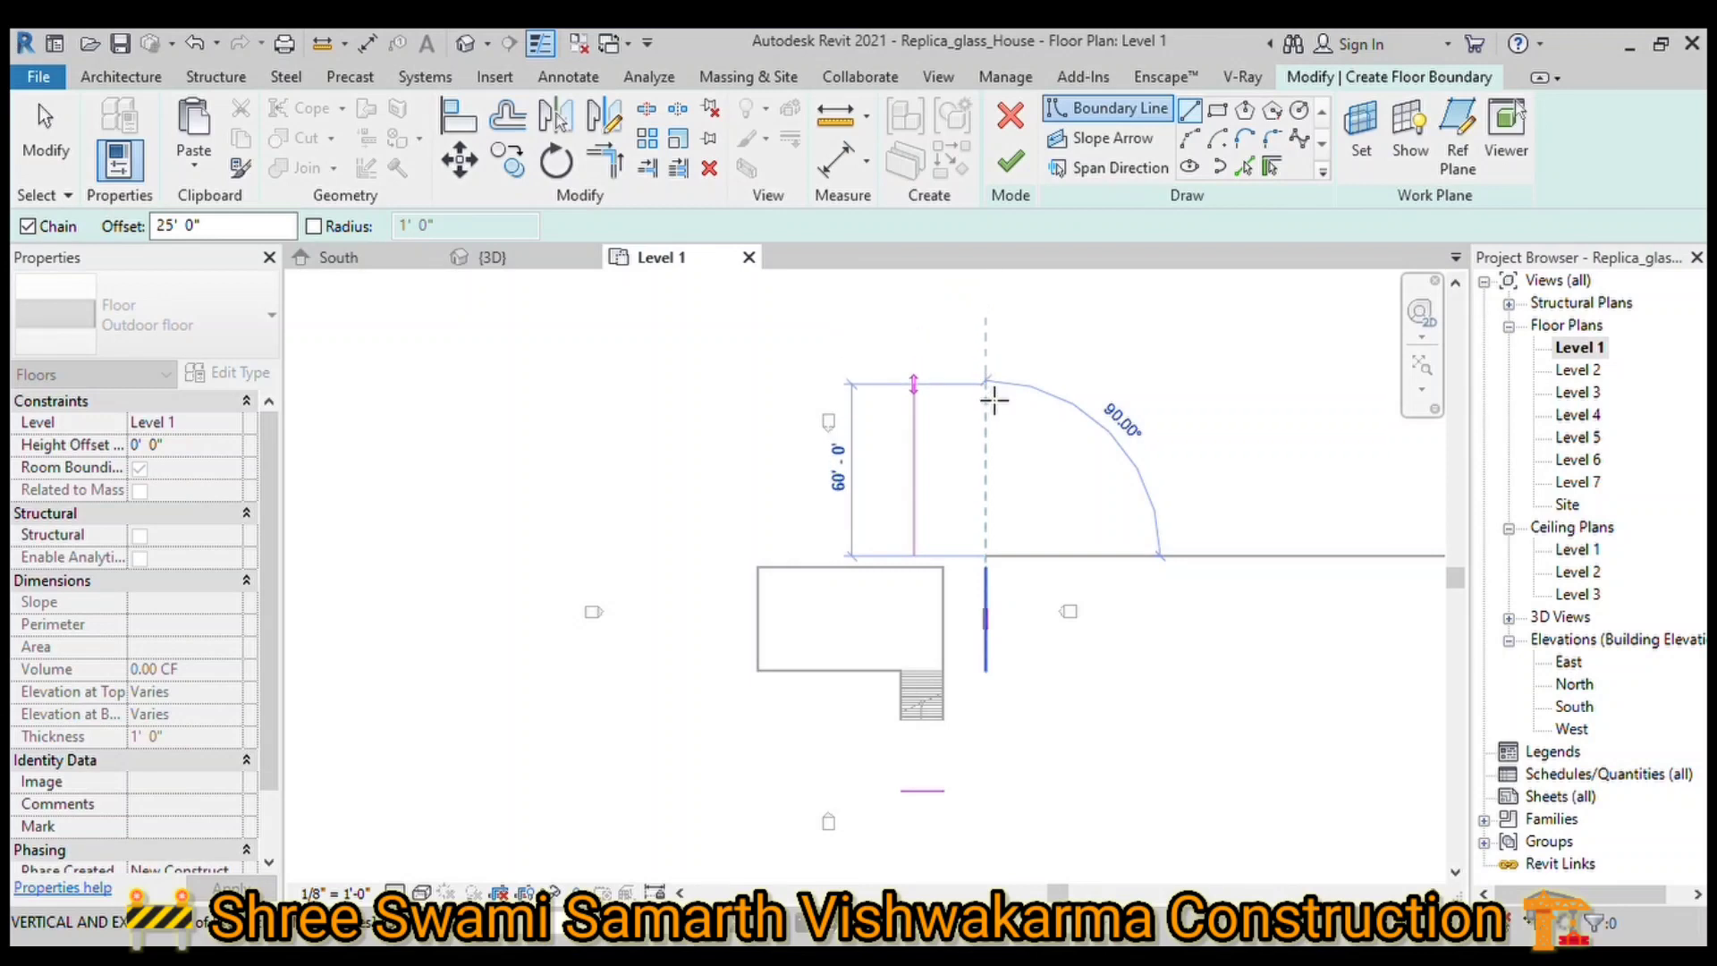
pyautogui.click(994, 400)
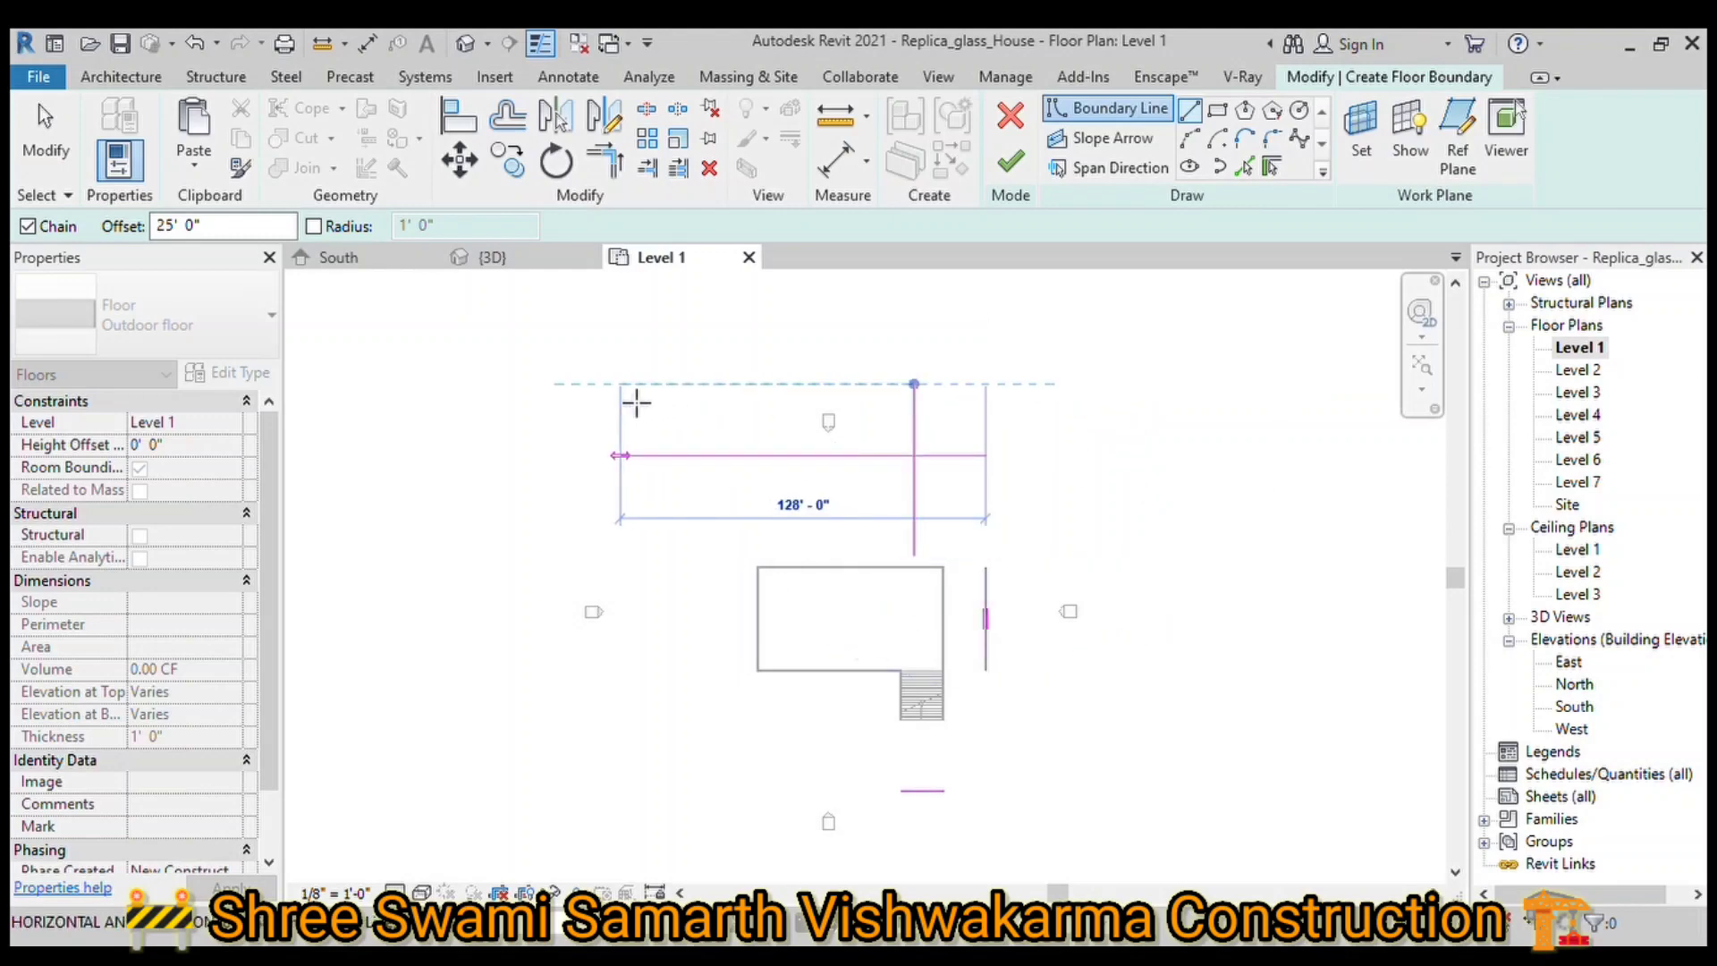
pyautogui.hotkey('ctrl', 'z')
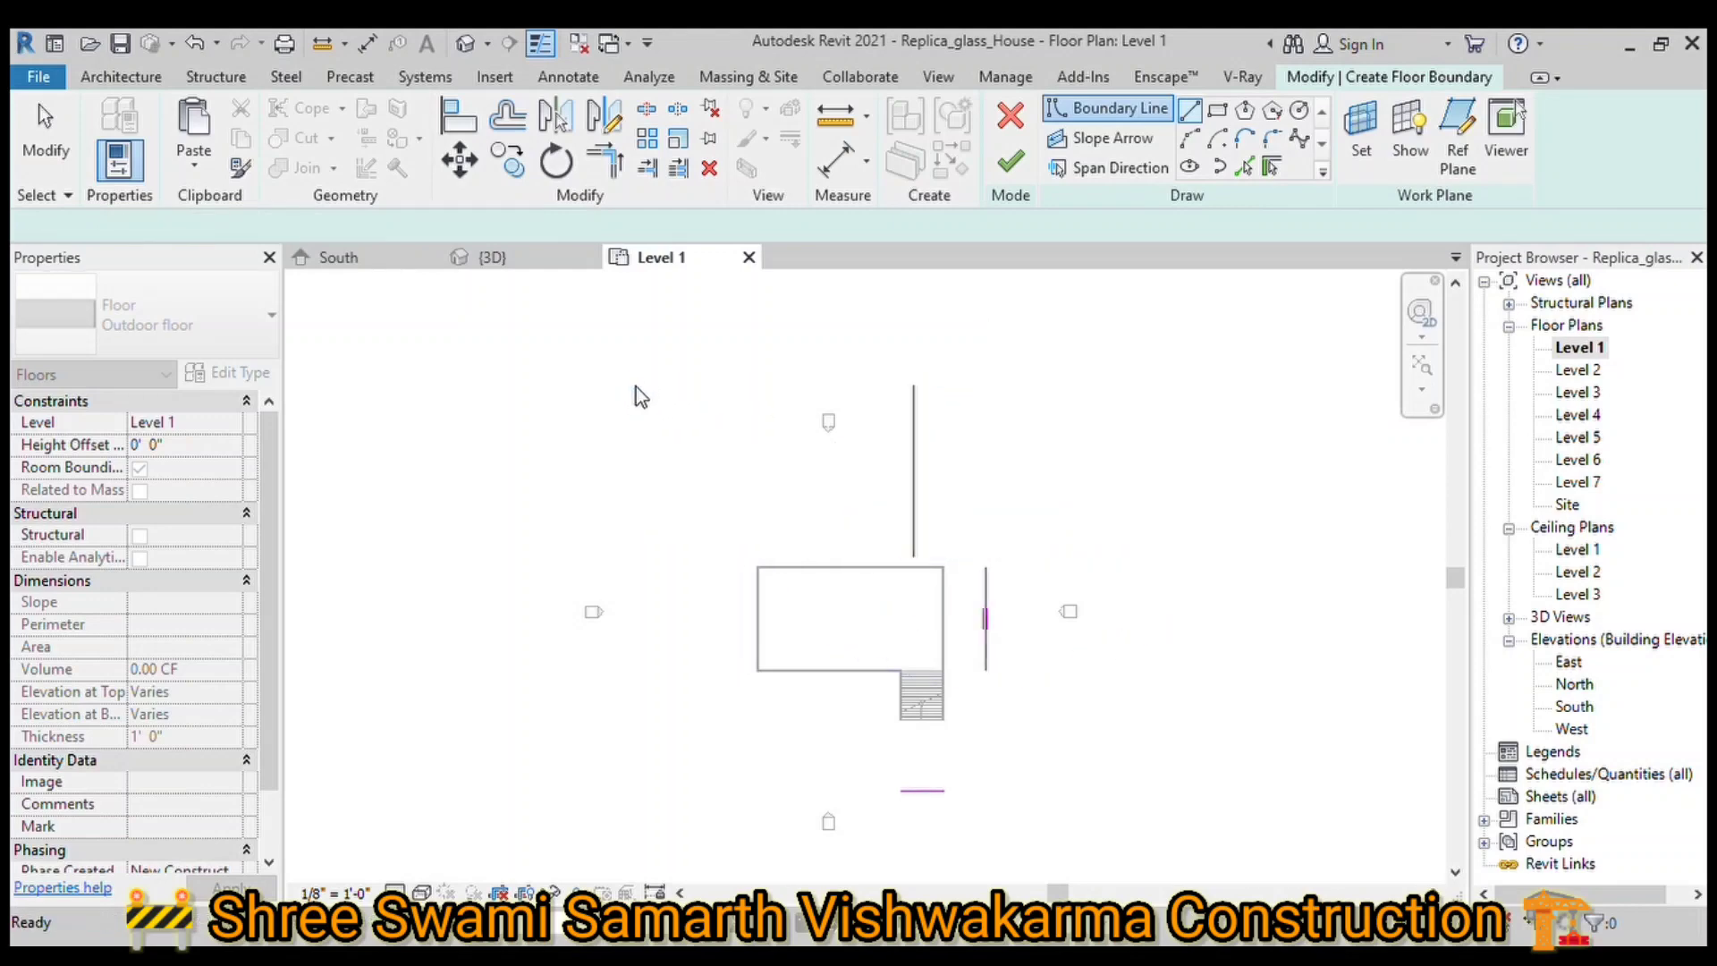
pyautogui.press('Escape')
pyautogui.press('Escape')
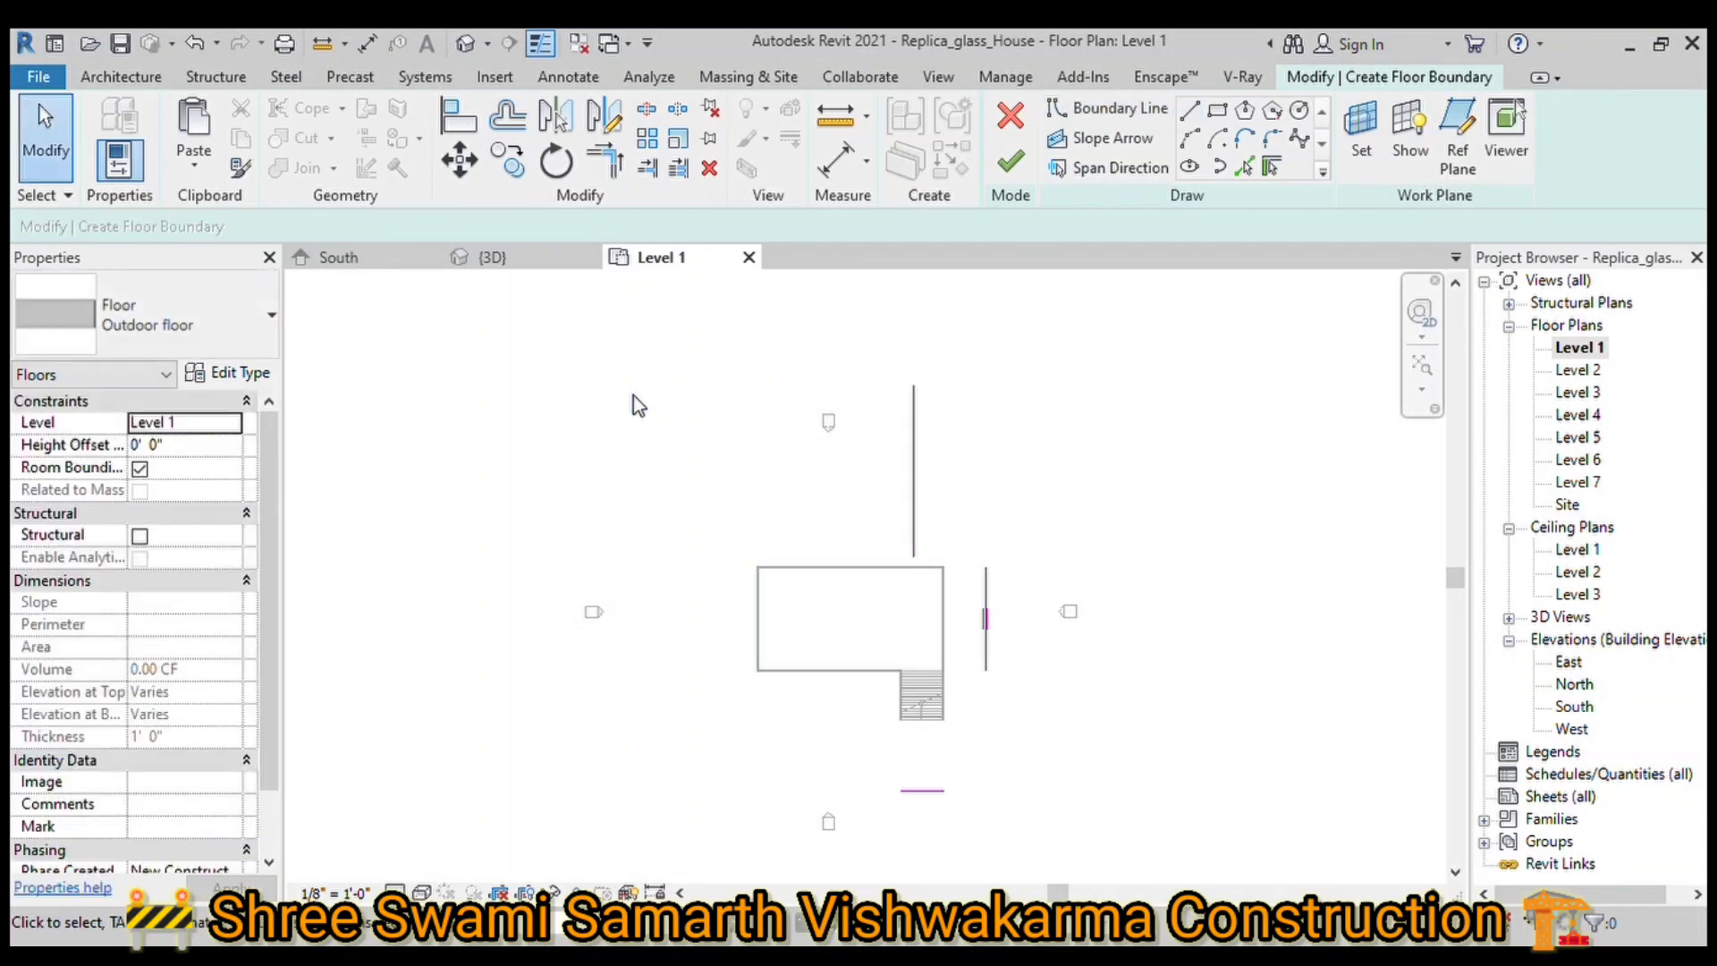
pyautogui.hotkey('ctrl', 'z')
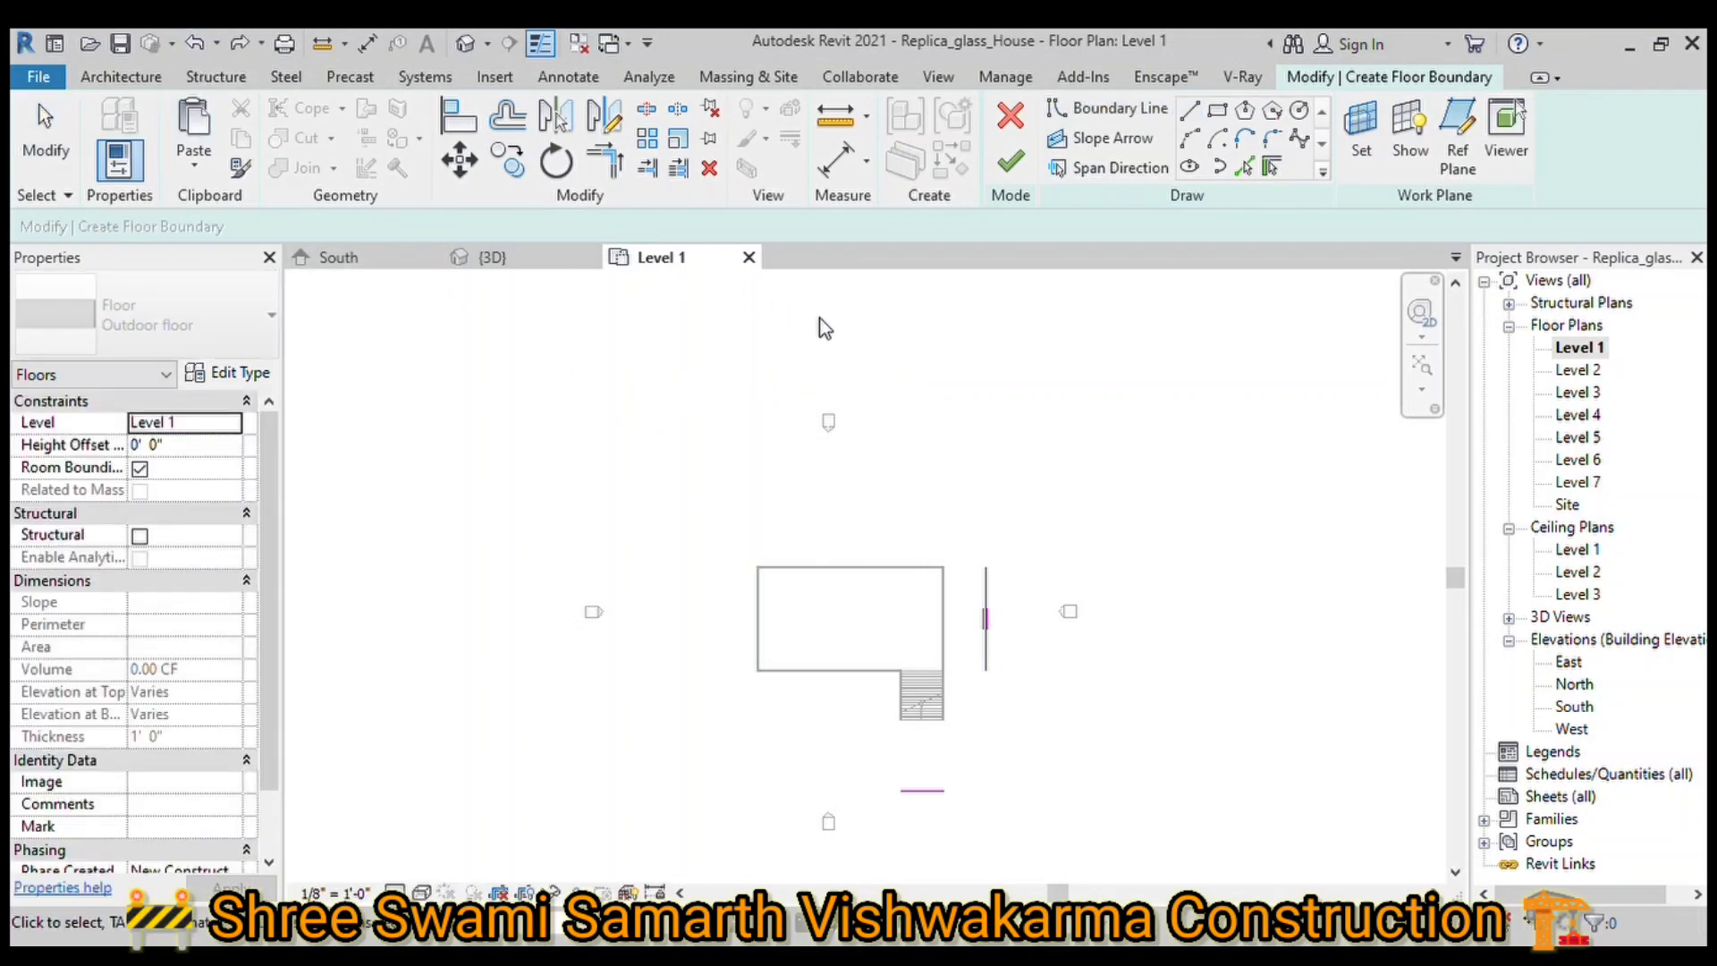
pyautogui.press('l')
pyautogui.press('i')
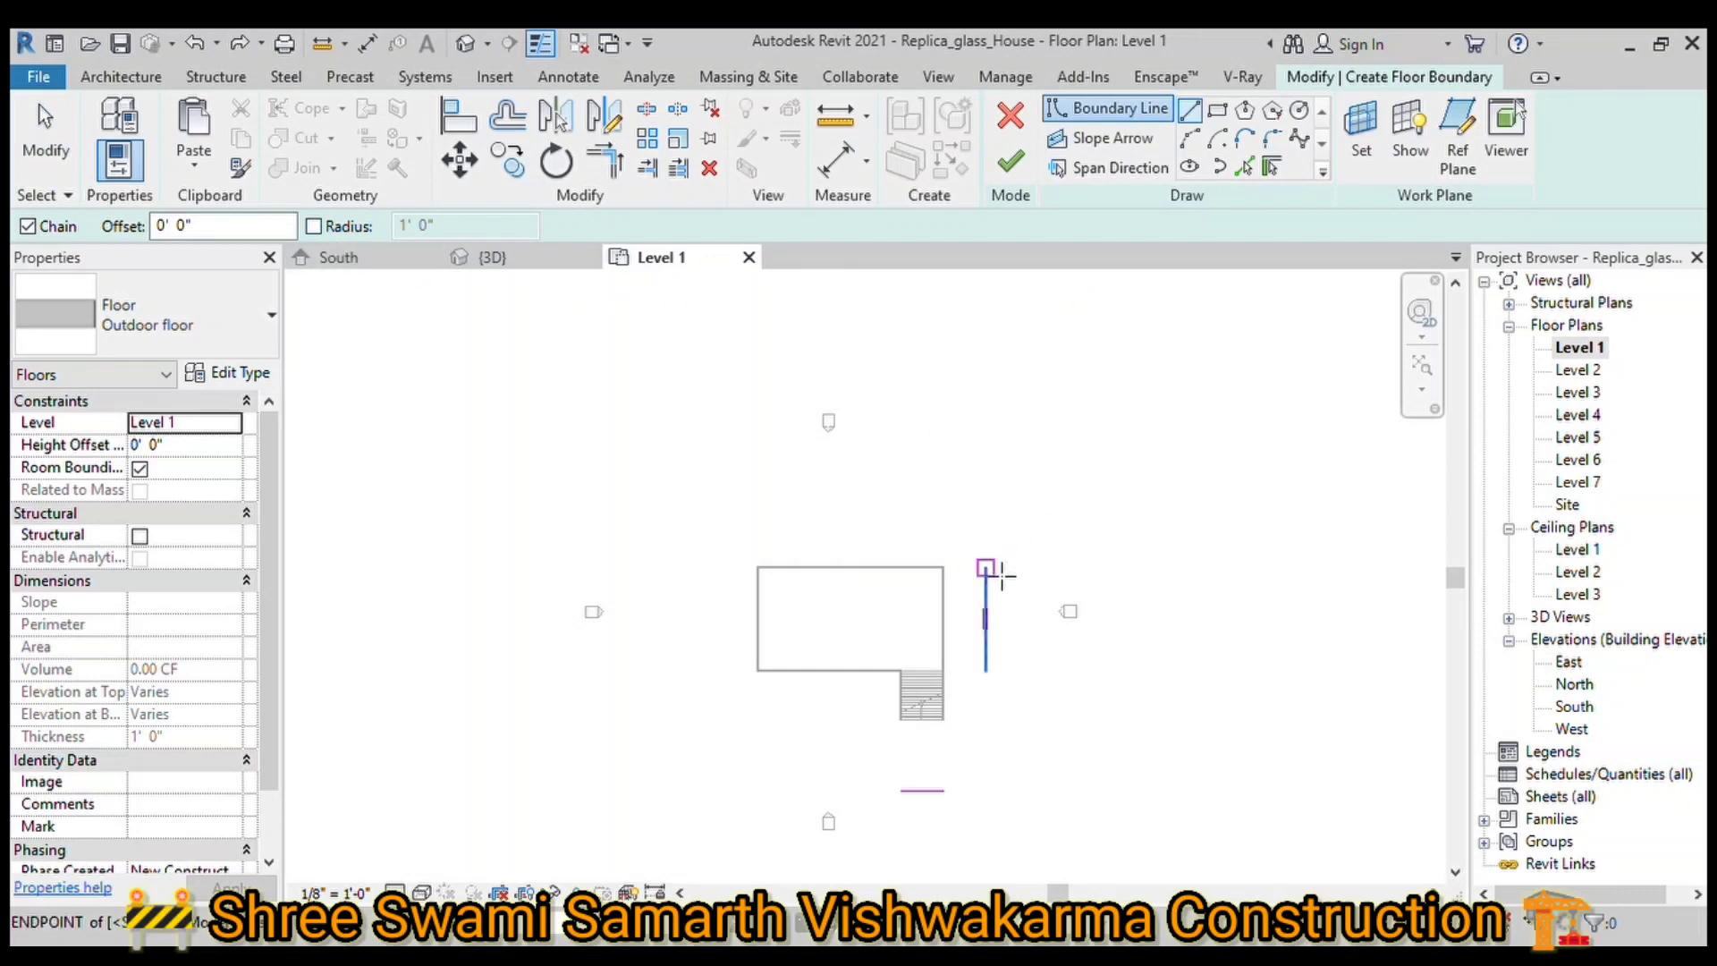
# Step: Trace the vertical, roughly 100' top and left boundary edges, joining the bottom-left corner
pyautogui.click(987, 567)
pyautogui.click(987, 395)
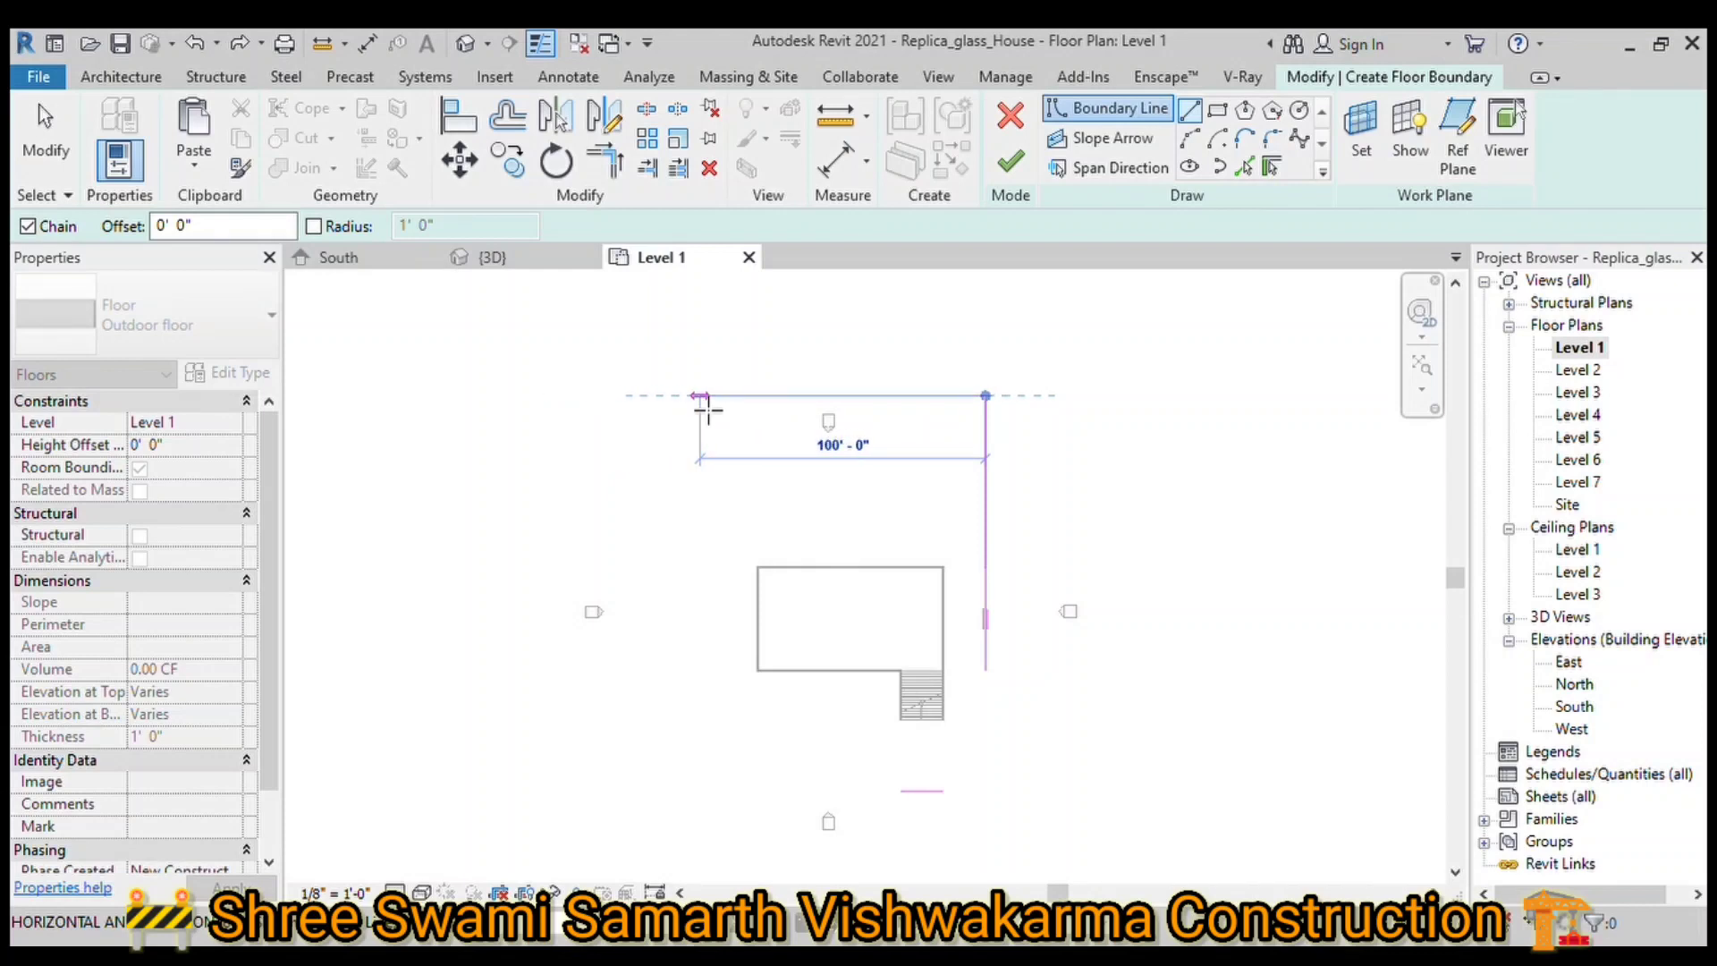
pyautogui.click(701, 395)
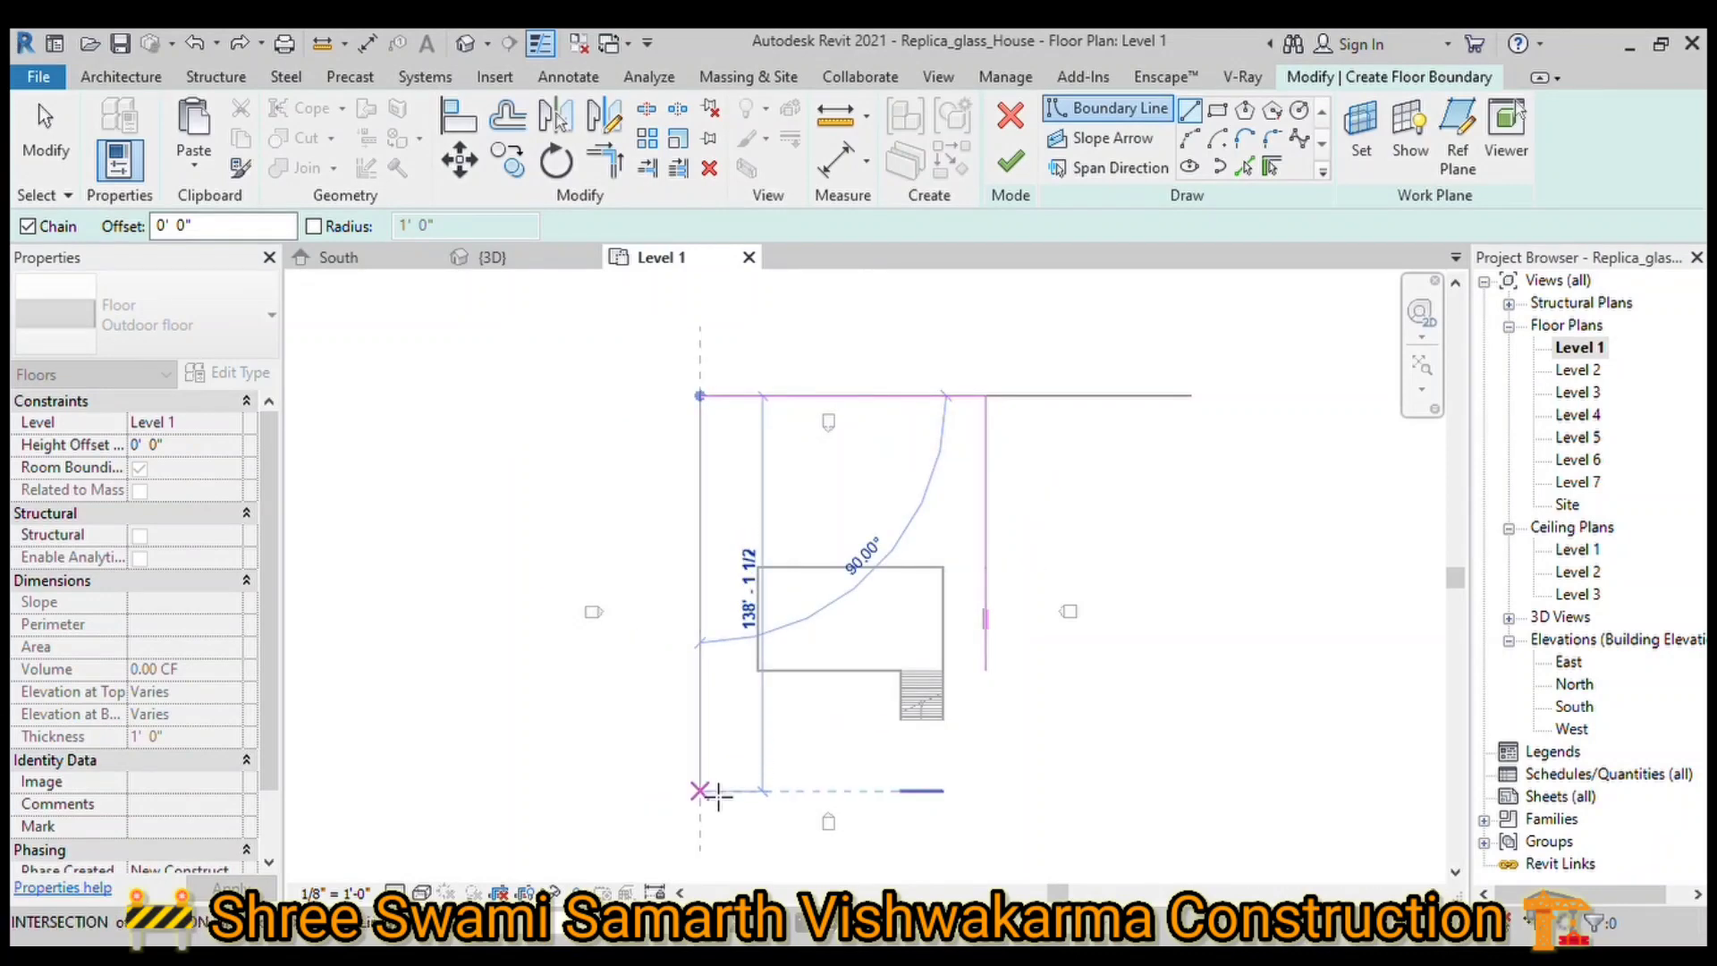
pyautogui.click(718, 795)
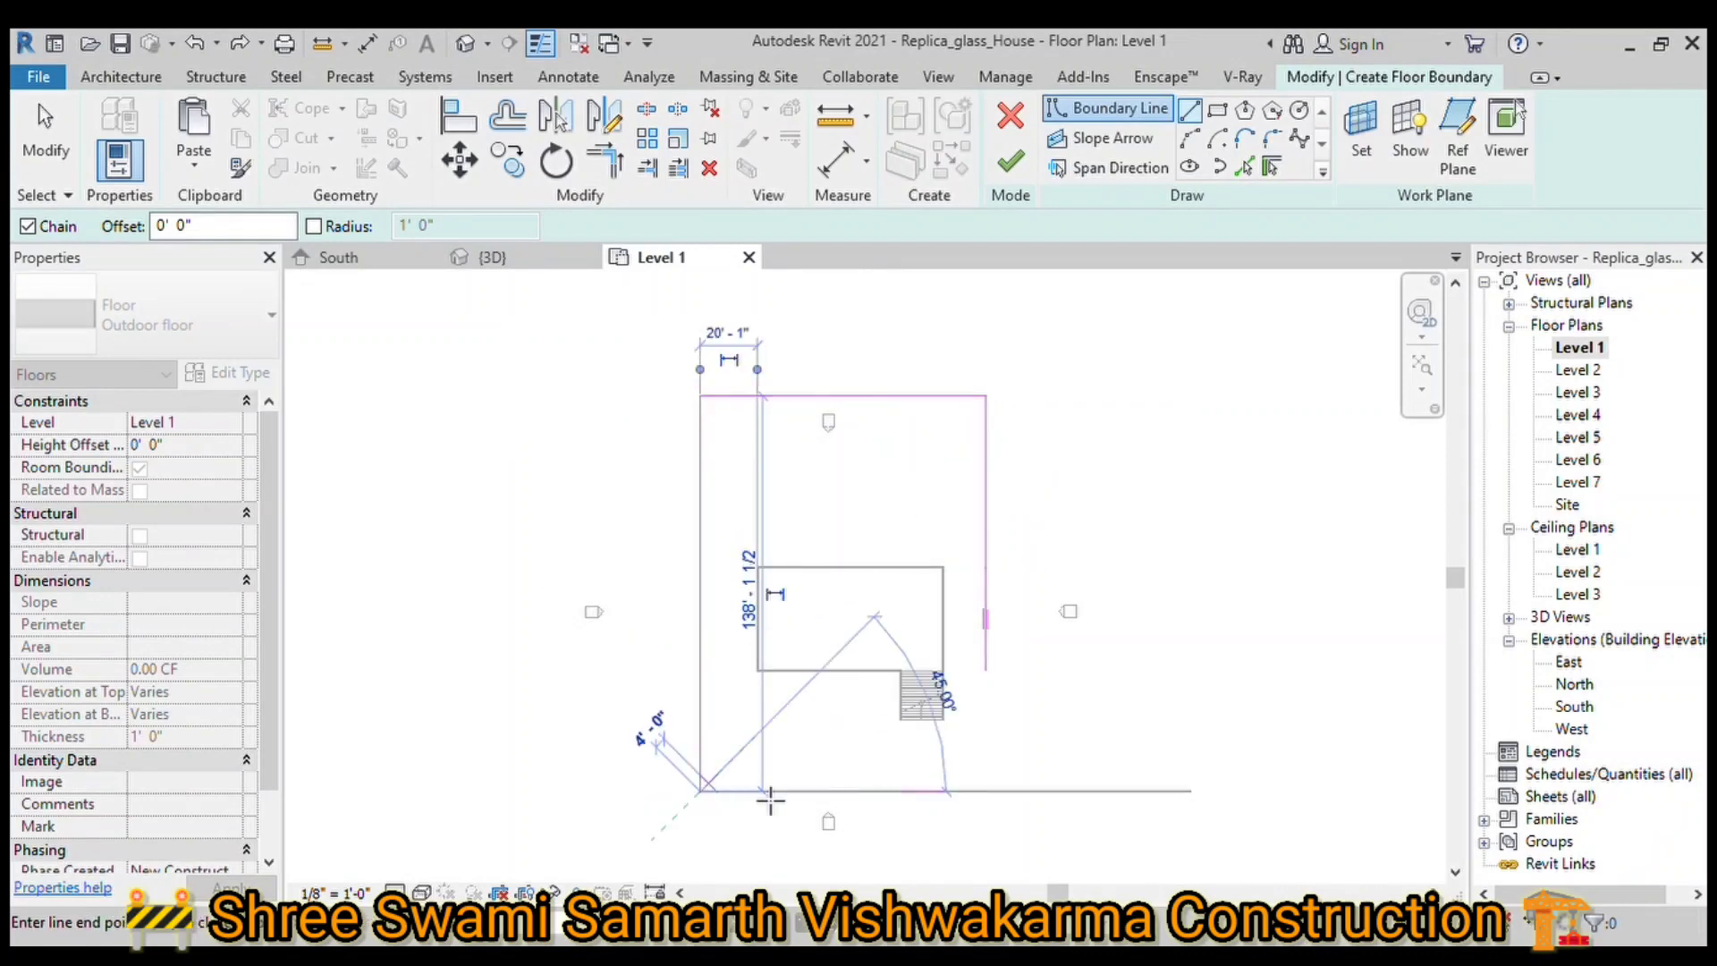
pyautogui.click(615, 167)
pyautogui.click(921, 792)
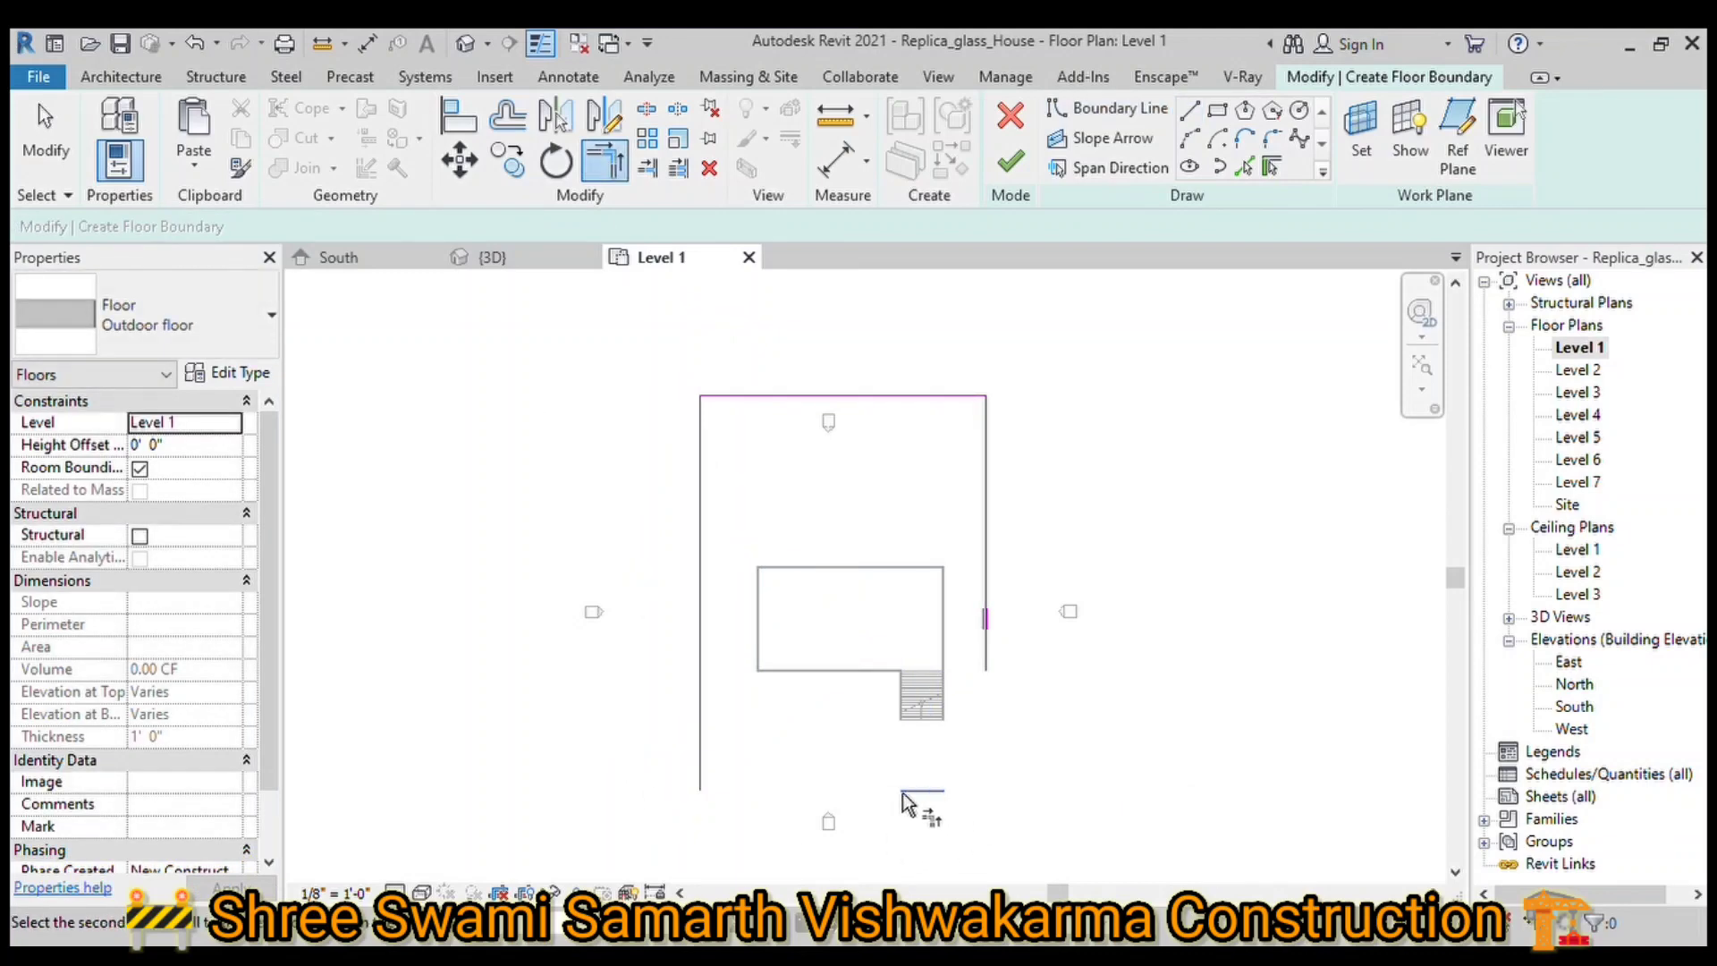
pyautogui.click(703, 789)
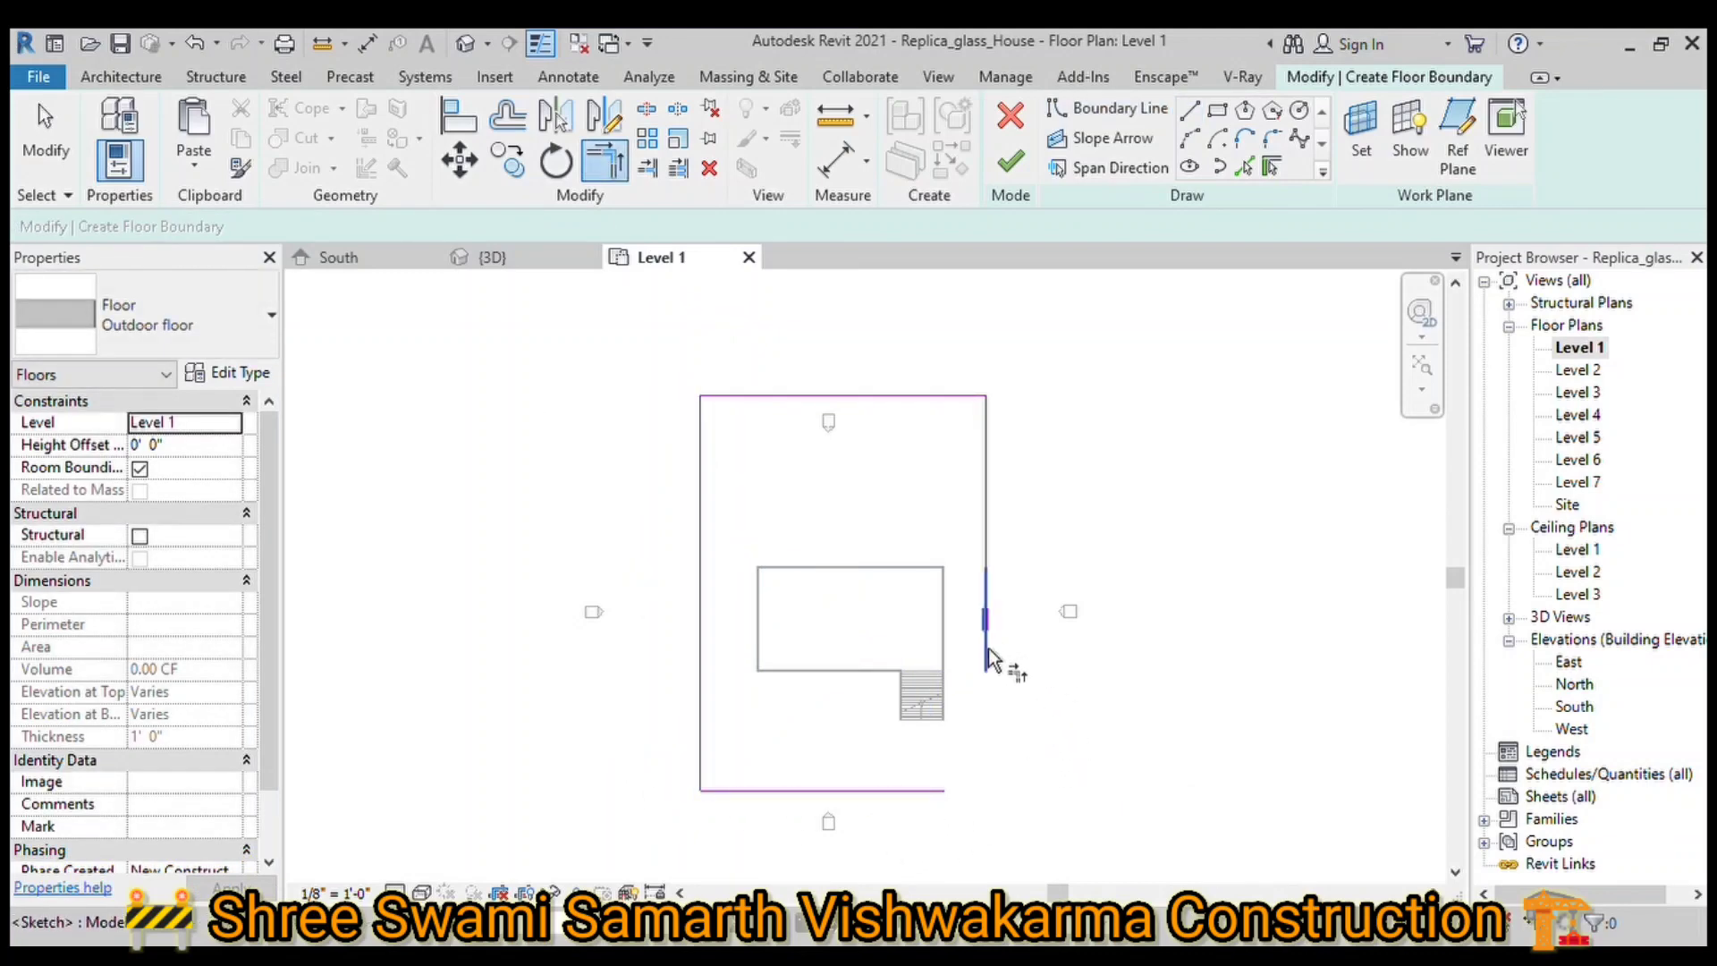
pyautogui.scroll(3, 1031, 713)
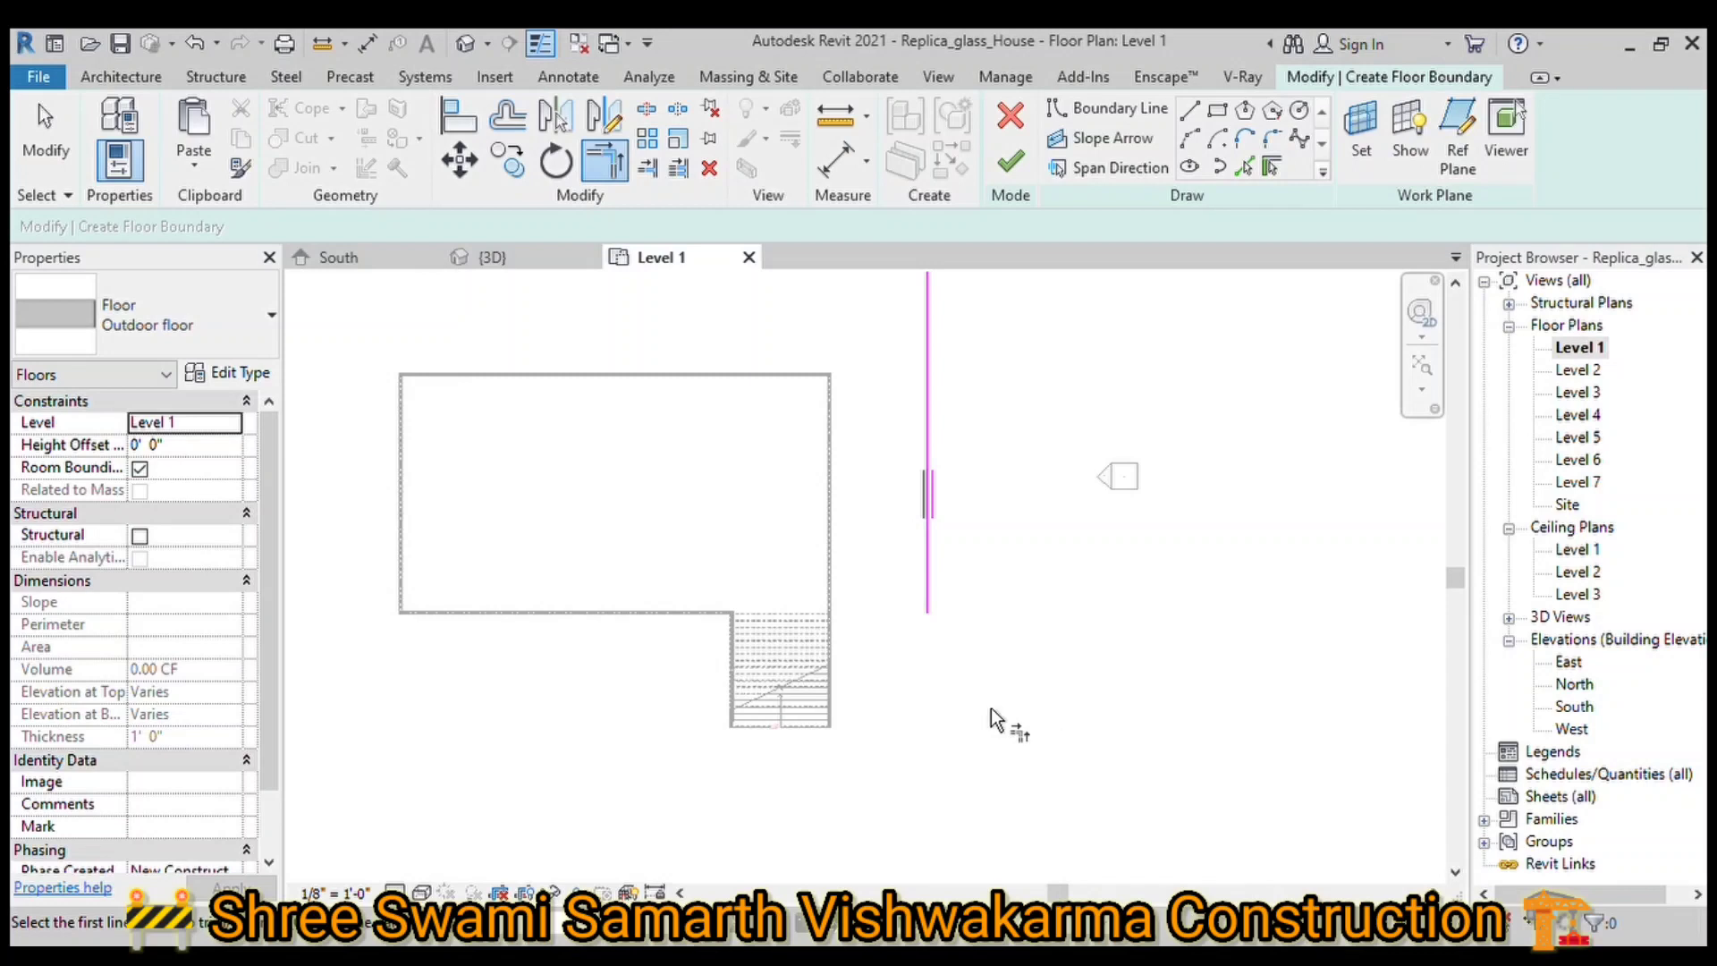
pyautogui.scroll(-1, 774, 555)
pyautogui.scroll(-1, 771, 555)
pyautogui.scroll(3, 845, 784)
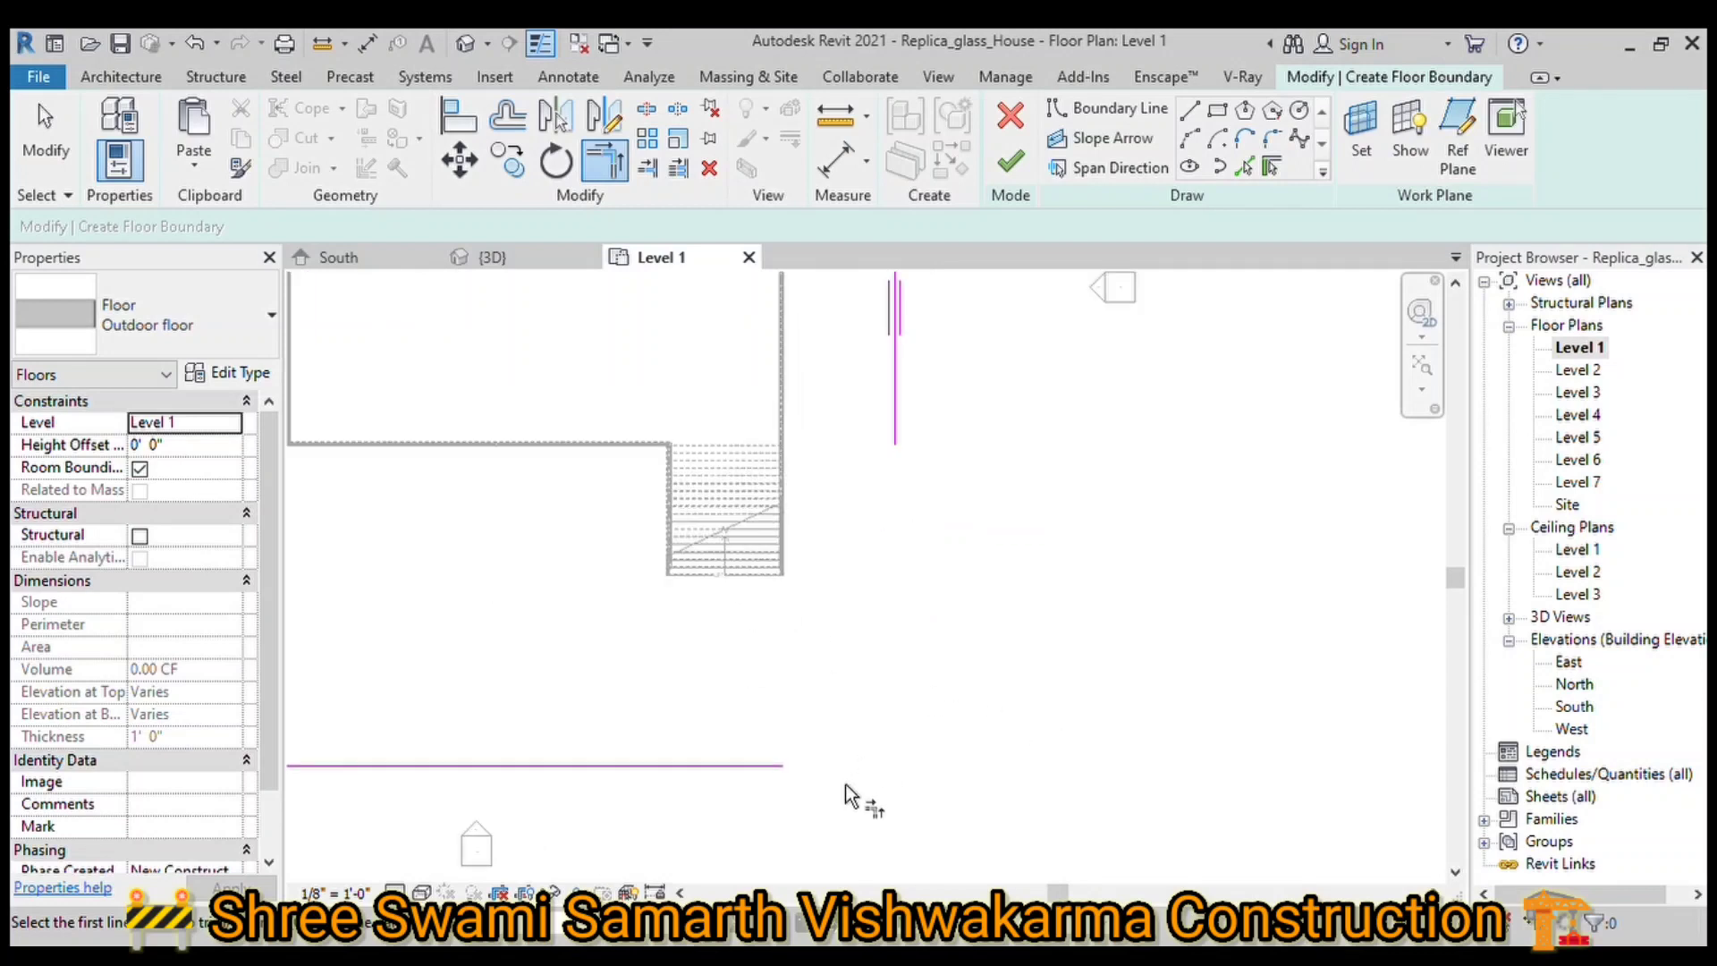
# Step: Add an 8' jog and a 42' right edge, extending the bottom line to meet it
pyautogui.click(1190, 110)
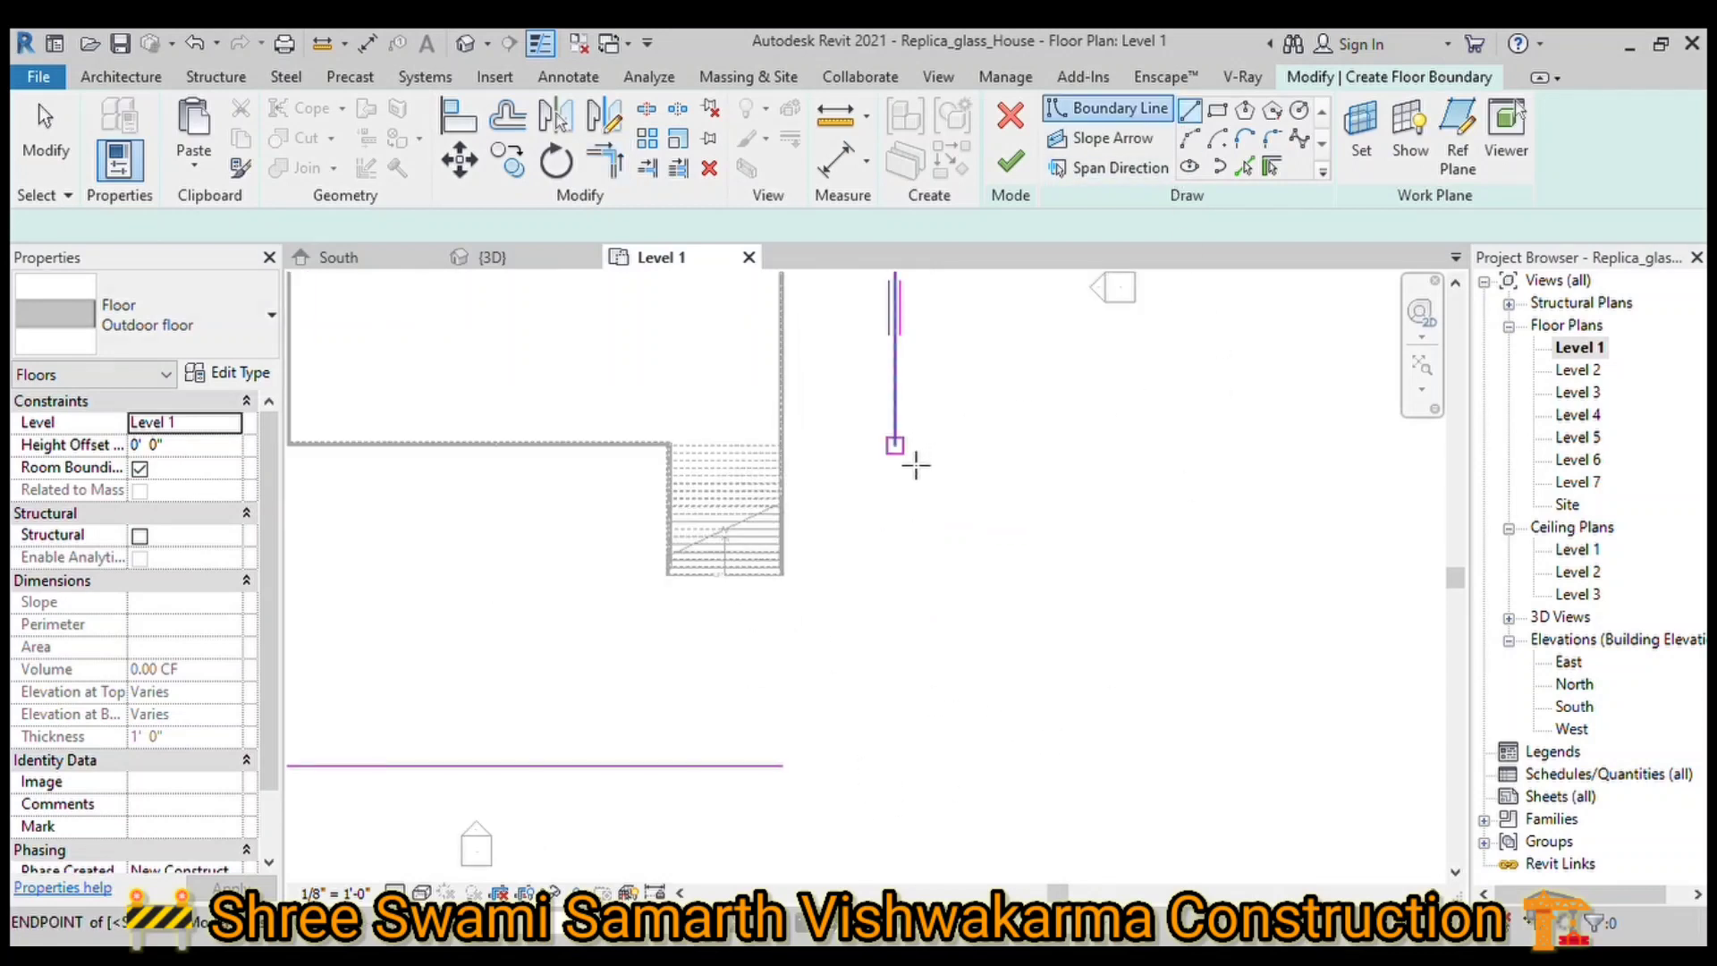
pyautogui.click(895, 445)
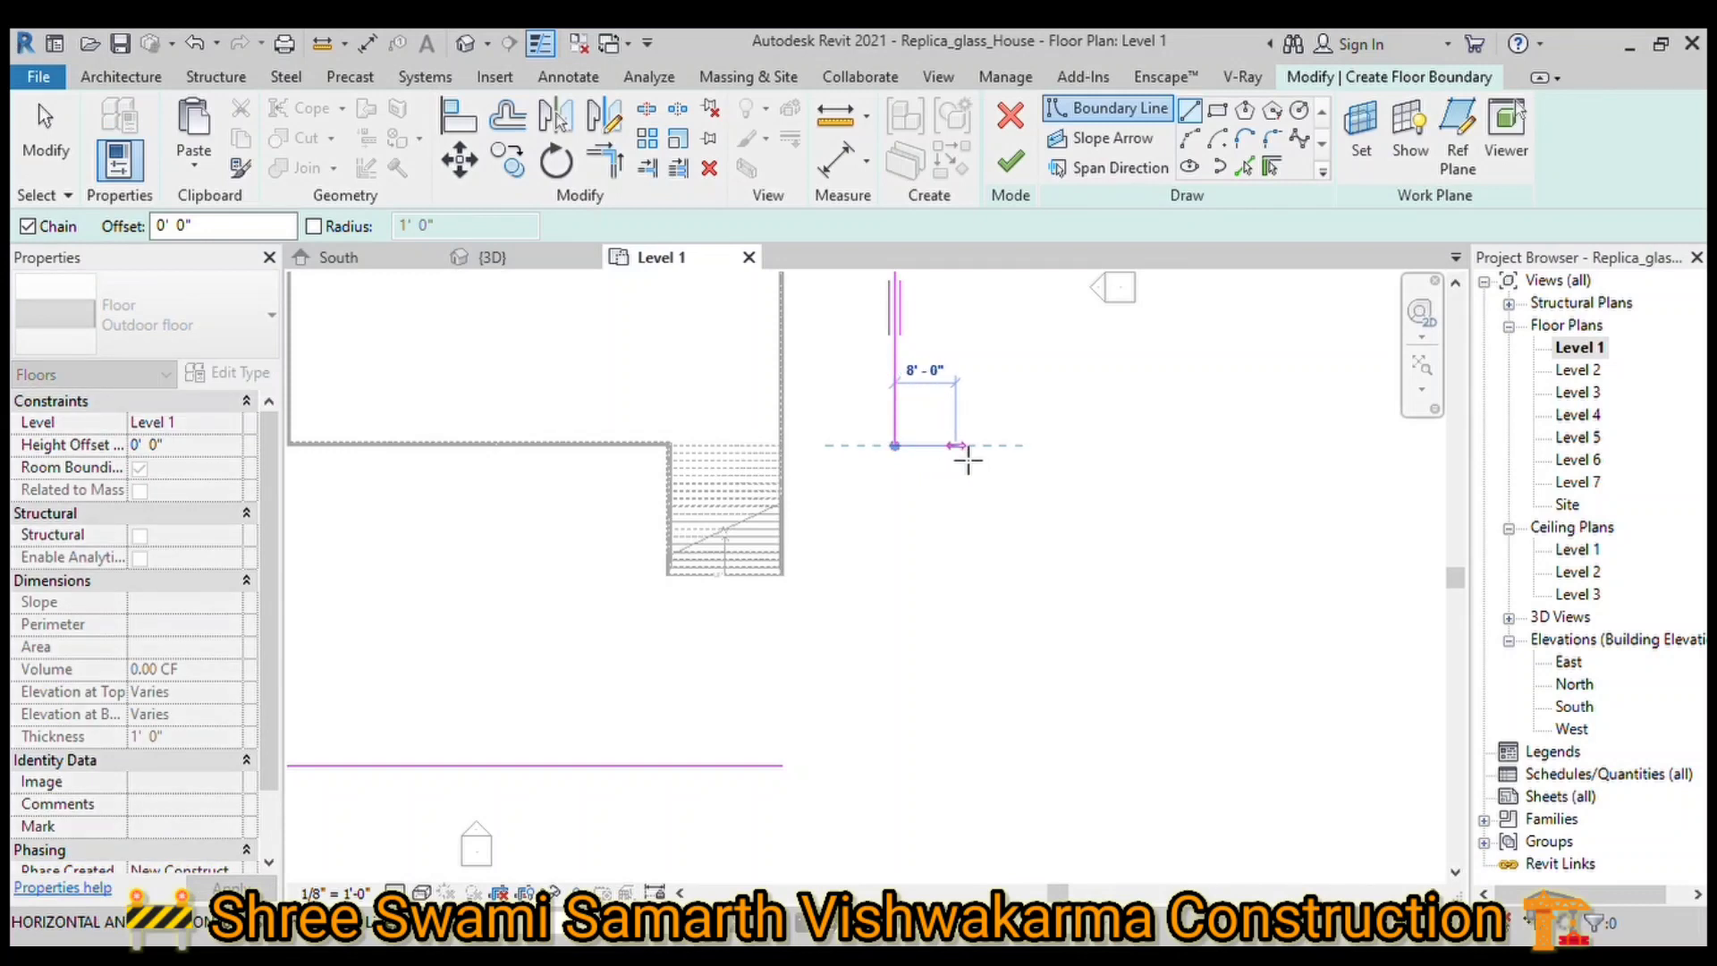
pyautogui.click(961, 450)
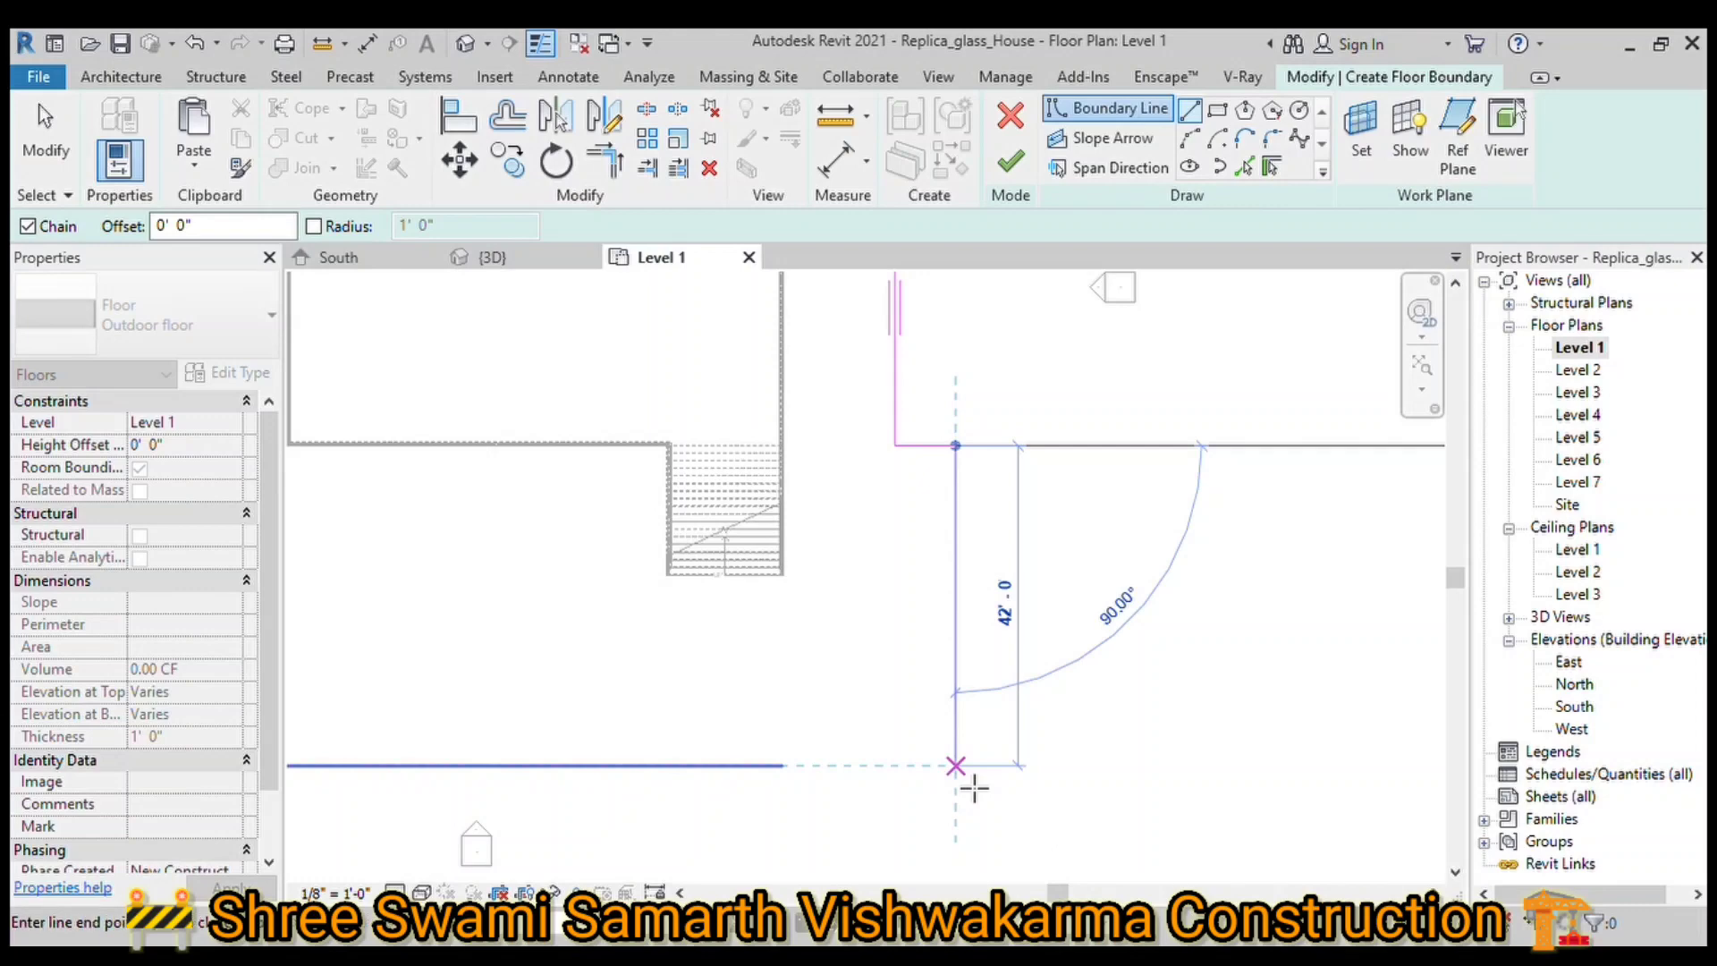
pyautogui.click(973, 787)
pyautogui.click(605, 161)
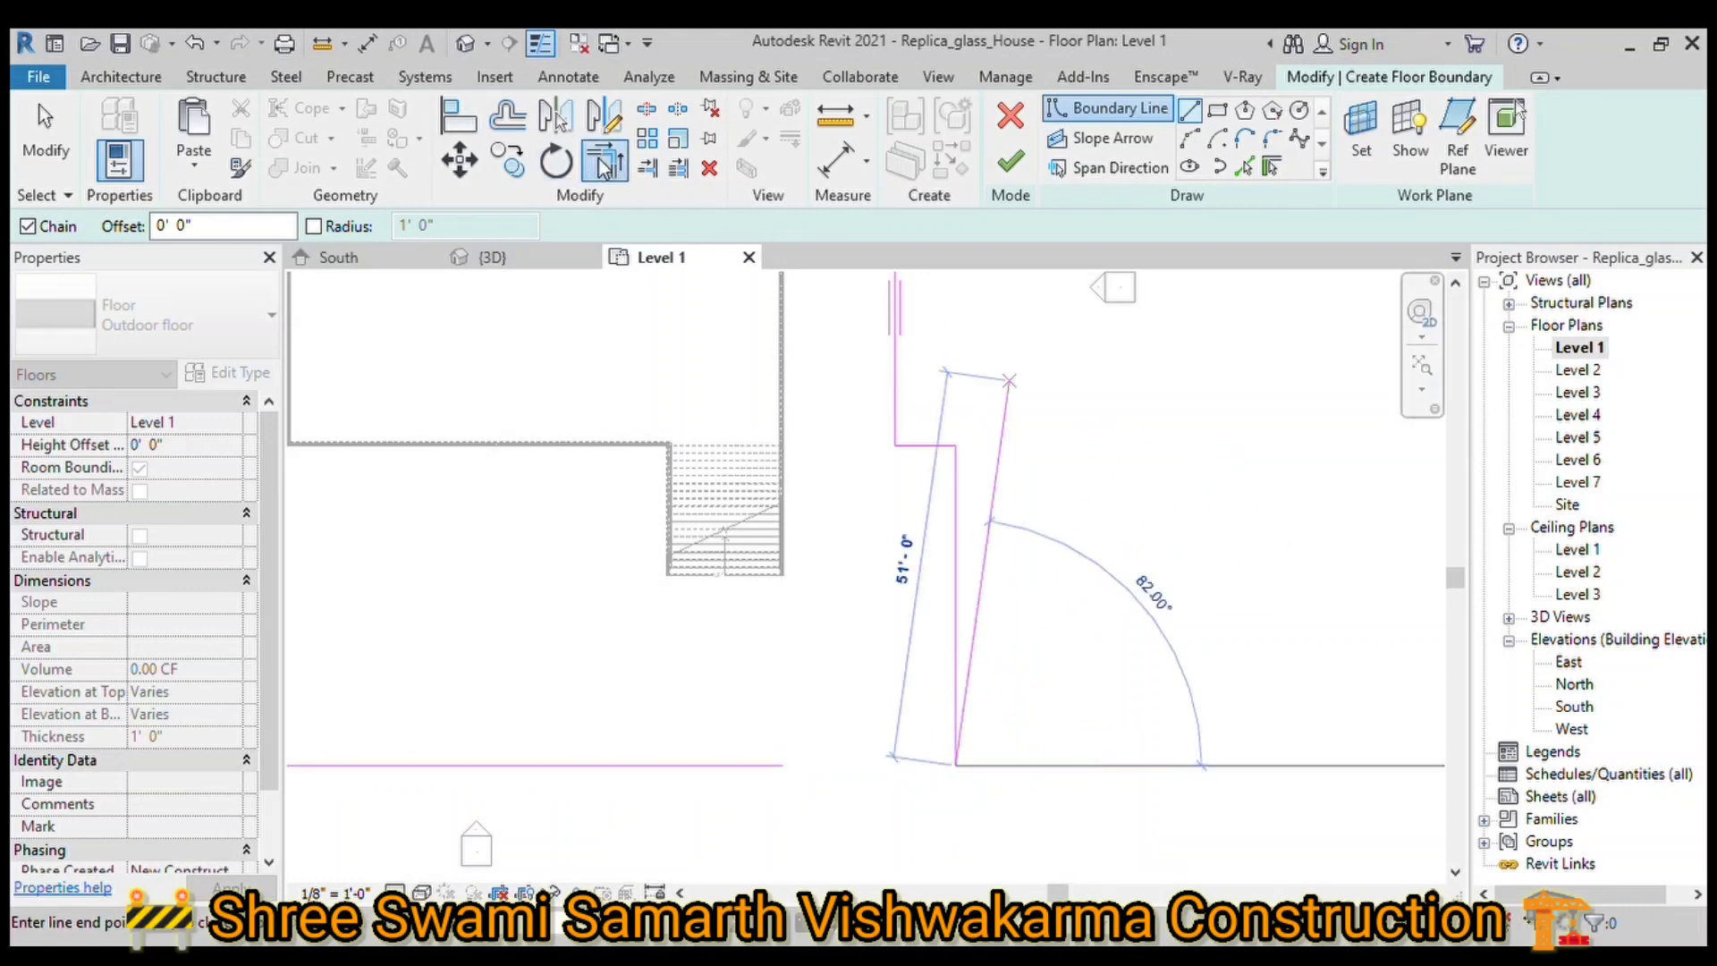
pyautogui.click(781, 765)
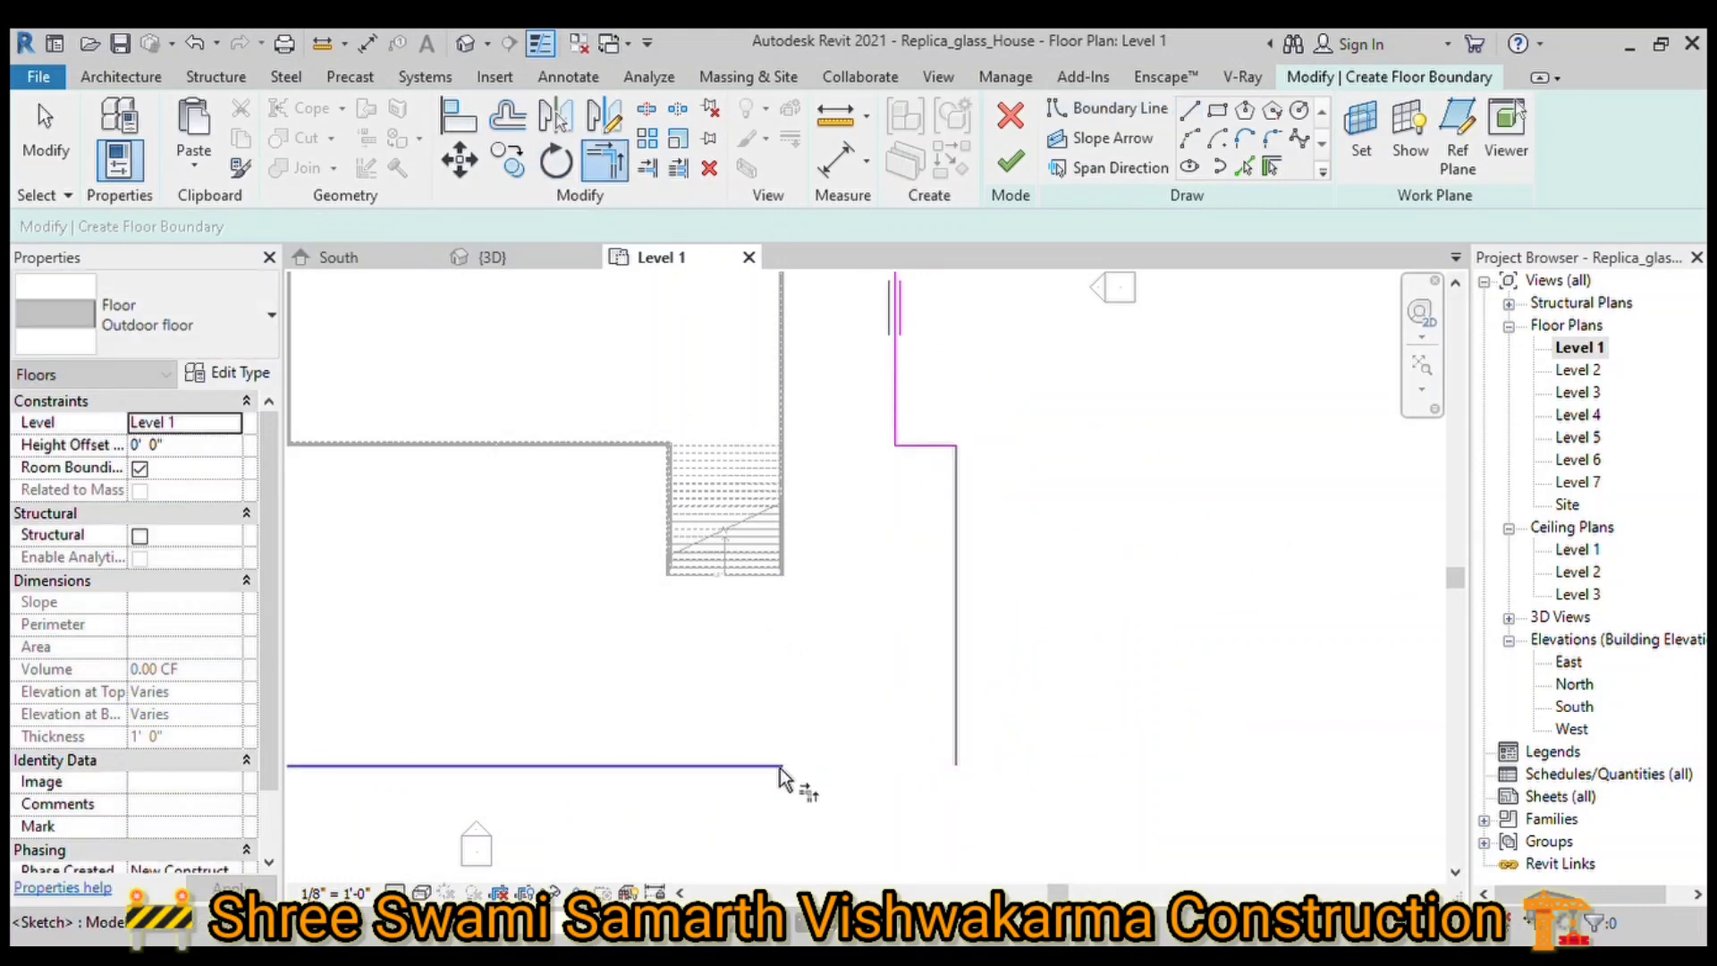
pyautogui.click(953, 757)
pyautogui.press('Escape')
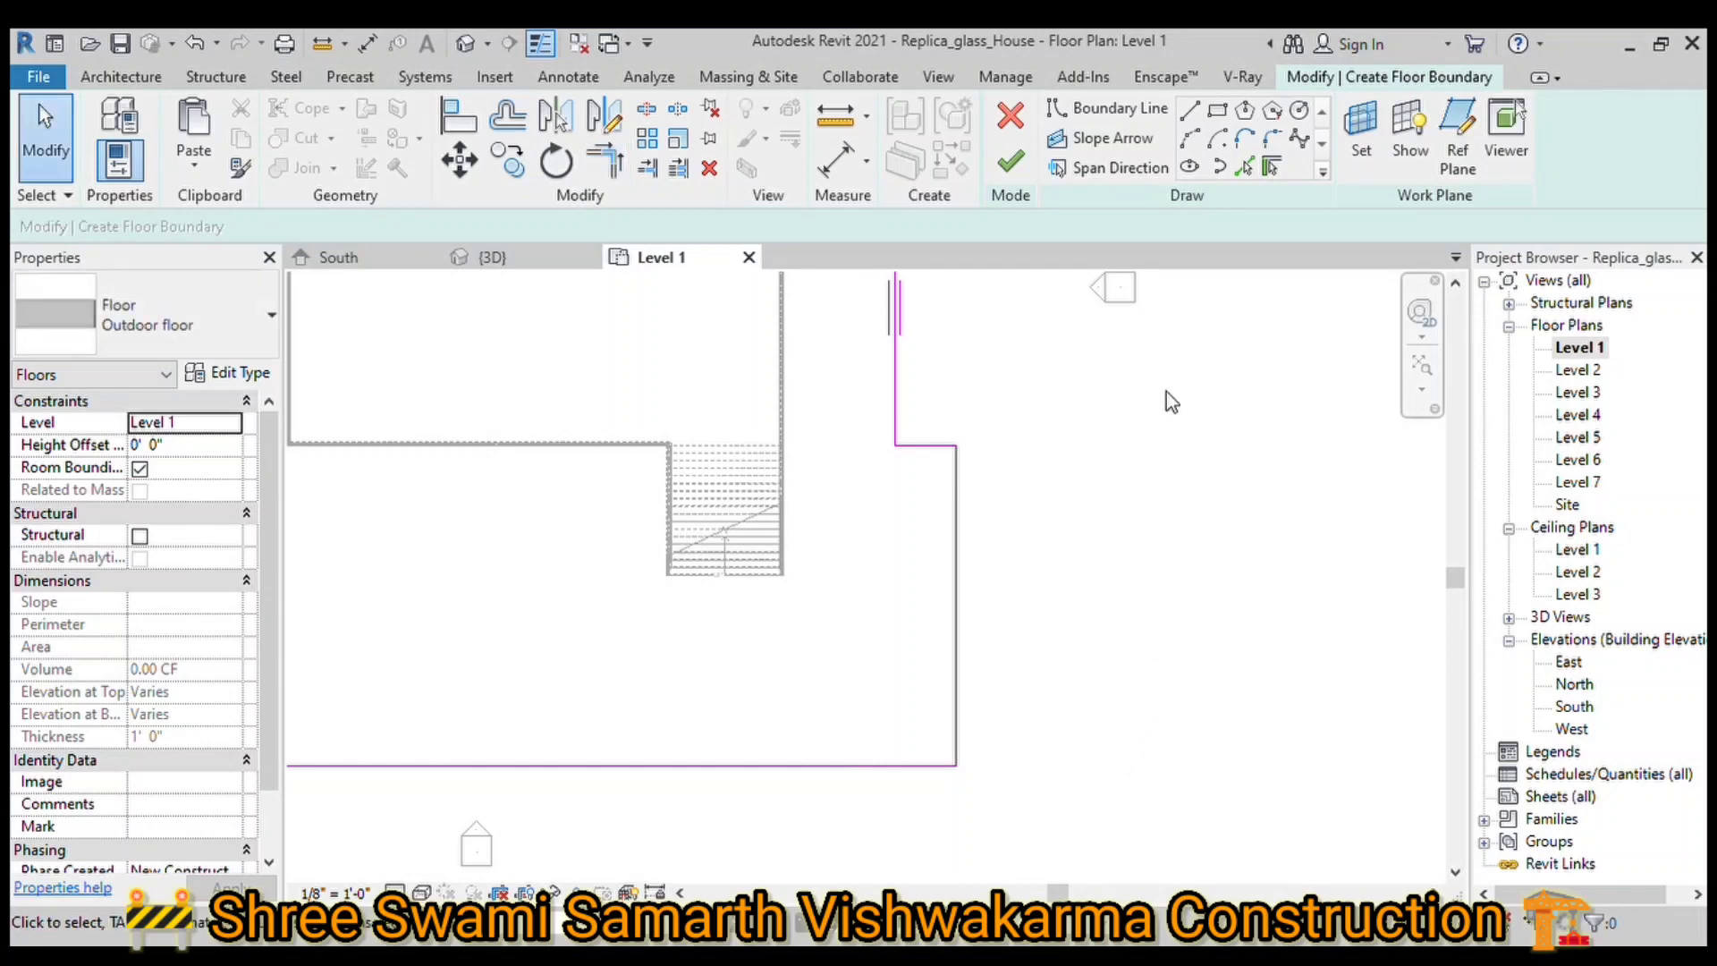
pyautogui.scroll(-1, 1256, 608)
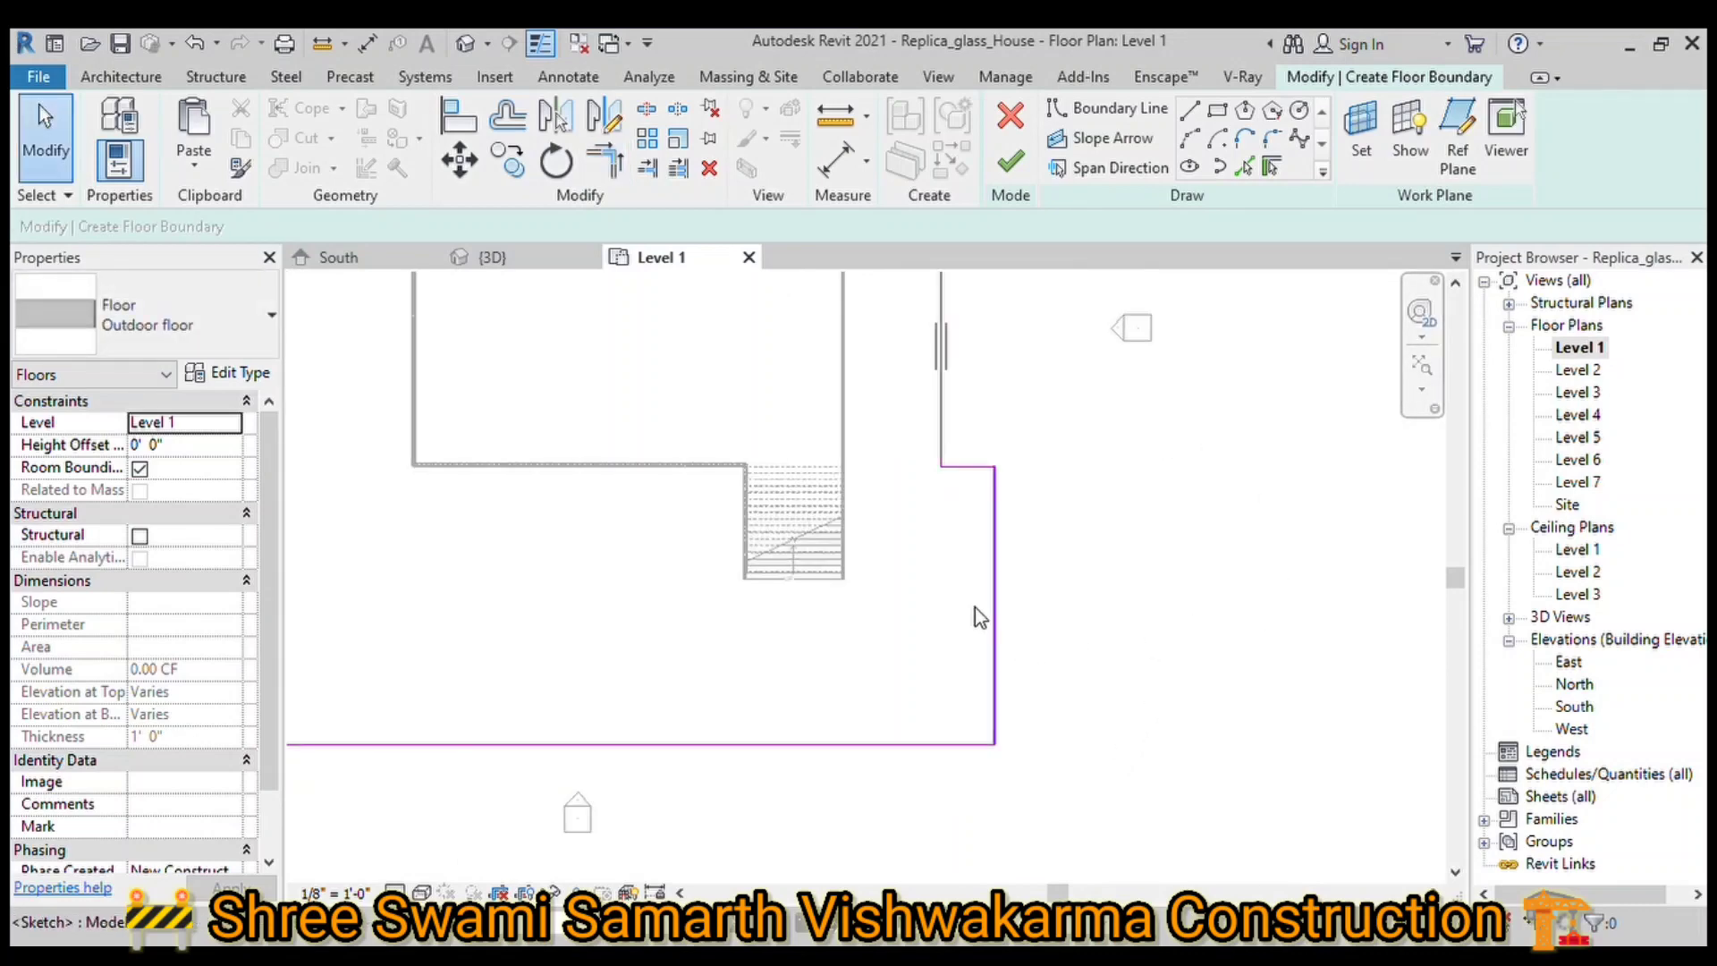
# Step: Cancel a stray arc placed on the boundary corner while choosing an arc tool
pyautogui.click(1218, 138)
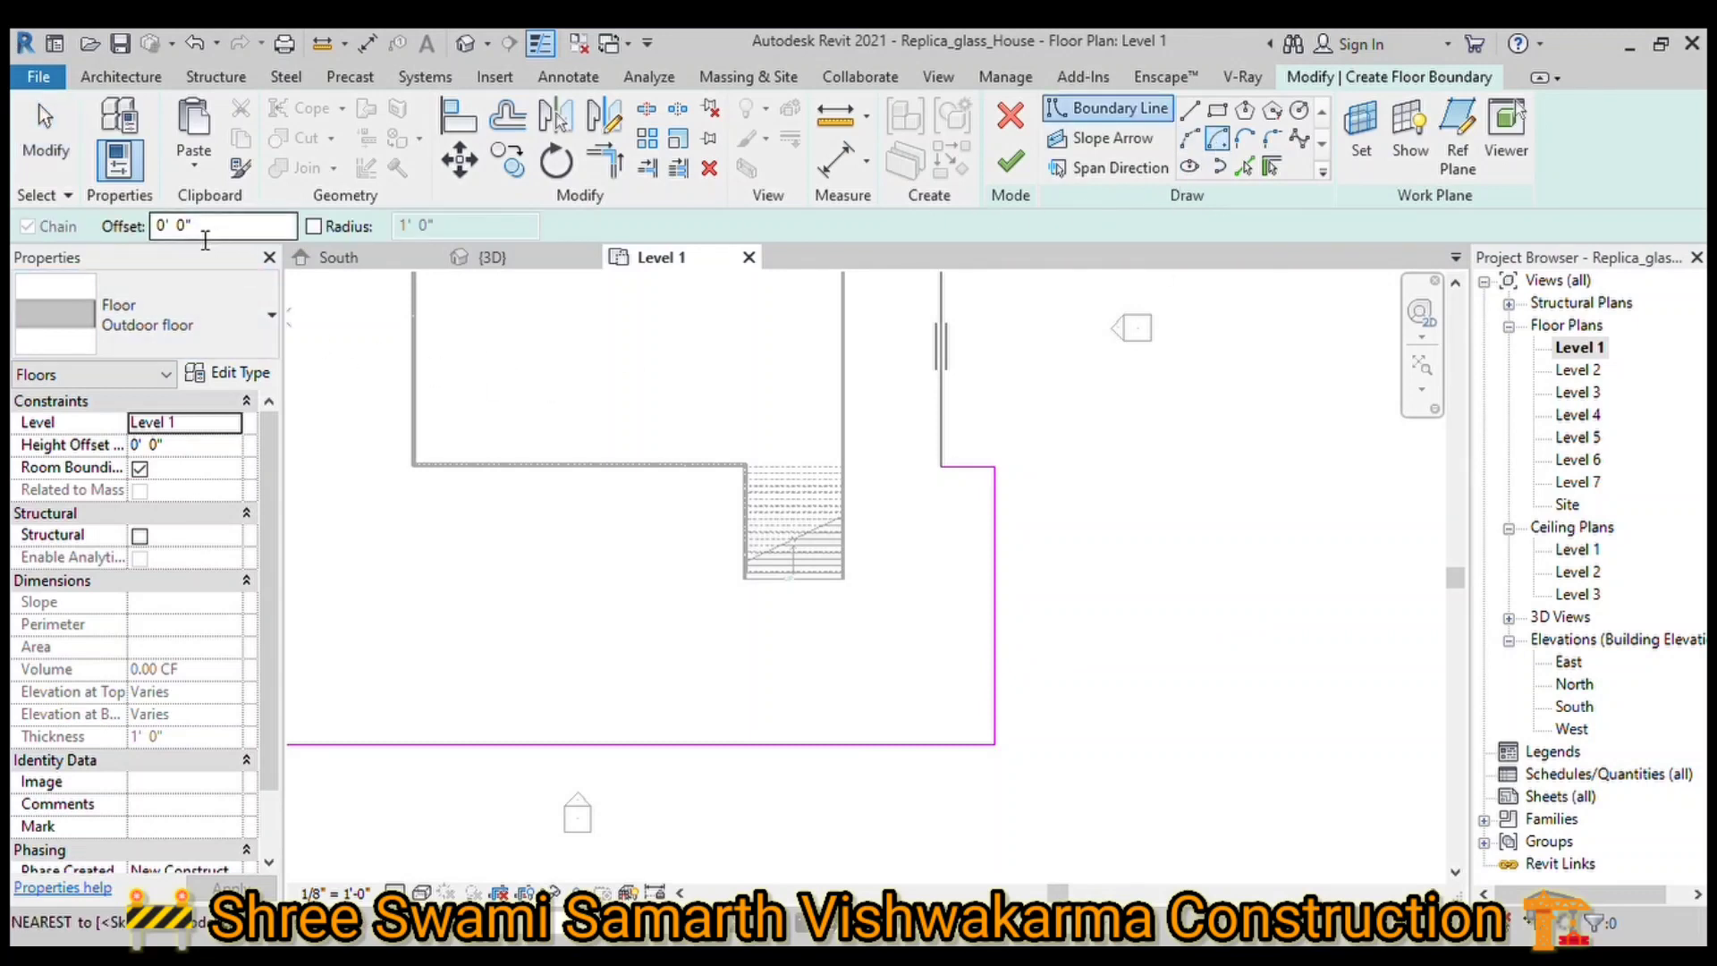
pyautogui.click(213, 234)
pyautogui.write('2')
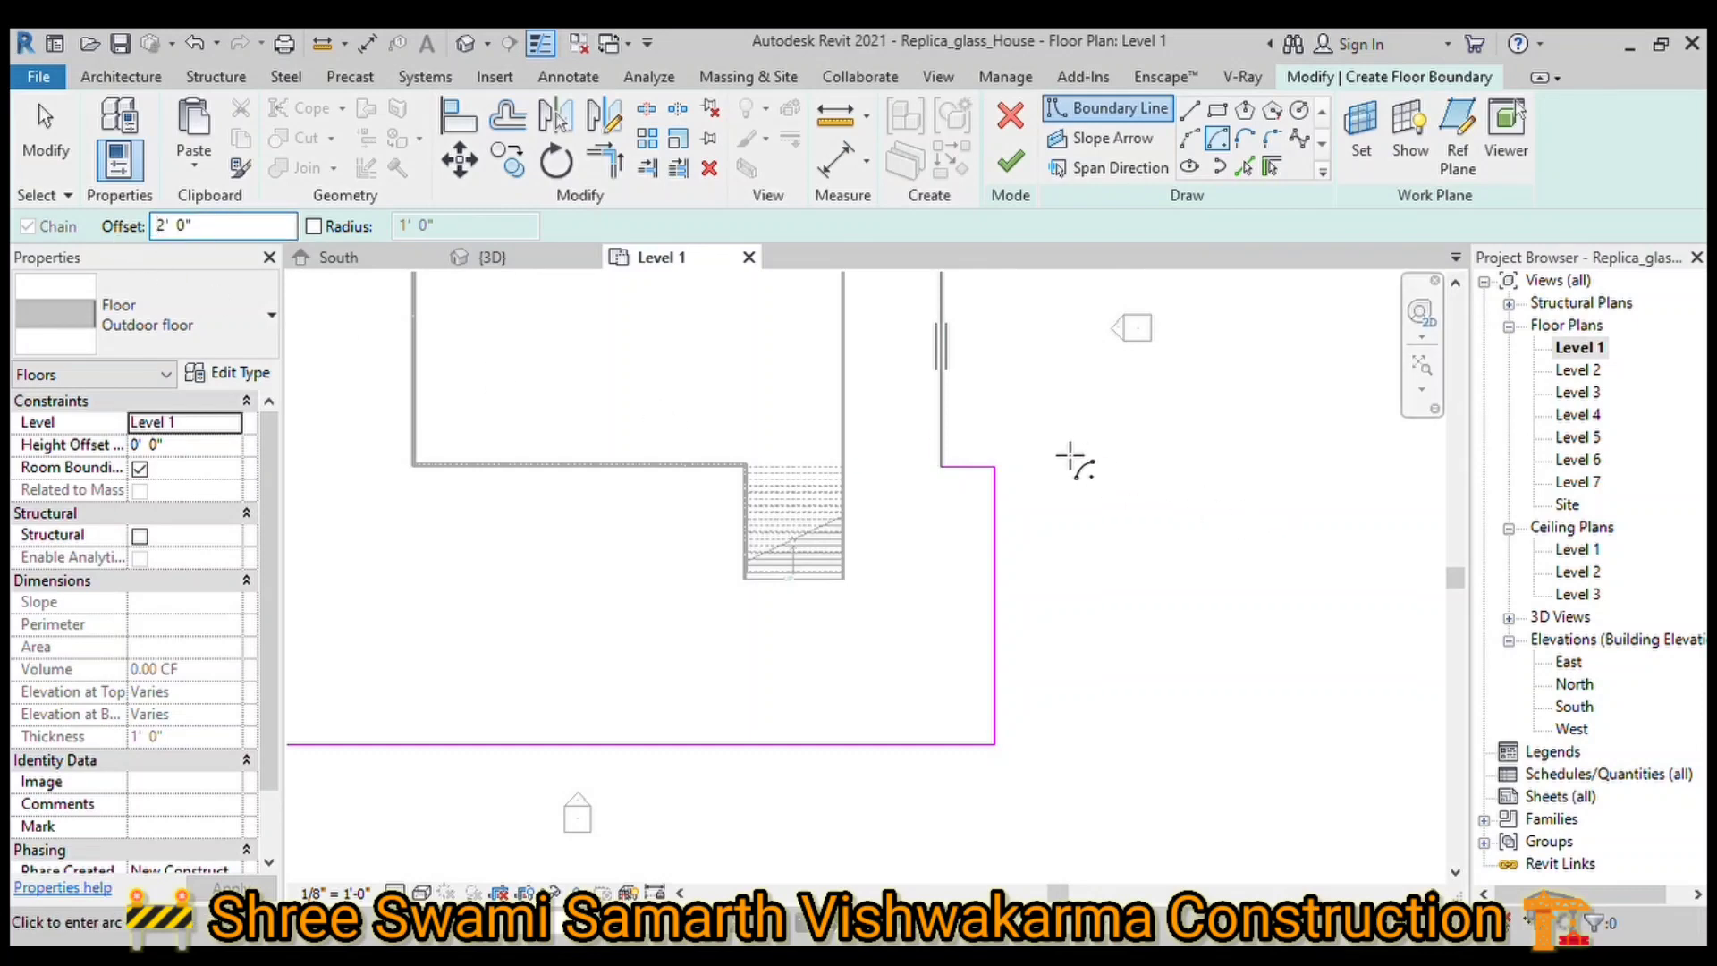
pyautogui.scroll(2, 1056, 508)
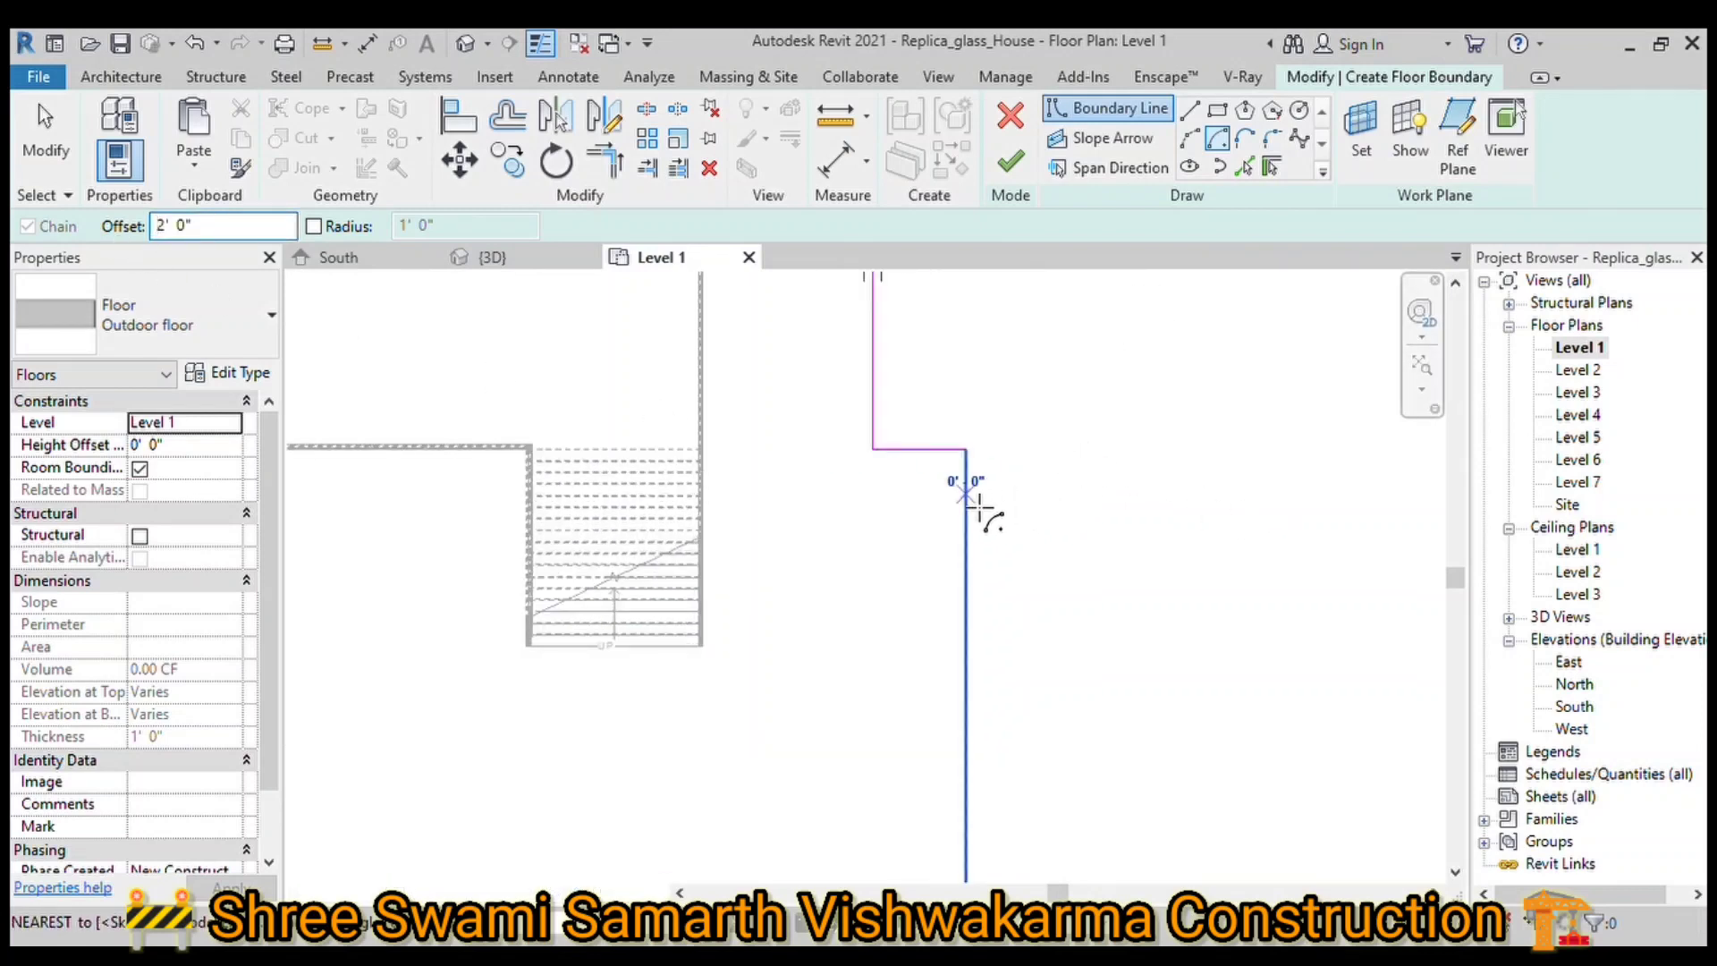
pyautogui.click(966, 492)
pyautogui.press('Escape')
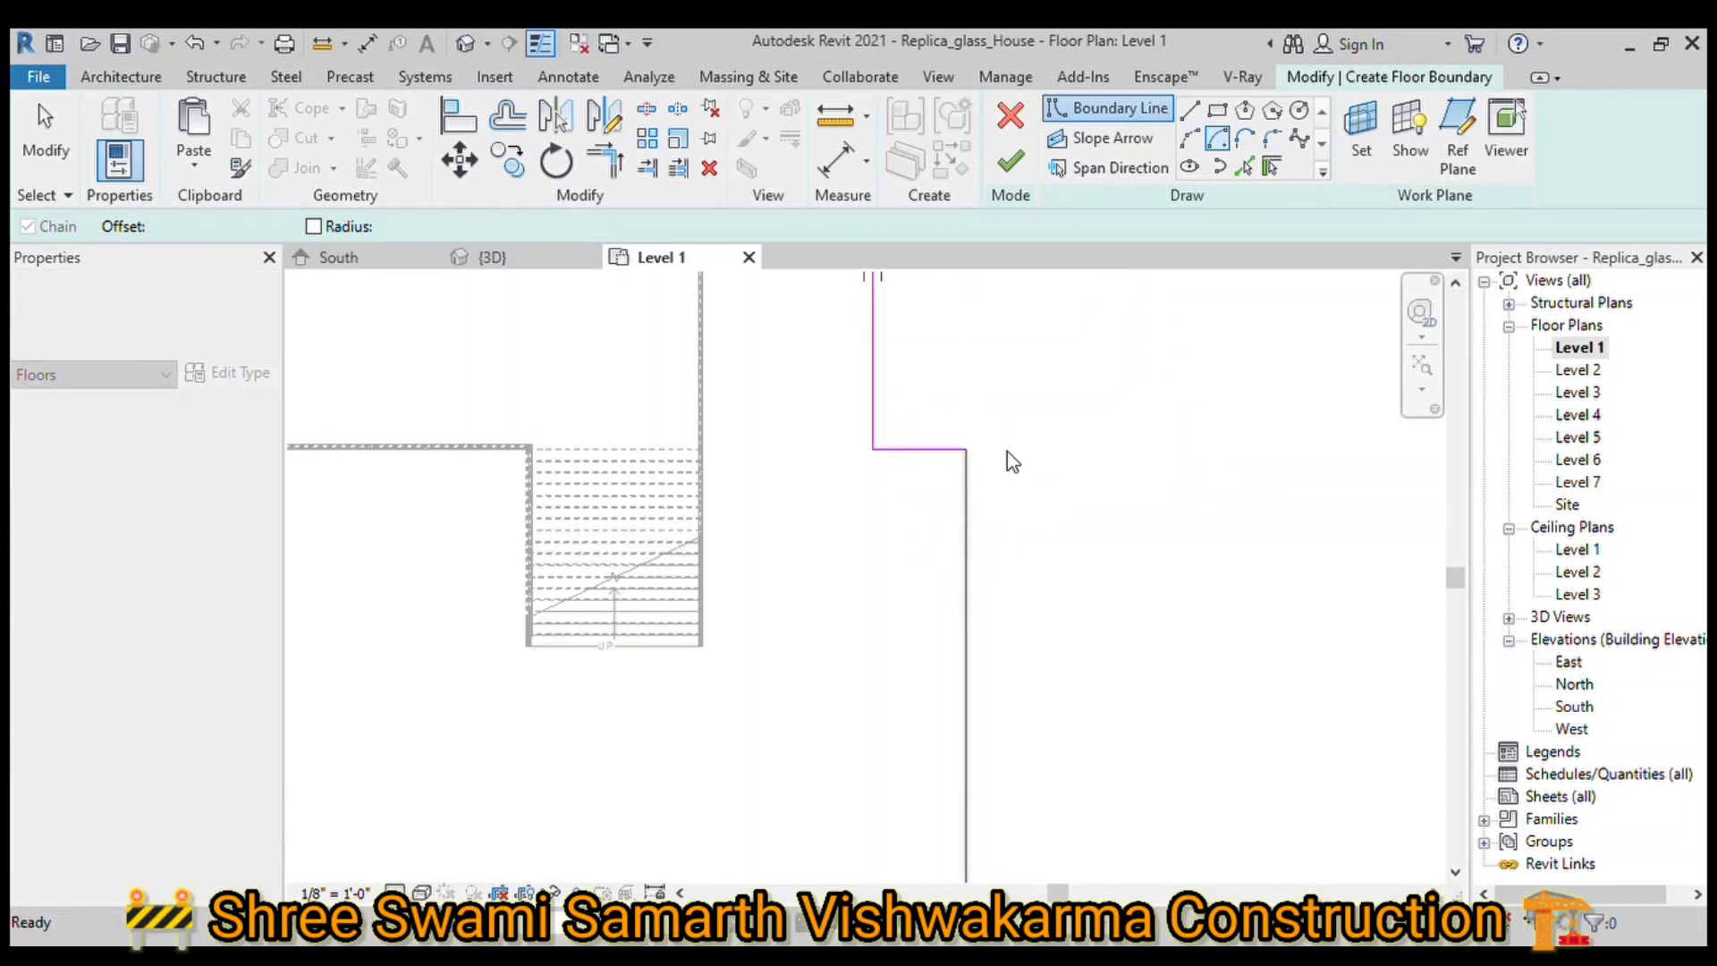
pyautogui.click(1272, 143)
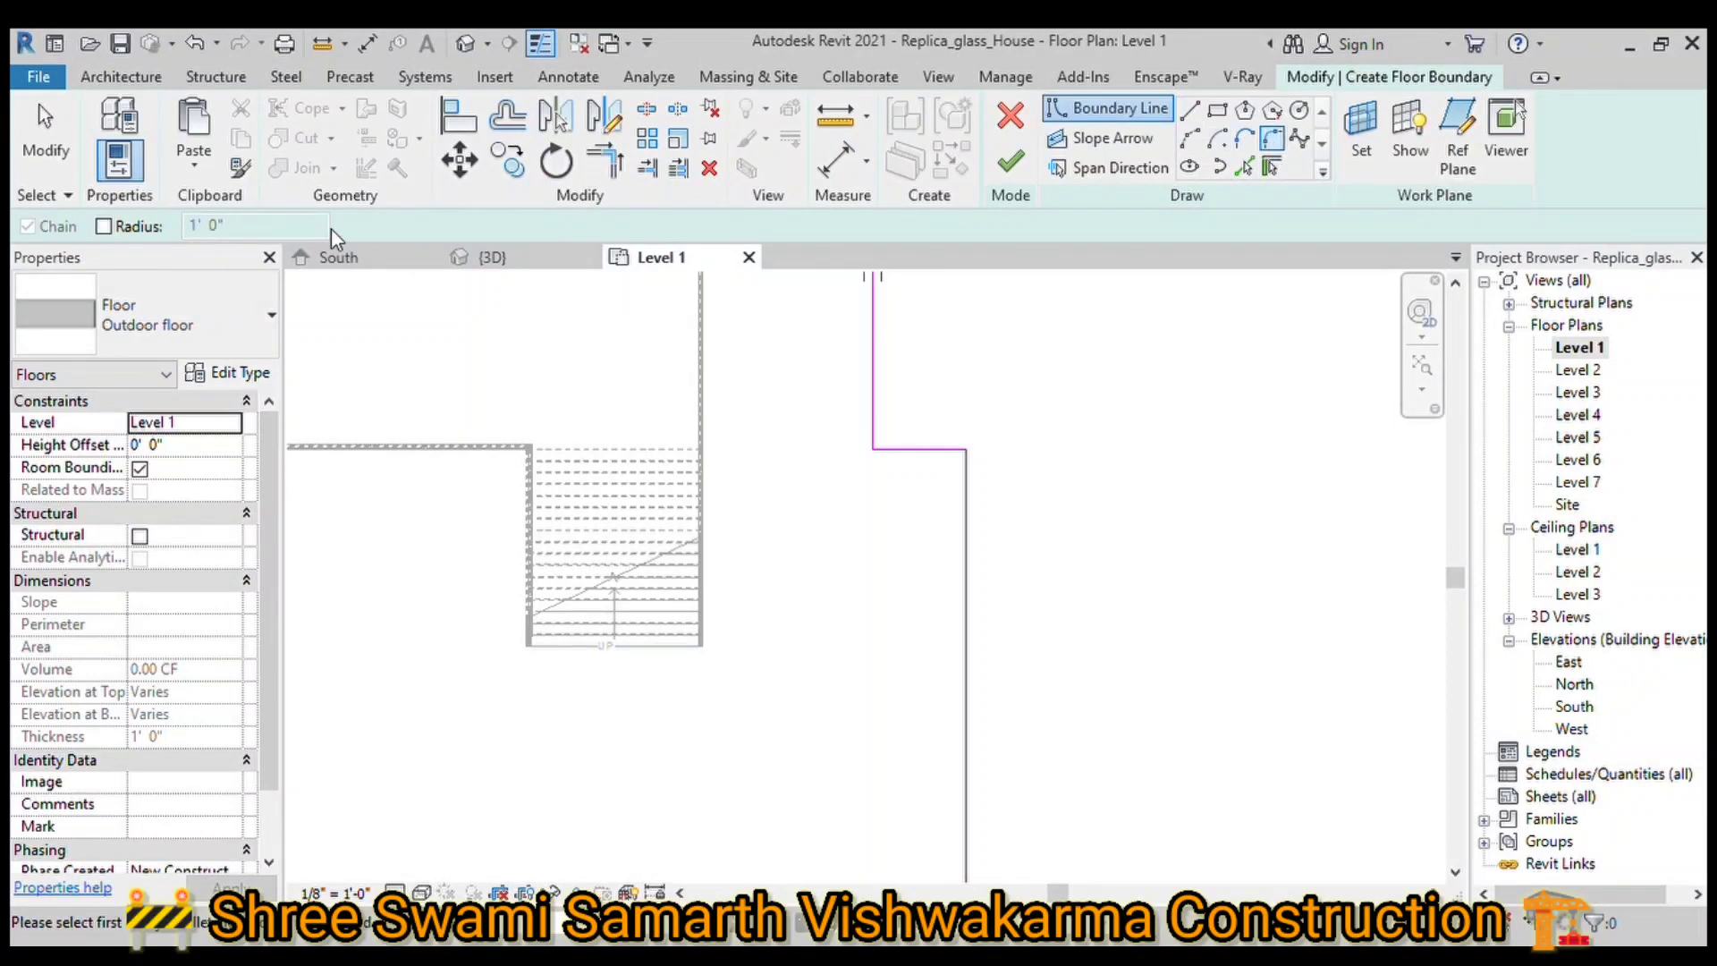
pyautogui.click(1189, 138)
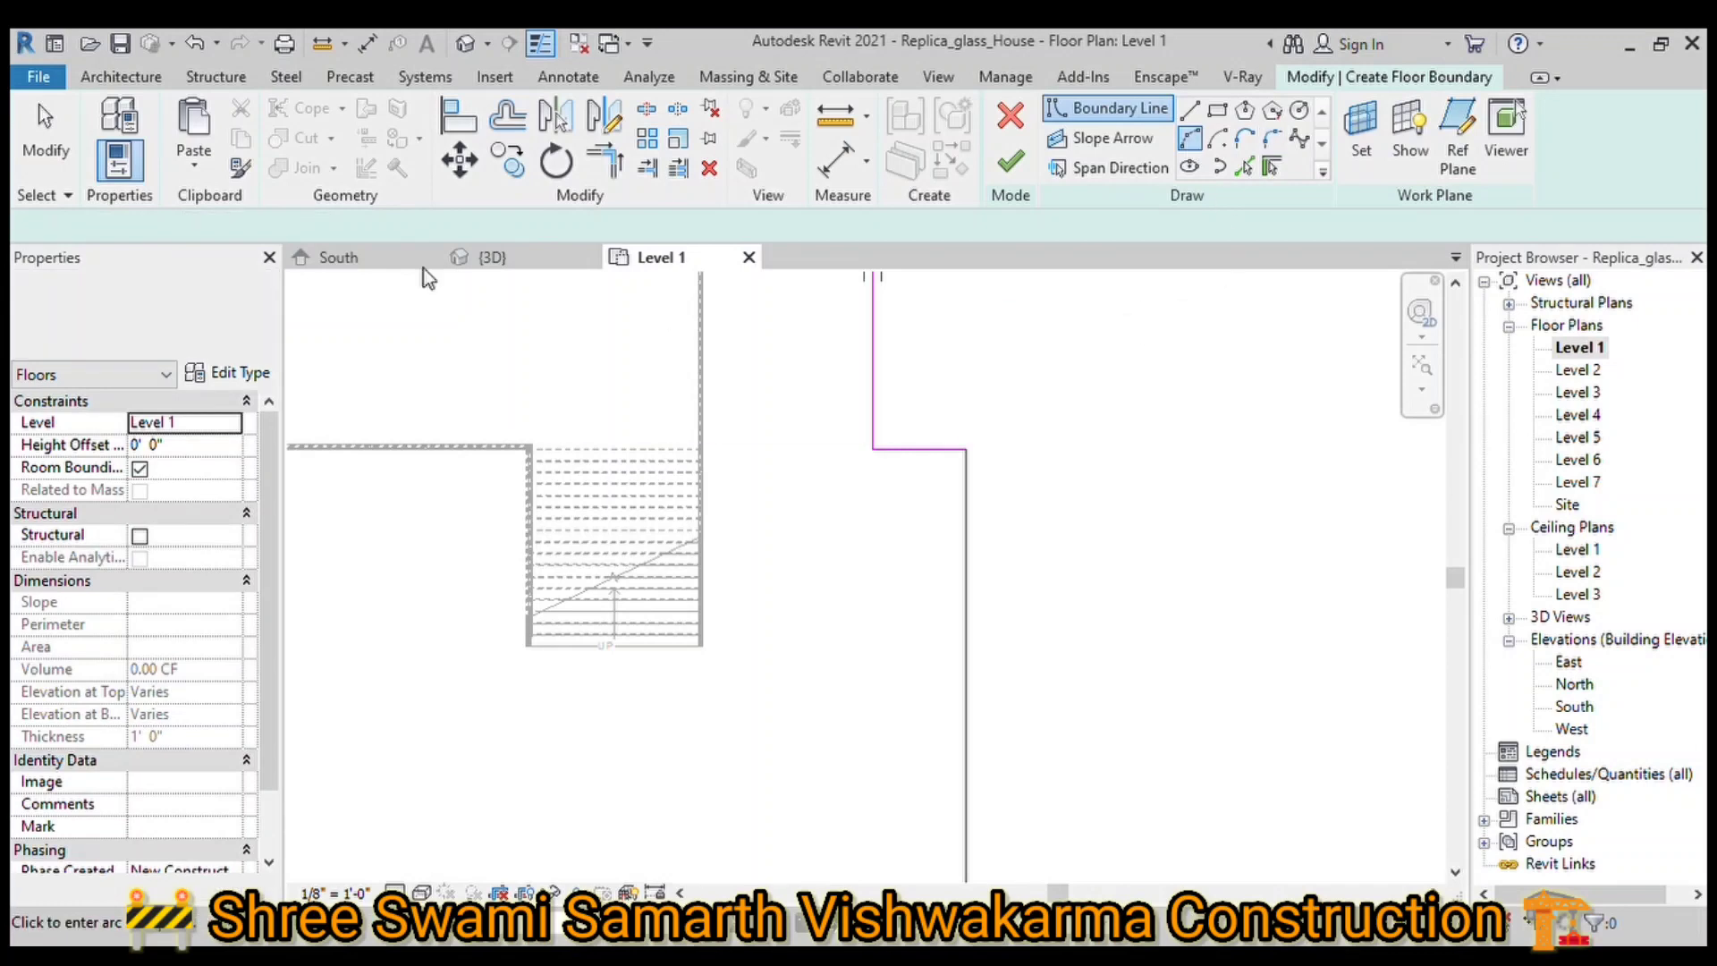
# Step: Fillet the two notch corners with a 2' radius
pyautogui.click(1272, 143)
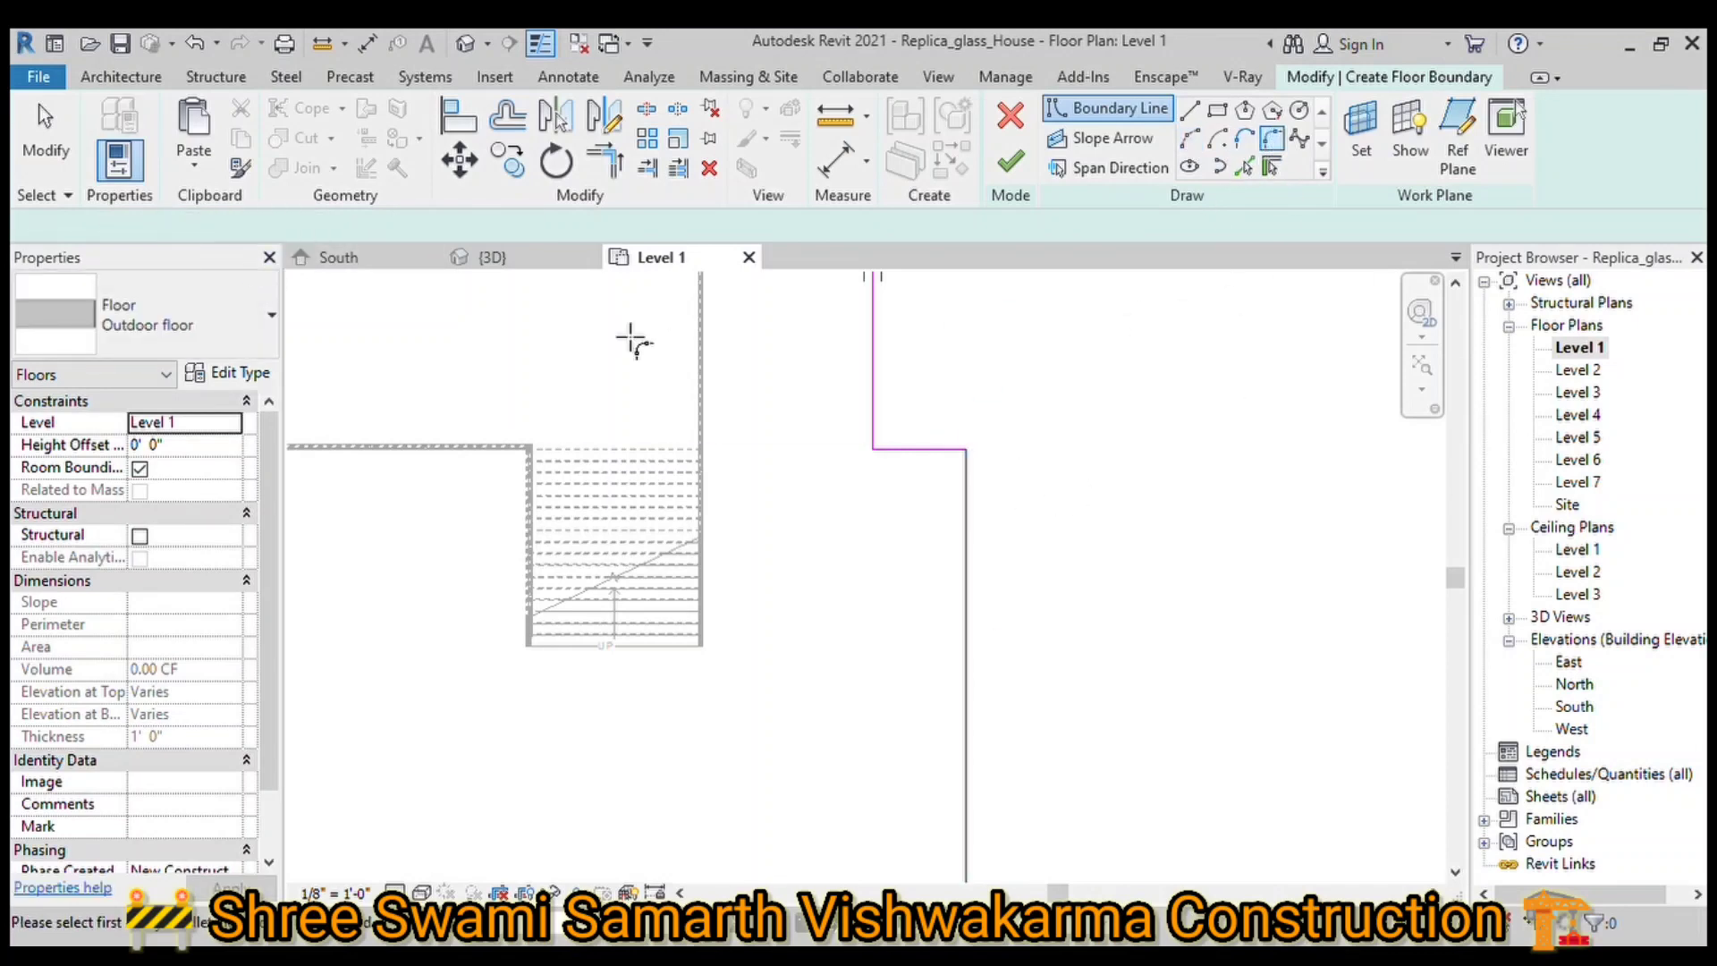
pyautogui.click(104, 227)
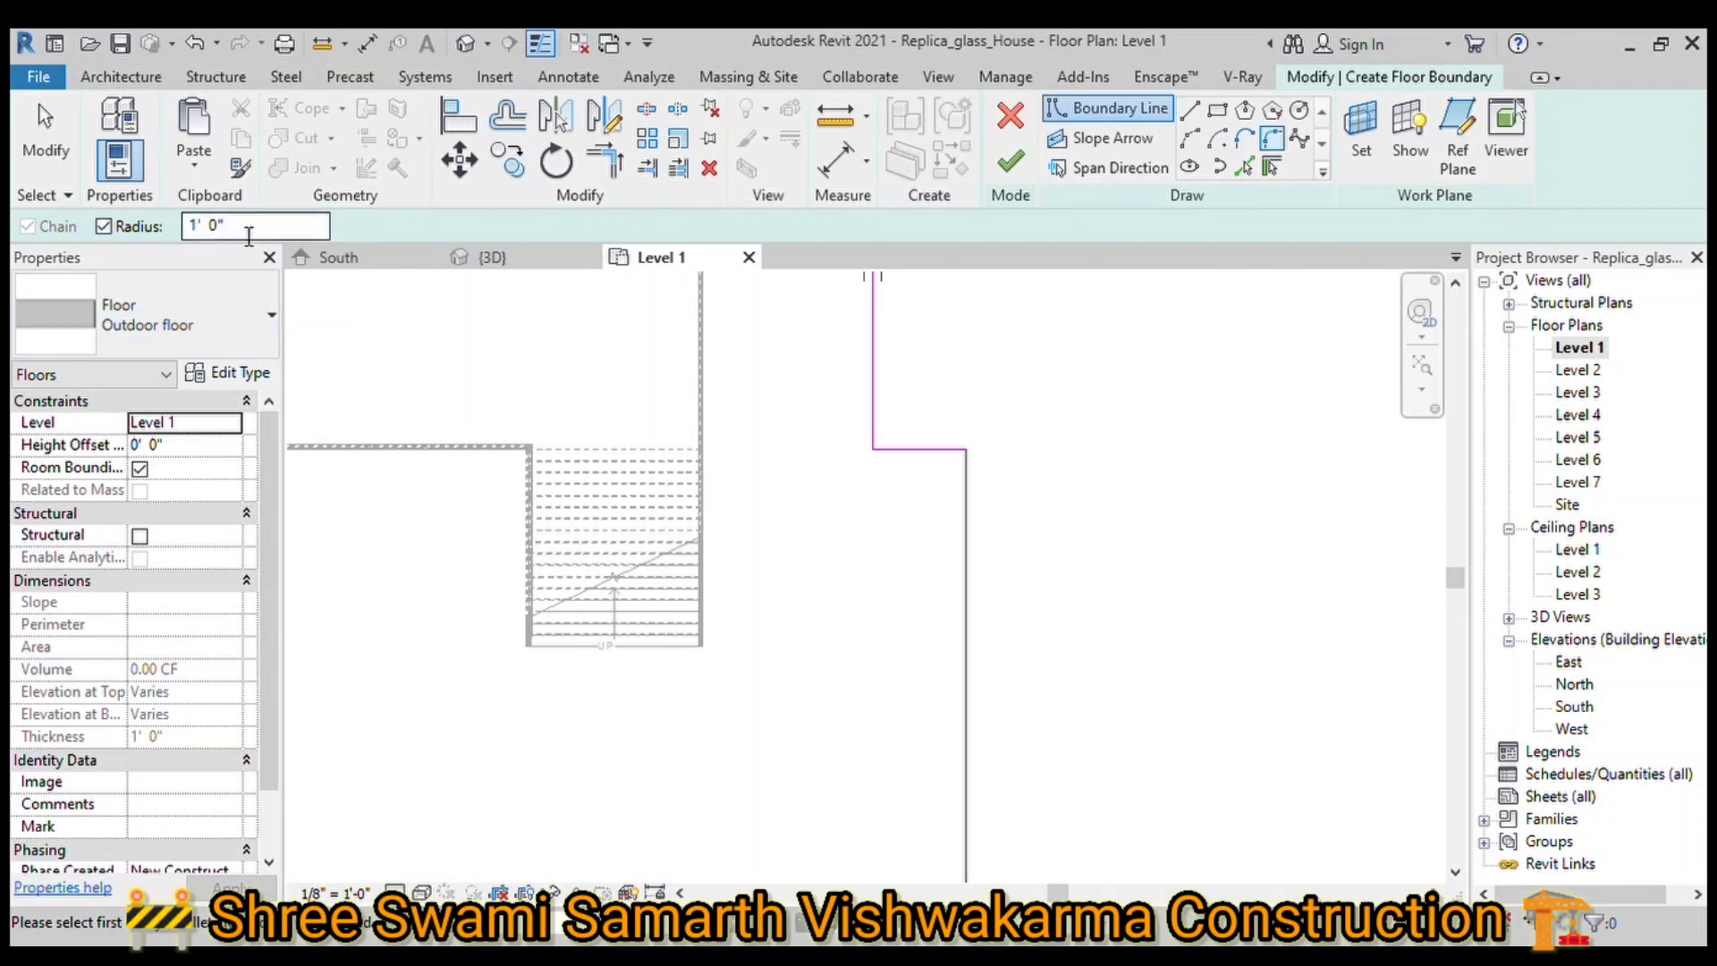
pyautogui.write('2')
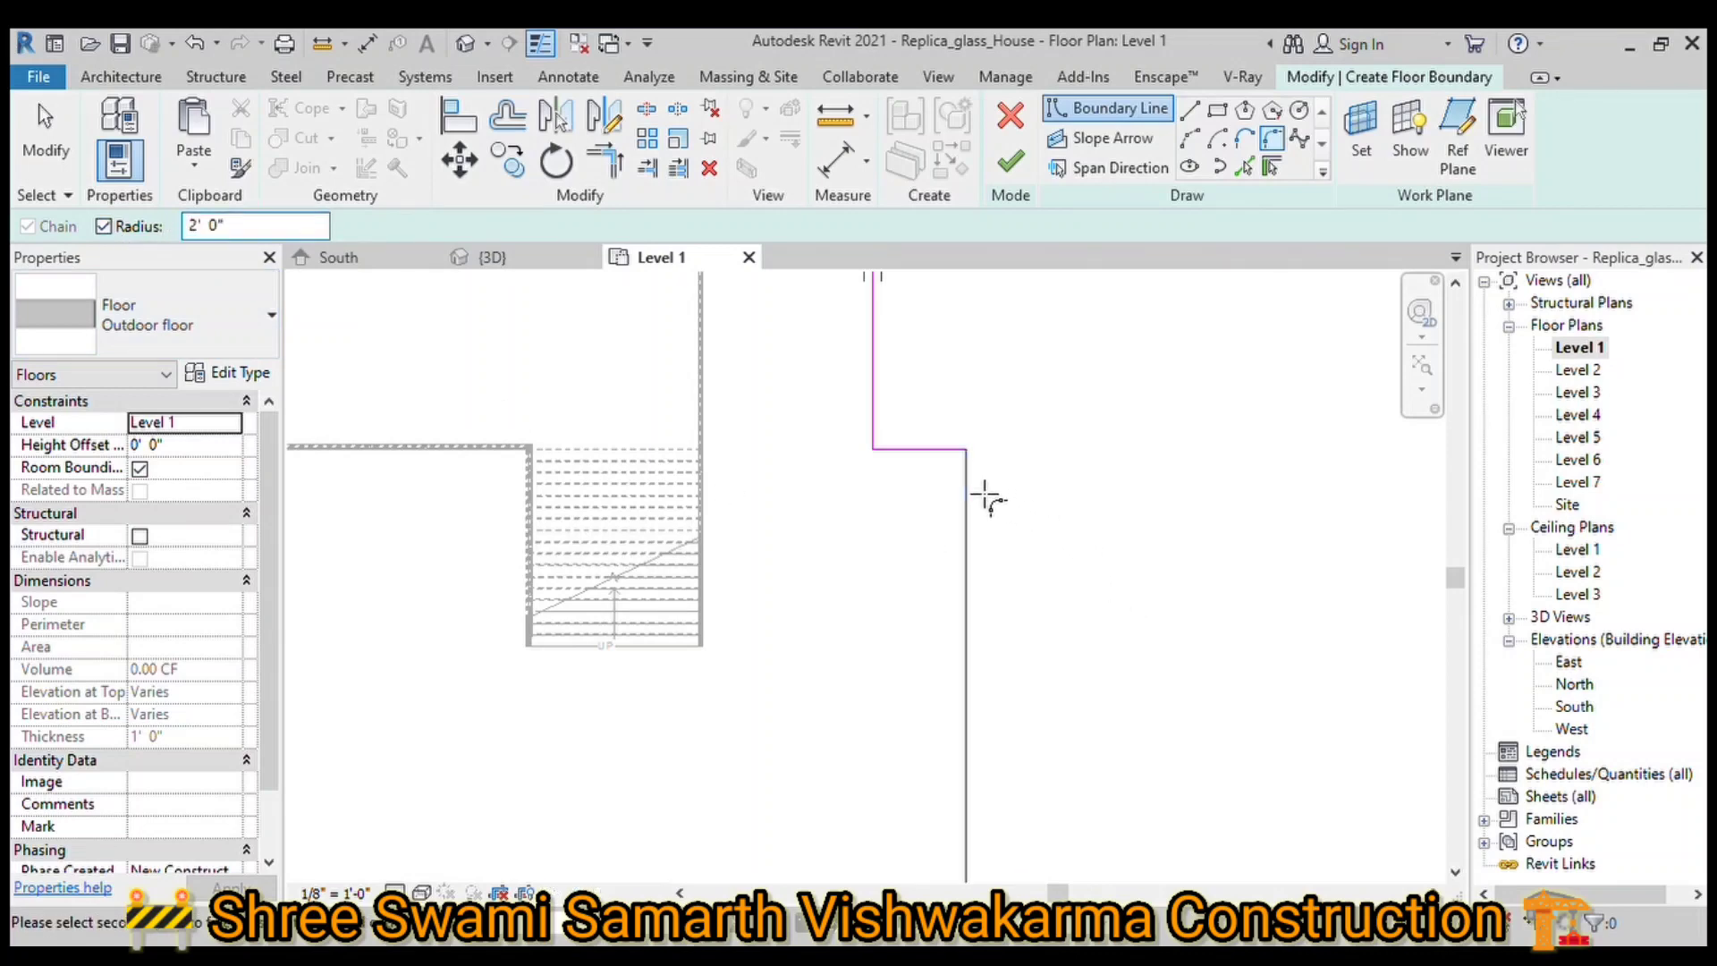
pyautogui.click(950, 450)
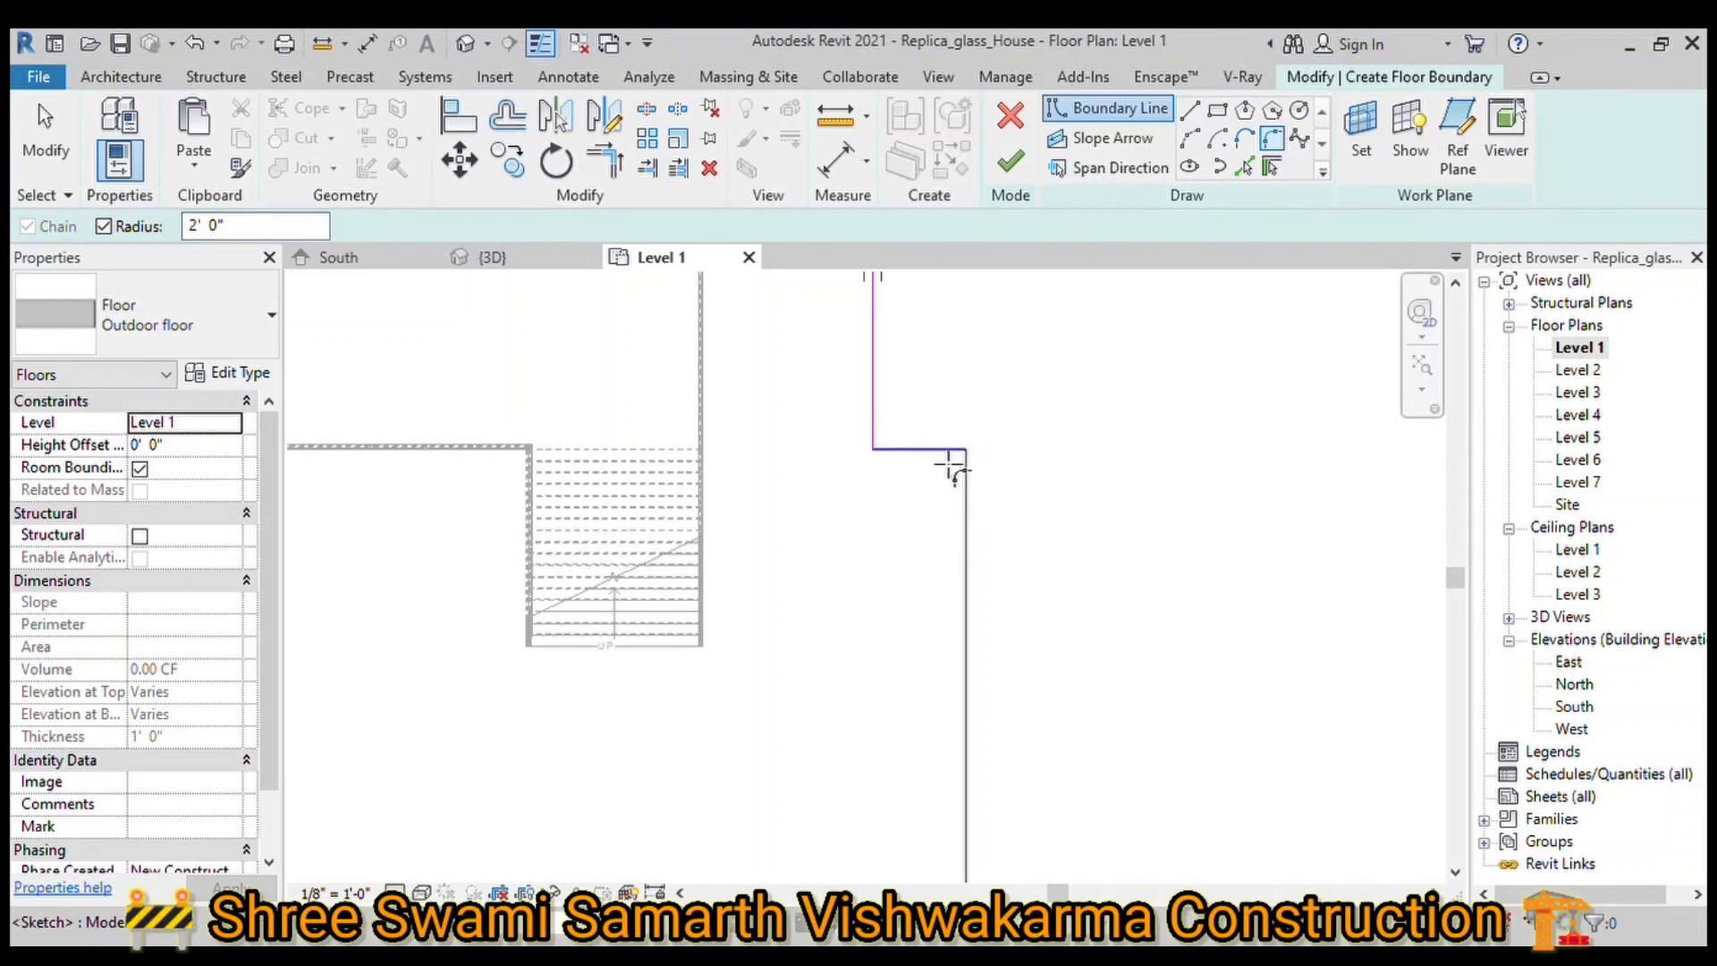
pyautogui.click(899, 449)
pyautogui.click(873, 410)
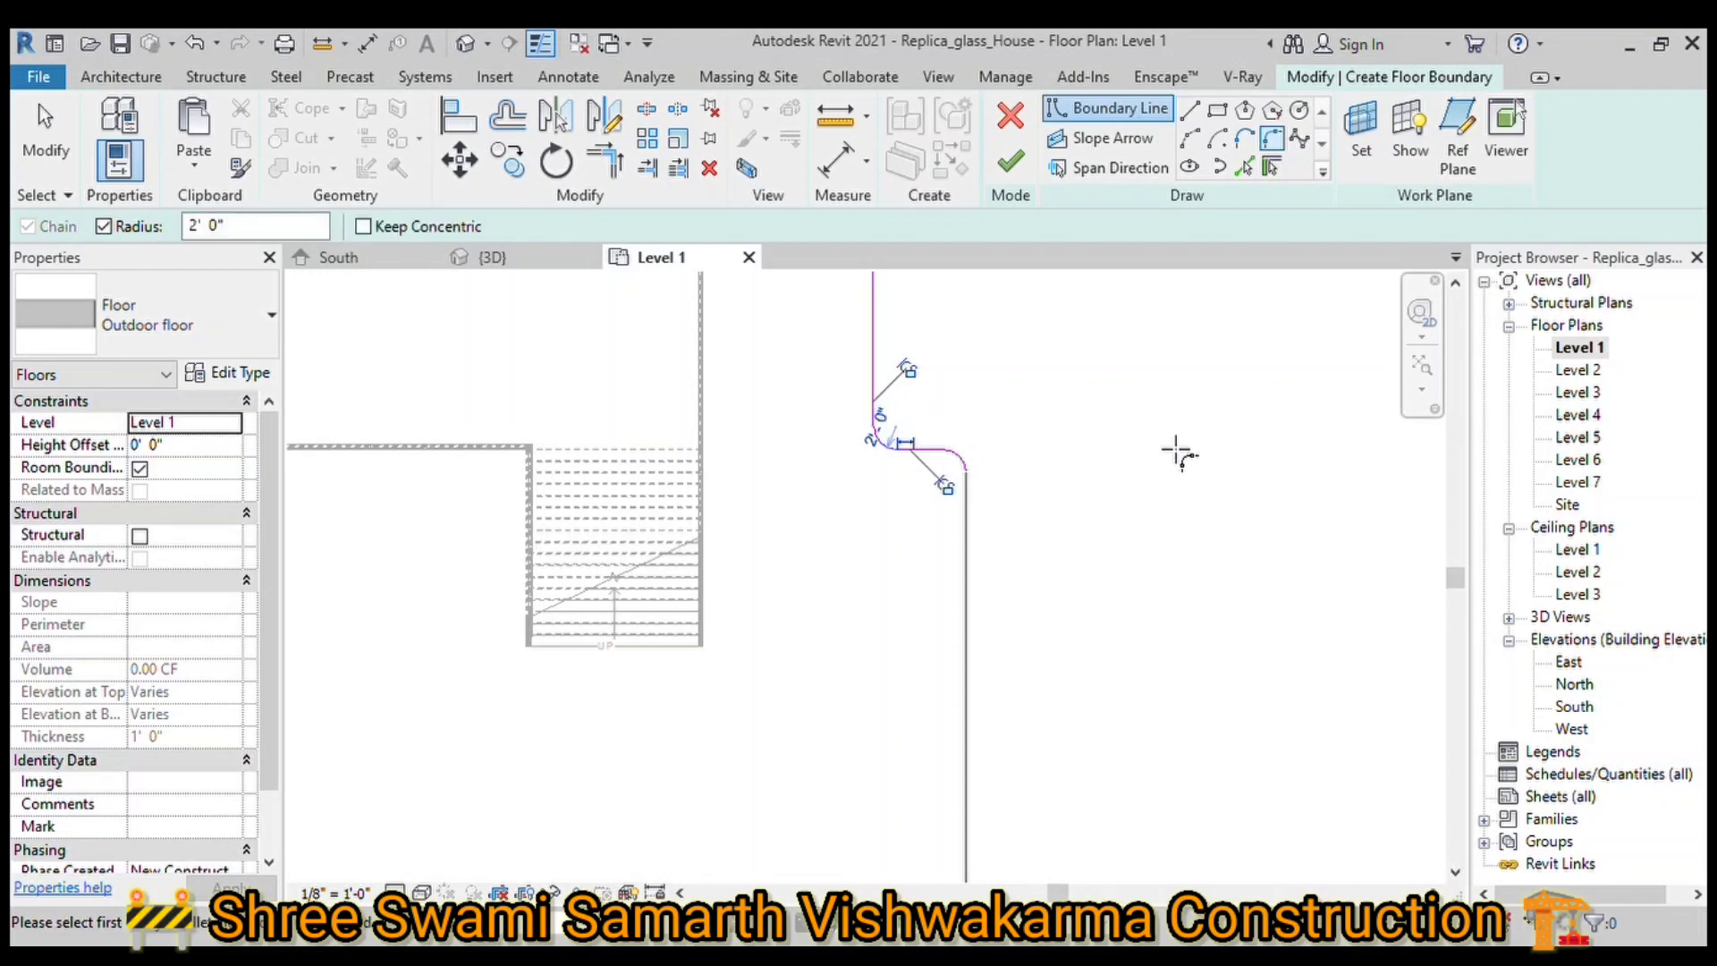
# Step: Round the bottom-right boundary corner with a 6' fillet
pyautogui.scroll(-2, 1002, 394)
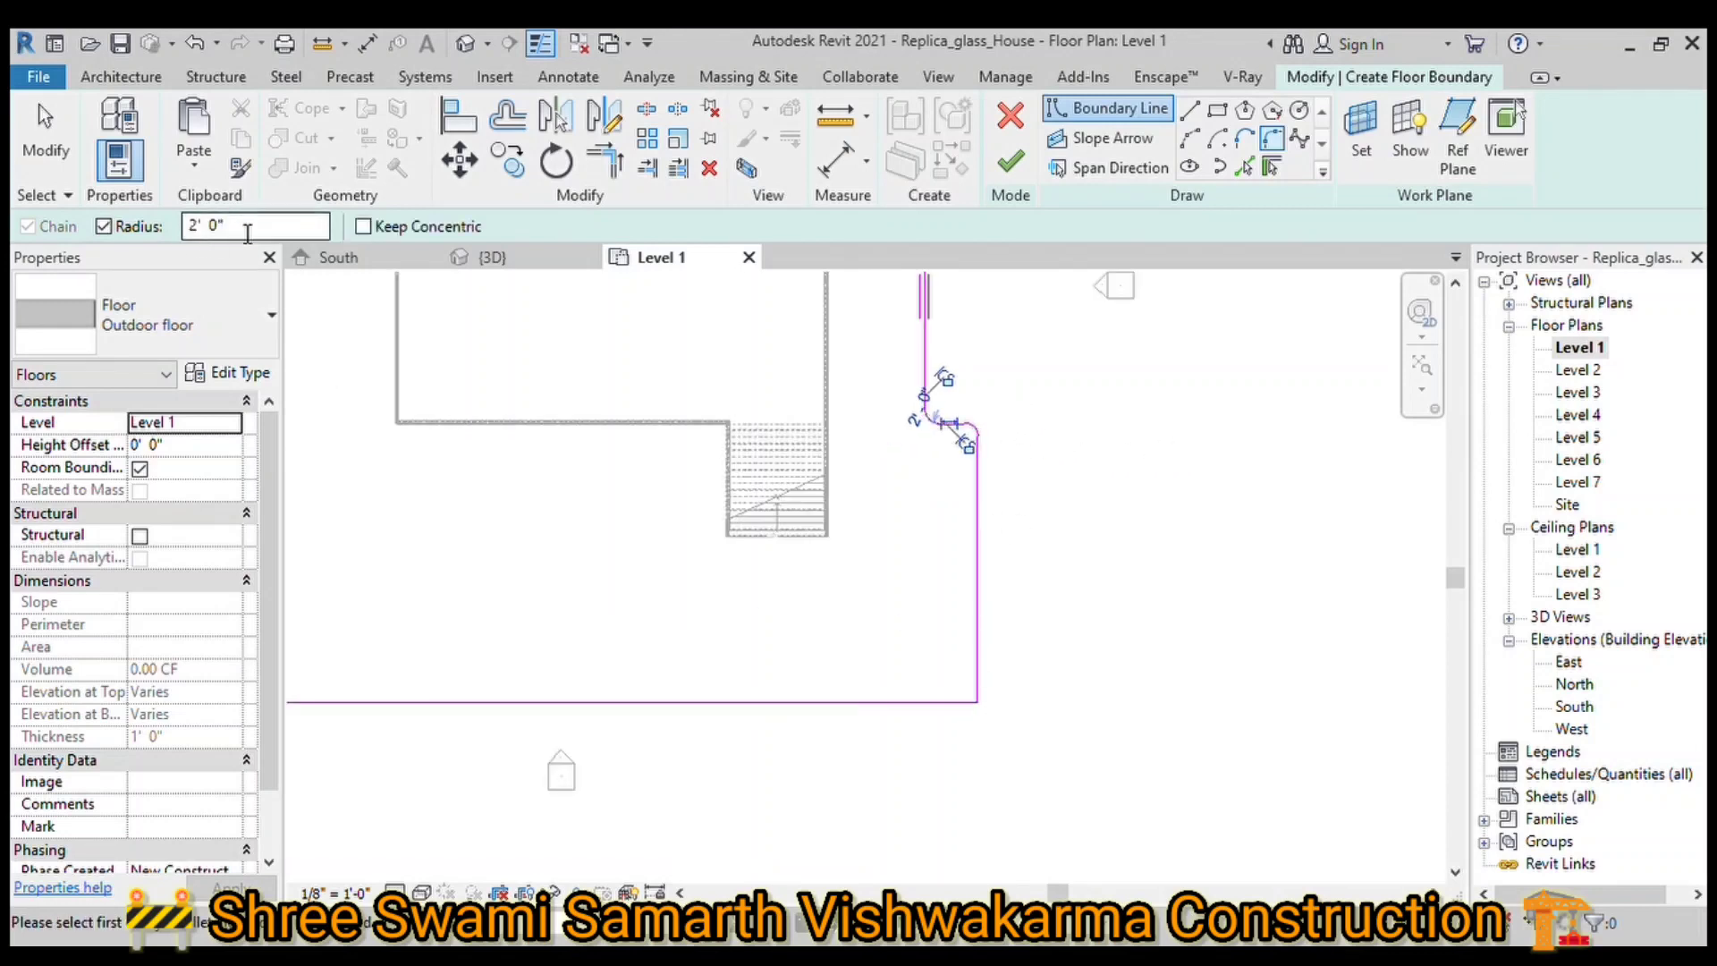
pyautogui.tripleClick(248, 225)
pyautogui.write('6')
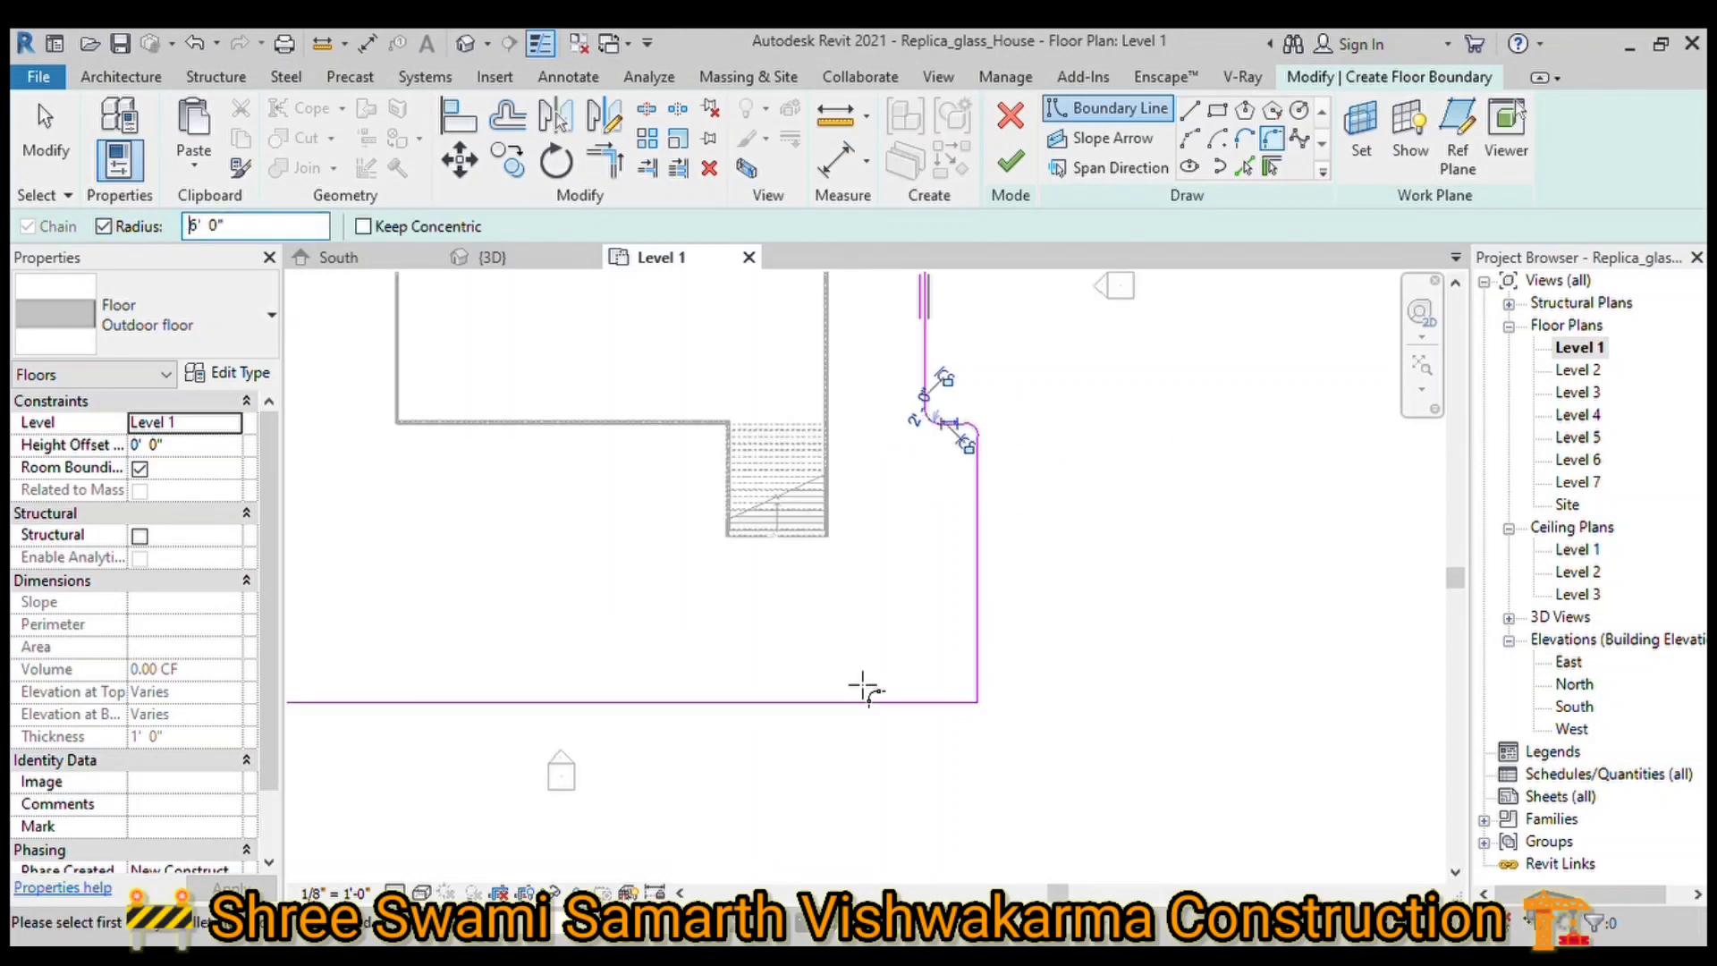
pyautogui.click(922, 704)
pyautogui.scroll(-2, 921, 787)
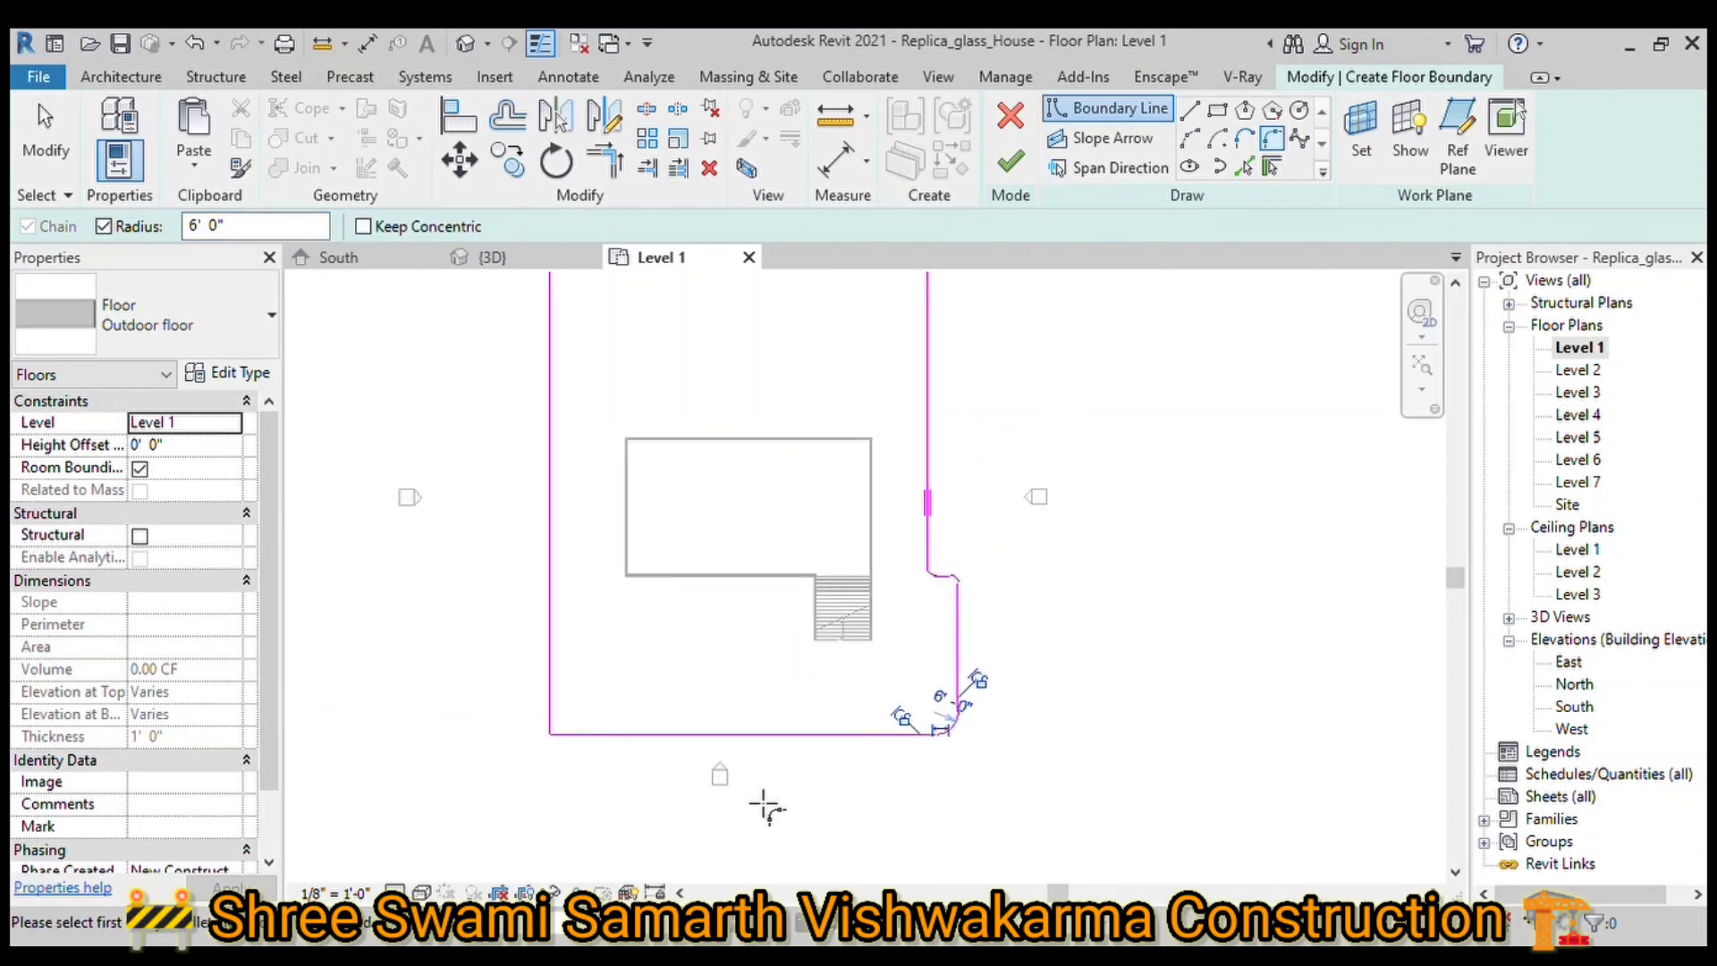
pyautogui.scroll(-1, 693, 820)
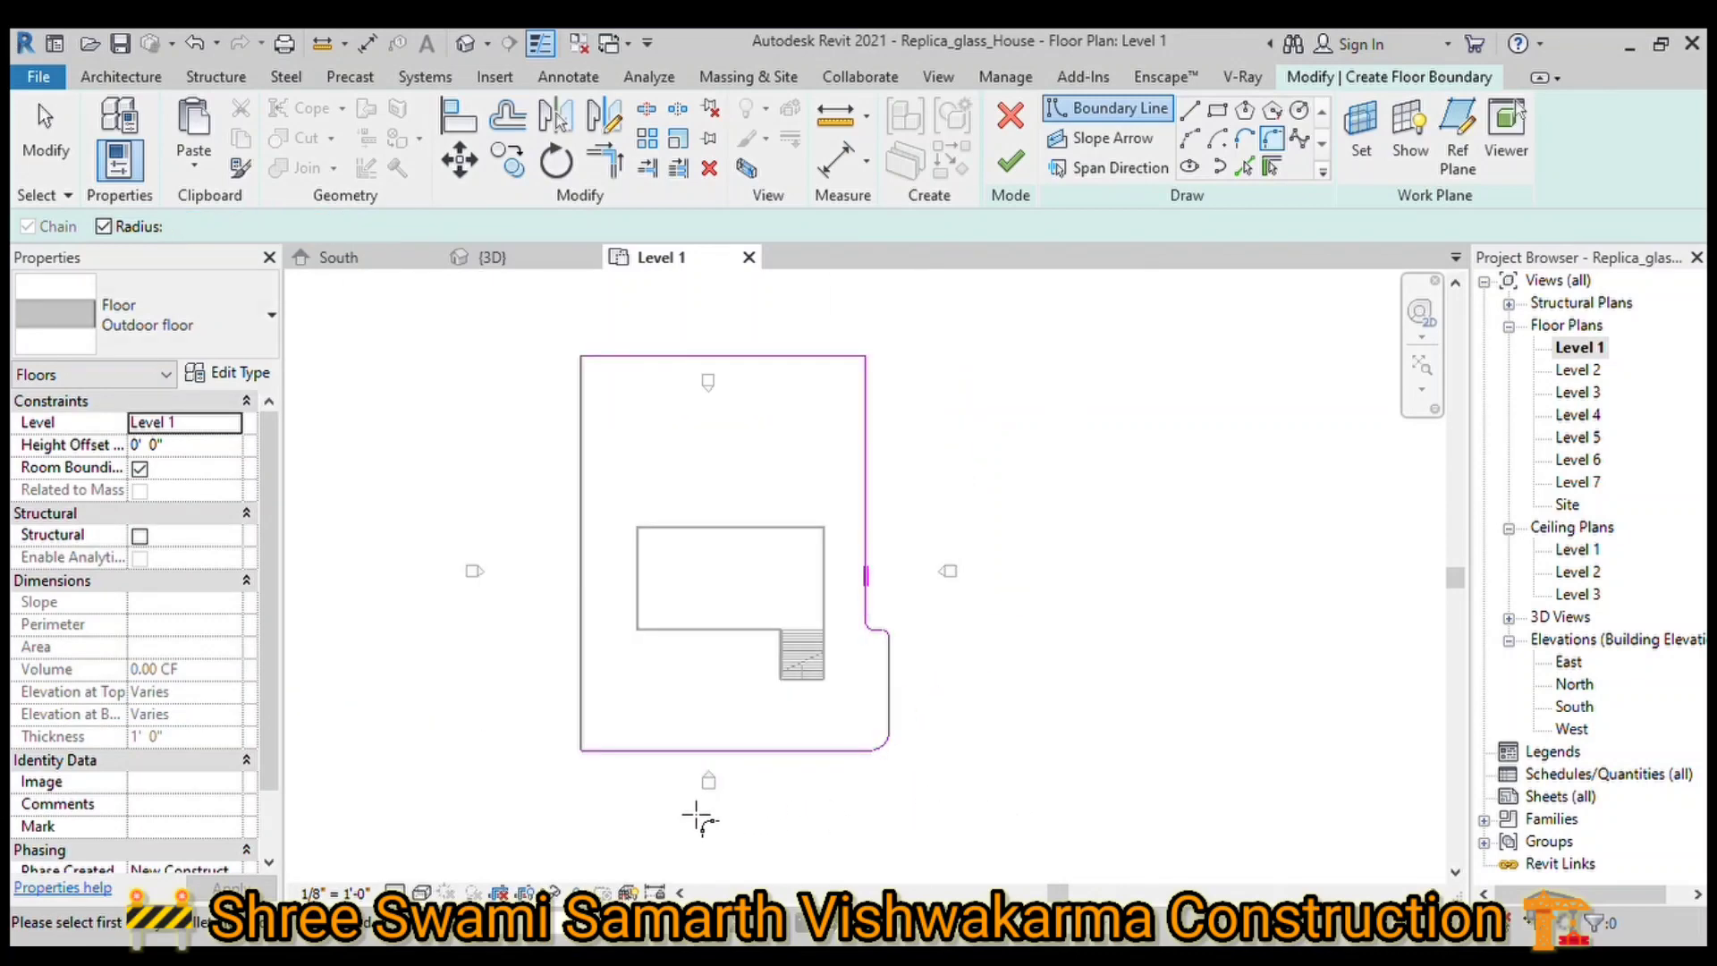
pyautogui.press('Escape')
pyautogui.press('Escape')
# Step: Drag the floor boundary's left edge farther left and its top edge far above the house
pyautogui.click(583, 599)
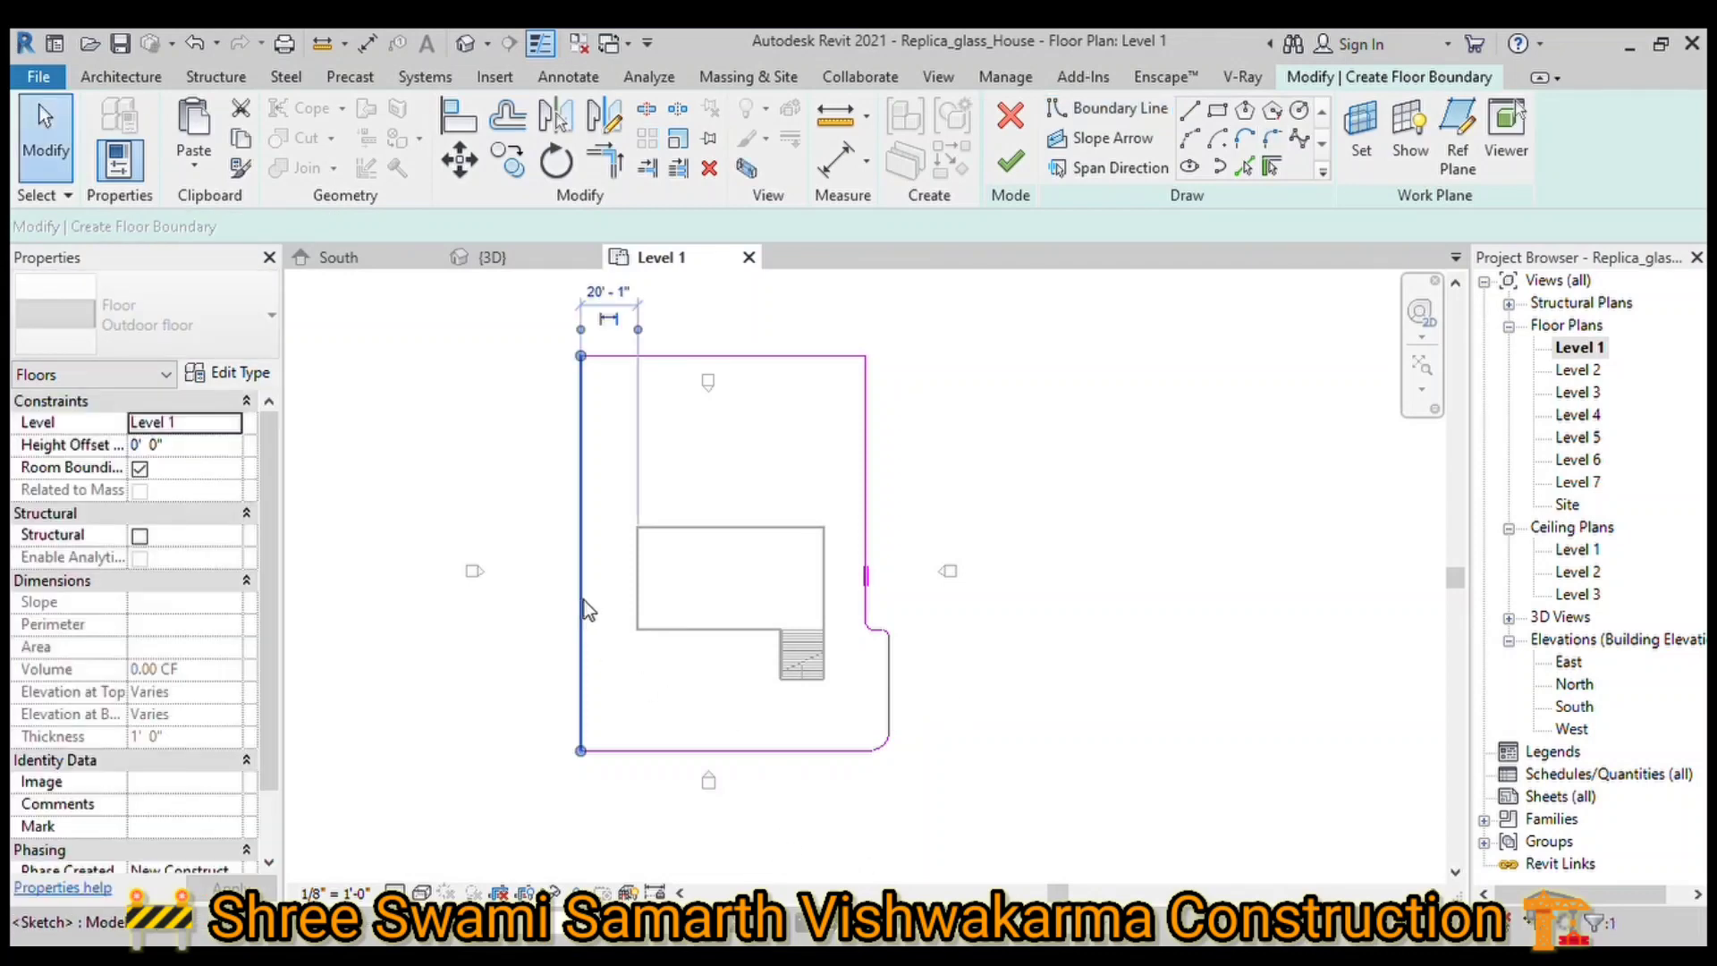
pyautogui.moveTo(583, 599); pyautogui.dragTo(388, 602)
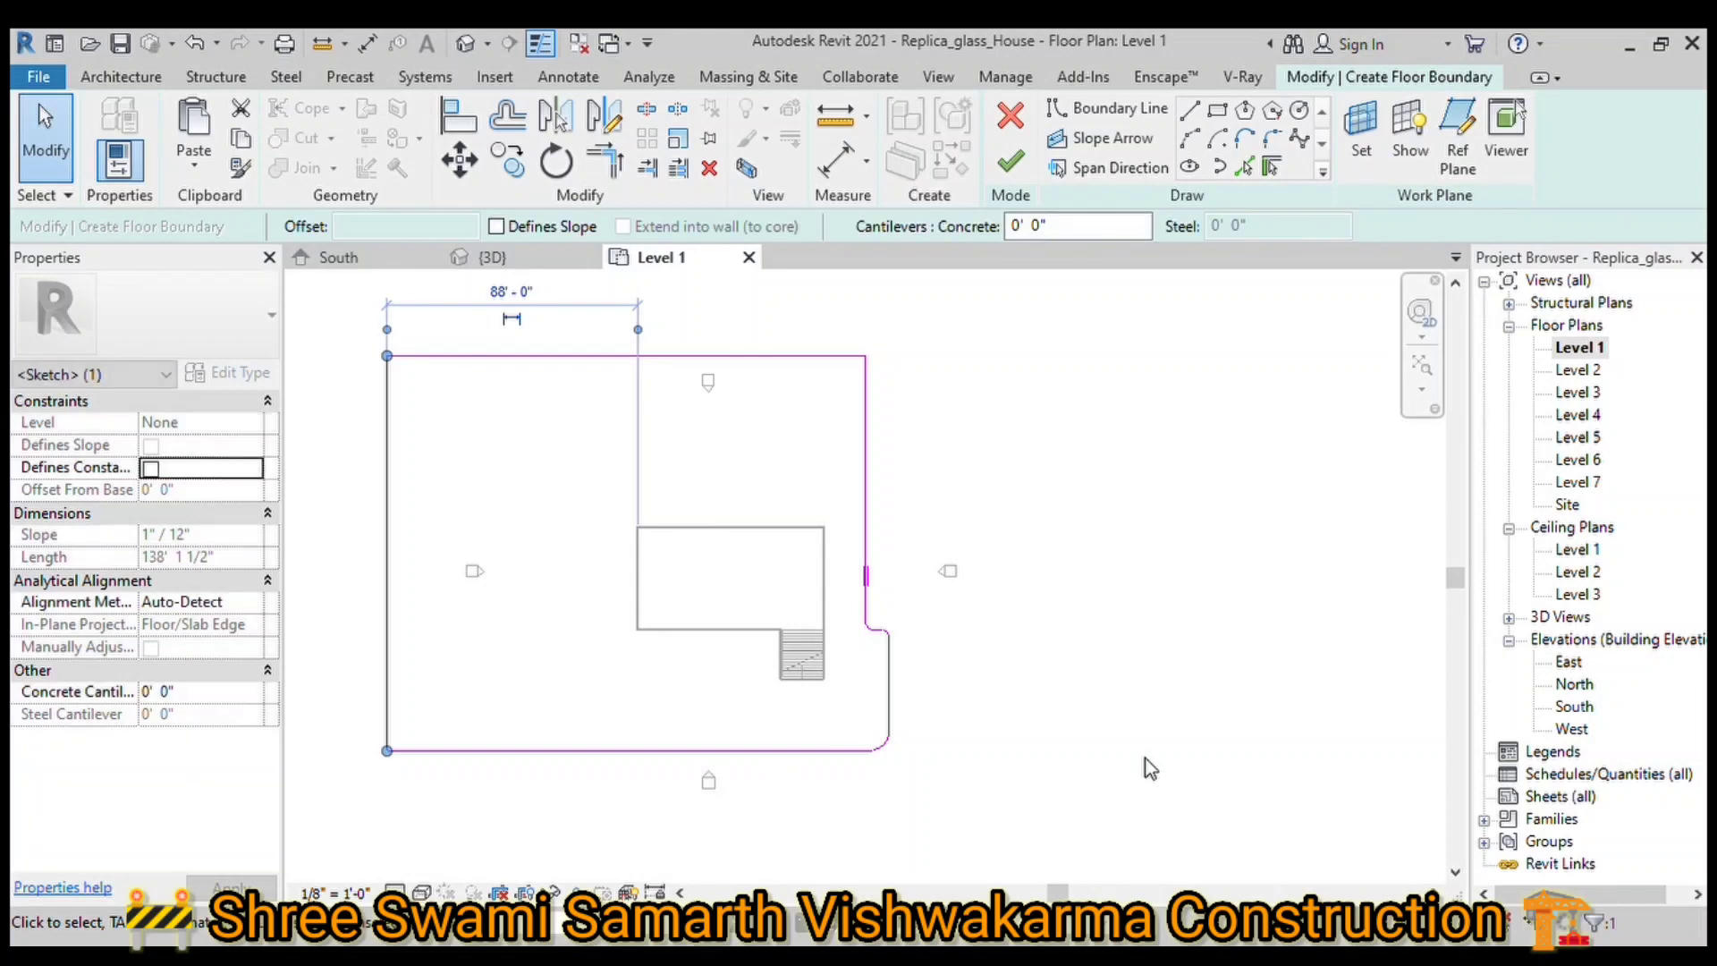
pyautogui.scroll(-2, 1154, 770)
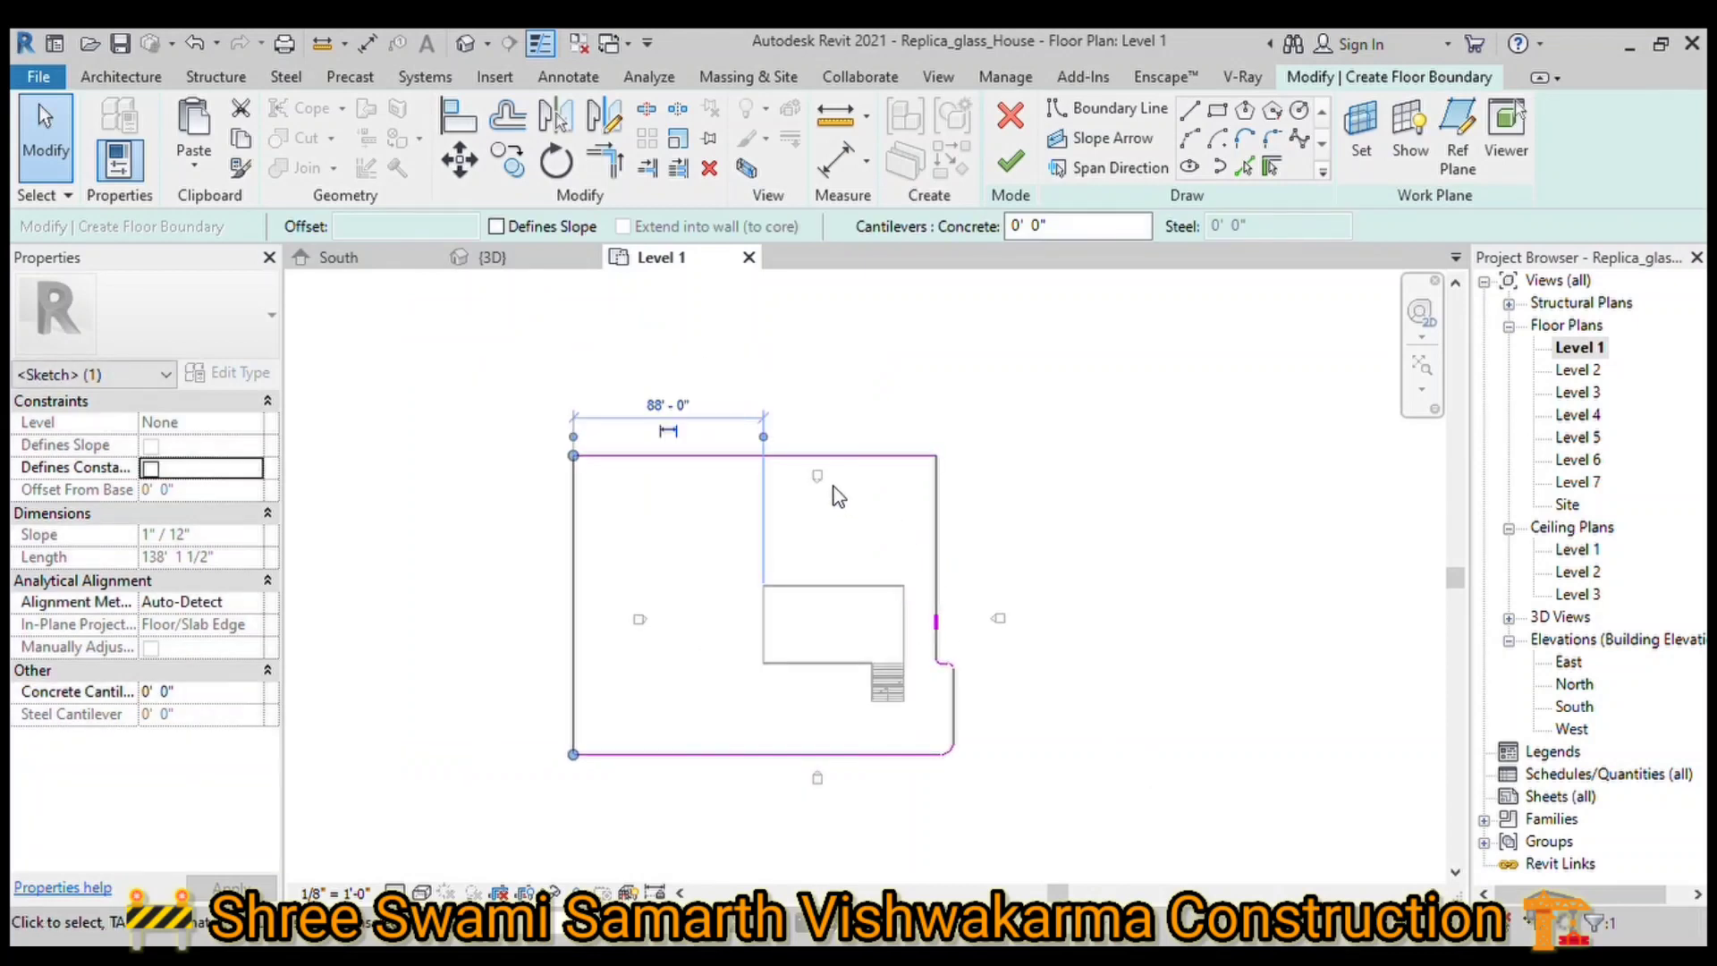
pyautogui.click(750, 458)
pyautogui.moveTo(749, 458); pyautogui.dragTo(766, 352)
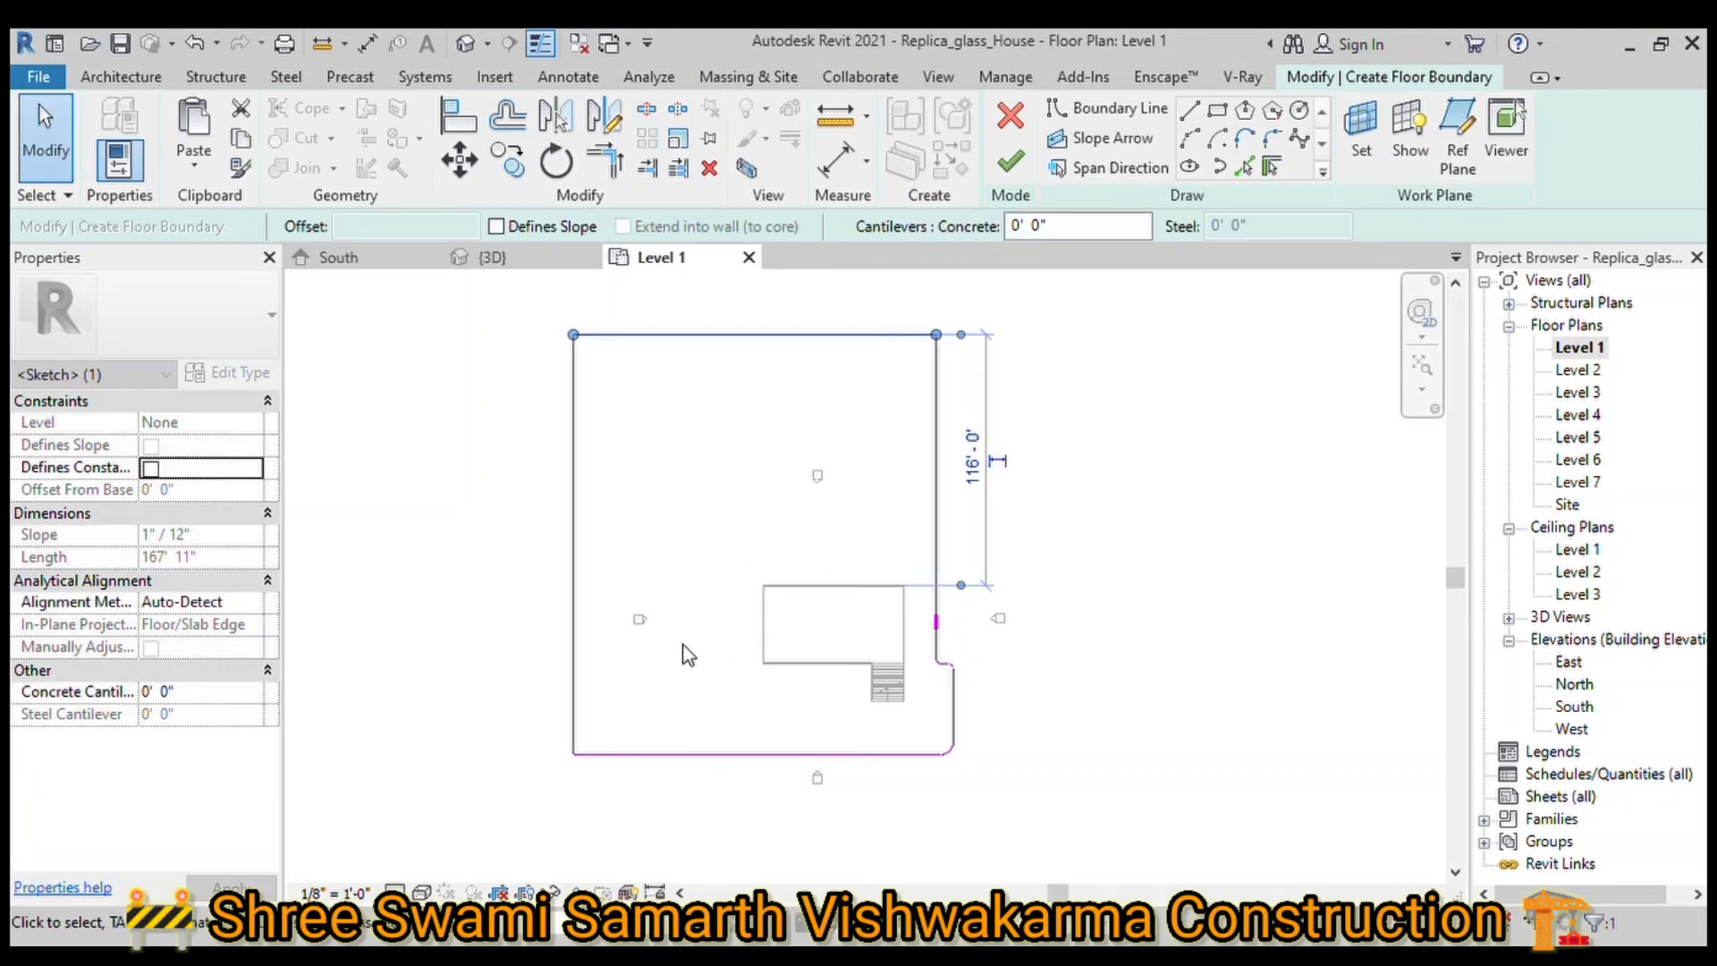
pyautogui.scroll(-1, 631, 652)
pyautogui.scroll(2, 792, 812)
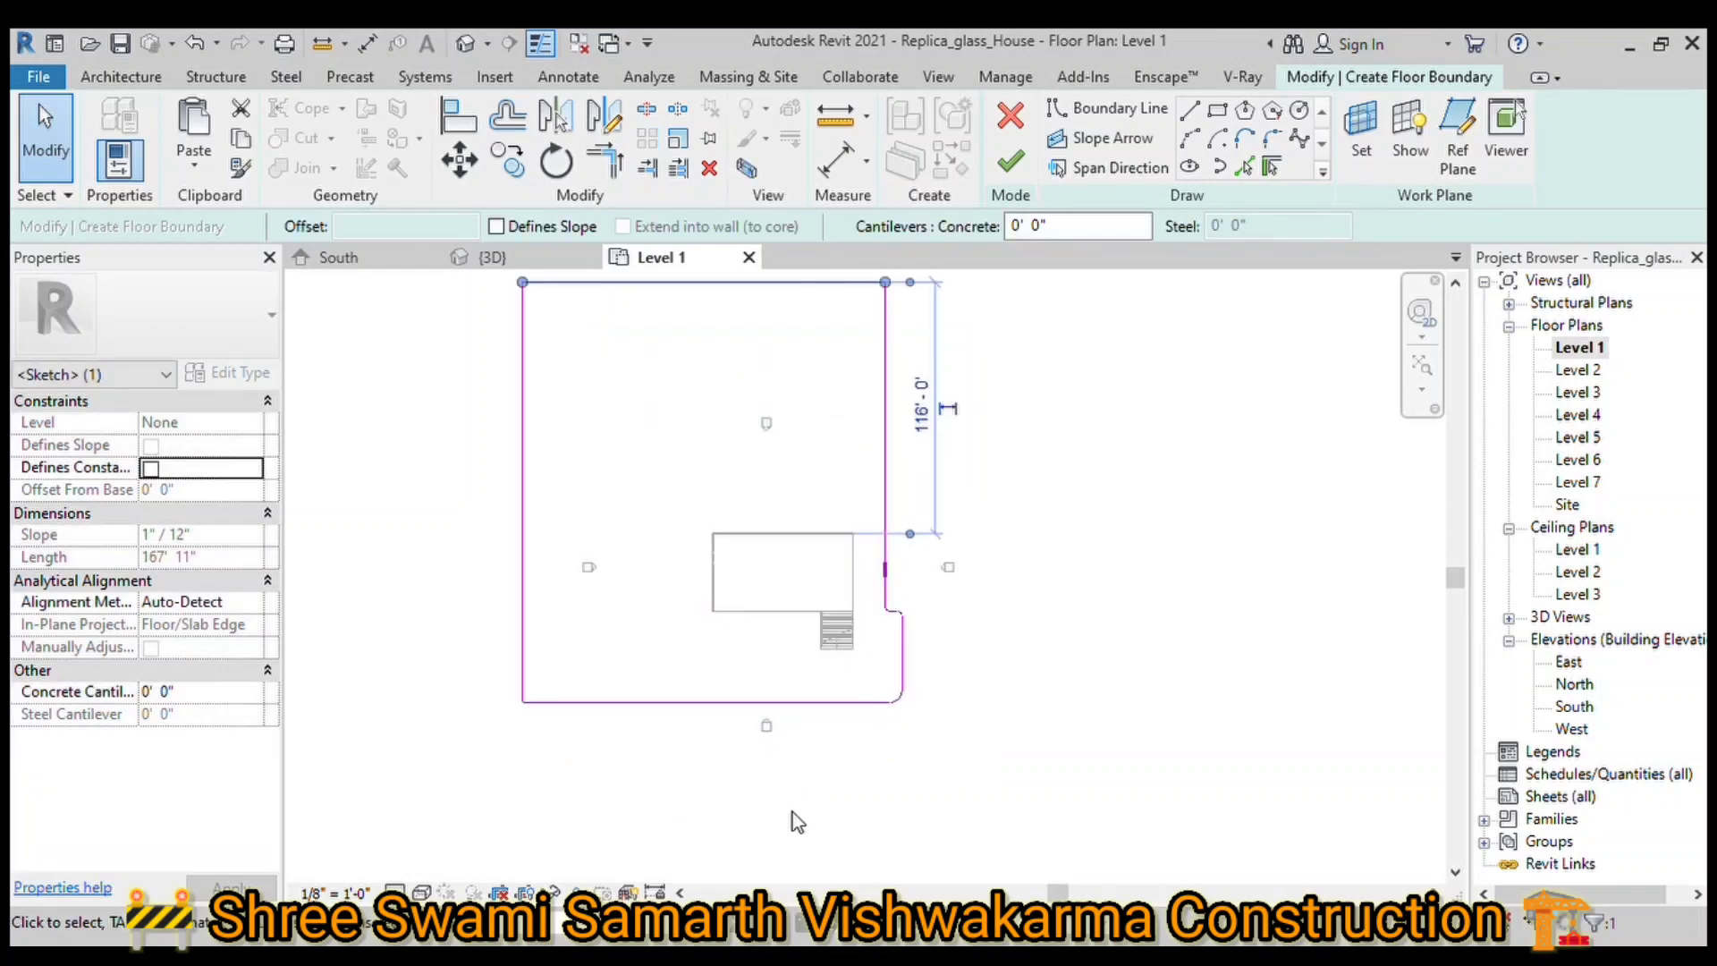
pyautogui.scroll(-1, 792, 818)
pyautogui.scroll(1, 679, 555)
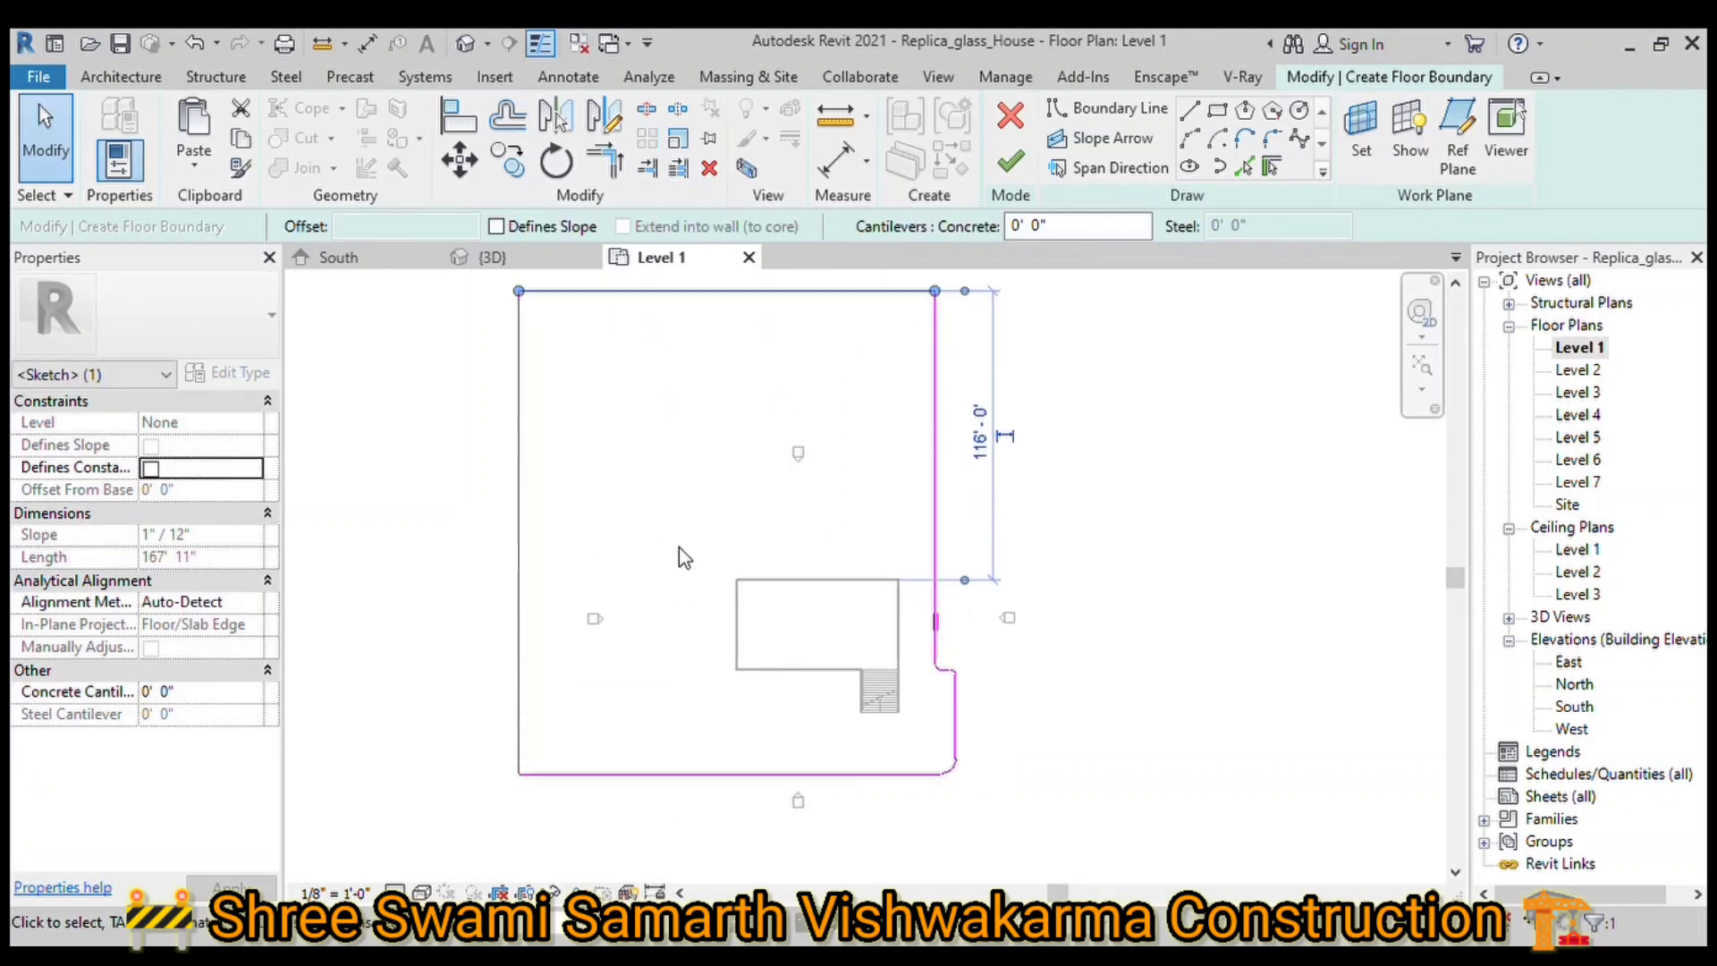
pyautogui.click(1166, 730)
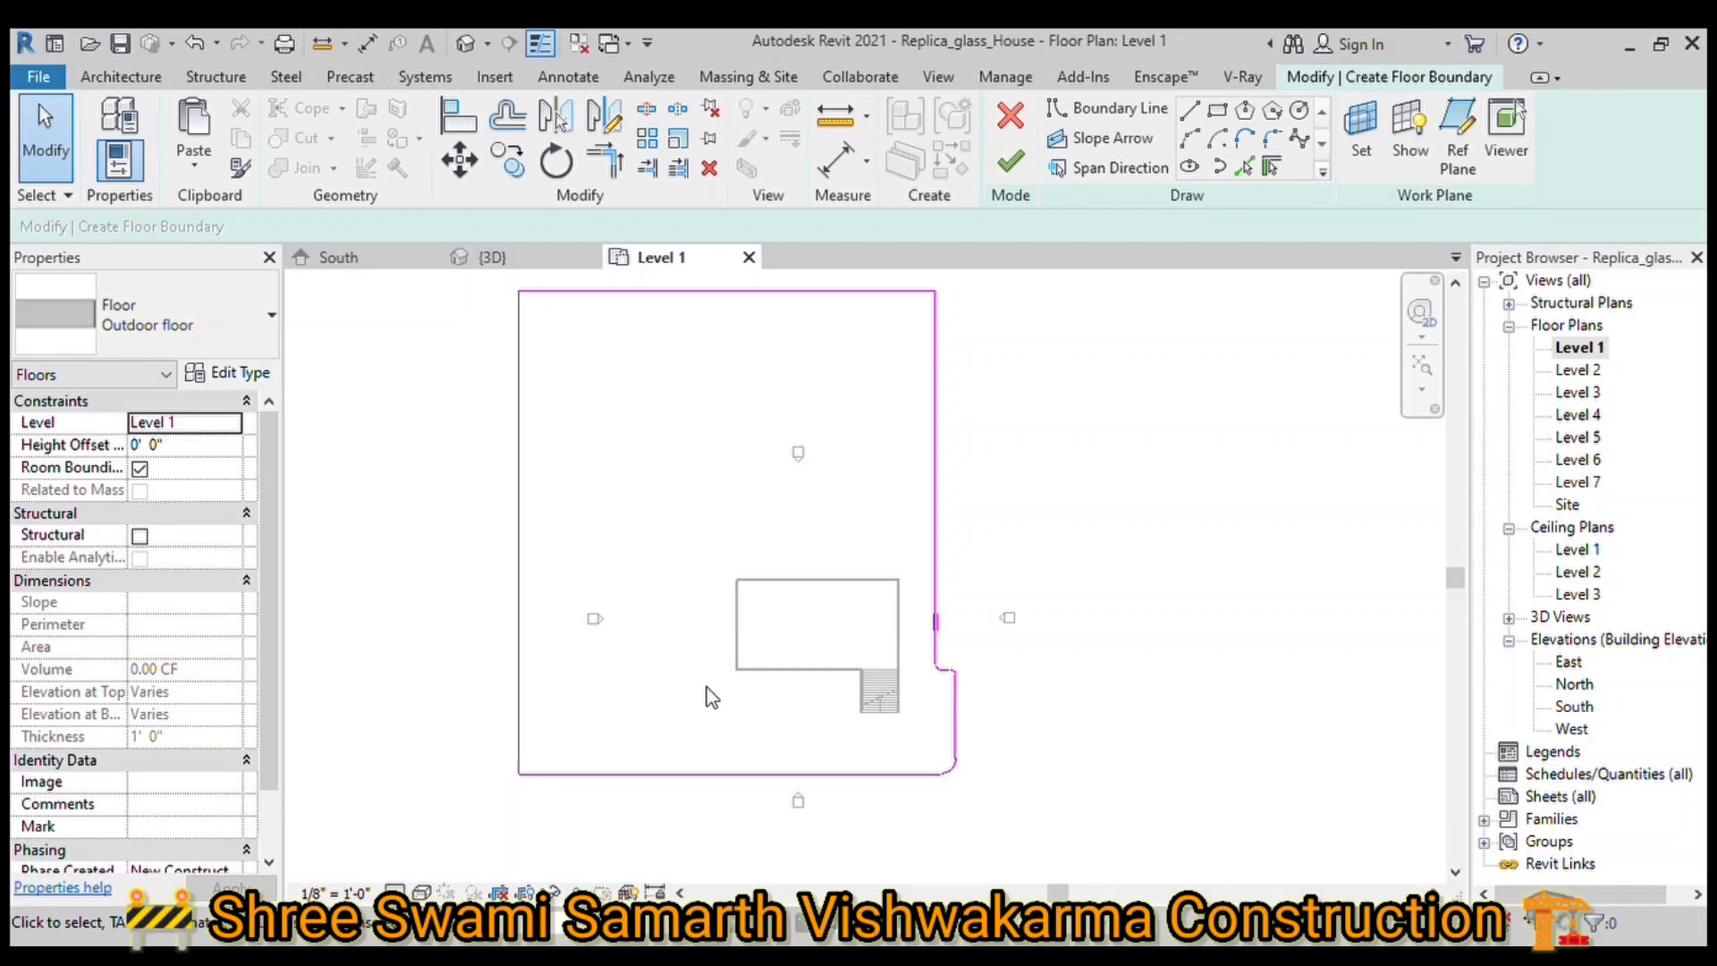
# Step: Finish the Outdoor floor sketch and give the slab a -1' 0" height offset in 3D
pyautogui.click(1011, 161)
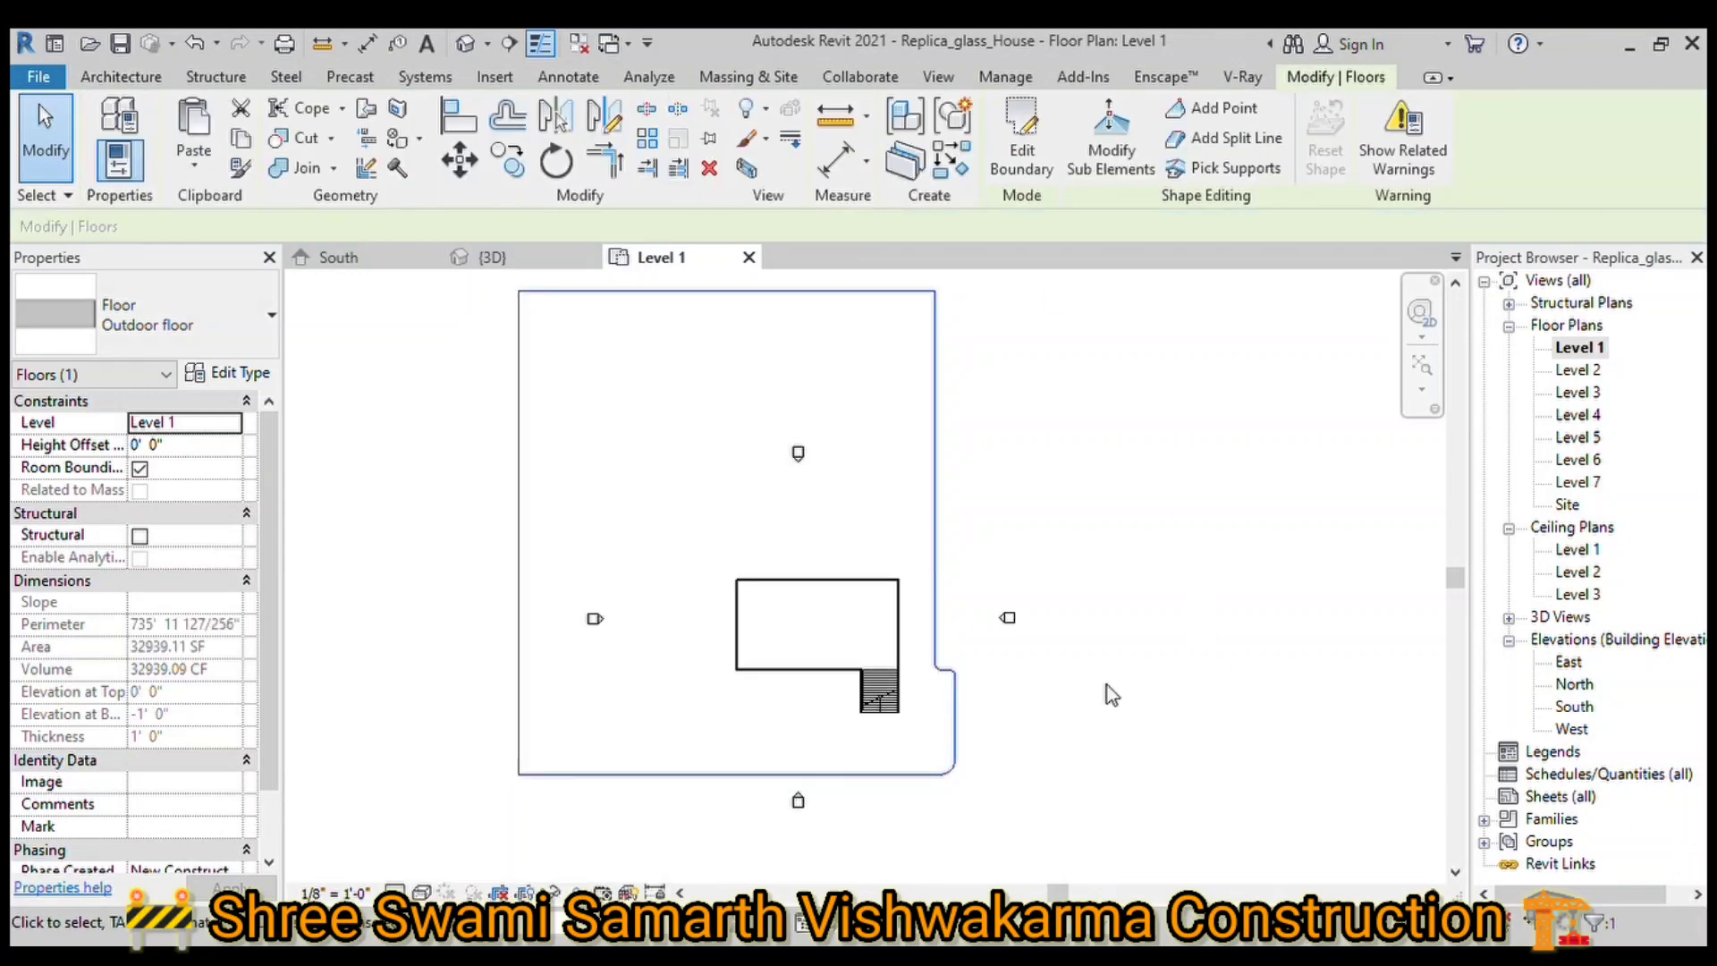
pyautogui.hotkey('ctrl', 'Tab')
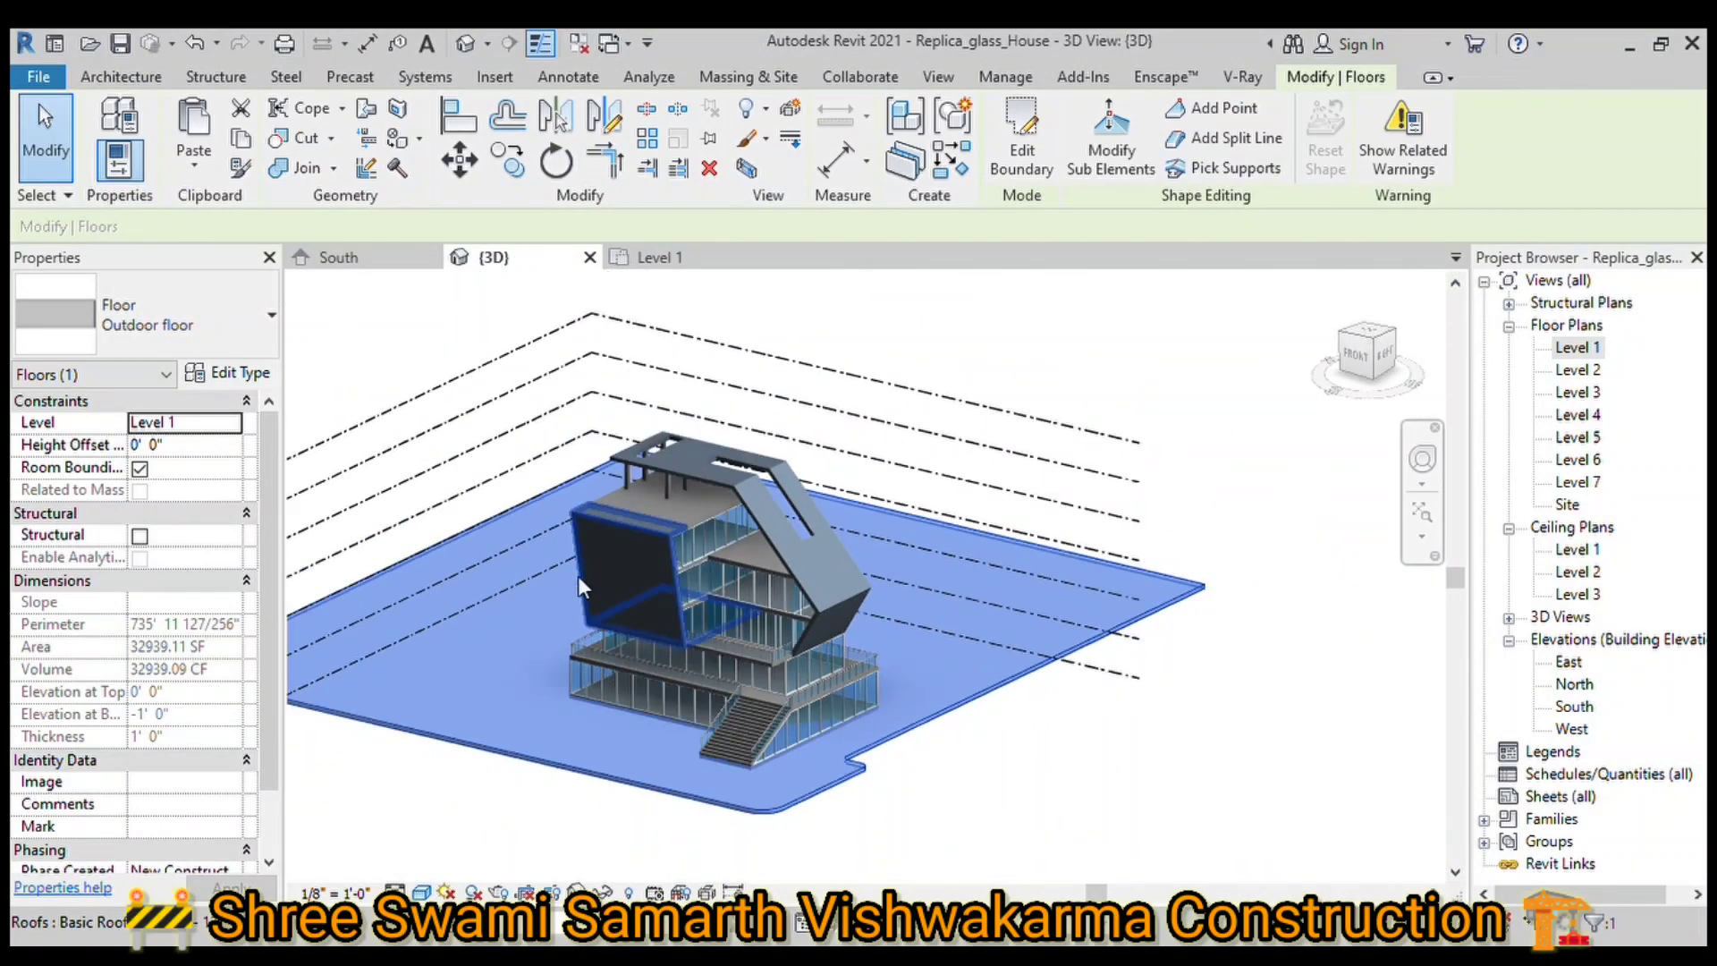
pyautogui.scroll(4, 750, 805)
pyautogui.scroll(3, 749, 805)
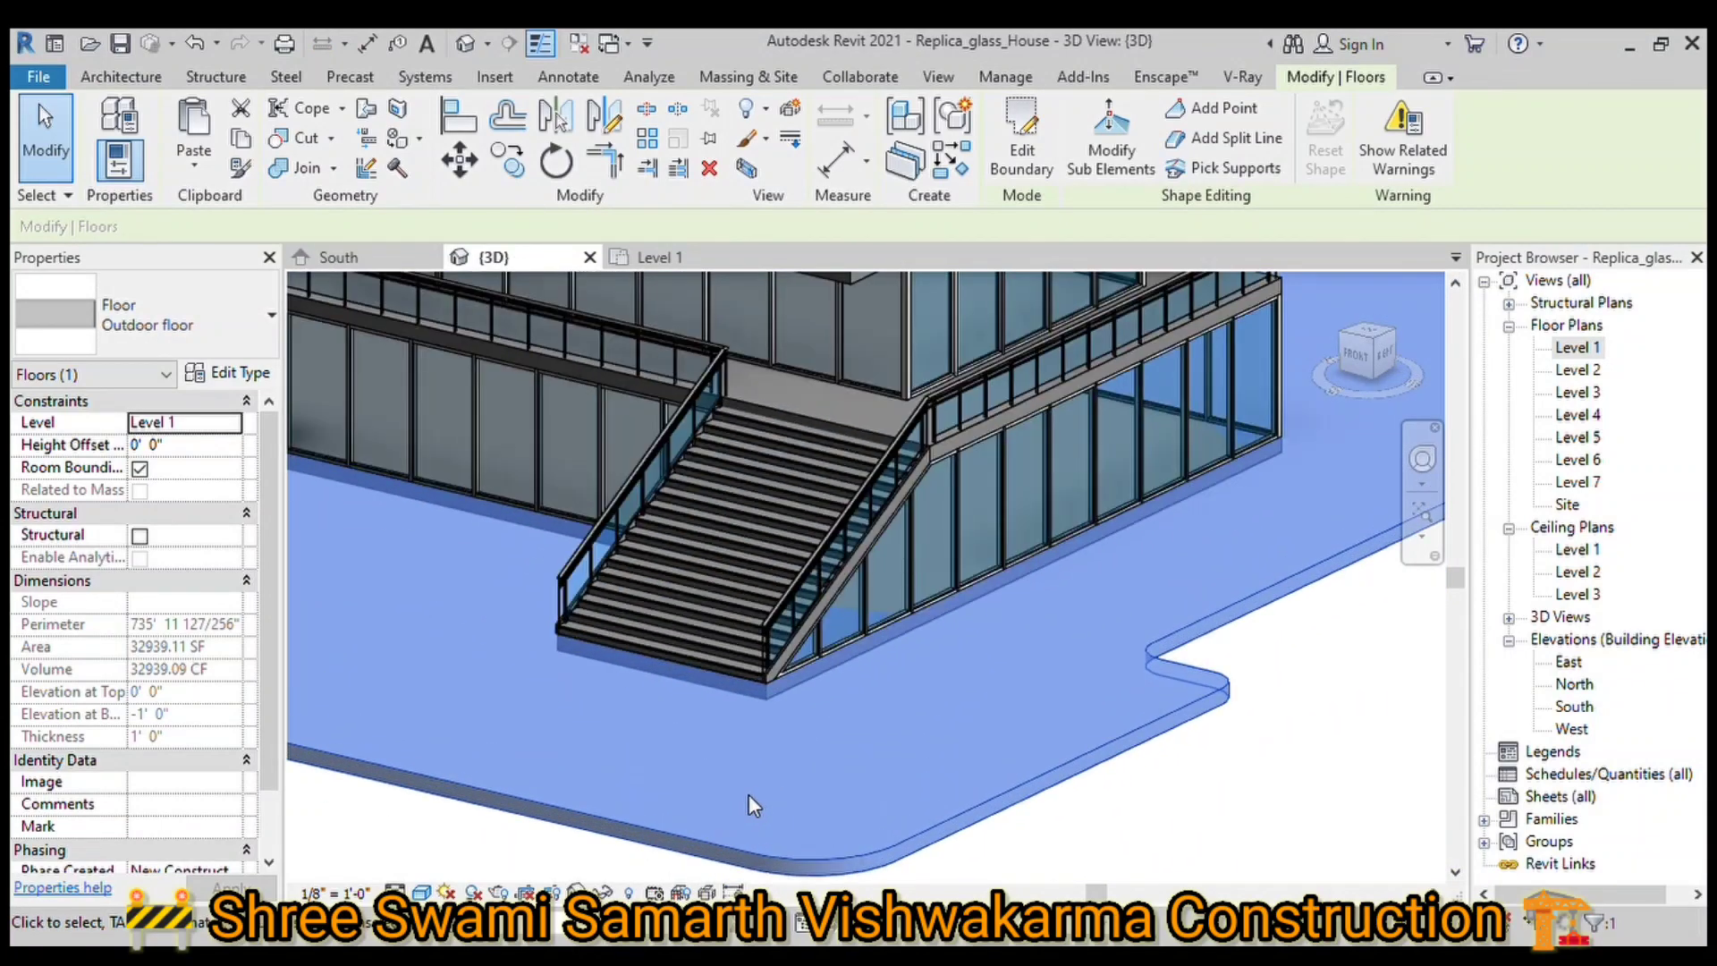
pyautogui.click(211, 446)
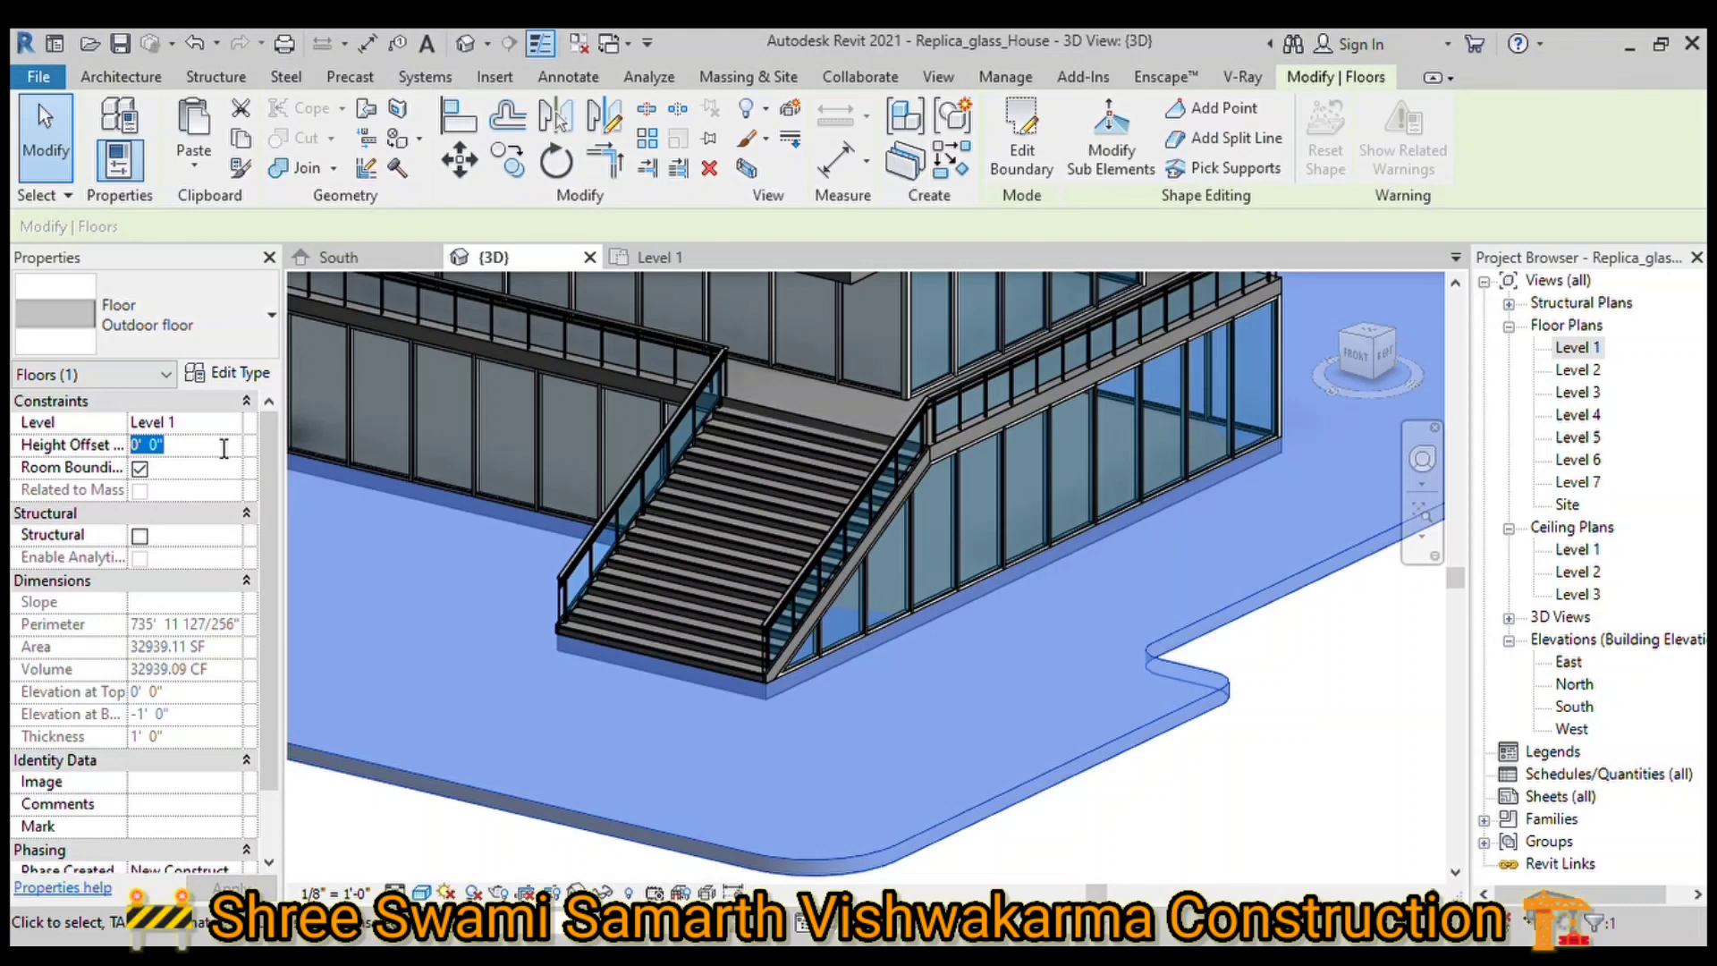
pyautogui.write('-1')
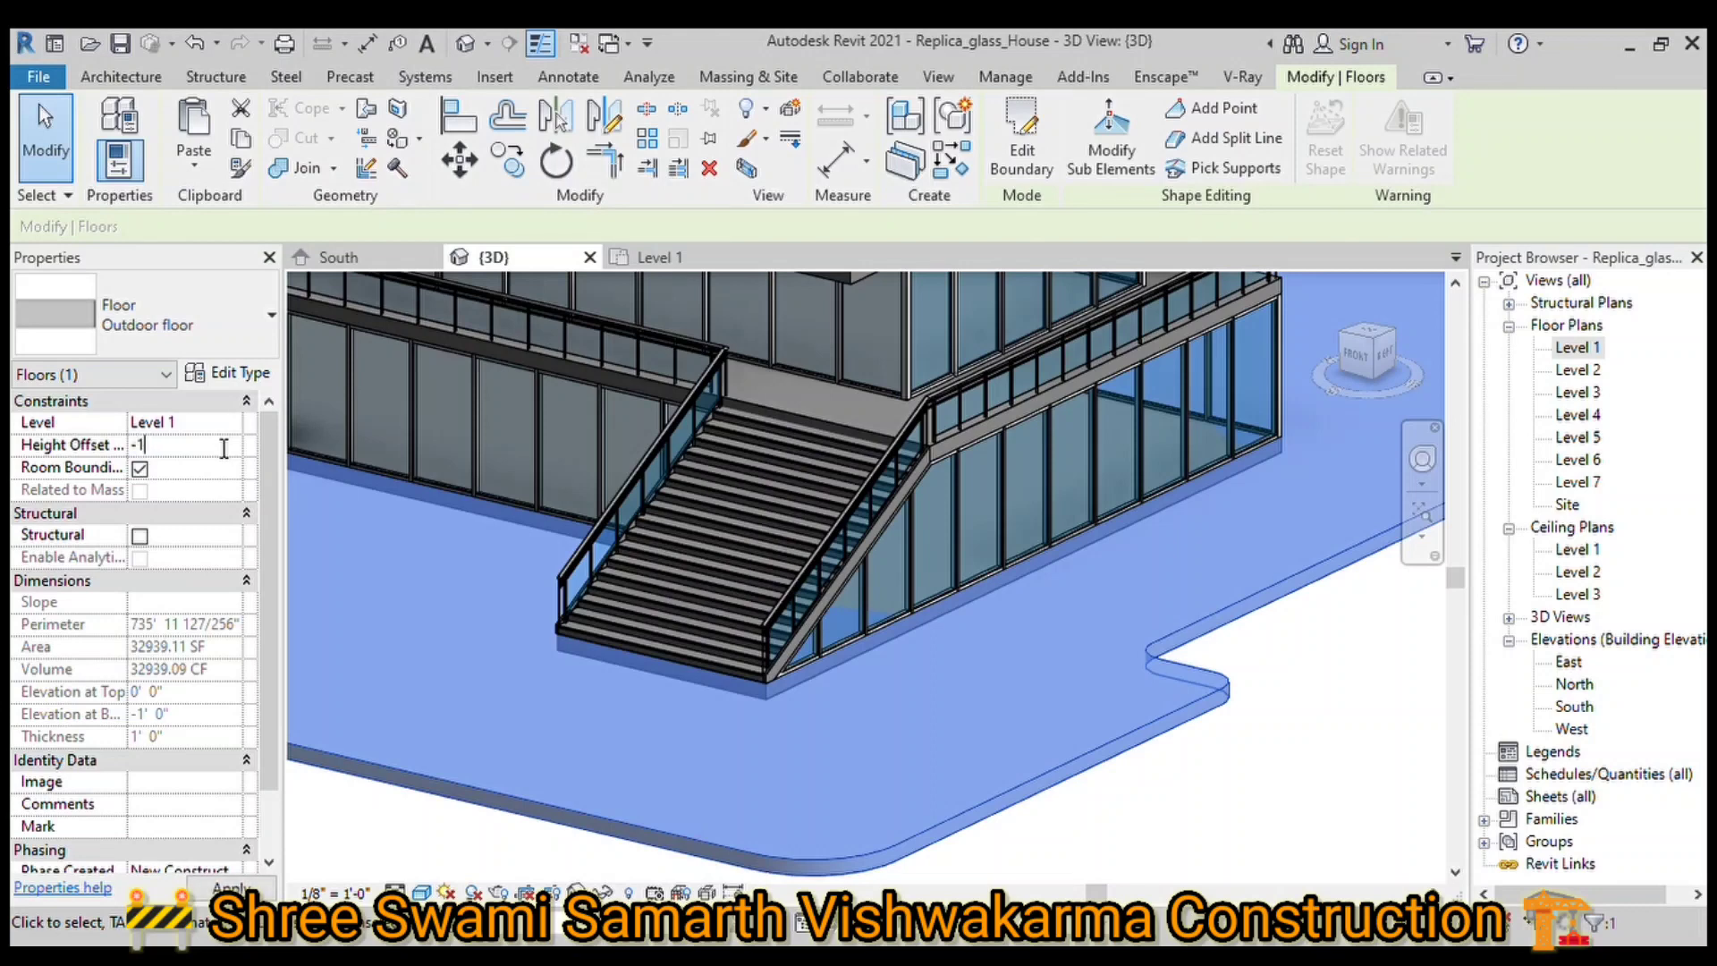
pyautogui.press('Return')
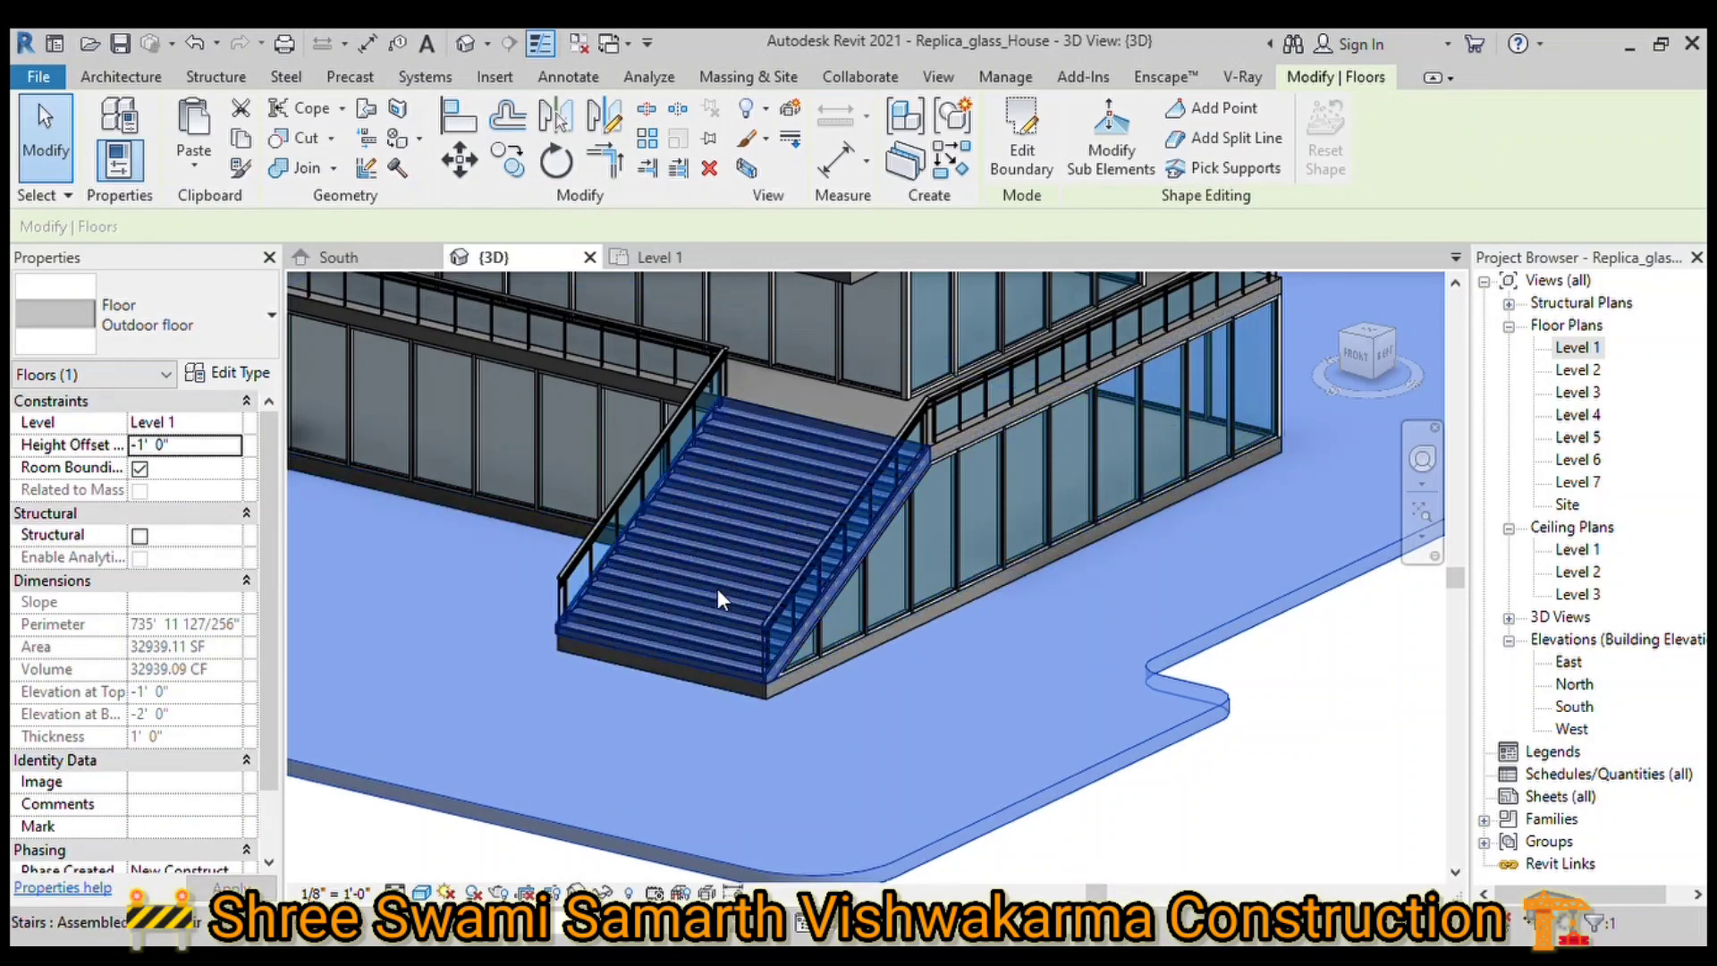
# Step: Deselect the Outdoor floor and return to the Level 1 floor plan
pyautogui.scroll(-2, 717, 589)
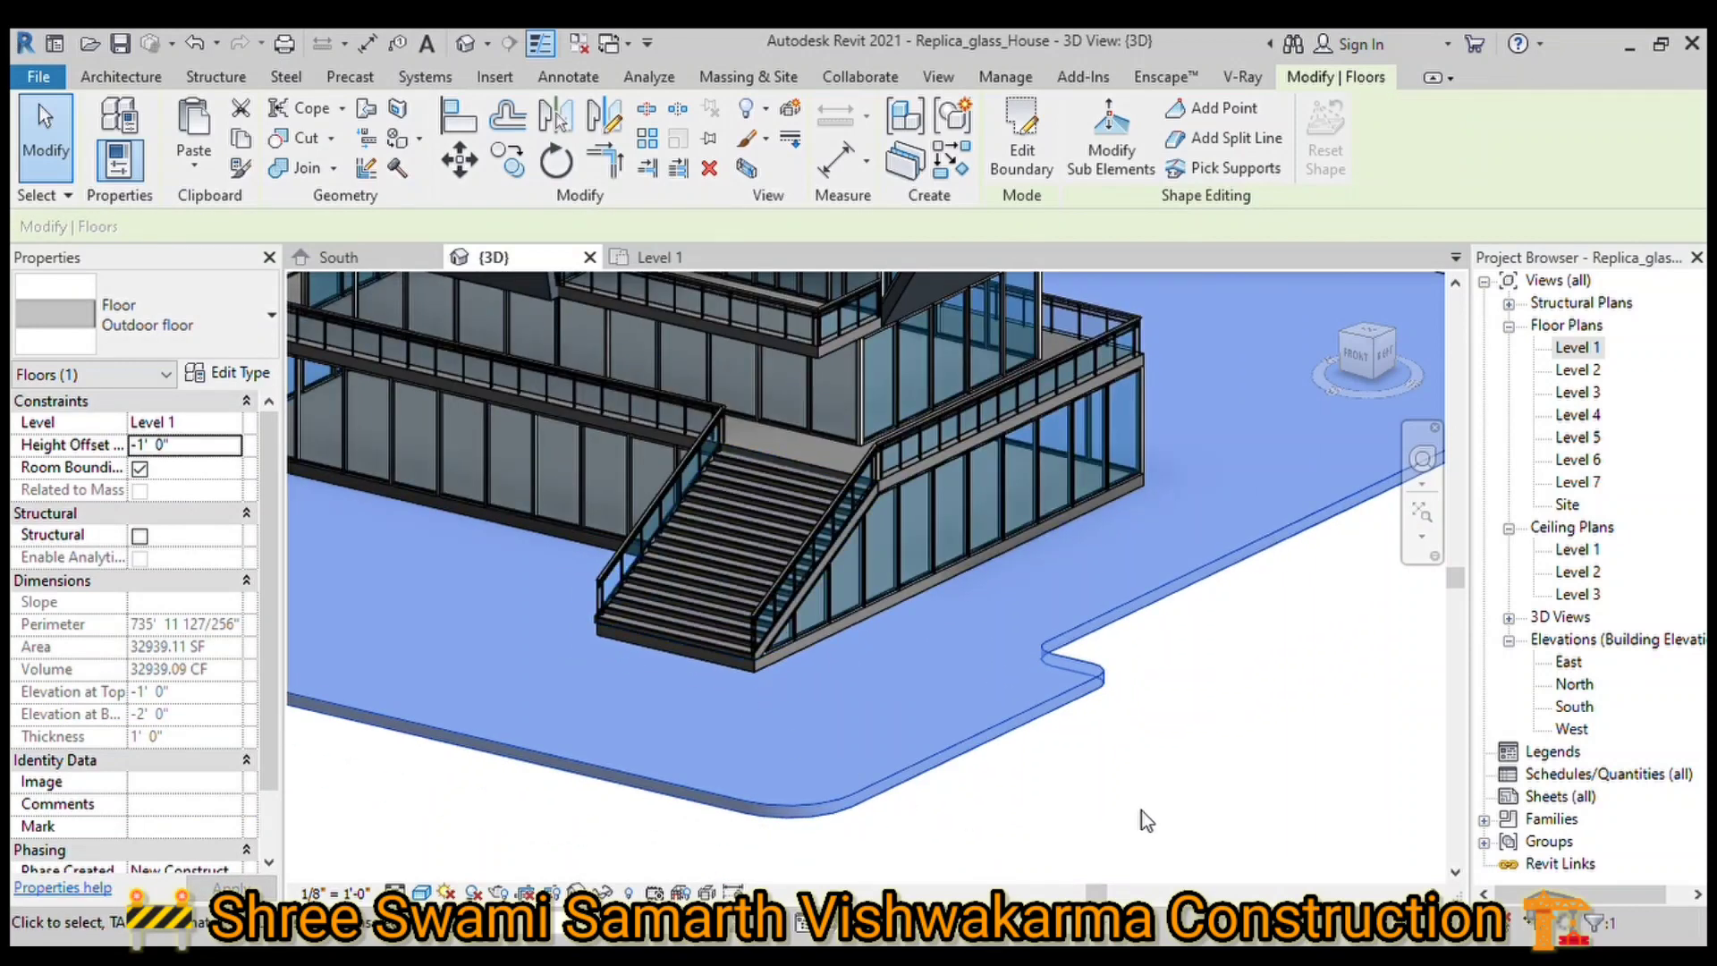
pyautogui.scroll(-2, 1045, 800)
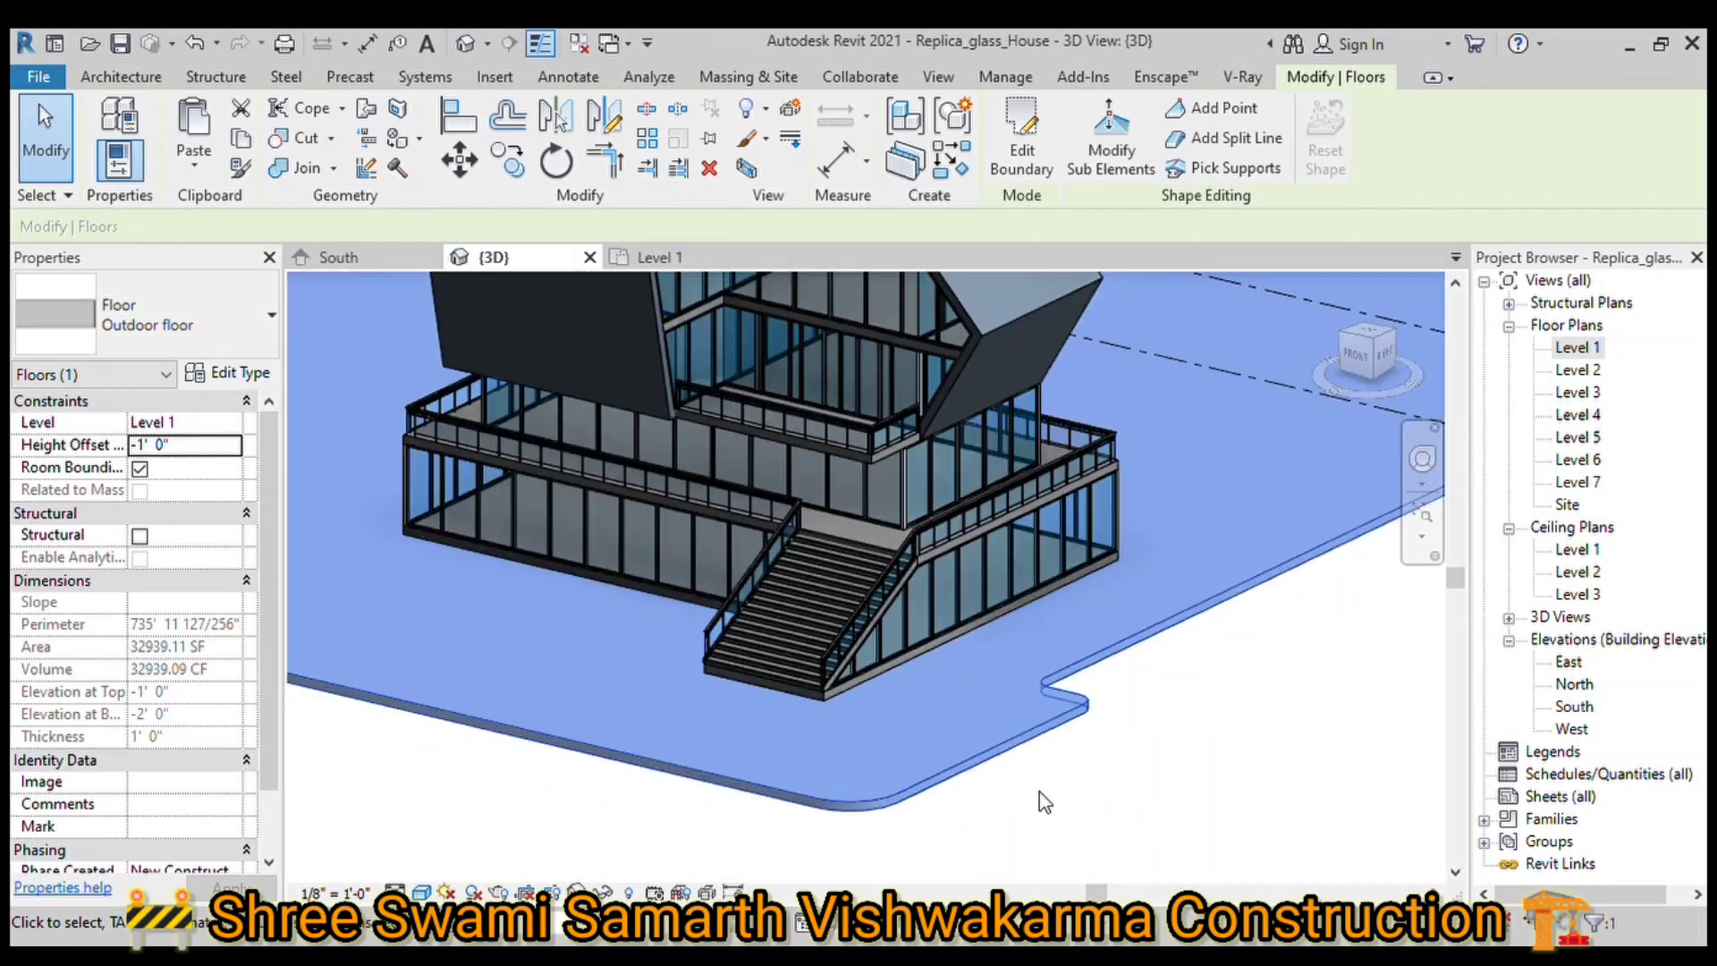
pyautogui.scroll(-1, 1002, 804)
pyautogui.scroll(-2, 983, 801)
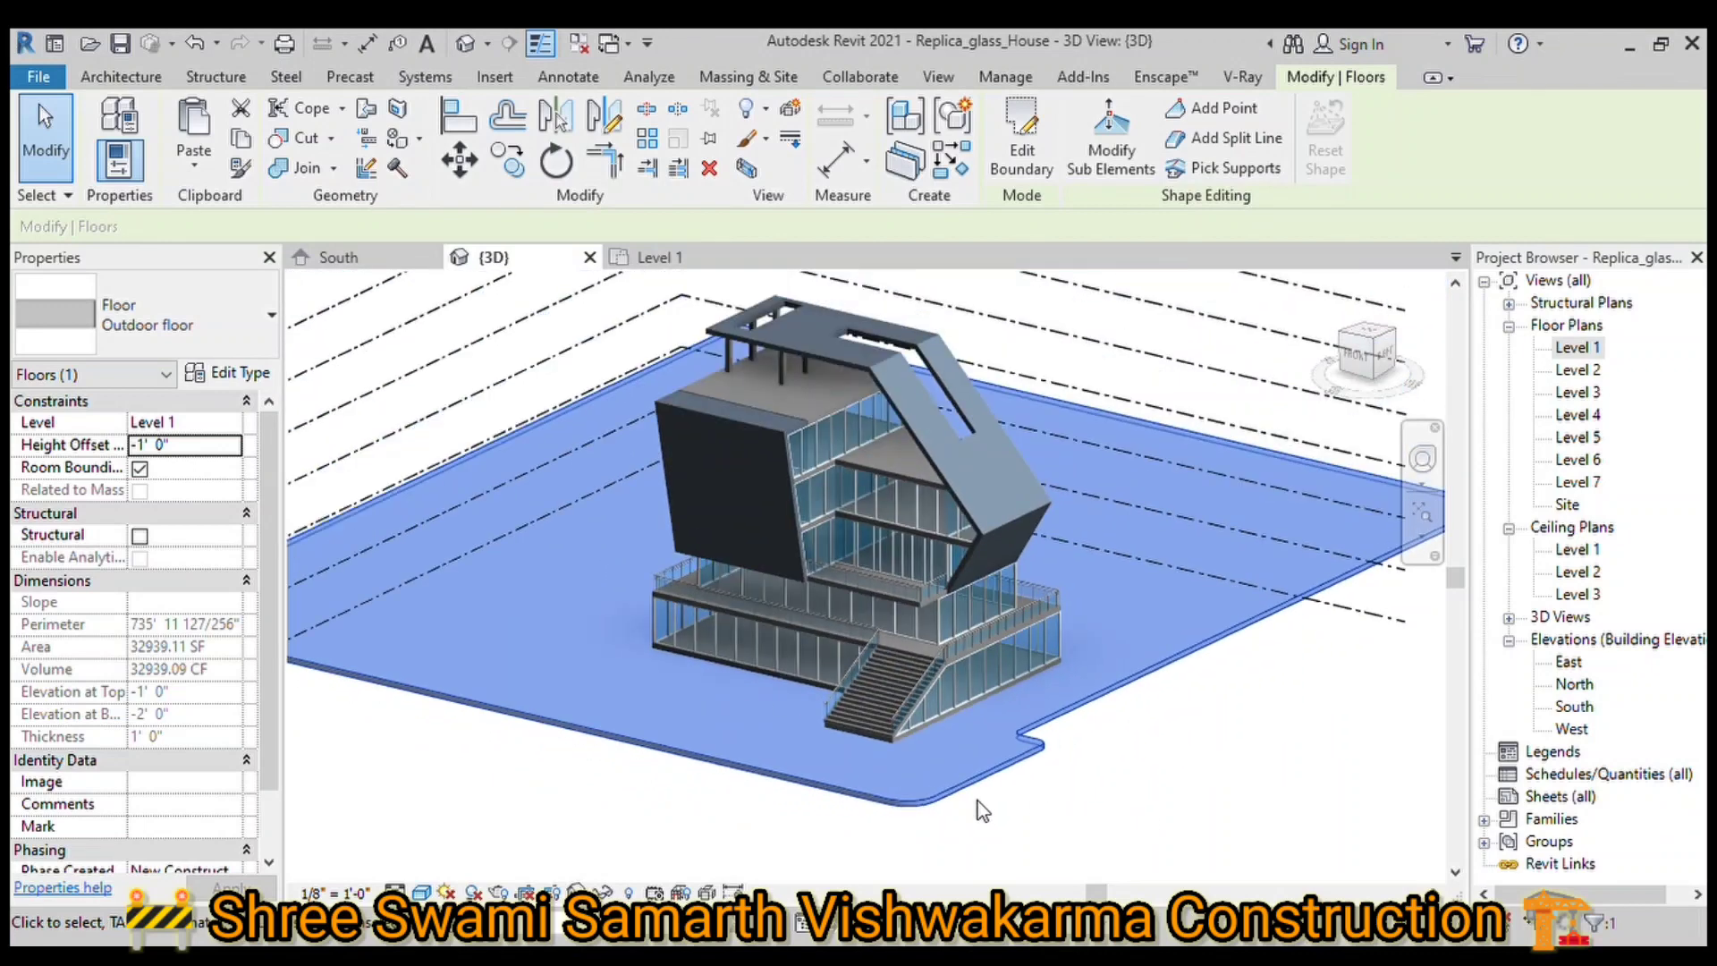
pyautogui.scroll(-1, 662, 799)
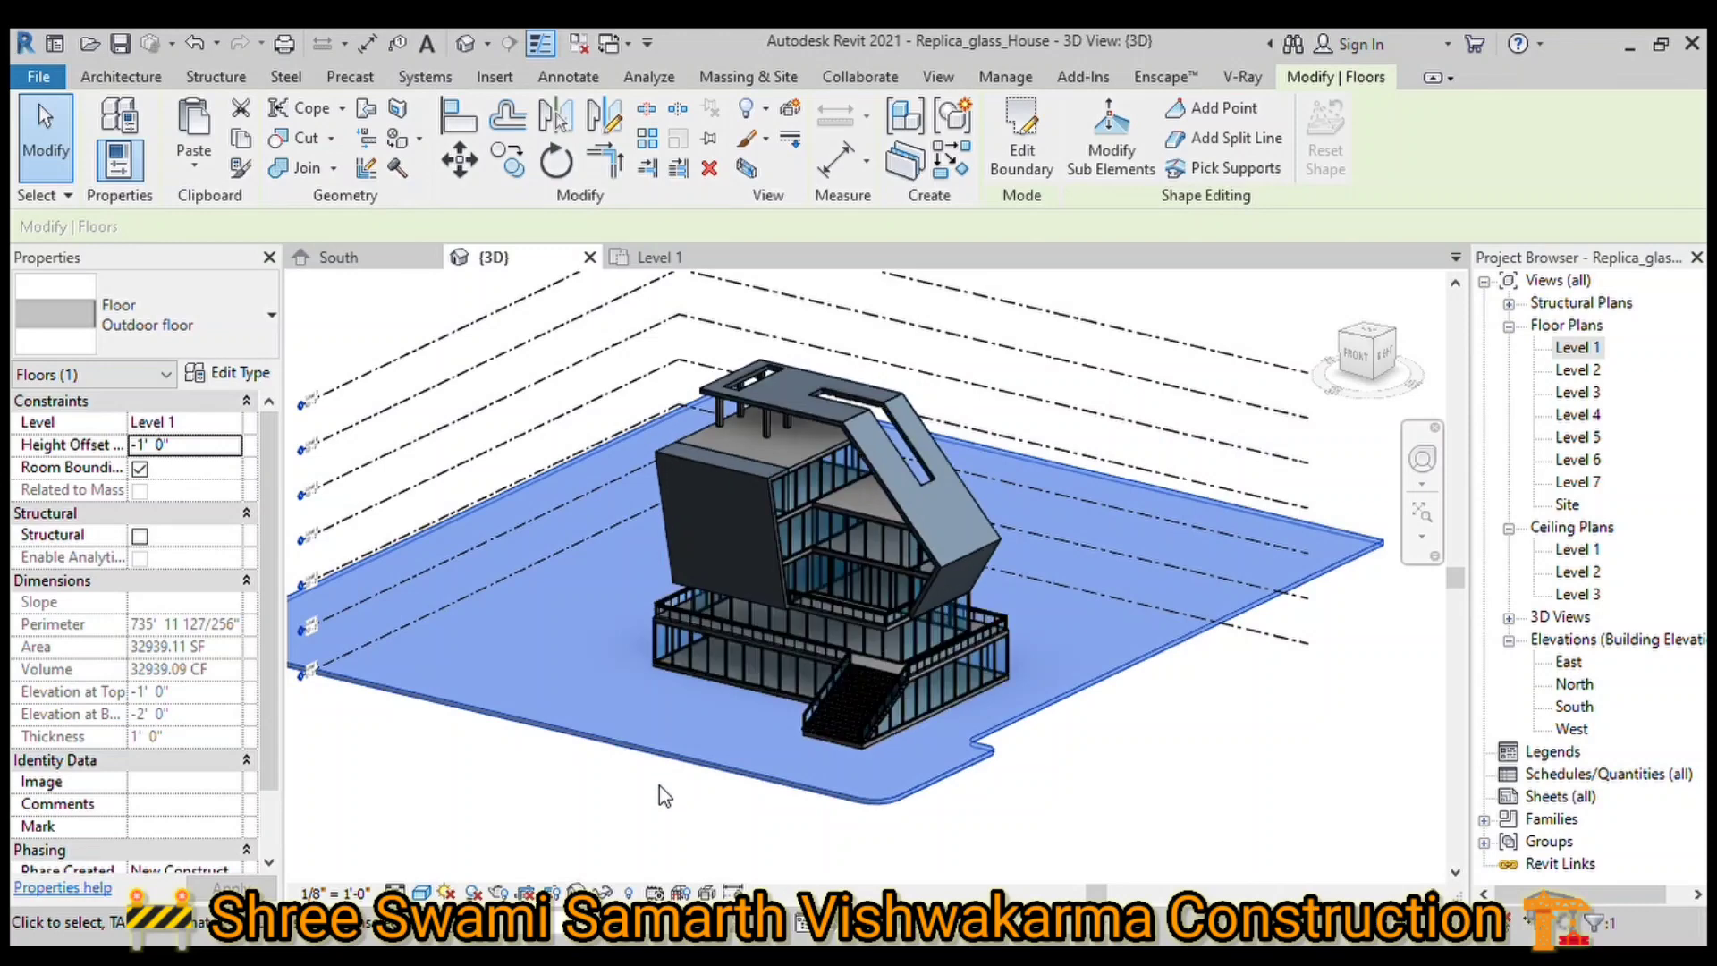
pyautogui.click(1034, 833)
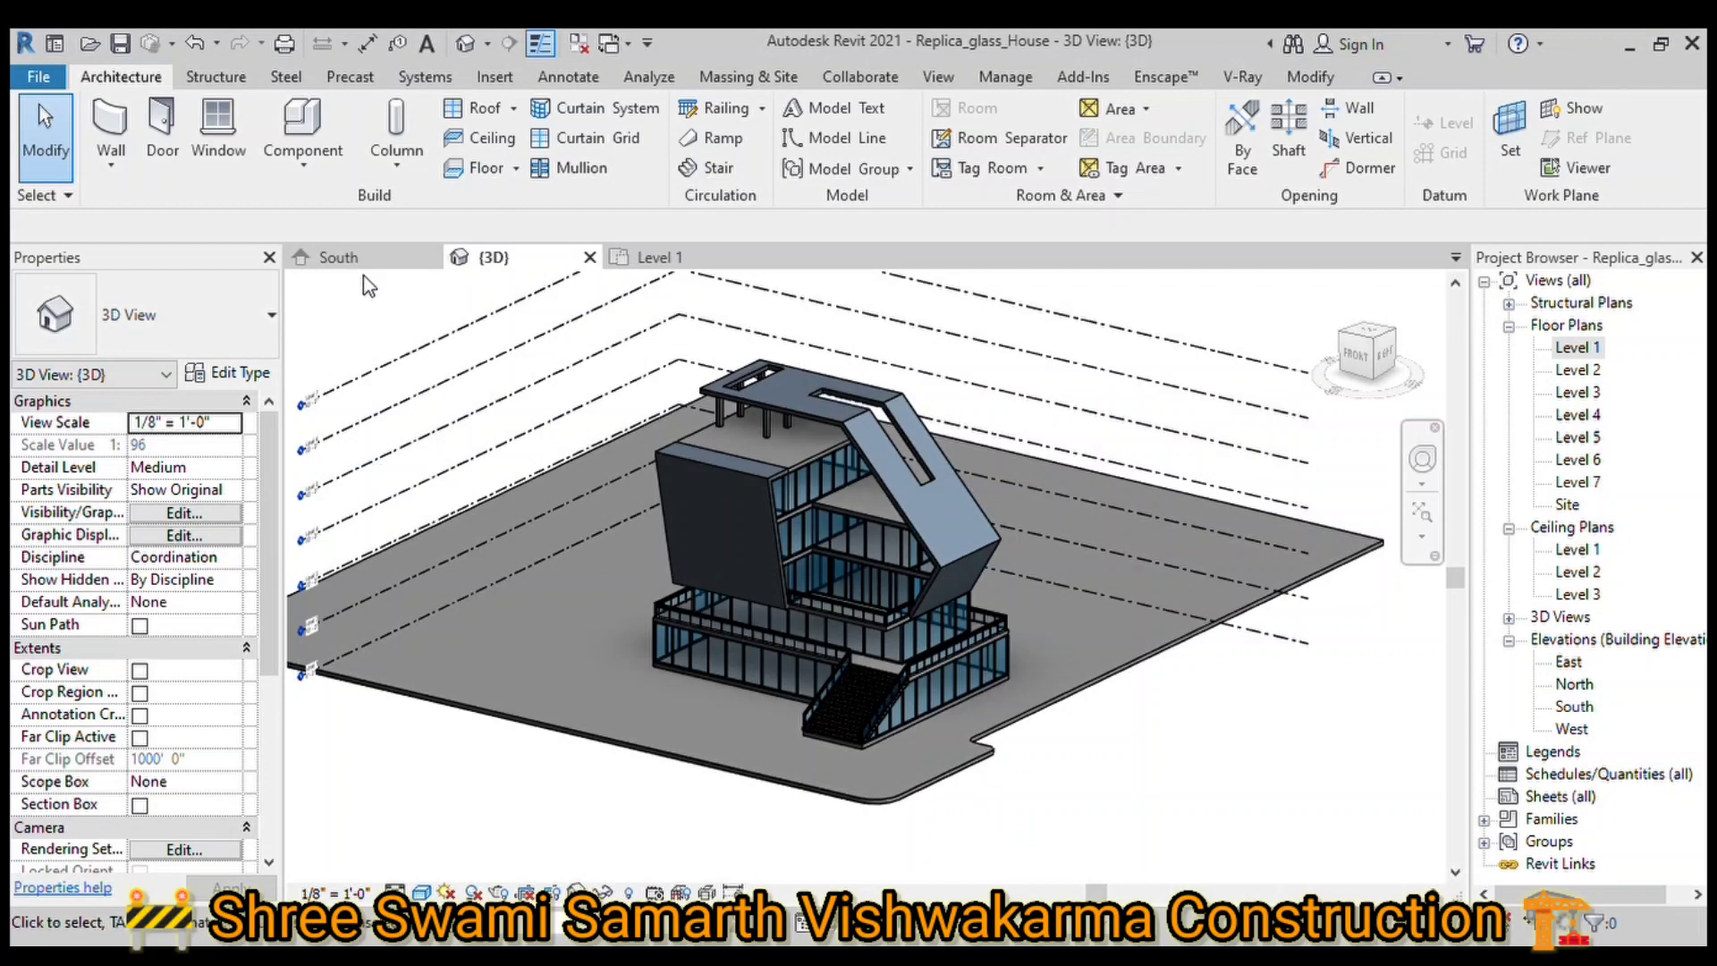
pyautogui.click(661, 261)
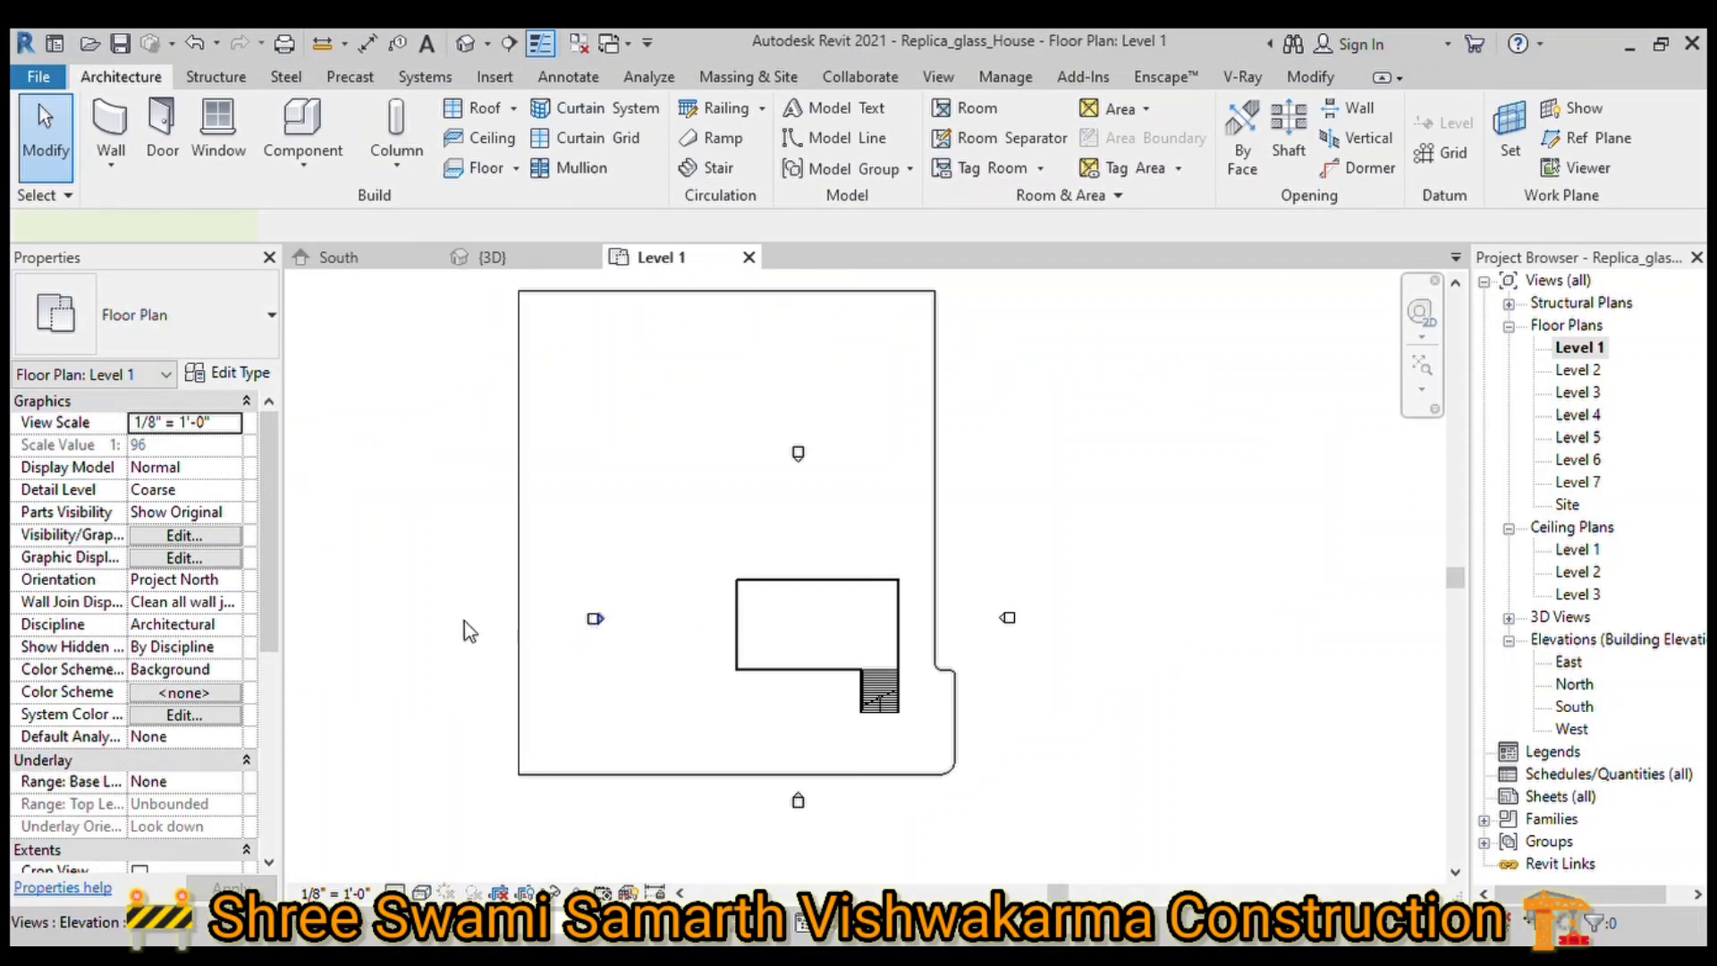
# Step: Drag the west, north and east elevation markers farther out from the slab
pyautogui.click(391, 631)
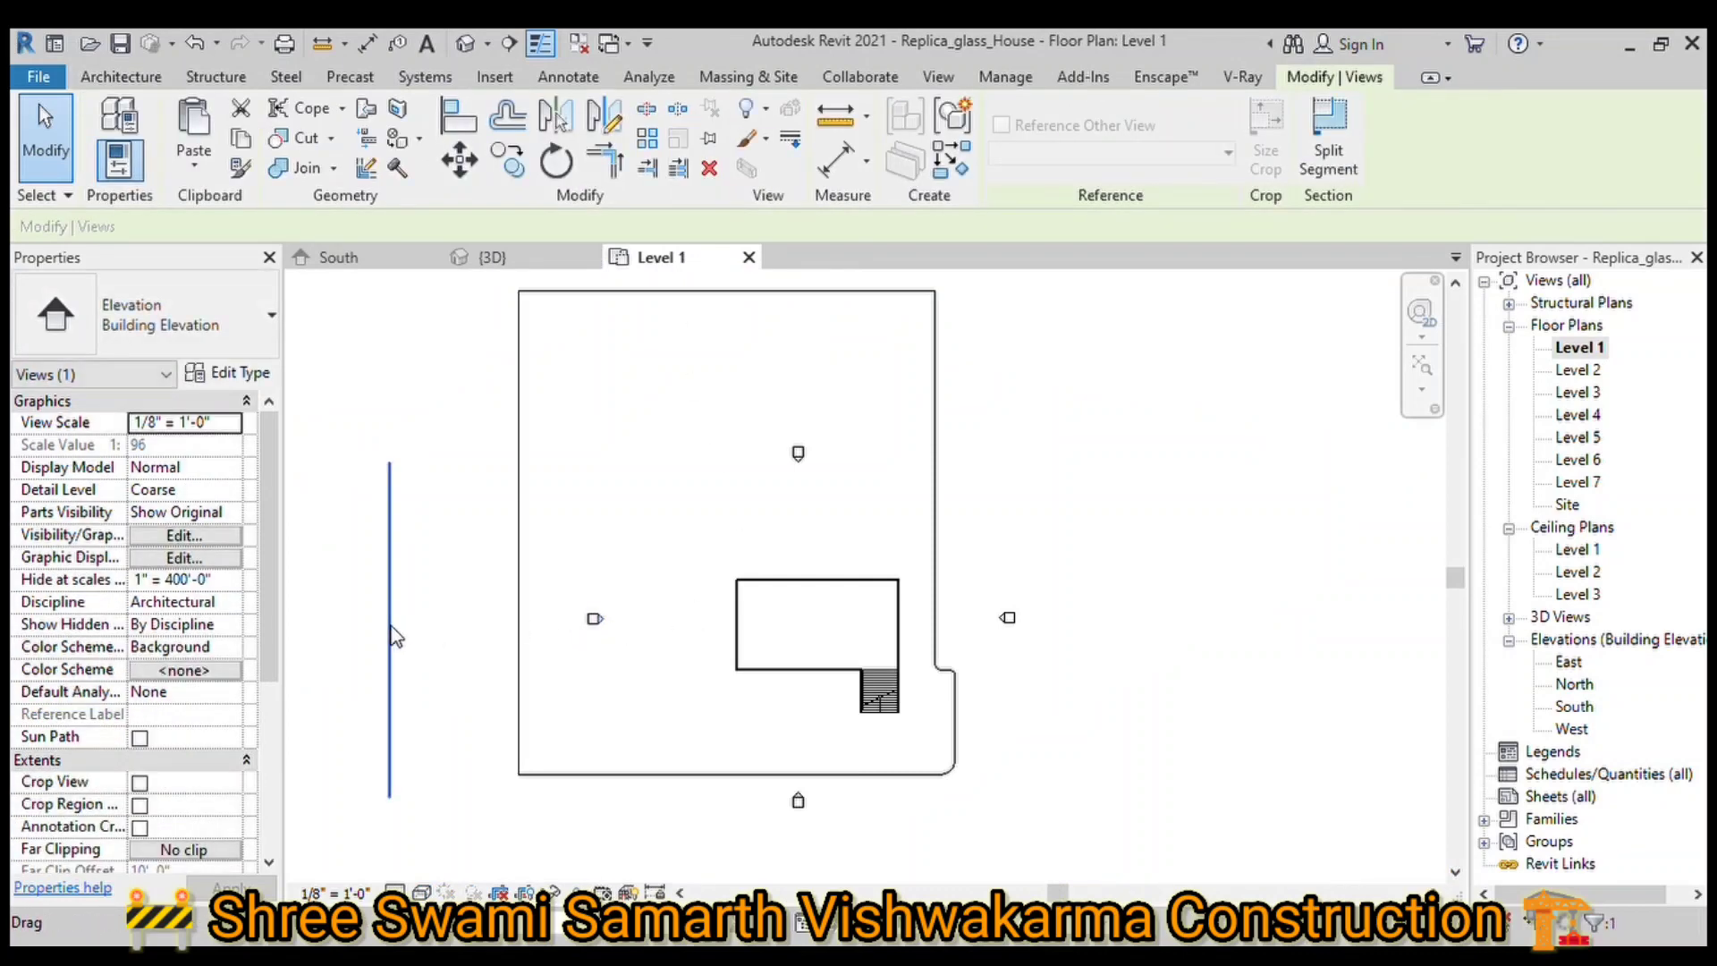
pyautogui.click(615, 640)
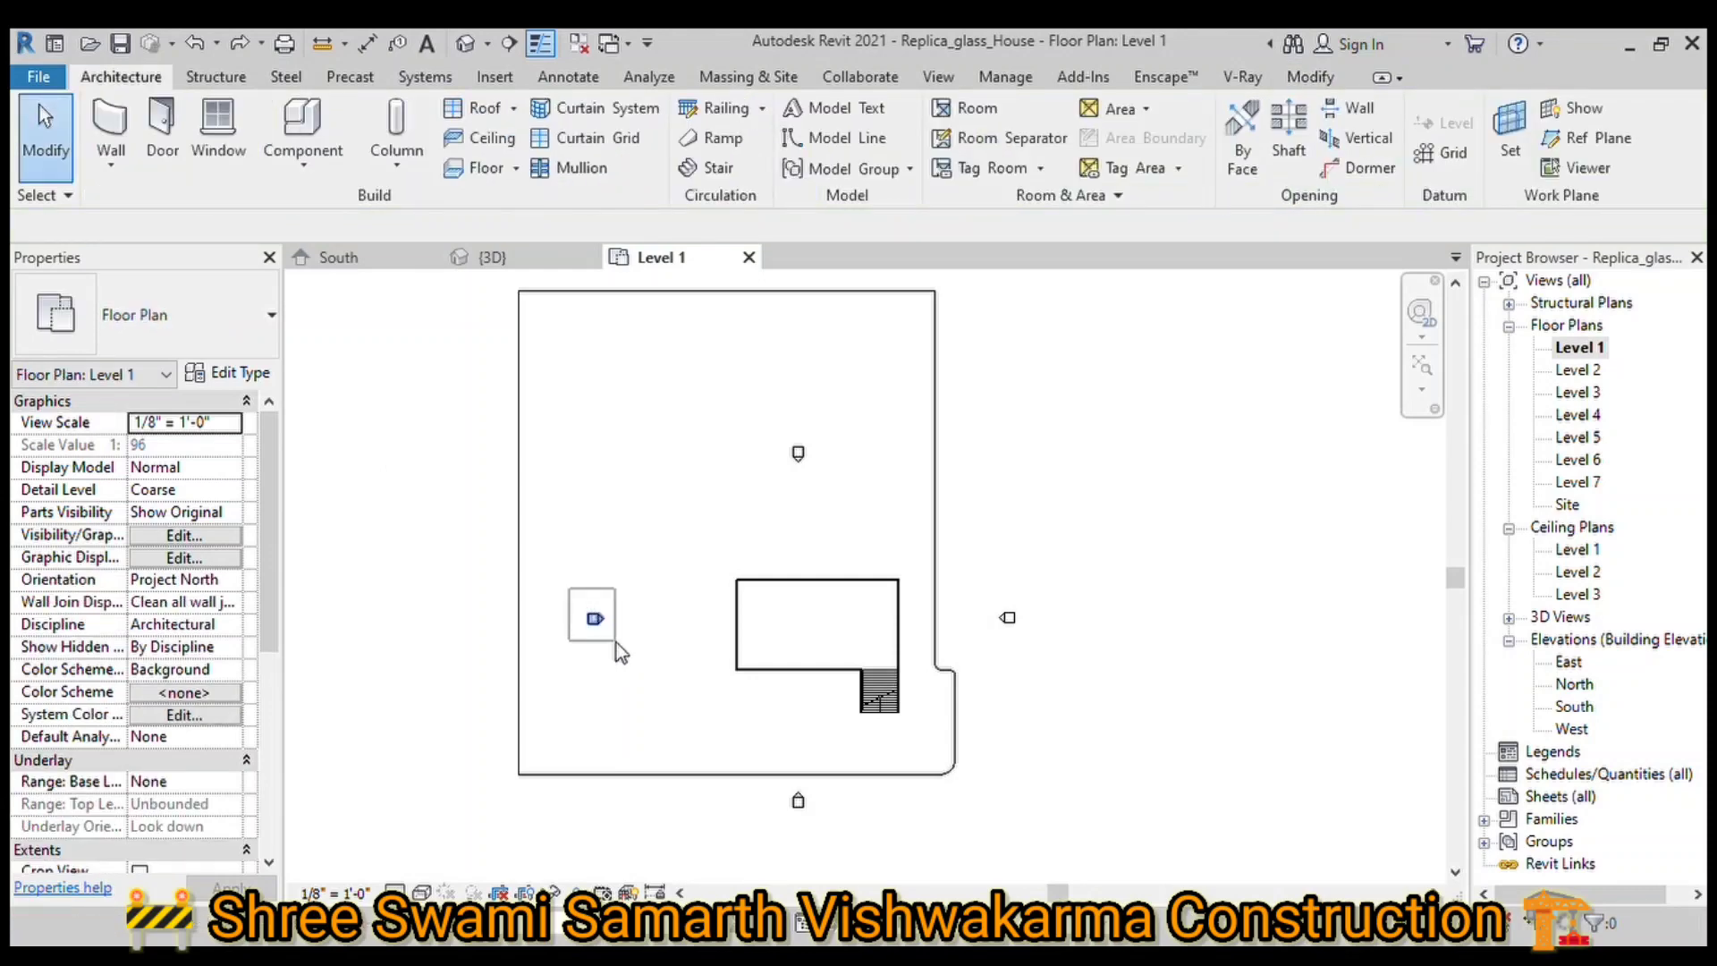
pyautogui.moveTo(570, 591); pyautogui.dragTo(615, 643)
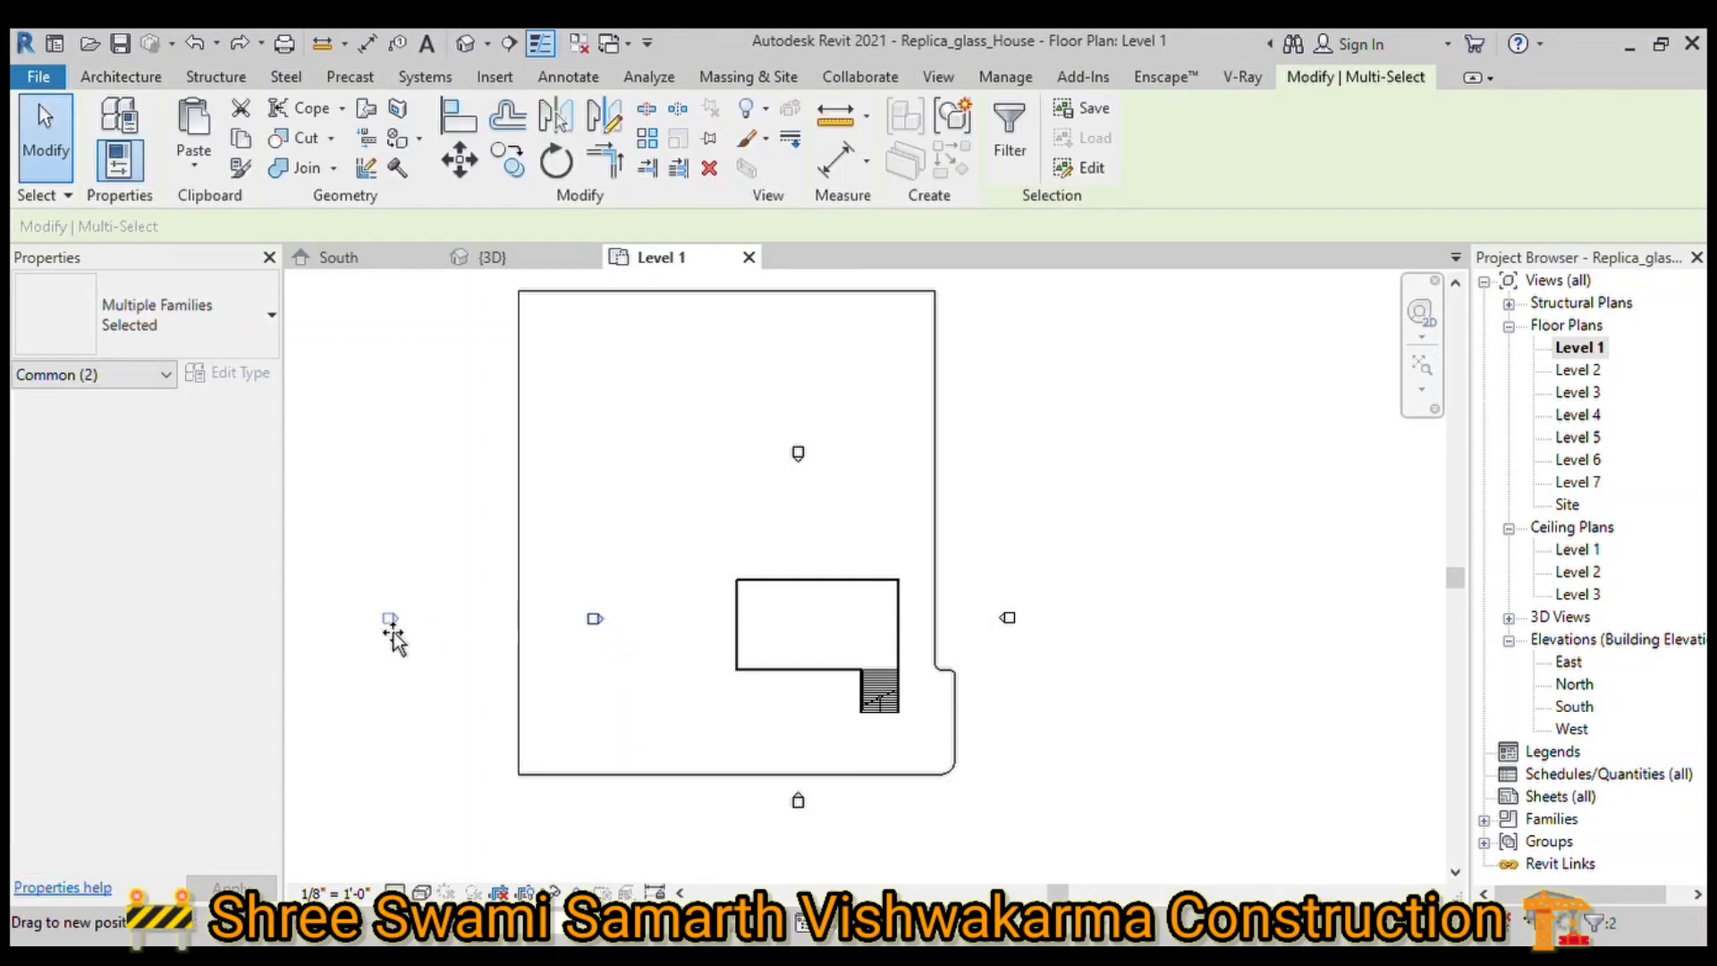
pyautogui.scroll(-2, 701, 758)
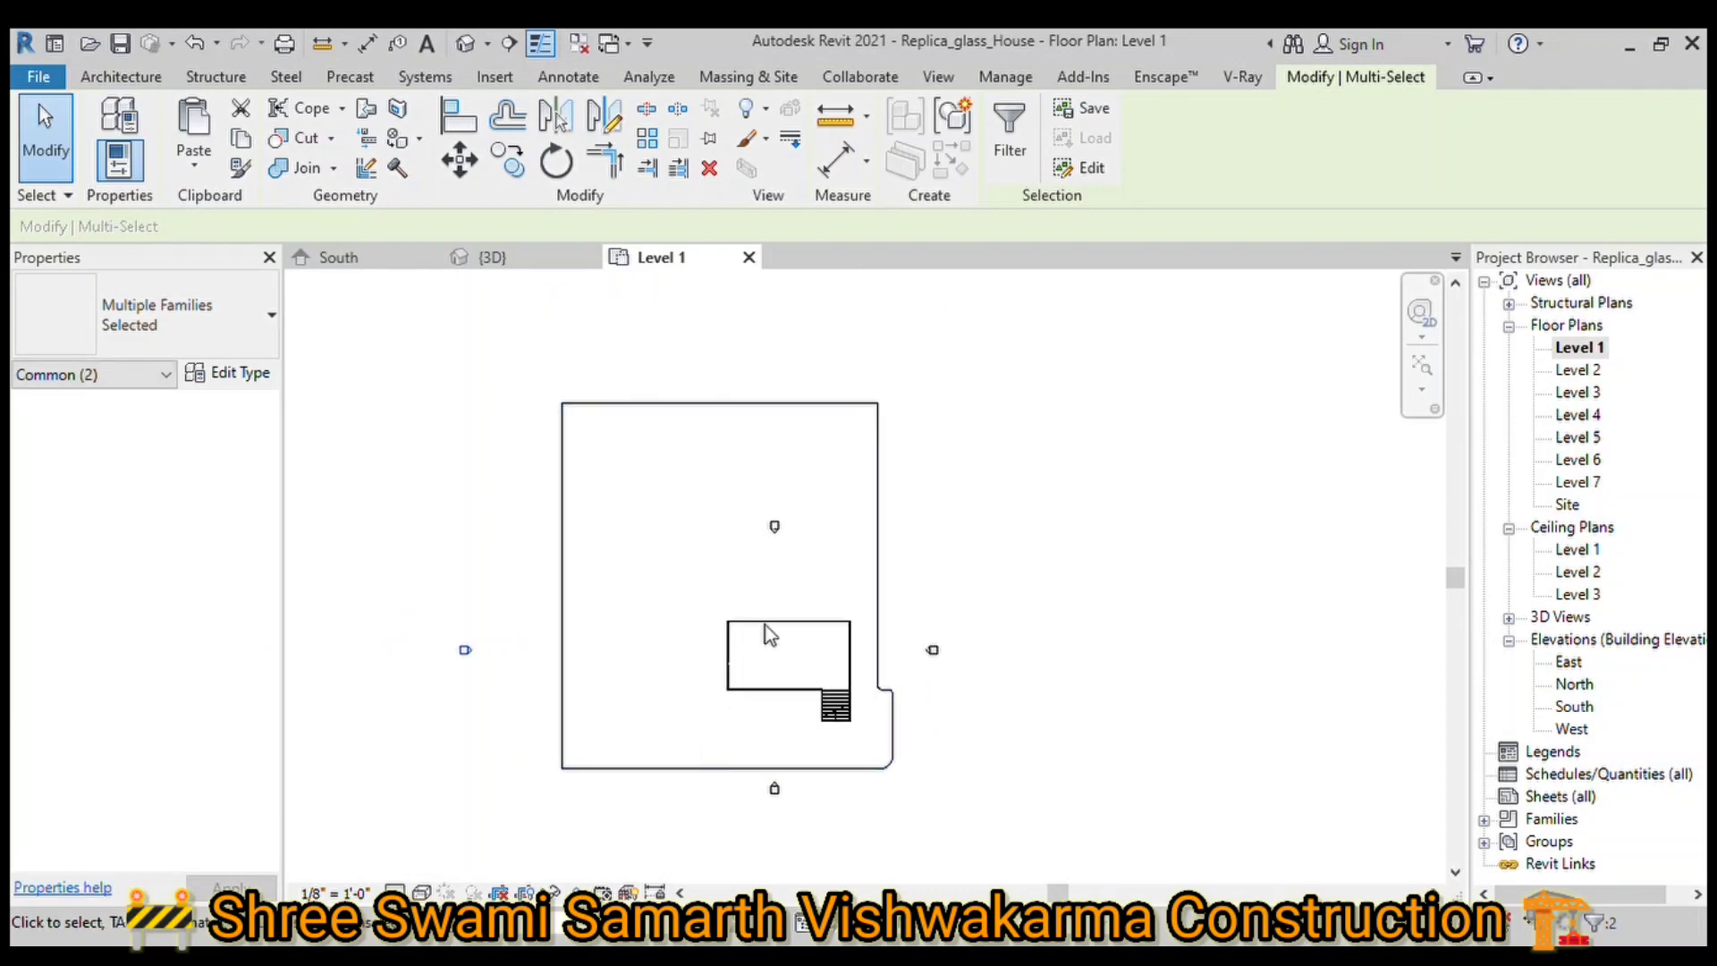
pyautogui.moveTo(748, 499)
pyautogui.mouseDown()
pyautogui.moveTo(792, 552)
pyautogui.moveTo(784, 342)
pyautogui.mouseUp()
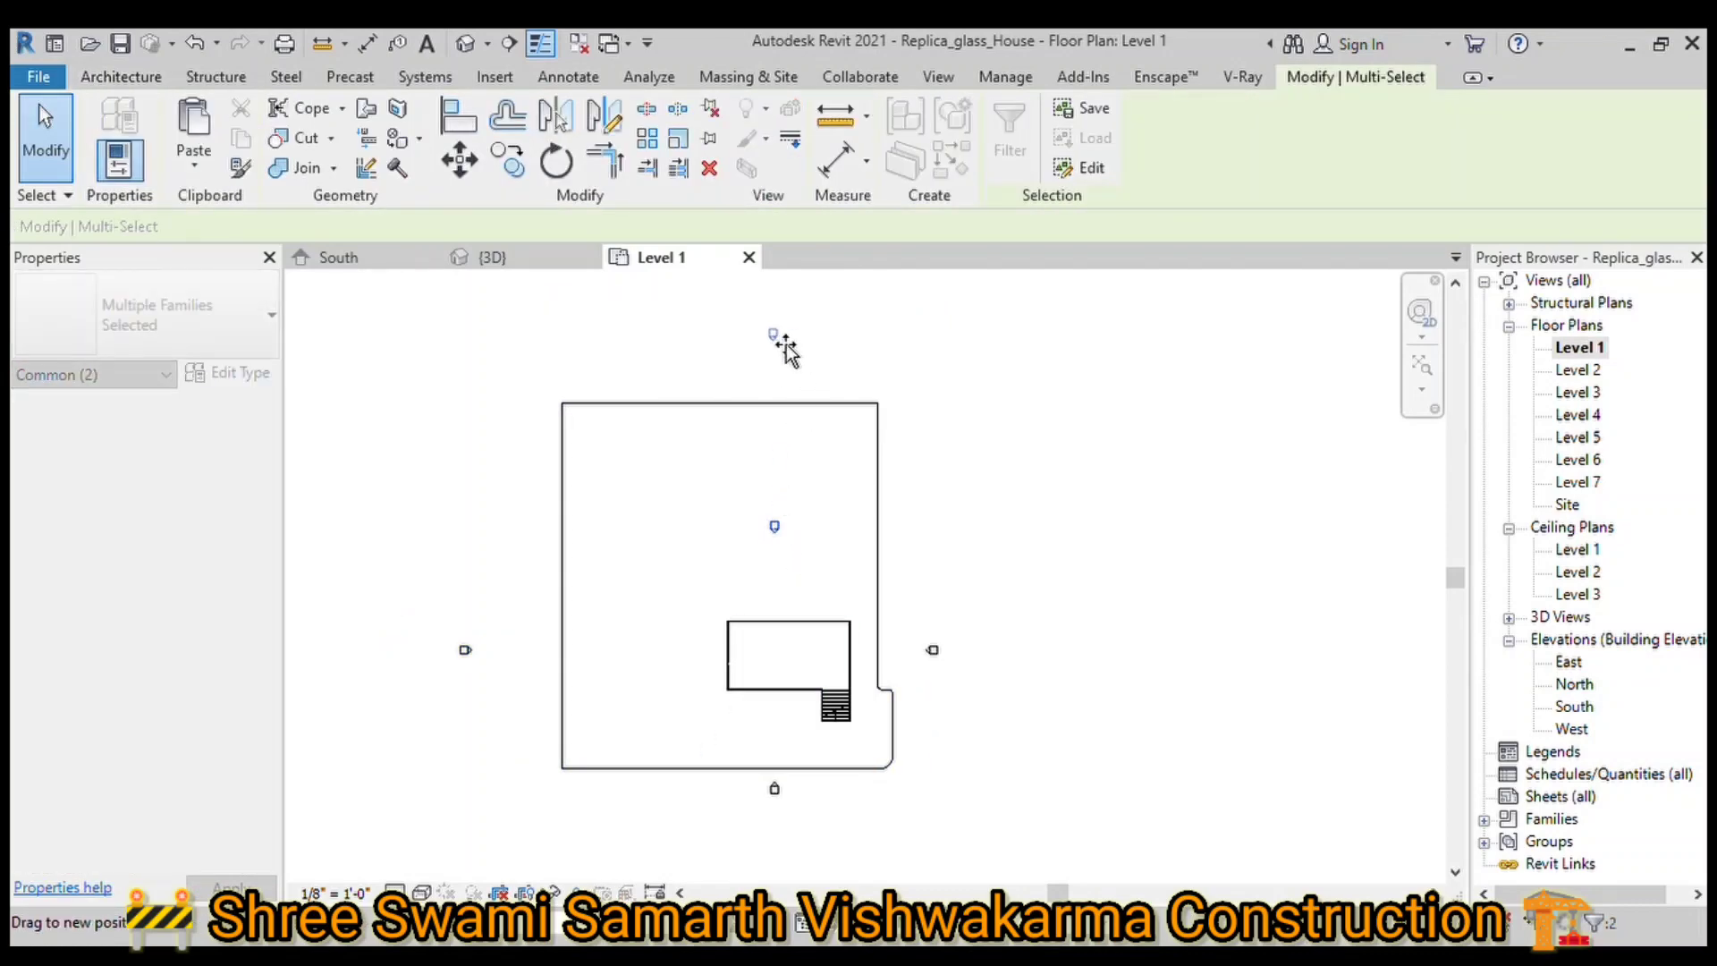
pyautogui.click(972, 674)
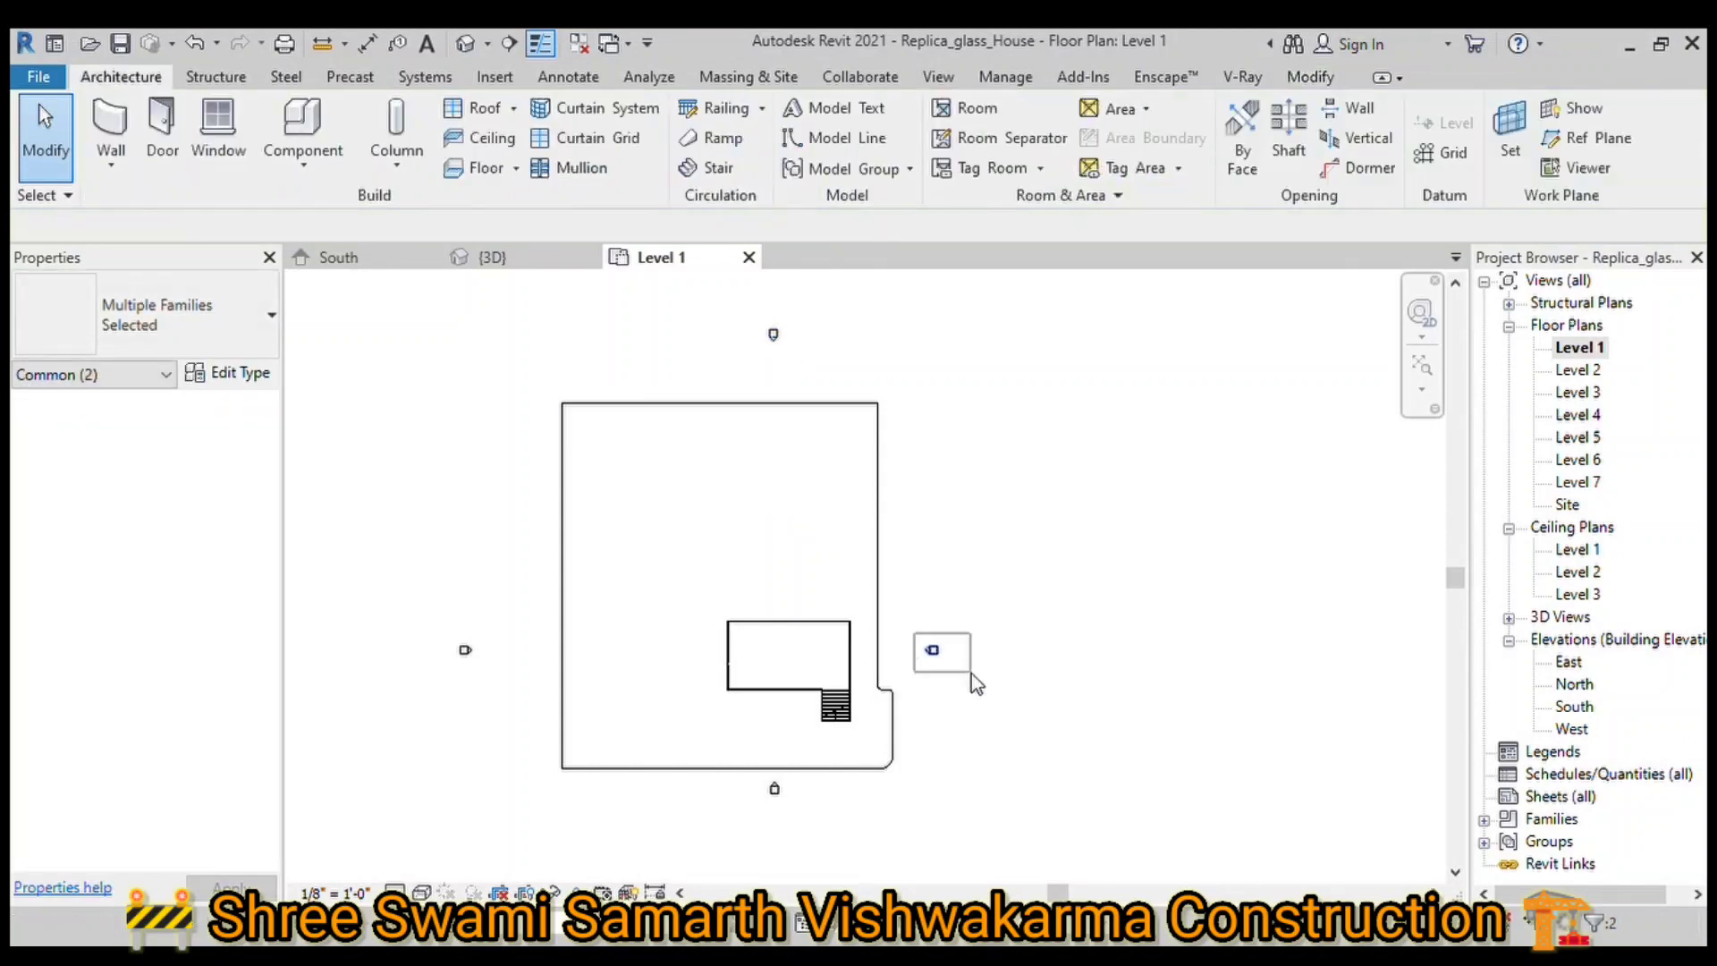
pyautogui.click(937, 655)
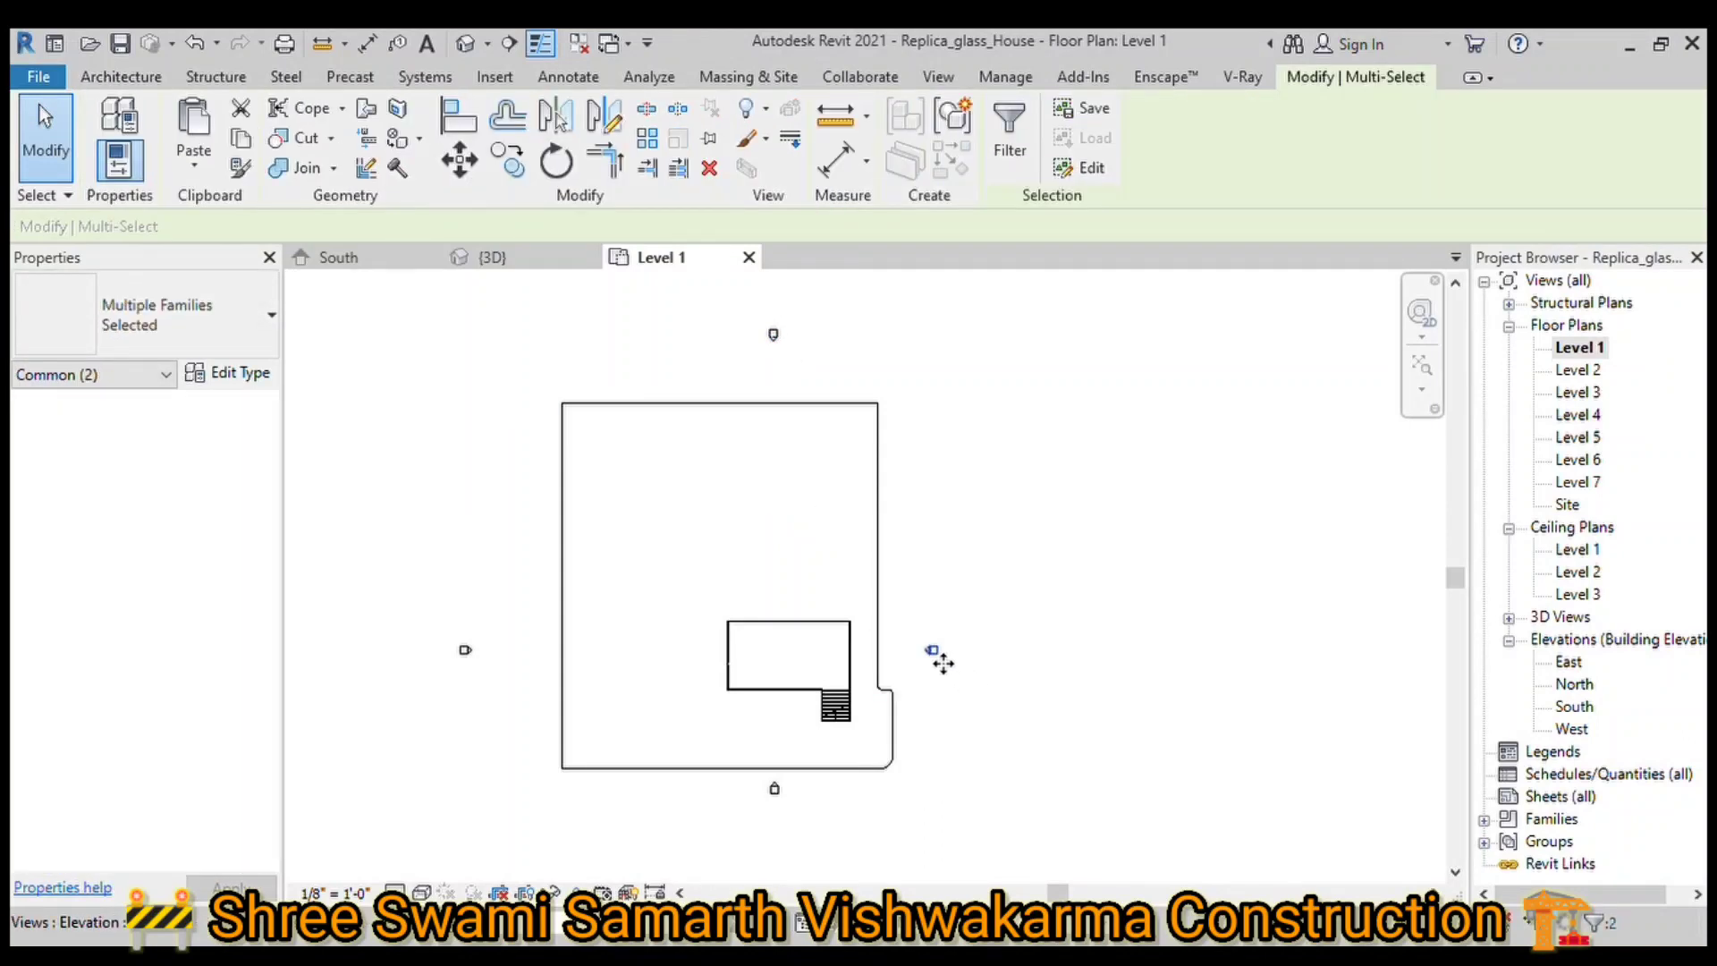
pyautogui.moveTo(941, 662); pyautogui.dragTo(1325, 649)
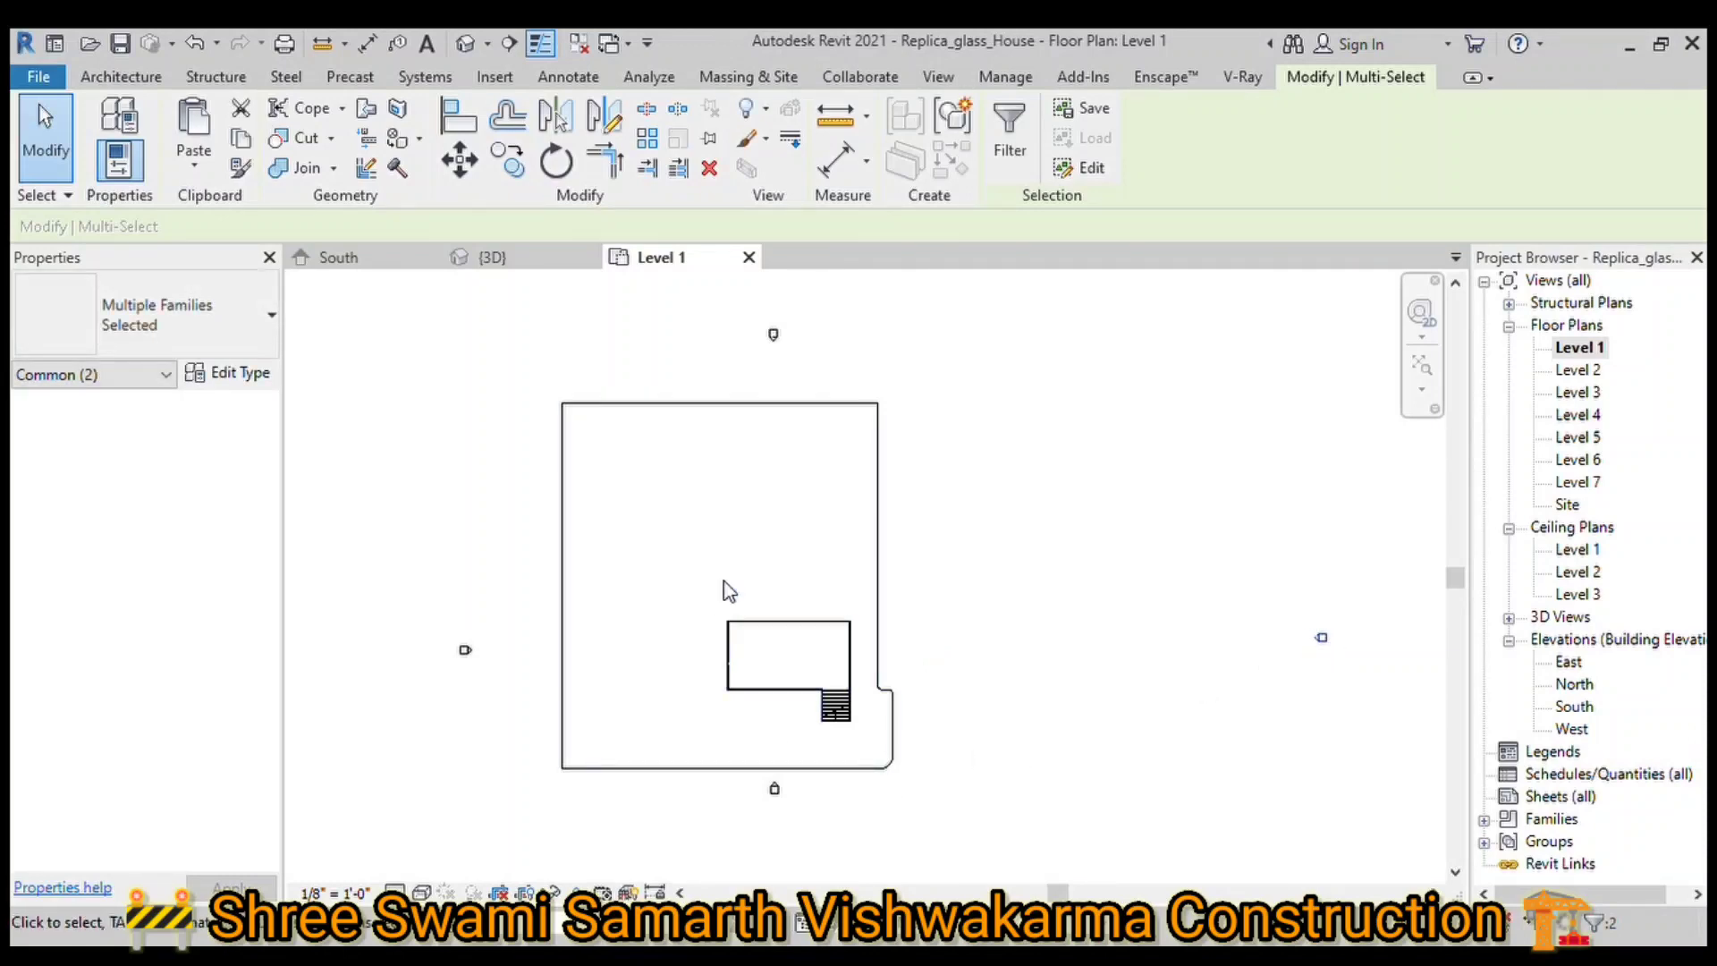
# Step: Move the south elevation marker farther below the slab and open the South elevation
pyautogui.scroll(-2, 760, 467)
pyautogui.scroll(3, 786, 746)
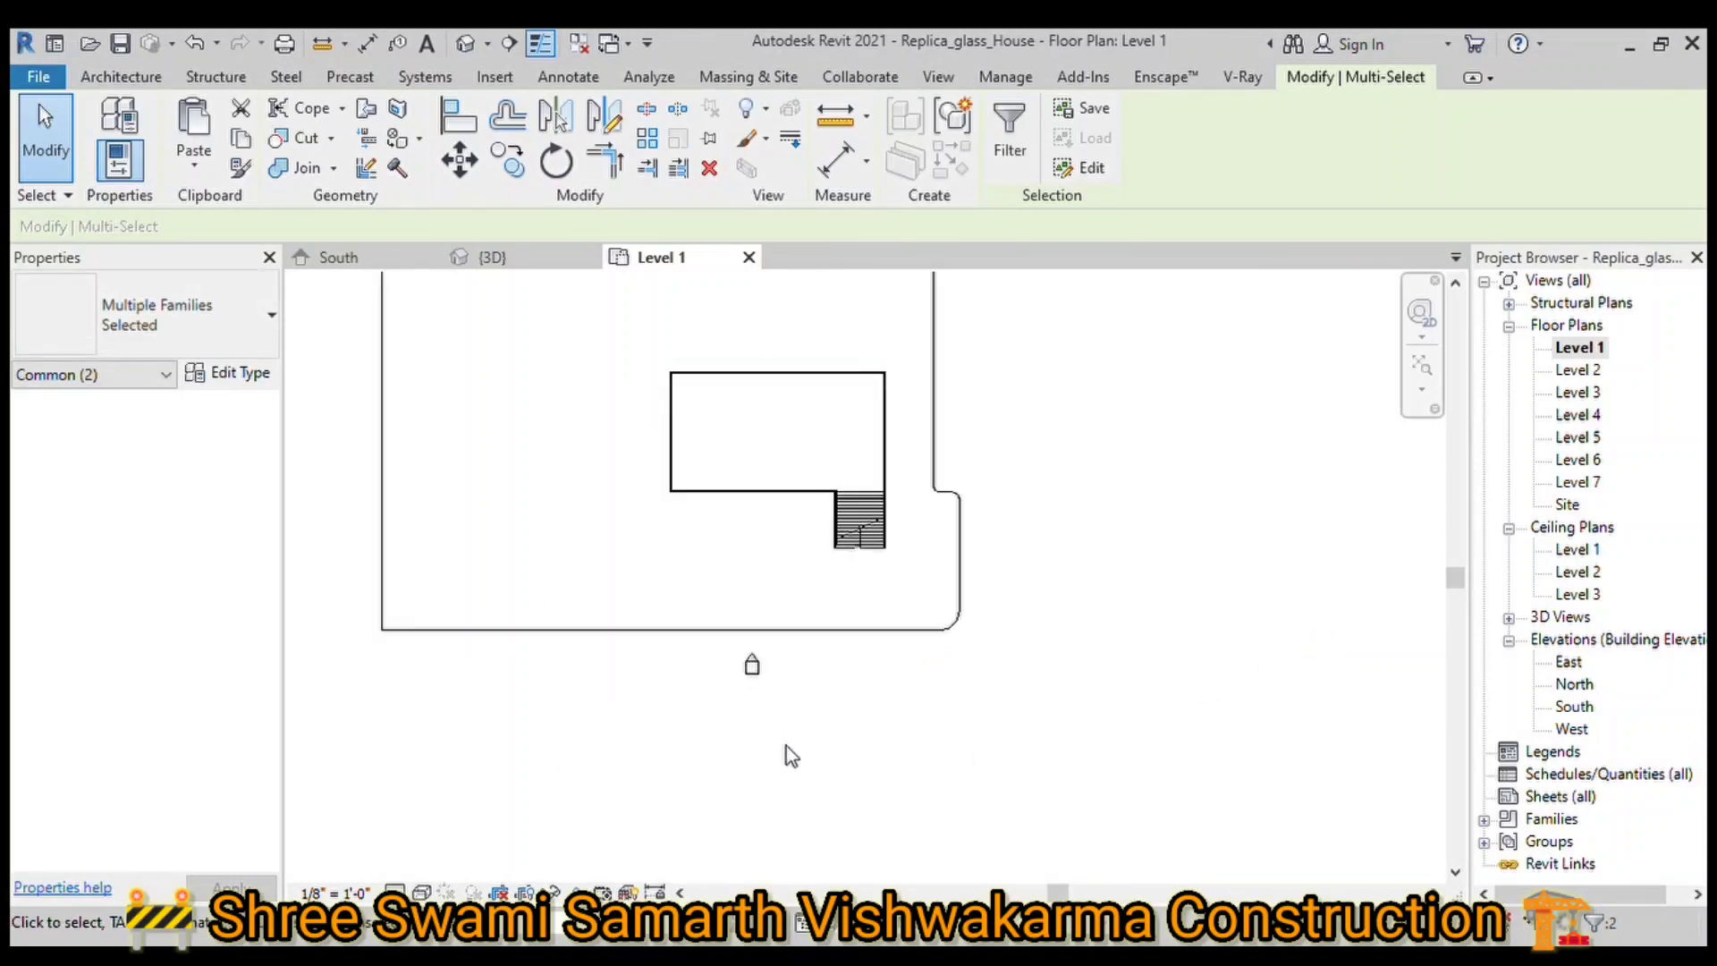
pyautogui.click(796, 689)
pyautogui.scroll(-2, 792, 595)
pyautogui.scroll(-2, 792, 597)
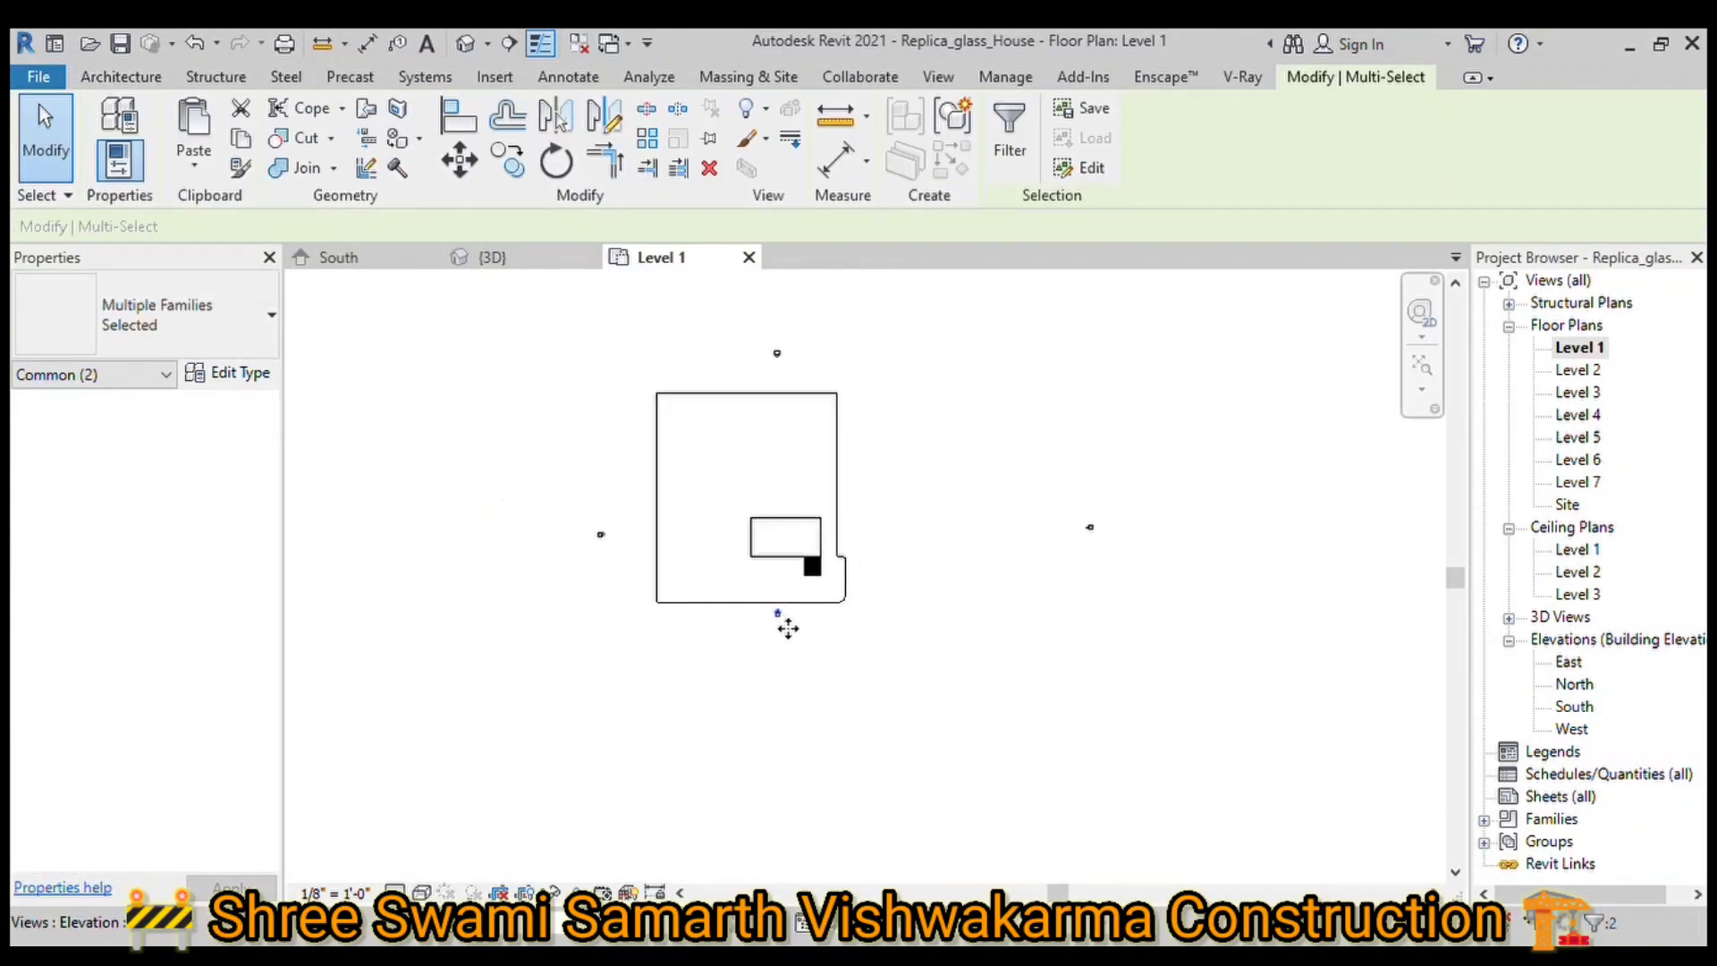
pyautogui.moveTo(781, 624); pyautogui.dragTo(803, 875)
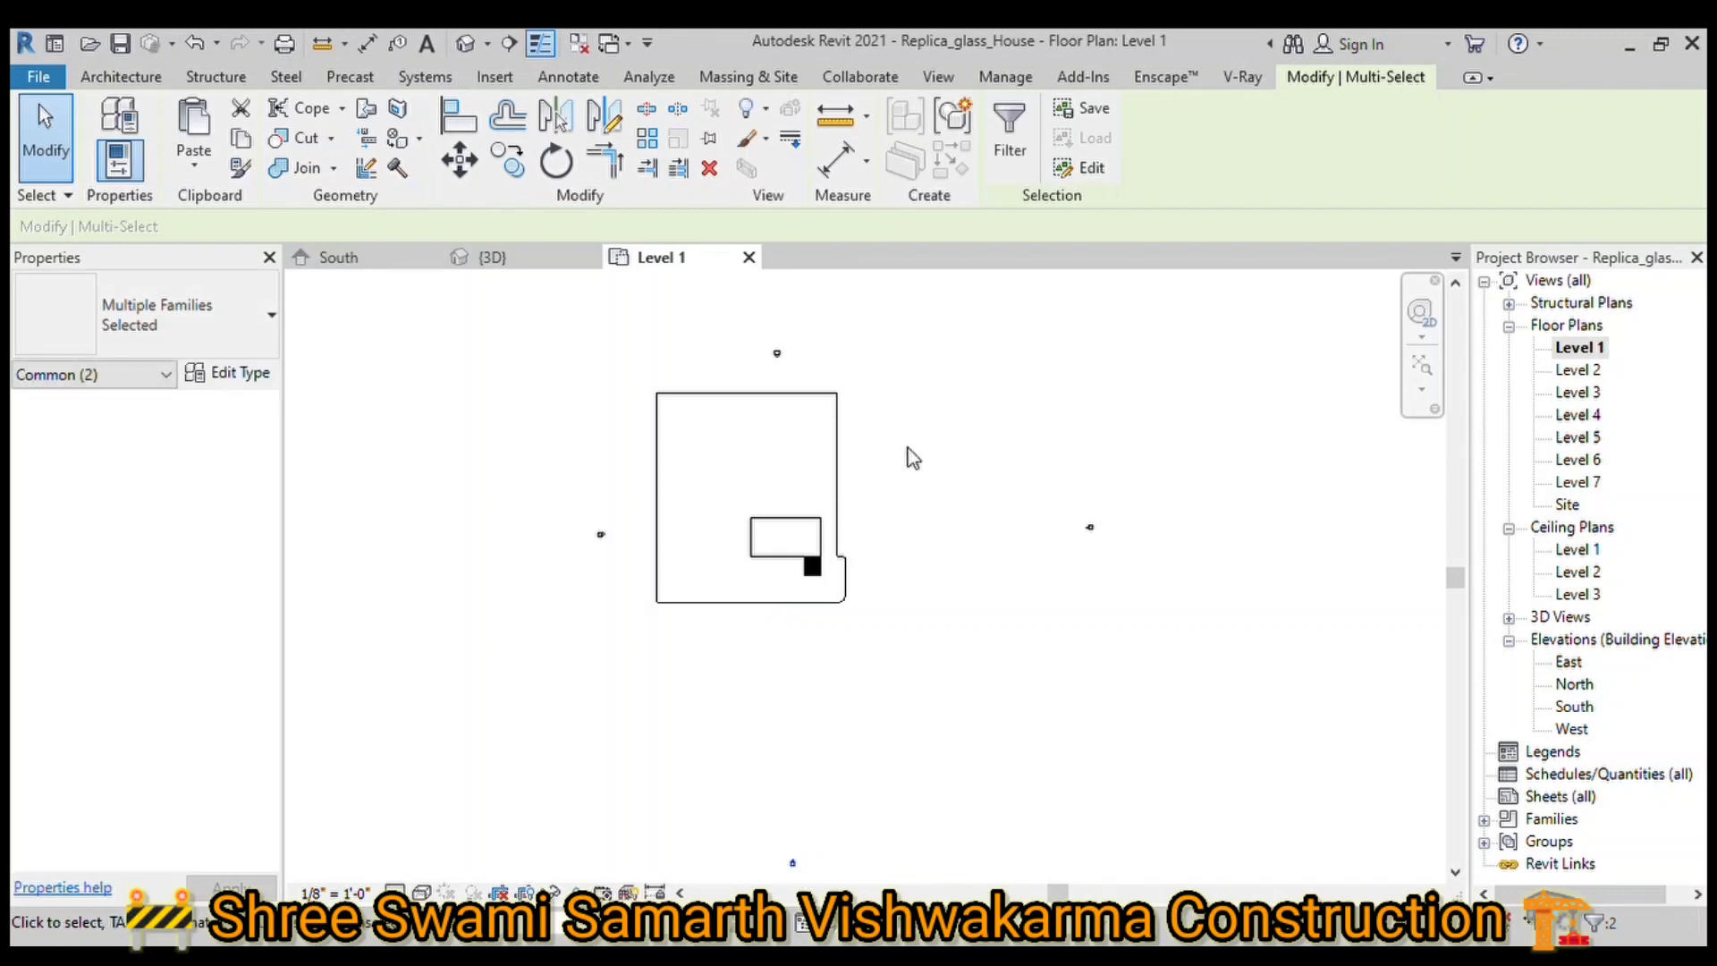
pyautogui.click(340, 258)
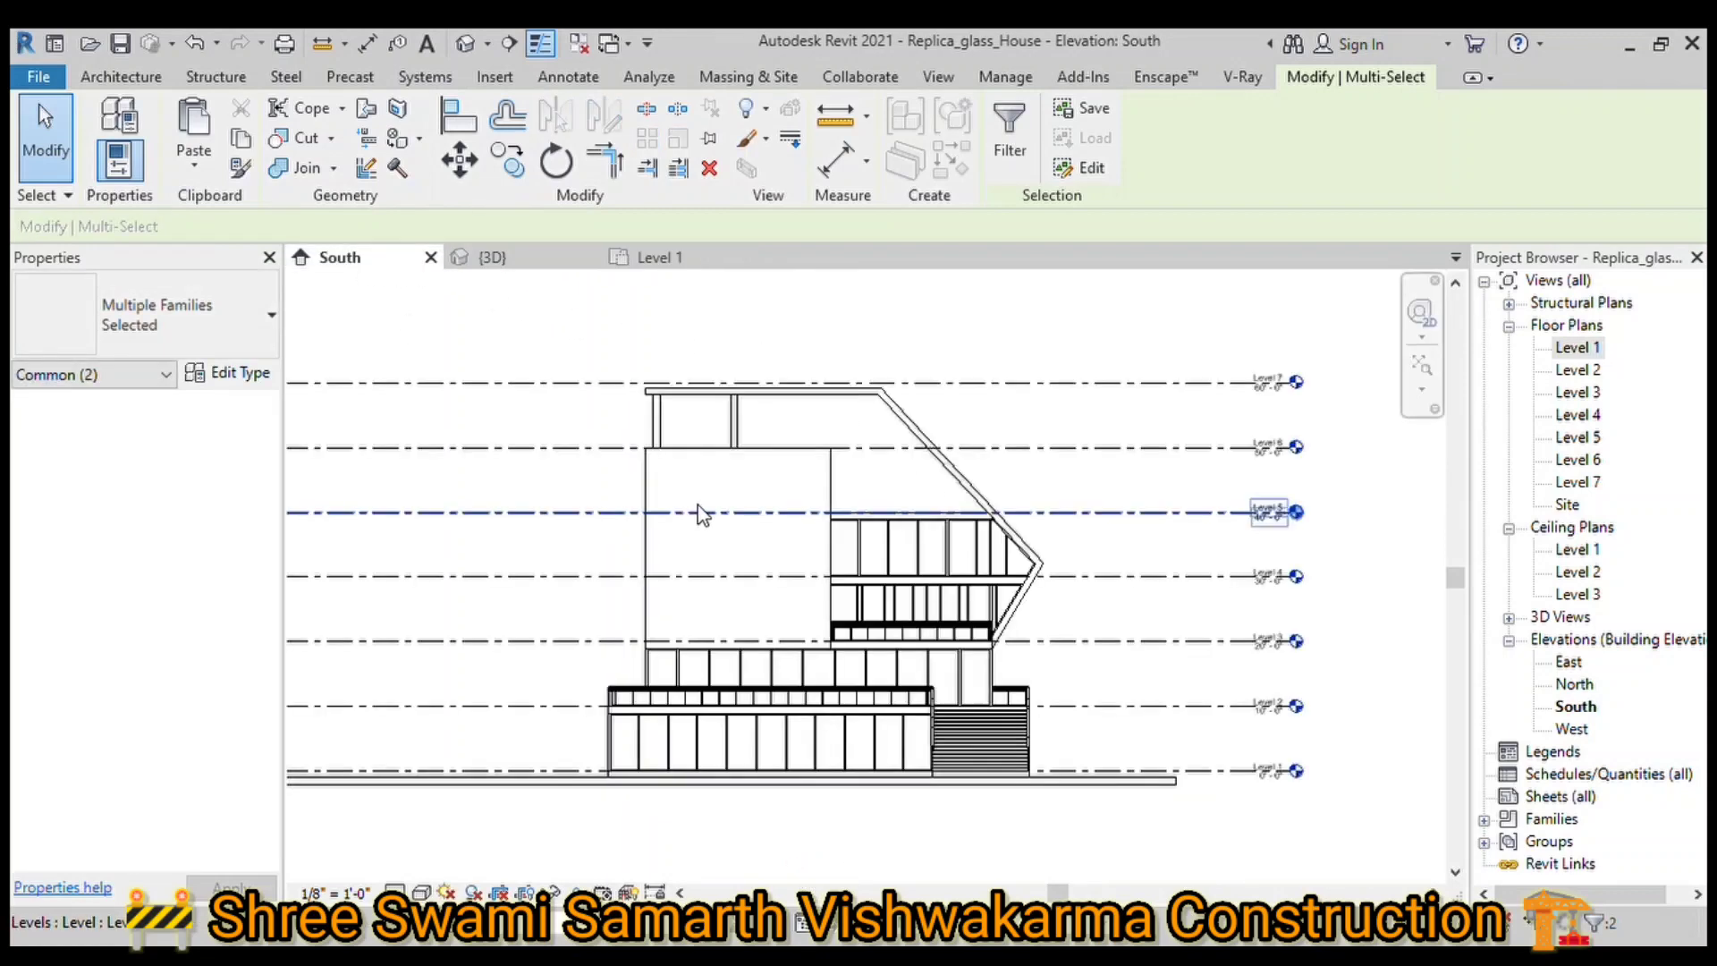
# Step: Try stretching the level lines' left ends farther left, then cancel with Escape
pyautogui.scroll(-3, 694, 573)
pyautogui.scroll(-2, 691, 574)
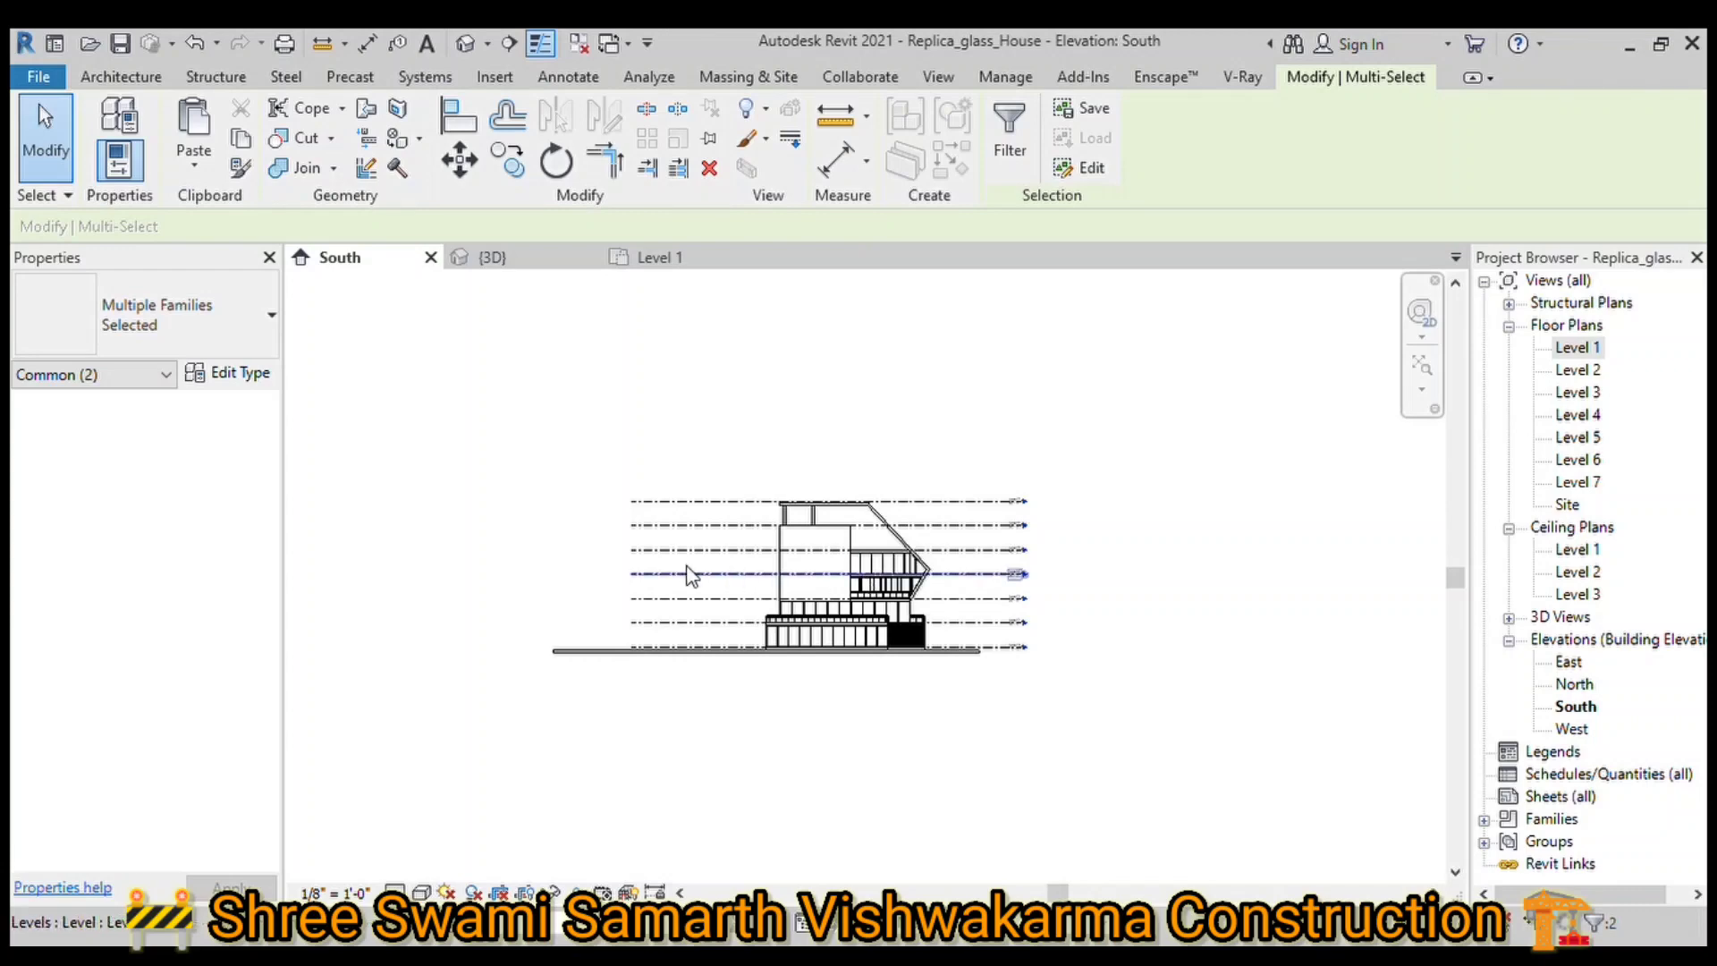
pyautogui.scroll(2, 679, 608)
pyautogui.scroll(2, 644, 694)
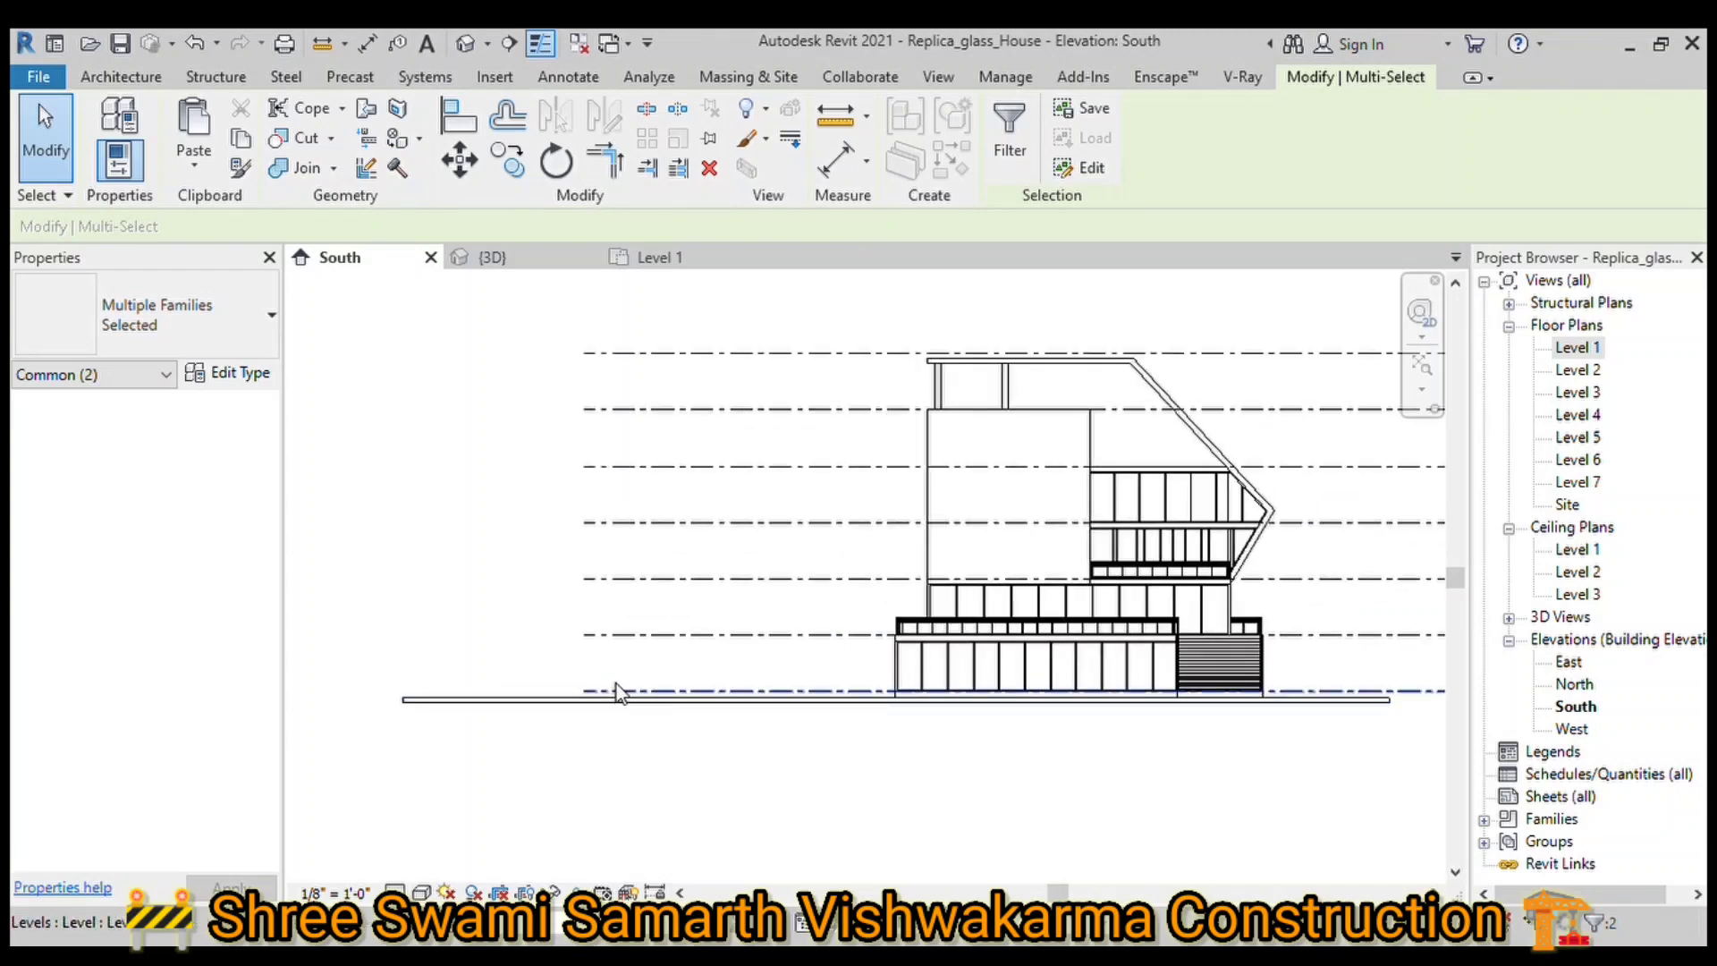
pyautogui.click(615, 698)
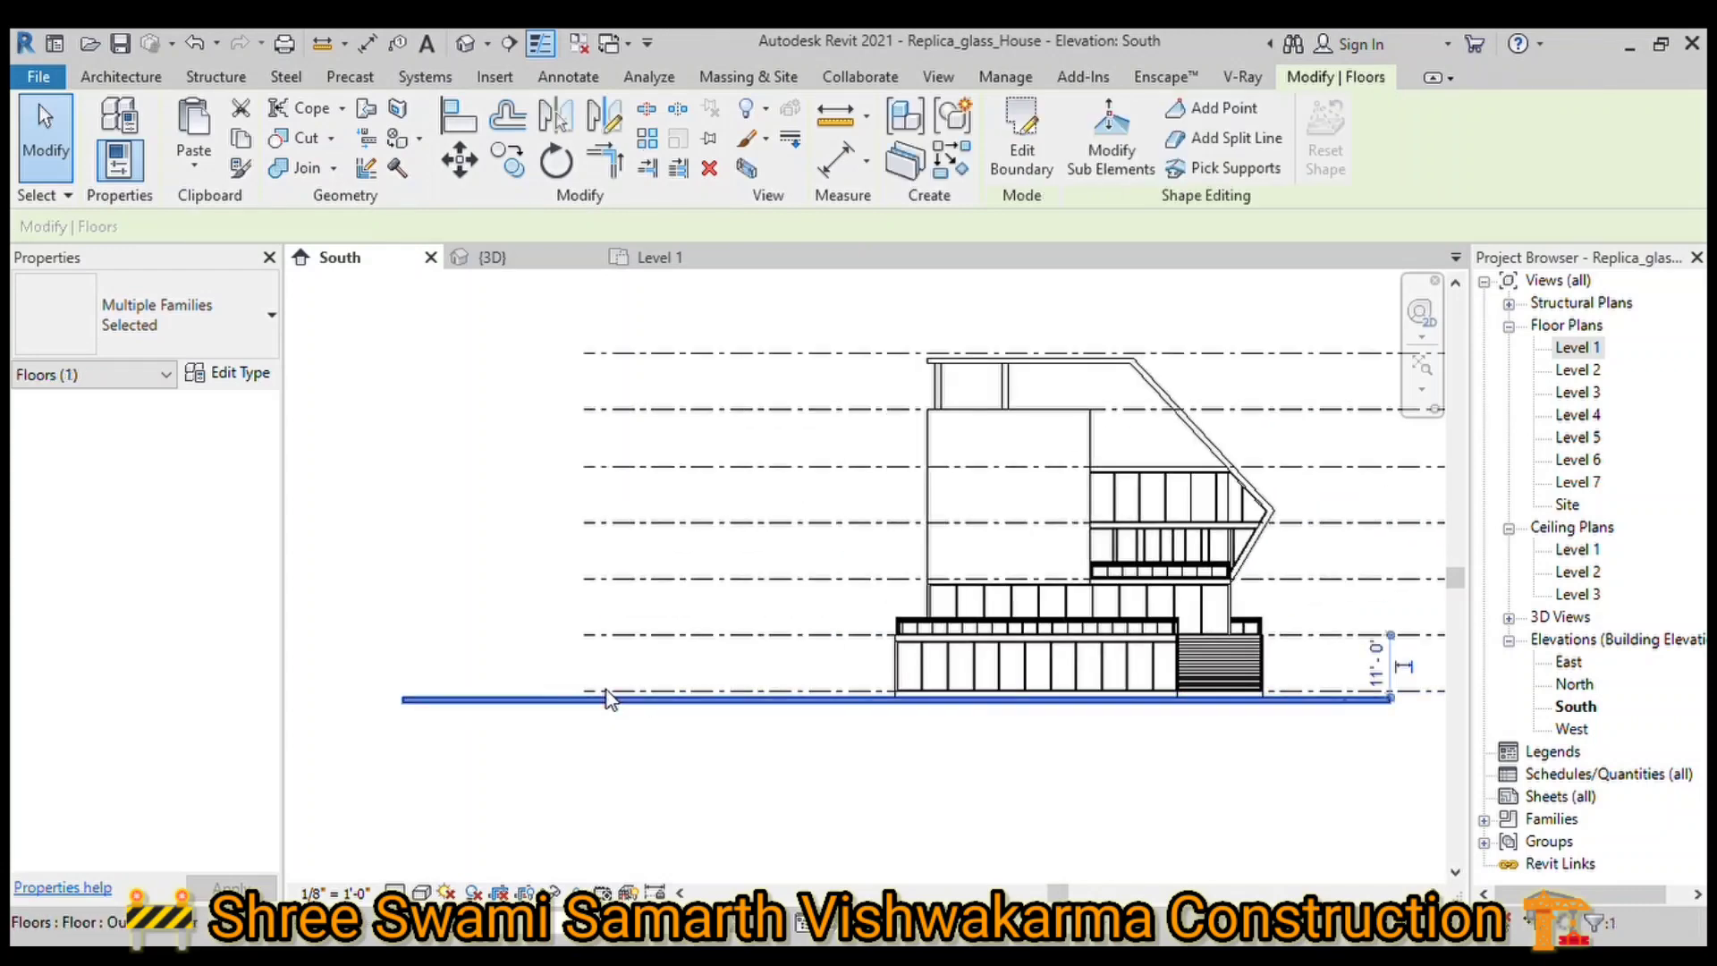
pyautogui.click(586, 637)
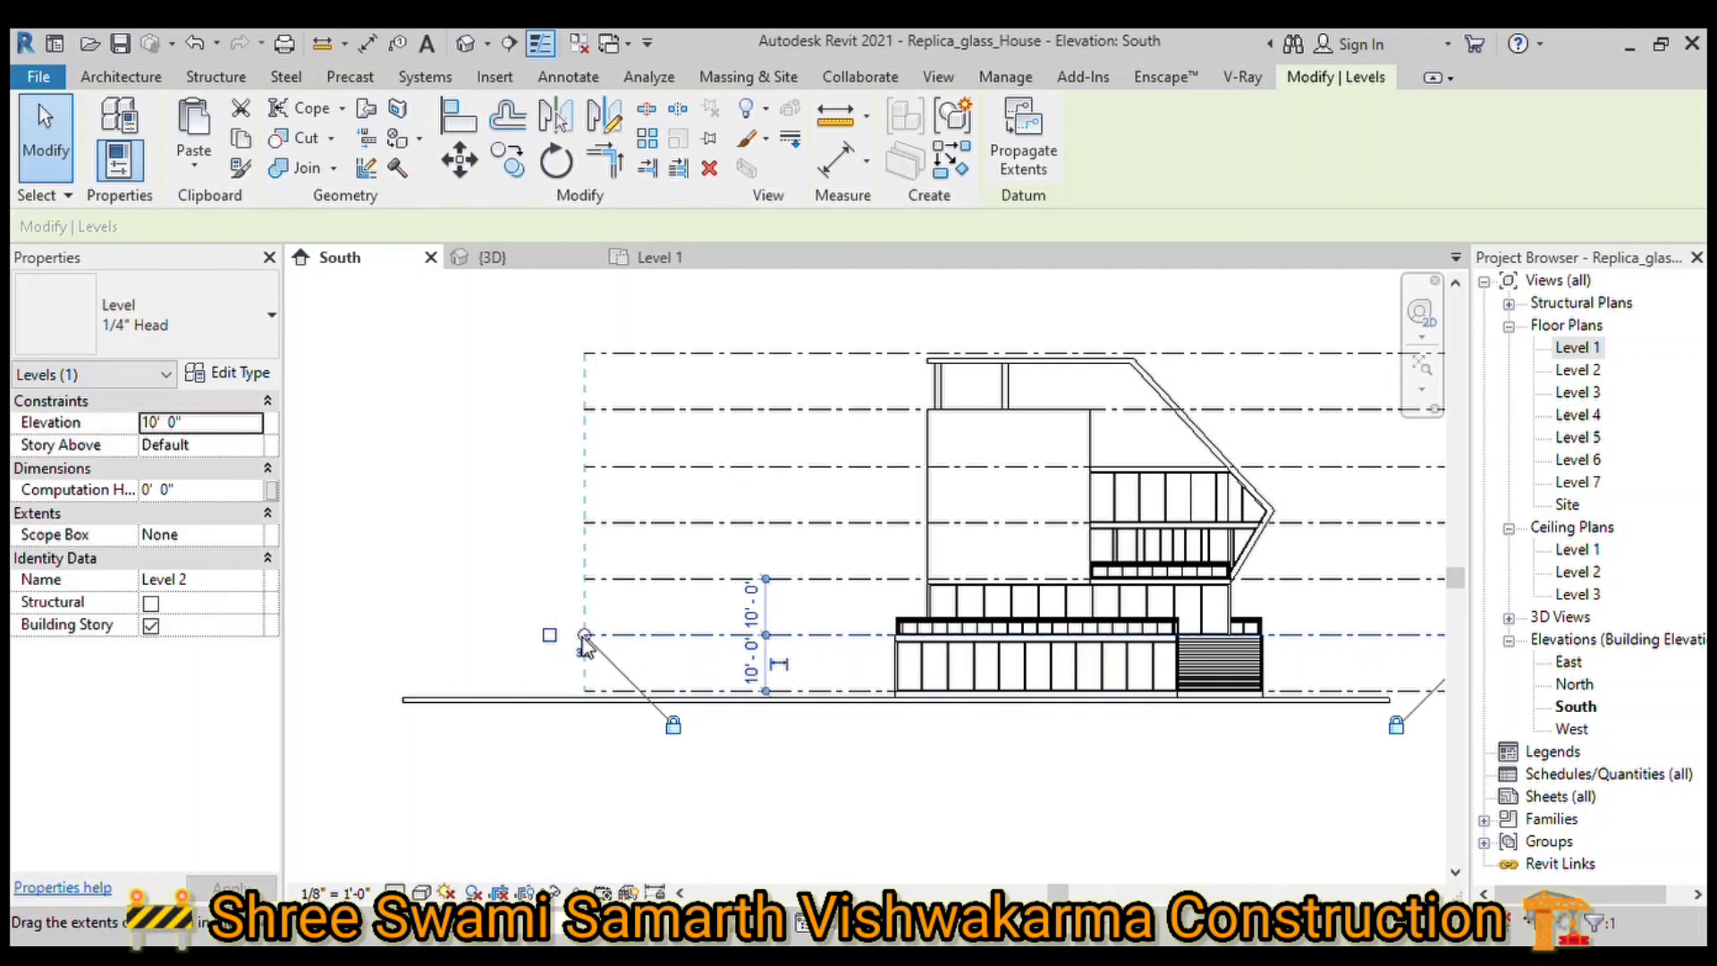
pyautogui.moveTo(586, 637); pyautogui.dragTo(333, 637)
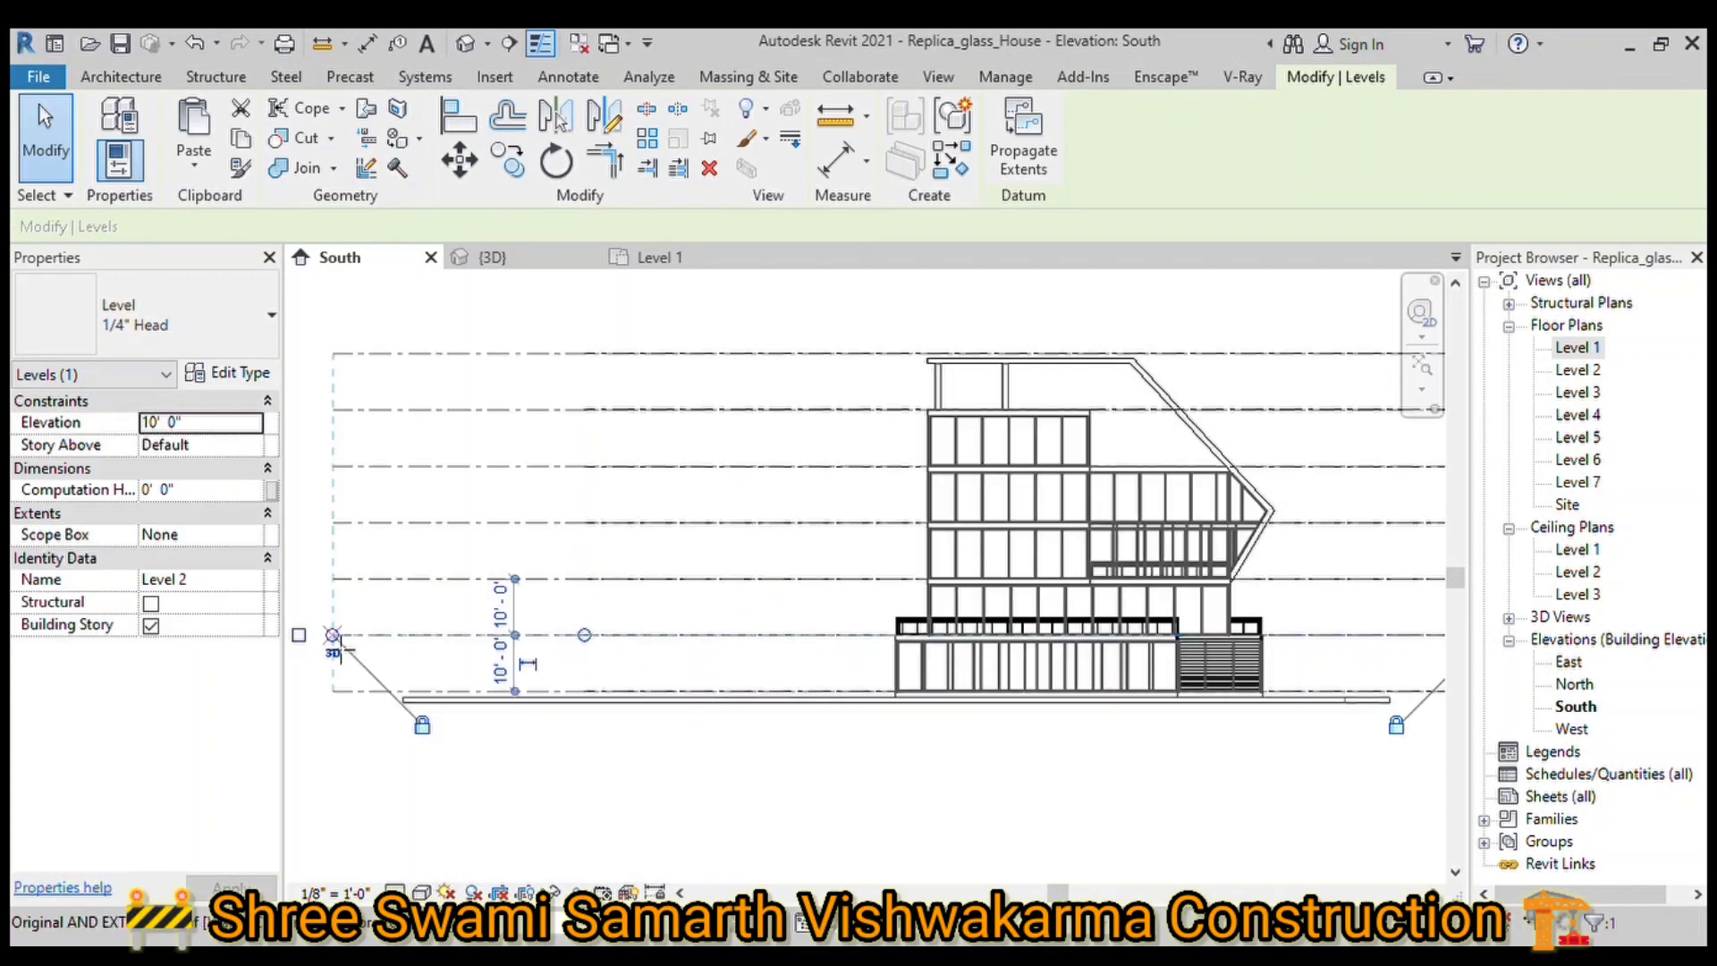
pyautogui.press('Escape')
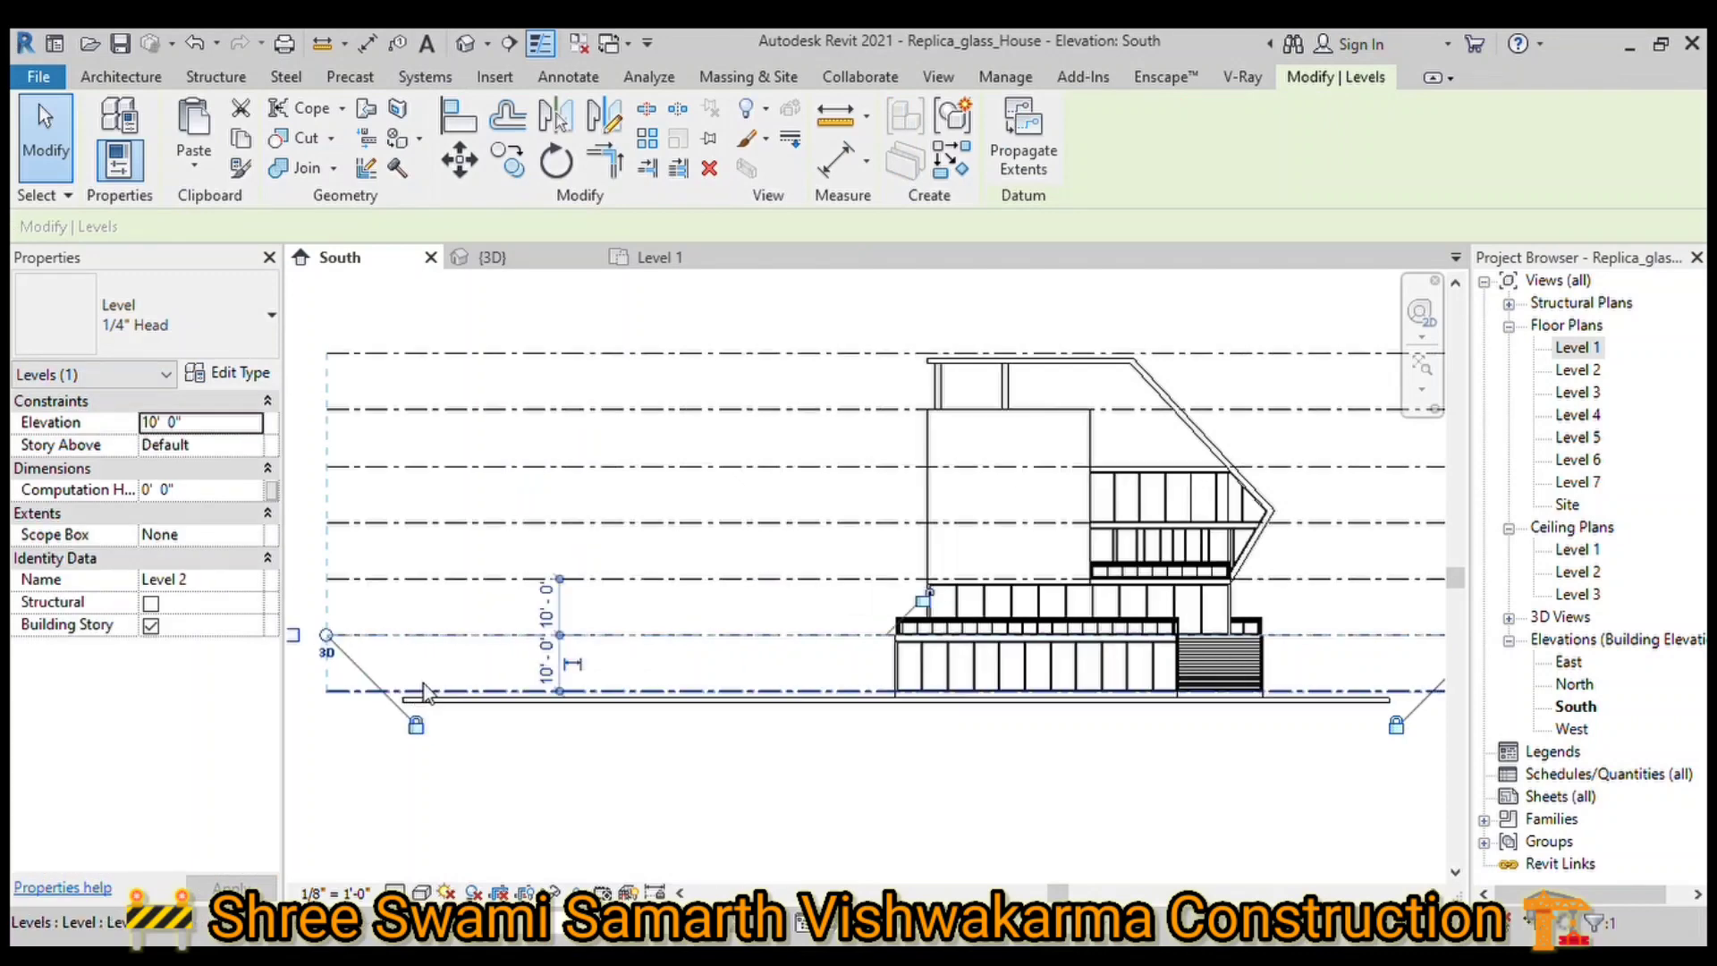
# Step: Clear the selection, glance at the 3D view, and return to the South elevation
pyautogui.scroll(-1, 416, 667)
pyautogui.scroll(-1, 416, 667)
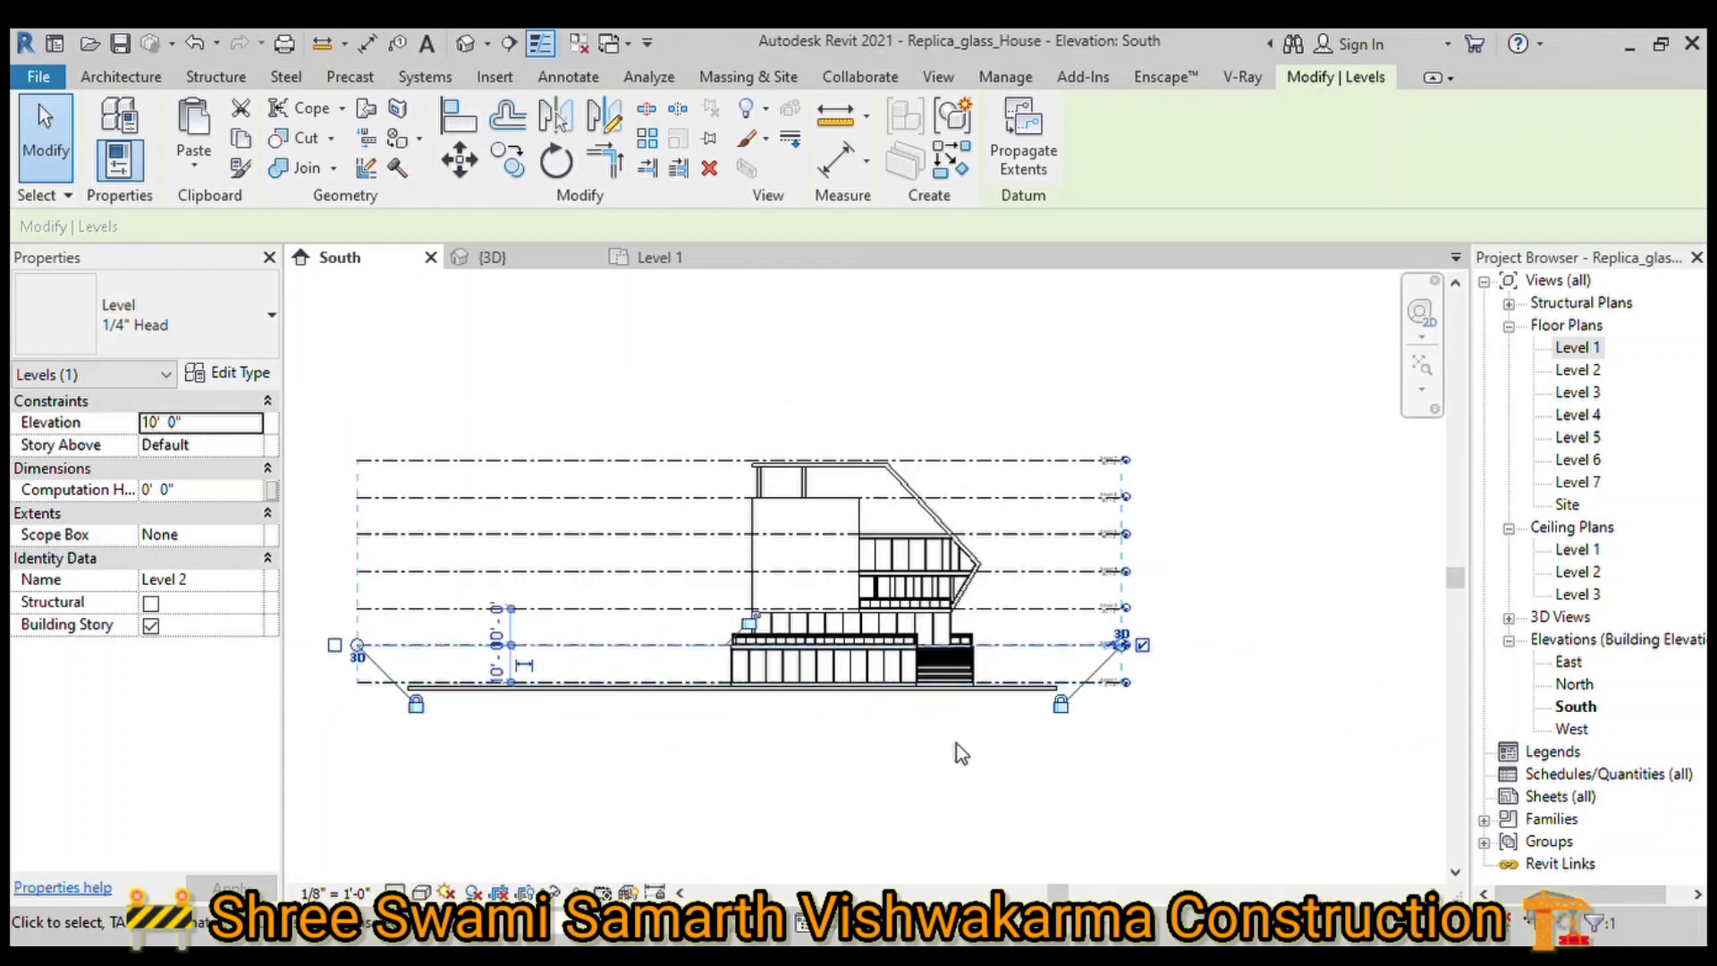
pyautogui.click(1302, 722)
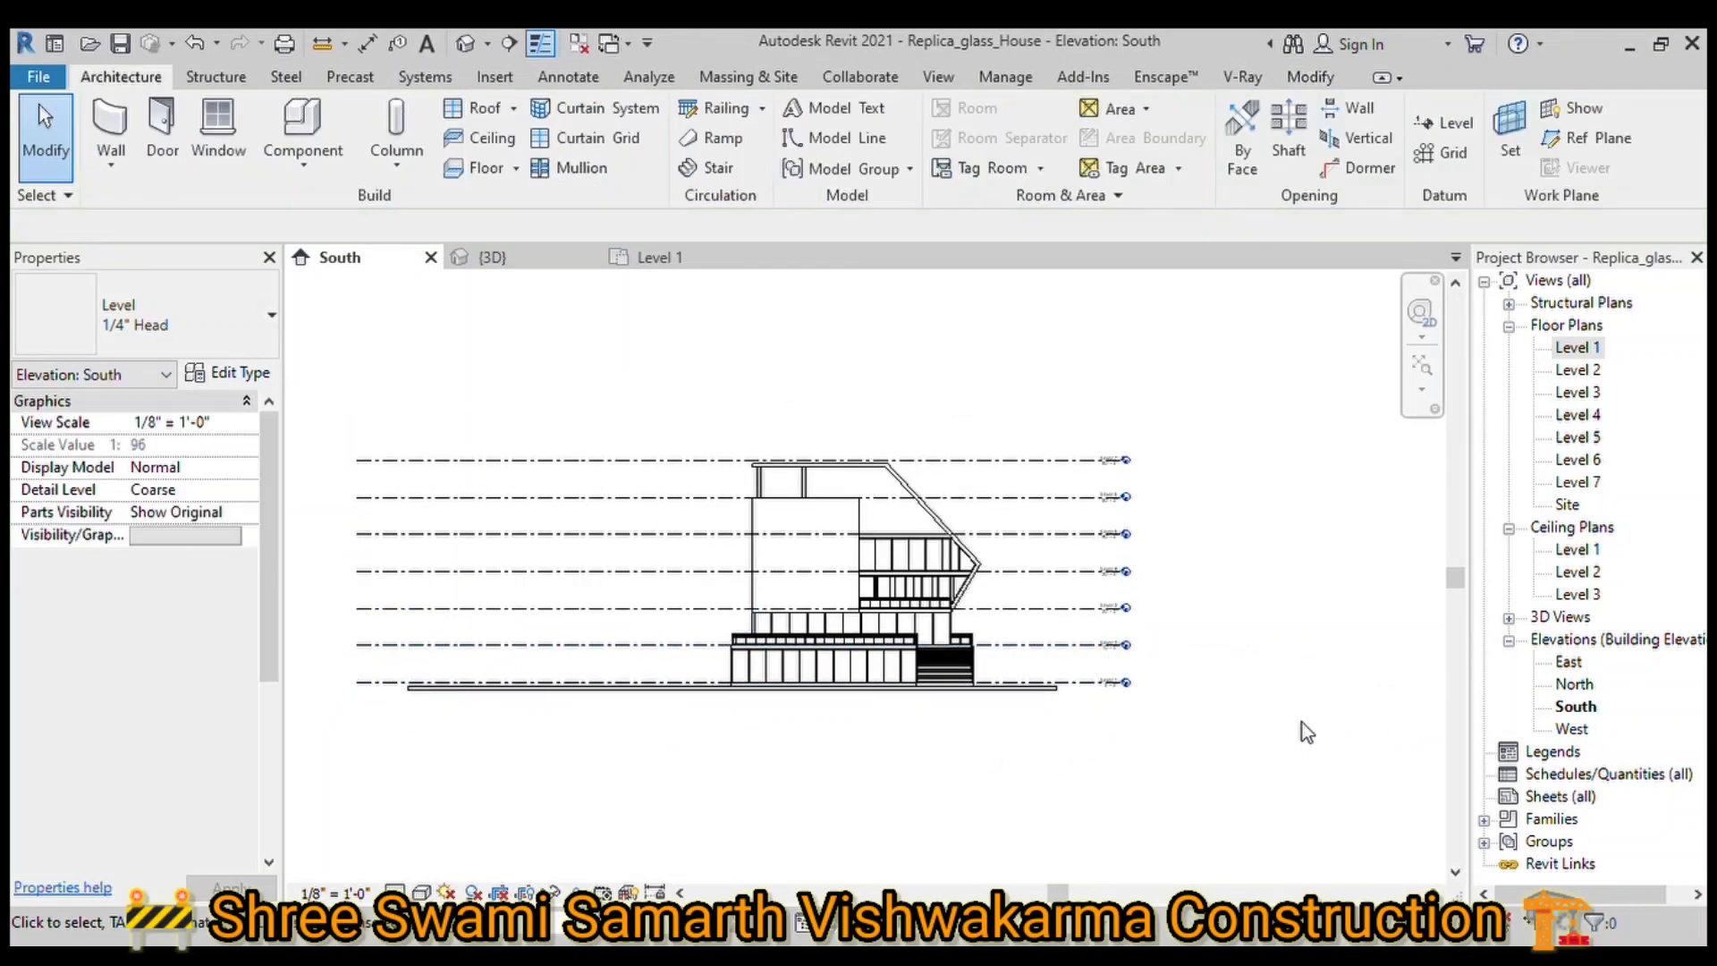
pyautogui.click(549, 267)
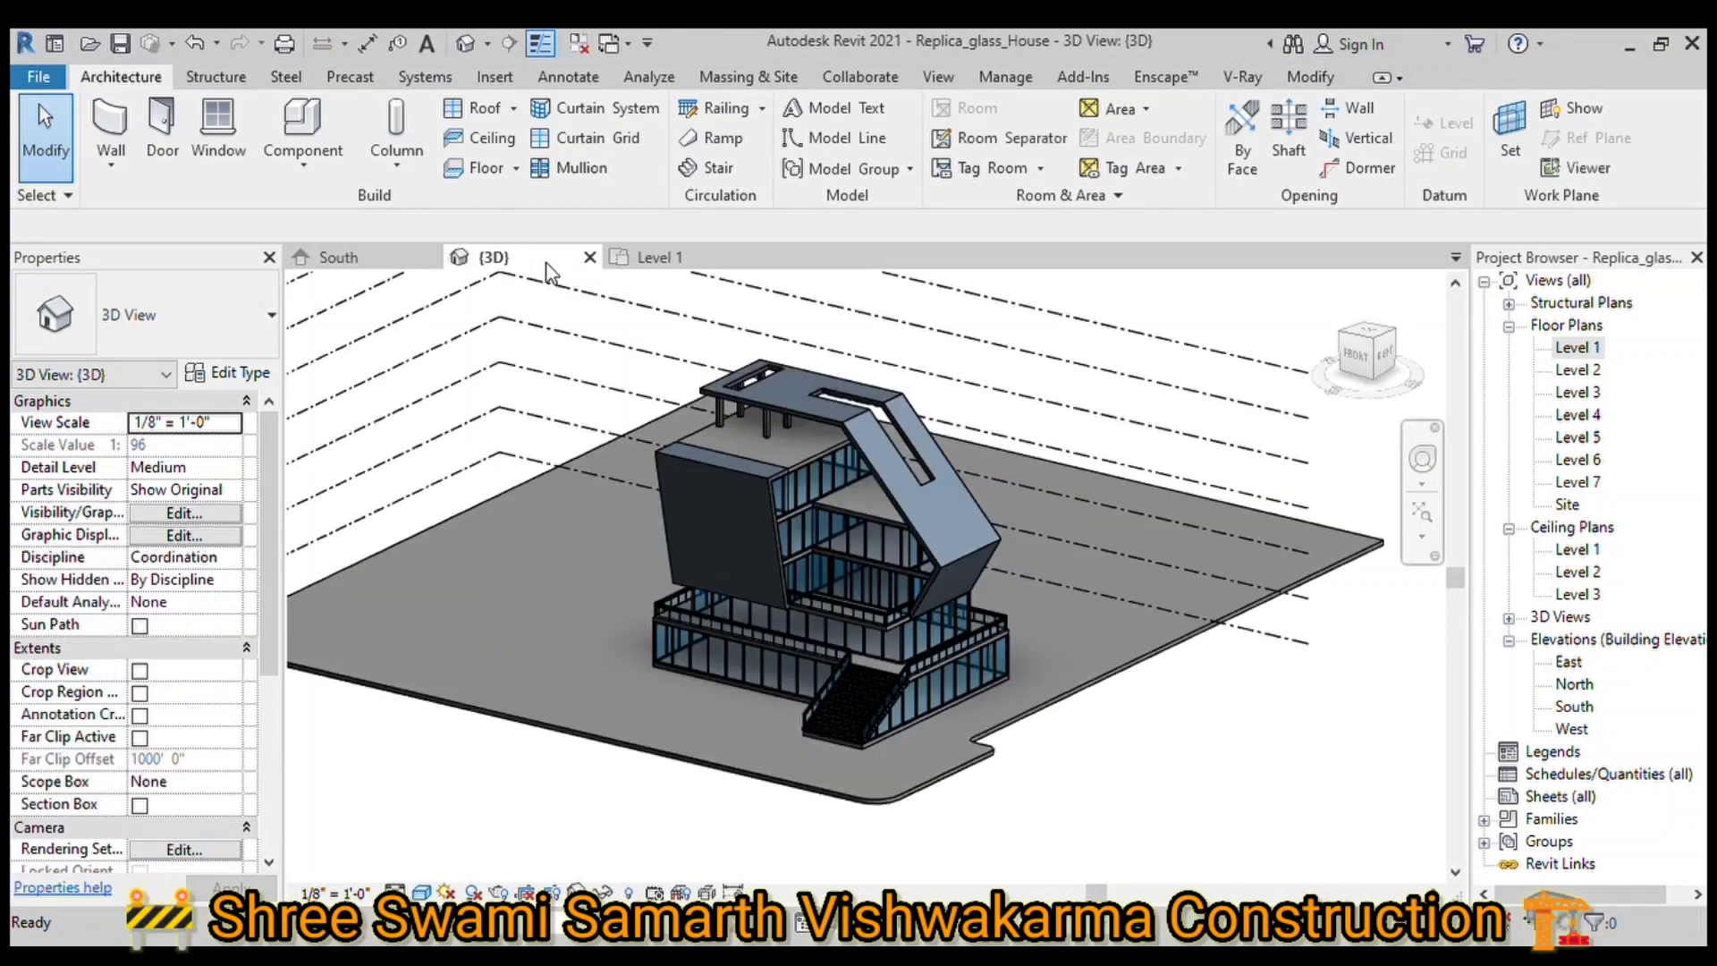
pyautogui.scroll(-2, 732, 585)
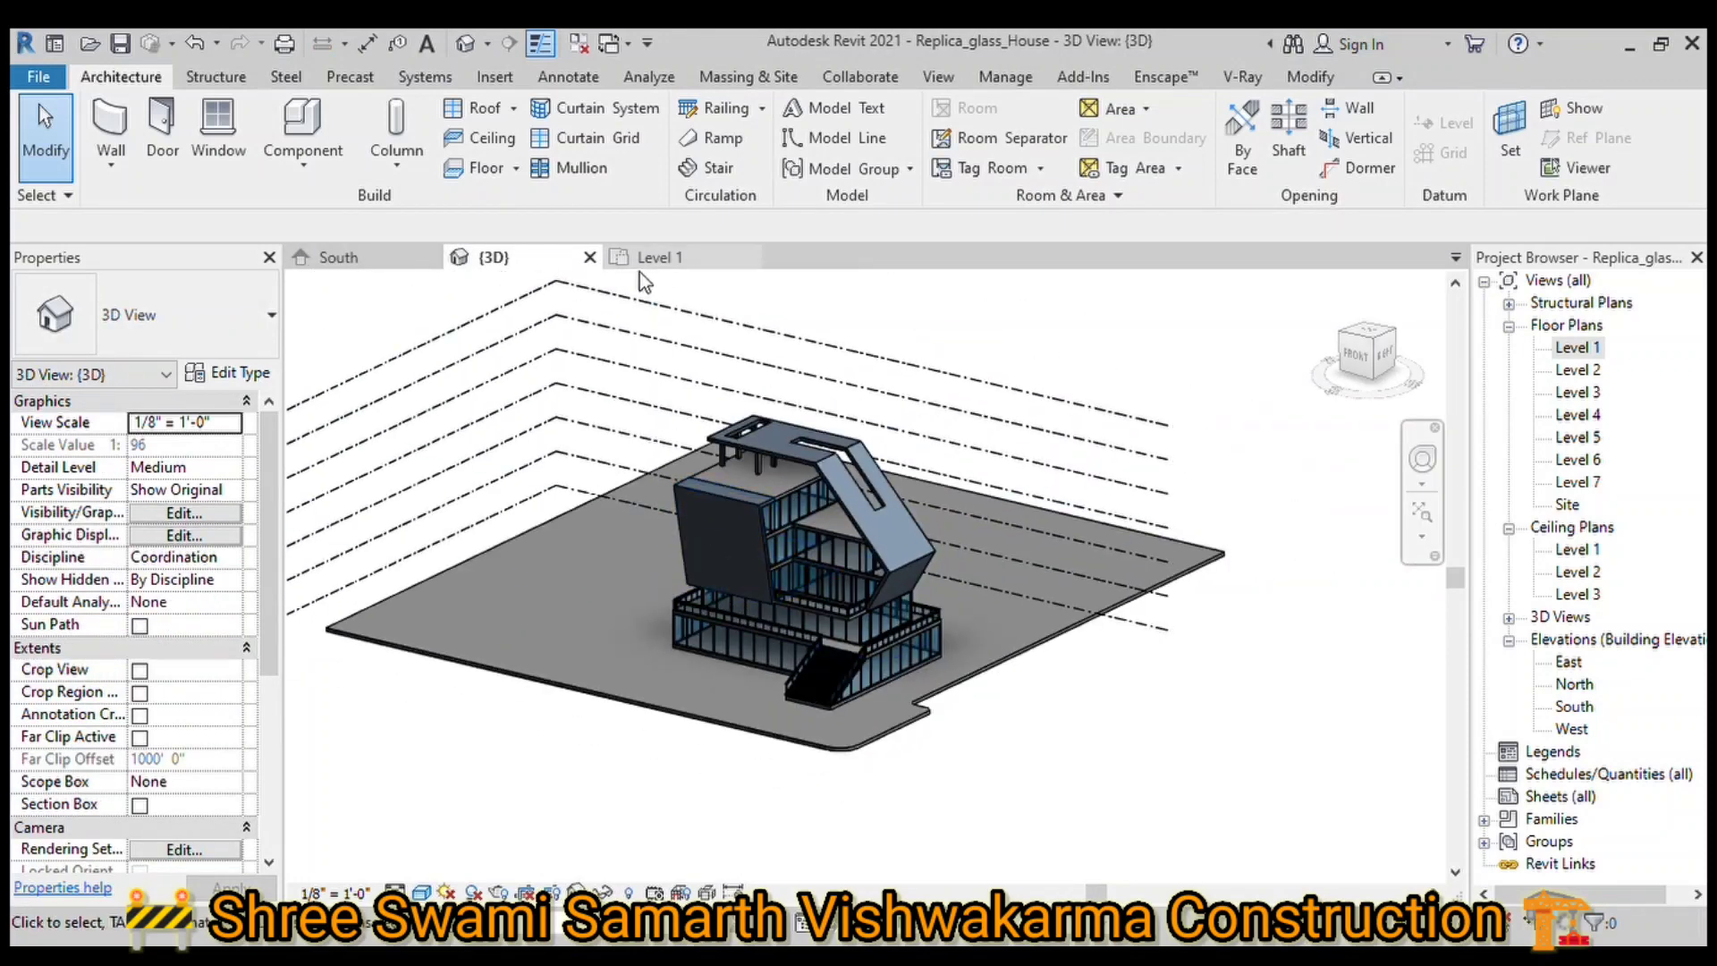
pyautogui.click(357, 256)
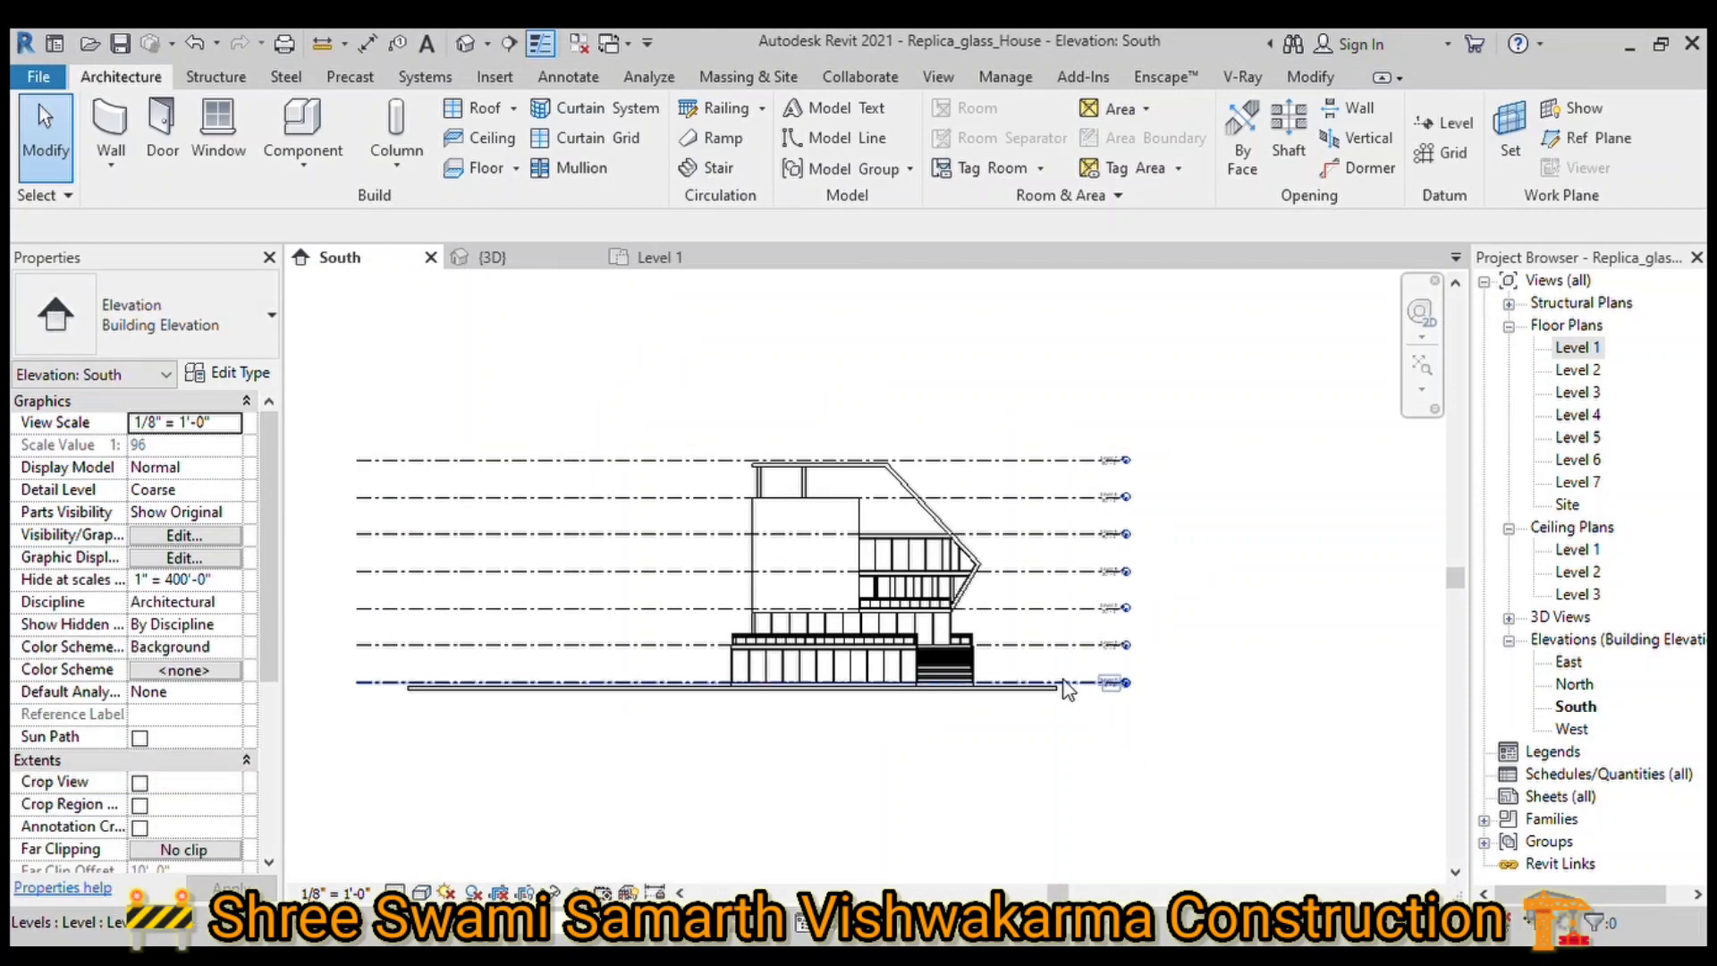
# Step: Extend the Level 1 to 3 lines to the right, past the outdoor slab
pyautogui.click(1073, 691)
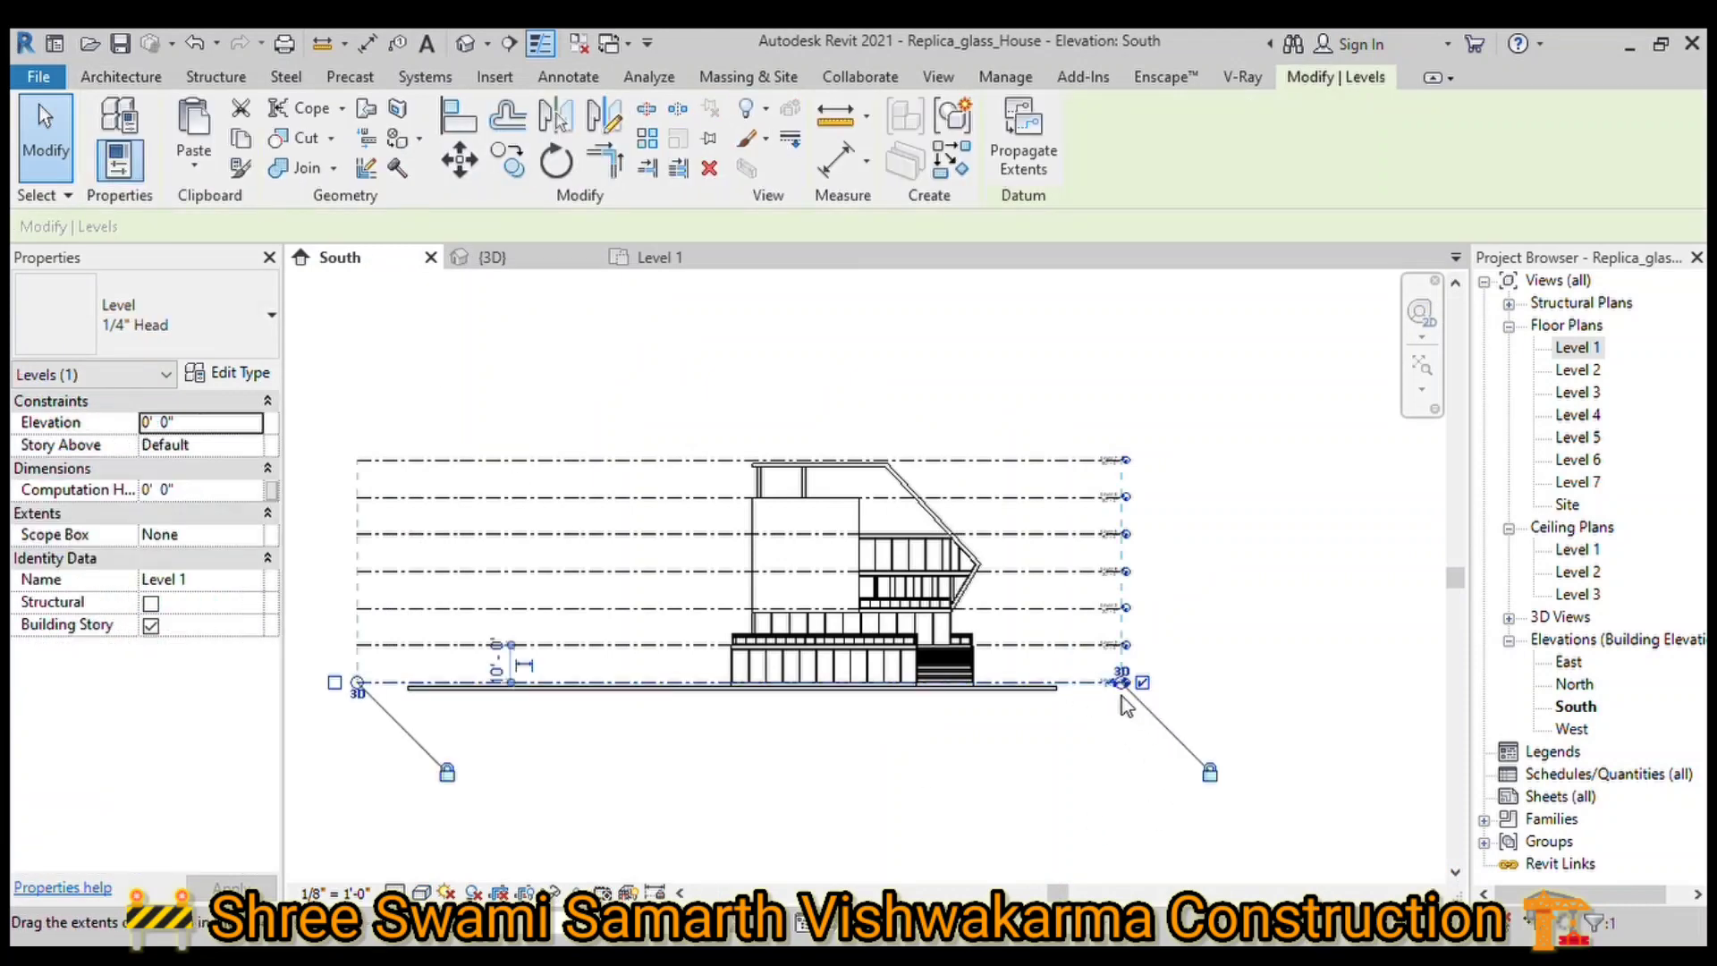
pyautogui.scroll(3, 1078, 694)
pyautogui.scroll(2, 1083, 702)
pyautogui.scroll(-3, 683, 691)
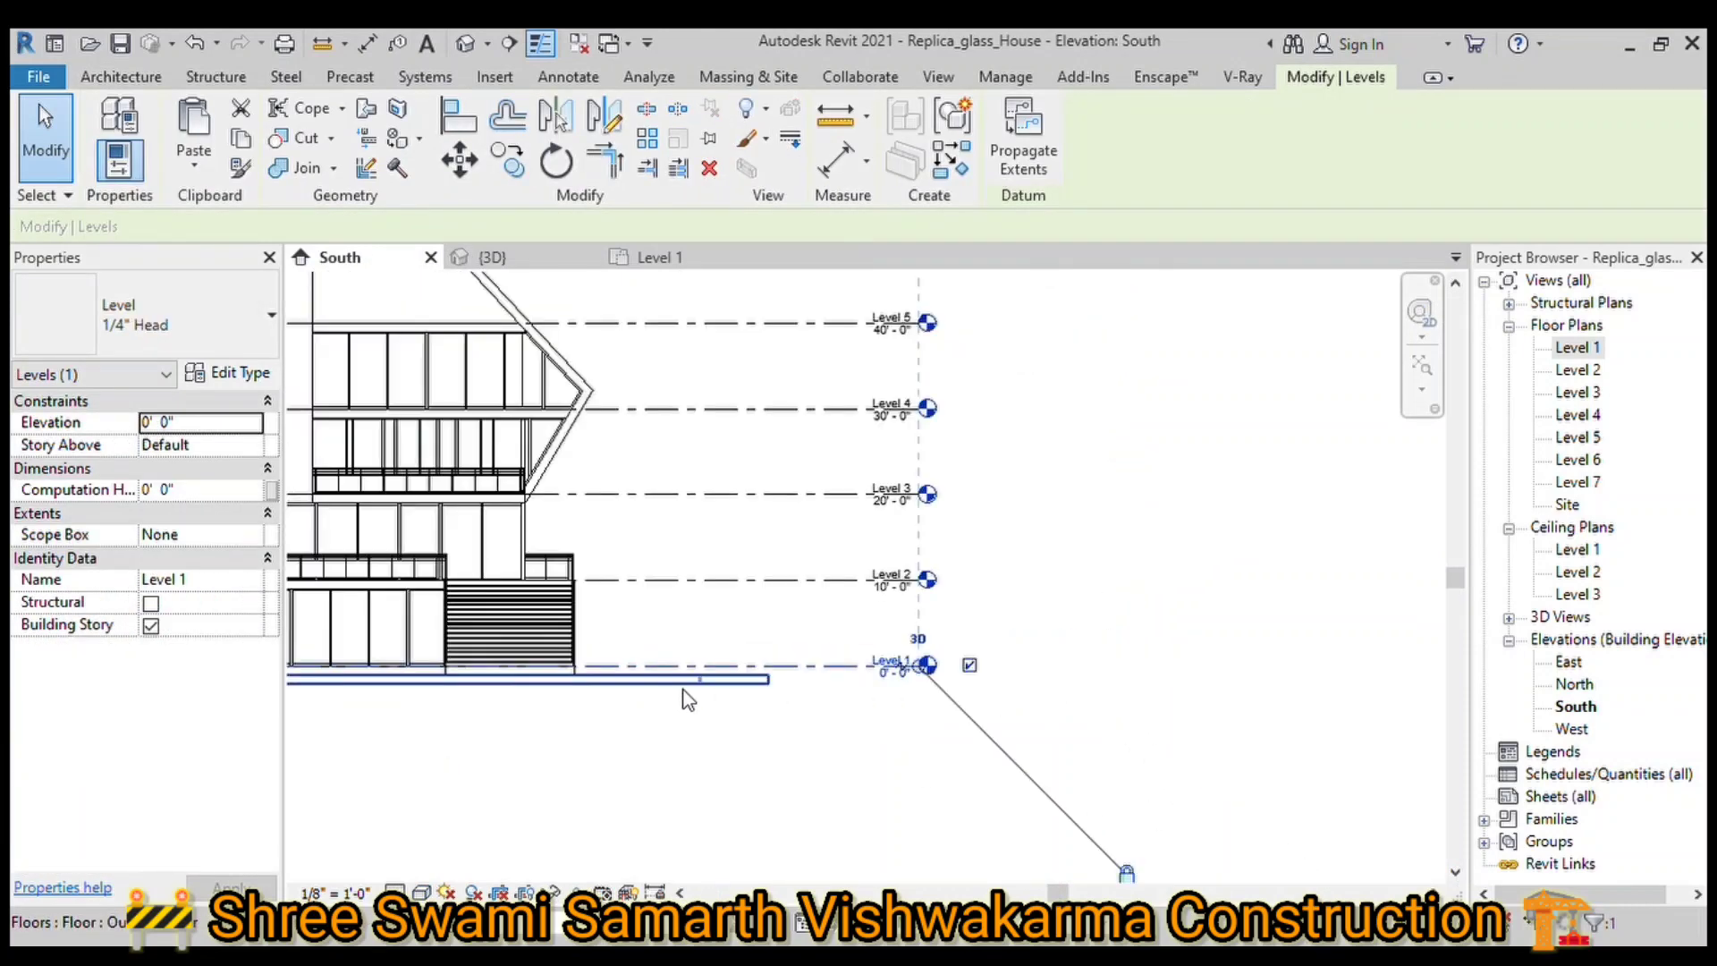
pyautogui.scroll(3, 951, 676)
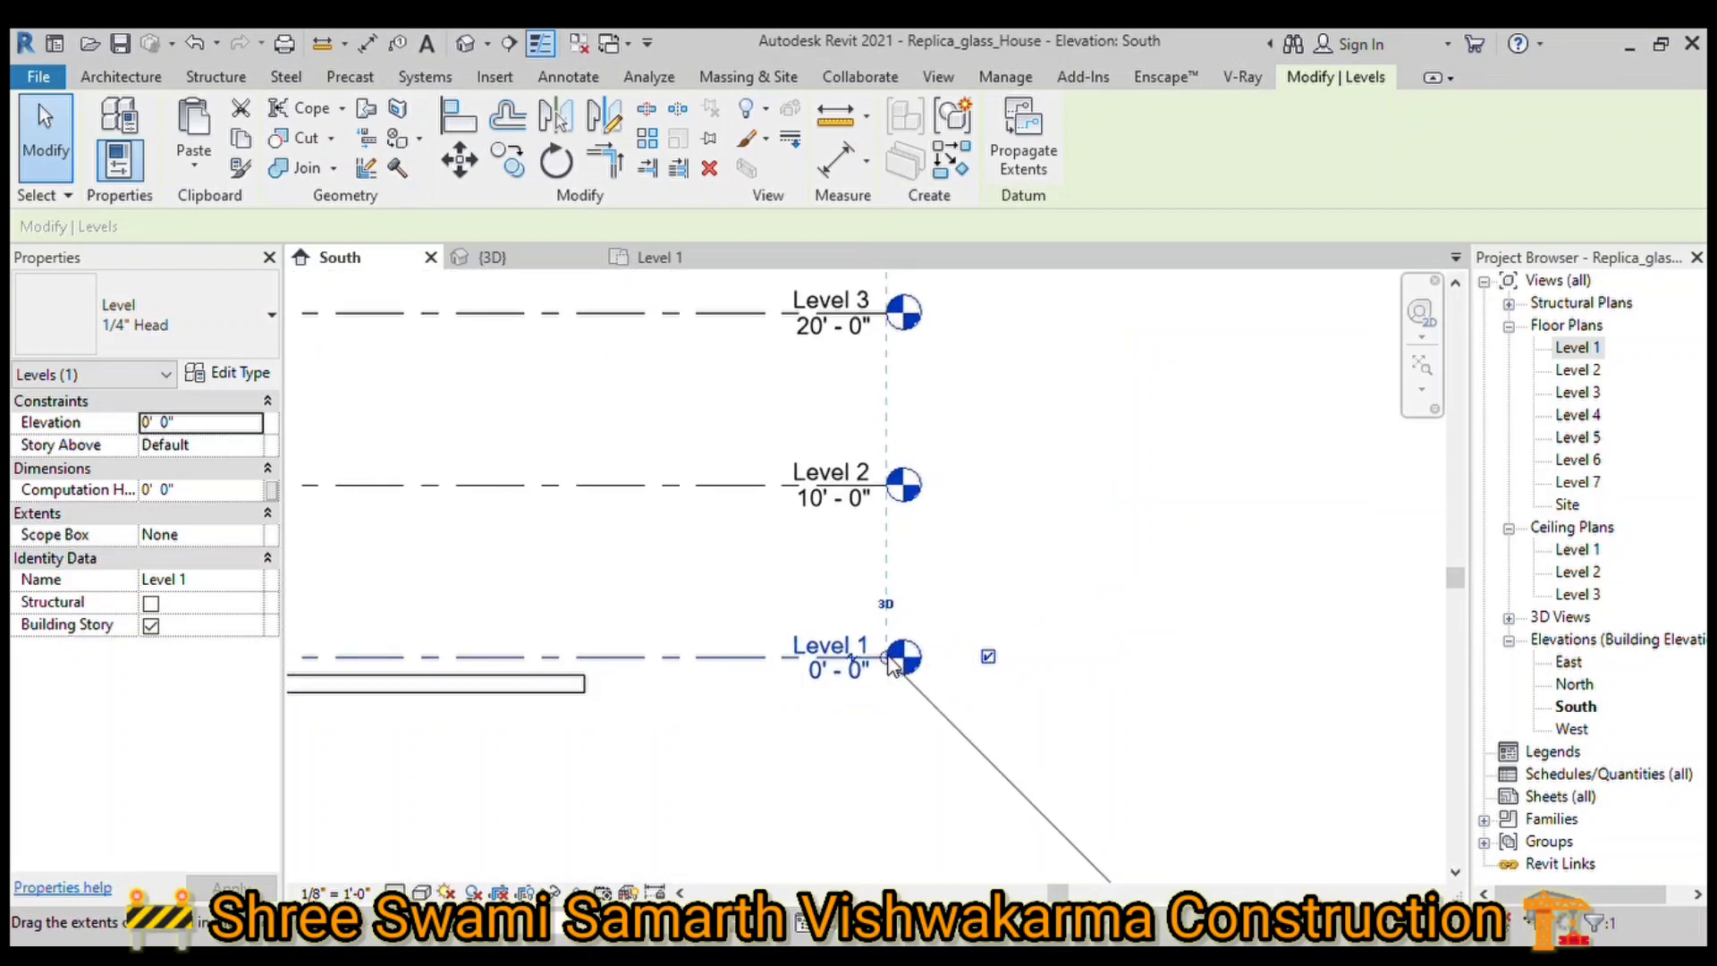
pyautogui.moveTo(892, 666); pyautogui.dragTo(1380, 671)
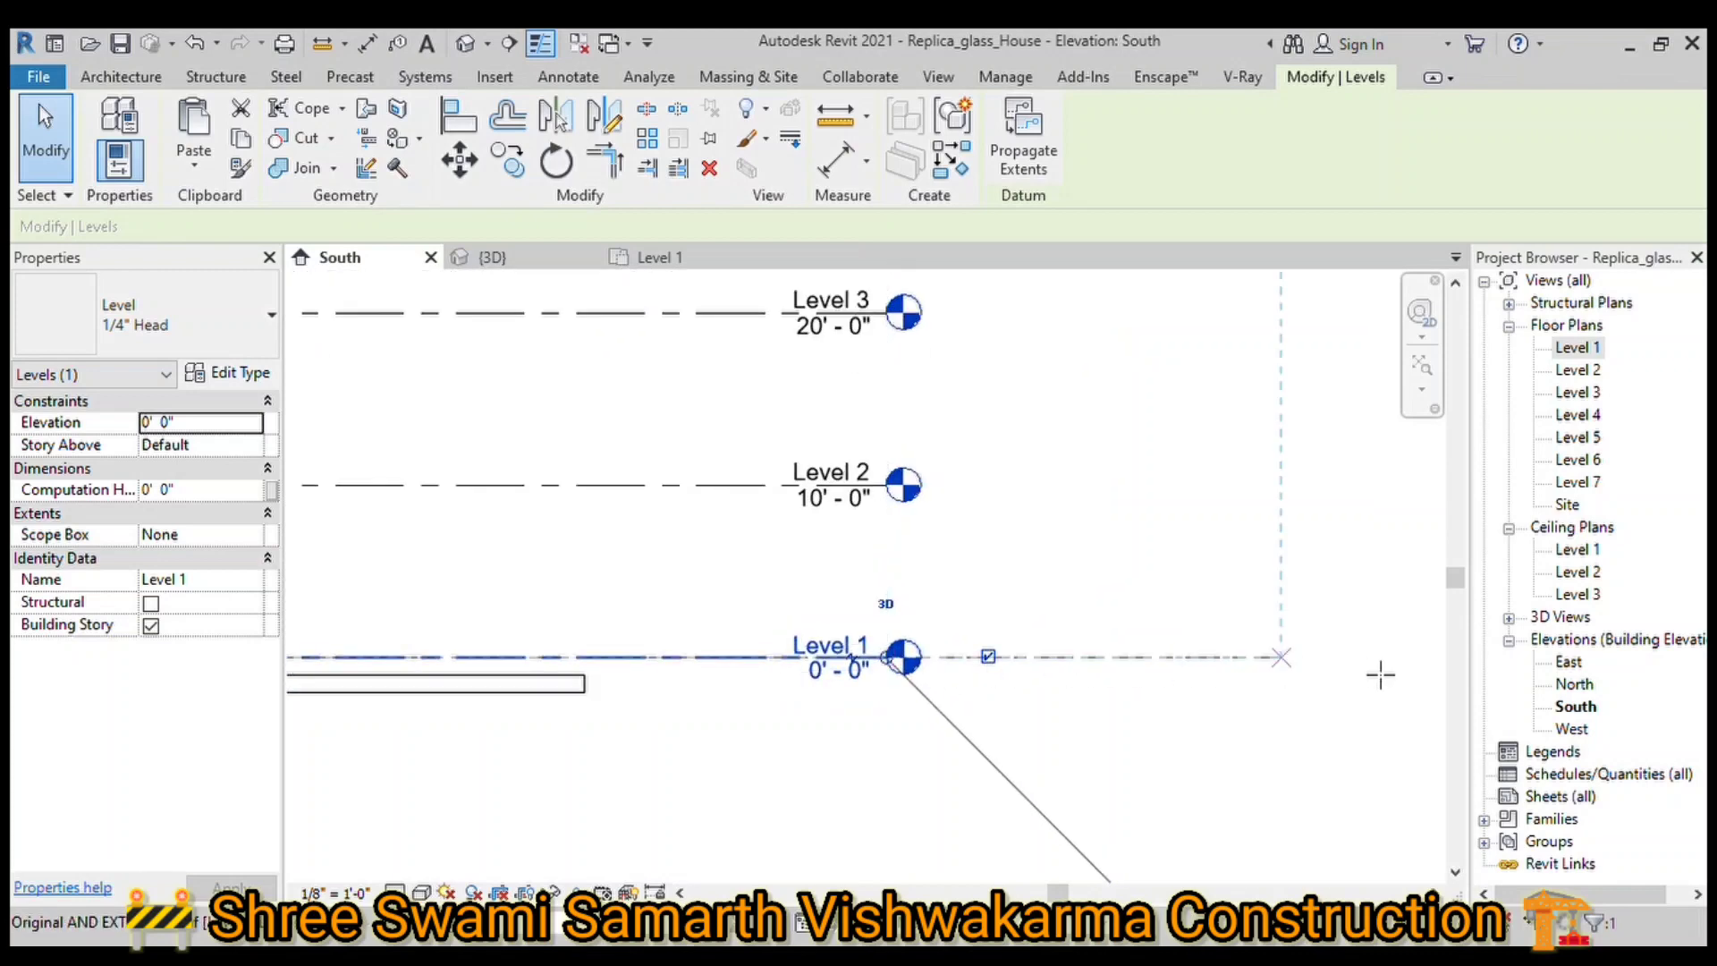
# Step: Cancel the stray Level command, deselect Level 1, and switch to the 3D view
pyautogui.press('l')
pyautogui.press('l')
pyautogui.press('Escape')
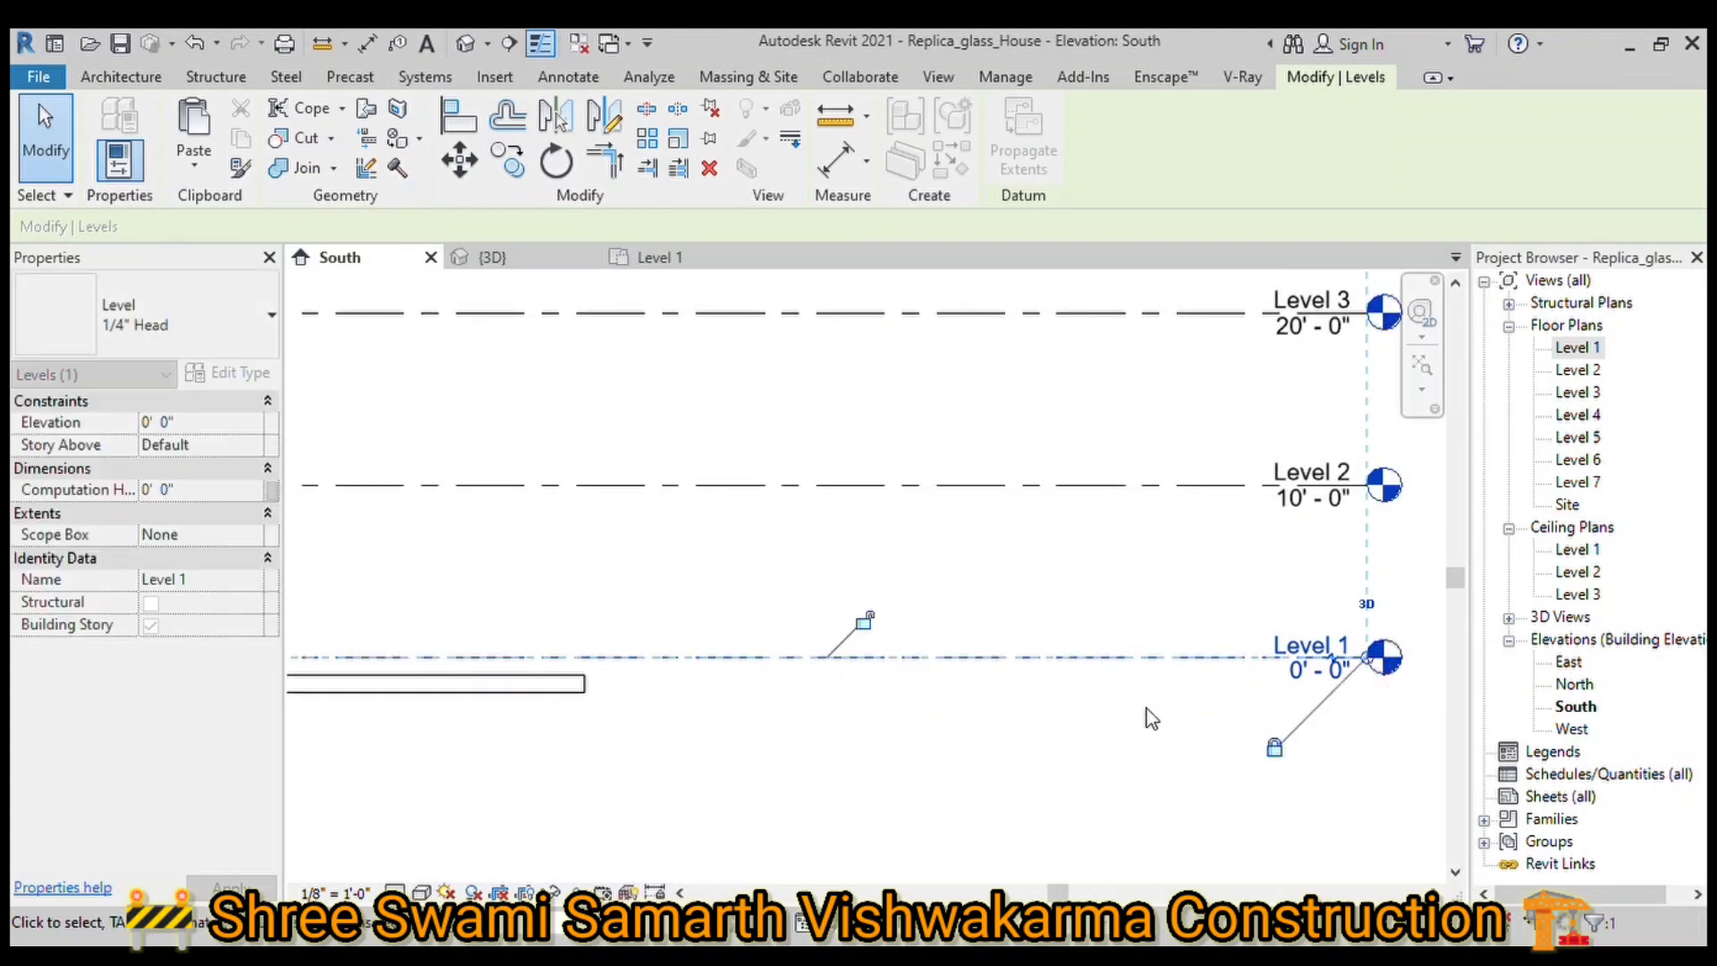
pyautogui.scroll(-1, 1147, 709)
pyautogui.scroll(-2, 1147, 709)
pyautogui.scroll(-1, 1131, 708)
pyautogui.click(1131, 709)
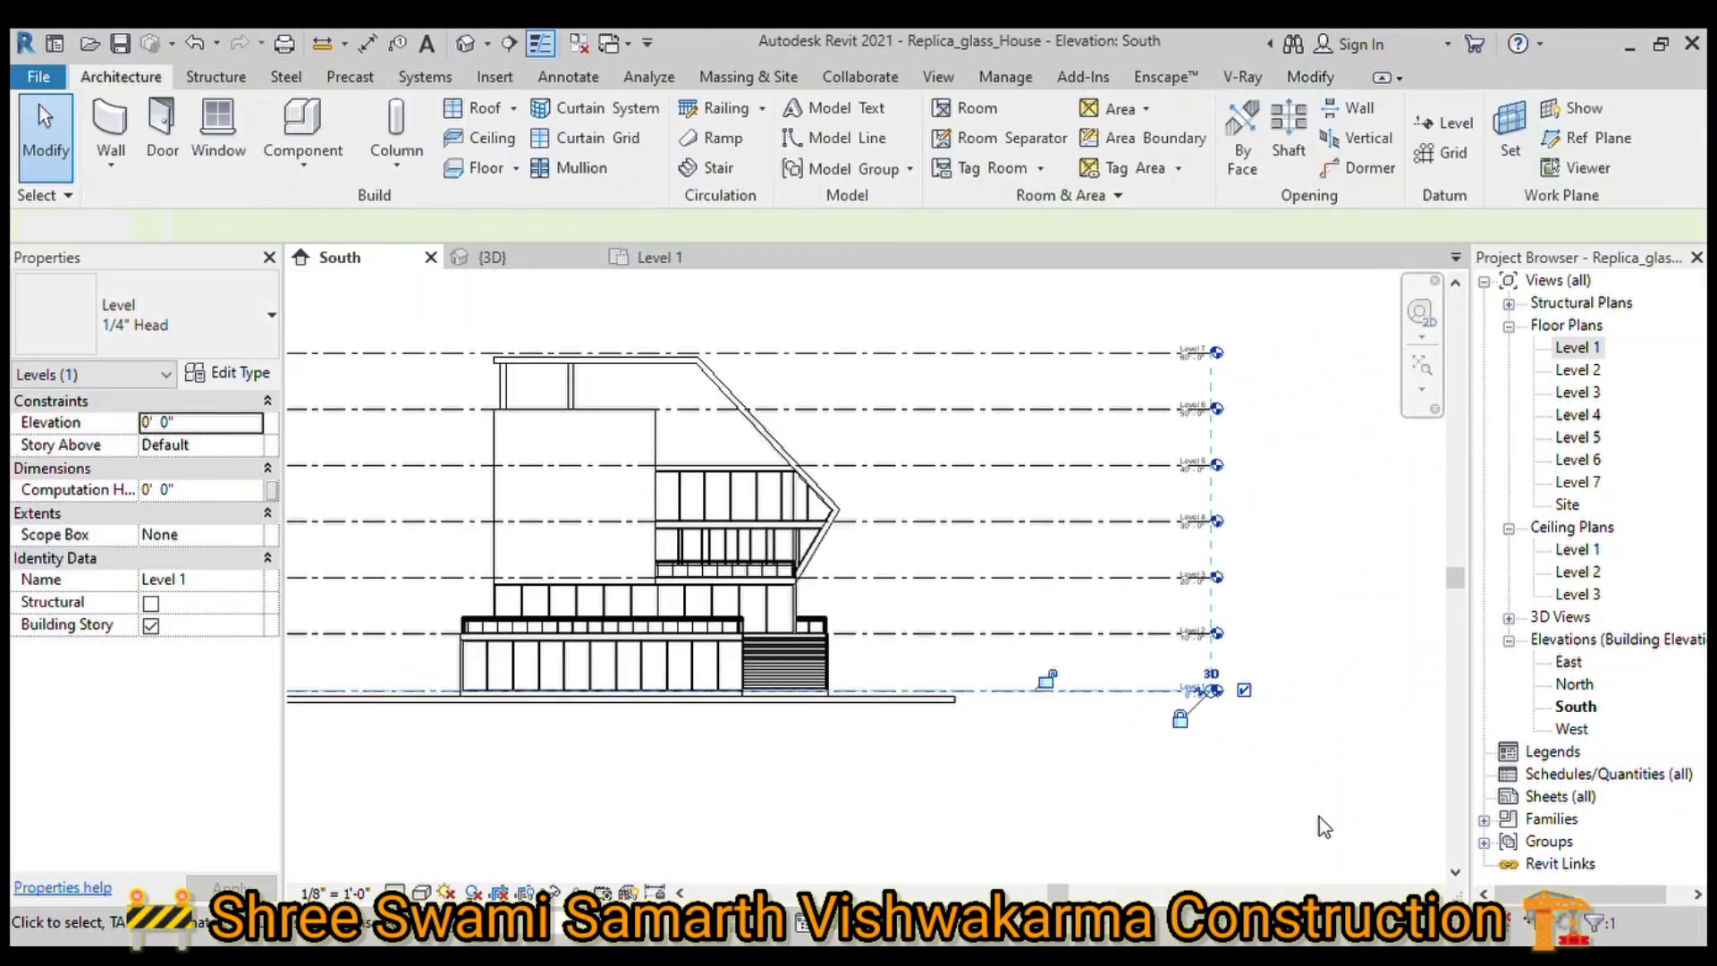
pyautogui.press('3')
pyautogui.press('d')
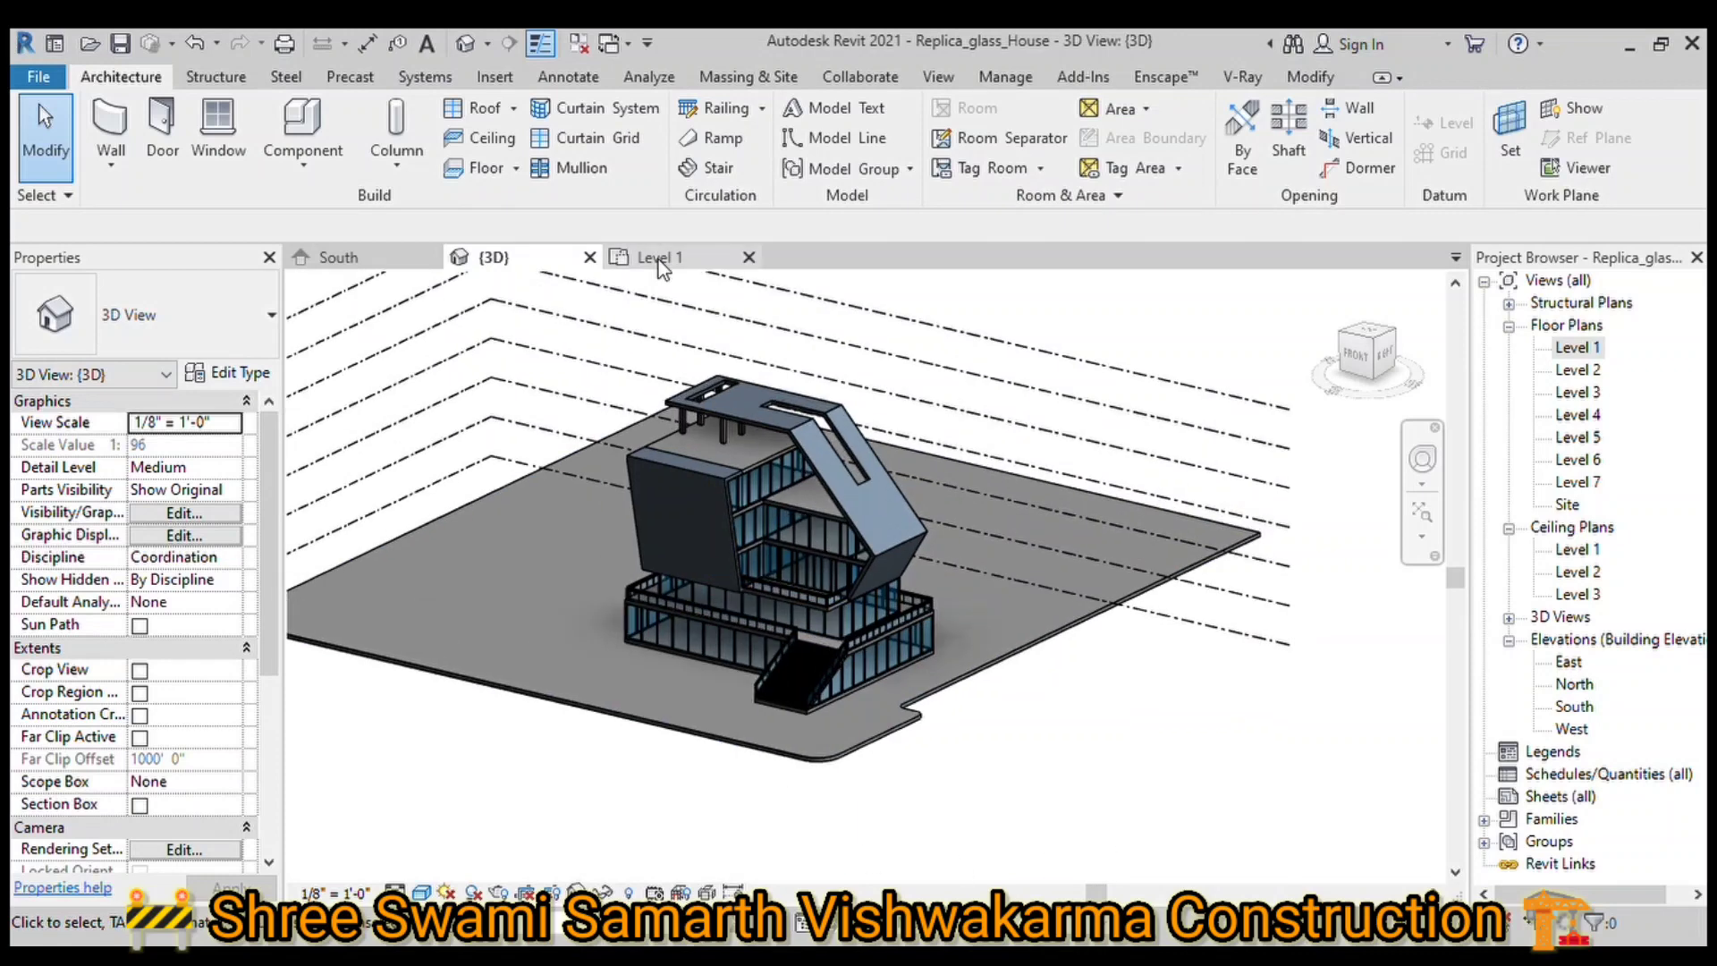
# Step: On Level 1, drag the left elevation marker farther left and the right marker farther right
pyautogui.click(657, 258)
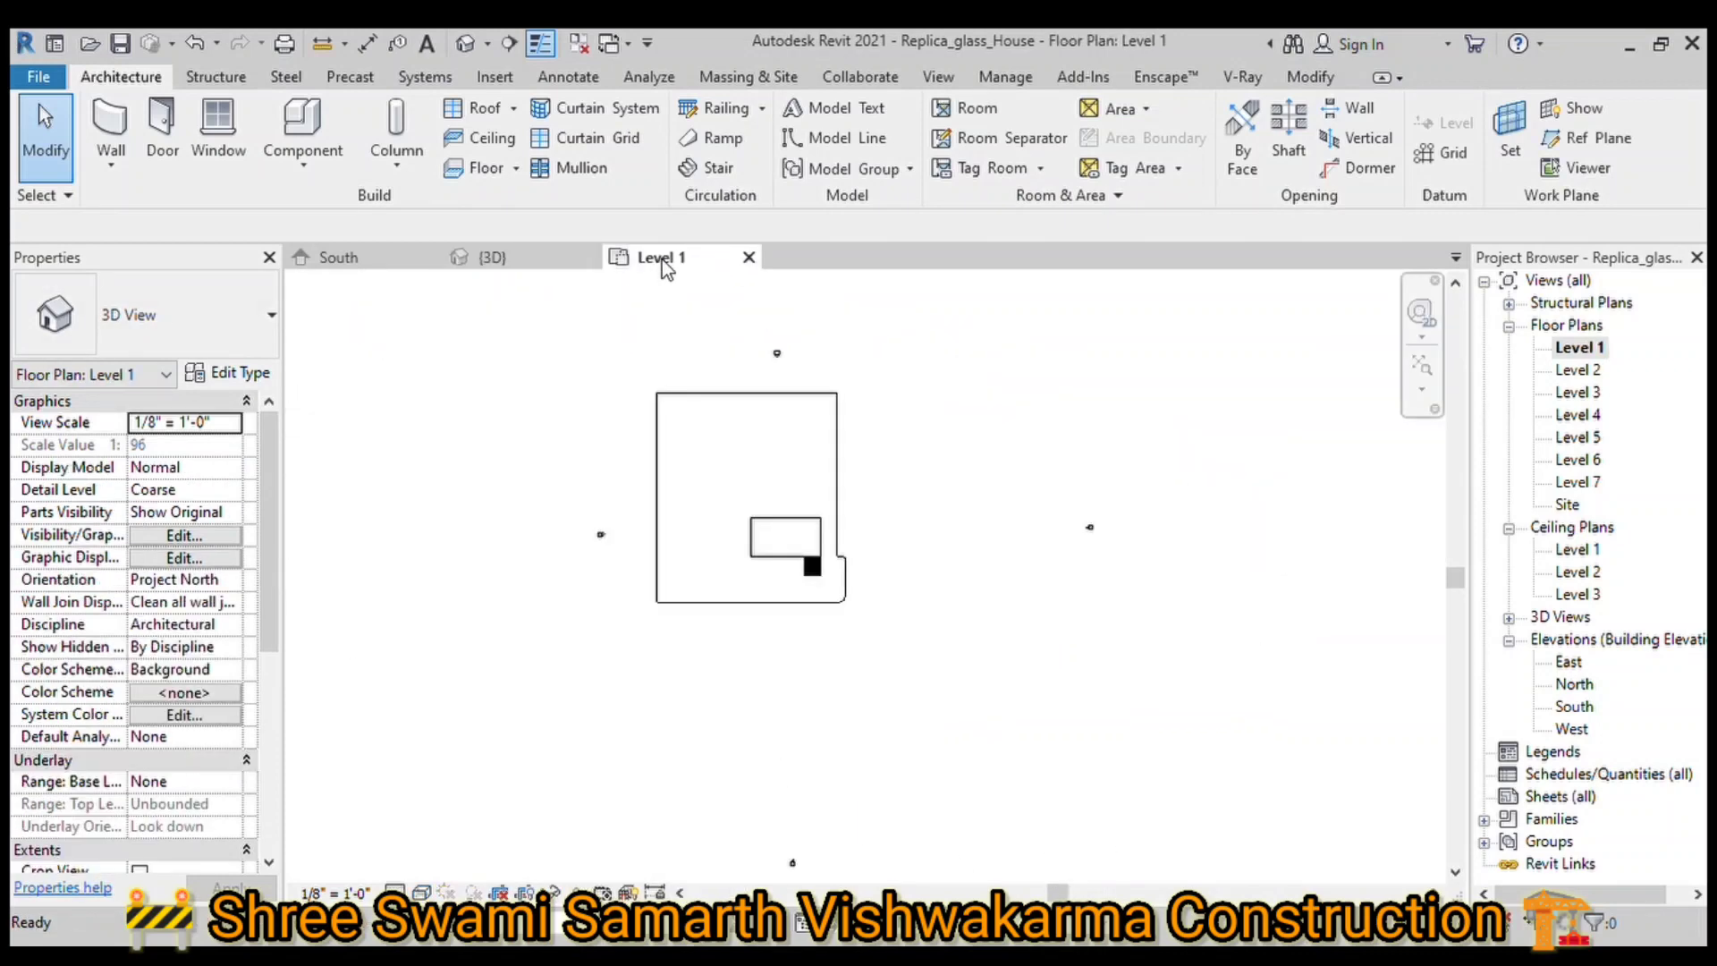
pyautogui.click(580, 541)
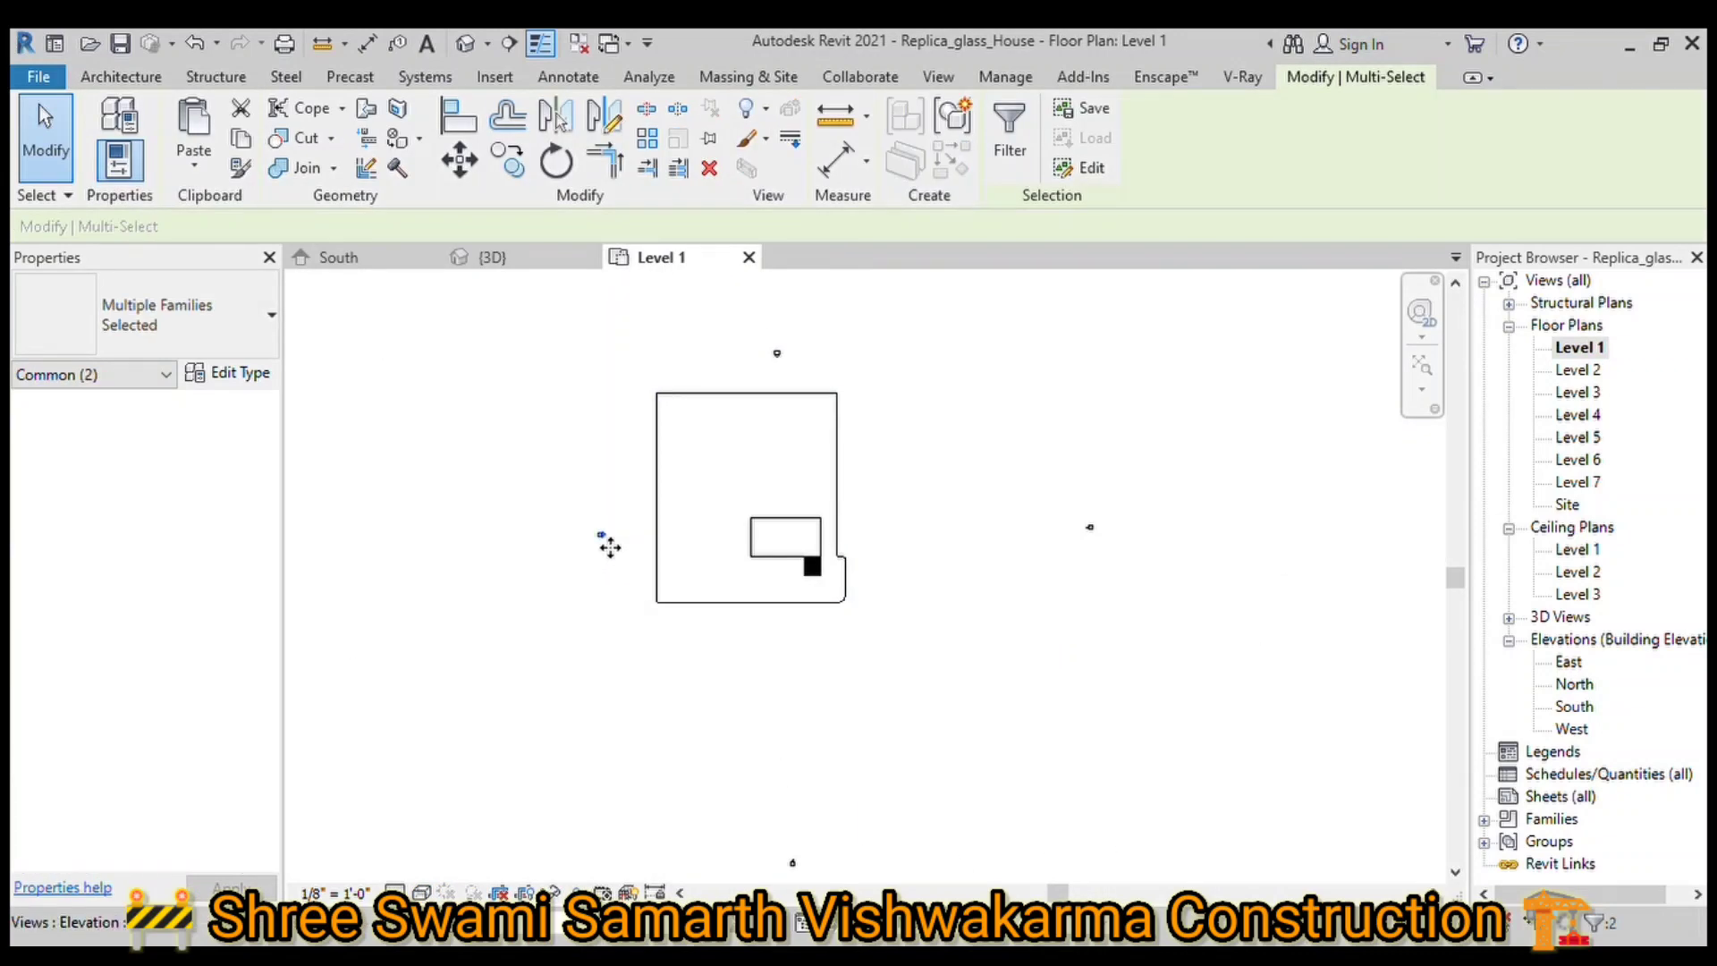
pyautogui.moveTo(610, 545); pyautogui.dragTo(455, 545)
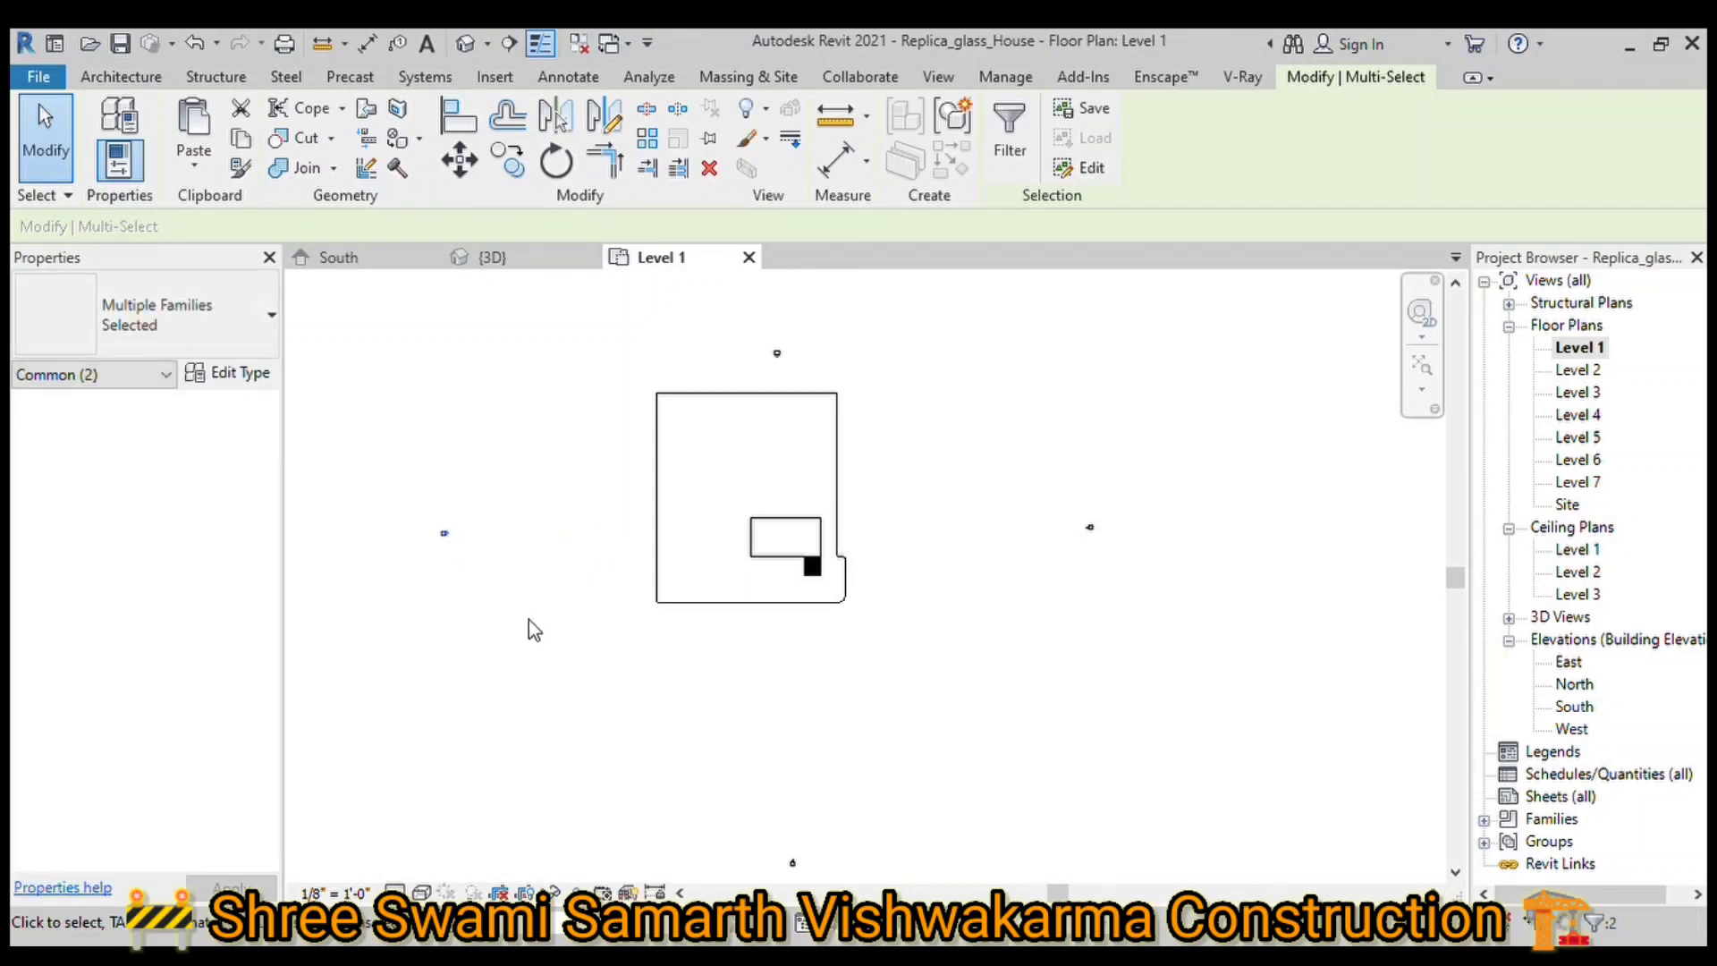
pyautogui.scroll(-1, 528, 627)
pyautogui.moveTo(700, 373)
pyautogui.mouseDown()
pyautogui.moveTo(772, 401)
pyautogui.moveTo(758, 401)
pyautogui.moveTo(754, 323)
pyautogui.mouseUp()
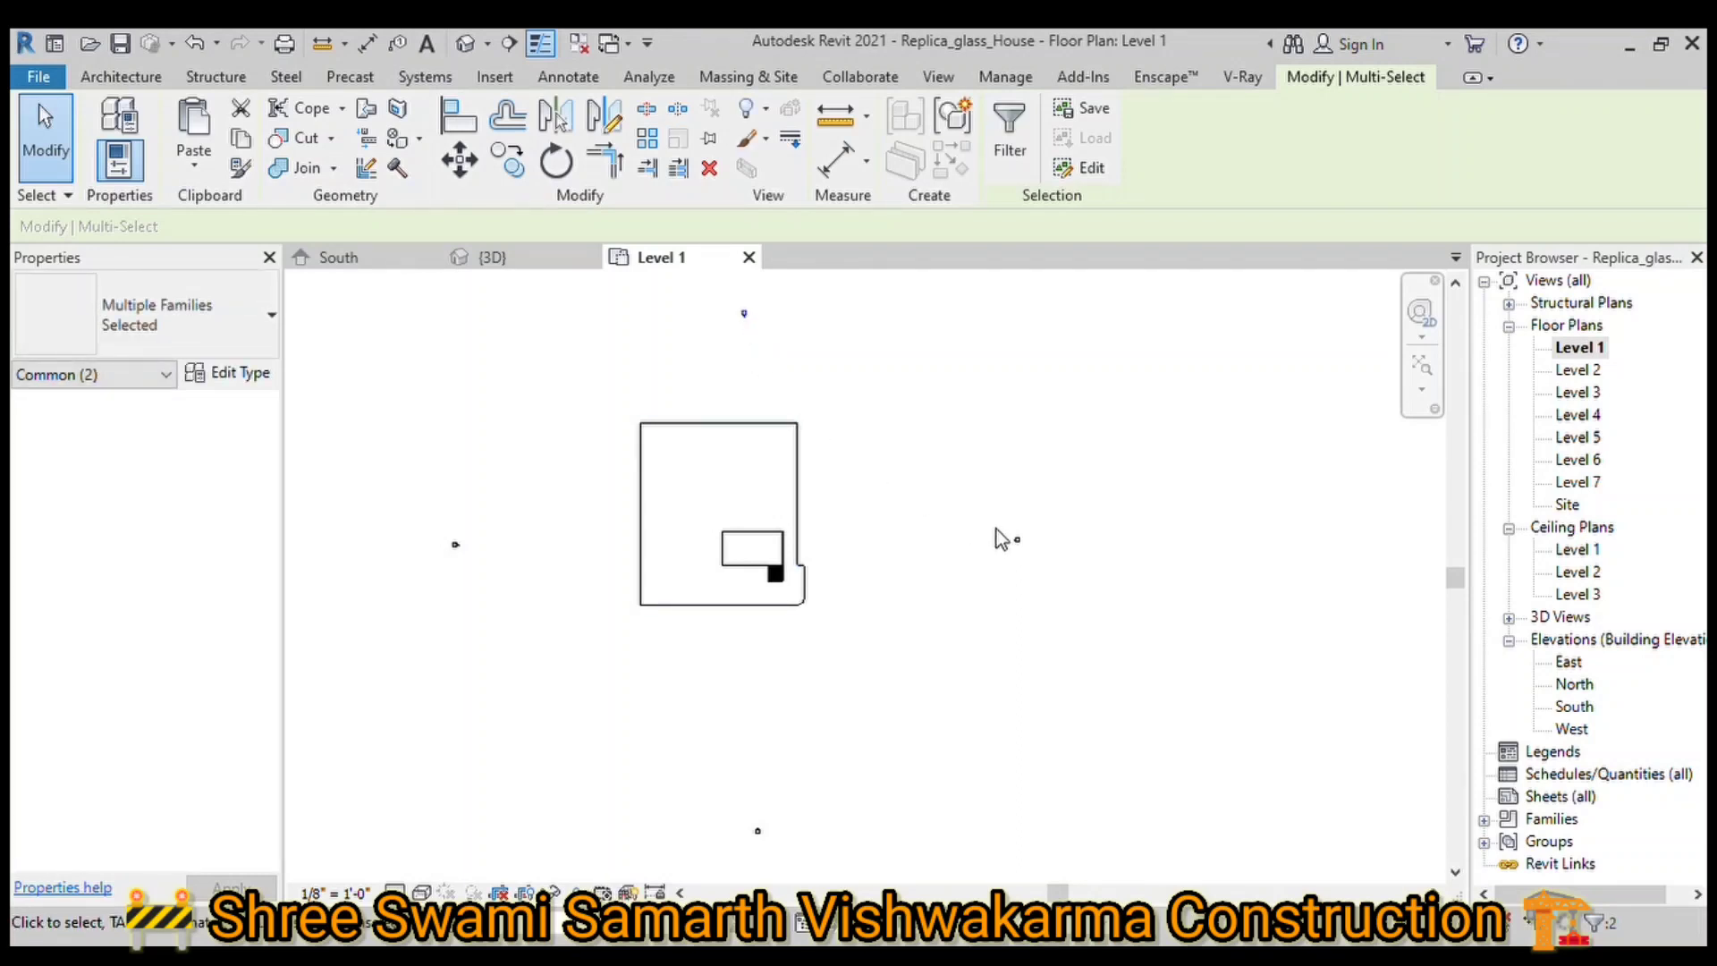
pyautogui.moveTo(995, 527)
pyautogui.mouseDown()
pyautogui.moveTo(1070, 573)
pyautogui.moveTo(1271, 559)
pyautogui.mouseUp()
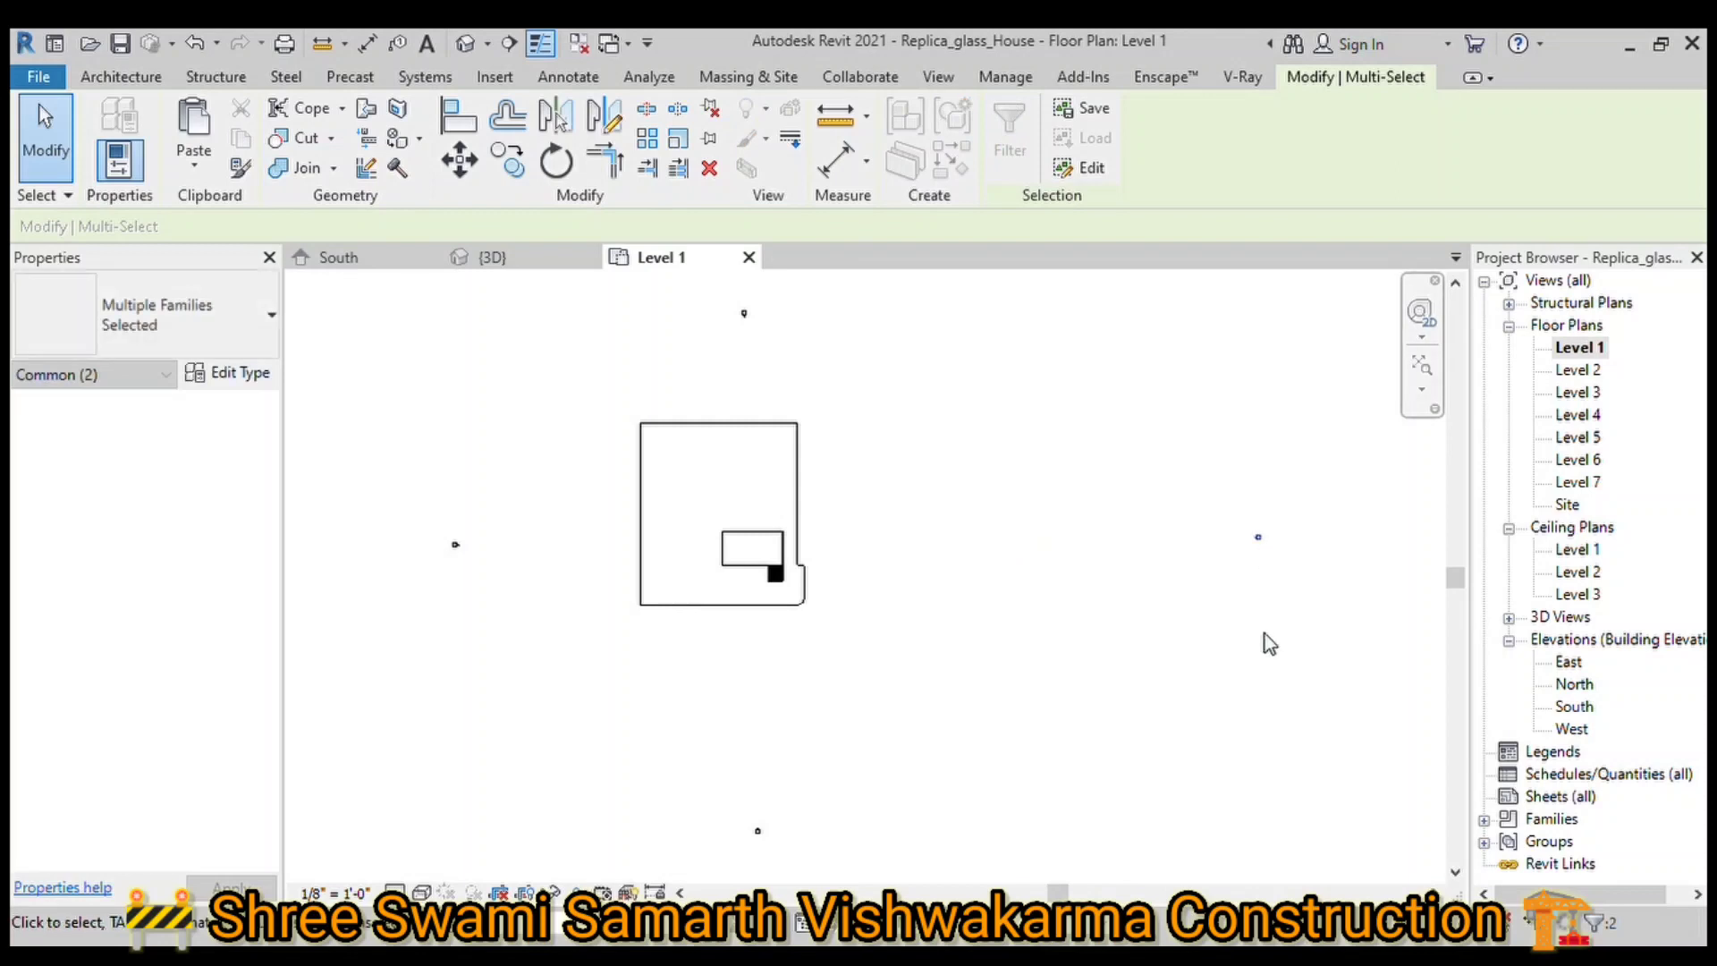
pyautogui.click(665, 648)
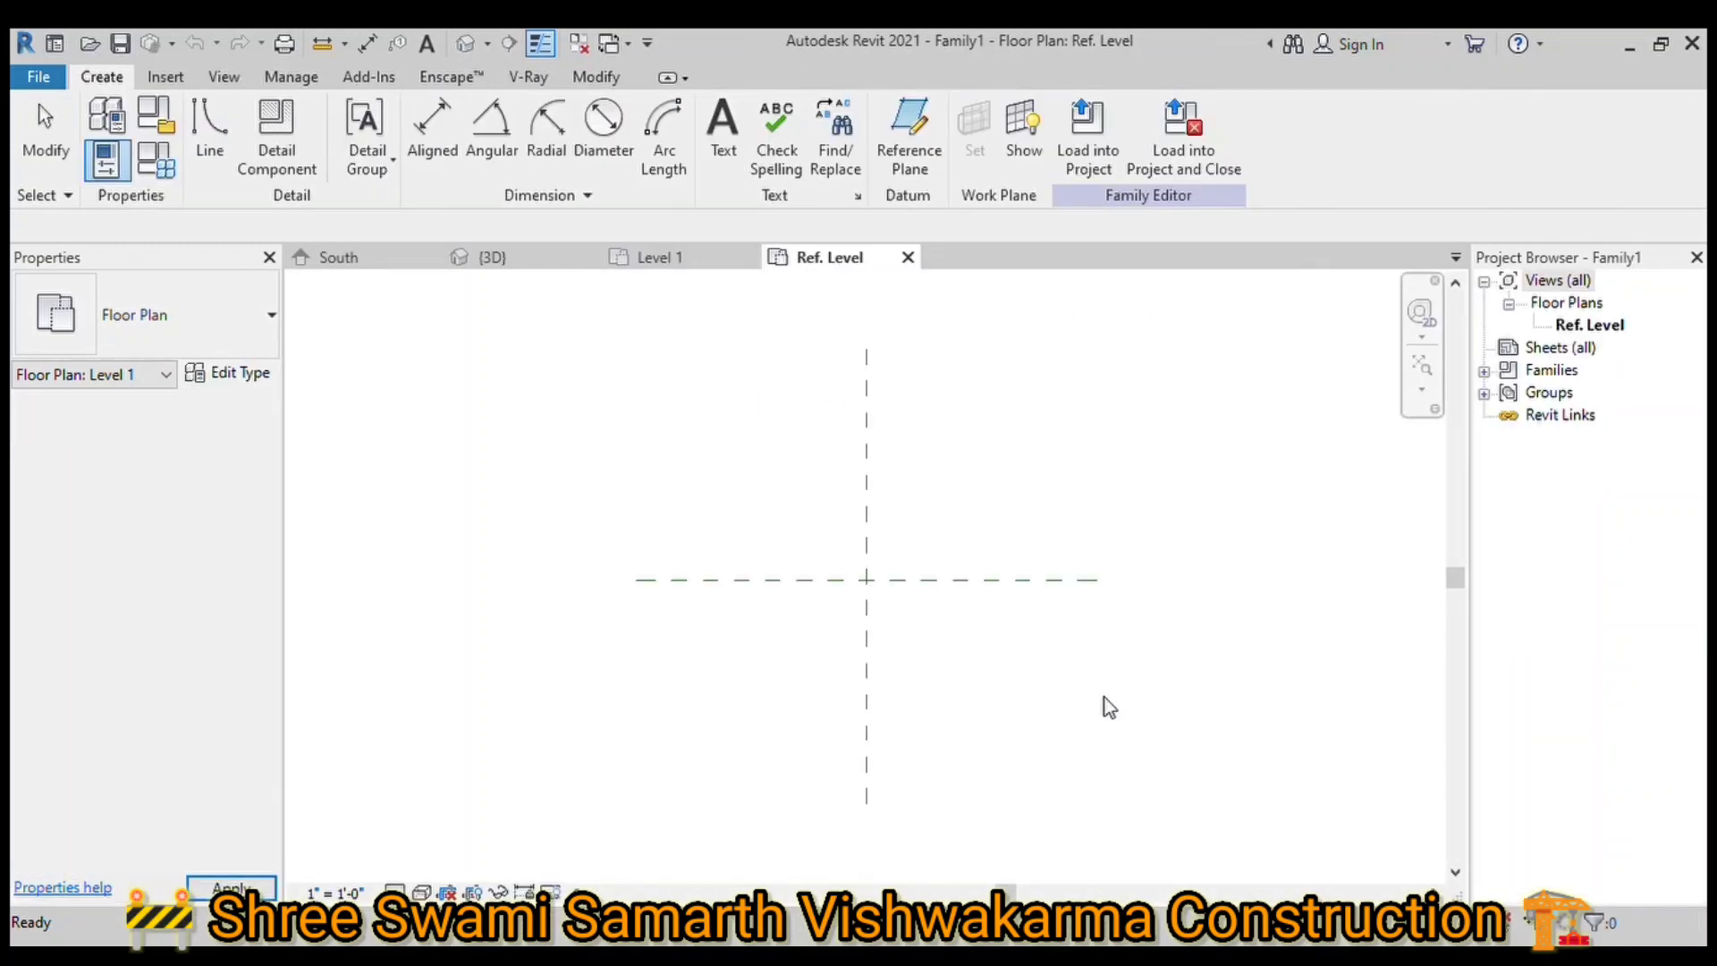
# Step: Draw a closed chamfered curb outline with a 1'-0" vertical side, short top and angled chamfer
pyautogui.click(210, 134)
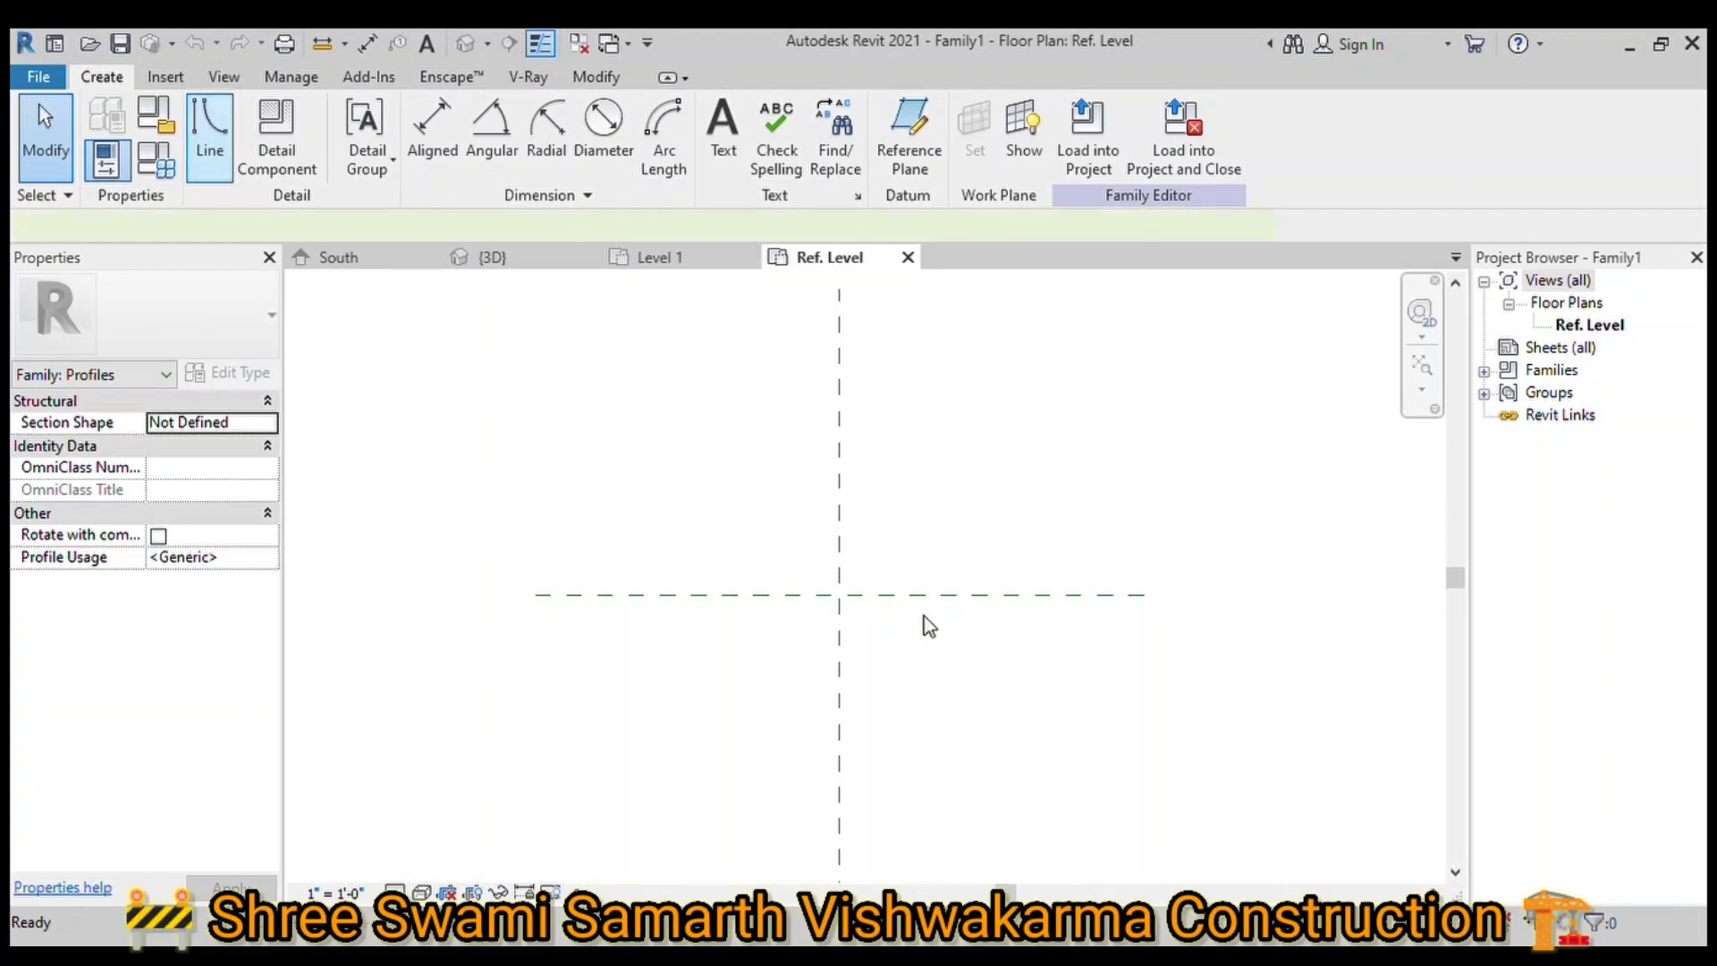
pyautogui.click(839, 595)
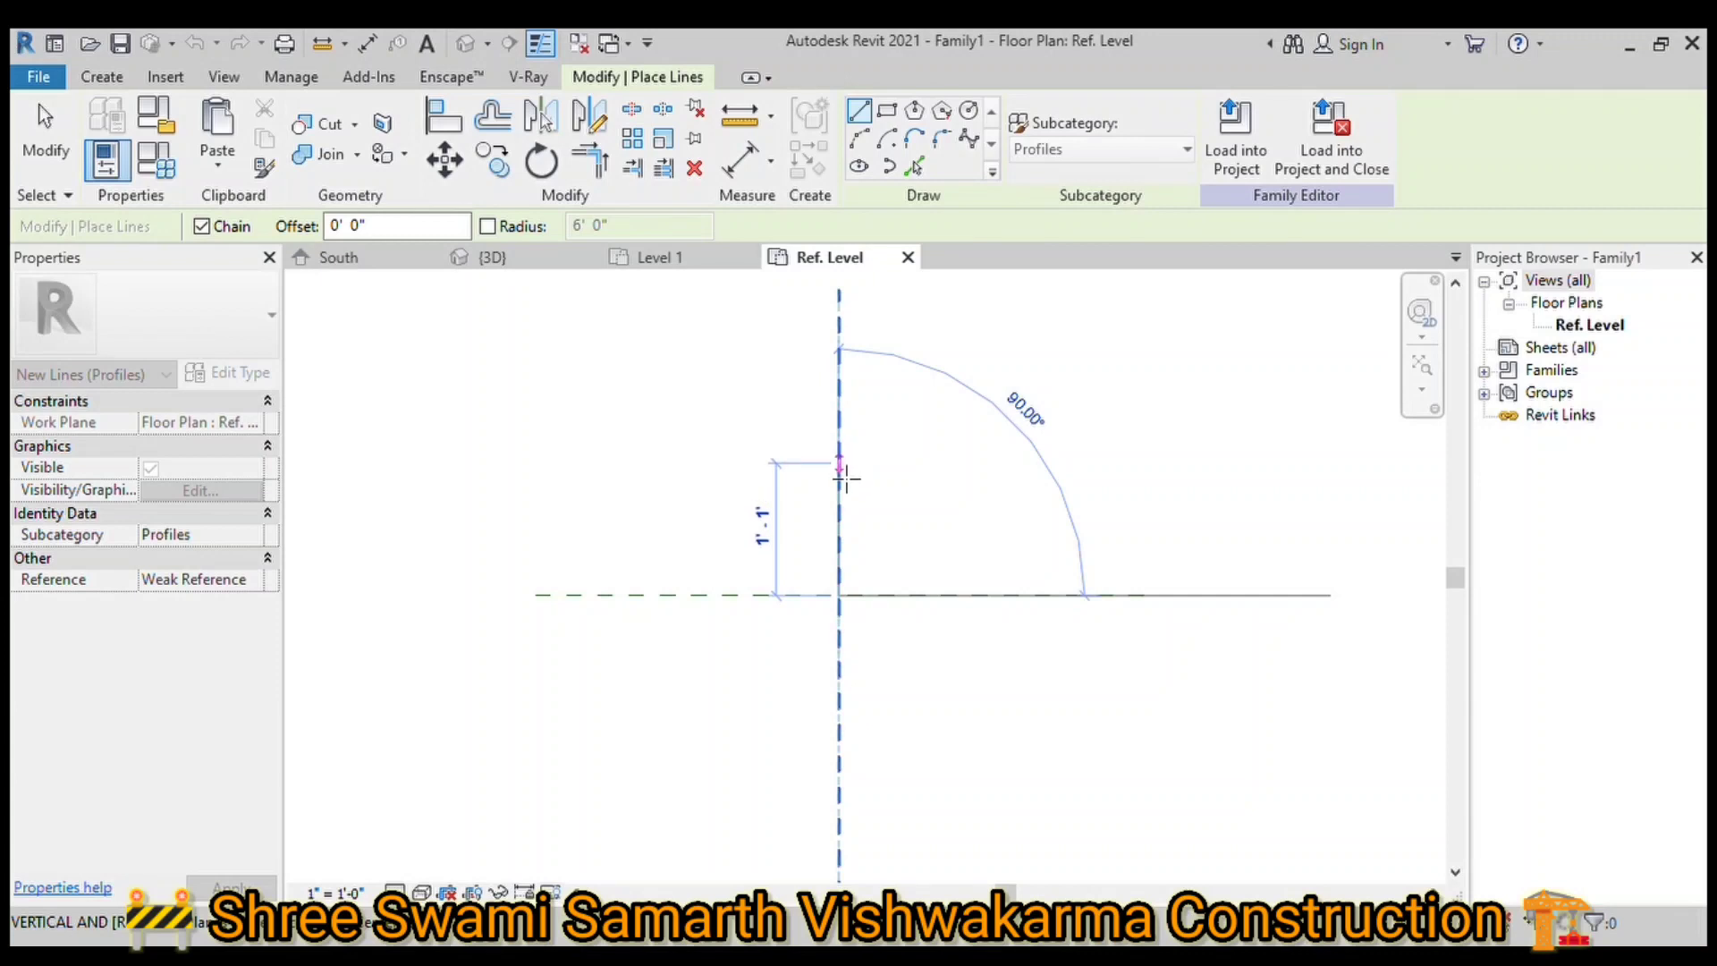
pyautogui.click(845, 480)
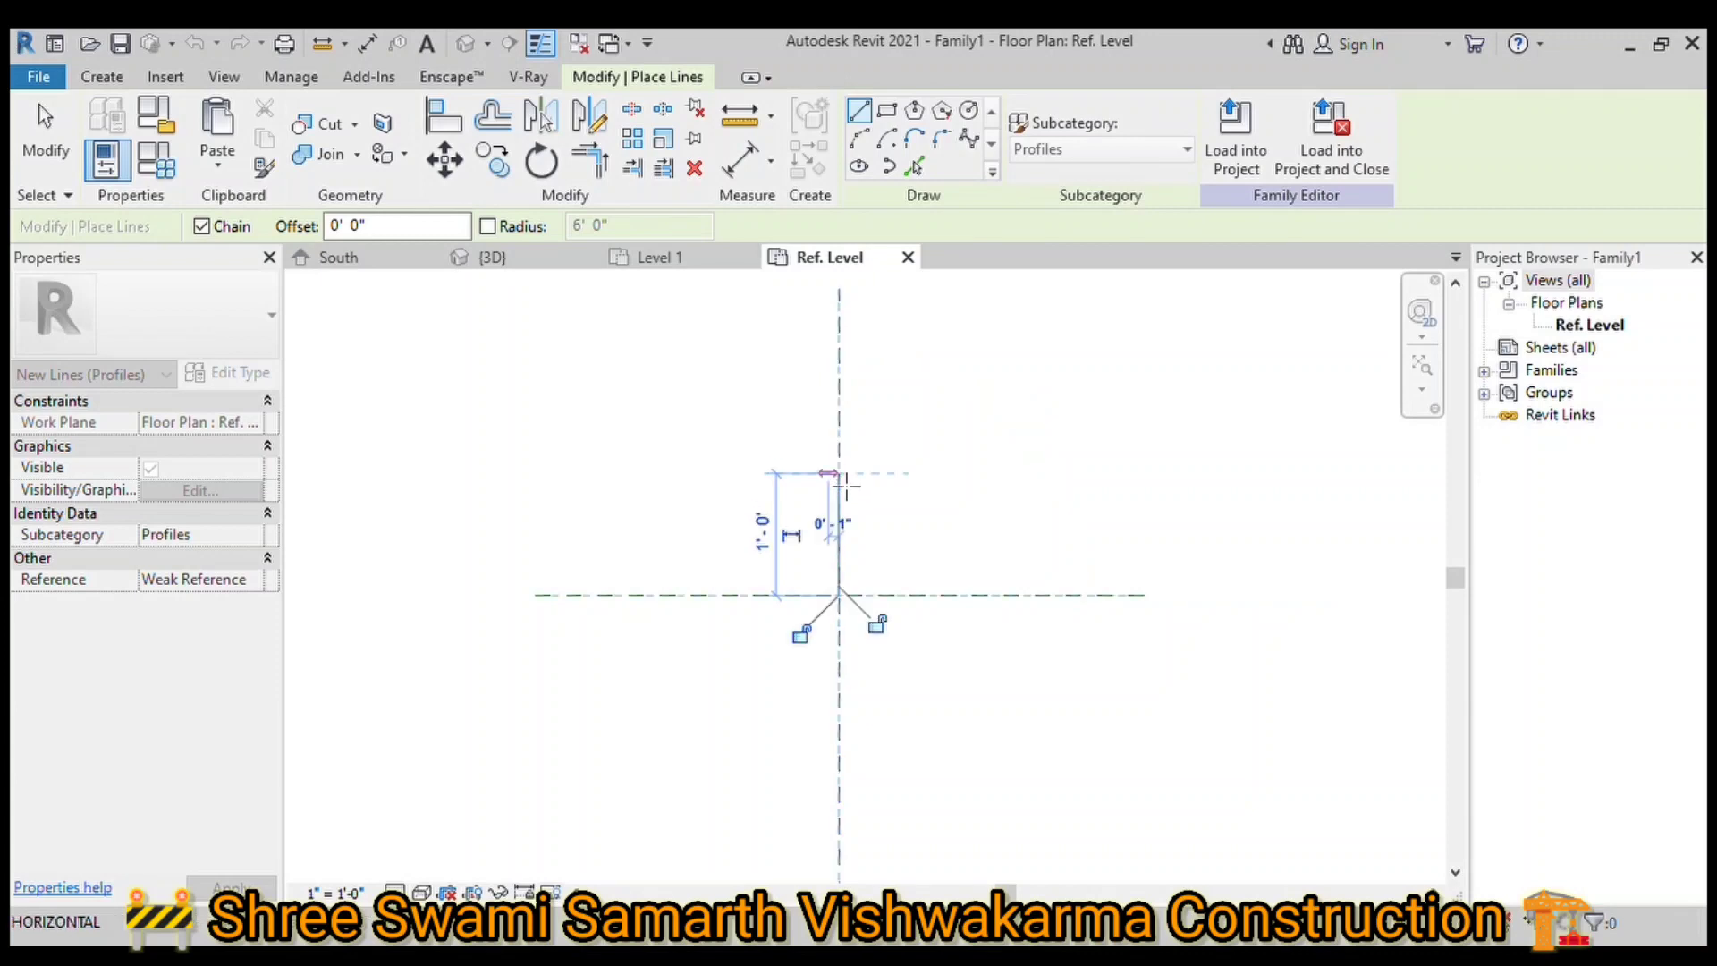
pyautogui.scroll(2, 925, 488)
pyautogui.scroll(1, 989, 498)
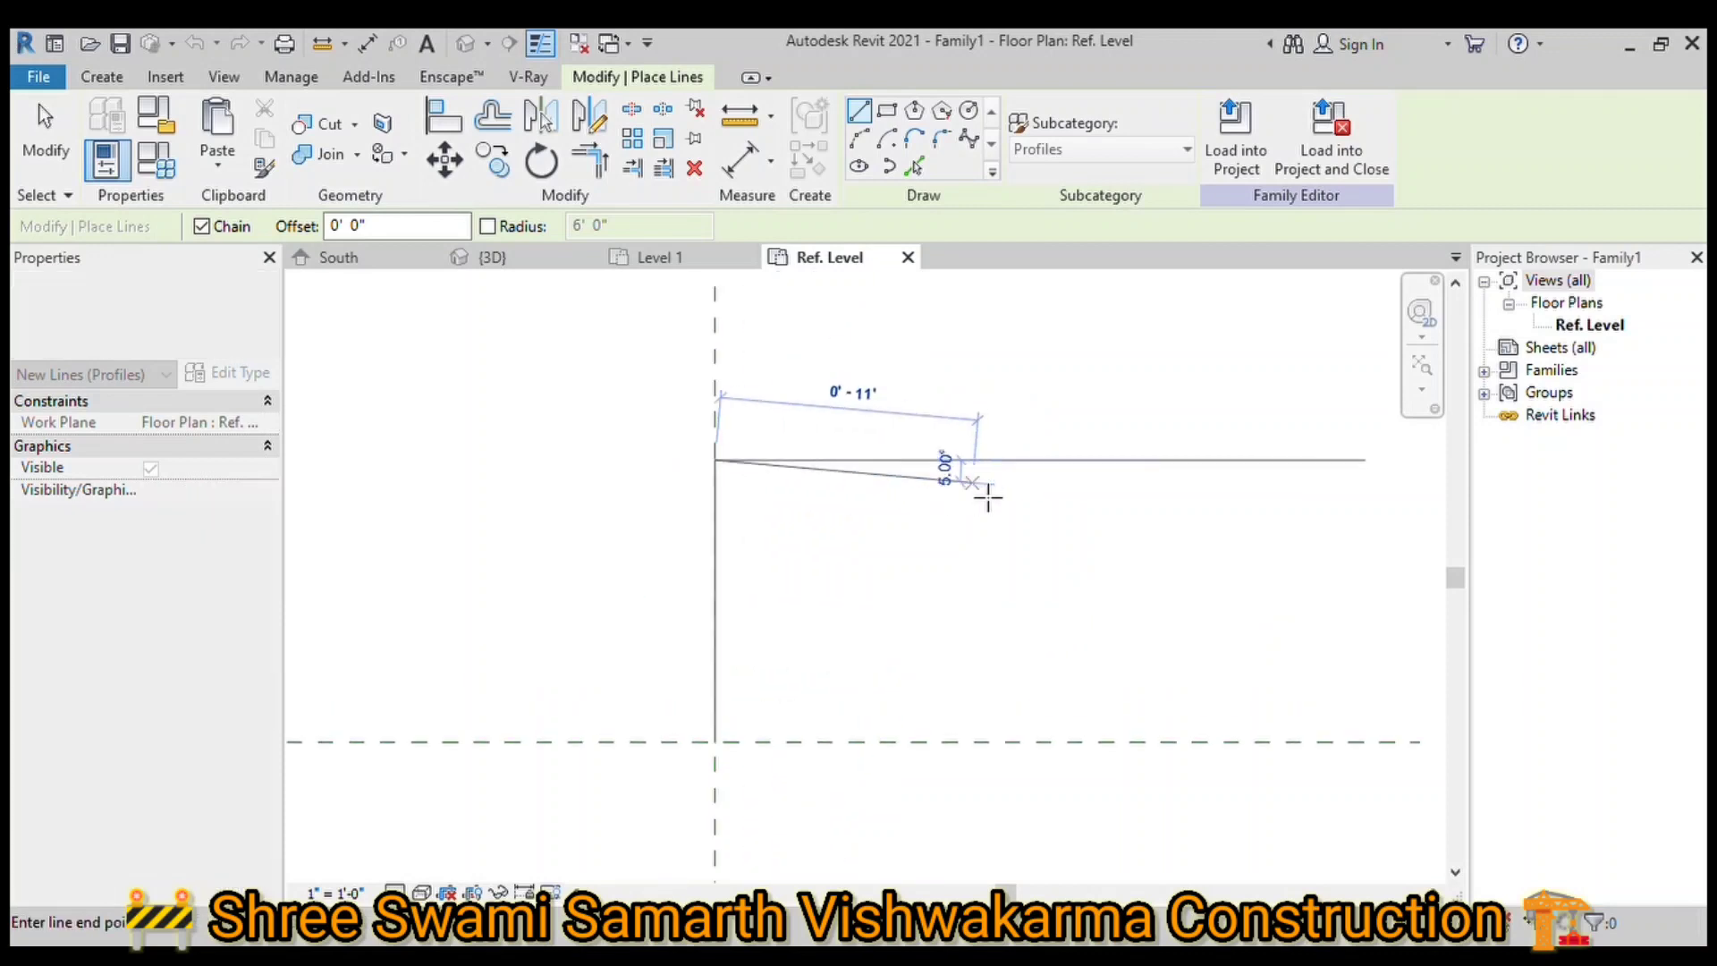
pyautogui.scroll(1, 988, 491)
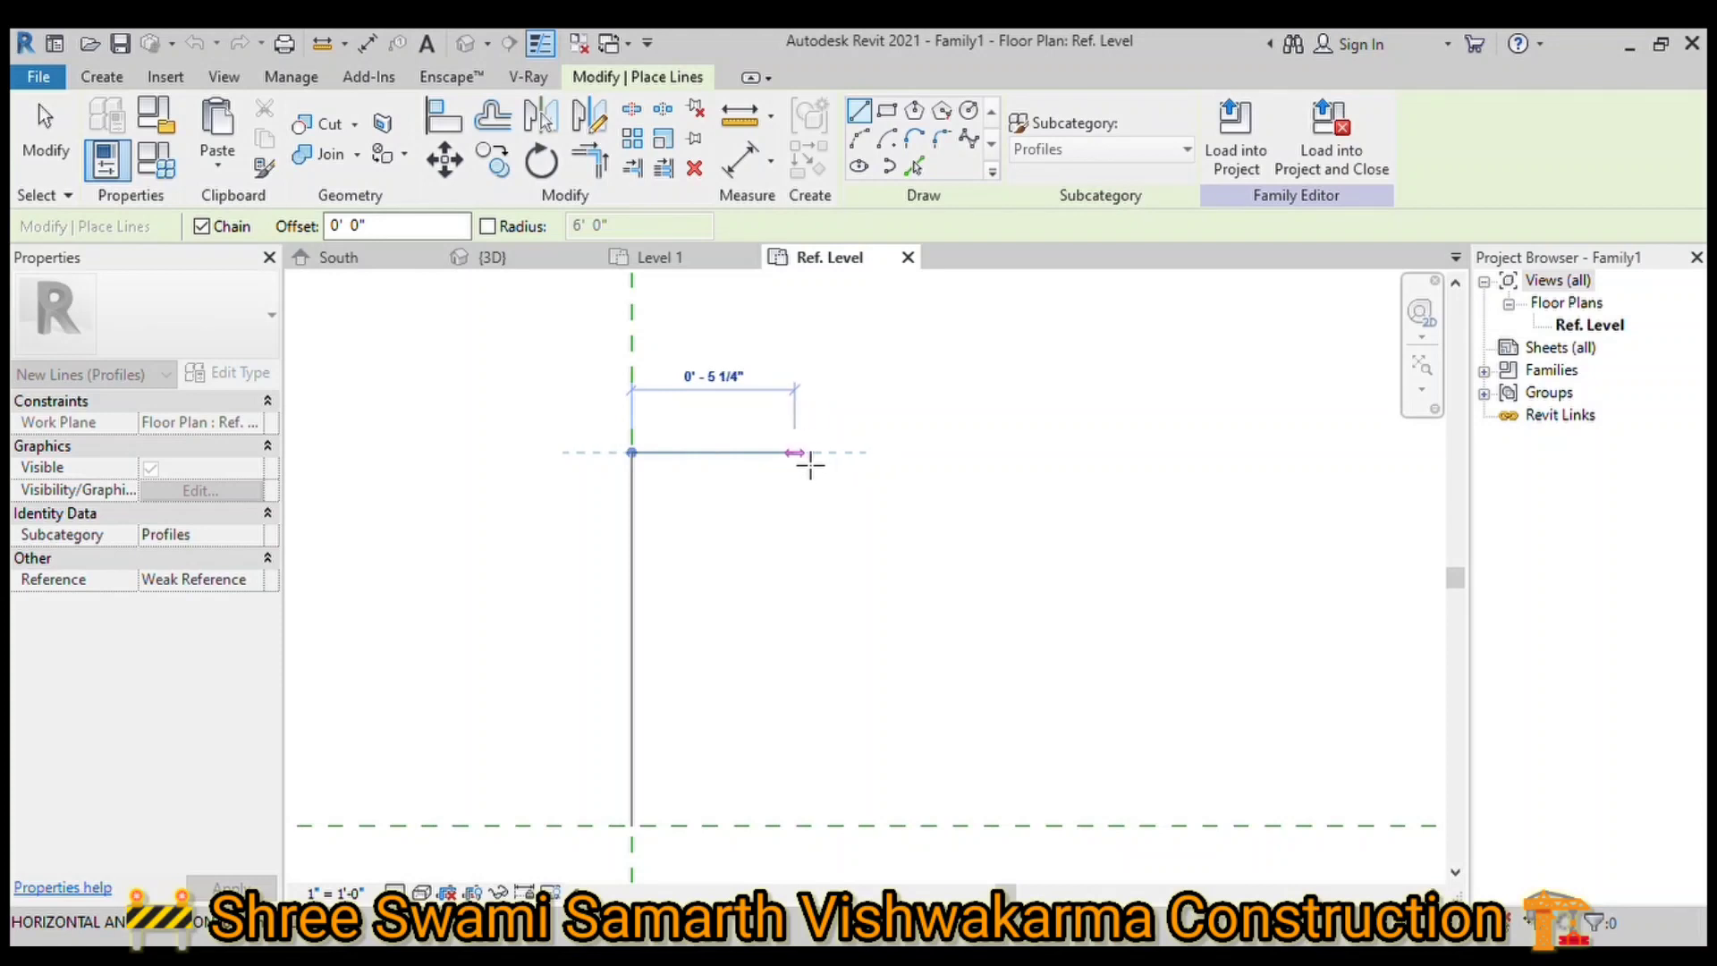
pyautogui.click(799, 462)
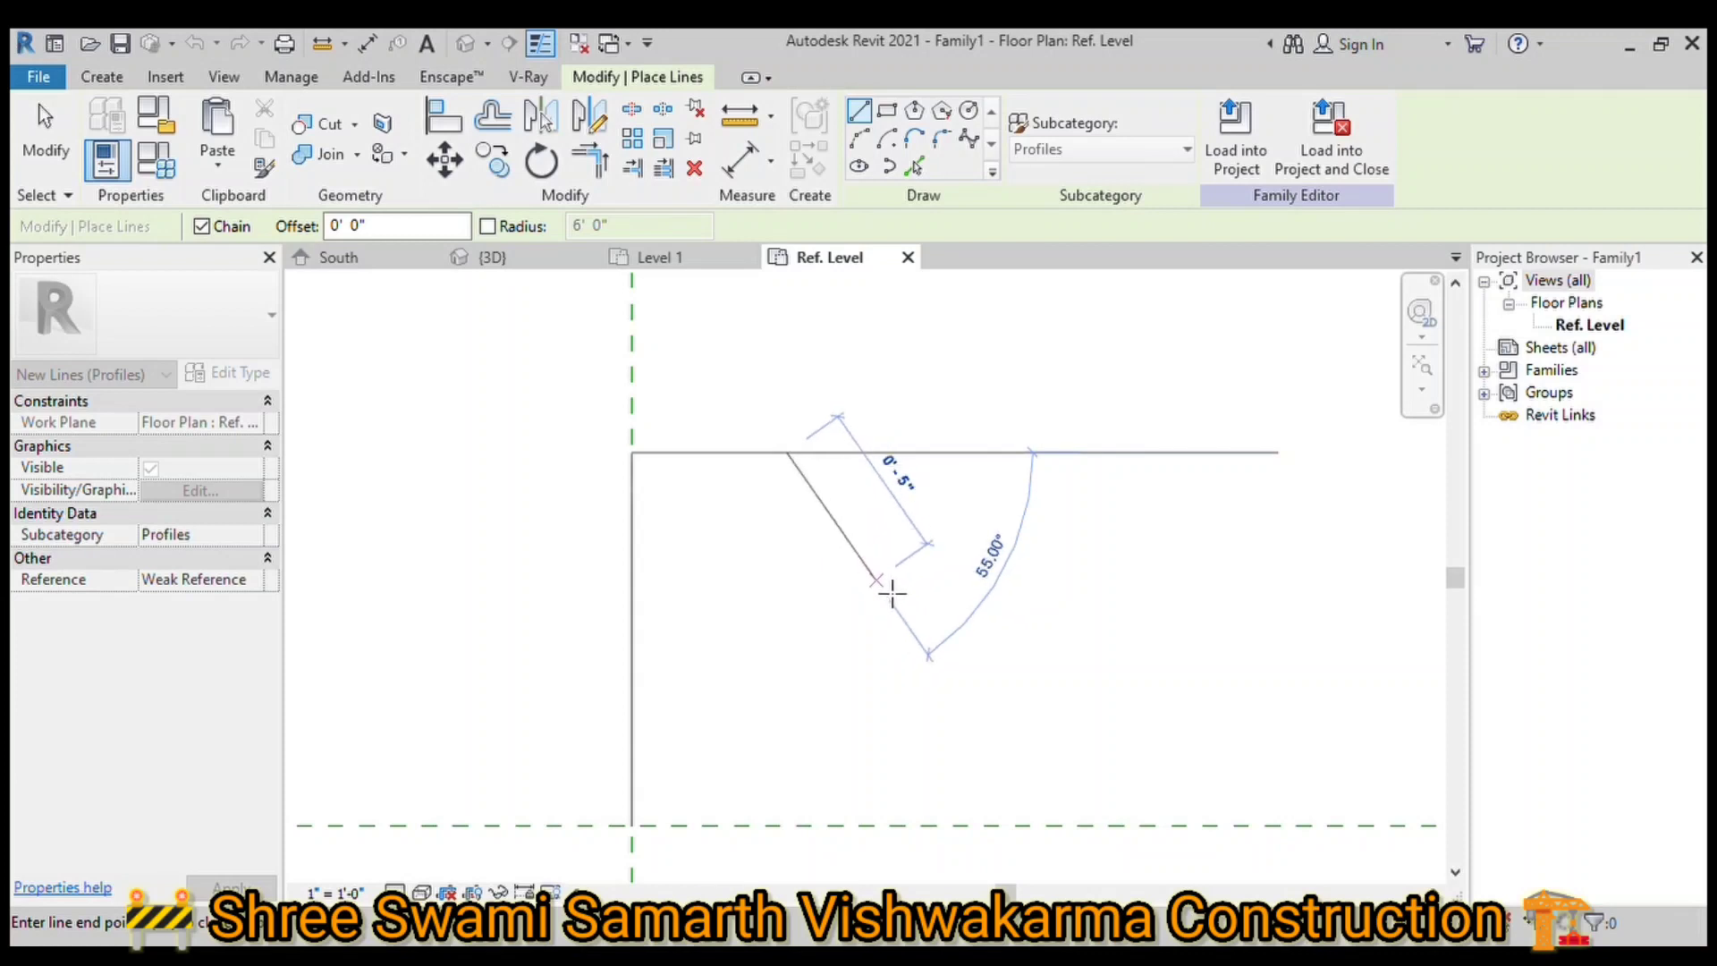
pyautogui.click(892, 592)
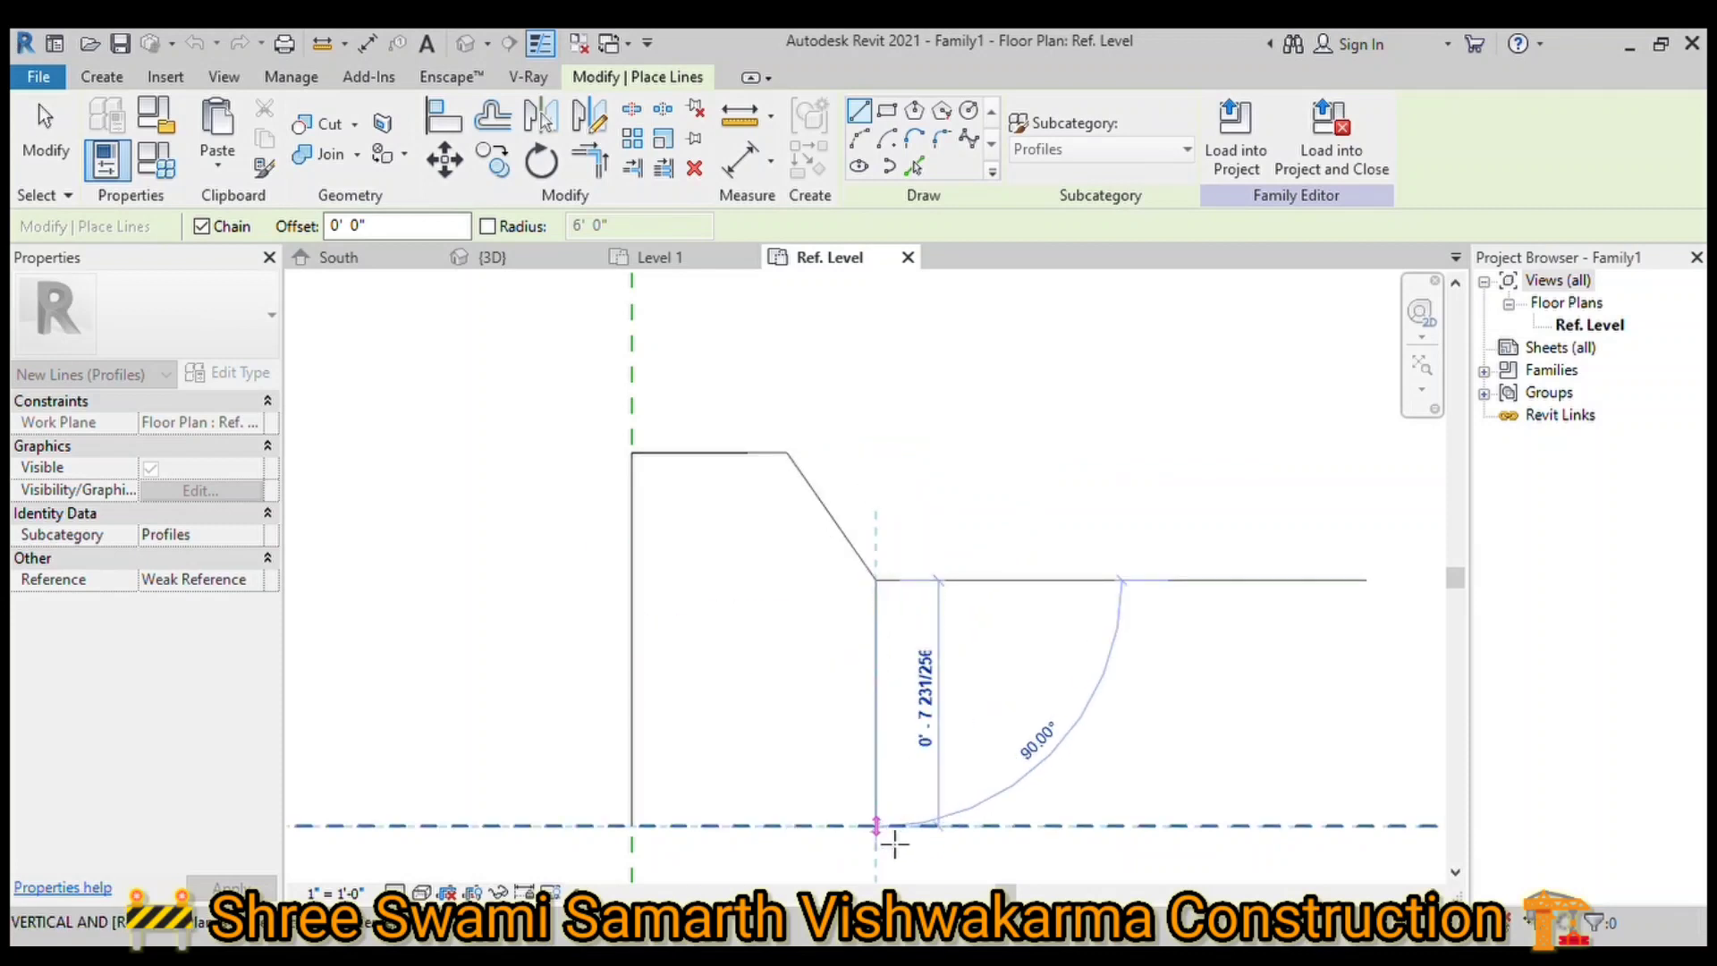
pyautogui.click(894, 844)
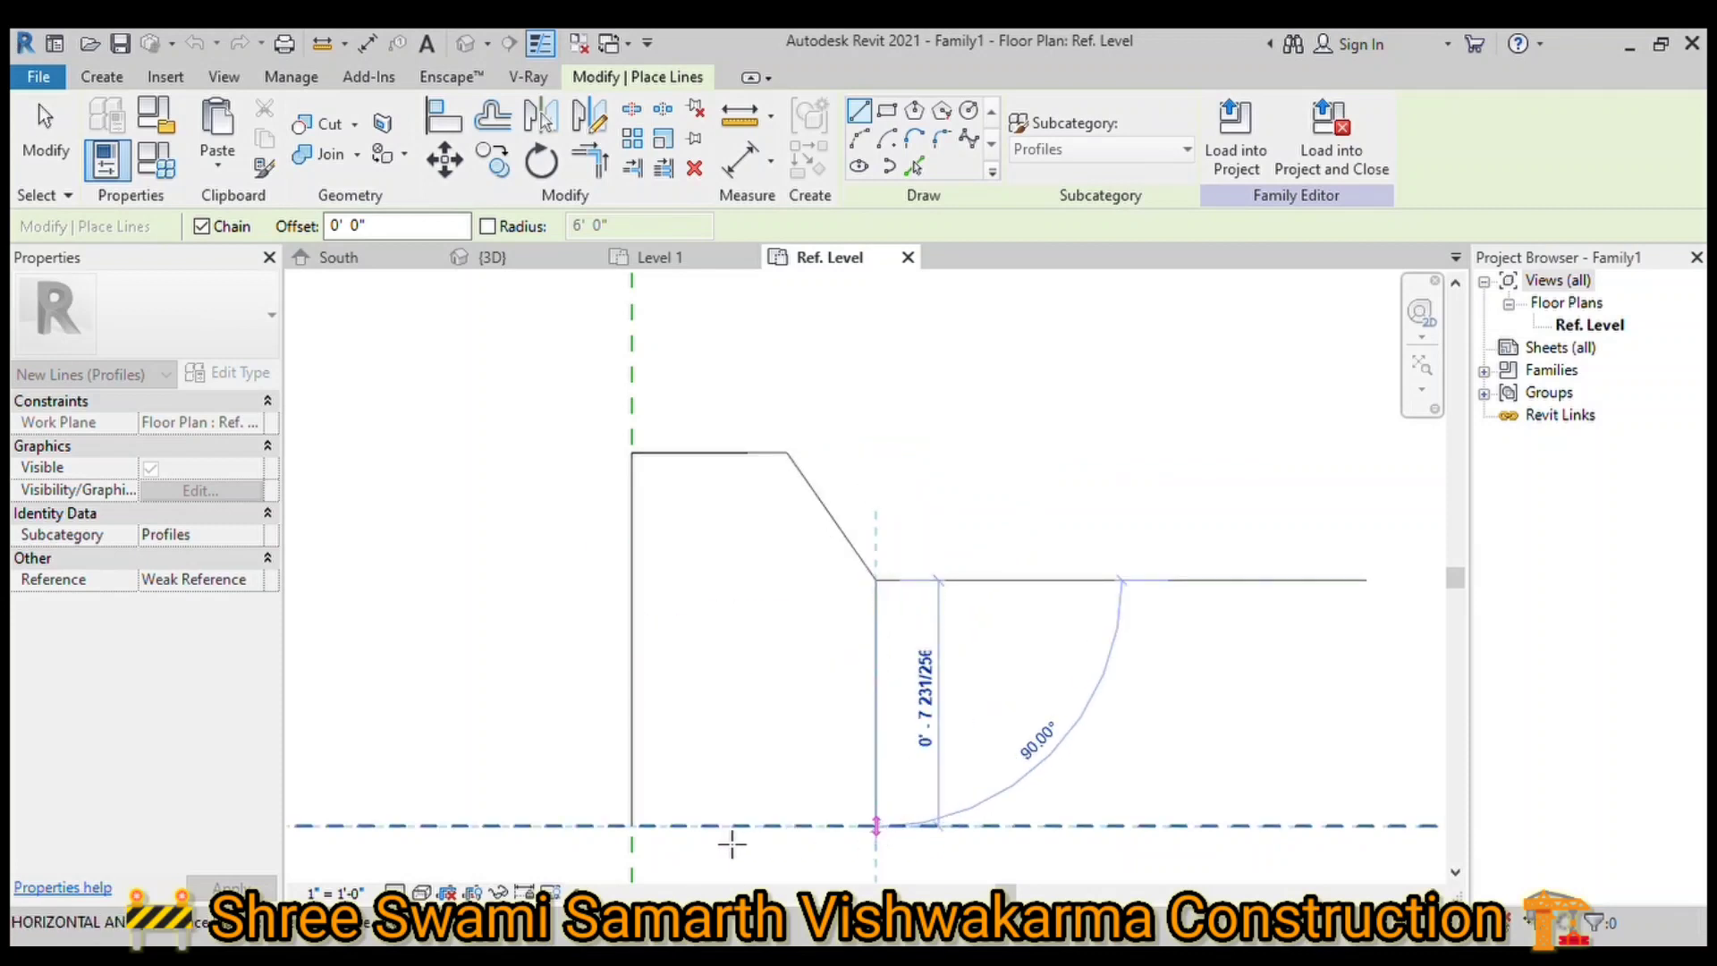
pyautogui.click(648, 838)
# Step: Load the CurbNew profile into the house project
pyautogui.scroll(-2, 770, 602)
pyautogui.scroll(-1, 752, 527)
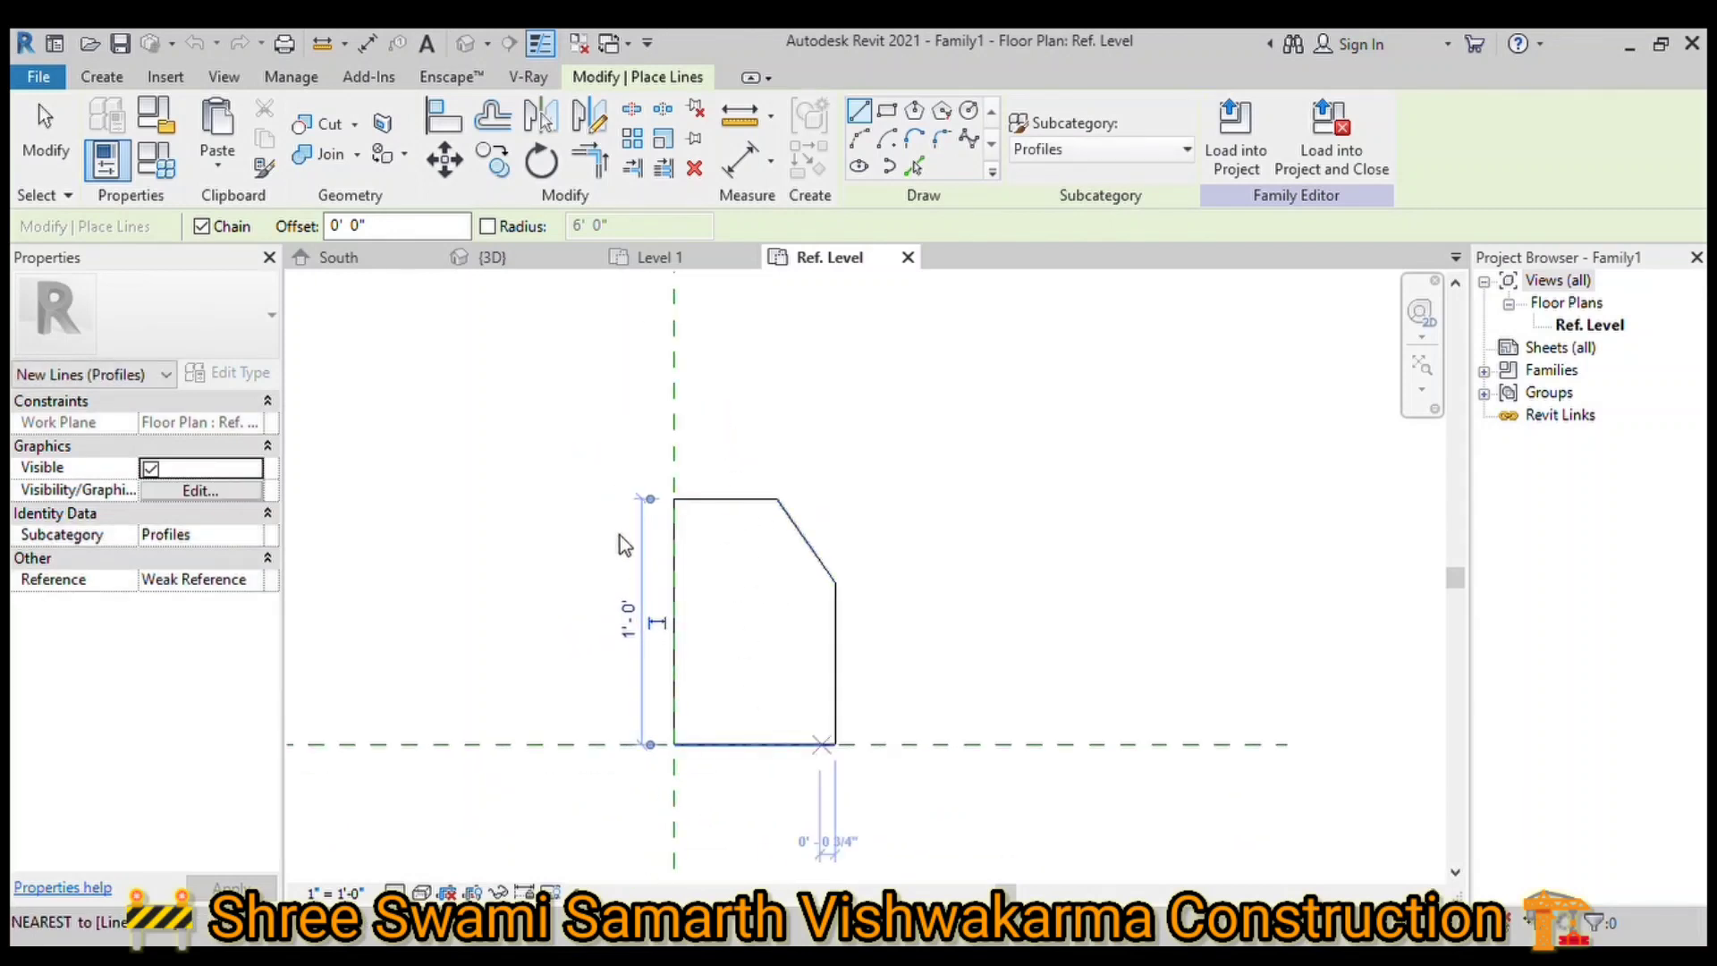
pyautogui.click(1243, 150)
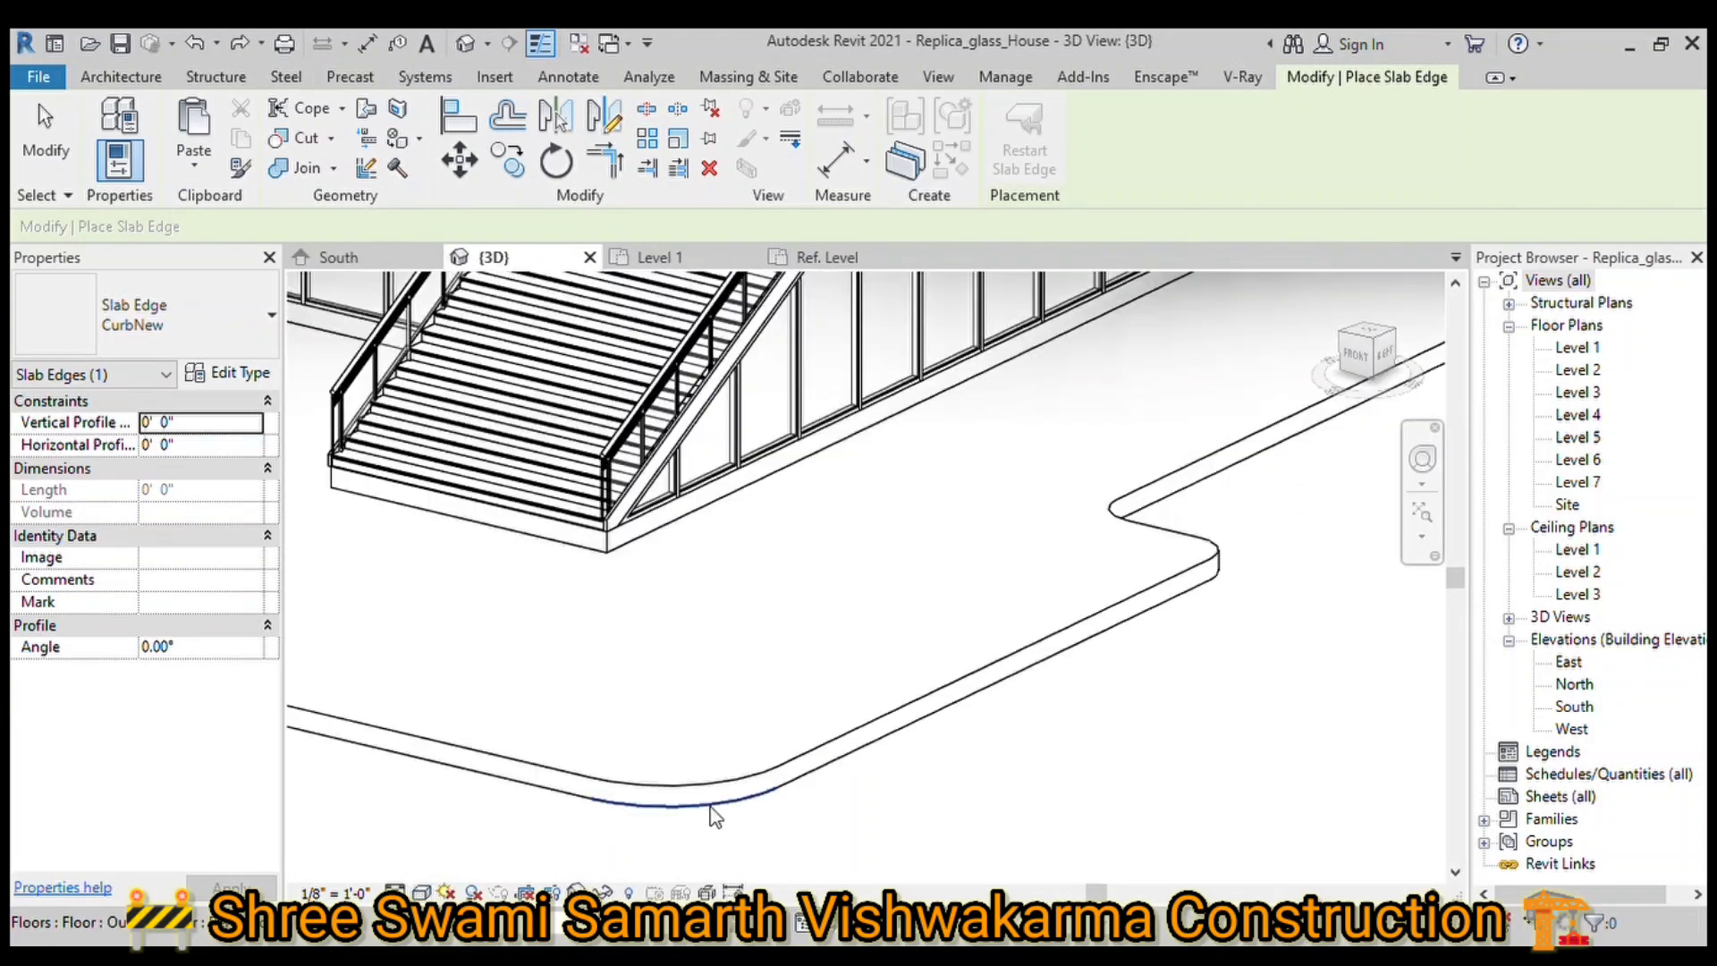
# Step: Place a CurbNew slab edge along the slab's connected outer edge, flipping its profile
pyautogui.press('Tab')
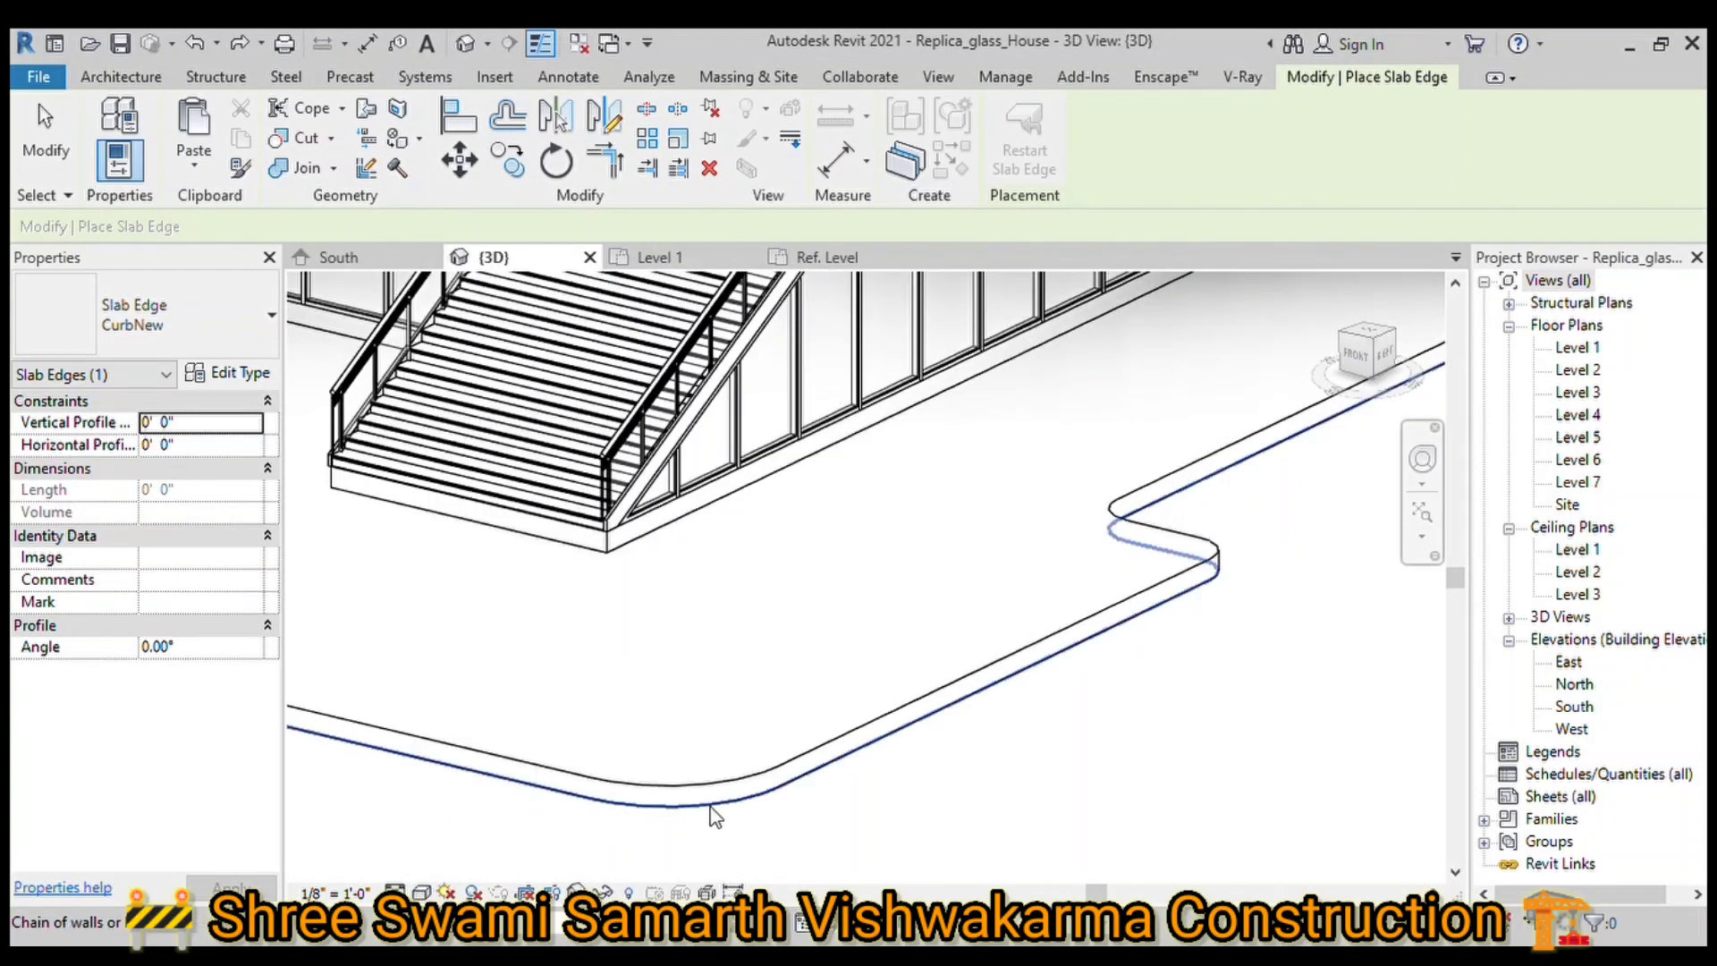
pyautogui.click(713, 810)
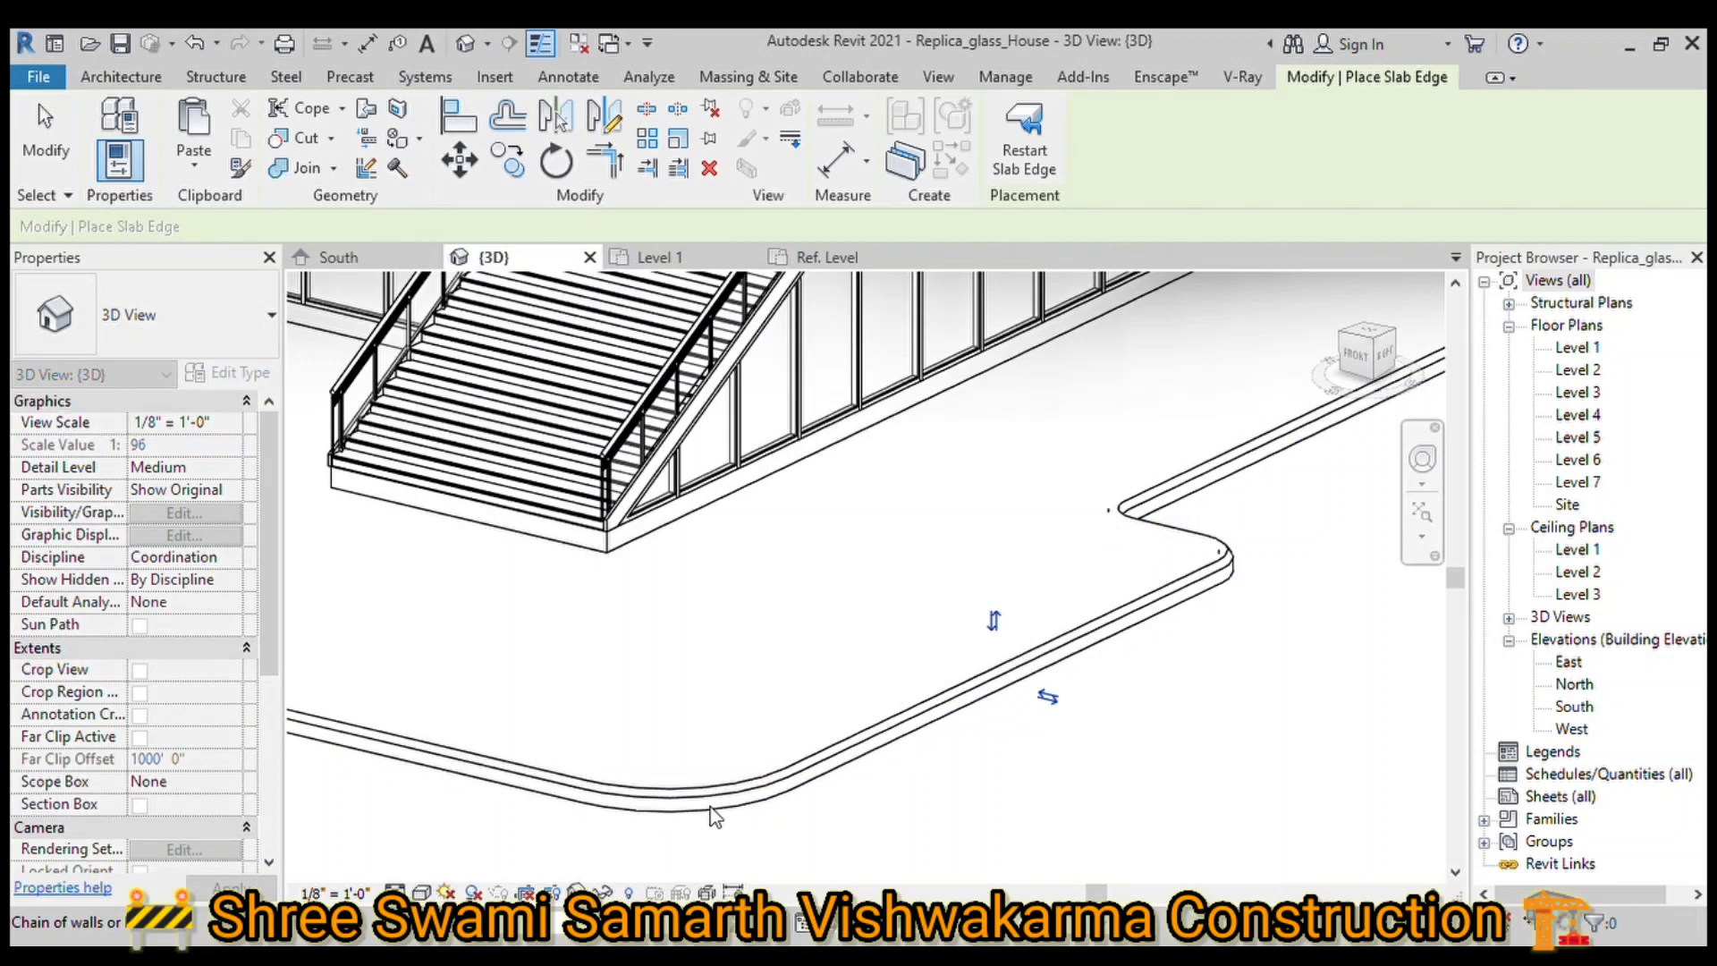
pyautogui.click(1047, 699)
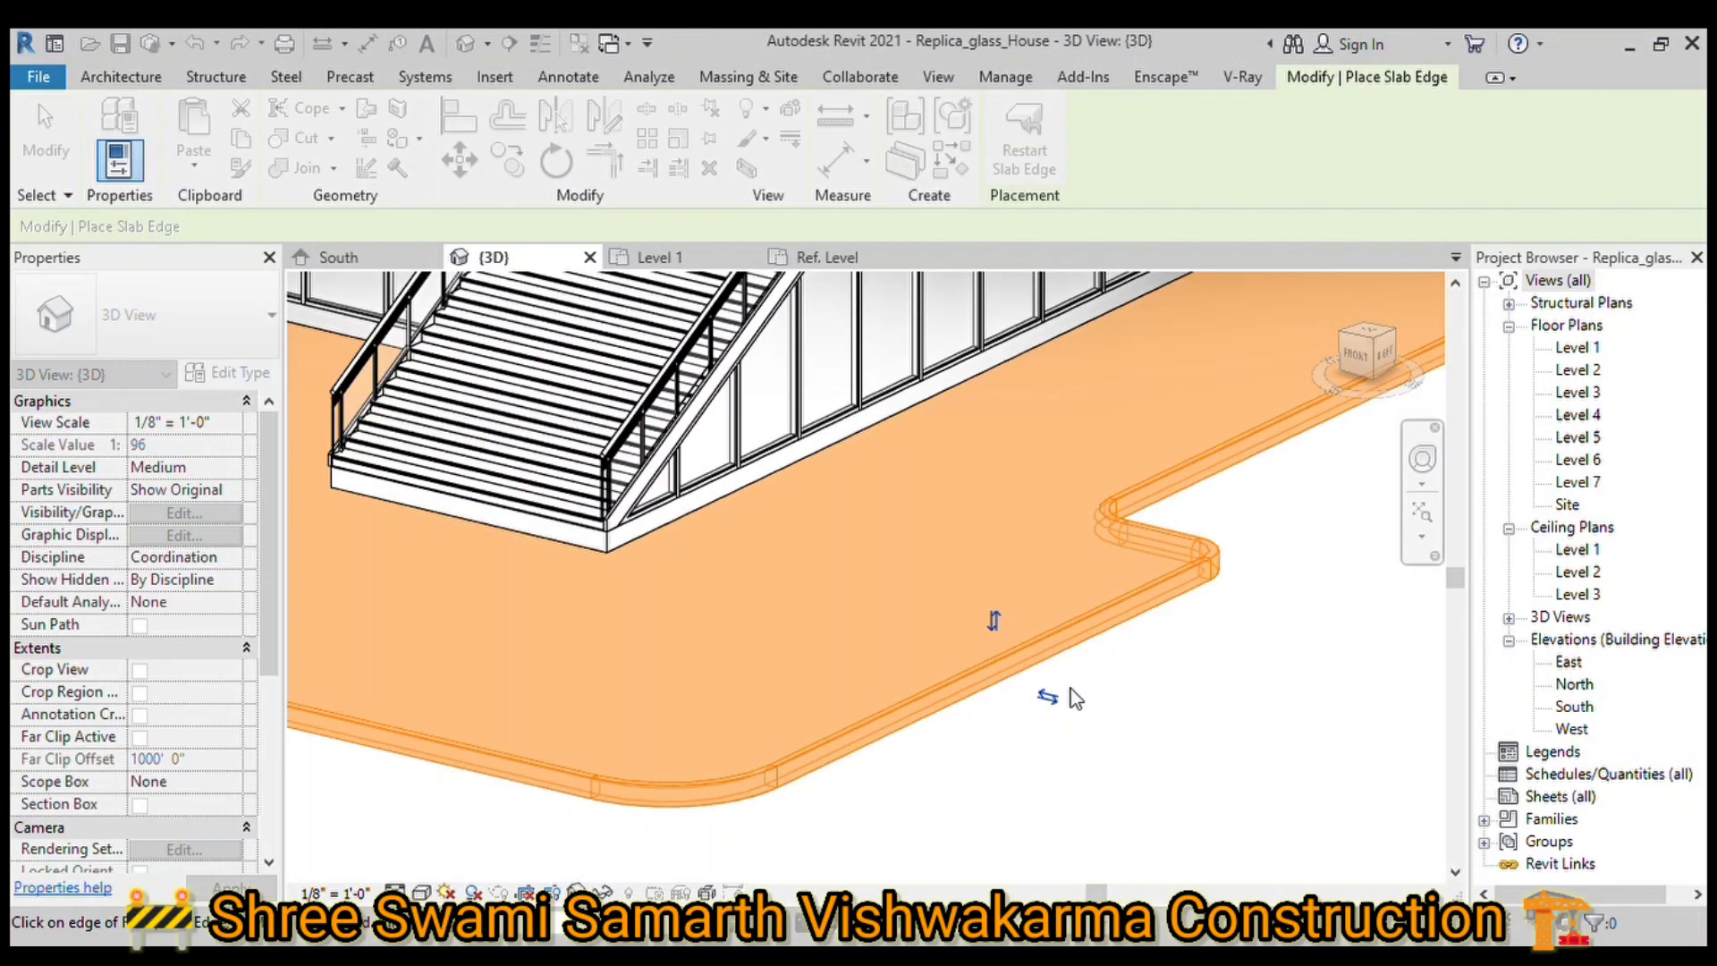
pyautogui.click(1033, 764)
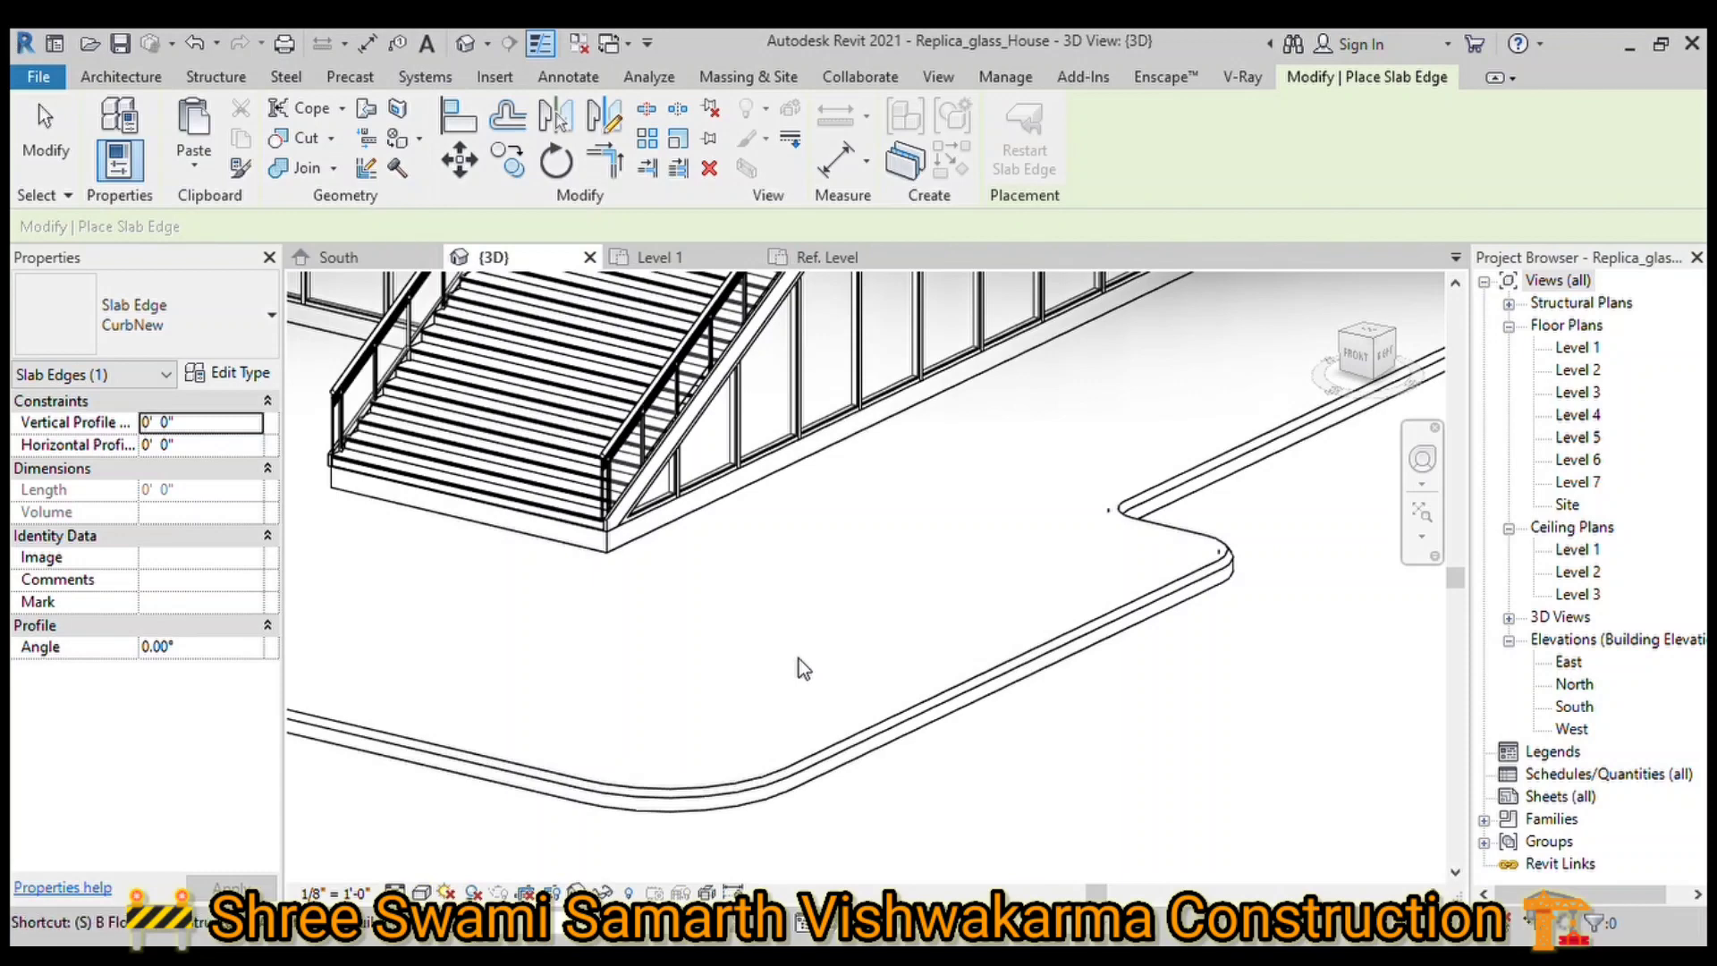
# Step: In a shaded 3D view, add the curb along the notch edge and end the command
pyautogui.press('s')
pyautogui.press('d')
pyautogui.scroll(3, 1287, 513)
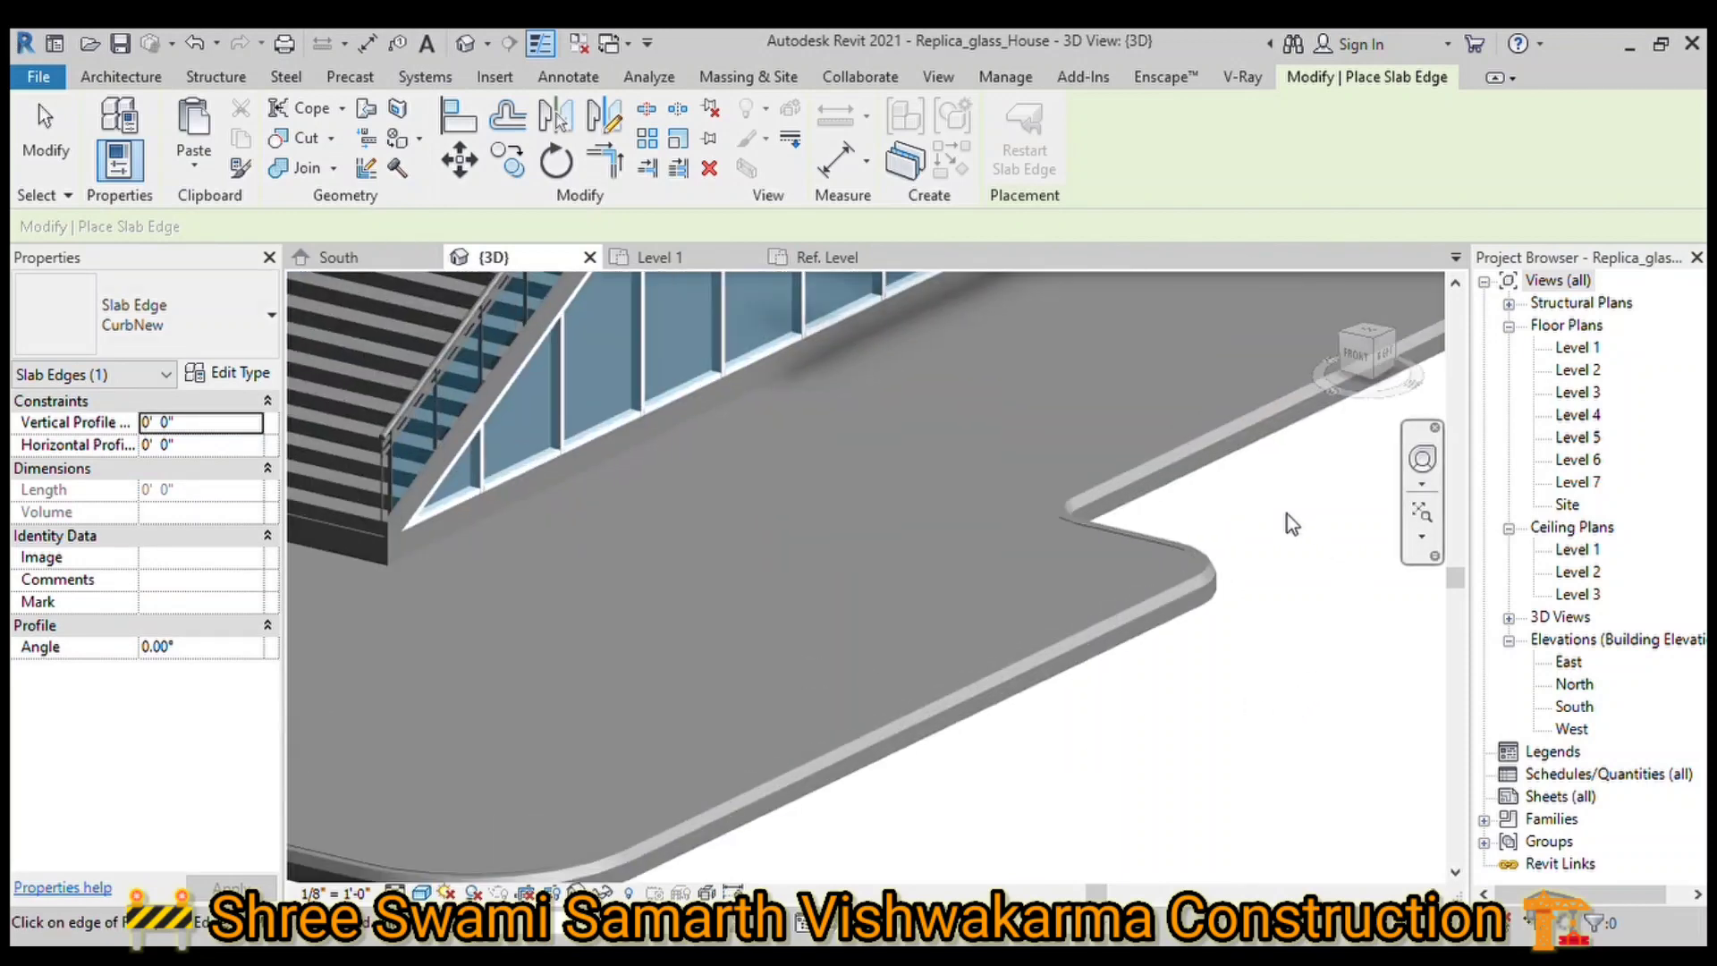
pyautogui.scroll(2, 934, 762)
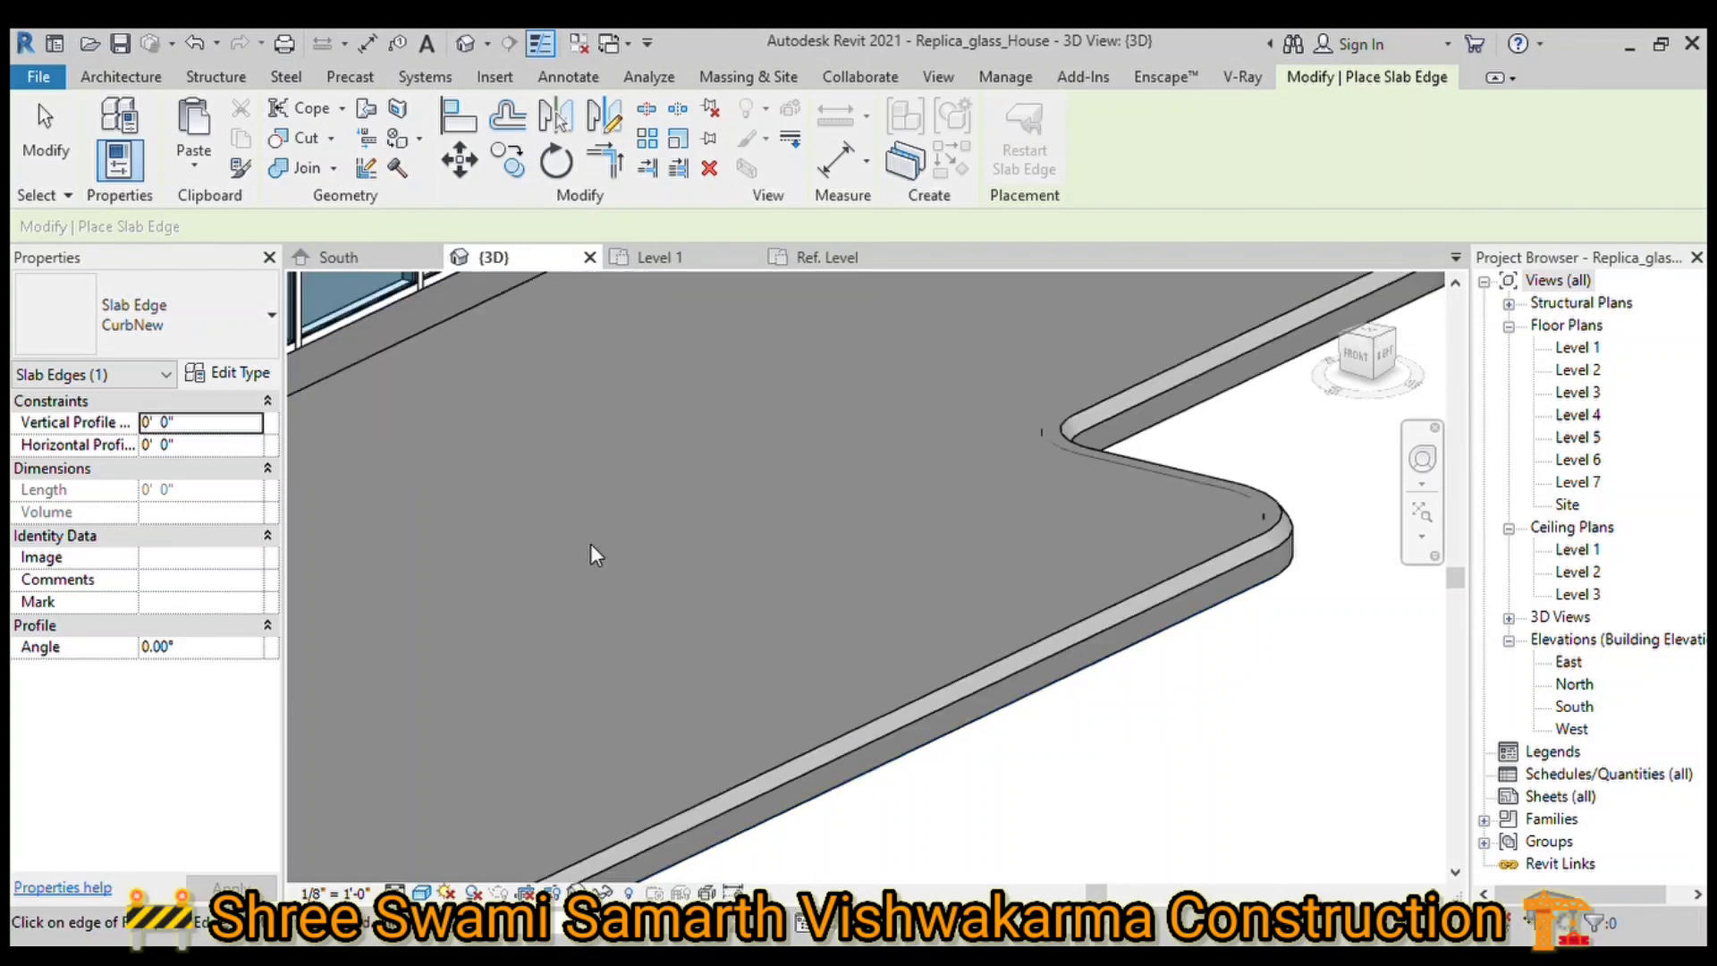
pyautogui.scroll(-2, 926, 674)
pyautogui.scroll(-2, 928, 662)
pyautogui.scroll(-1, 932, 640)
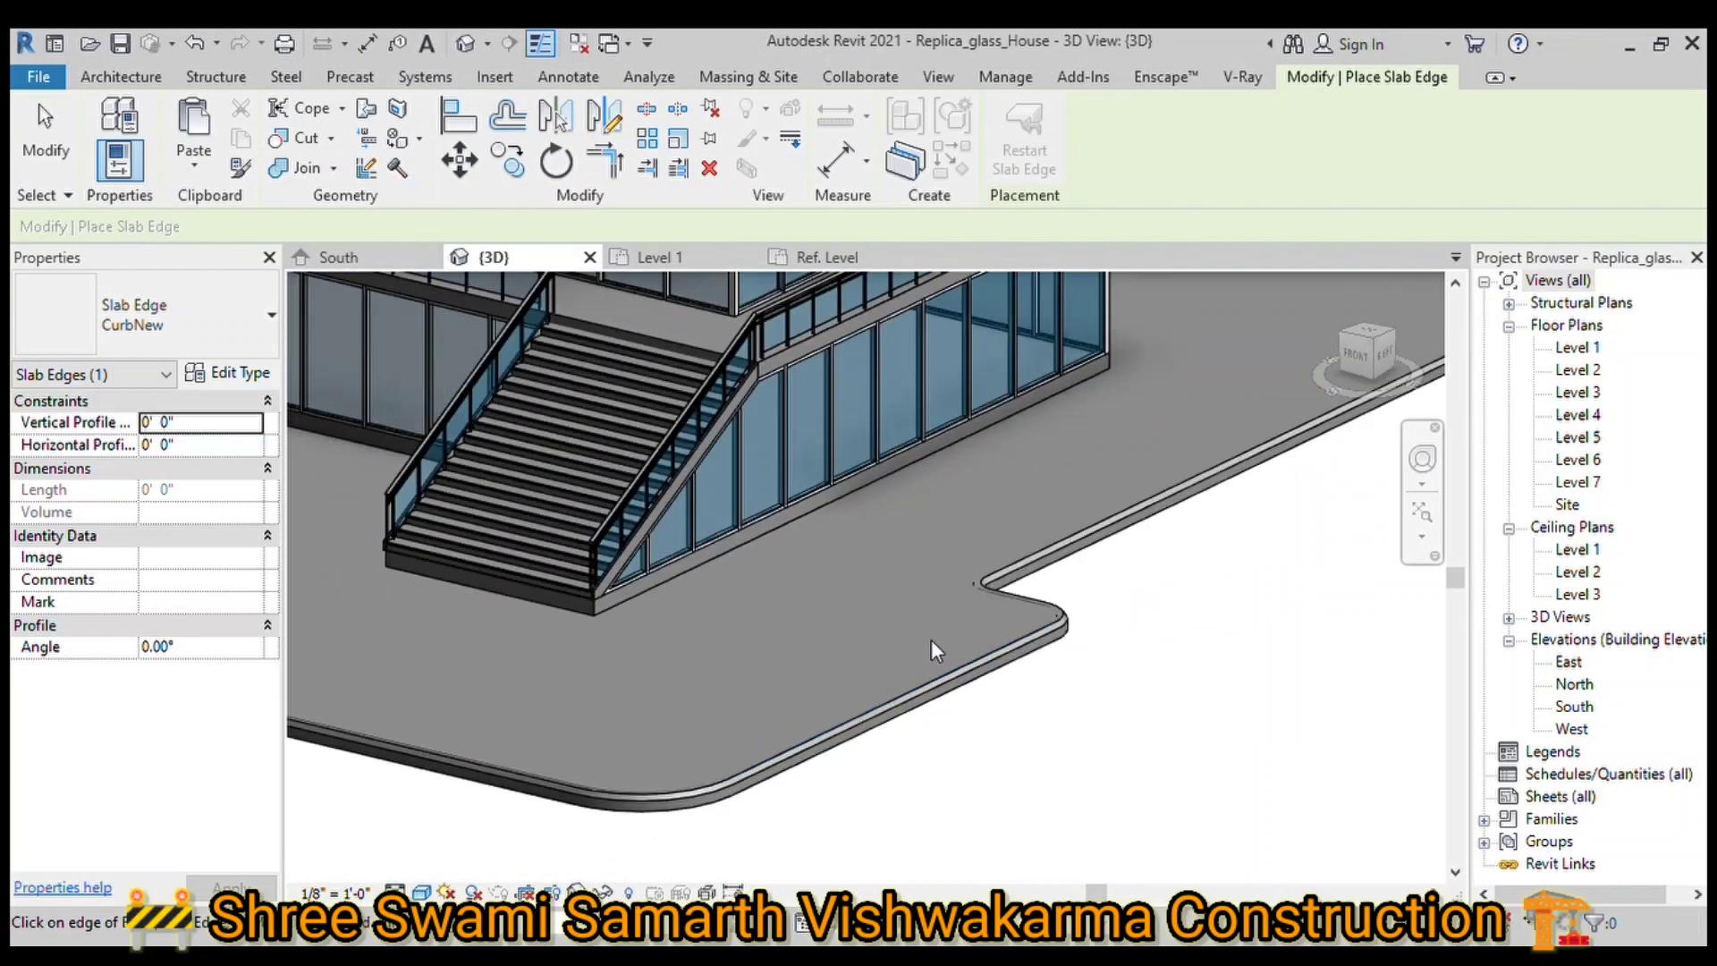
pyautogui.click(1028, 597)
pyautogui.press('Escape')
pyautogui.press('Escape')
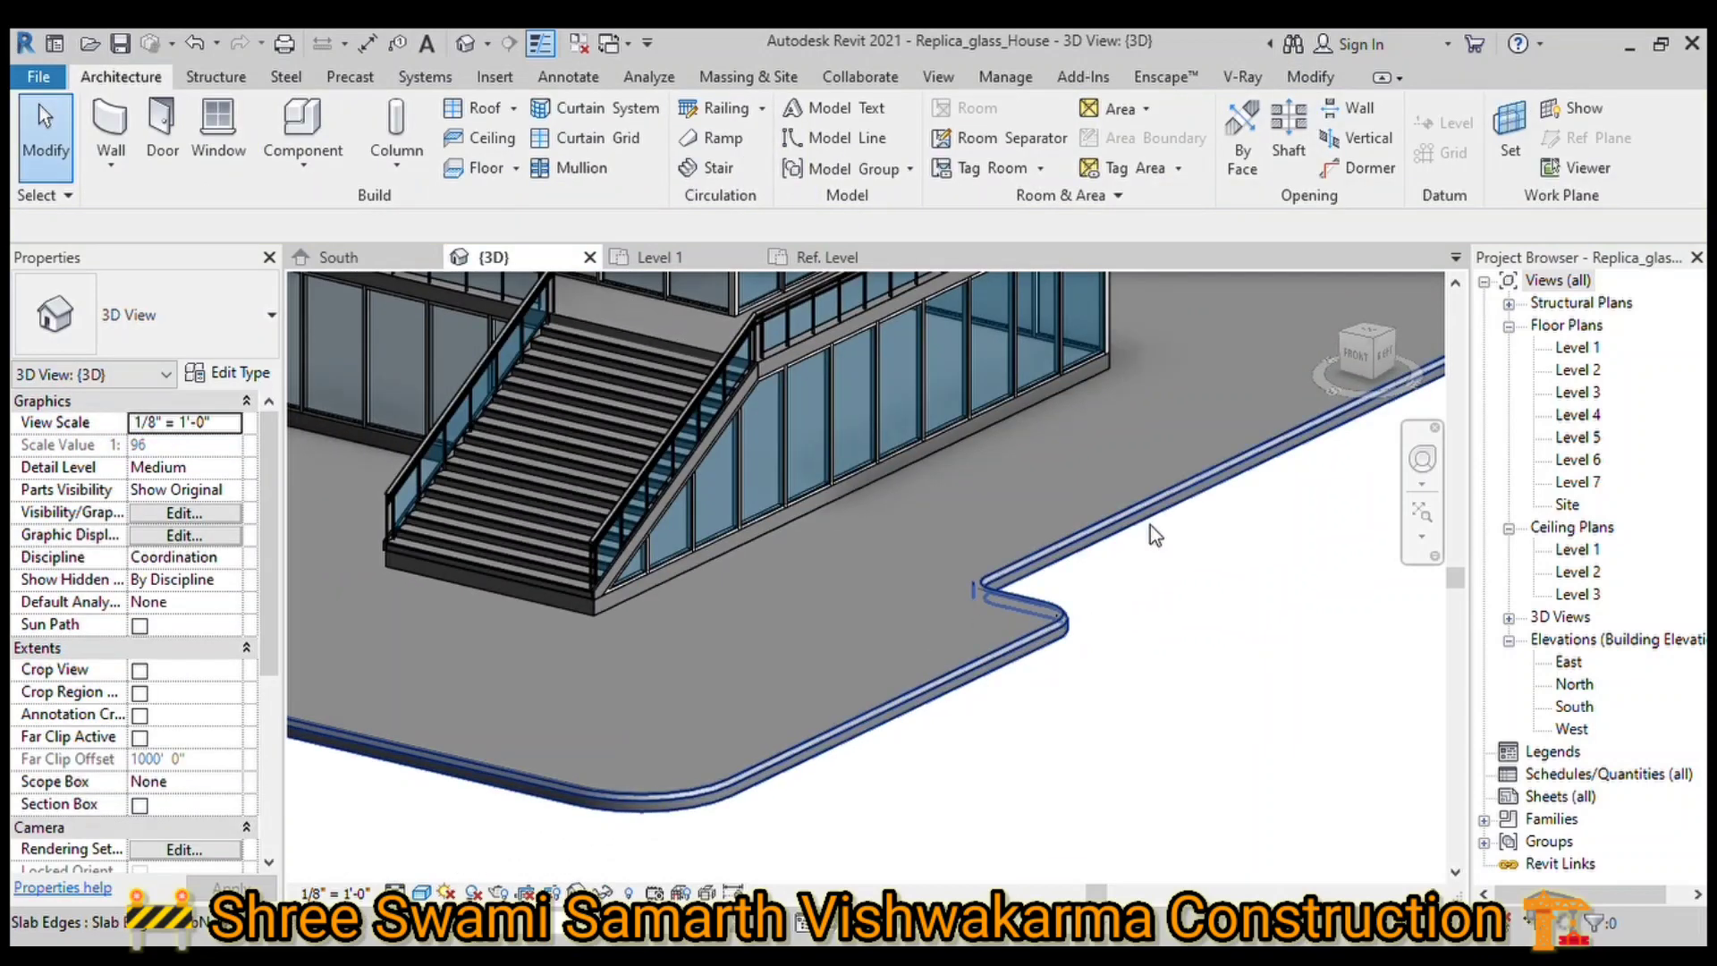
# Step: Reselect the curb, flip it to hug the slab's outer edge, then select the Outdoor slab
pyautogui.click(864, 743)
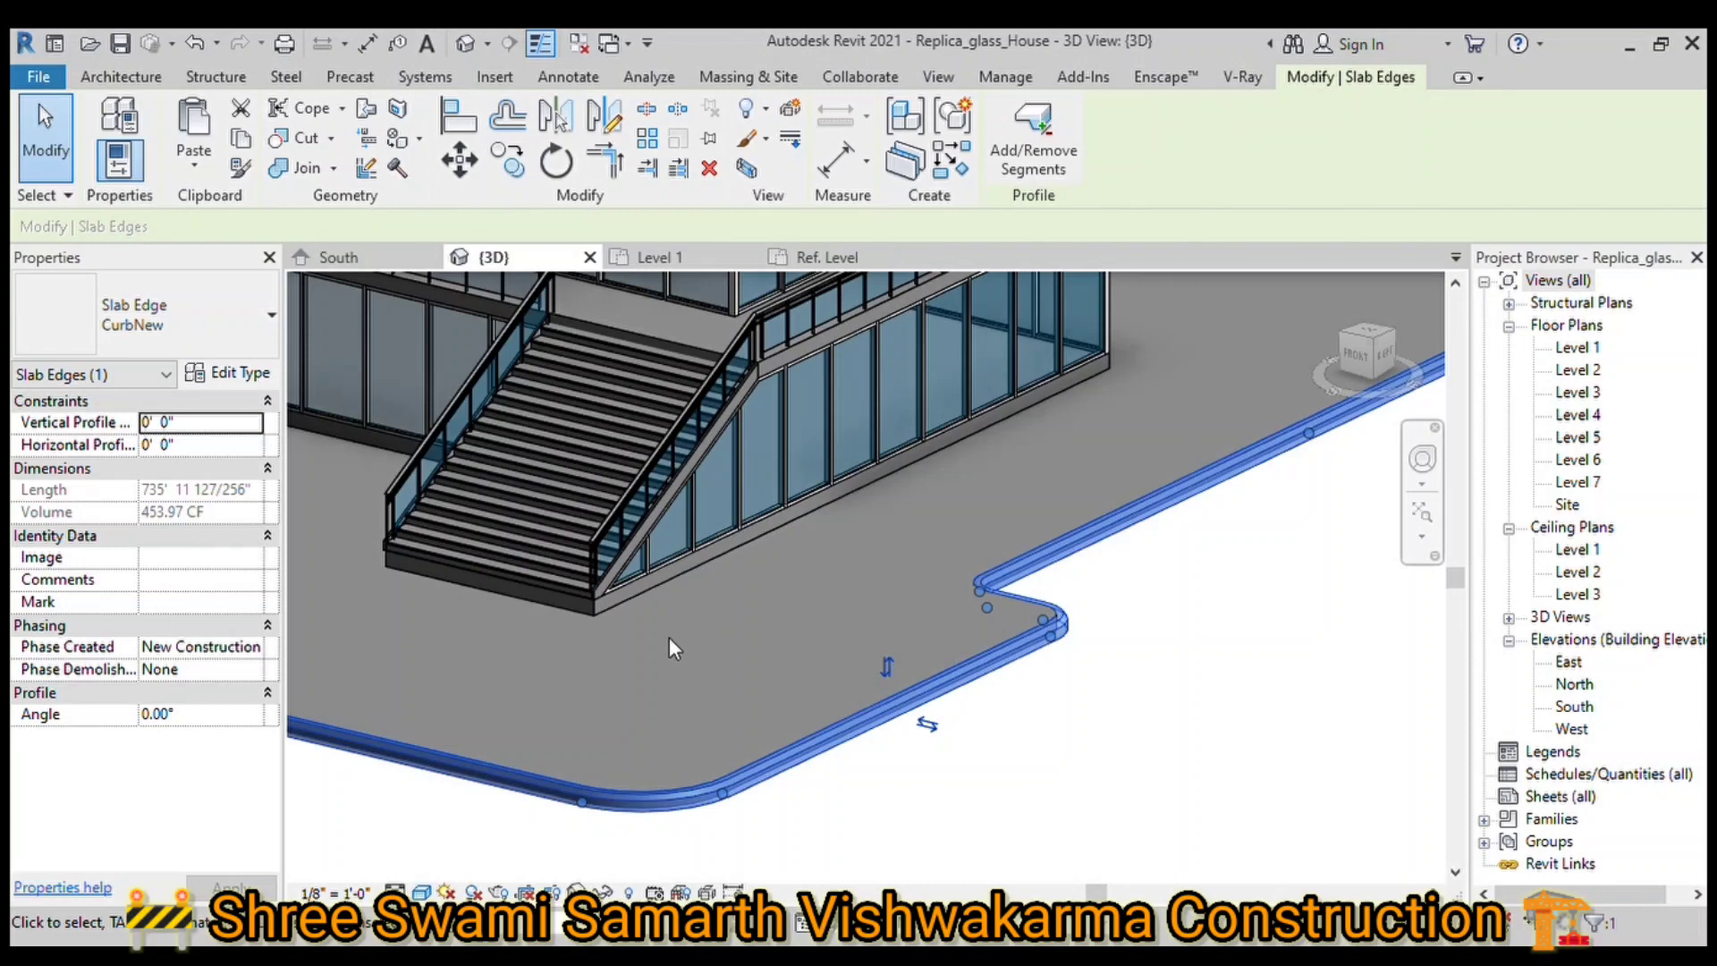
pyautogui.press('Escape')
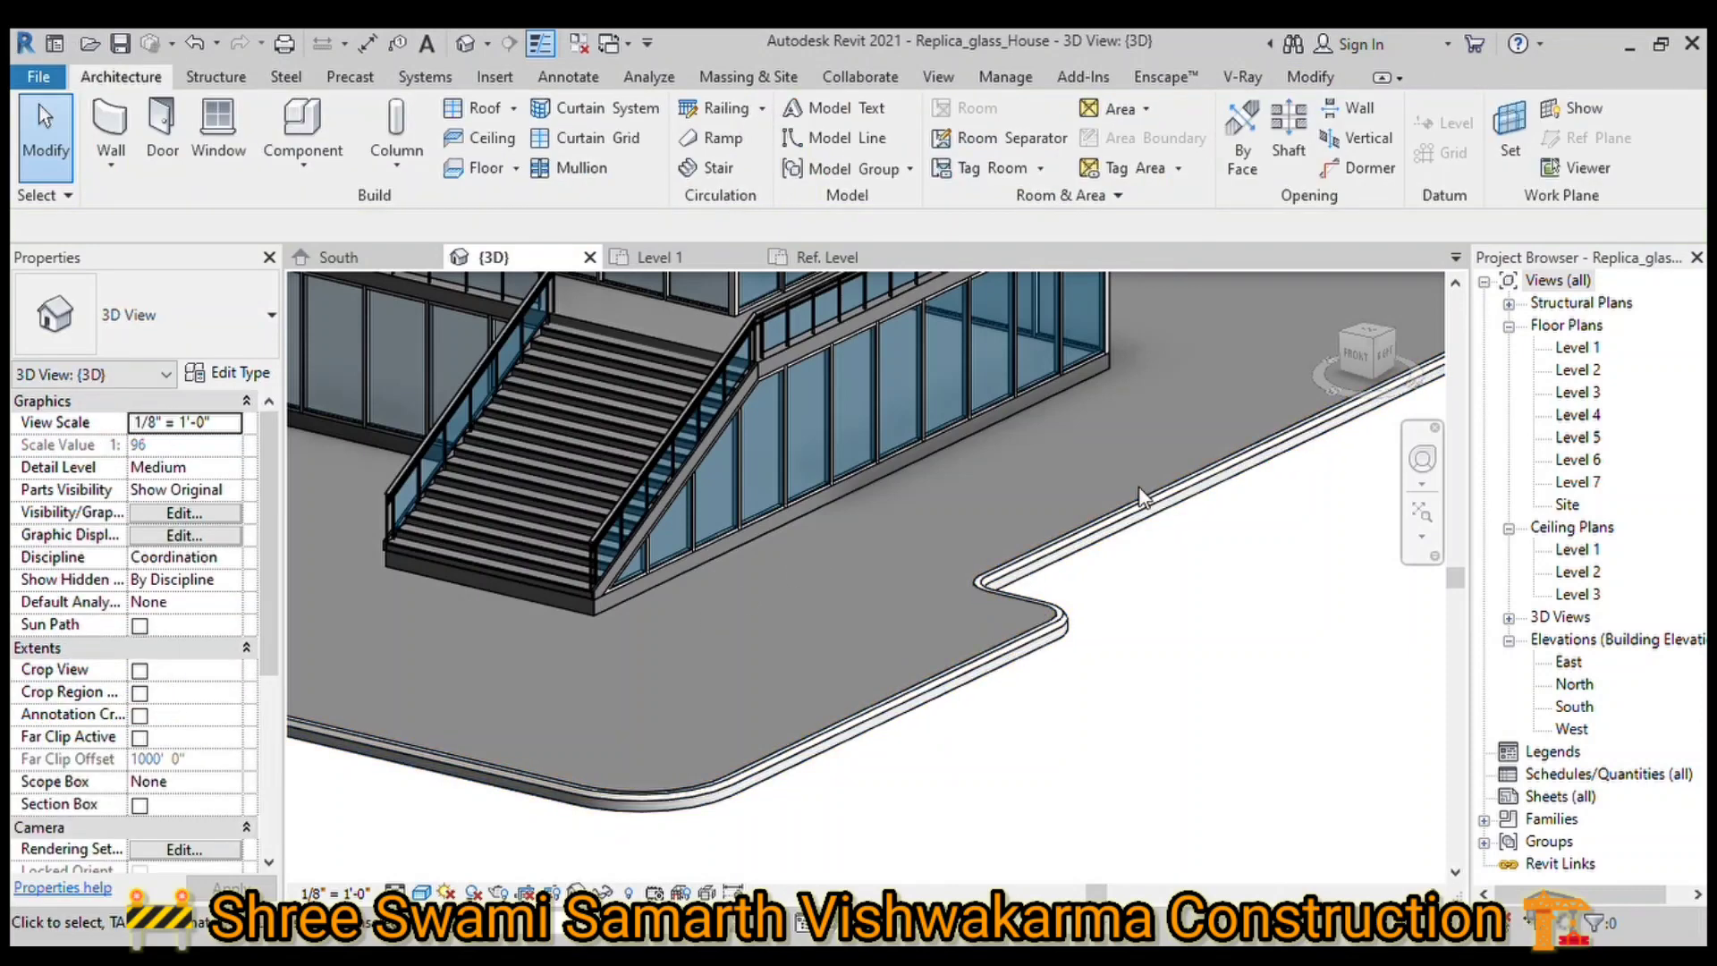
pyautogui.keyDown('shift'); pyautogui.moveTo(1143, 496); pyautogui.dragTo(689, 570, button='middle'); pyautogui.keyUp('shift')
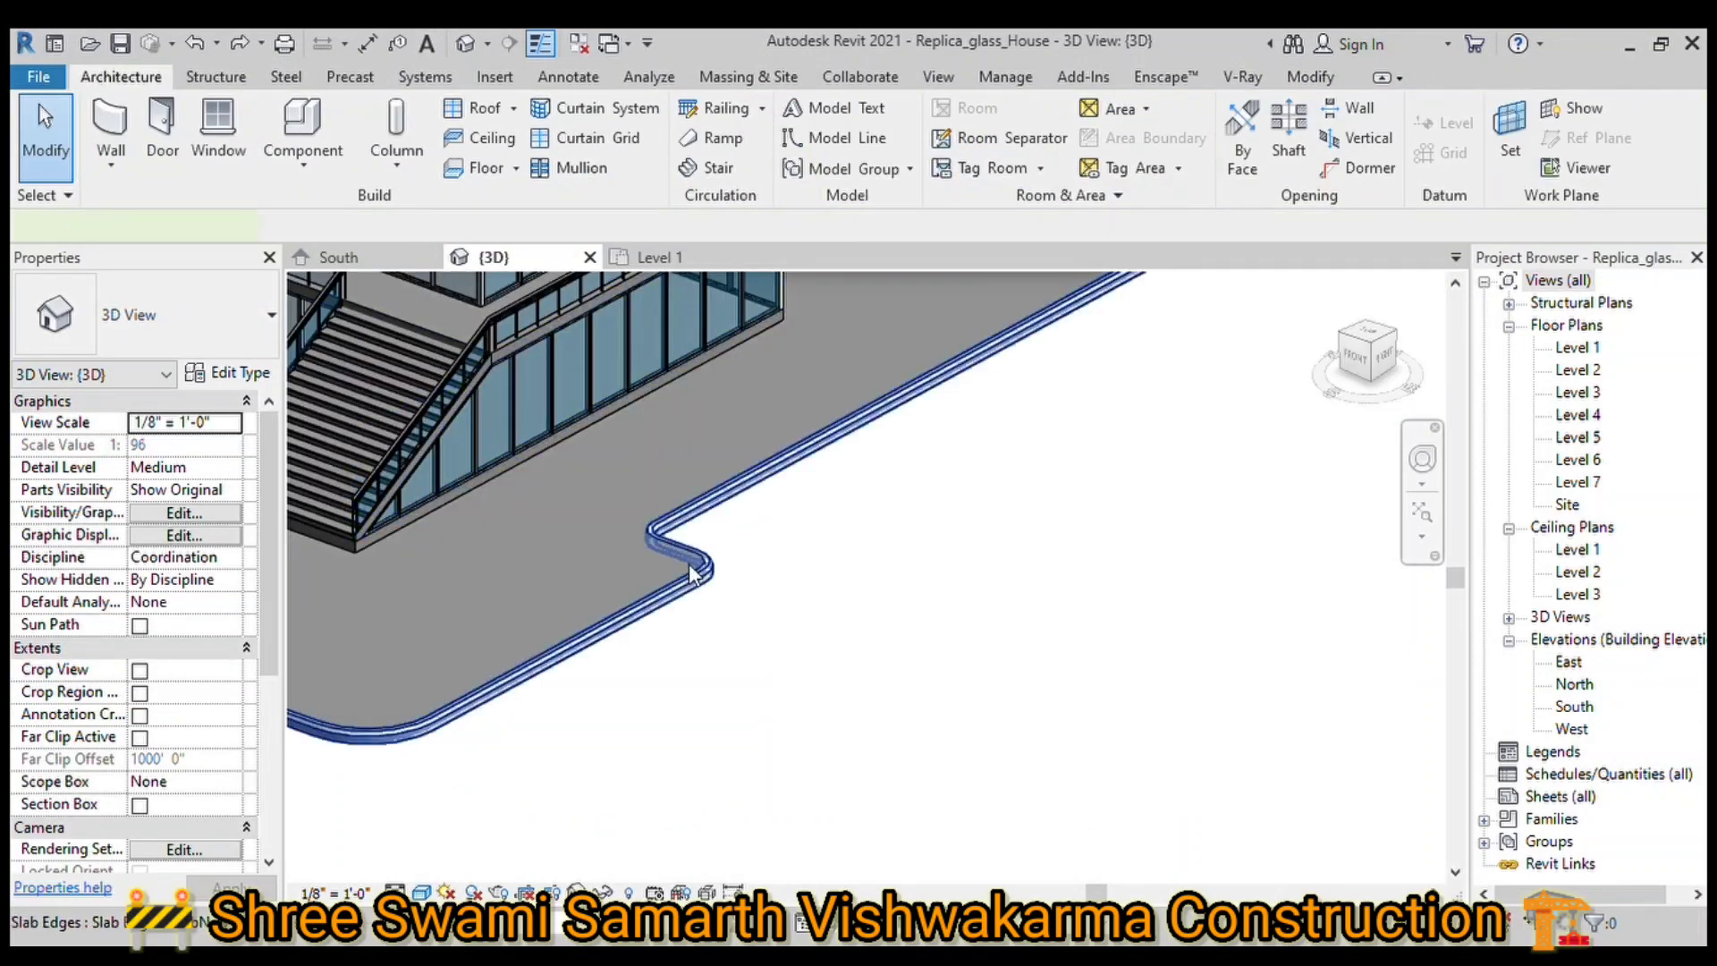
pyautogui.click(694, 572)
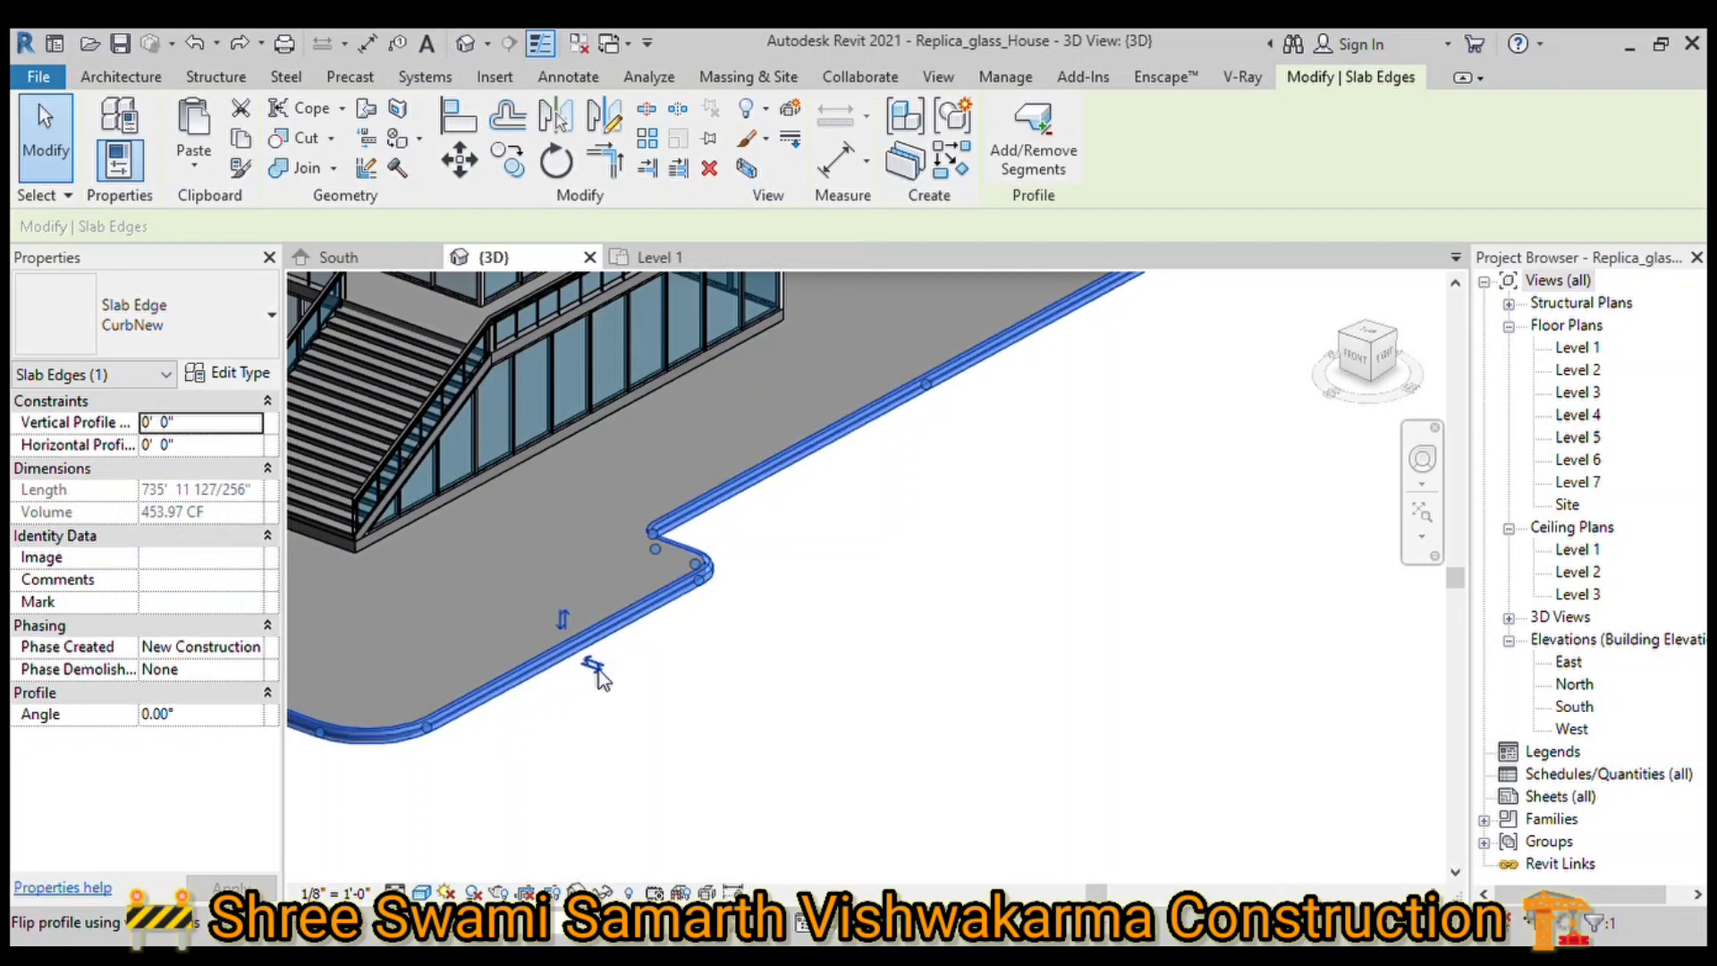
pyautogui.click(562, 623)
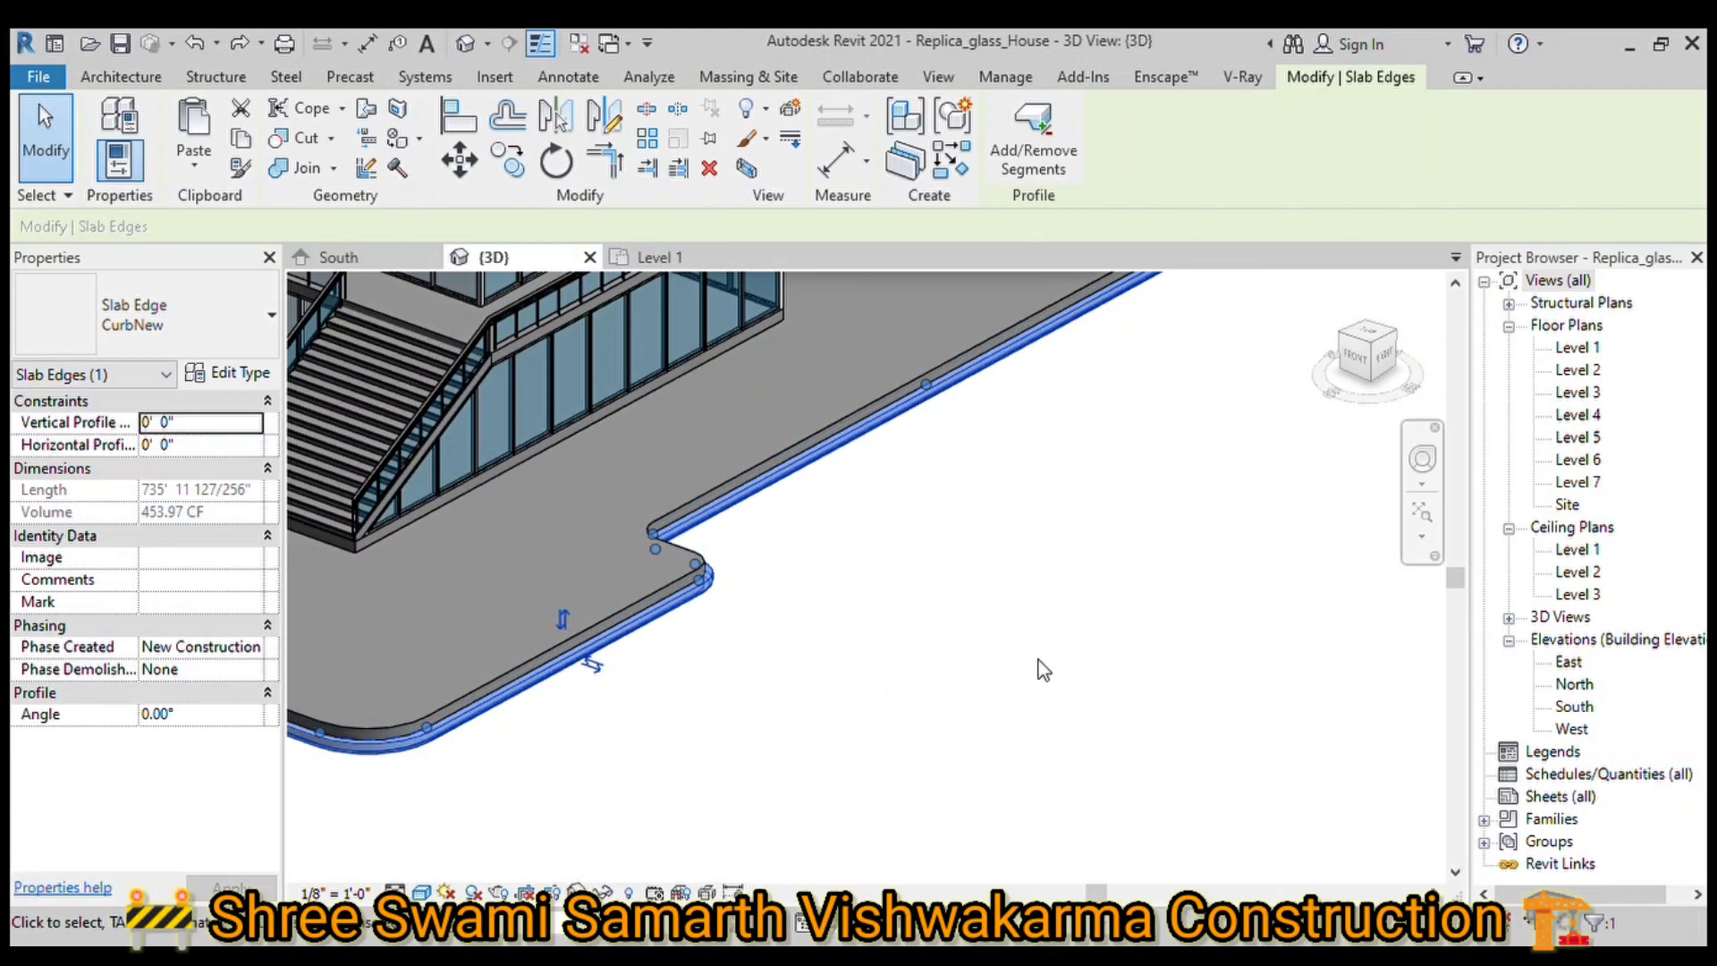
pyautogui.scroll(-2, 1042, 669)
pyautogui.click(1071, 670)
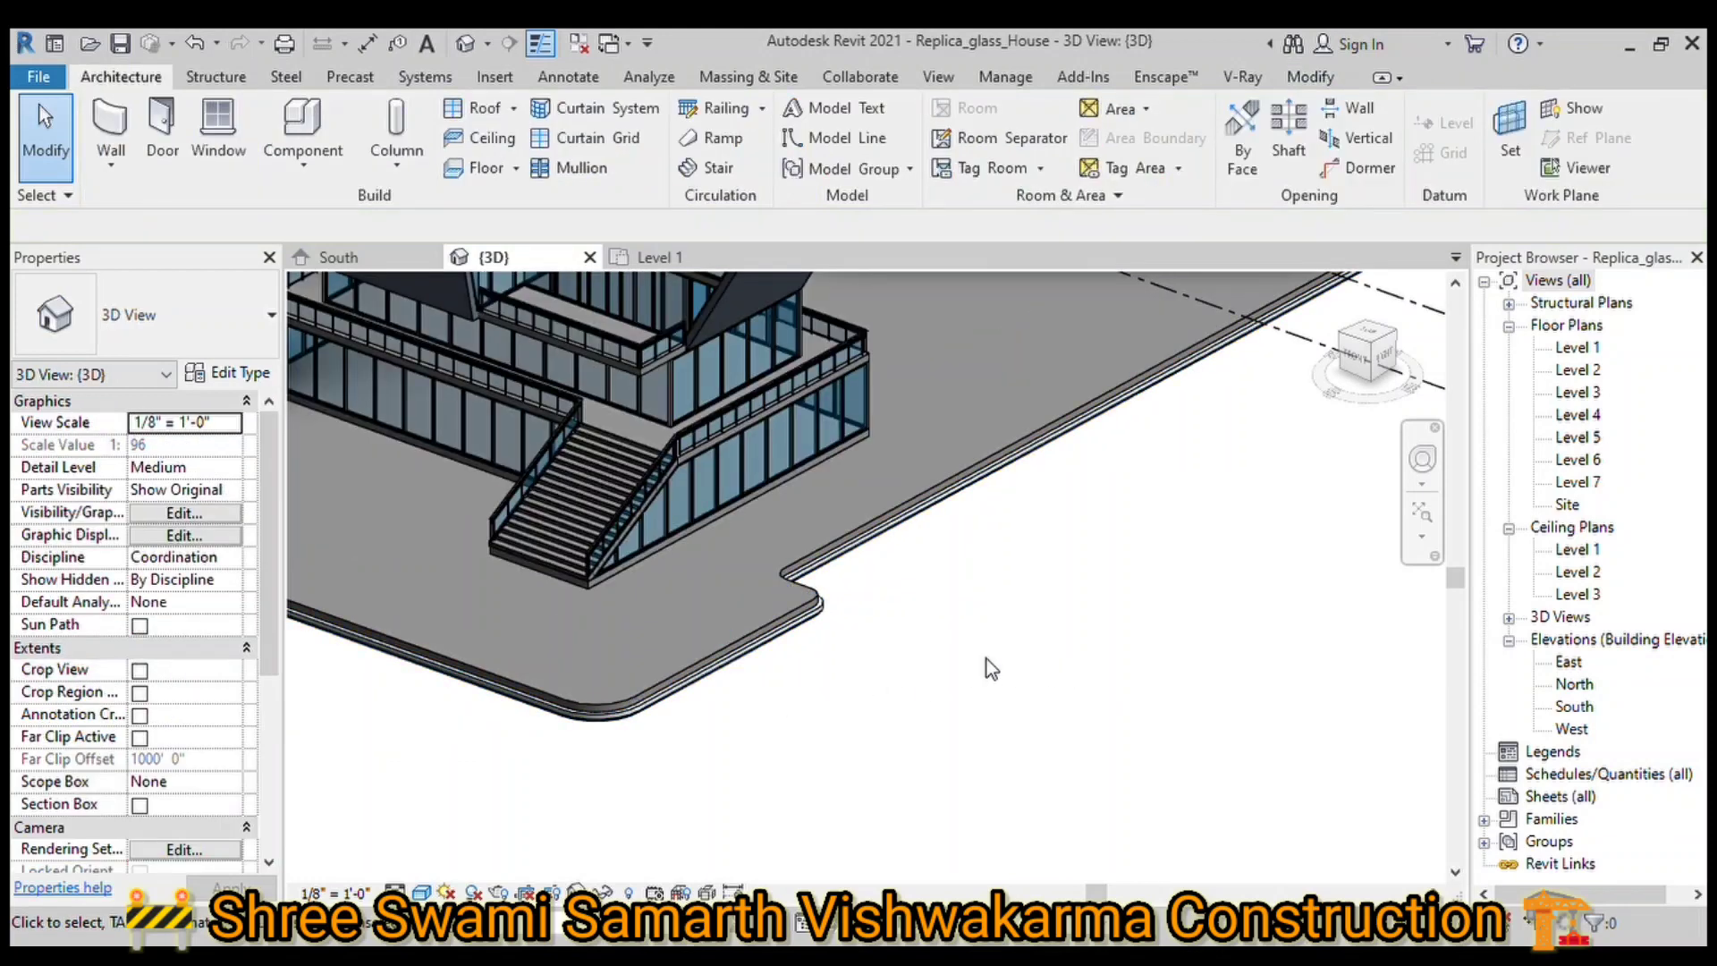
pyautogui.click(731, 681)
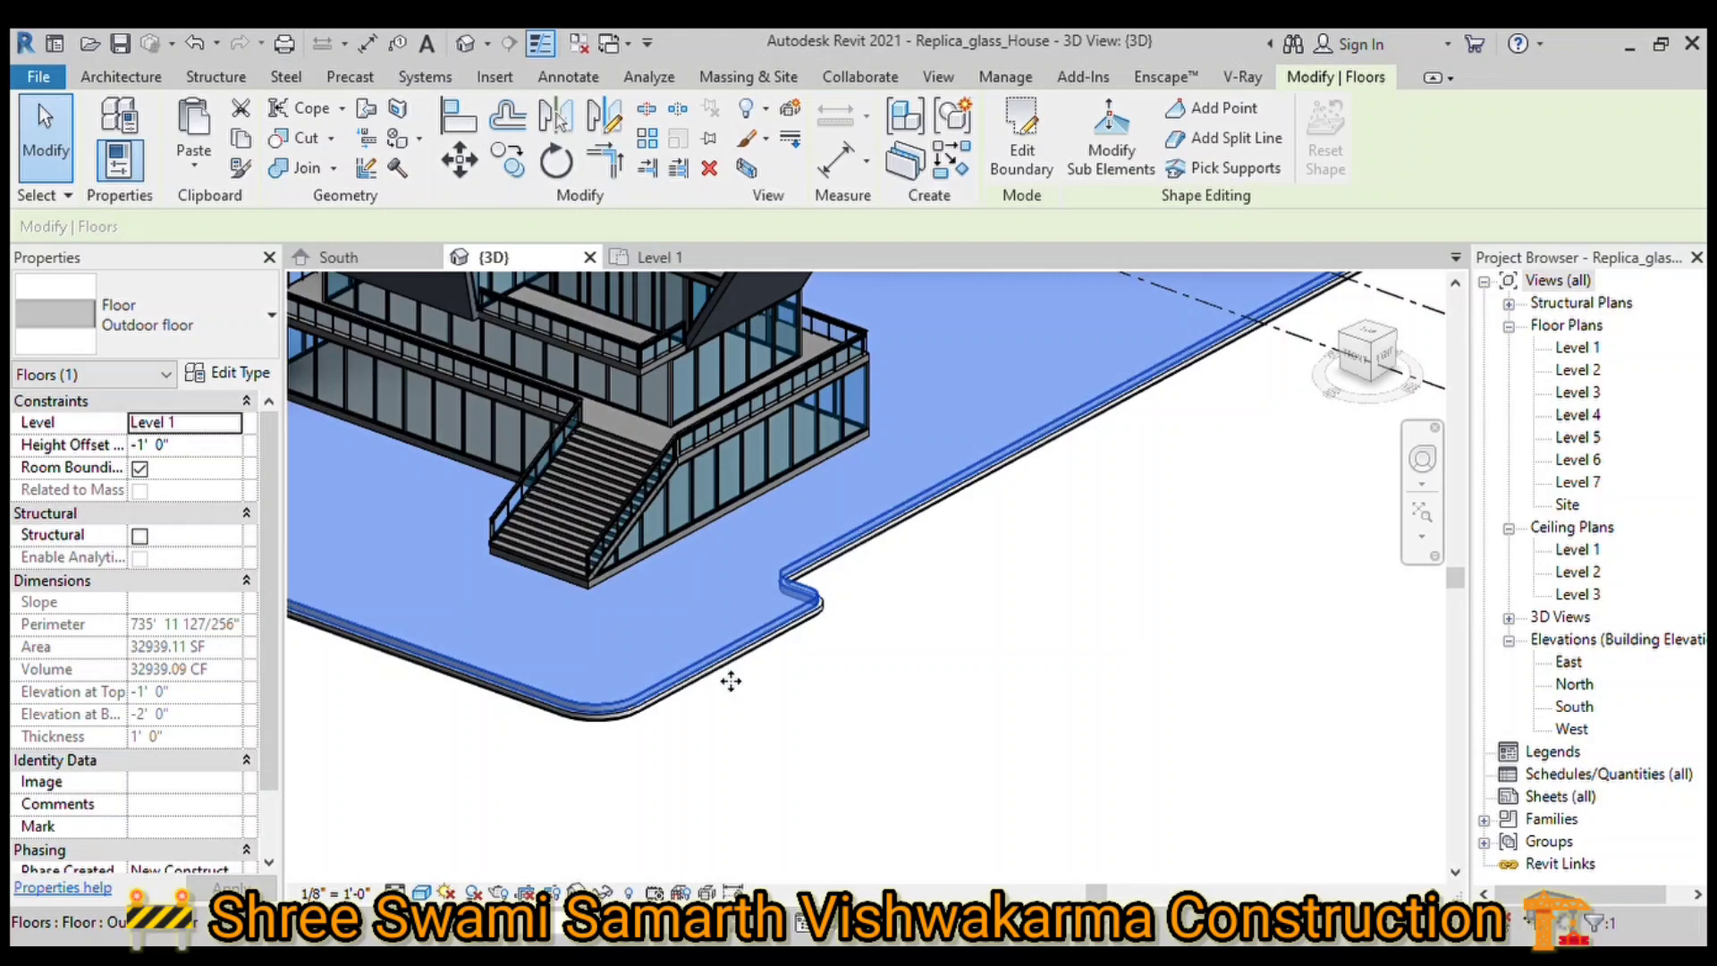
# Step: Add the curb to the selection and mirror-copy both across a vertical axis on Level 1
pyautogui.keyDown('ctrl'); pyautogui.click(729, 685); pyautogui.keyUp('ctrl')
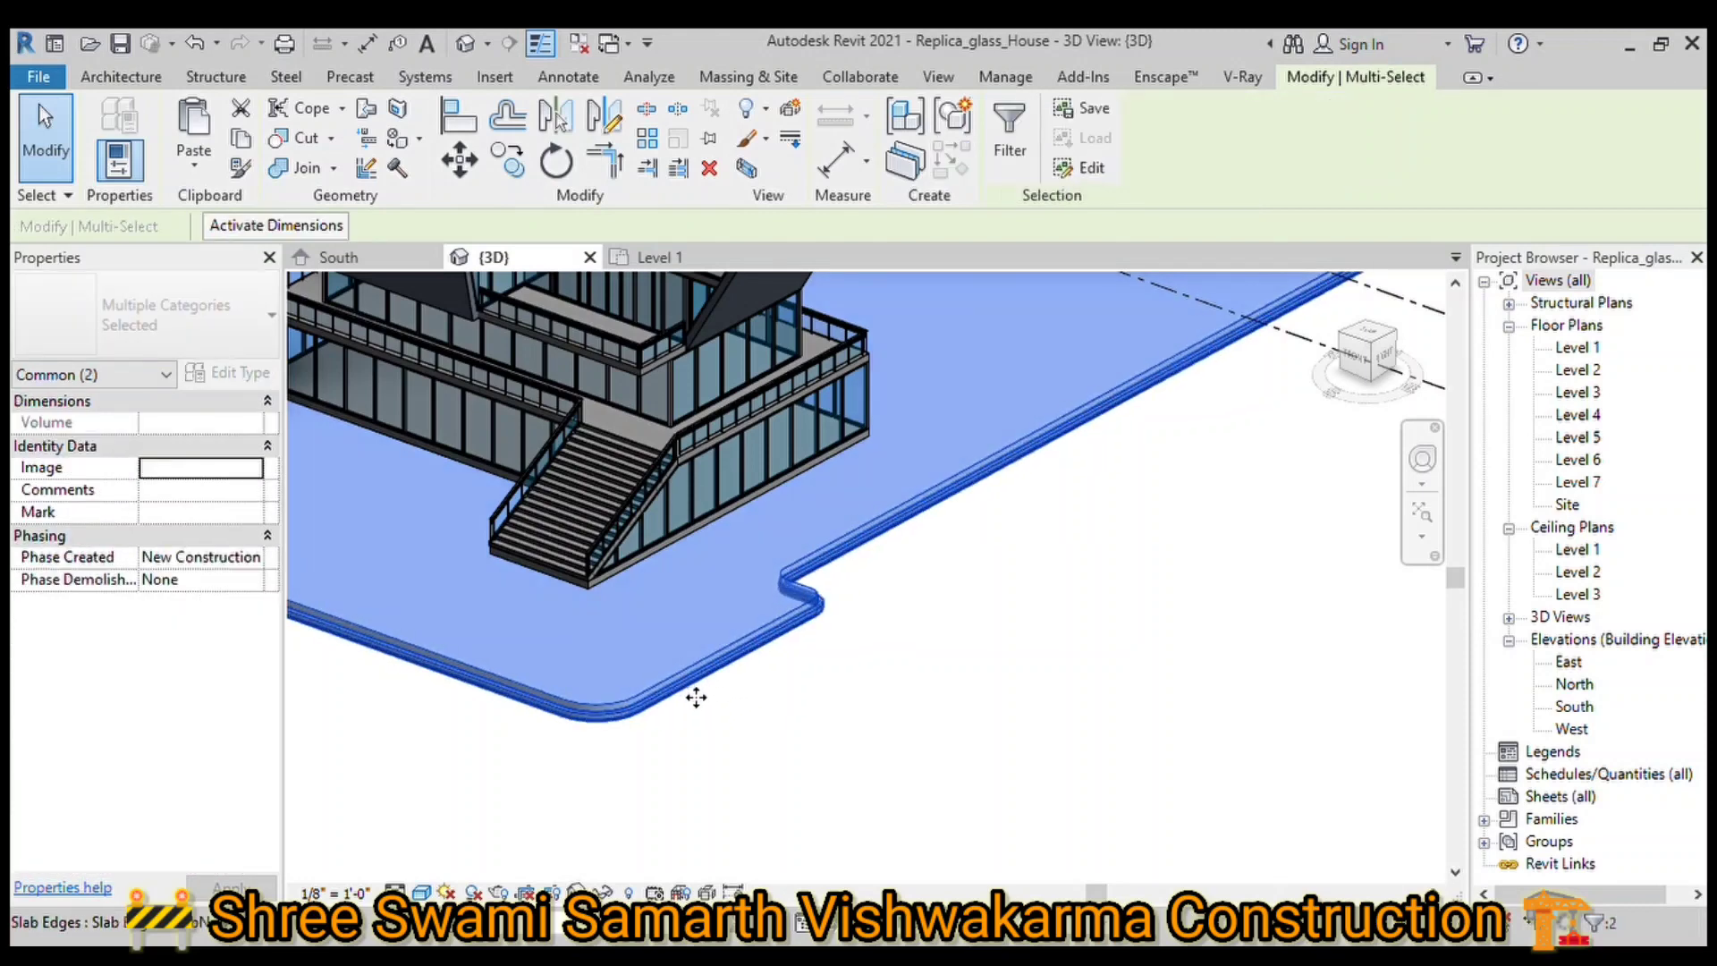
pyautogui.click(657, 263)
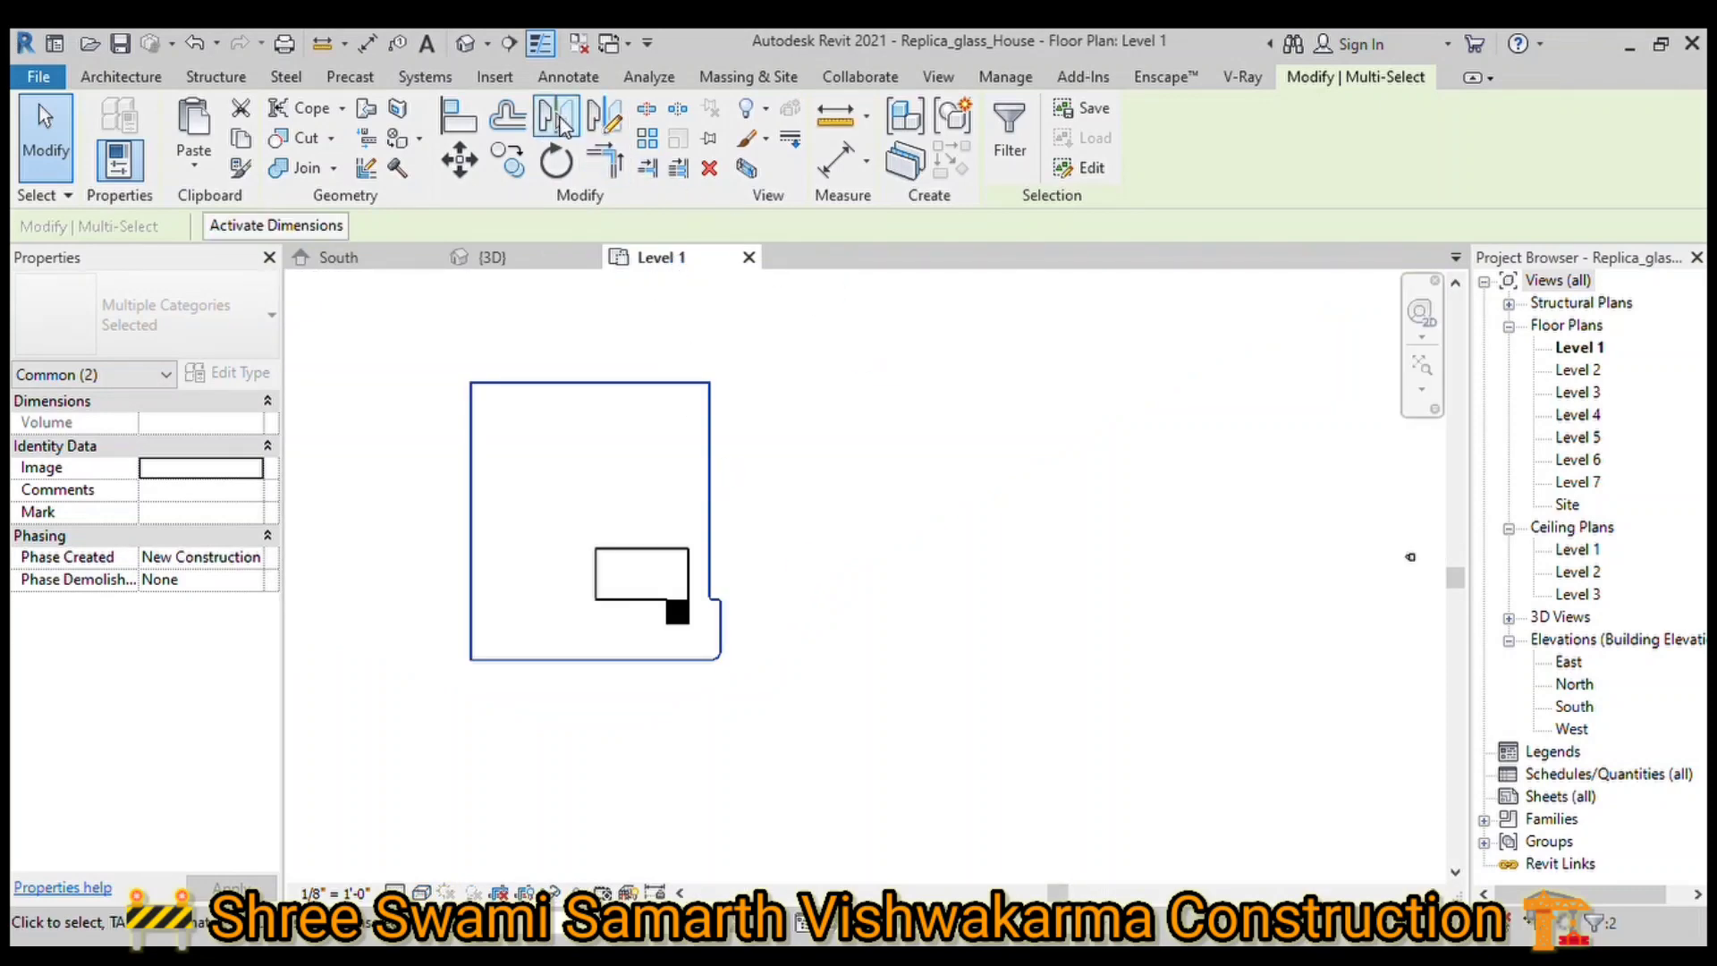
pyautogui.click(605, 117)
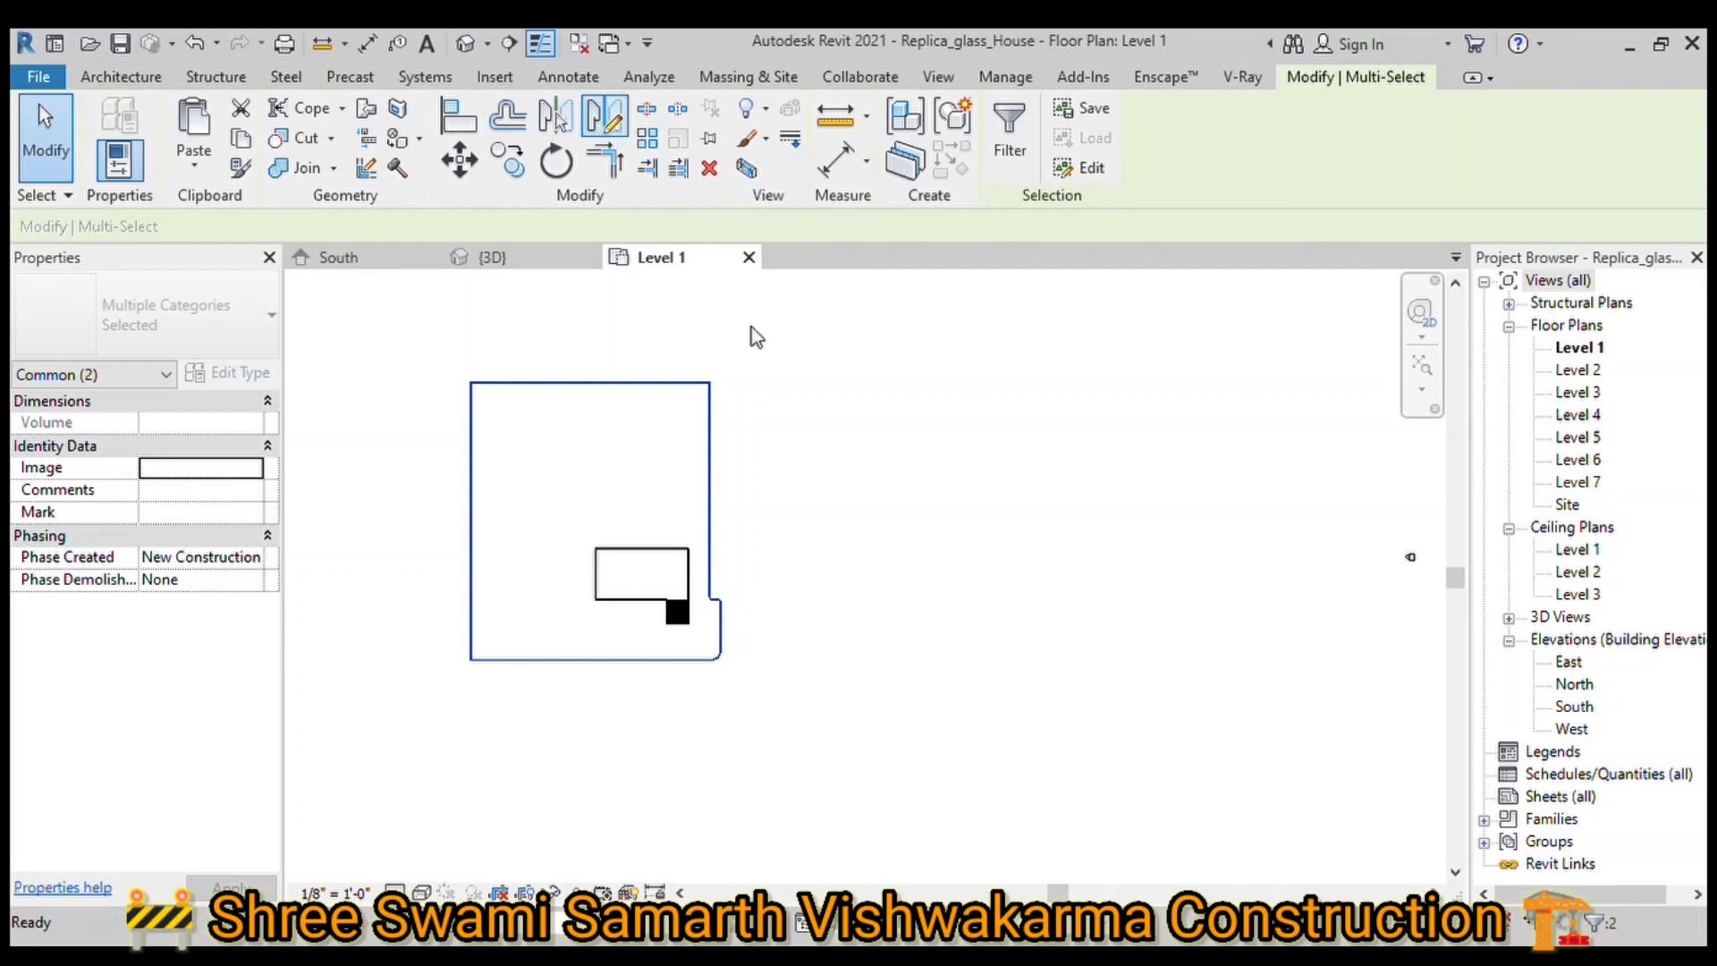
pyautogui.click(805, 670)
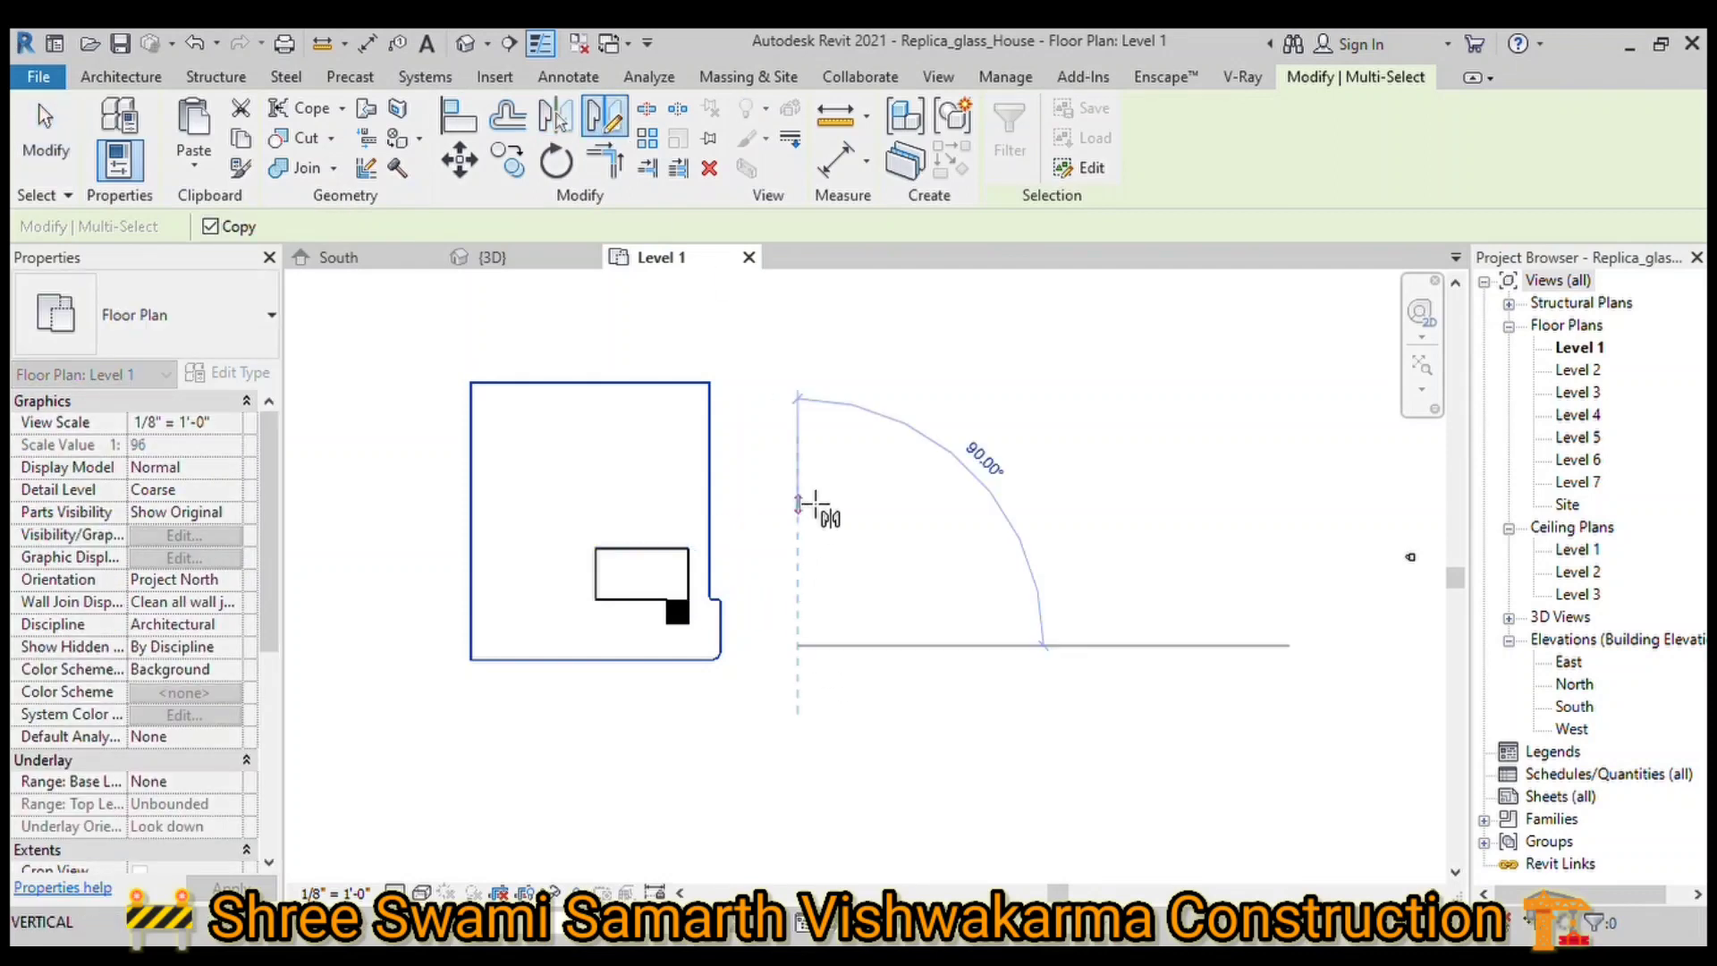
pyautogui.click(819, 475)
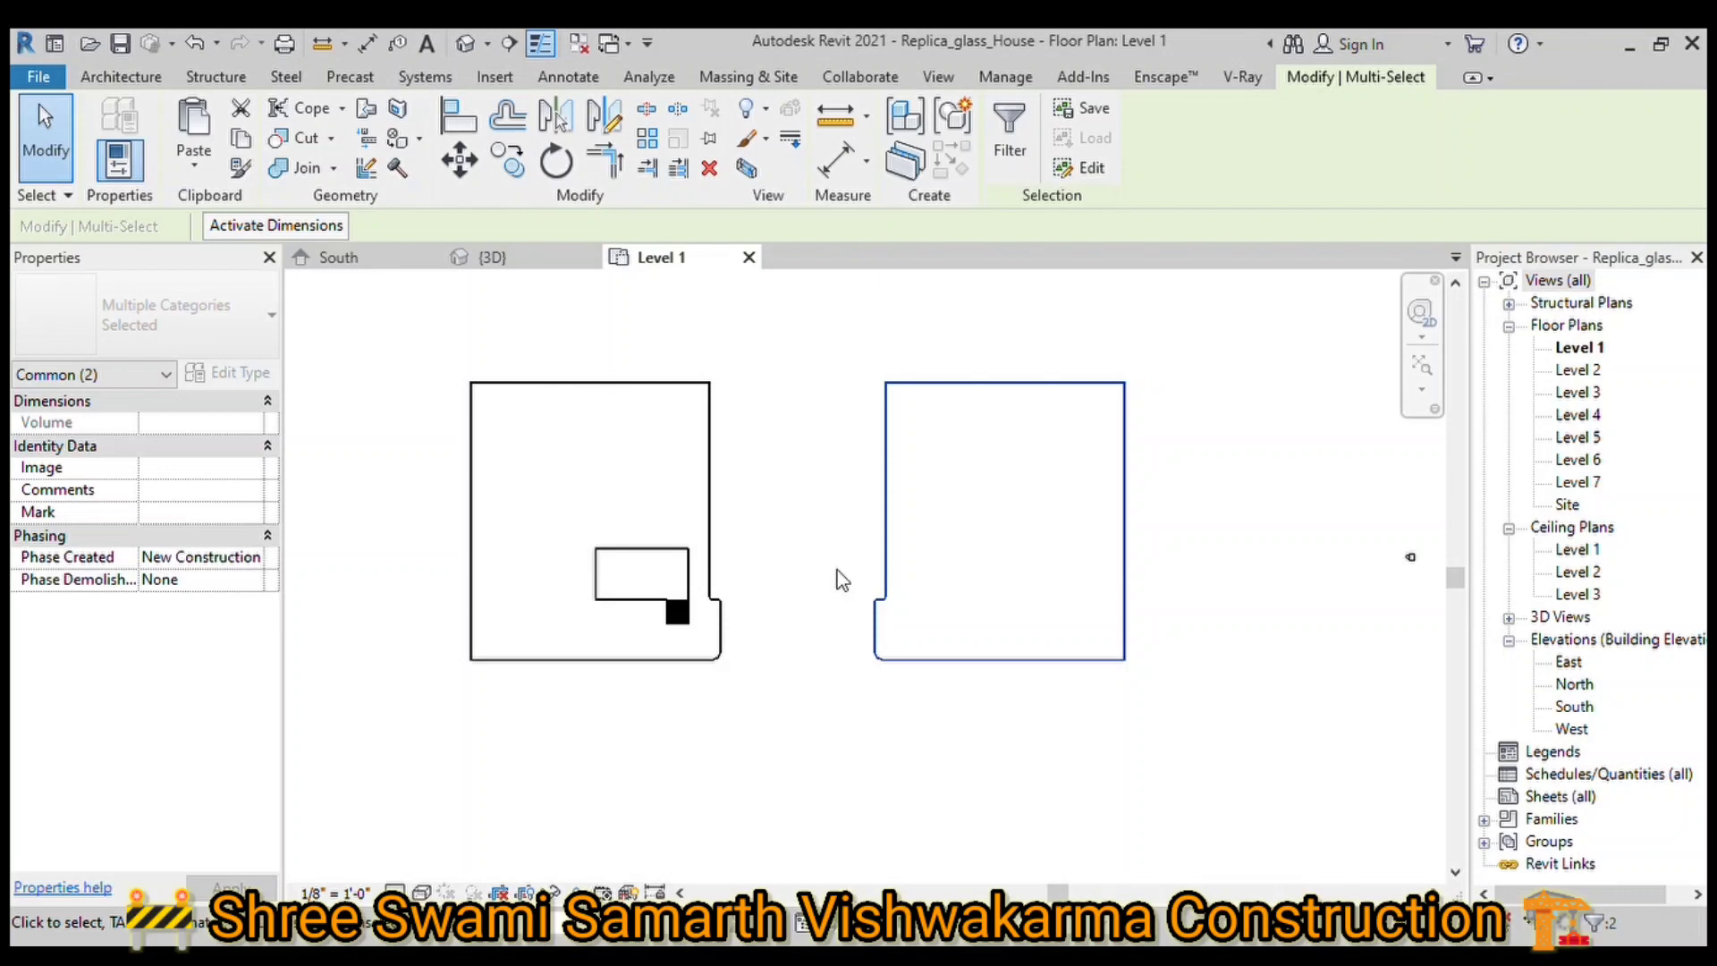
pyautogui.scroll(2, 887, 677)
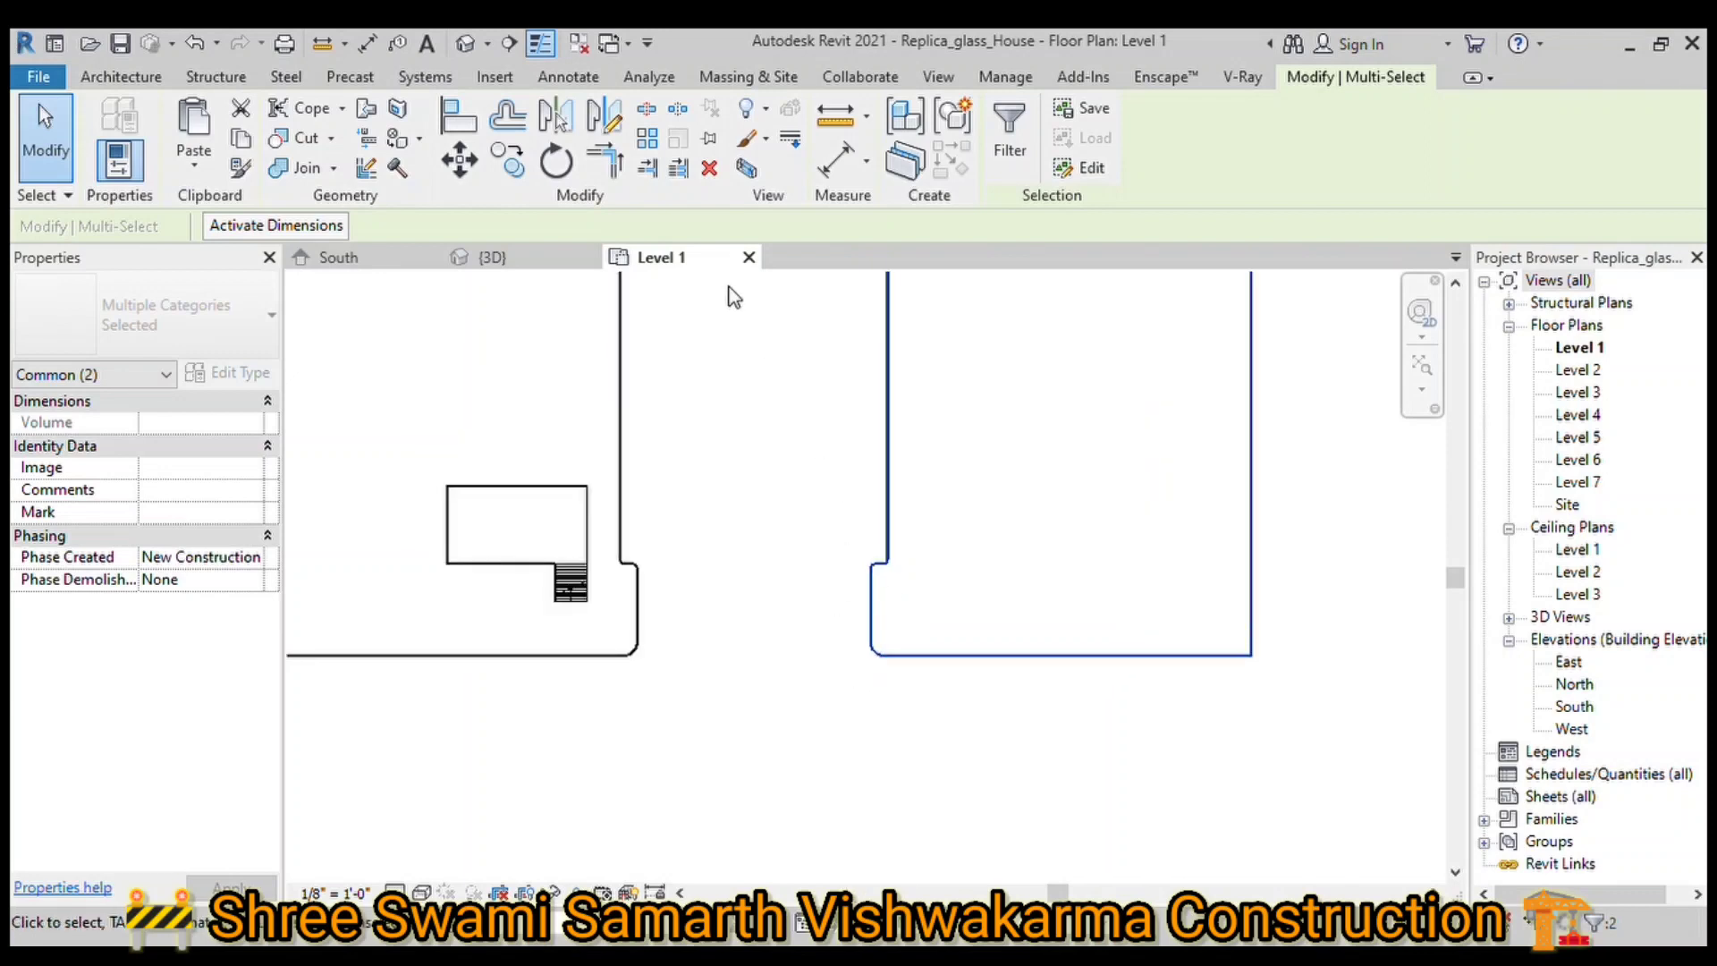
# Step: Move the mirrored copy so its corner snaps against the original slab's edge
pyautogui.click(474, 162)
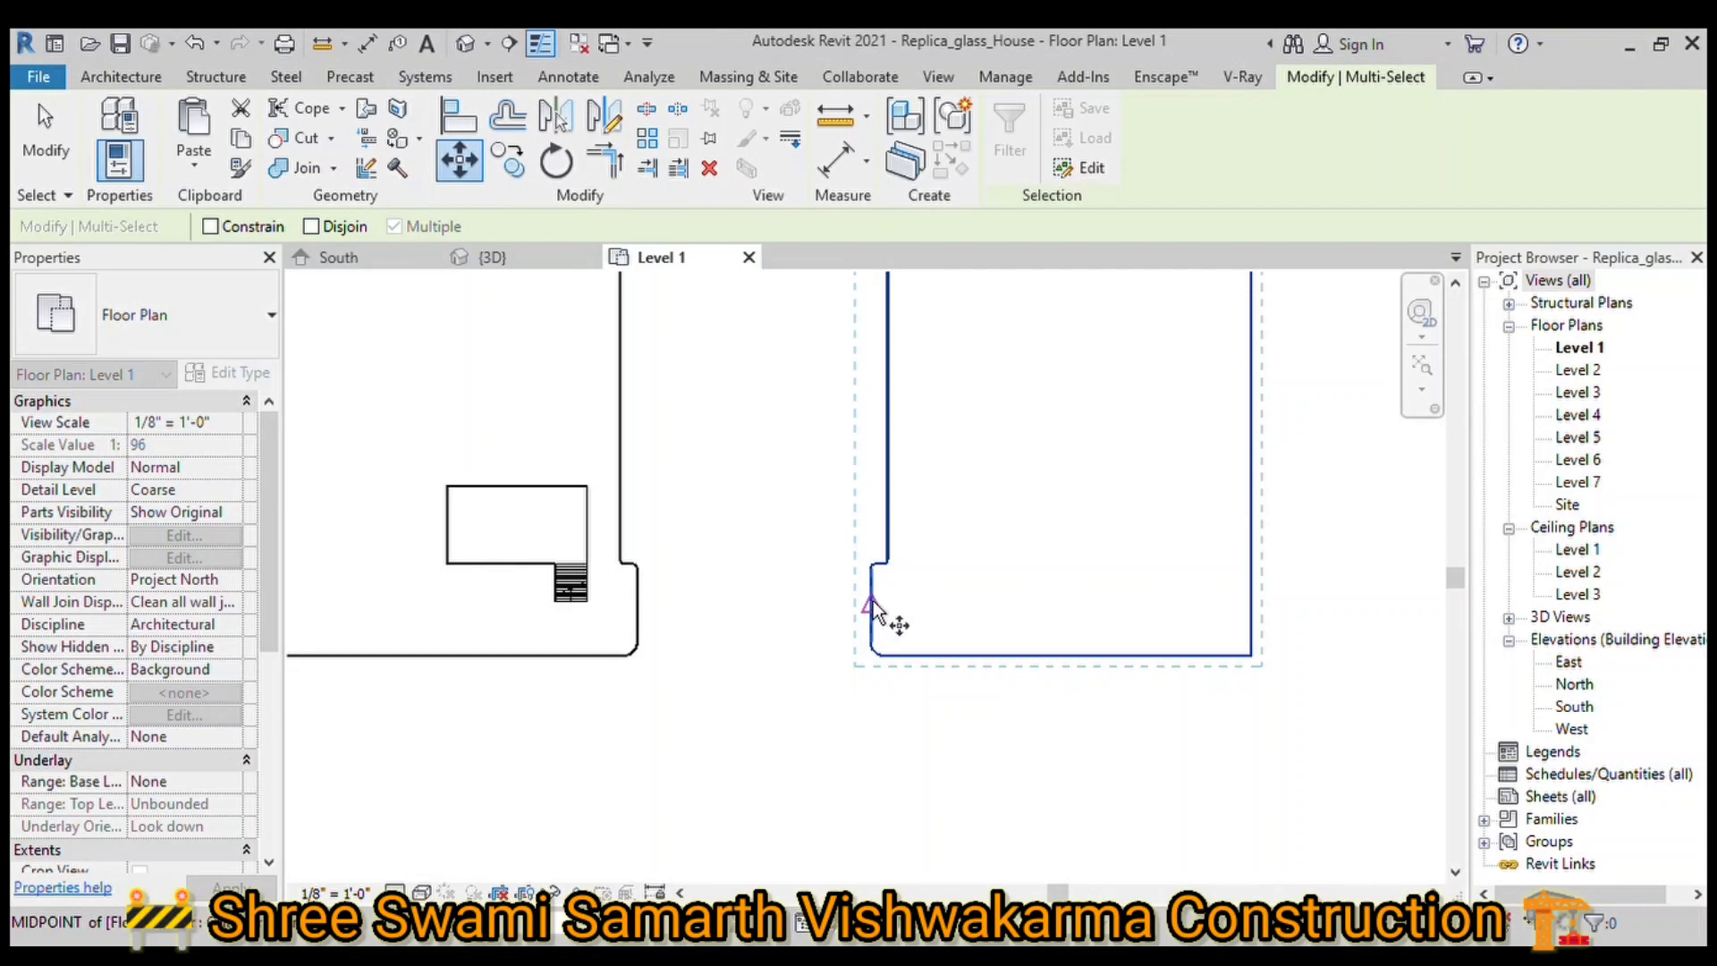
pyautogui.click(886, 486)
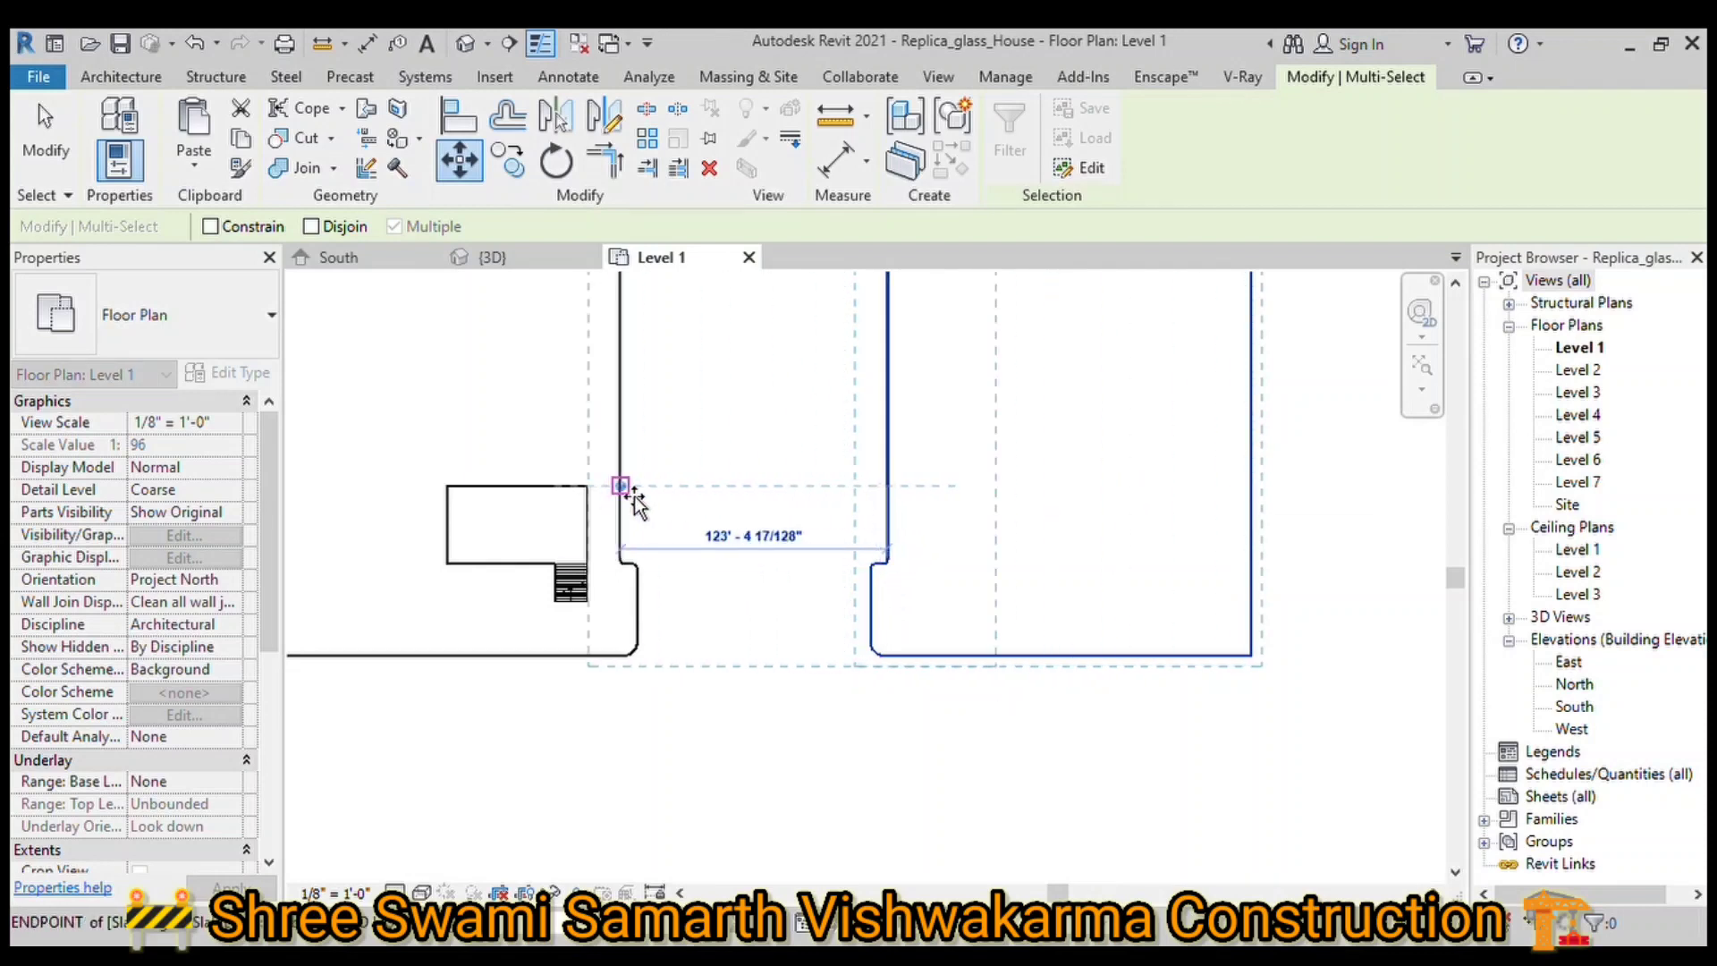
pyautogui.click(630, 499)
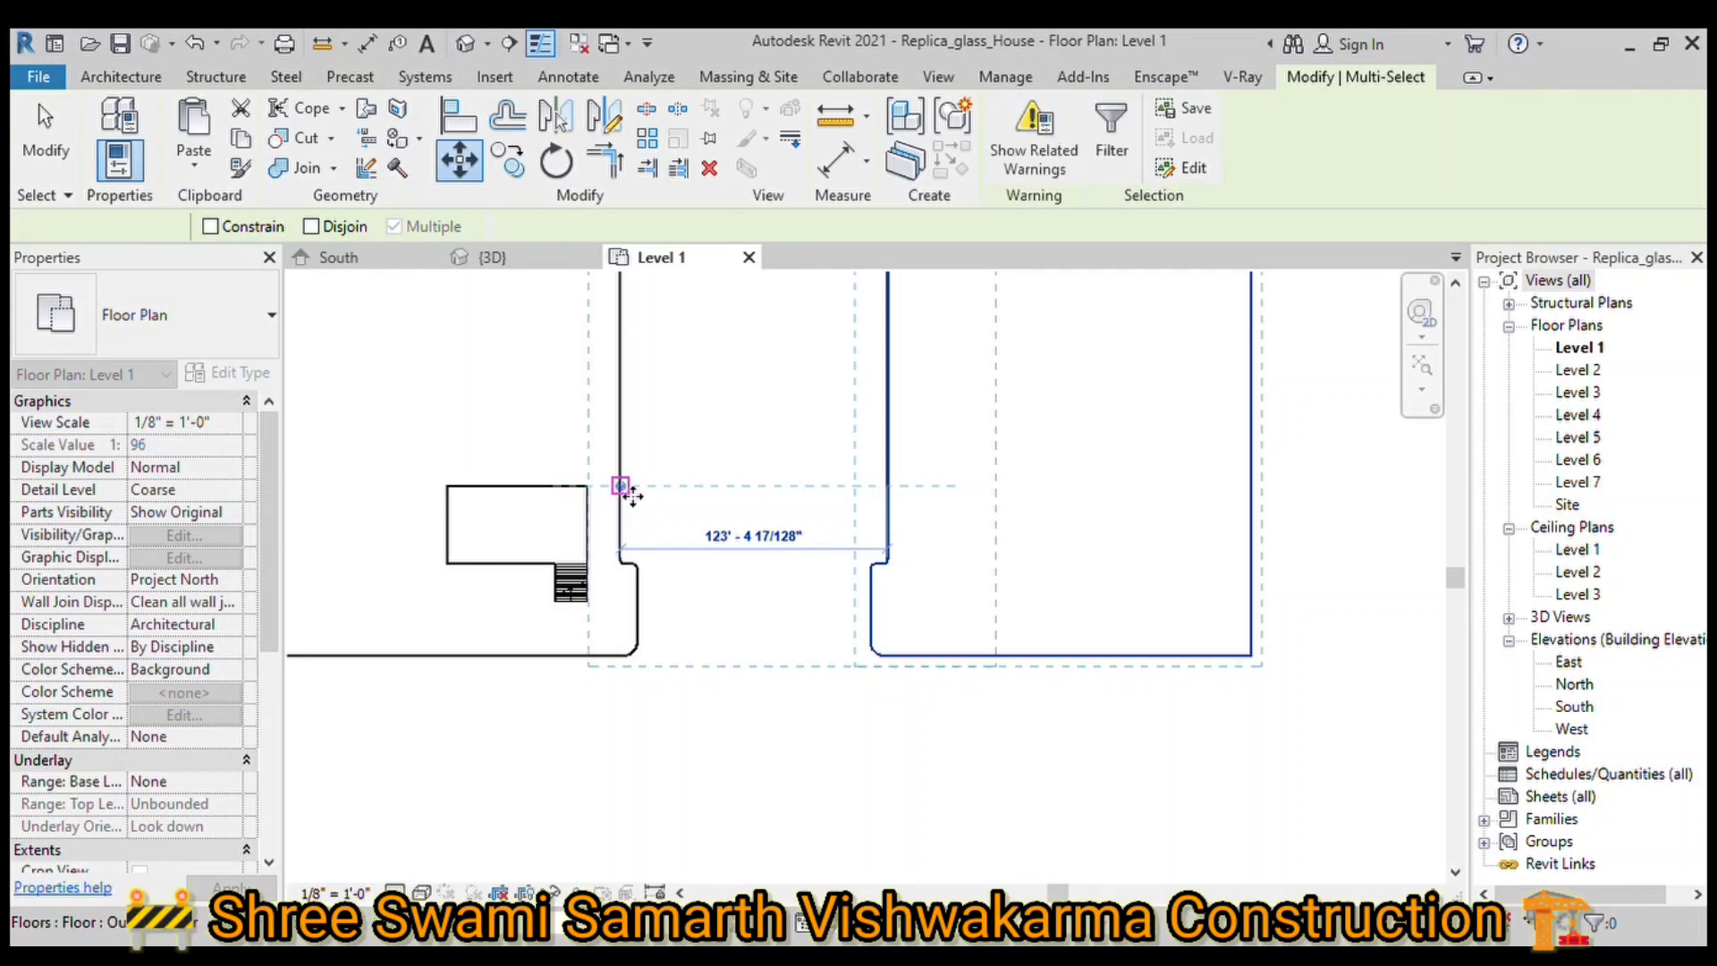
pyautogui.scroll(3, 626, 510)
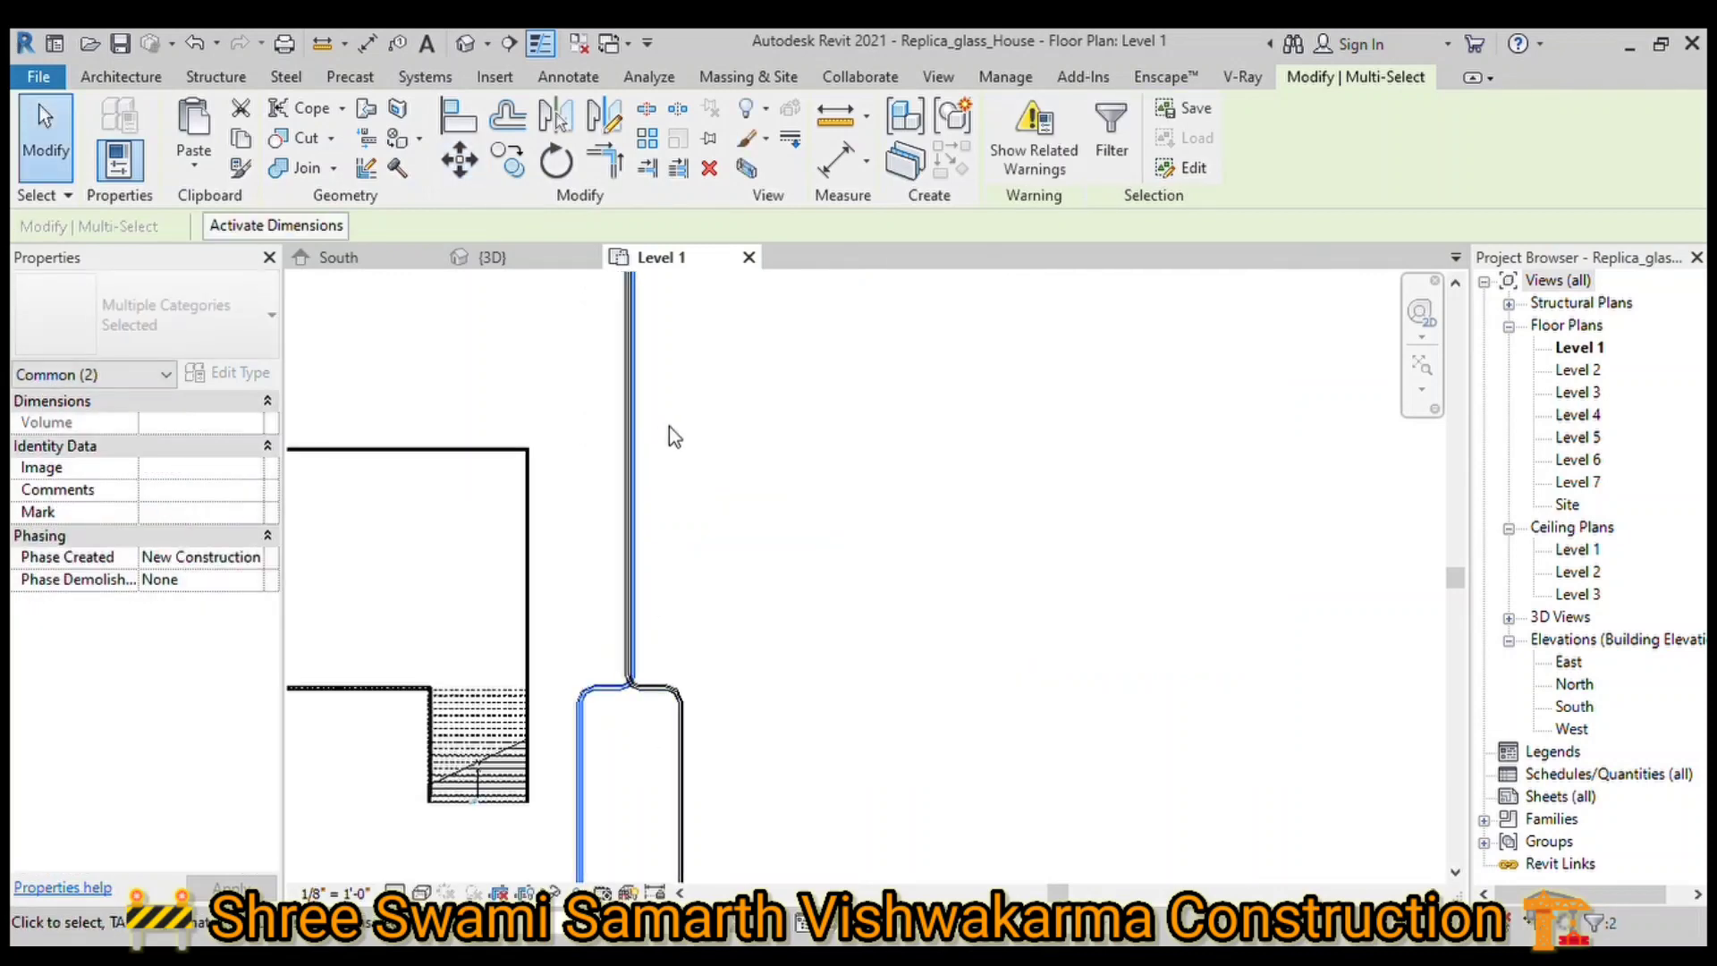
# Step: Move the copy a further 42' to leave a road-width gap
pyautogui.click(473, 168)
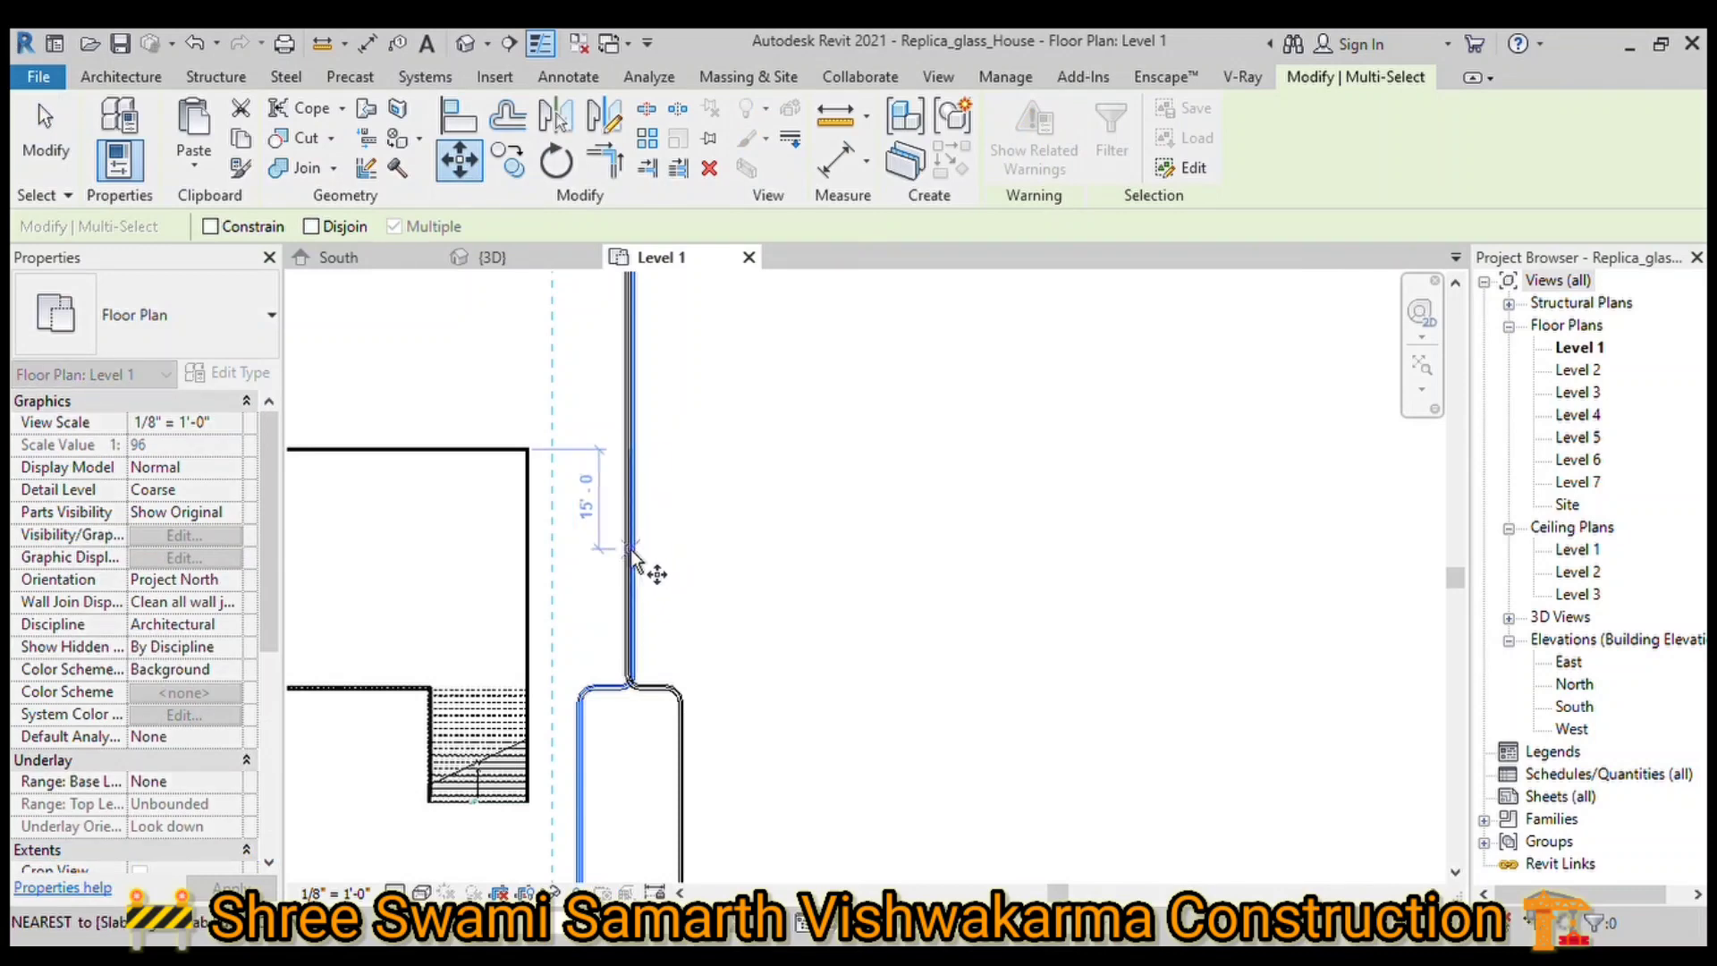
pyautogui.scroll(3, 644, 567)
pyautogui.scroll(2, 644, 567)
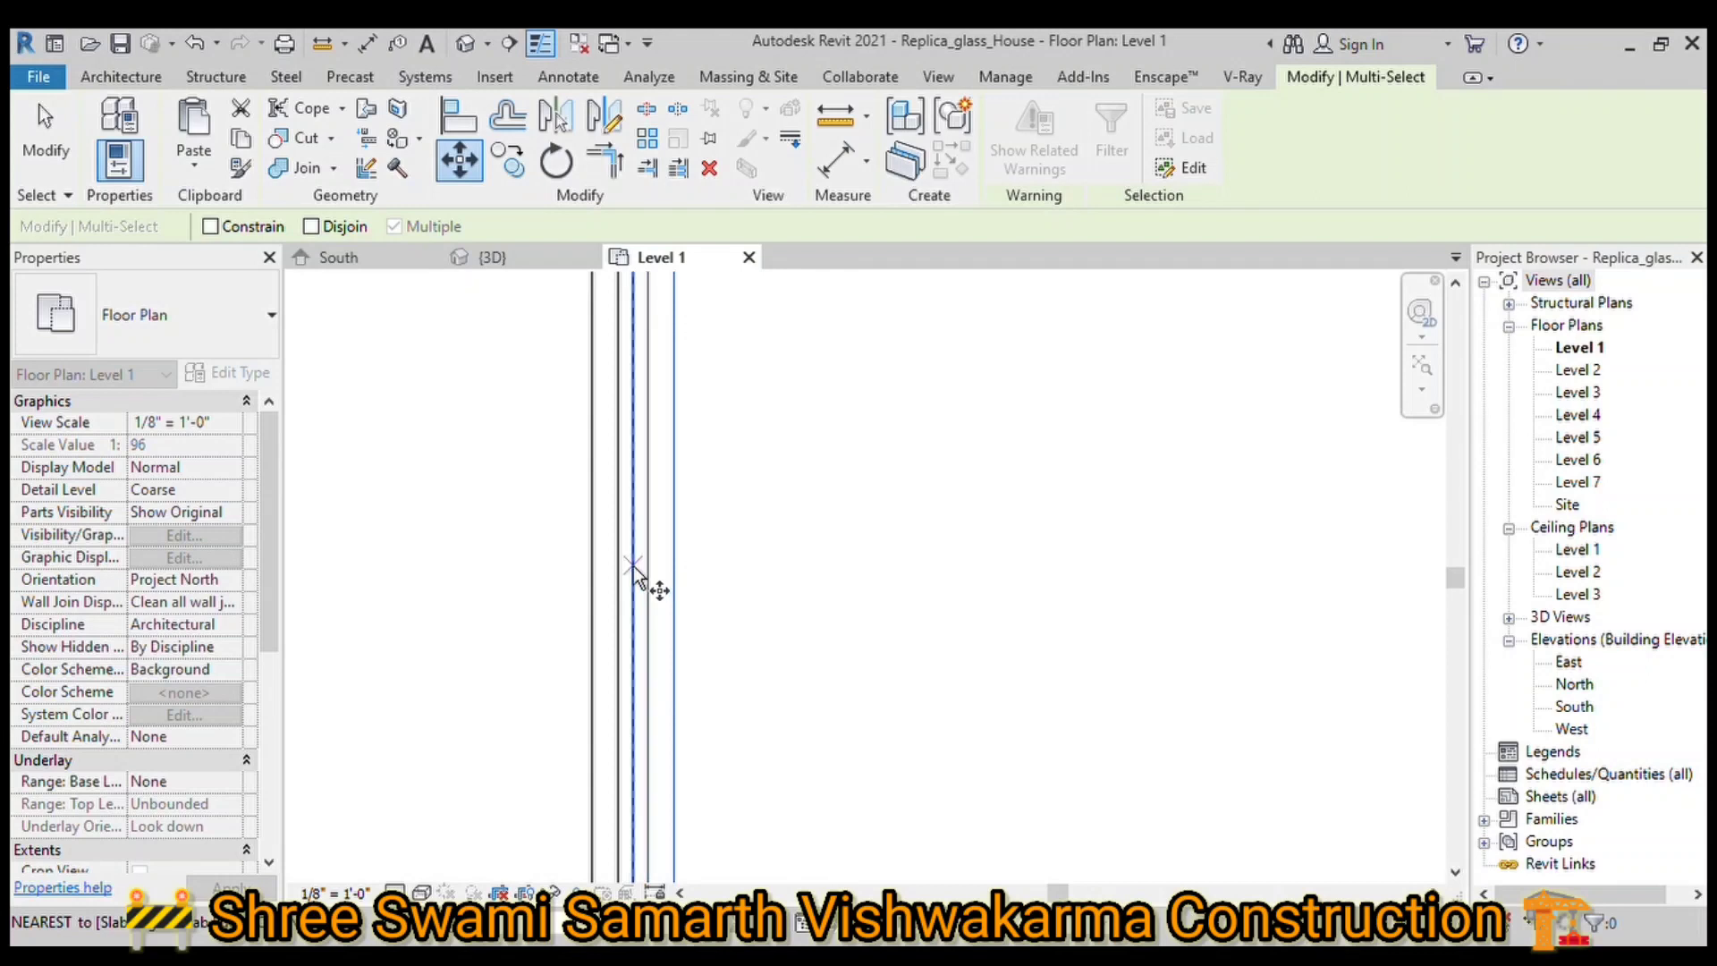
pyautogui.click(633, 568)
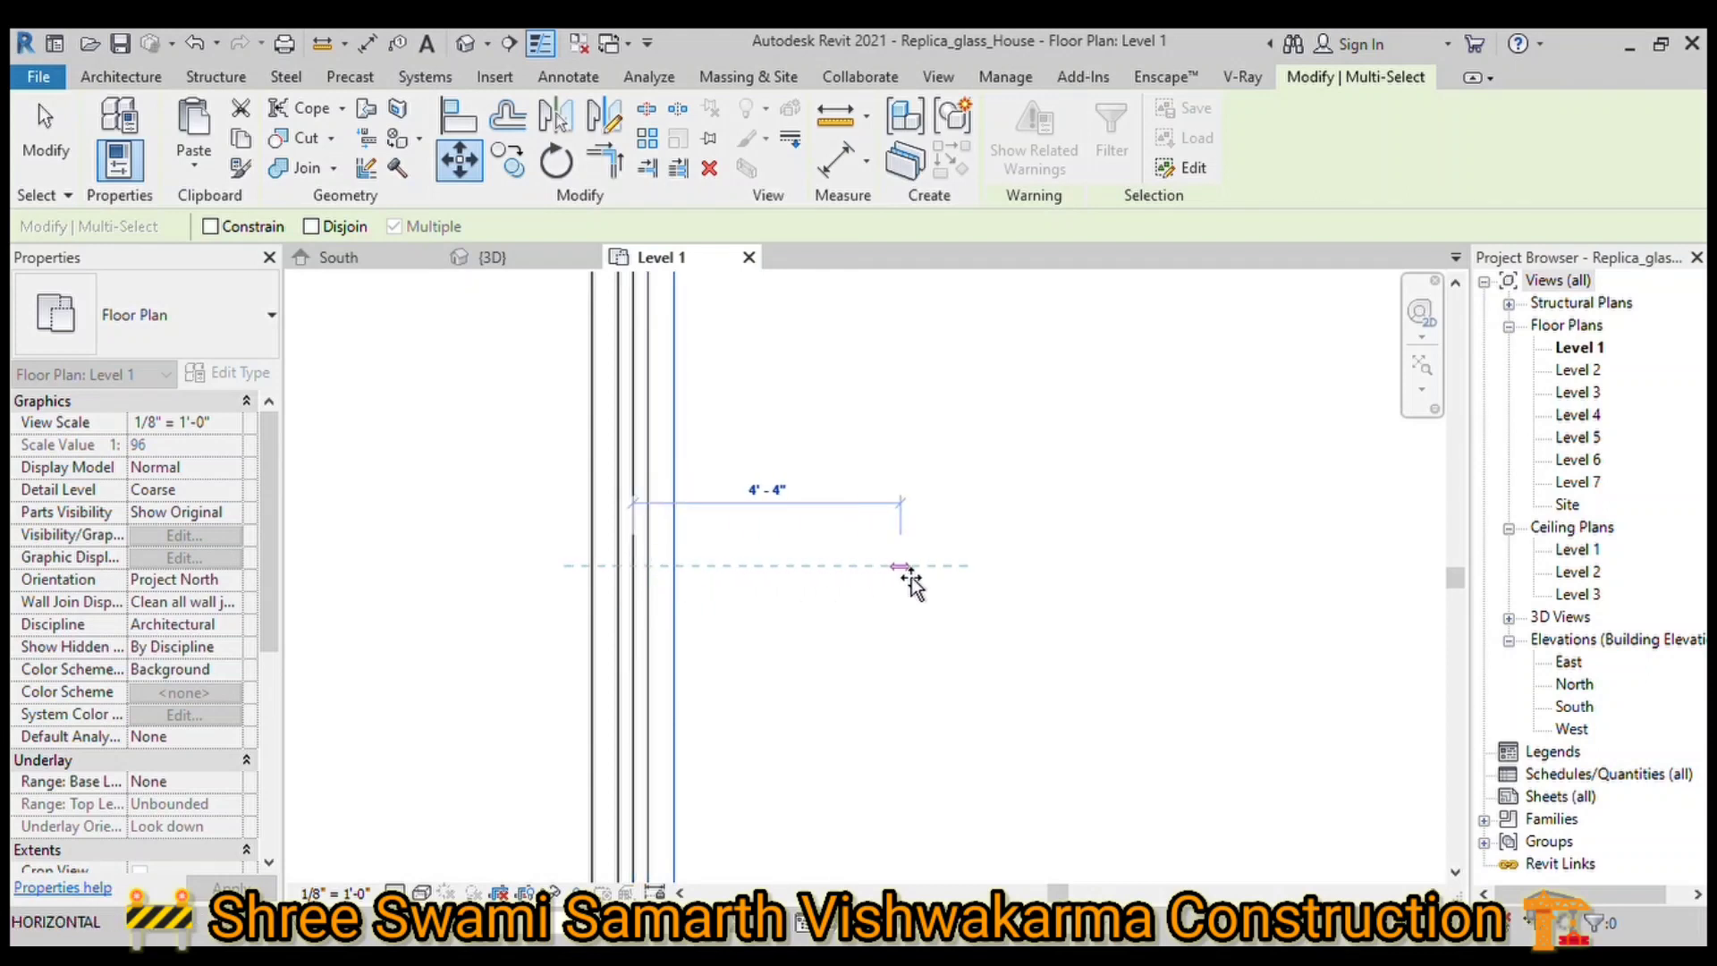
pyautogui.write('42')
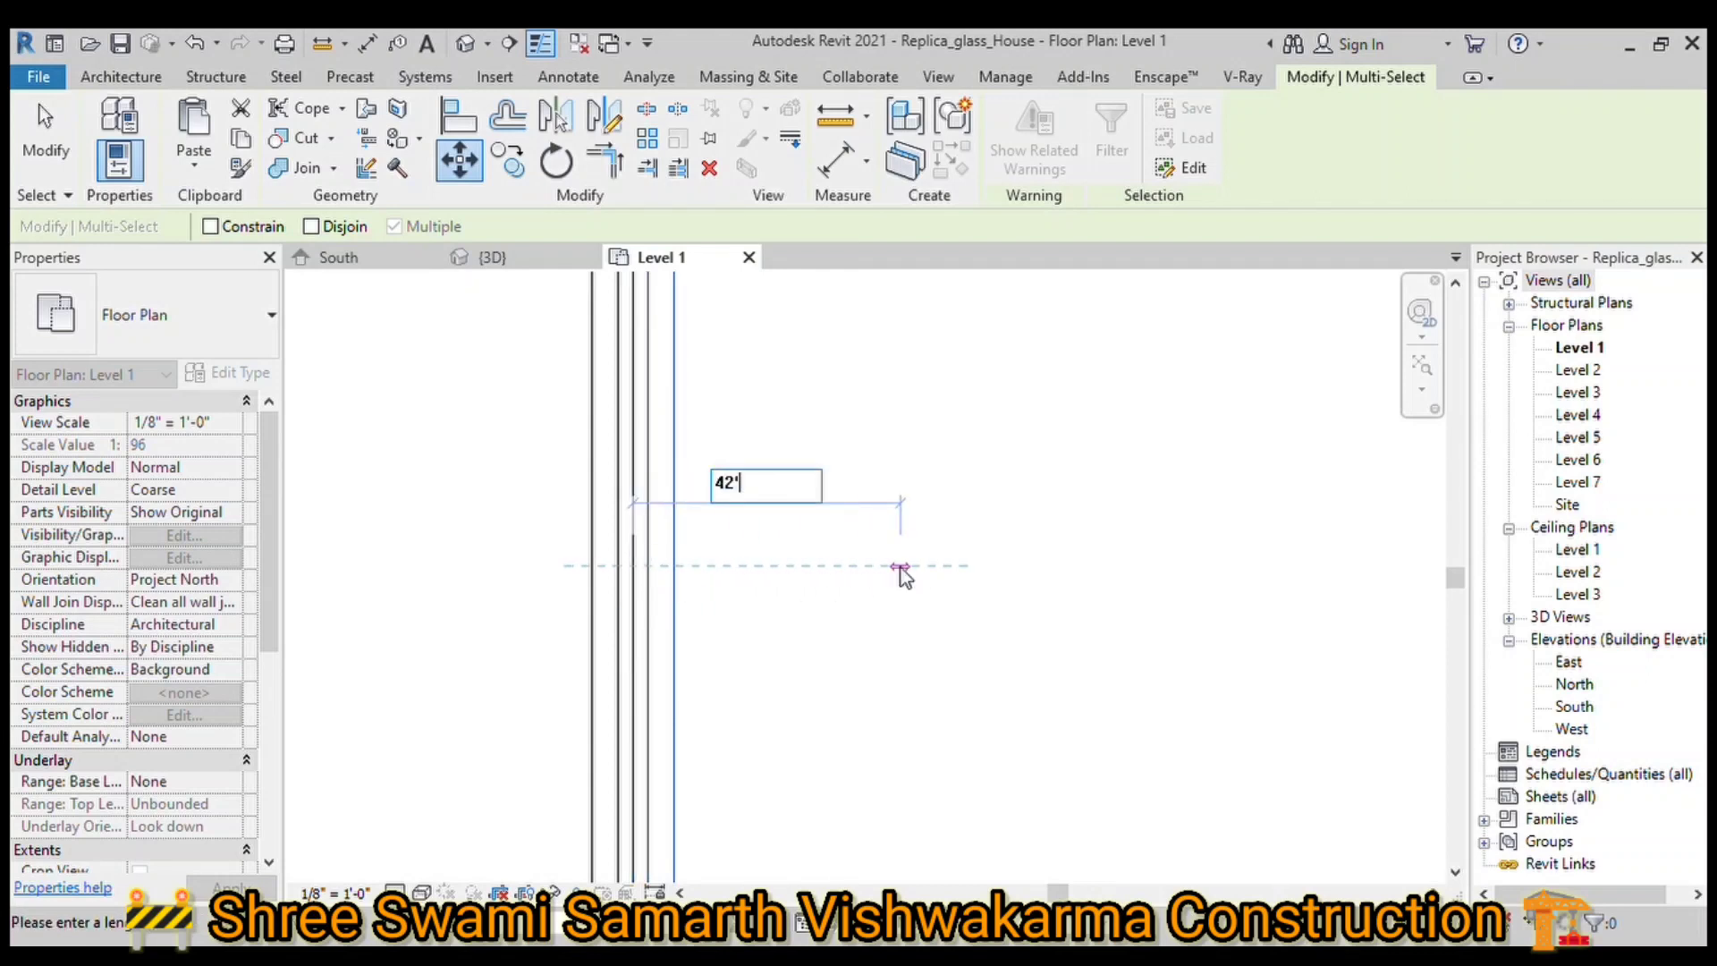
pyautogui.press('Return')
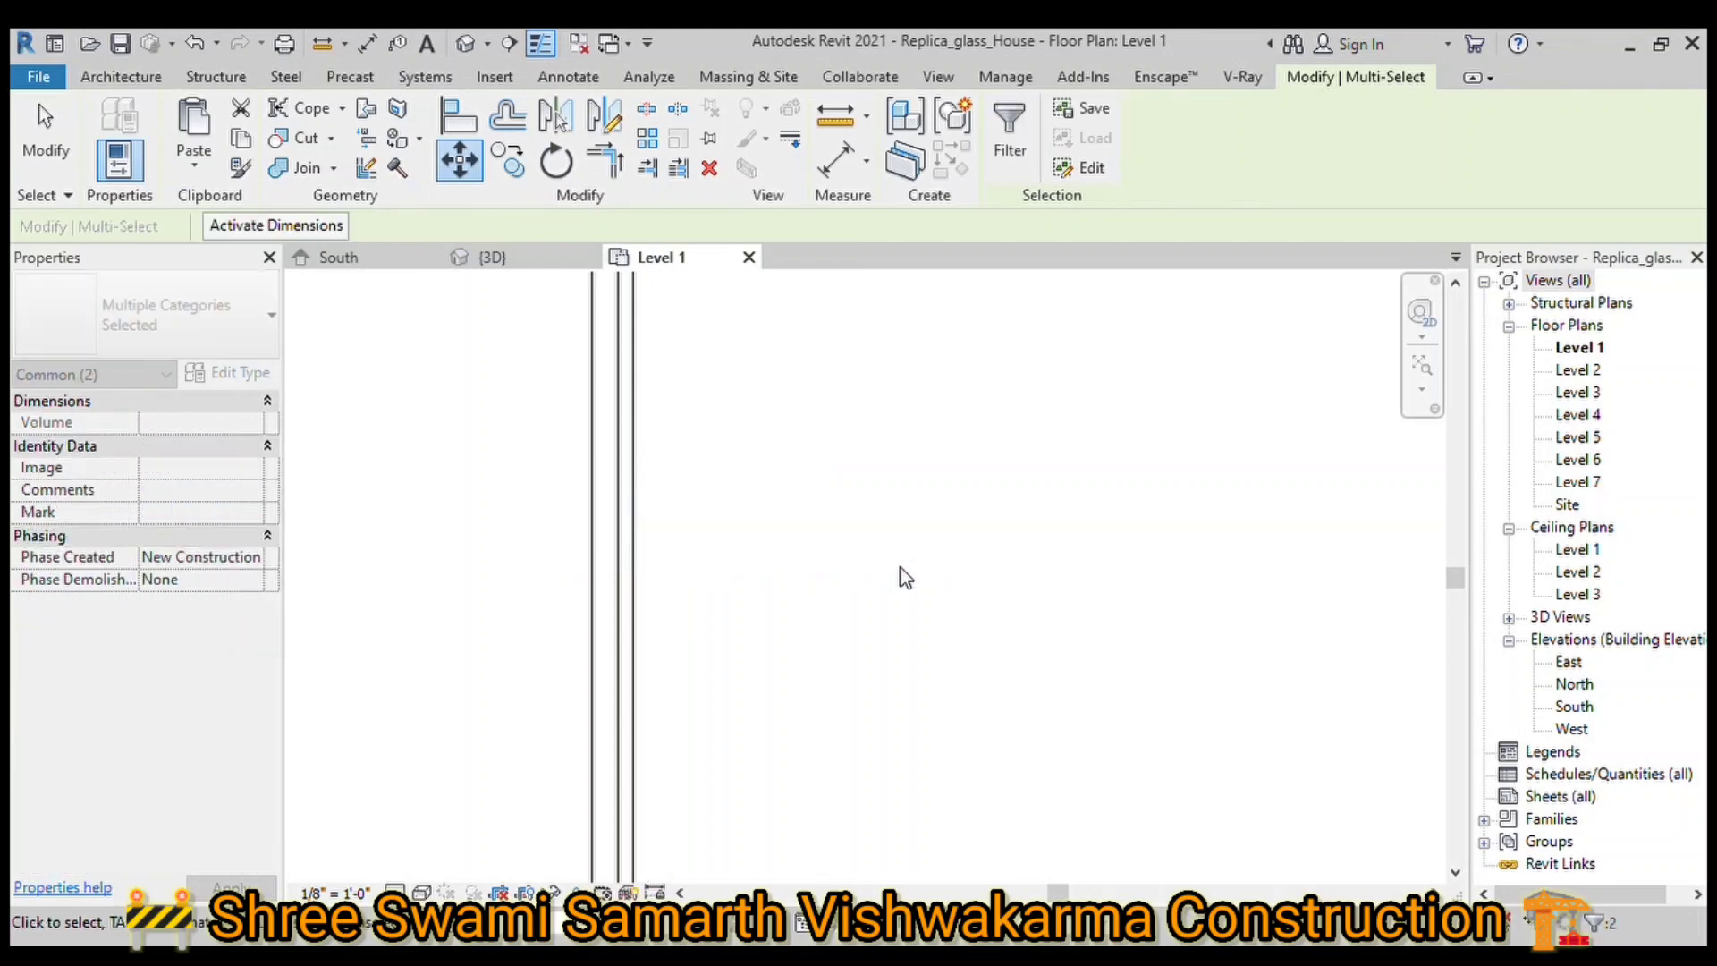
pyautogui.scroll(-2, 656, 499)
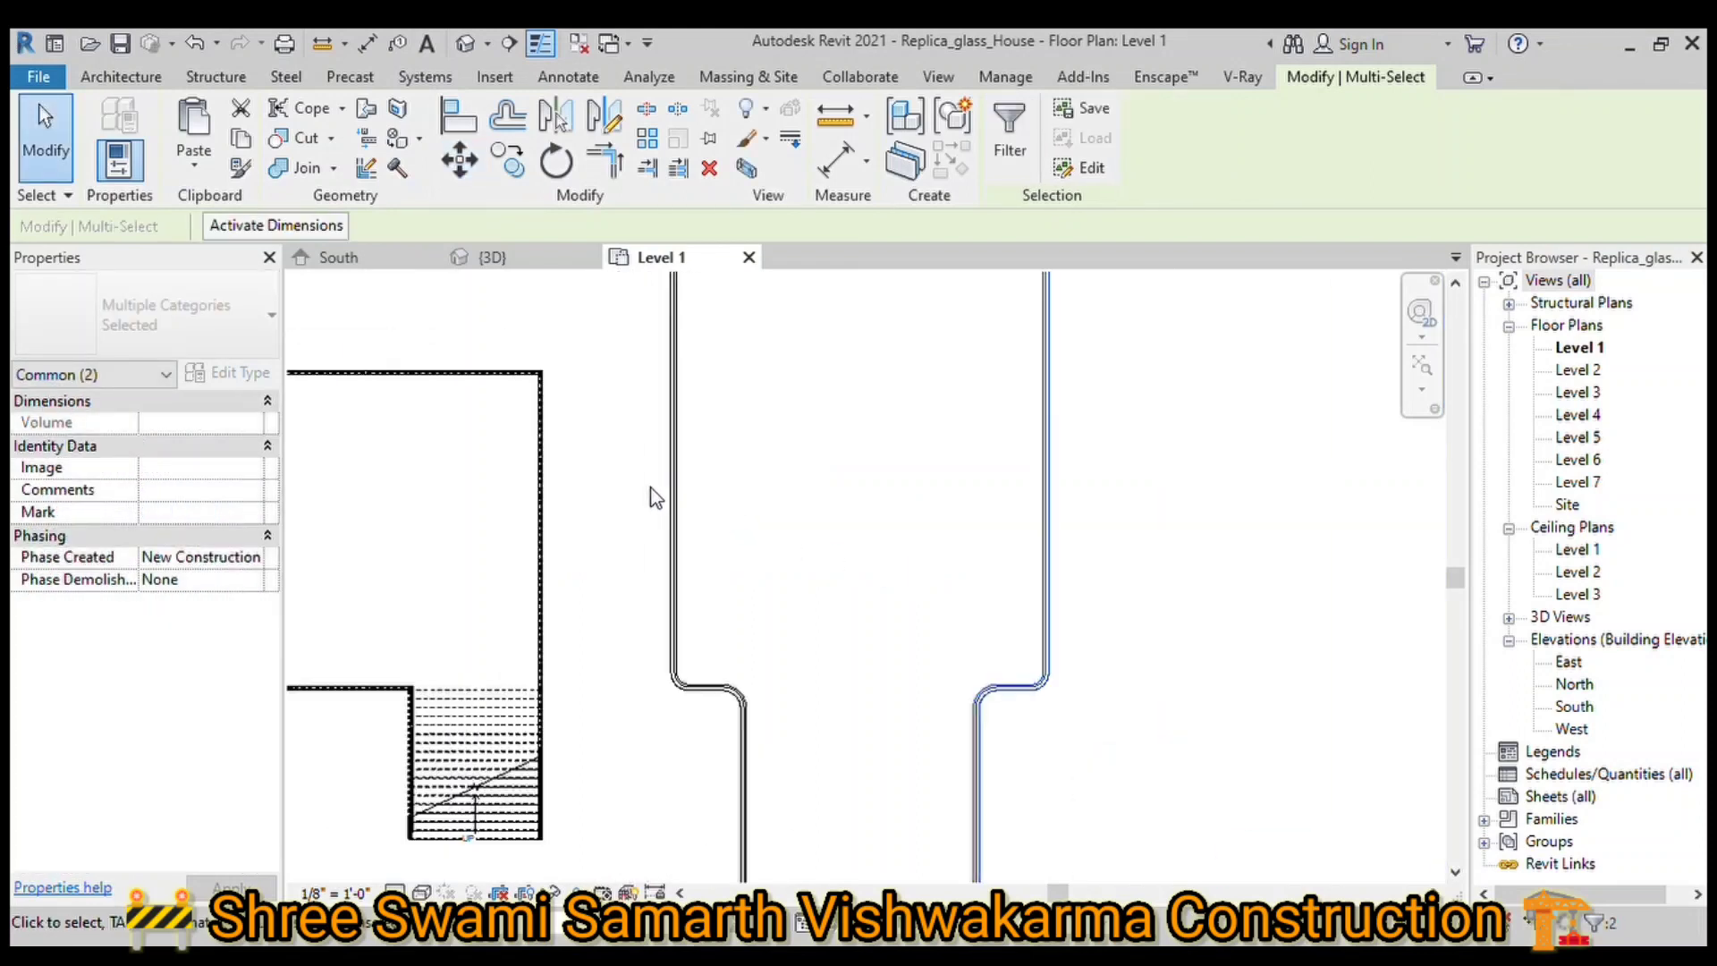
pyautogui.scroll(-2, 812, 464)
pyautogui.scroll(-2, 812, 539)
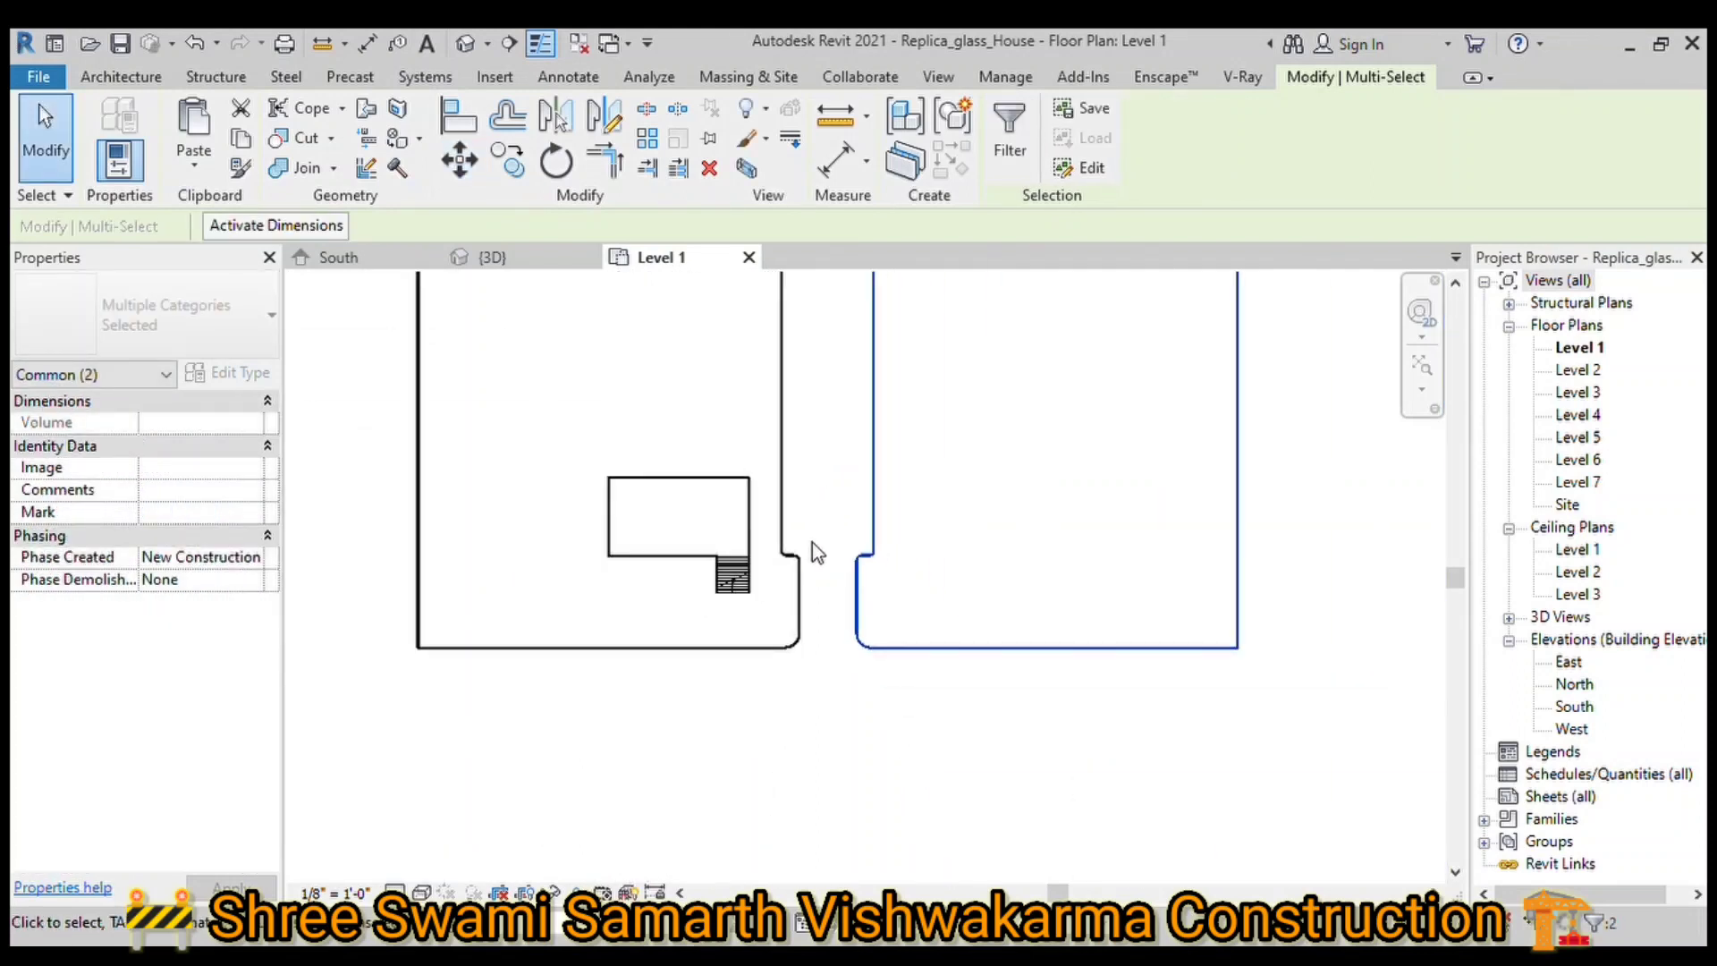
pyautogui.scroll(-1, 835, 677)
pyautogui.scroll(-1, 833, 375)
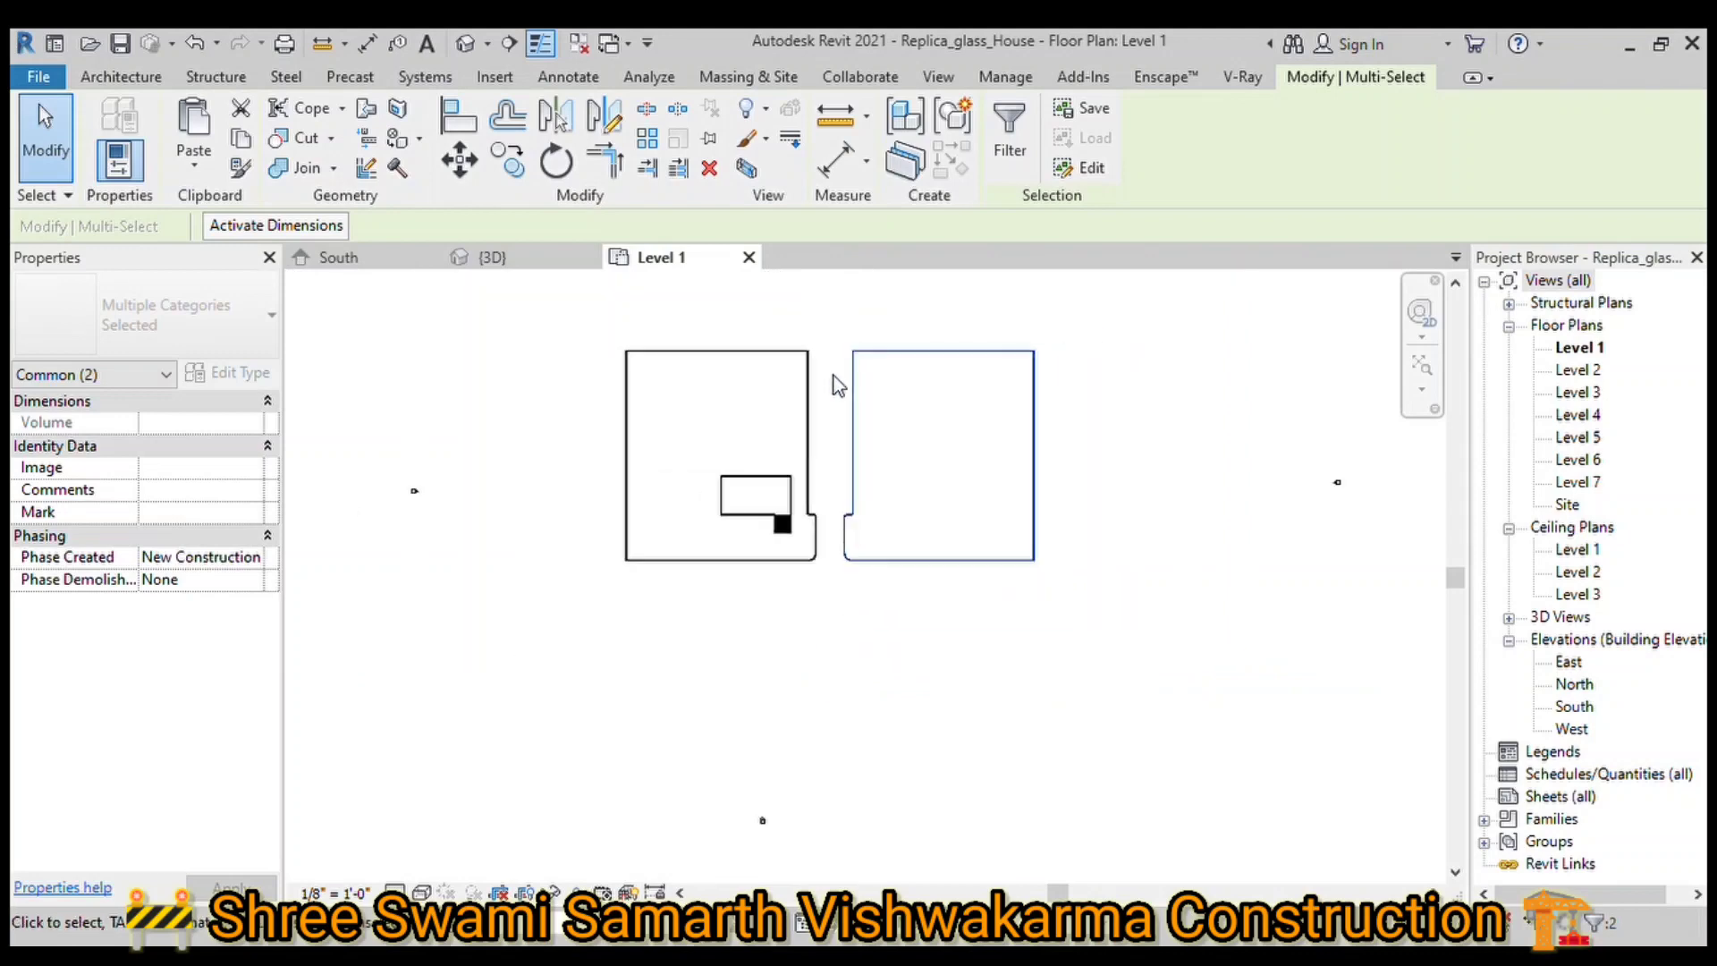
# Step: In the 3D view, select the original floor slab together with its edge
pyautogui.hotkey('ctrl', 'Tab')
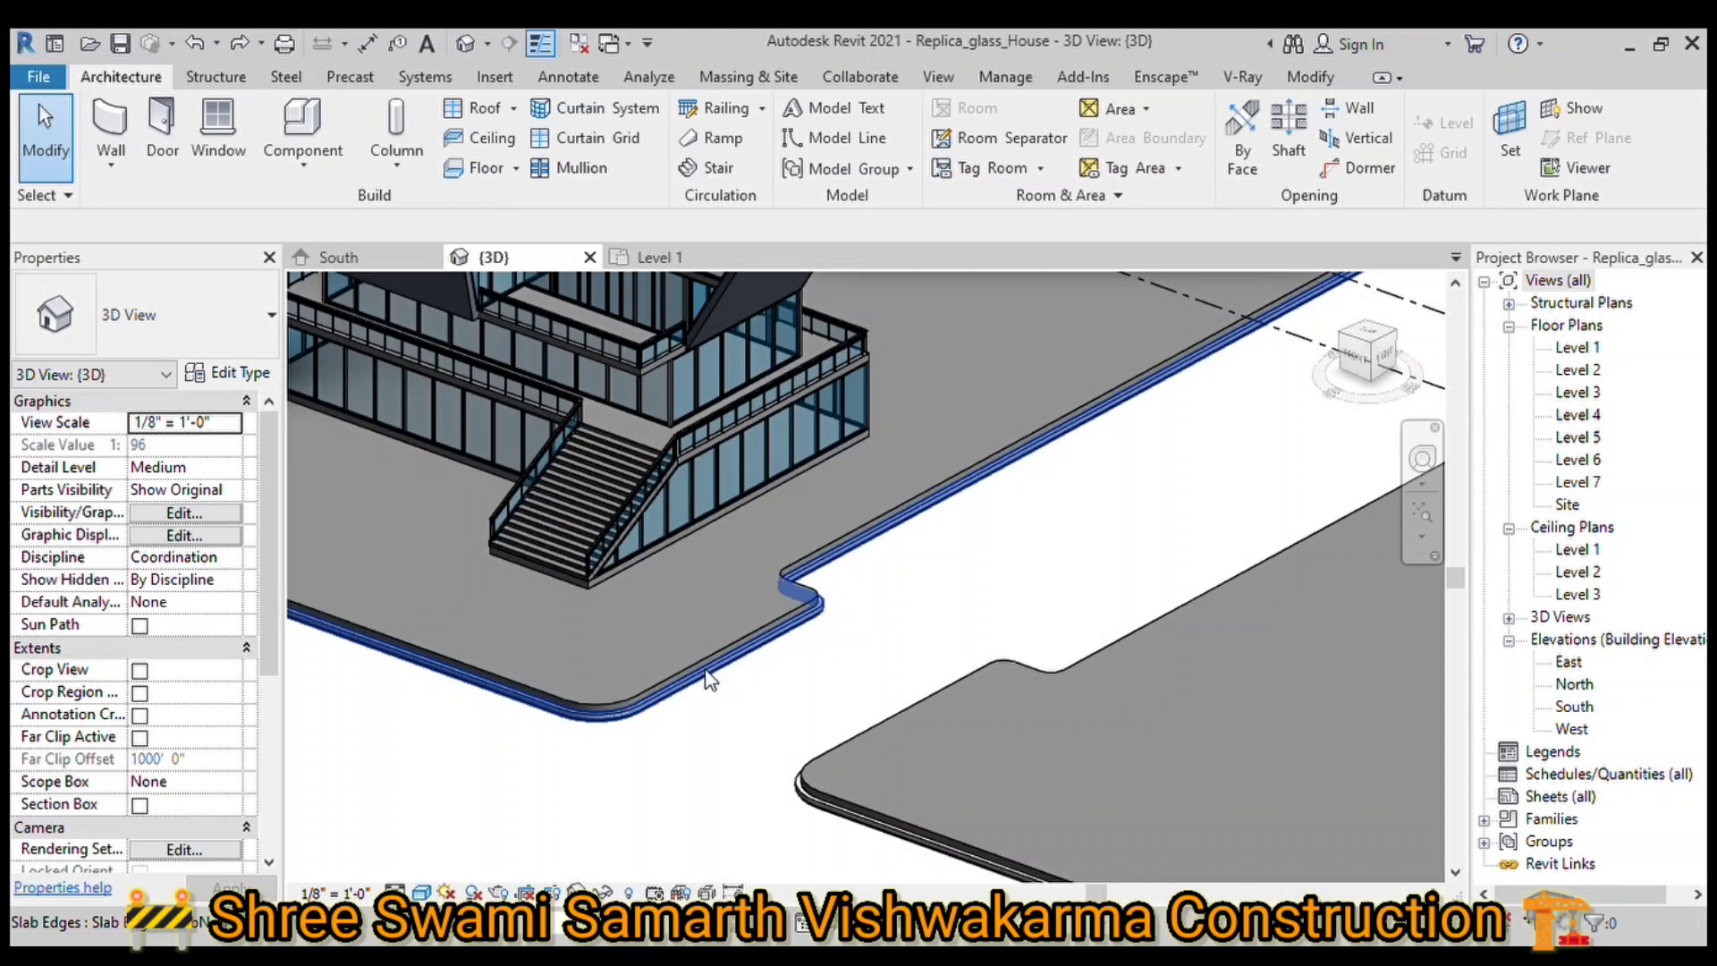
pyautogui.press('Tab')
pyautogui.click(668, 647)
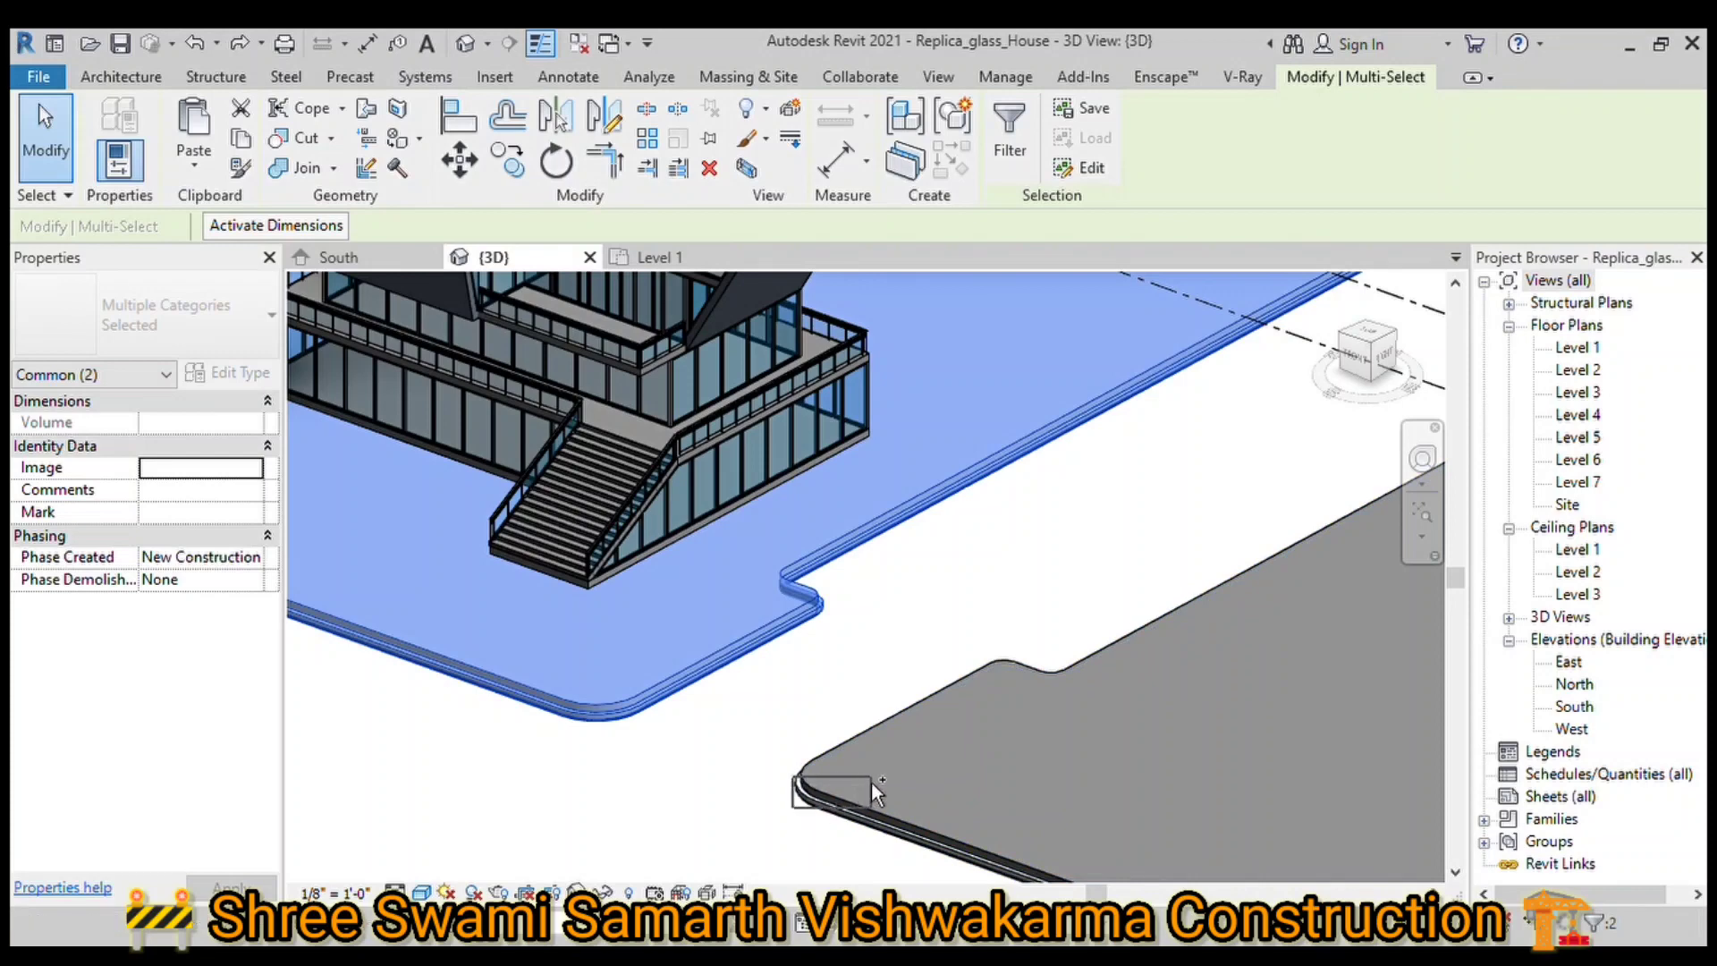
pyautogui.moveTo(1041, 607); pyautogui.dragTo(1047, 777)
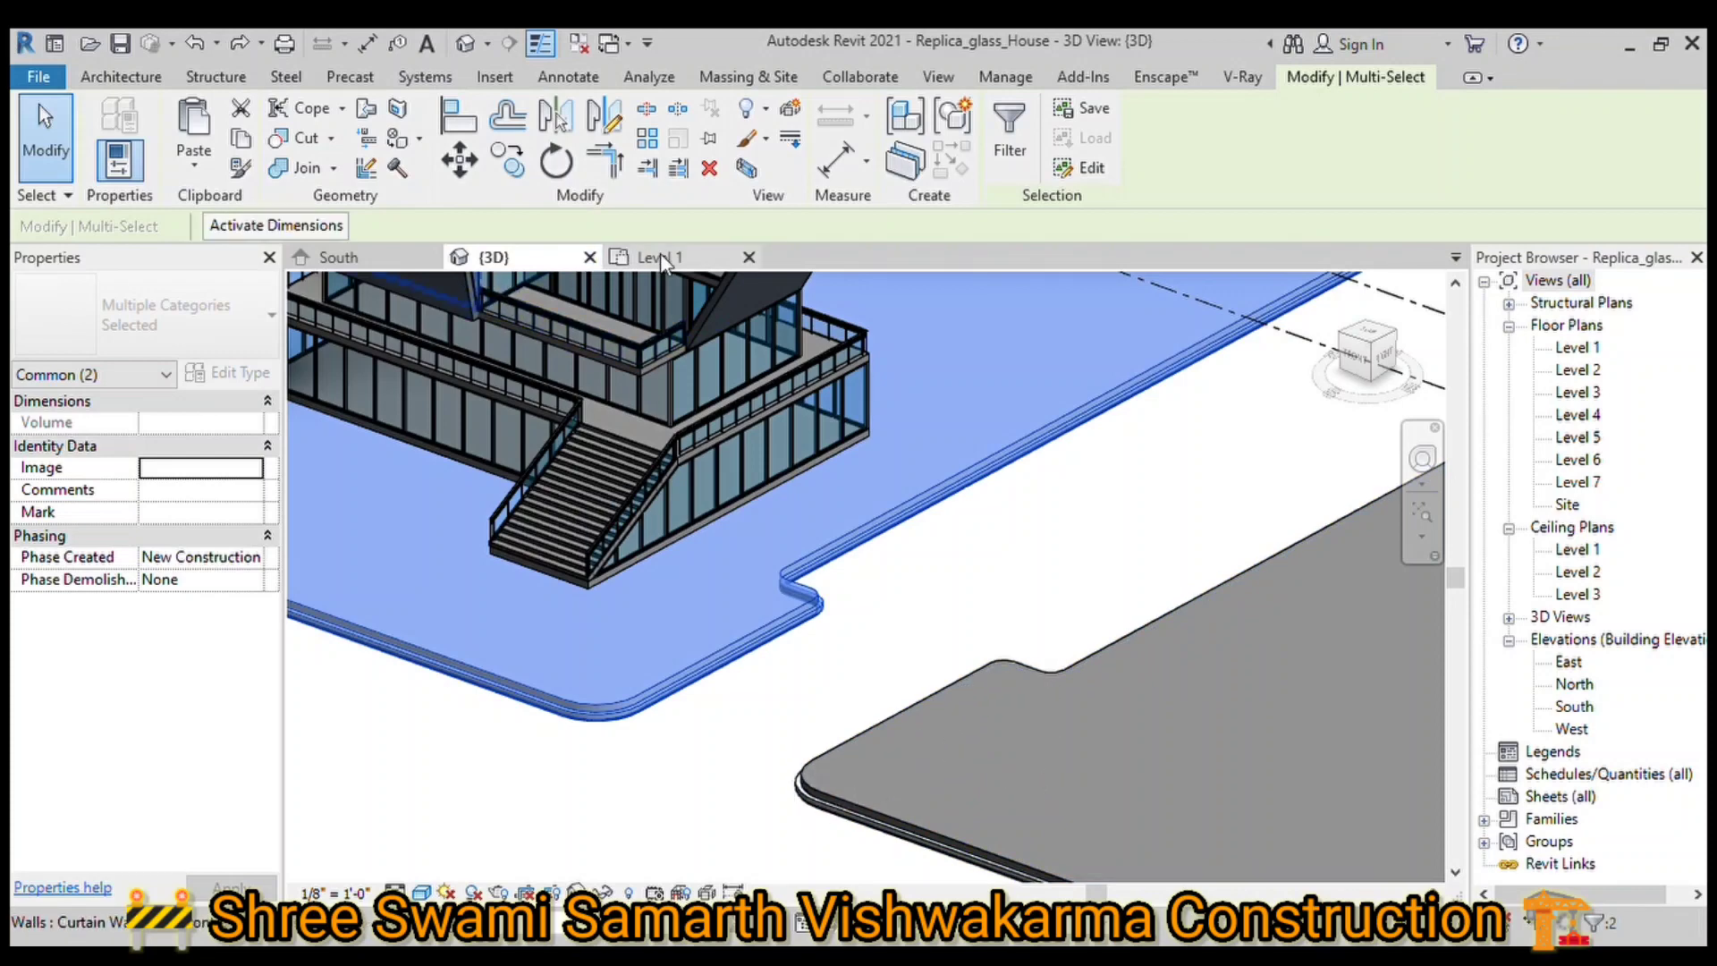
# Step: Add the copied grey slab to the selection and return to the Level 1 plan
pyautogui.scroll(-2, 635, 541)
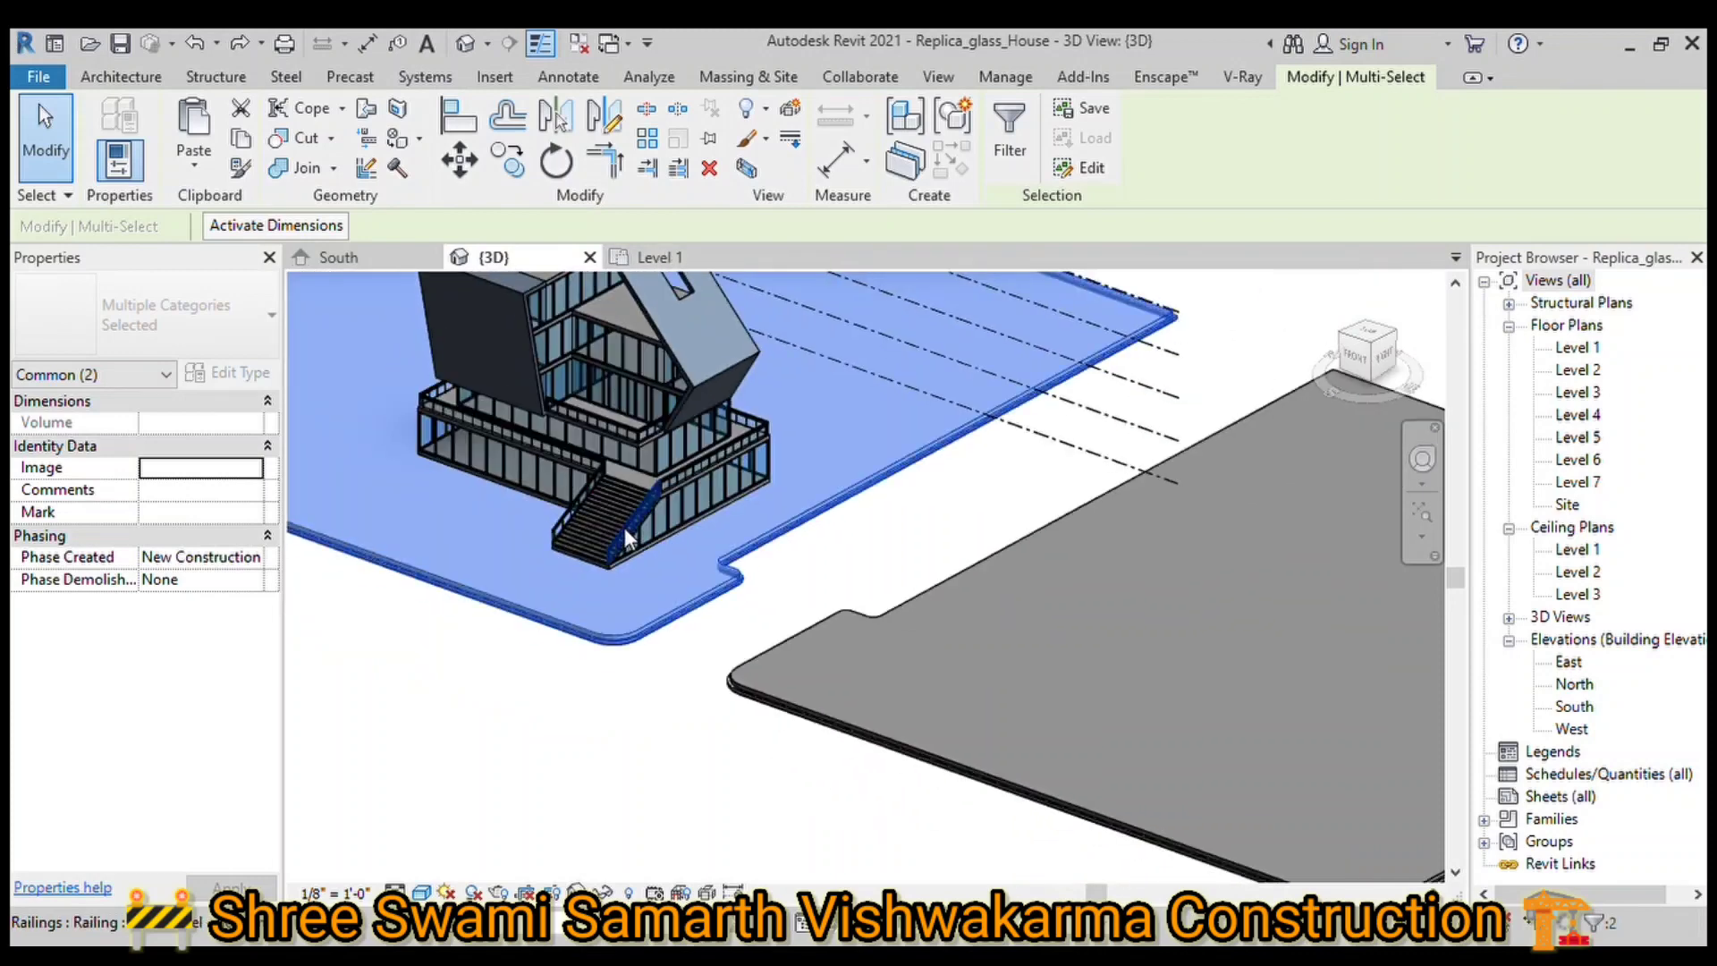
pyautogui.scroll(-1, 625, 528)
pyautogui.scroll(-1, 625, 527)
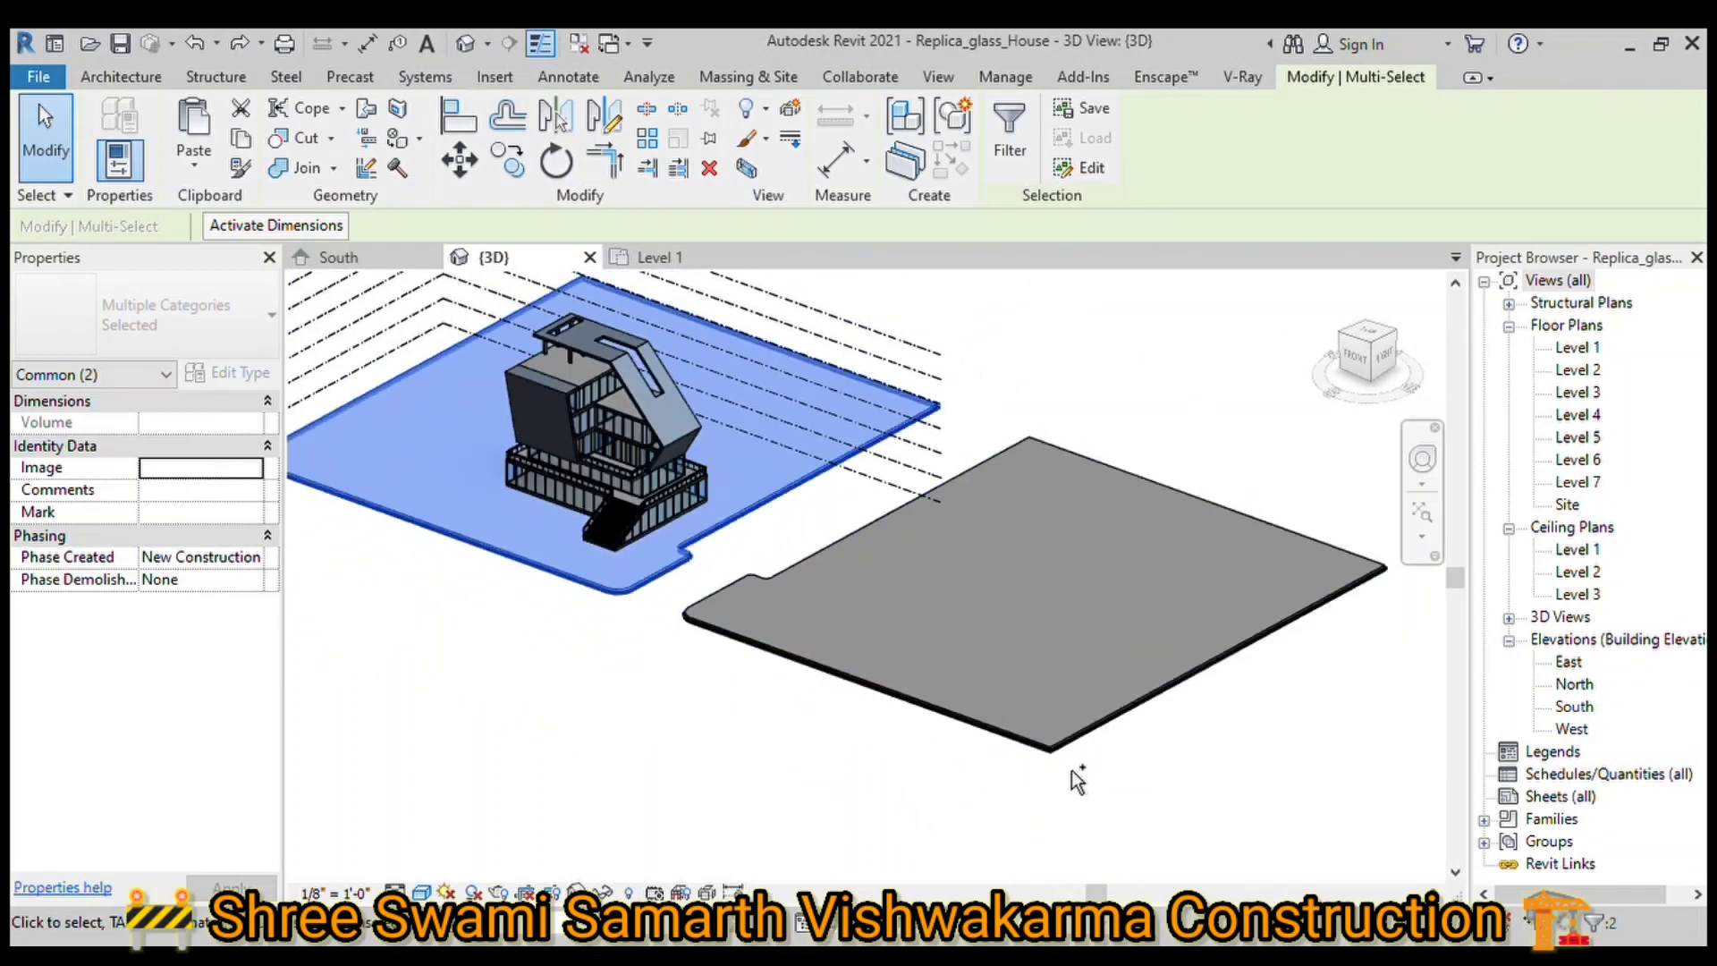
pyautogui.keyDown('ctrl'); pyautogui.click(1023, 717); pyautogui.keyUp('ctrl')
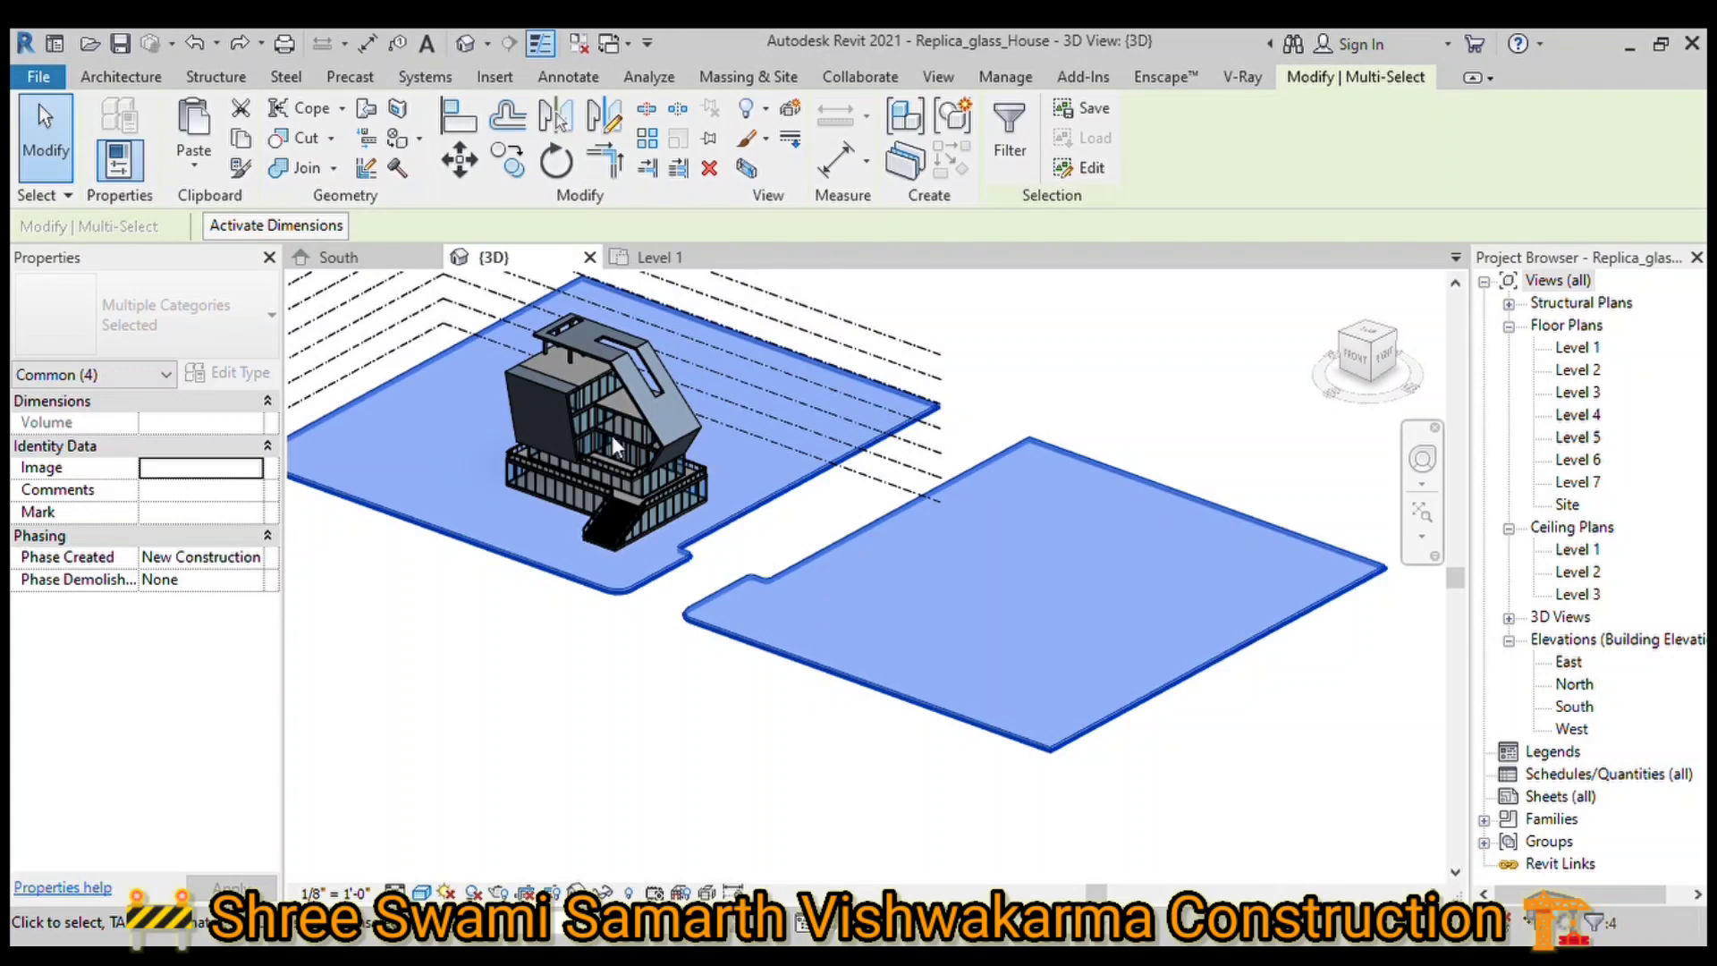
pyautogui.click(653, 255)
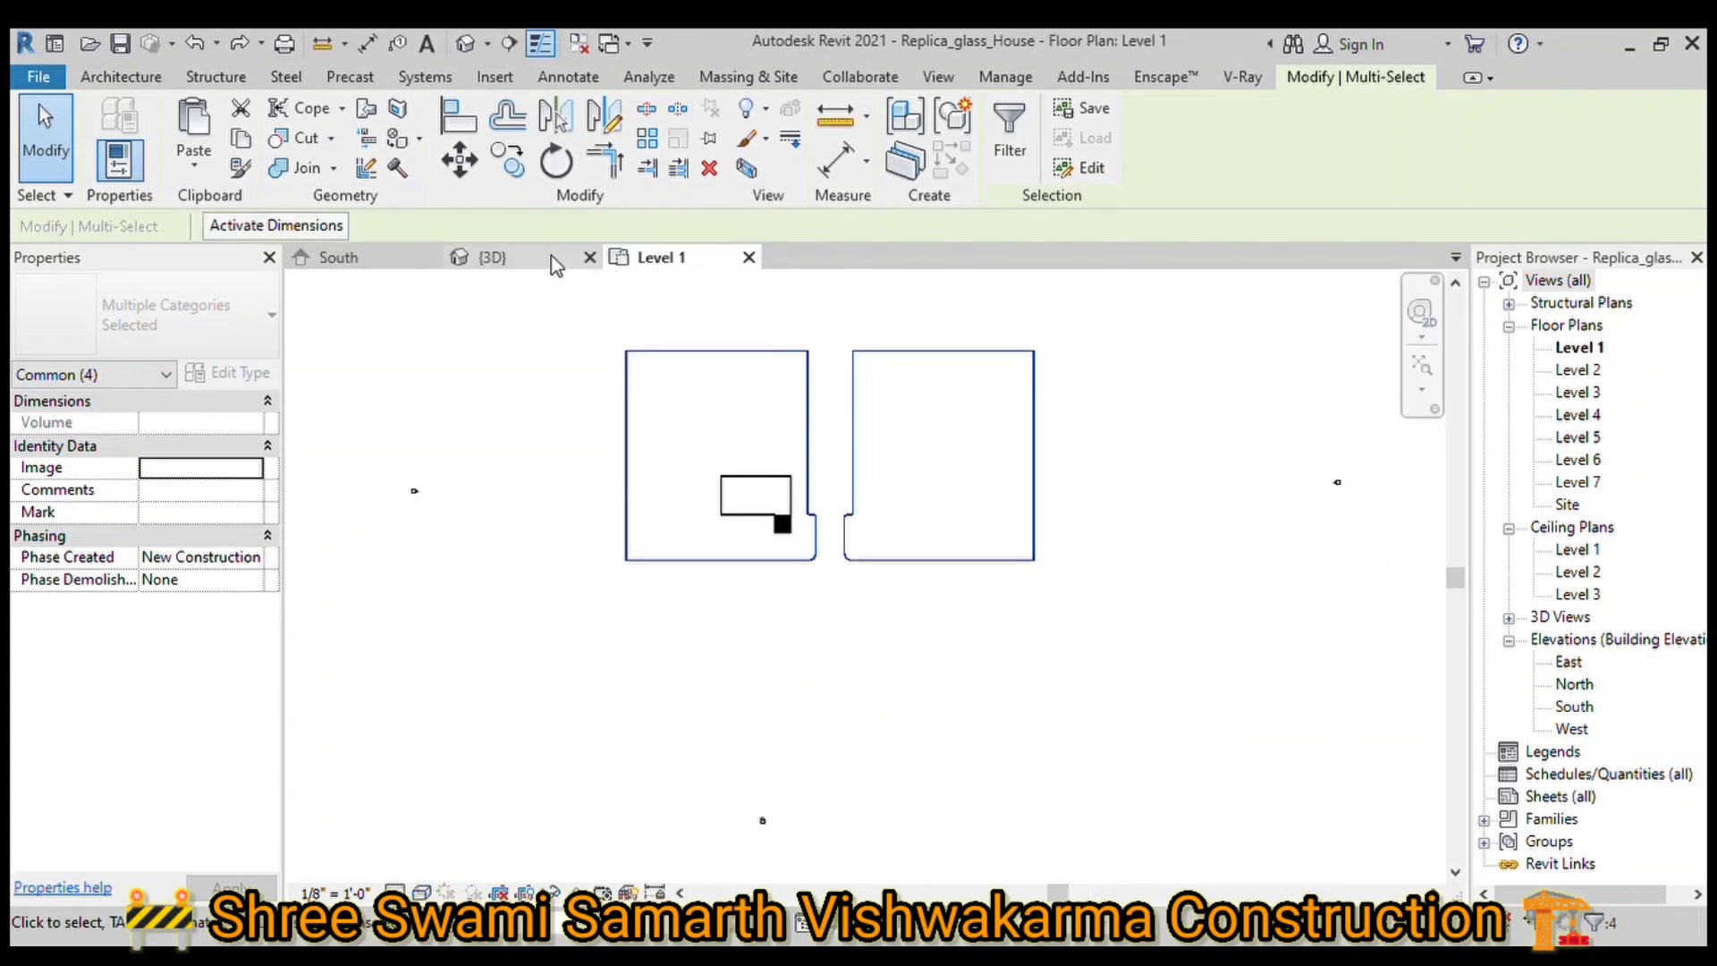
# Step: Mirror both slabs across a horizontal axis and snap the copied pair below
pyautogui.click(603, 117)
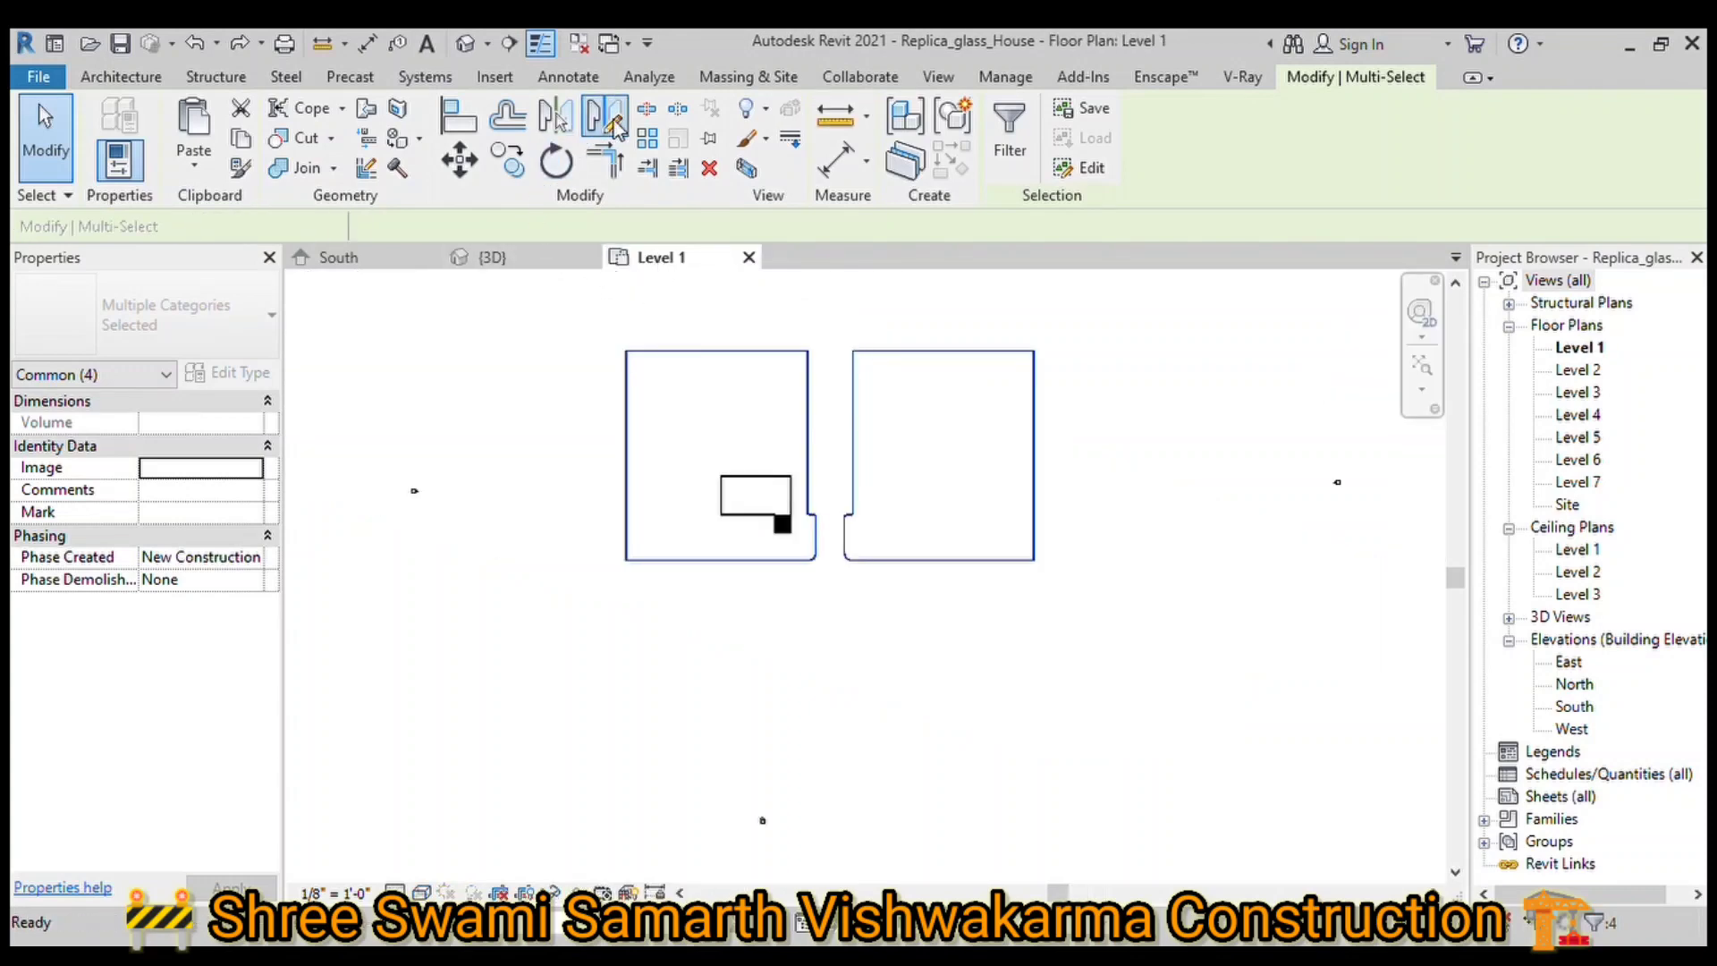
pyautogui.click(1055, 630)
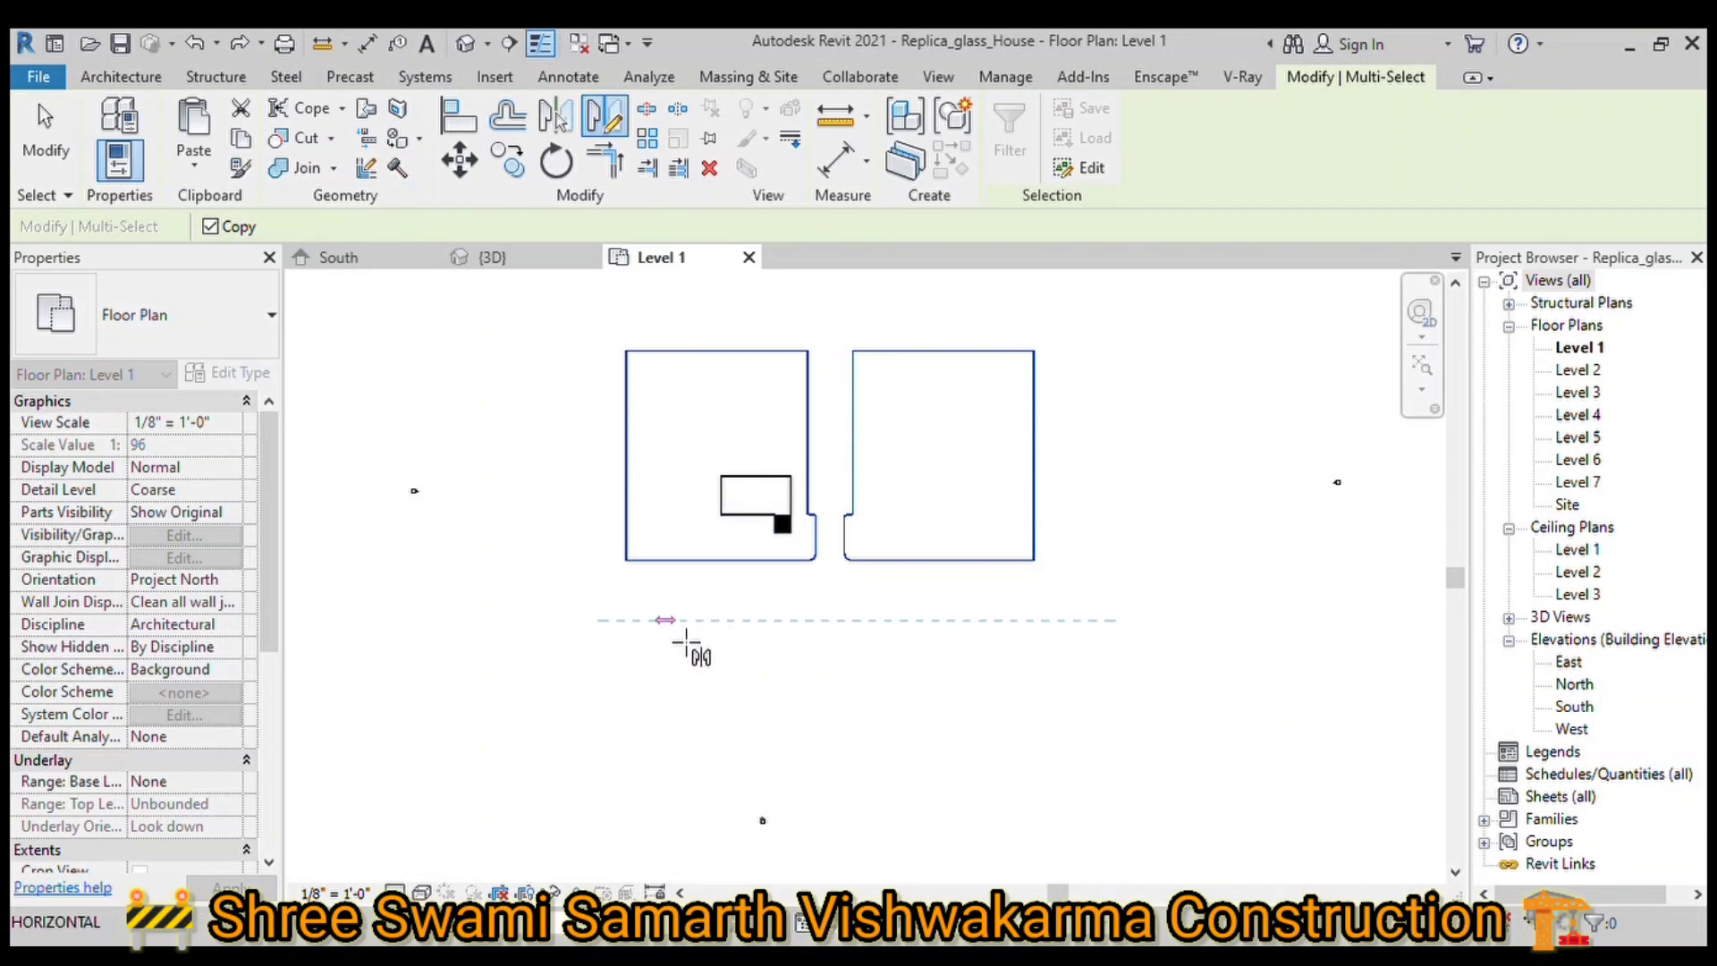
pyautogui.click(617, 633)
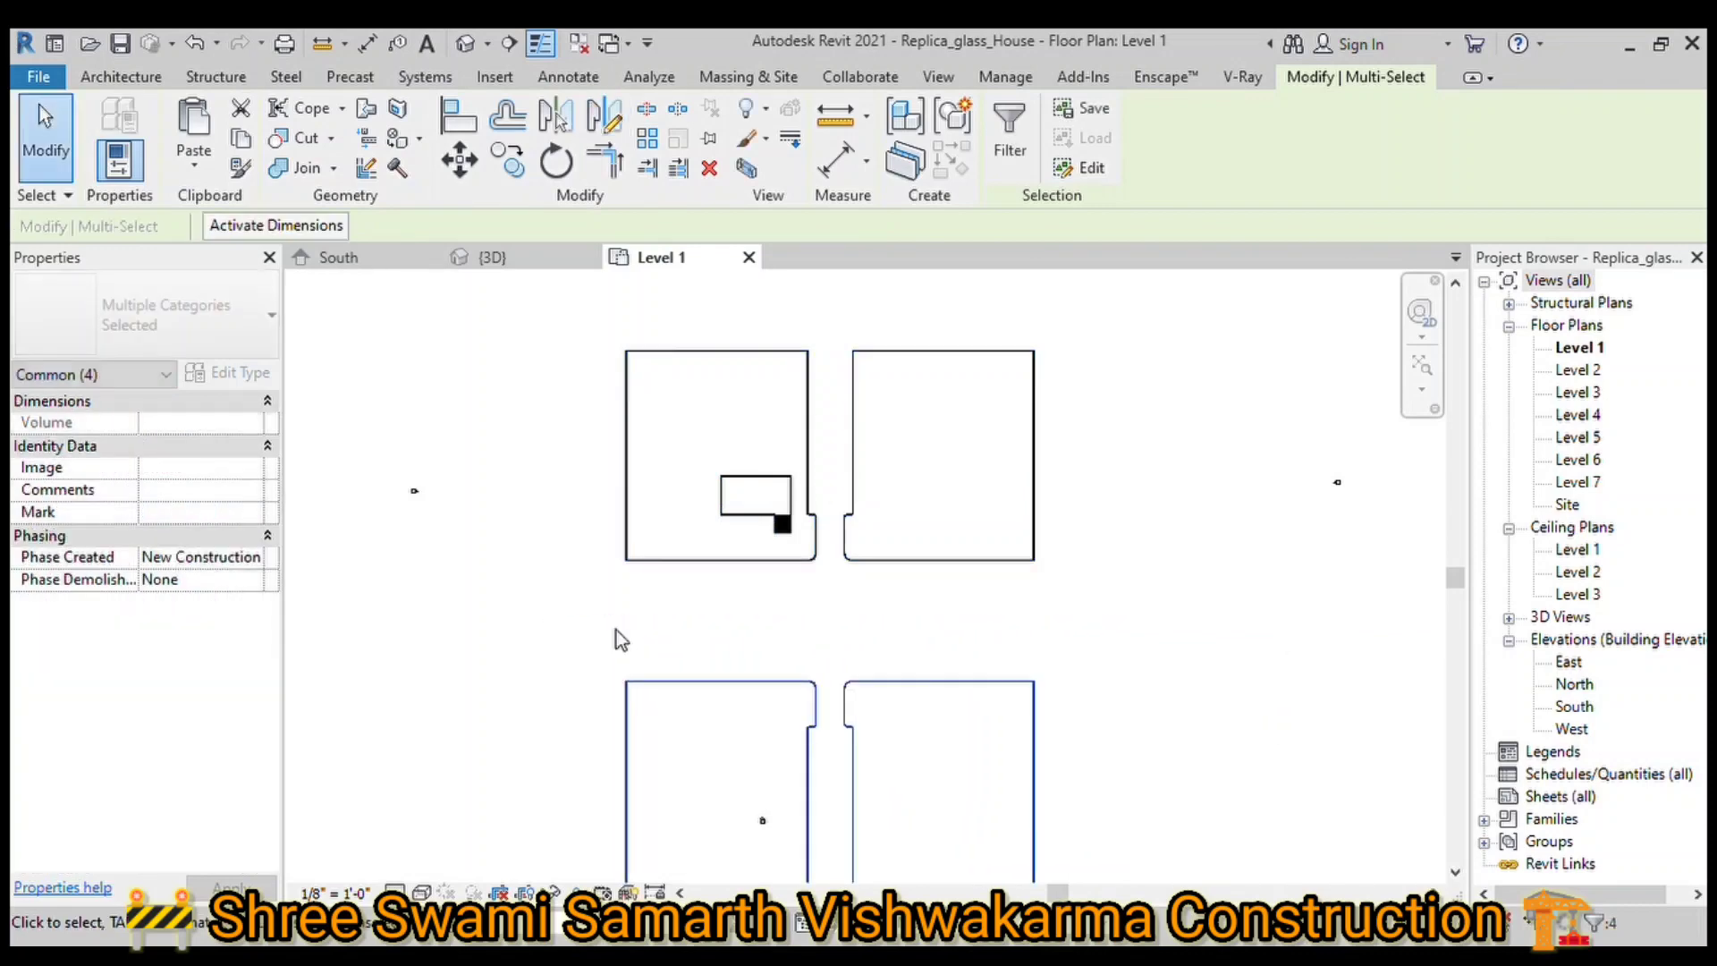
pyautogui.click(479, 161)
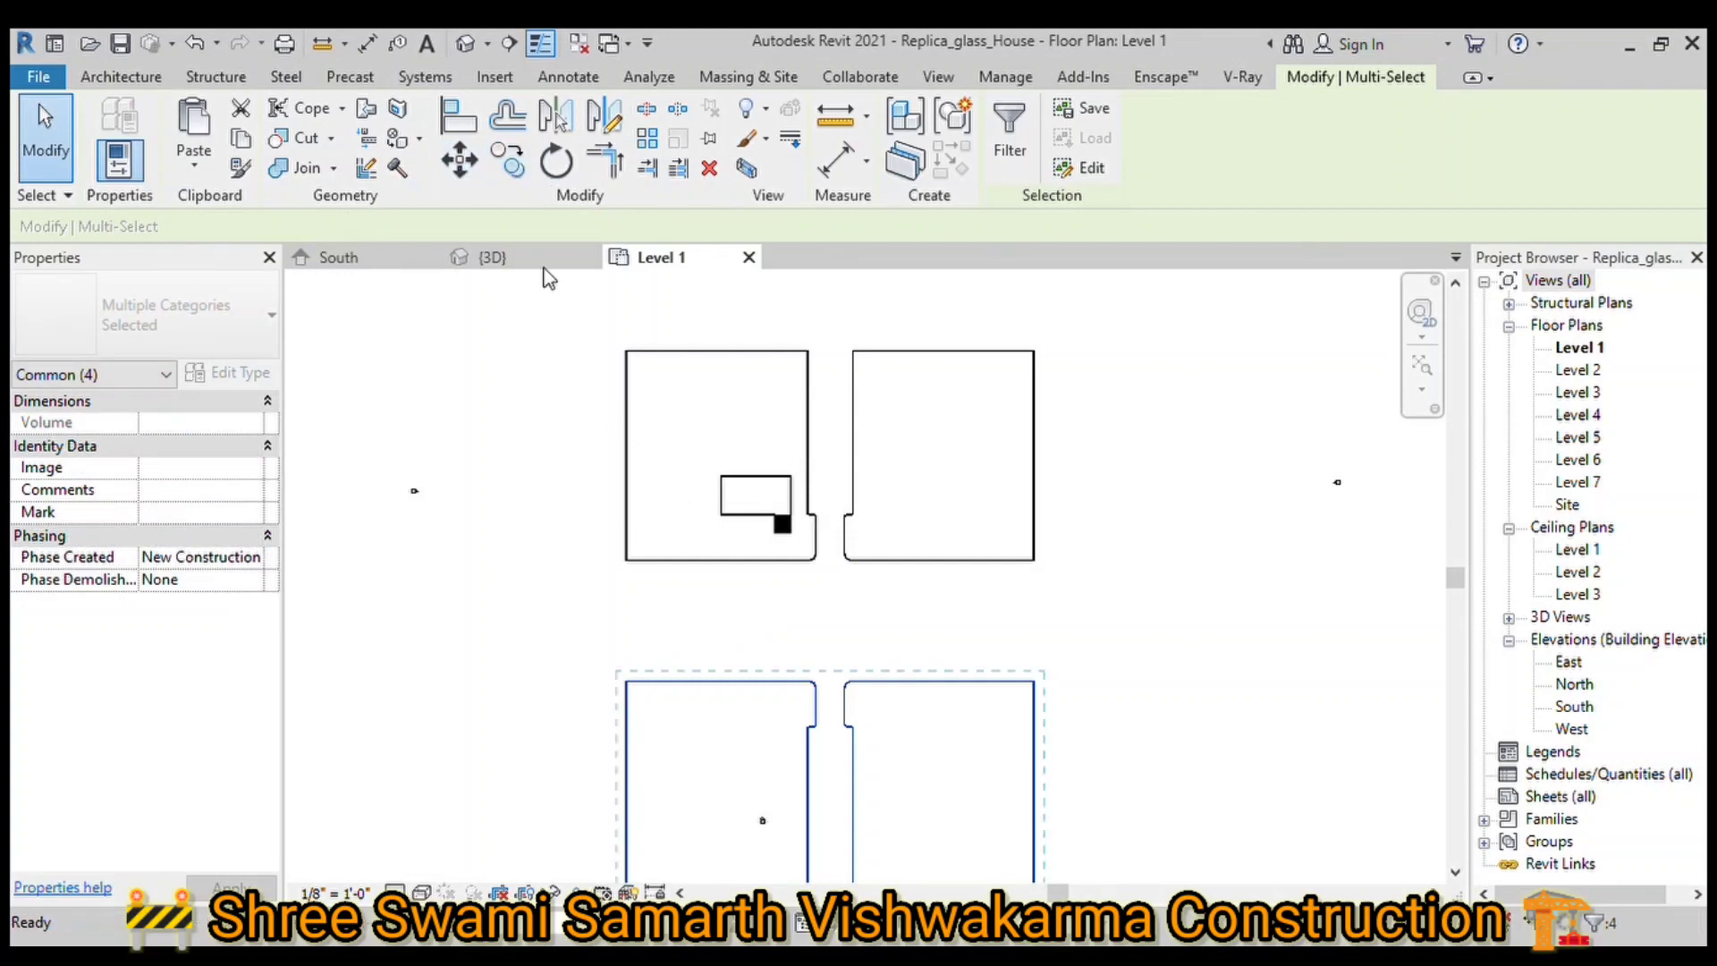
pyautogui.click(721, 683)
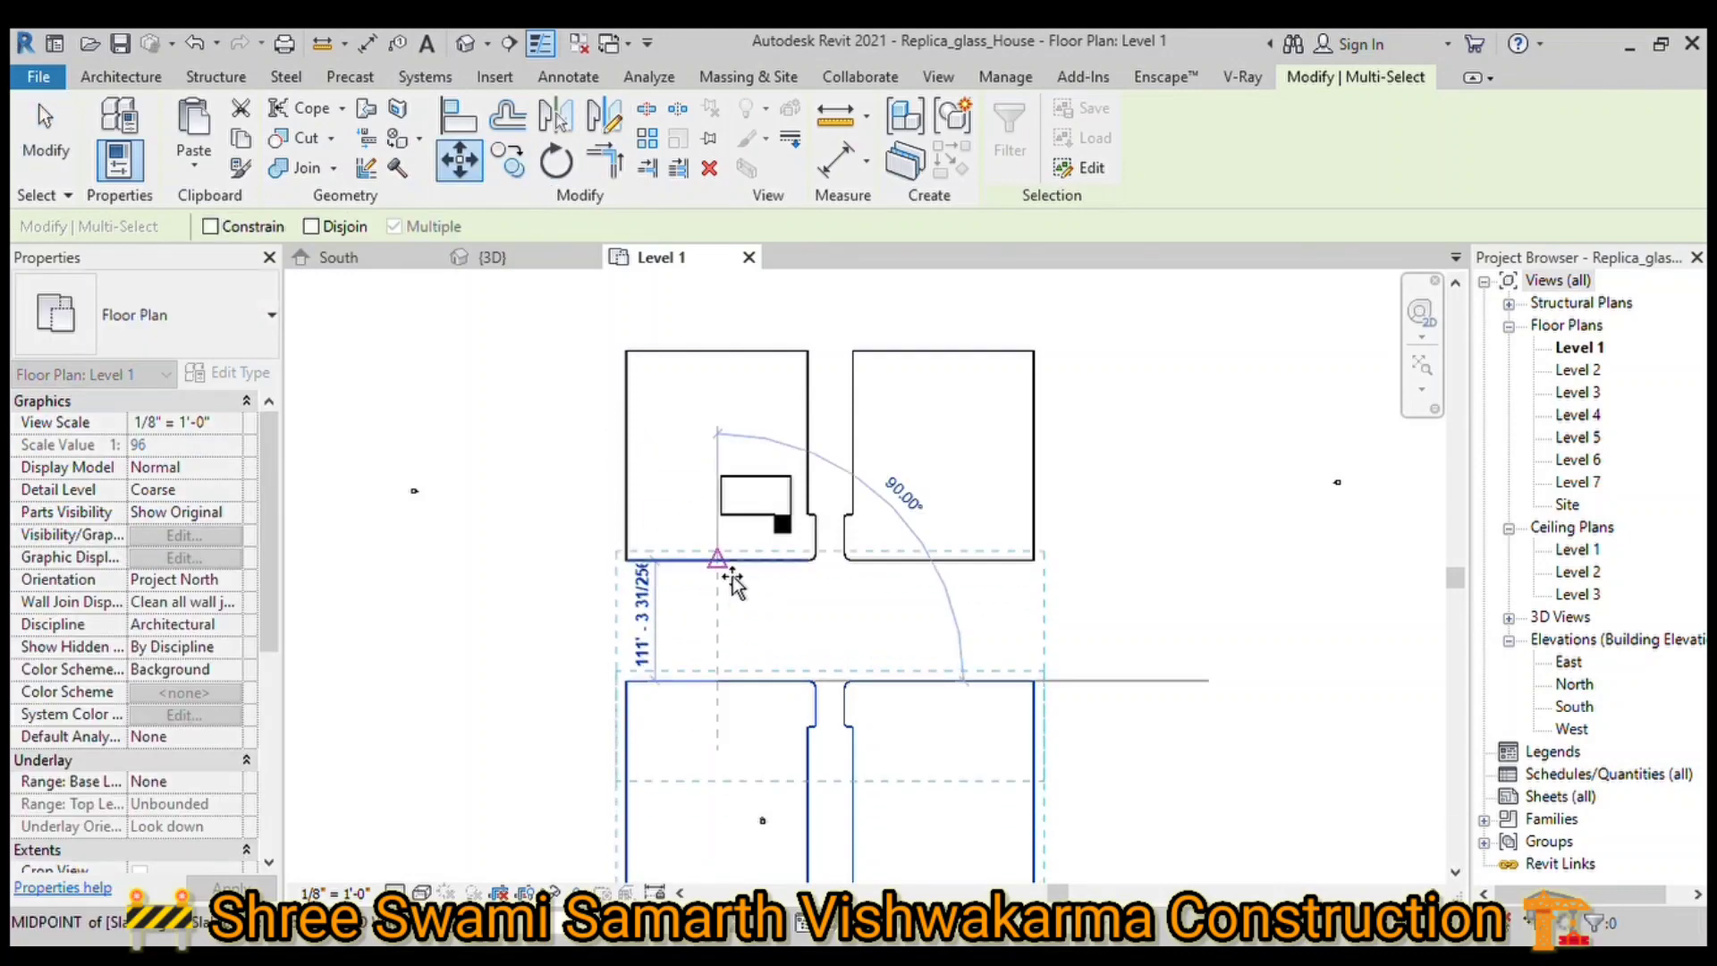
pyautogui.scroll(2, 732, 581)
pyautogui.scroll(3, 729, 583)
pyautogui.scroll(3, 732, 583)
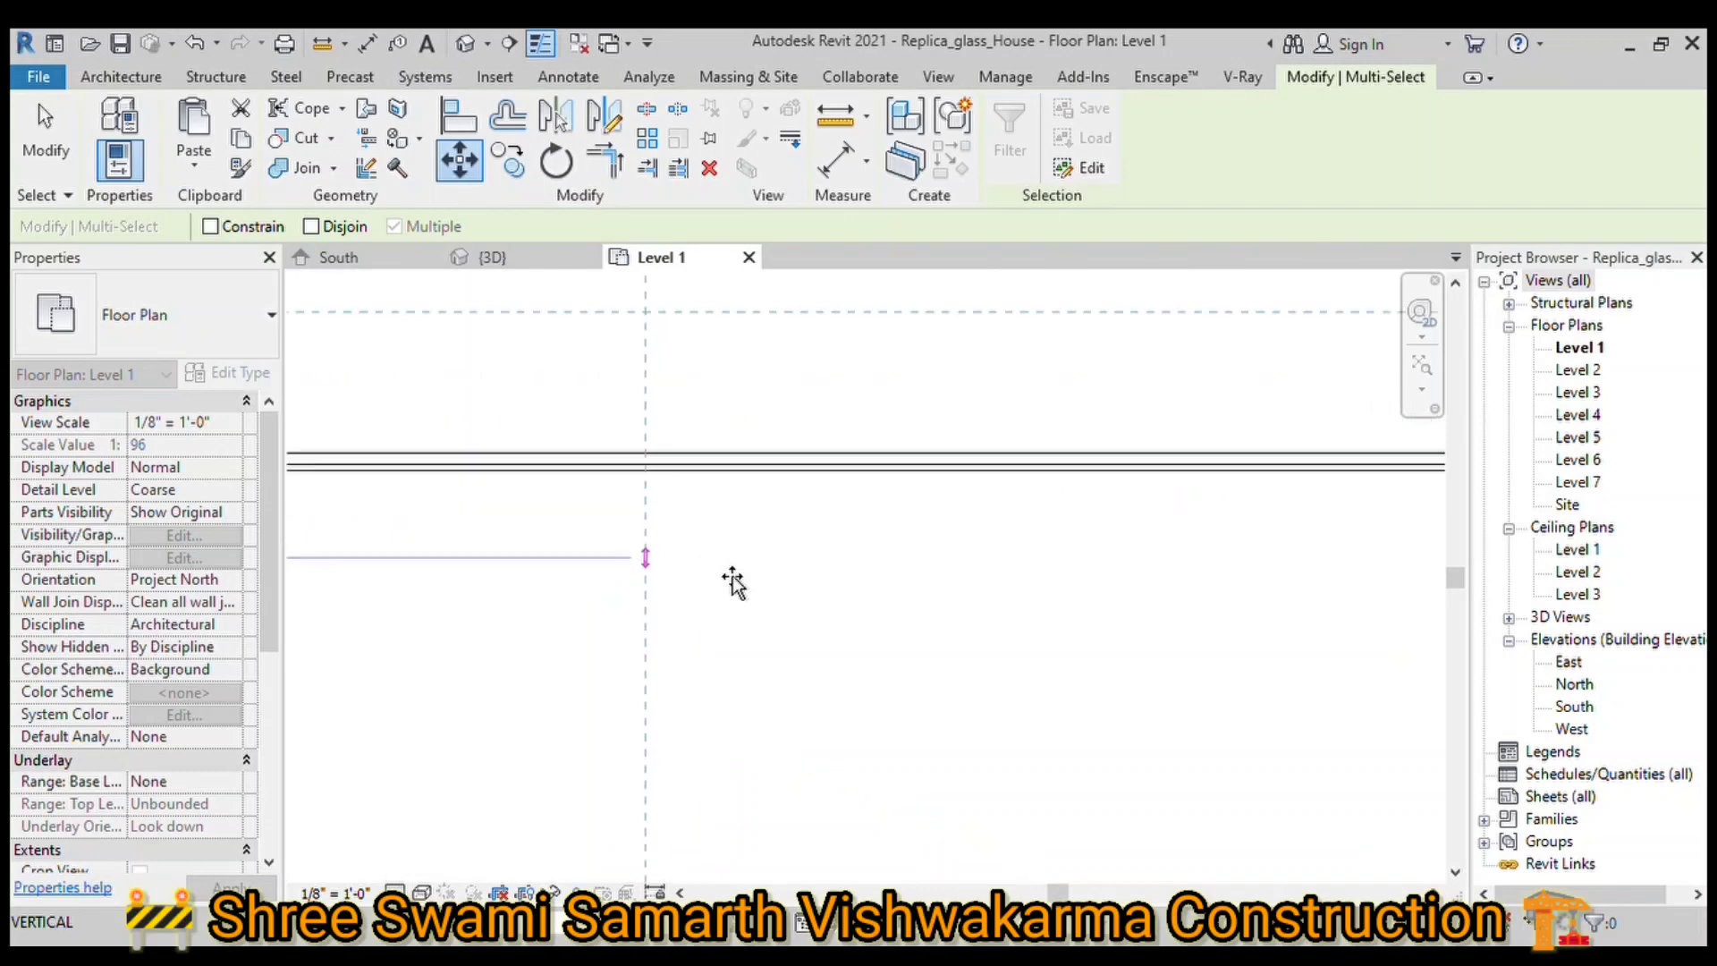
pyautogui.click(644, 451)
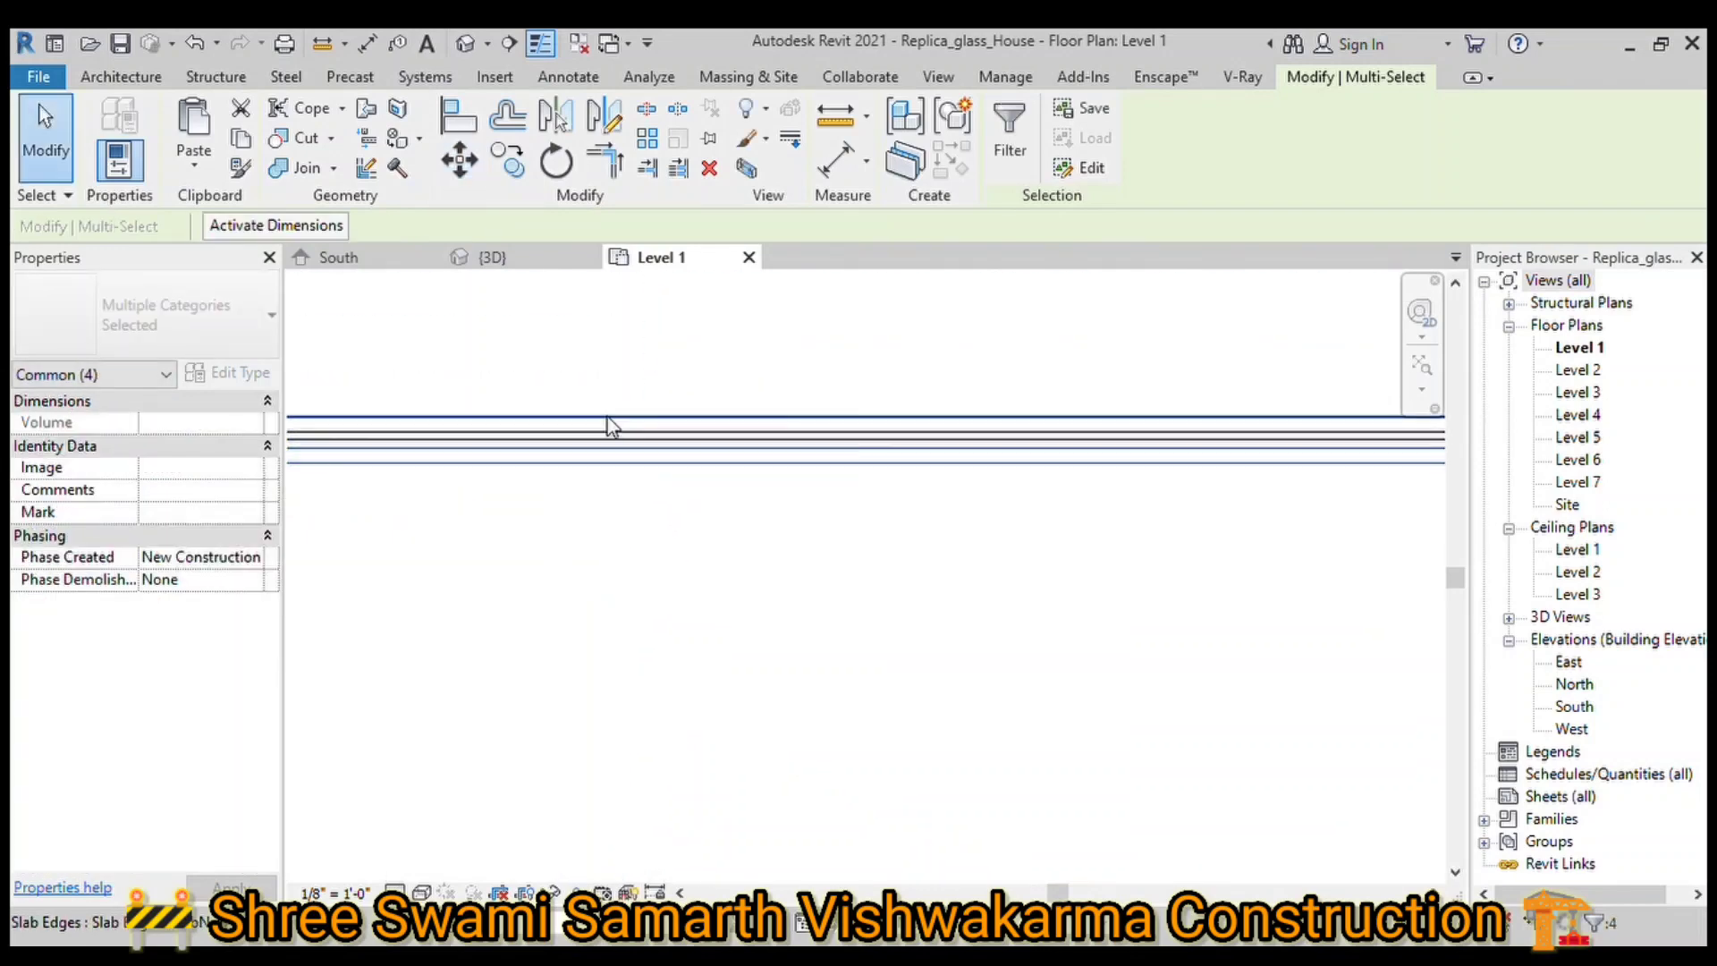
# Step: Move the lower slab pair 42' further down and view the site in 3D
pyautogui.click(460, 161)
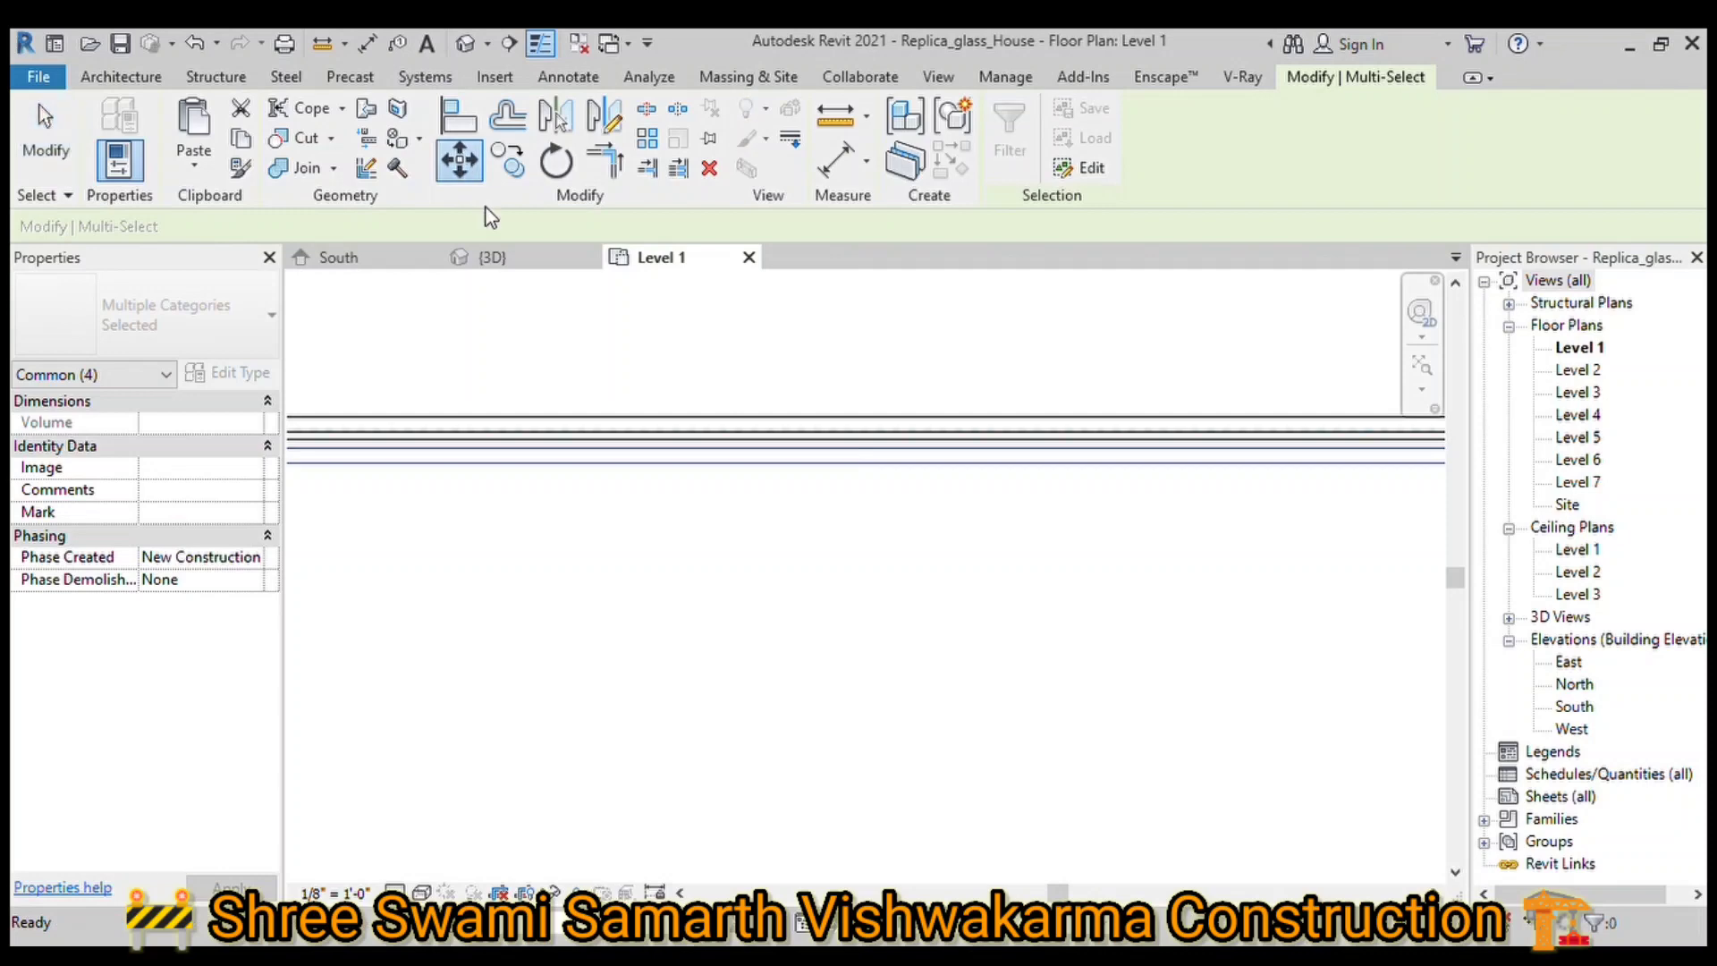
pyautogui.click(642, 443)
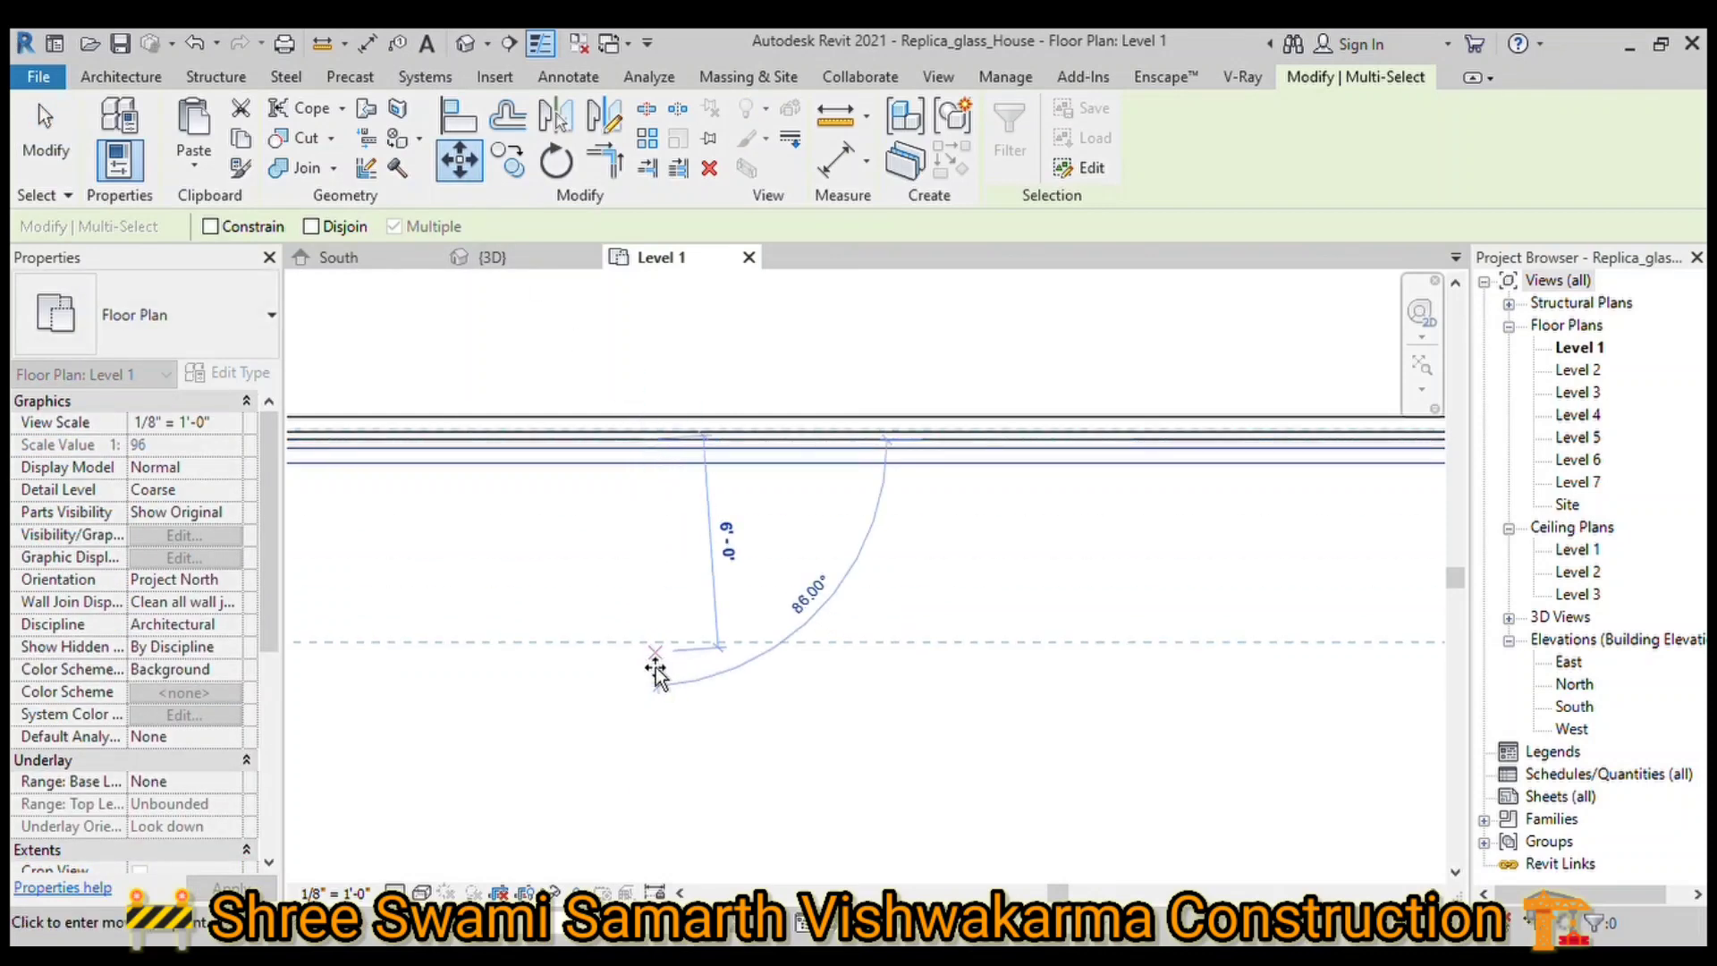
pyautogui.write('42')
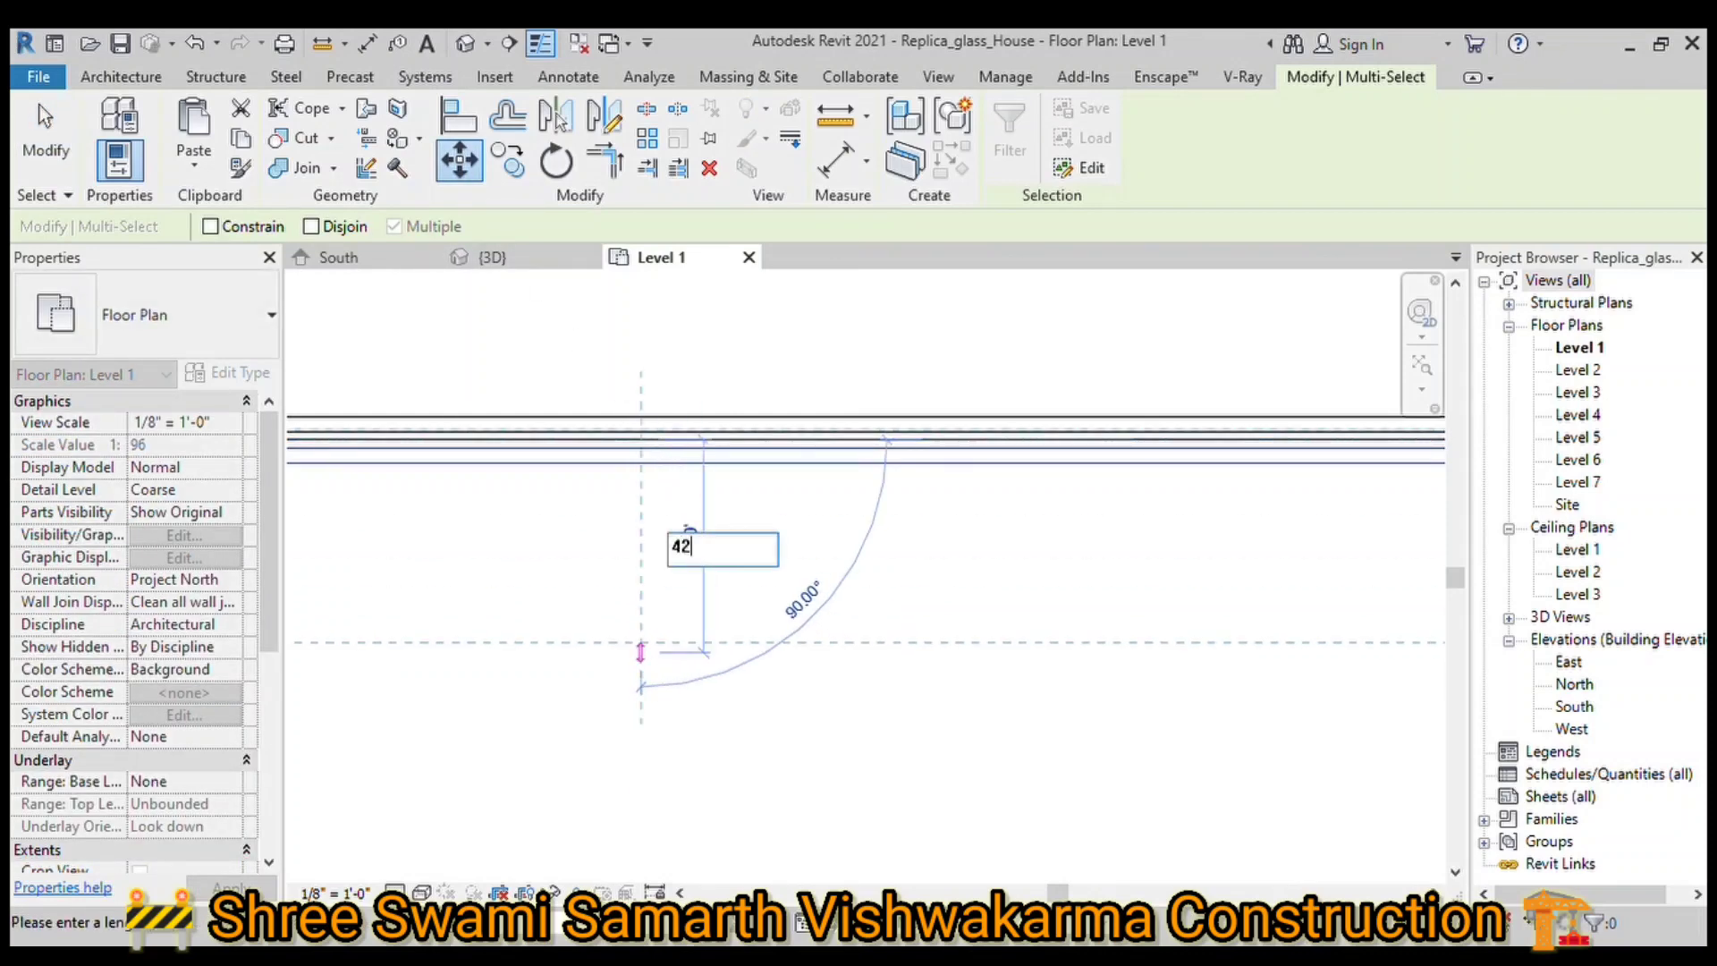
pyautogui.press('Return')
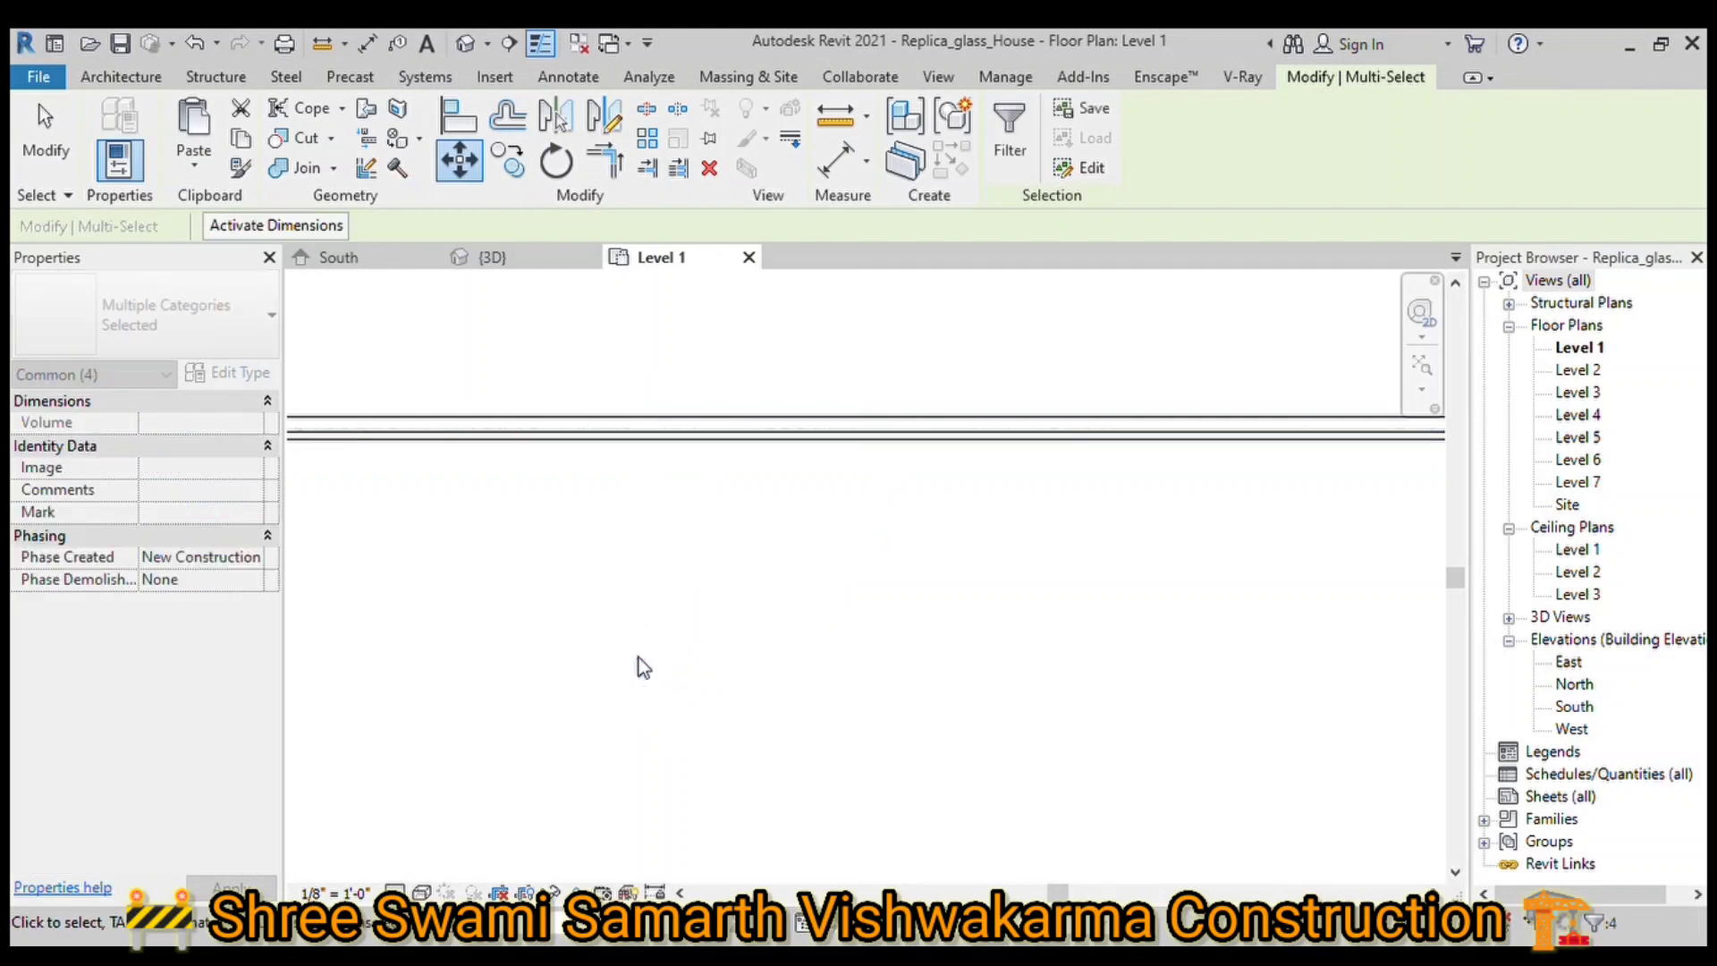
pyautogui.scroll(-2, 646, 633)
pyautogui.scroll(-2, 658, 592)
pyautogui.scroll(-2, 662, 591)
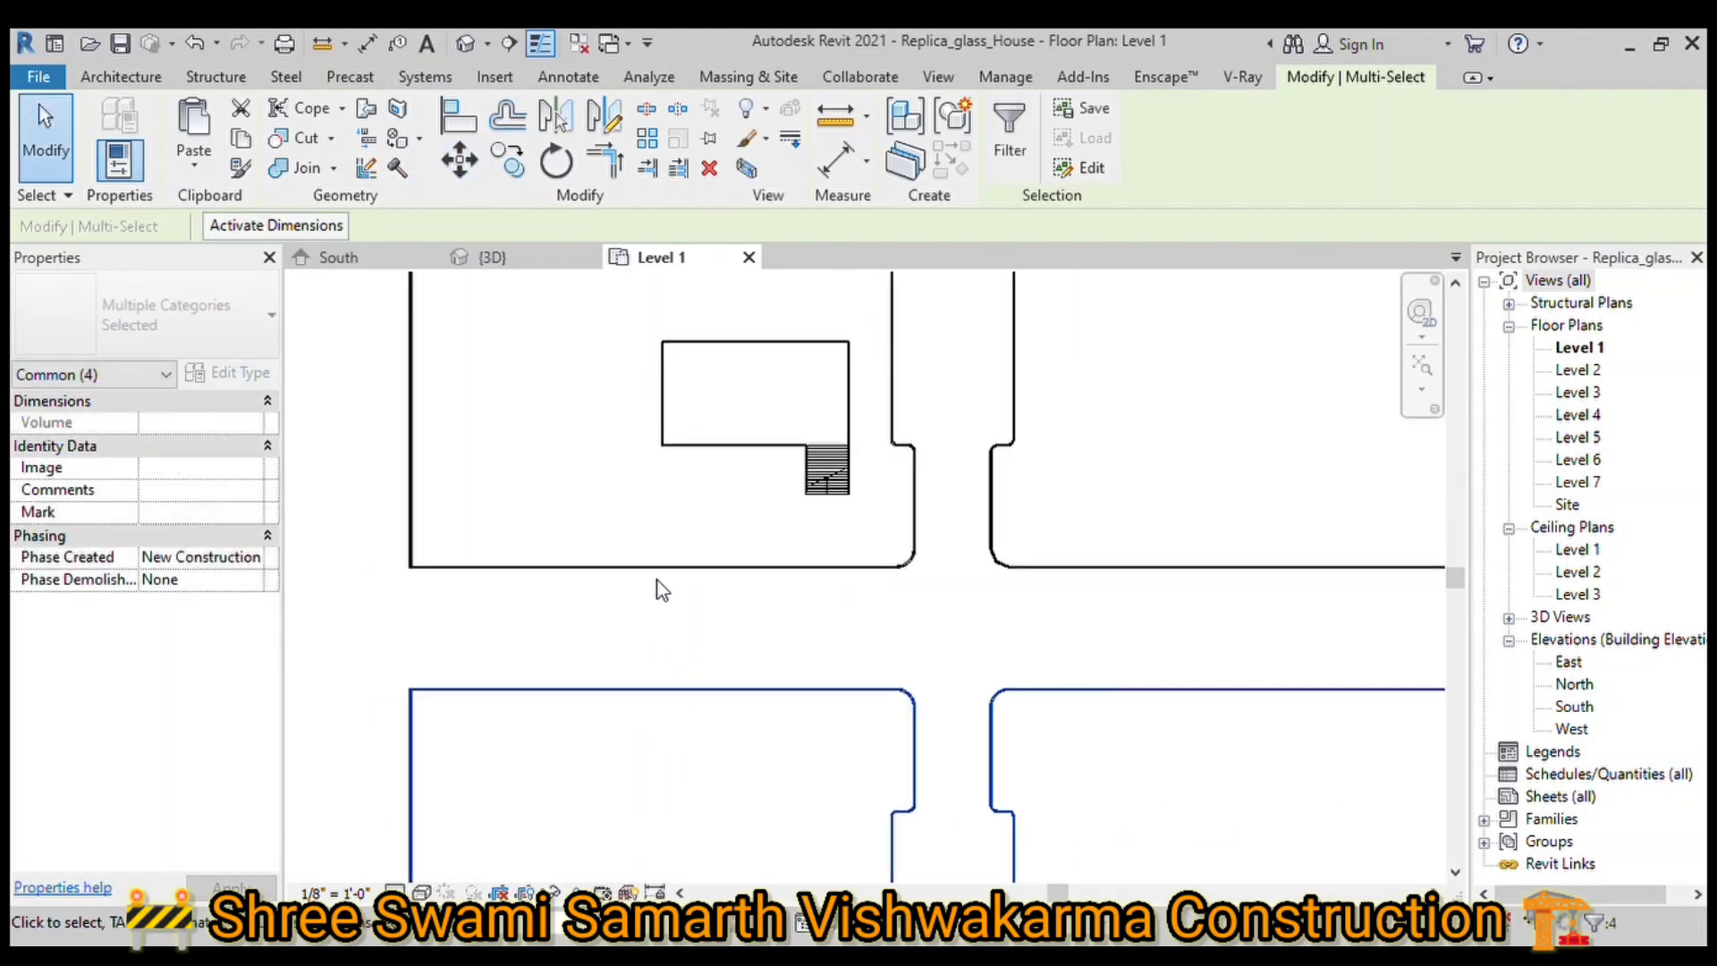
pyautogui.scroll(-2, 657, 587)
pyautogui.scroll(-2, 635, 564)
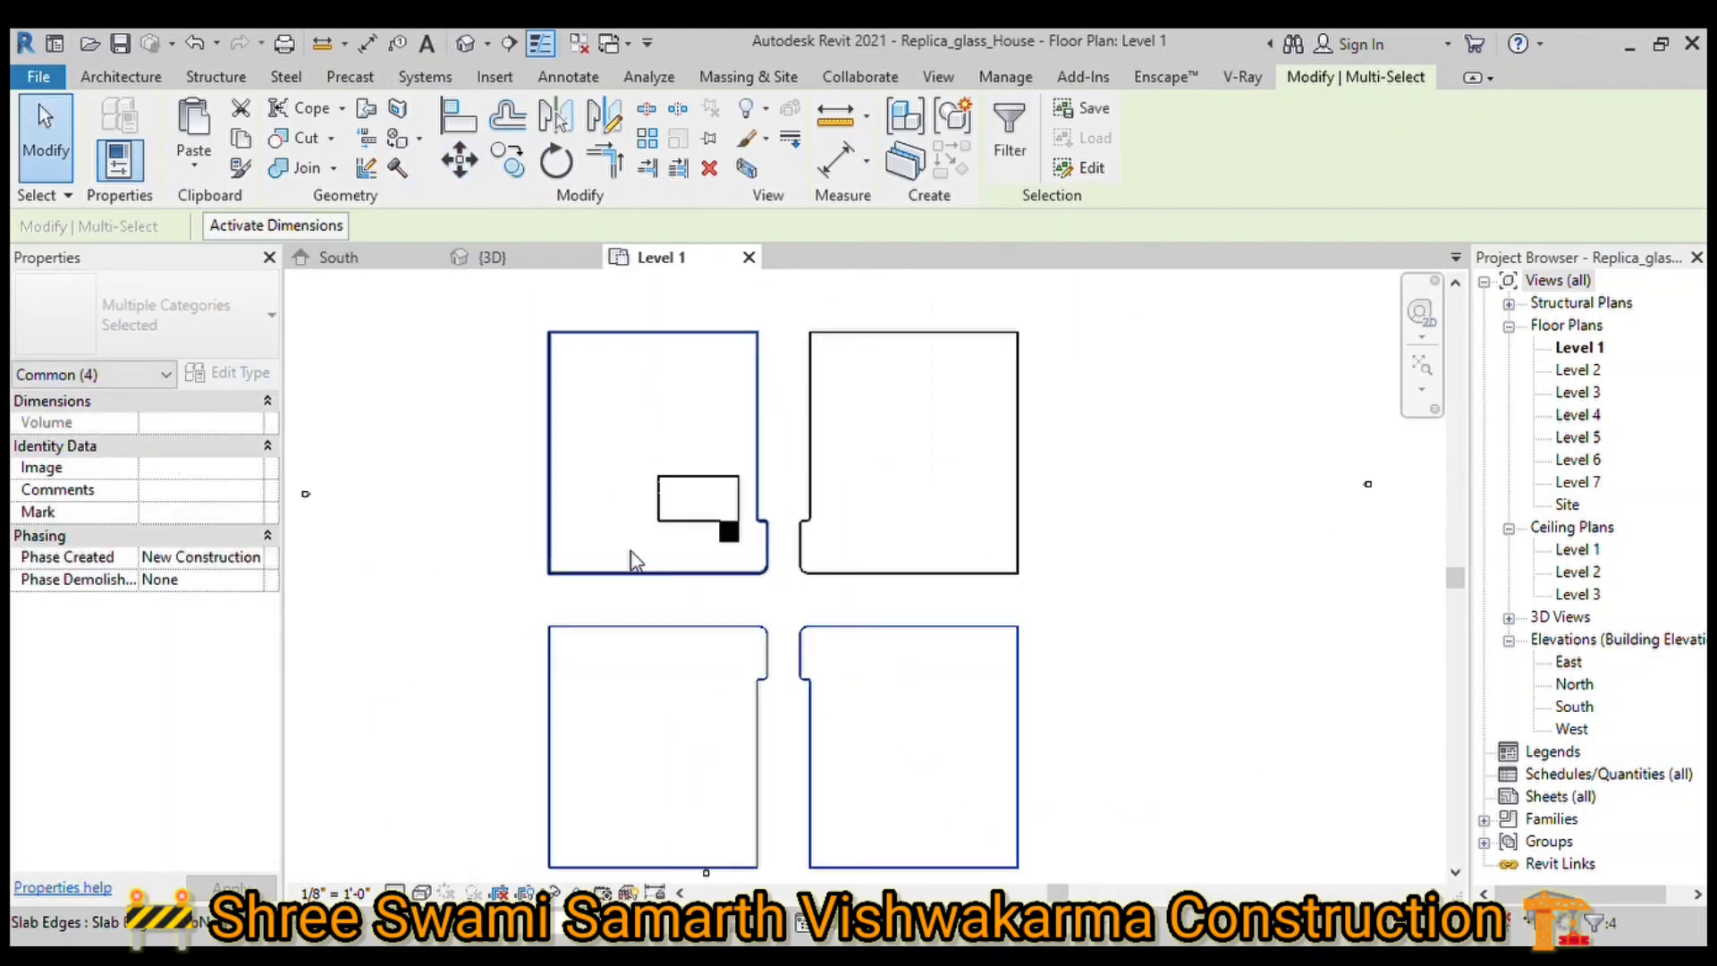
pyautogui.click(492, 256)
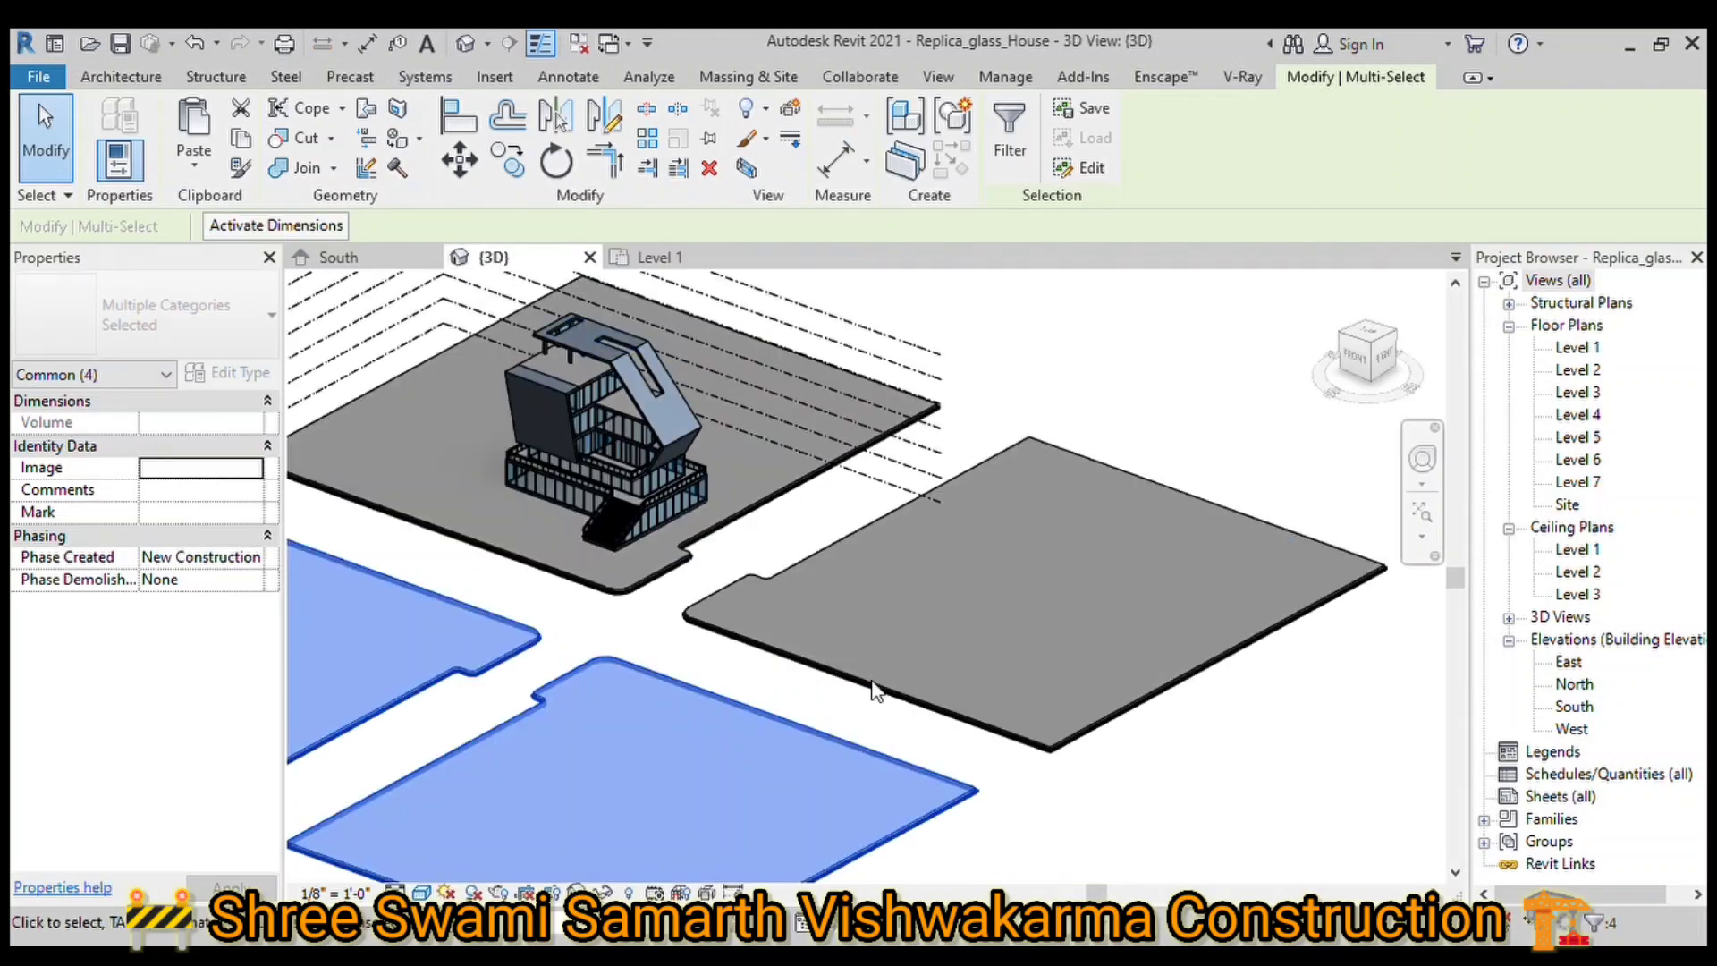
pyautogui.scroll(1, 666, 598)
pyautogui.scroll(2, 661, 594)
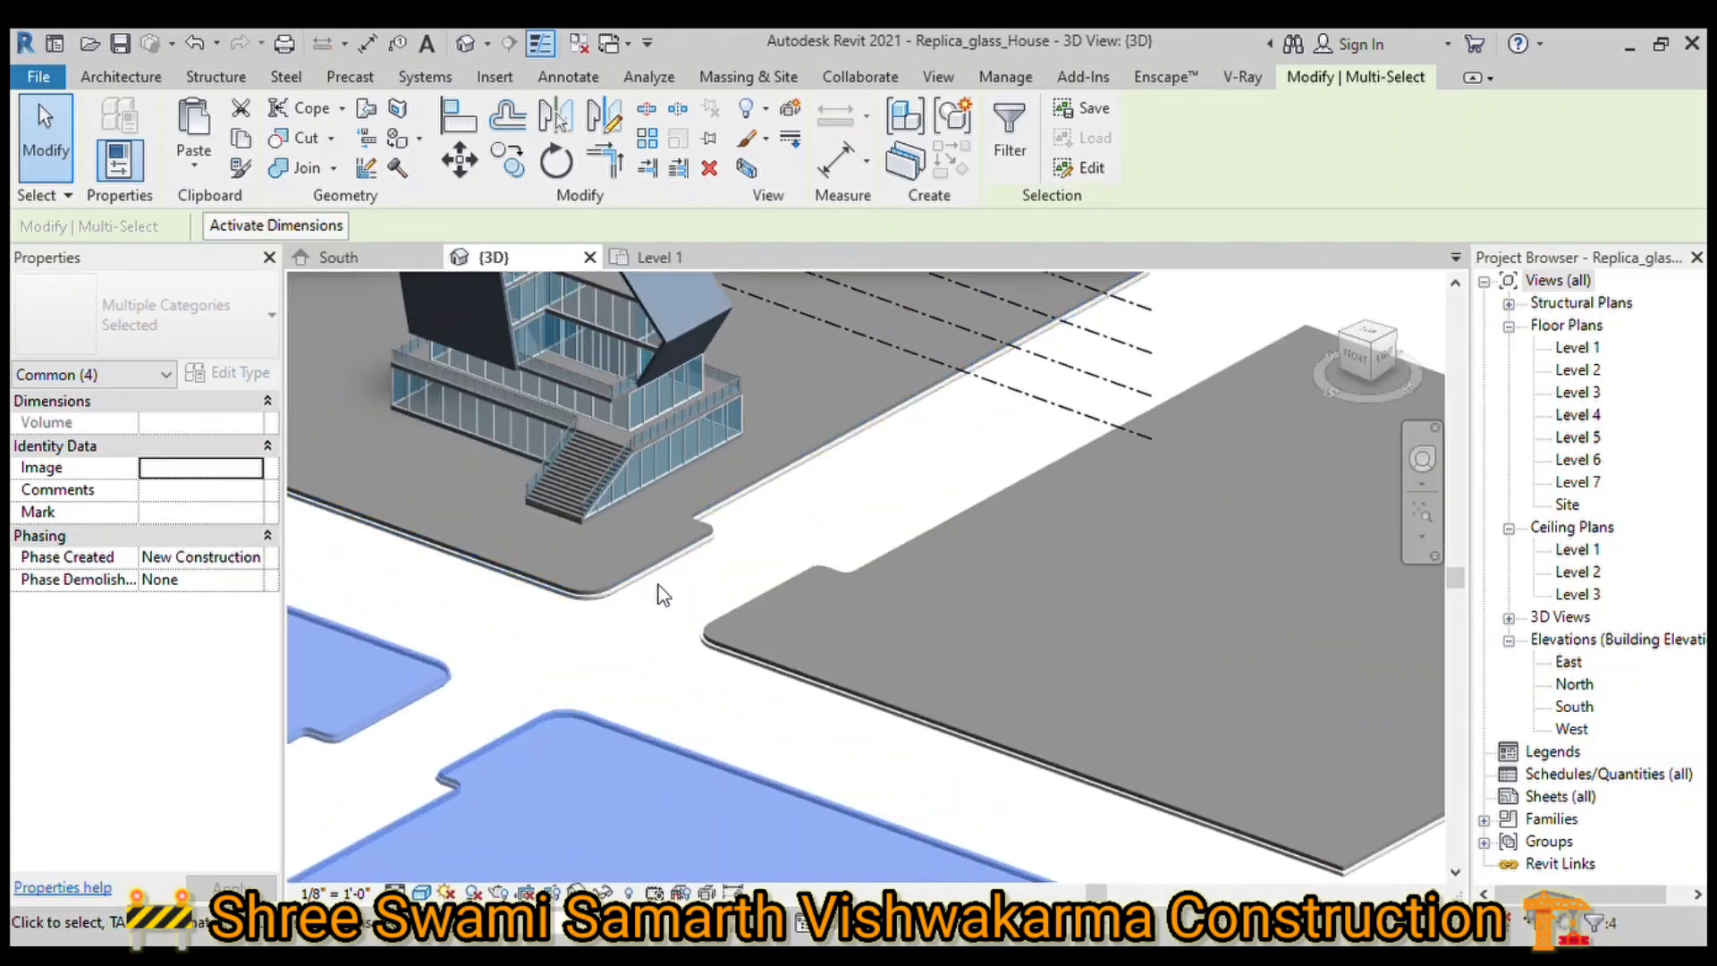
pyautogui.scroll(2, 660, 594)
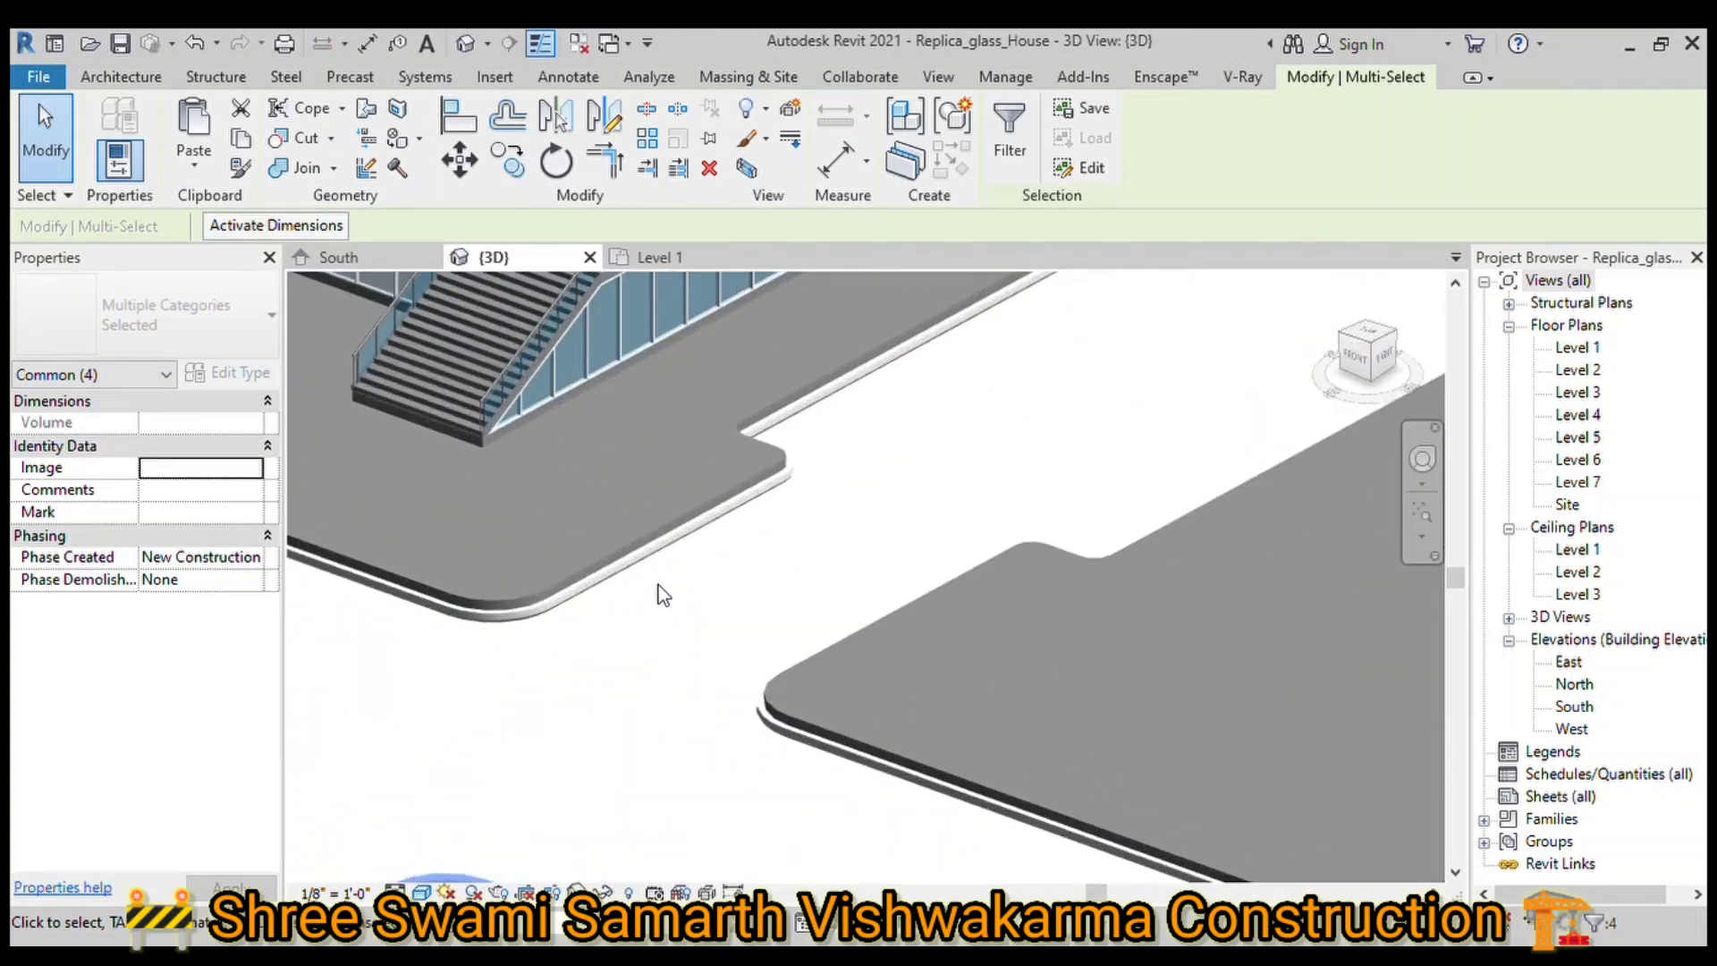
pyautogui.click(745, 517)
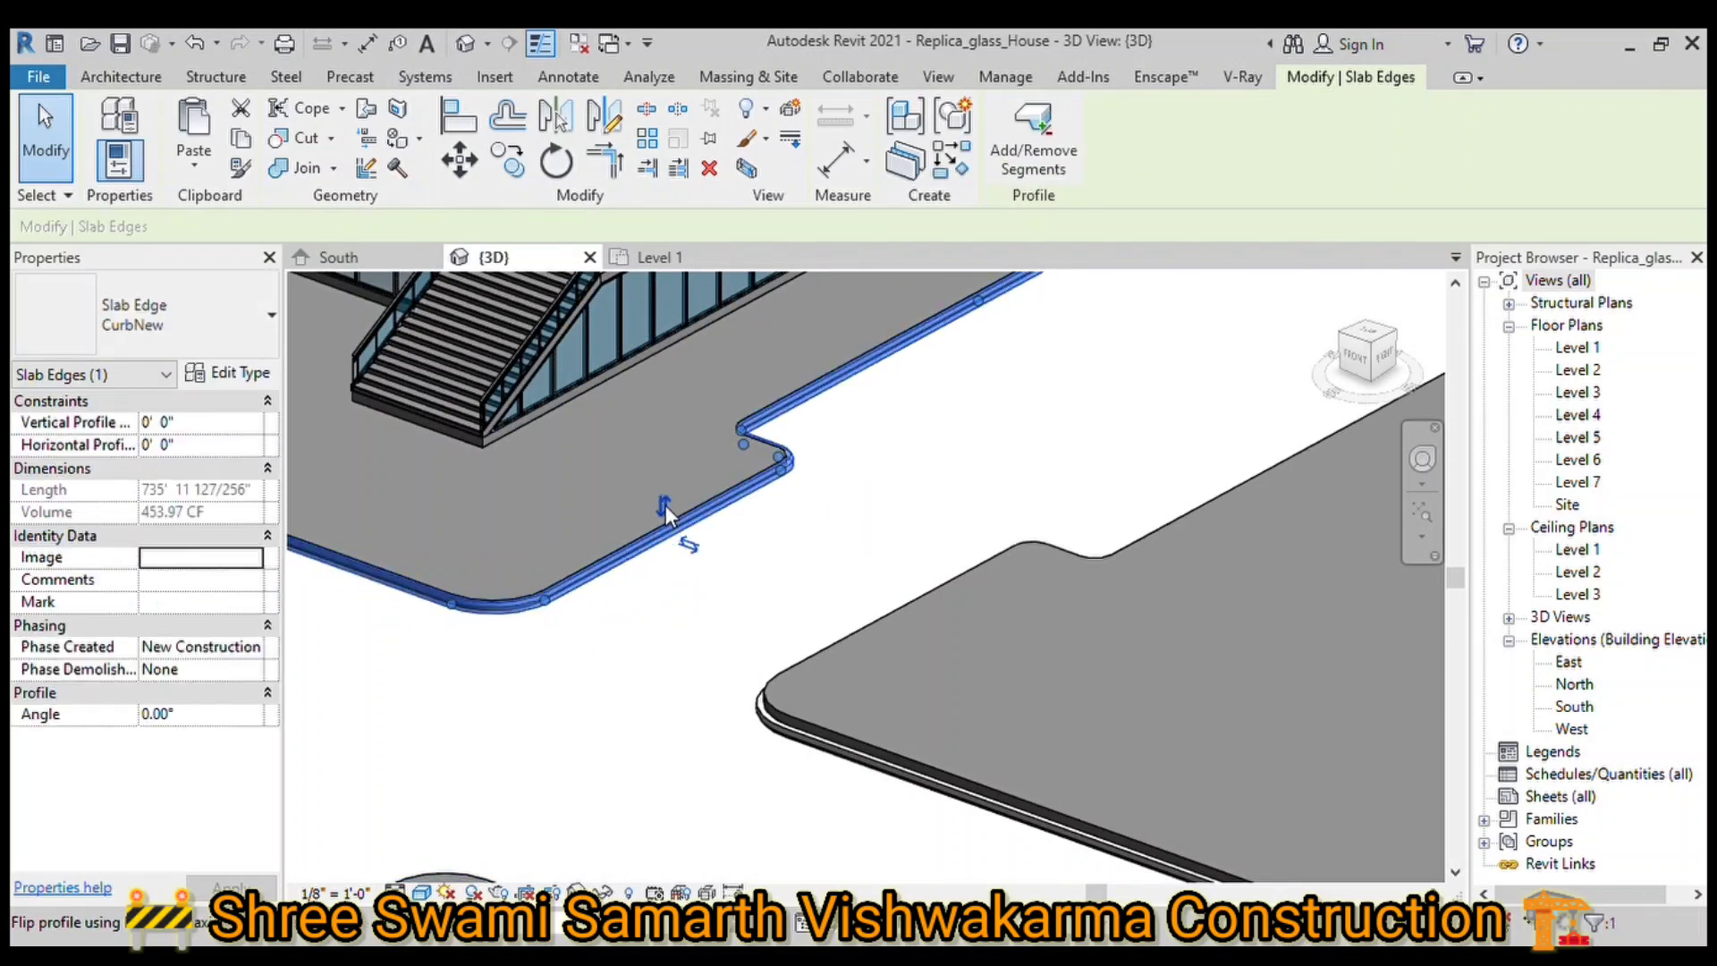
pyautogui.click(791, 739)
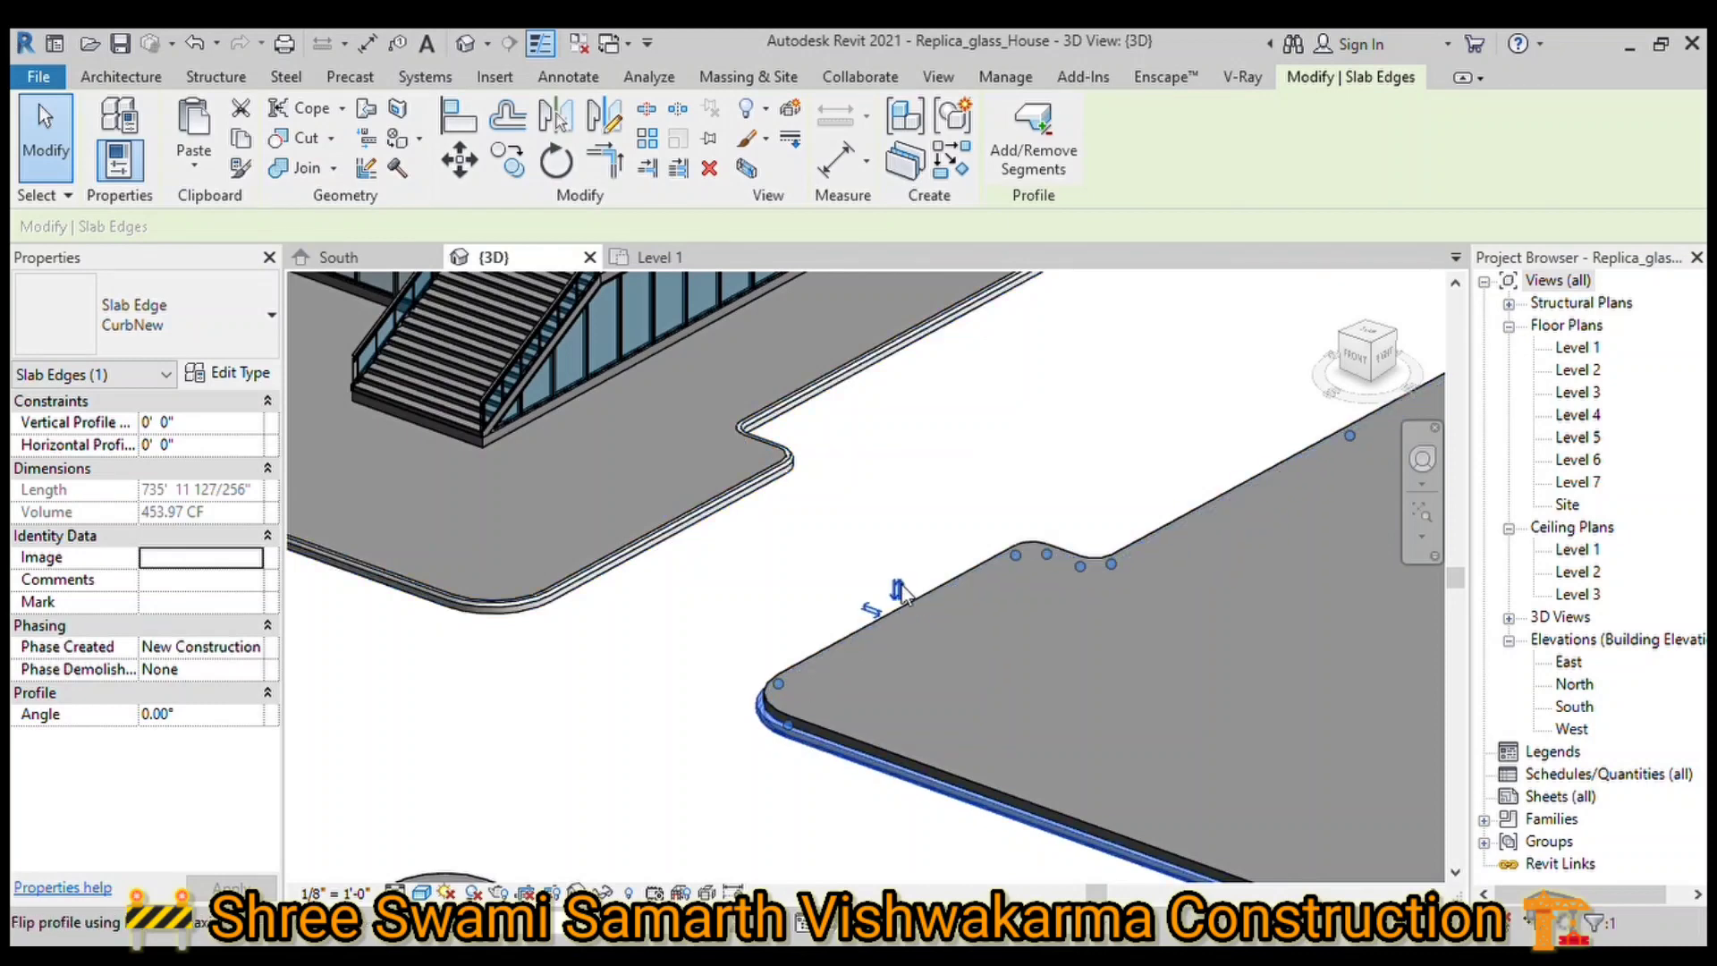
pyautogui.scroll(-2, 731, 587)
pyautogui.scroll(-2, 729, 592)
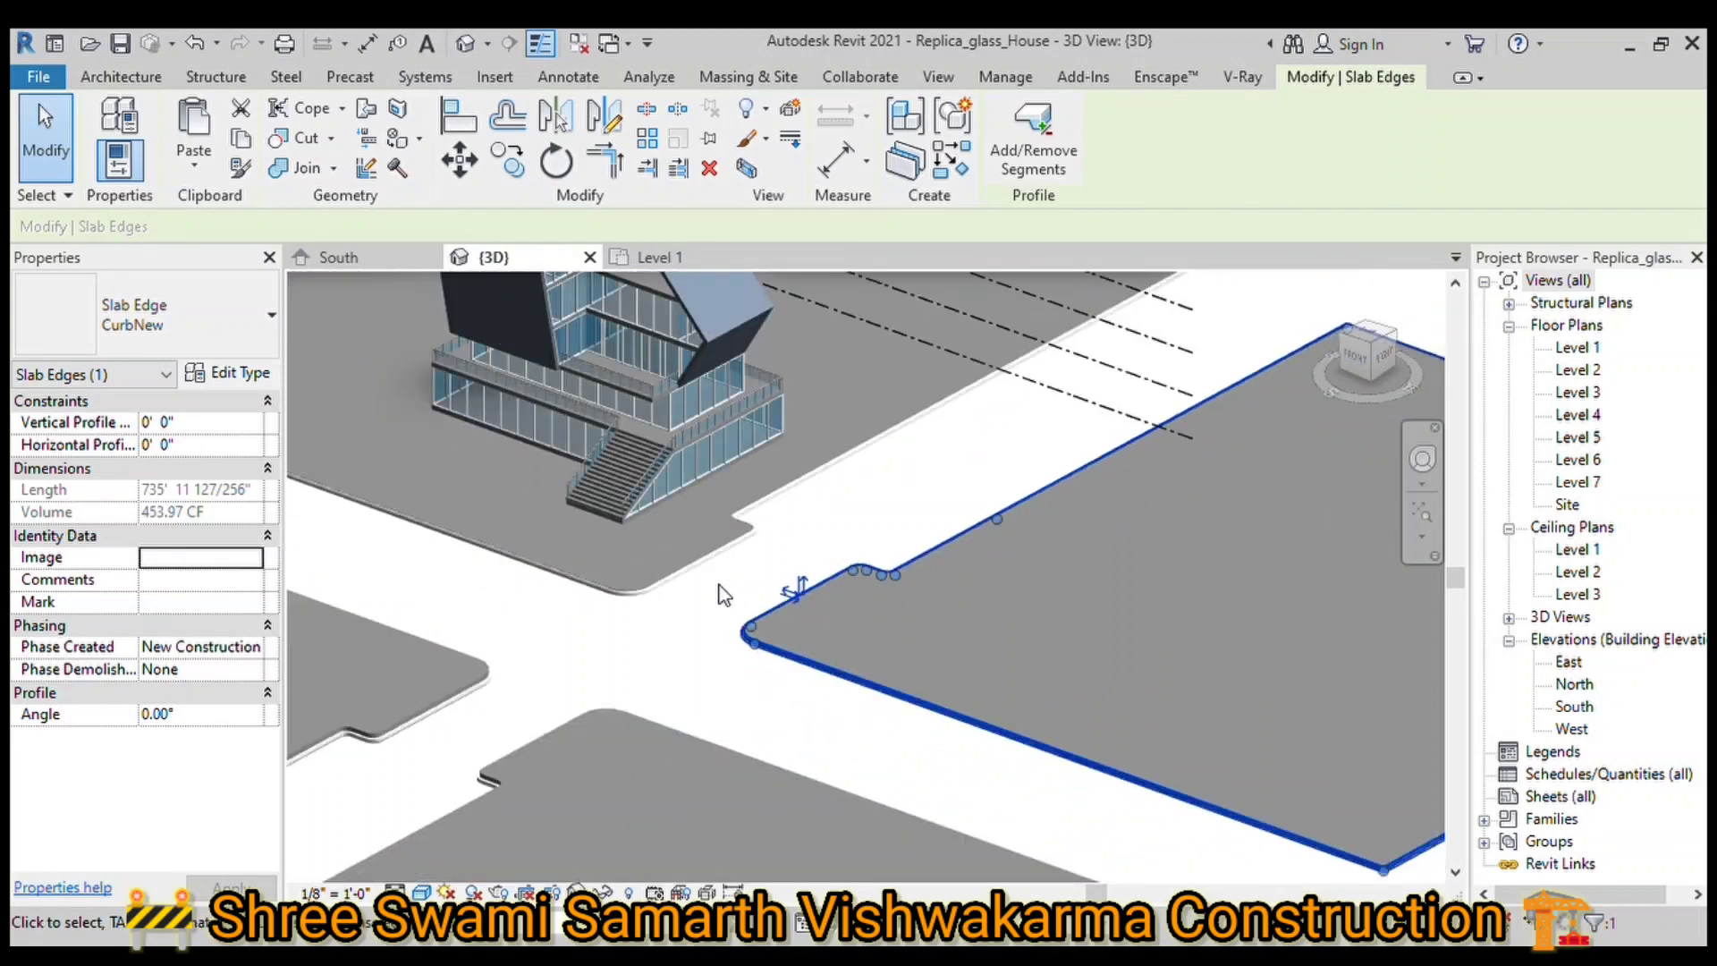
pyautogui.scroll(1, 488, 781)
pyautogui.scroll(2, 487, 780)
pyautogui.scroll(2, 486, 780)
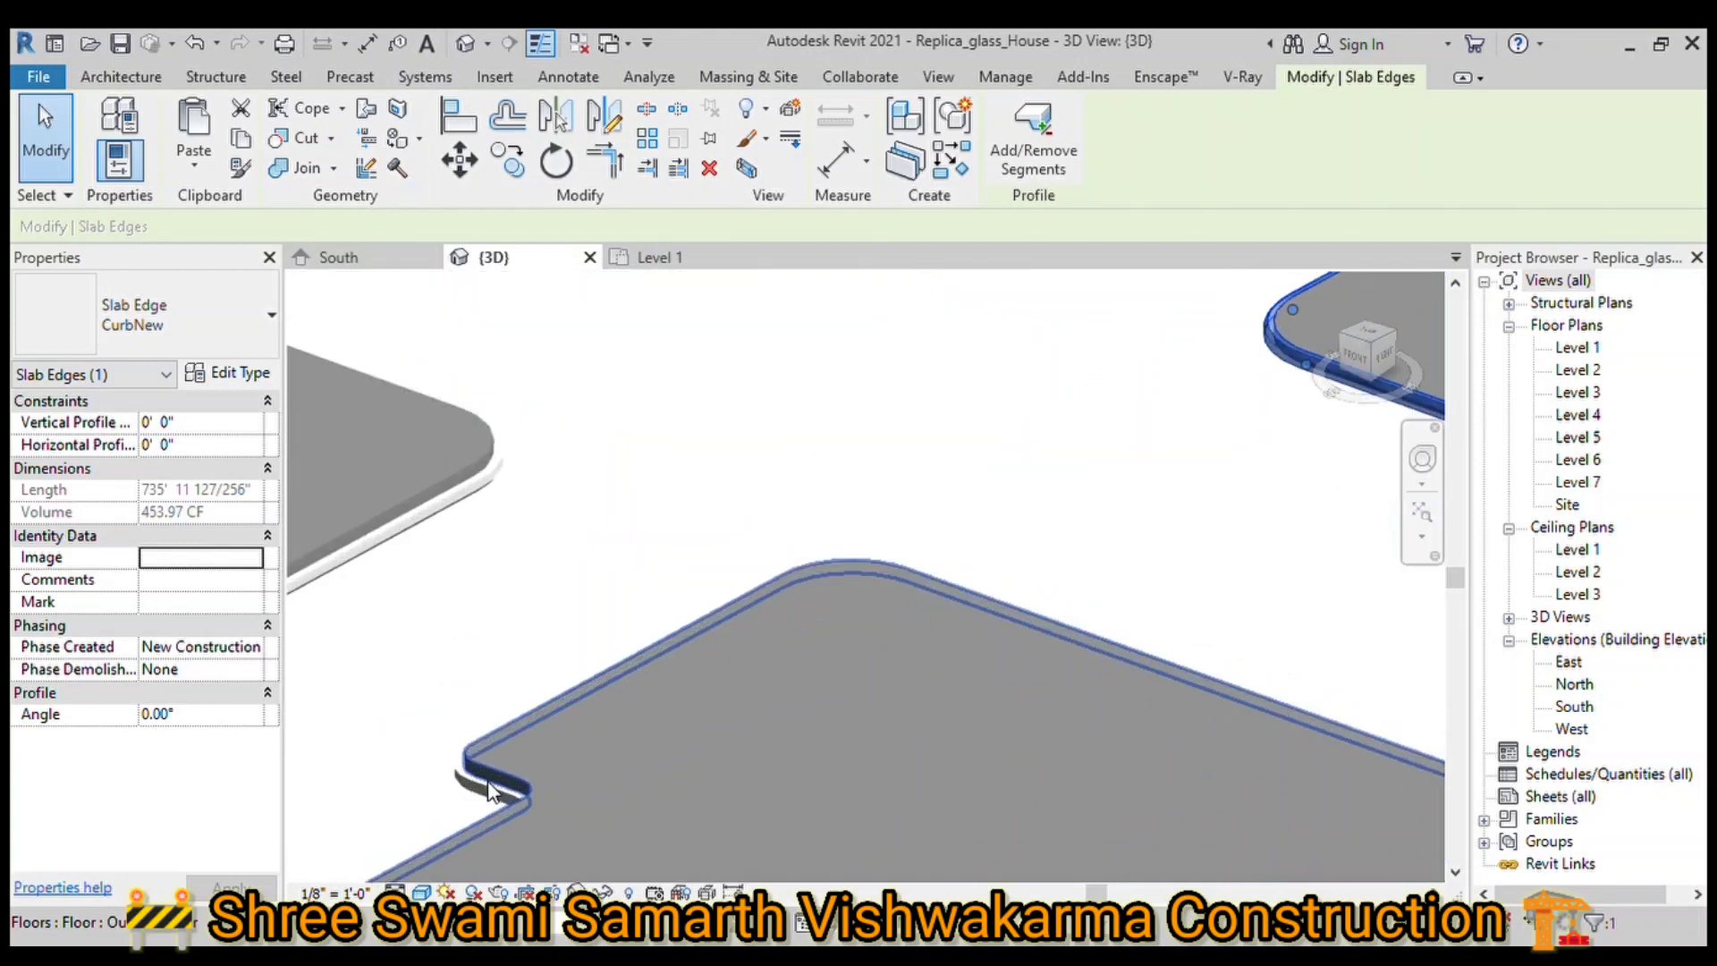
pyautogui.click(486, 799)
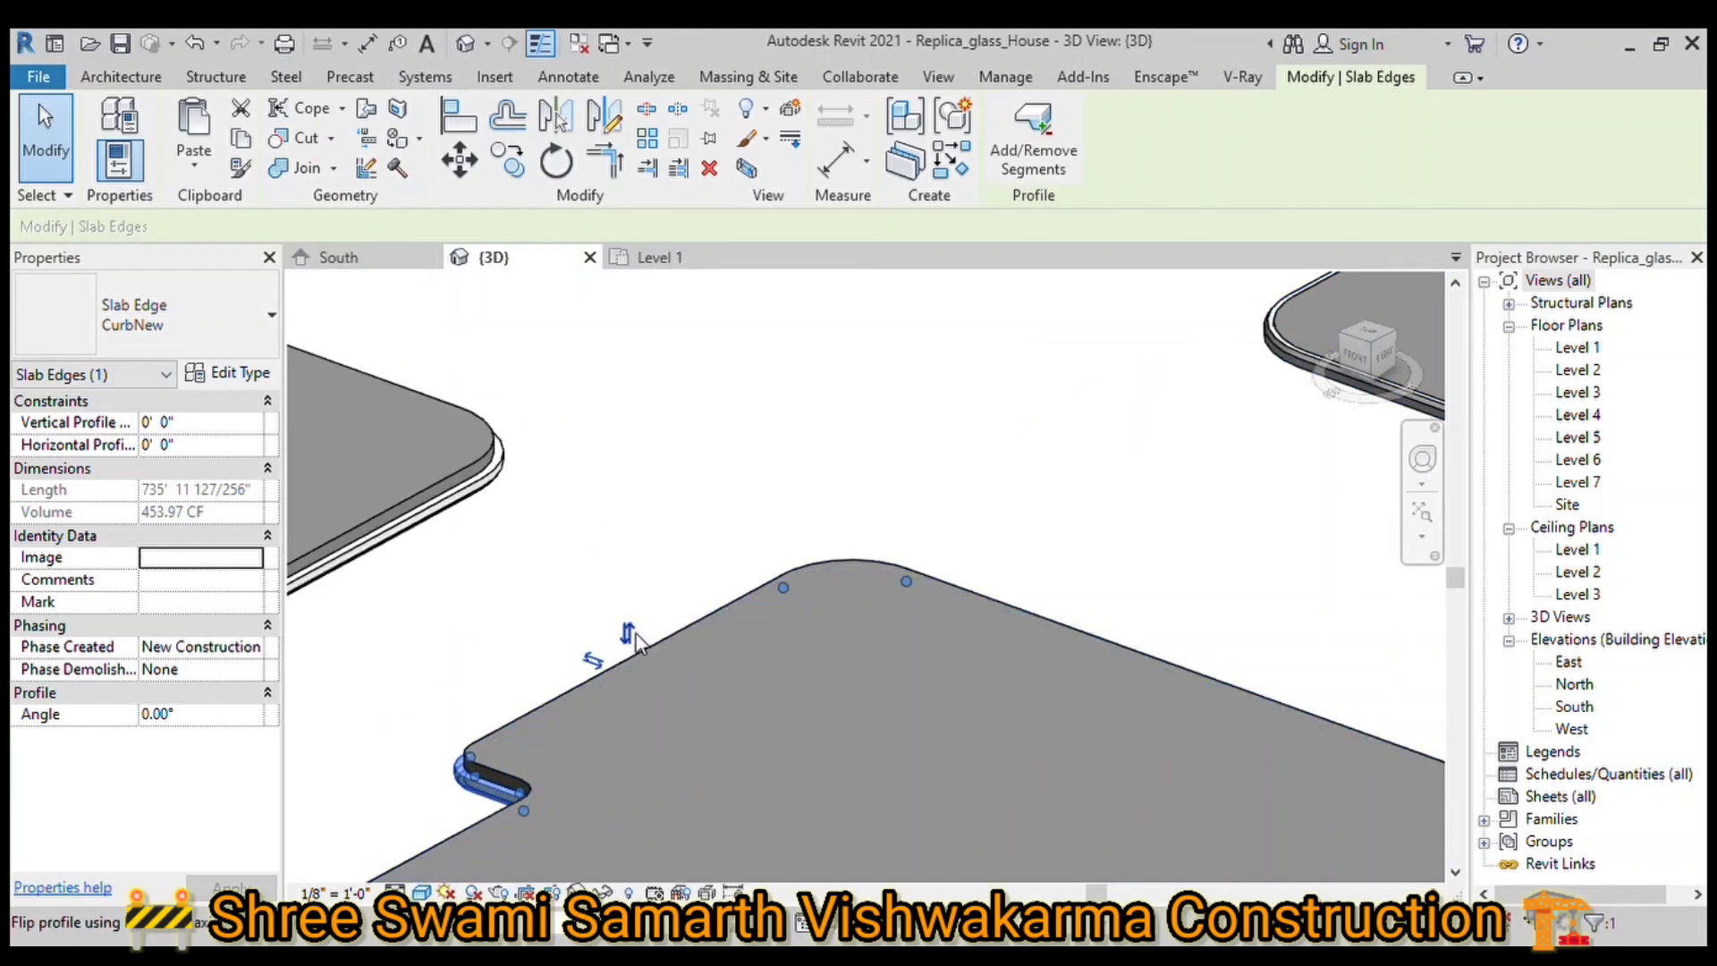
pyautogui.click(385, 543)
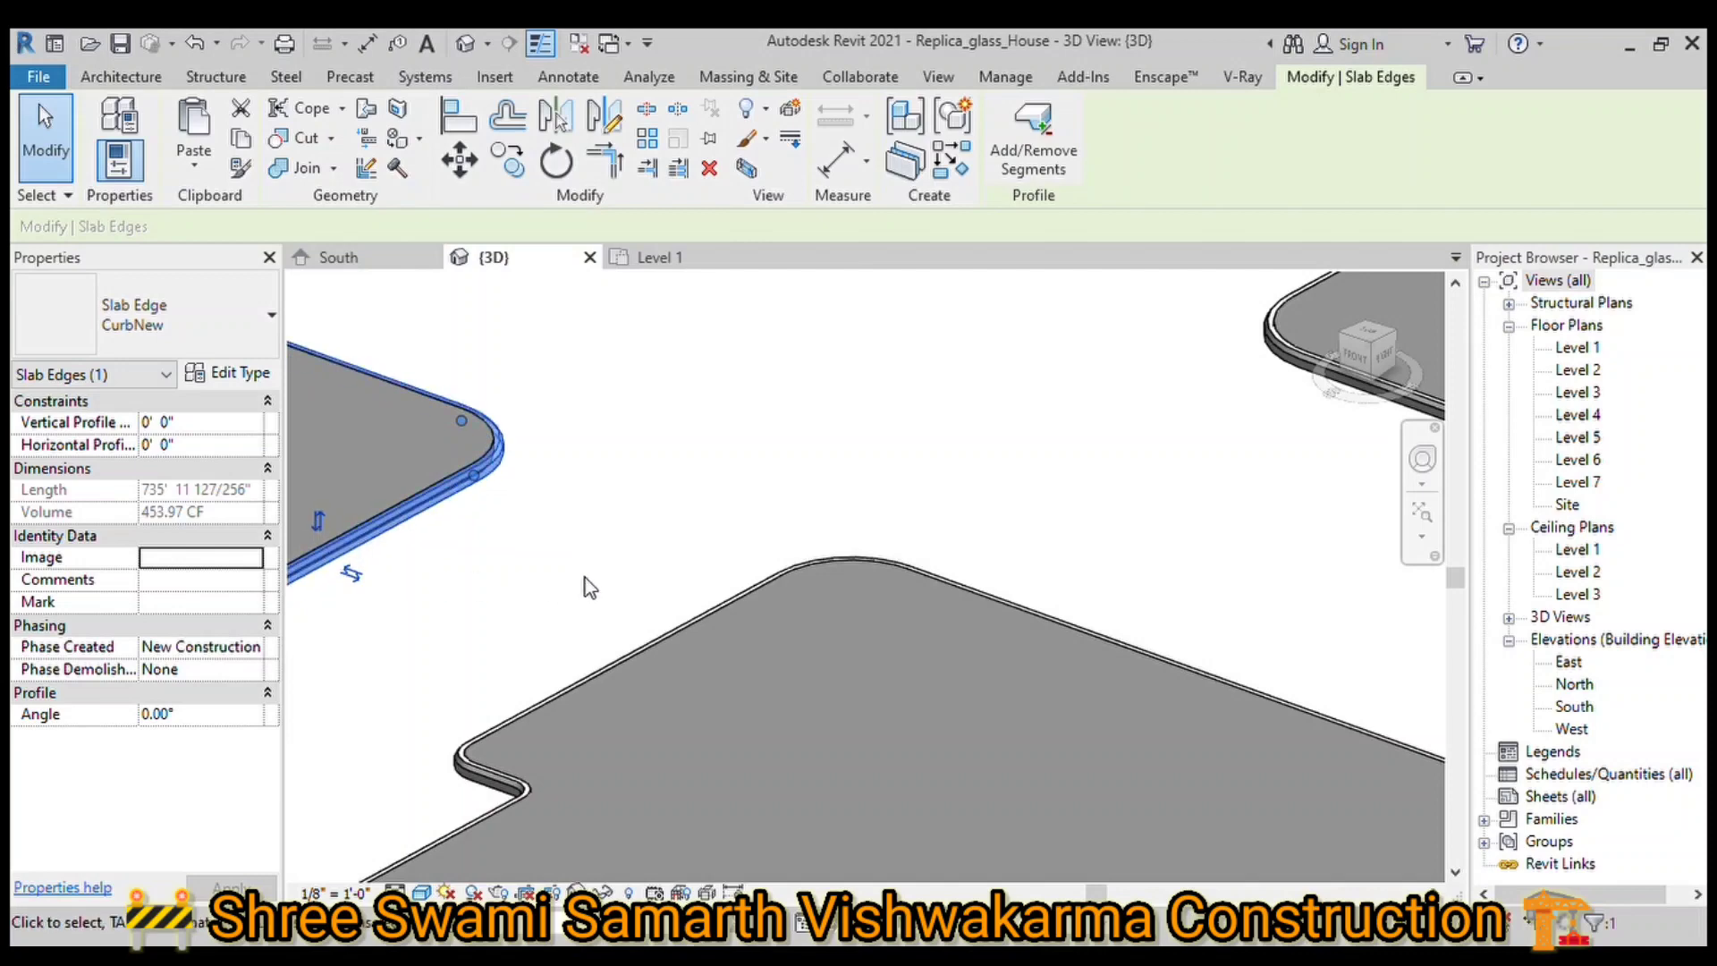
pyautogui.click(651, 548)
pyautogui.scroll(-2, 658, 553)
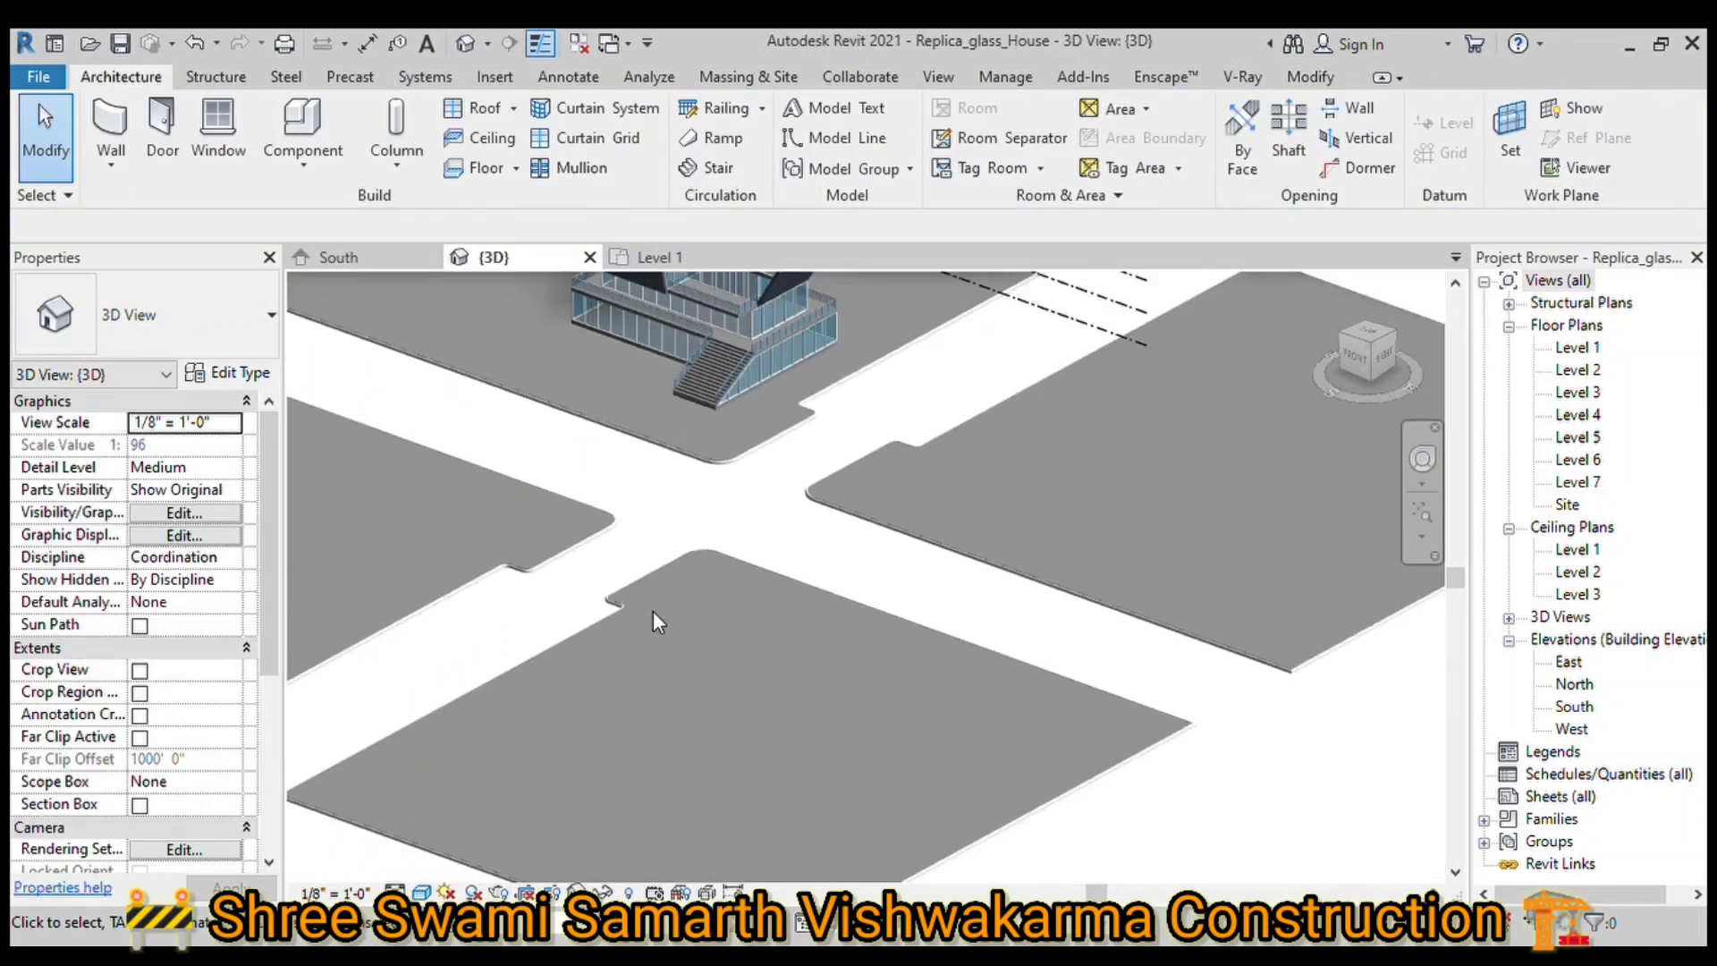
pyautogui.scroll(-2, 662, 618)
pyautogui.scroll(-2, 715, 637)
pyautogui.scroll(-2, 741, 651)
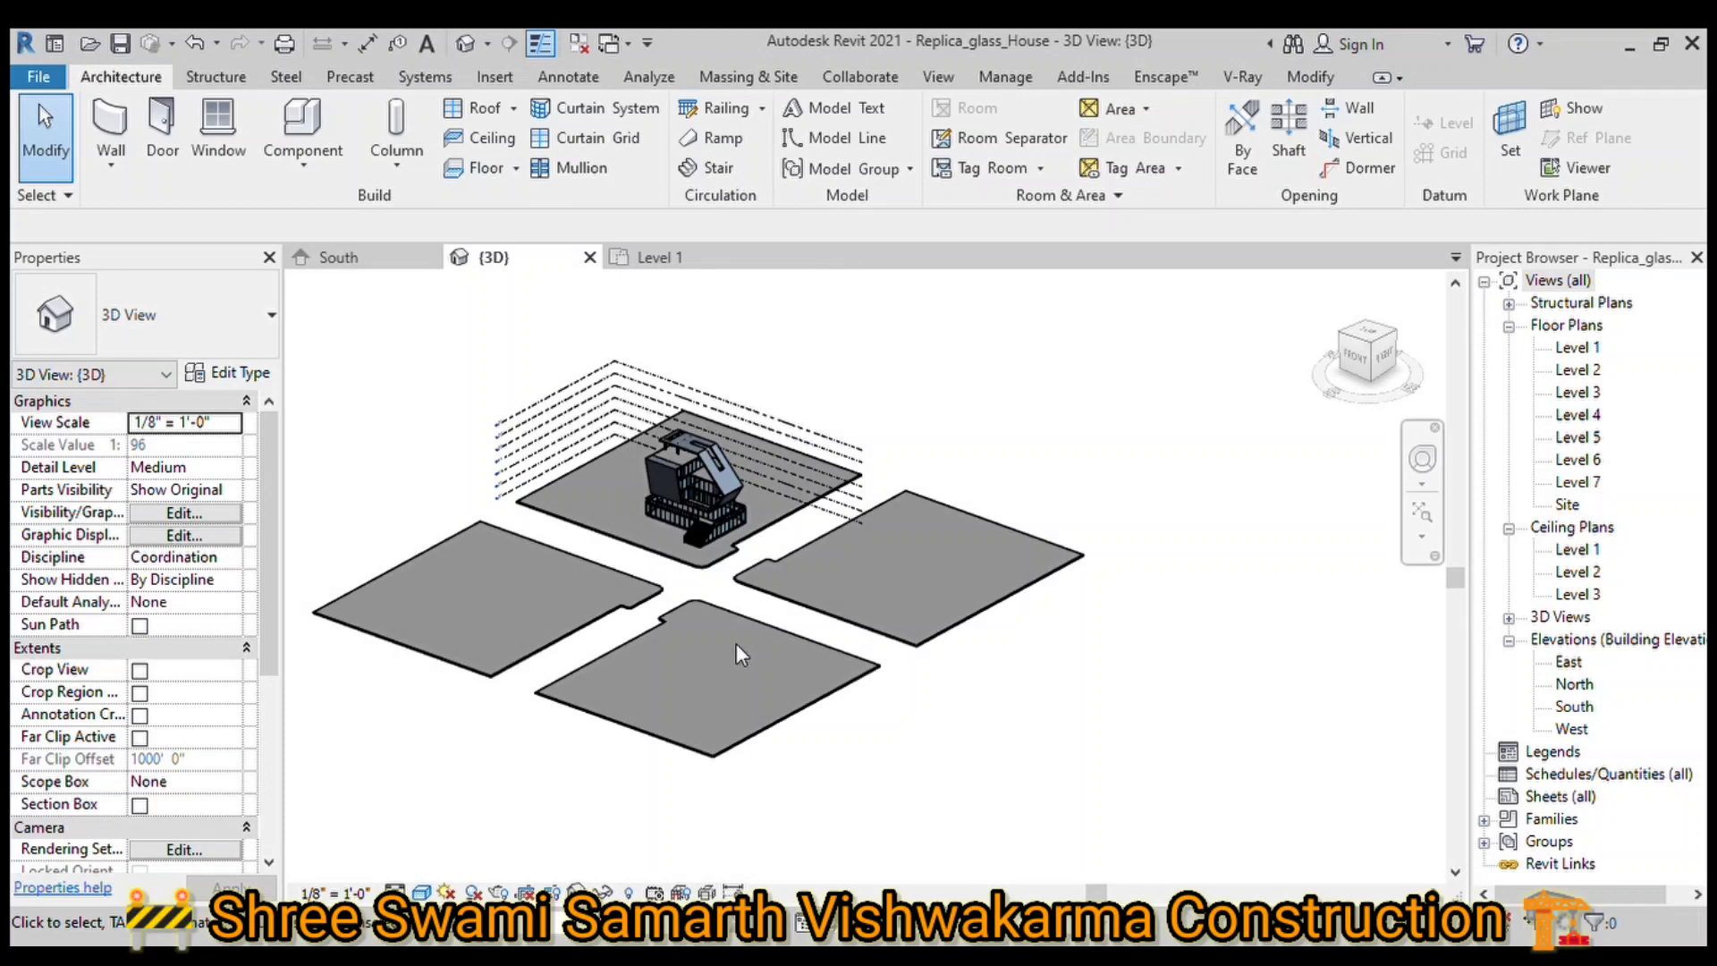
# Step: In the Level 1 plan, drag the south elevation marker below the lower slabs
pyautogui.click(671, 261)
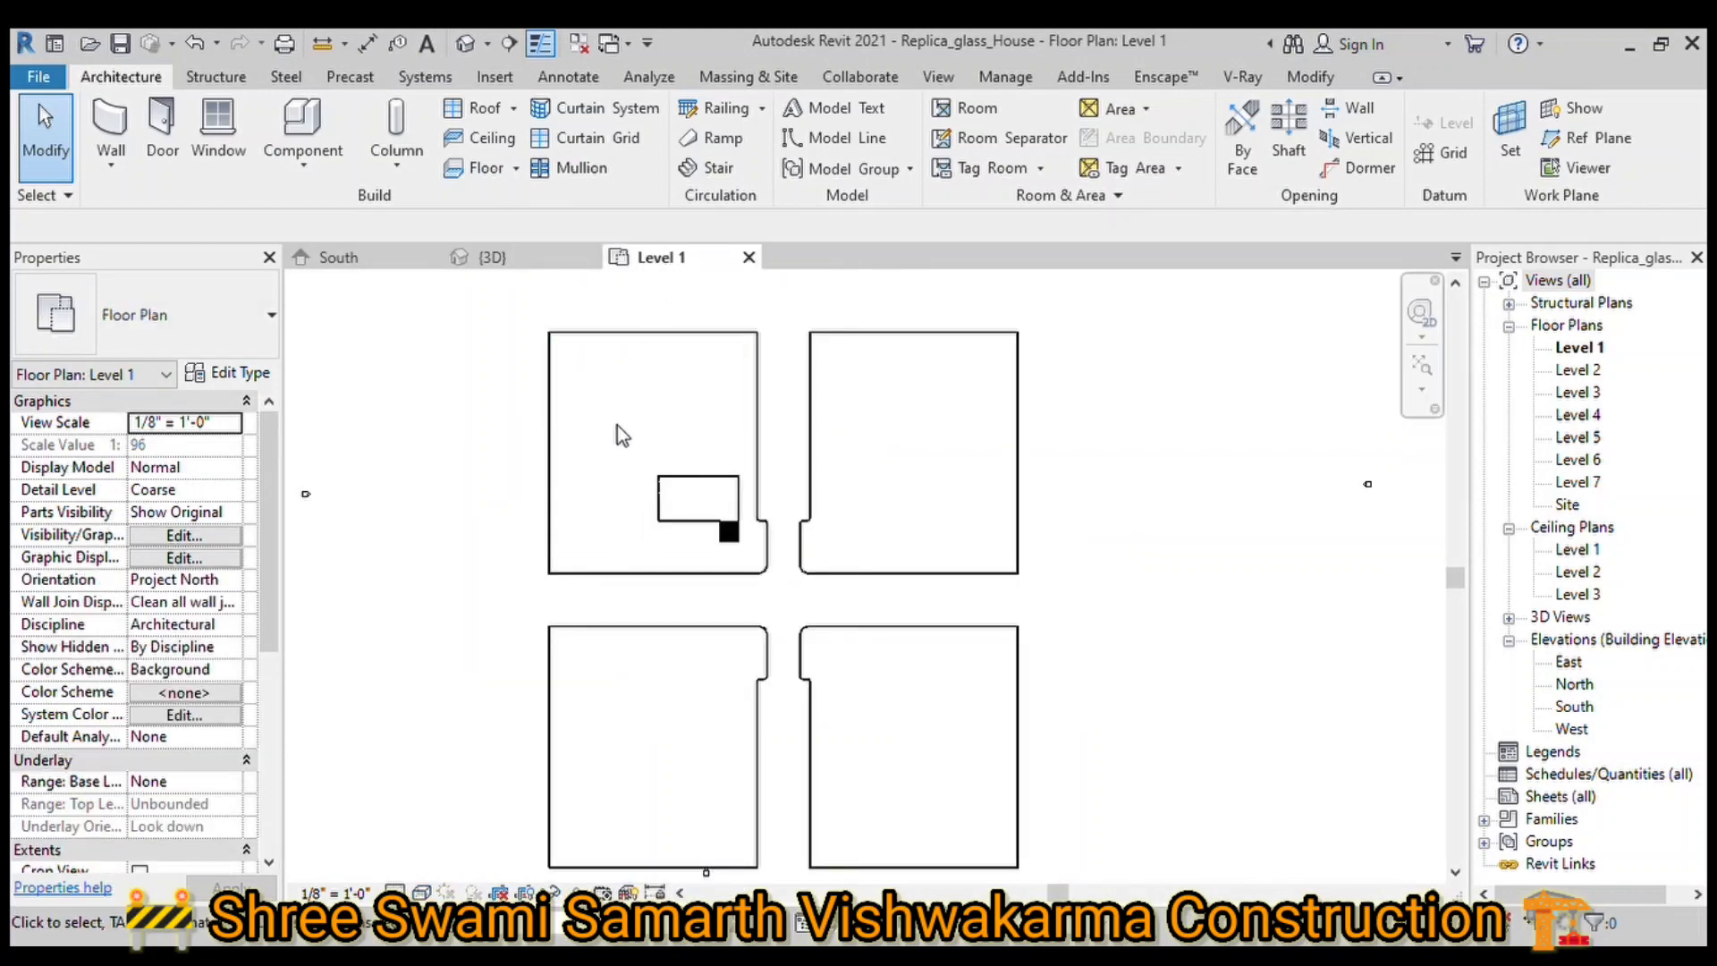
pyautogui.scroll(-2, 619, 427)
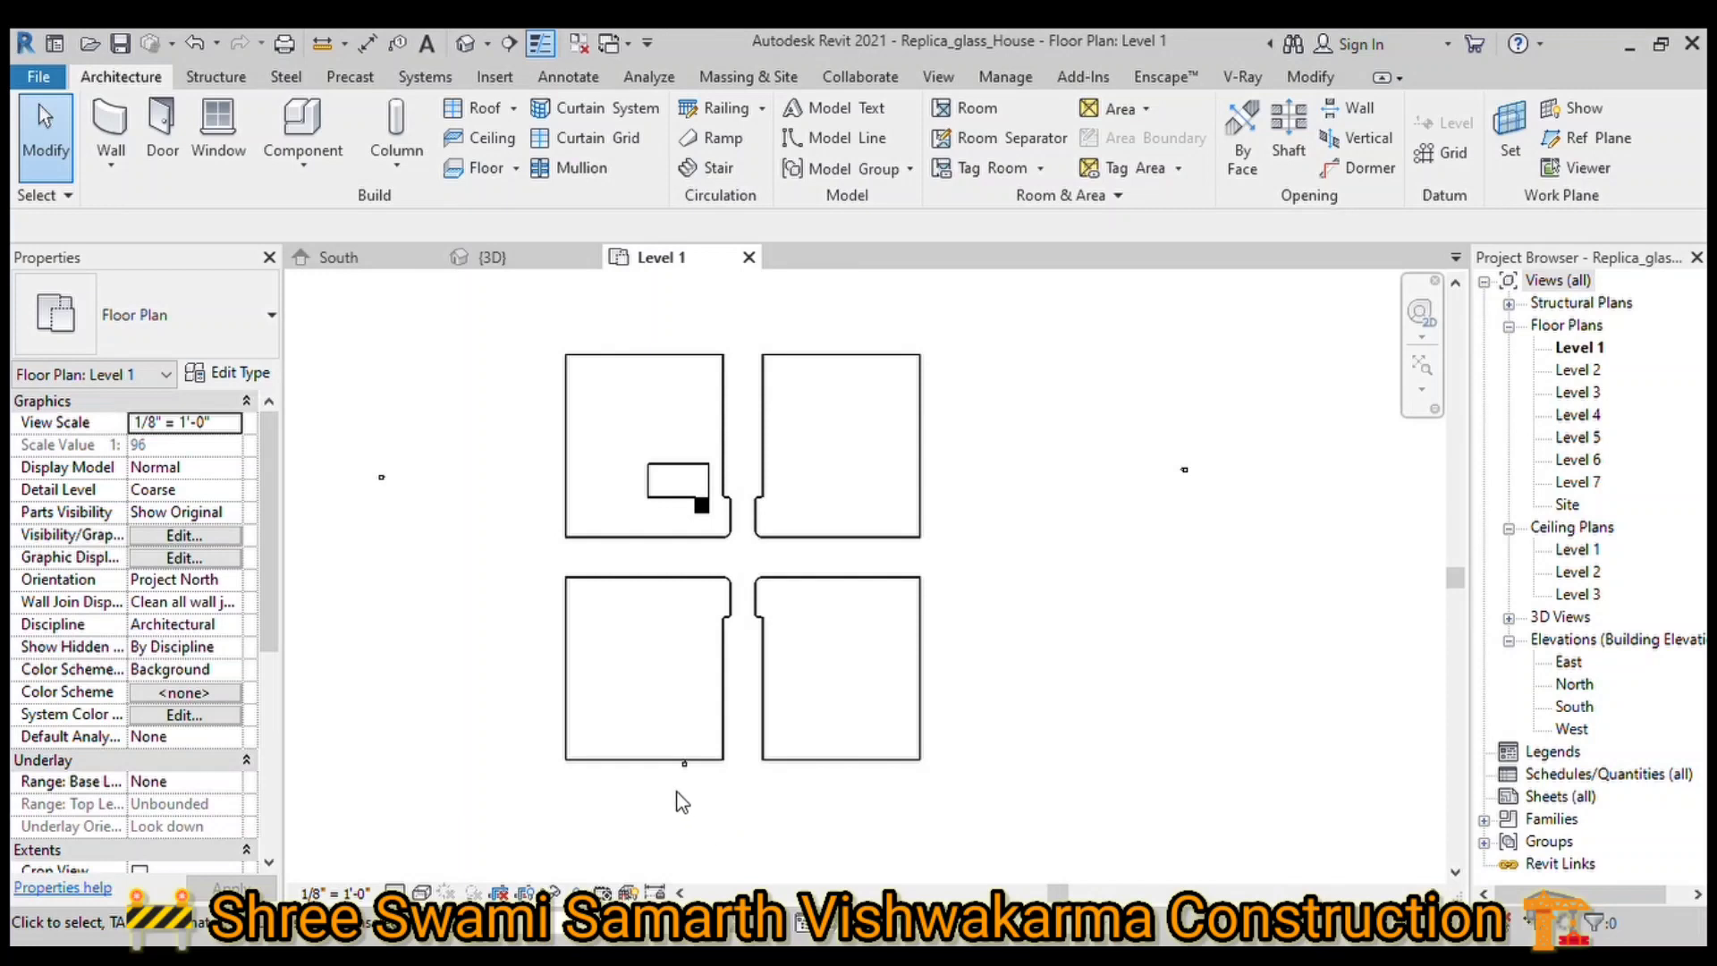
pyautogui.scroll(2, 682, 800)
pyautogui.scroll(2, 689, 792)
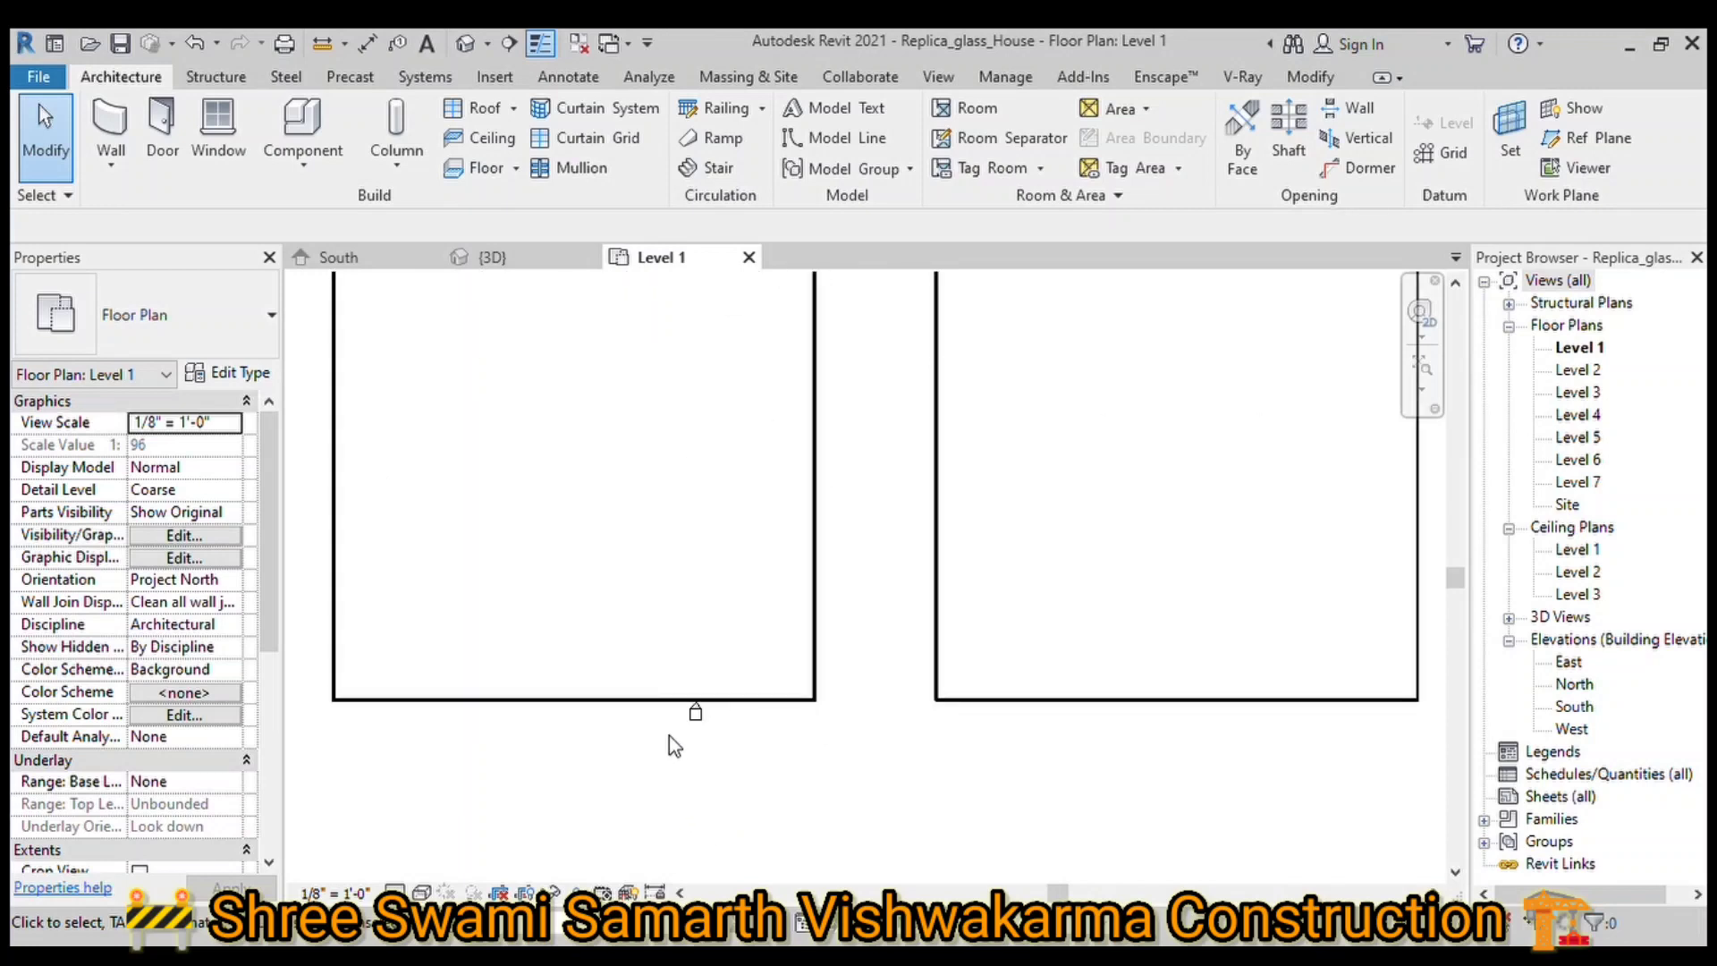
pyautogui.click(716, 713)
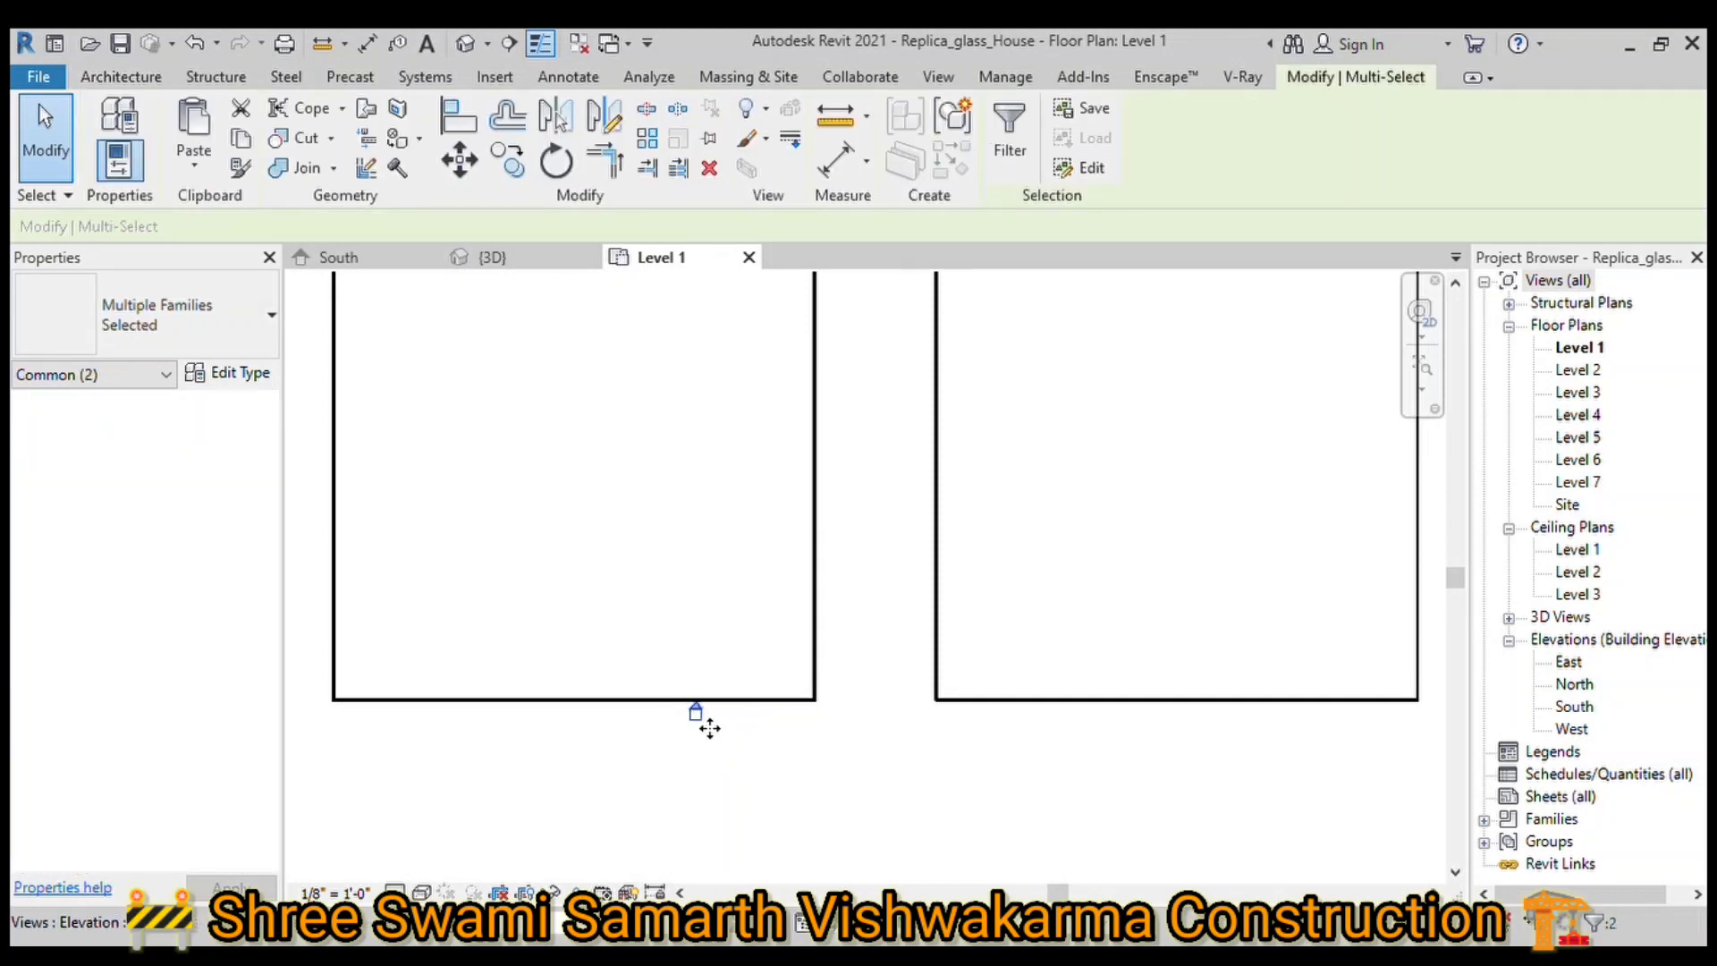
pyautogui.moveTo(702, 721); pyautogui.dragTo(713, 845)
pyautogui.scroll(-3, 744, 786)
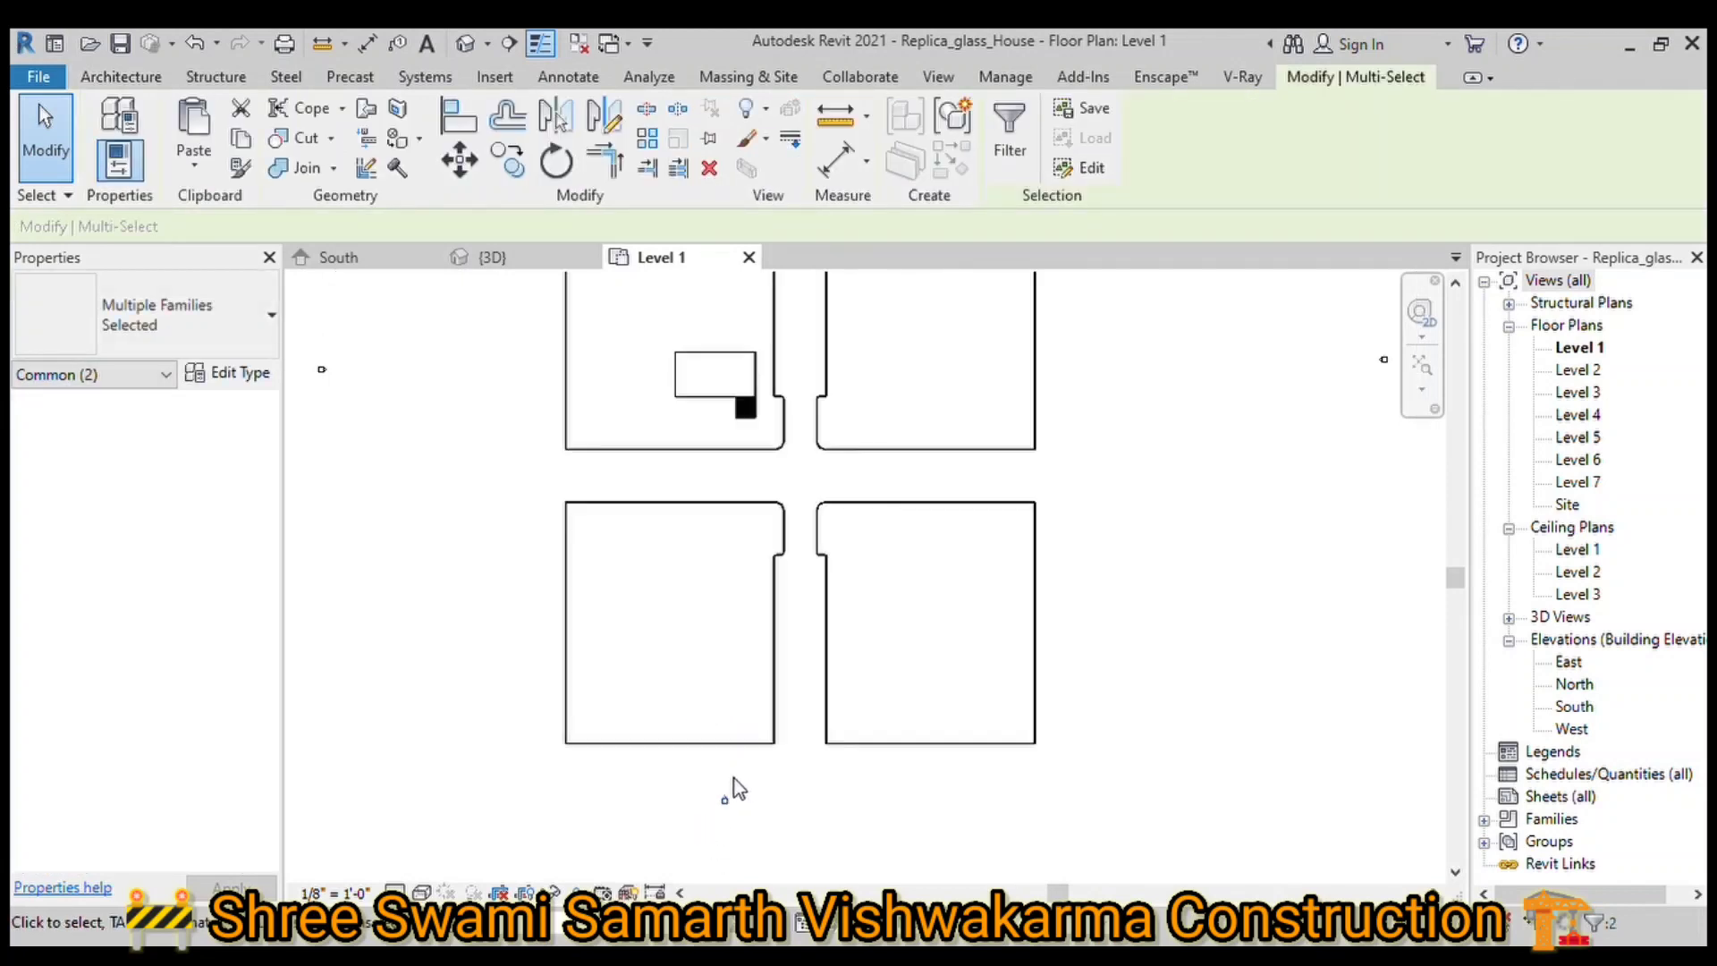
pyautogui.scroll(-2, 658, 791)
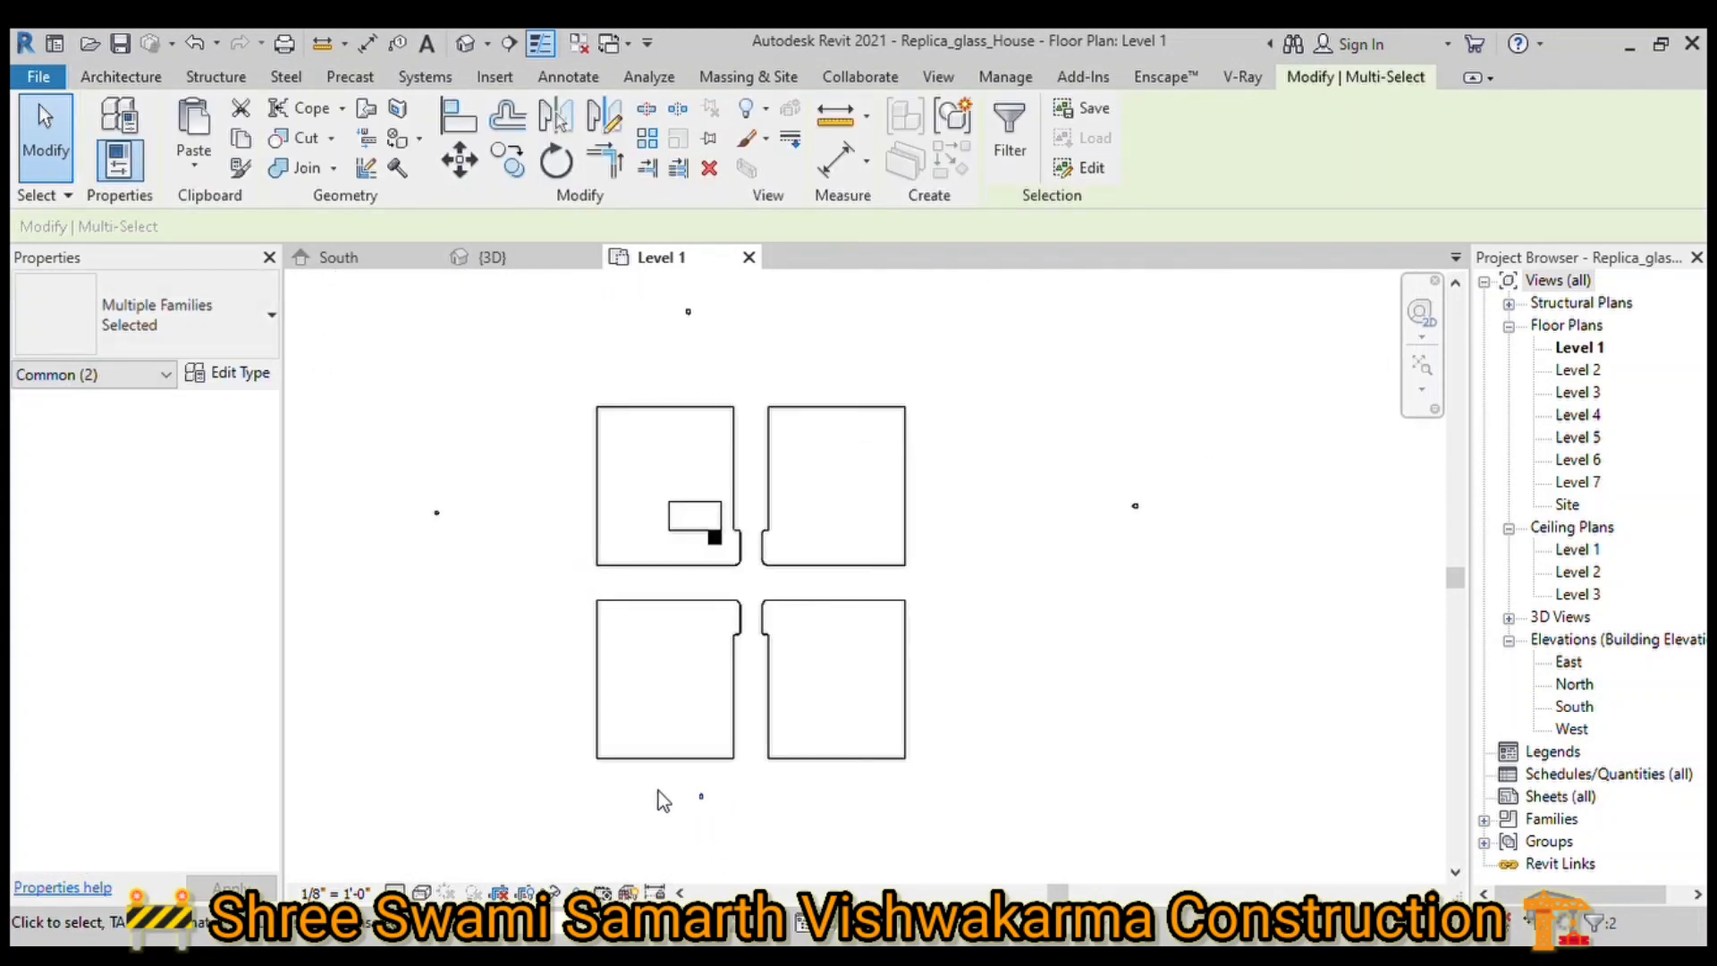
pyautogui.scroll(2, 569, 528)
pyautogui.scroll(3, 470, 189)
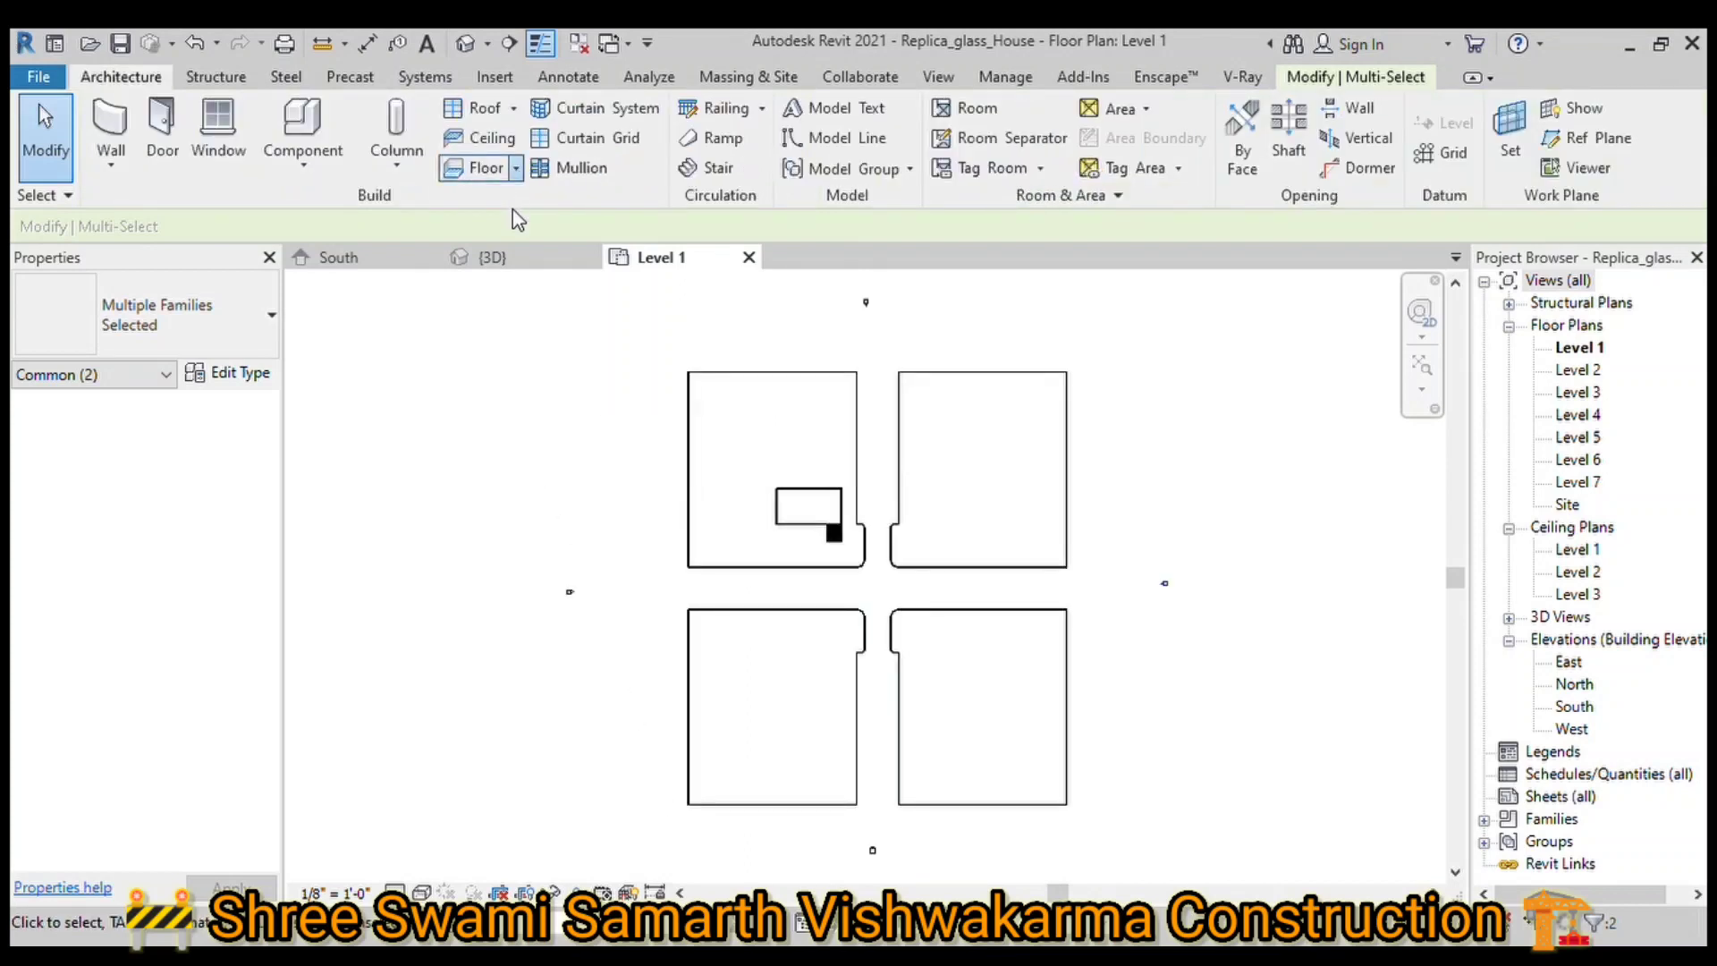
# Step: Create a Road-type floor as a rectangle spanning the whole site
pyautogui.click(474, 168)
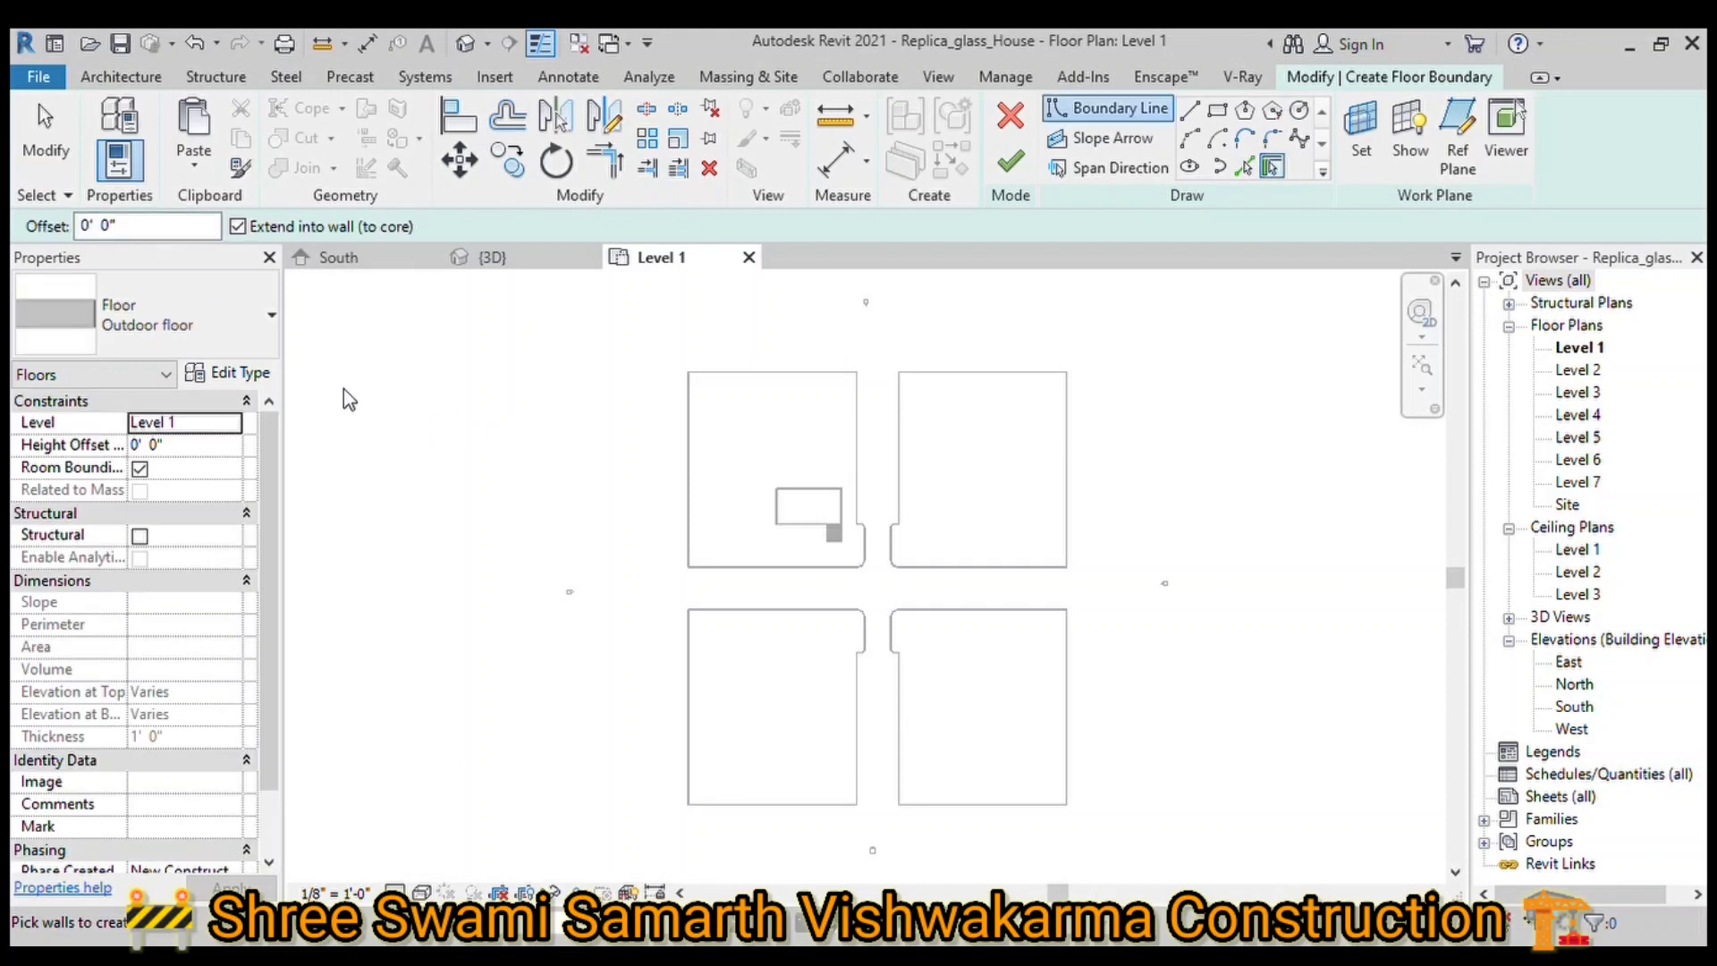
pyautogui.click(230, 377)
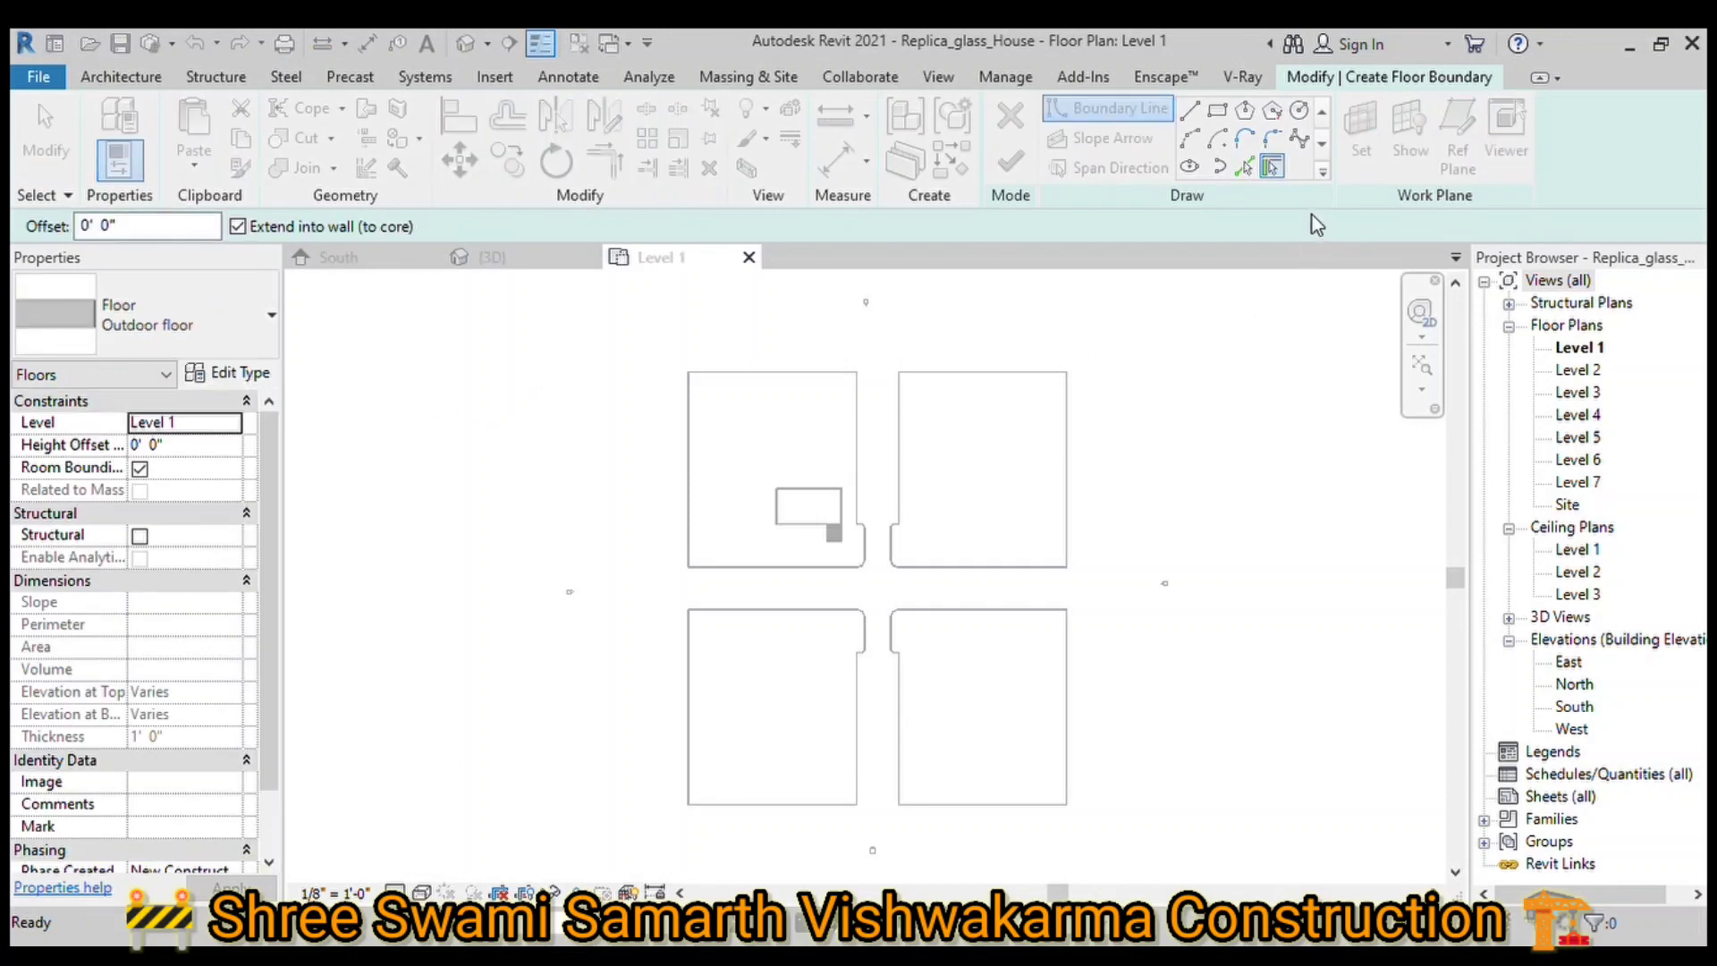
pyautogui.press('Return')
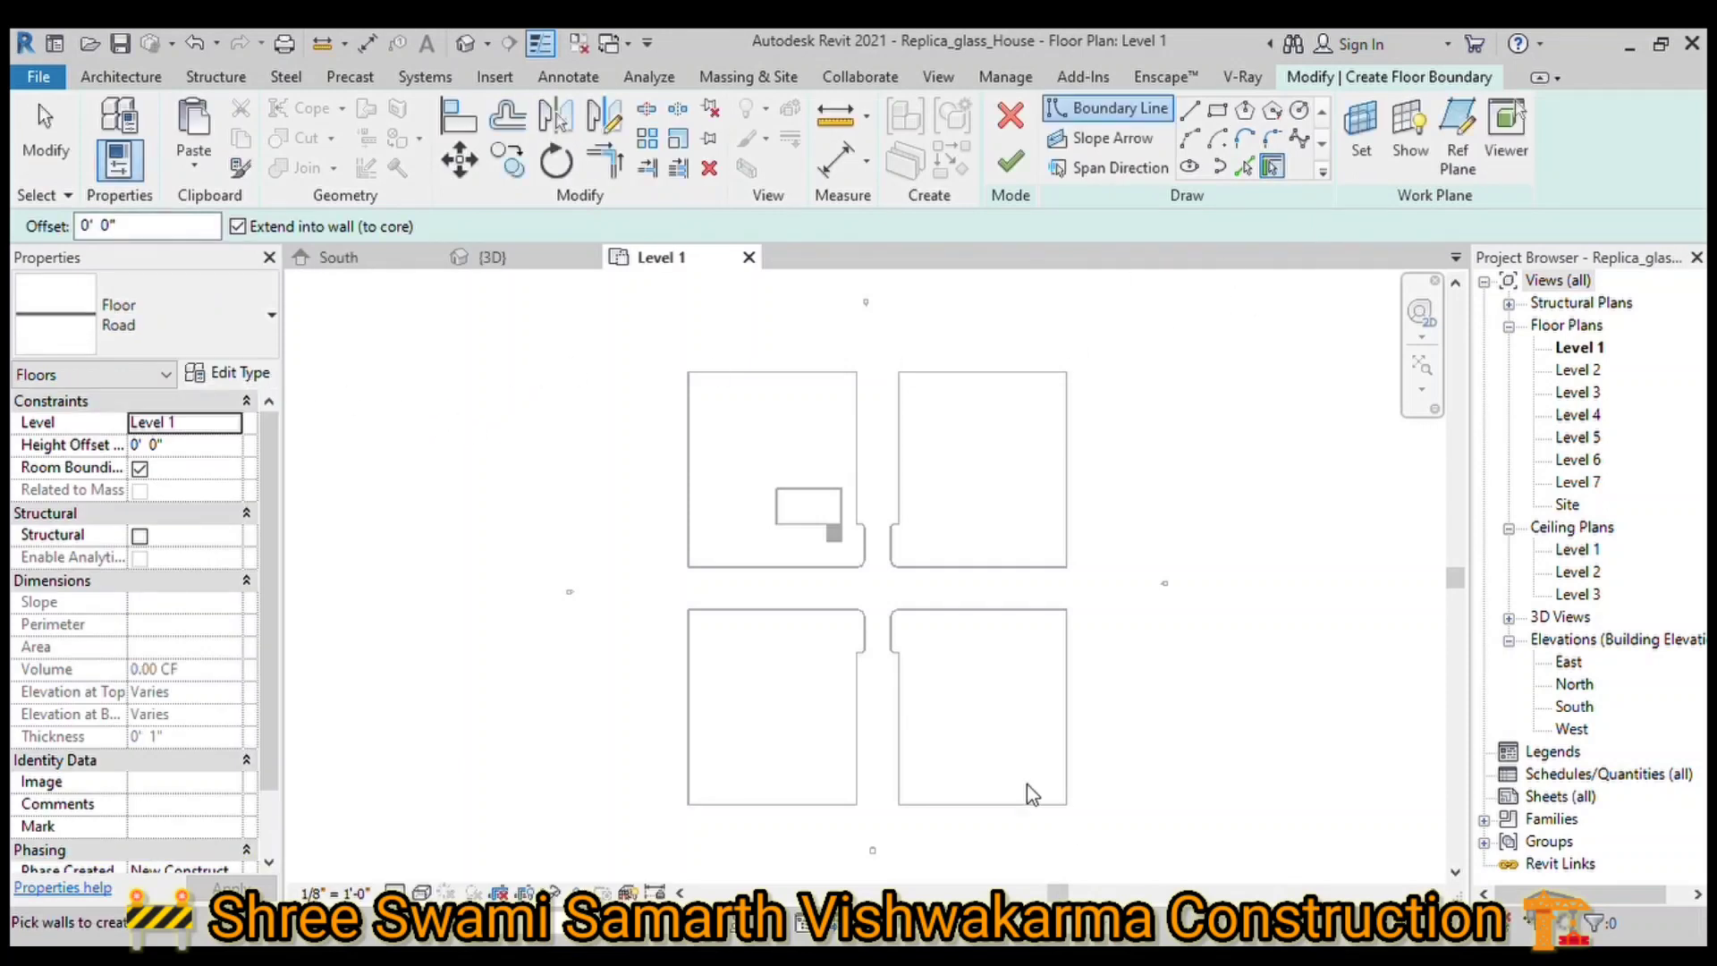
pyautogui.click(1217, 110)
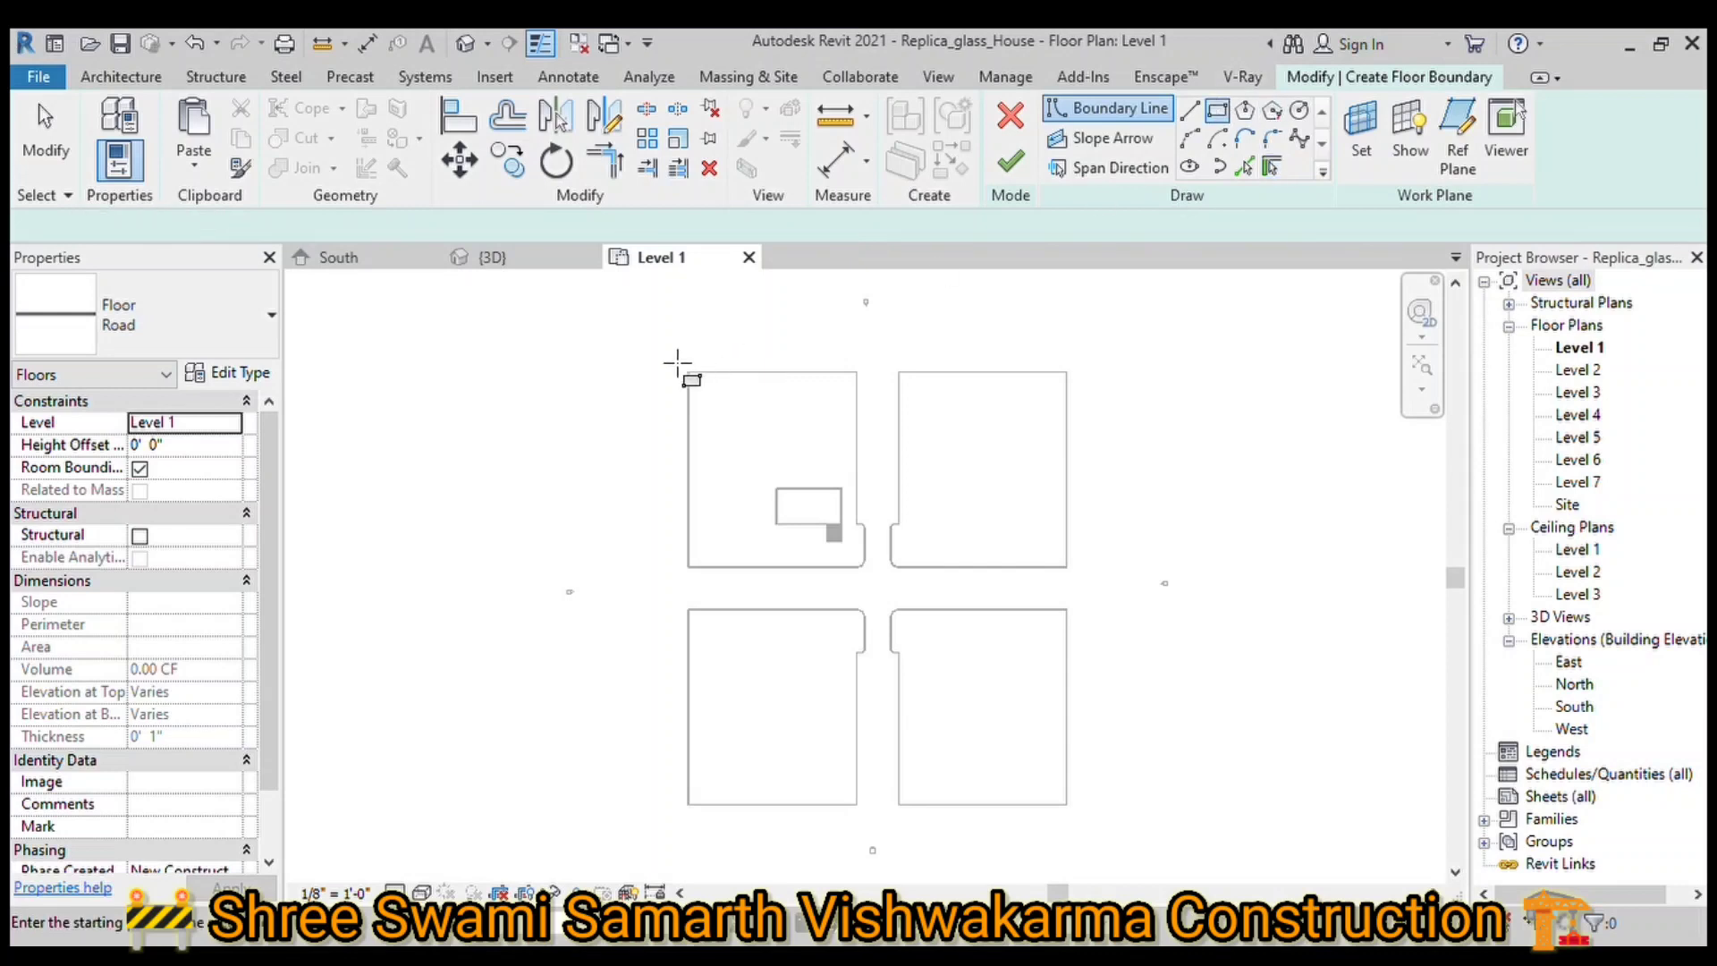
pyautogui.click(689, 369)
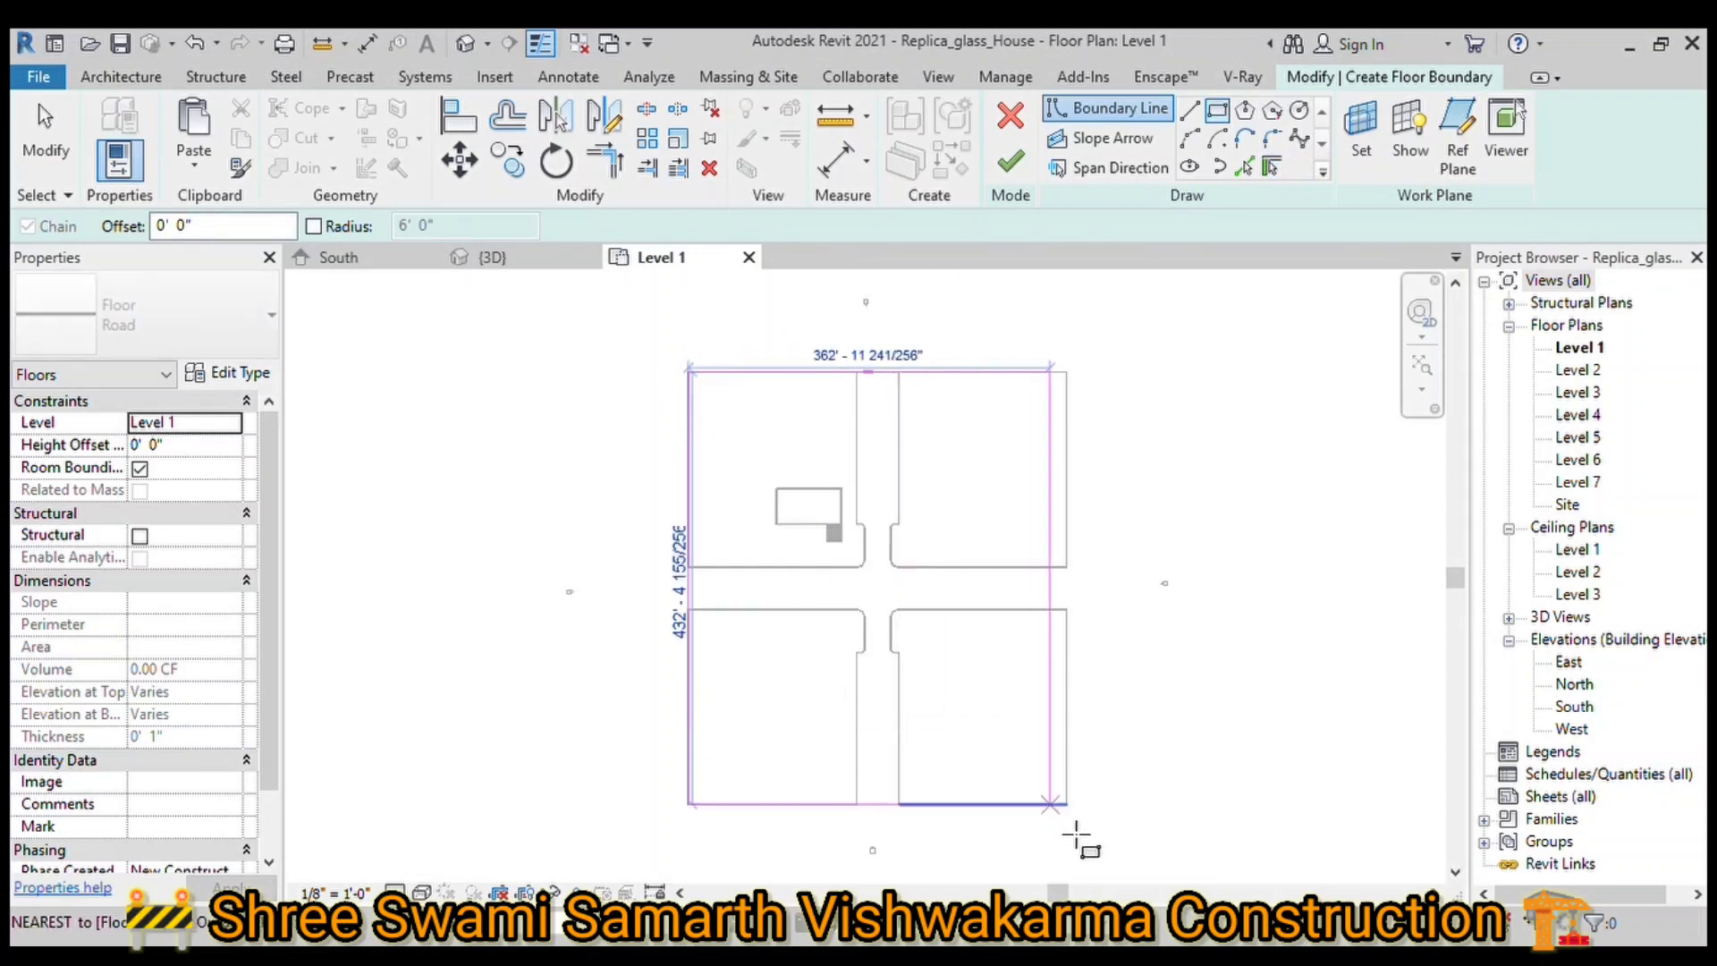
pyautogui.click(1084, 821)
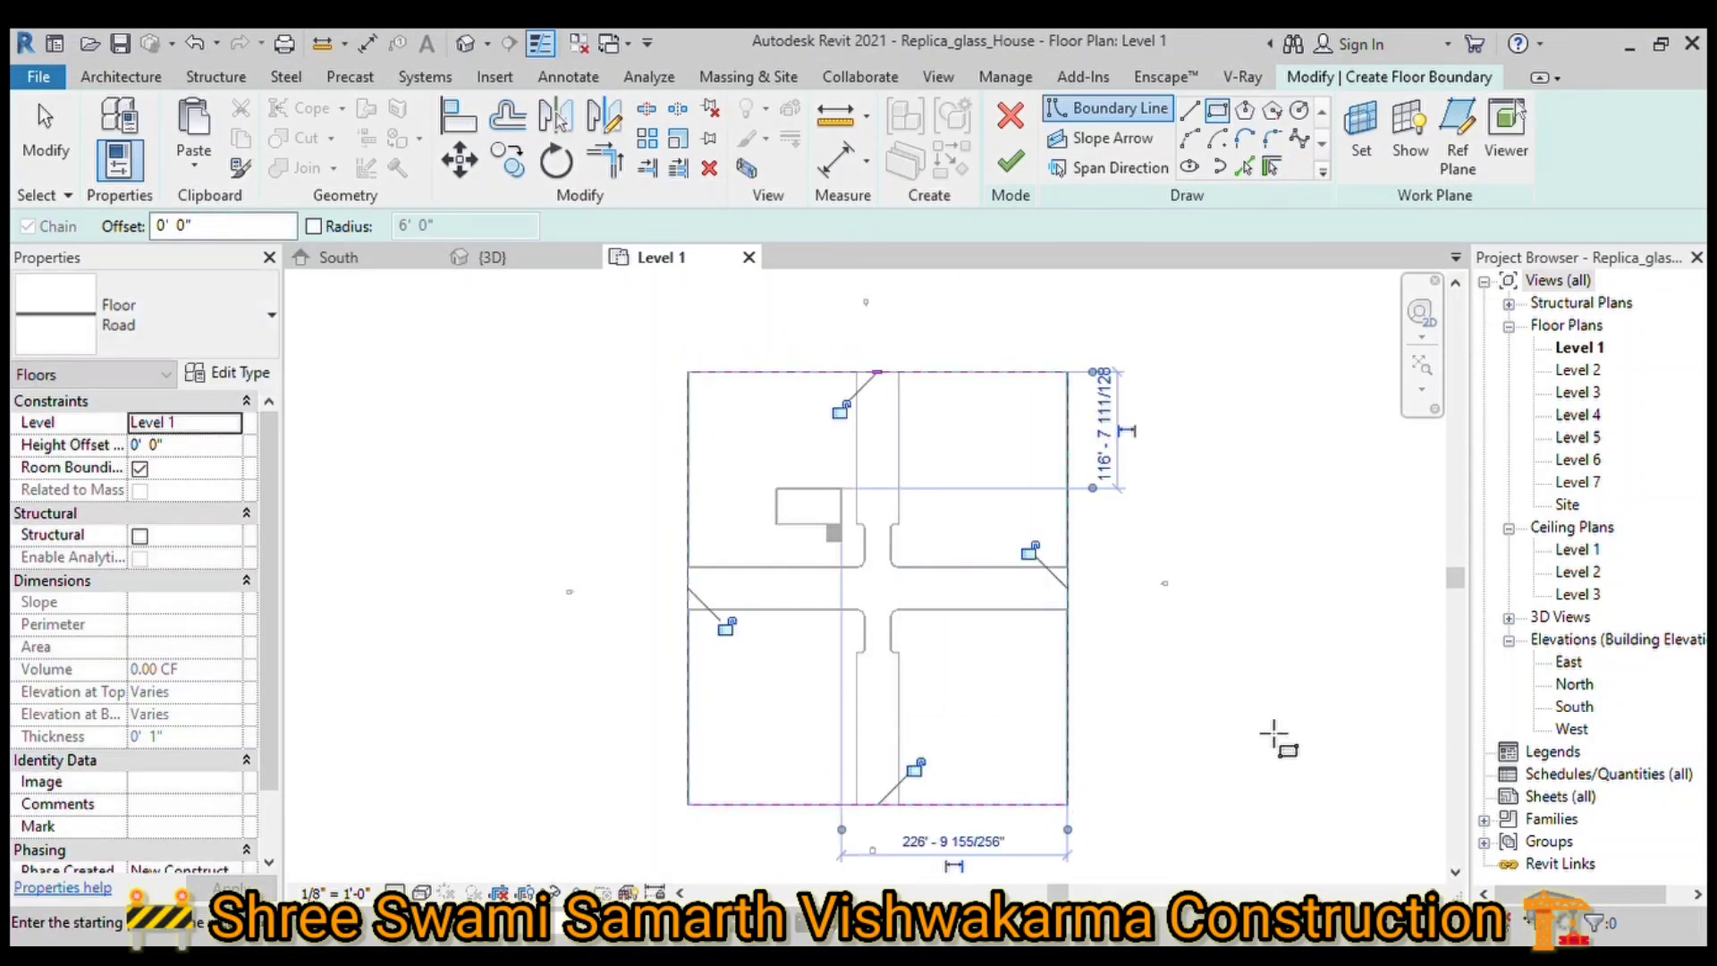
pyautogui.click(1011, 162)
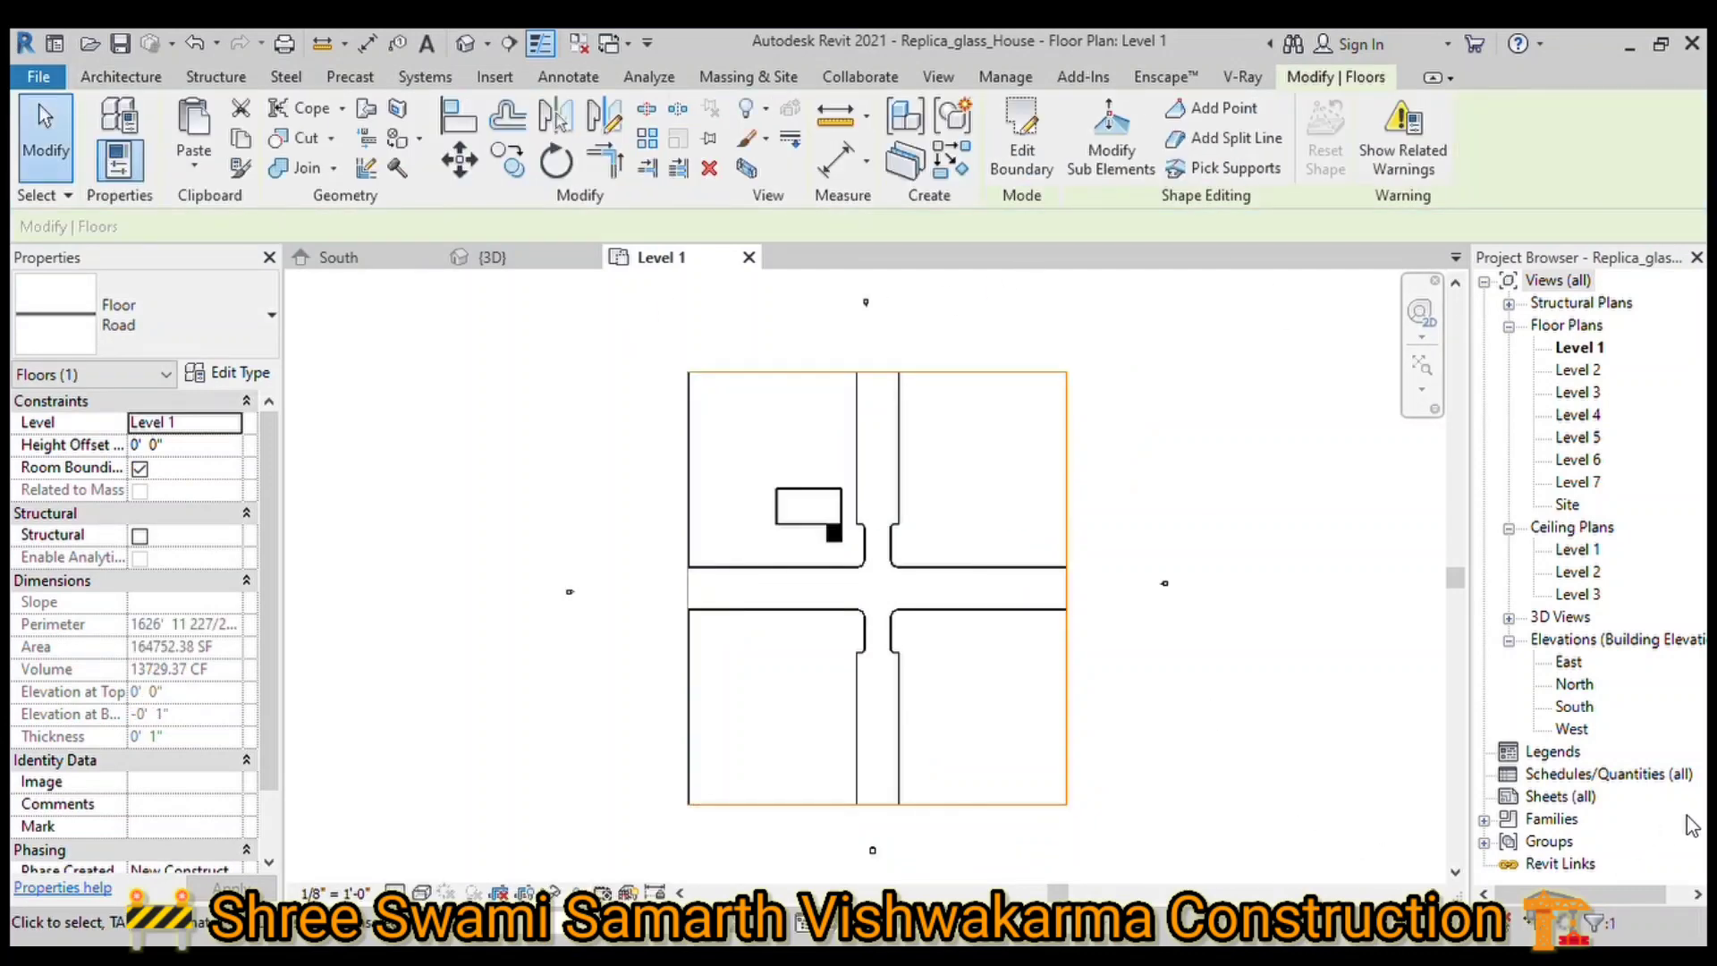
pyautogui.moveTo(338, 258)
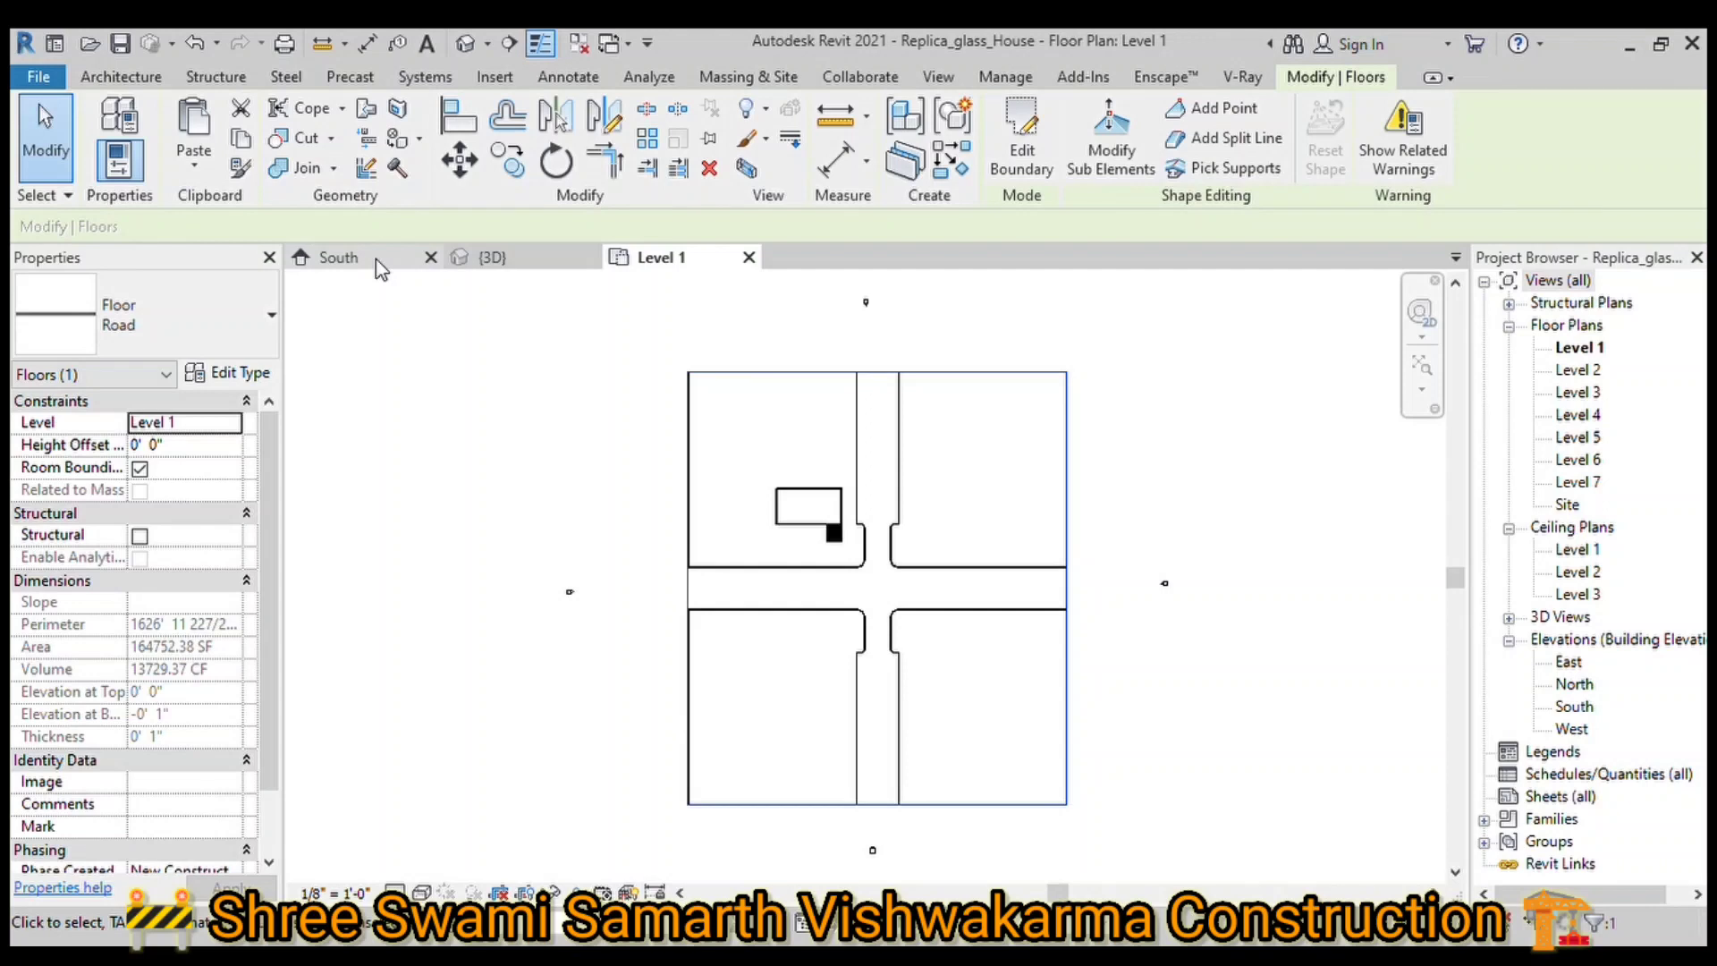
# Step: Set the Road floor's Height Offset to 2' 0" and check it in 3D
pyautogui.click(192, 447)
pyautogui.write('2')
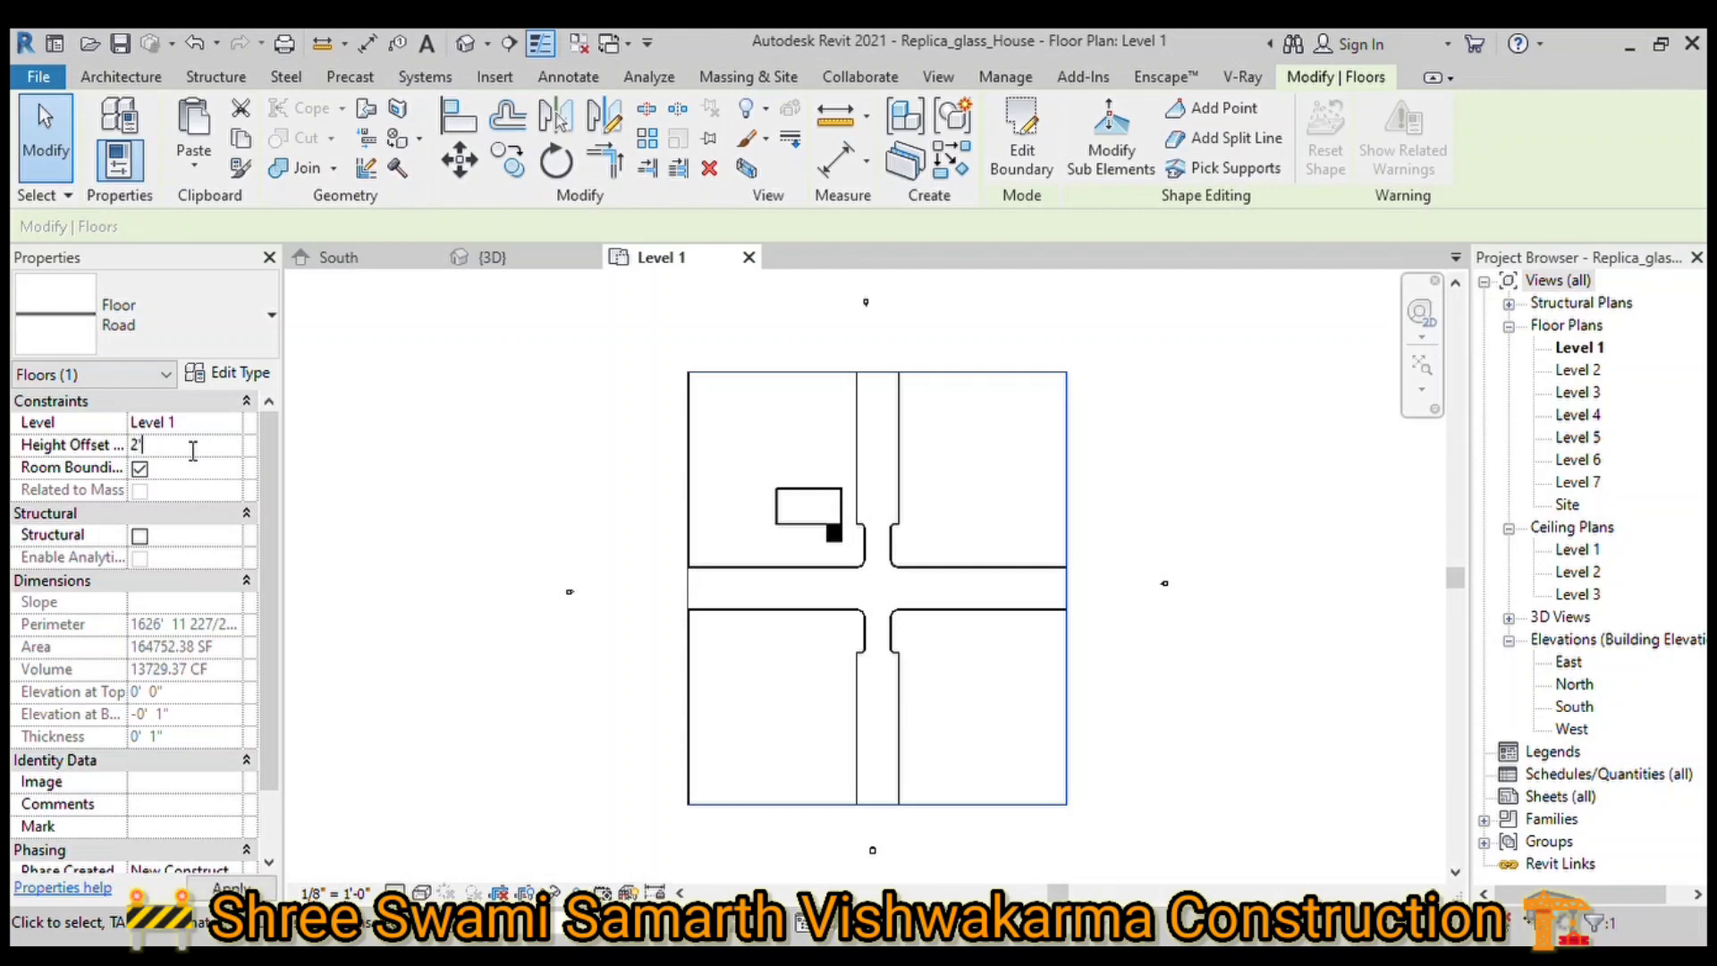
pyautogui.press('Return')
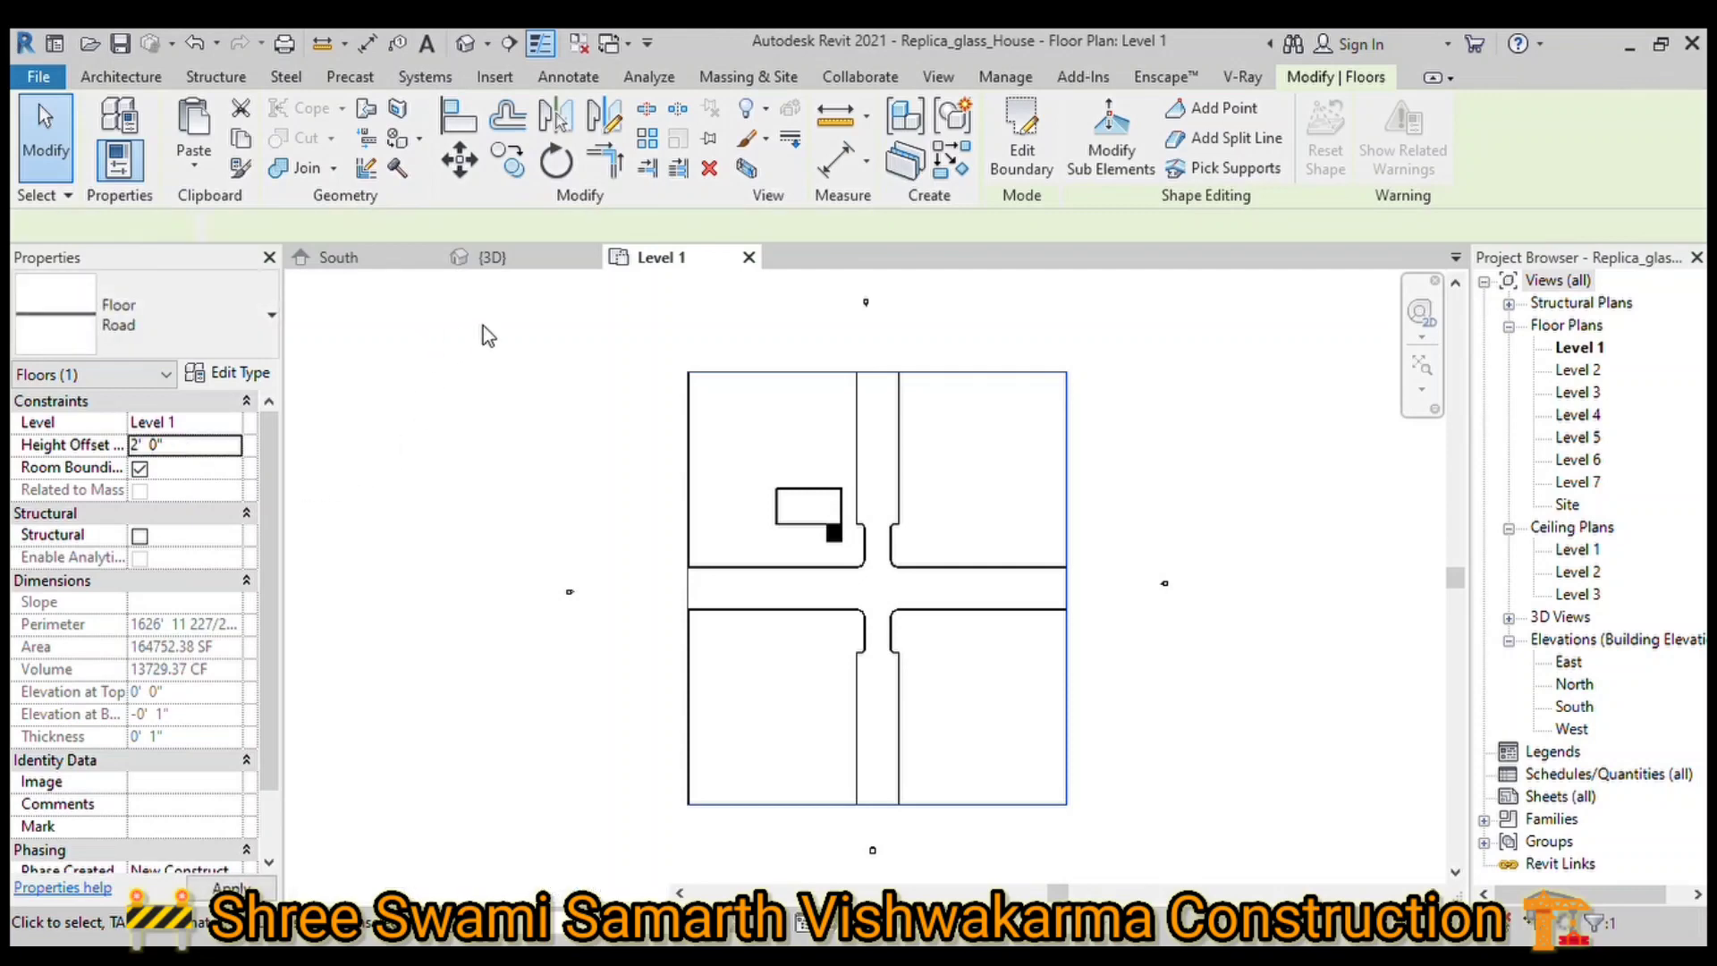
pyautogui.click(519, 256)
pyautogui.write('-')
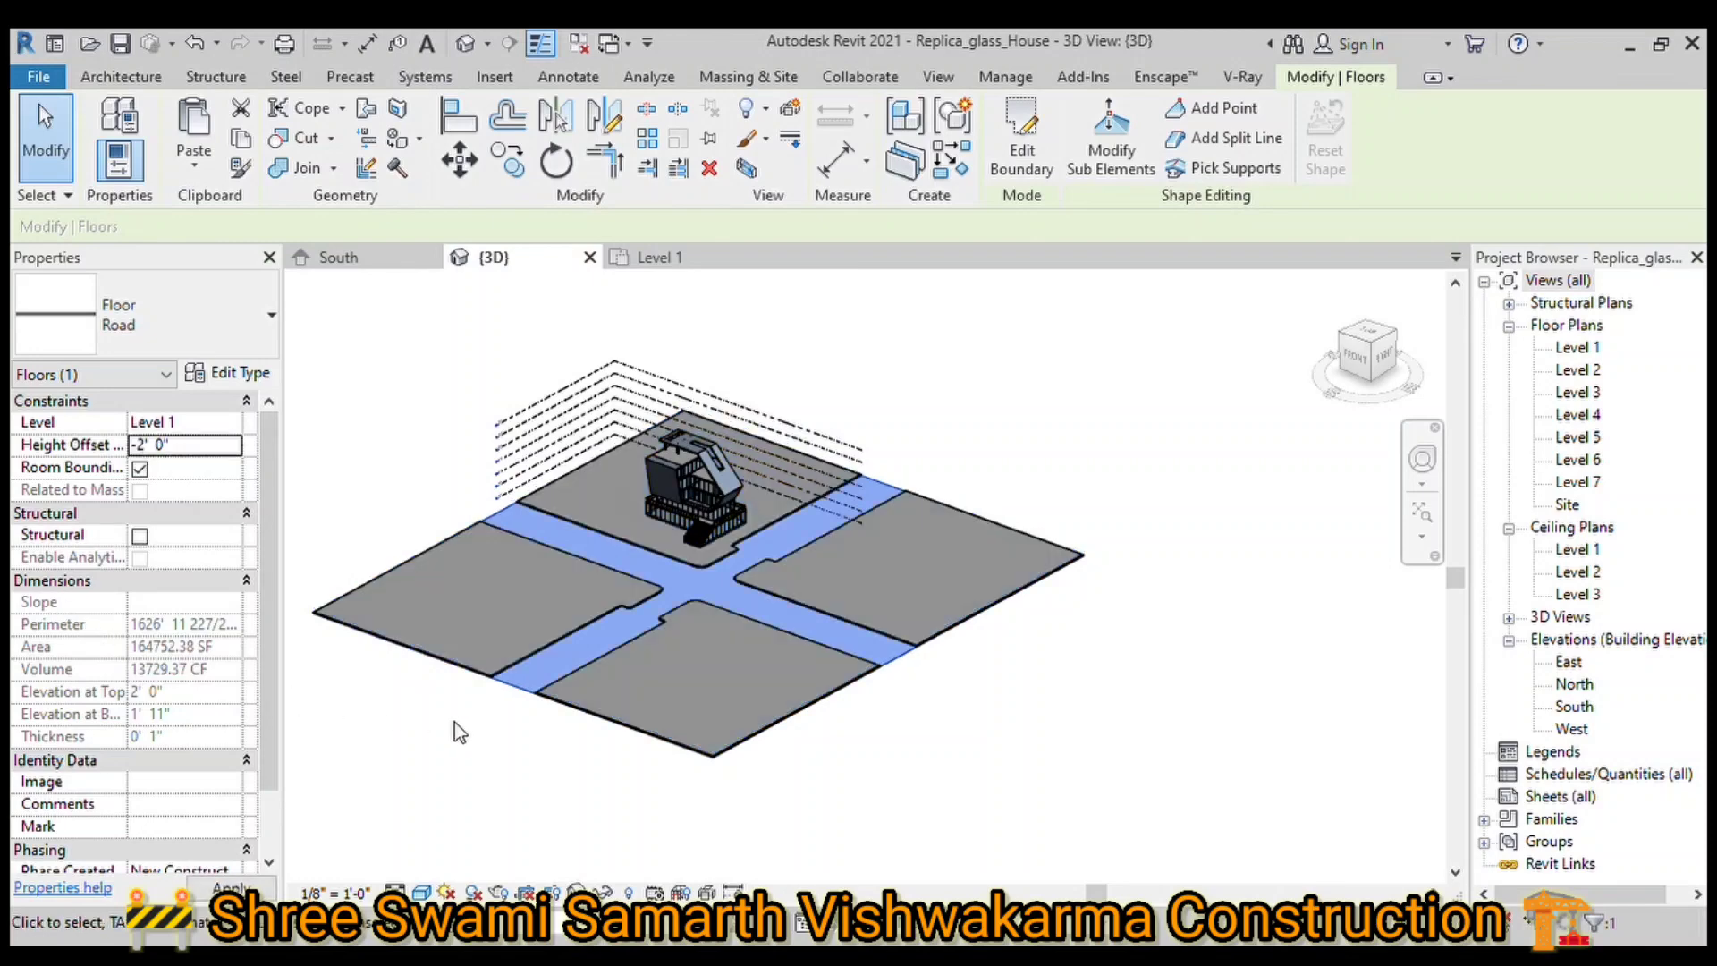
# Step: Check the road floor by selecting it in the Level 1 plan and 3D view
pyautogui.click(1009, 785)
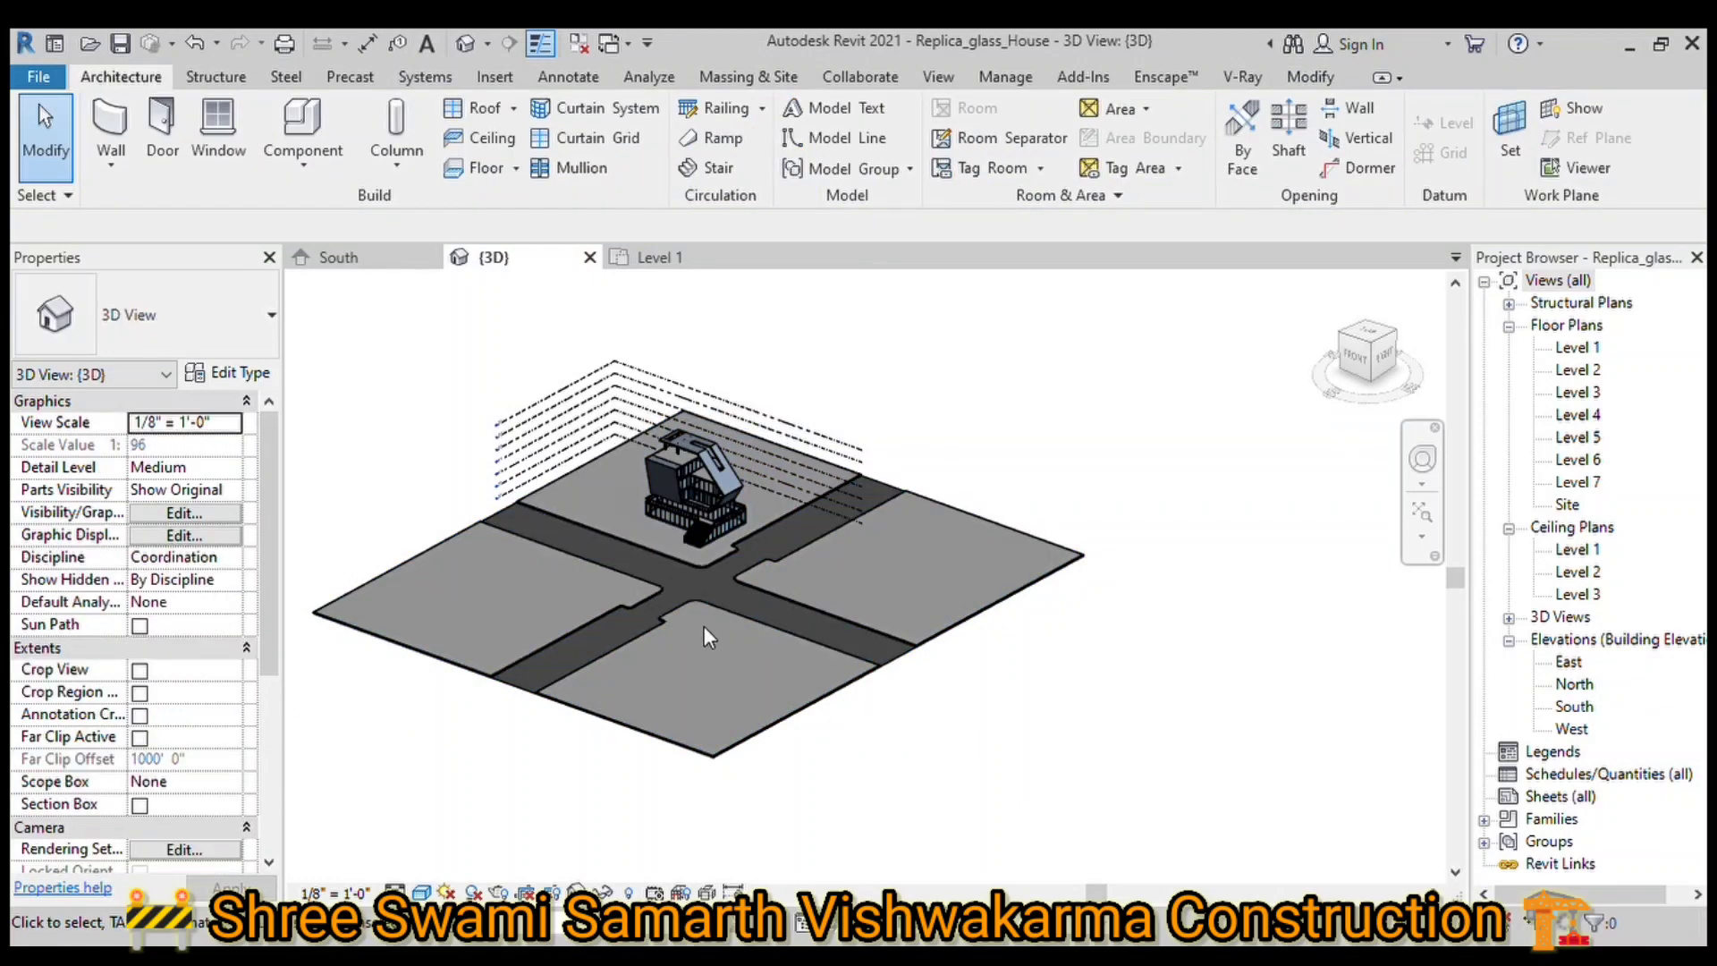
pyautogui.scroll(2, 707, 630)
pyautogui.scroll(2, 676, 594)
pyautogui.scroll(2, 678, 572)
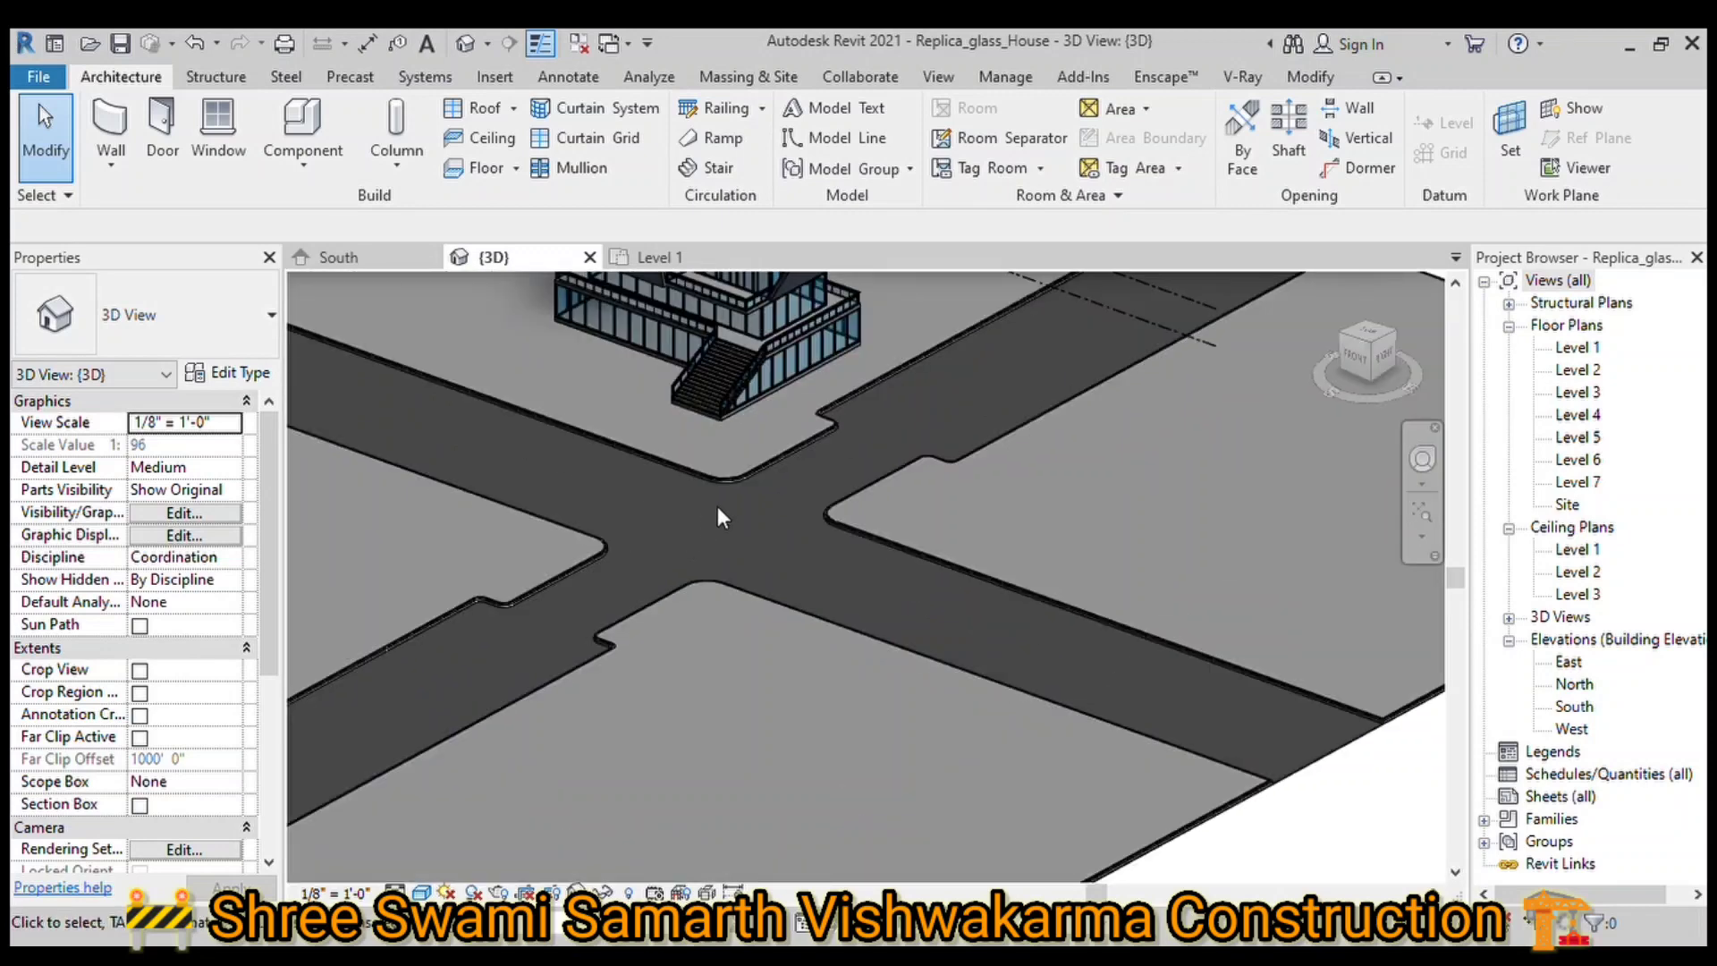
pyautogui.scroll(2, 734, 493)
pyautogui.scroll(2, 750, 483)
pyautogui.scroll(1, 750, 483)
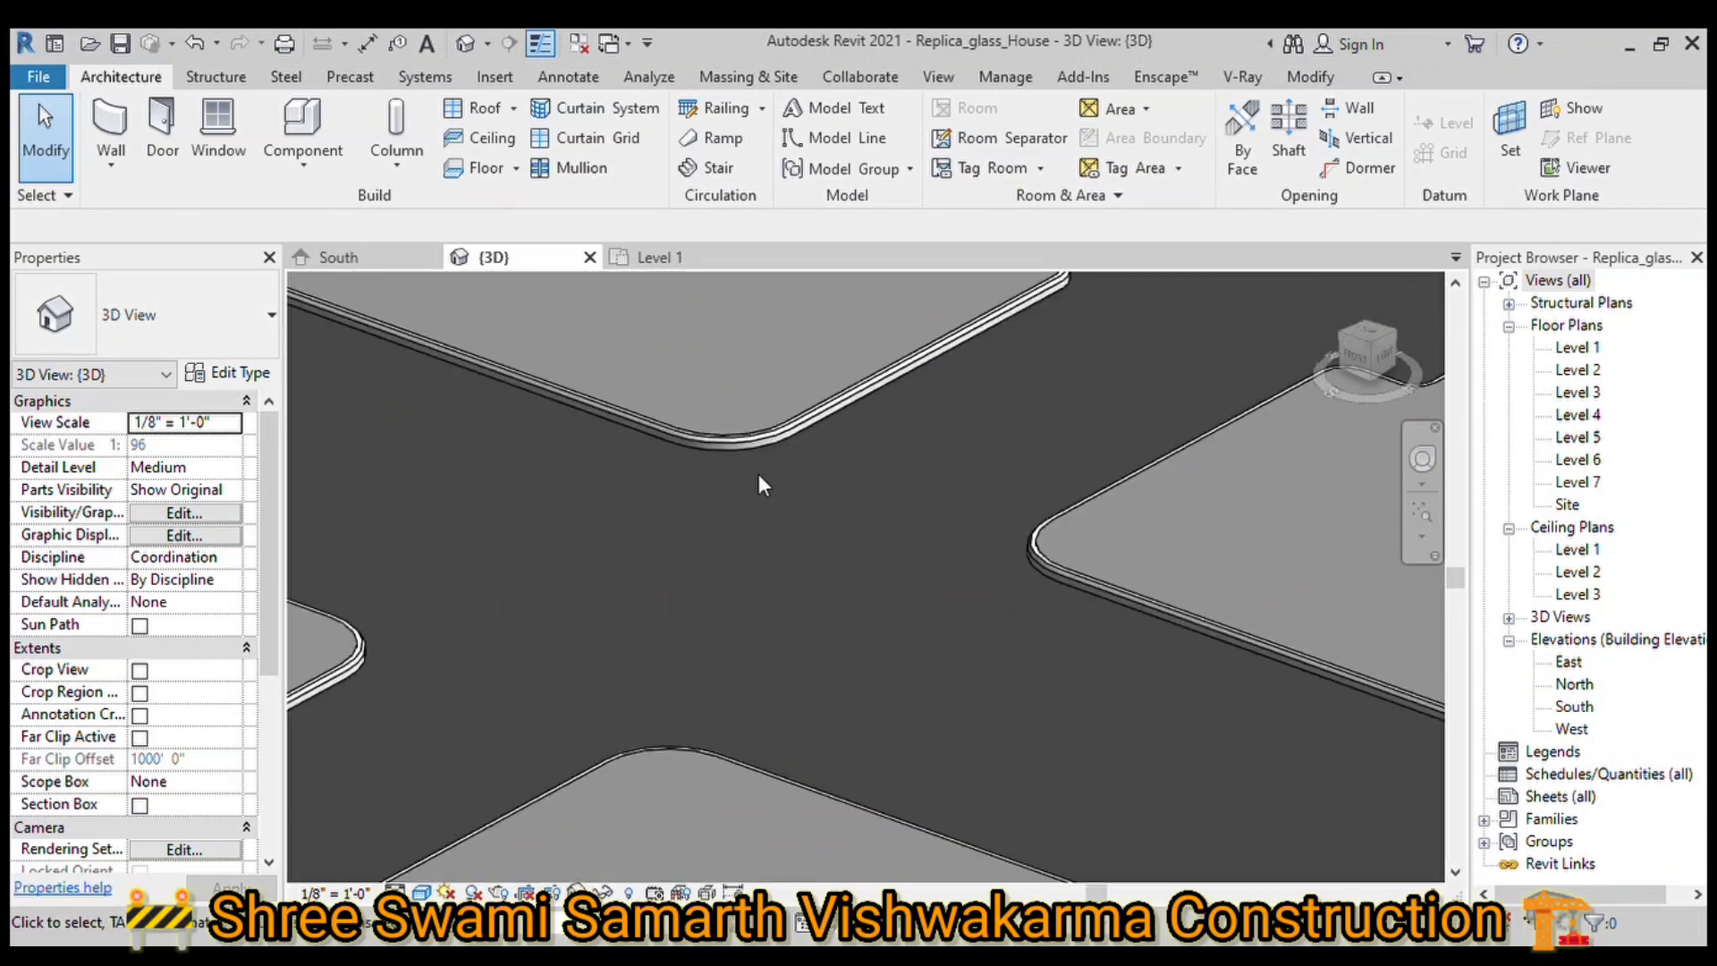
pyautogui.scroll(-1, 773, 470)
pyautogui.scroll(-1, 773, 470)
pyautogui.scroll(-5, 772, 470)
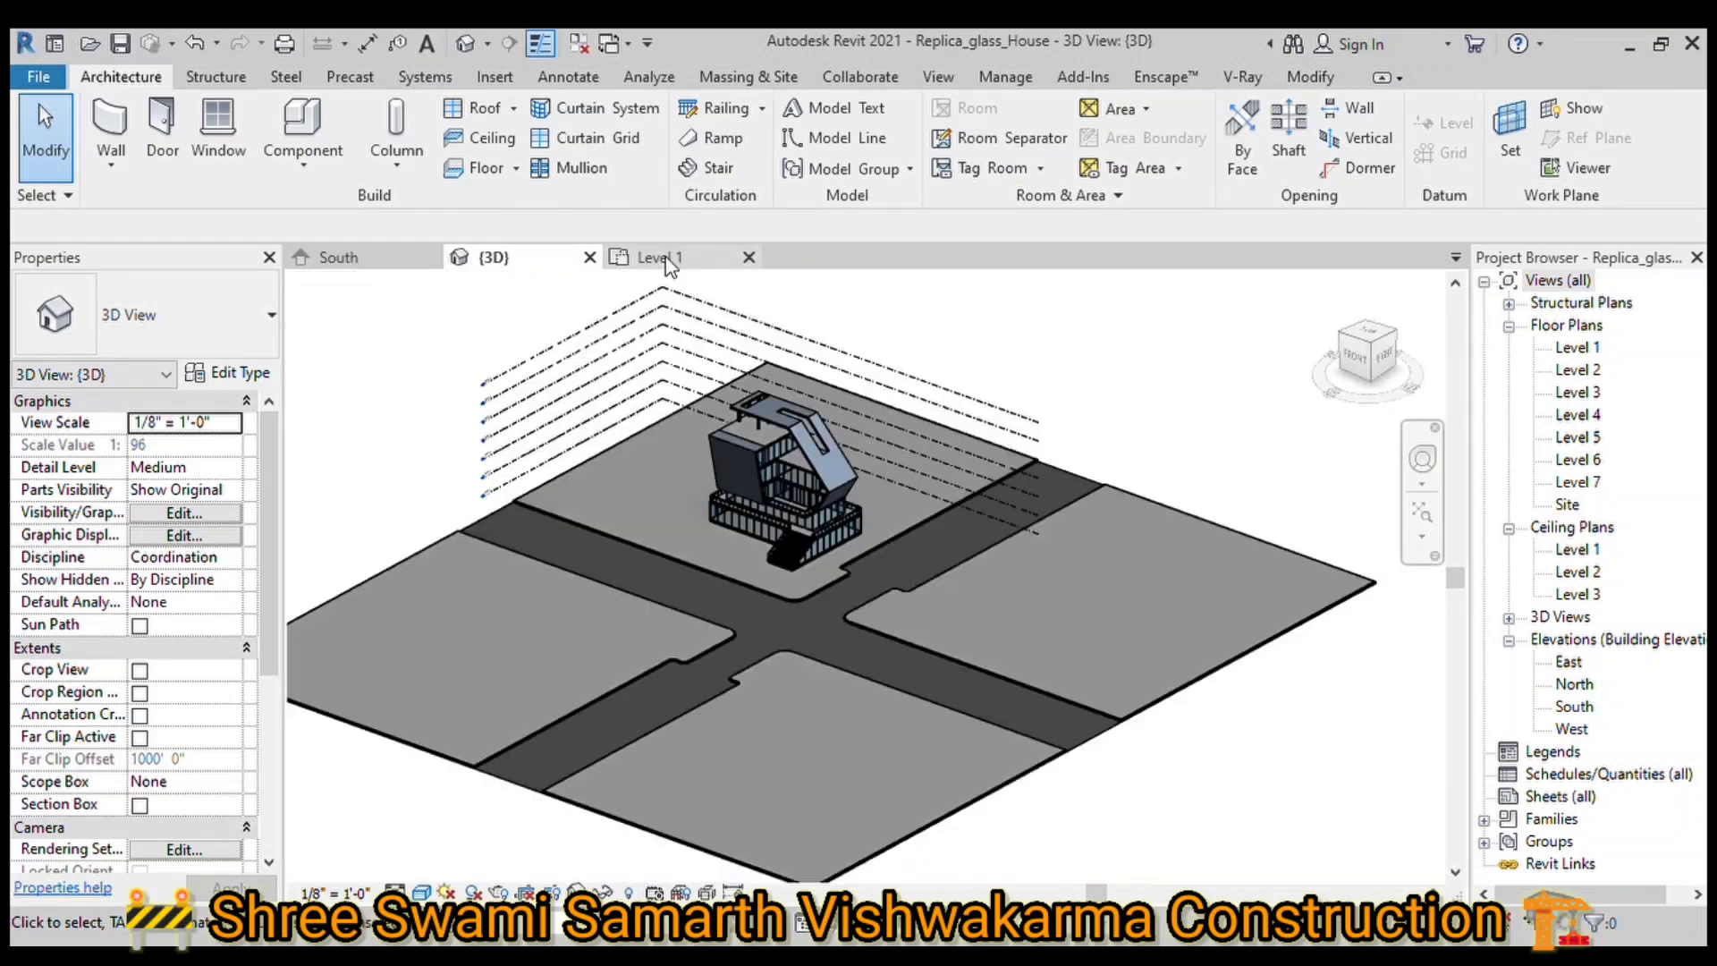
pyautogui.click(667, 259)
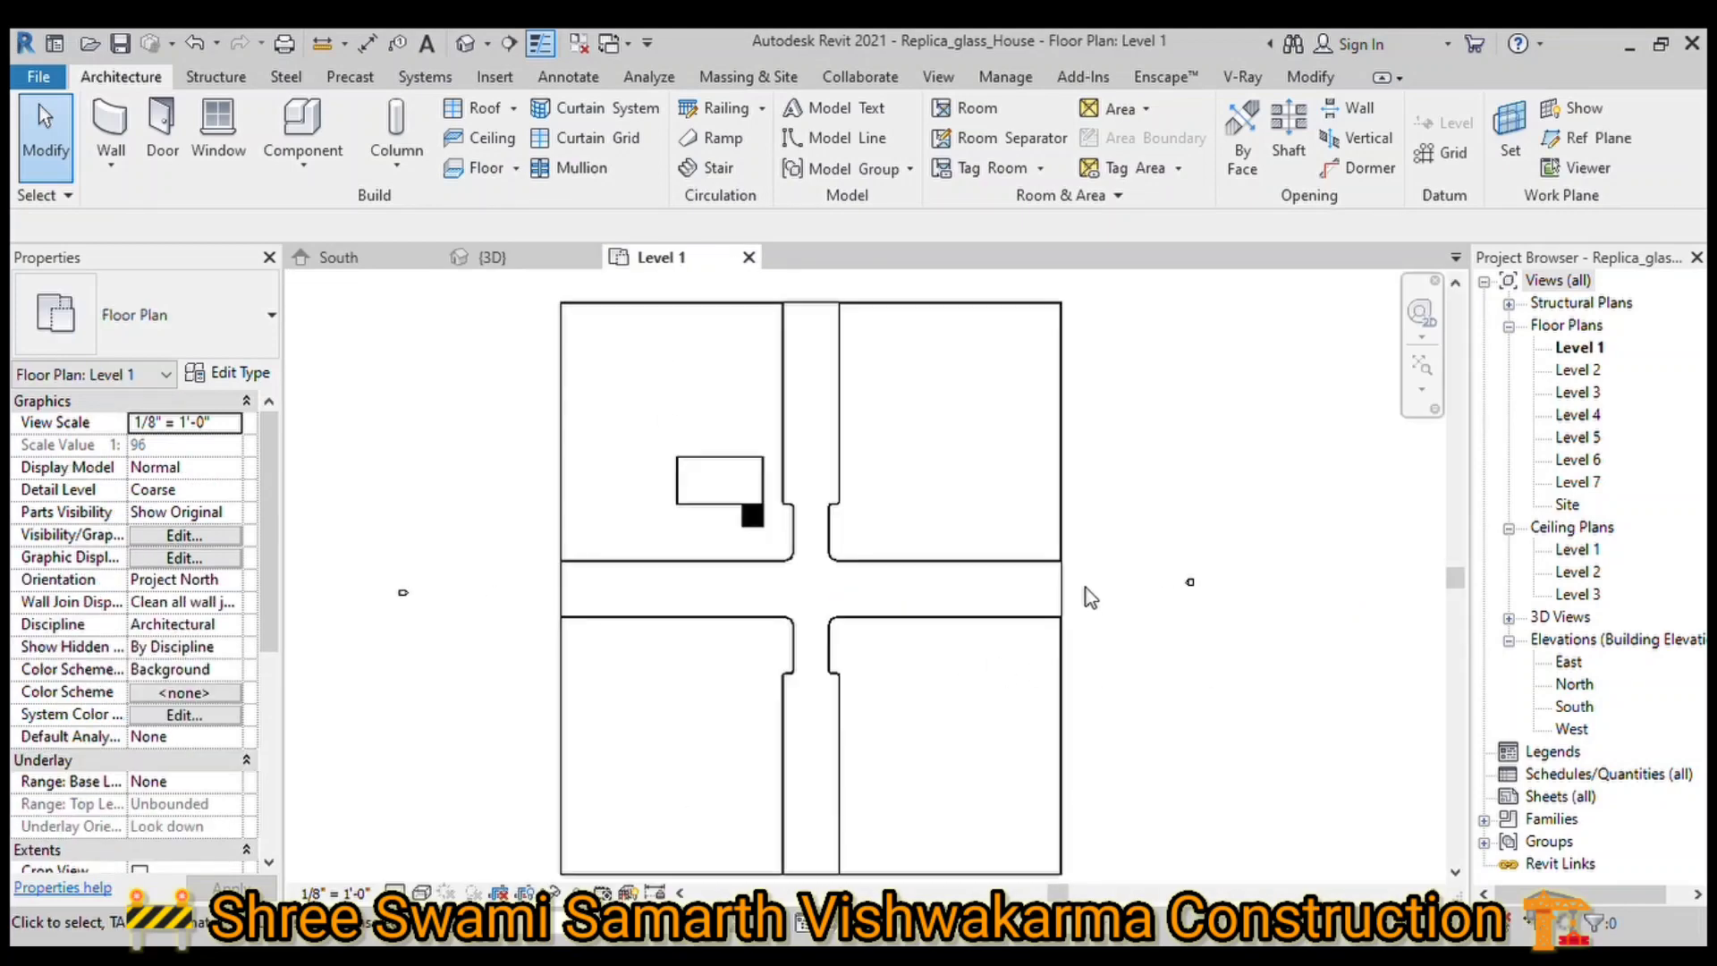
pyautogui.scroll(2, 1085, 594)
pyautogui.click(767, 578)
pyautogui.hotkey('ctrl', 'Tab')
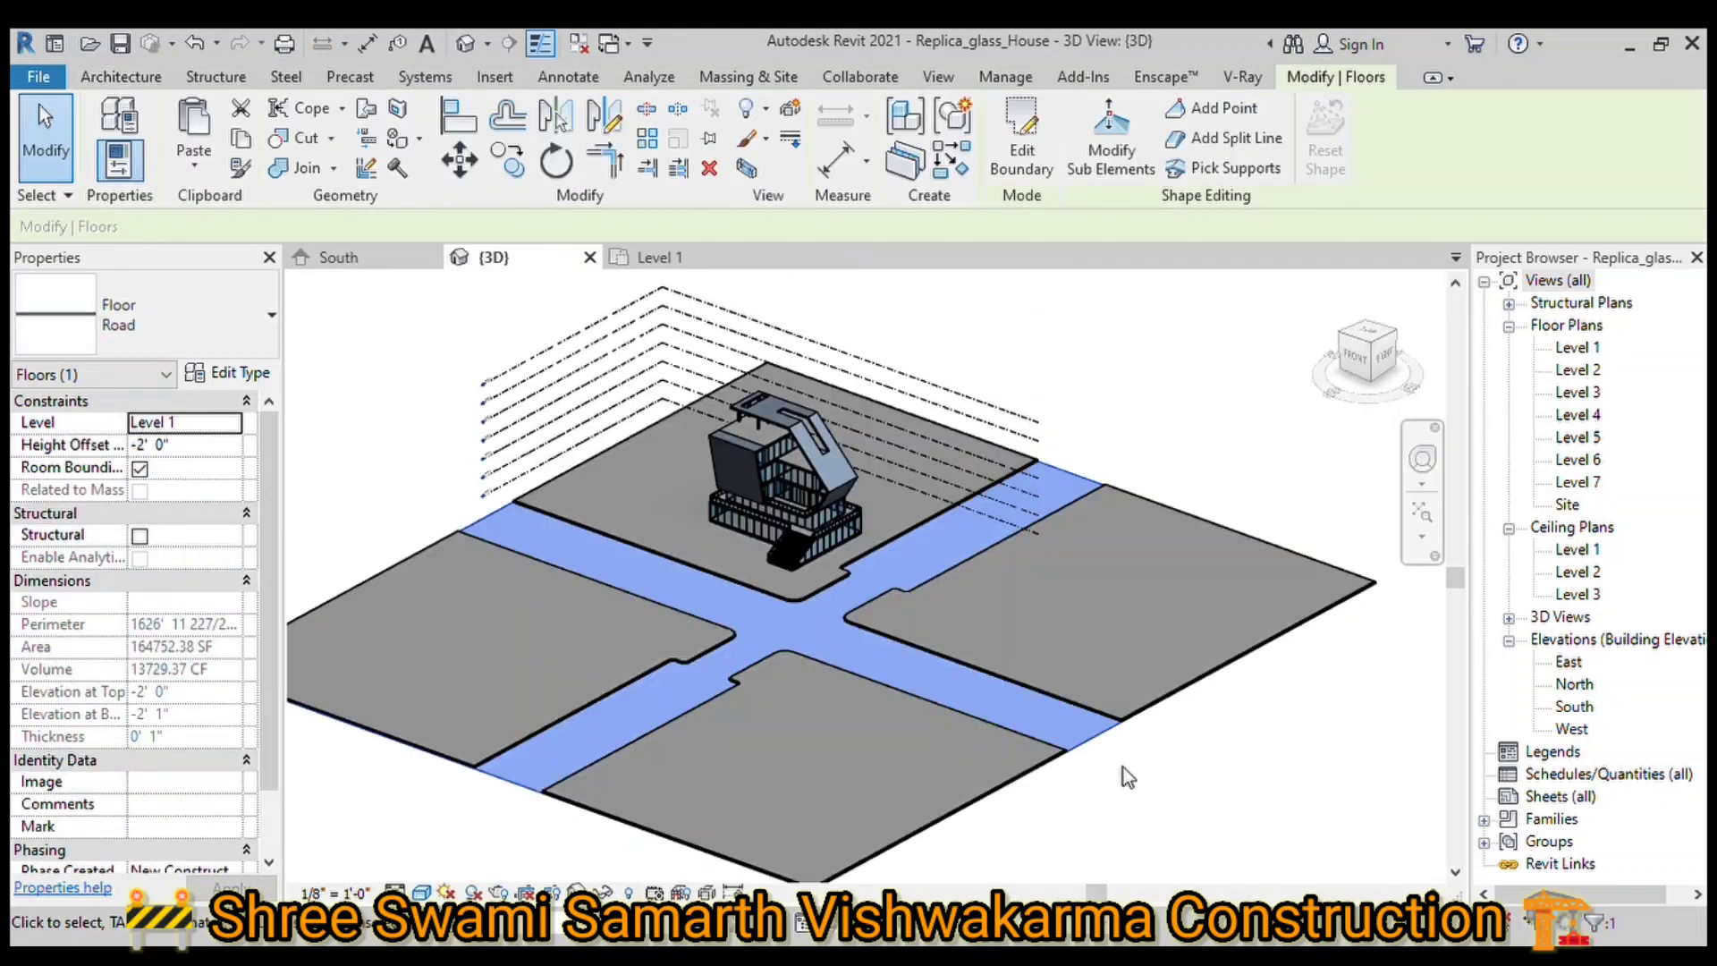
pyautogui.click(1078, 374)
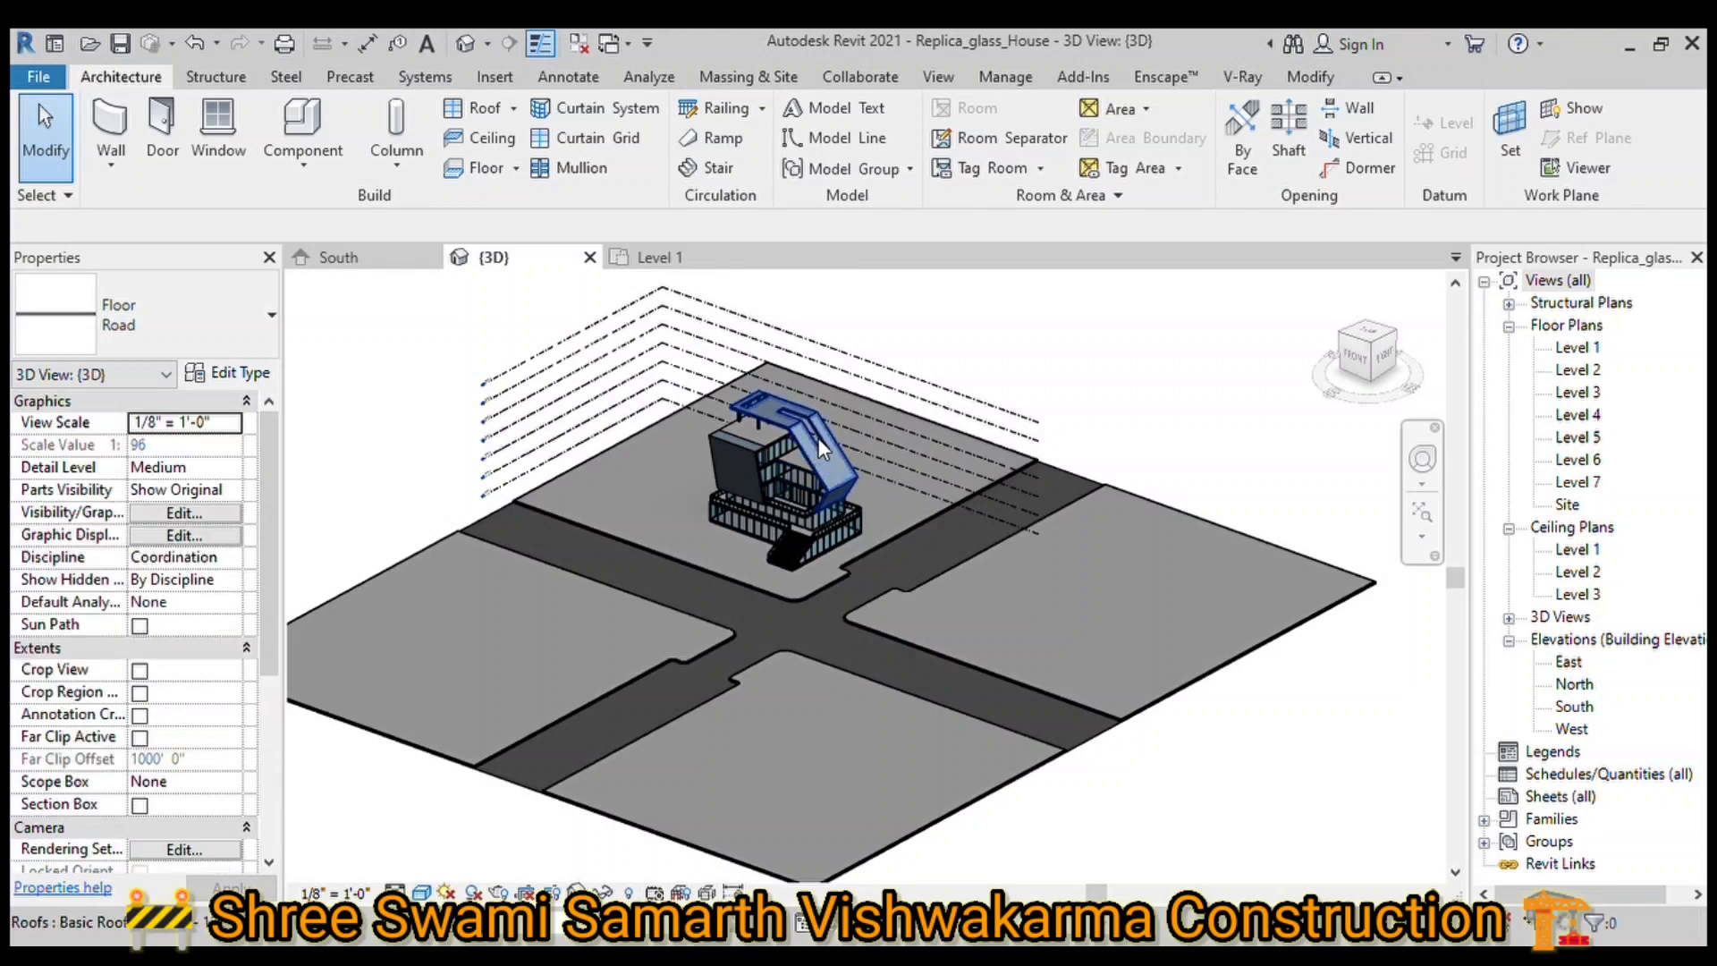
# Step: Select the slanted roof and the Level 6 floor slab to compare them
pyautogui.scroll(3, 818, 437)
pyautogui.scroll(2, 764, 353)
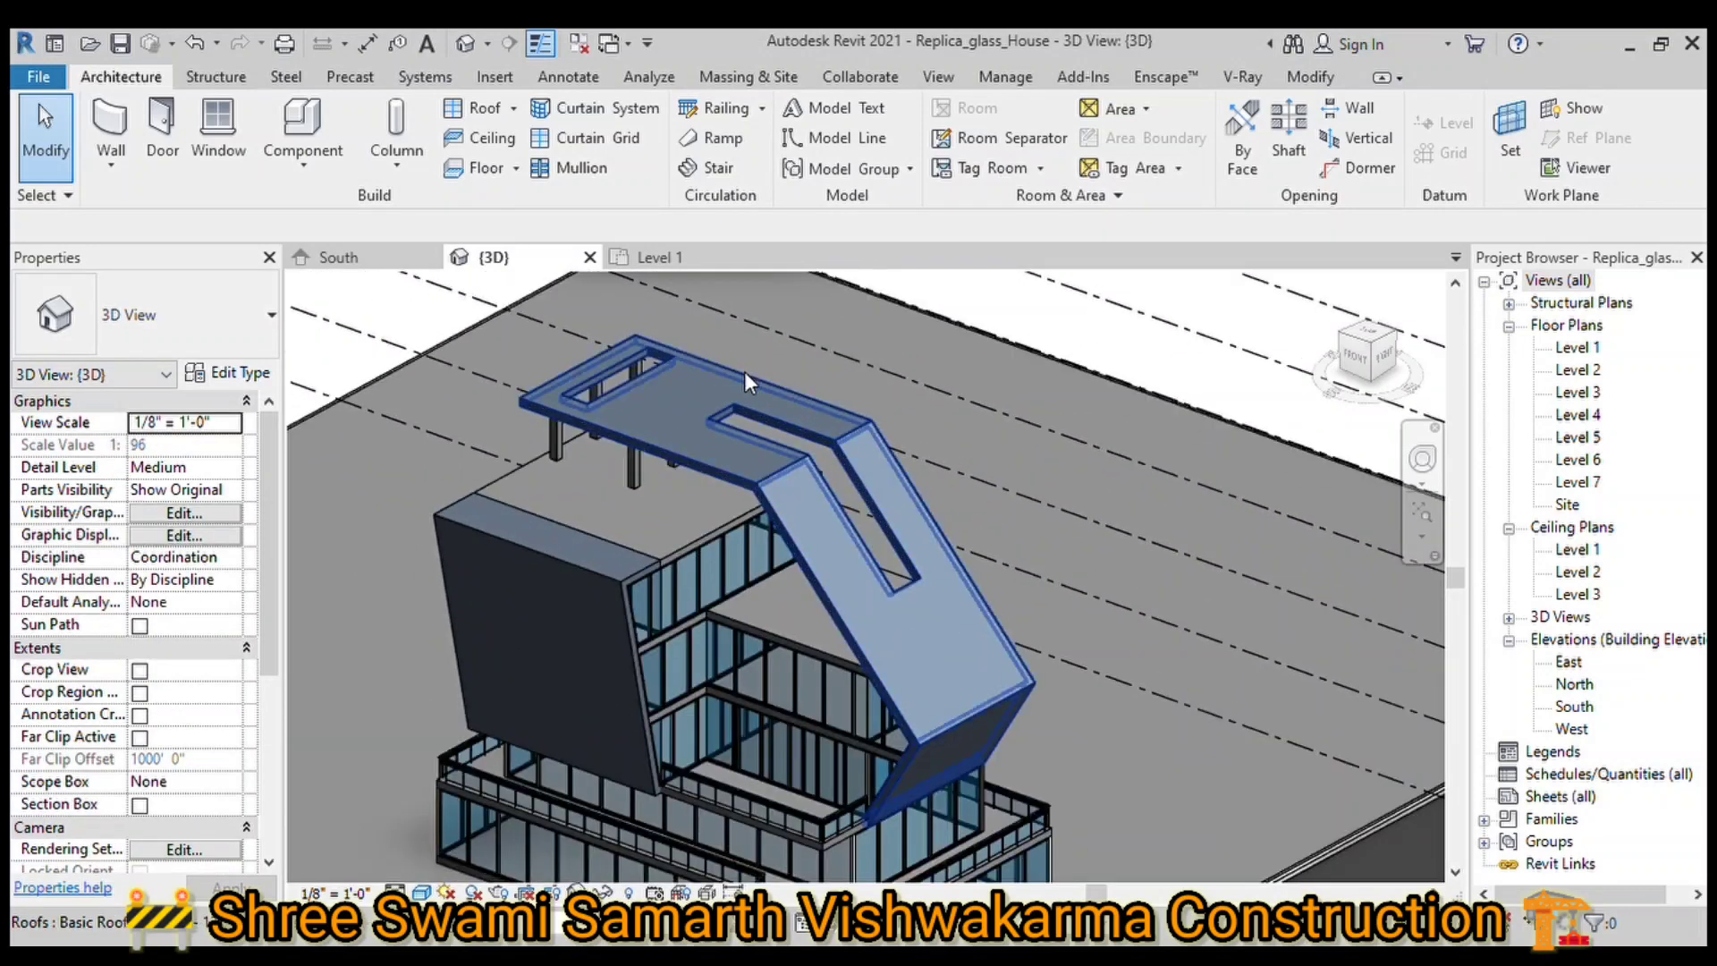
pyautogui.click(744, 373)
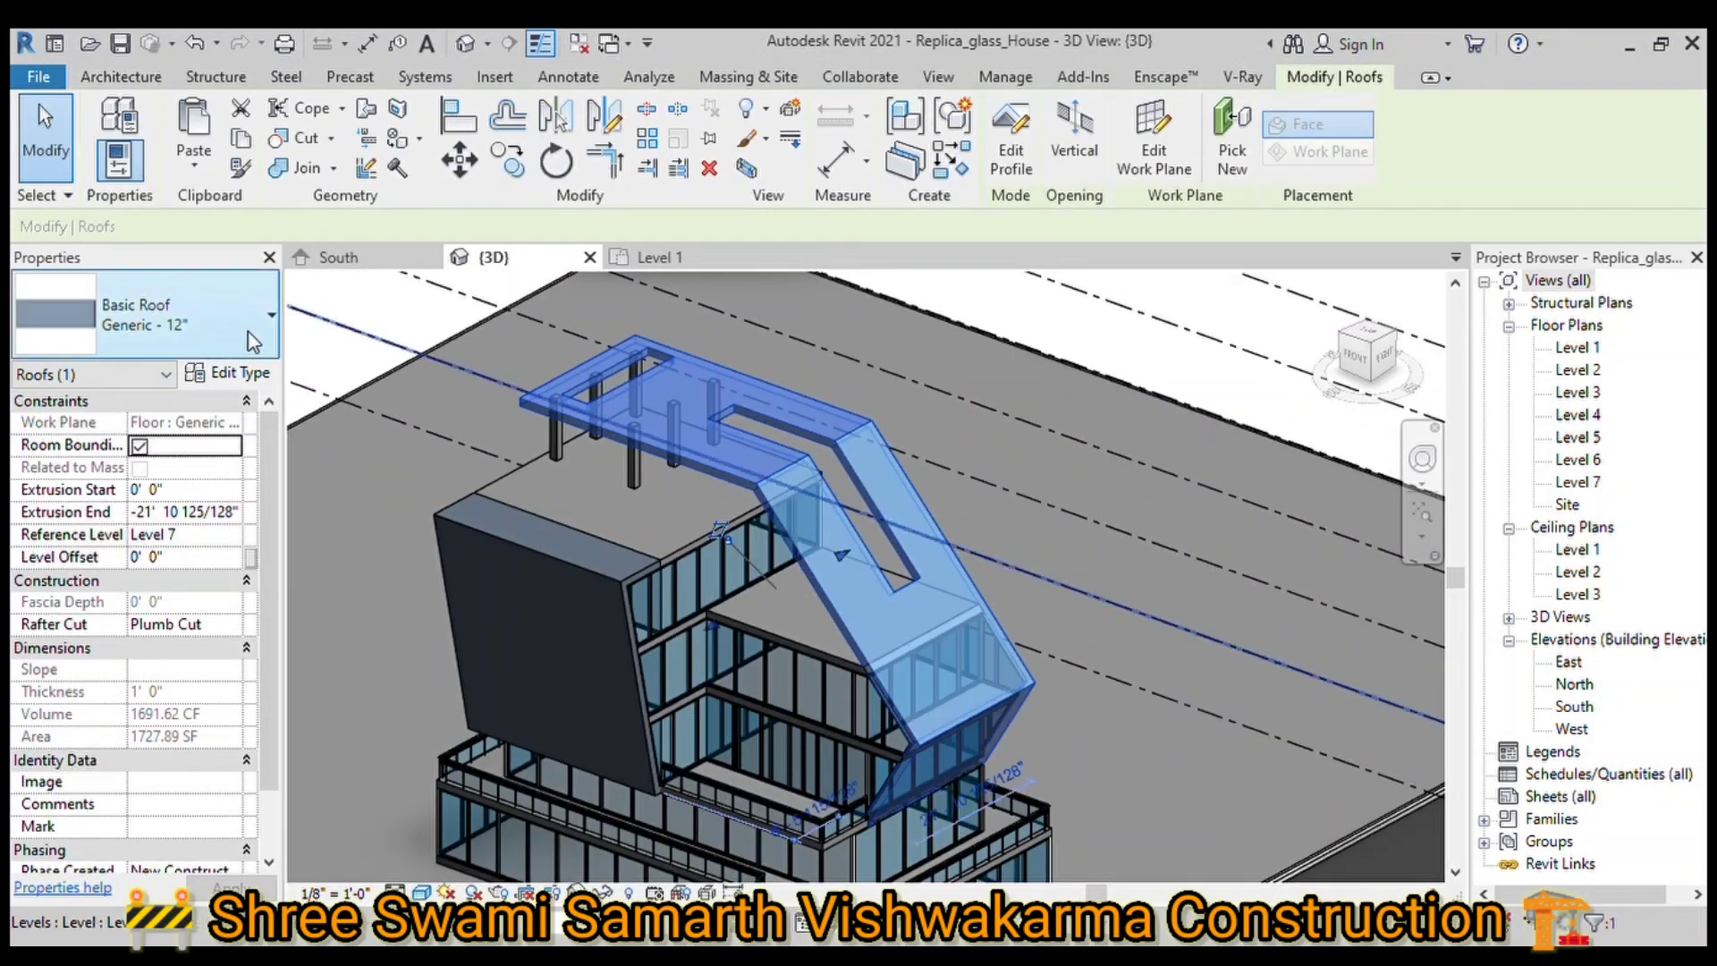
pyautogui.click(617, 501)
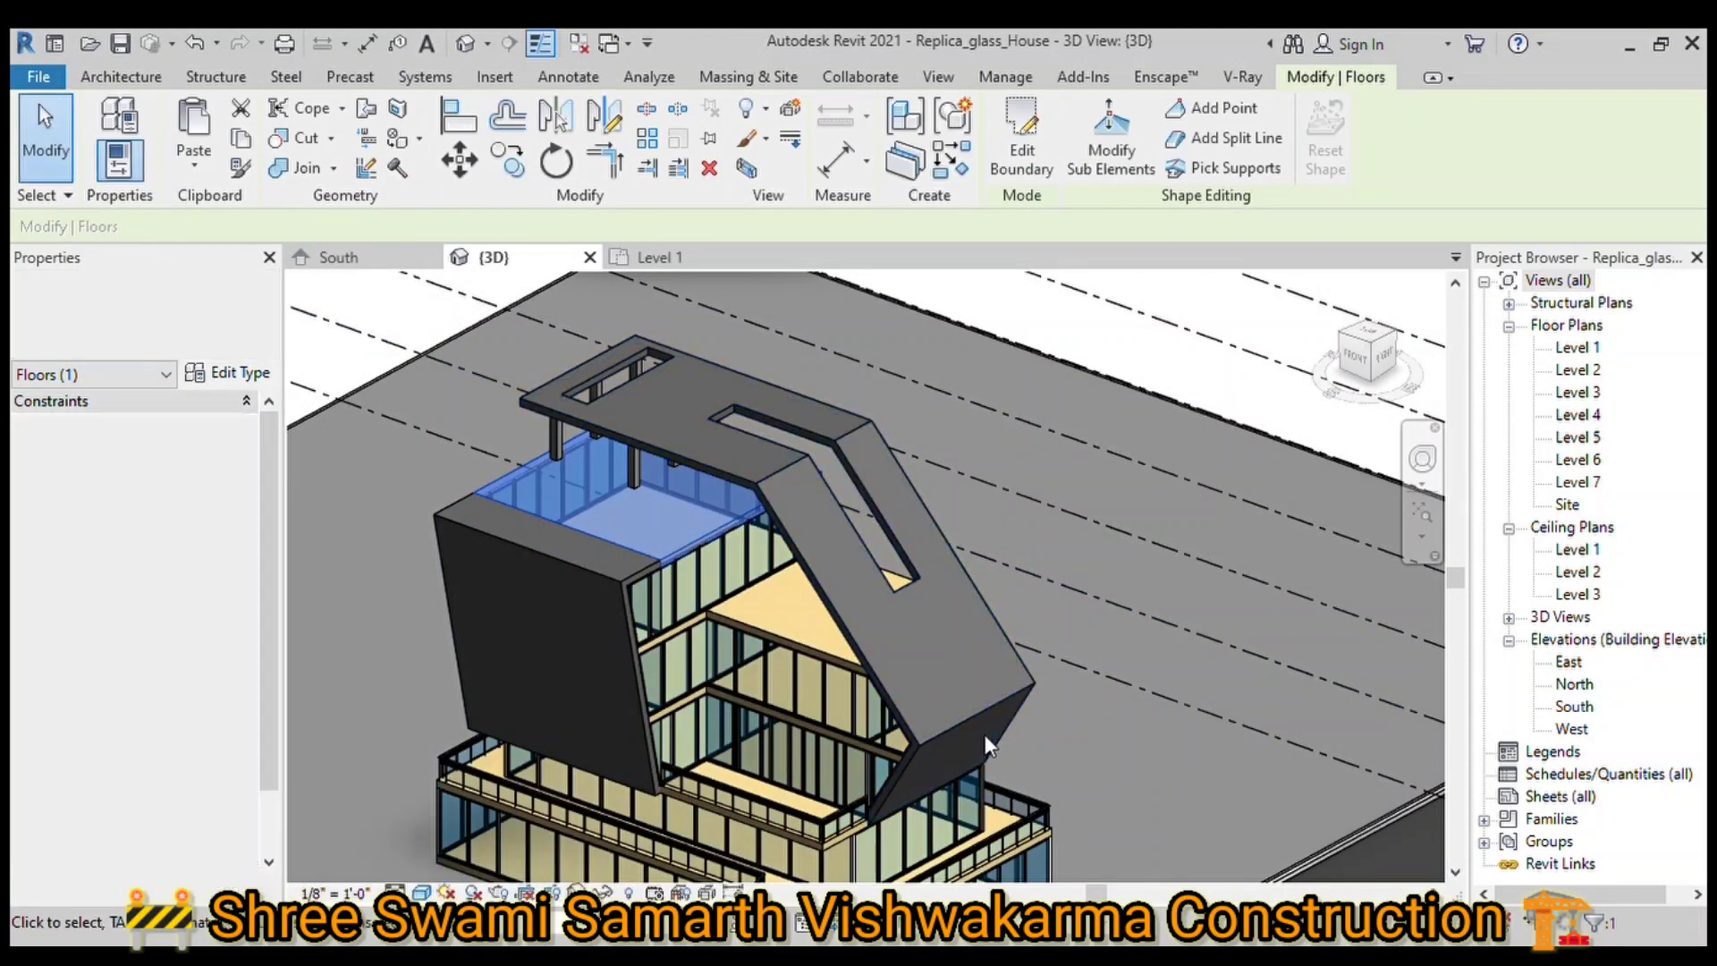
pyautogui.scroll(-3, 1025, 633)
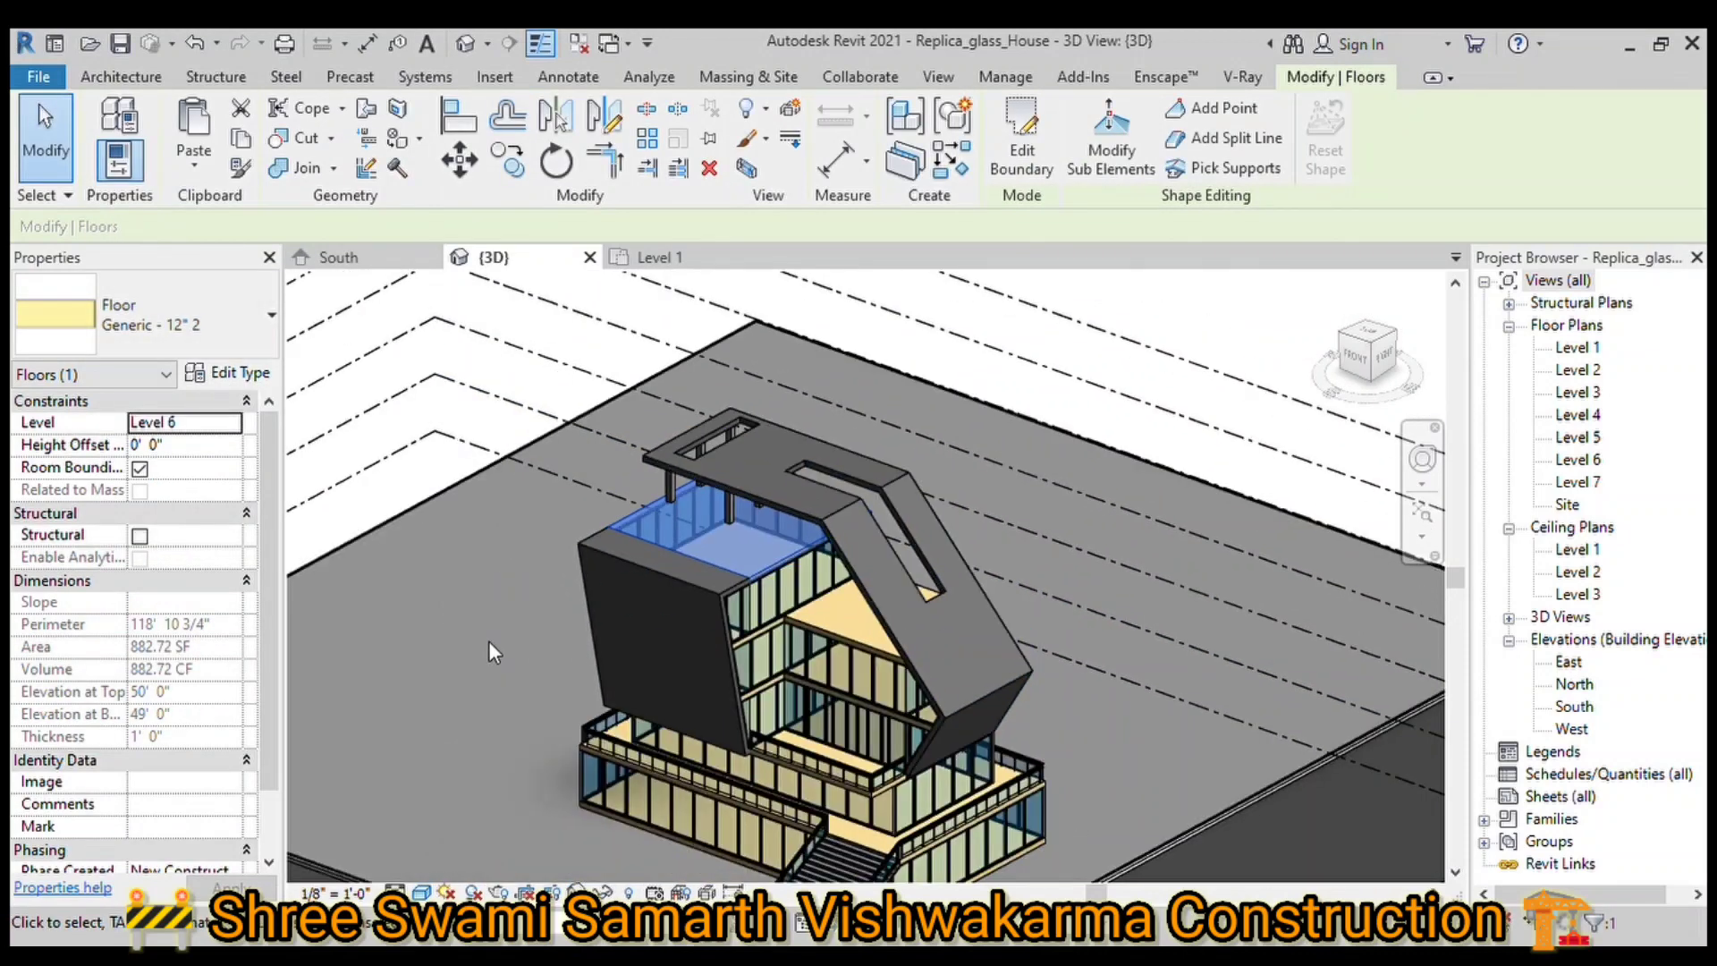
pyautogui.press('Escape')
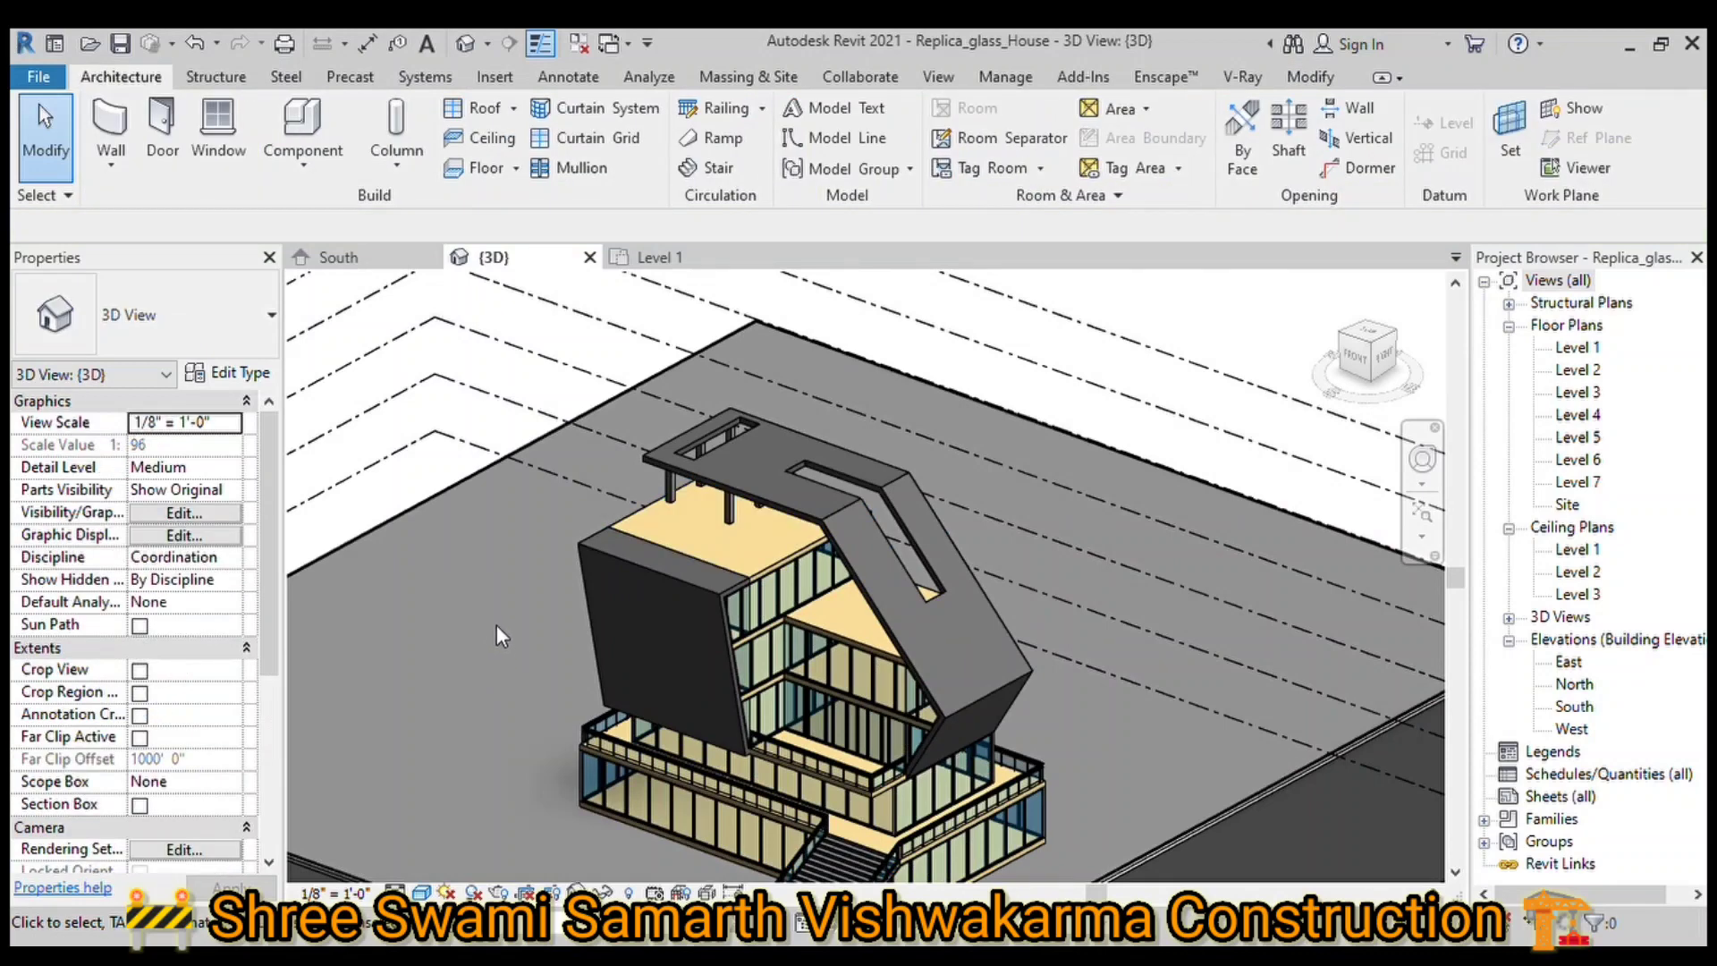
pyautogui.scroll(-1, 465, 577)
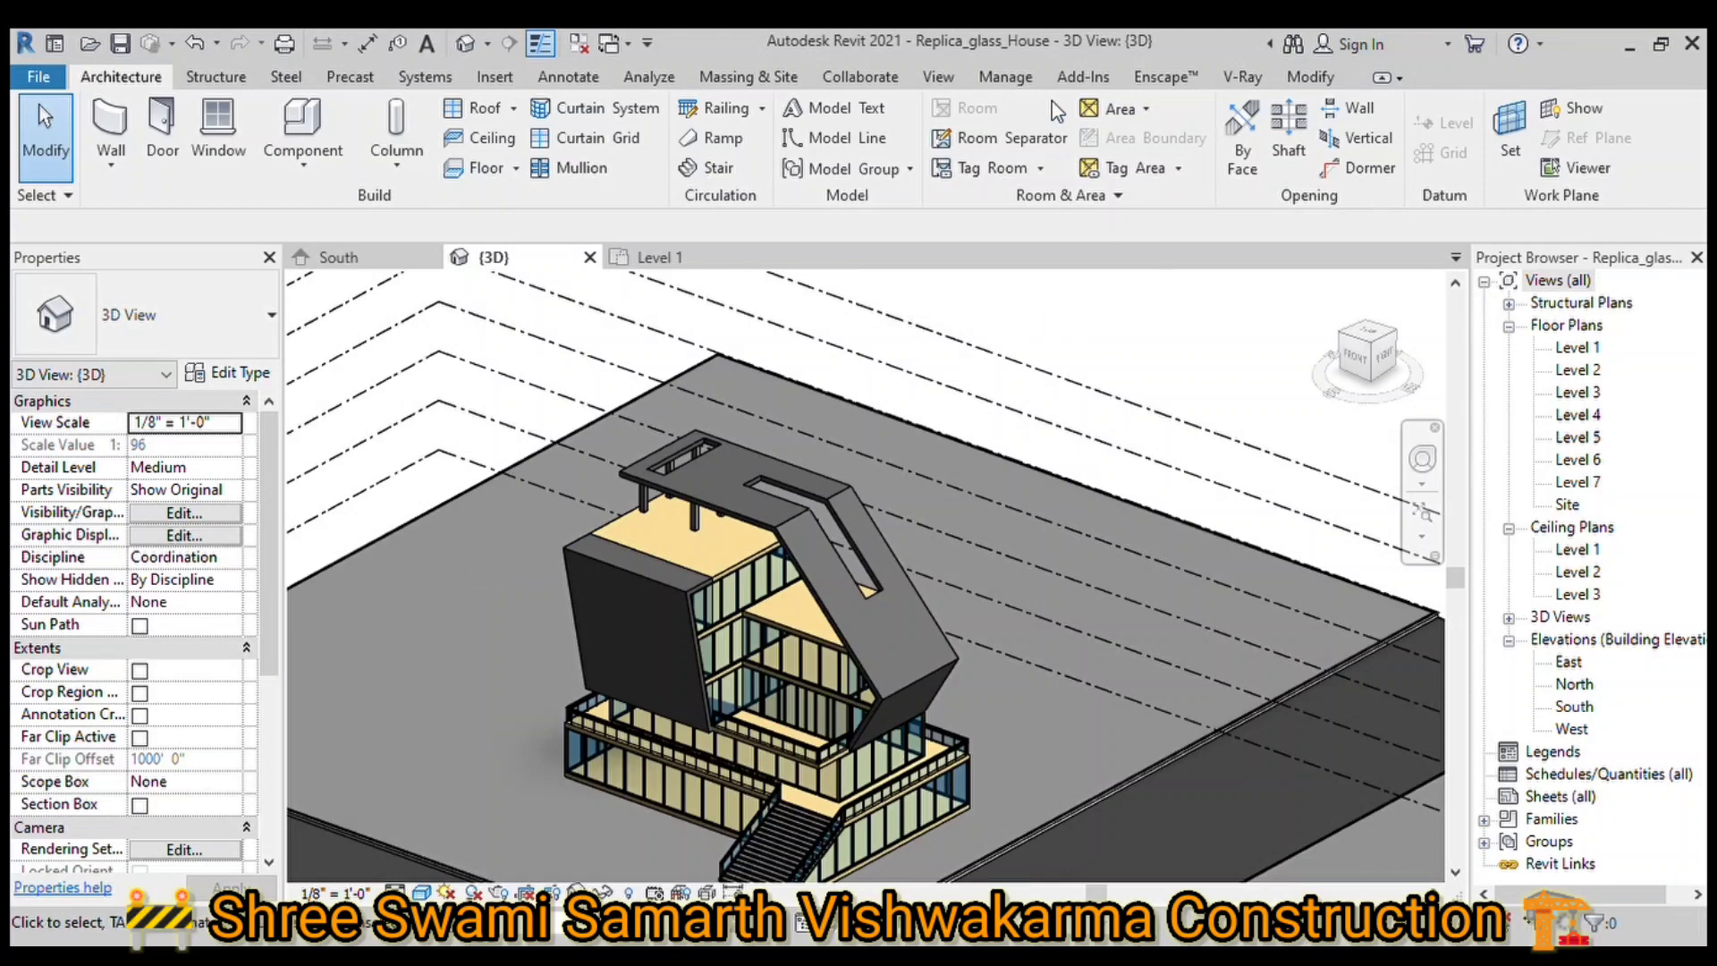
# Step: Paint the top floor face with the dark grey roof material
pyautogui.click(1307, 77)
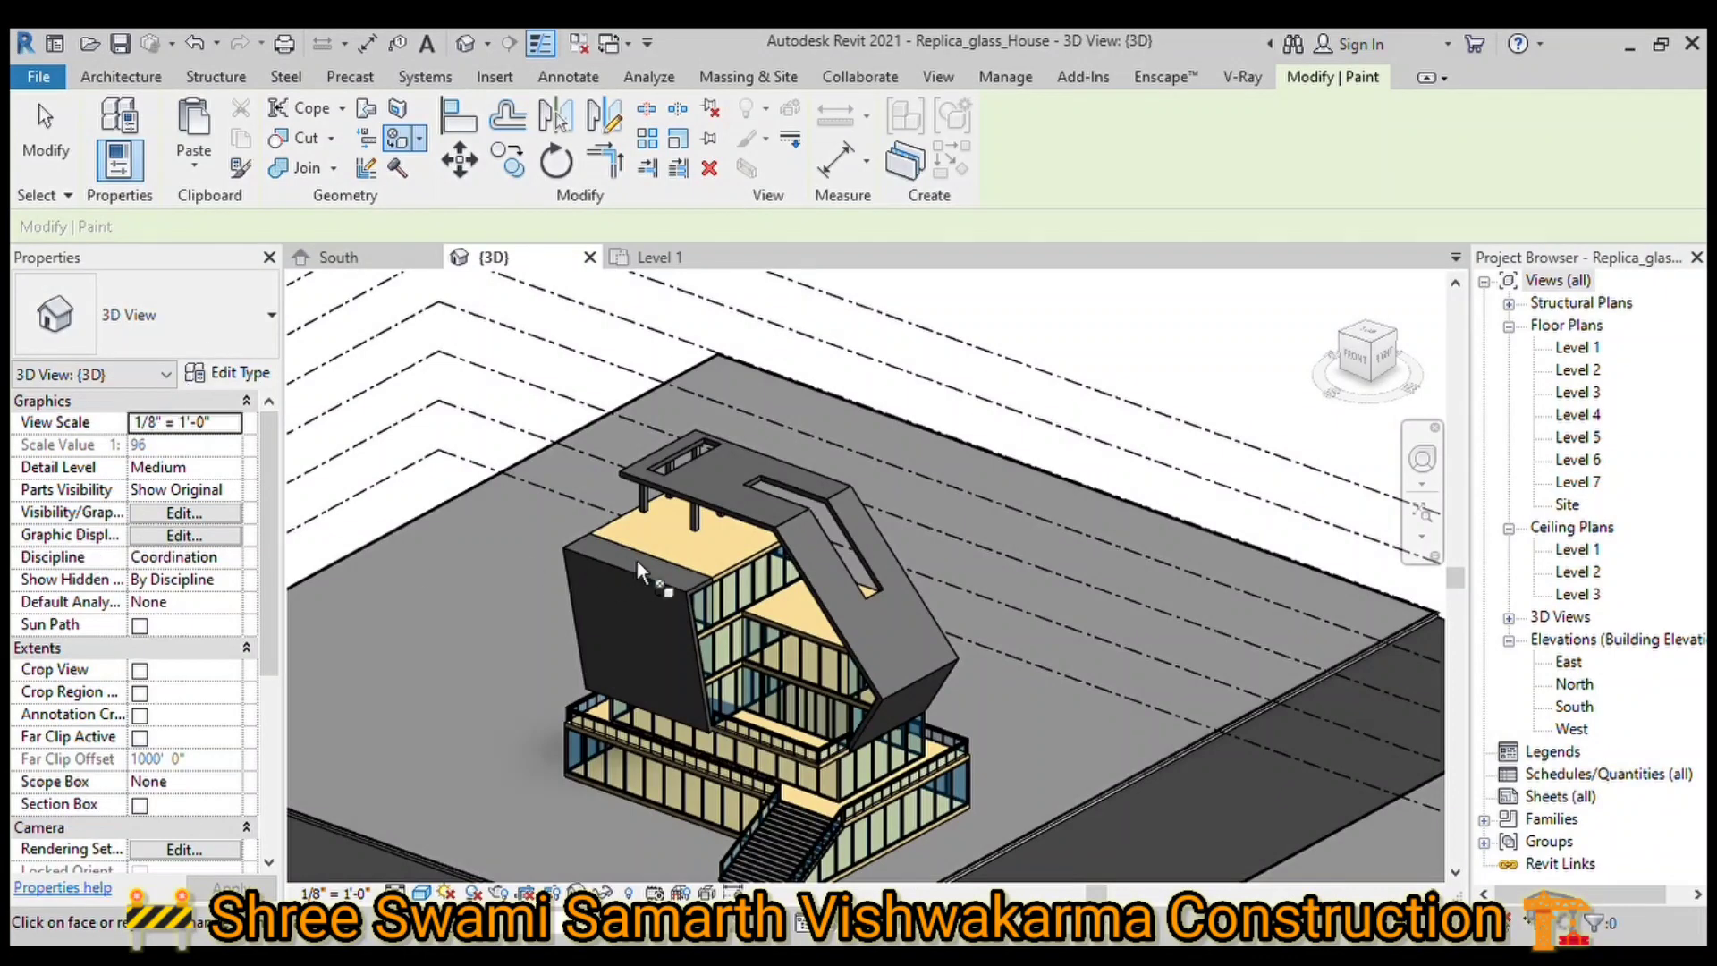
pyautogui.click(703, 557)
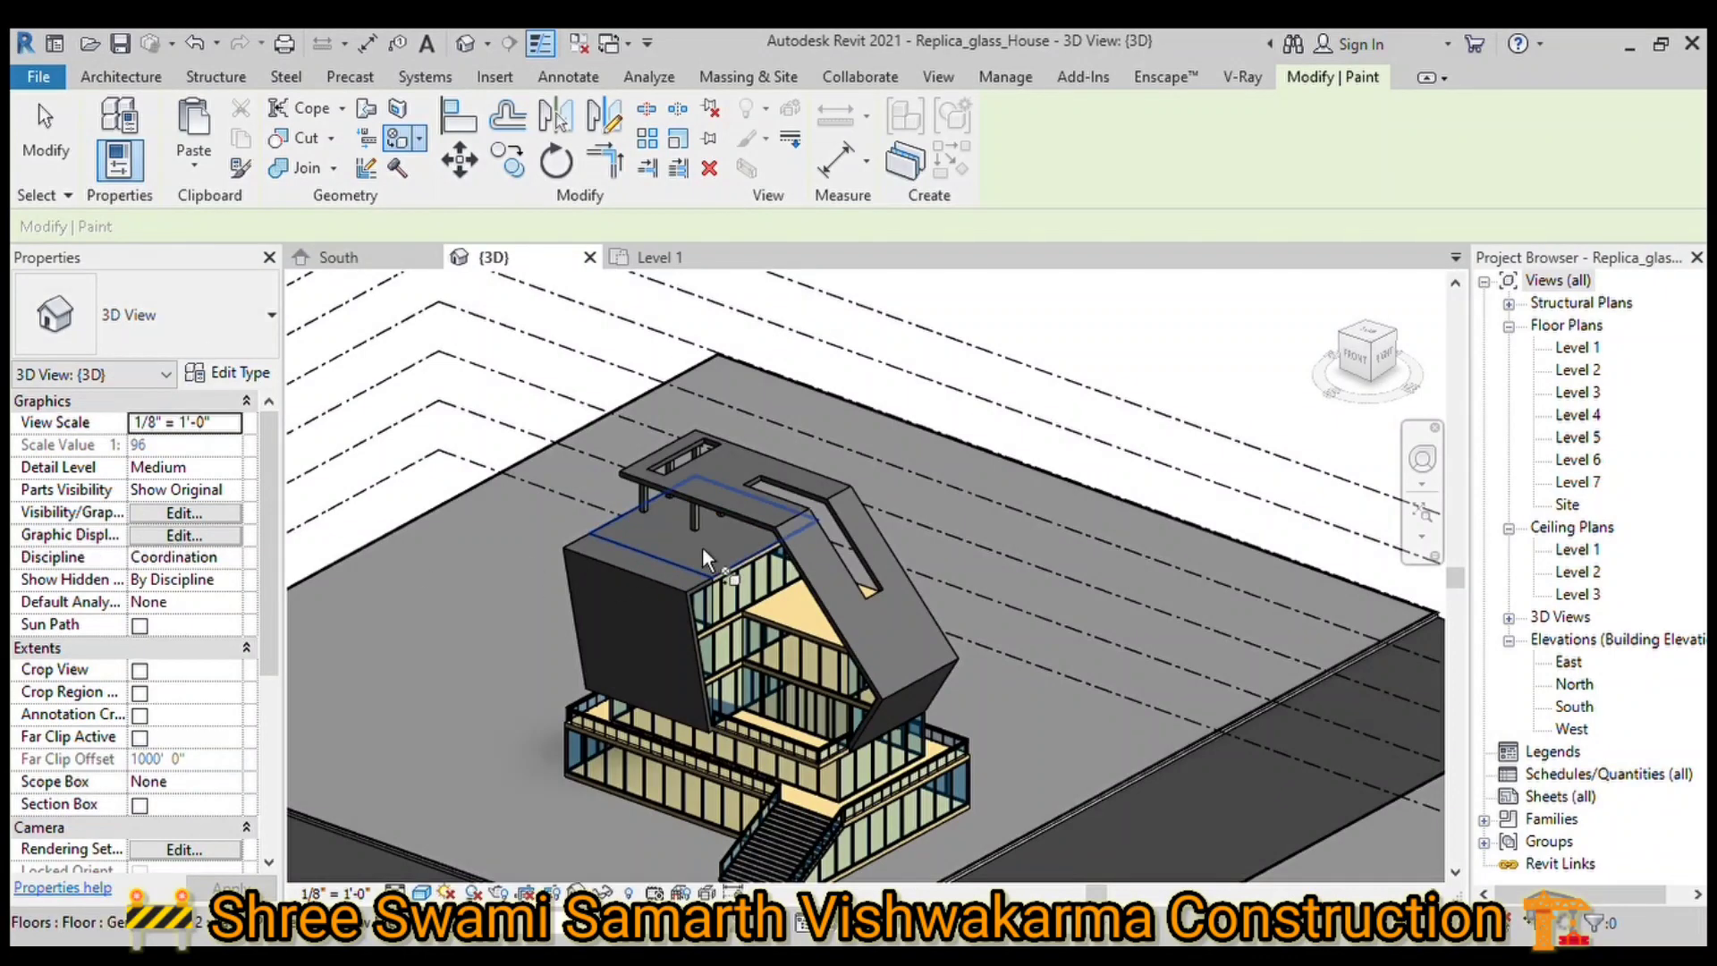
pyautogui.scroll(5, 745, 572)
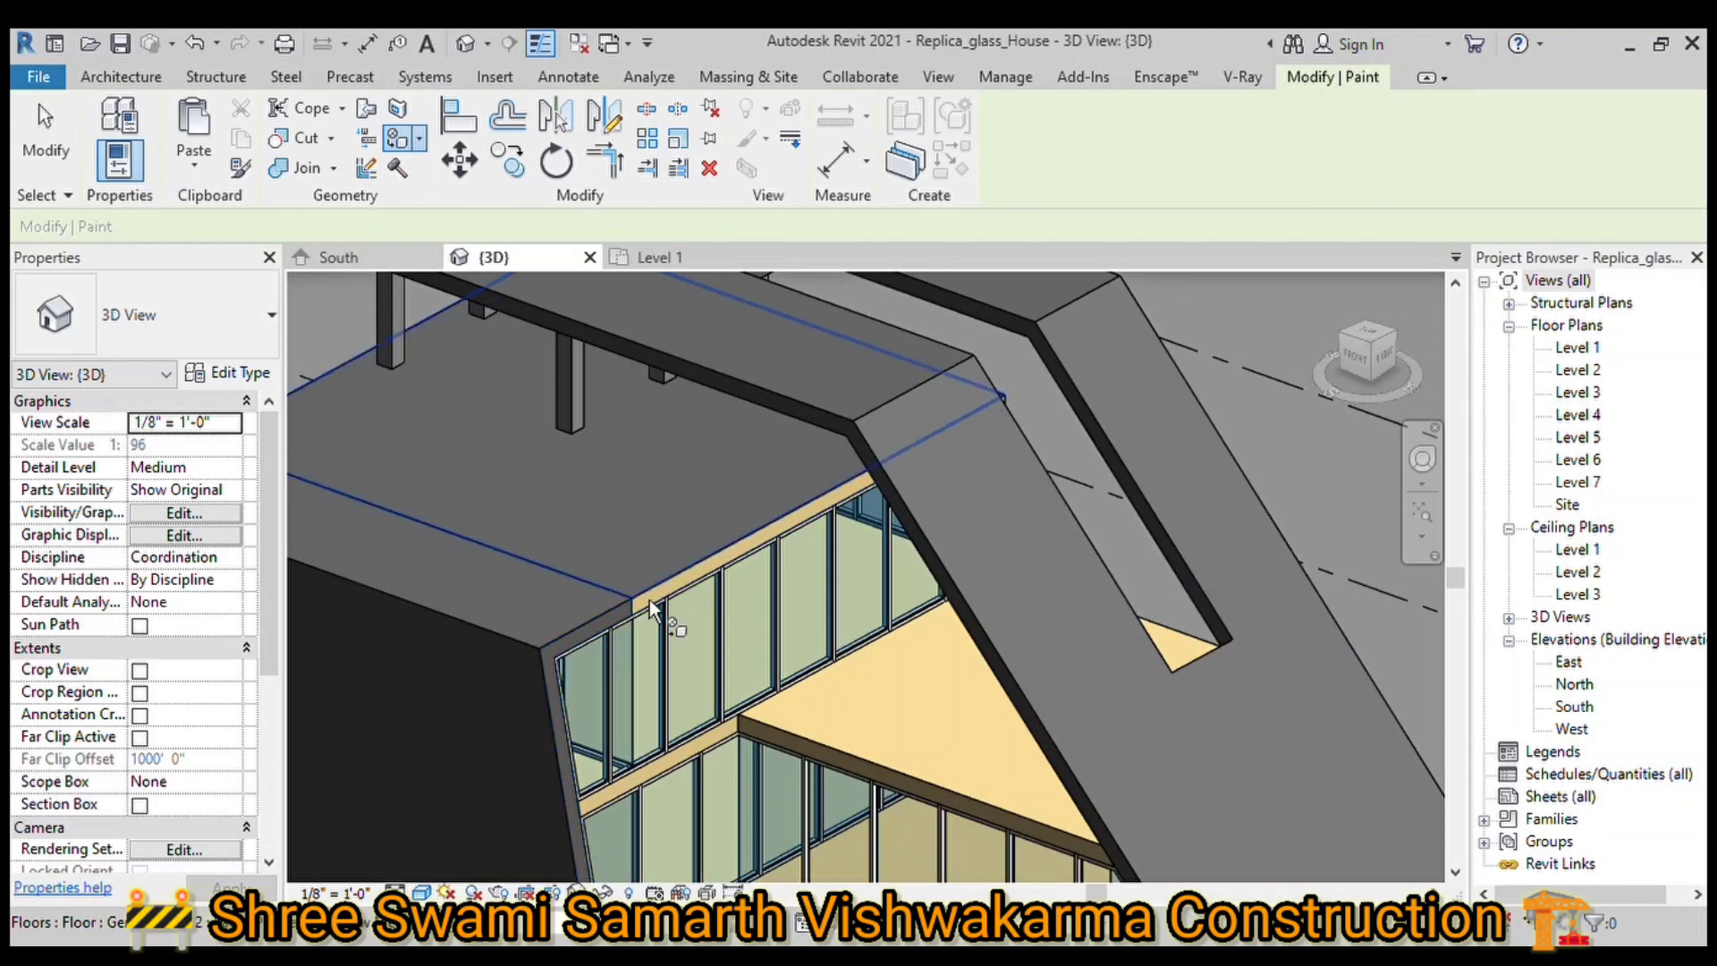
pyautogui.click(650, 601)
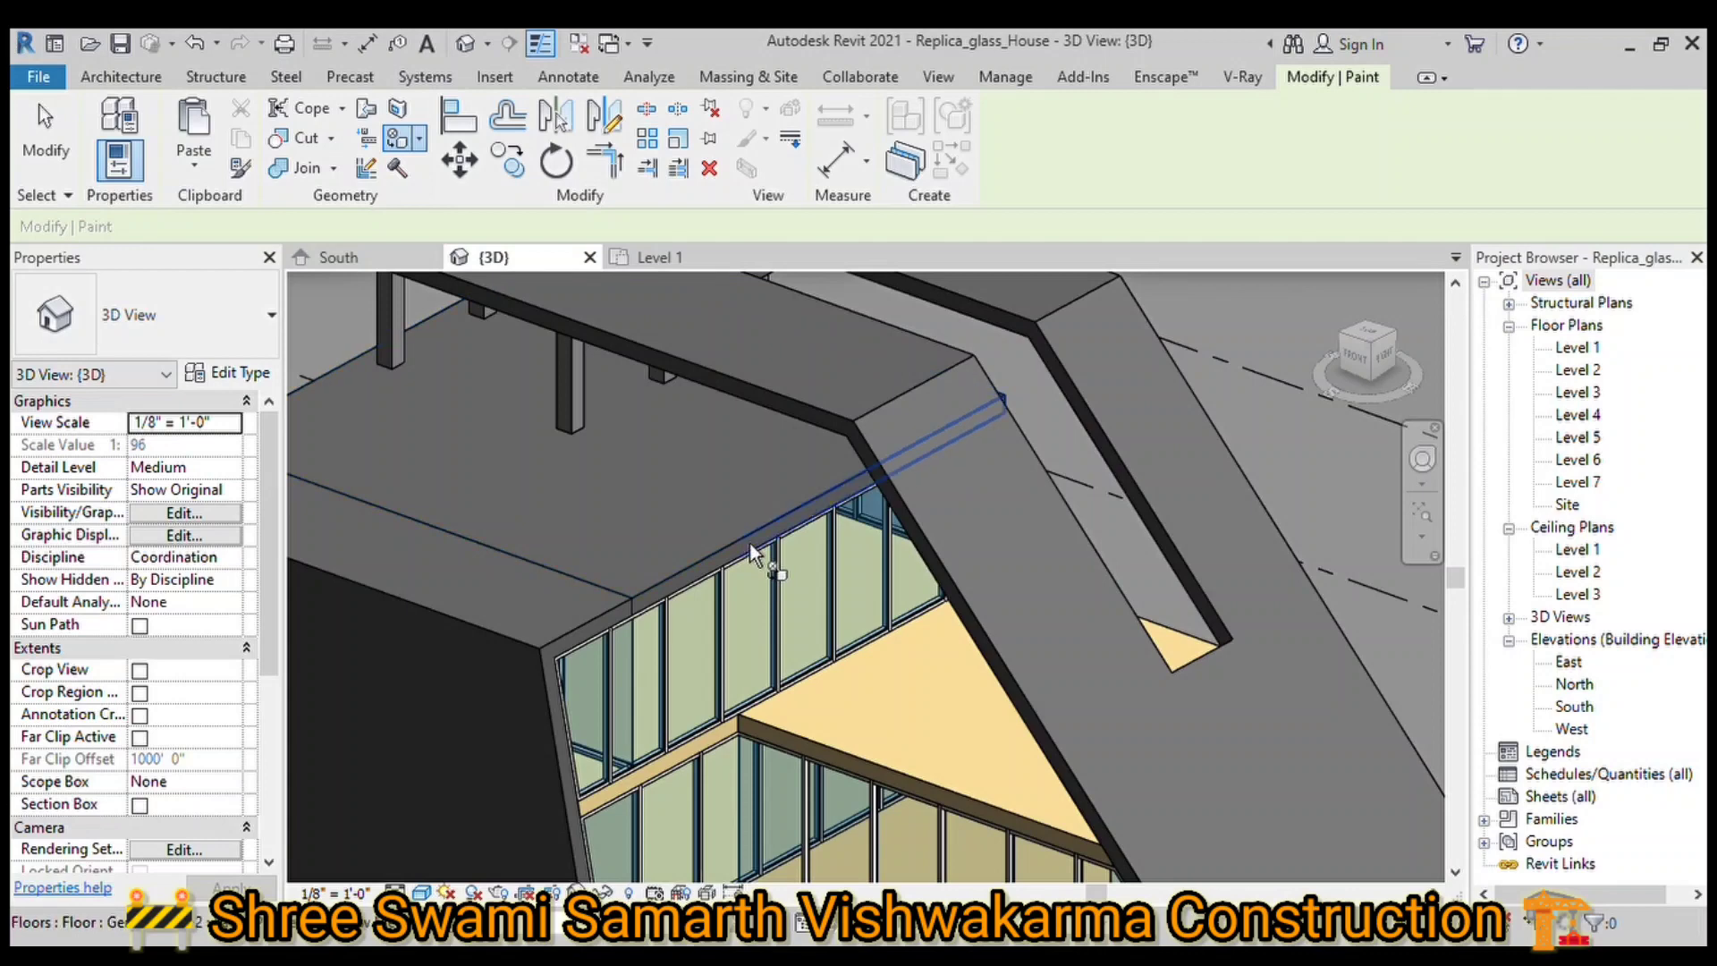
pyautogui.scroll(-1, 855, 603)
pyautogui.scroll(-3, 855, 603)
pyautogui.scroll(-2, 1081, 567)
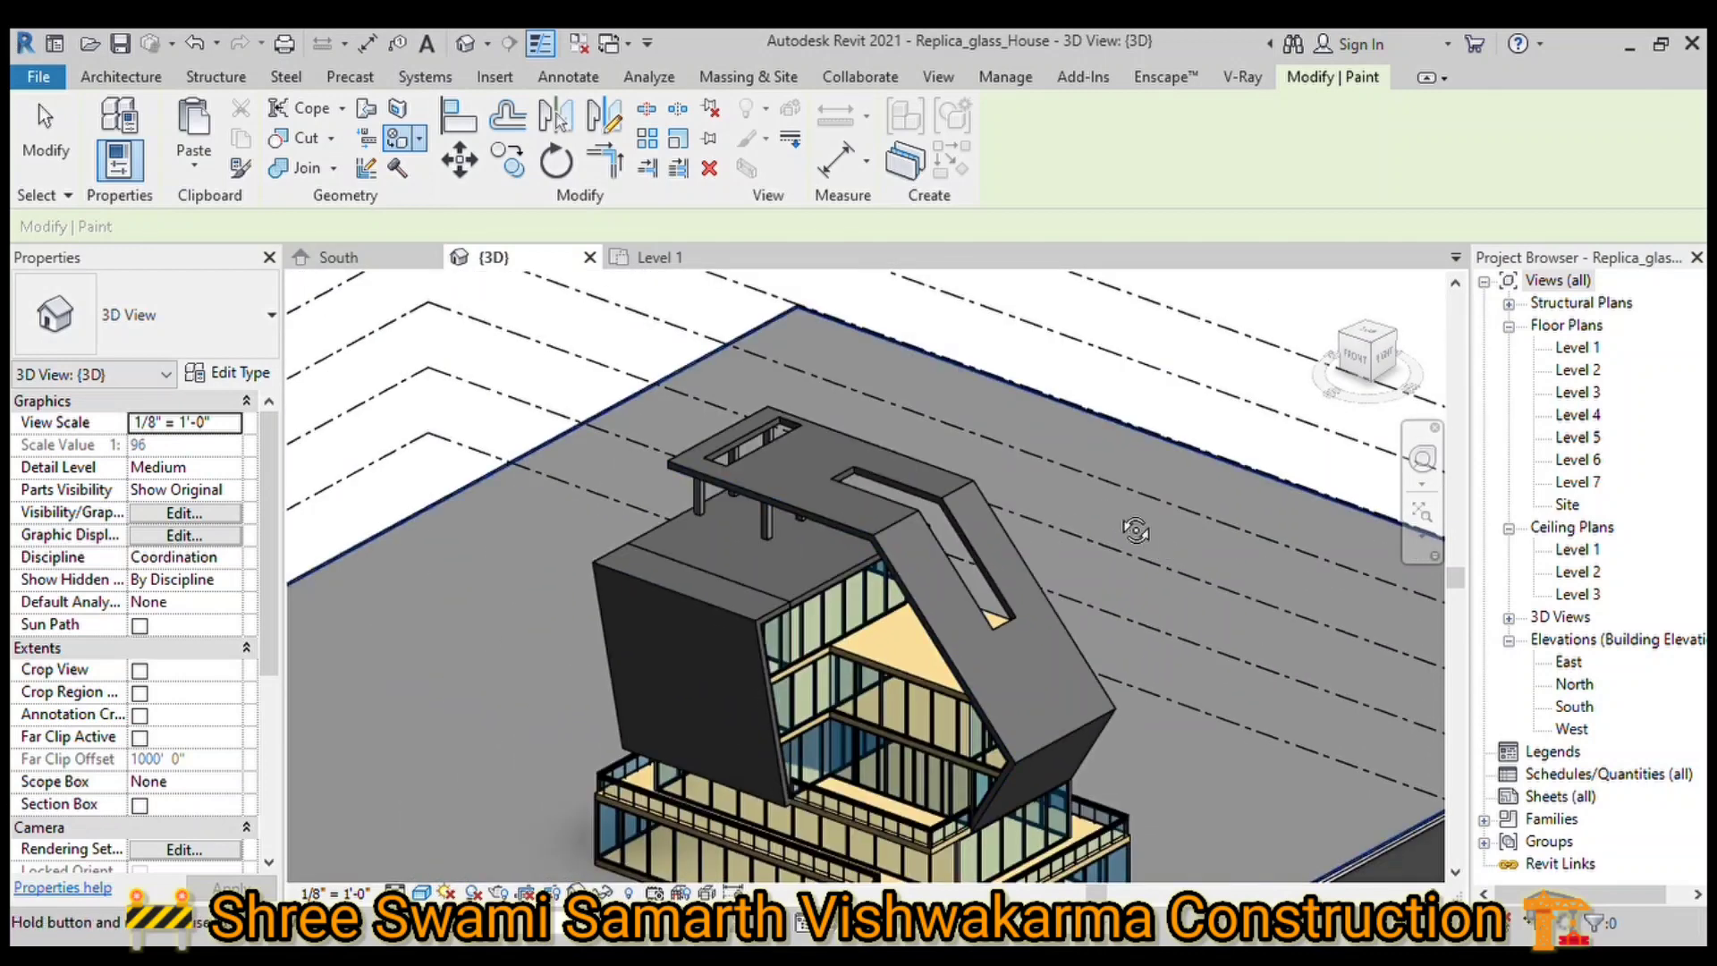
# Step: Paint the front and right slab-edge bands dark grey
pyautogui.moveTo(1118, 512)
pyautogui.keyDown('shift'); pyautogui.mouseDown(button='middle')
pyautogui.moveTo(891, 566)
pyautogui.moveTo(863, 498)
pyautogui.moveTo(793, 537)
pyautogui.moveTo(784, 514)
pyautogui.mouseUp(button='middle'); pyautogui.keyUp('shift')
pyautogui.scroll(4, 588, 383)
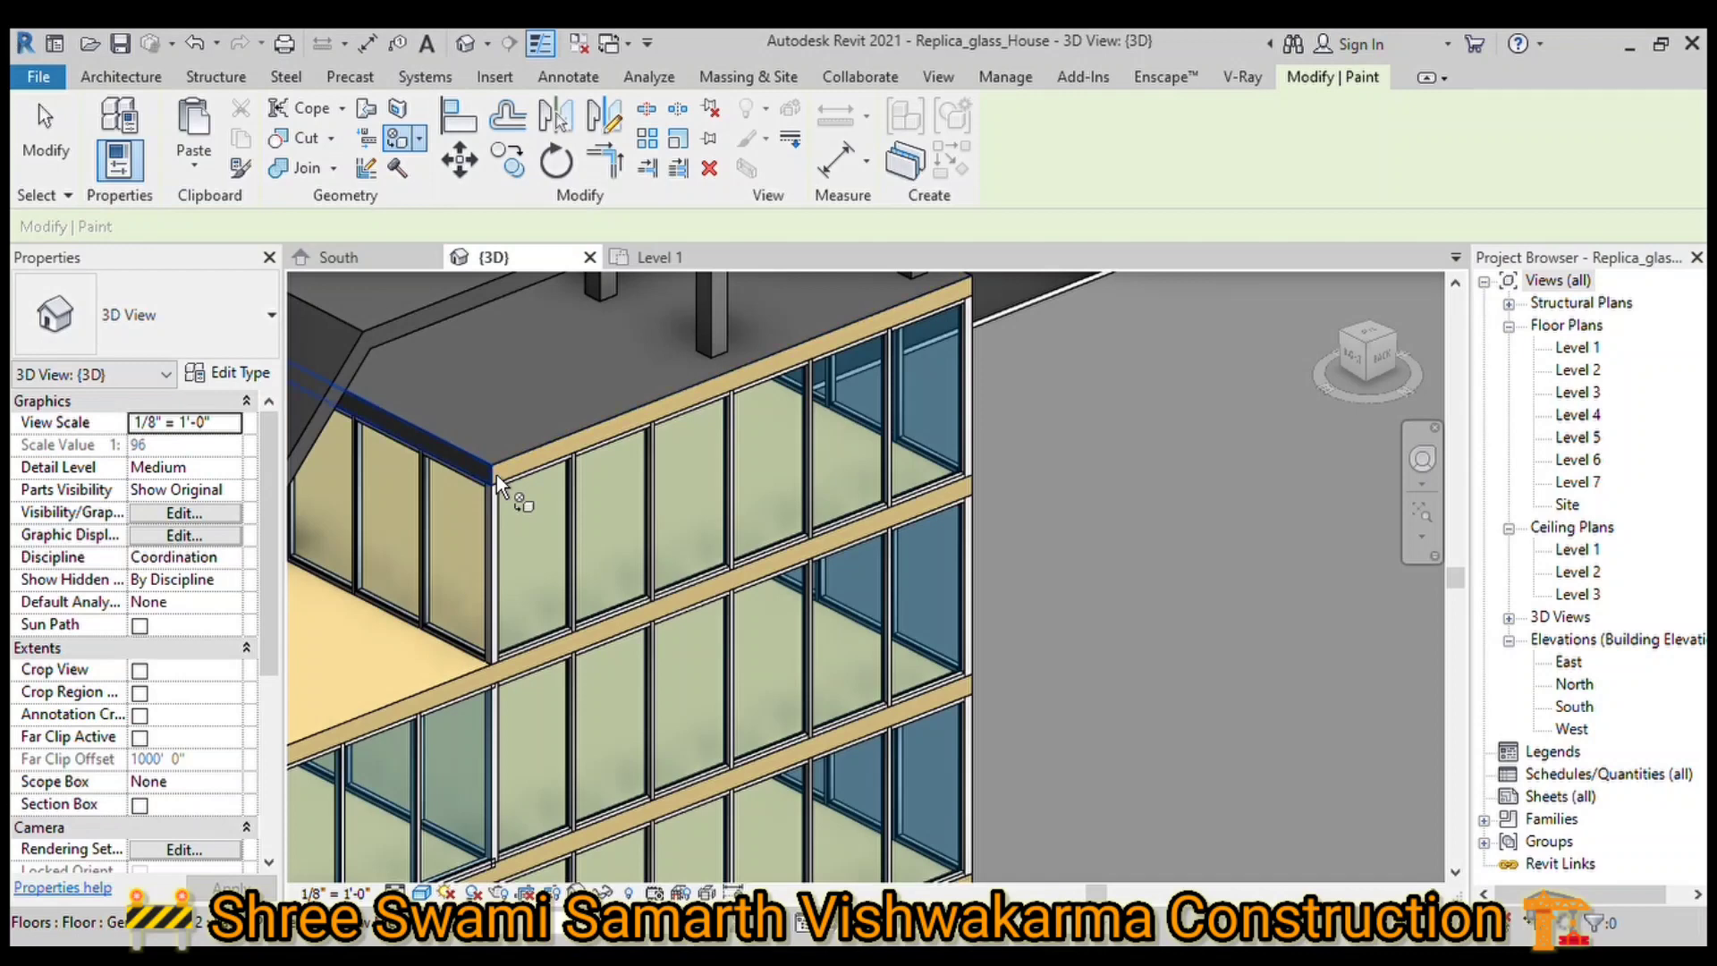
pyautogui.click(497, 475)
pyautogui.scroll(-3, 668, 625)
pyautogui.scroll(-2, 669, 628)
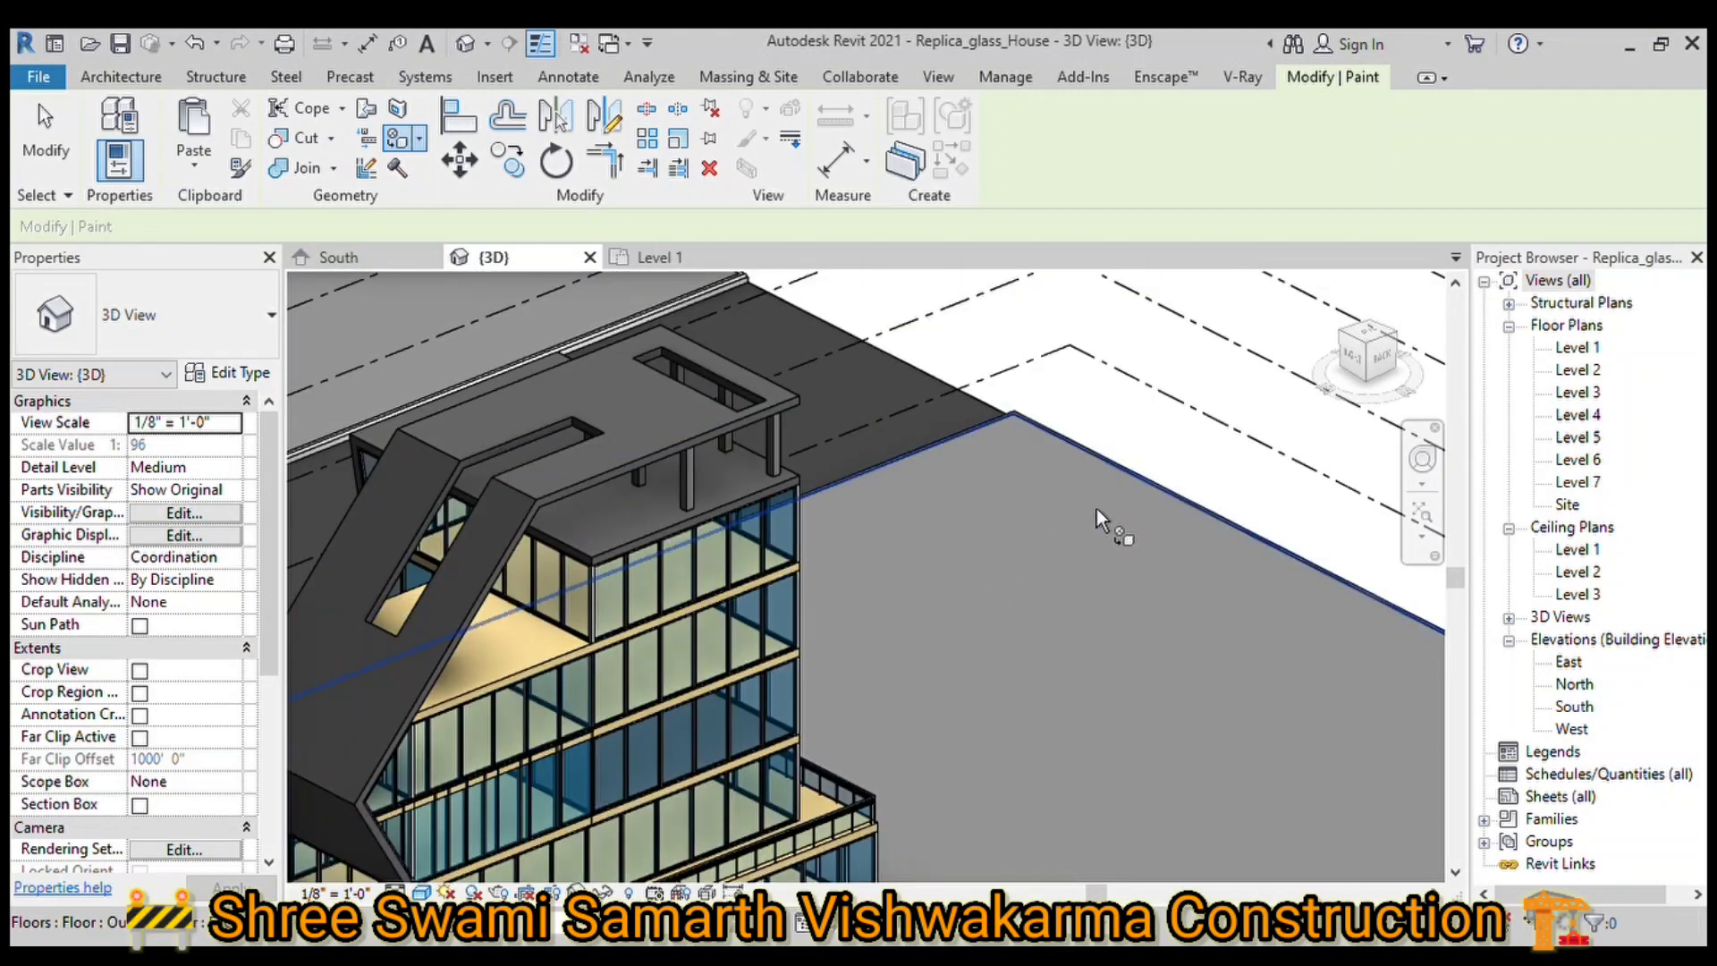
pyautogui.keyDown('shift'); pyautogui.moveTo(1096, 508); pyautogui.dragTo(900, 539, button='middle'); pyautogui.keyUp('shift')
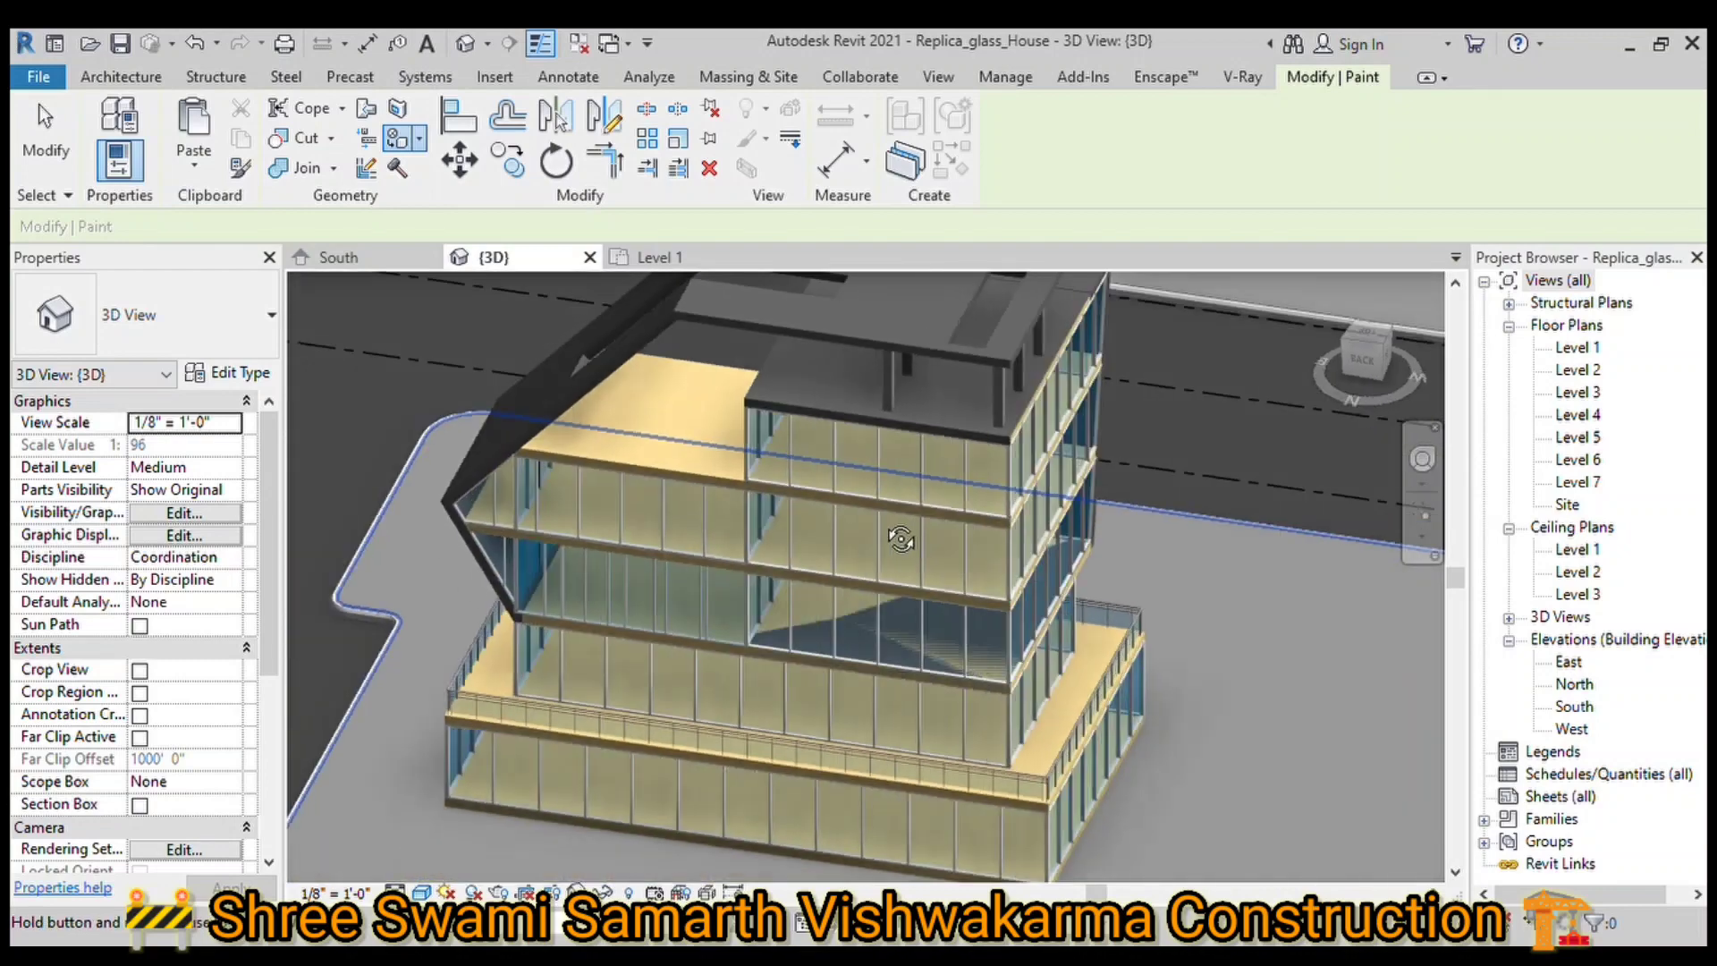
pyautogui.keyDown('shift'); pyautogui.moveTo(900, 539); pyautogui.dragTo(1120, 422, button='middle'); pyautogui.keyUp('shift')
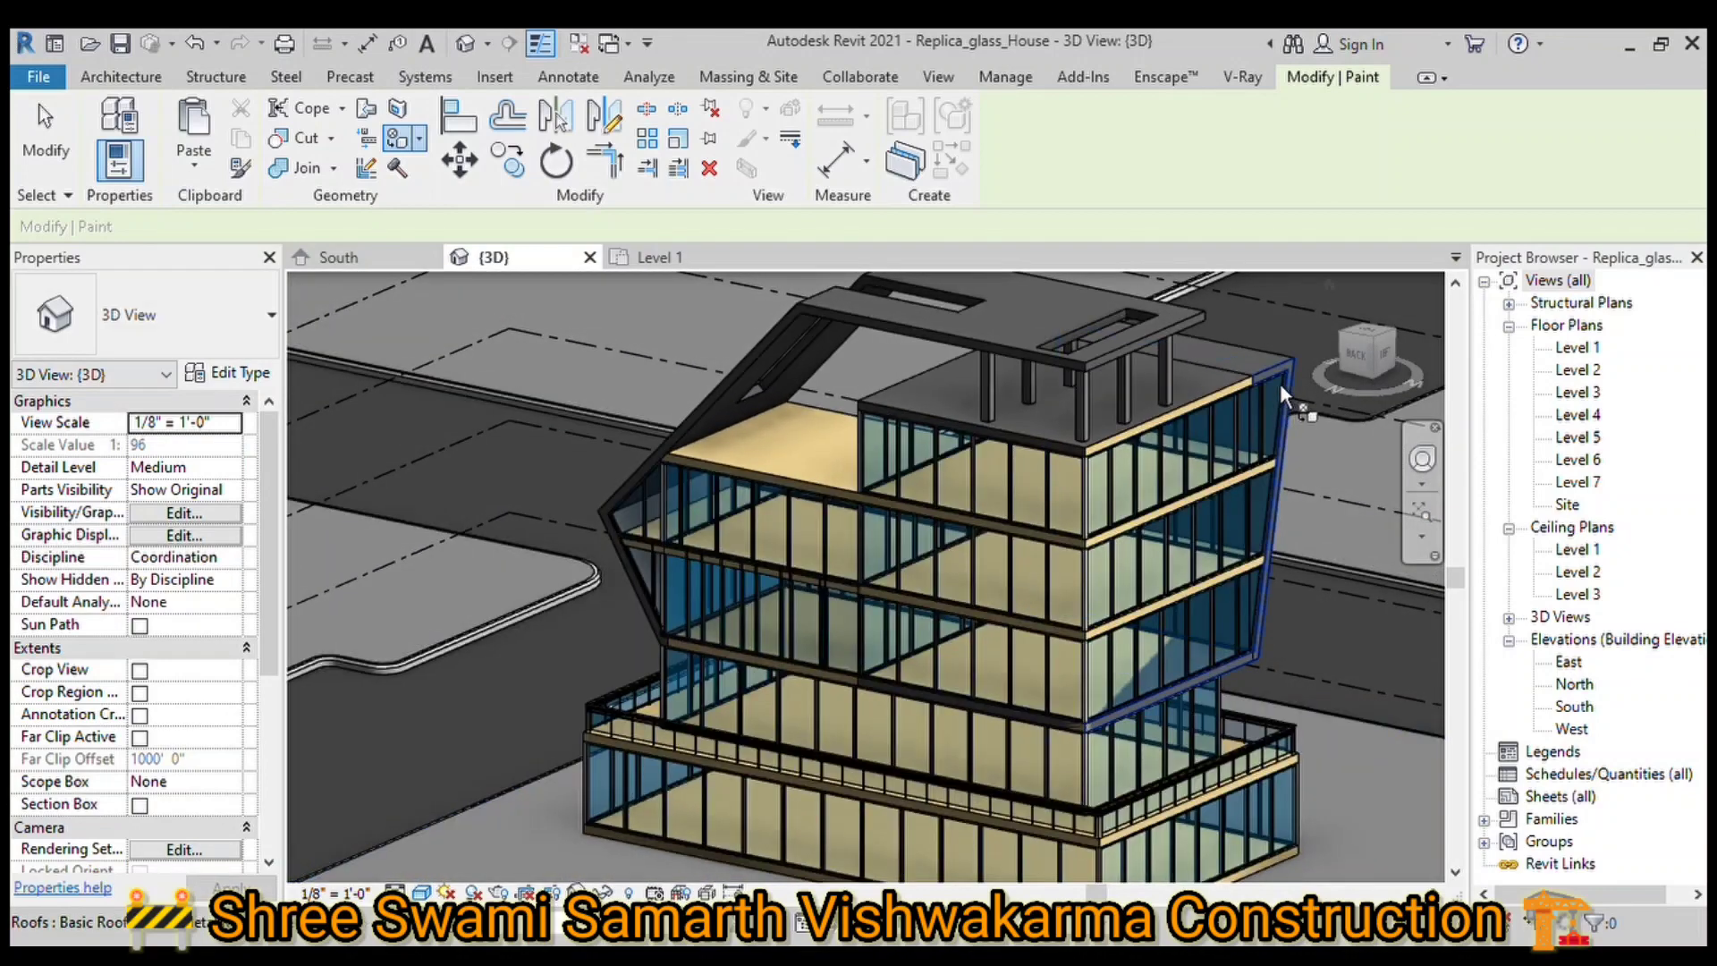
pyautogui.scroll(5, 1280, 384)
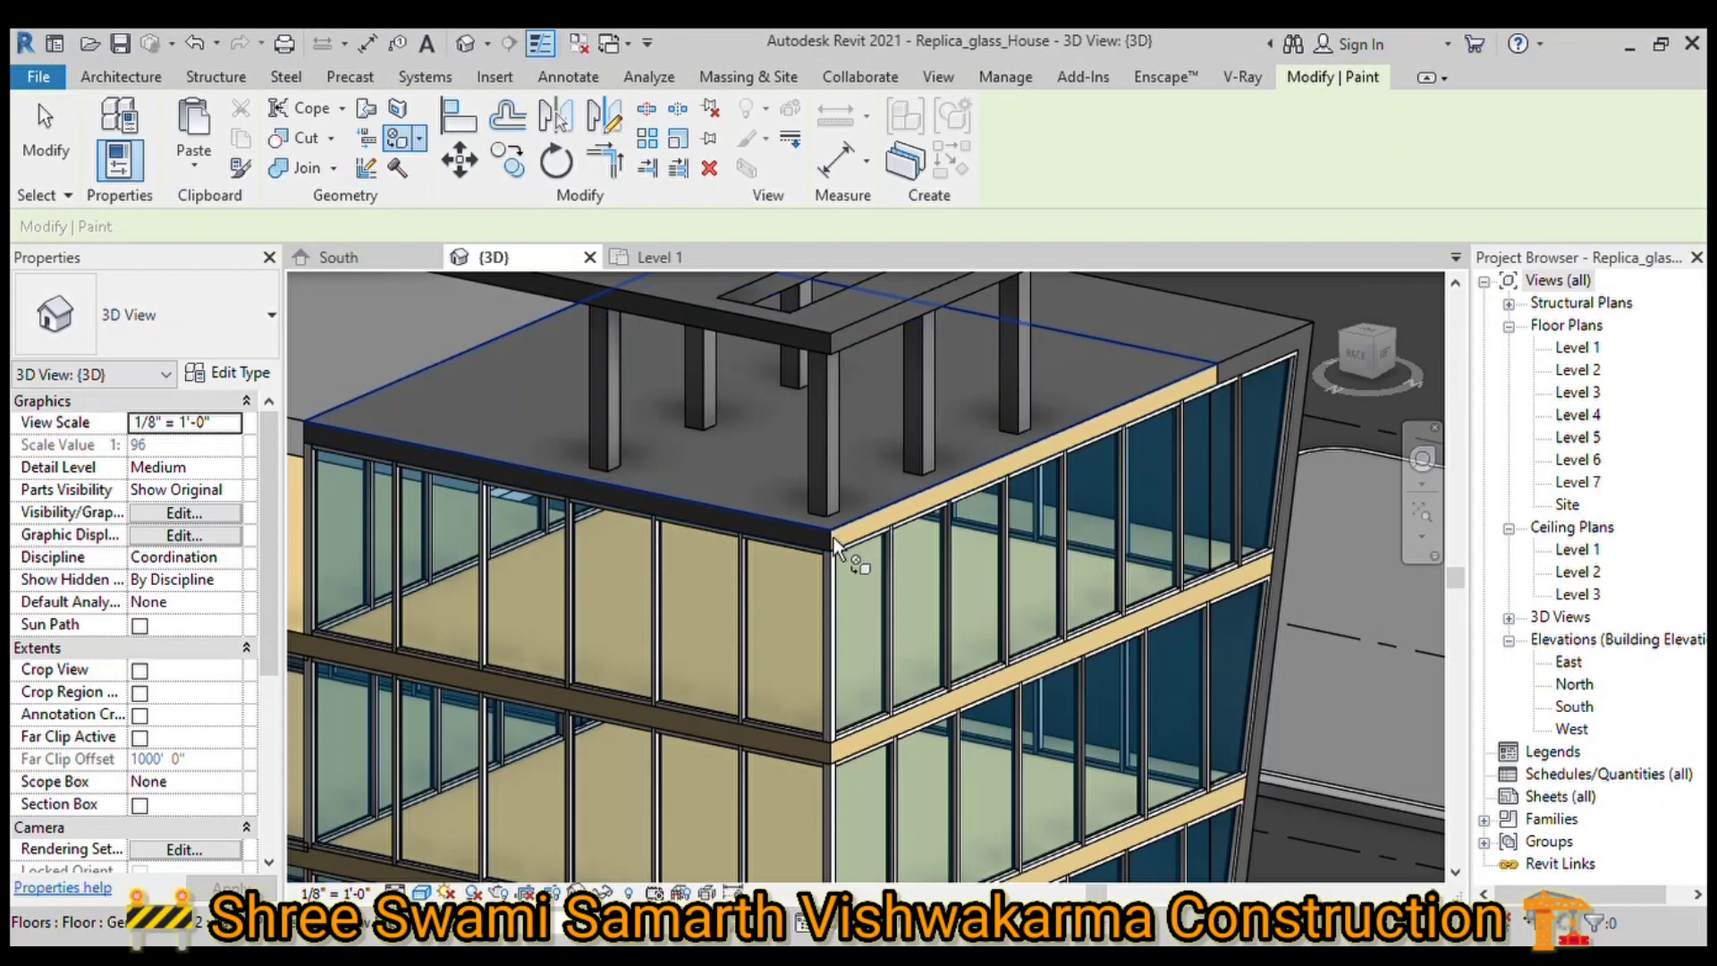
pyautogui.click(835, 544)
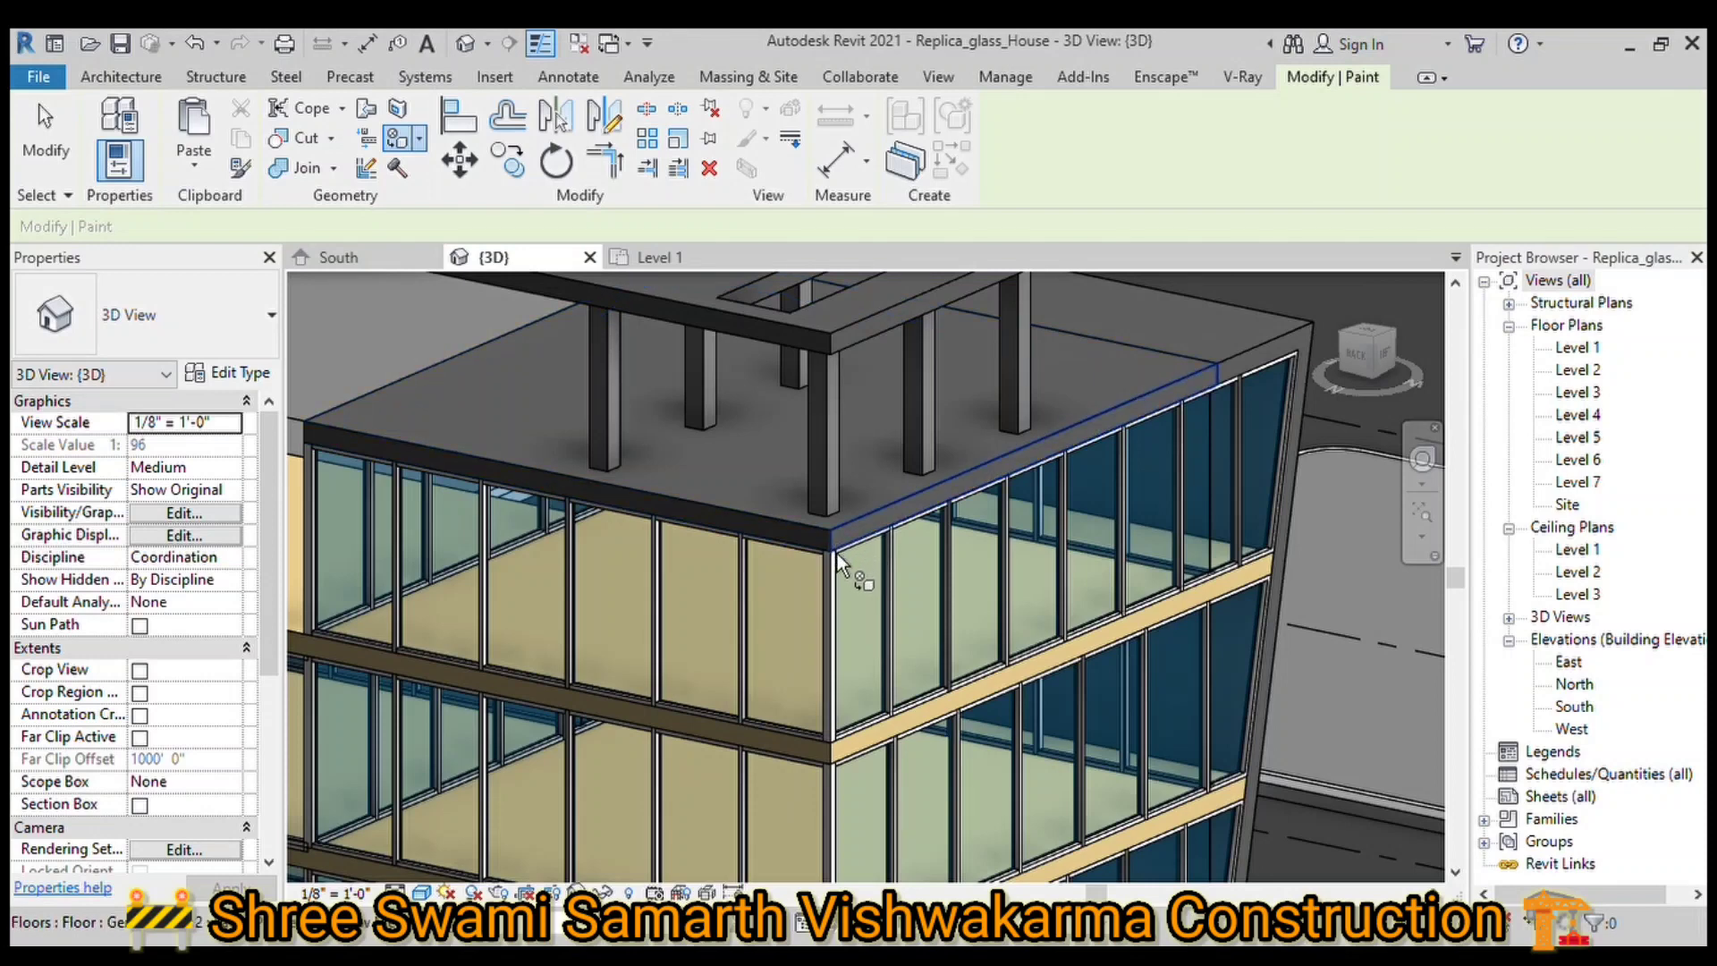
pyautogui.scroll(-3, 834, 628)
pyautogui.scroll(-3, 833, 628)
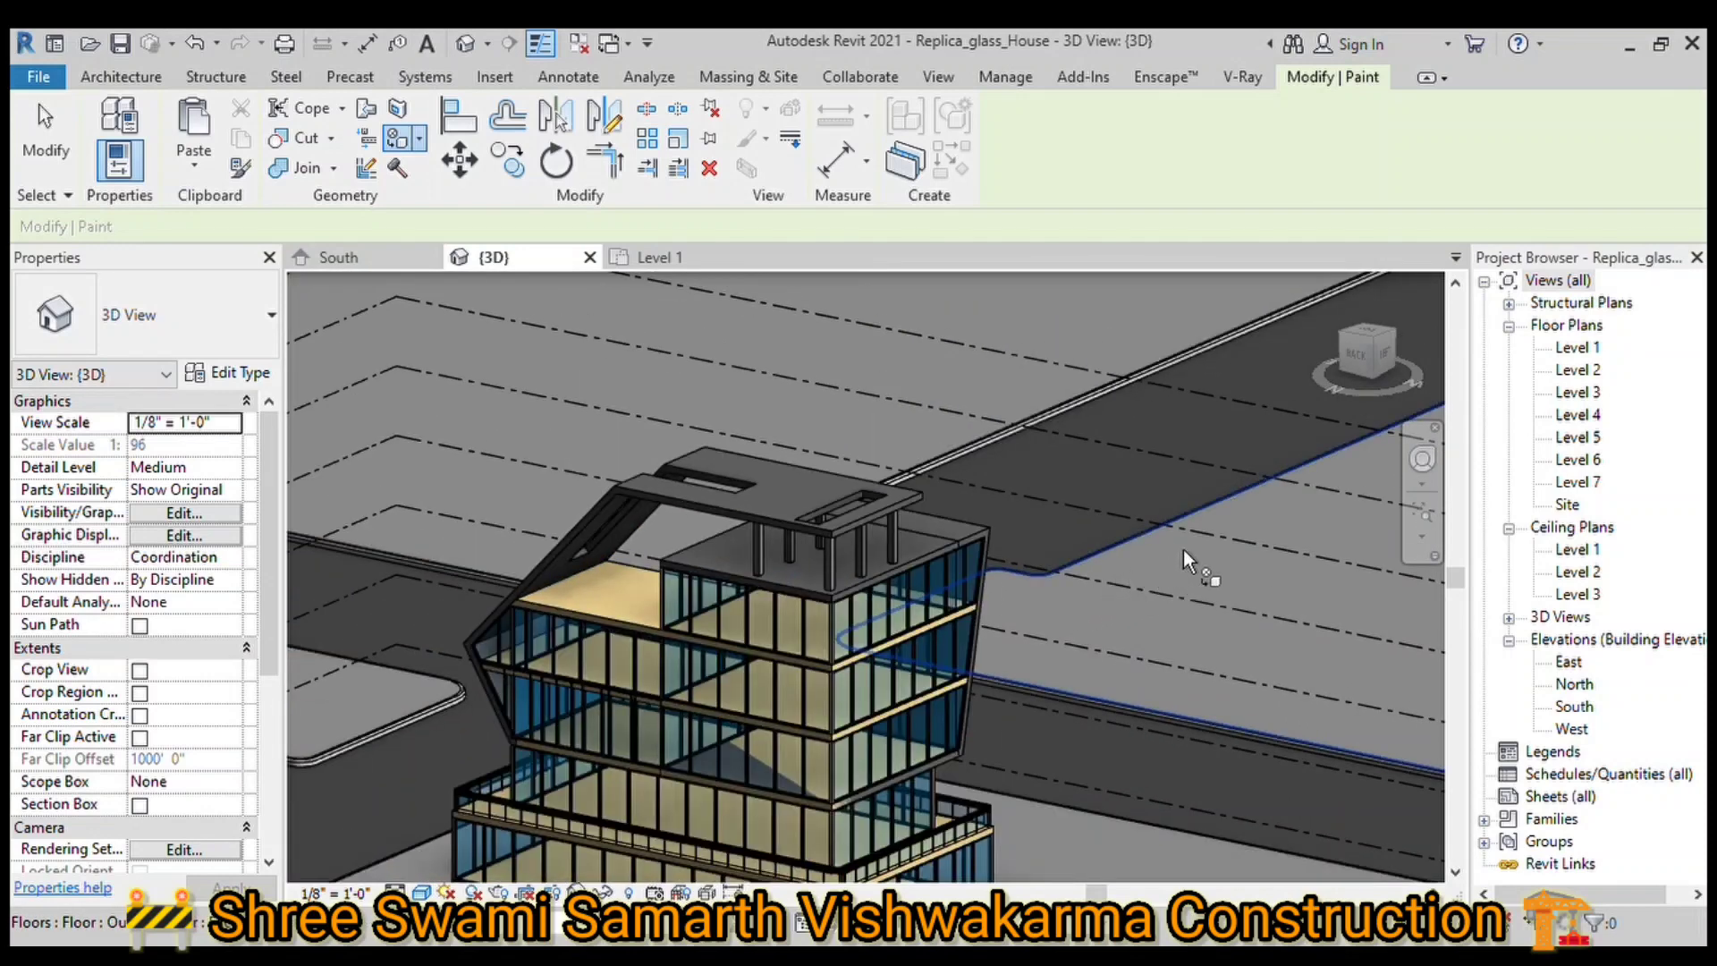
# Step: Orbit to a more top-down view of the building and finish painting
pyautogui.moveTo(1185, 551)
pyautogui.keyDown('shift'); pyautogui.mouseDown(button='middle')
pyautogui.moveTo(567, 499)
pyautogui.moveTo(558, 527)
pyautogui.mouseUp(button='middle'); pyautogui.keyUp('shift')
pyautogui.scroll(-1, 764, 363)
pyautogui.scroll(-3, 772, 362)
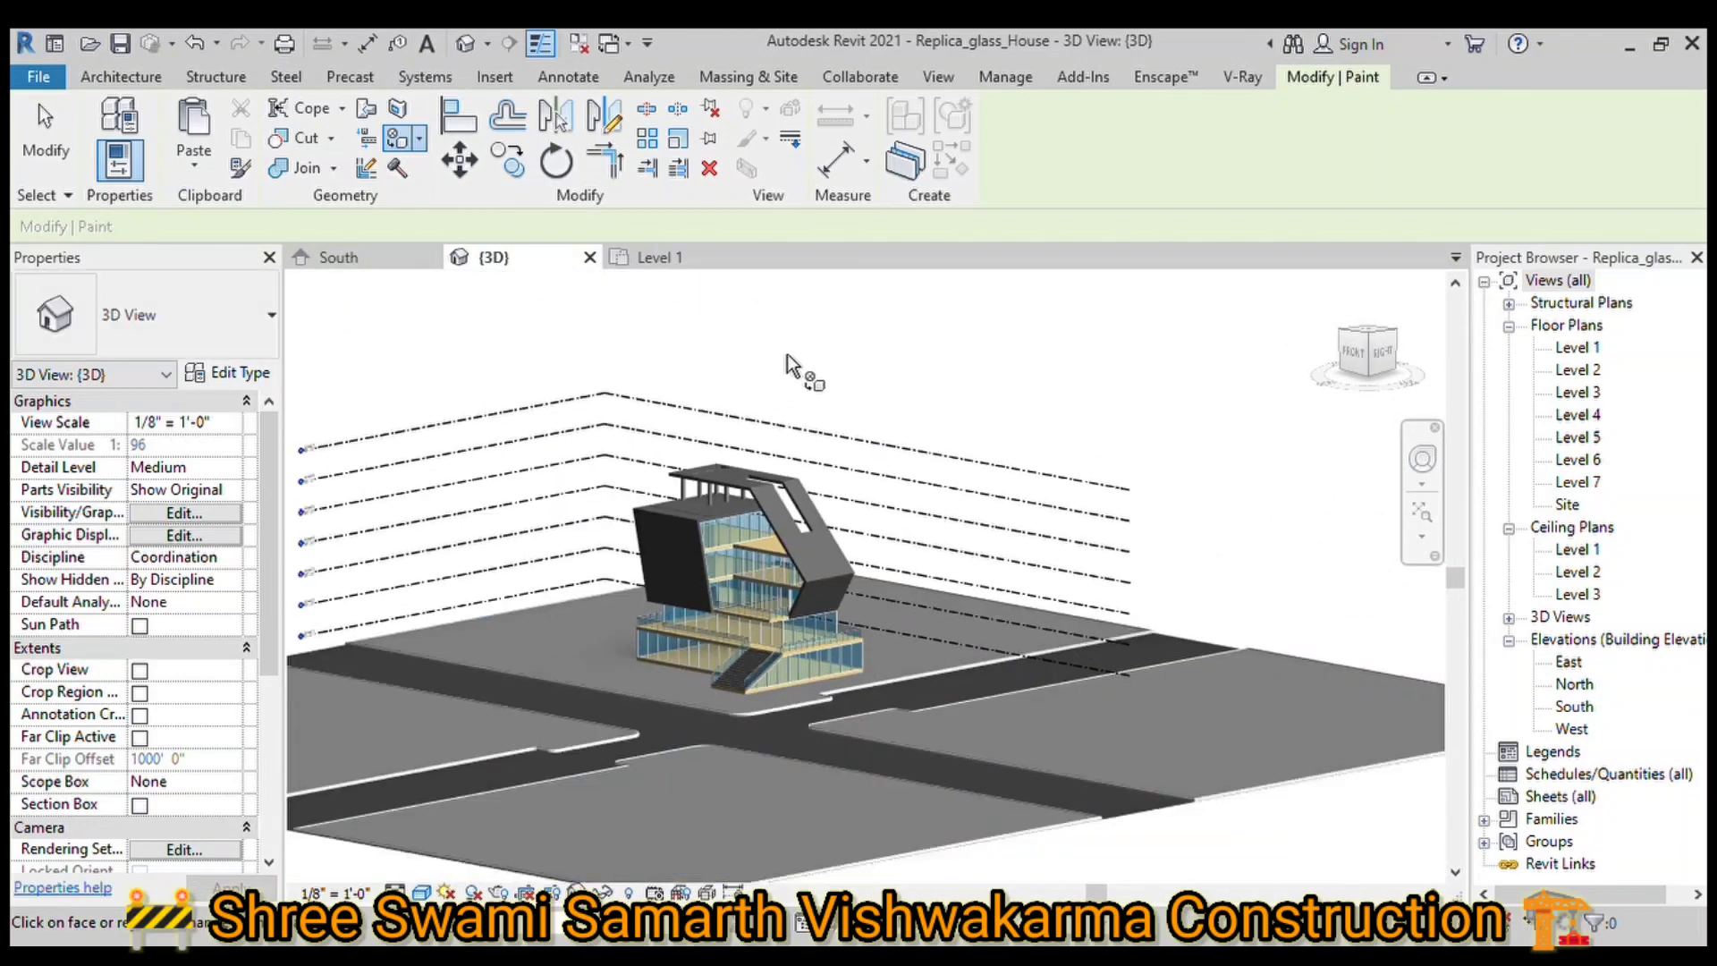
pyautogui.scroll(-2, 784, 395)
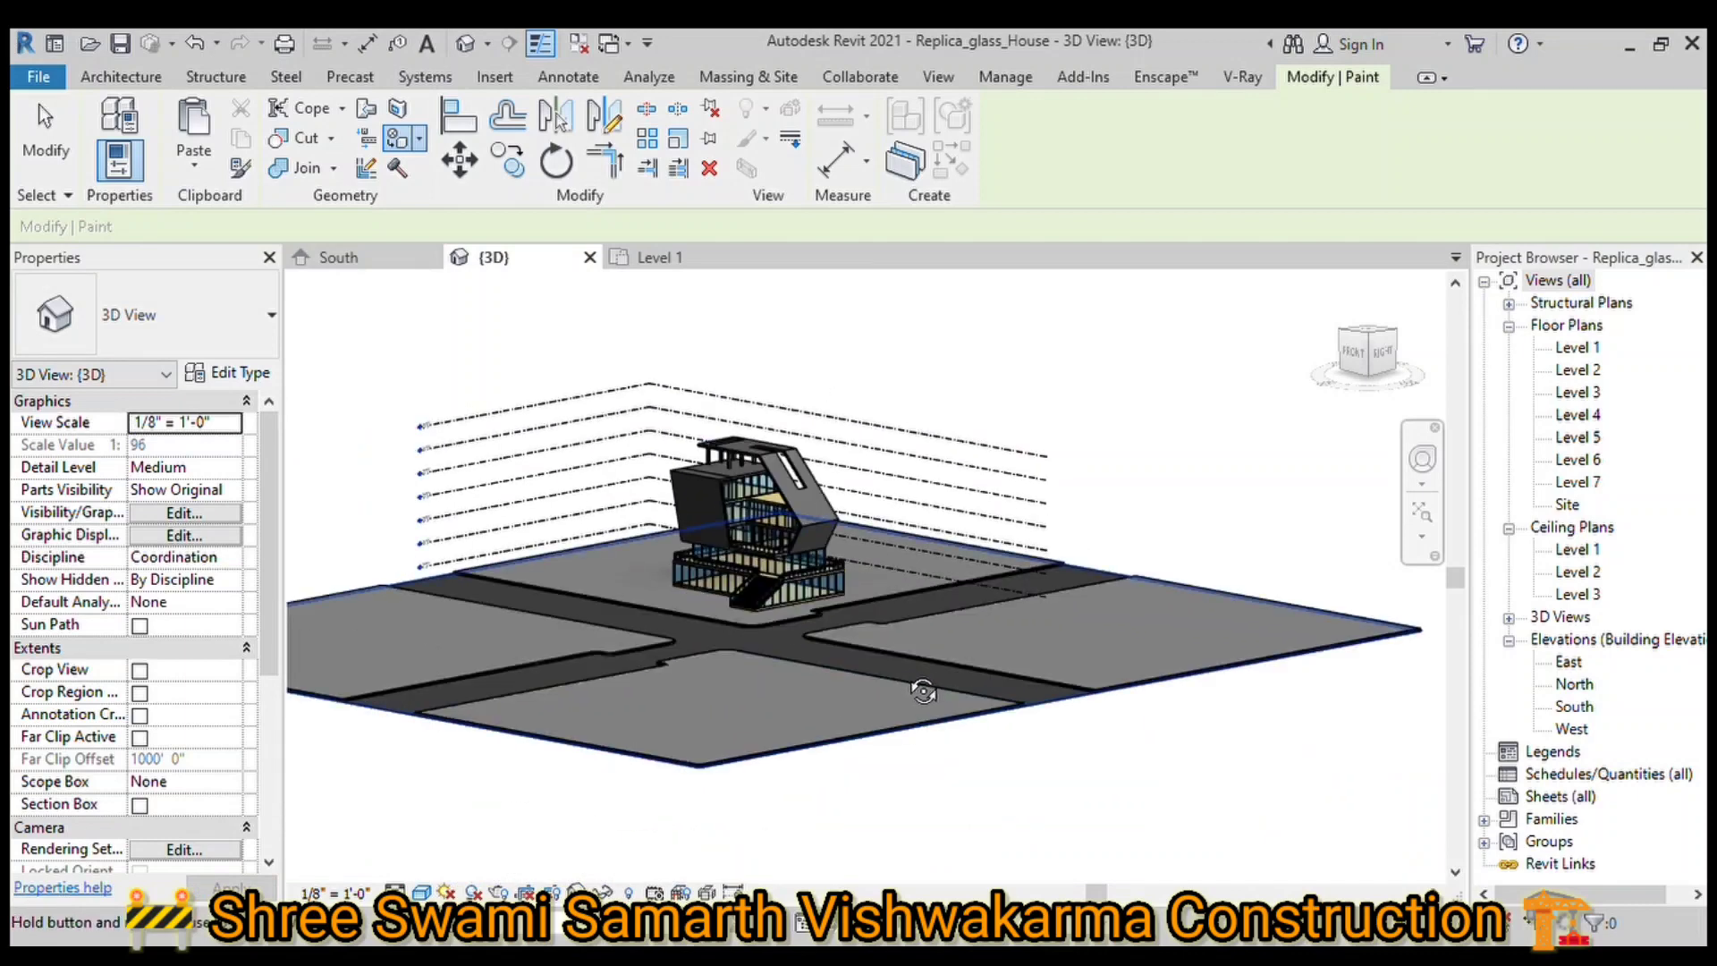
pyautogui.moveTo(917, 689)
pyautogui.keyDown('shift'); pyautogui.mouseDown(button='middle')
pyautogui.moveTo(986, 741)
pyautogui.moveTo(968, 753)
pyautogui.mouseUp(button='middle'); pyautogui.keyUp('shift')
pyautogui.scroll(1, 834, 634)
pyautogui.scroll(2, 773, 610)
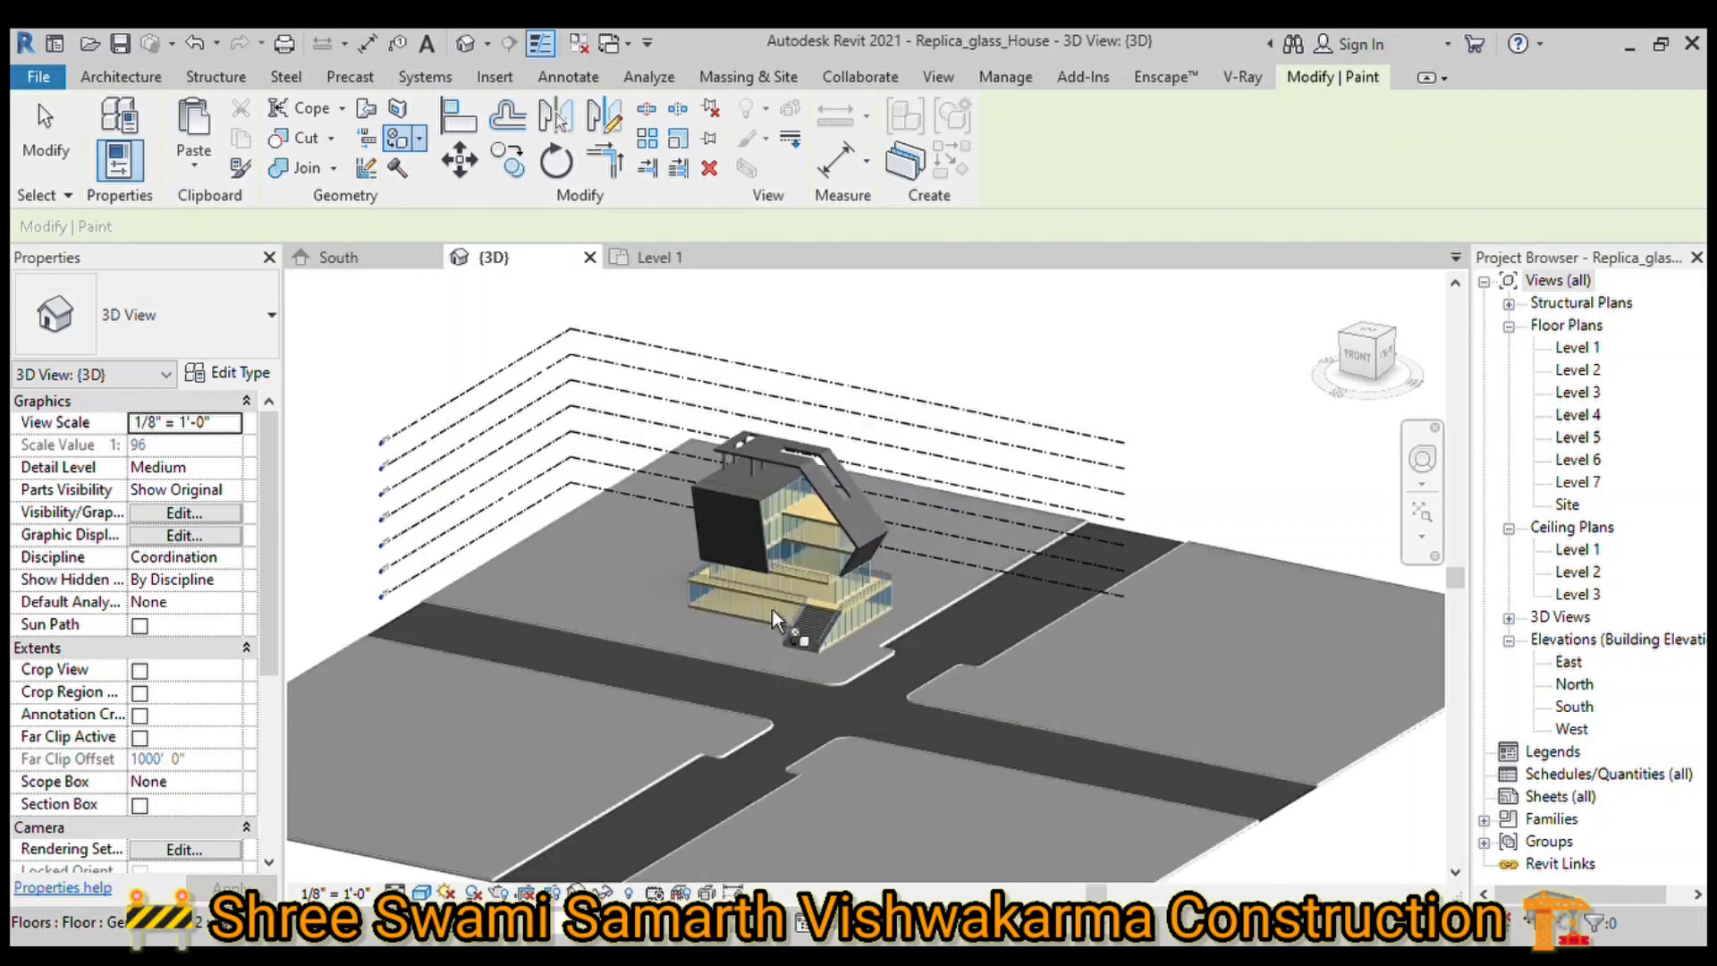
pyautogui.scroll(2, 773, 610)
pyautogui.scroll(1, 773, 610)
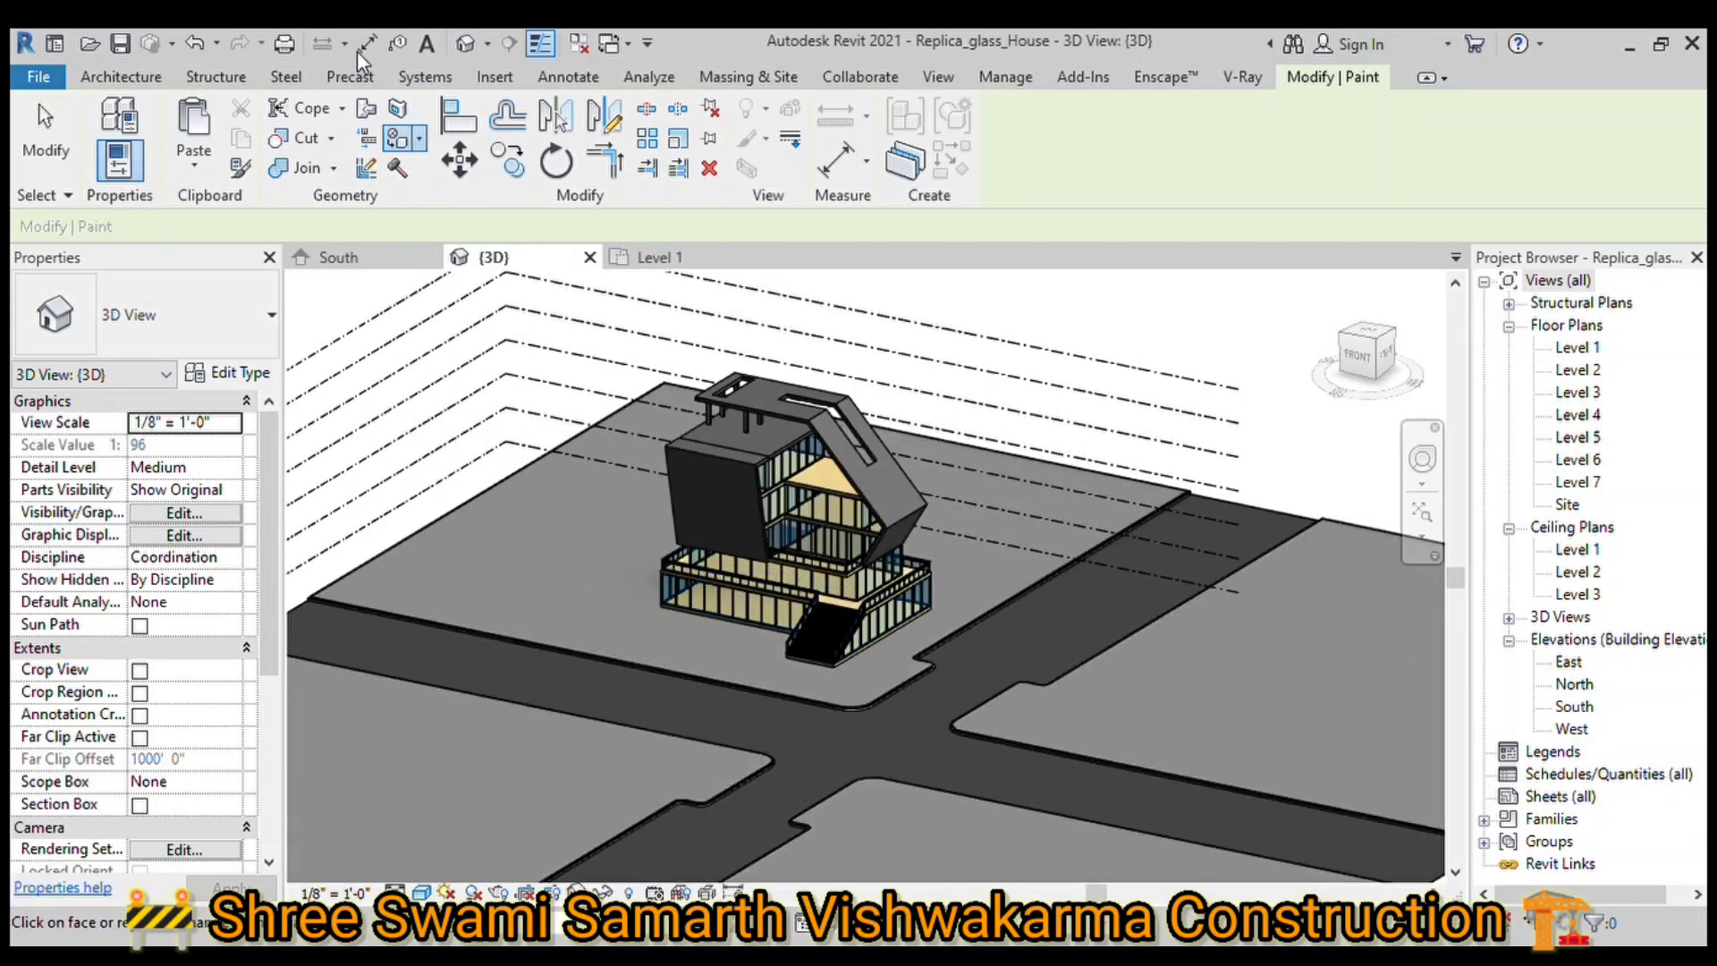
pyautogui.press('Escape')
# Step: Switch to the top view looking straight down on the whole site
pyautogui.scroll(3, 750, 373)
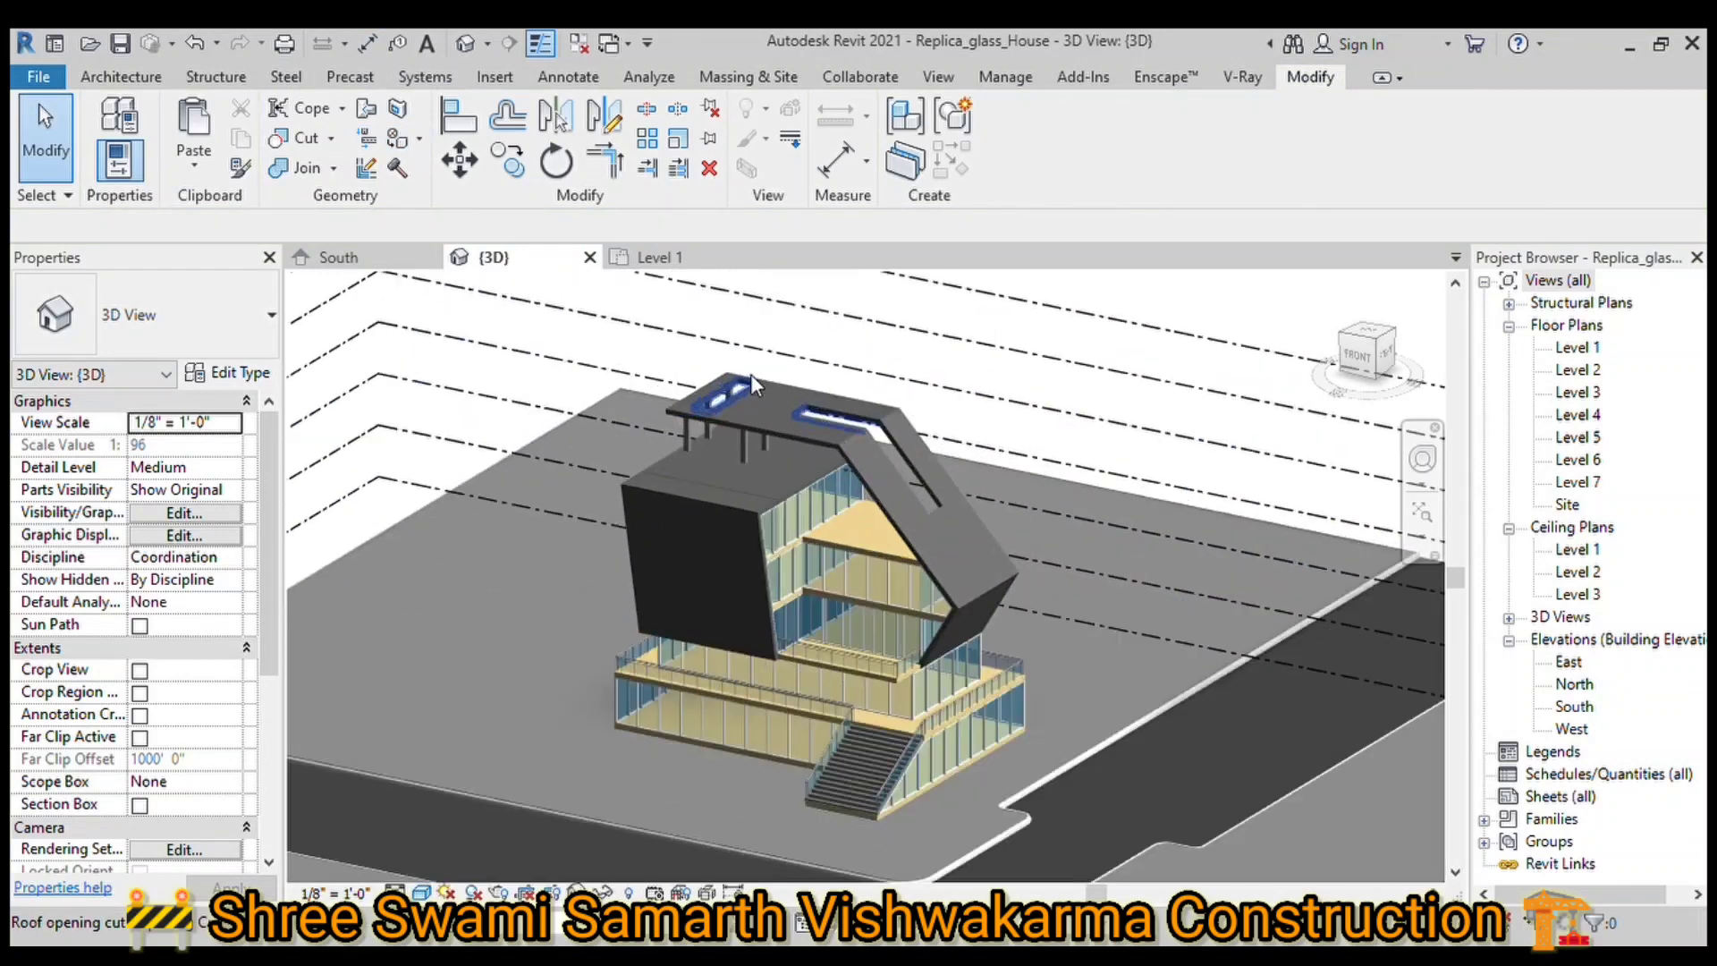
pyautogui.scroll(2, 750, 374)
pyautogui.scroll(2, 746, 396)
pyautogui.scroll(1, 746, 395)
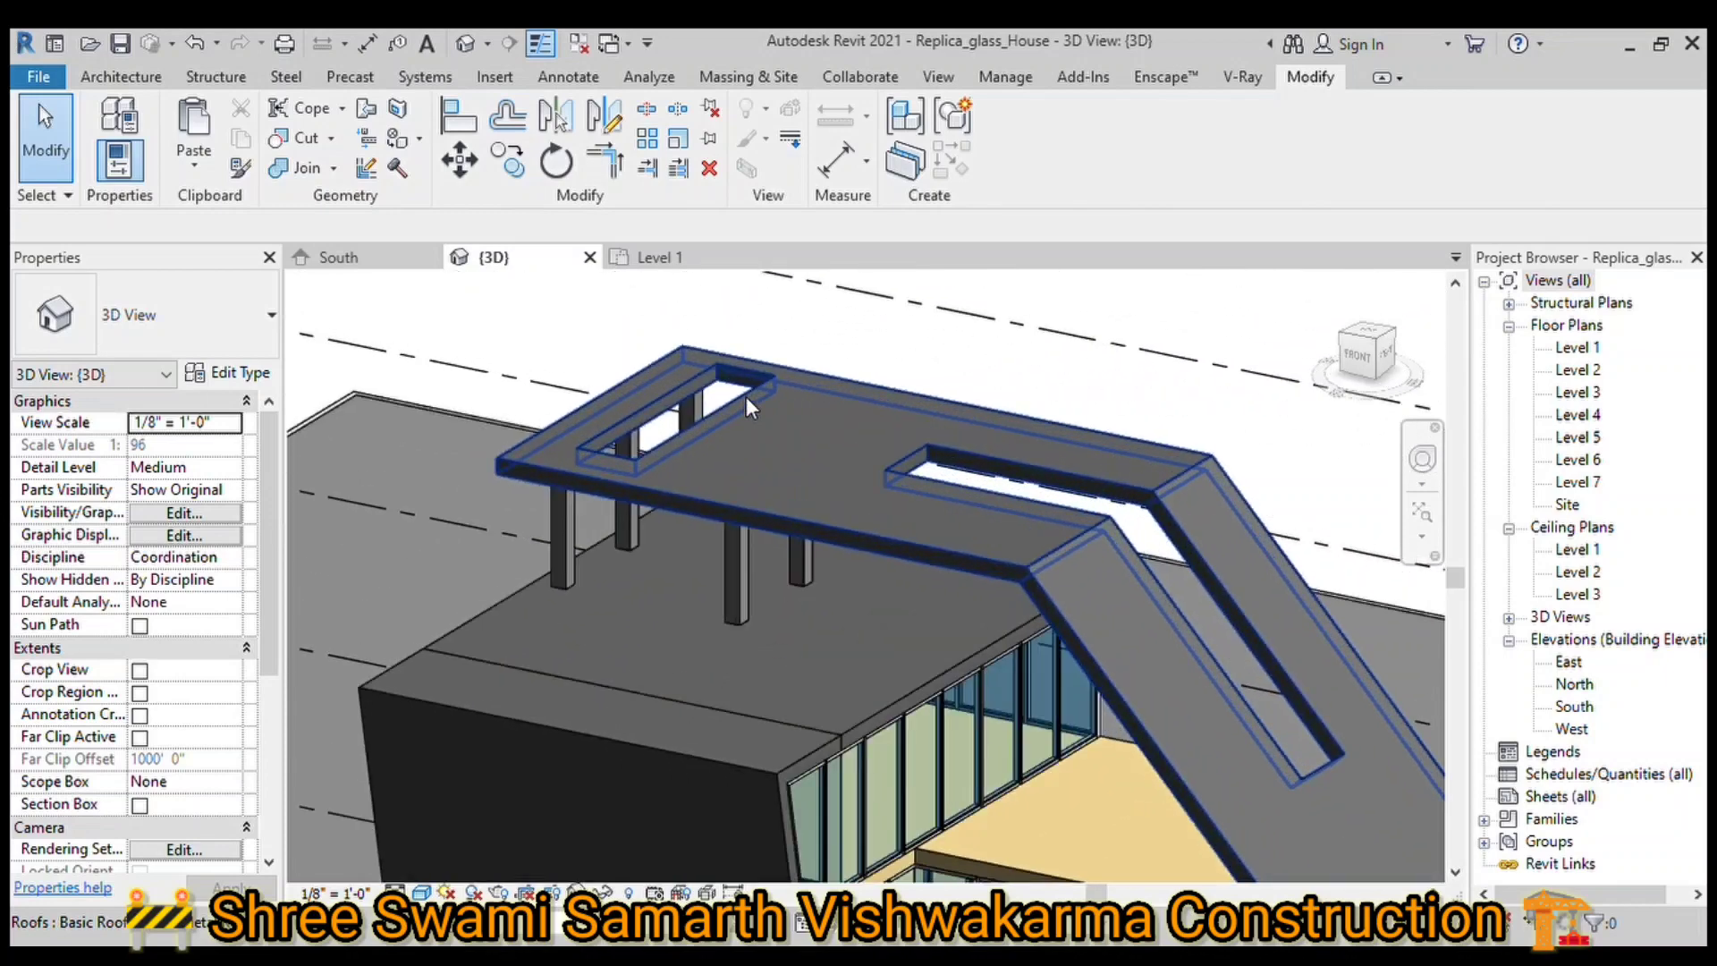
pyautogui.scroll(-3, 746, 396)
pyautogui.scroll(-5, 746, 395)
pyautogui.click(1377, 334)
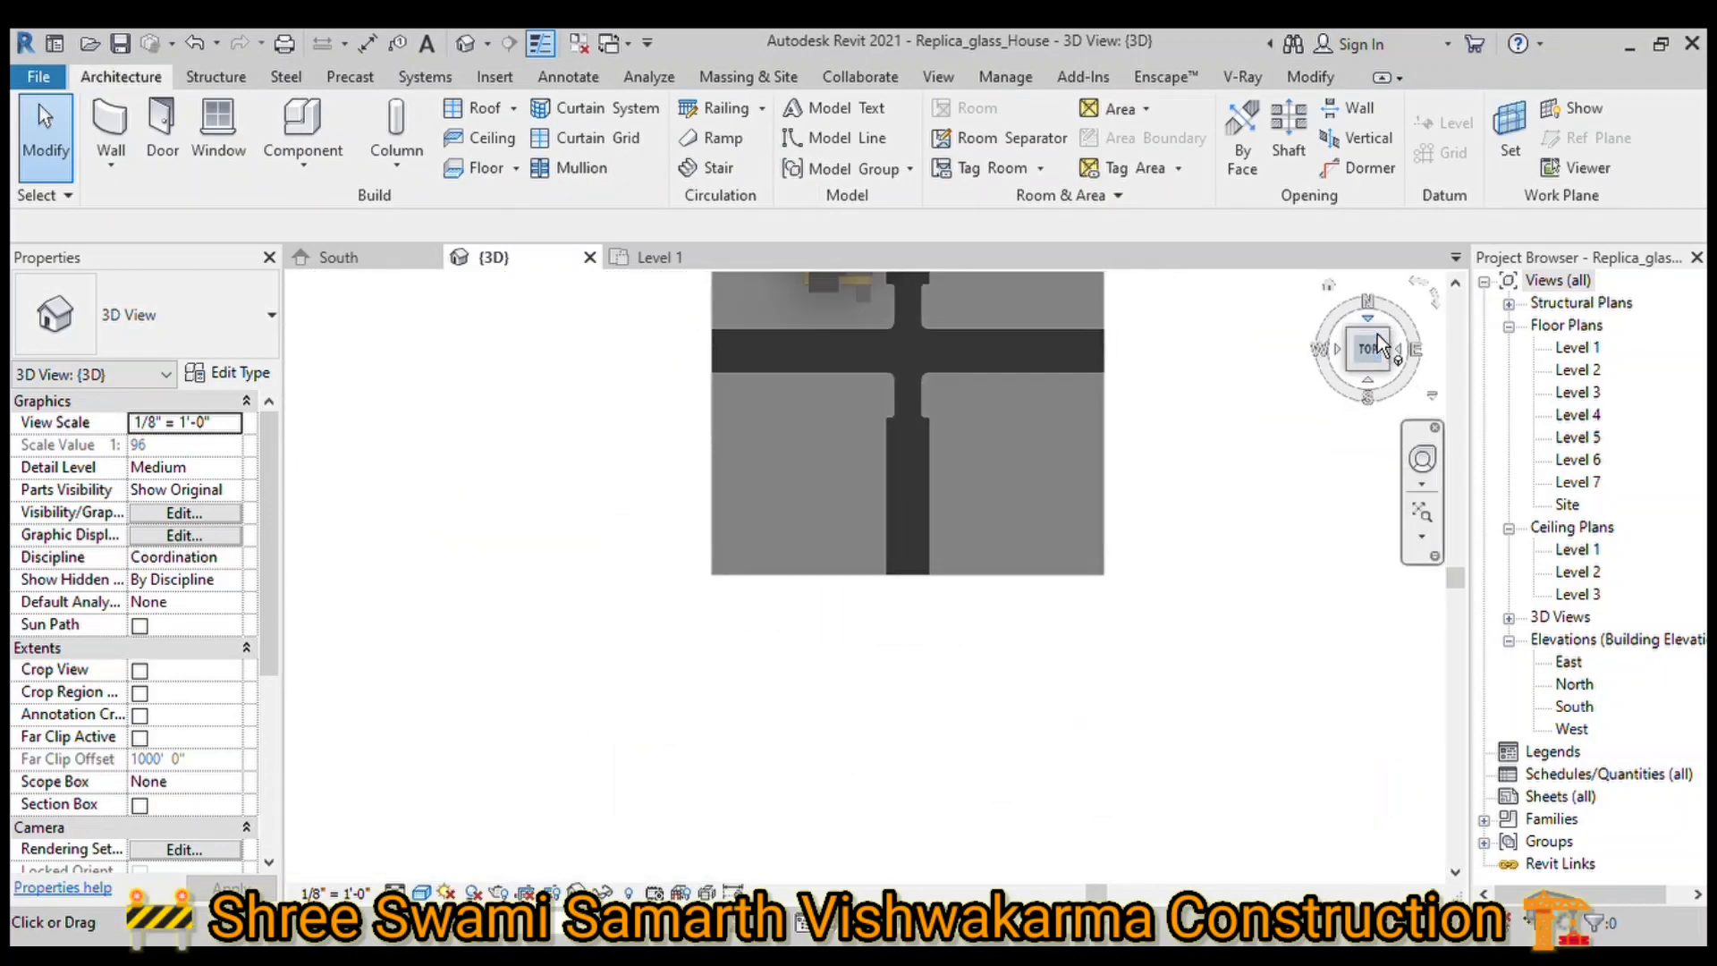
pyautogui.scroll(1, 919, 510)
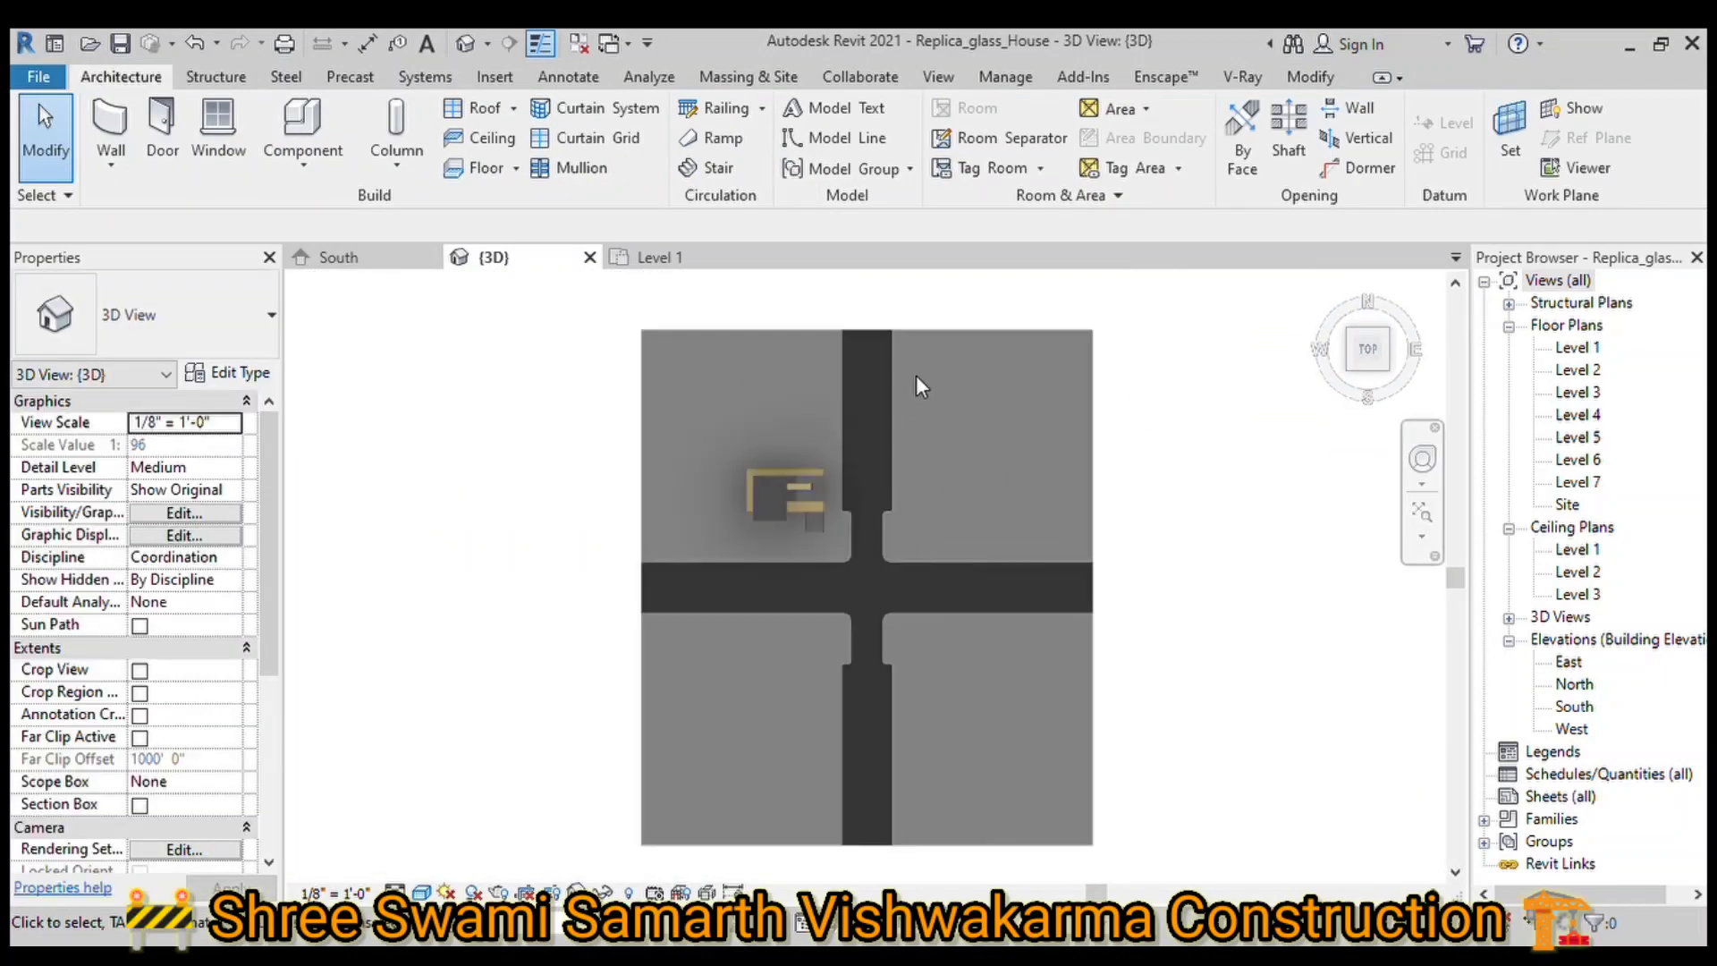
pyautogui.scroll(2, 921, 332)
pyautogui.scroll(1, 921, 329)
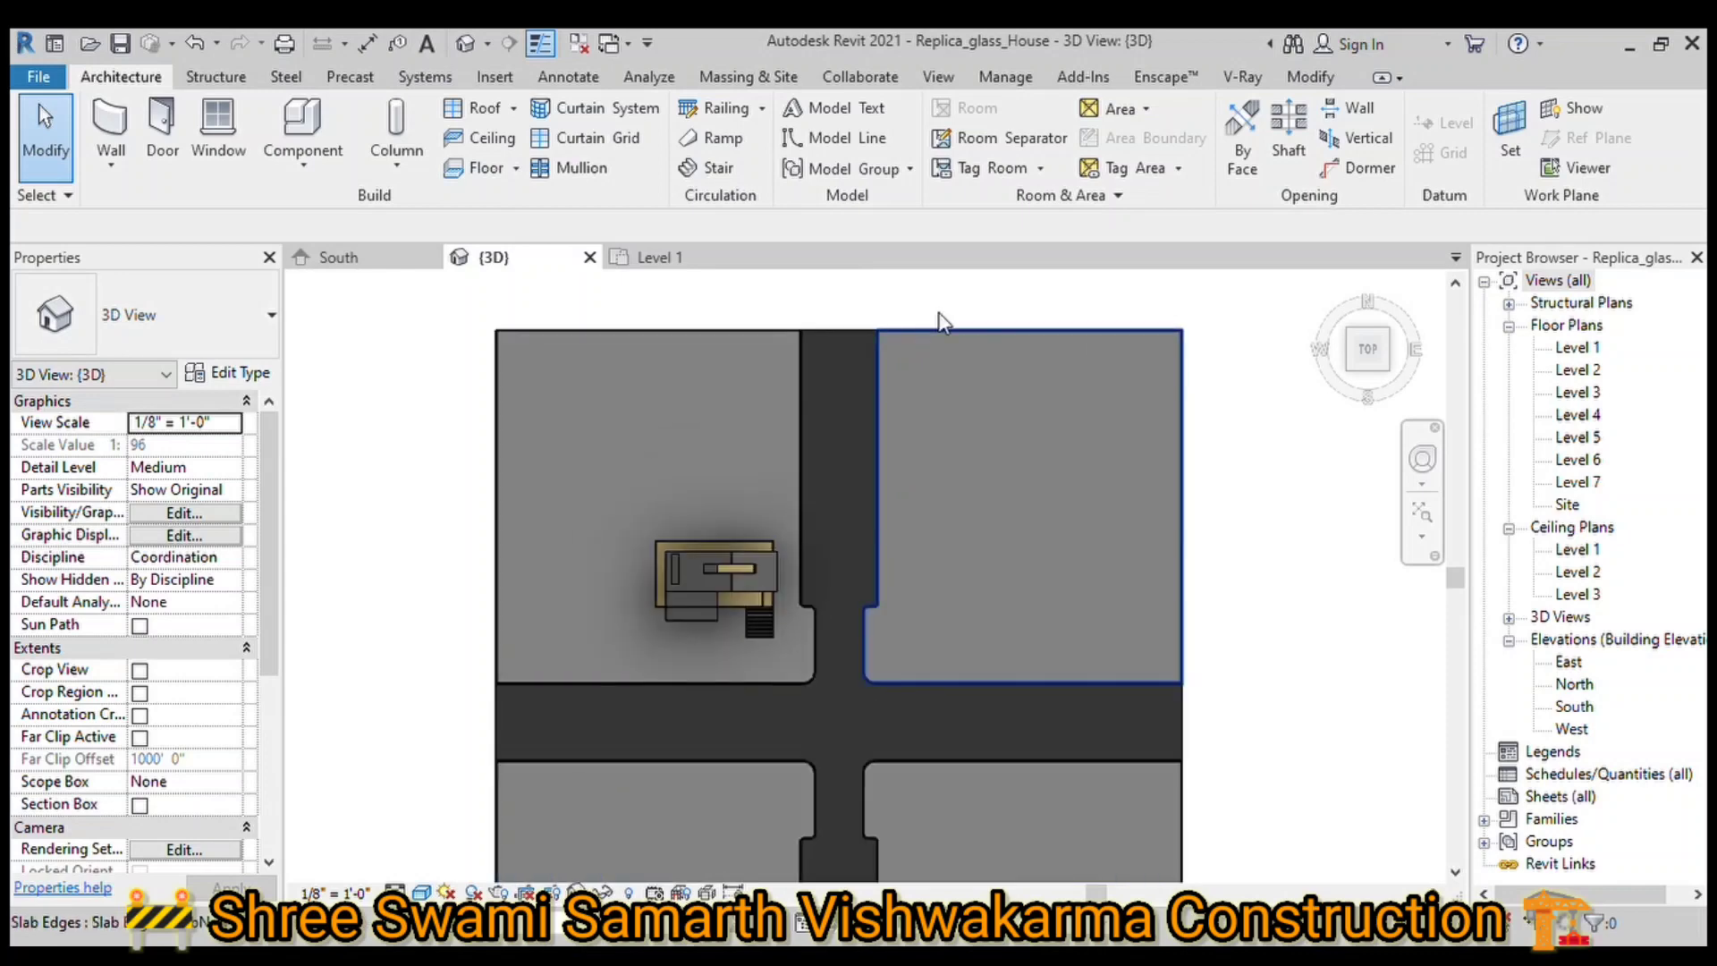
# Step: Place Range_Rover cars on the west and east roads, rotated to run along them
pyautogui.press('c')
pyautogui.press('m')
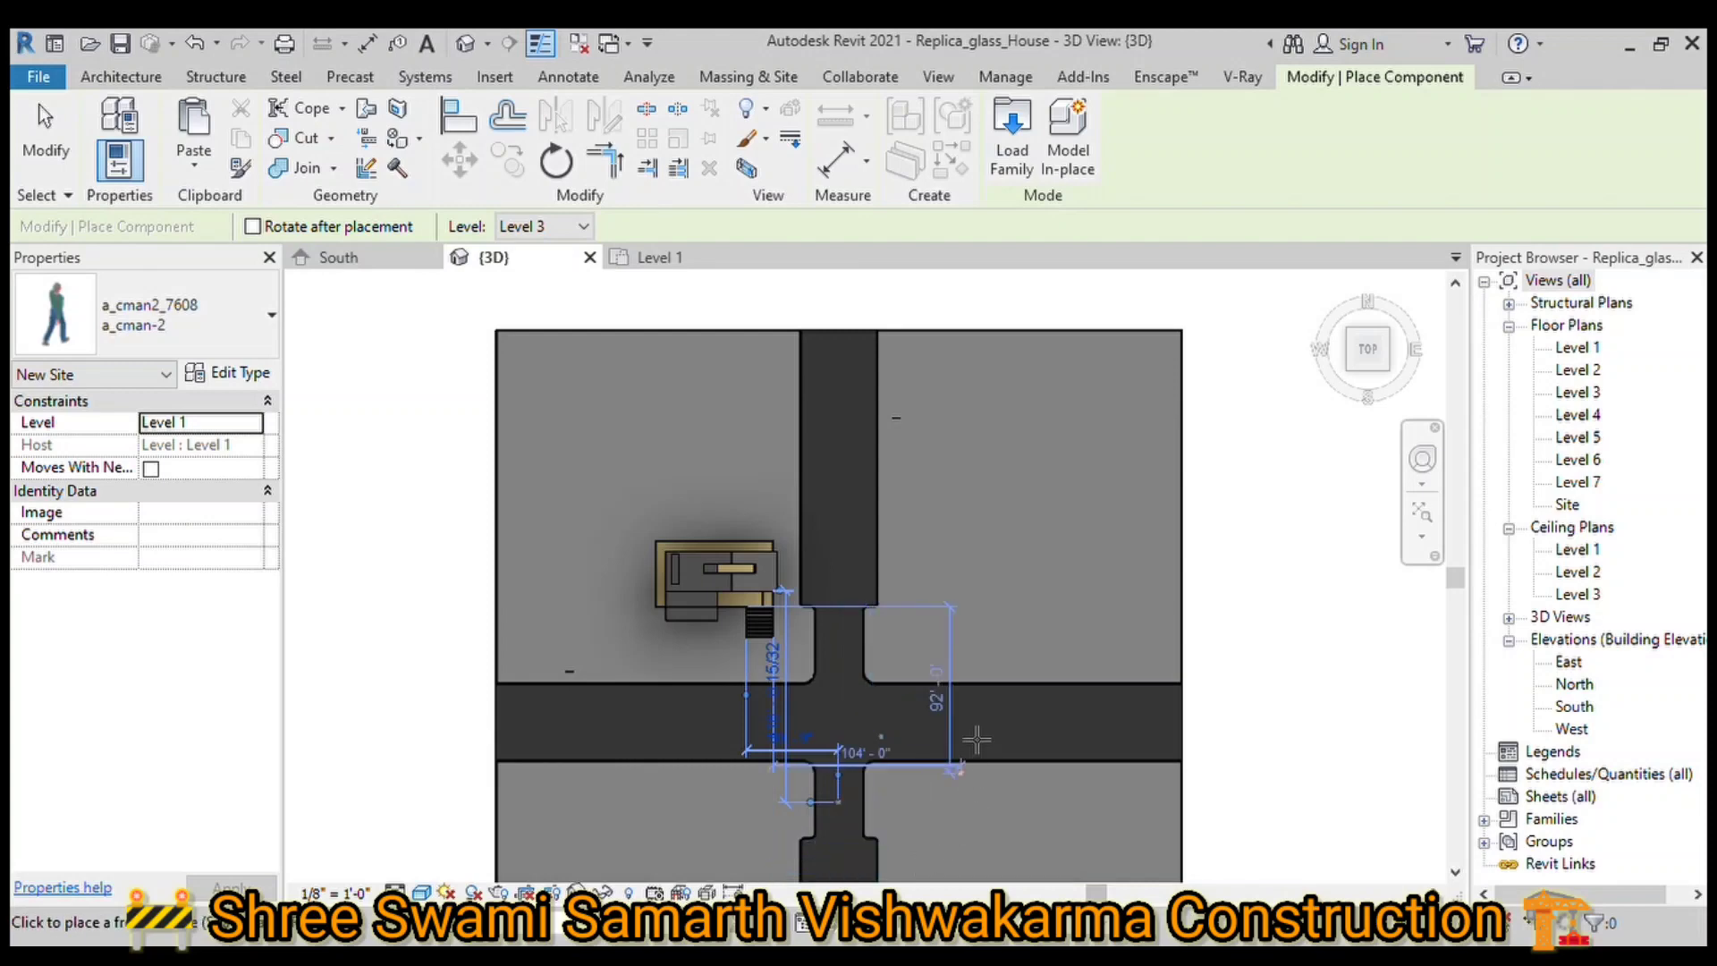
pyautogui.press('Escape')
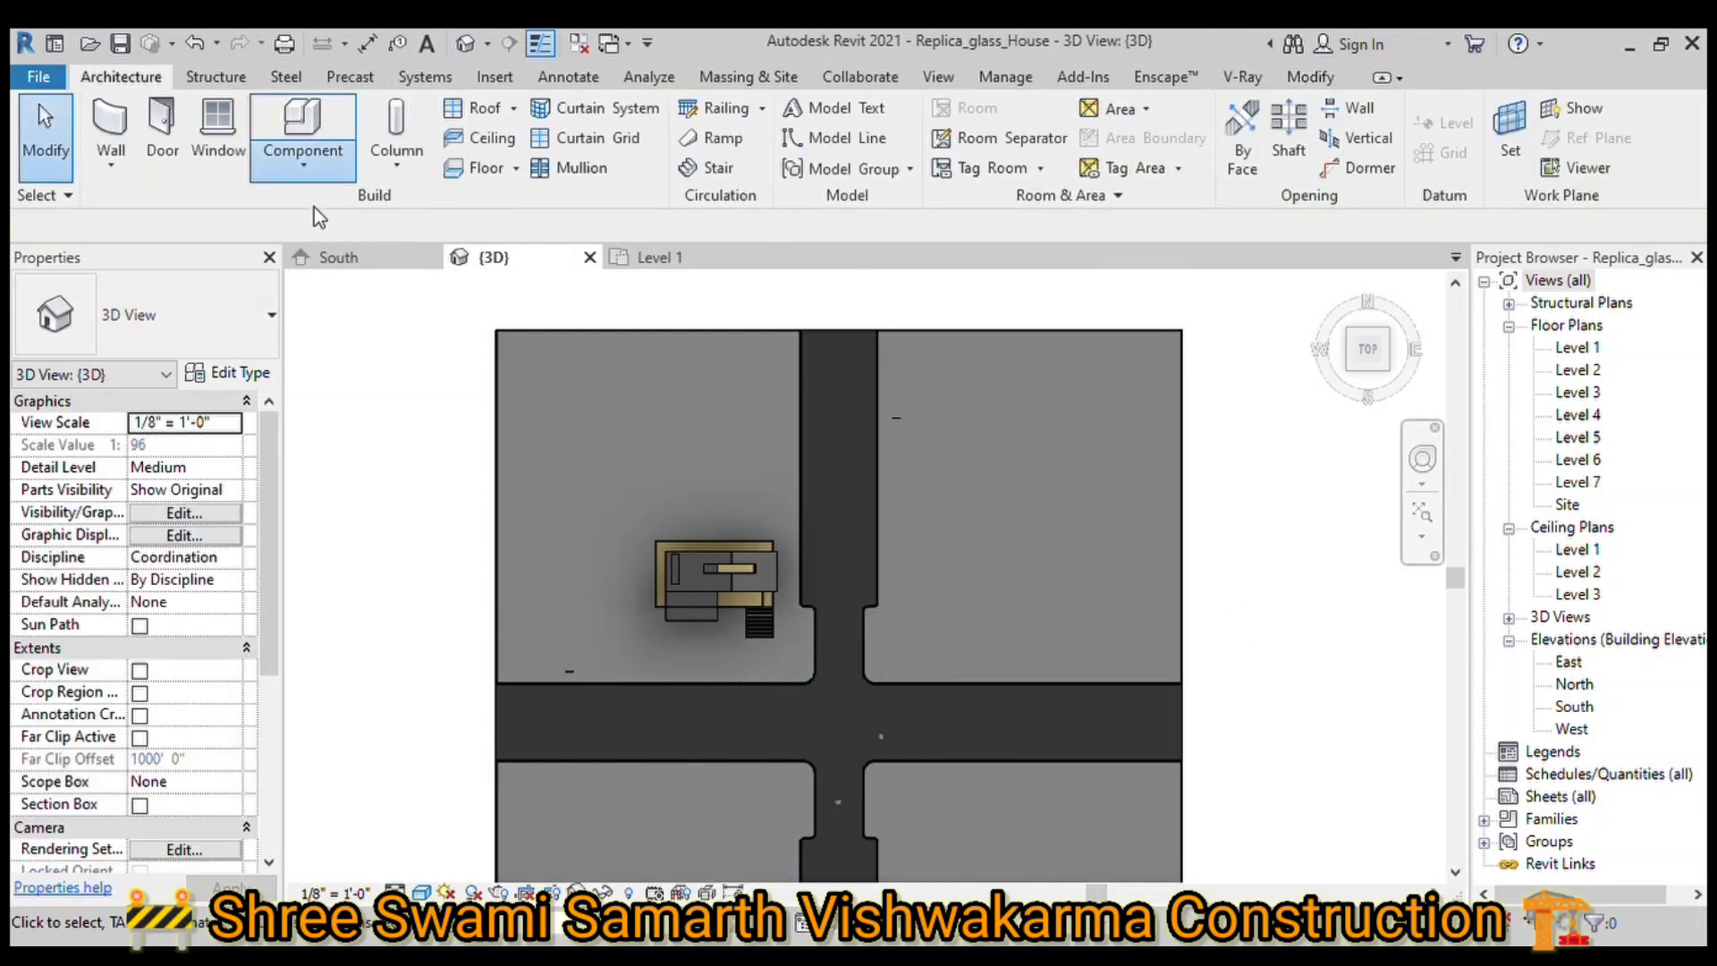
pyautogui.click(302, 138)
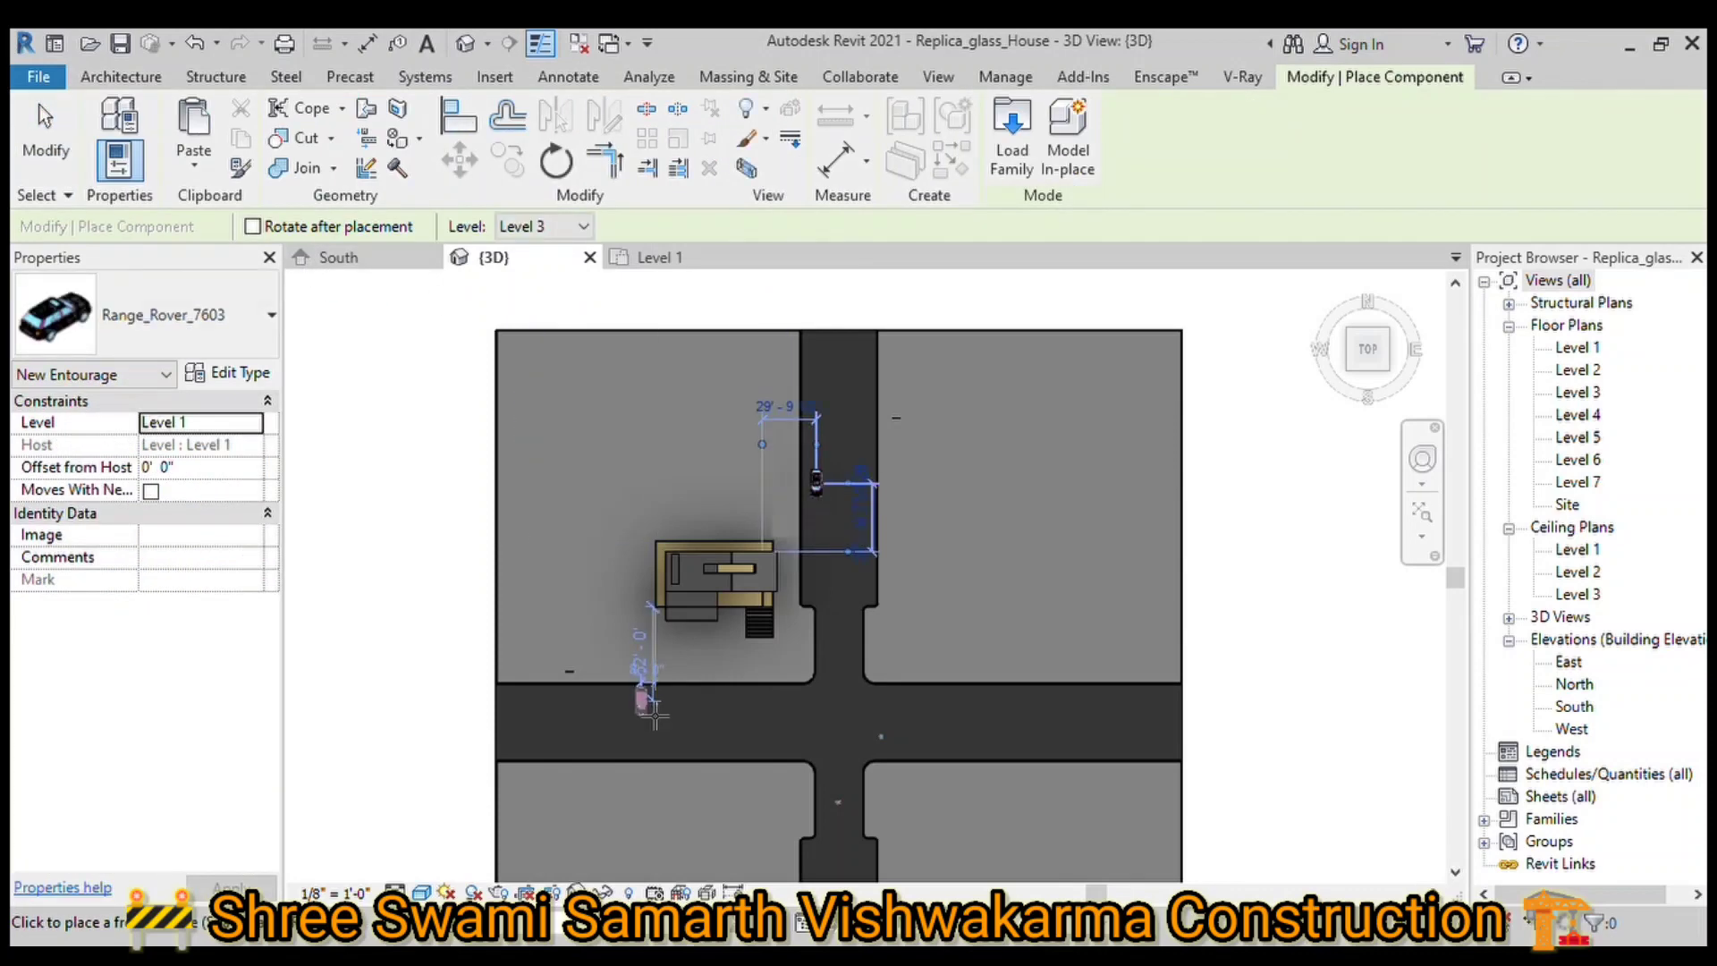
pyautogui.press('space')
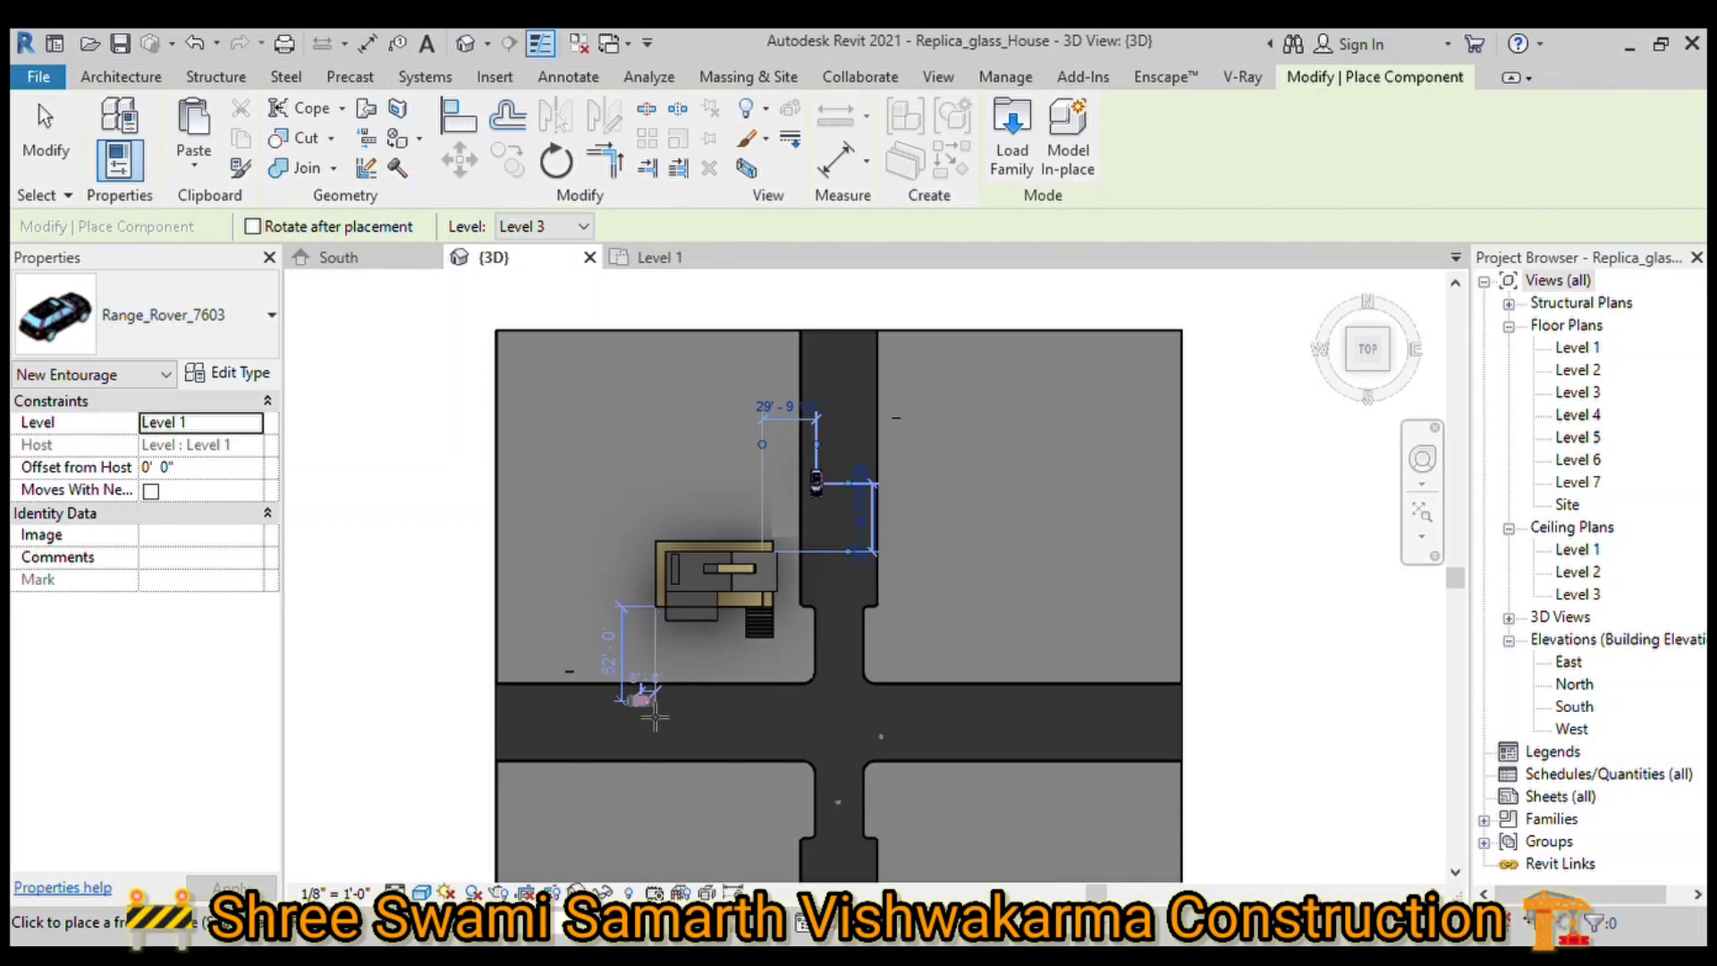
pyautogui.click(654, 720)
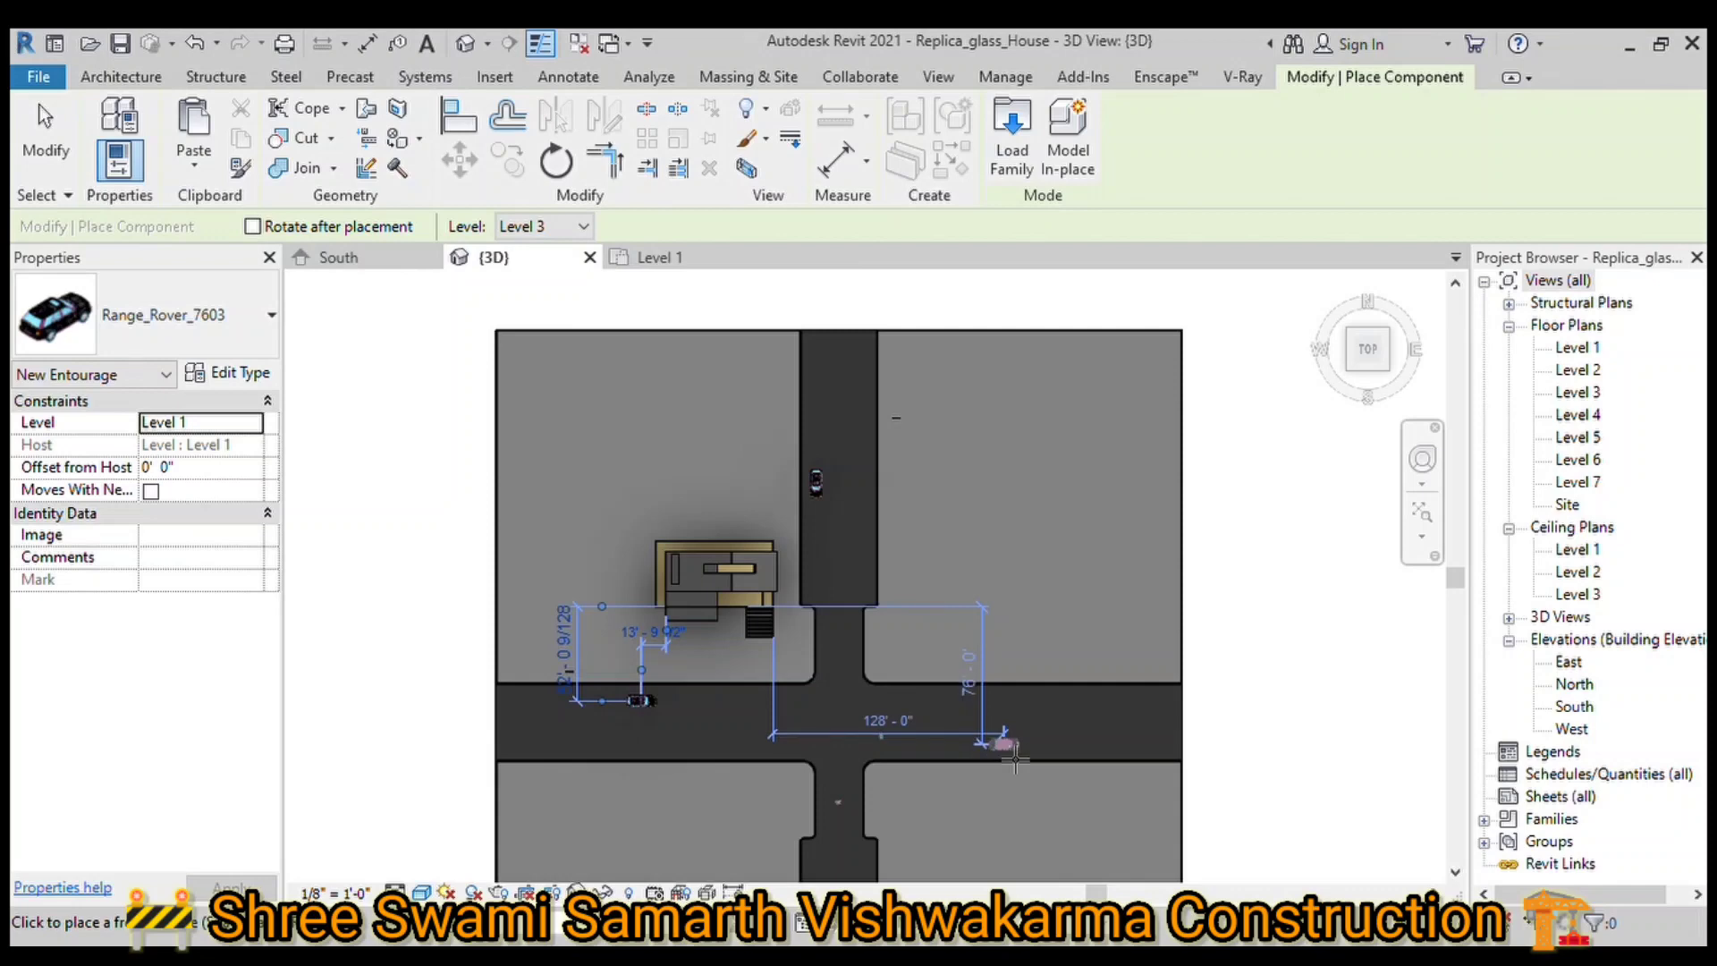
pyautogui.press('space')
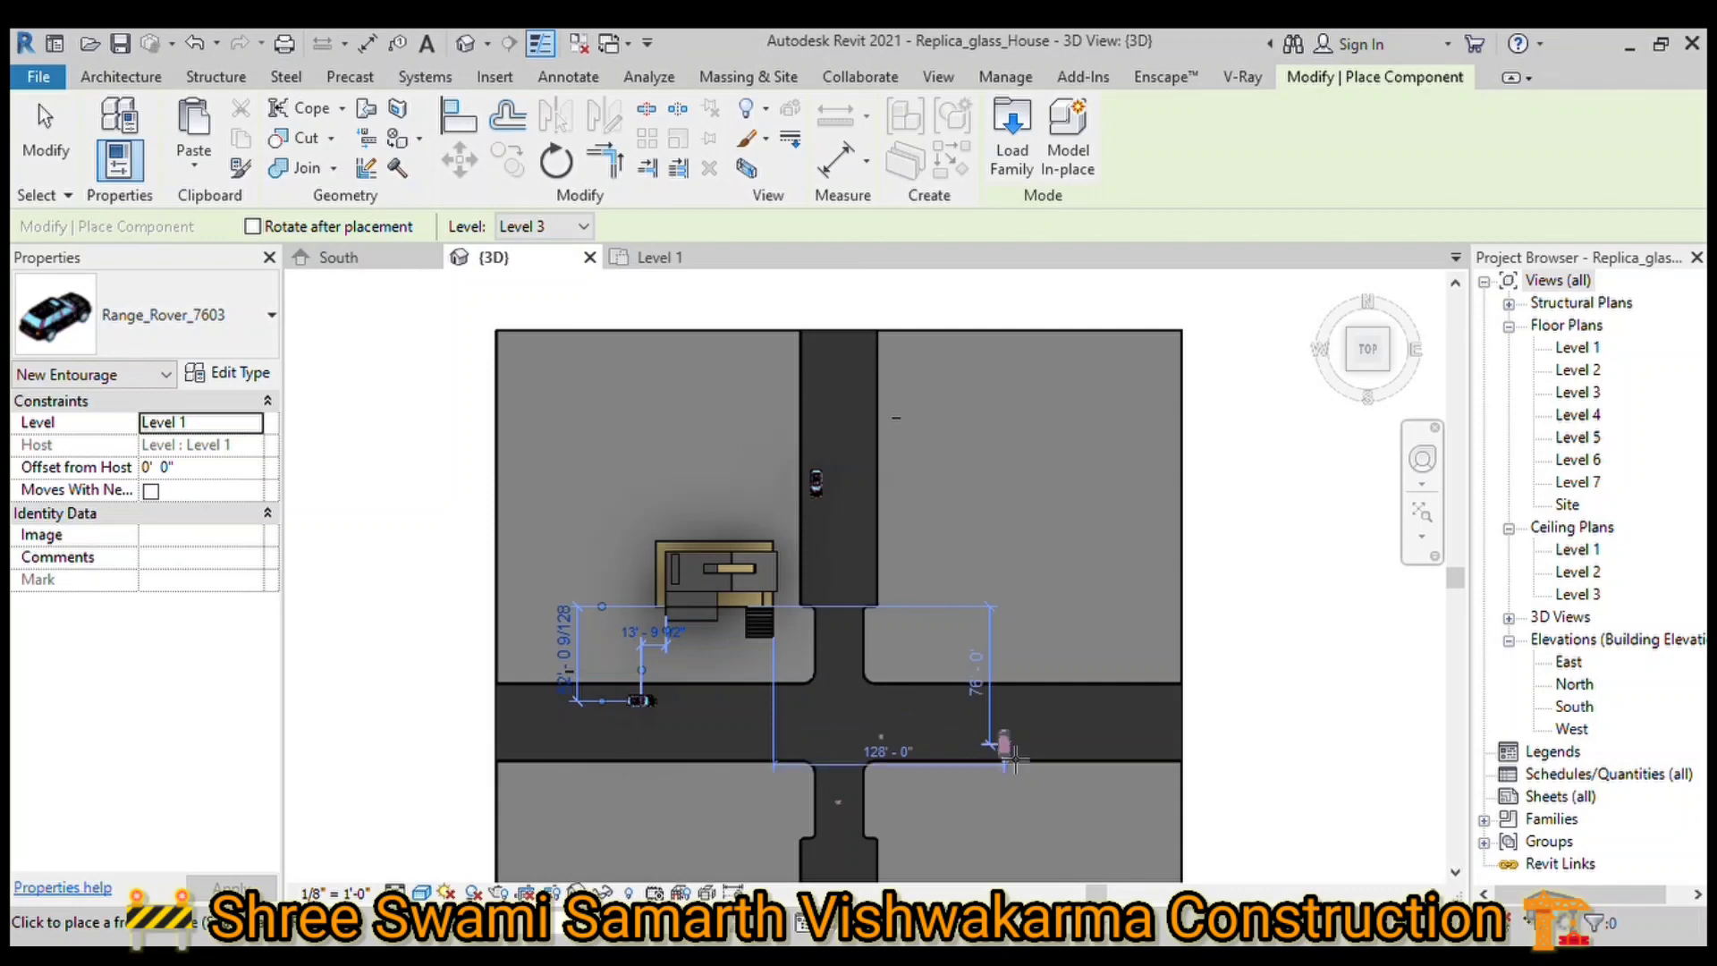
pyautogui.press('space')
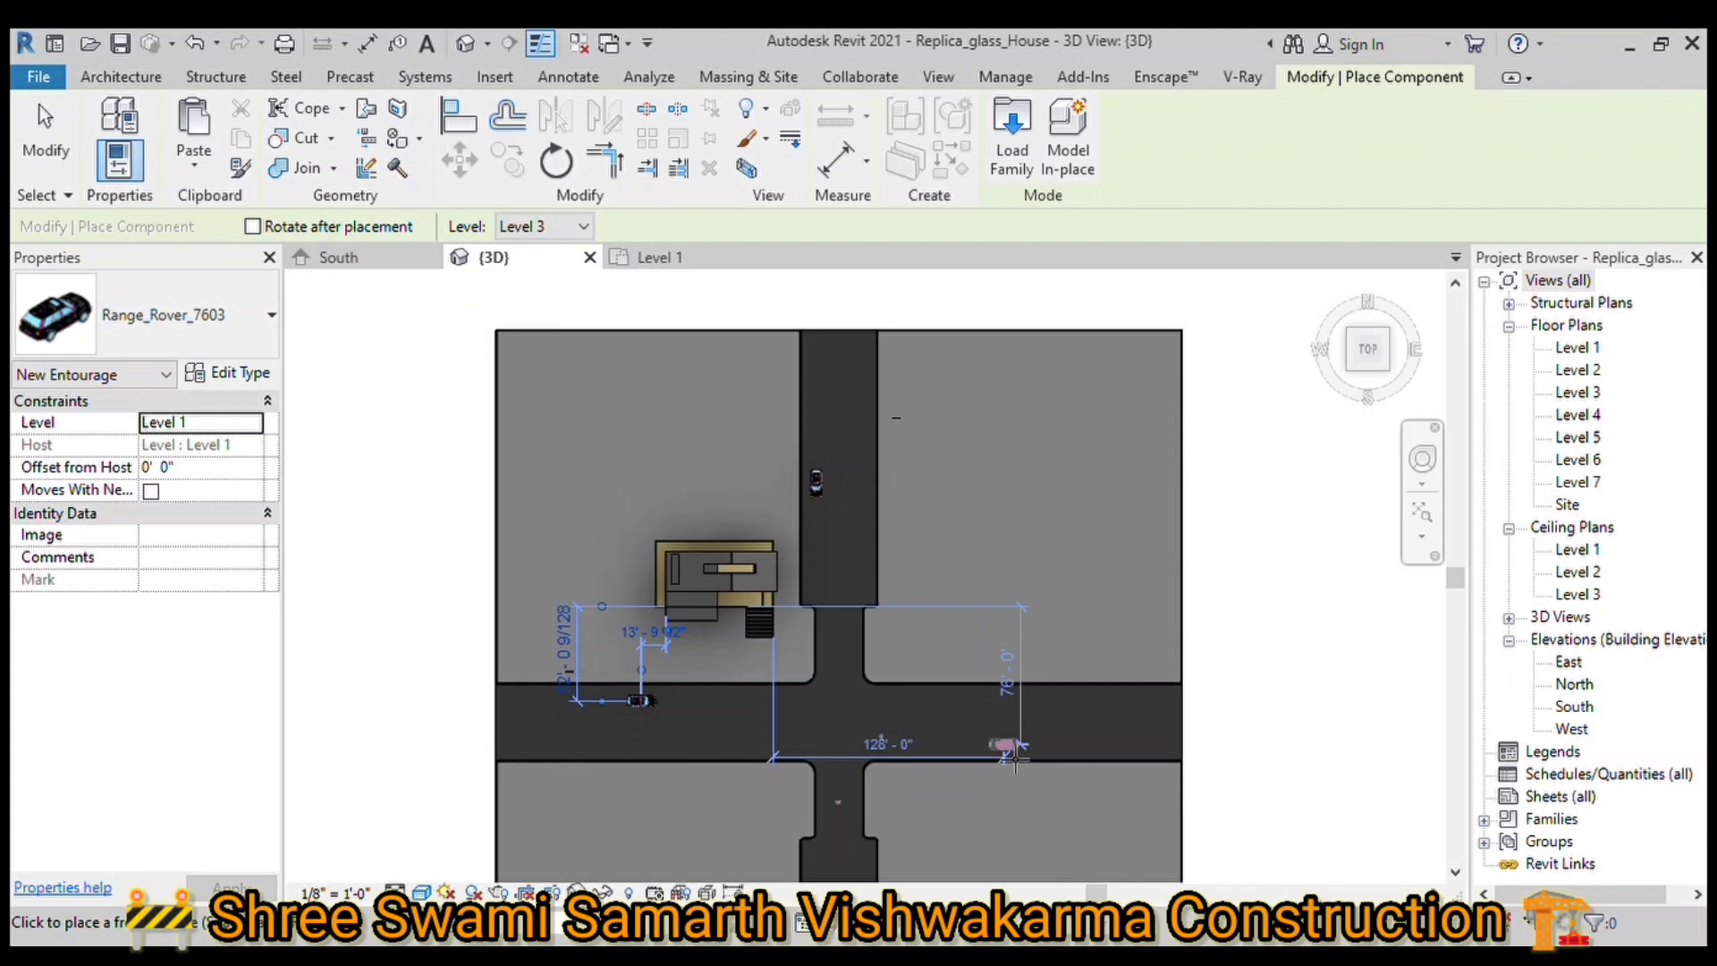
pyautogui.click(1015, 756)
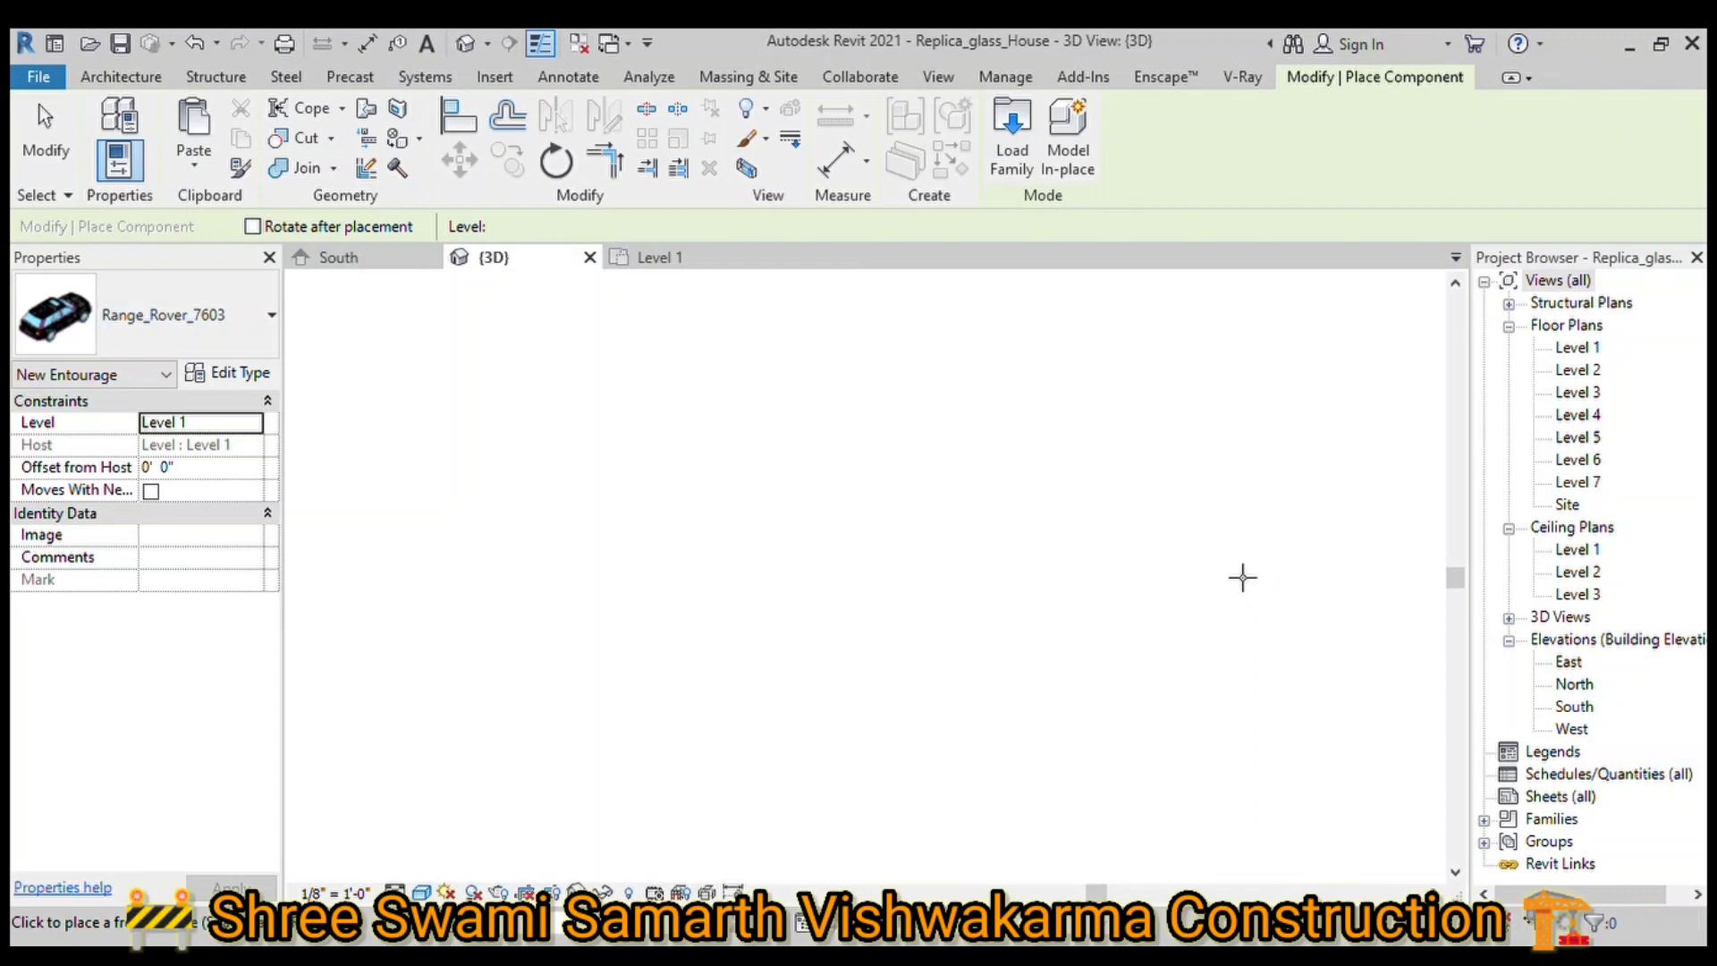
# Step: Stop placing cars and return to the default isometric 3D view, zoomed in
pyautogui.press('Escape')
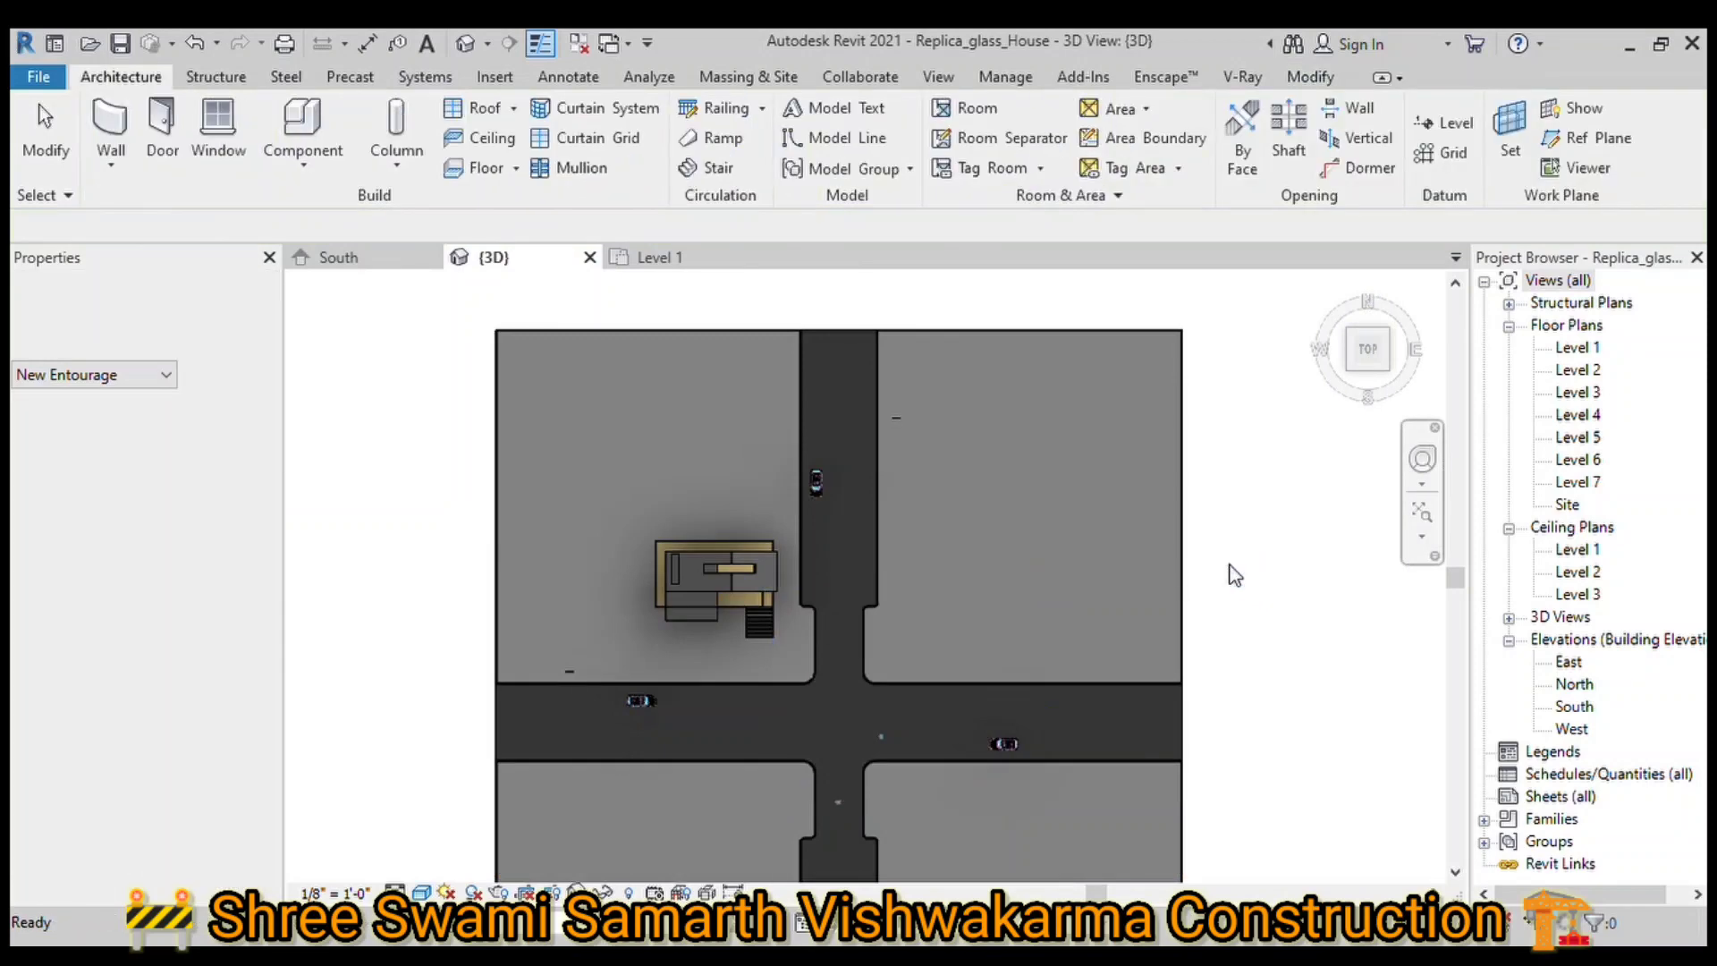
pyautogui.click(1391, 369)
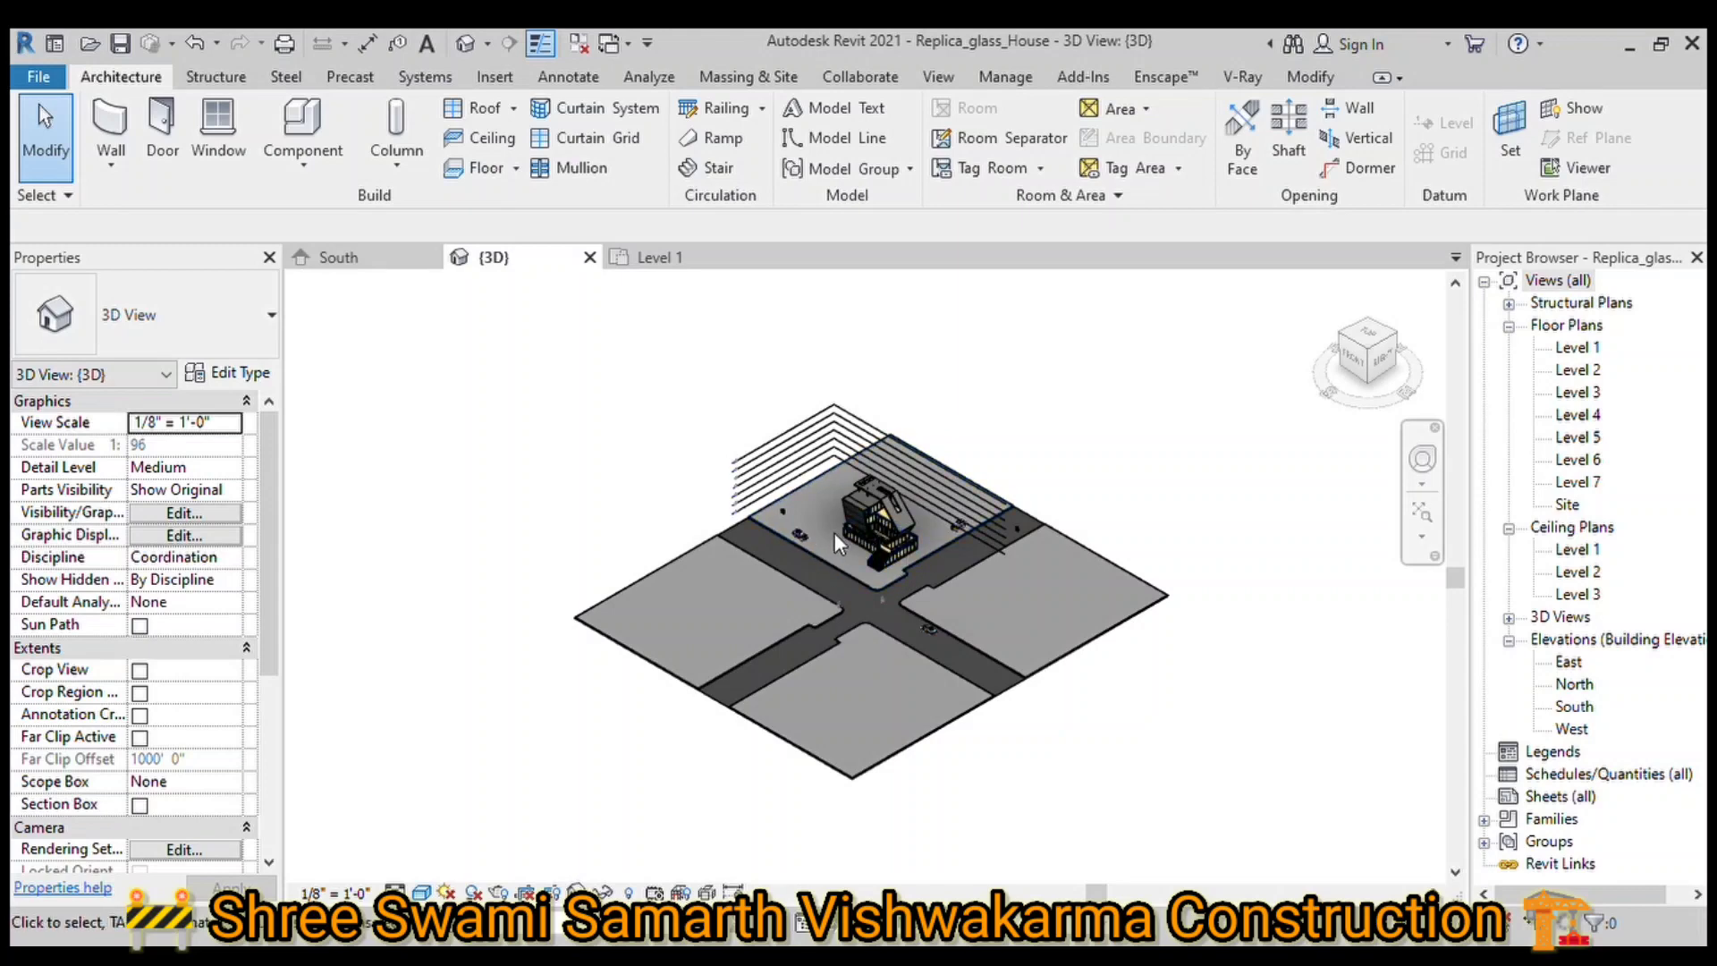
pyautogui.scroll(1, 867, 544)
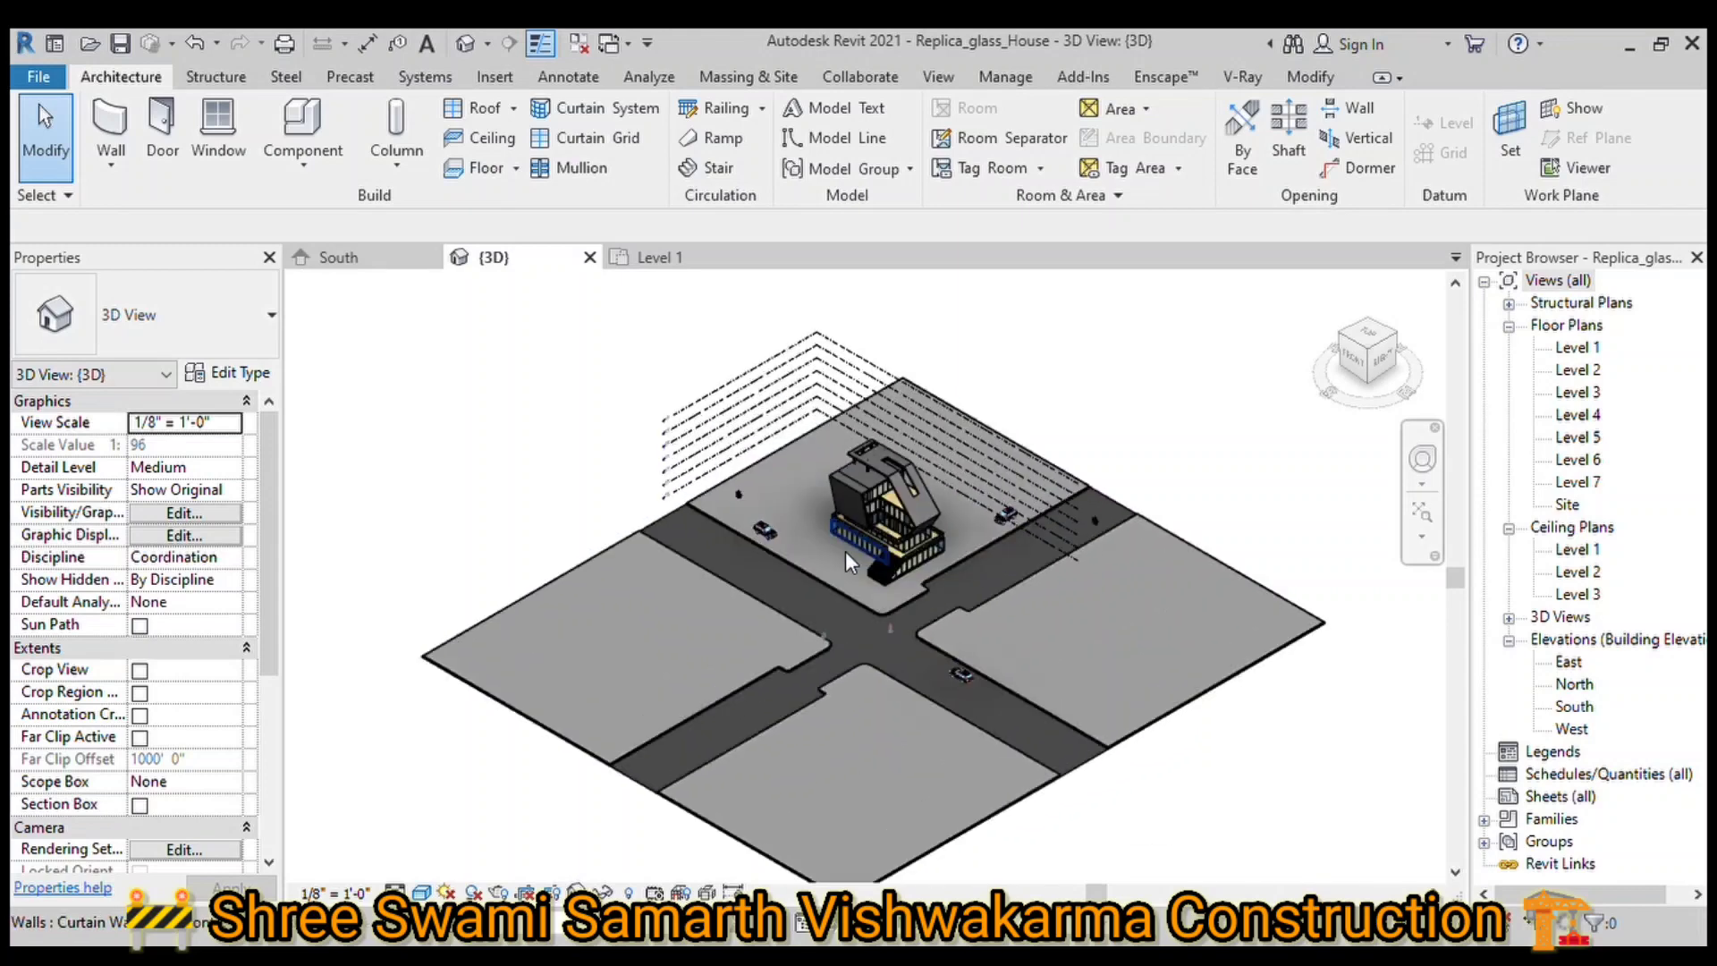
pyautogui.scroll(2, 846, 551)
pyautogui.scroll(1, 850, 550)
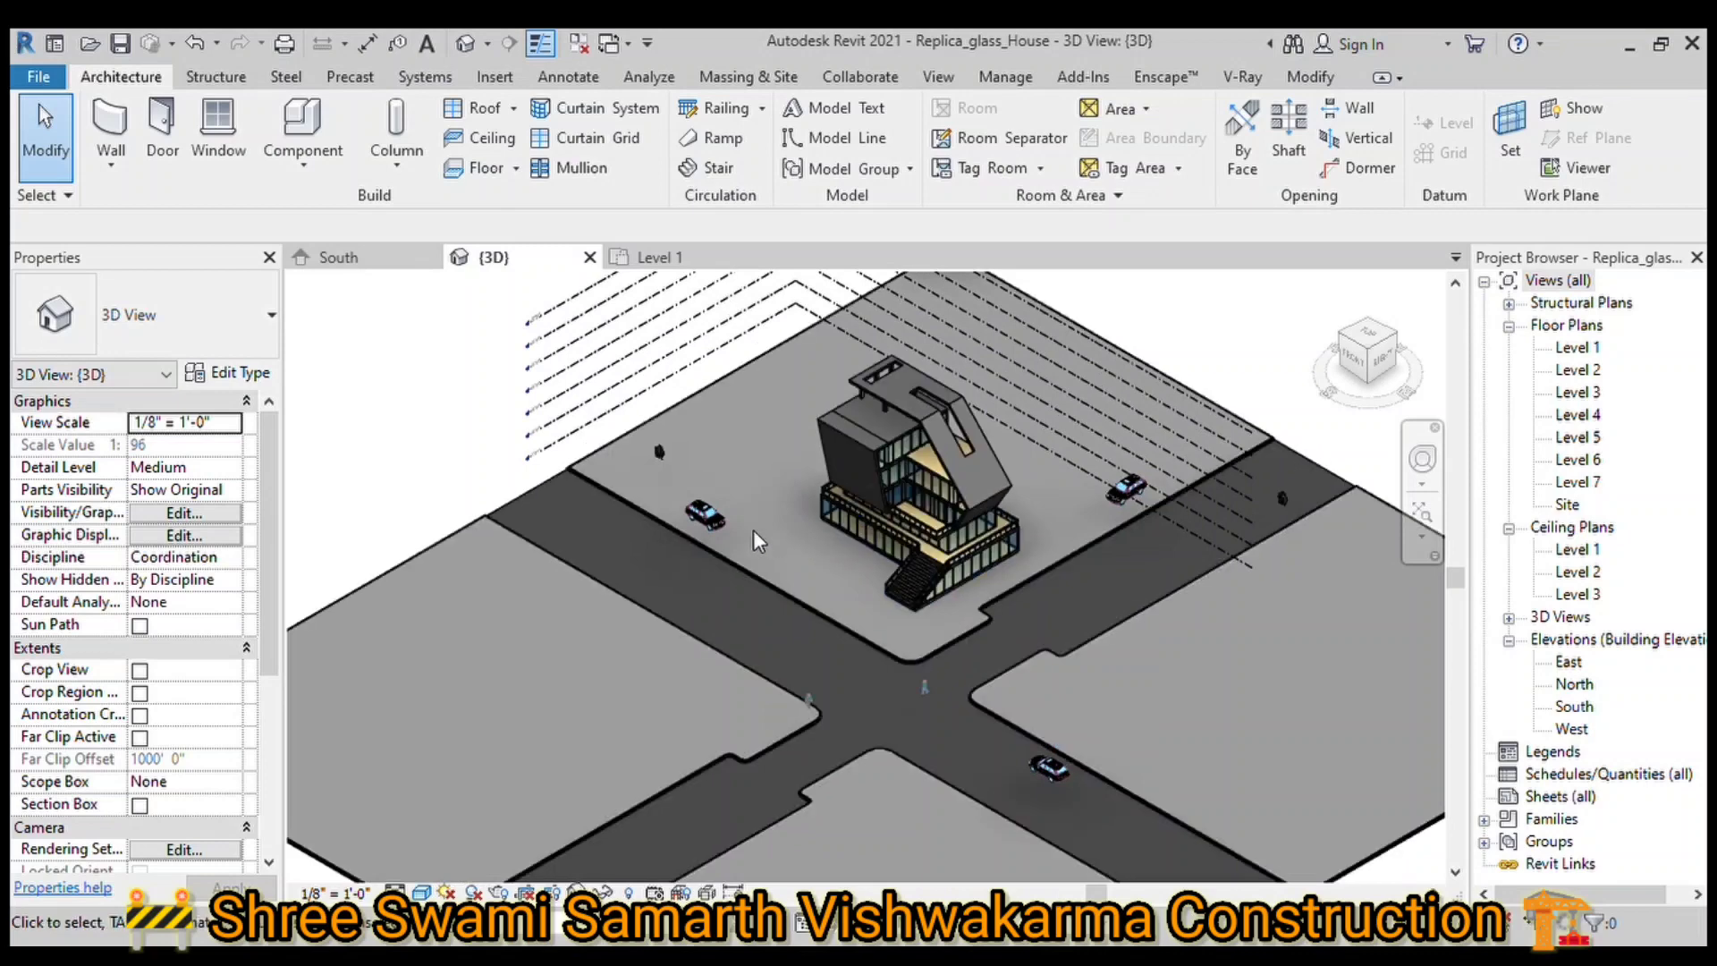
pyautogui.scroll(4, 754, 530)
pyautogui.scroll(1, 742, 519)
# Step: Shift the west-road car farther along its road with arrow nudges and a drag
pyautogui.click(673, 503)
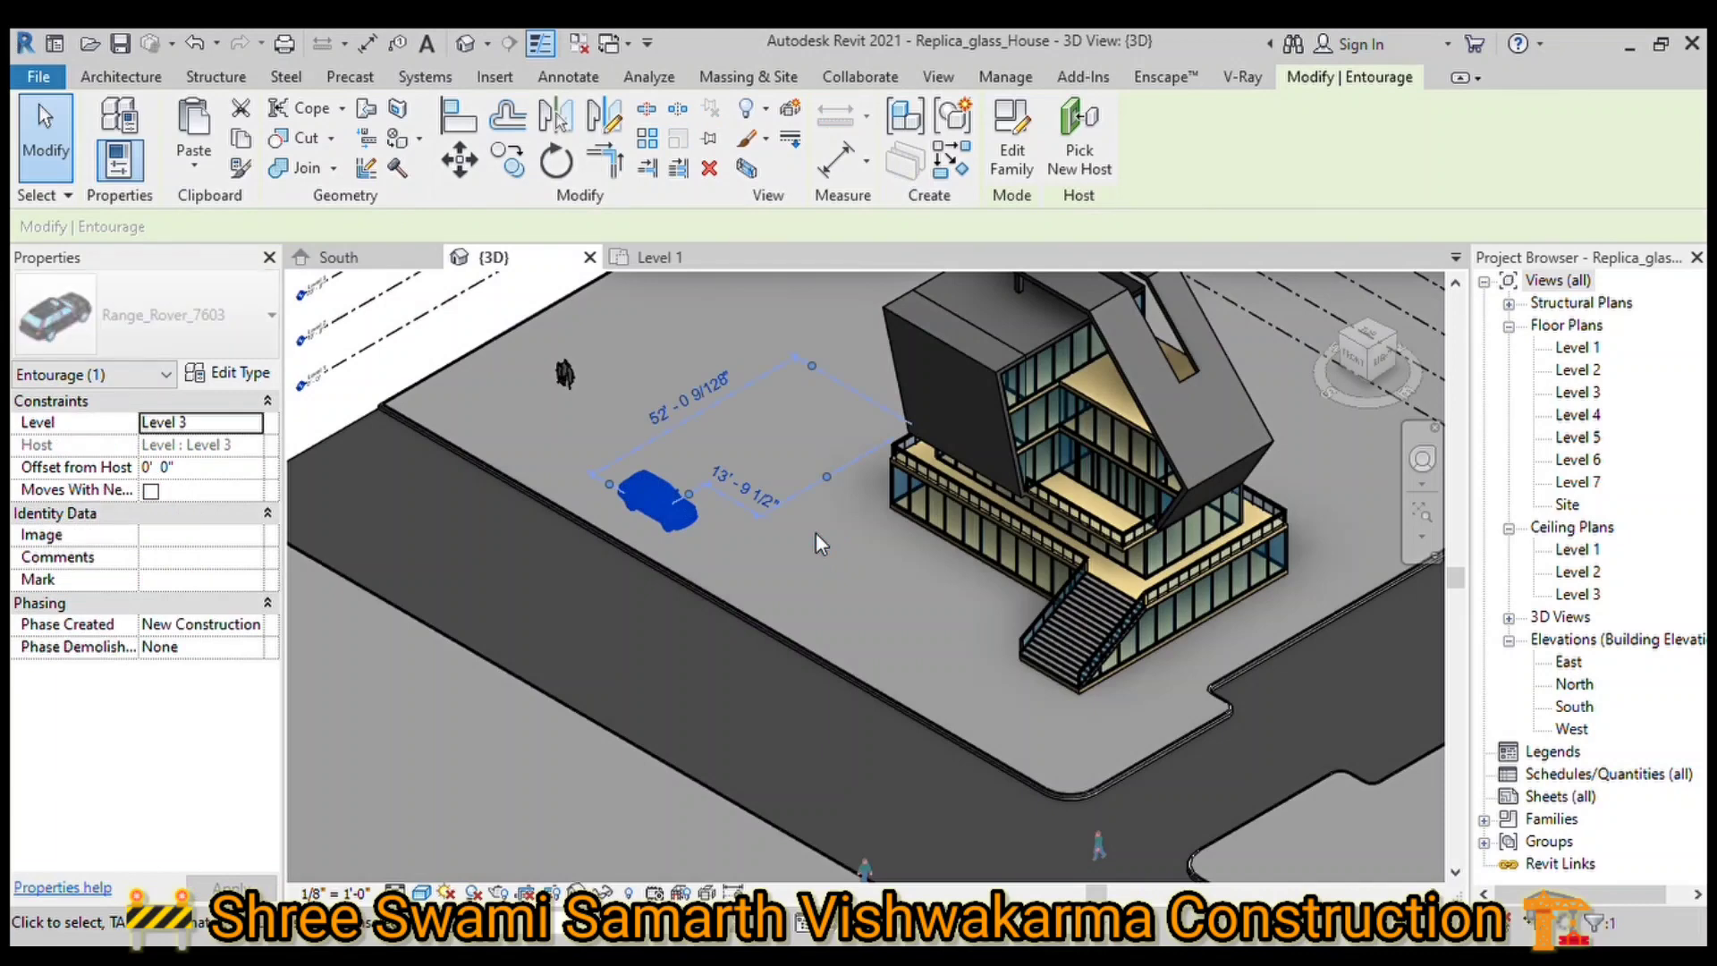
pyautogui.press('Left')
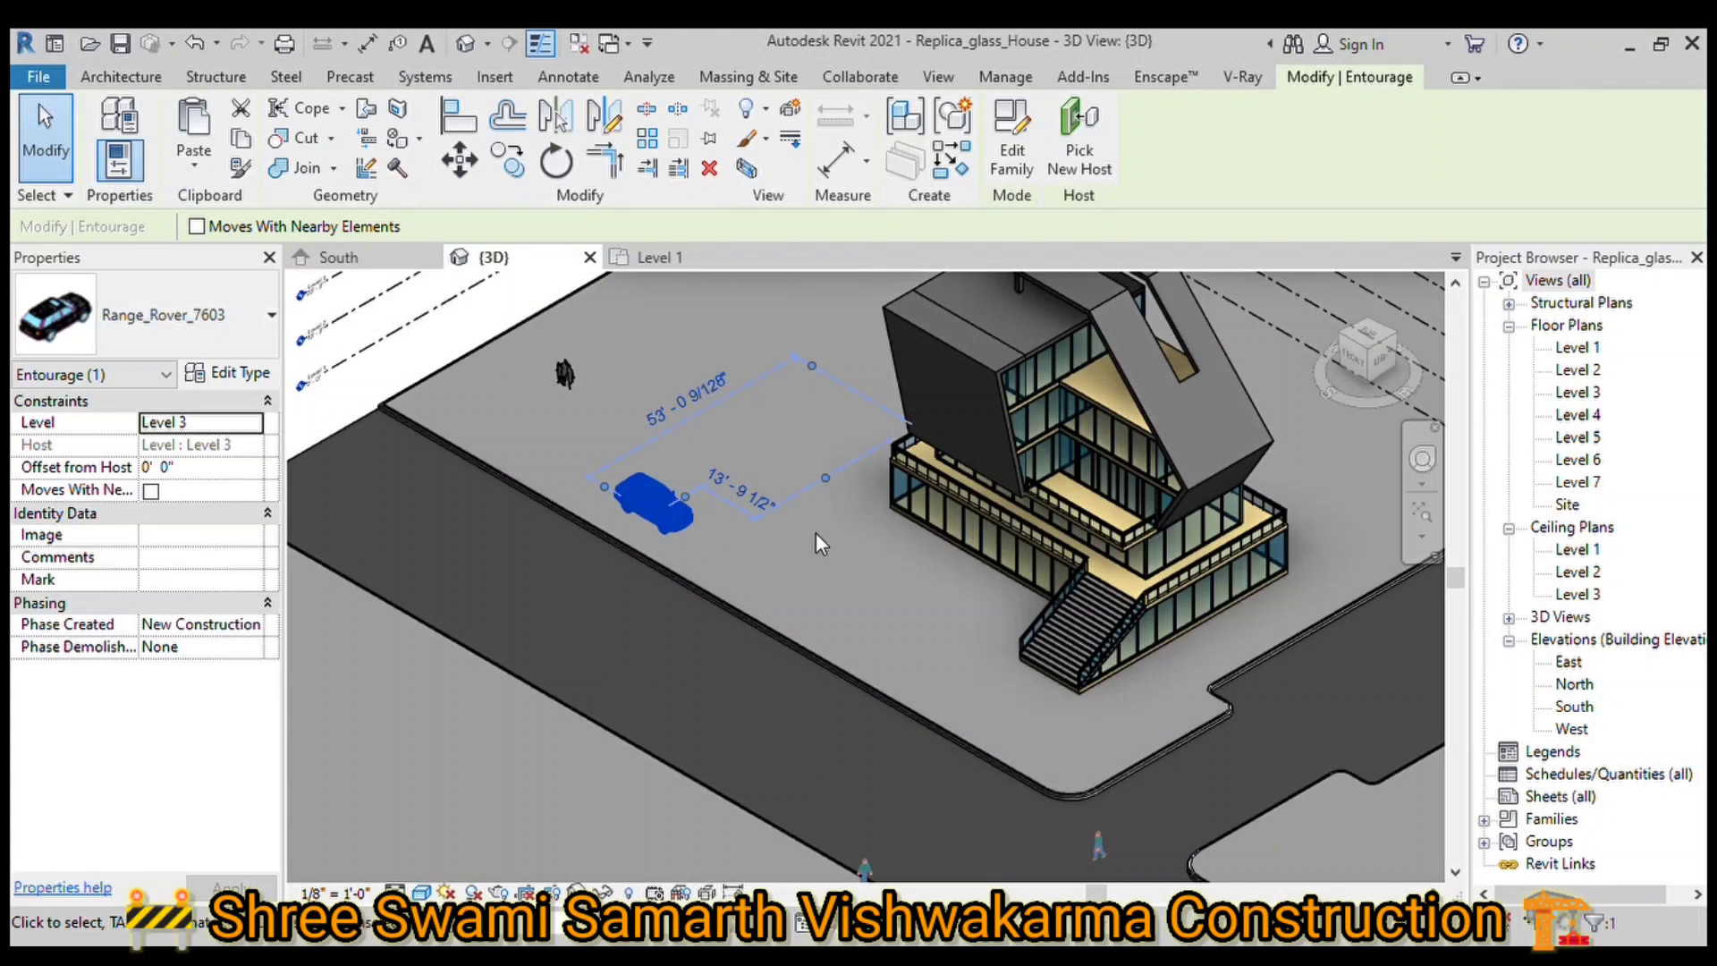
pyautogui.press('Left')
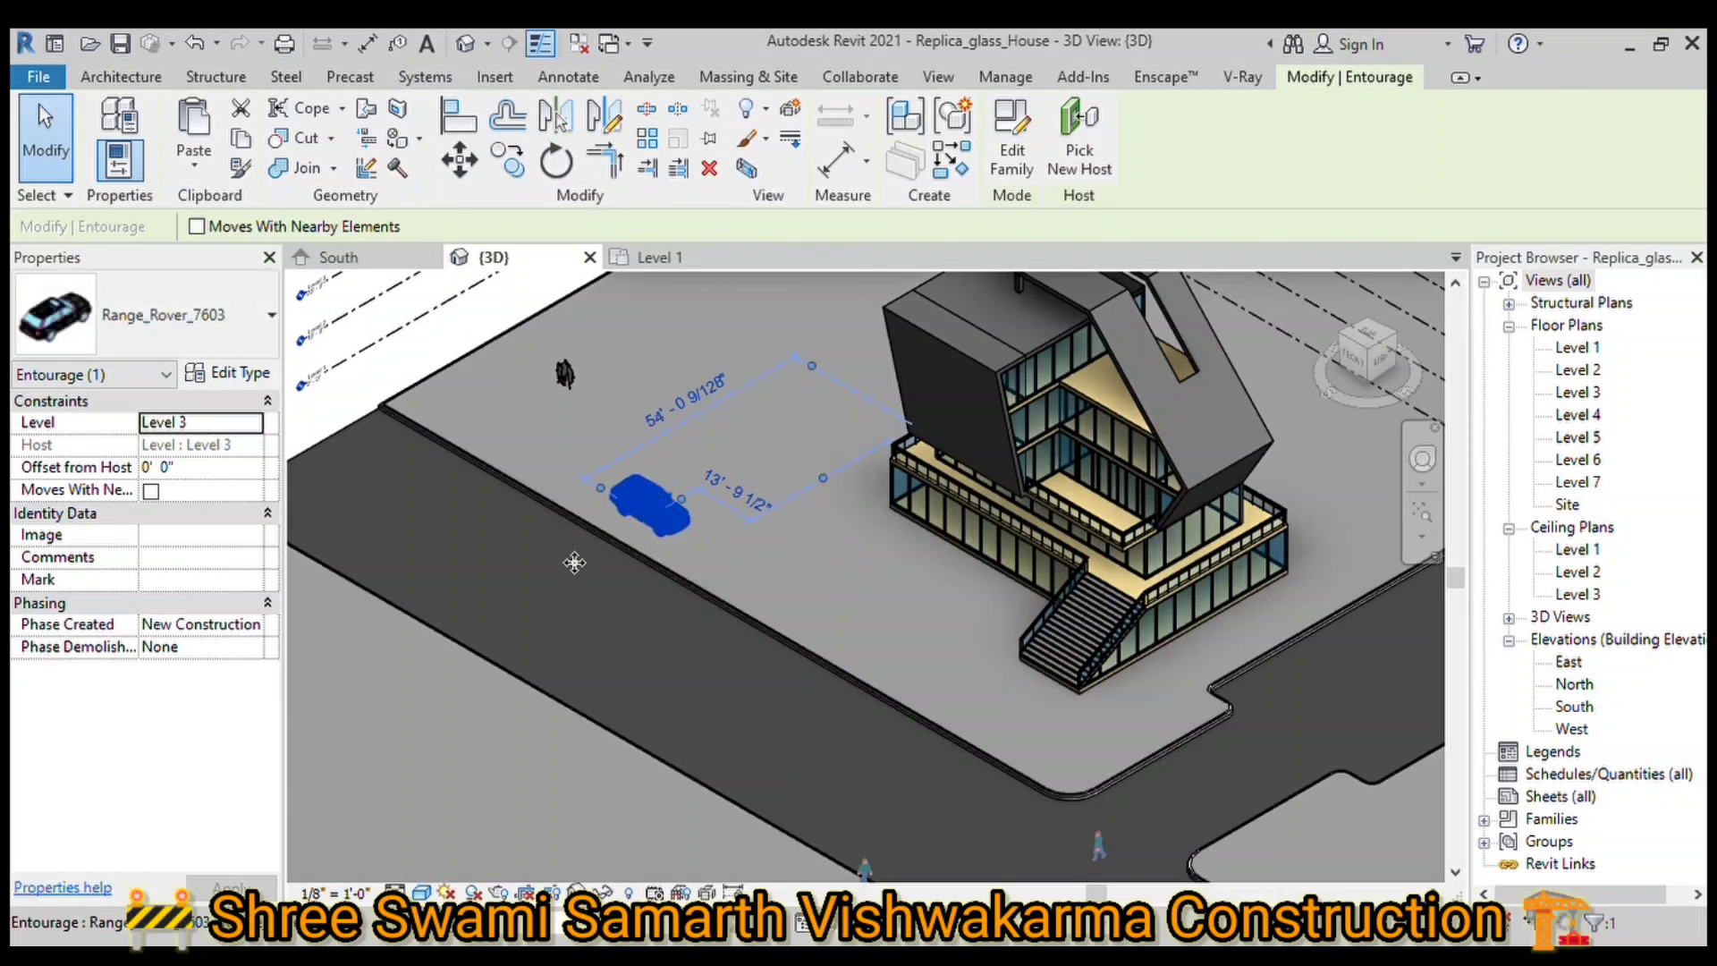
pyautogui.moveTo(574, 561); pyautogui.dragTo(667, 595)
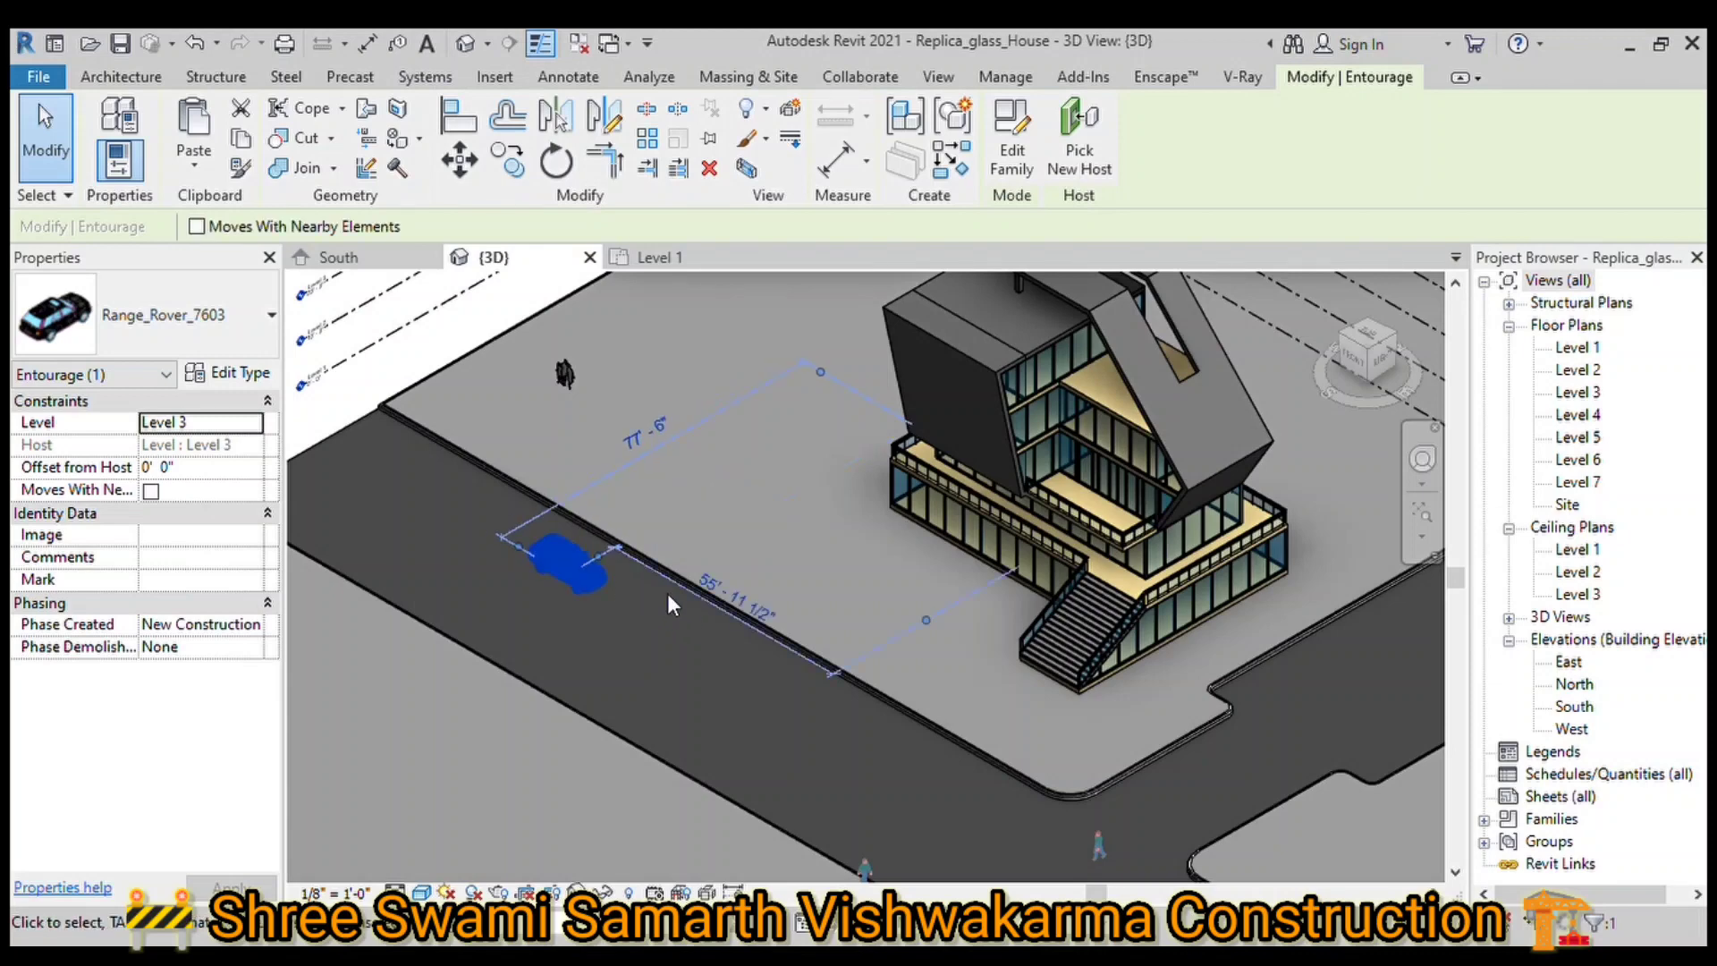
pyautogui.scroll(-1, 546, 520)
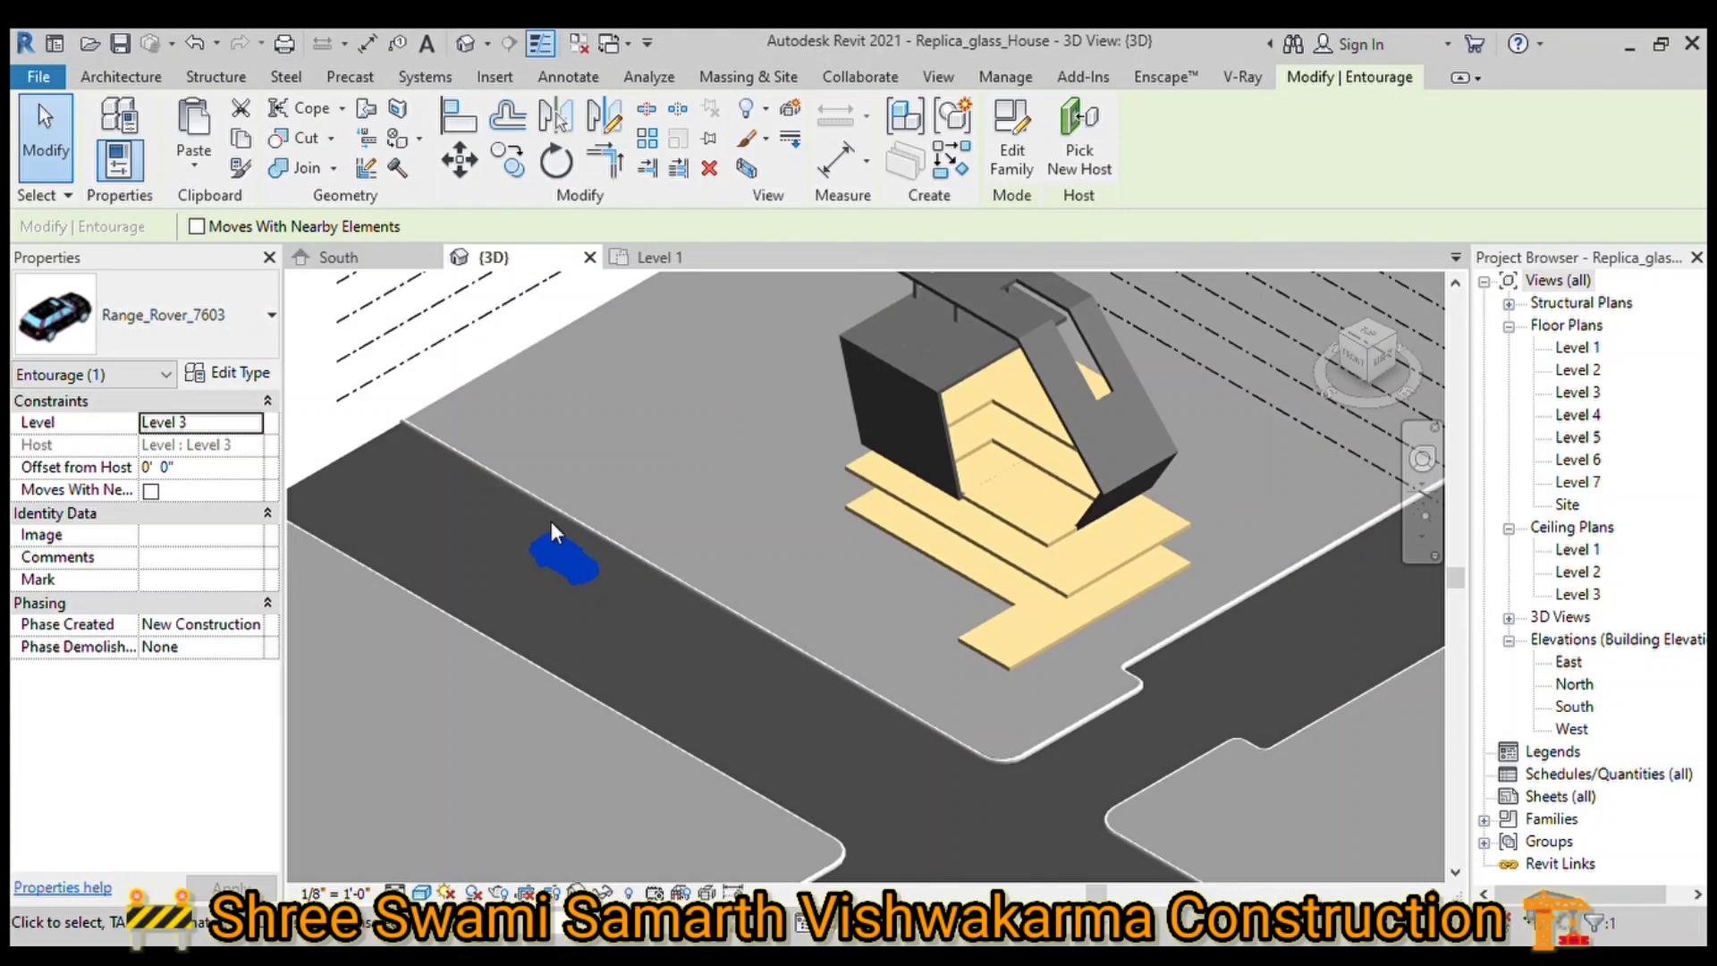
pyautogui.scroll(-1, 551, 522)
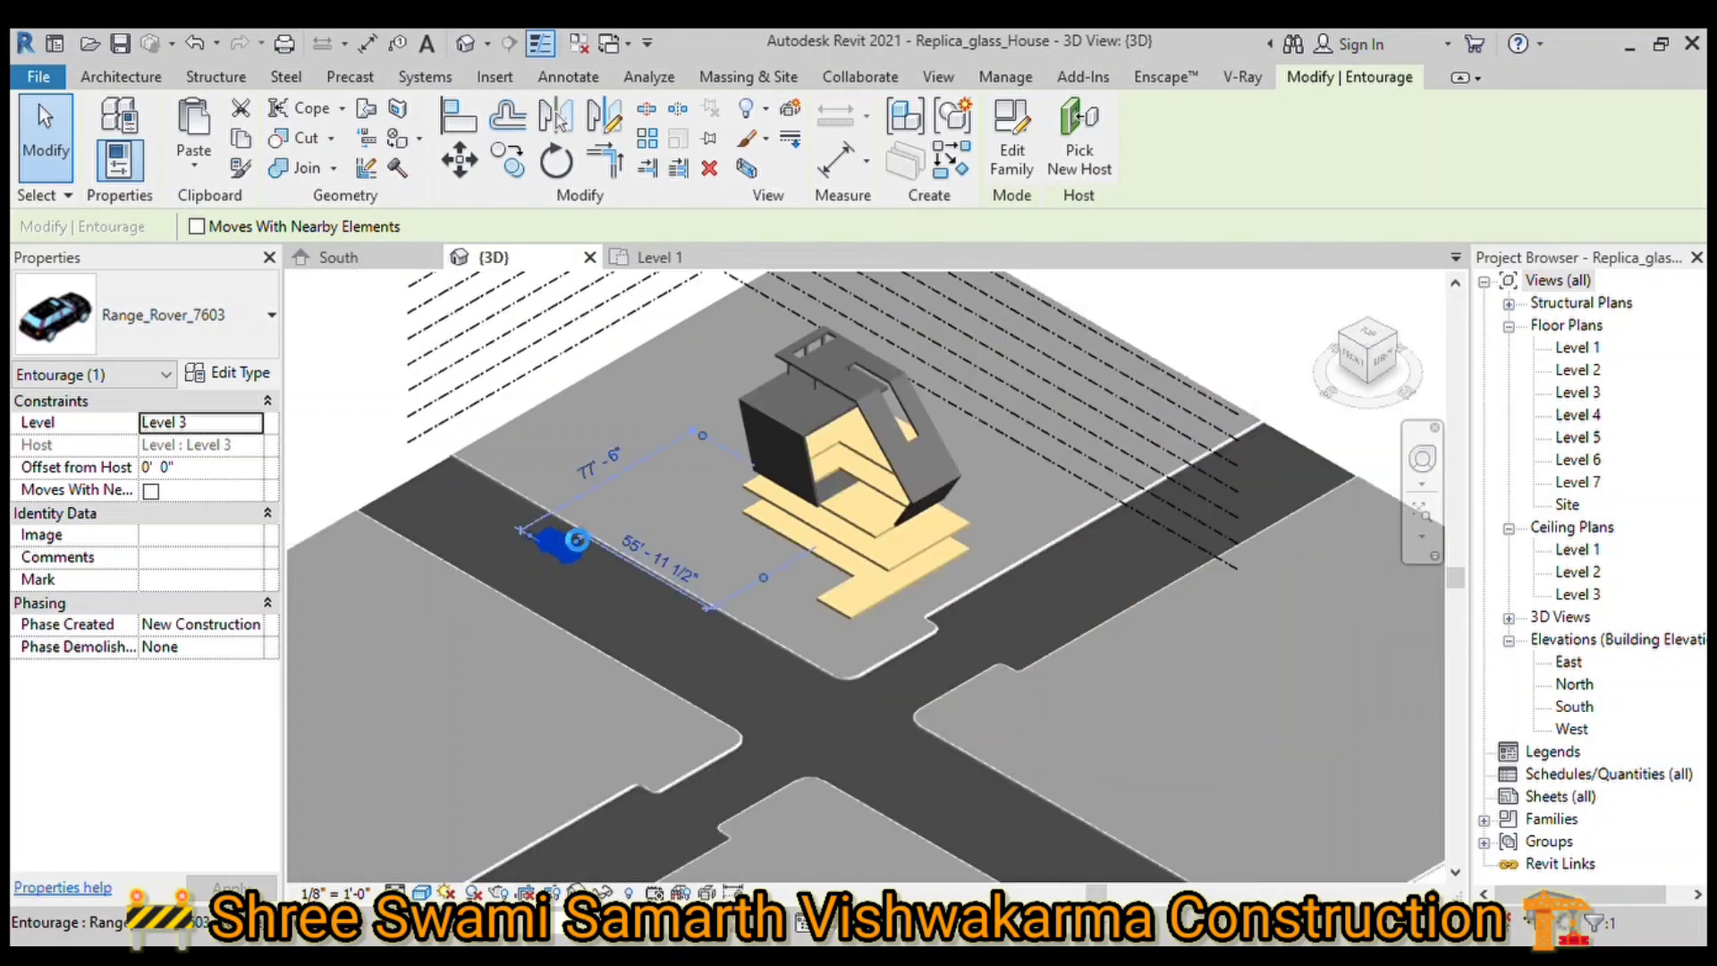
pyautogui.scroll(-1, 551, 523)
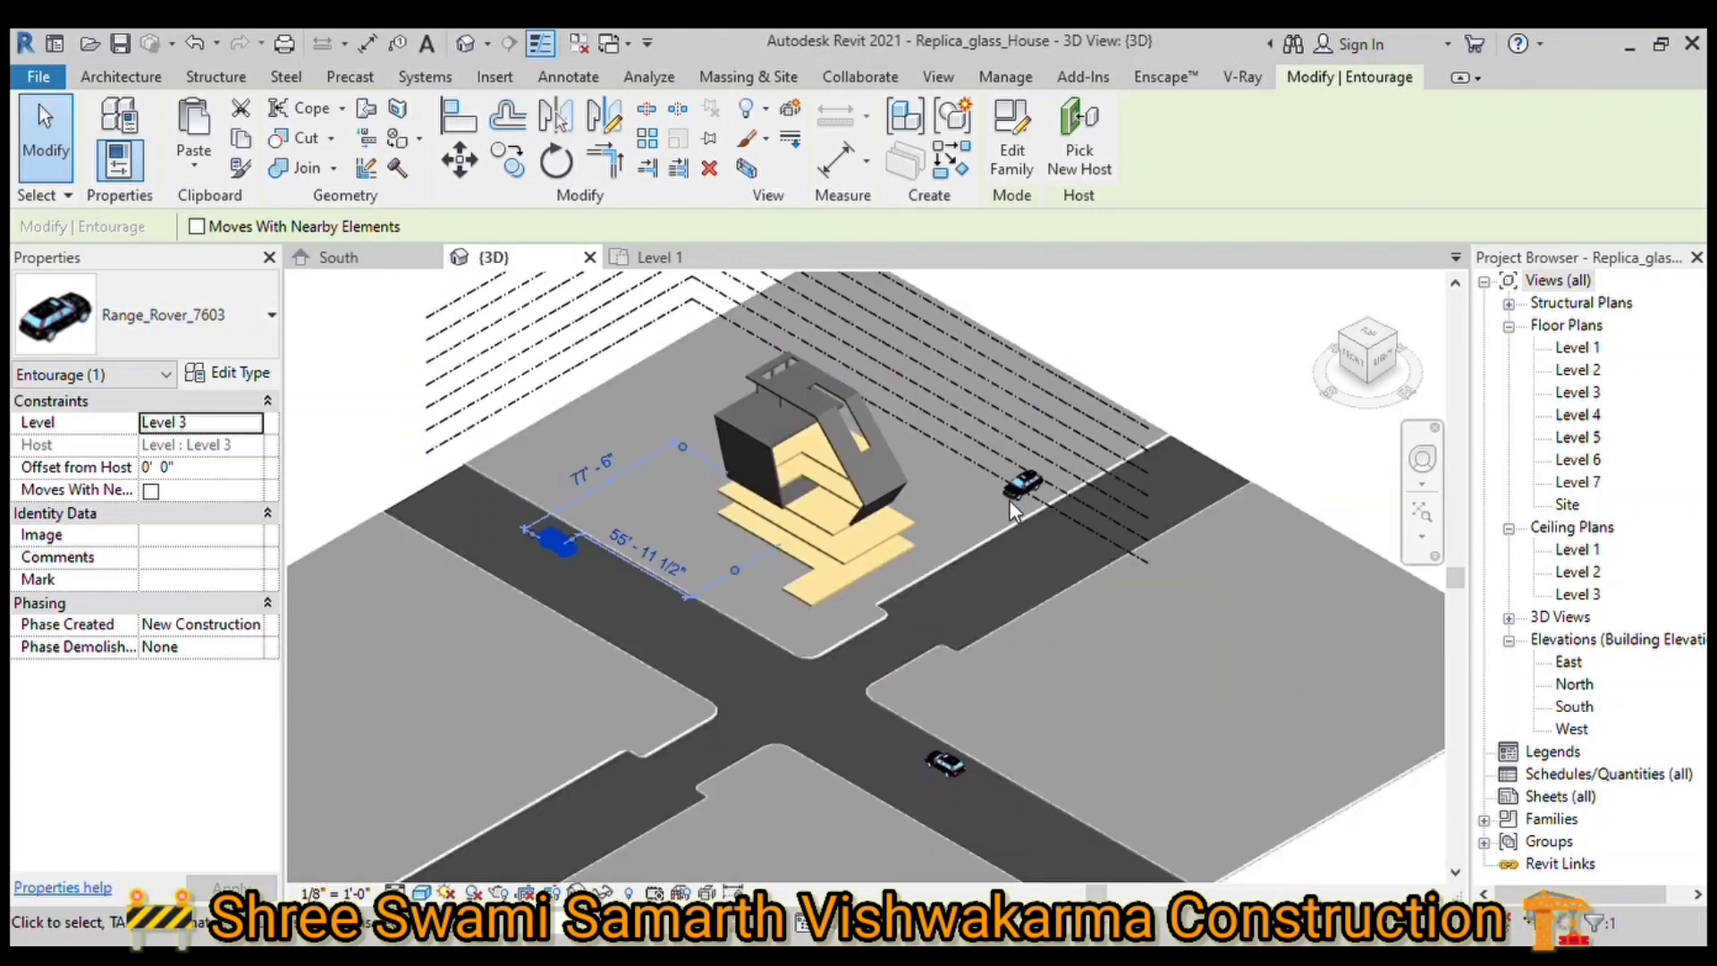
pyautogui.click(1018, 497)
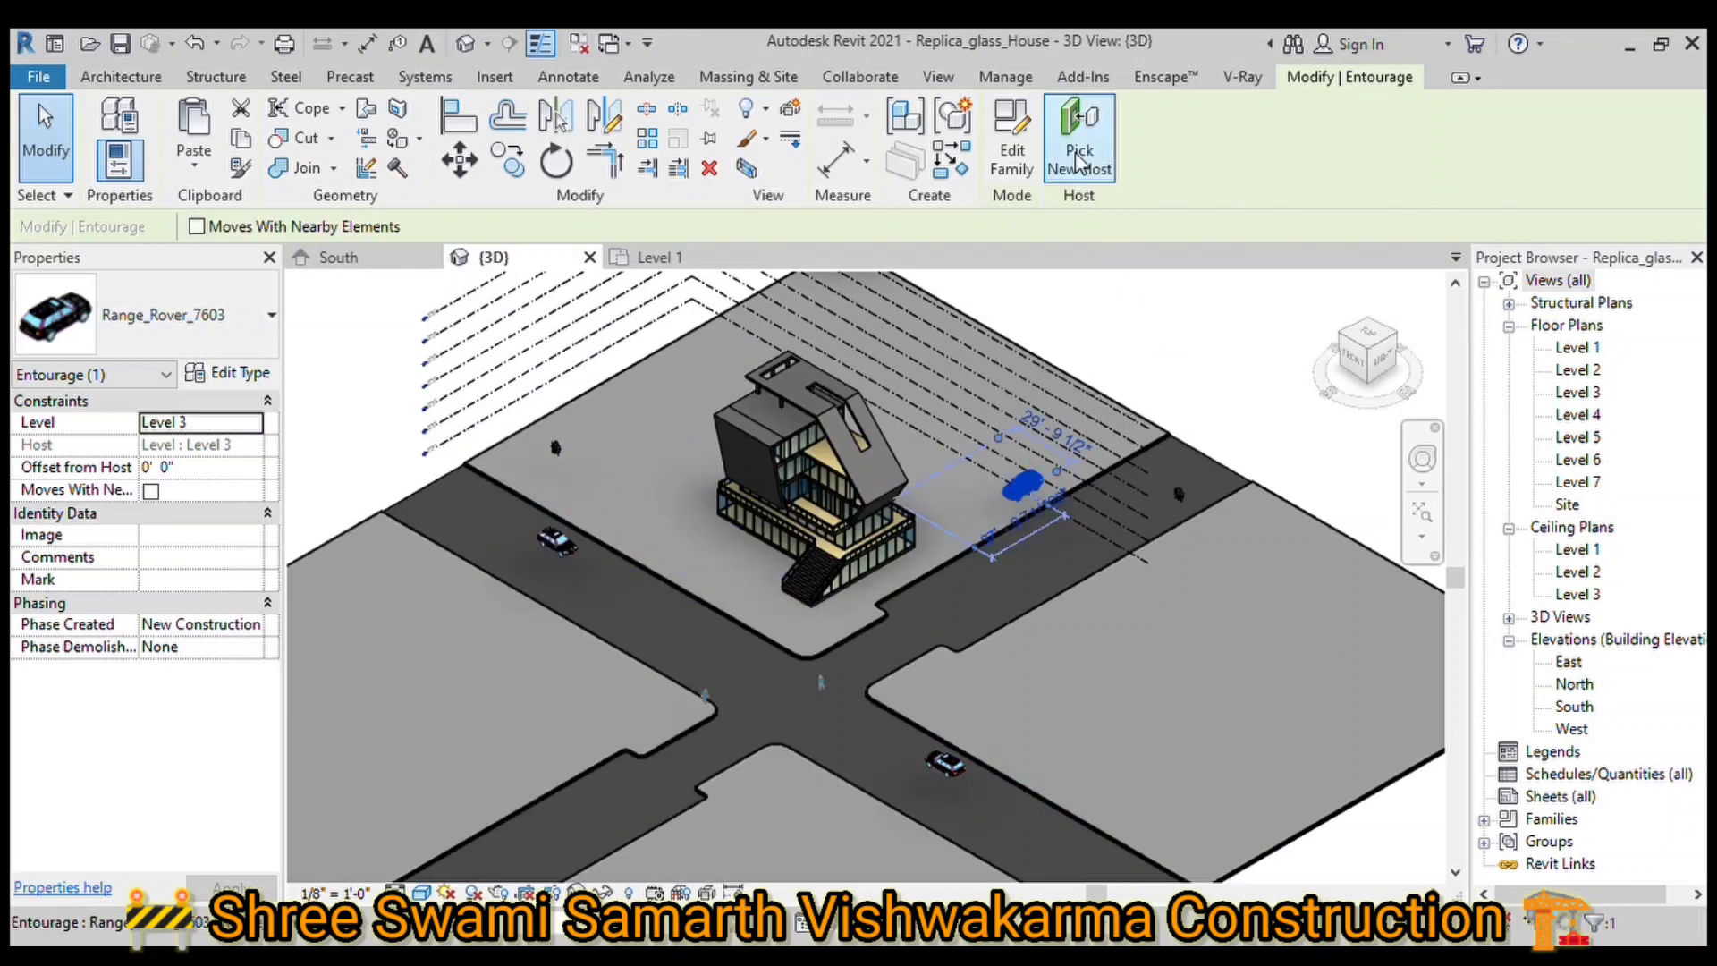
# Step: Orbit to look along the east road and select the car parked there
pyautogui.press('Escape')
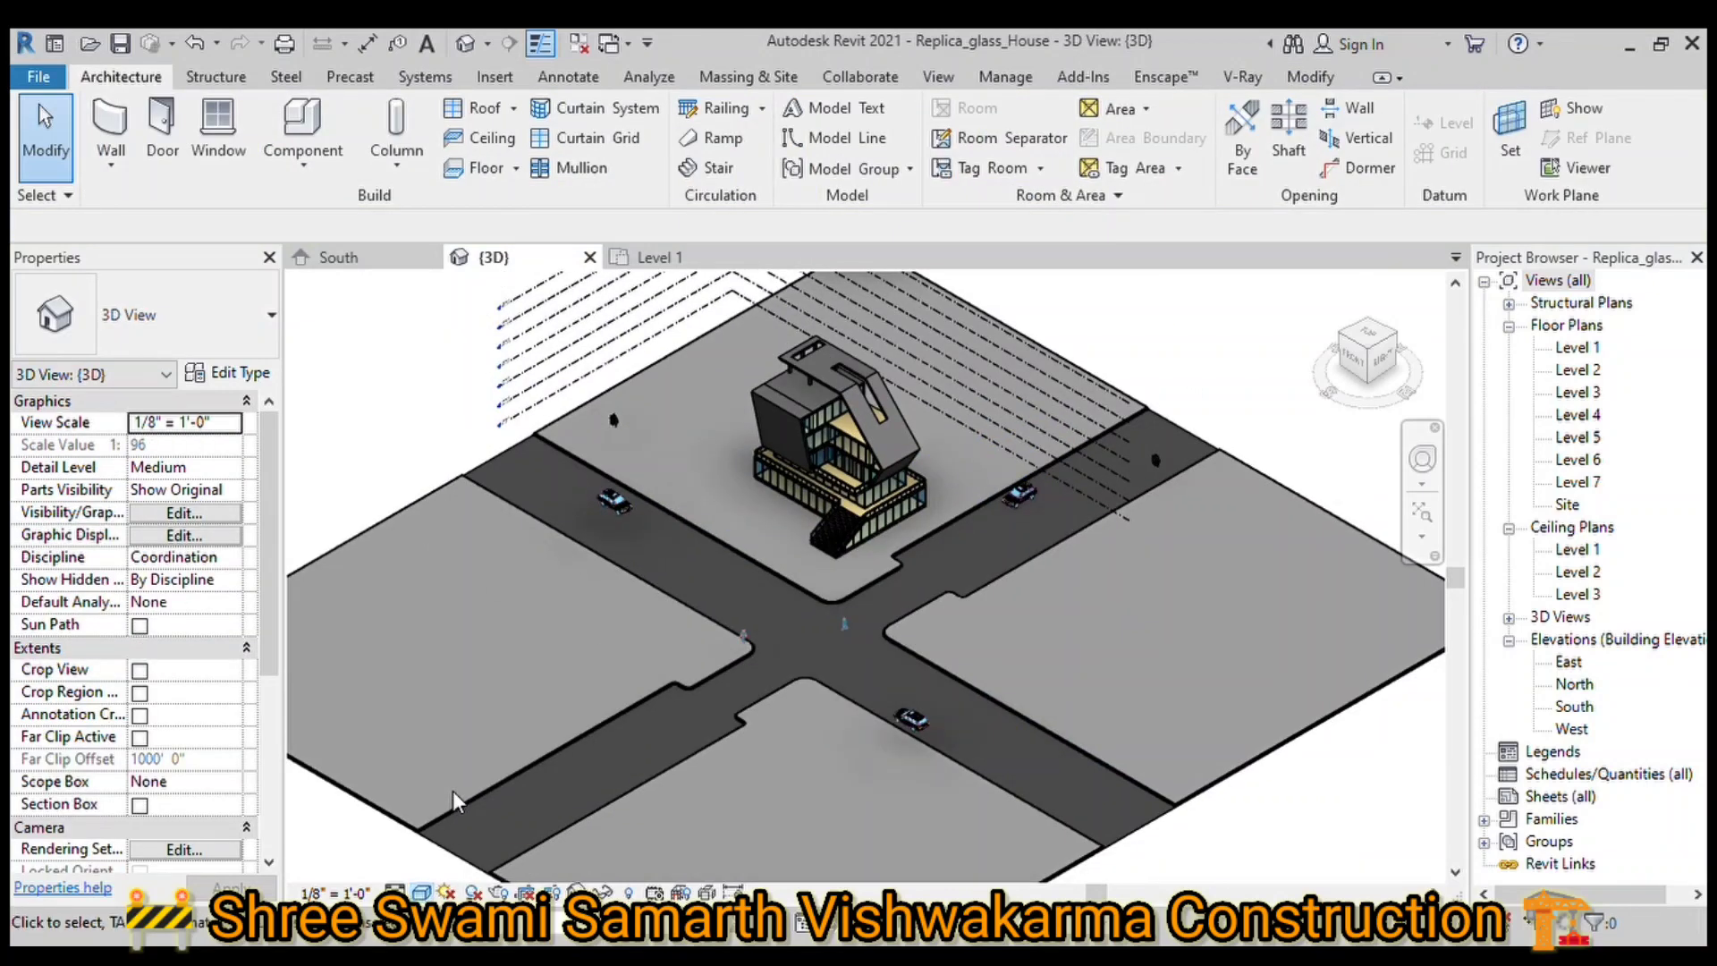
pyautogui.keyDown('shift'); pyautogui.moveTo(452, 791); pyautogui.dragTo(549, 756, button='middle'); pyautogui.keyUp('shift')
pyautogui.scroll(1, 1077, 511)
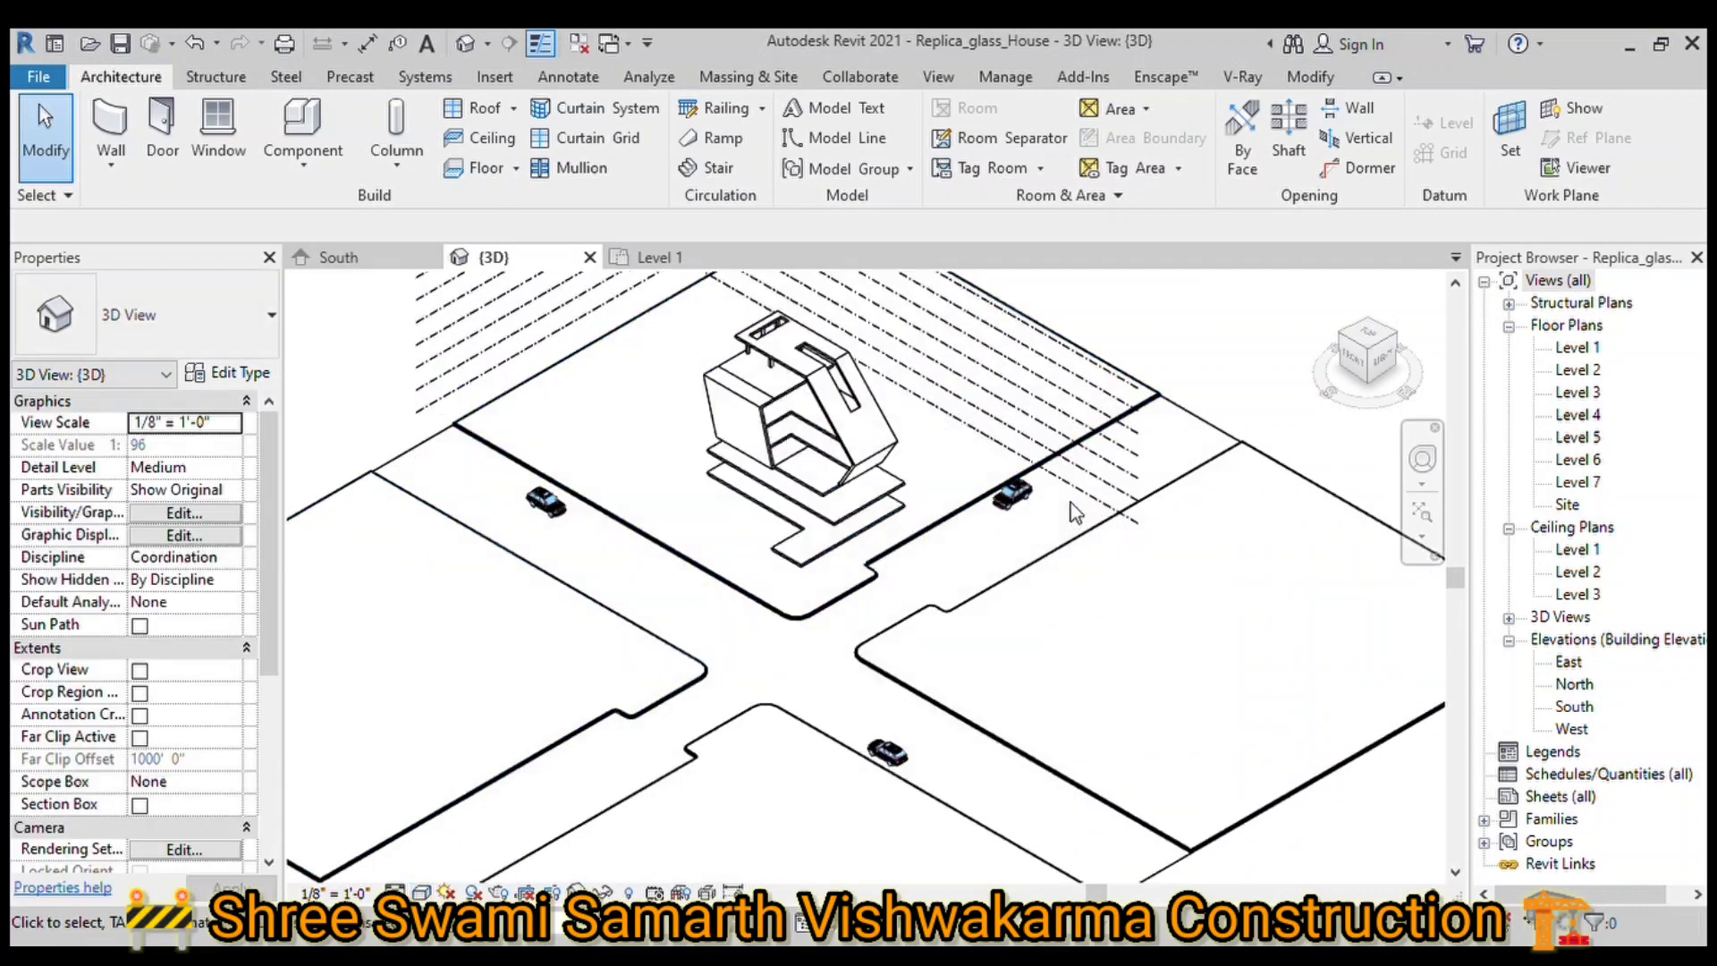
pyautogui.scroll(1, 1077, 511)
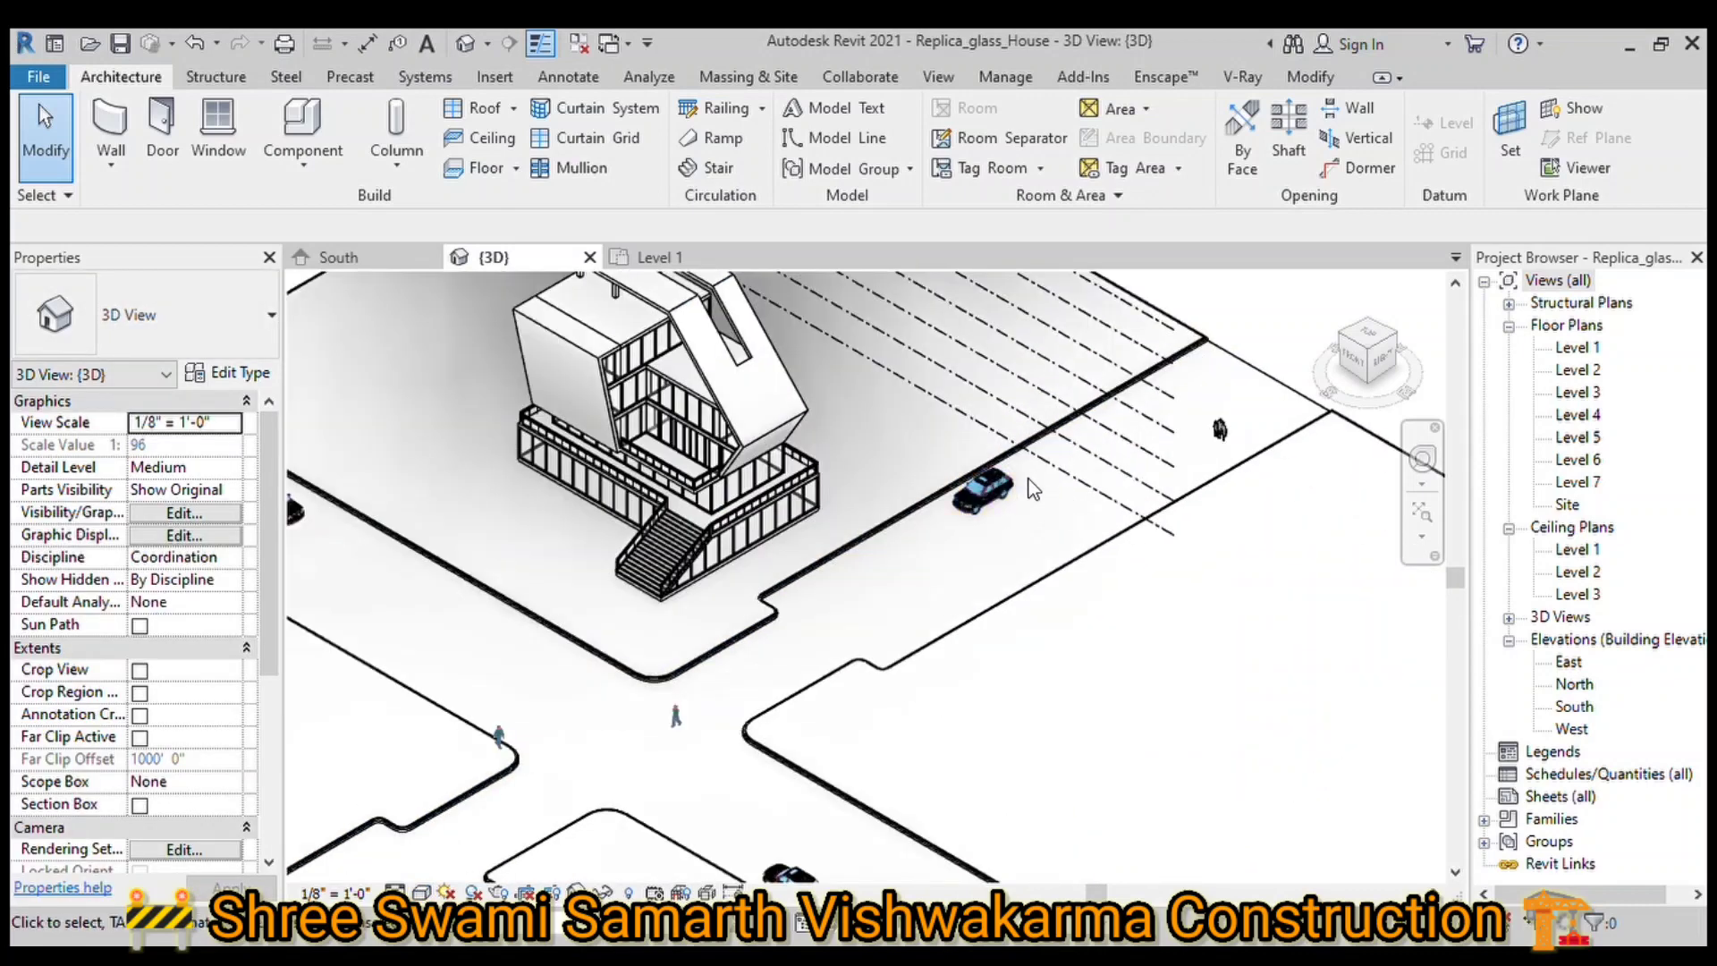
pyautogui.scroll(1, 1029, 490)
pyautogui.scroll(2, 1033, 488)
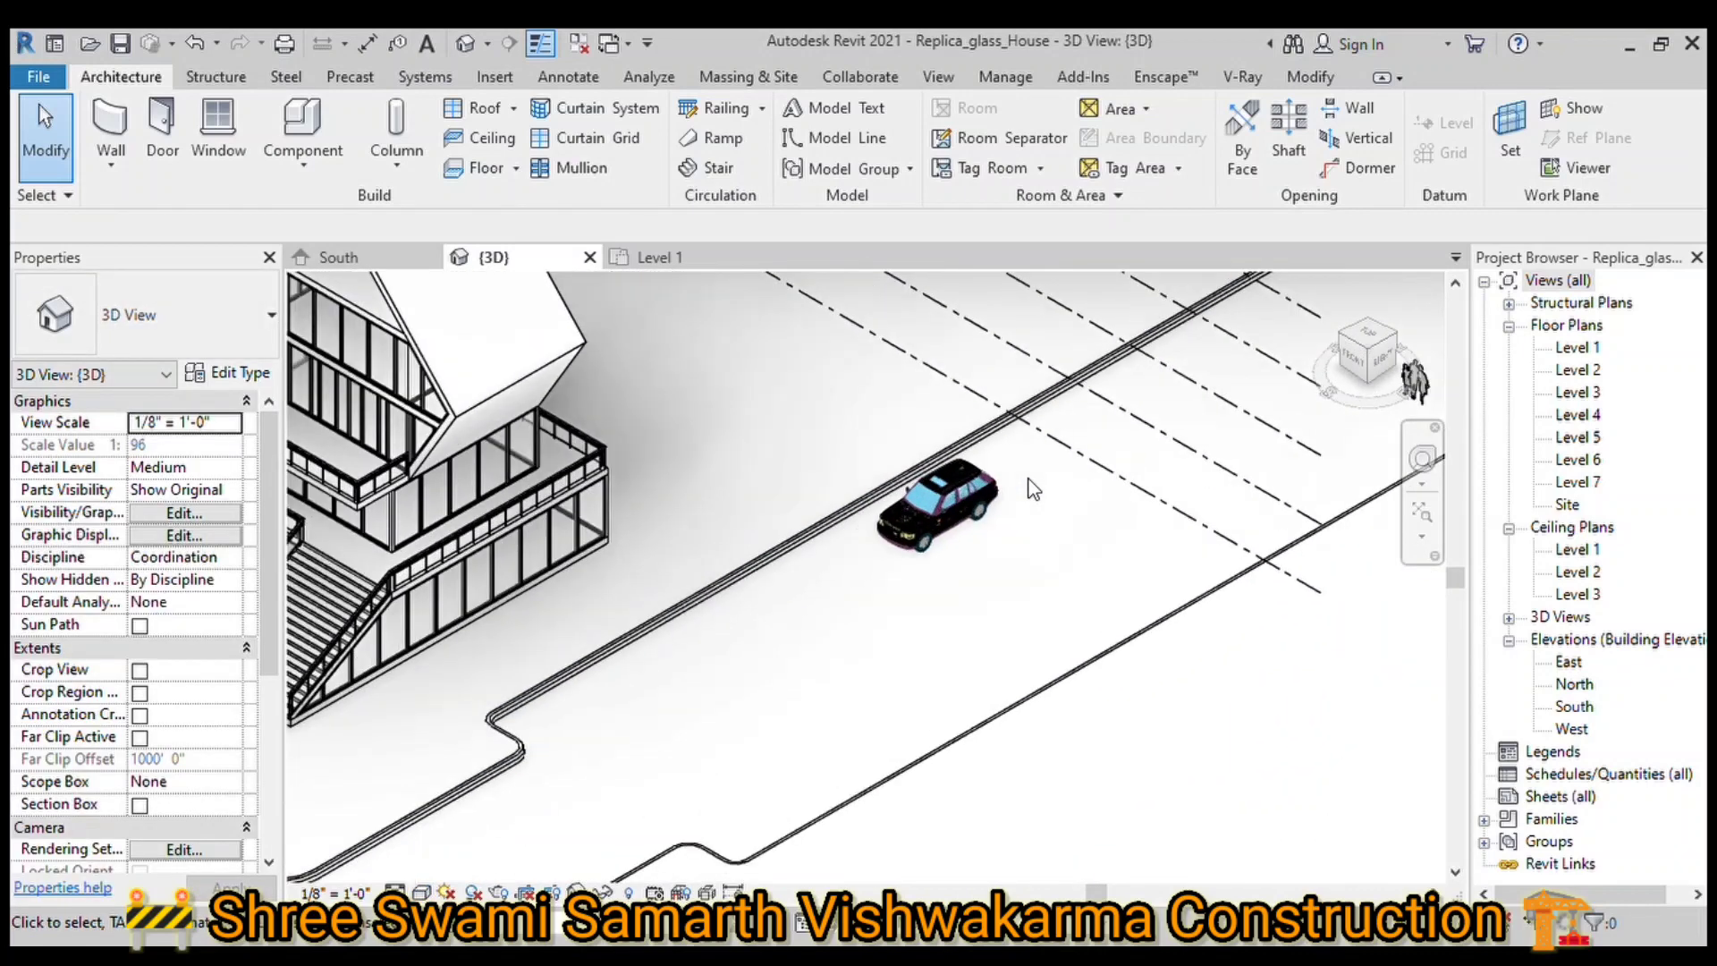
pyautogui.click(949, 483)
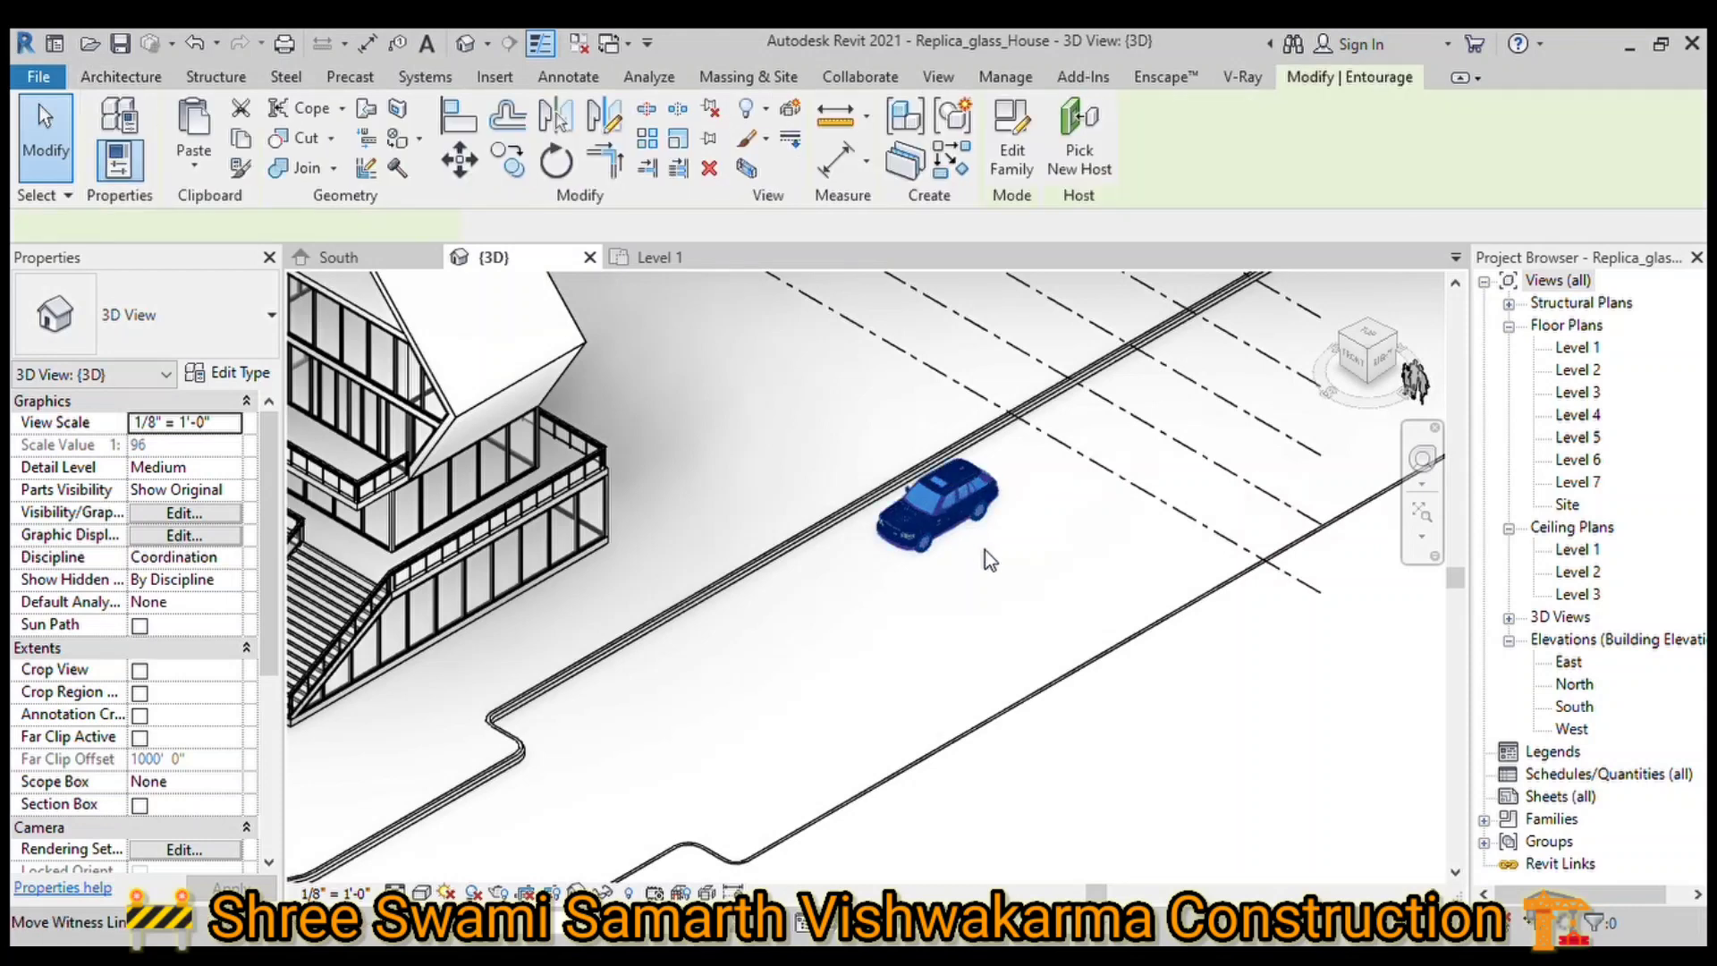
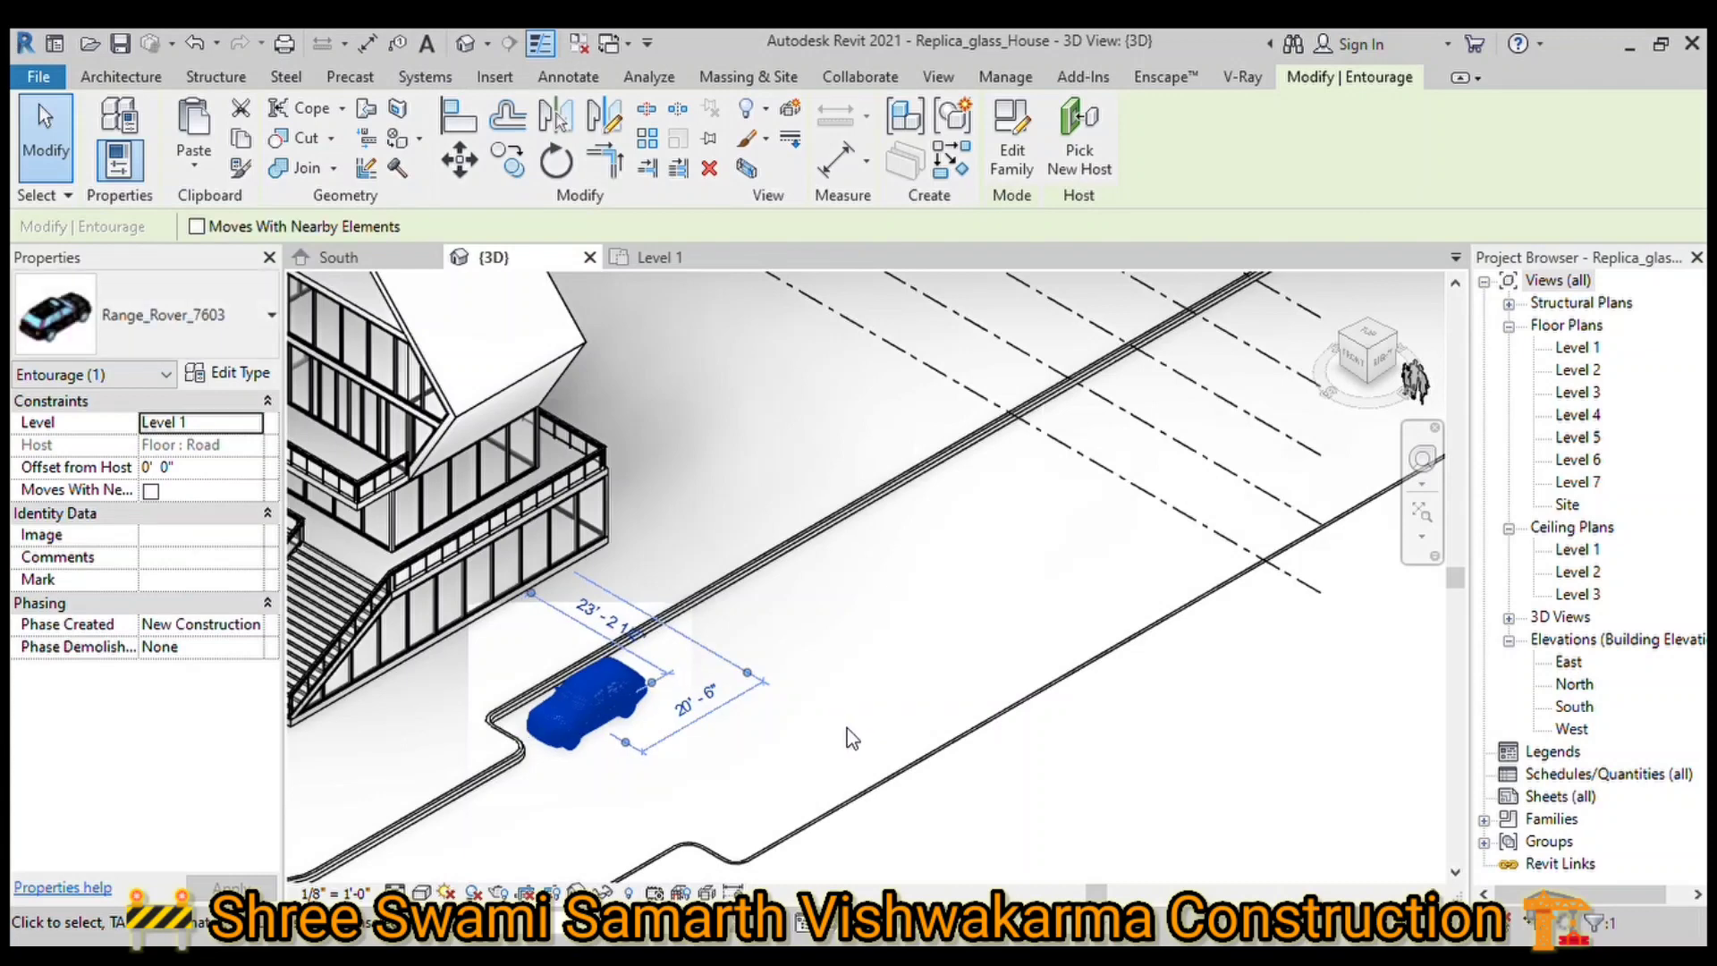
# Step: Select the car parked under the house and start choosing a new host floor for it
pyautogui.scroll(-10, 852, 738)
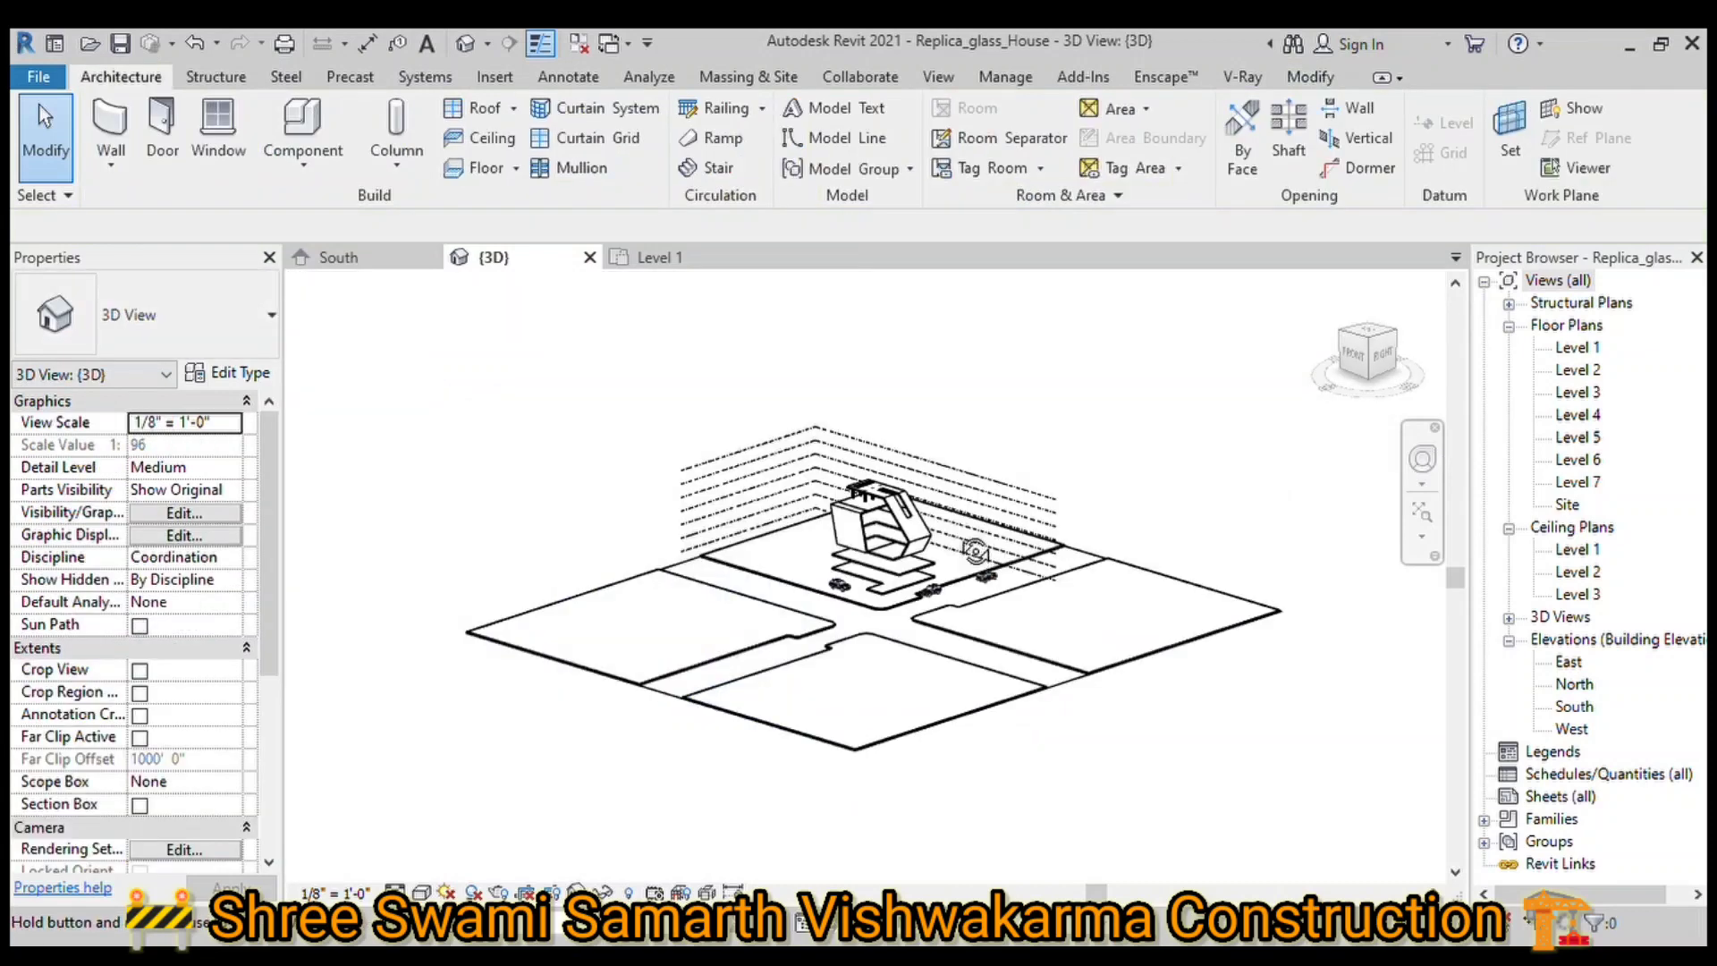
pyautogui.moveTo(984, 537)
pyautogui.keyDown('shift'); pyautogui.mouseDown(button='middle')
pyautogui.moveTo(997, 519)
pyautogui.moveTo(895, 506)
pyautogui.mouseUp(button='middle'); pyautogui.keyUp('shift')
pyautogui.scroll(4, 895, 506)
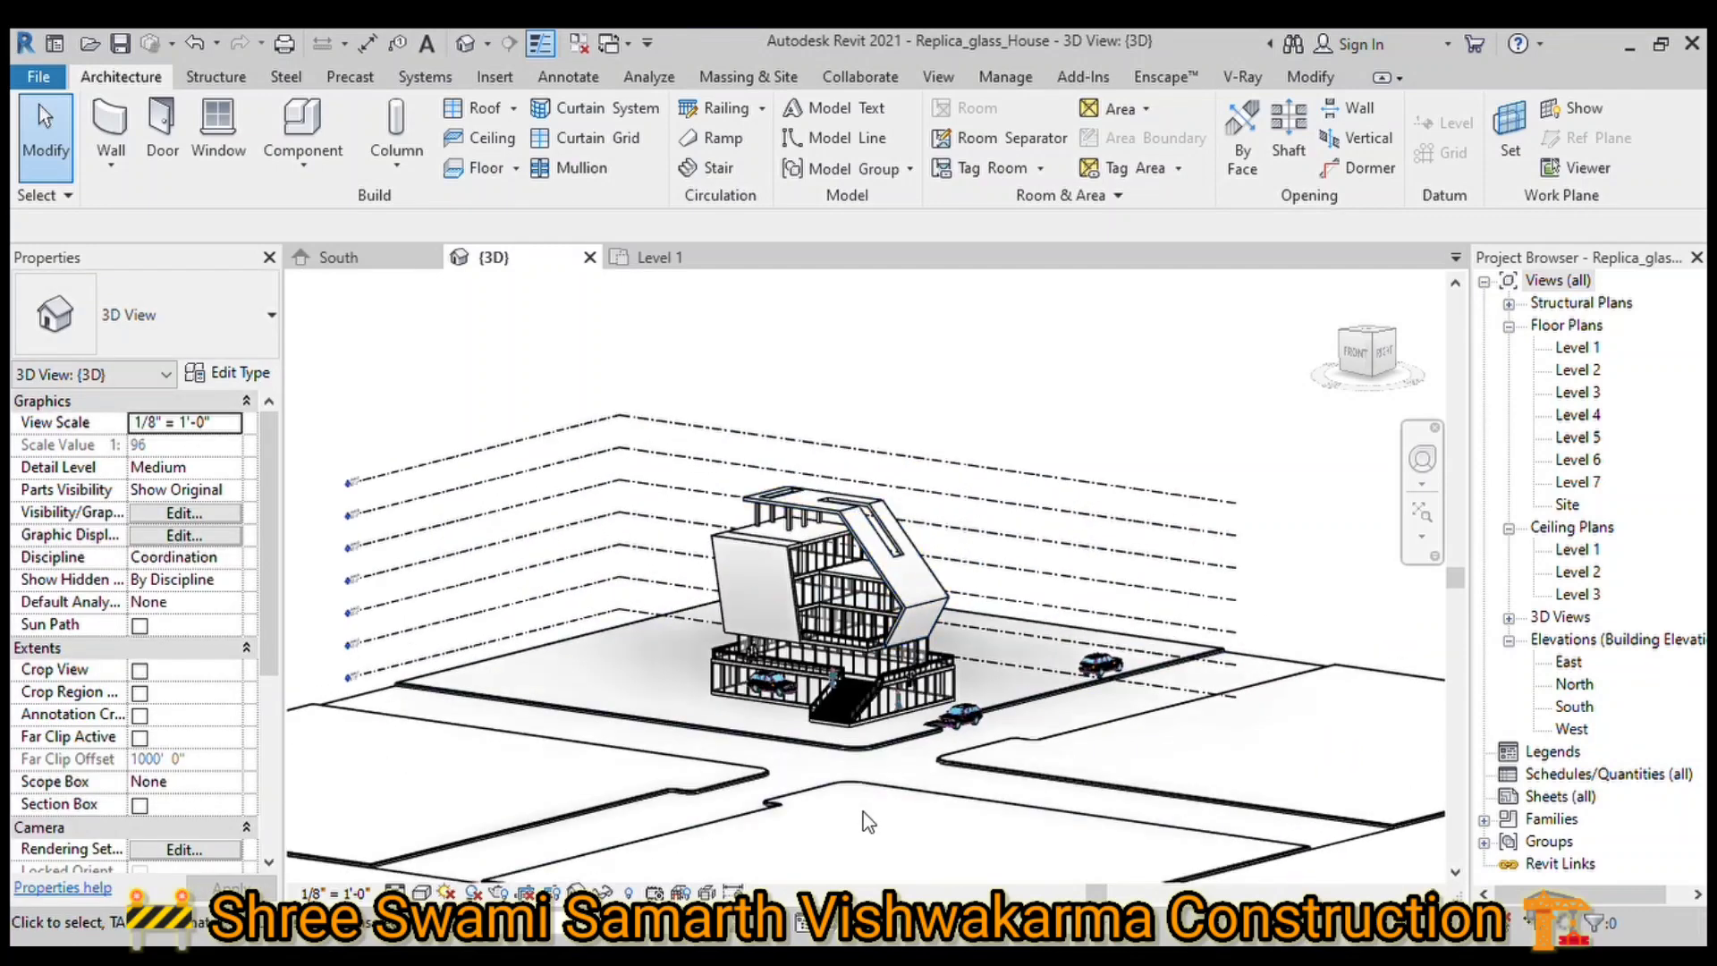
pyautogui.scroll(2, 859, 756)
pyautogui.scroll(2, 858, 755)
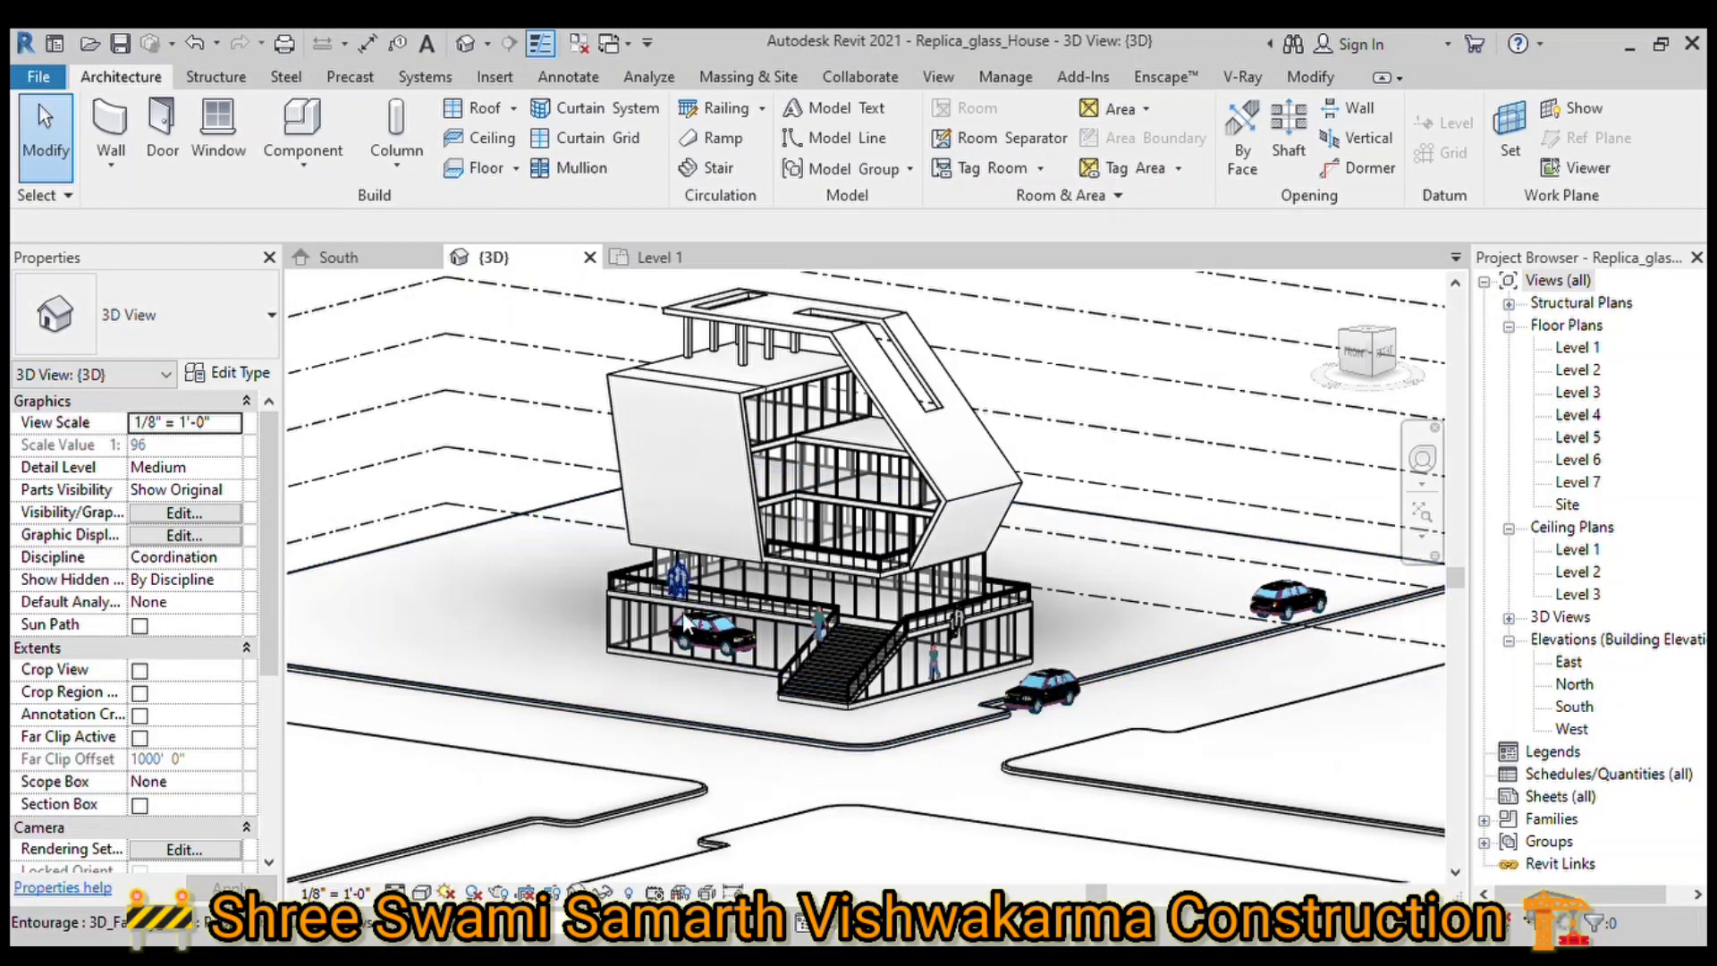
pyautogui.click(701, 644)
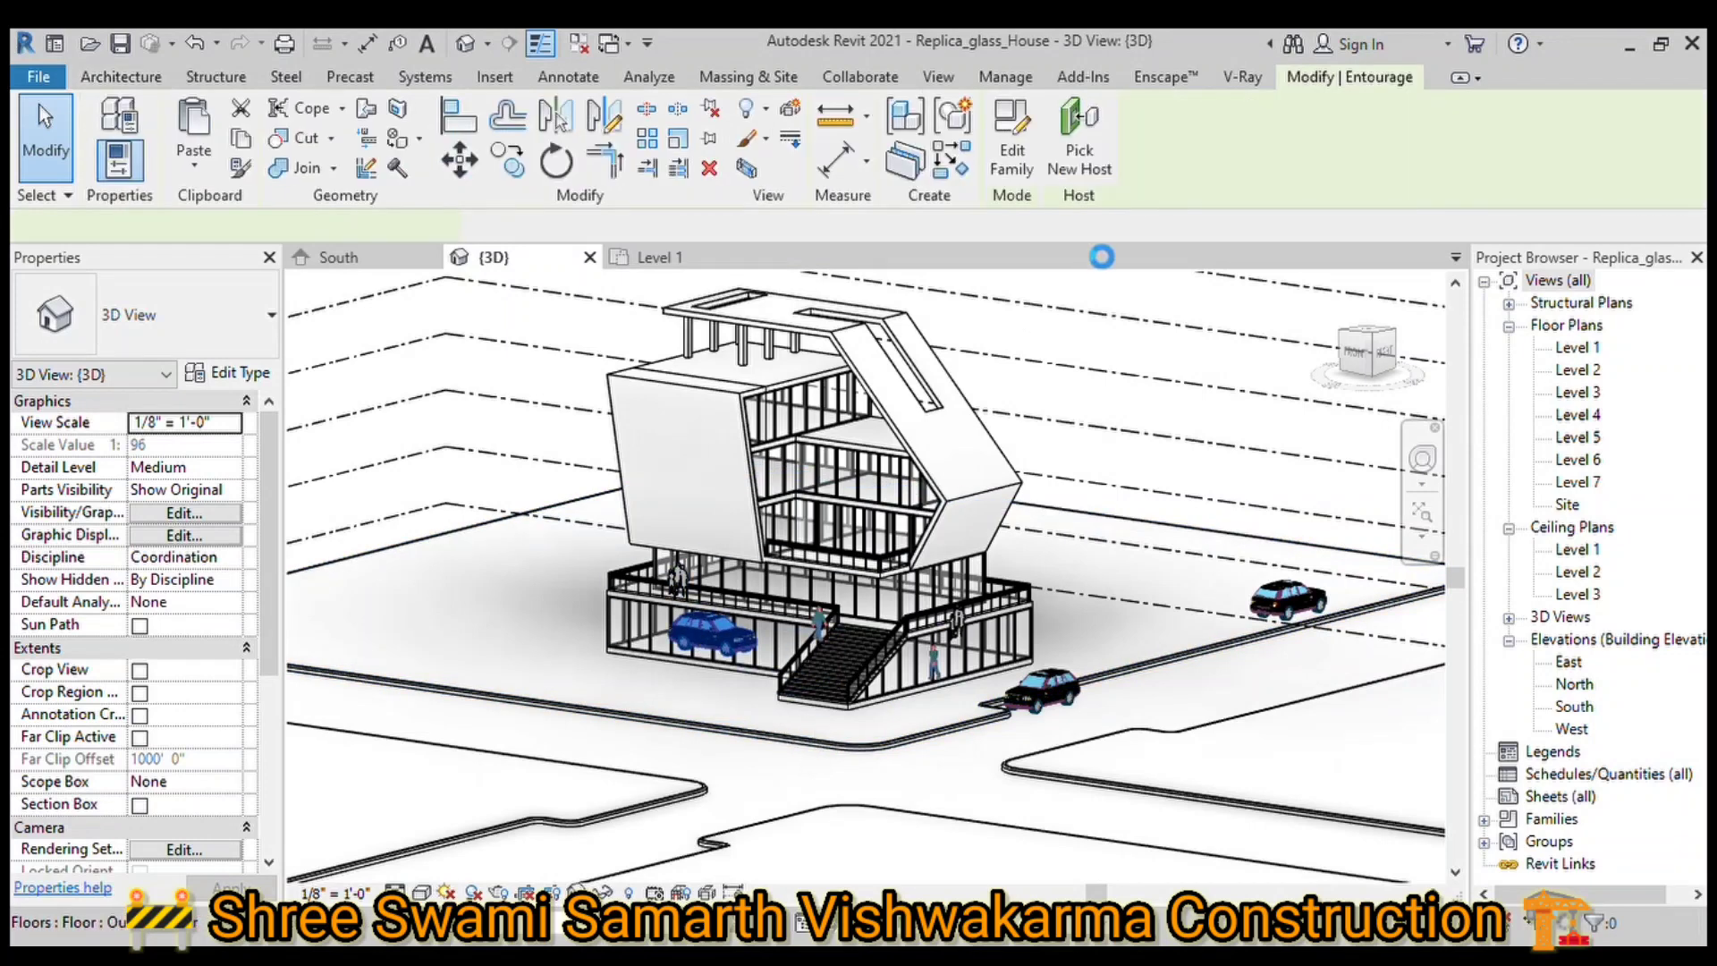
pyautogui.click(1084, 167)
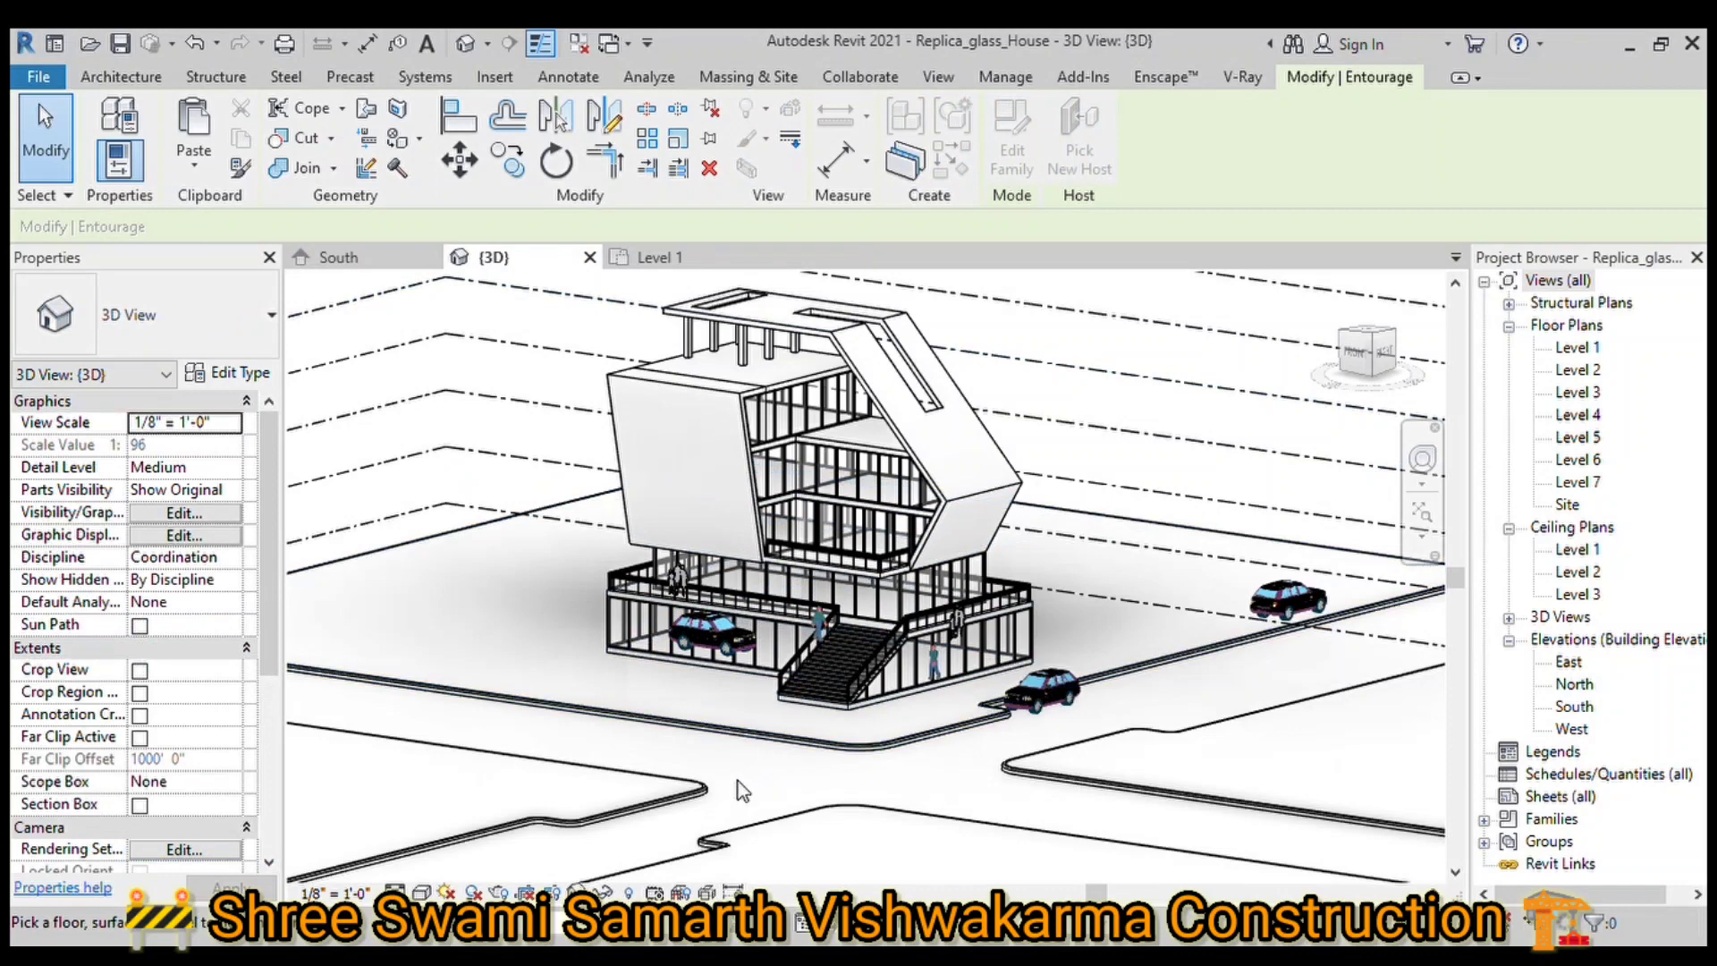
pyautogui.scroll(-2, 735, 780)
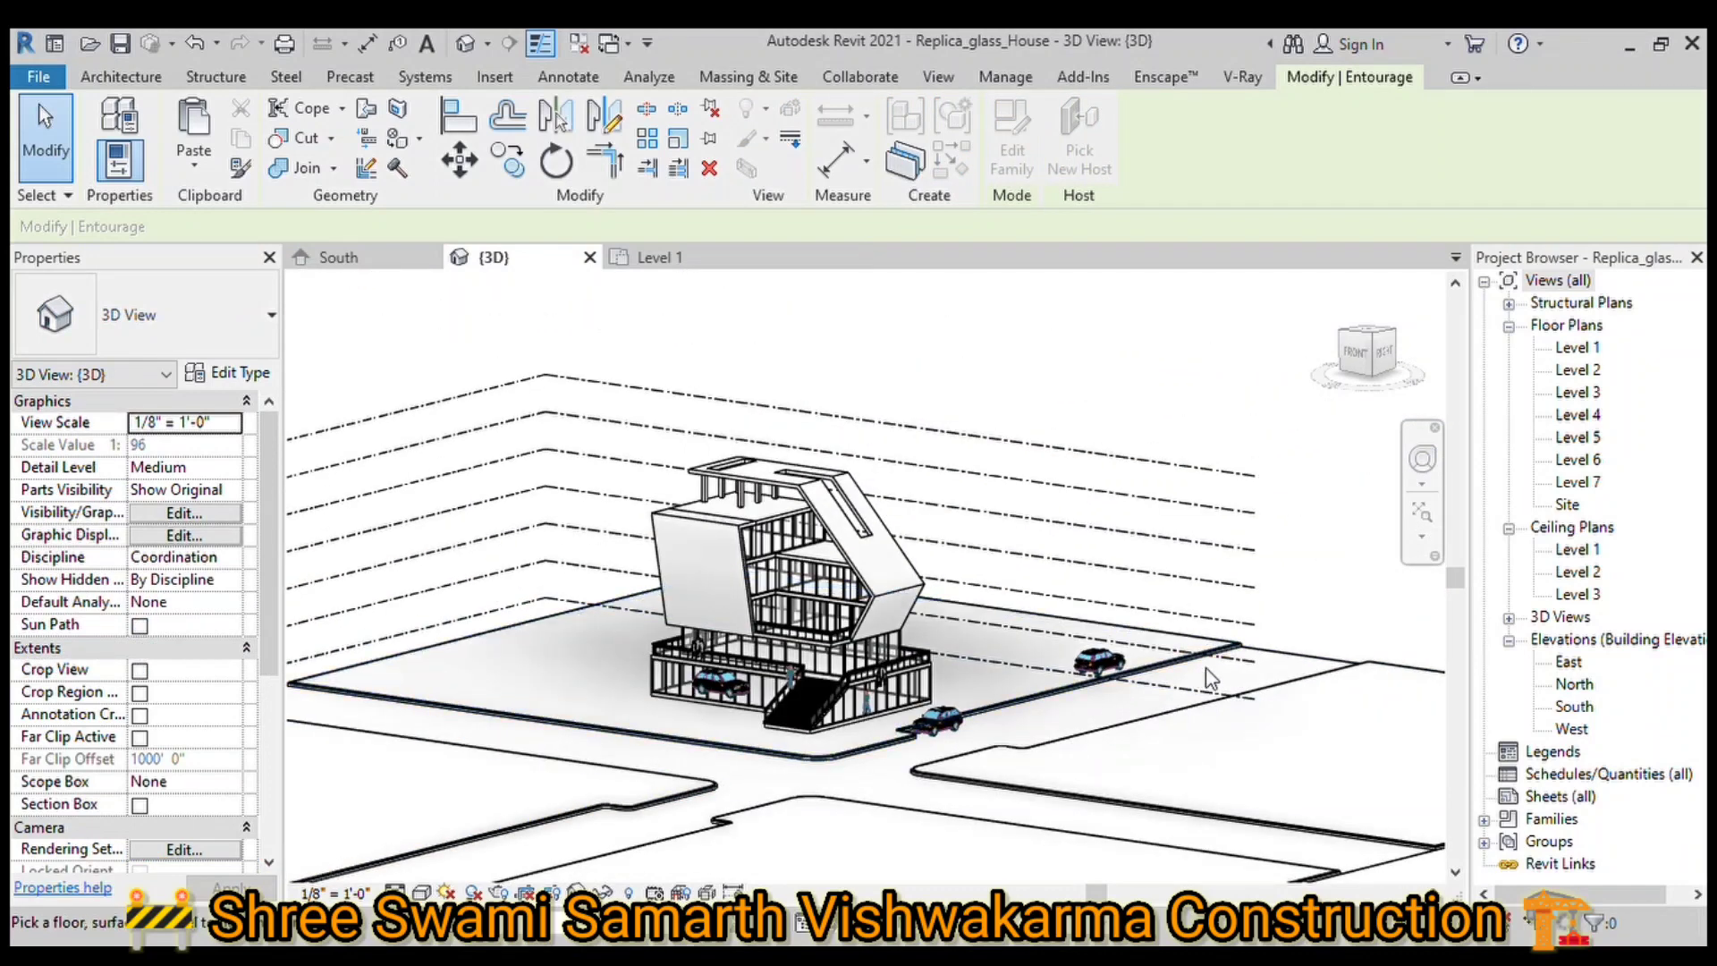
# Step: Host the car on the road, then select the four people figures on Level 3
pyautogui.click(1316, 663)
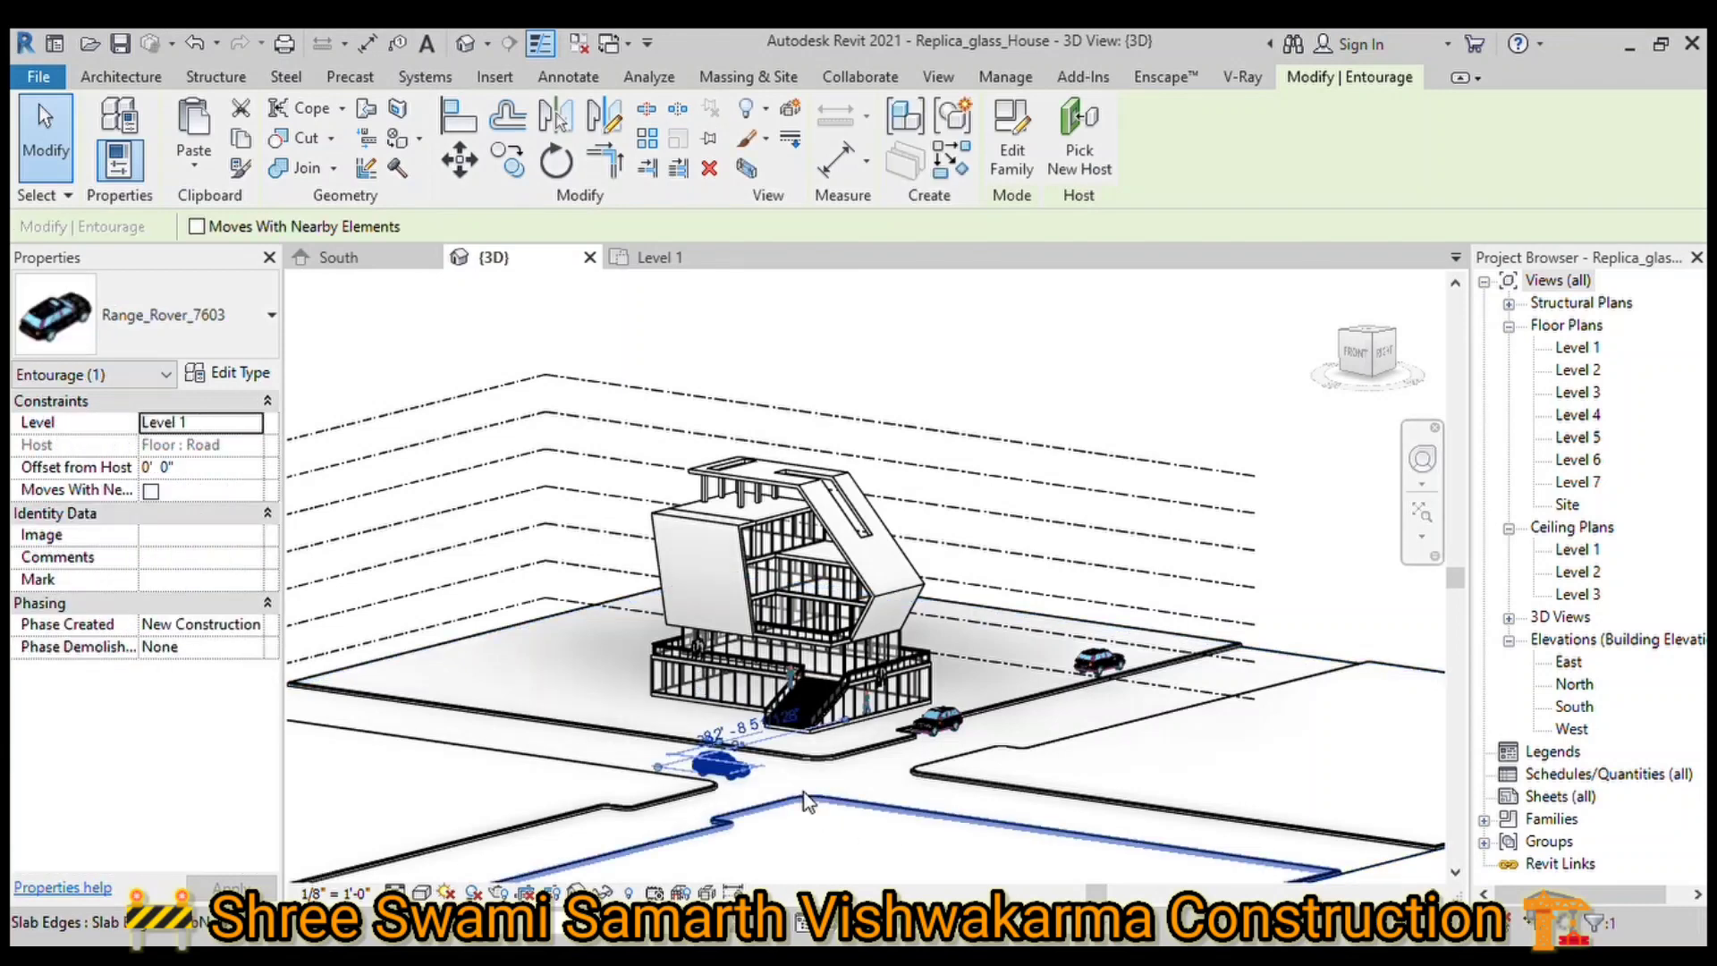
pyautogui.click(793, 678)
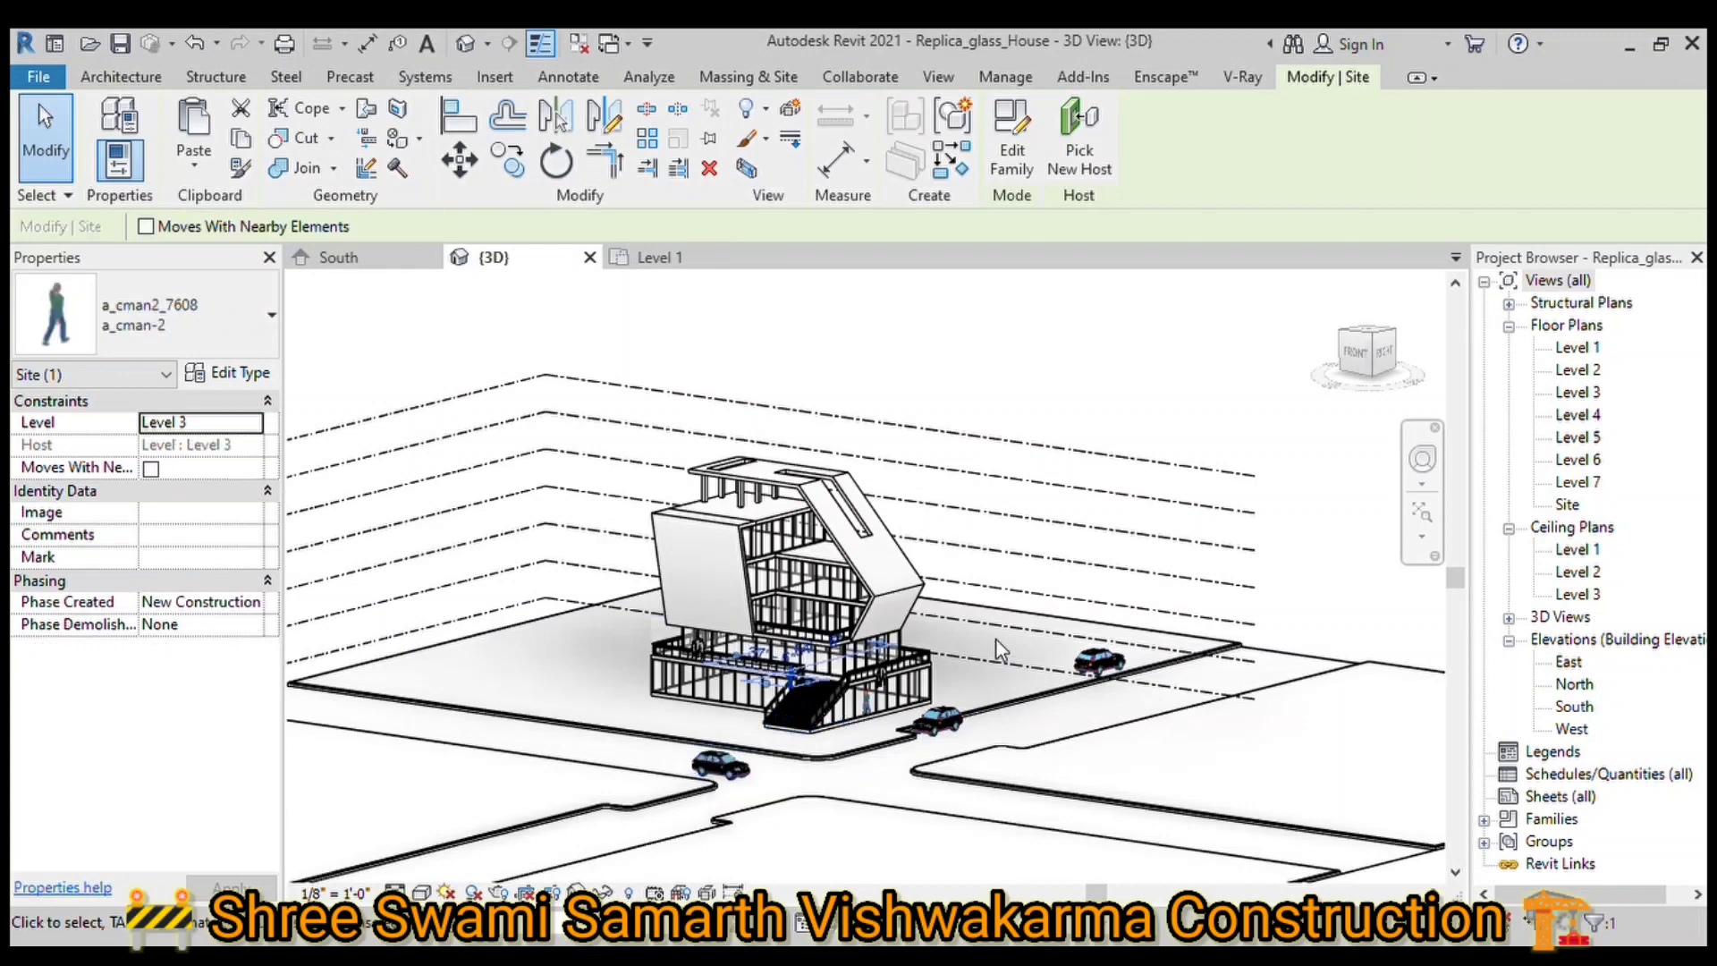
pyautogui.keyDown('ctrl'); pyautogui.click(704, 666); pyautogui.keyUp('ctrl')
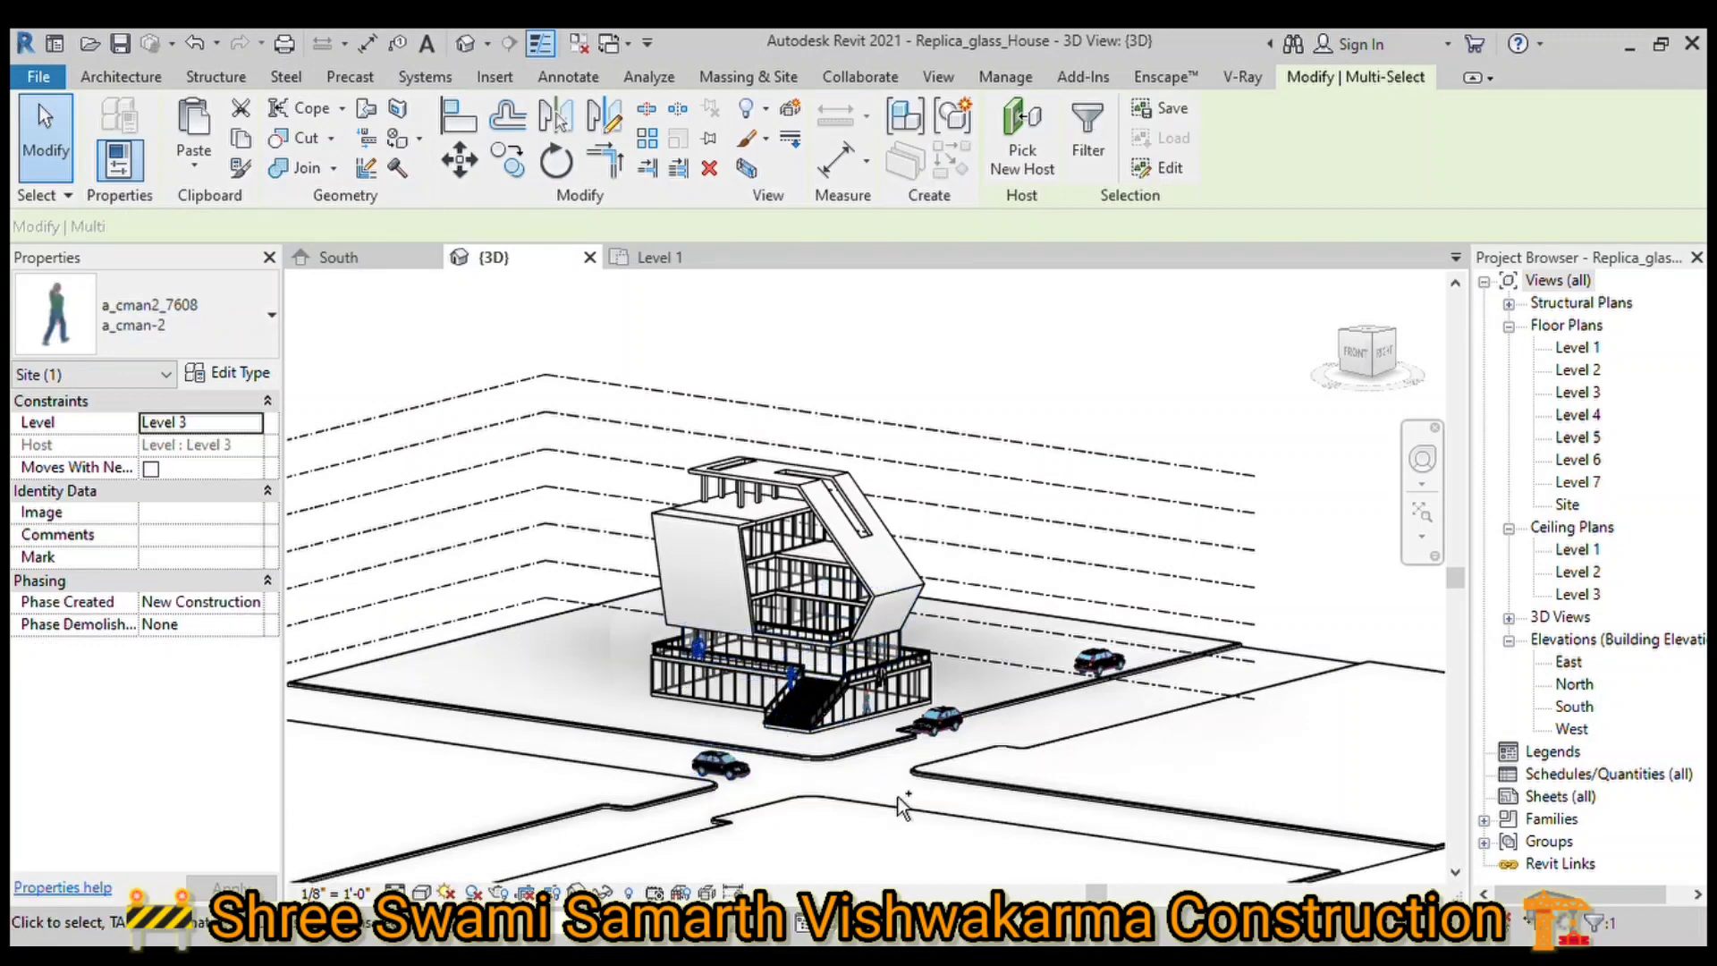
pyautogui.keyDown('ctrl'); pyautogui.click(892, 685); pyautogui.keyUp('ctrl')
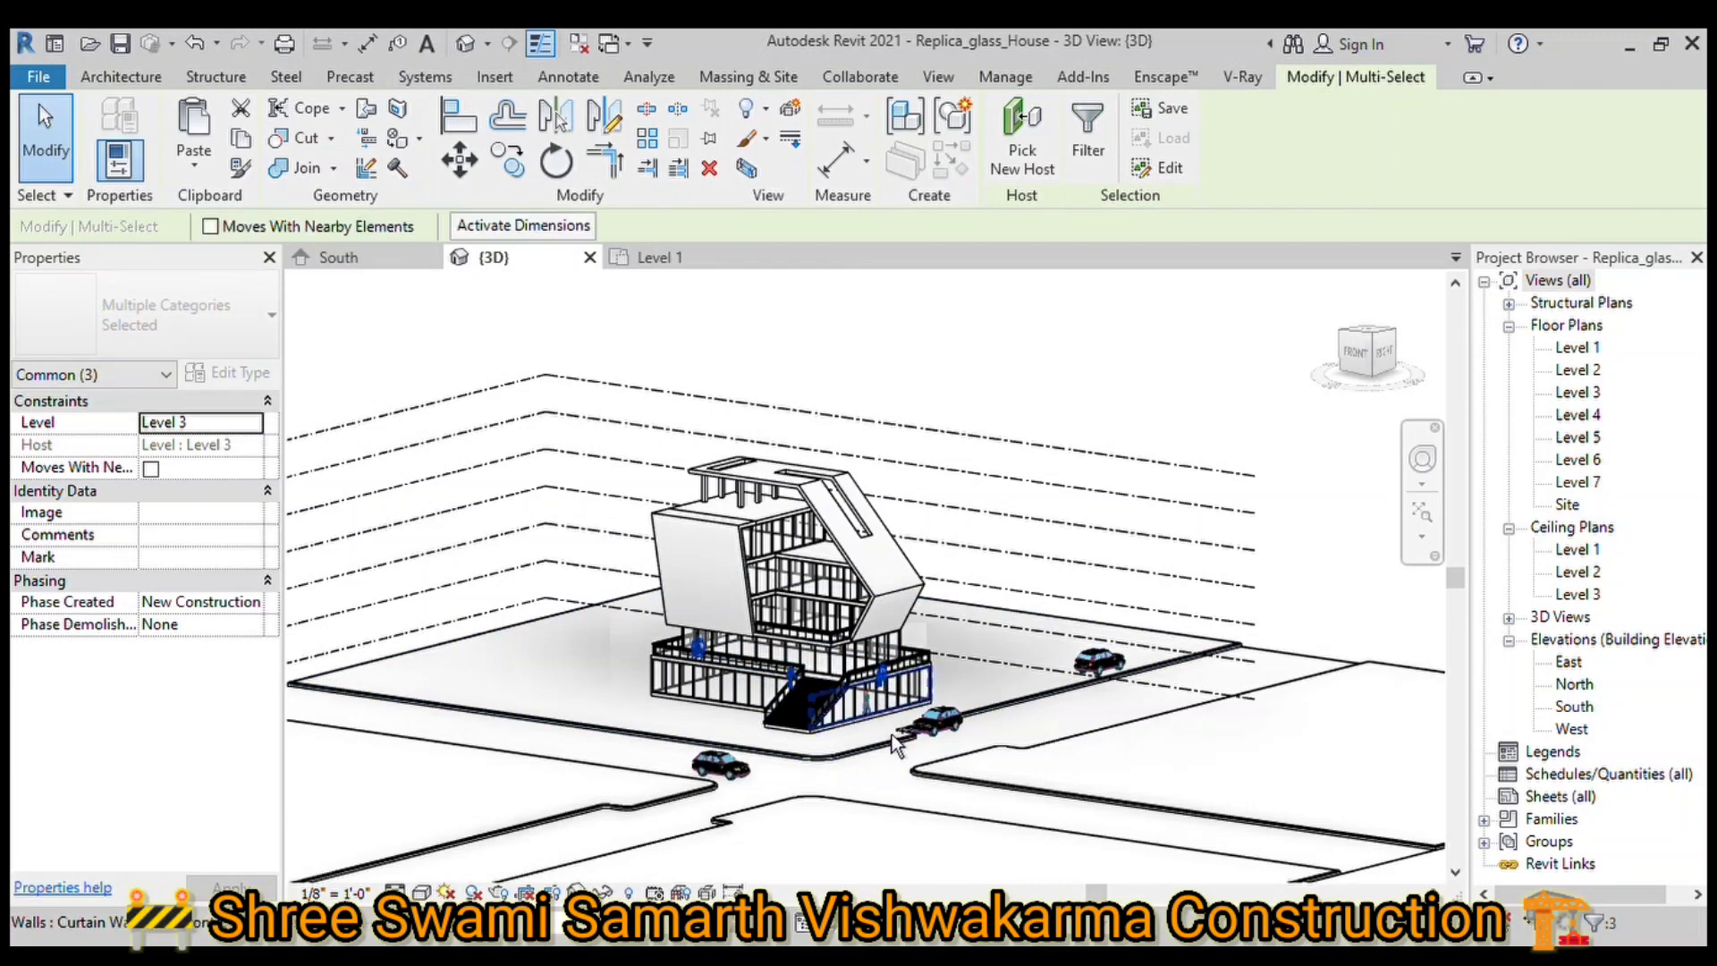
pyautogui.keyDown('ctrl'); pyautogui.click(867, 711); pyautogui.keyUp('ctrl')
pyautogui.keyDown('ctrl'); pyautogui.click(935, 723); pyautogui.keyUp('ctrl')
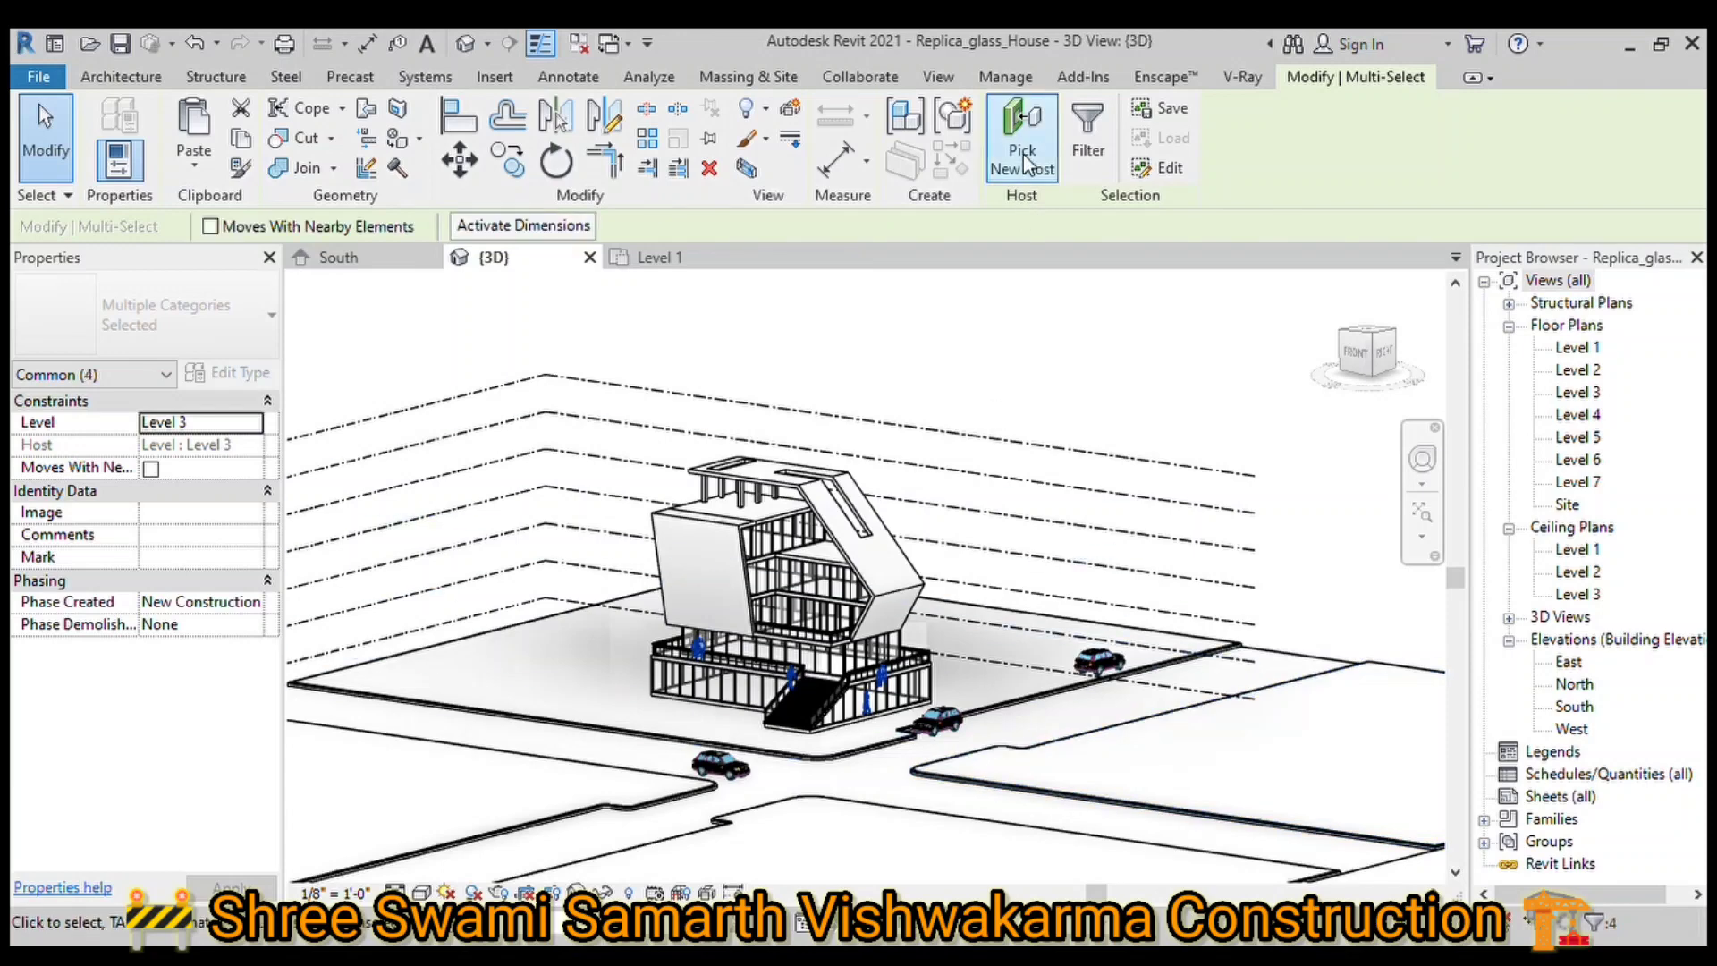
# Step: Re-host the four people figures onto the Level 1 outdoor floor by the road corner
pyautogui.click(965, 351)
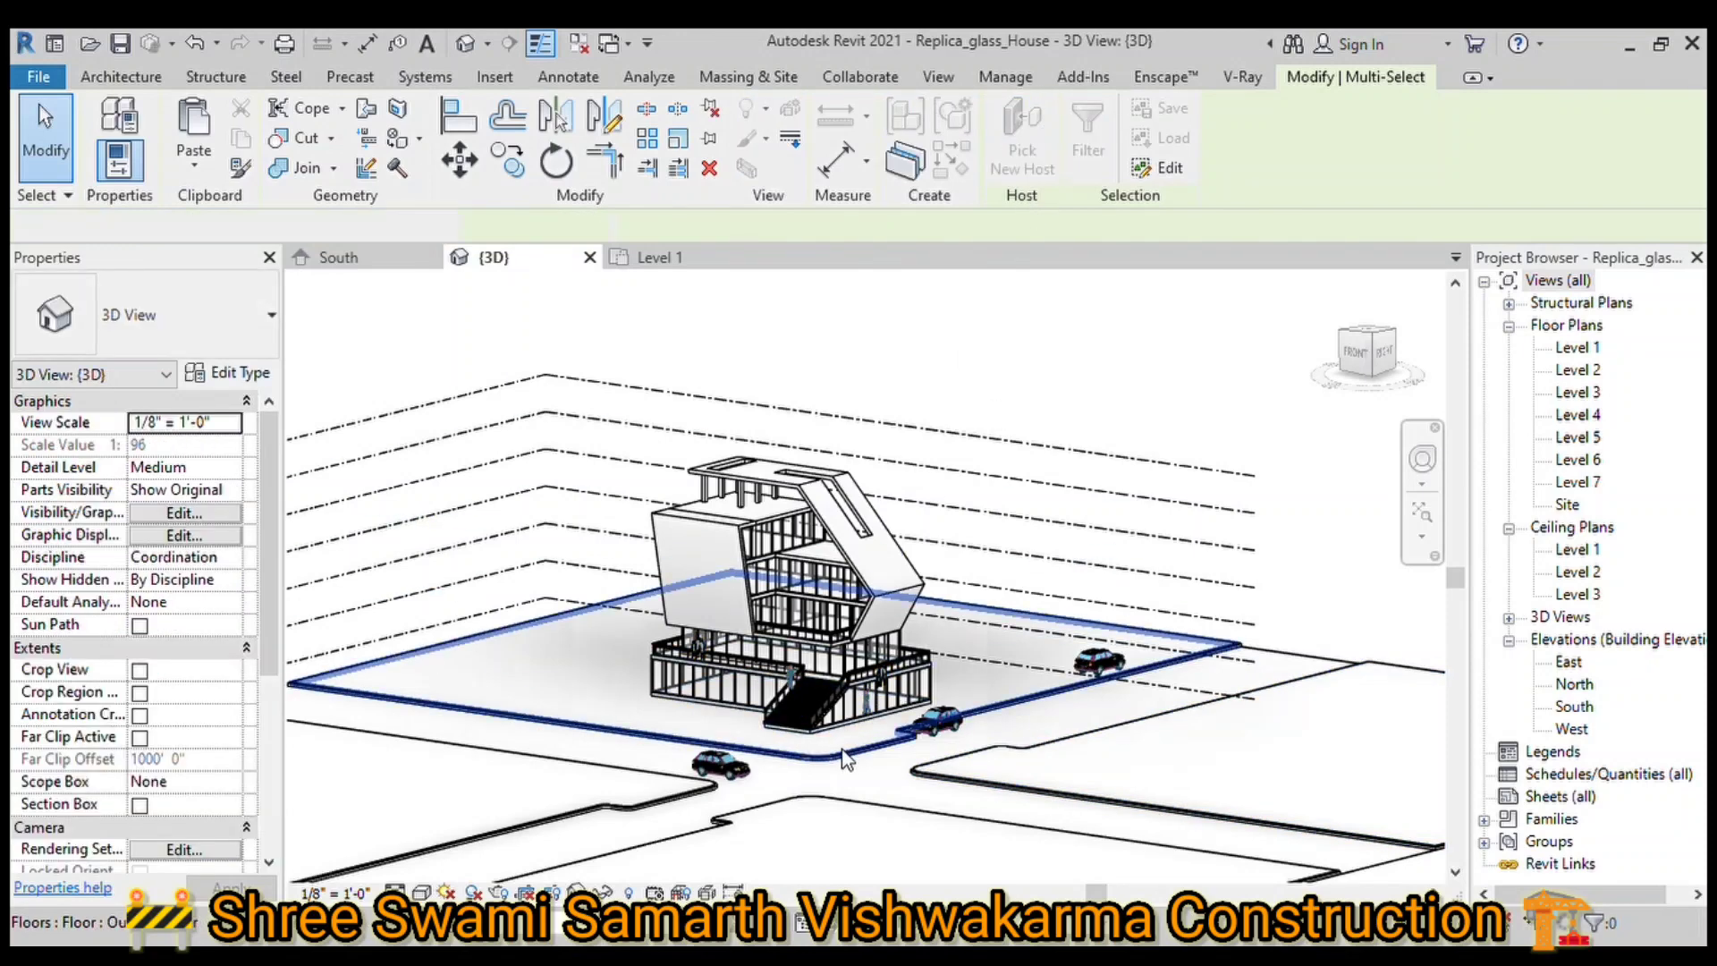
pyautogui.hotkey('ctrl', 'Left')
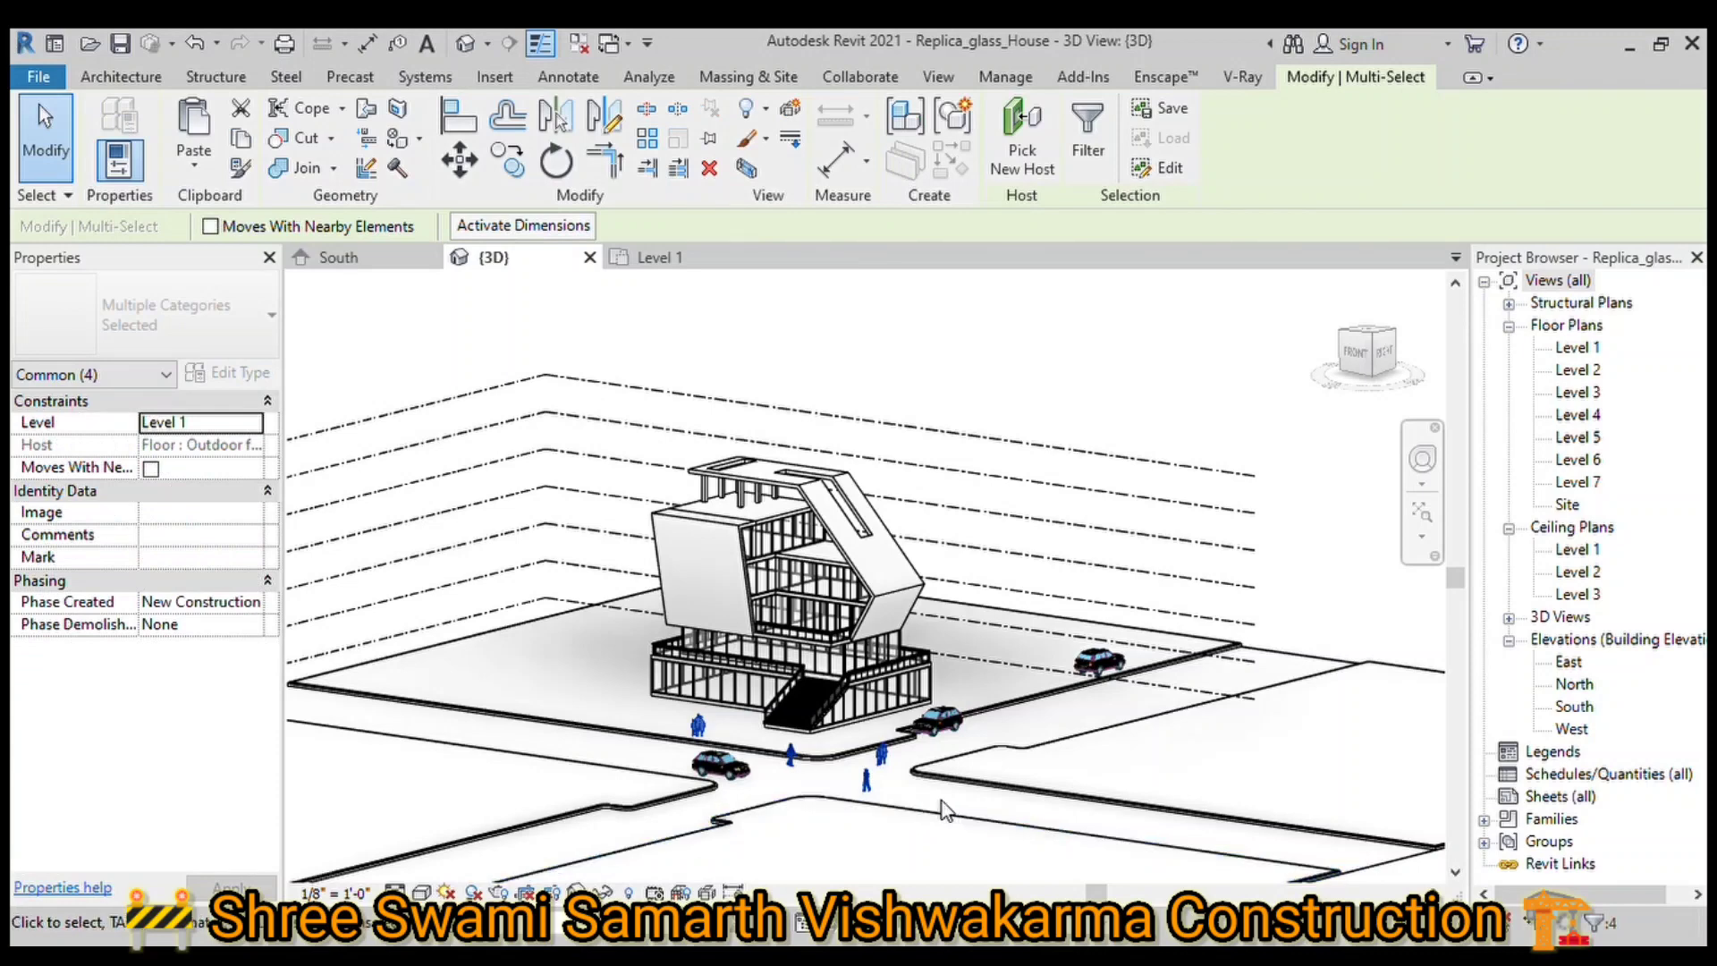
pyautogui.press('Escape')
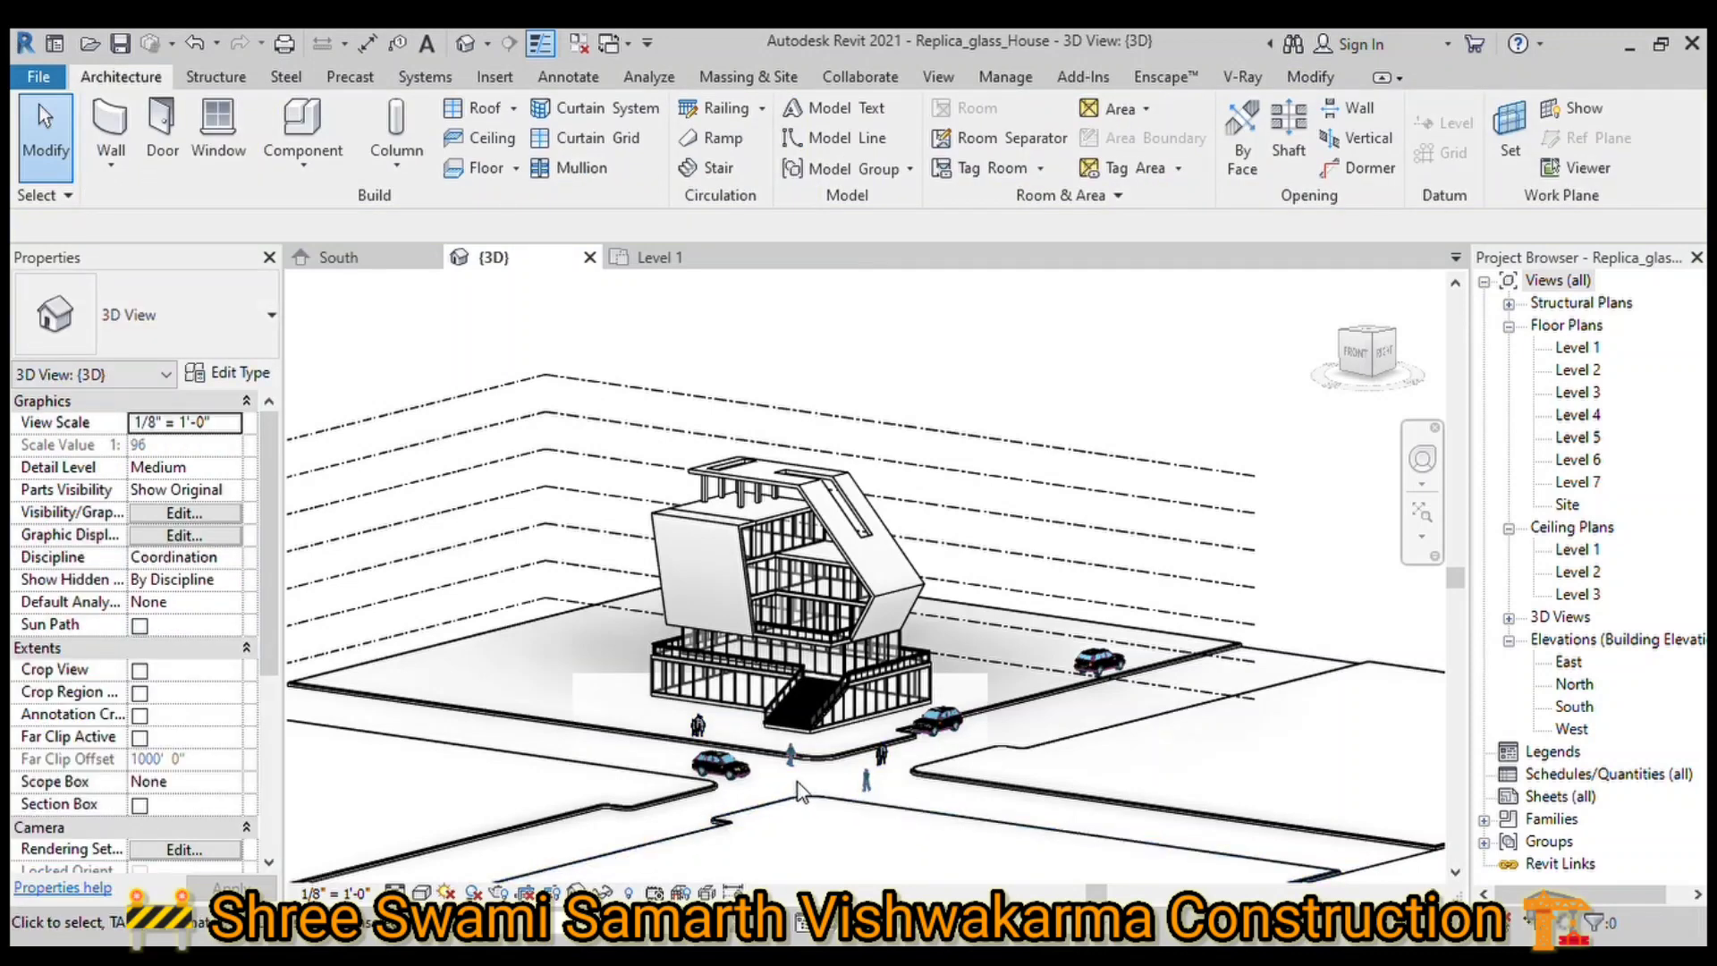
# Step: Drag one person figure from the road corner up to the entrance landing beside the front stairs
pyautogui.scroll(2, 798, 790)
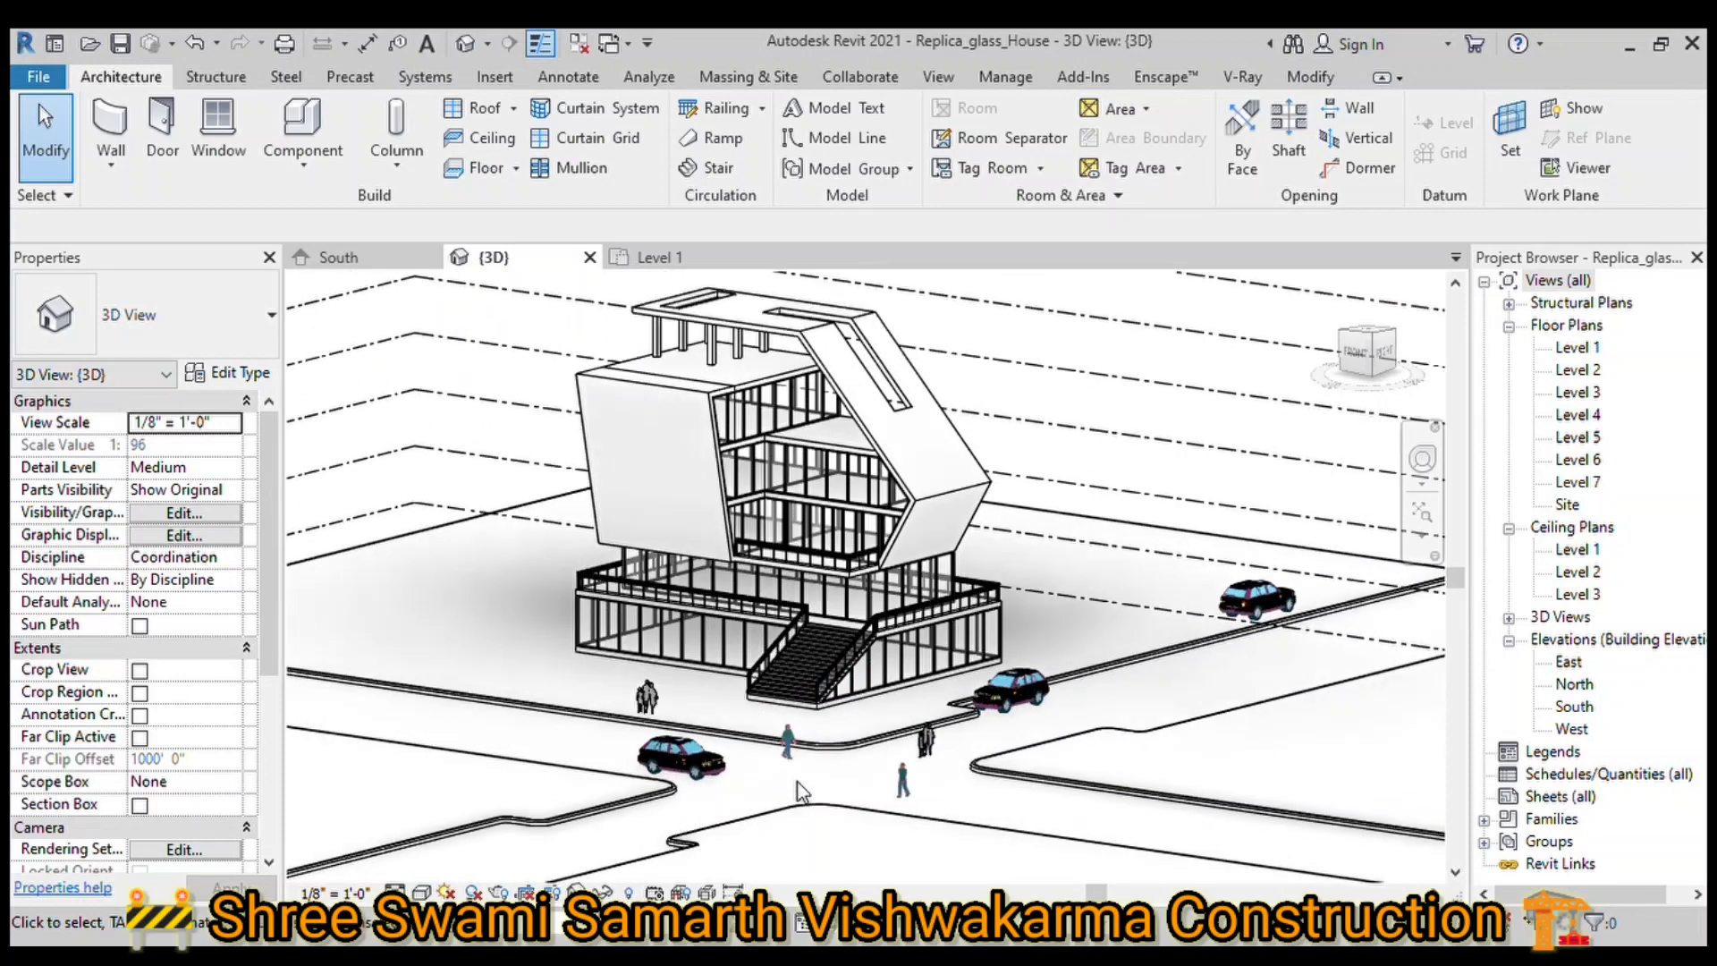
pyautogui.scroll(1, 799, 791)
pyautogui.scroll(1, 799, 790)
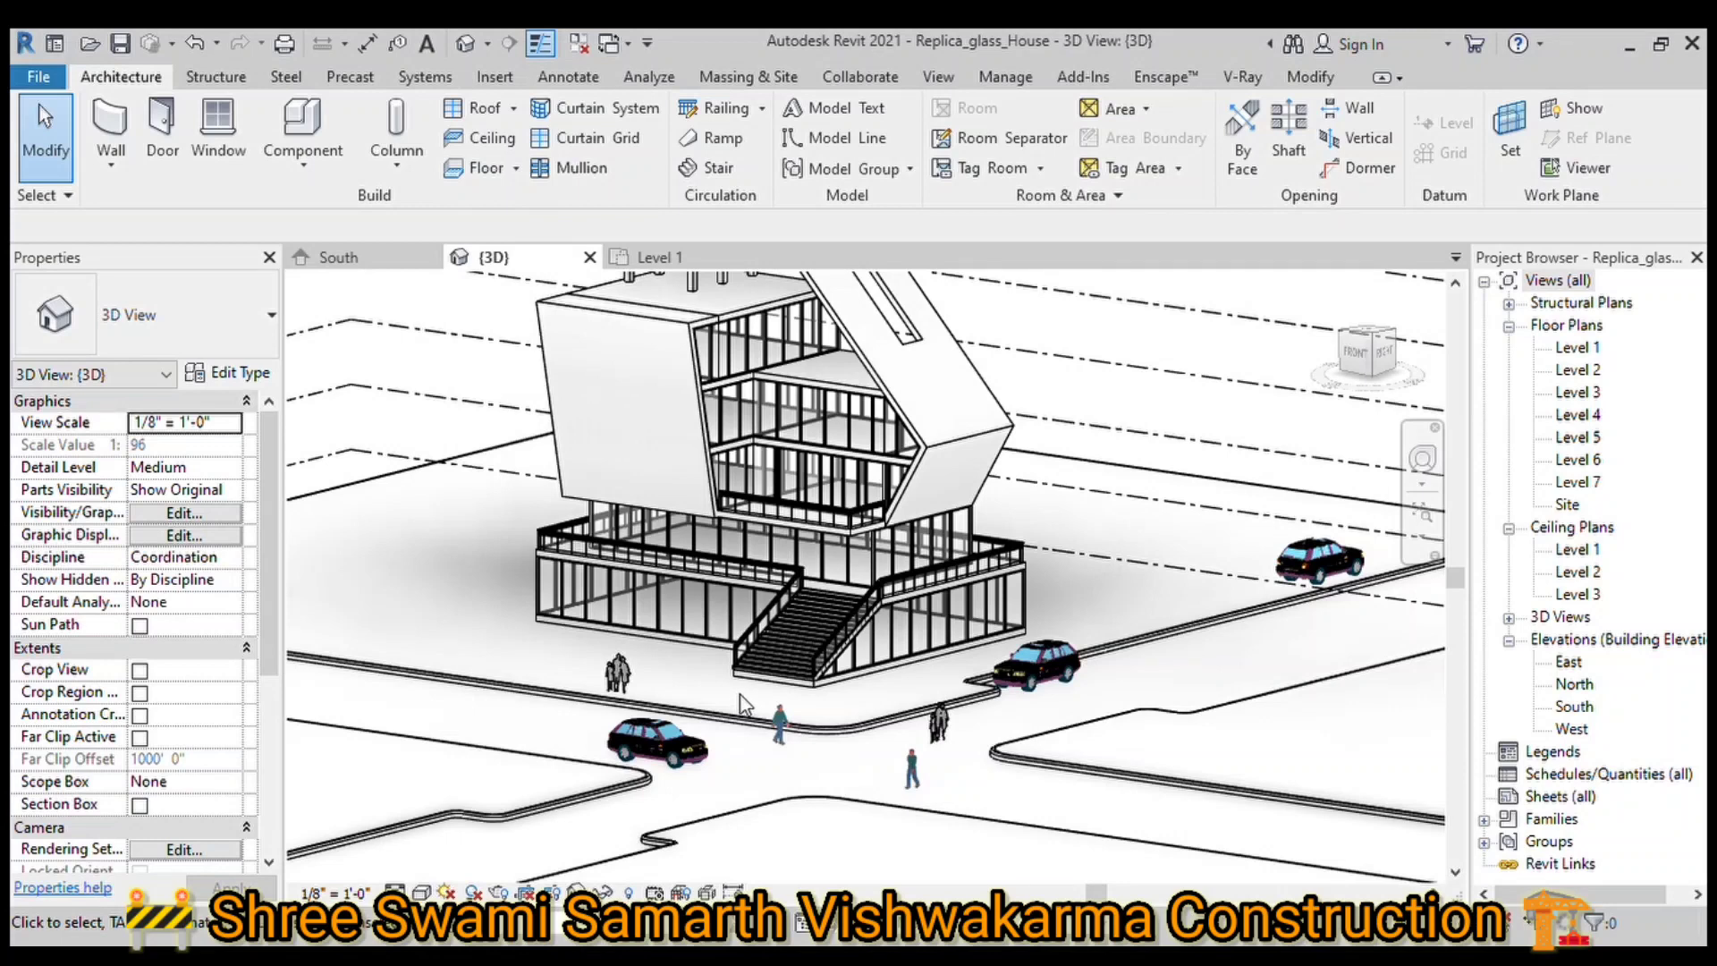
pyautogui.click(941, 726)
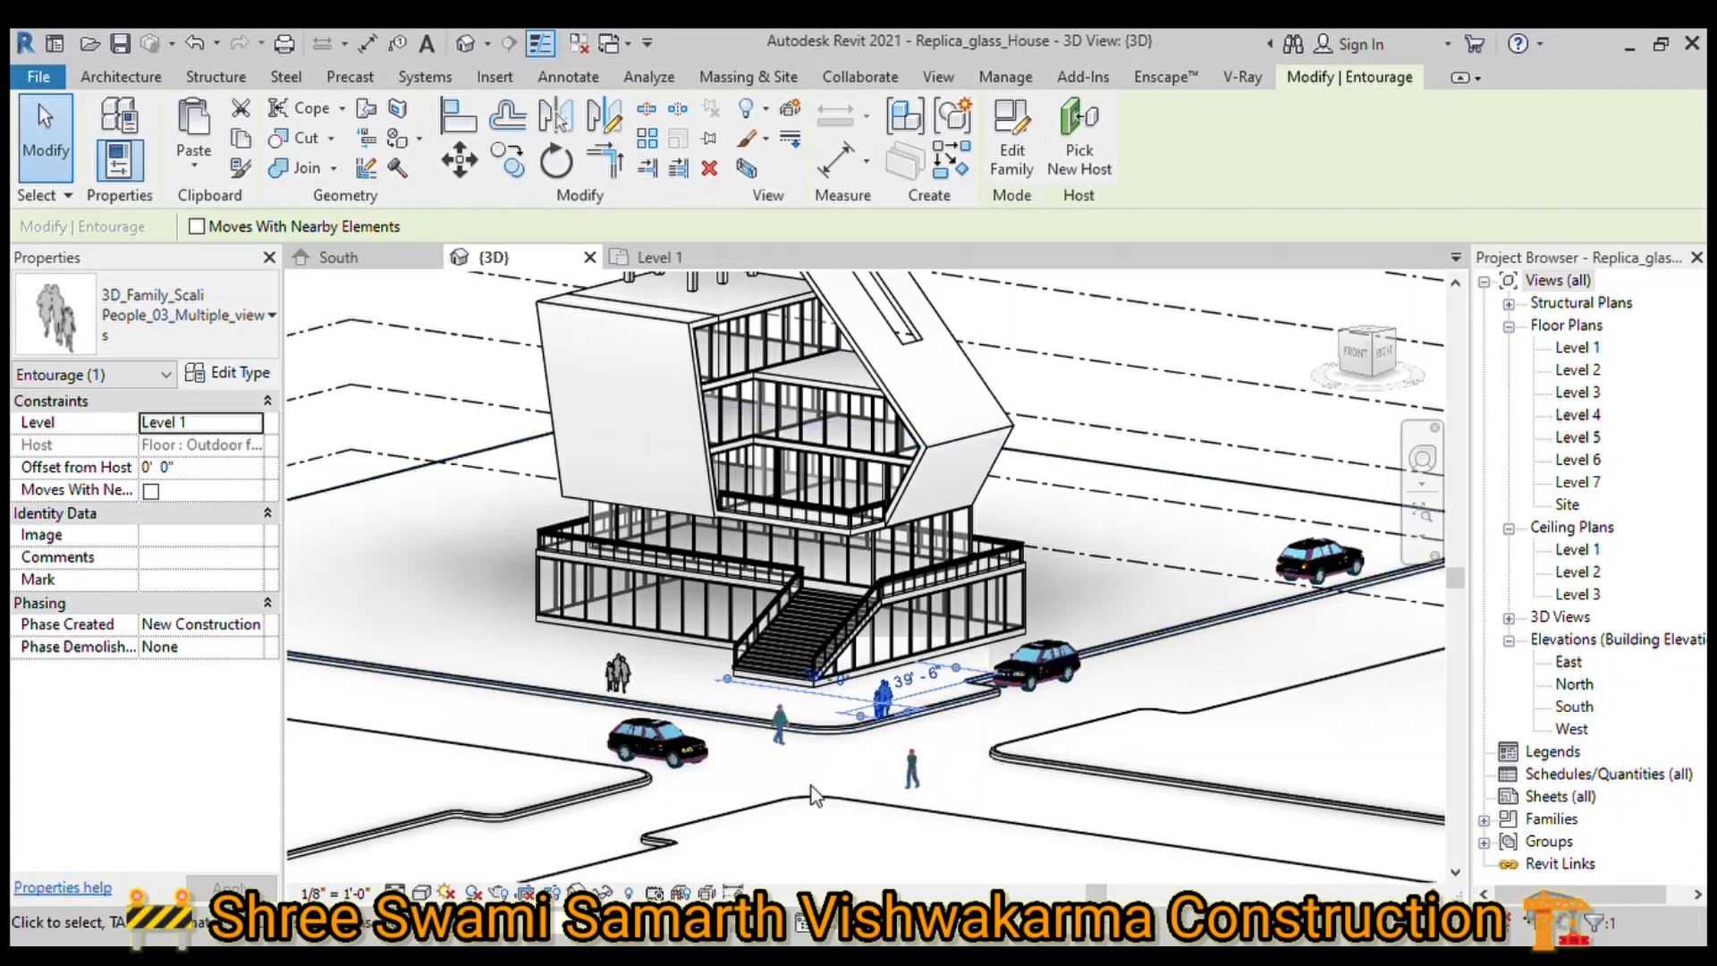
pyautogui.click(781, 730)
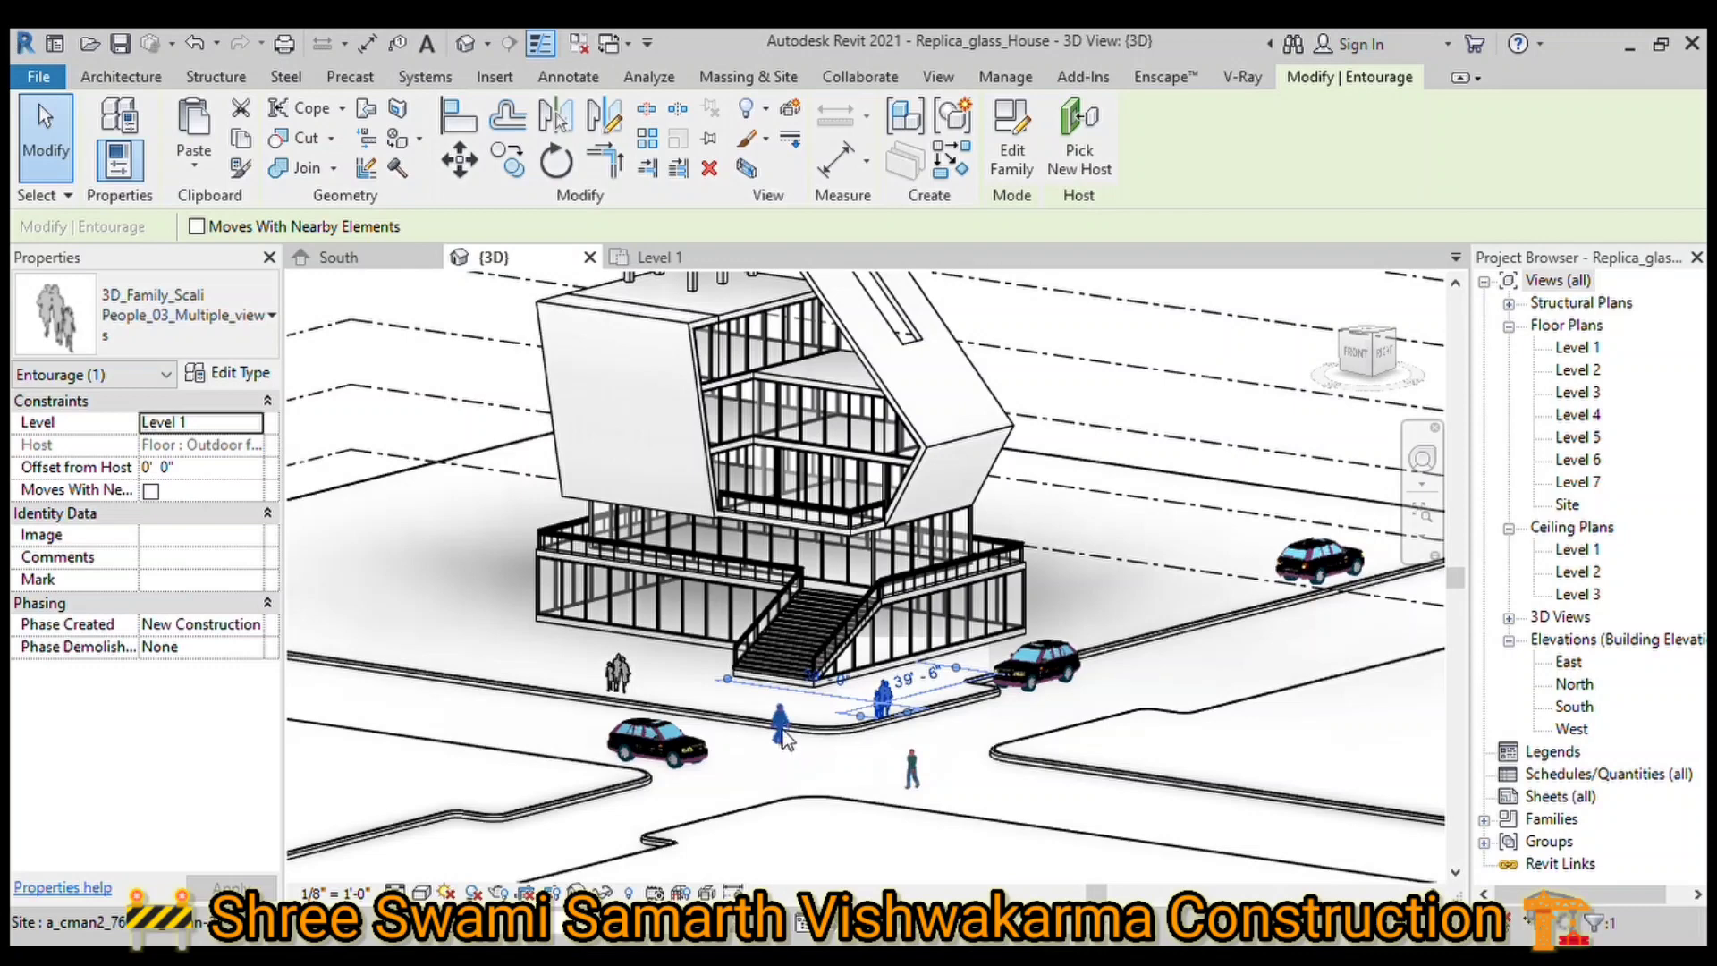
pyautogui.moveTo(839, 599); pyautogui.dragTo(836, 574)
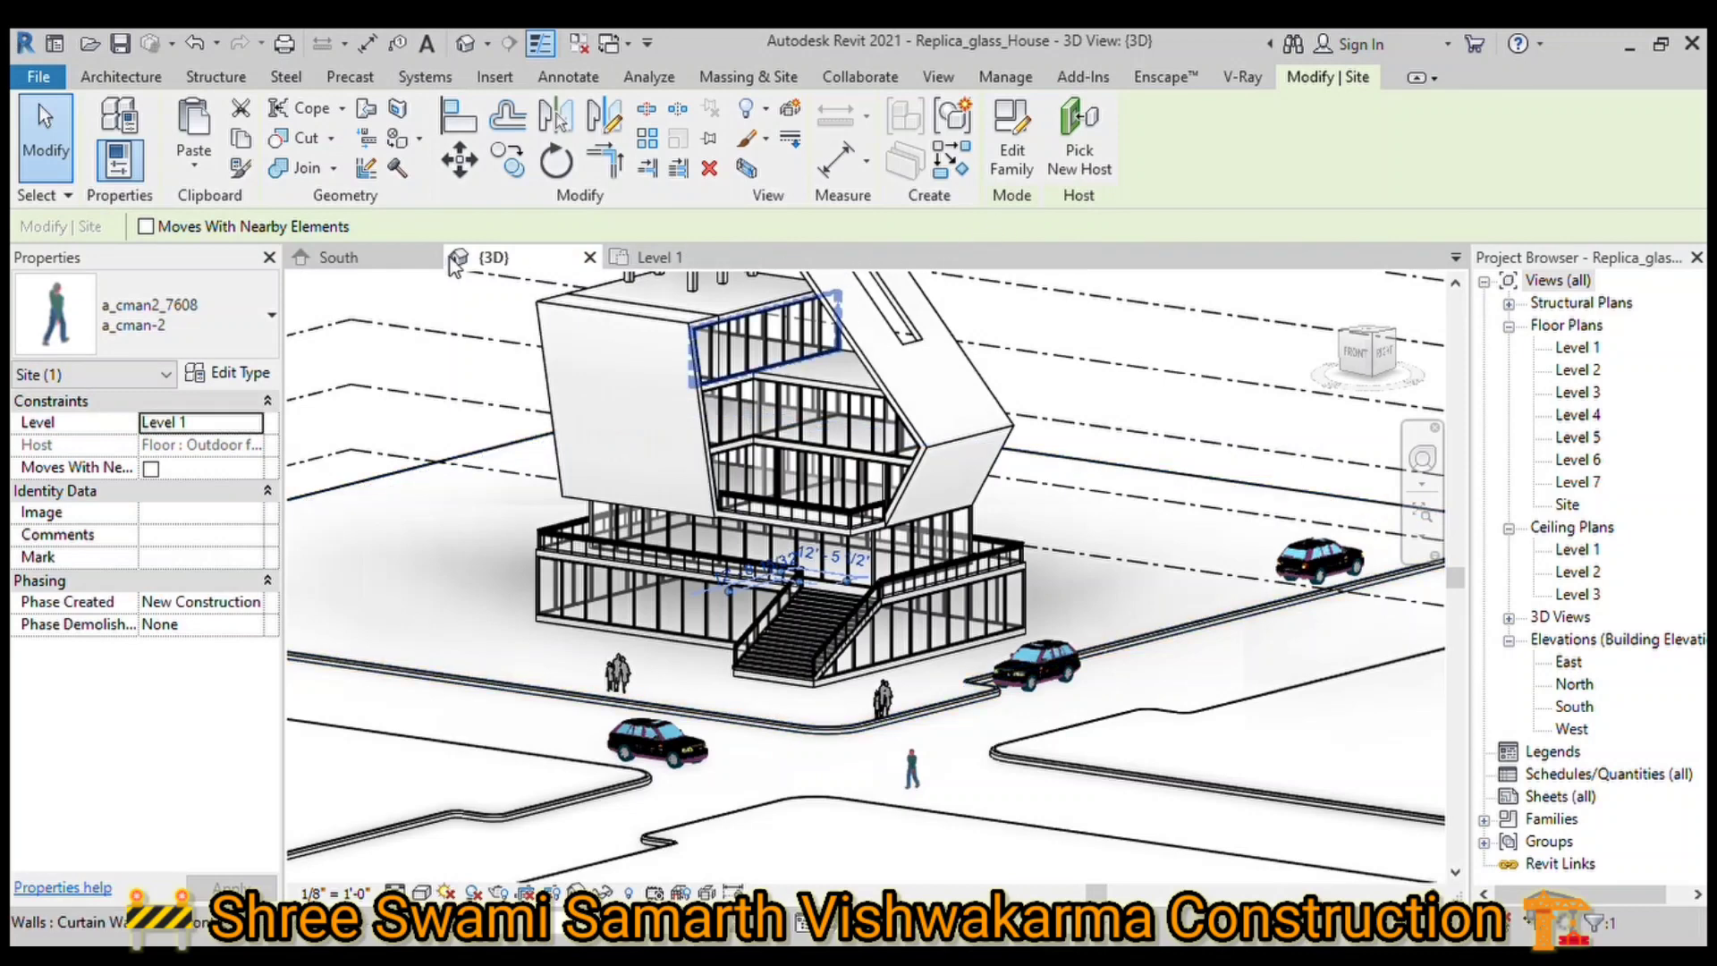
pyautogui.click(642, 263)
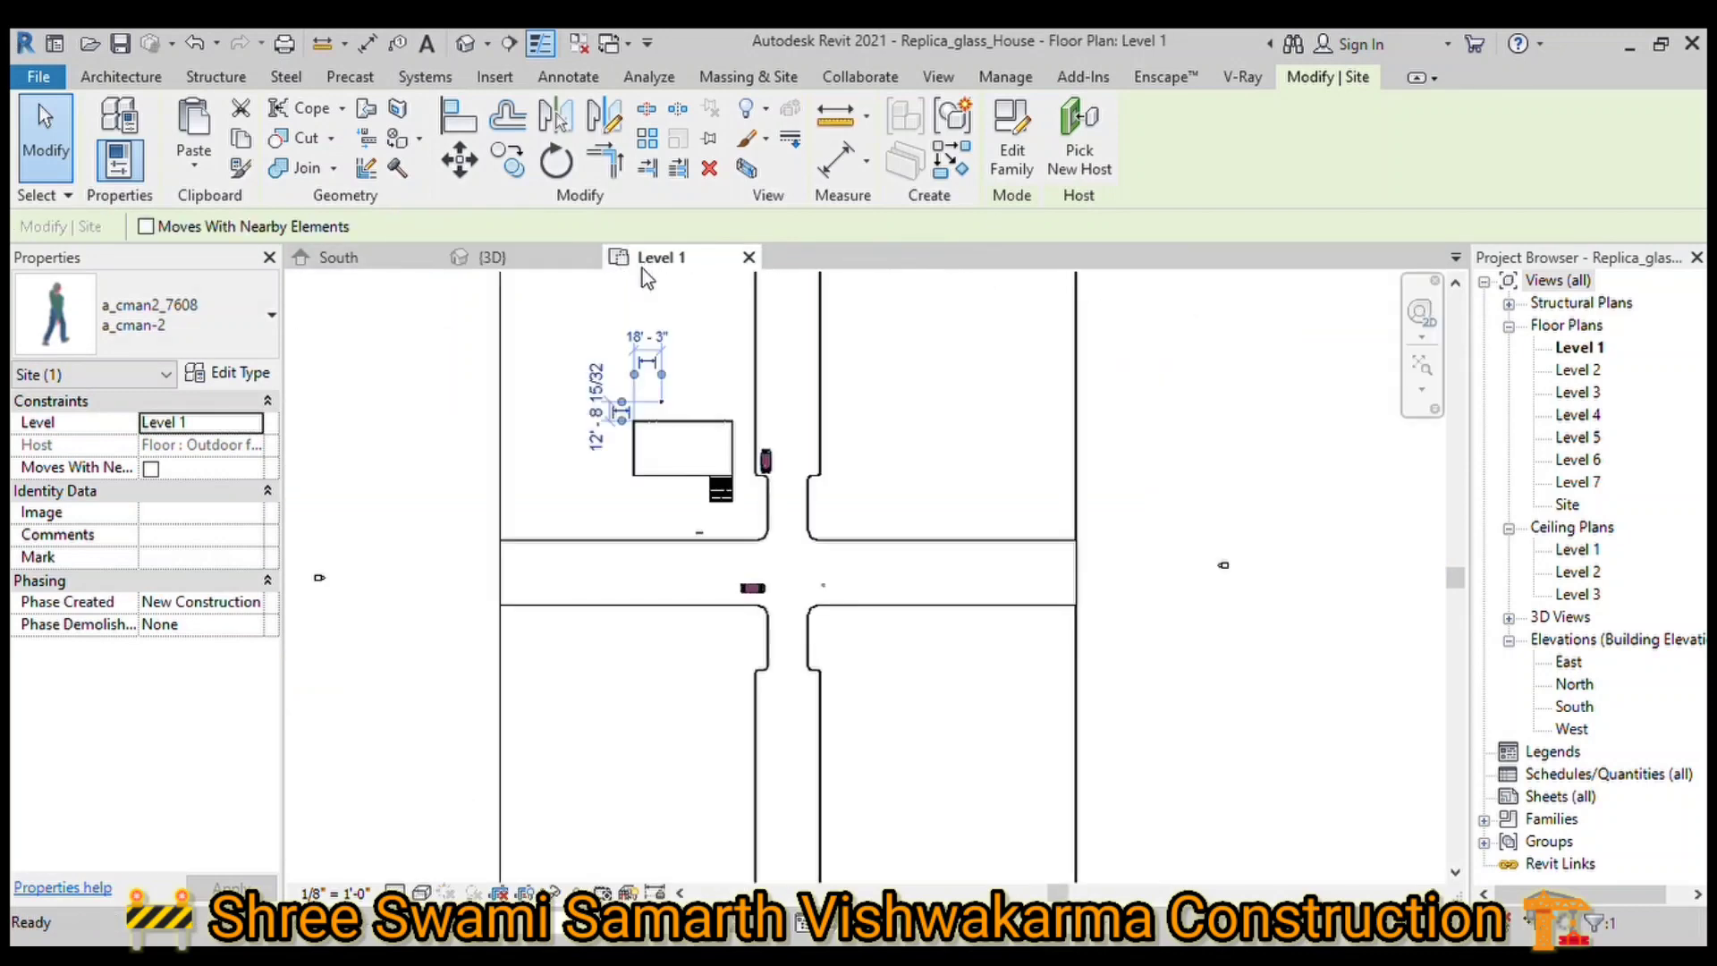
pyautogui.click(725, 393)
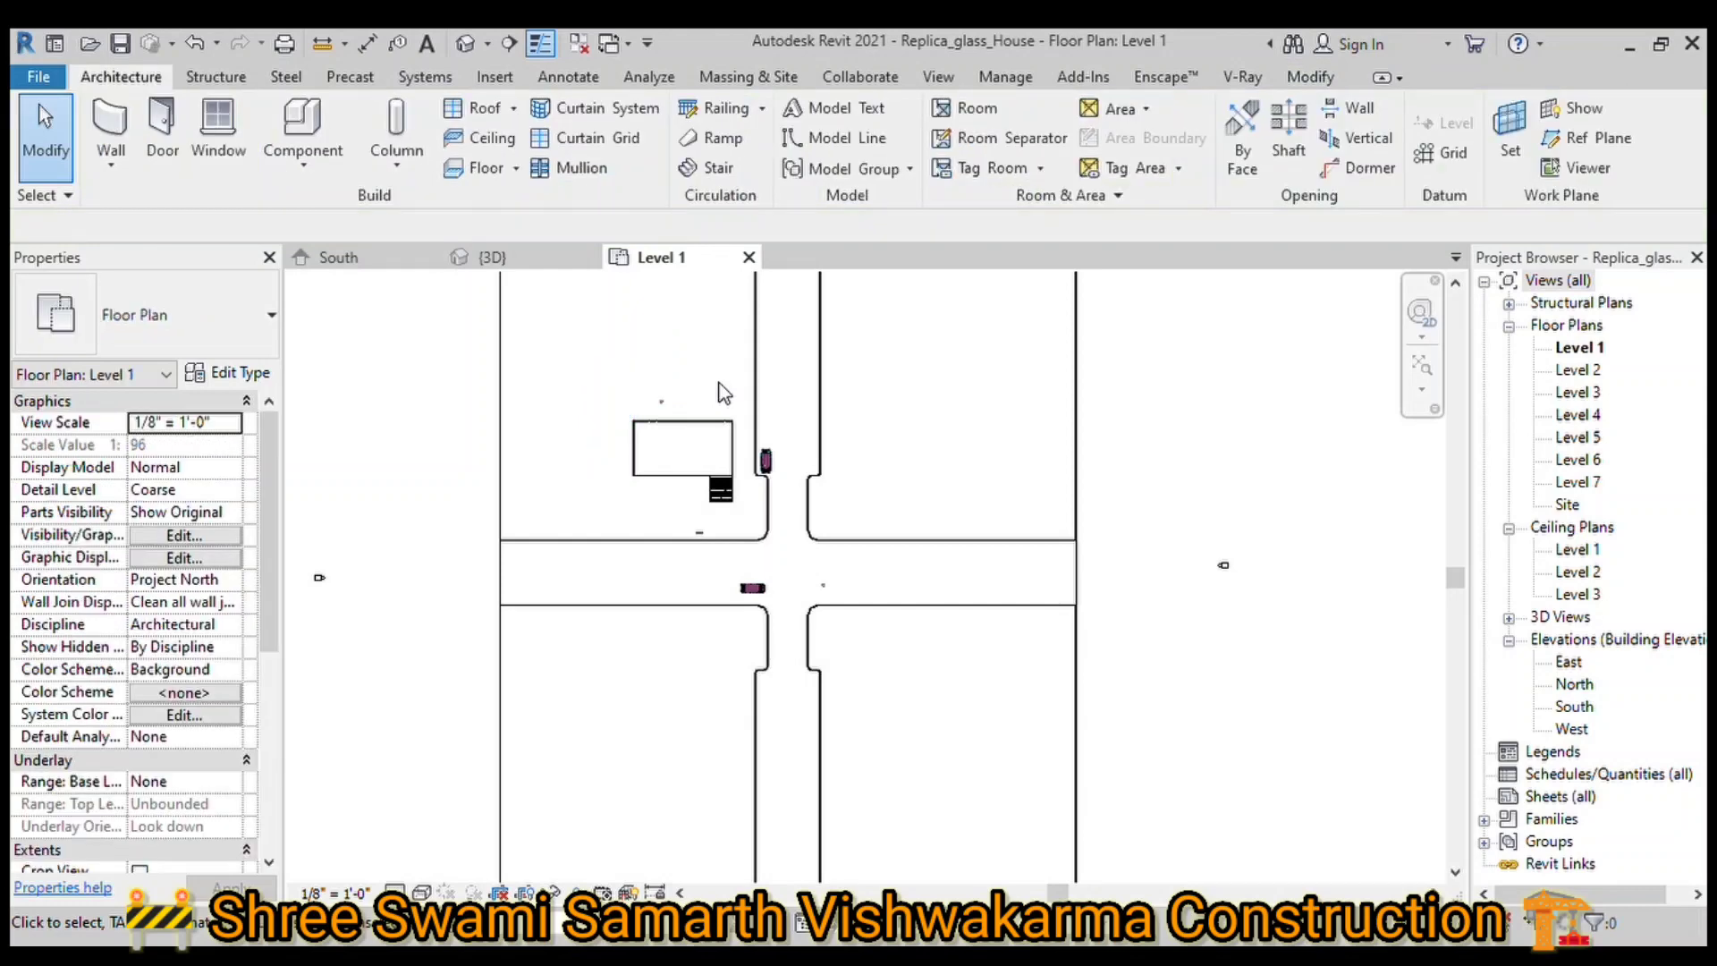
pyautogui.click(662, 404)
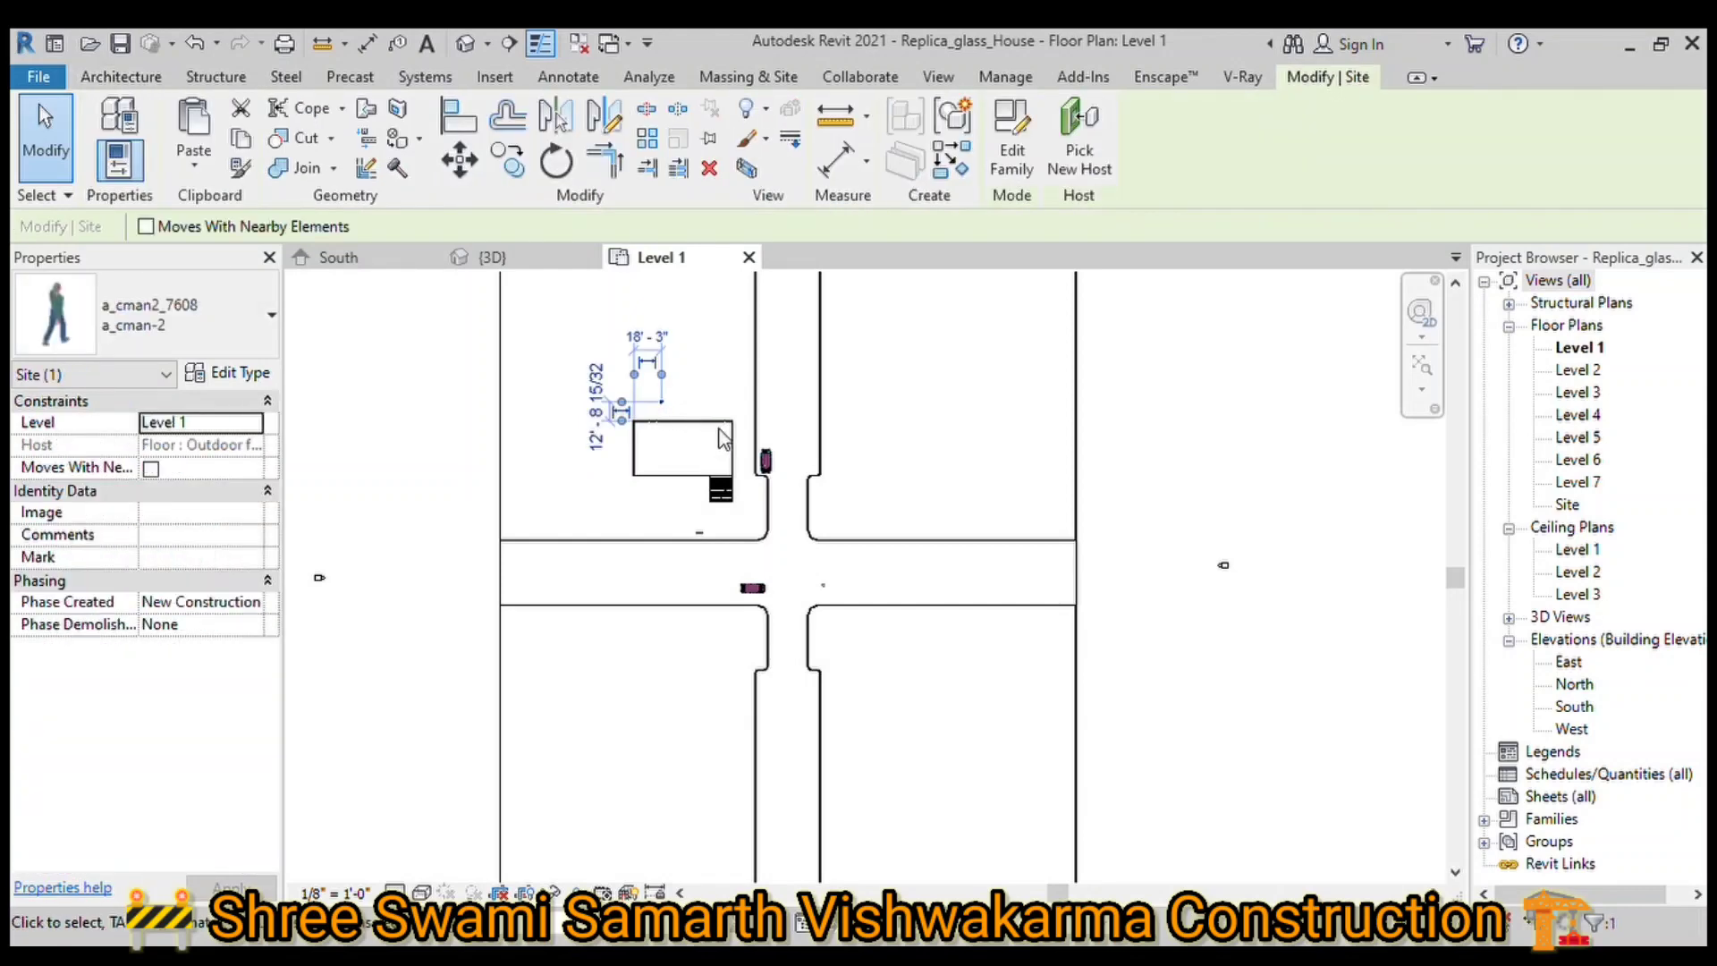
pyautogui.click(523, 261)
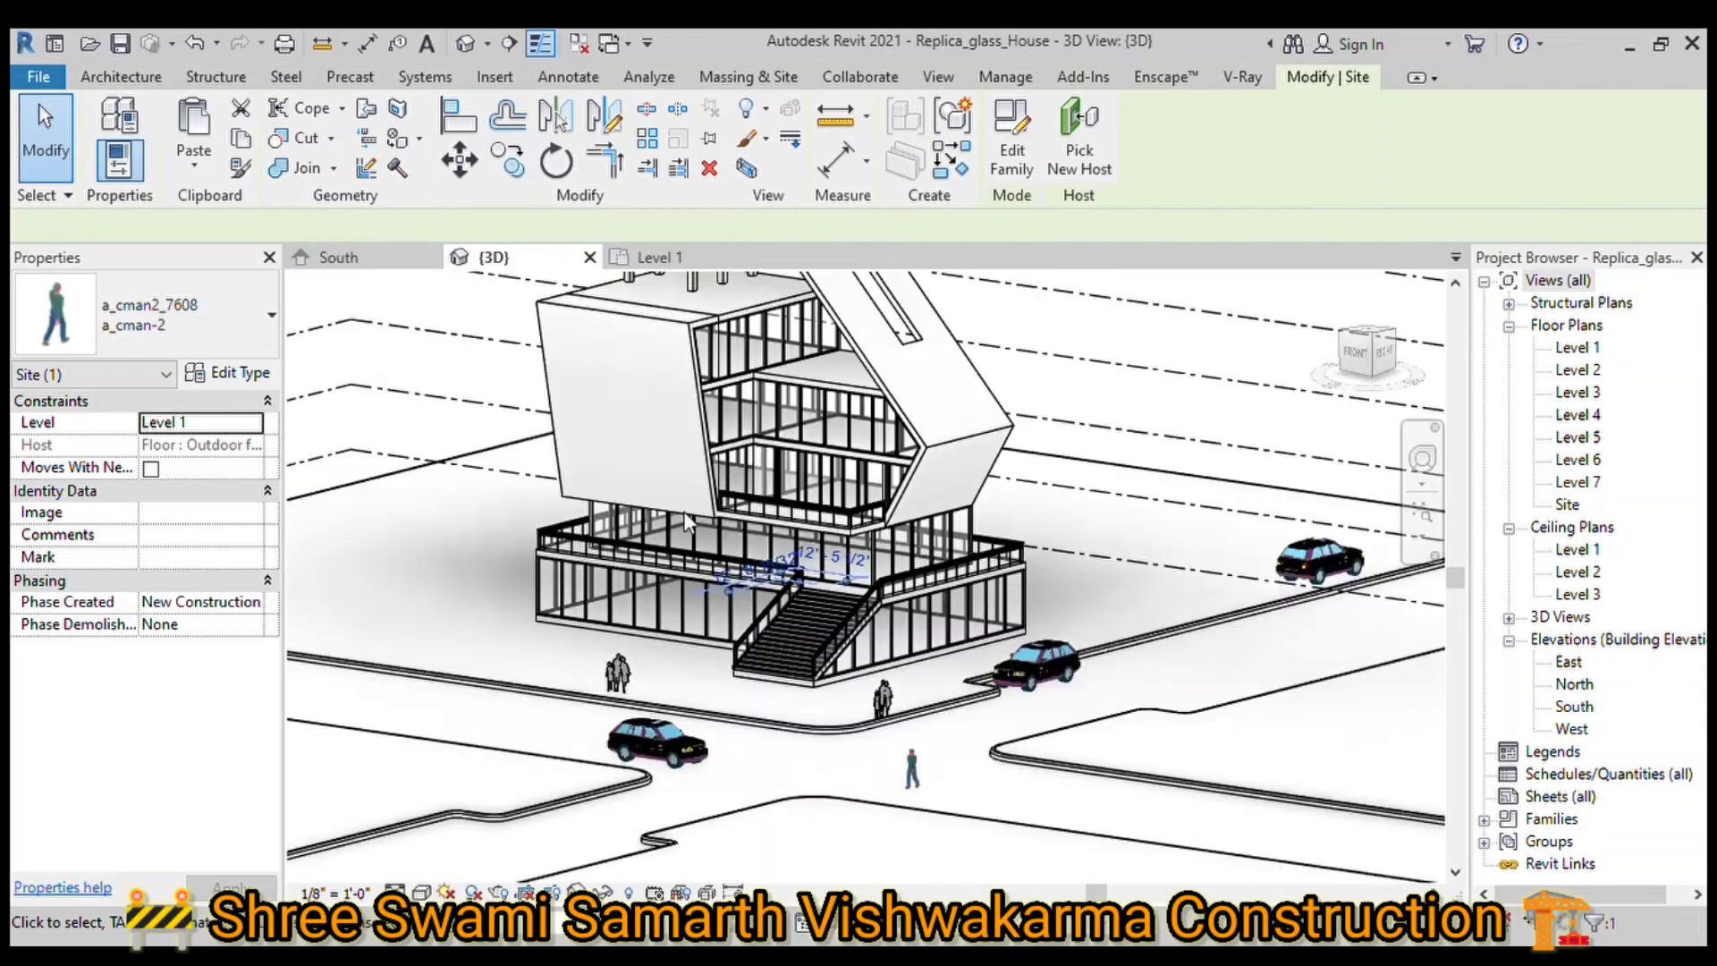